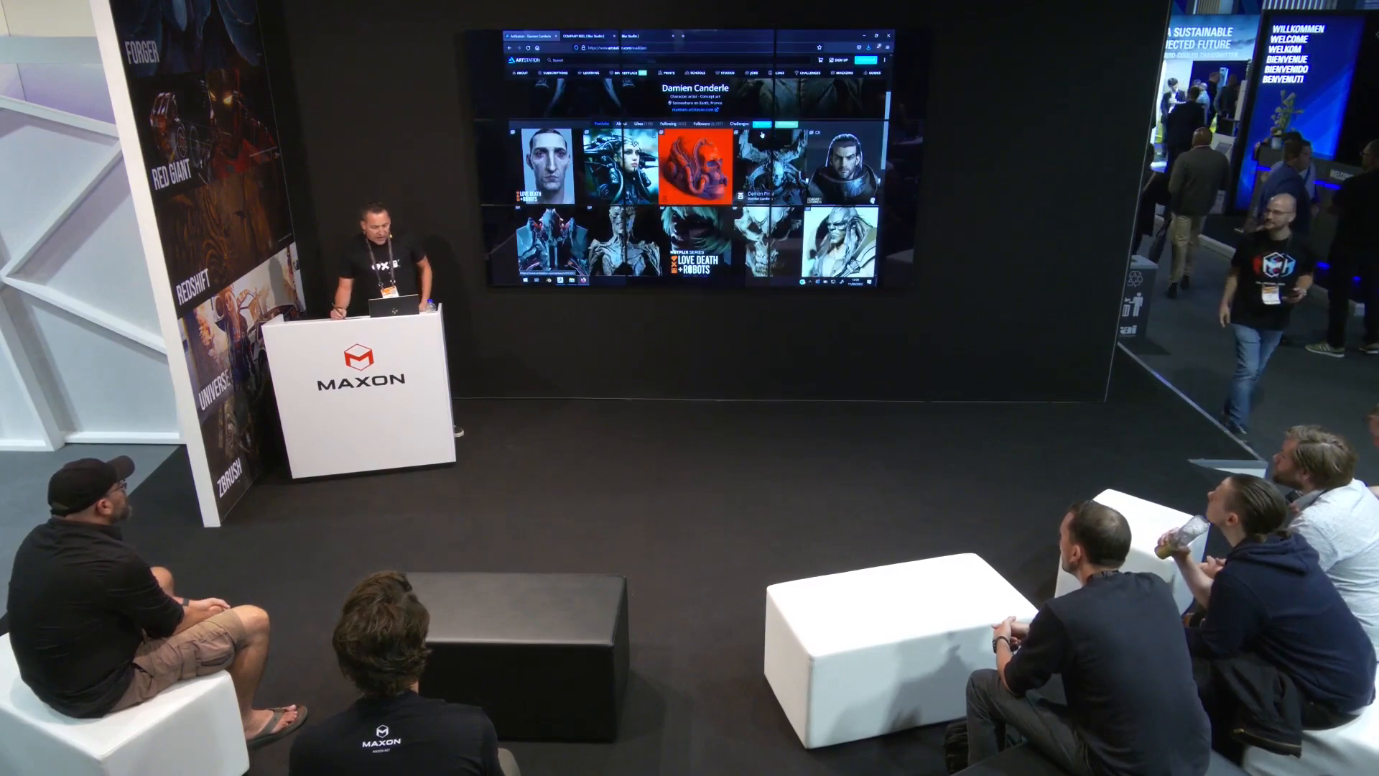
Step: Browse the featured film and game projects on the Blur Studio home page
left_click(646, 37)
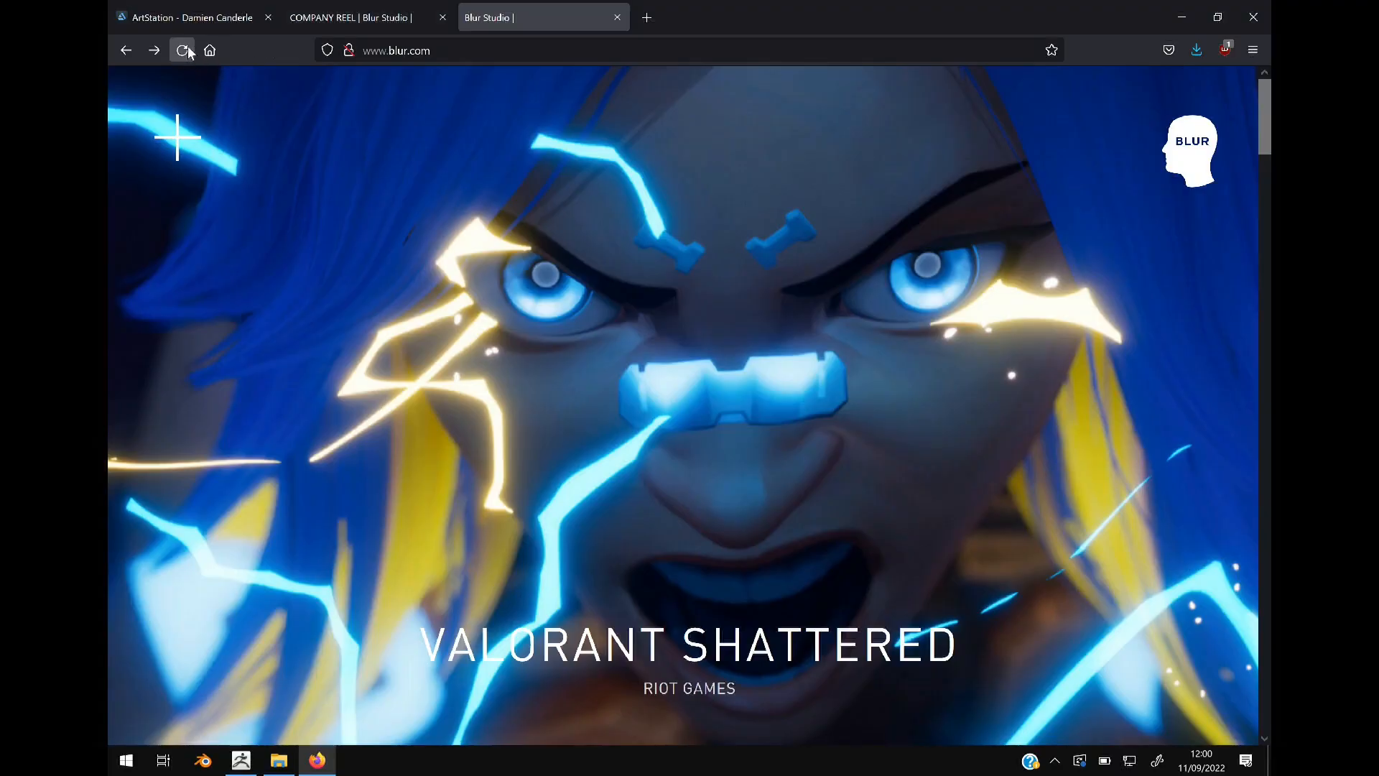
left_click(188, 49)
scroll(947, 253, "down", 5)
scroll(946, 253, "down", 5)
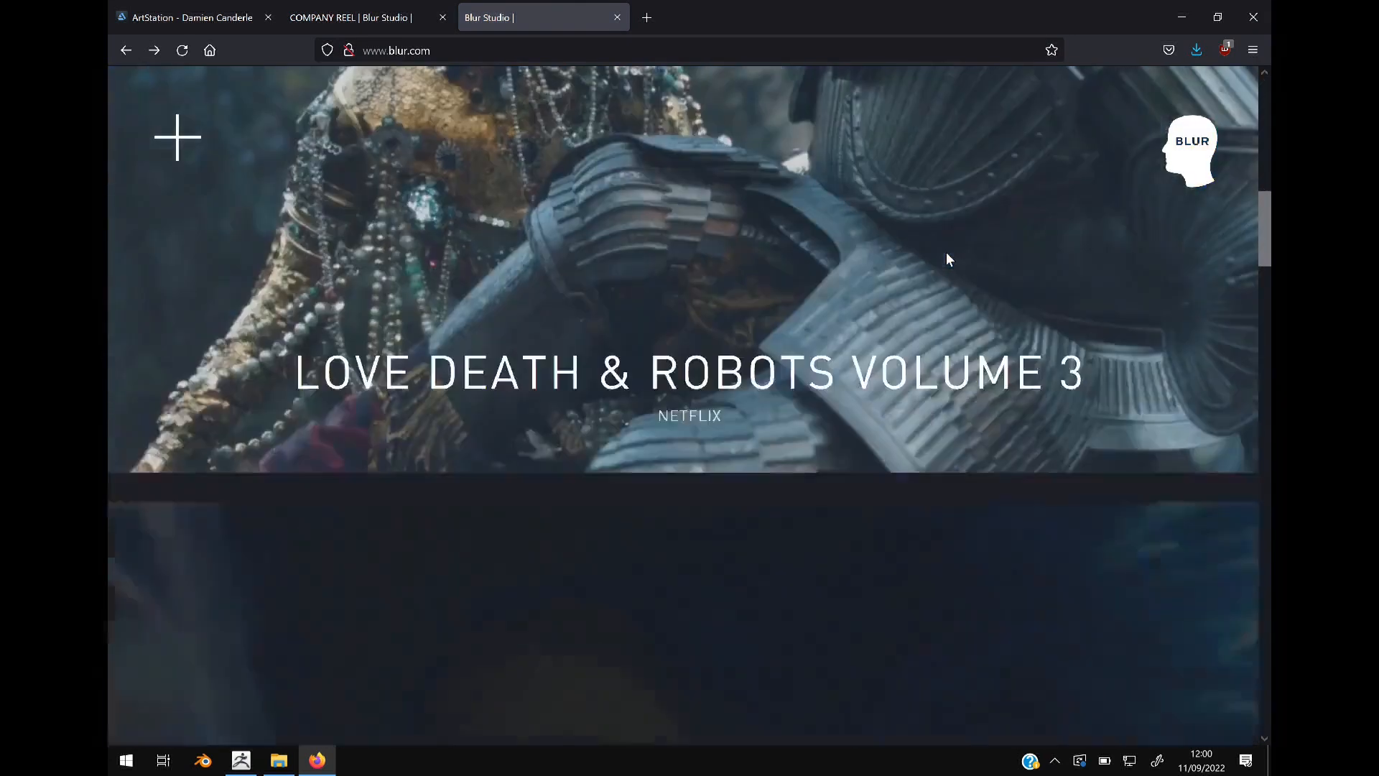
scroll(946, 252, "up", 10)
scroll(946, 253, "down", 5)
scroll(946, 252, "down", 5)
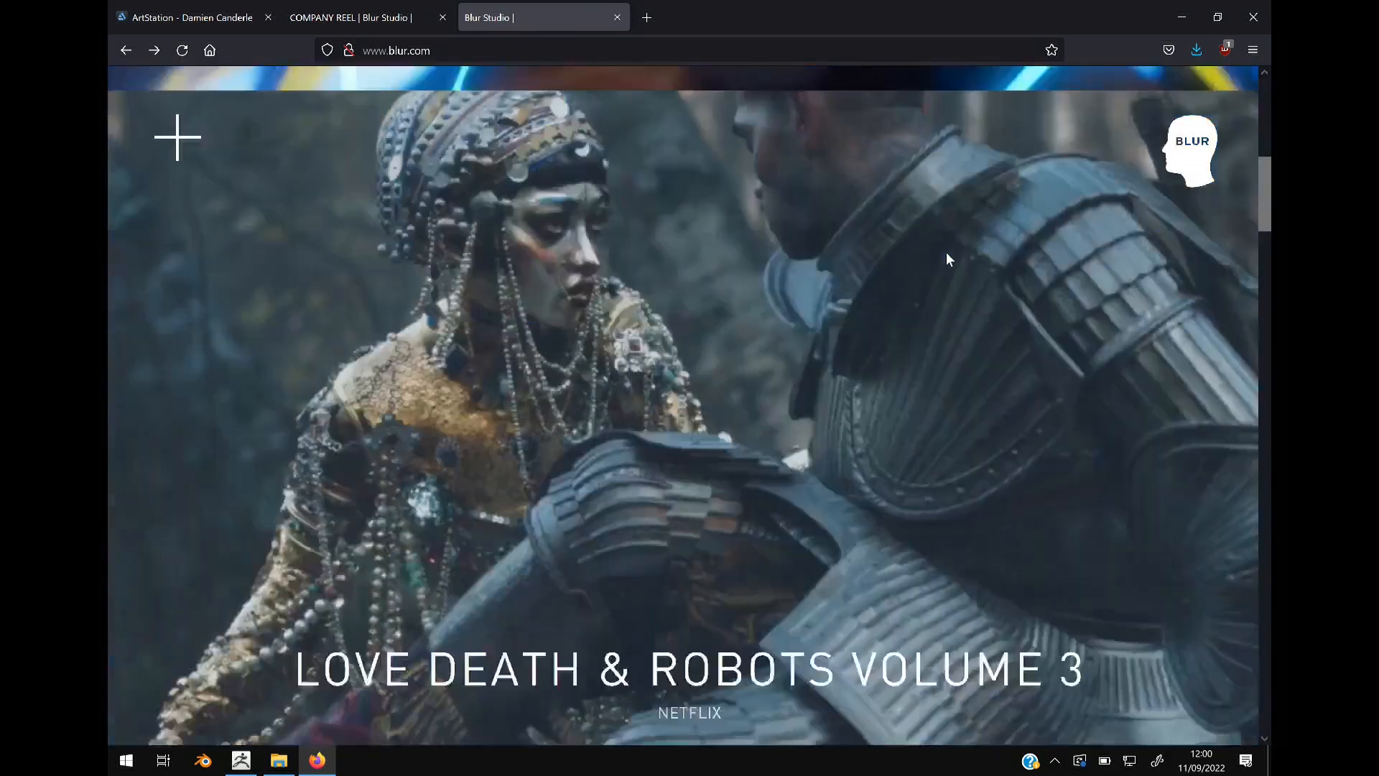
scroll(946, 252, "down", 10)
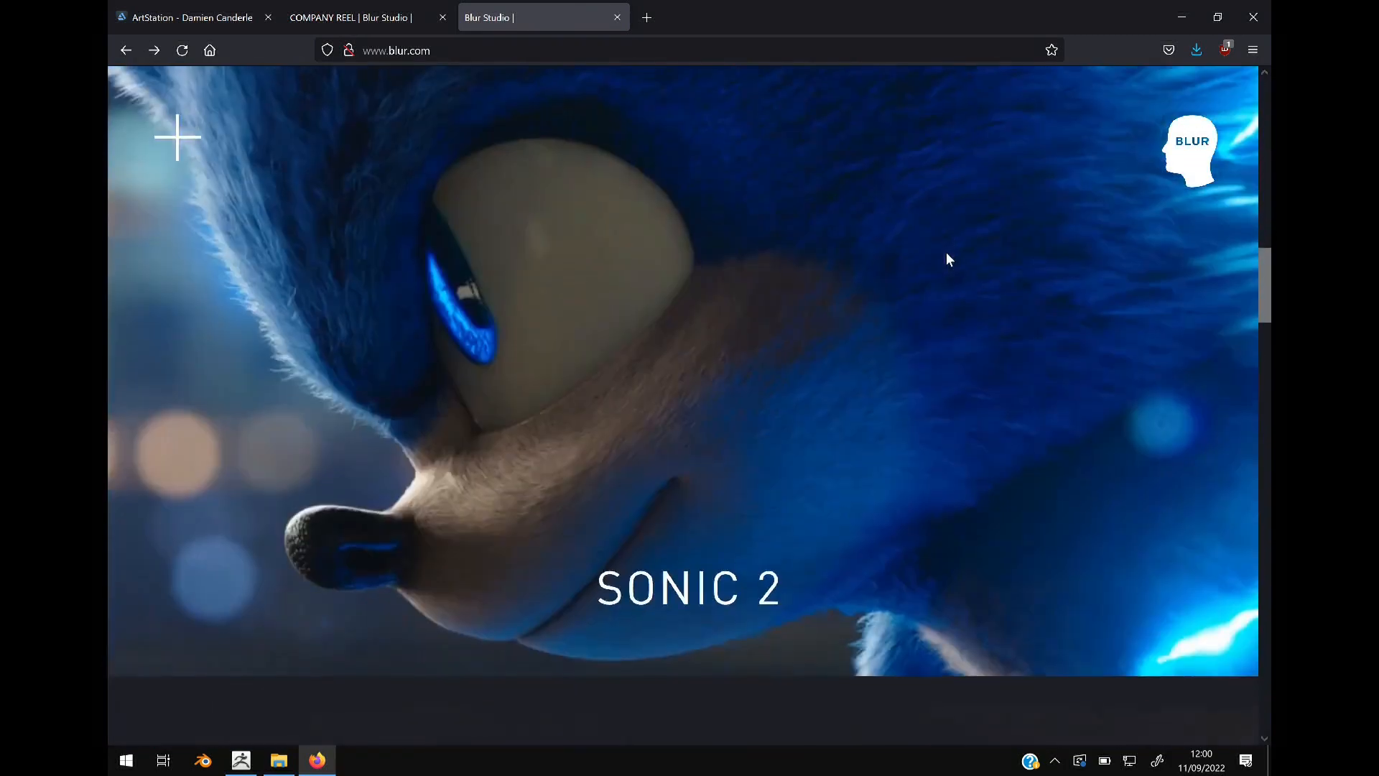
scroll(946, 252, "up", 5)
scroll(946, 252, "down", 5)
scroll(946, 252, "down", 10)
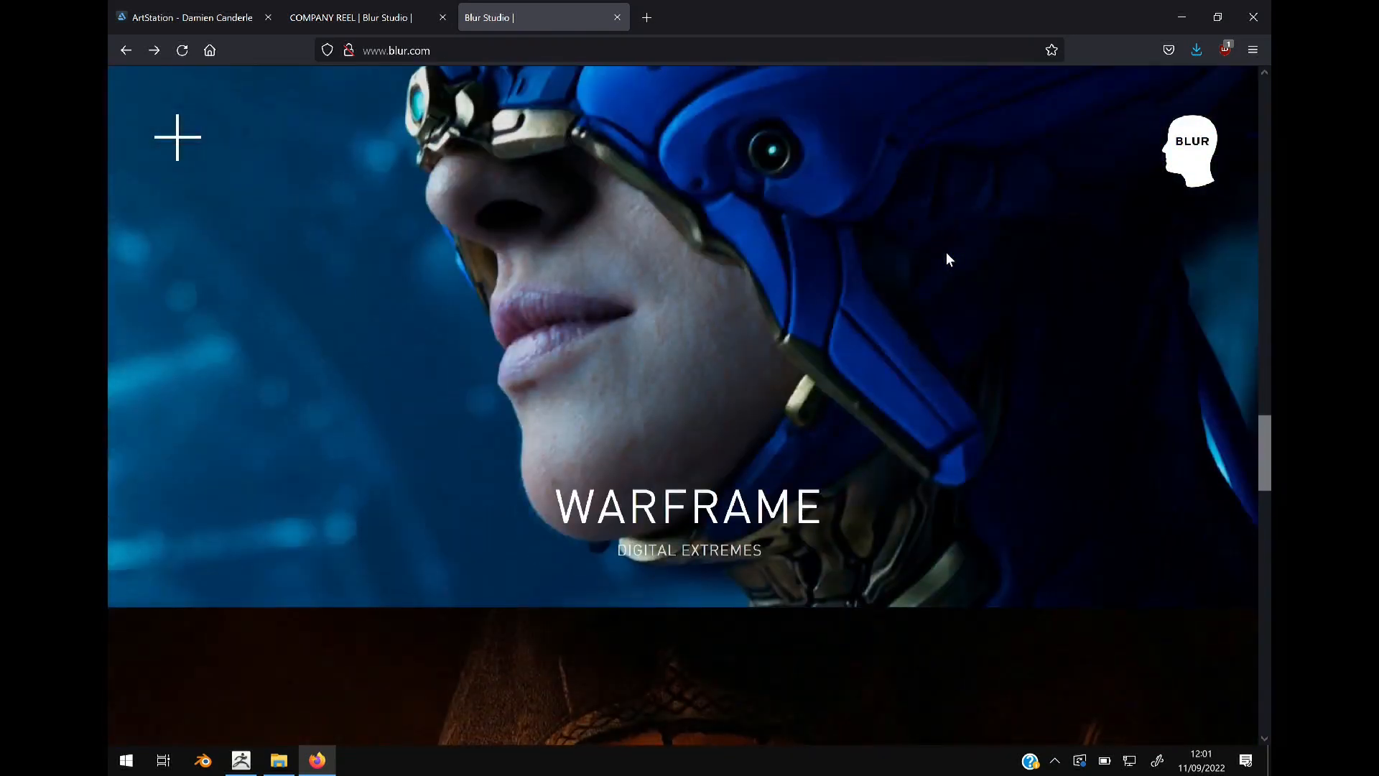
scroll(946, 259, "down", 6)
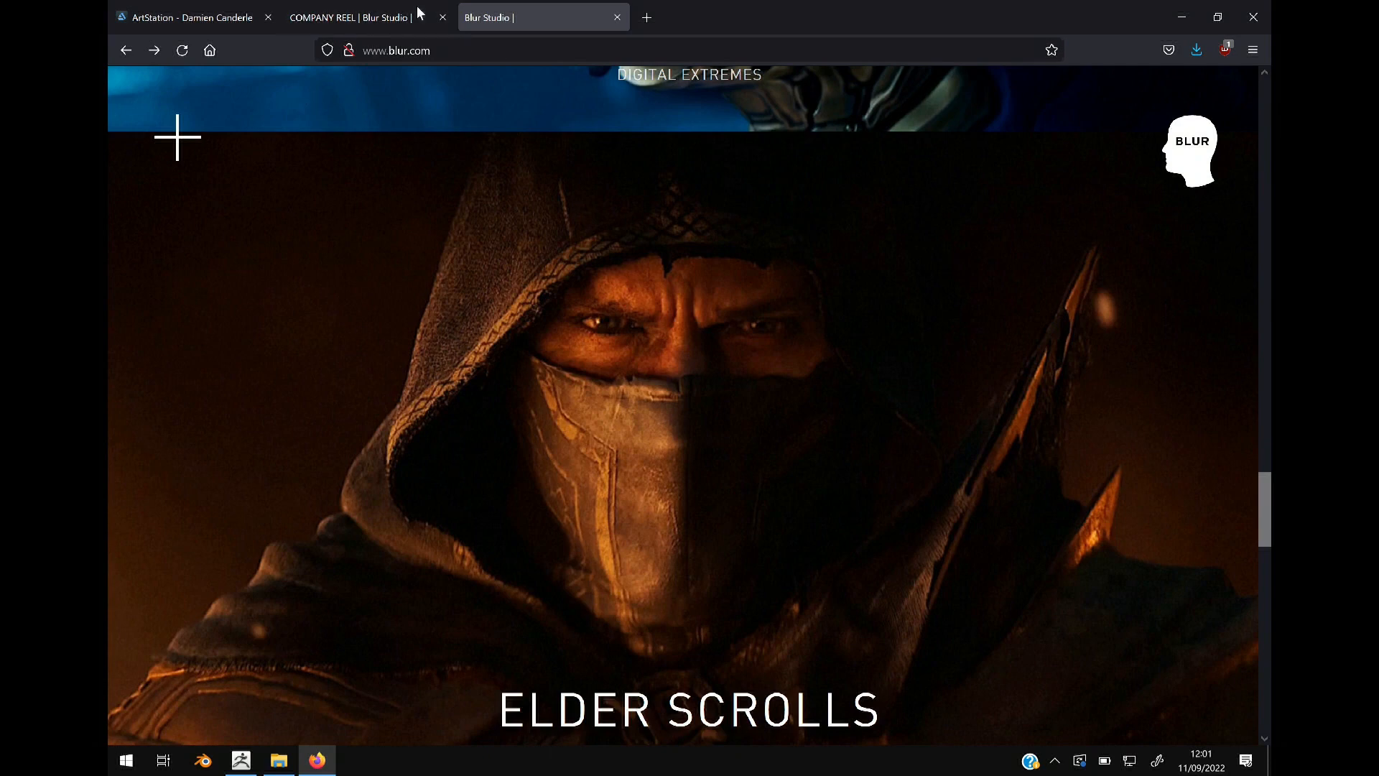
Step: Look through the character artworks in the artist's ArtStation portfolio
left_click(189, 19)
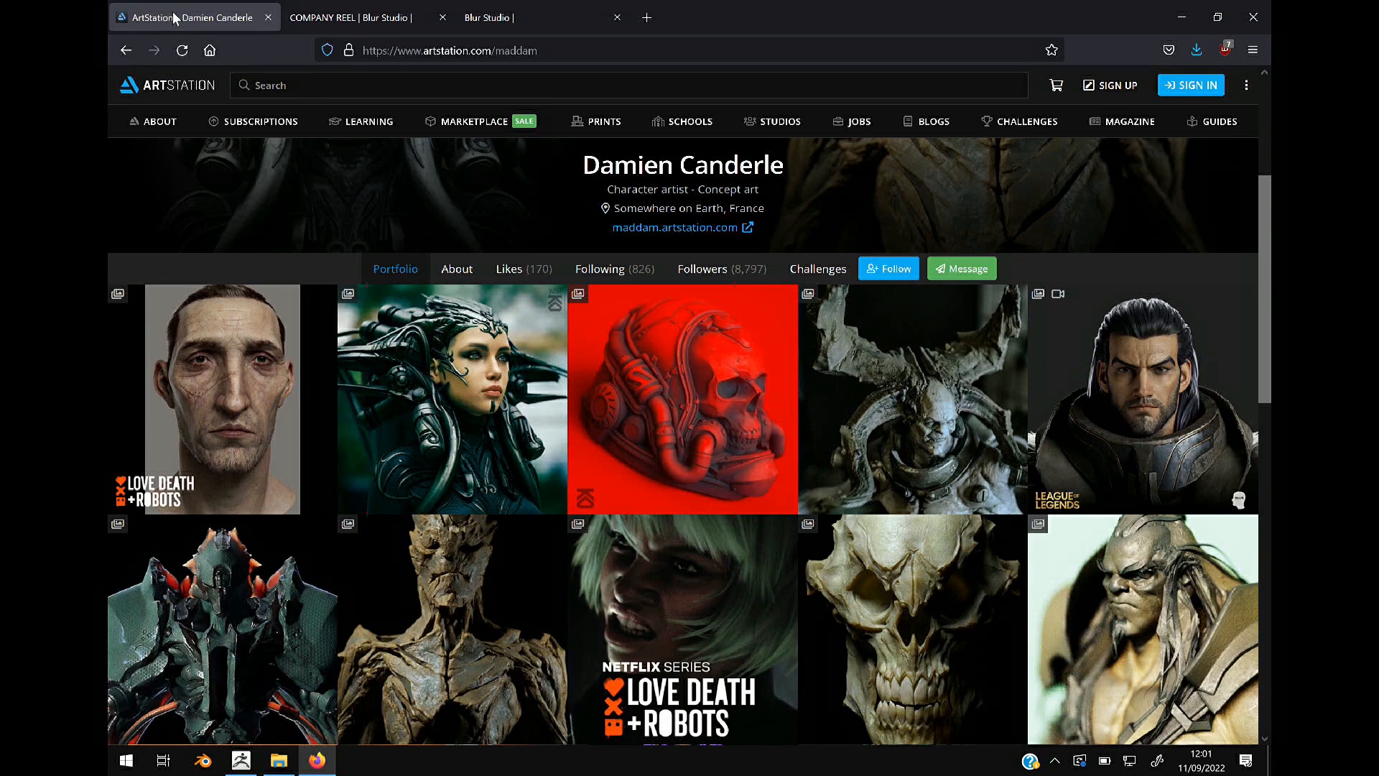
scroll(172, 17, "down", 10)
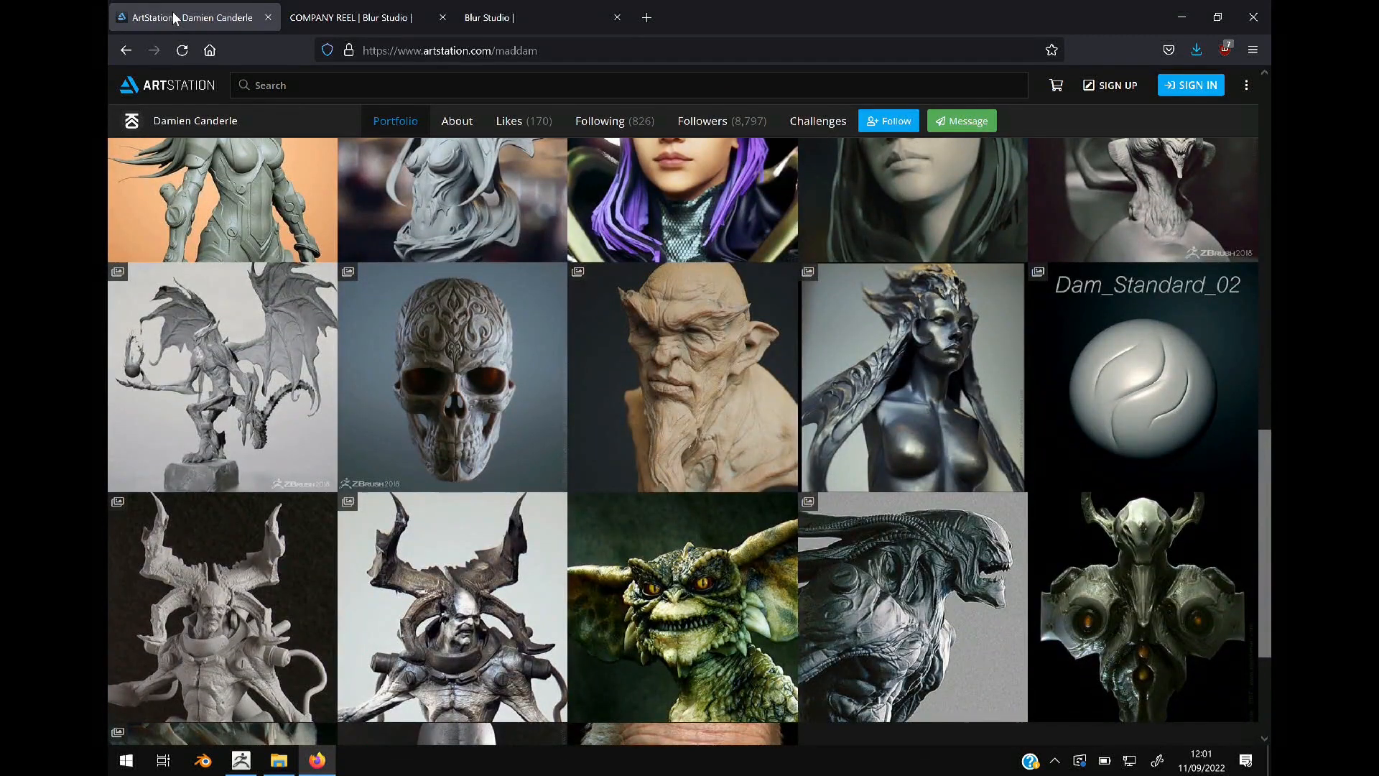
scroll(173, 12, "up", 1)
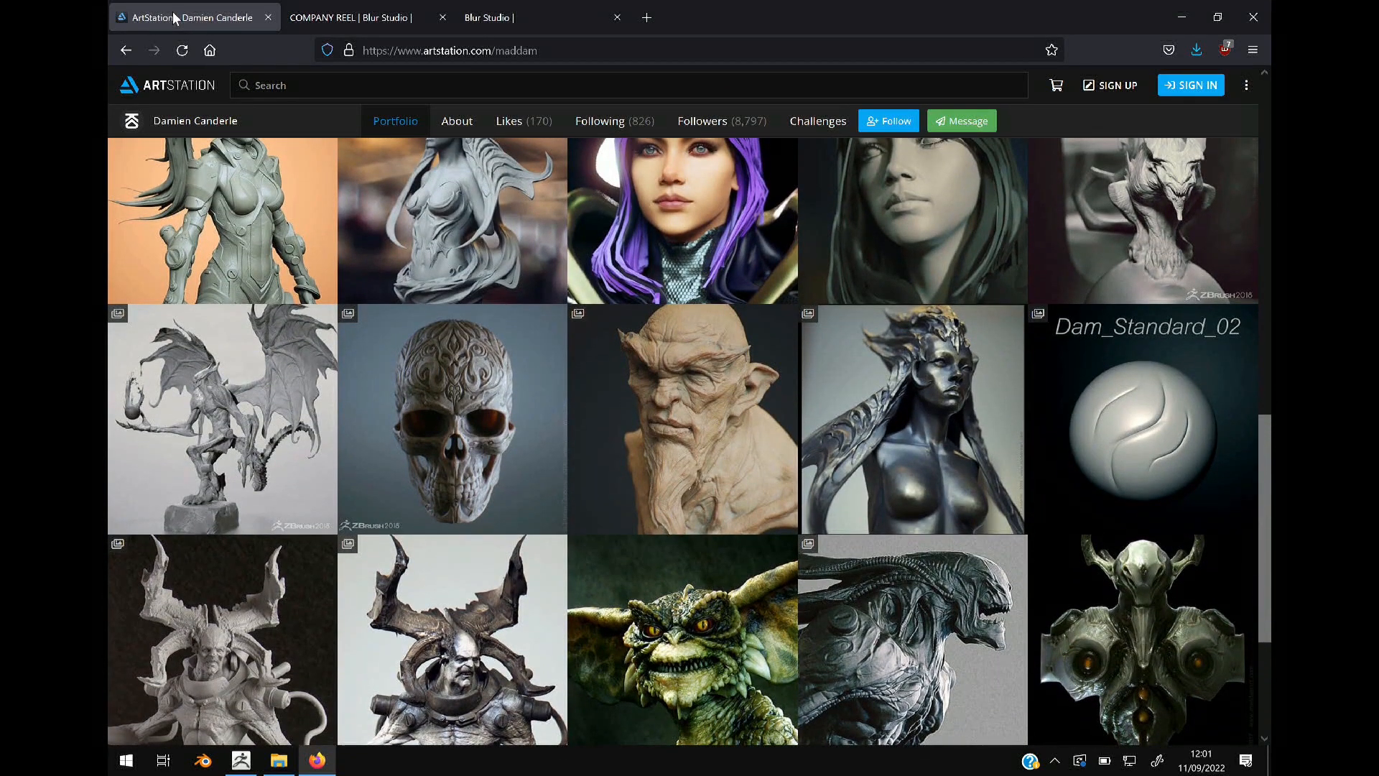
scroll(173, 11, "up", 5)
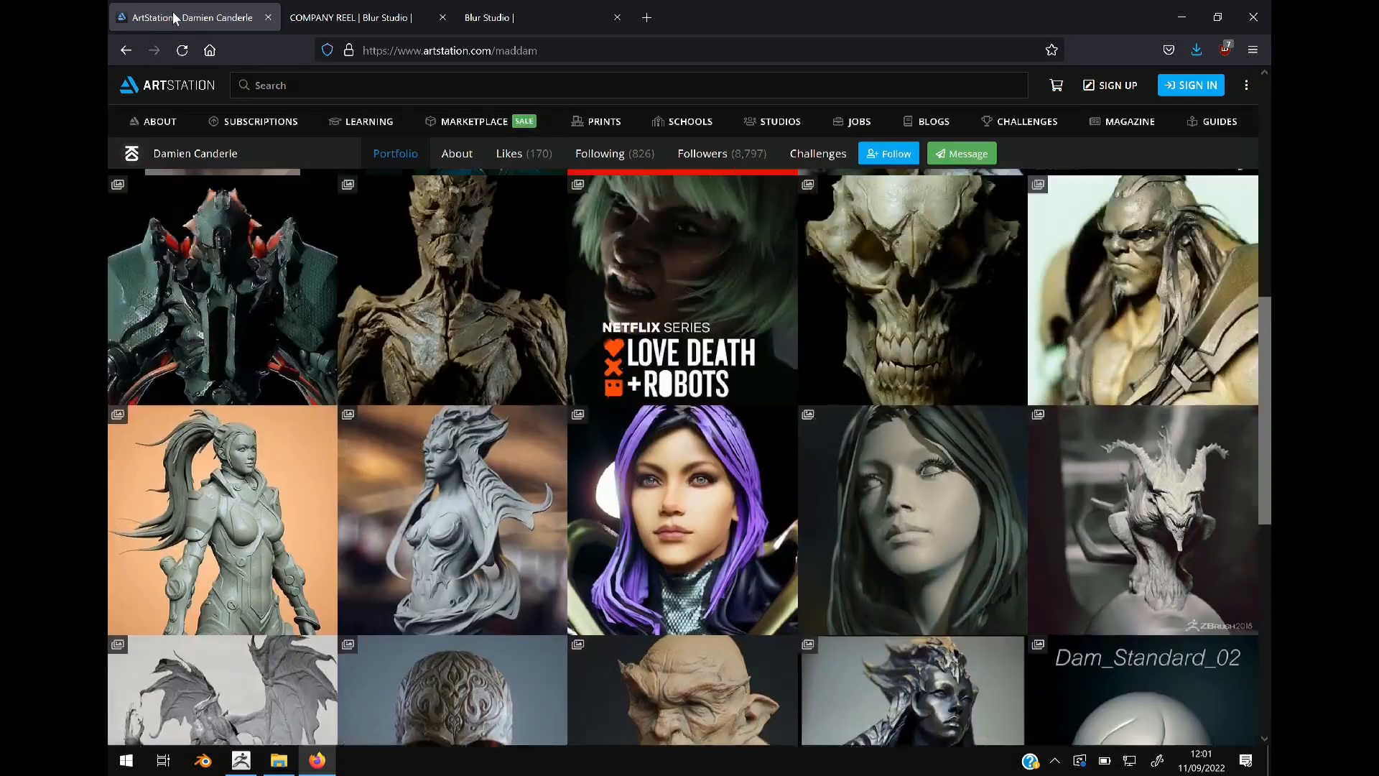
scroll(173, 11, "up", 2)
scroll(174, 18, "up", 4)
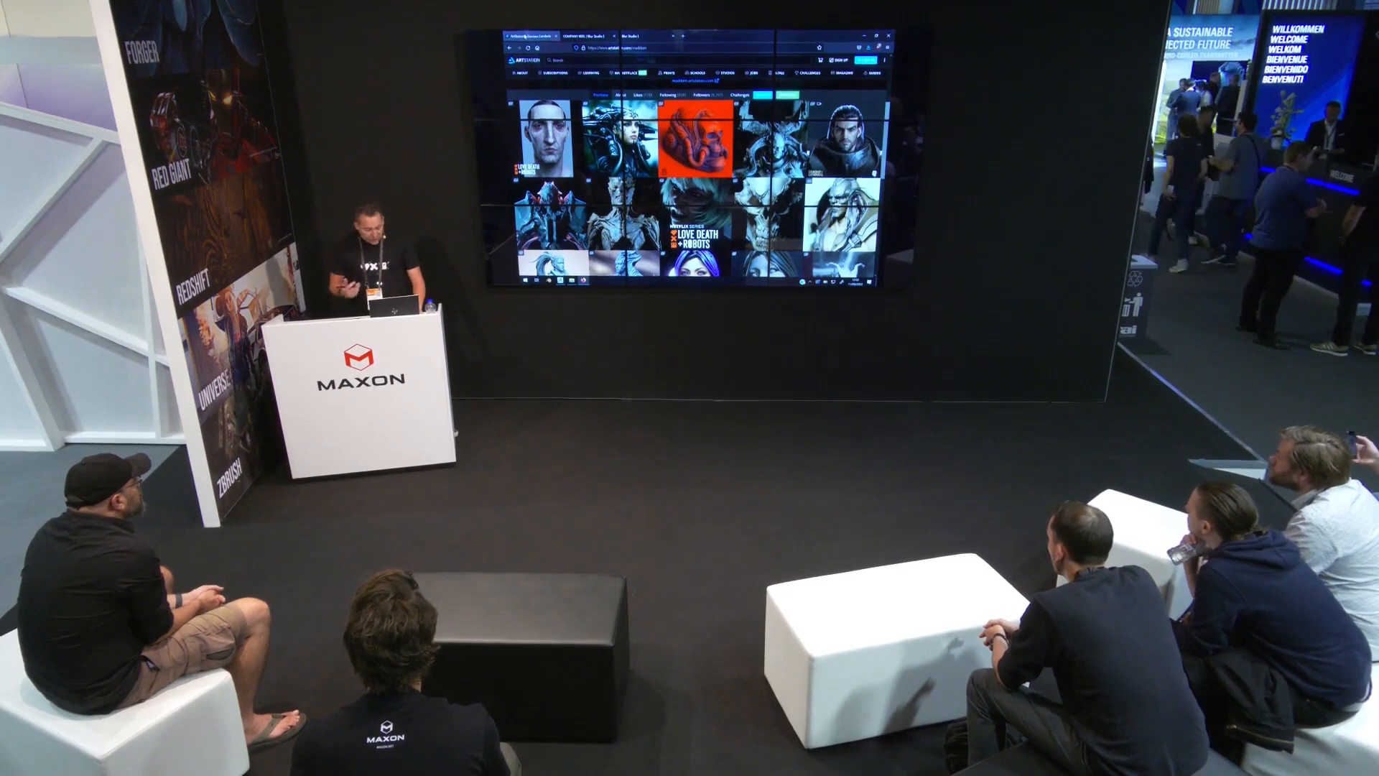
Step: Switch to ZBrush and expand the Geometry subpalette of the Tool palette to view its options
key("alt+Tab")
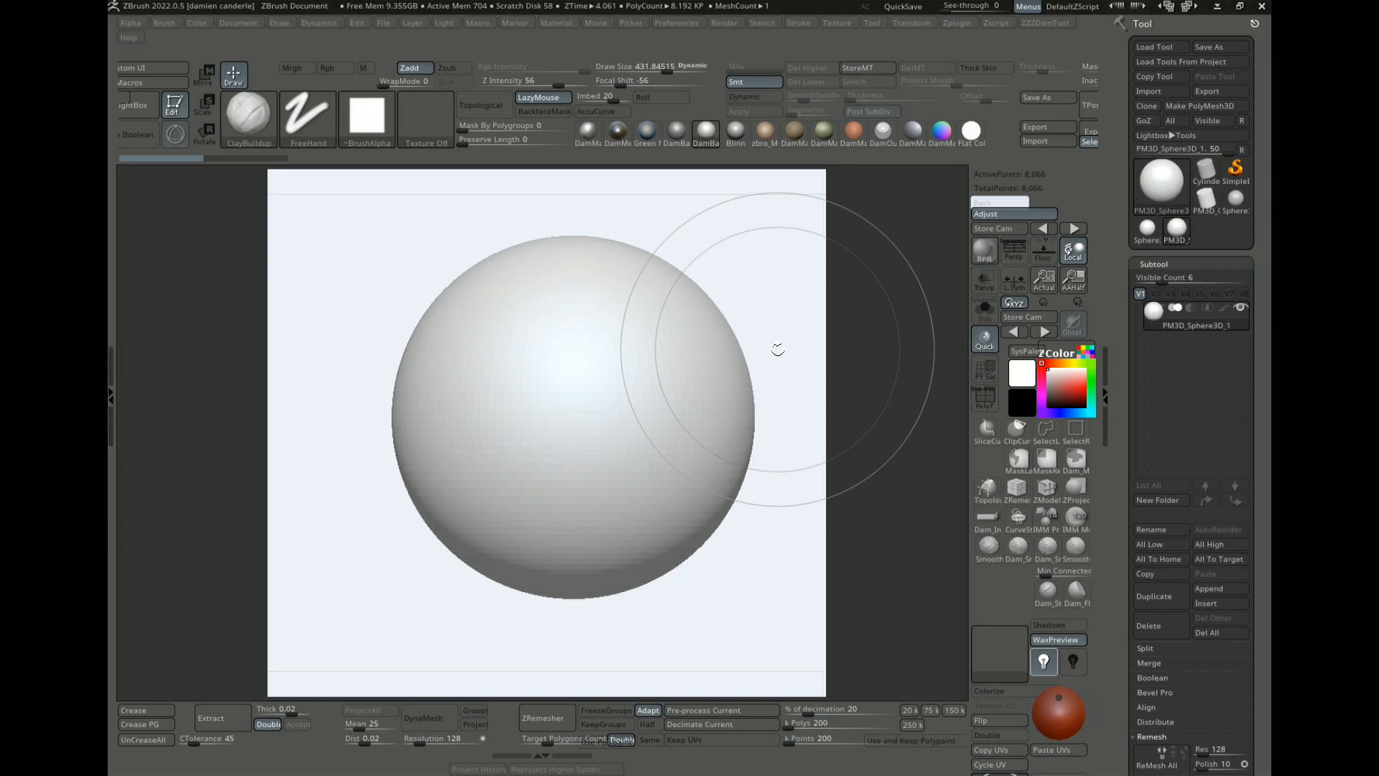
left_click(872, 23)
left_click(872, 23)
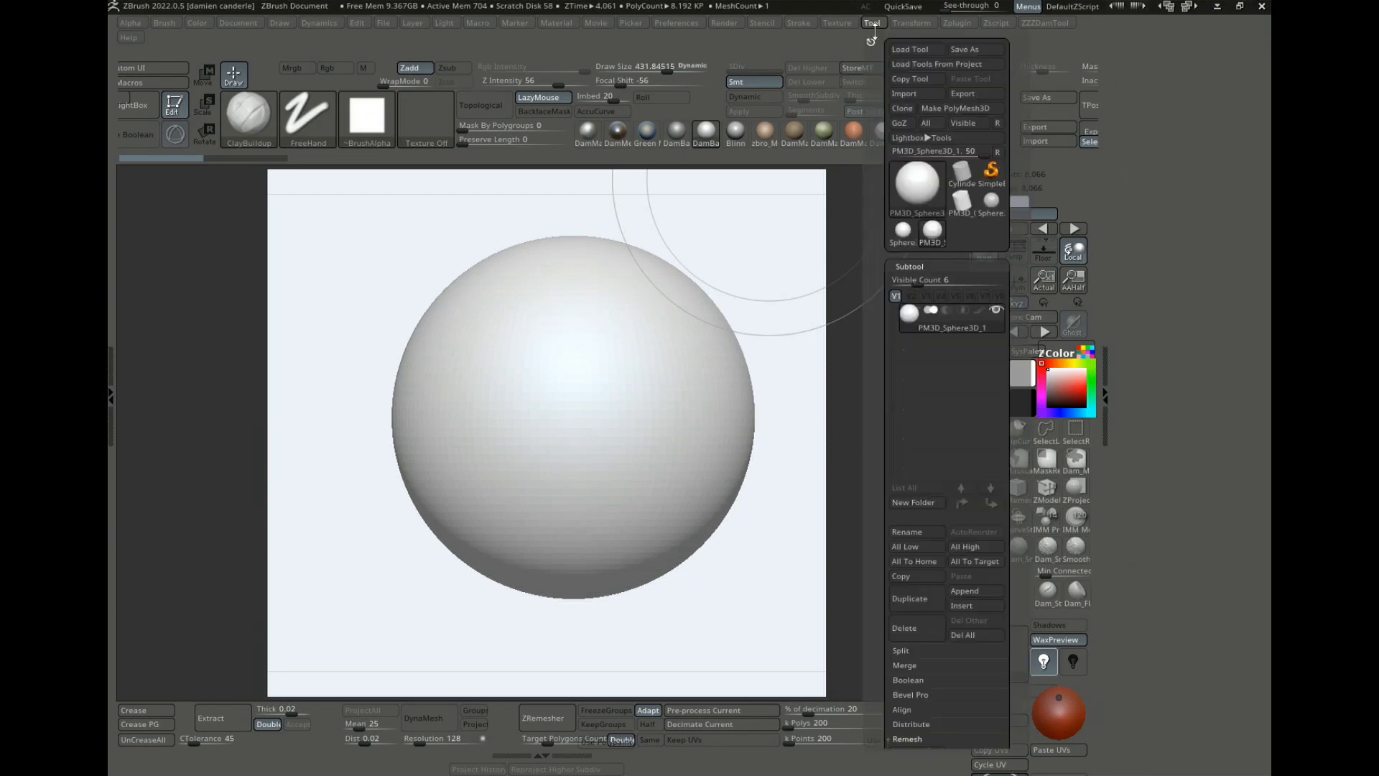
left_click_drag(893, 622, 892, 311)
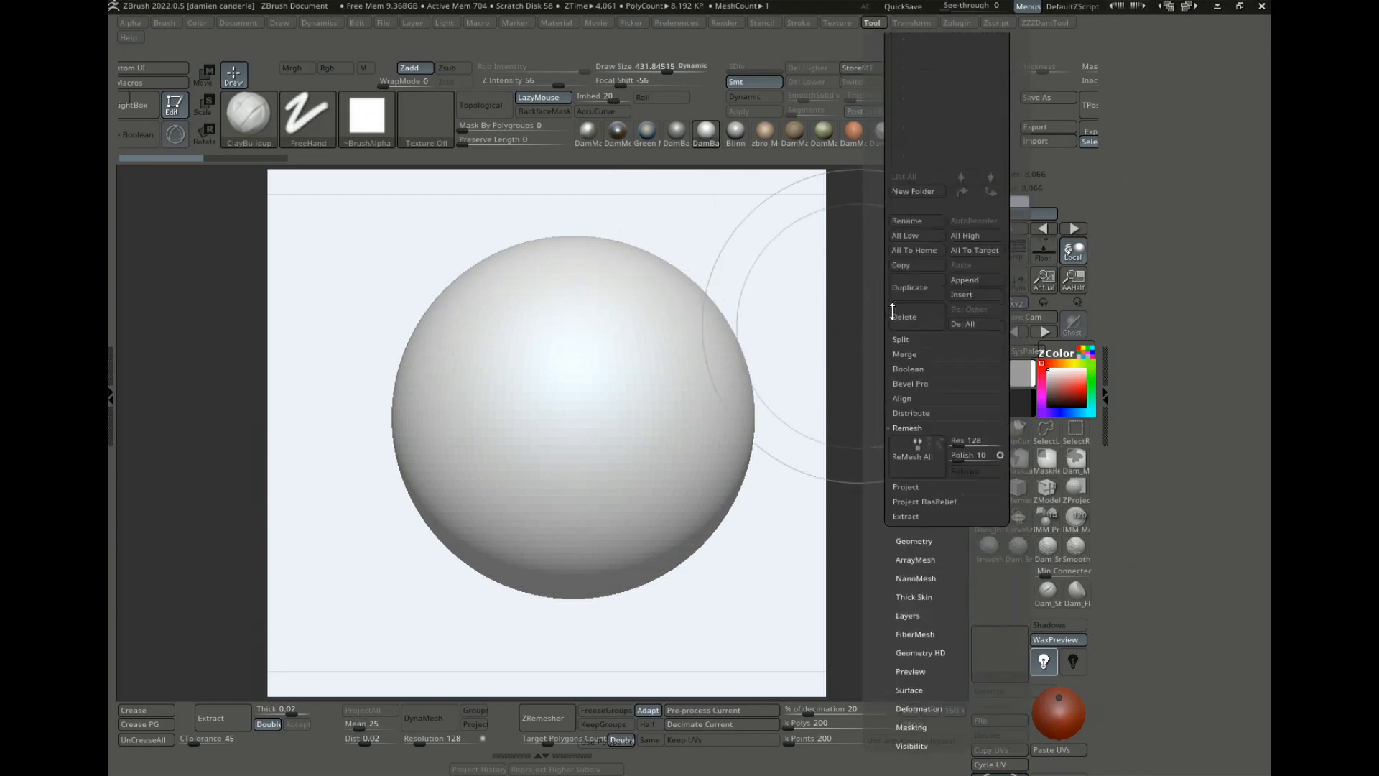
scroll(892, 310, "down", 8)
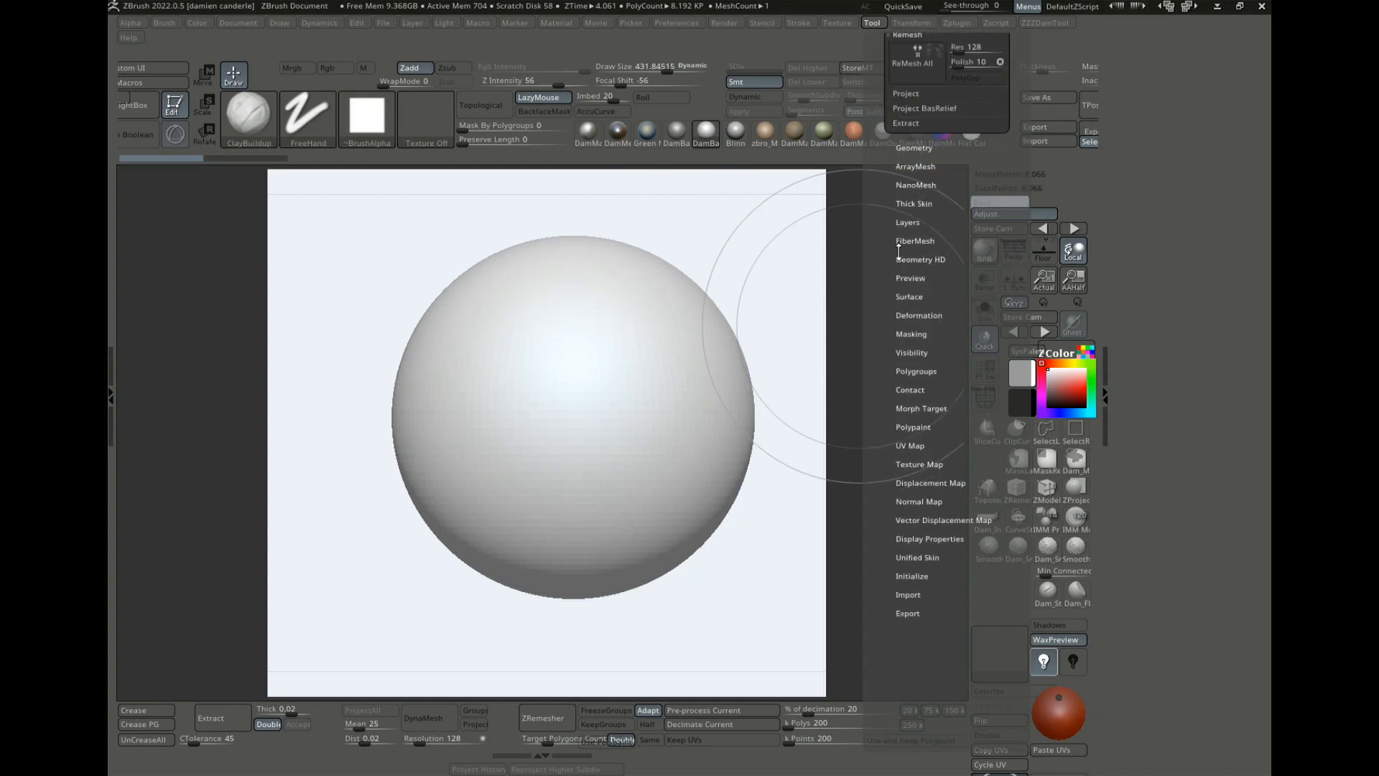
left_click_drag(899, 253, 890, 254)
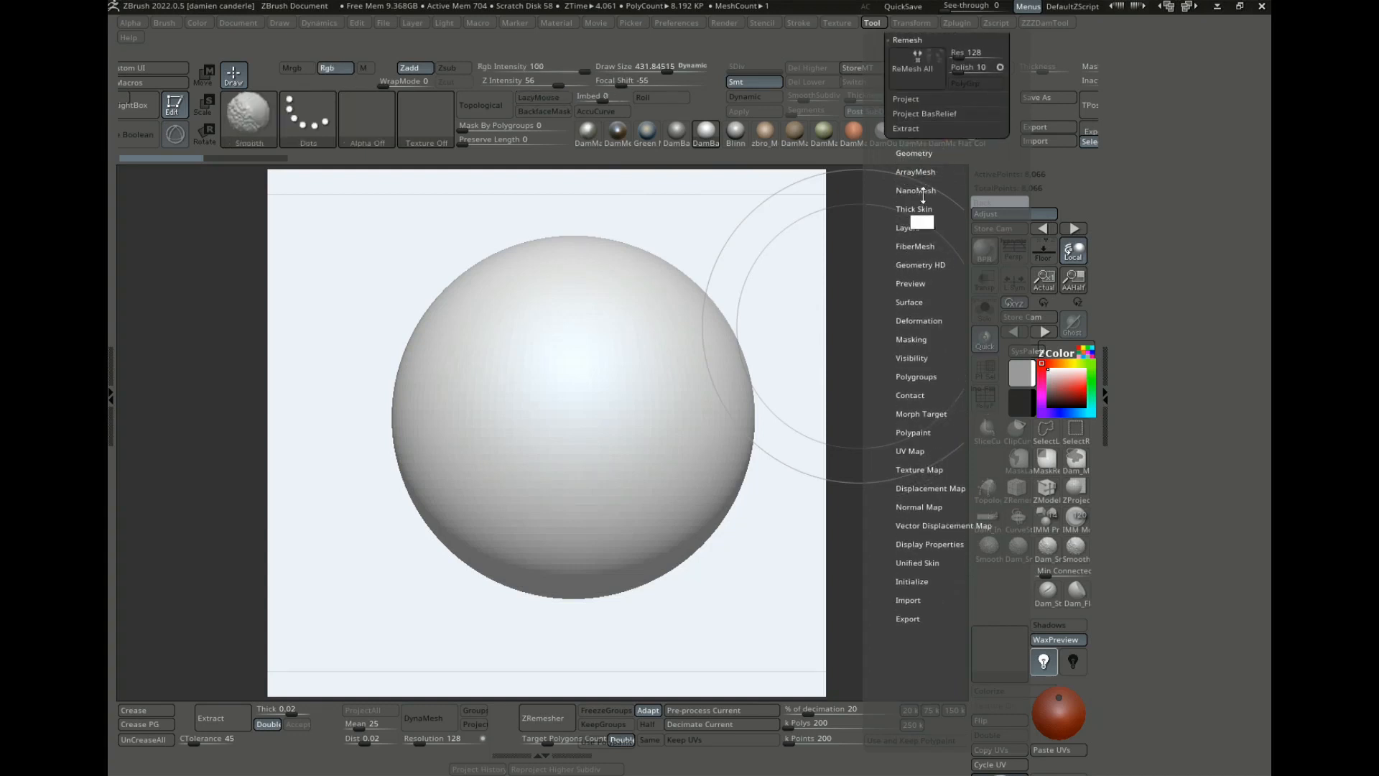
left_click(914, 153)
scroll(879, 324, "down", 8)
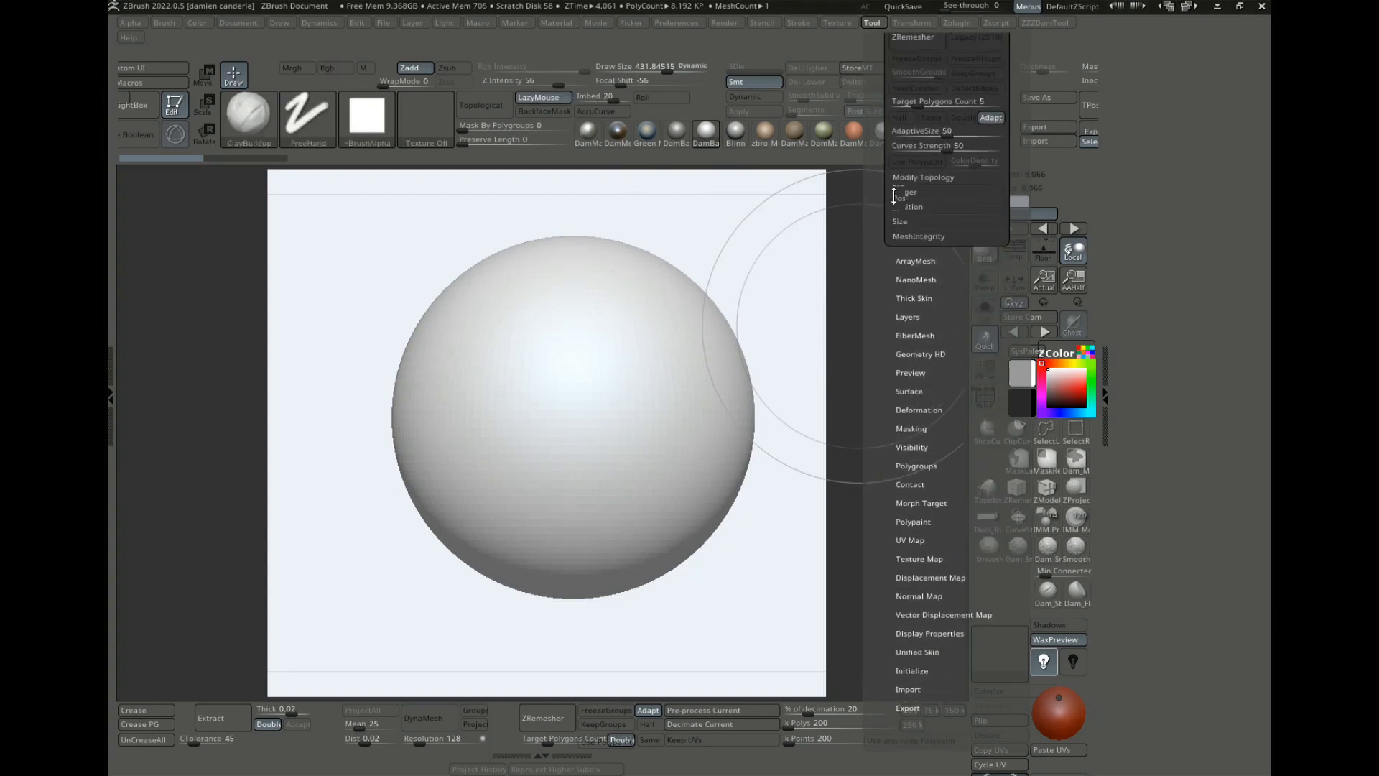
Step: Expand the ArrayMesh, NanoMesh, Thick Skin and Deformation subpalettes of the Tool palette to view their options
left_click(914, 253)
scroll(897, 314, "down", 8)
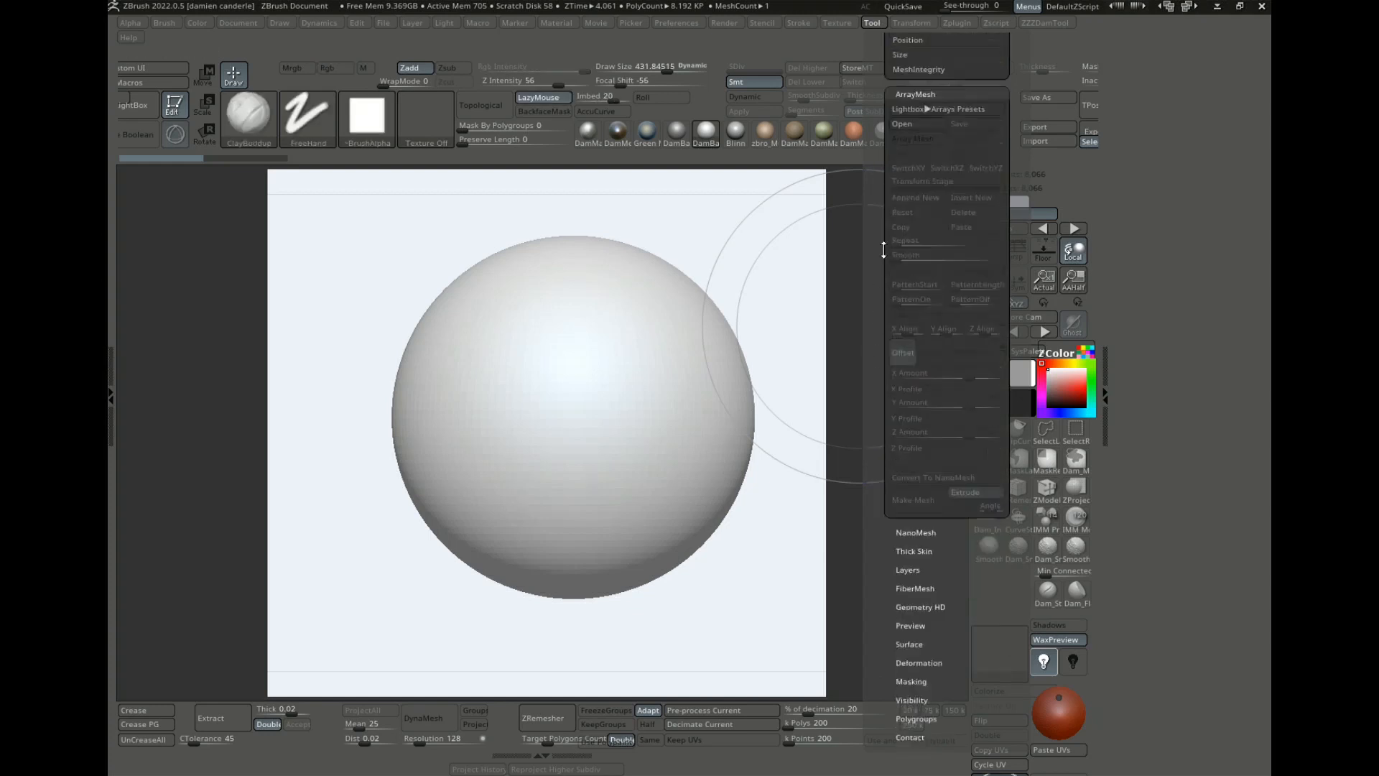
left_click(917, 294)
scroll(883, 380, "down", 12)
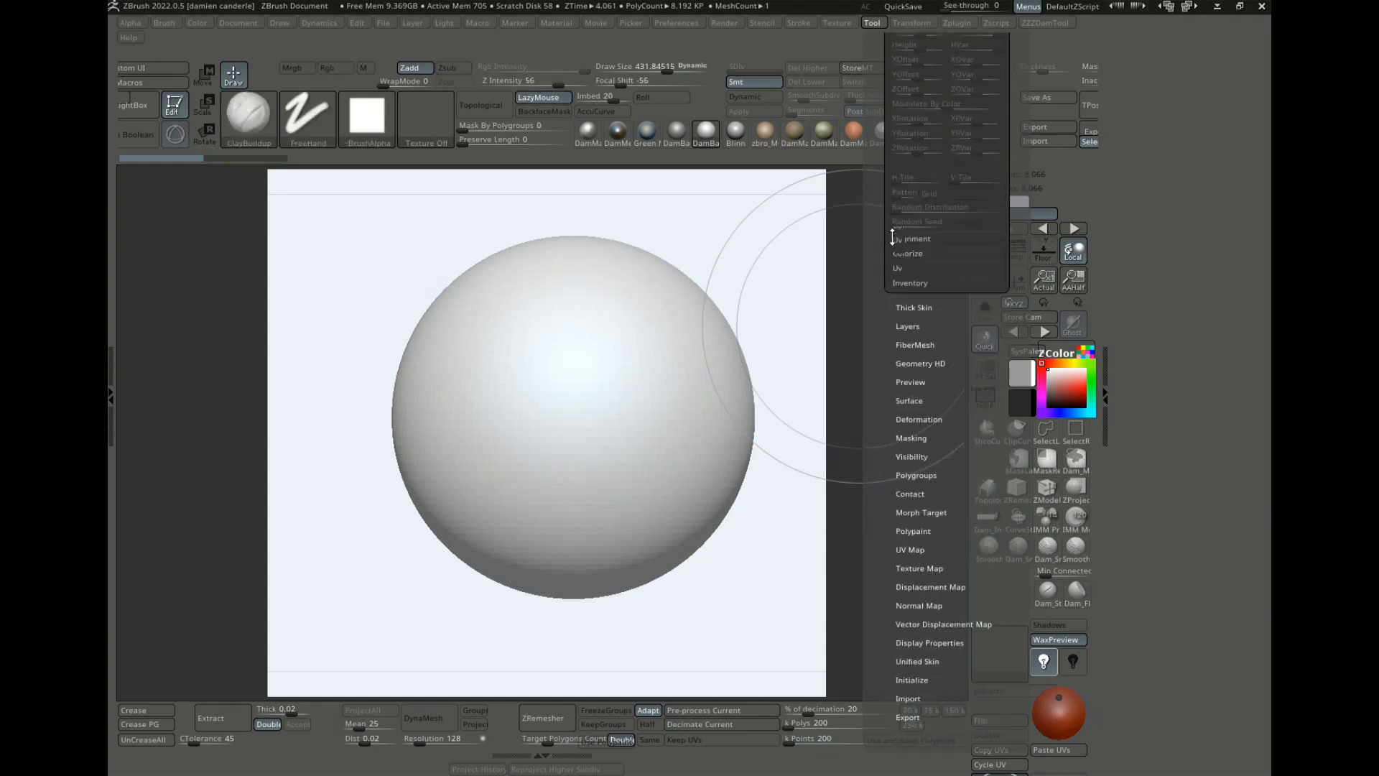
key("shift")
left_click(913, 180, "shift")
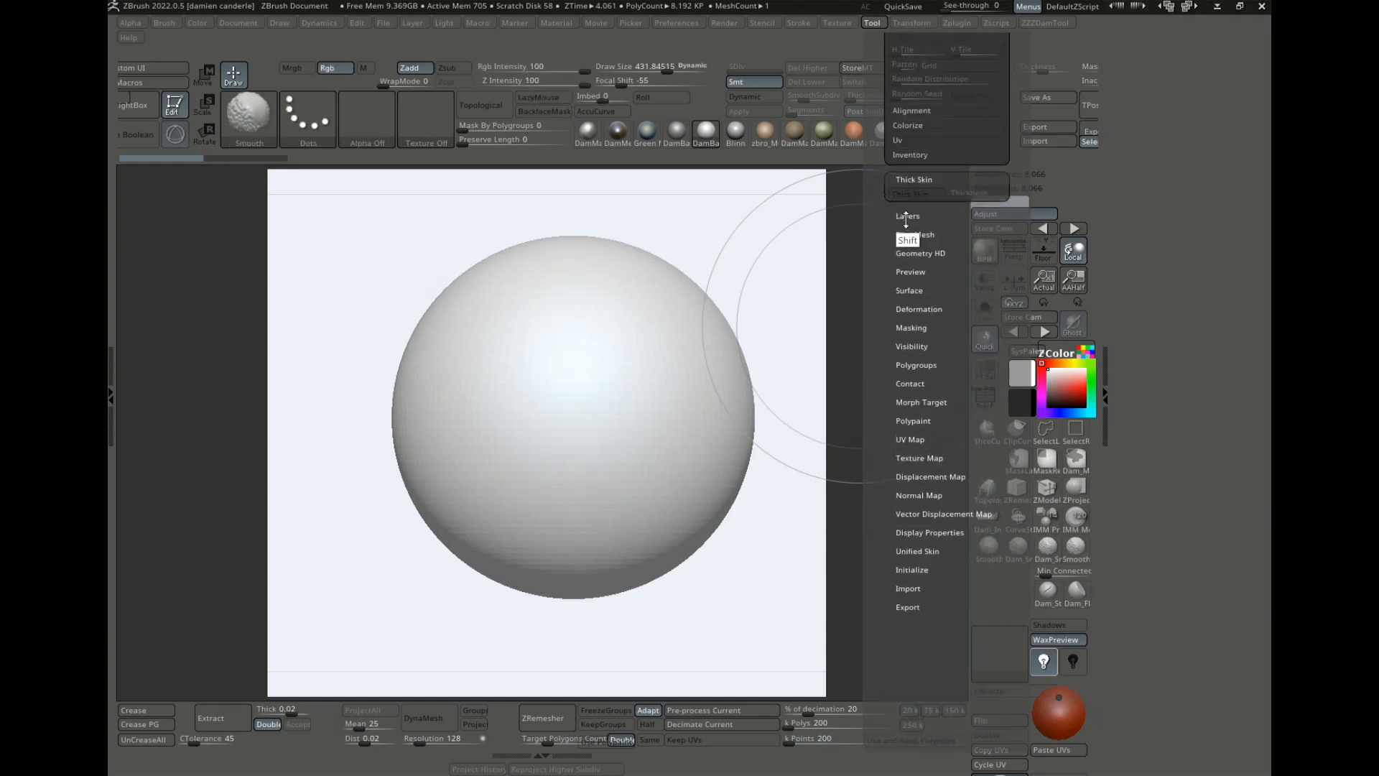
left_click_drag(885, 345, 888, 285)
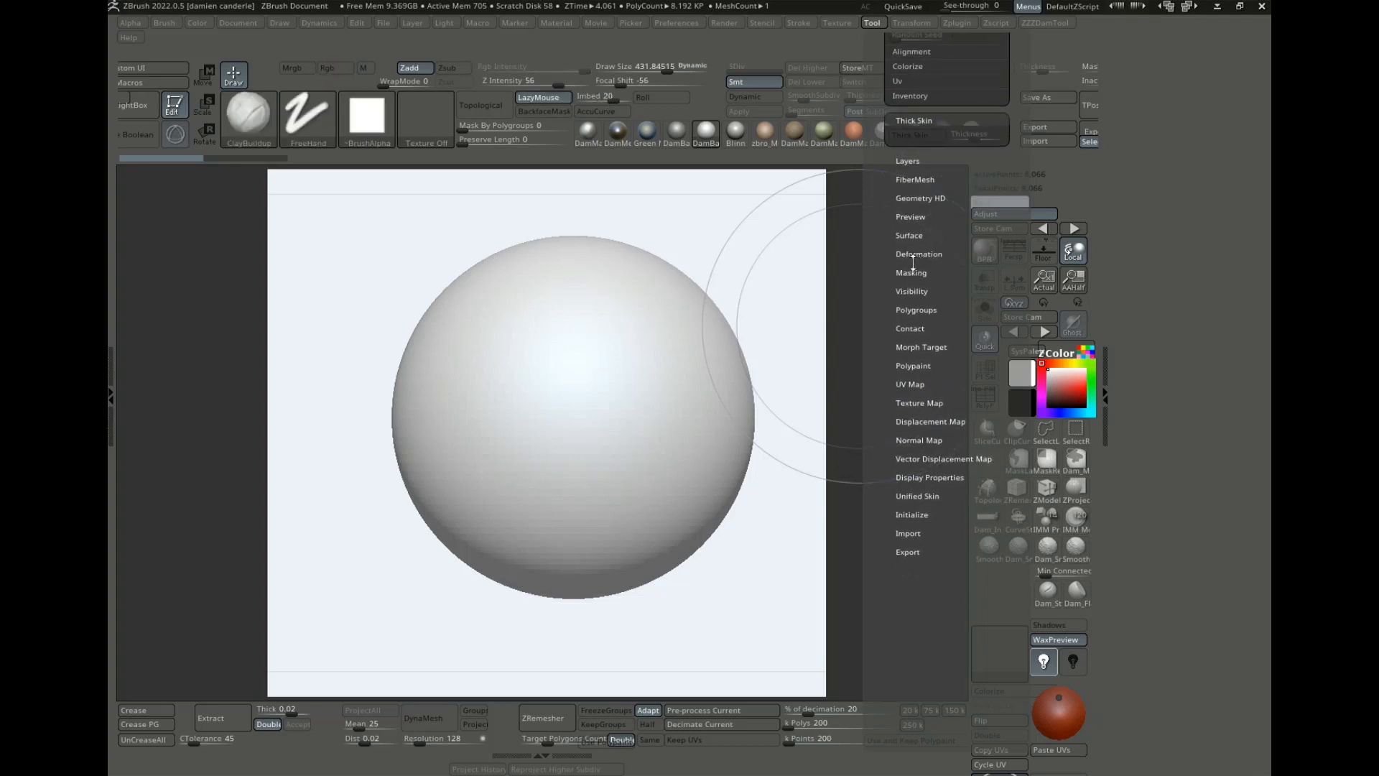
left_click(913, 256, "shift")
left_click_drag(880, 390, 882, 372)
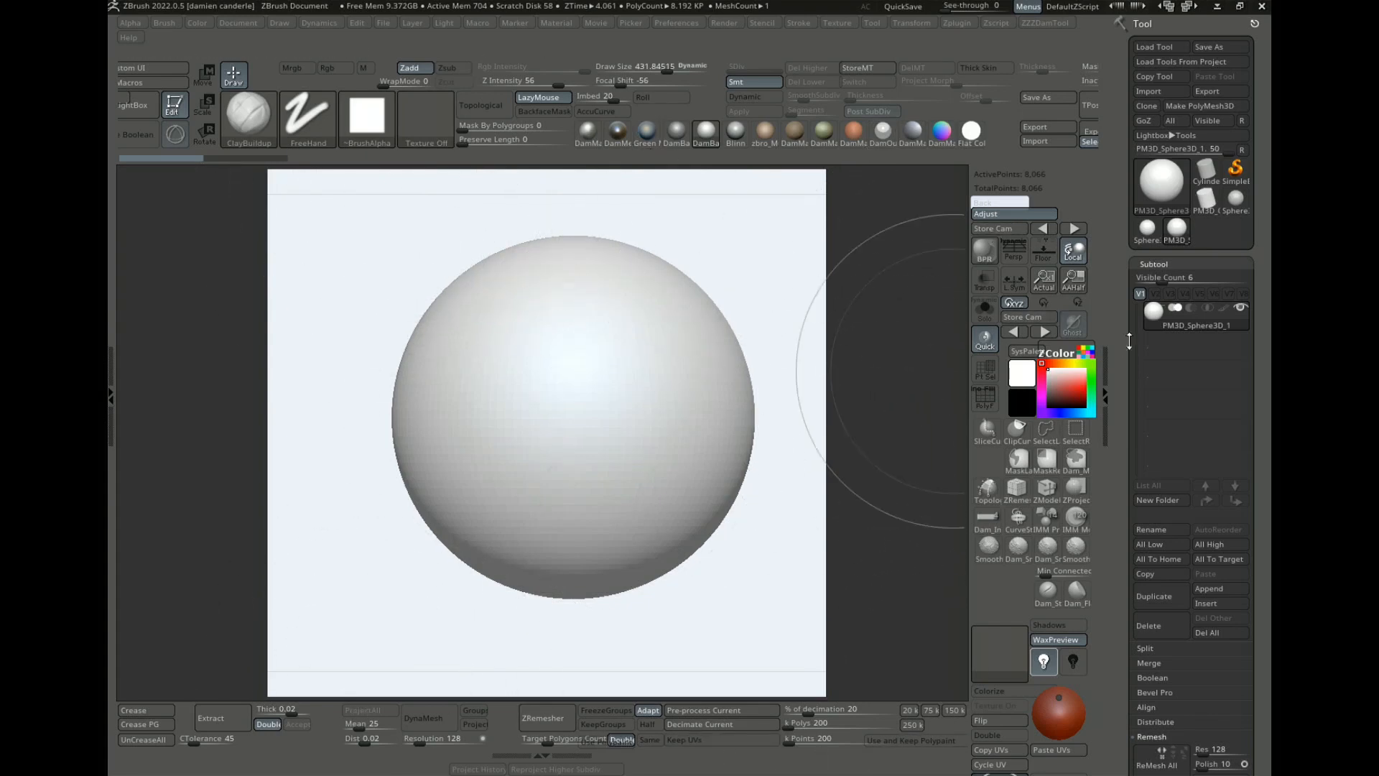
Step: Examine the Subtool and Geometry sections of the docked Tool palette
scroll(1120, 404, "down", 5)
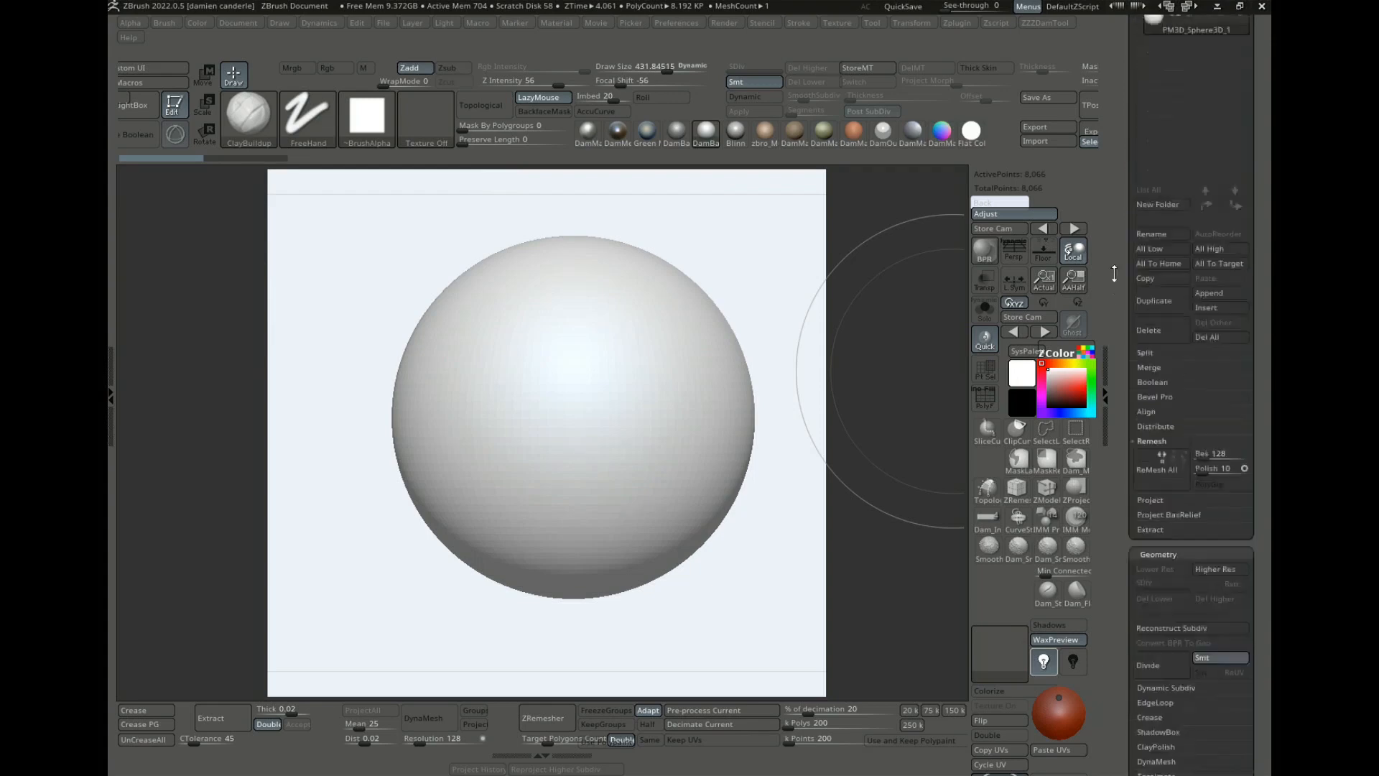
scroll(1188, 251, "up", 1)
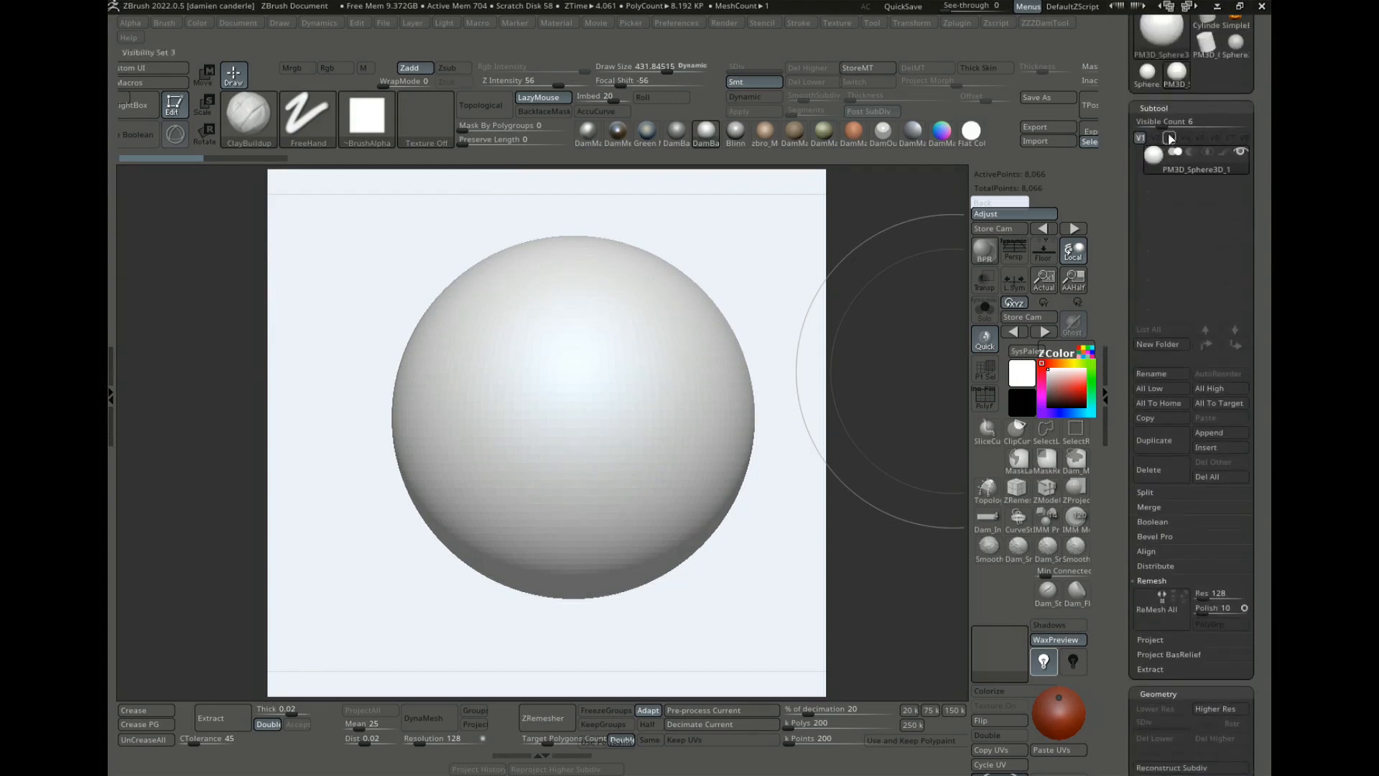
scroll(1157, 237, "down", 2)
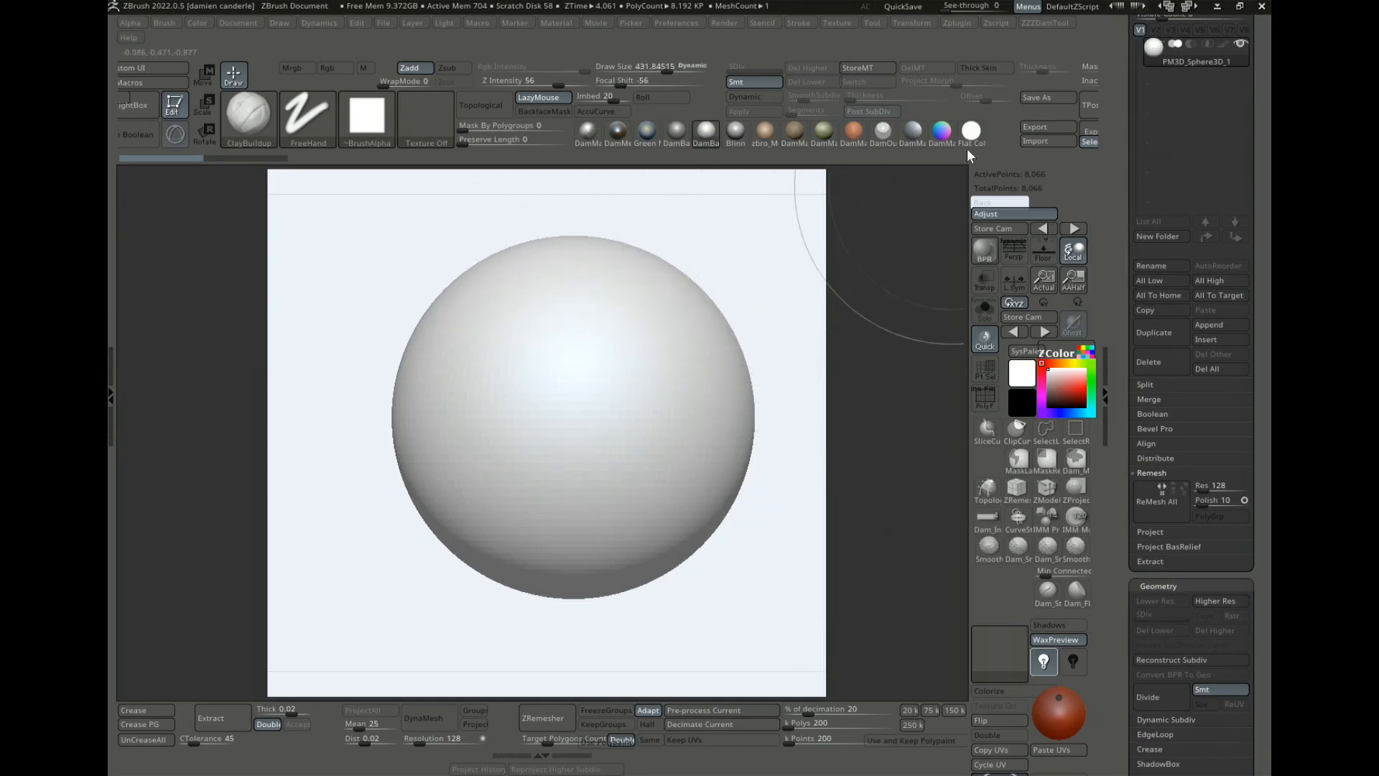
Step: View the custom ZZZDamTool command set, including as a pop-up over the sphere
left_click(1045, 23)
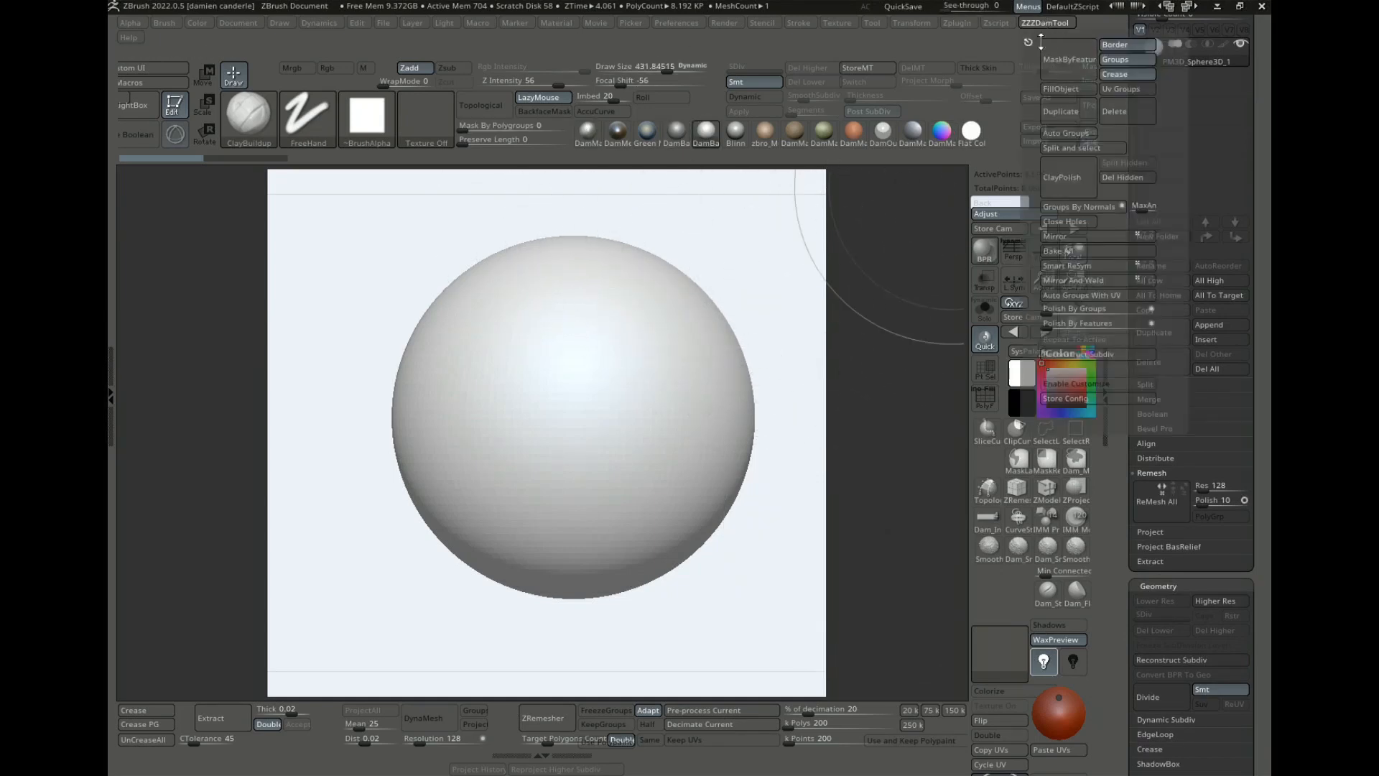
left_click_drag(806, 290, 813, 293, "alt")
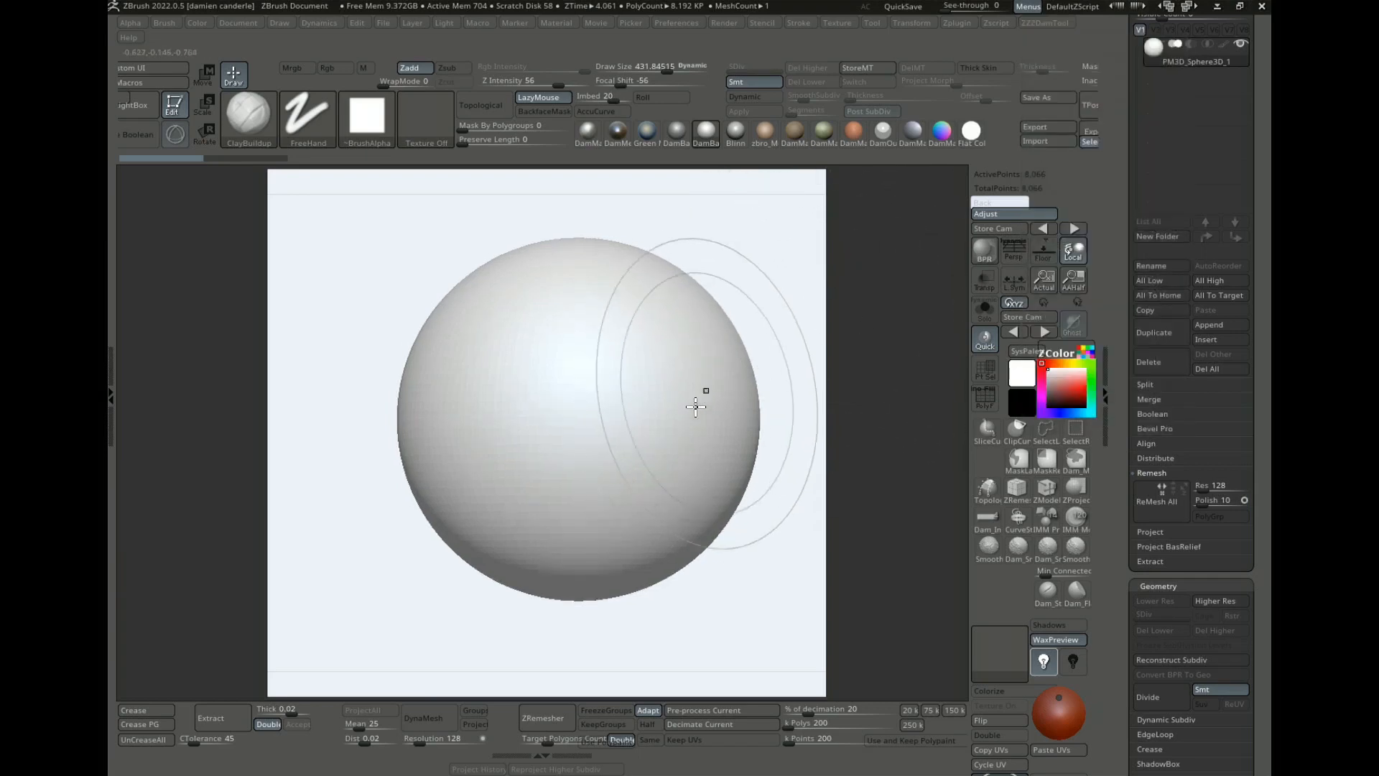
key("alt+q")
key("alt+q")
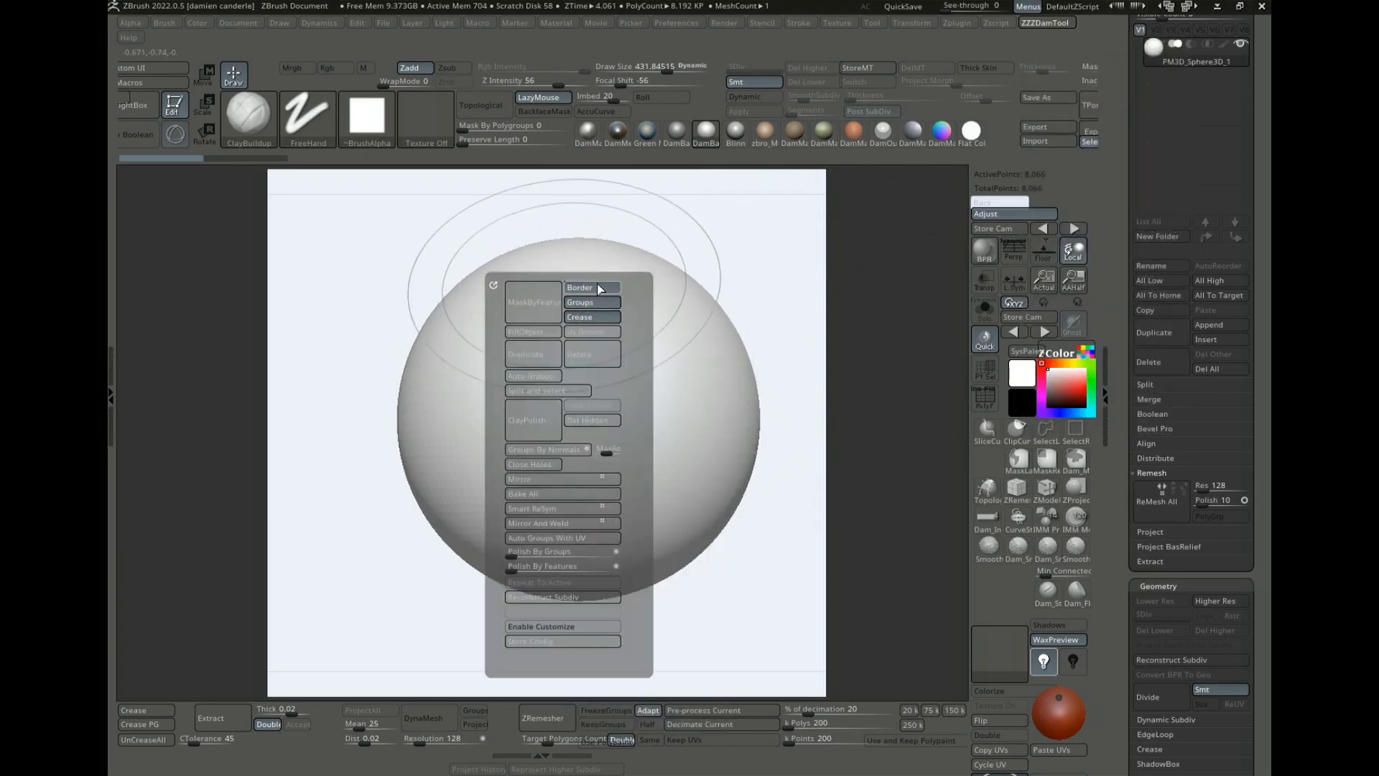
key("alt+q")
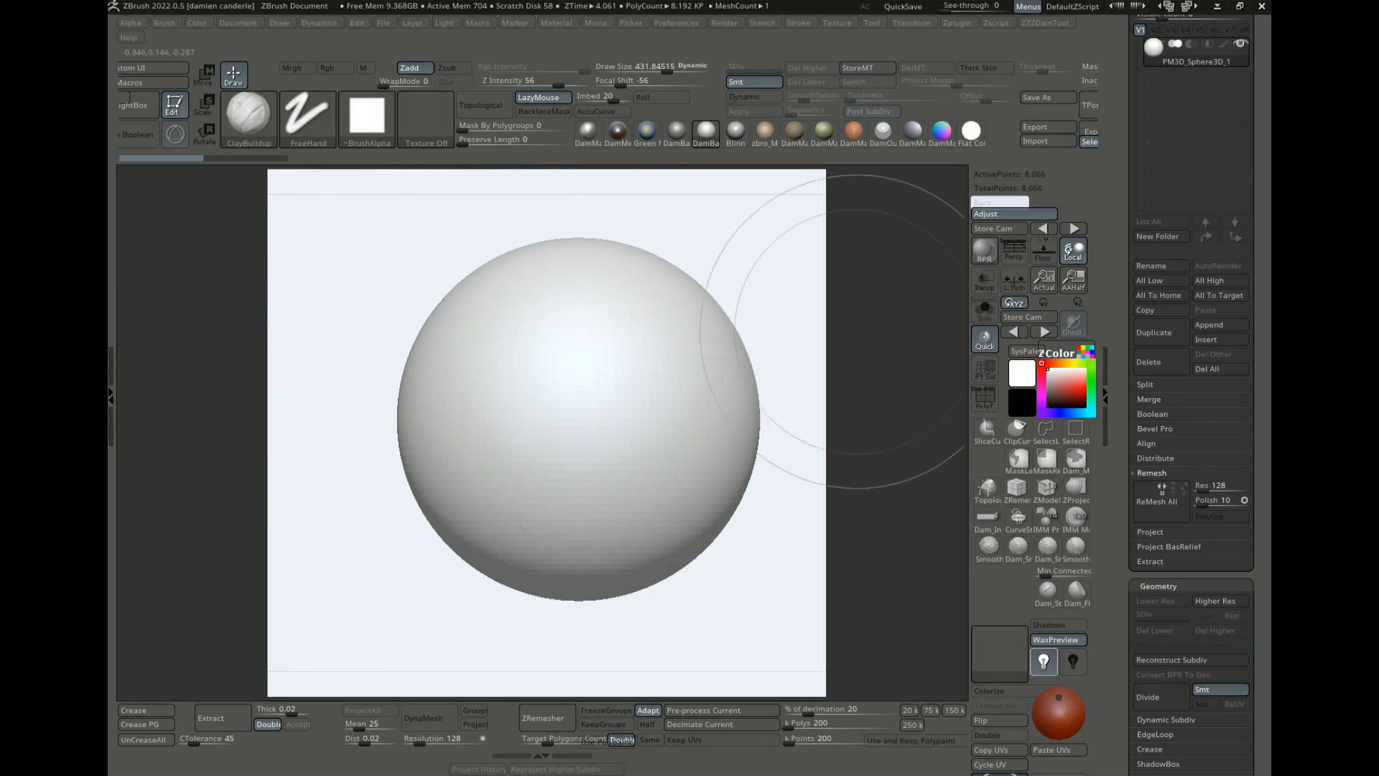
Step: Import all the images from the Desktop IBC2022 Monkey folder as textures
key("alt+Tab")
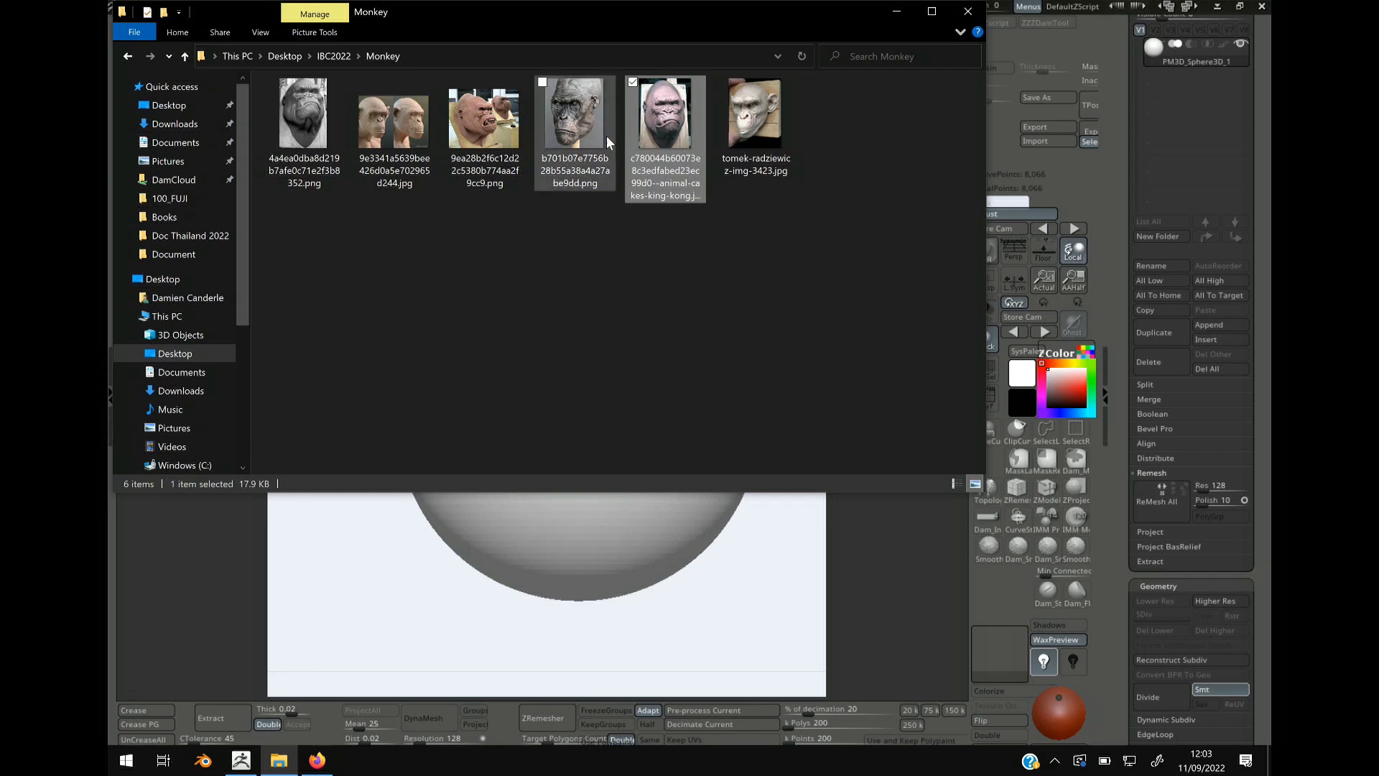
left_click(408, 569)
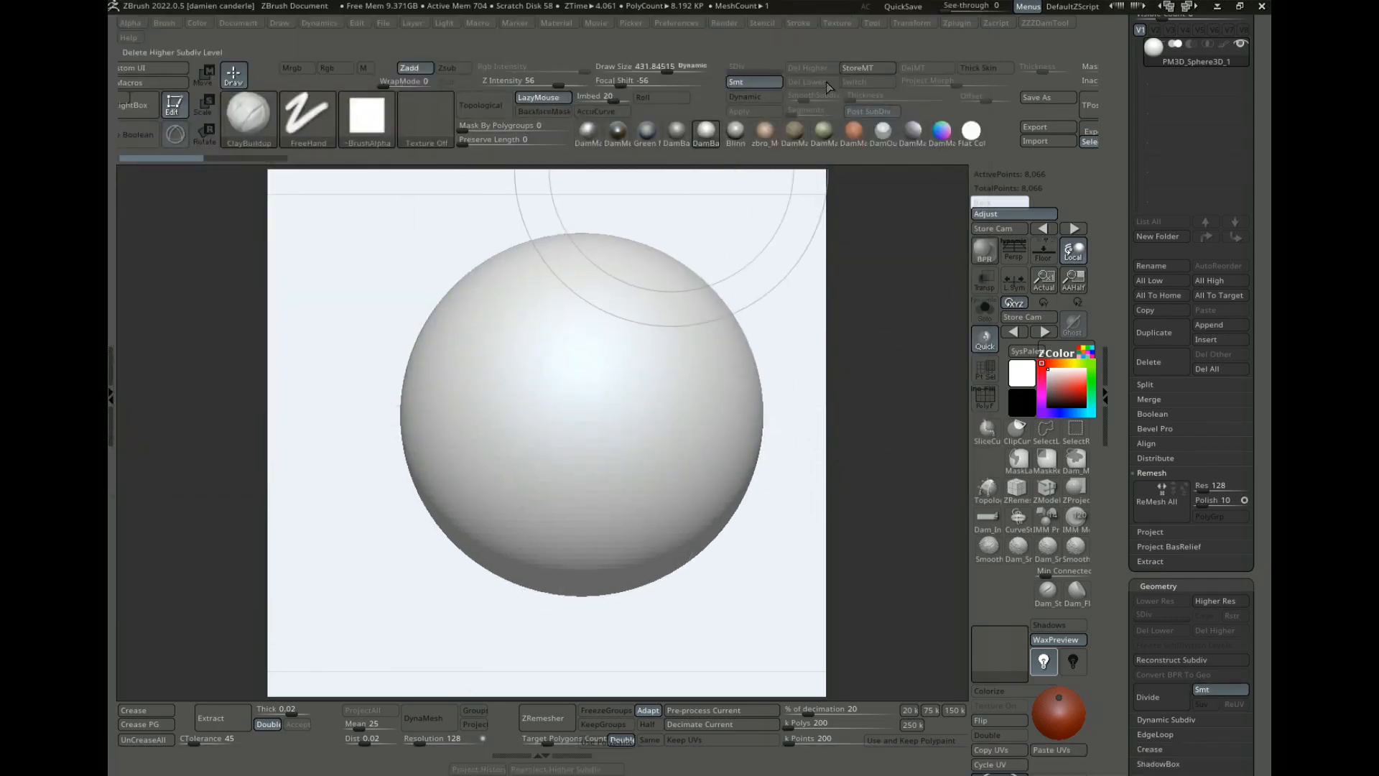
left_click(837, 24)
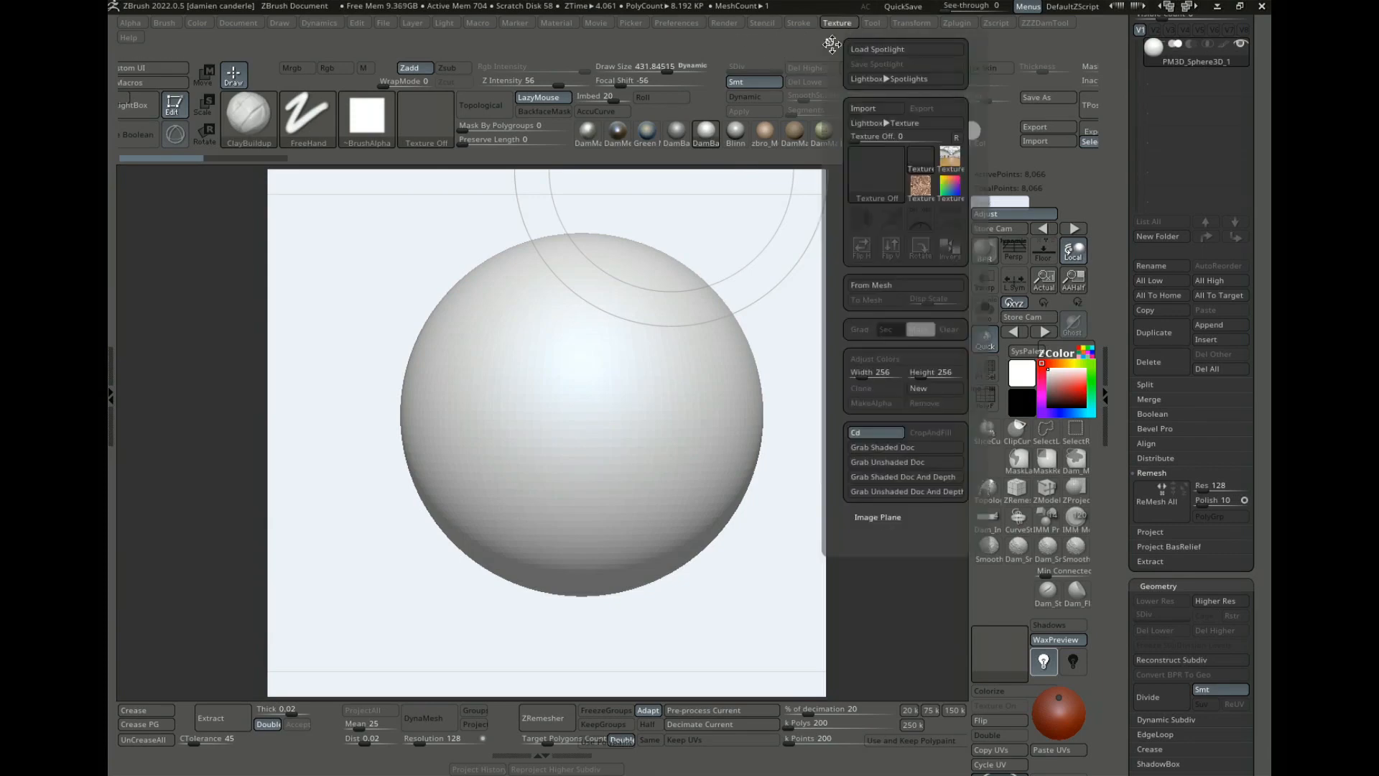
left_click(867, 112)
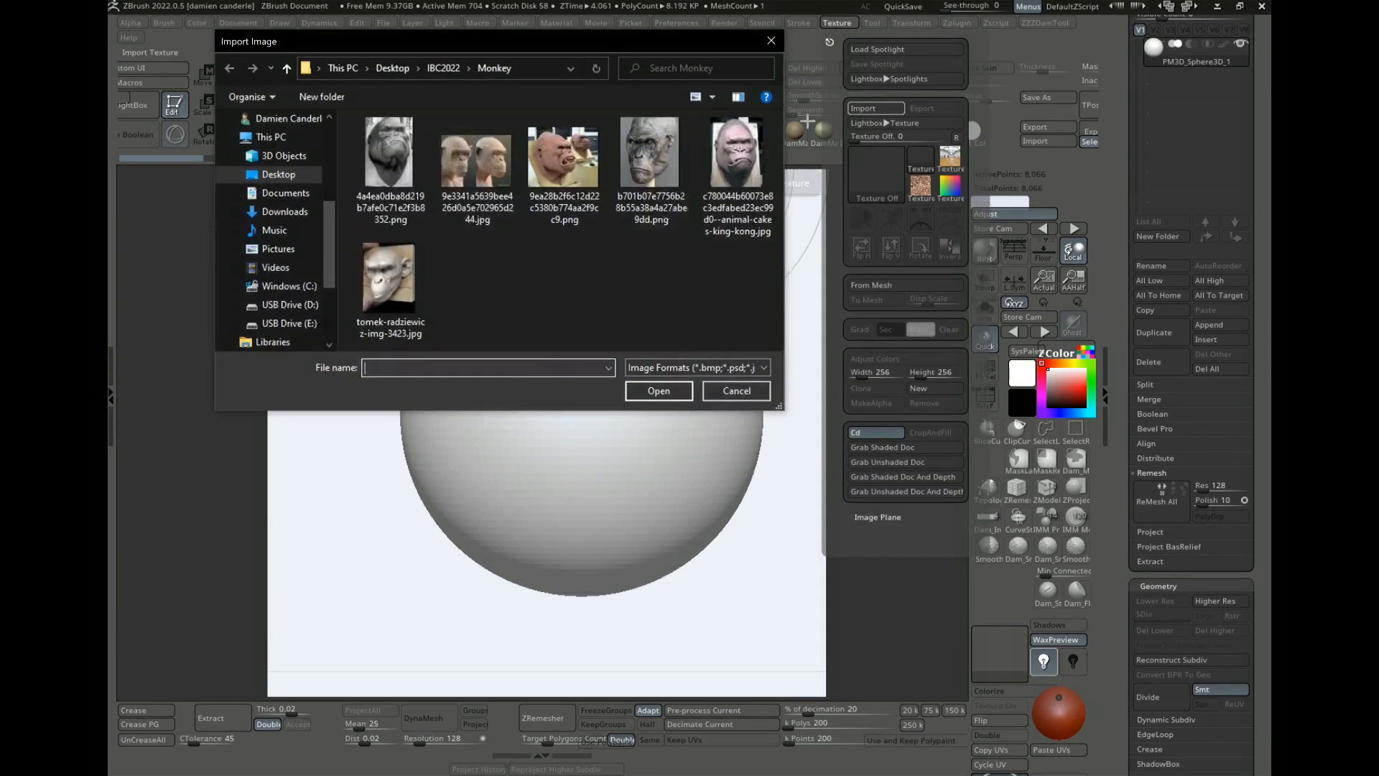
left_click(390, 154)
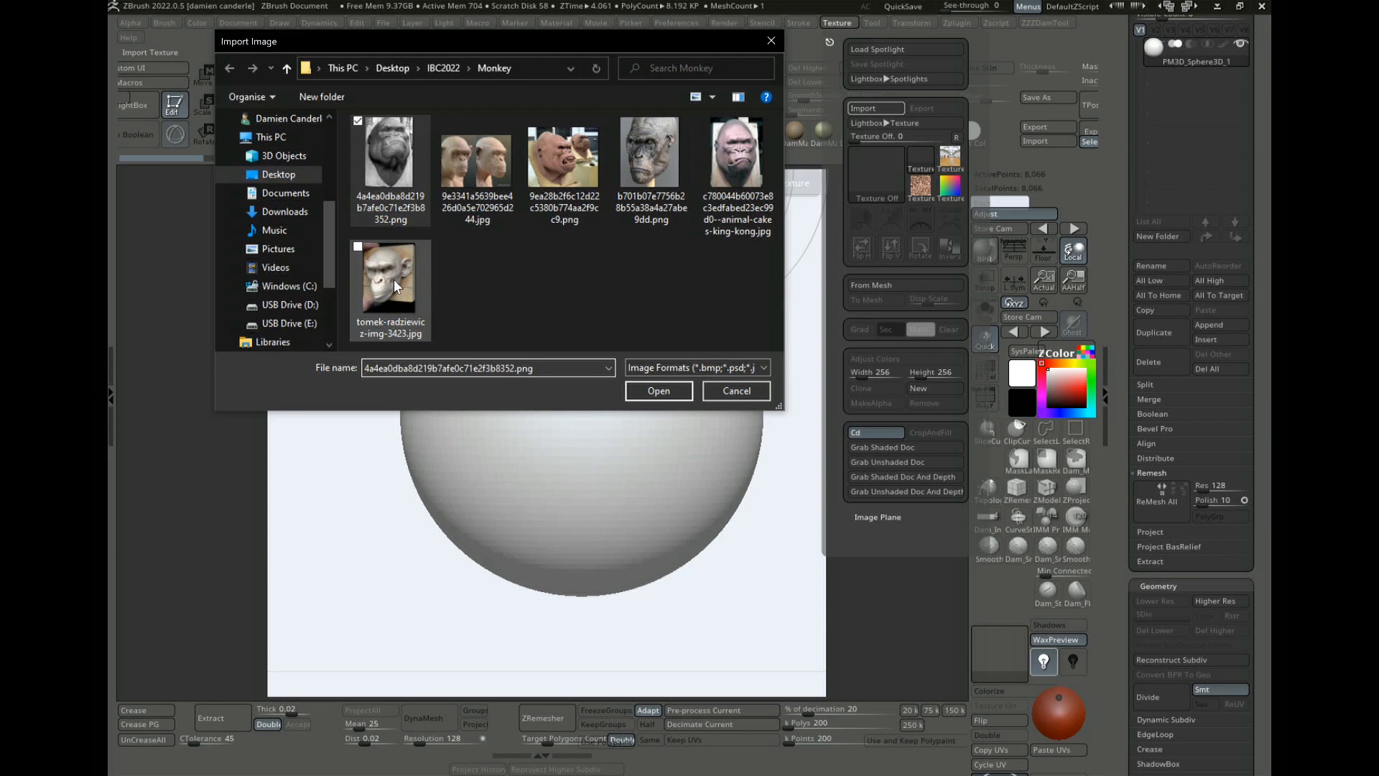
left_click(392, 288)
left_click_drag(402, 169, 413, 170, "ctrl")
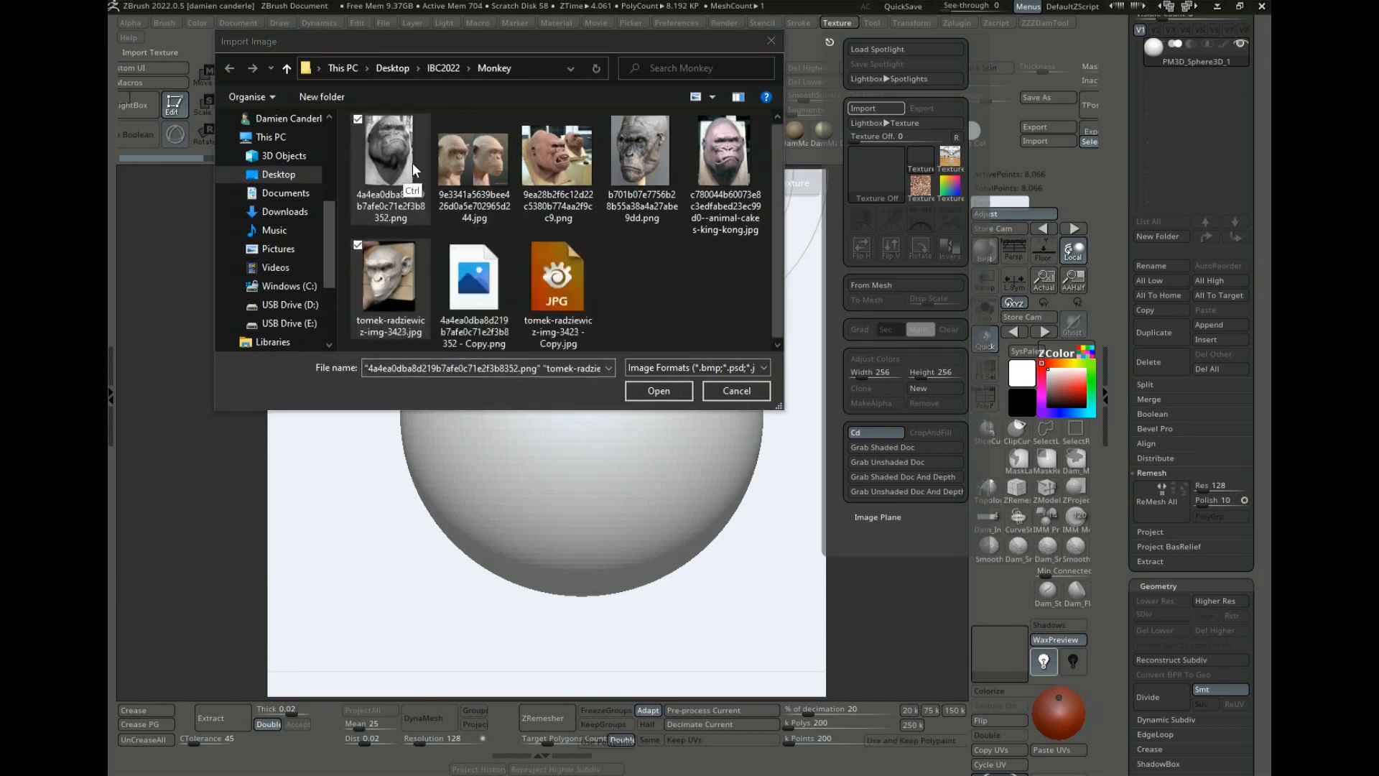
key("ctrl+a")
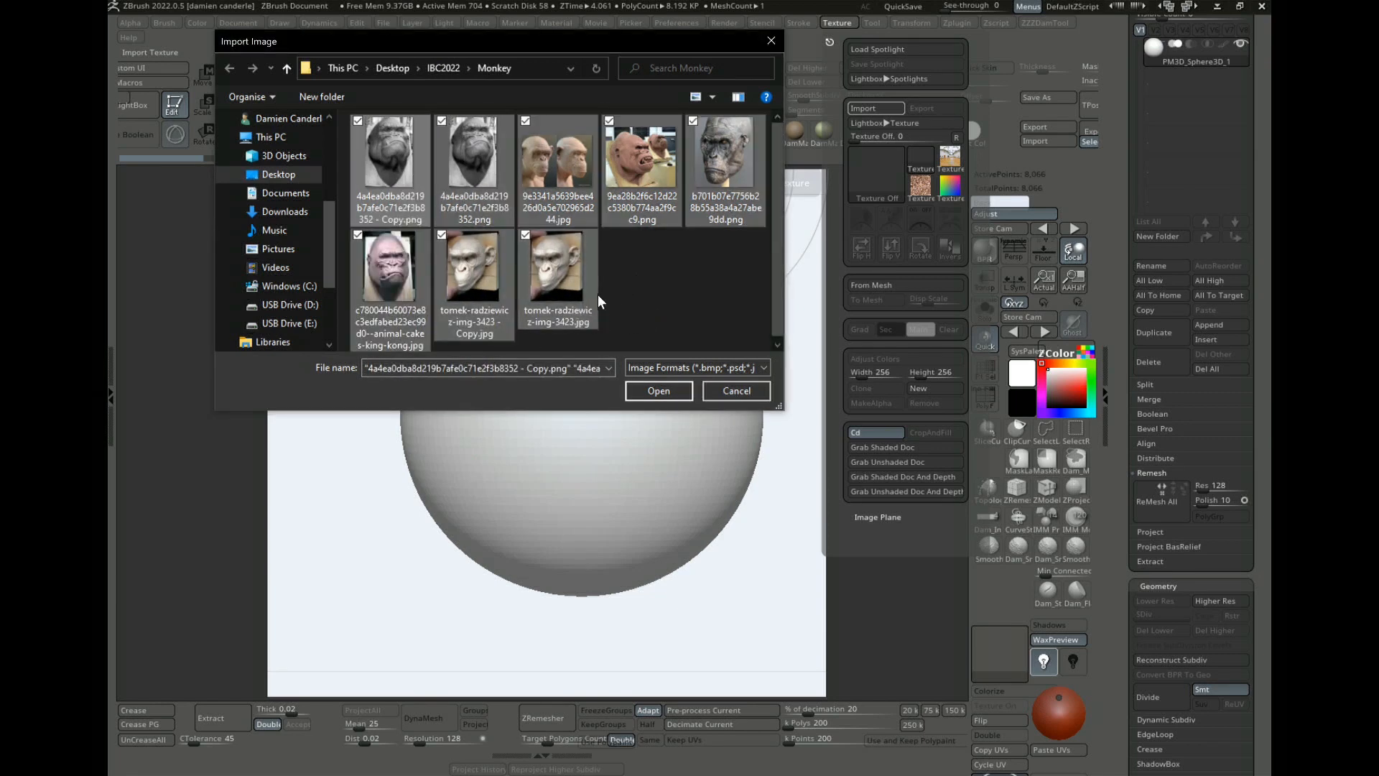
left_click(659, 390)
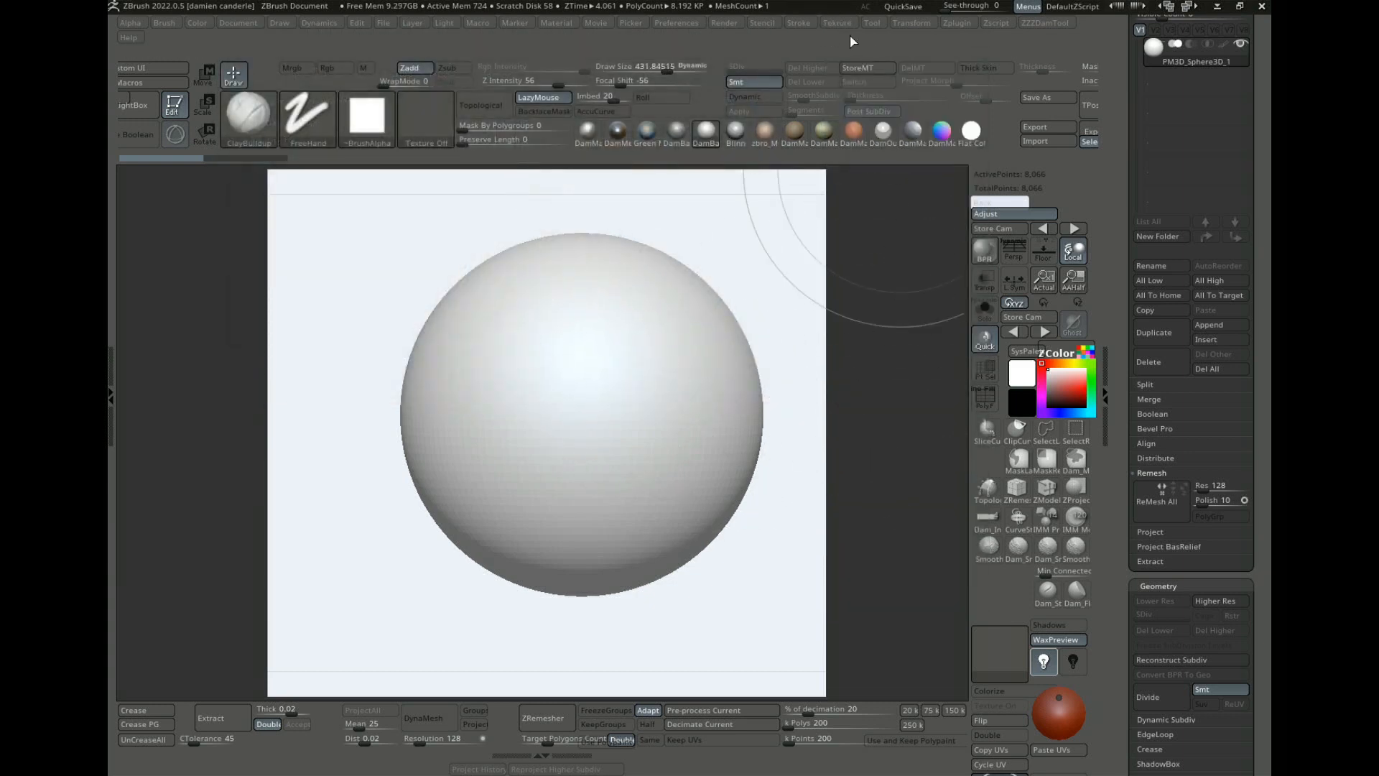
Step: Add the black-and-white gorilla sculpture texture to Spotlight
left_click(845, 23)
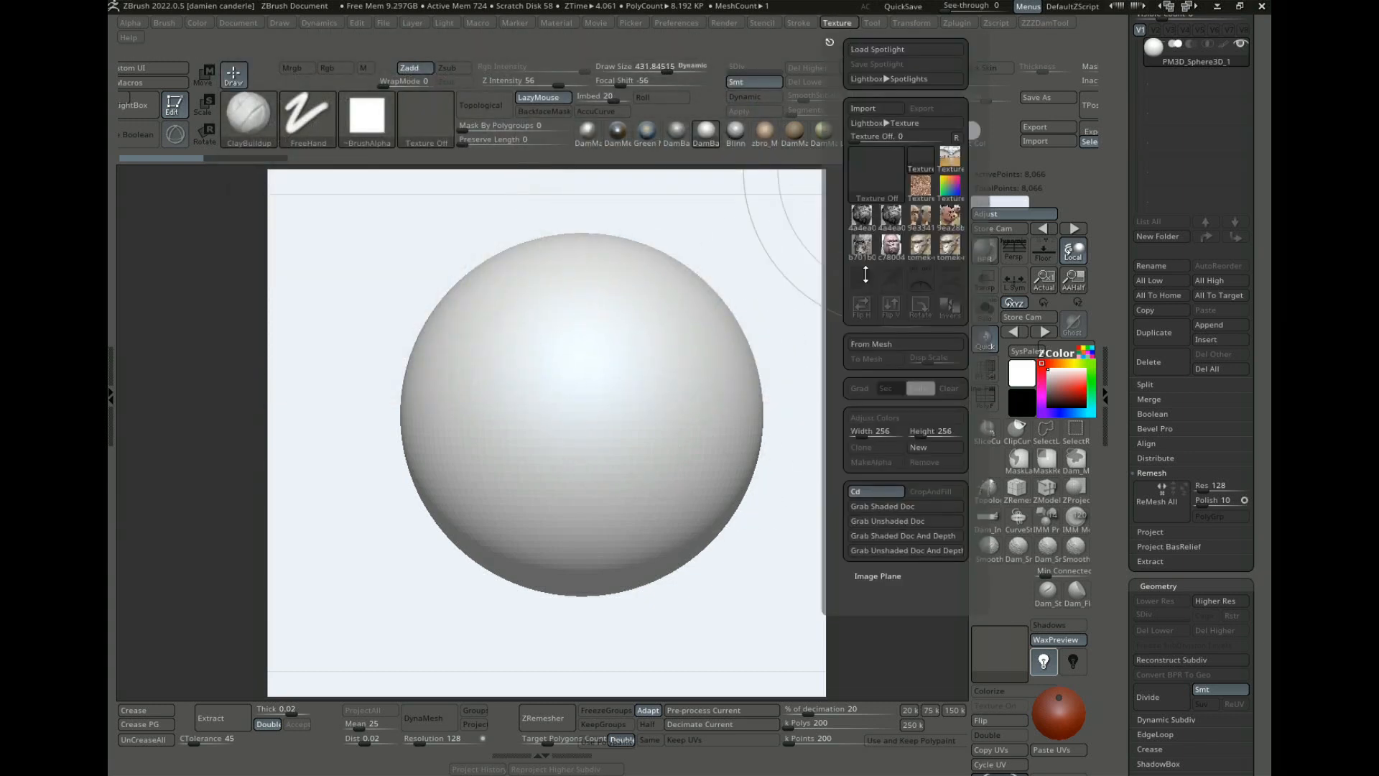
left_click(865, 222)
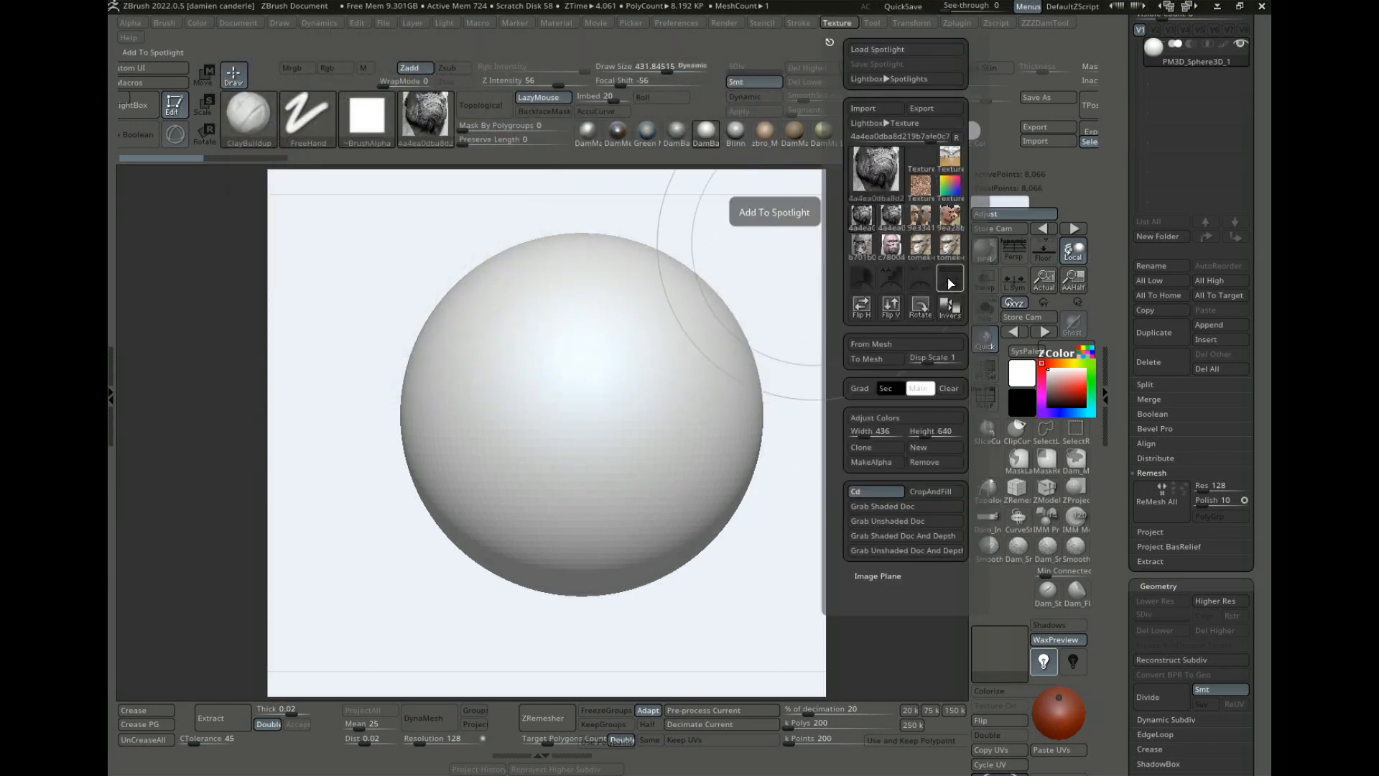
left_click(951, 283)
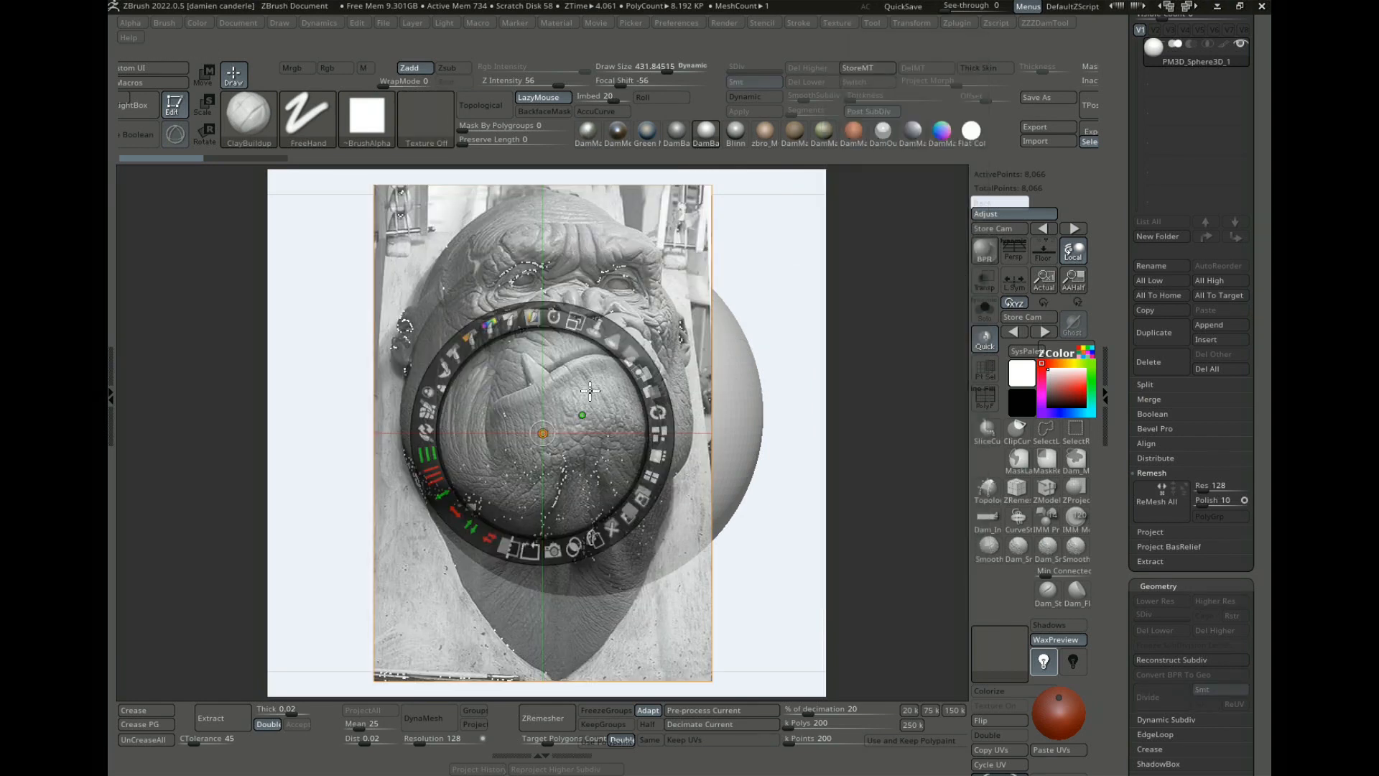
Step: Scale down the black-and-white gorilla reference in Spotlight and place it to the left of the sphere
left_click_drag(590, 390, 448, 372)
left_click_drag(438, 296, 366, 304)
left_click_drag(489, 339, 460, 503)
left_click_drag(458, 362, 367, 326)
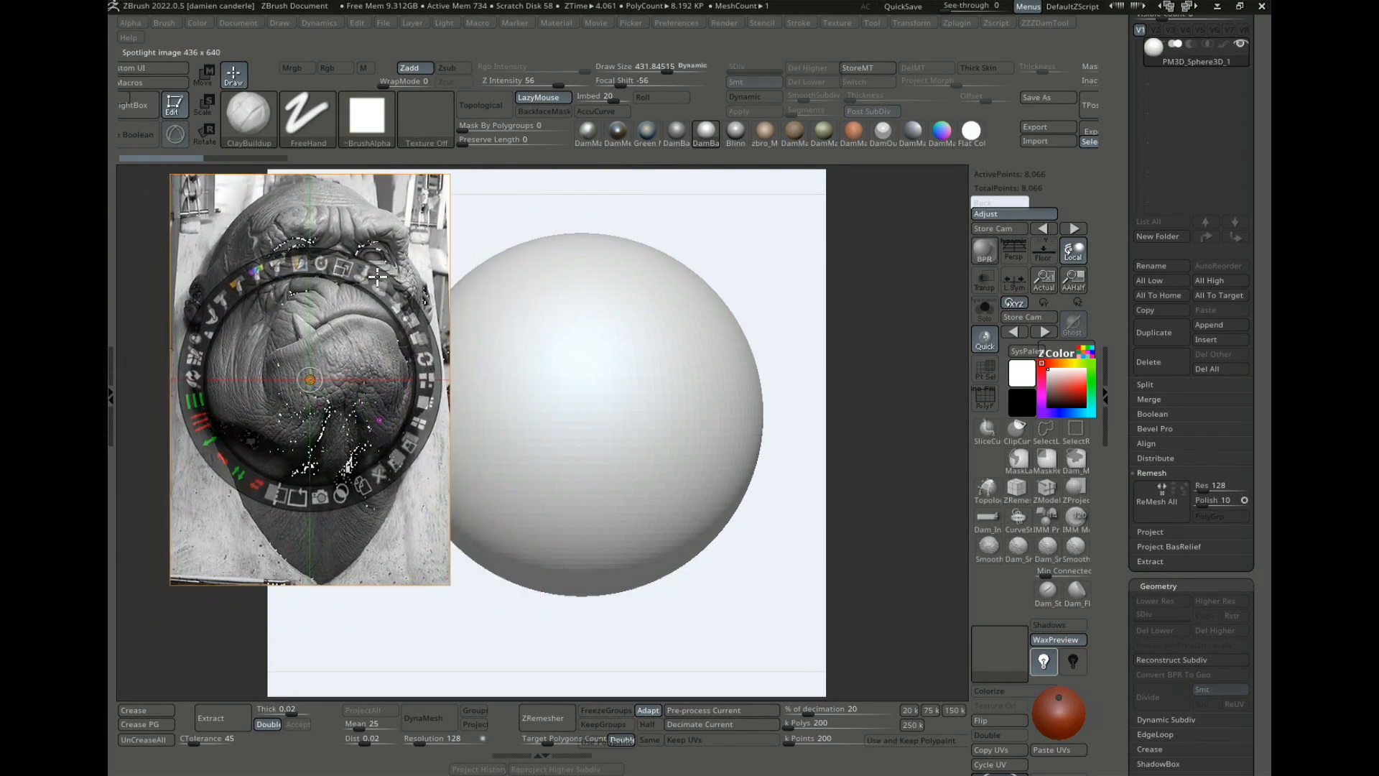
left_click_drag(341, 271, 289, 273)
left_click_drag(319, 337, 291, 325)
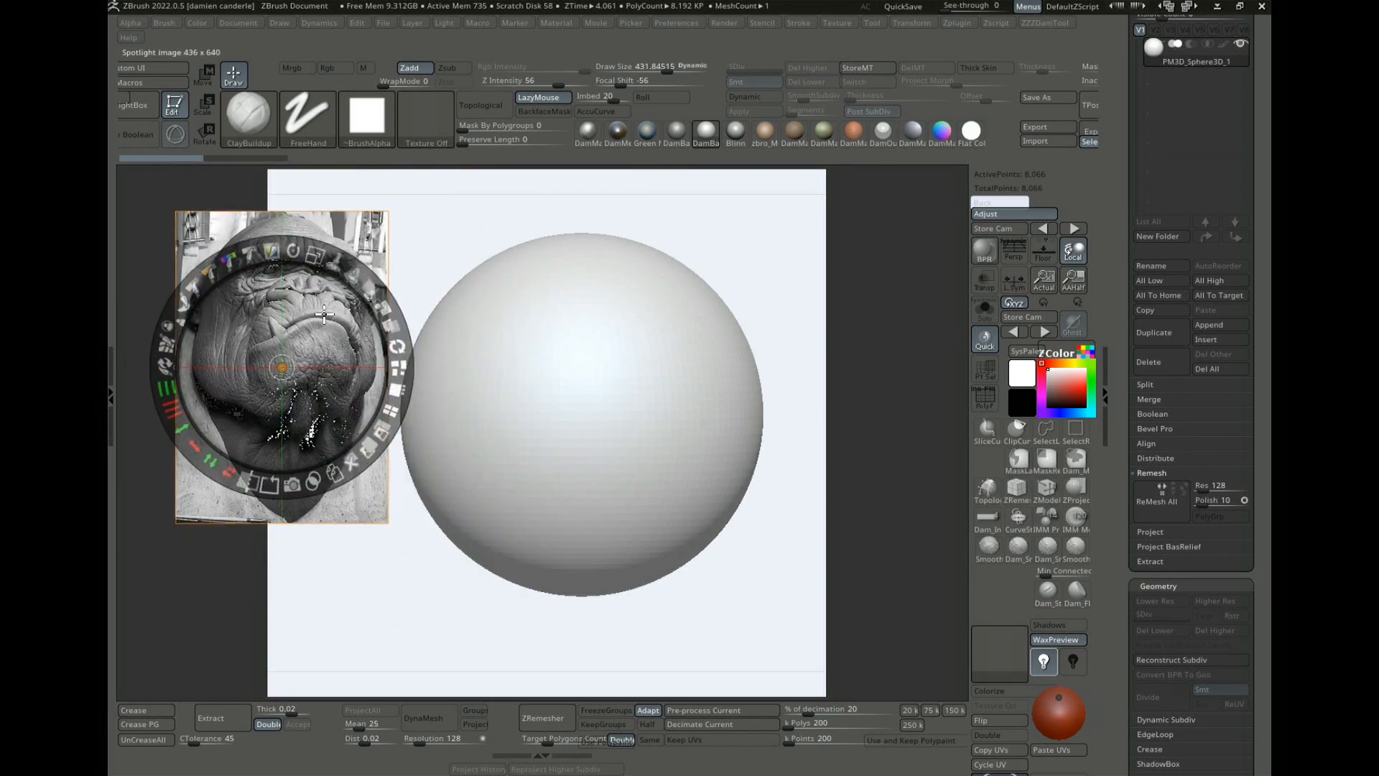
Step: Add the pink gorilla, double chimpanzee portrait and pale chimpanzee head textures to Spotlight
left_click(839, 22)
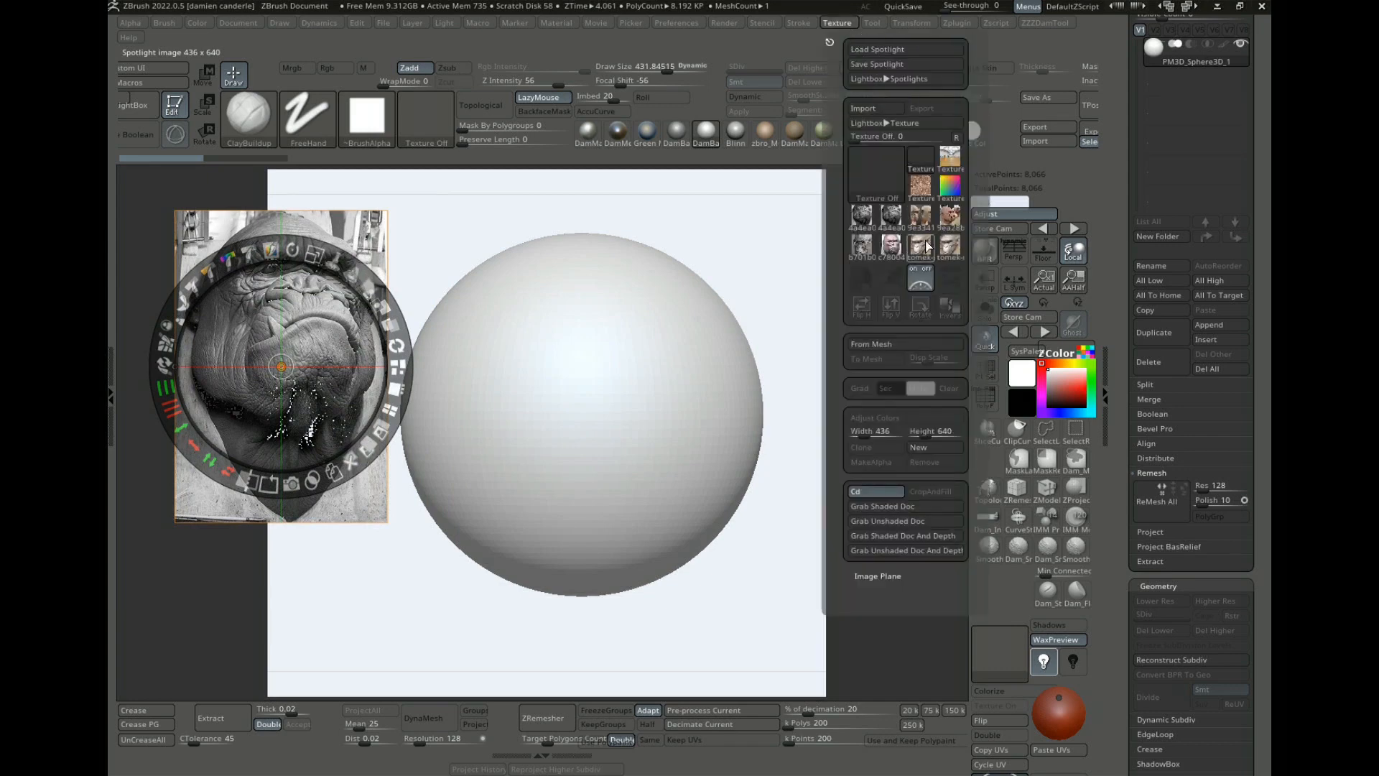
left_click(891, 247)
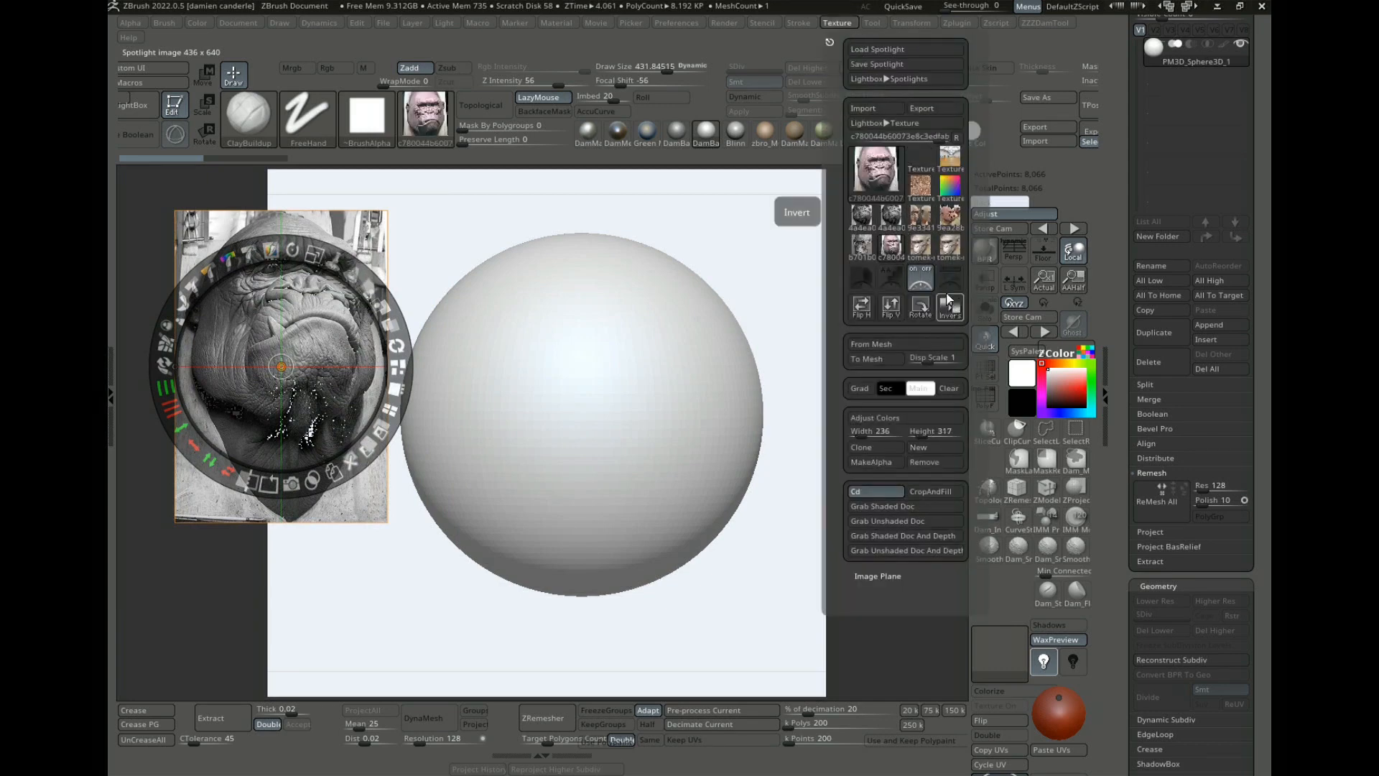
left_click(947, 284)
left_click(920, 217)
left_click(946, 289)
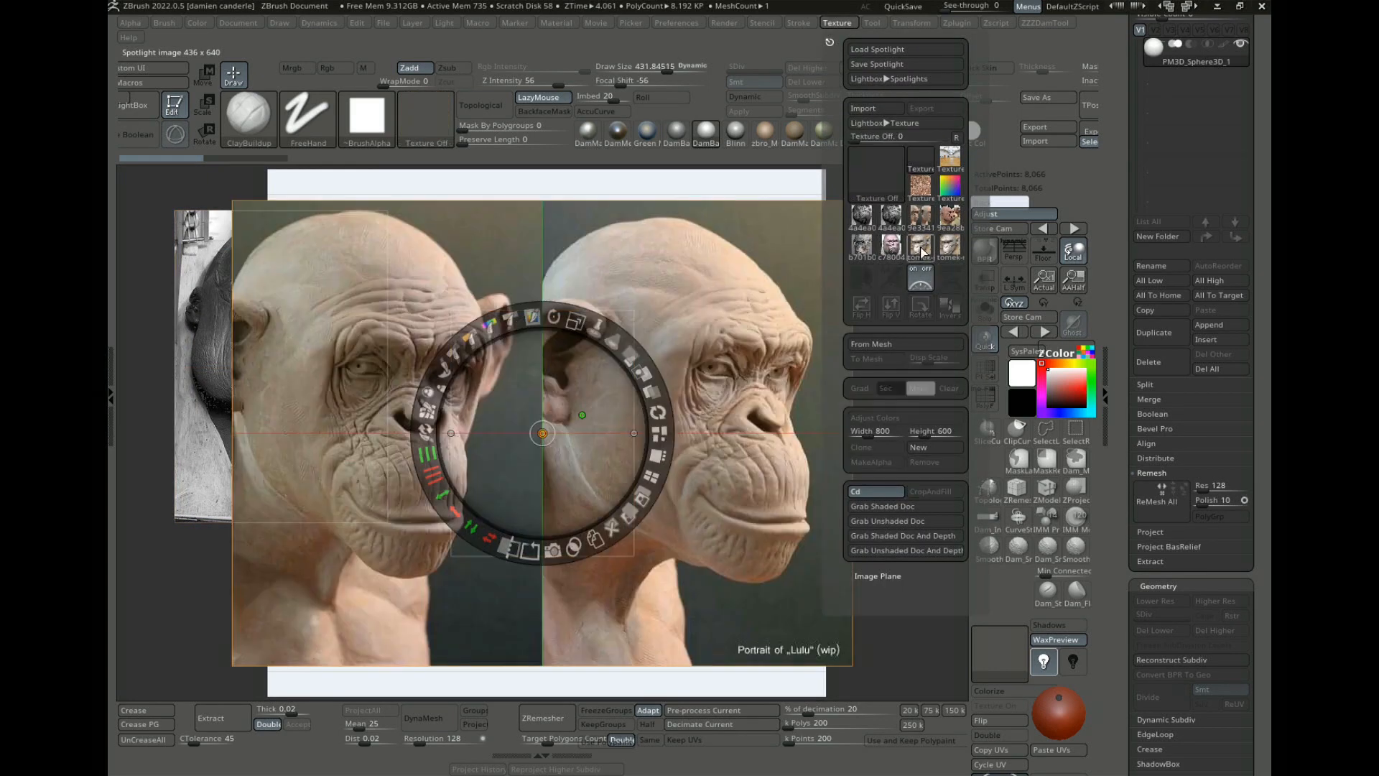
left_click(922, 249)
left_click(955, 284)
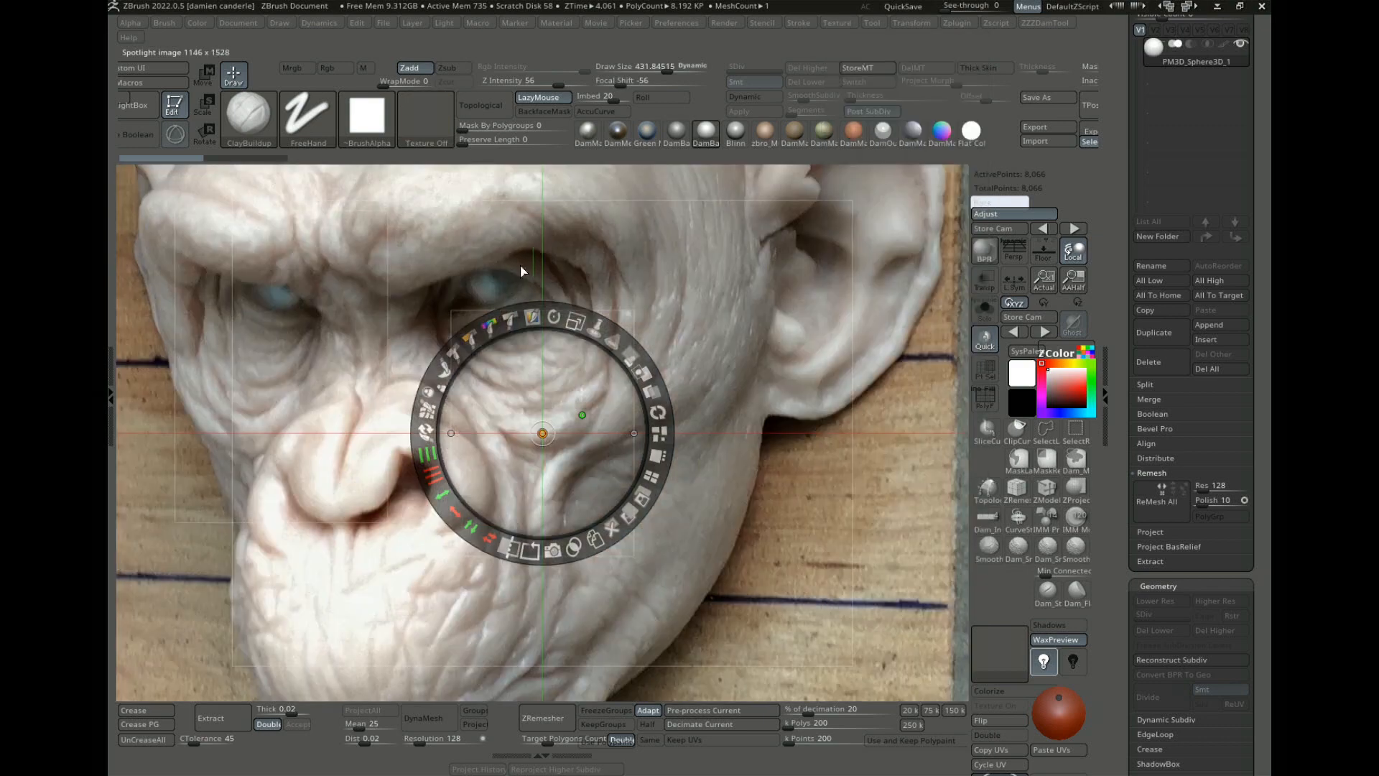
Step: Shrink the pale chimpanzee and double portrait references, and place the double portrait below the black-and-white gorilla
left_click(532, 297)
left_click_drag(562, 186, 479, 285)
left_click_drag(387, 344, 388, 339)
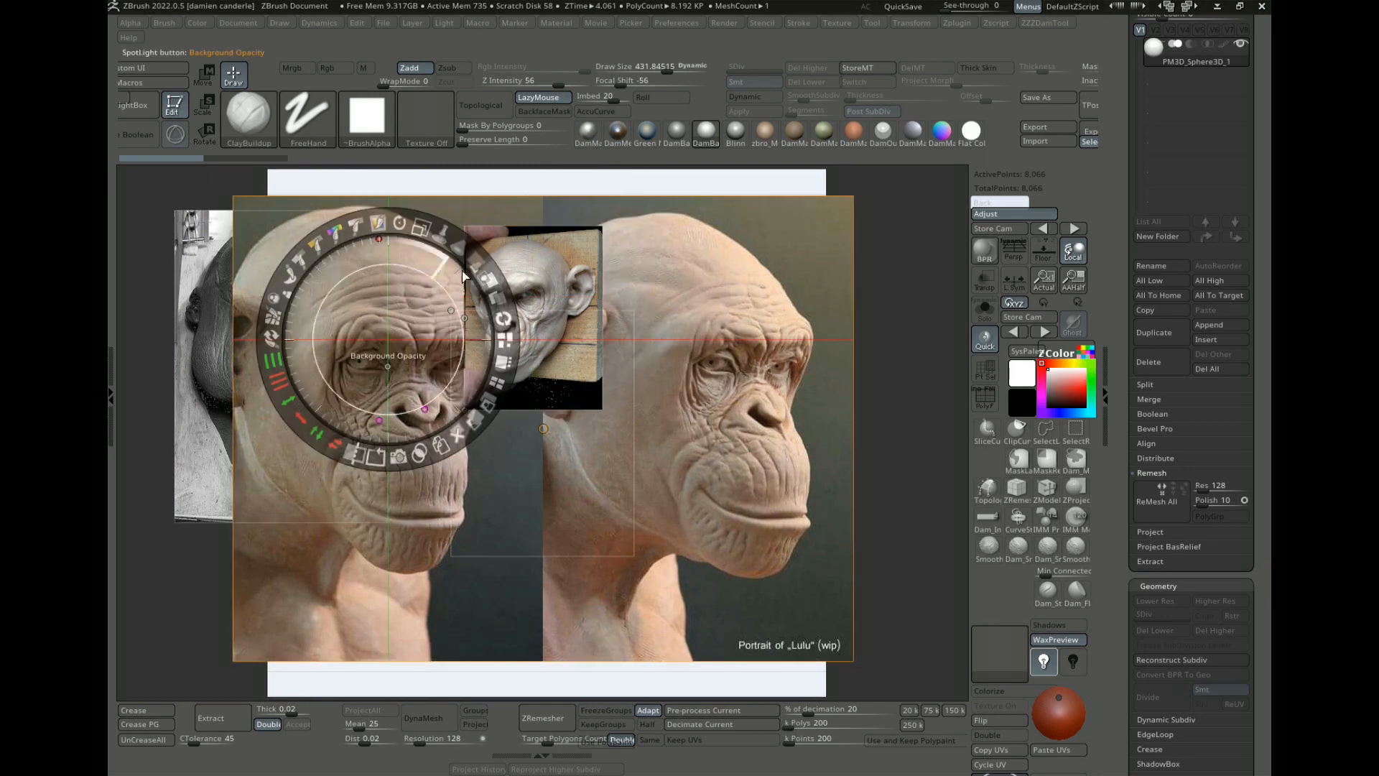
left_click_drag(415, 227, 327, 262)
left_click_drag(403, 366, 237, 496)
left_click_drag(320, 245, 273, 241)
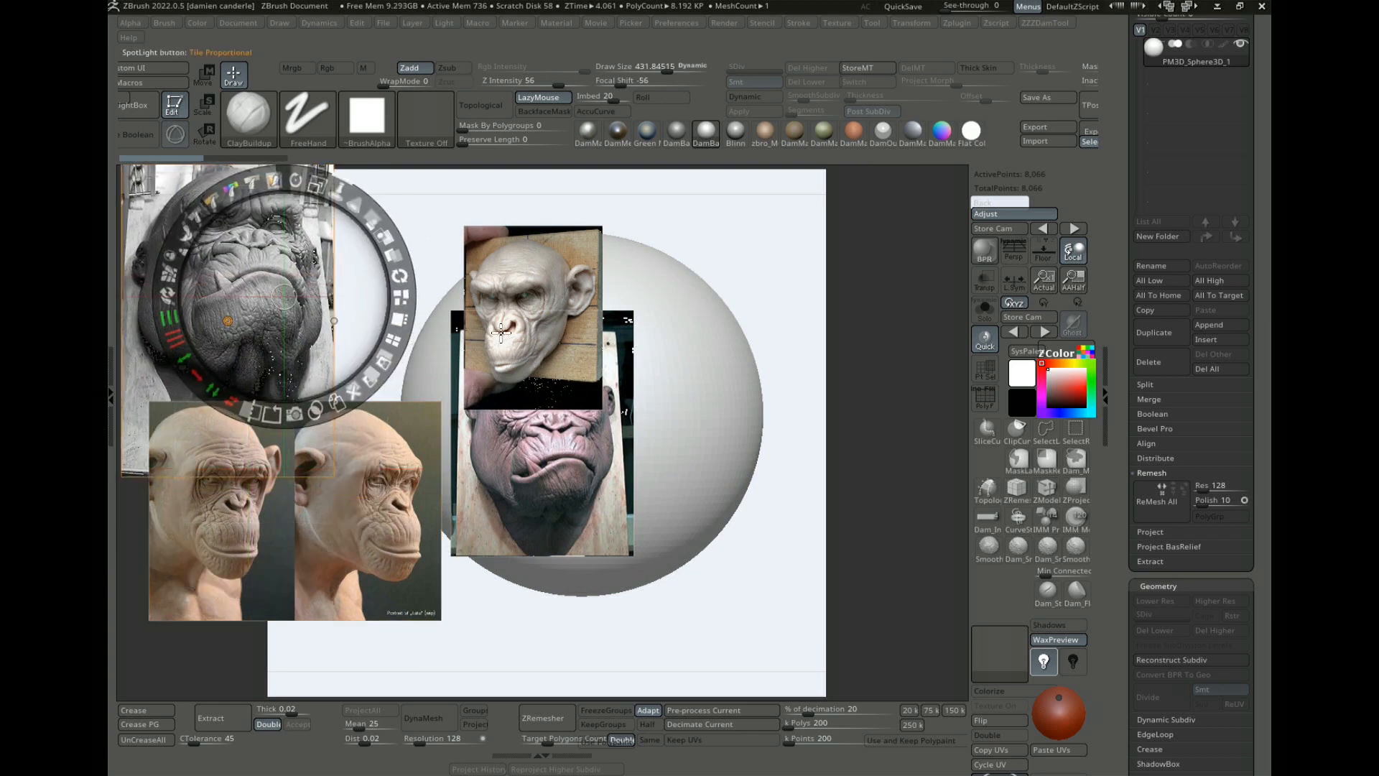
Step: Place the pale chimpanzee head below the double portrait and the pink gorilla beside the black-and-white gorilla
left_click_drag(500, 333, 216, 604)
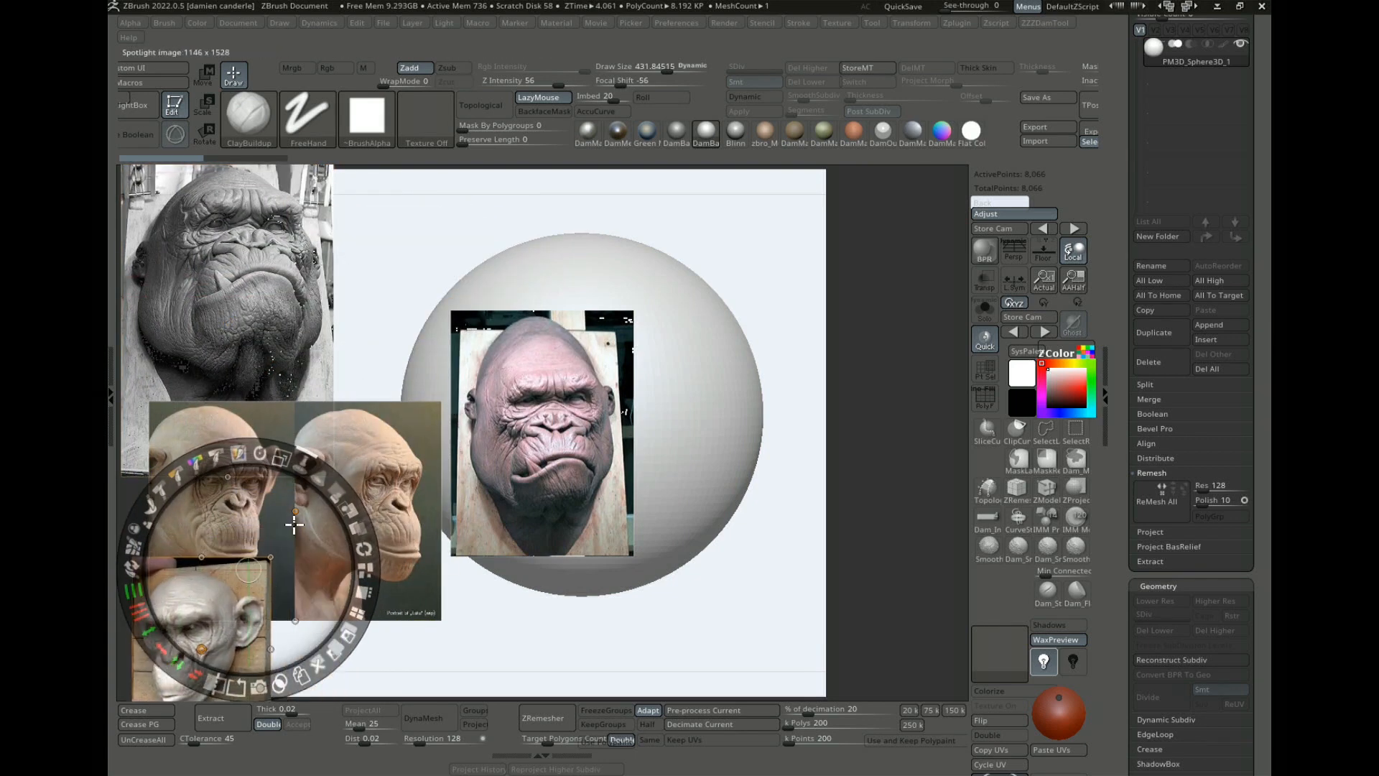
left_click_drag(294, 524, 285, 534)
left_click_drag(383, 495, 327, 480)
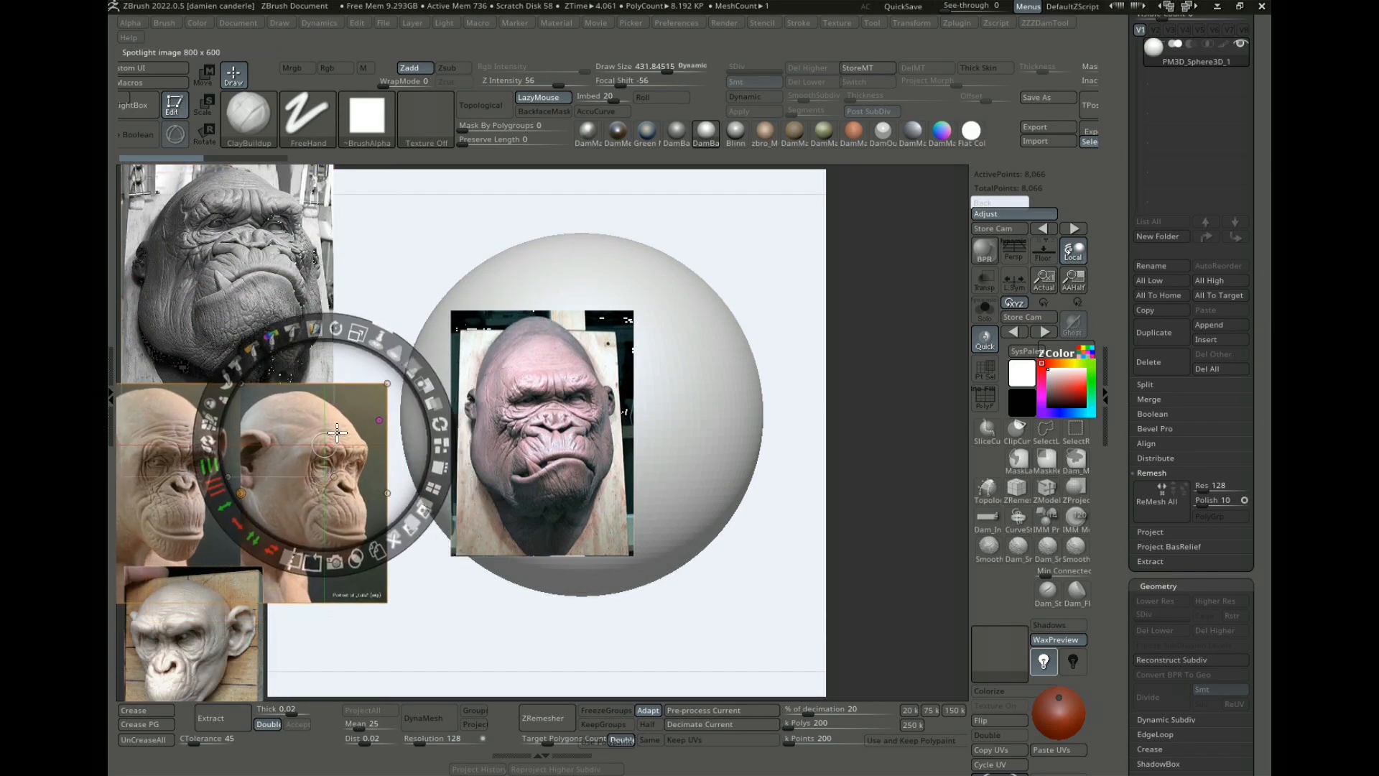
left_click(546, 419)
left_click_drag(546, 419, 406, 293)
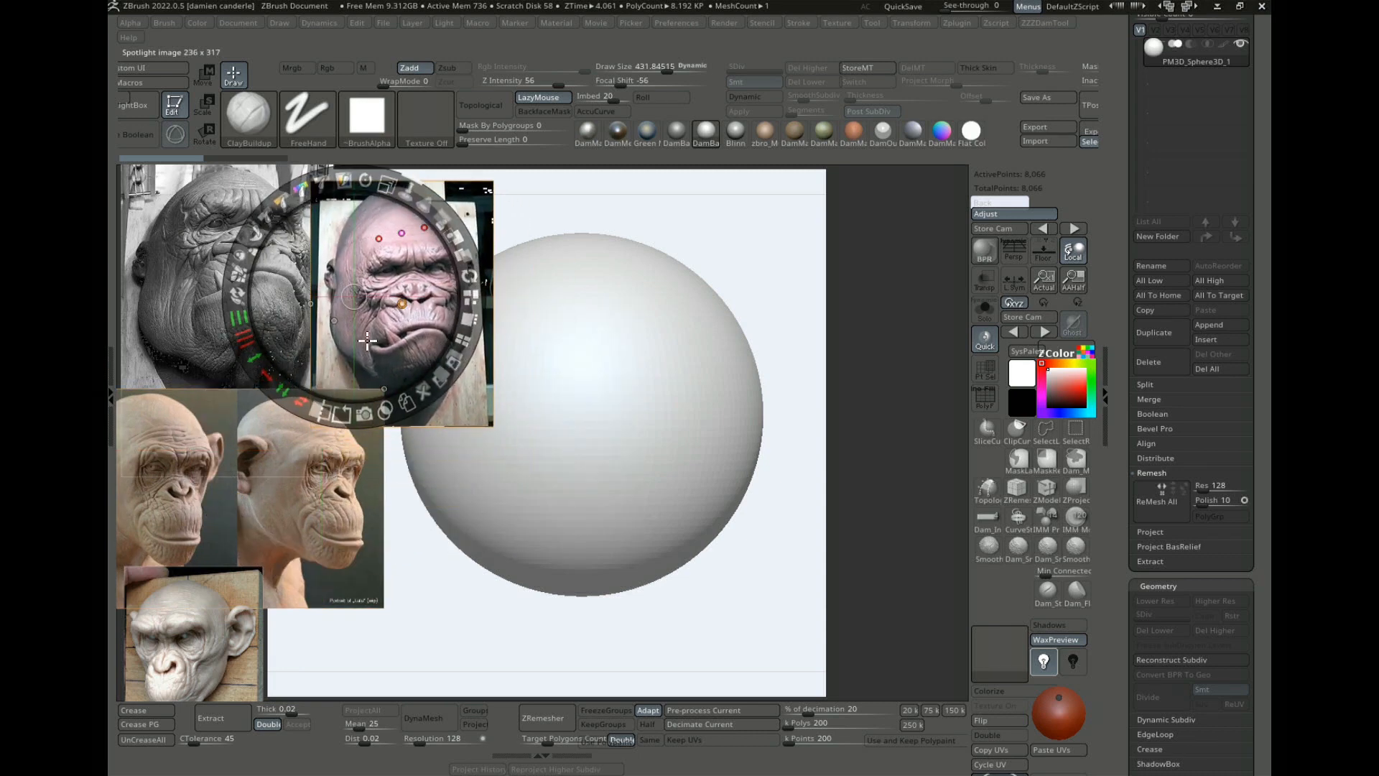
Step: Tighten the two gorilla references against each other and shift the whole reference set slightly away from the sphere
left_click(187, 306)
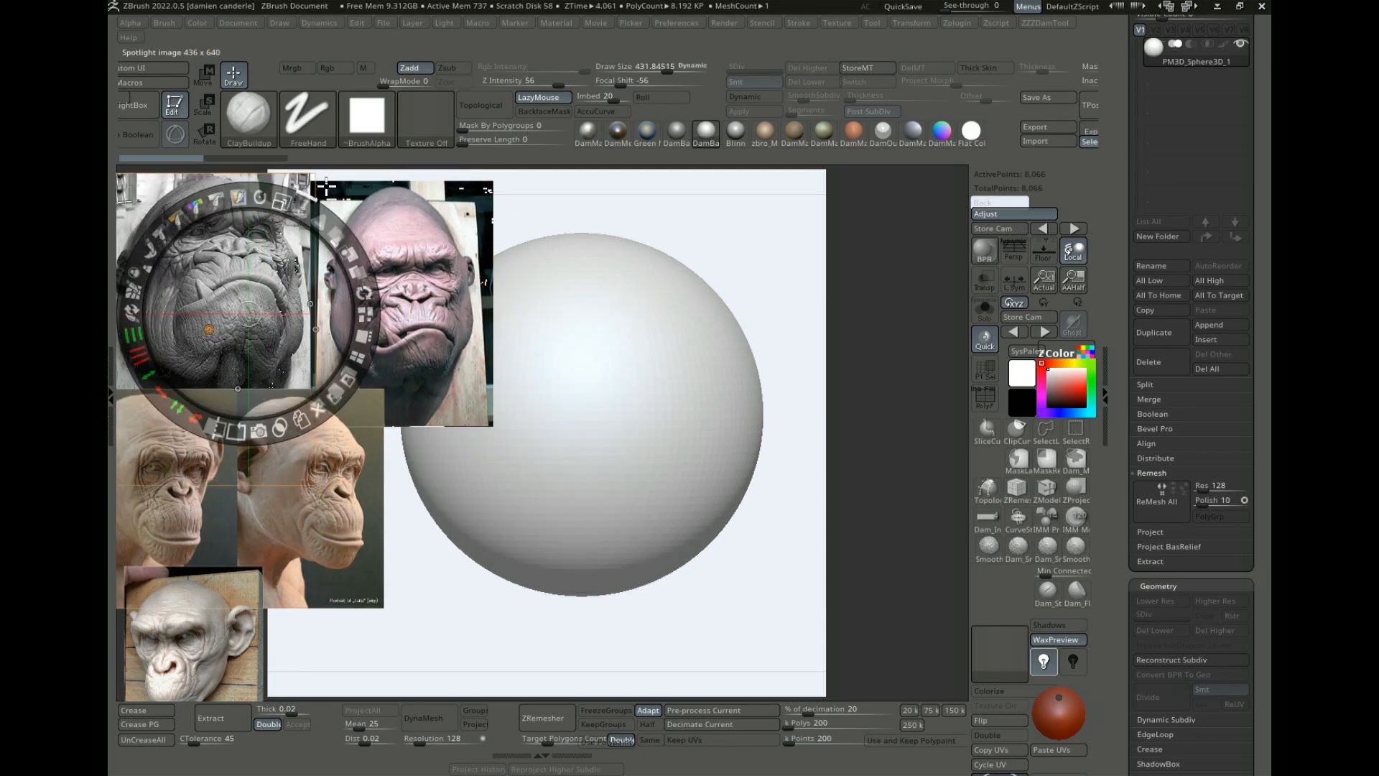
left_click_drag(286, 213, 318, 211)
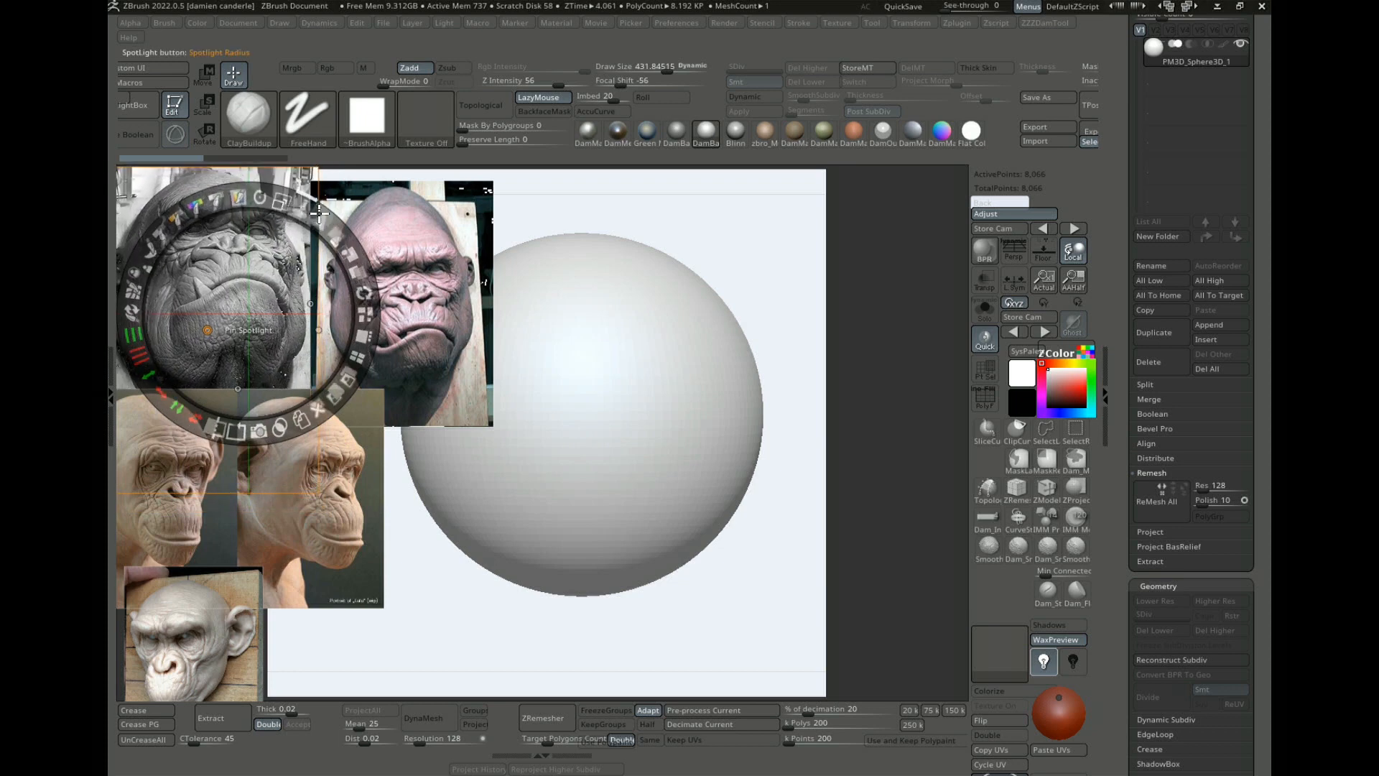
left_click_drag(431, 314, 404, 306)
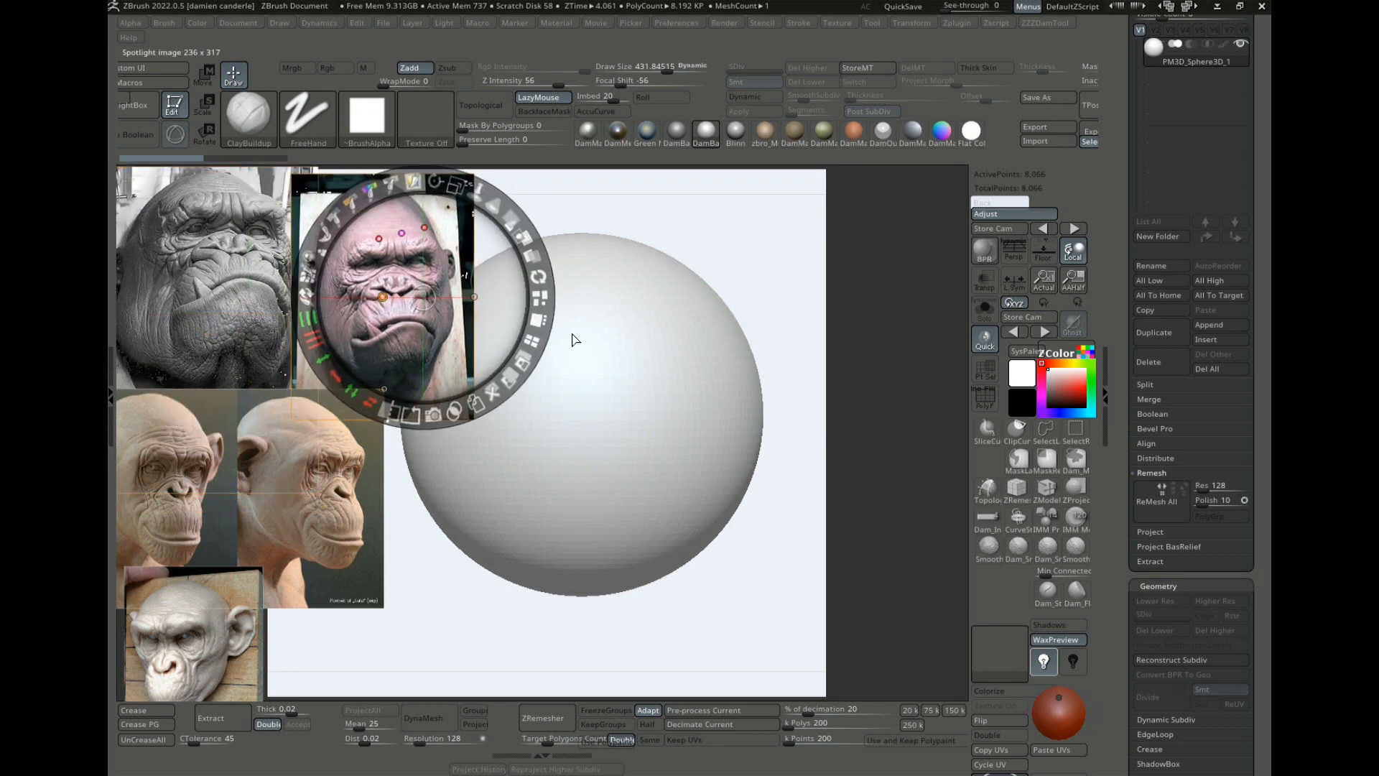
left_click_drag(619, 288, 607, 293)
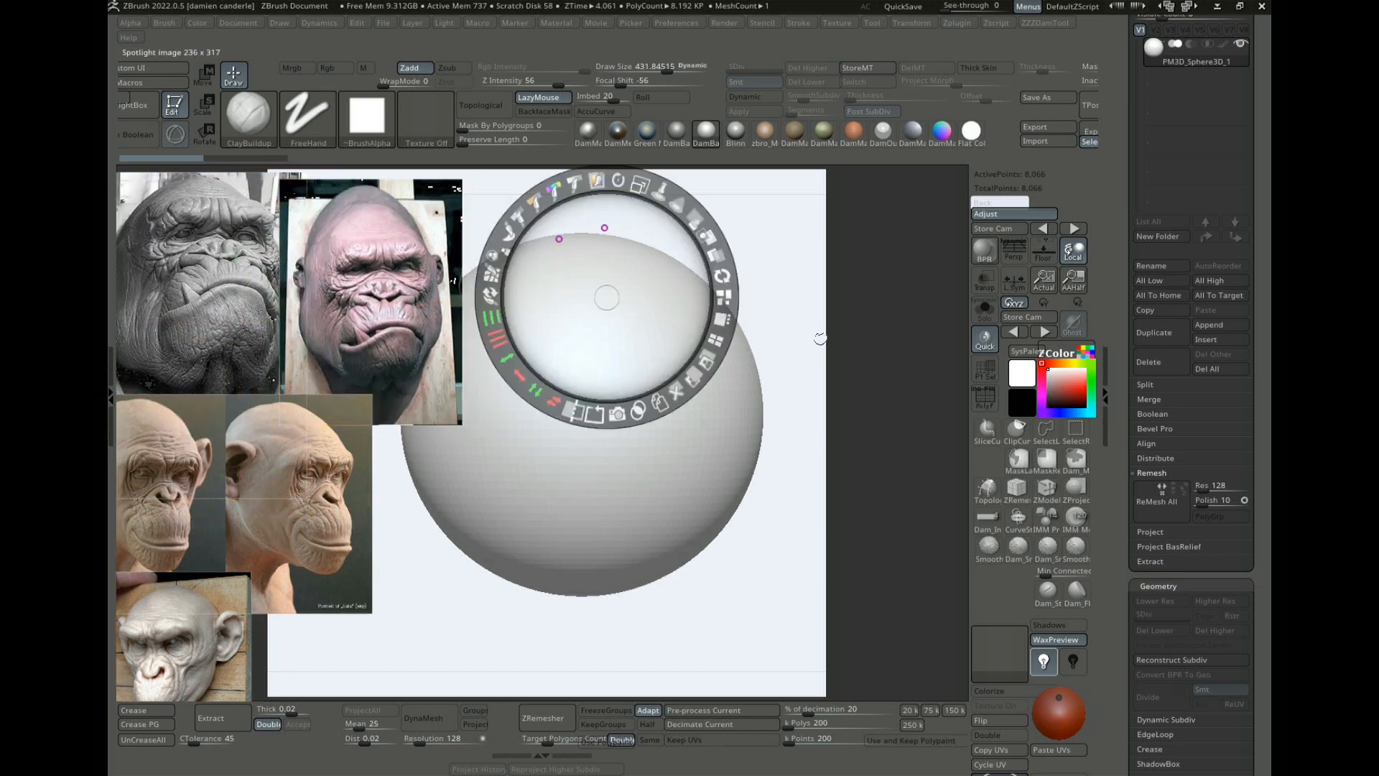
Step: Leave Spotlight editing and scroll the document sideways so the sphere clears the reference images
key("z")
key("space")
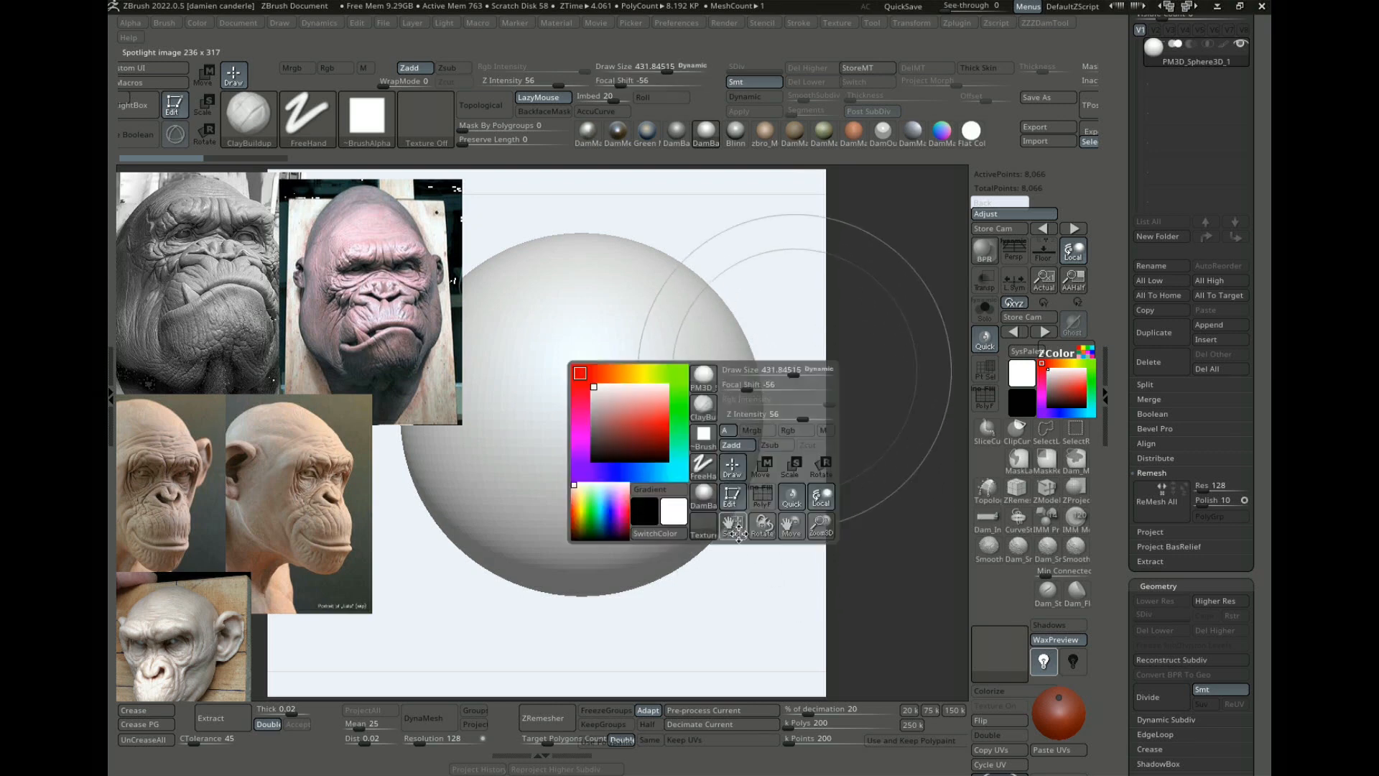
left_click_drag(739, 533, 907, 513)
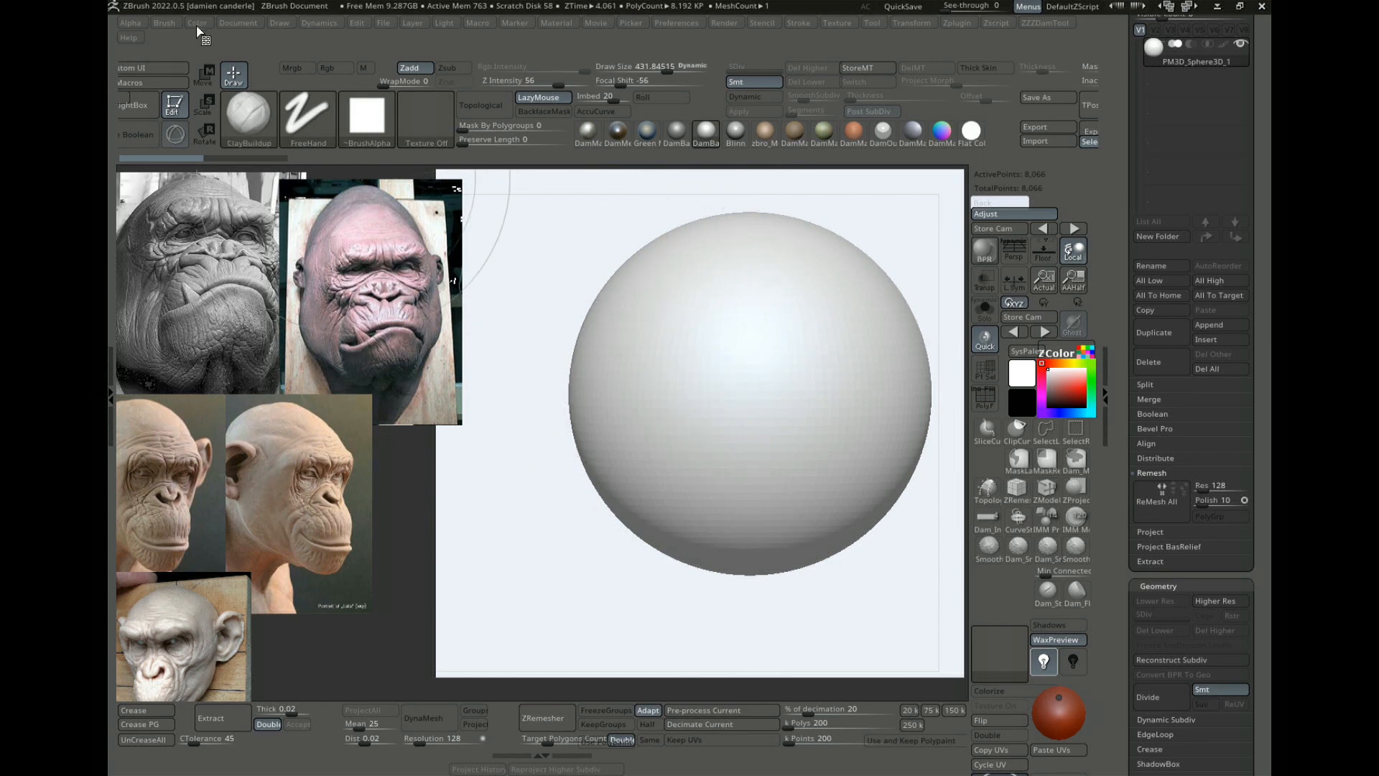
Step: View the ClayBuildup brush's Samples settings in the Brush palette
left_click(165, 22)
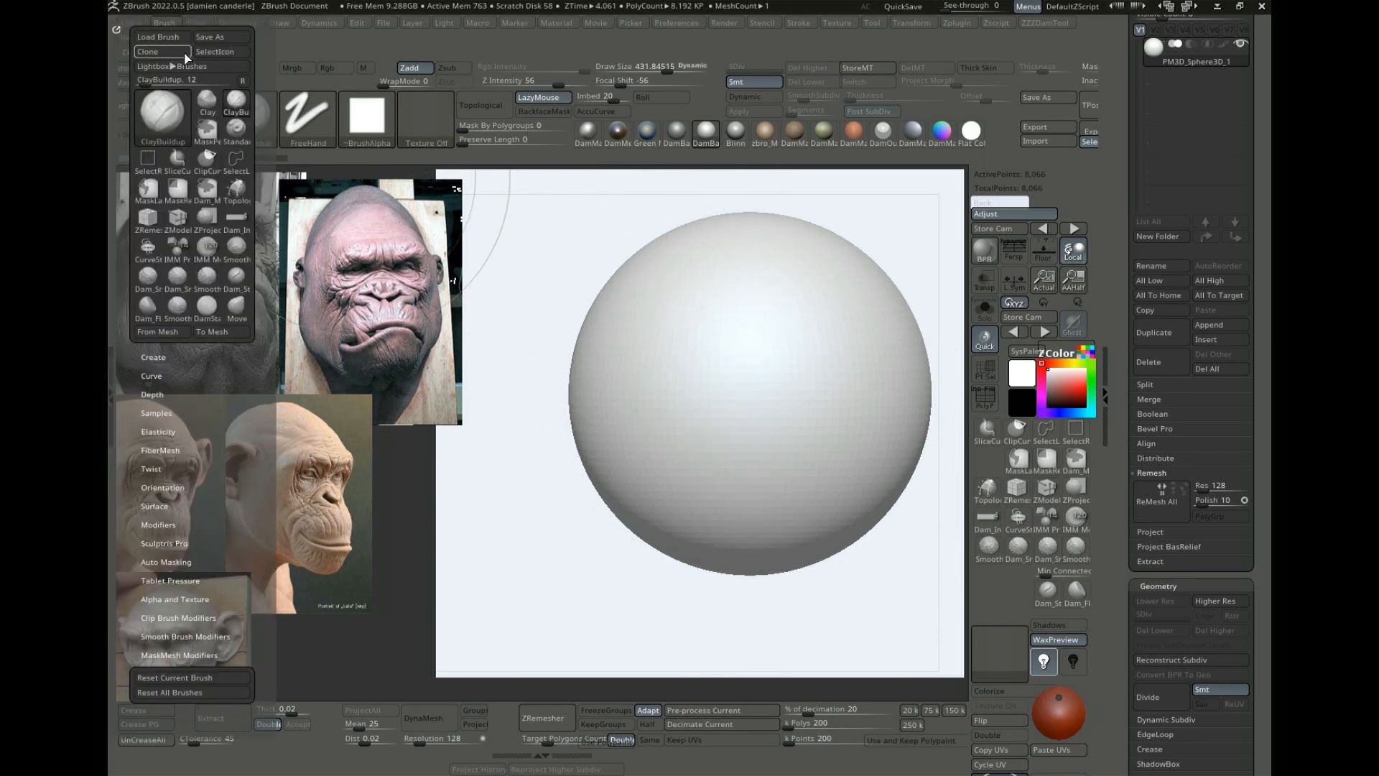
left_click(157, 414)
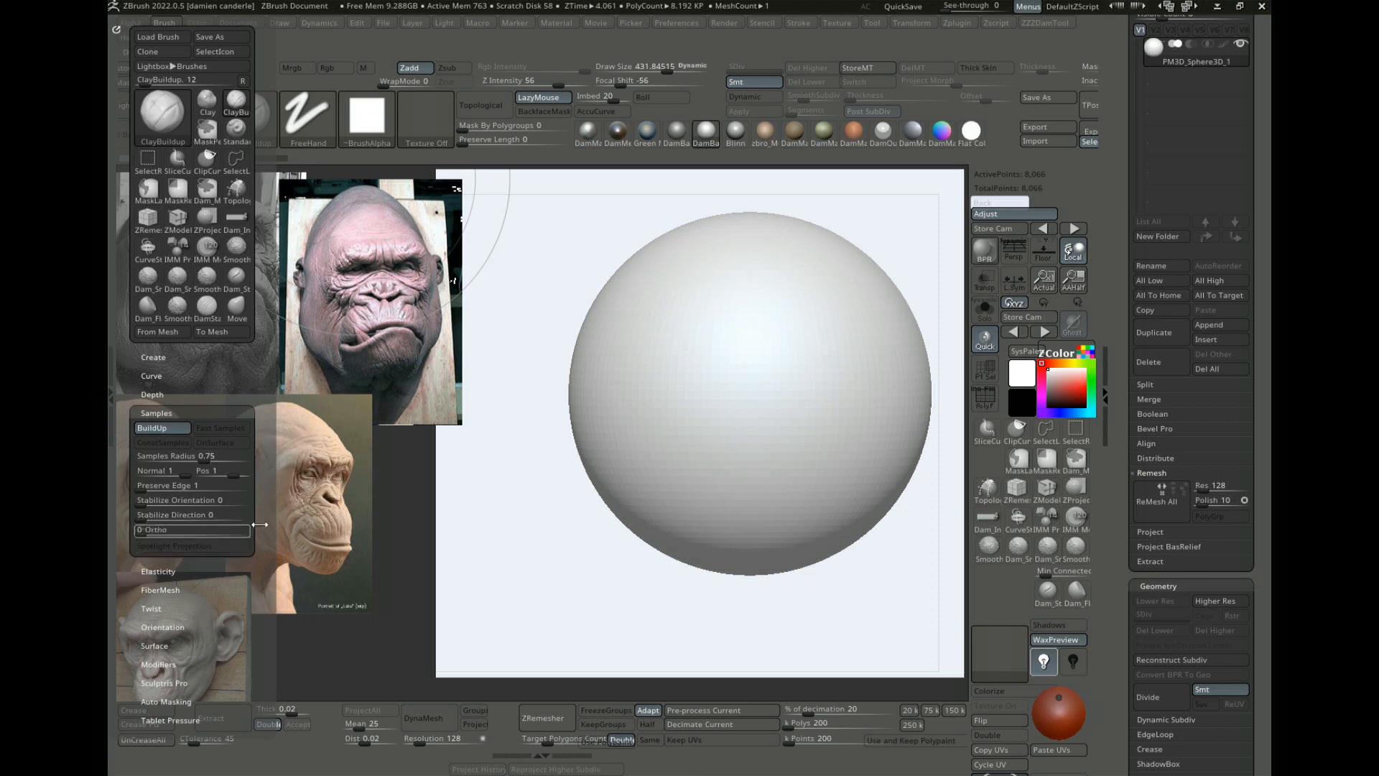
left_click_drag(681, 613, 661, 617, "alt")
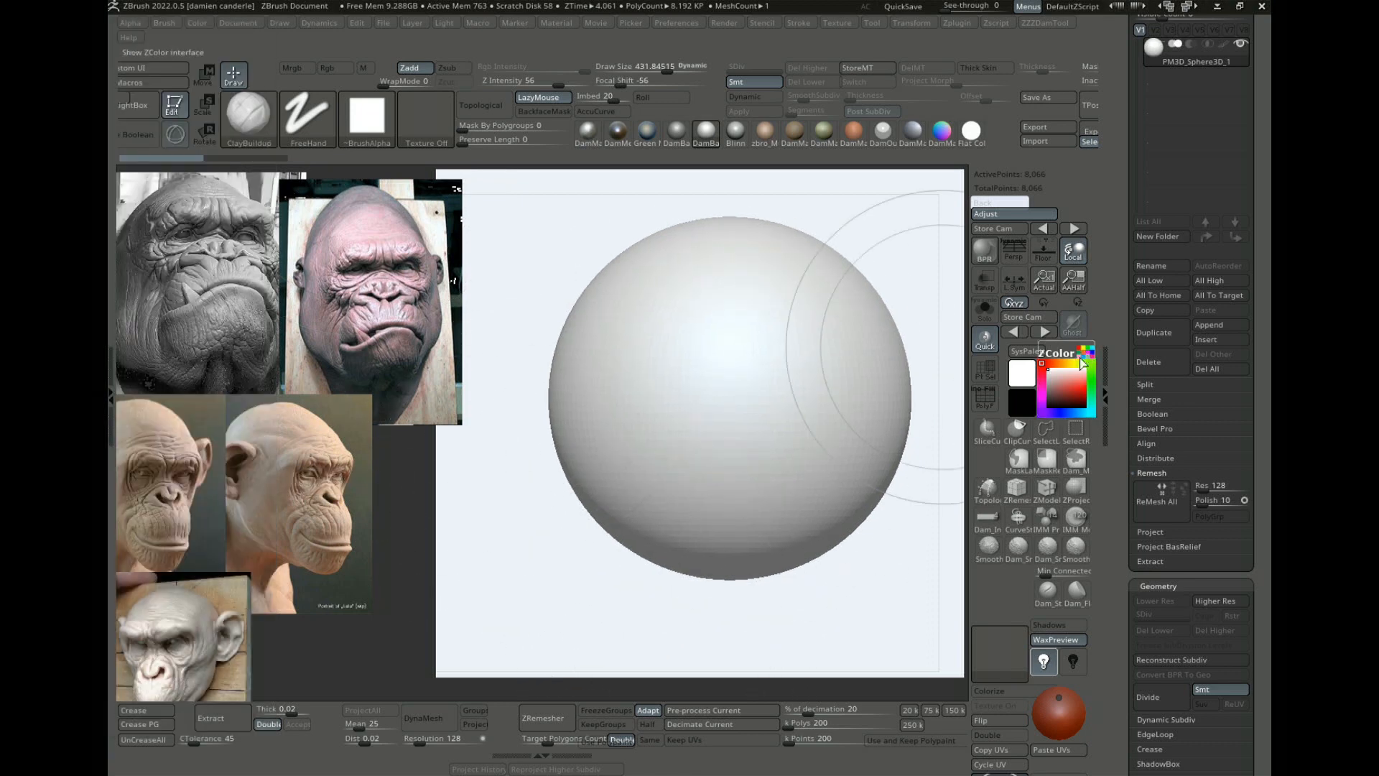
Step: Set the main colour to pale pink and turn on the polyframe display of the sphere
left_click(1062, 376)
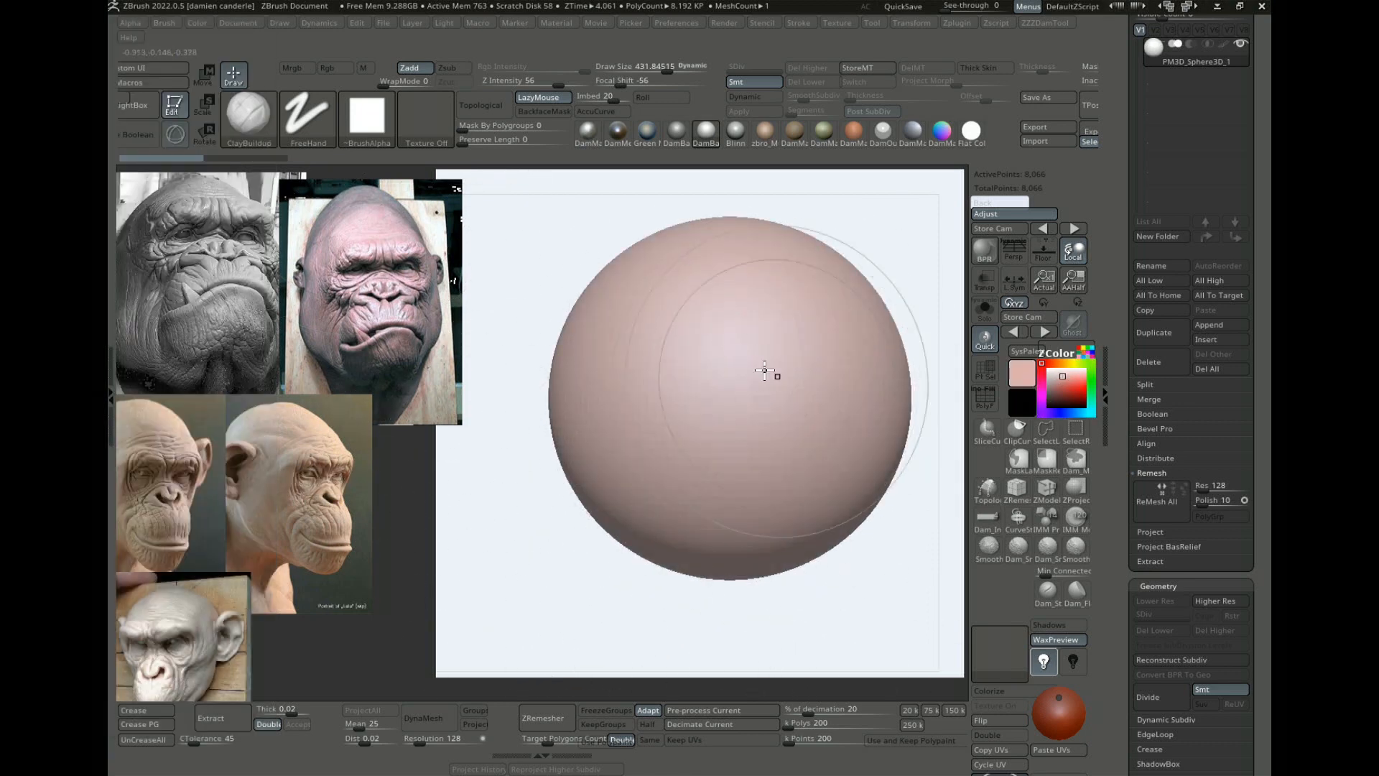
mouse_move(881, 235)
left_mouse_down()
mouse_move(563, 517)
mouse_move(709, 475)
mouse_move(704, 523)
mouse_move(718, 502)
mouse_move(733, 209)
mouse_move(536, 286)
left_mouse_up()
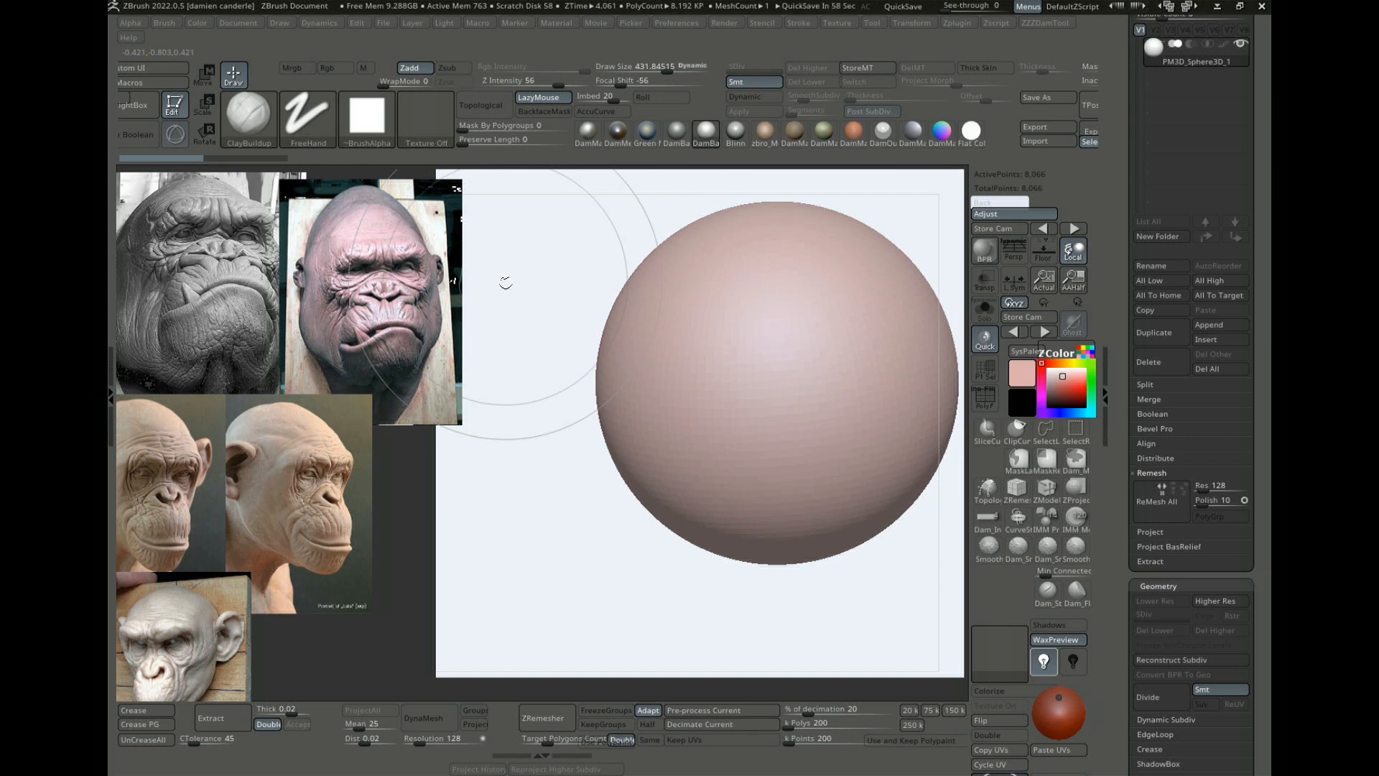
mouse_move(482, 317)
left_mouse_down()
mouse_move(517, 314)
mouse_move(748, 585)
mouse_move(912, 376)
mouse_move(914, 563)
mouse_move(795, 452)
left_mouse_up()
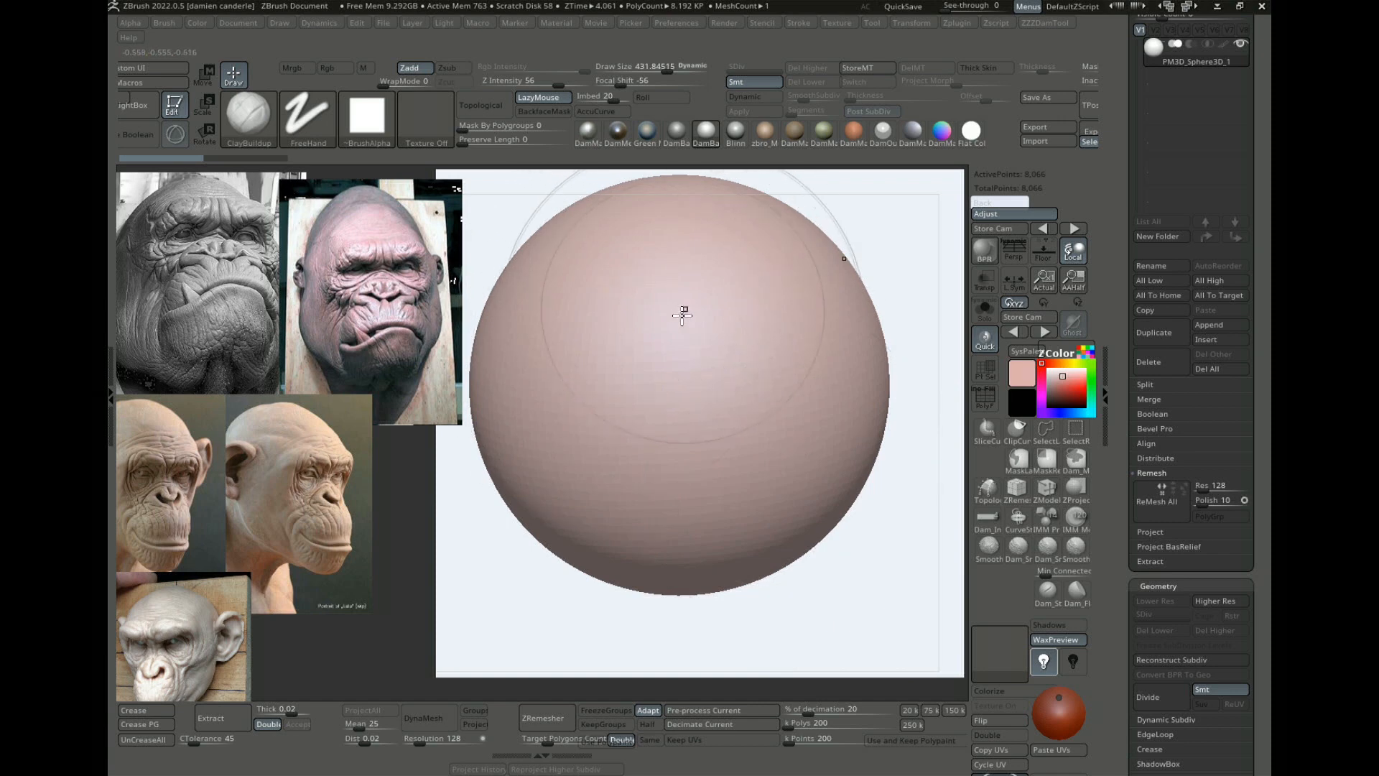
key("shift+f")
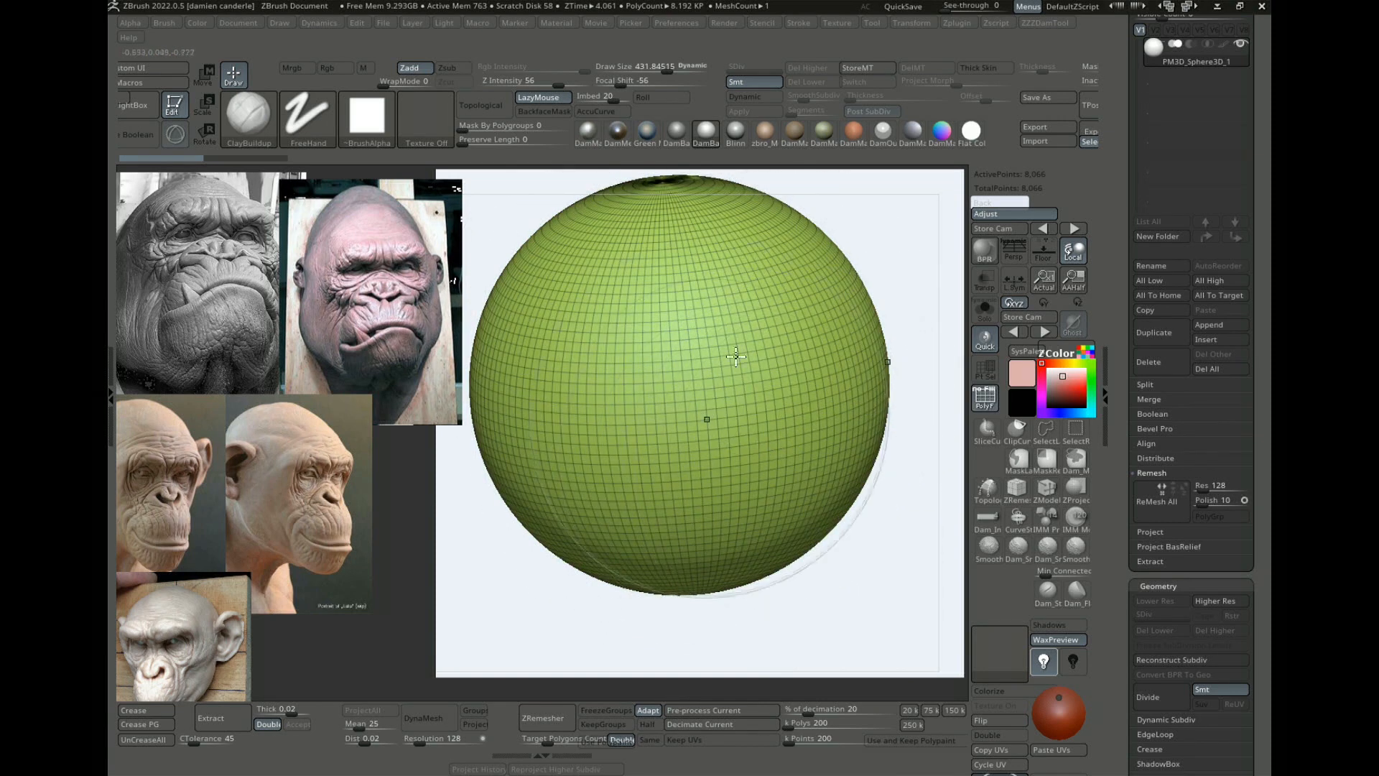
Step: Turn off the polyframe display and build up matching ClayBuildup patches on both sides of the sphere's upper half
key("shift+f")
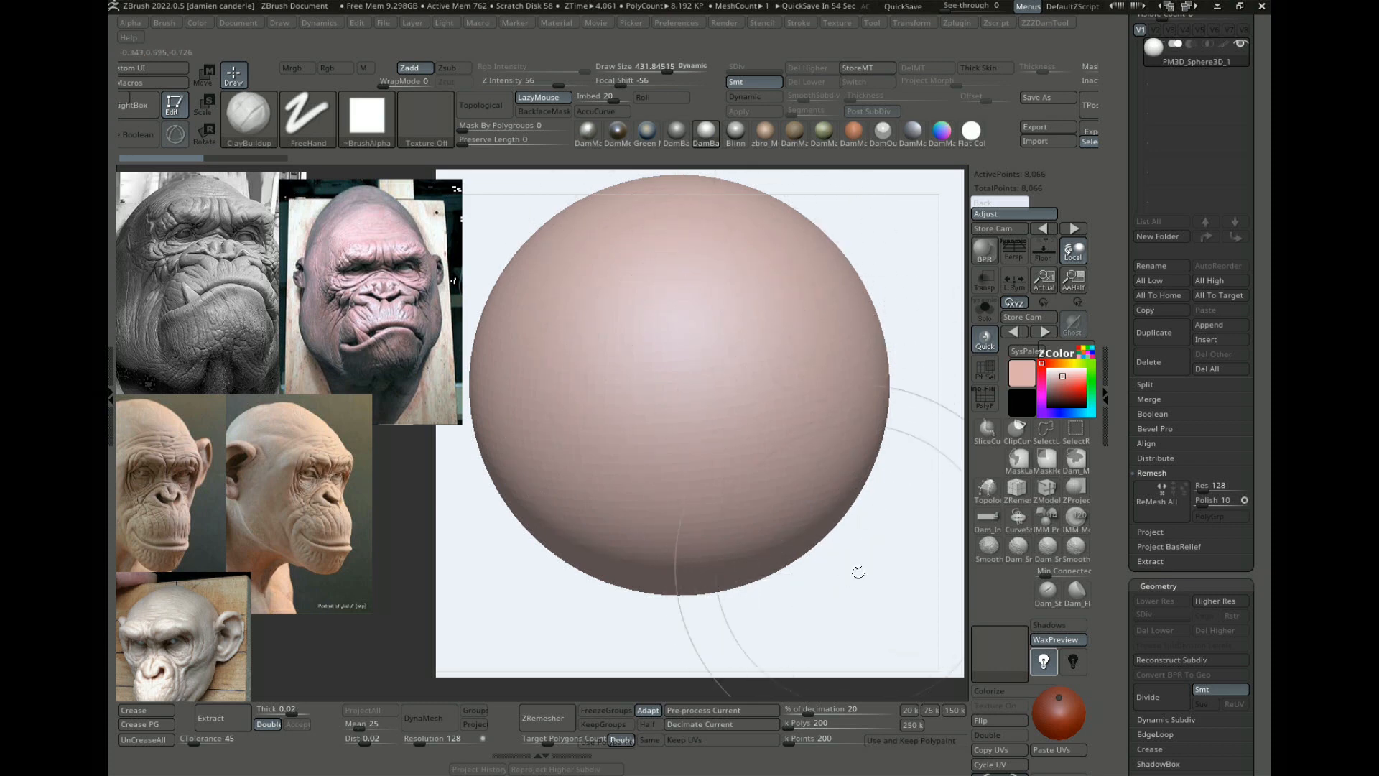
mouse_move(895, 570)
left_mouse_down("alt")
mouse_move(881, 536)
mouse_move(880, 570)
left_mouse_up("alt")
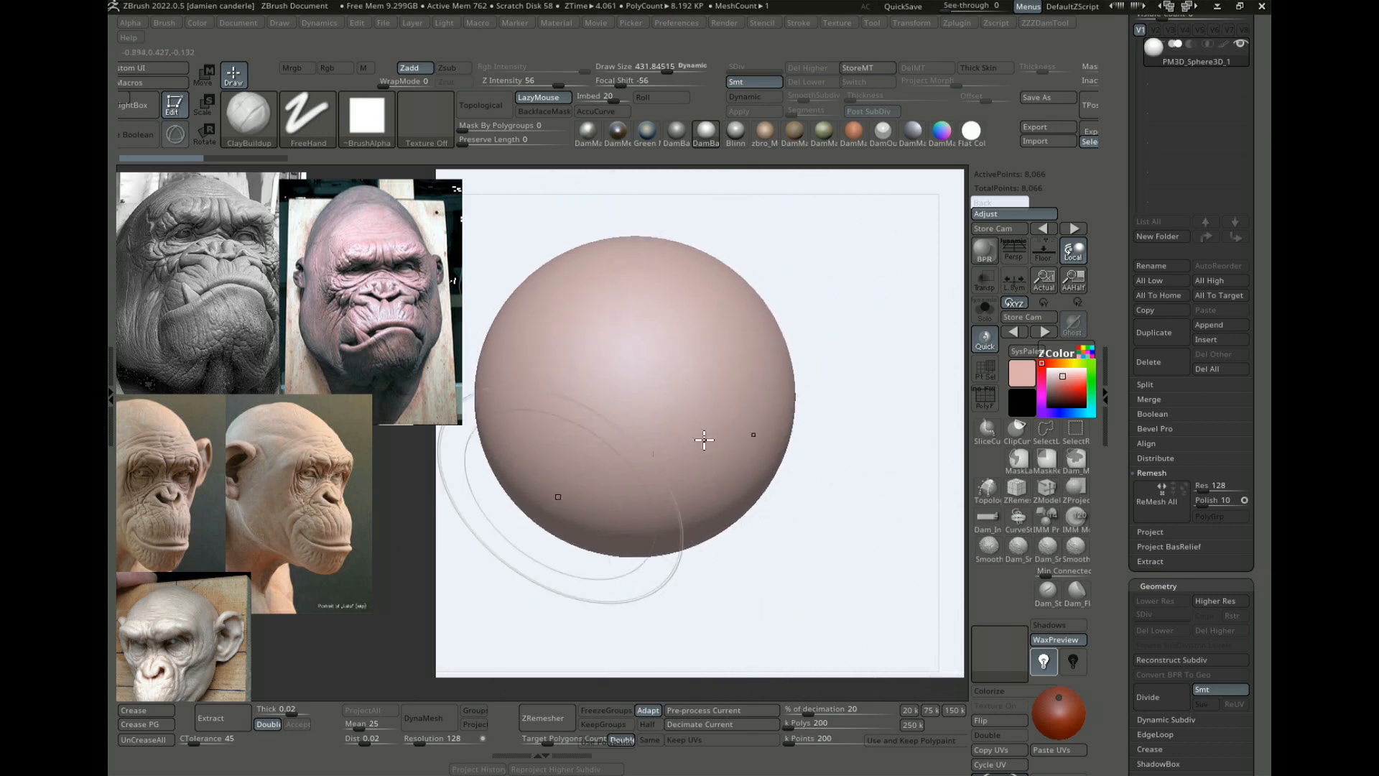
left_click_drag(846, 353, 671, 431, "alt")
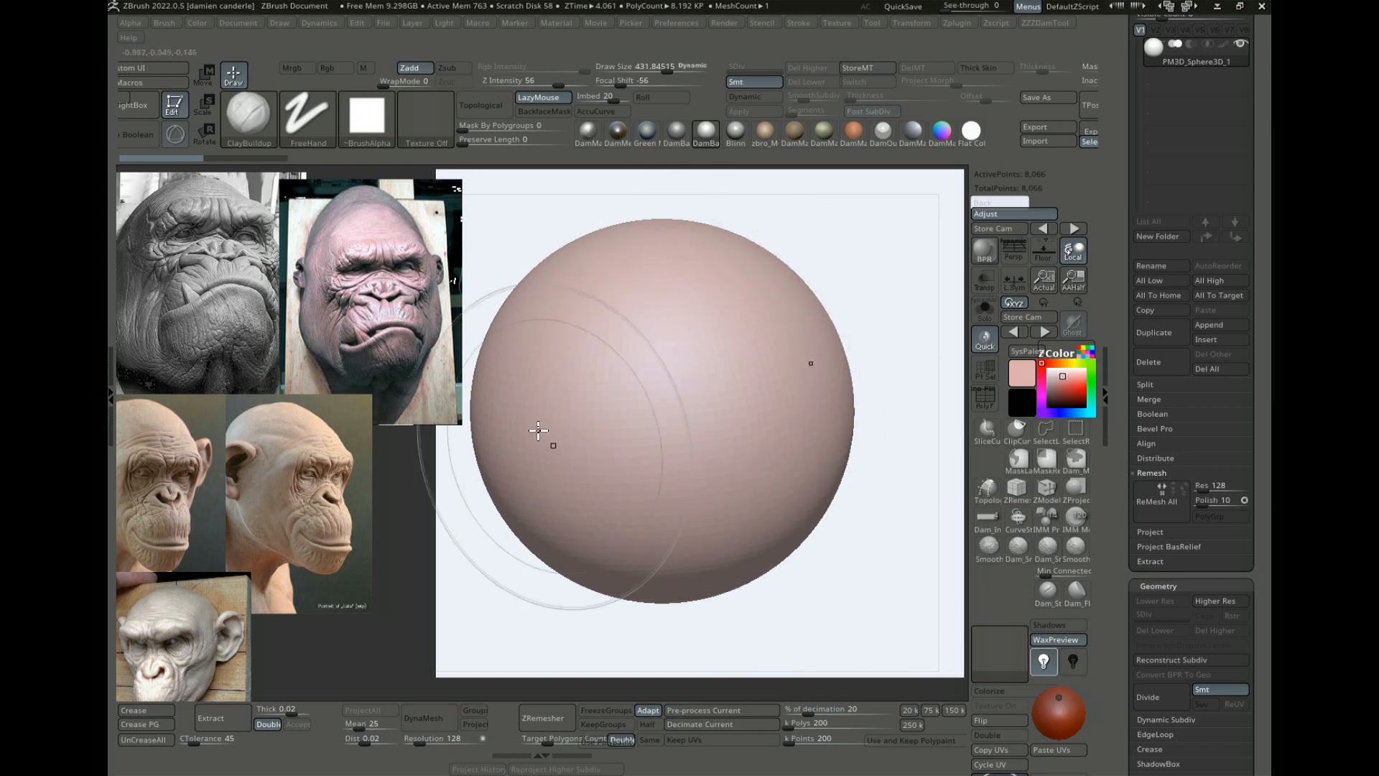
left_click_drag(644, 345, 658, 431)
left_click_drag(594, 344, 587, 386)
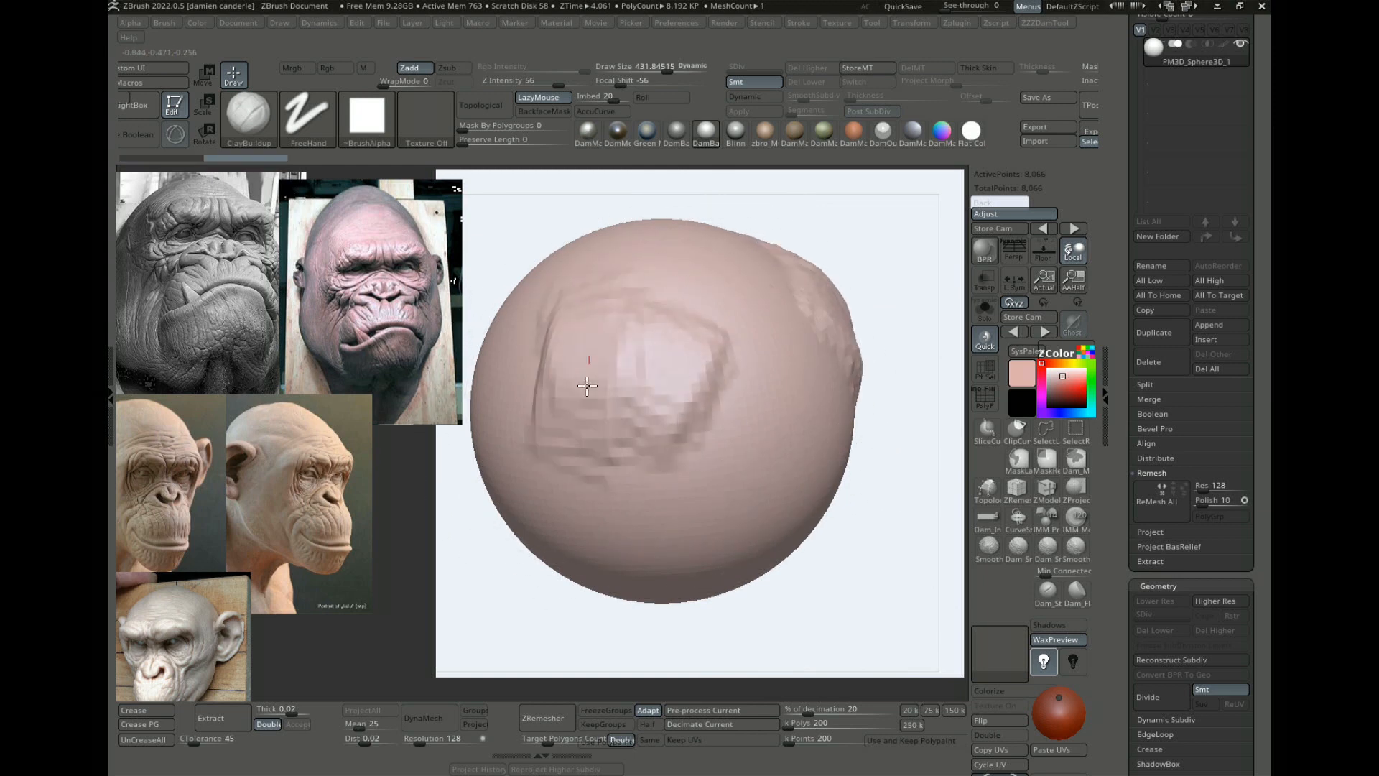
left_click_drag(918, 280, 877, 333, "shift")
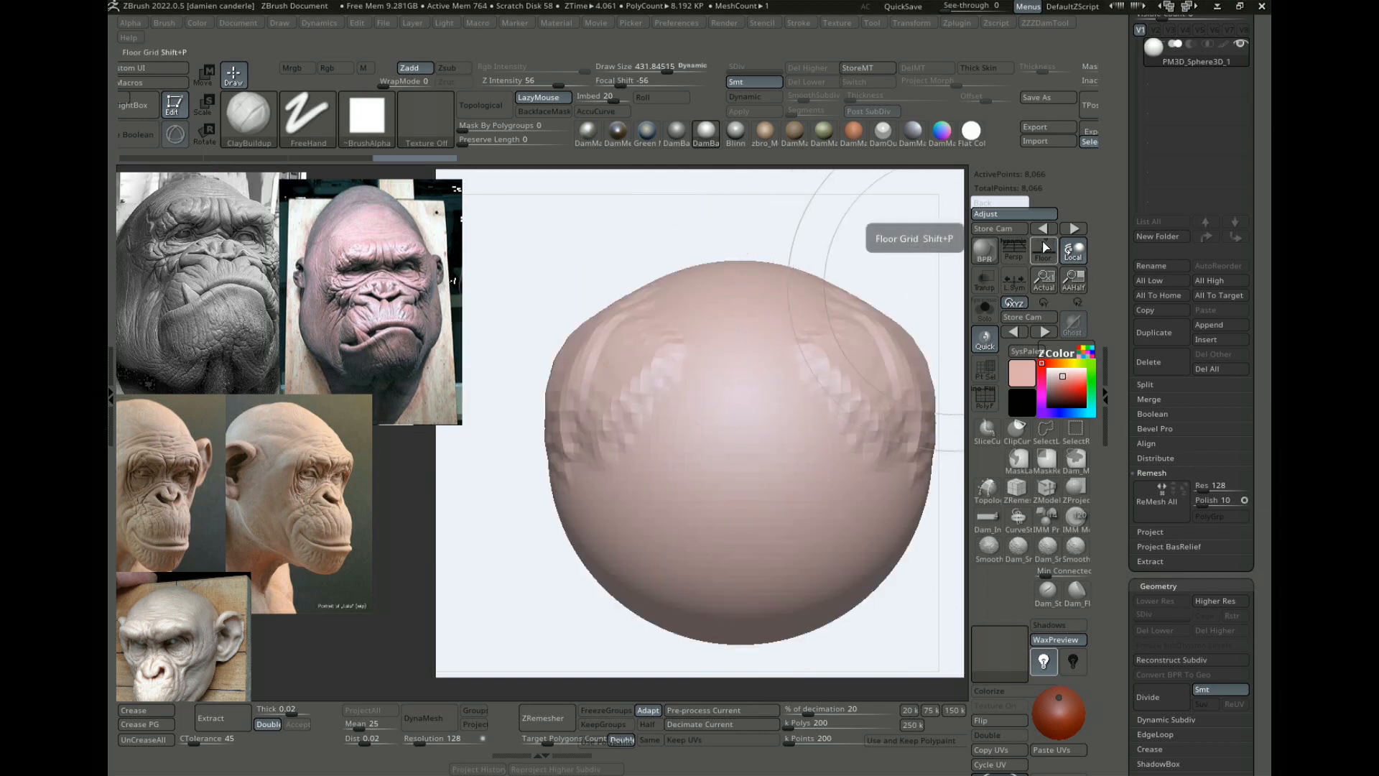
Step: Try the floor grid display around the sphere and turn it off again
left_click_drag(924, 551, 839, 492, "alt")
left_click(1012, 333)
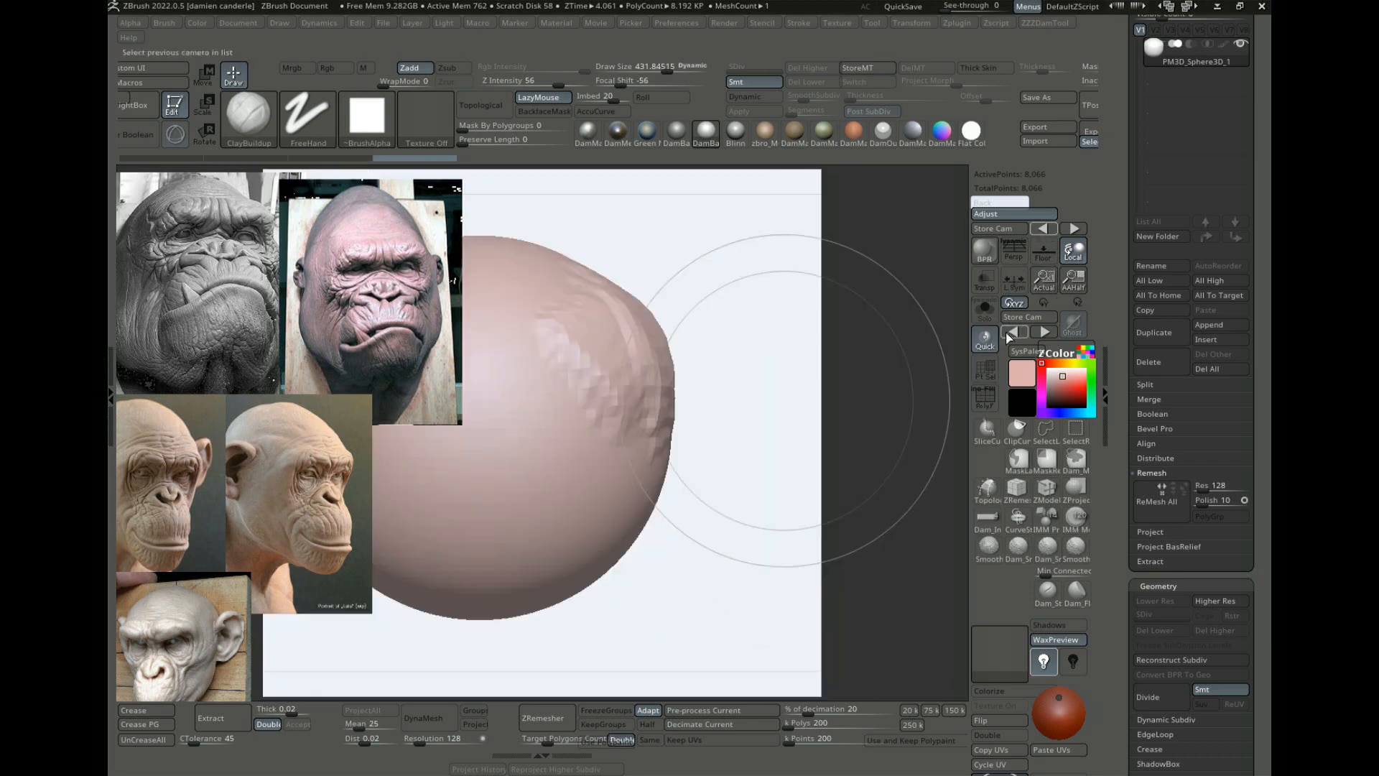
left_click(1011, 262)
mouse_move(843, 517)
left_mouse_down("alt")
mouse_move(847, 452)
mouse_move(773, 495)
left_mouse_up("alt")
left_click_drag(790, 422, 882, 386, "alt")
key("p")
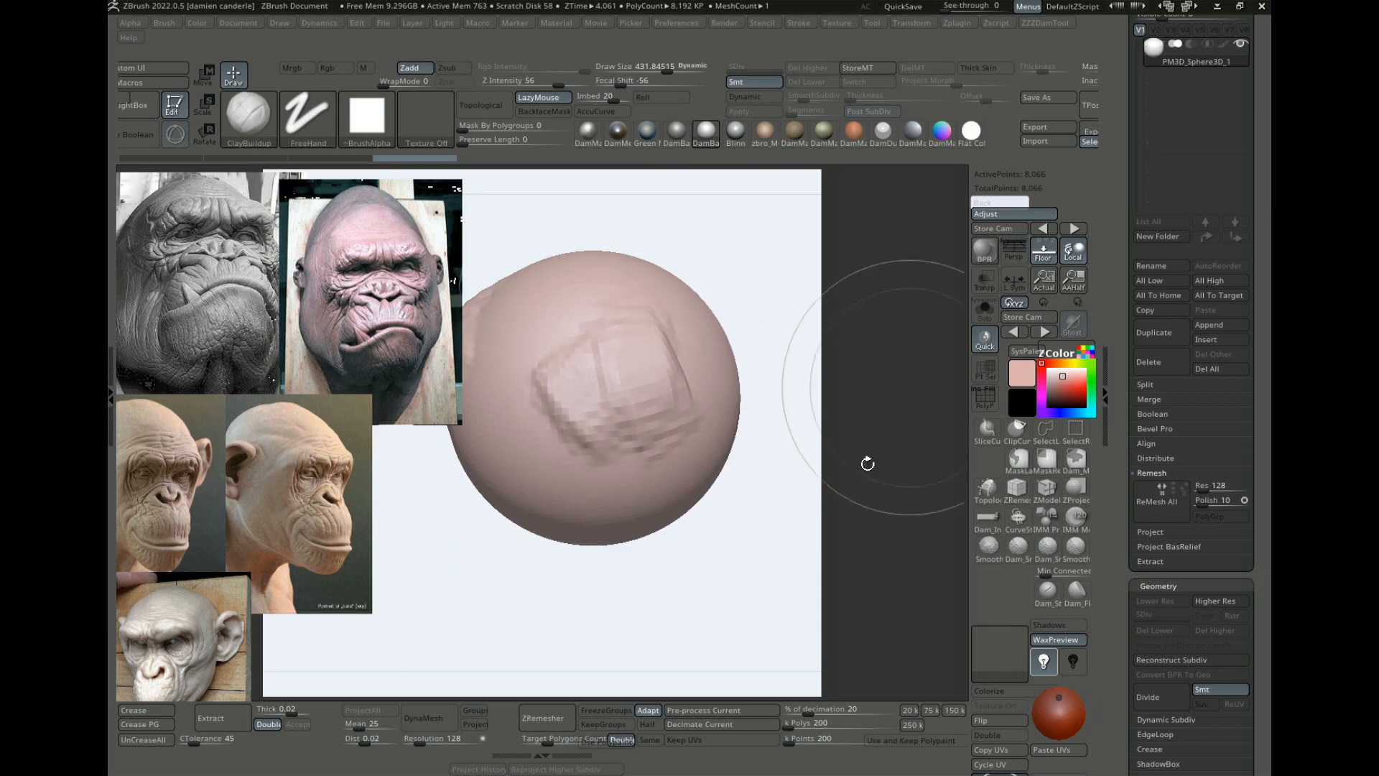
mouse_move(865, 462)
left_mouse_down()
mouse_move(859, 286)
mouse_move(891, 485)
mouse_move(869, 484)
mouse_move(865, 317)
mouse_move(876, 363)
mouse_move(826, 366)
left_mouse_up()
left_click(1041, 255)
left_click(1042, 253)
left_click_drag(913, 345, 673, 283)
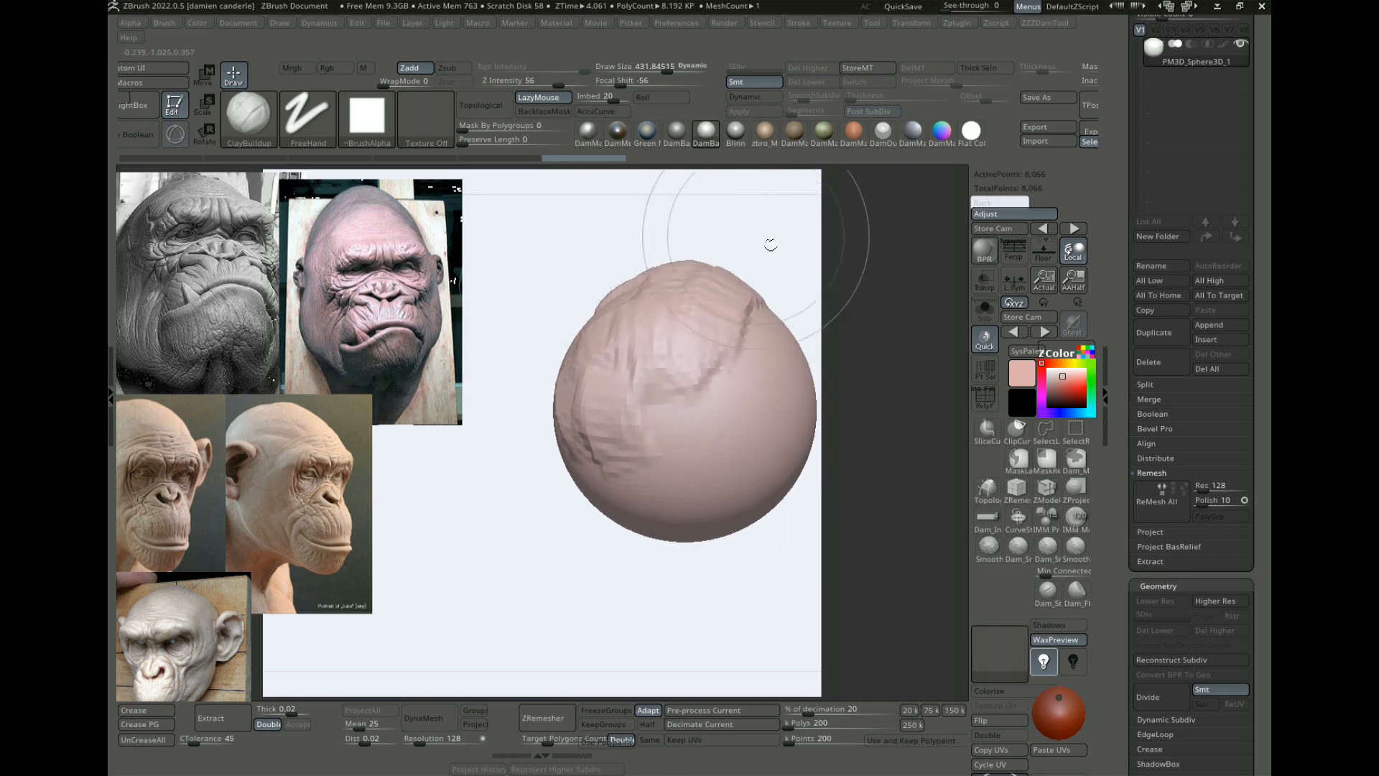
Step: Switch to the Move brush, enlarge it to a draw size of about 662 and pull the sphere's lower front out into a muzzle
left_click_drag(771, 245, 766, 314)
key("b")
key("m")
key("v")
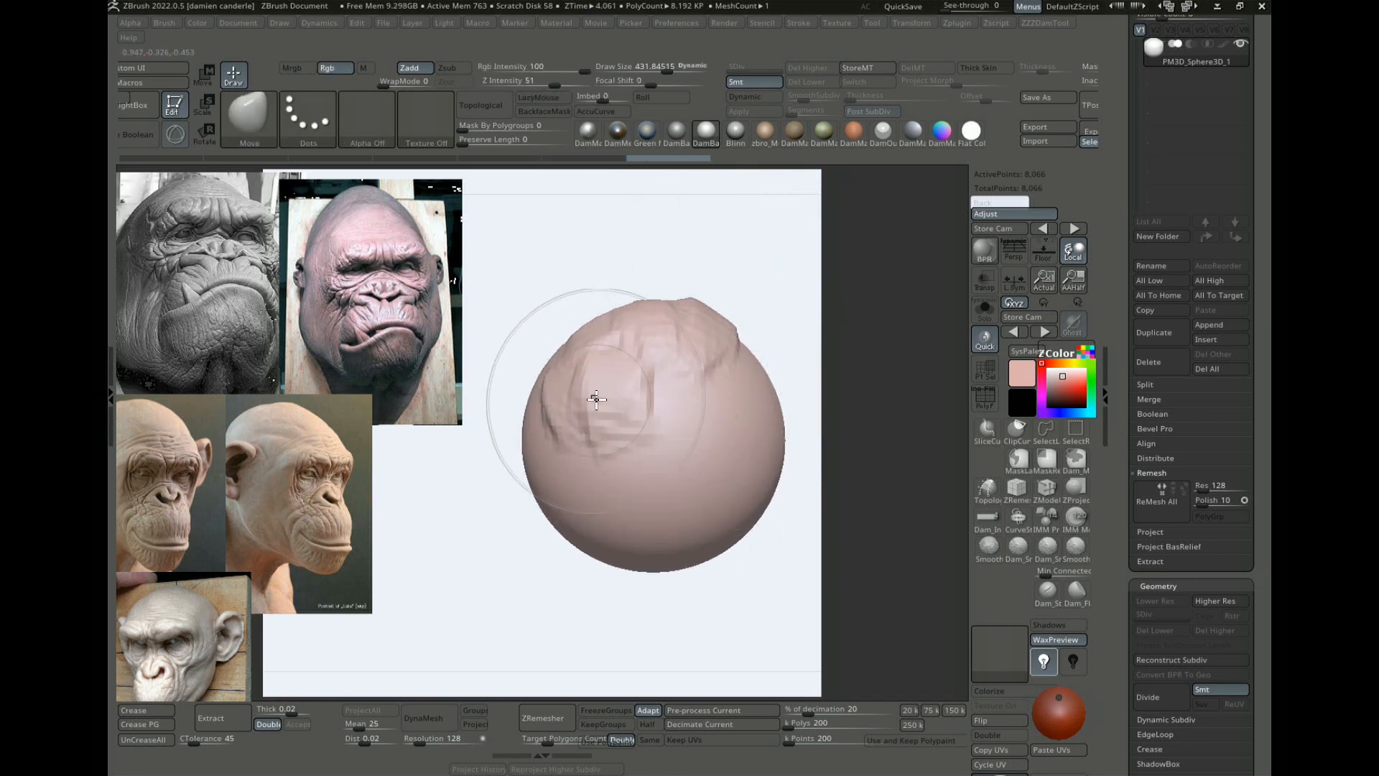
key("]")
mouse_move(570, 411)
left_mouse_down()
mouse_move(602, 409)
mouse_move(517, 446)
left_mouse_up()
left_click_drag(572, 544, 546, 569)
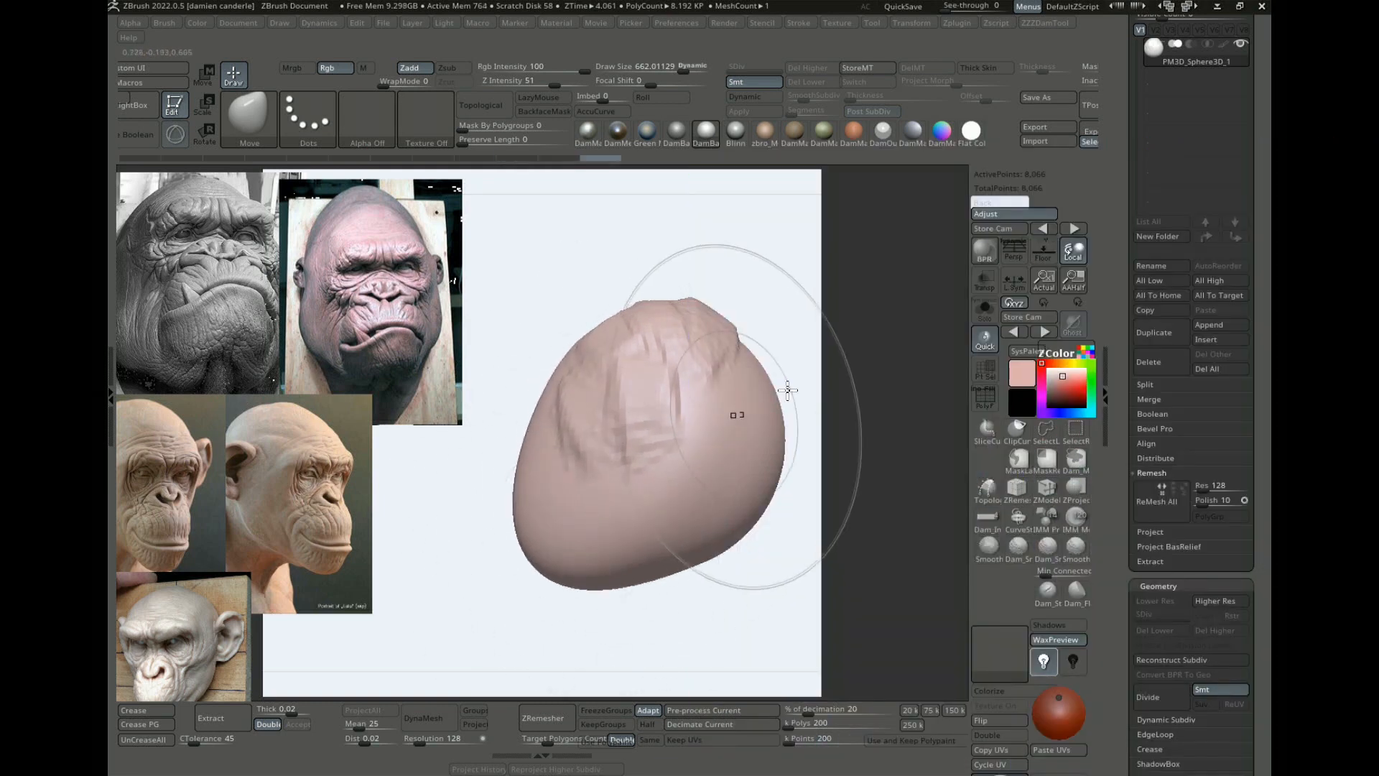
left_click_drag(803, 441, 755, 364, "alt")
left_click_drag(673, 333, 678, 317)
Step: Mask the rear underside of the head with the Dam_MaskHard brush and invert the mask so only the neck area is free
key("[")
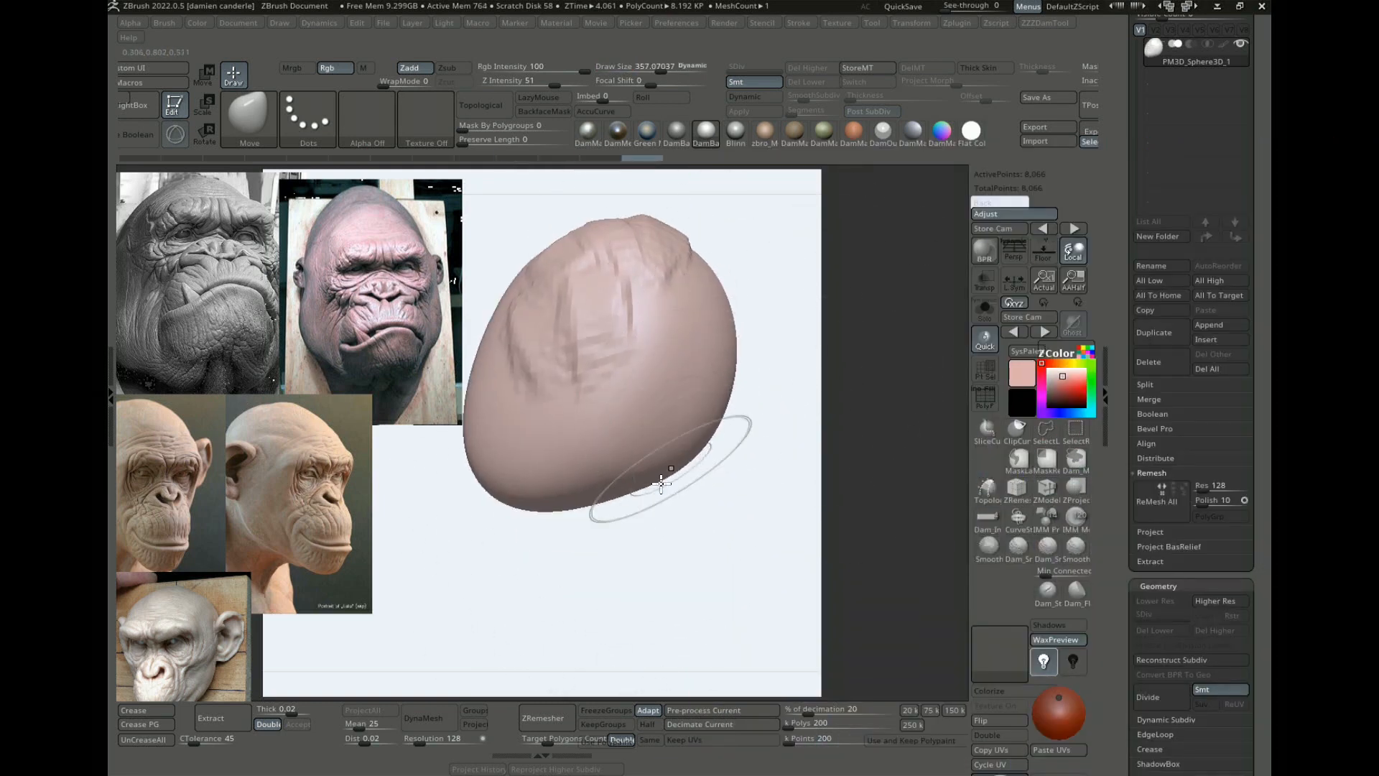
key("ctrl")
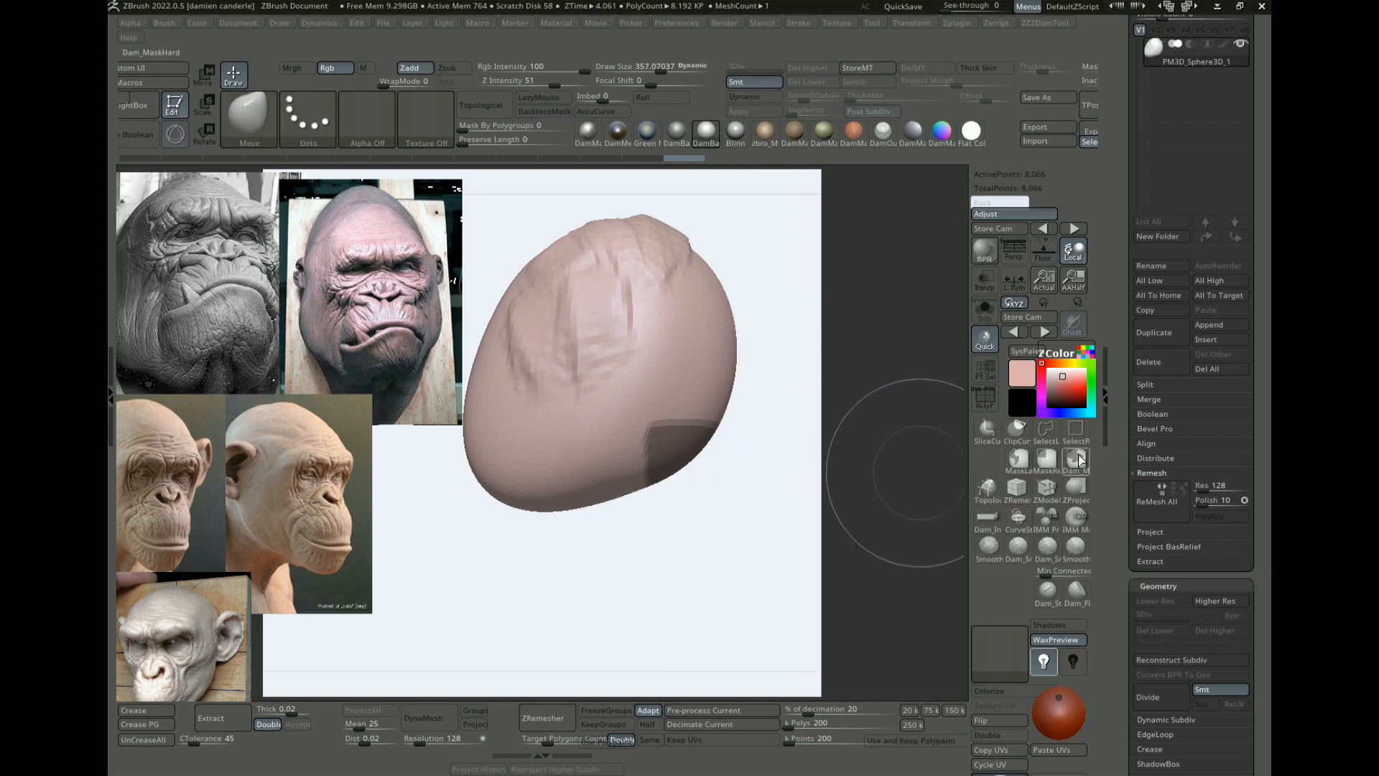
key("ctrl")
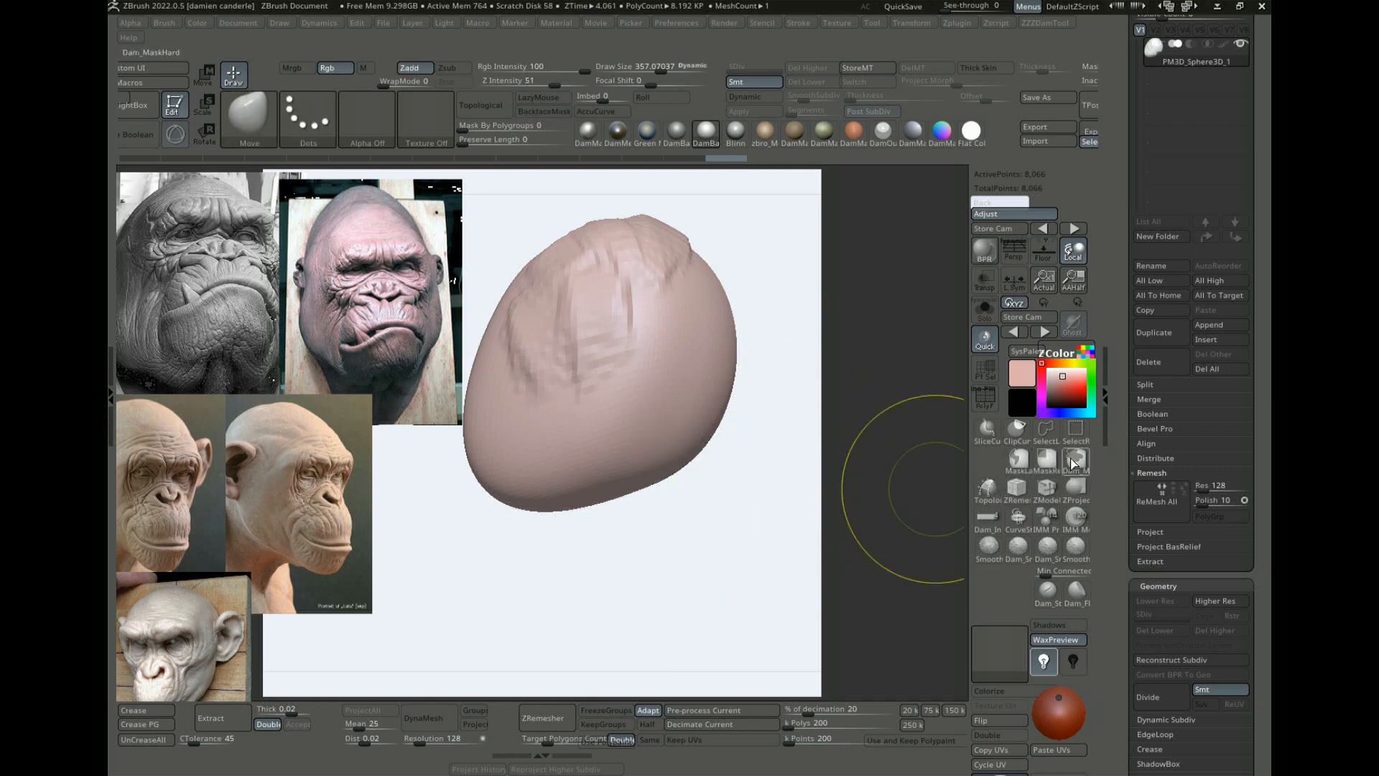
right_click_drag(720, 407, 675, 426)
mouse_move(708, 418)
left_mouse_down("ctrl")
mouse_move(711, 395)
mouse_move(702, 444)
left_mouse_up("ctrl")
key("s")
mouse_move(770, 426)
right_mouse_down()
mouse_move(722, 419)
mouse_move(846, 481)
right_mouse_up()
key("ctrl")
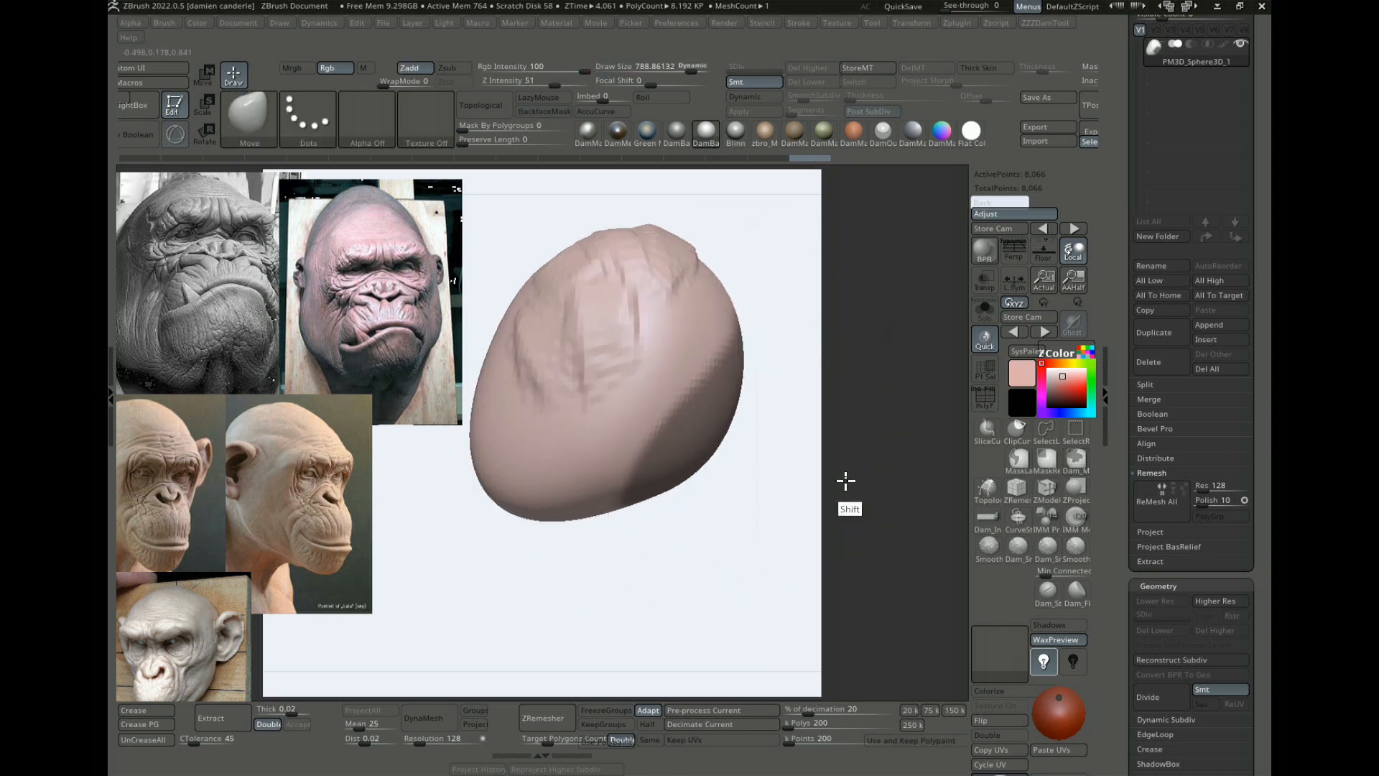
mouse_move(801, 525)
right_mouse_down()
mouse_move(754, 523)
mouse_move(773, 523)
mouse_move(778, 496)
right_mouse_up()
left_click(773, 552, "ctrl")
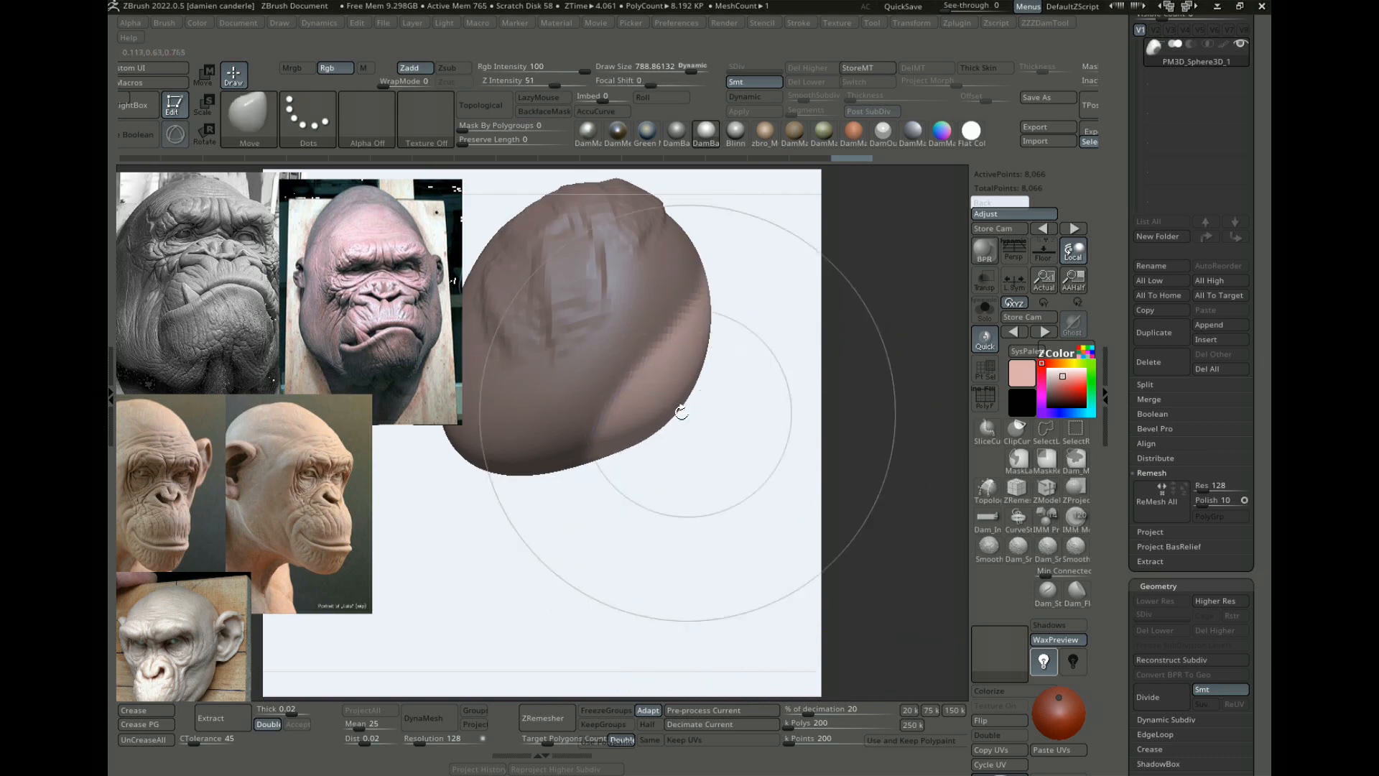
Step: Pull the unmasked area down into a thick neck using the Move brush at draw size 1000
key("s")
left_click_drag(680, 413, 703, 407)
left_click_drag(701, 409, 683, 550)
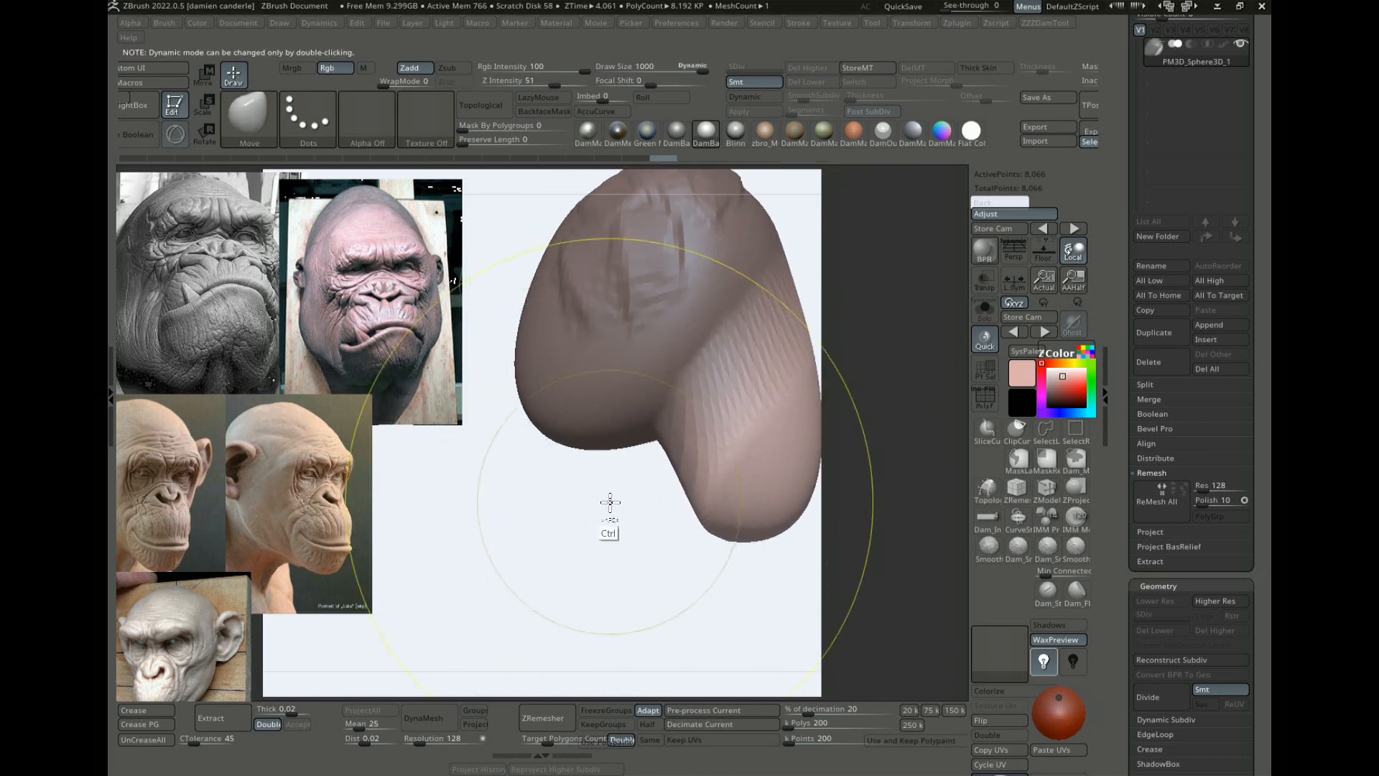
mouse_move(610, 498)
right_mouse_down()
mouse_move(625, 530)
mouse_move(754, 461)
mouse_move(735, 462)
right_mouse_up()
left_click_drag(734, 462, 759, 452)
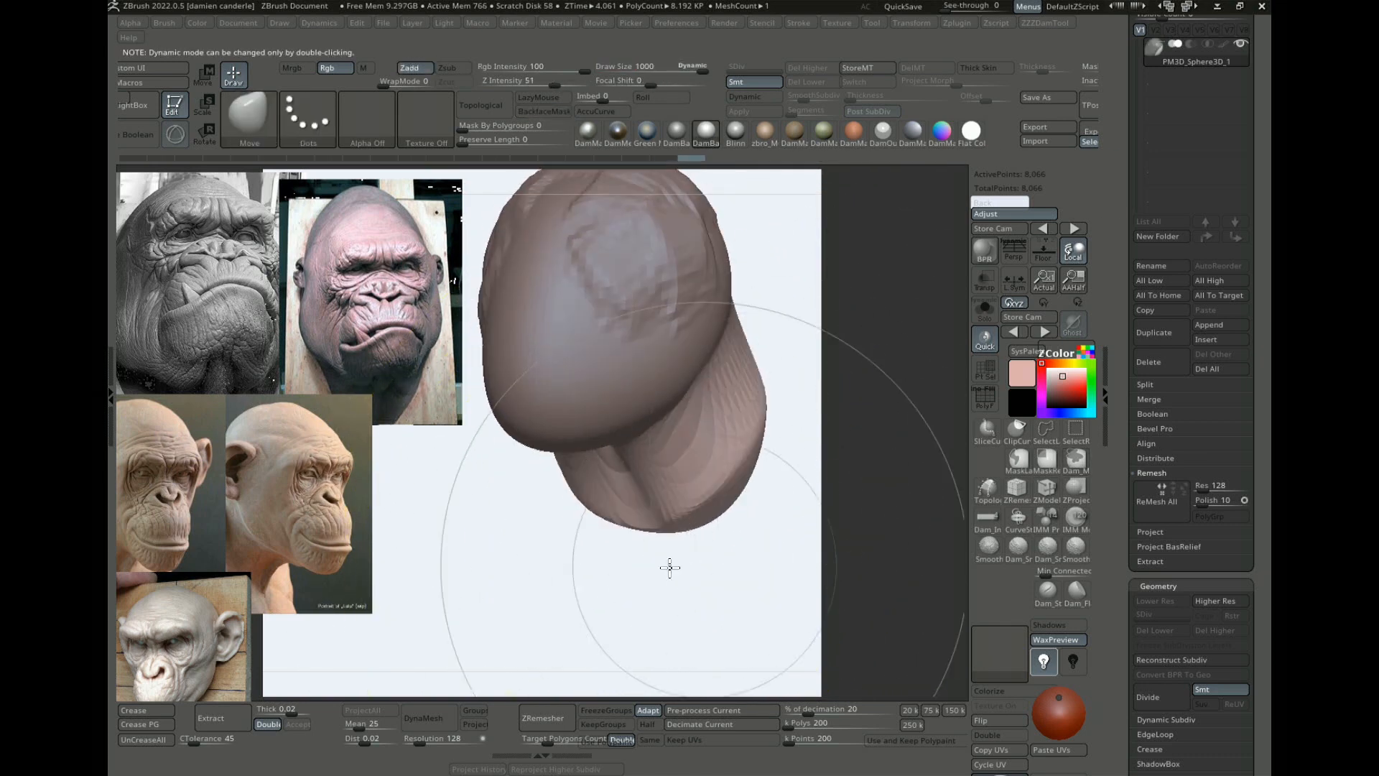
Step: Reduce the Move brush to a draw size of about 412, clear the mask and blend the jaw into the neck
right_click_drag(668, 567, 660, 488)
key("s")
left_click_drag(668, 485, 656, 471)
right_click_drag(656, 468, 617, 489)
left_click_drag(616, 494, 610, 546, "ctrl")
right_click_drag(610, 535, 609, 454)
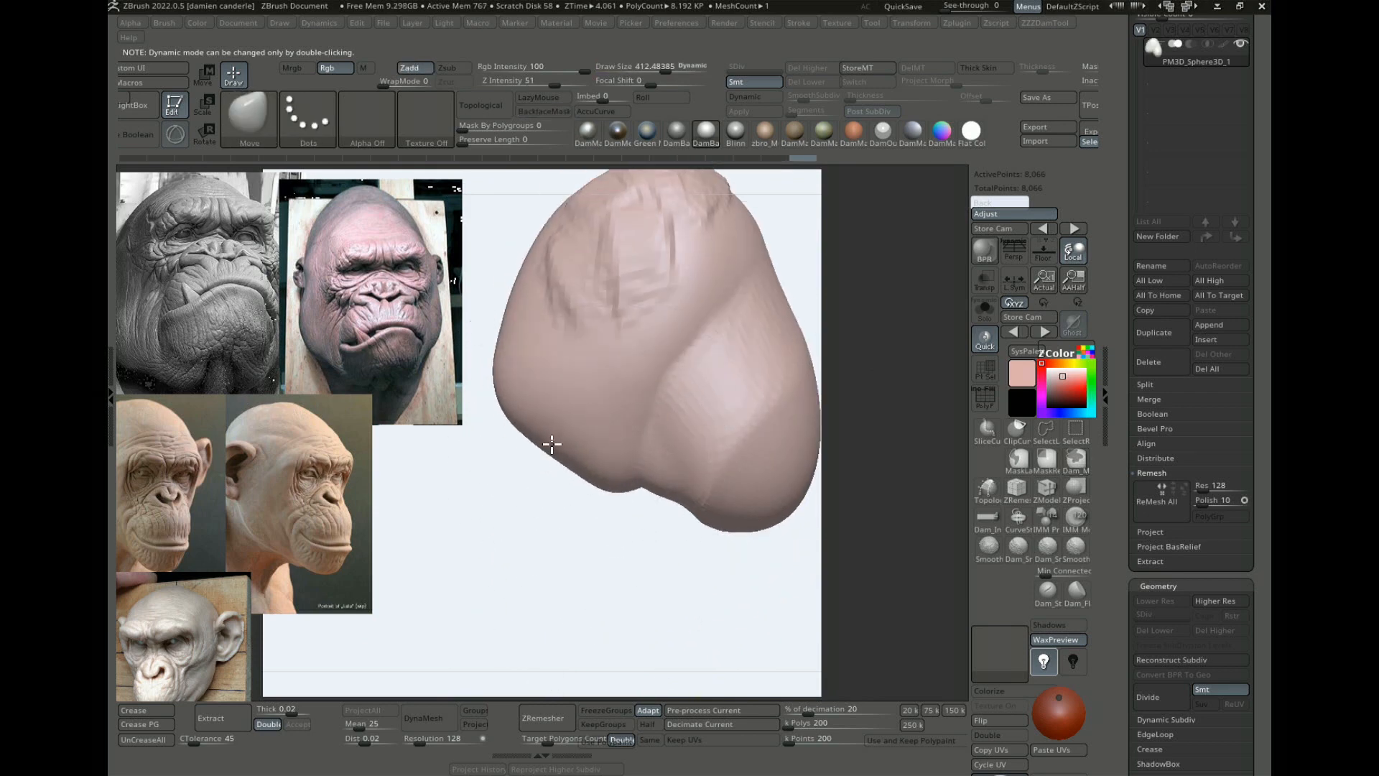
Step: Mask an ear-shaped patch on the side of the head and invert the mask
mouse_move(524, 483)
right_mouse_down()
mouse_move(541, 558)
mouse_move(730, 308)
mouse_move(538, 394)
mouse_move(684, 356)
right_mouse_up()
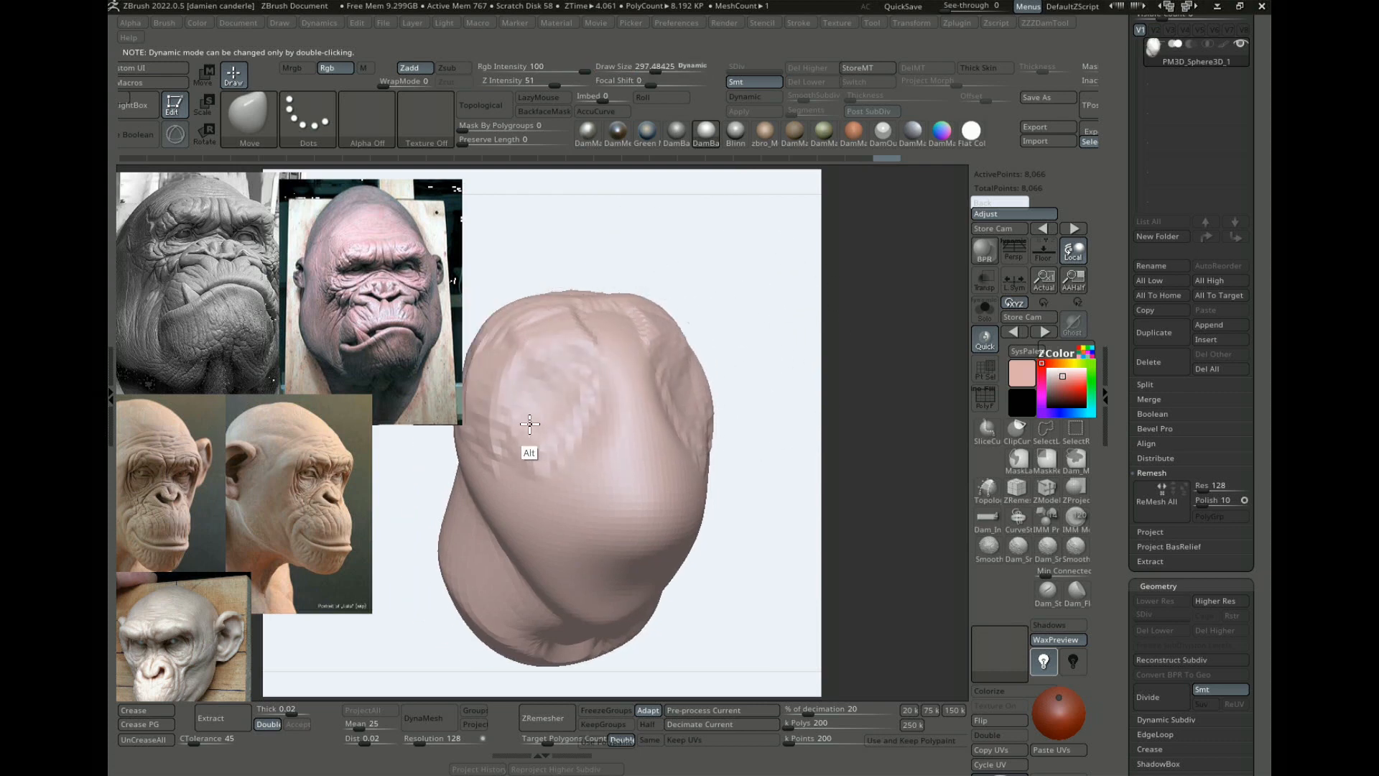
mouse_move(744, 451)
right_mouse_down()
mouse_move(616, 523)
mouse_move(586, 369)
right_mouse_up()
left_click_drag(555, 449, 576, 420, "ctrl")
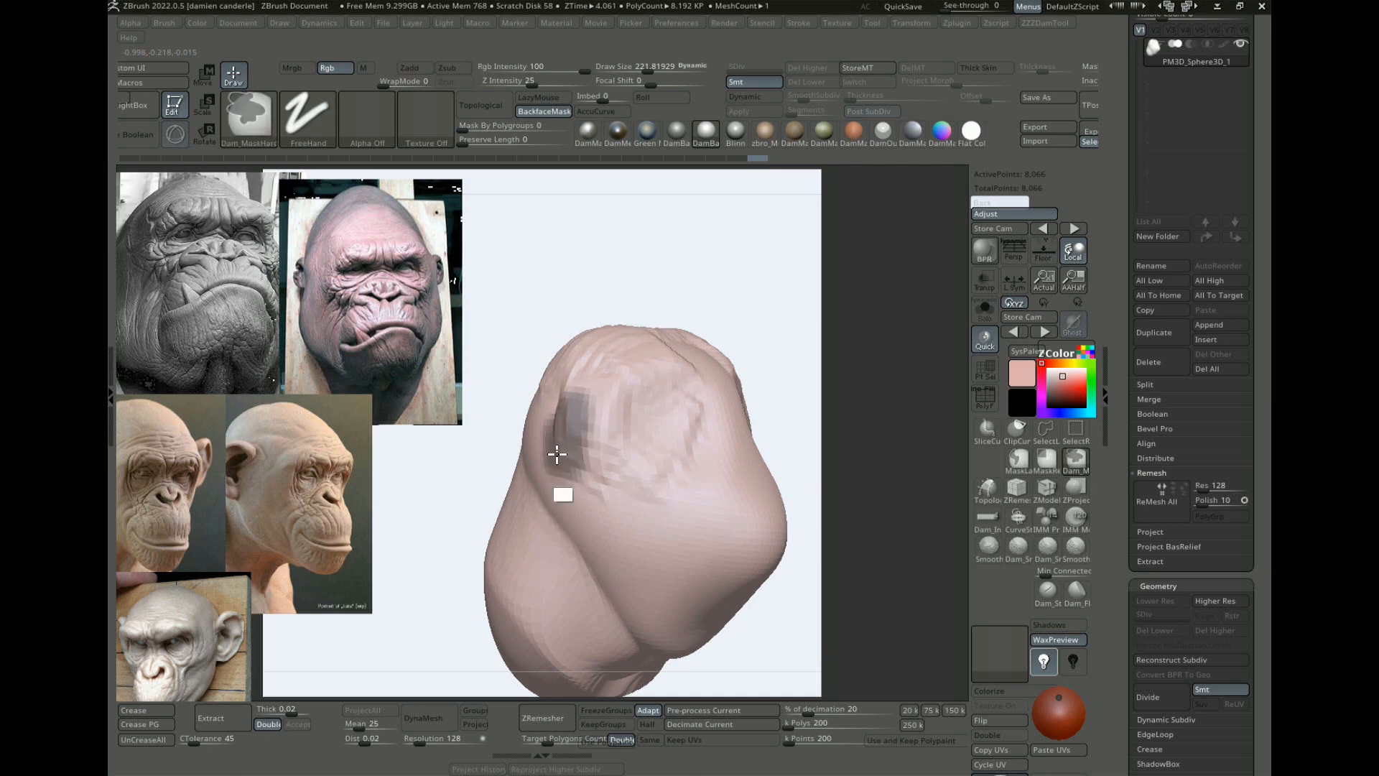
left_click(671, 285, "ctrl")
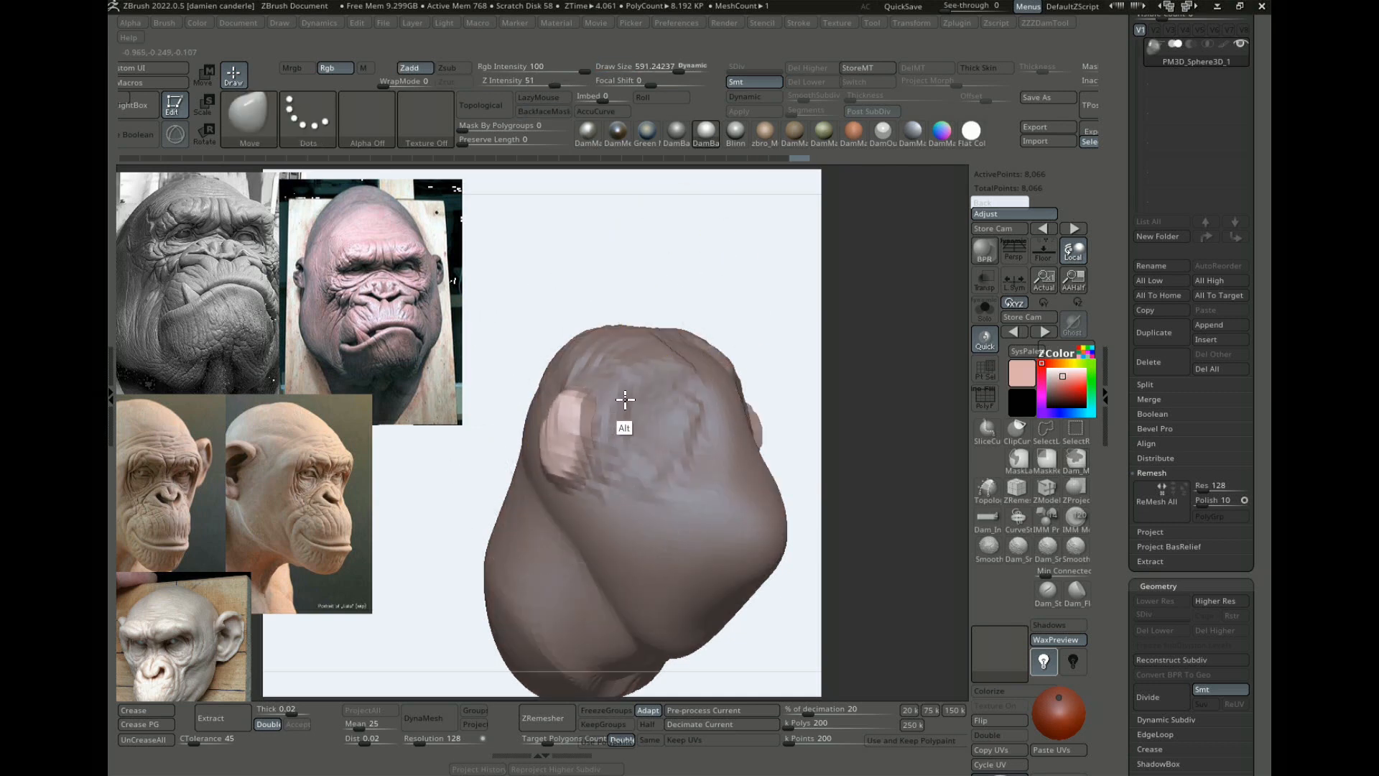
Step: Pull the unmasked ear patches outward from the head with the Move brush and clear the mask
right_click_drag(563, 436, 727, 301)
right_click_drag(726, 376, 711, 349, "ctrl")
key("s")
left_click(610, 455)
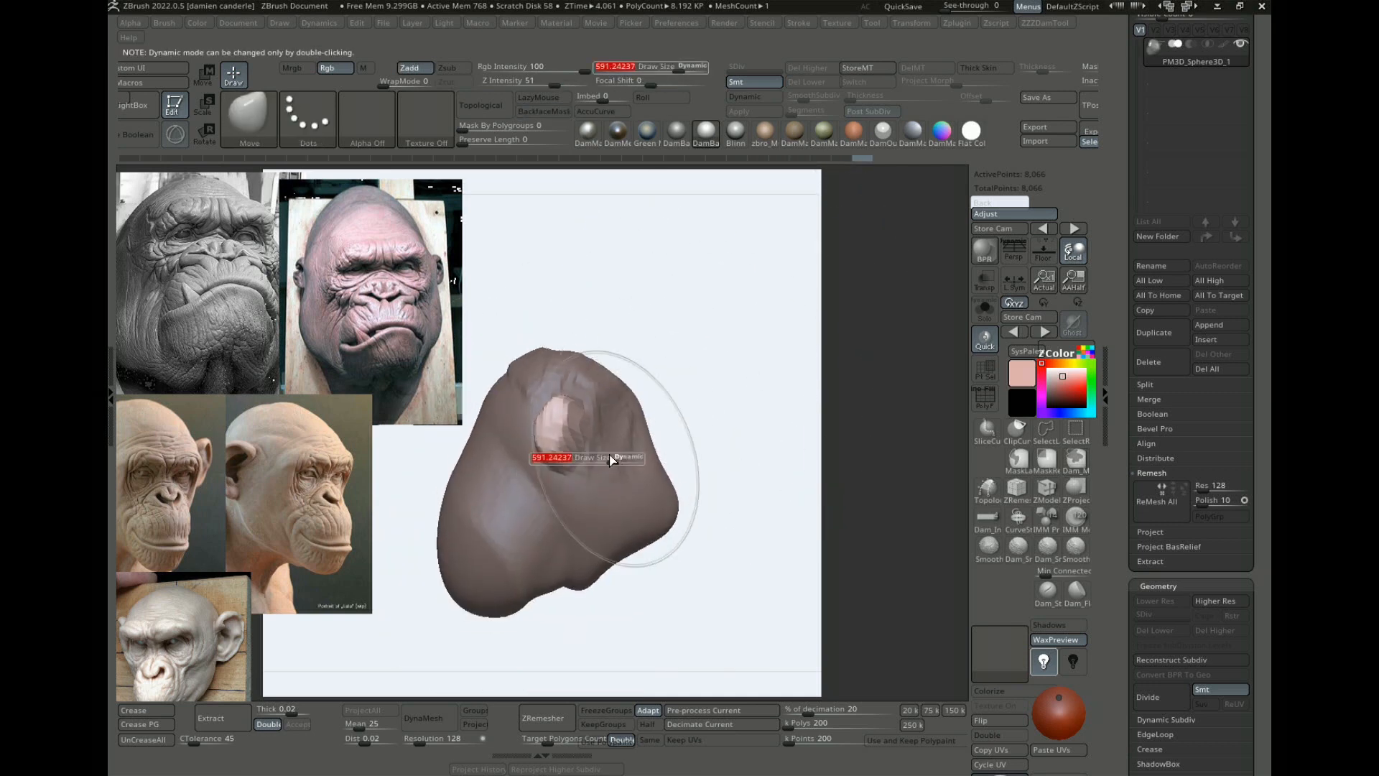
left_click_drag(691, 373, 702, 405, "ctrl")
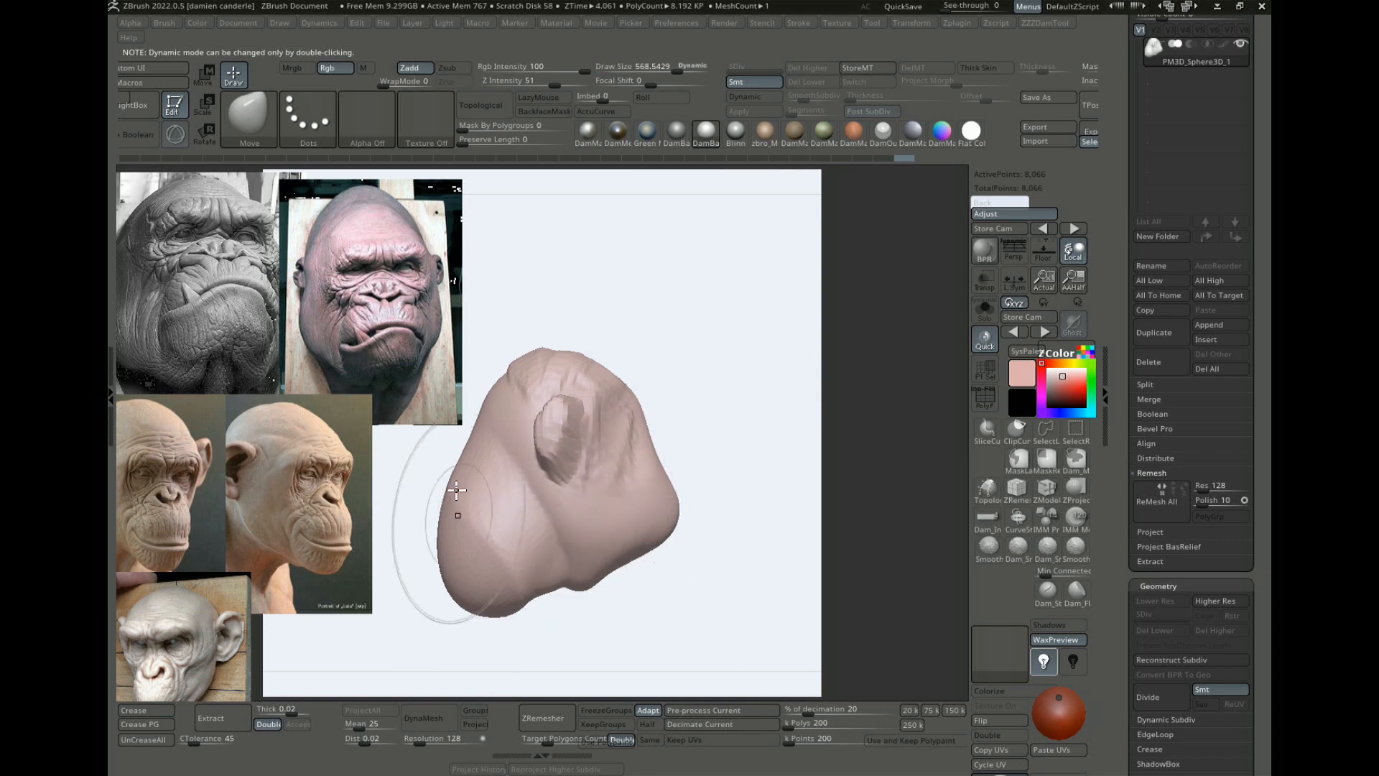
Step: Push the back of the neck inward below the skull with the Move brush
left_click_drag(456, 492, 486, 476)
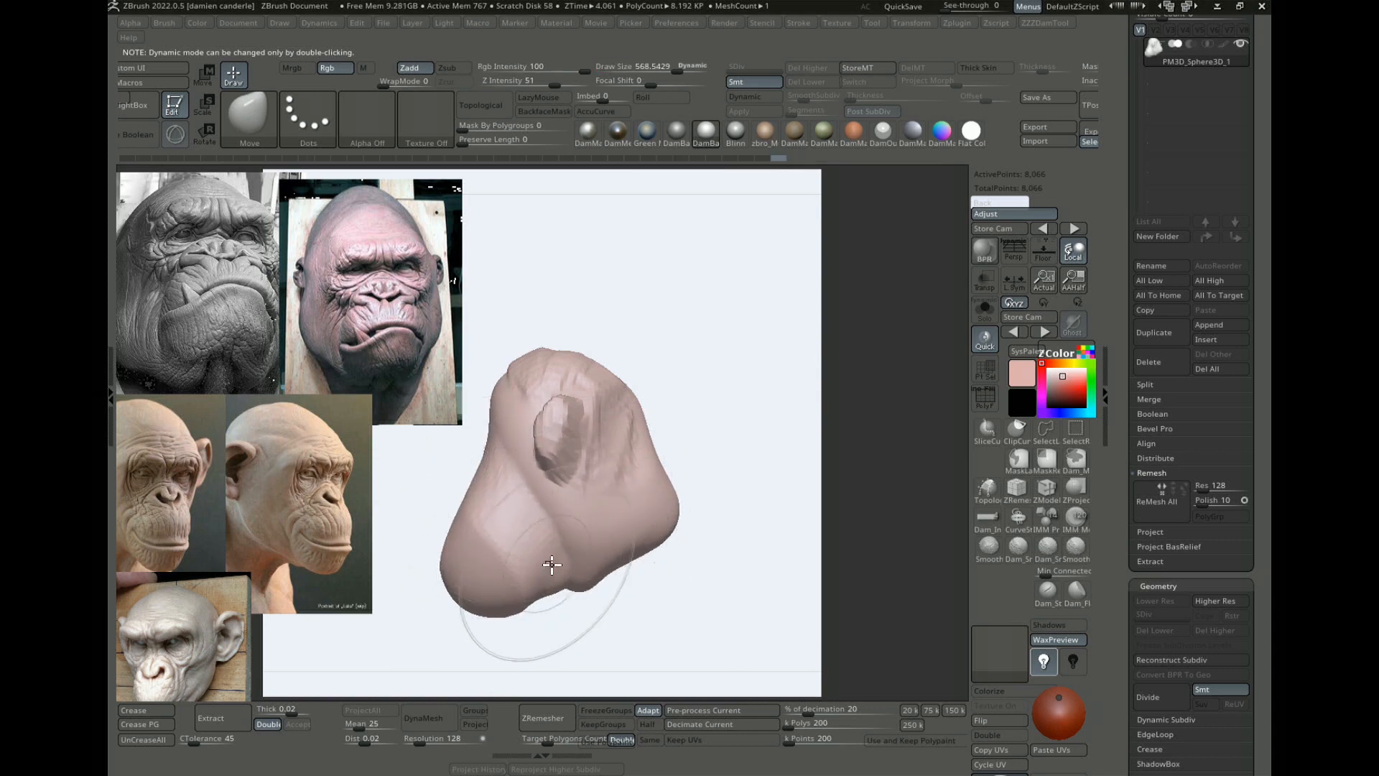
right_click_drag(720, 567, 617, 565)
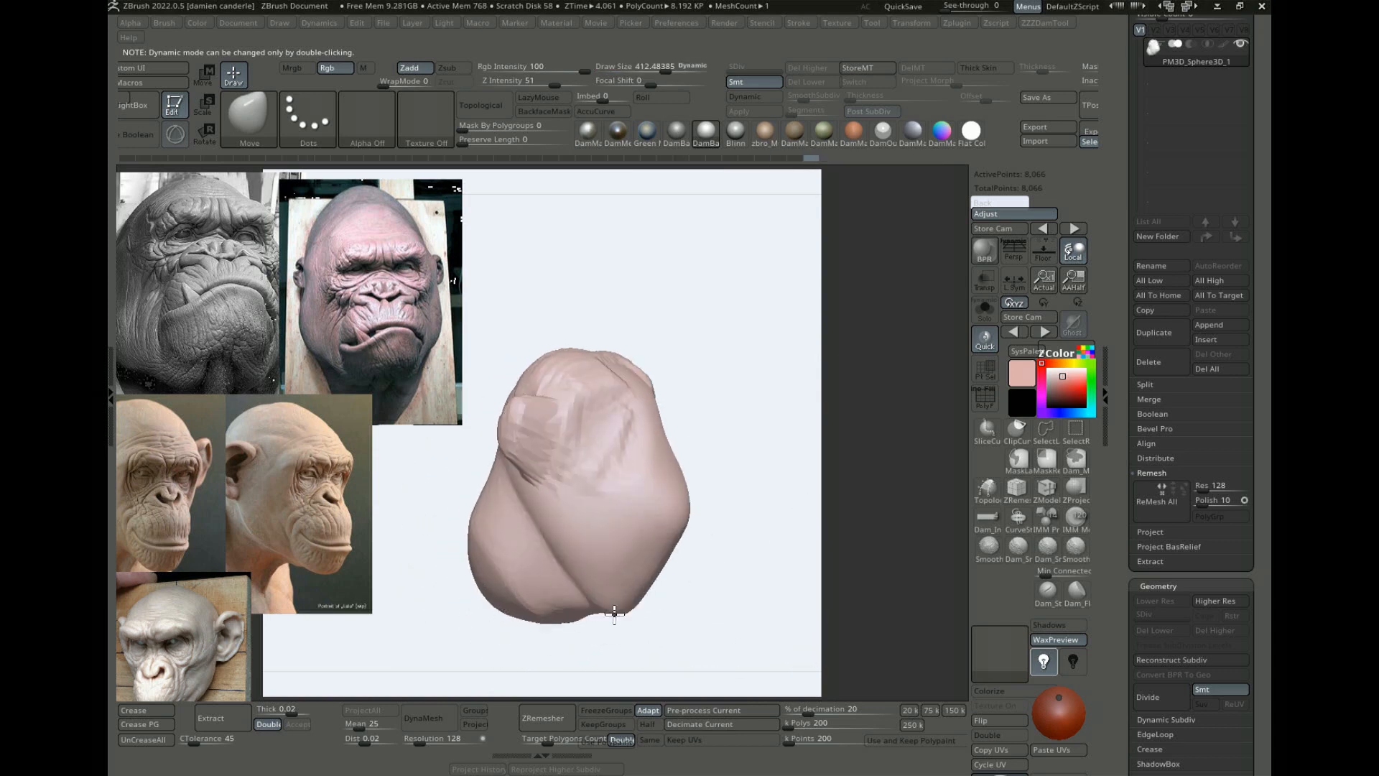
right_click_drag(739, 530, 752, 324)
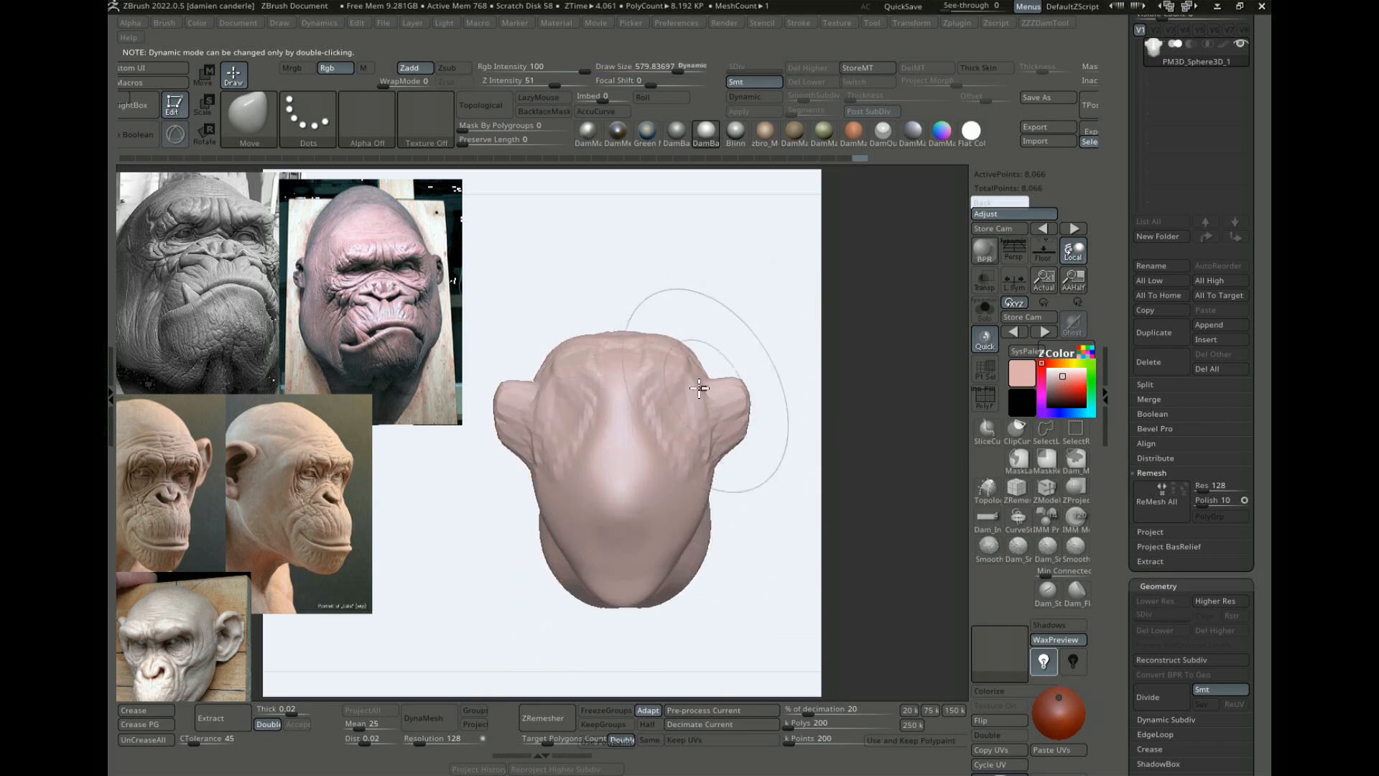
Step: Undo the last two edits and reshape the sides of the head around the ears with the Move brush
key("ctrl")
key("ctrl+z")
key("ctrl+z")
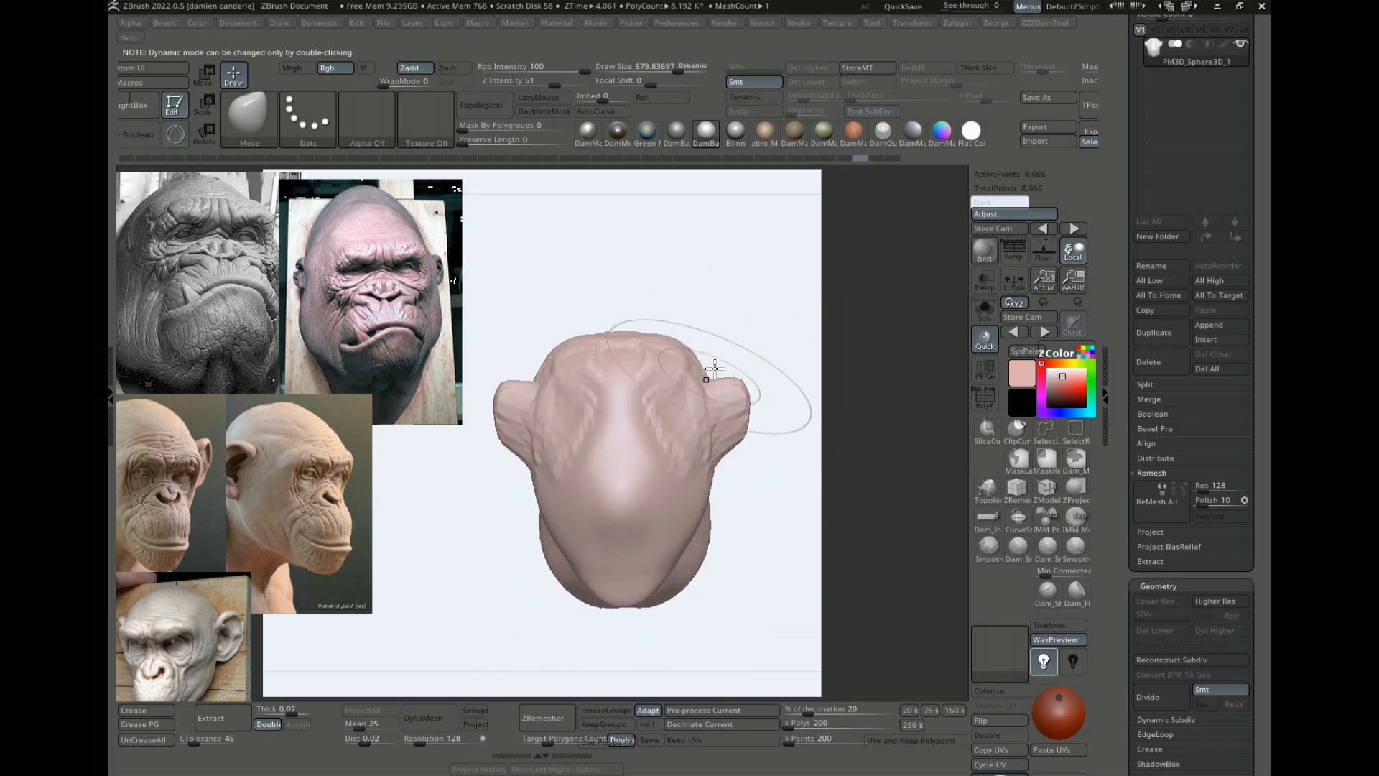
left_click_drag(713, 372, 694, 383)
key("s")
left_click(701, 433)
left_click_drag(719, 462, 752, 451)
key("s")
left_click(767, 449)
Step: Turn on AccuCurve for the Move brush and pull the brow ridge forward
mouse_move(787, 404)
left_mouse_down()
mouse_move(711, 280)
mouse_move(704, 216)
left_mouse_up()
mouse_move(704, 208)
left_mouse_down("alt")
mouse_move(737, 230)
mouse_move(760, 287)
mouse_move(810, 268)
left_mouse_up("alt")
left_click(604, 111)
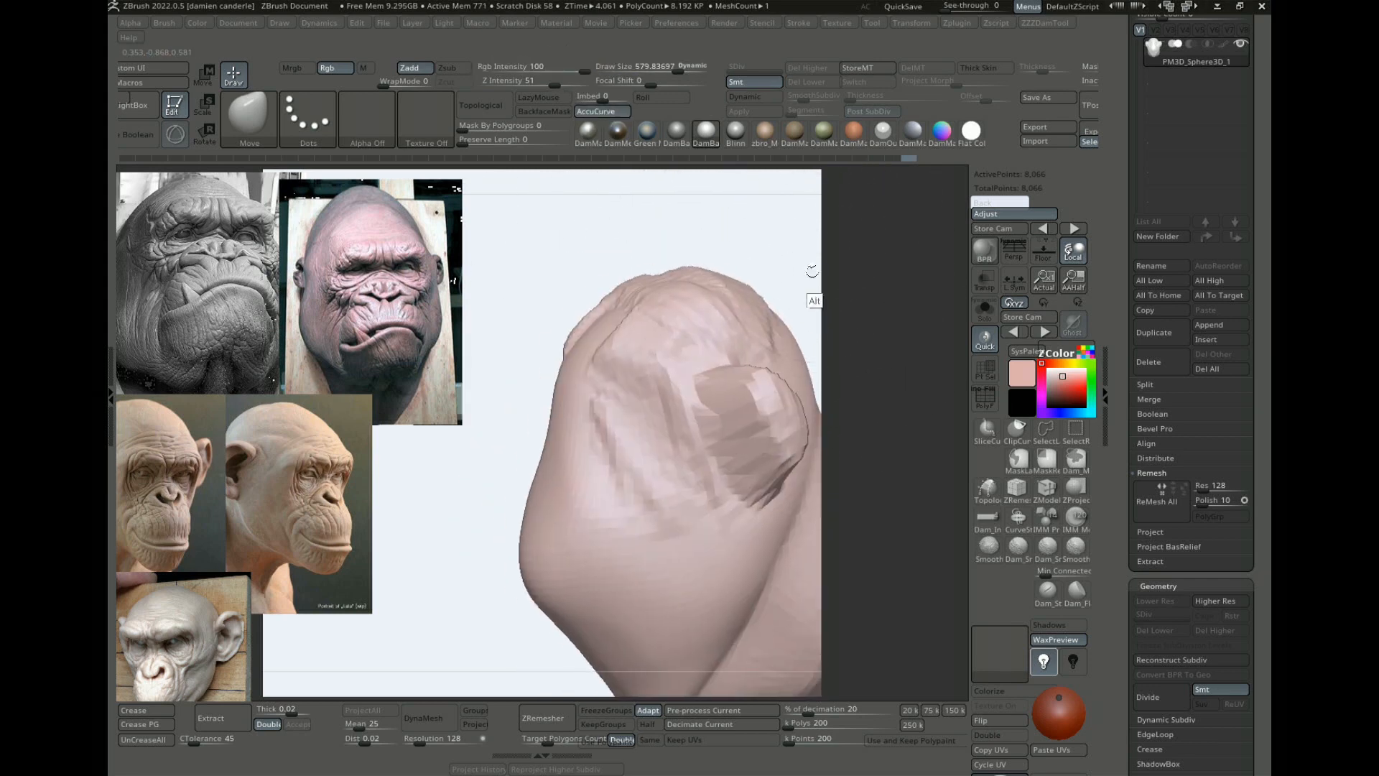
mouse_move(555, 414)
left_mouse_down()
mouse_move(541, 416)
mouse_move(537, 352)
left_mouse_up()
left_click(605, 112)
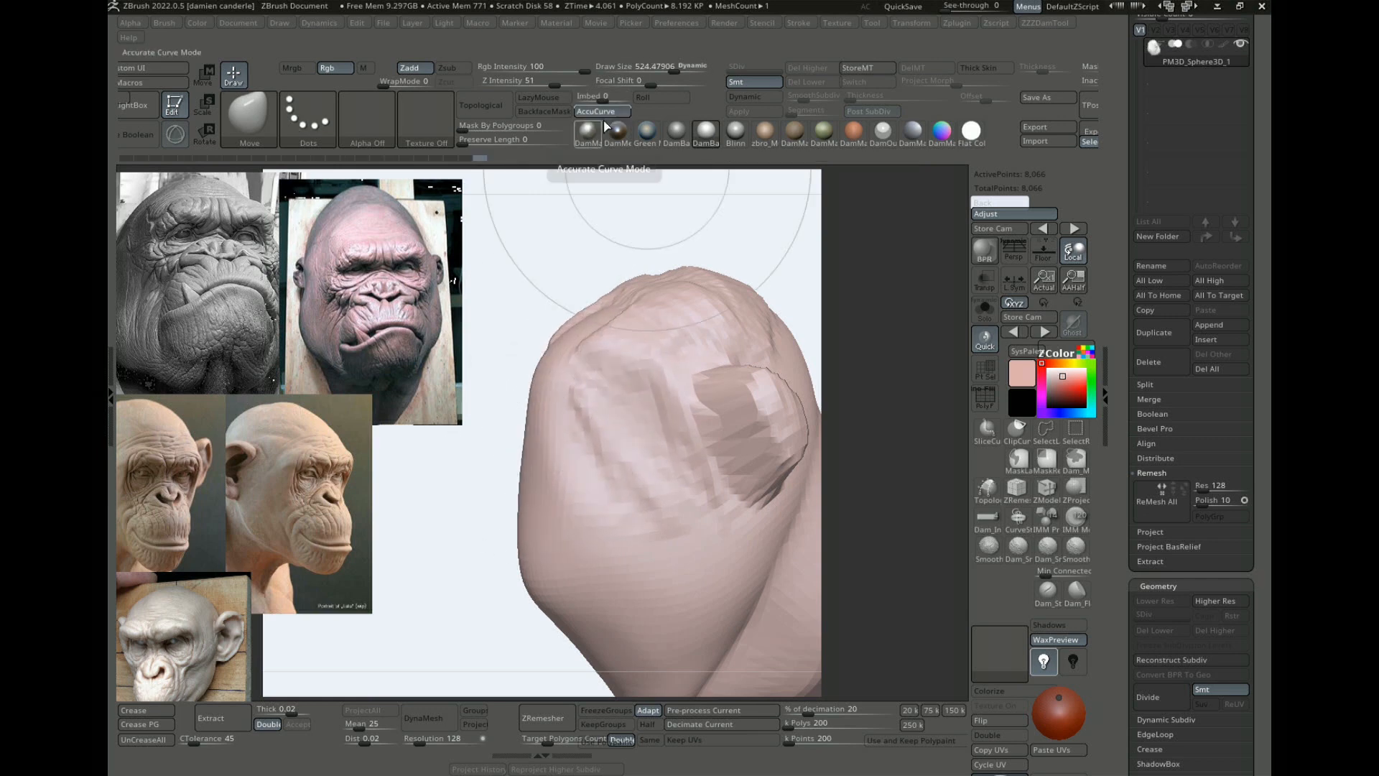
left_click_drag(487, 350, 490, 350)
key("ctrl+z")
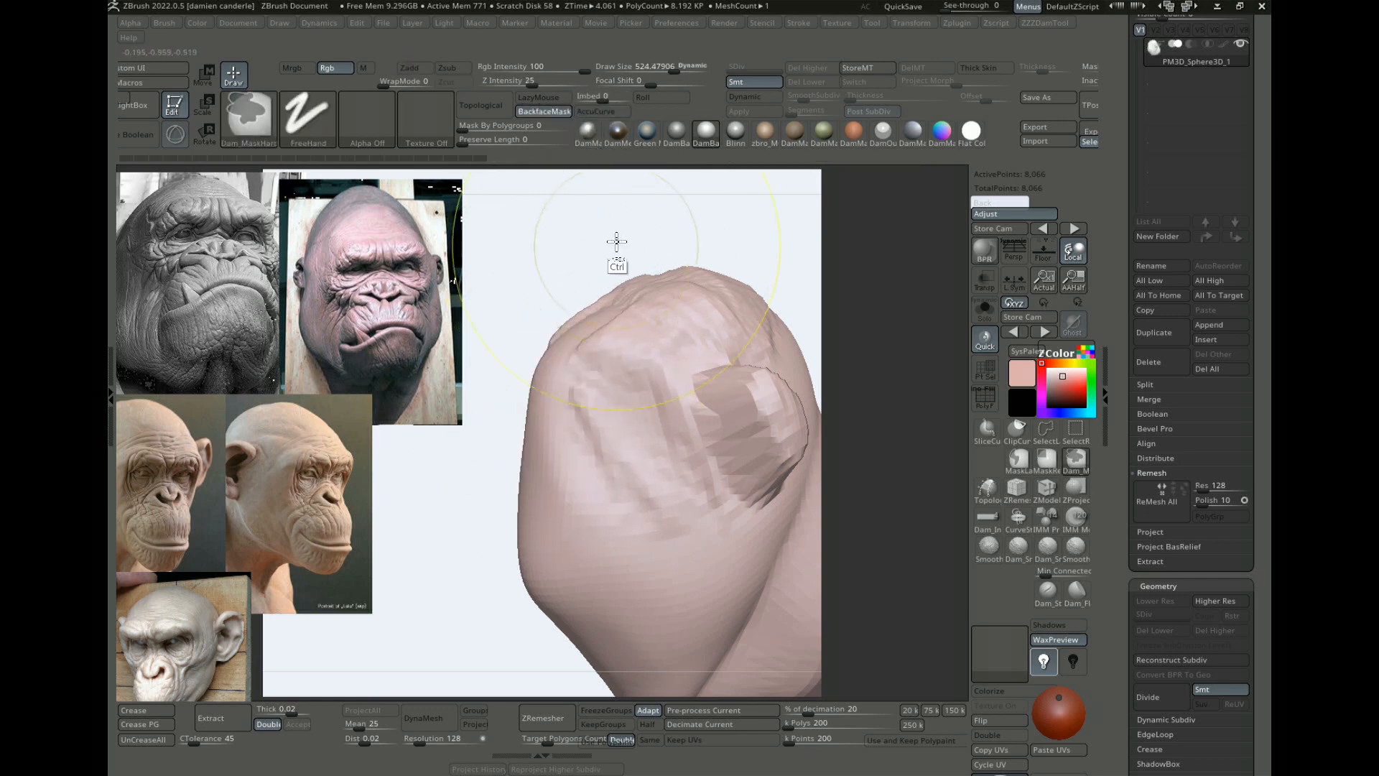
Step: Push in the nose bridge below the brow ridge with a smaller Move brush
left_click_drag(740, 249, 658, 397)
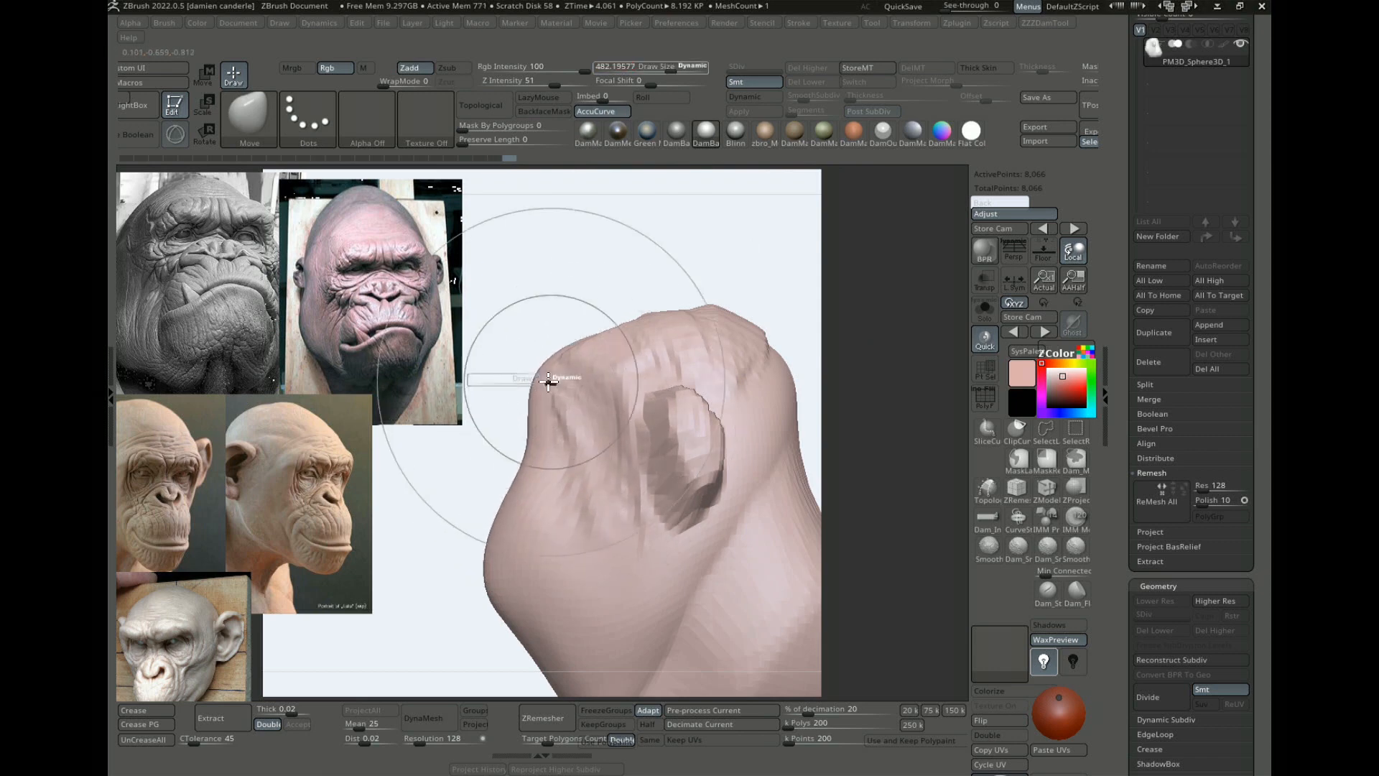
left_click_drag(553, 448, 541, 450)
left_click_drag(532, 454, 564, 452)
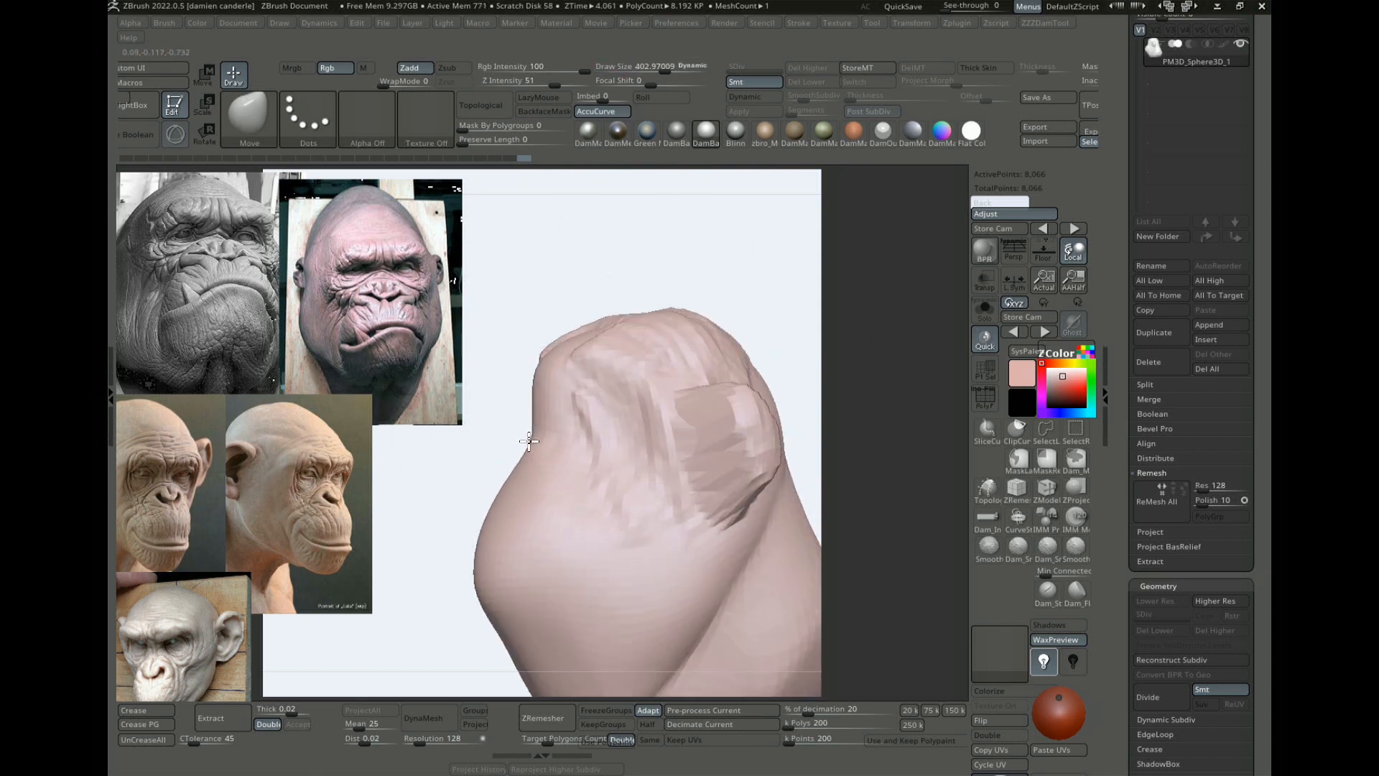
Step: Enlarge the Move brush to a draw size of about 614 and reshape the muzzle and chin profile
left_click_drag(471, 636, 493, 499, "alt")
key("s")
mouse_move(530, 502)
left_mouse_down()
mouse_move(546, 503)
mouse_move(500, 503)
left_mouse_up()
left_click_drag(507, 523, 530, 435)
right_click_drag(532, 528, 573, 527)
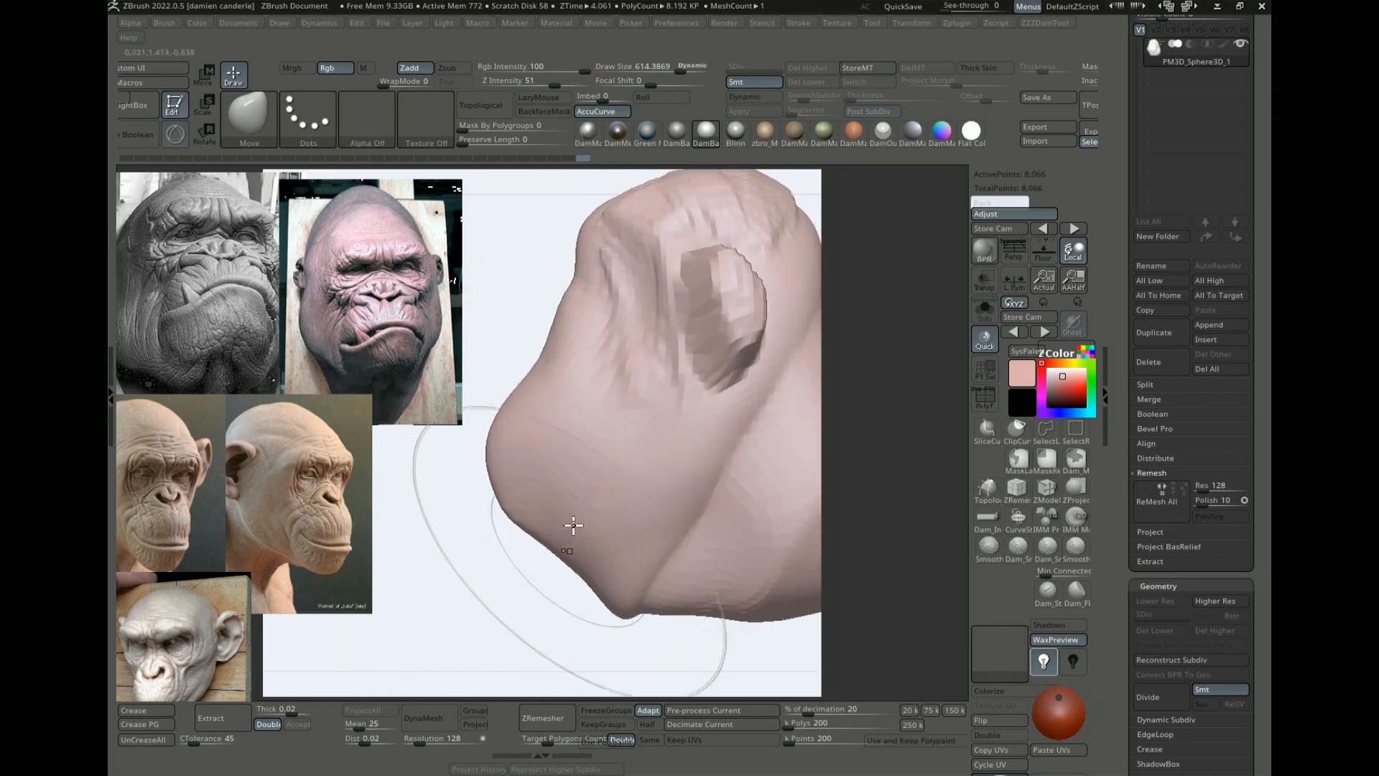
left_click_drag(574, 543, 589, 516)
right_click_drag(681, 463, 672, 396)
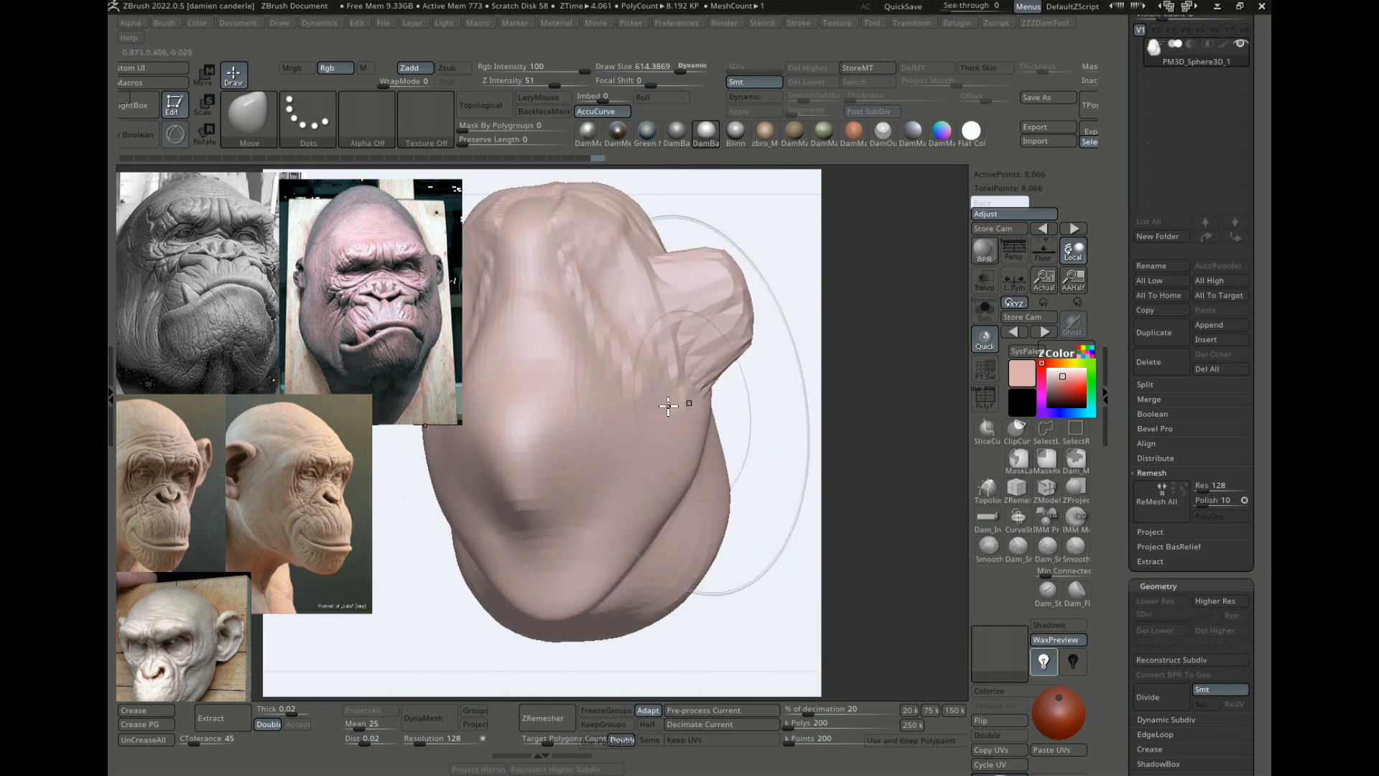
Step: Switch to the ClayBuildup brush at a draw size of about 357 and build up the brow and eye area
key("s")
left_click(622, 480)
mouse_move(779, 406)
right_mouse_down()
mouse_move(786, 425)
mouse_move(730, 271)
mouse_move(788, 253)
mouse_move(833, 276)
right_mouse_up()
key("b")
key("d")
key("s")
key("s")
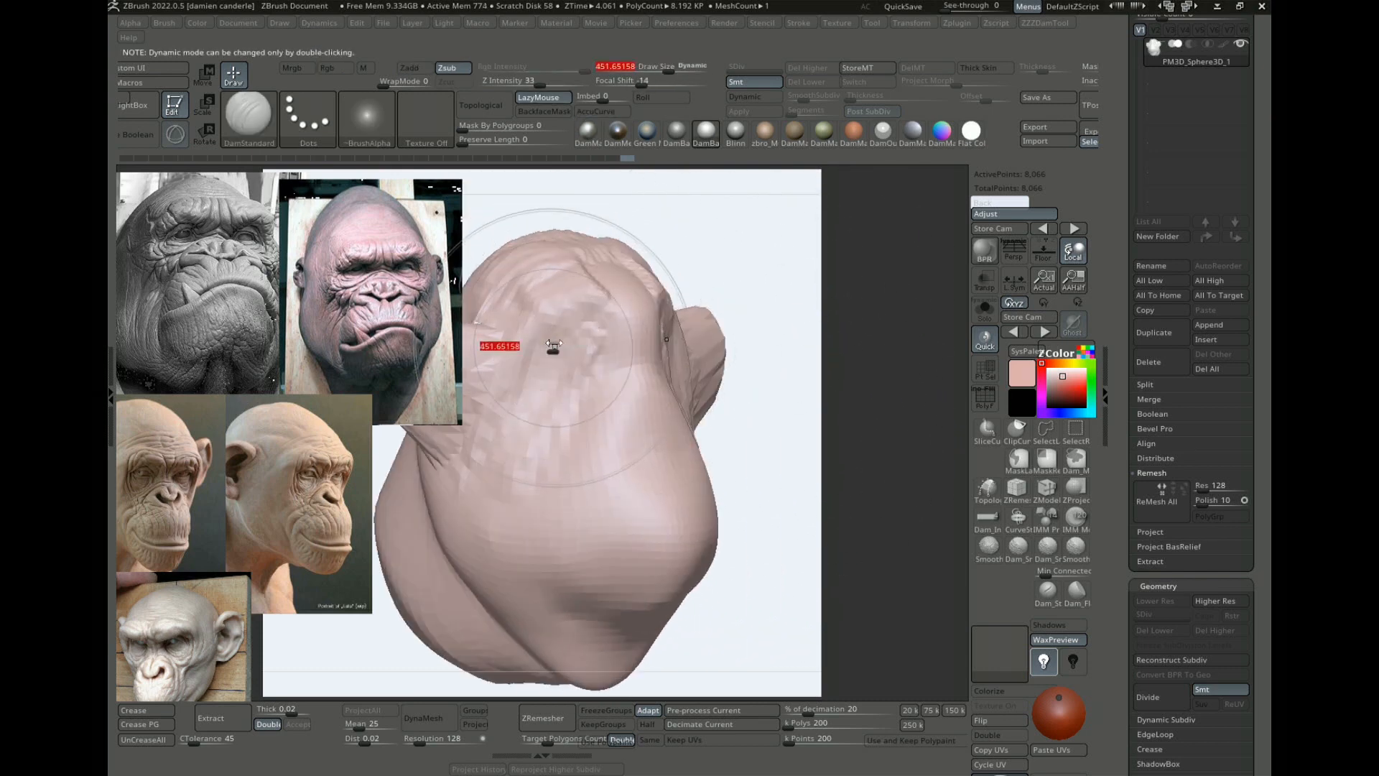
key("[")
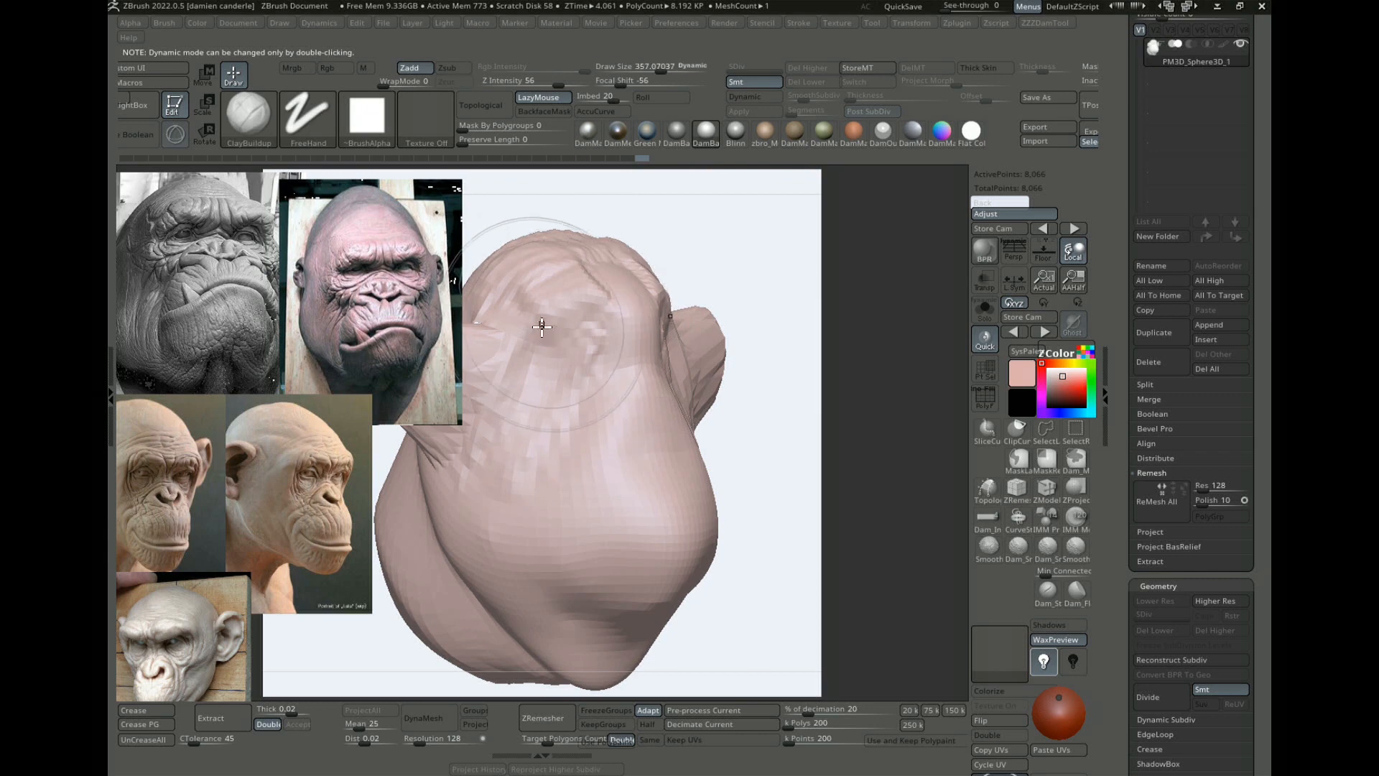
mouse_move(541, 324)
left_mouse_down()
mouse_move(523, 390)
mouse_move(563, 429)
left_mouse_up()
Step: Inspect the head's wireframe, decline Dynamic Subdiv, and remesh the head with DynaMesh at resolution 40
mouse_move(761, 363)
left_mouse_down()
mouse_move(850, 355)
mouse_move(804, 321)
left_mouse_up()
key("shift+f")
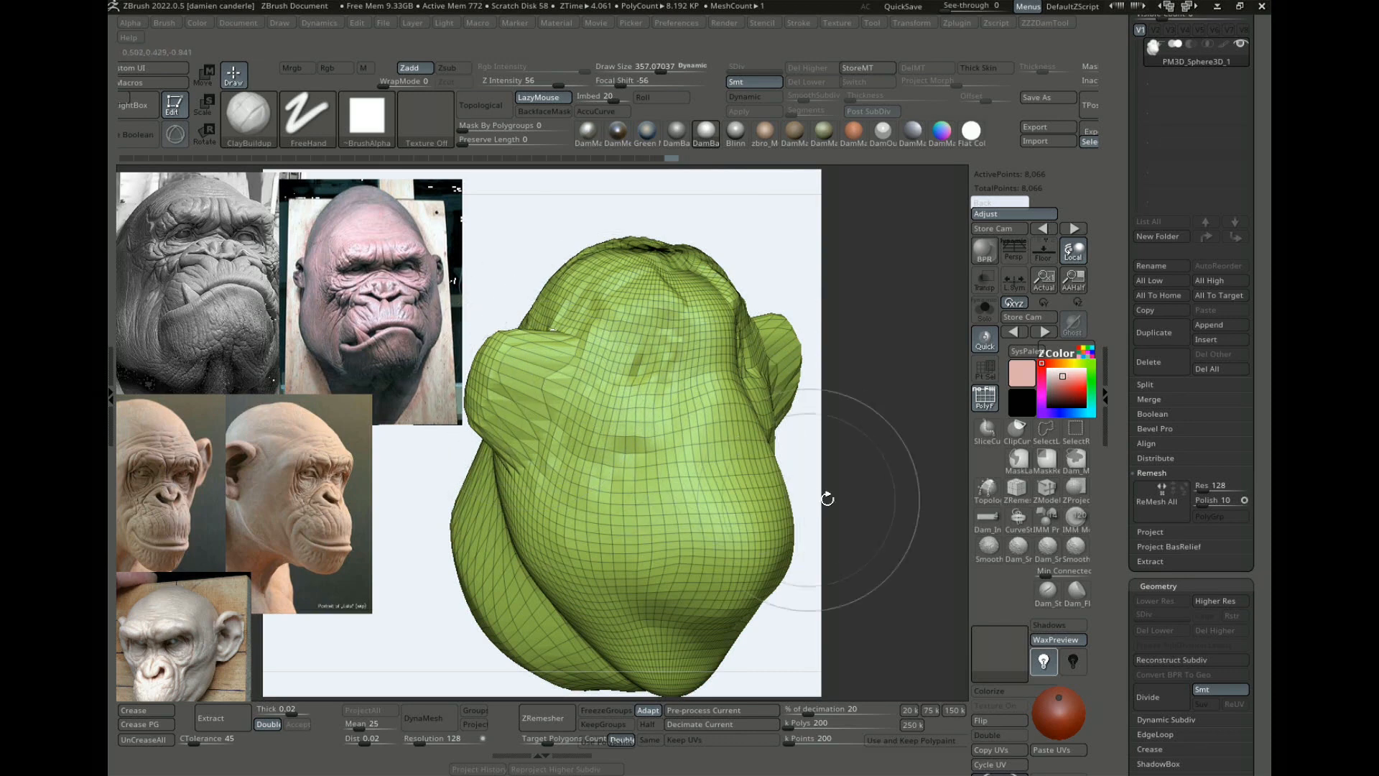
left_click_drag(826, 492, 836, 478)
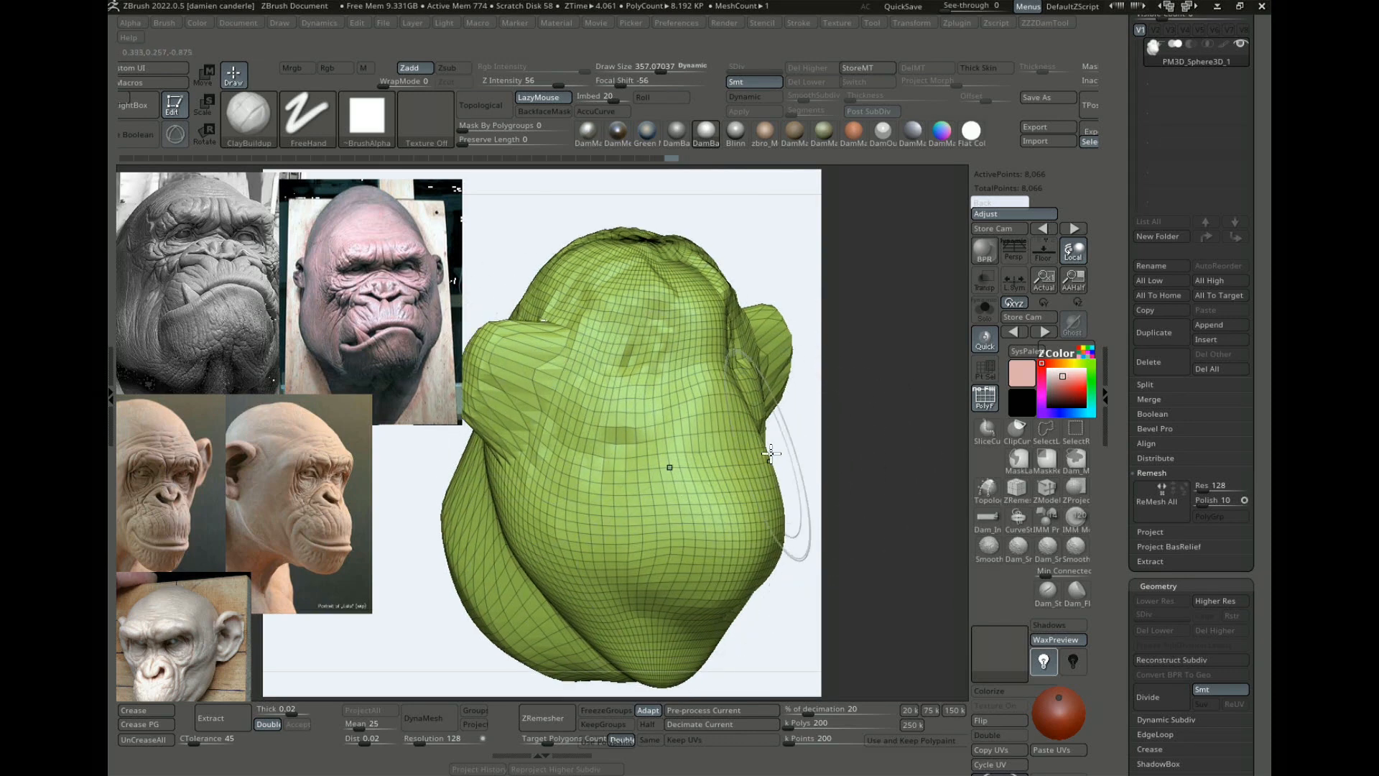
key("d")
left_click(651, 262)
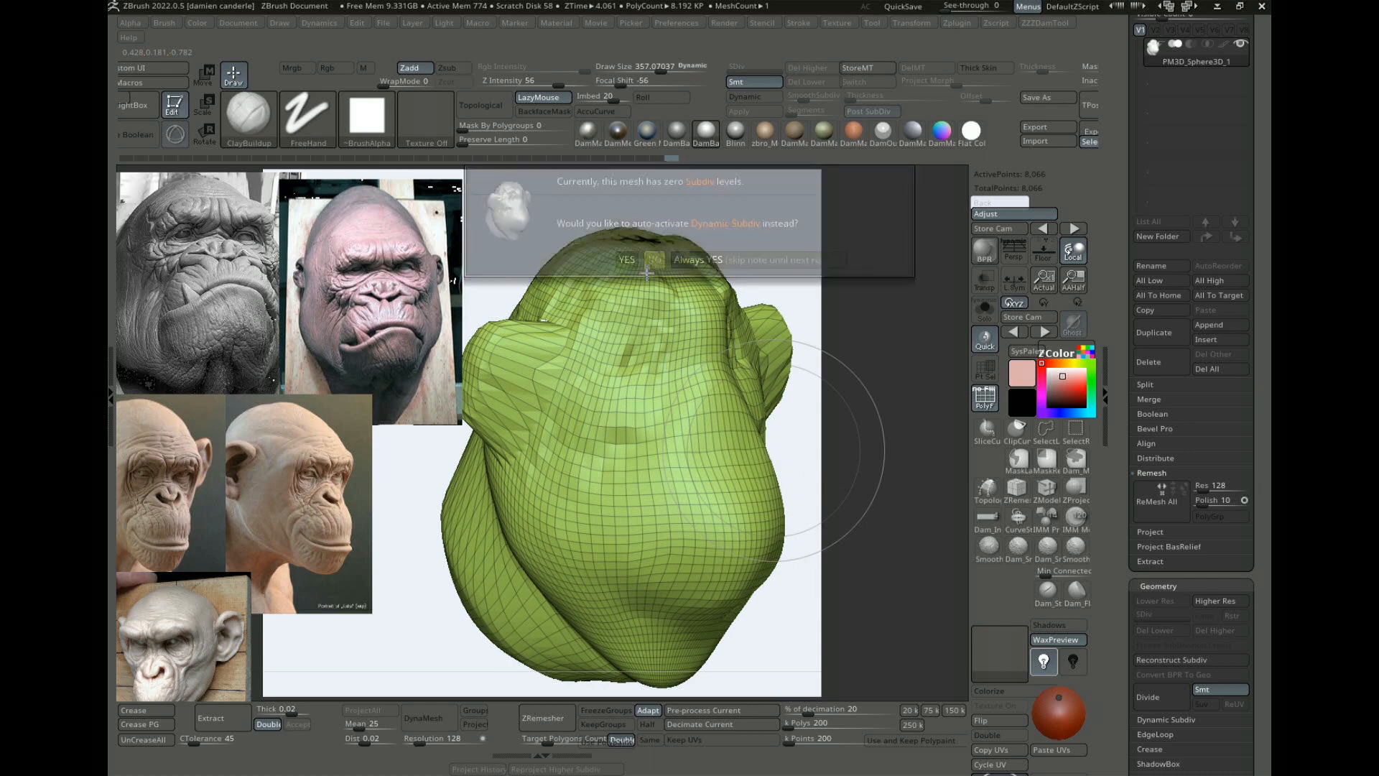
left_click(424, 724)
key("ctrl+z")
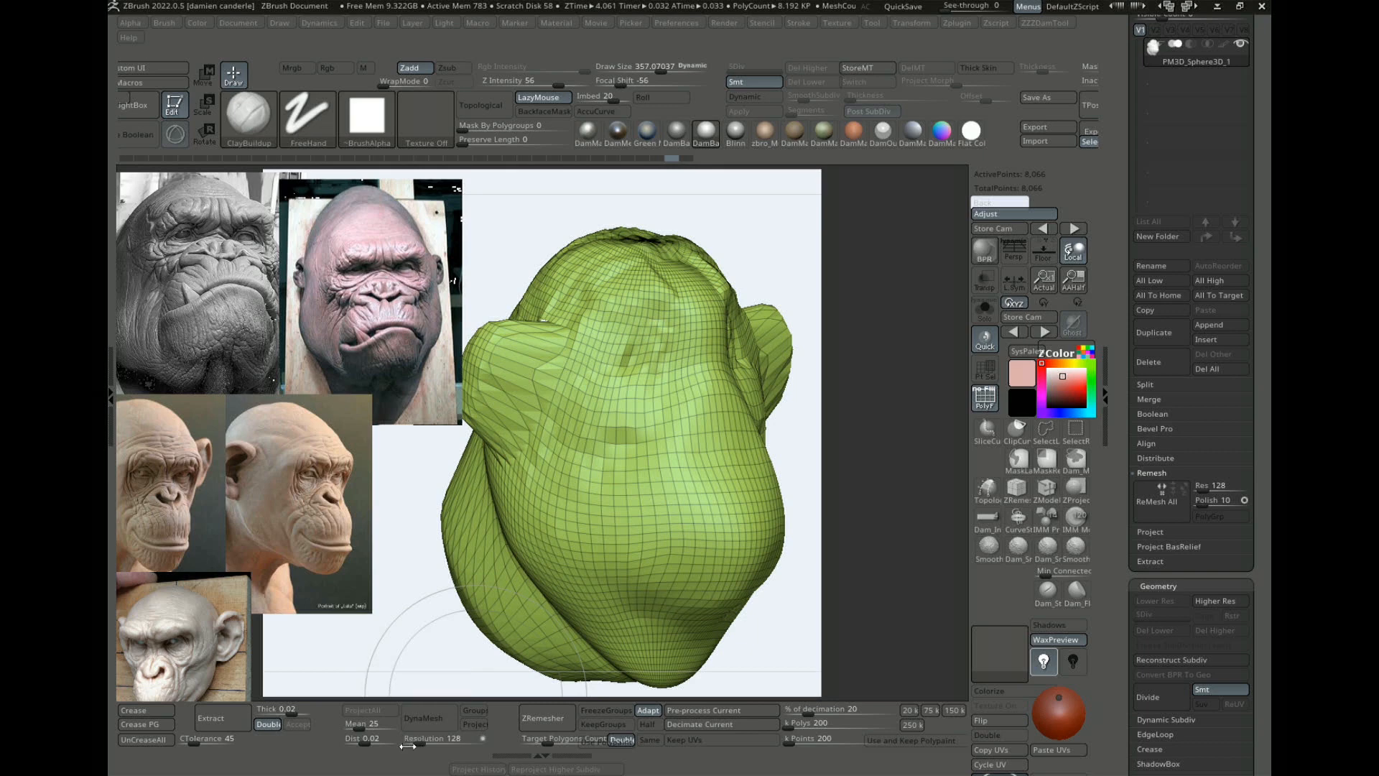
left_click(435, 717)
mouse_move(841, 440)
left_mouse_down()
mouse_move(822, 416)
mouse_move(847, 414)
left_mouse_up()
key("shift+f")
Step: Build up the brows, eye sockets, cheeks and muzzle with ClayBuildup at a draw size of about 258
key("s")
mouse_move(601, 338)
left_mouse_down()
mouse_move(587, 340)
mouse_move(600, 388)
left_mouse_up()
left_click_drag(750, 304, 740, 278)
mouse_move(601, 329)
left_mouse_down()
mouse_move(660, 305)
mouse_move(681, 314)
left_mouse_up()
mouse_move(636, 371)
left_mouse_down()
mouse_move(656, 401)
mouse_move(699, 367)
left_mouse_up()
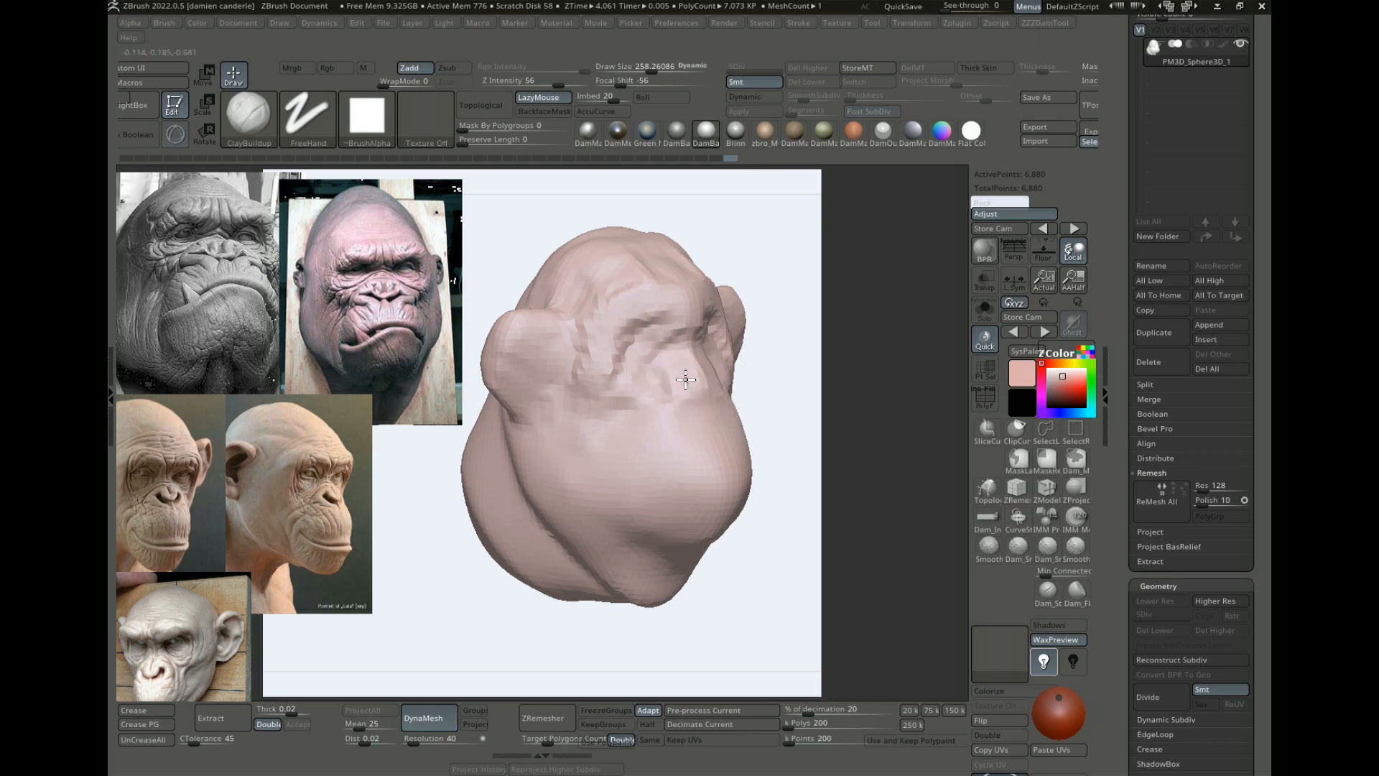
mouse_move(617, 414)
left_mouse_down()
mouse_move(609, 463)
mouse_move(629, 477)
left_mouse_up()
left_click_drag(717, 478, 706, 507)
mouse_move(863, 468)
left_mouse_down()
mouse_move(800, 477)
mouse_move(836, 528)
mouse_move(862, 470)
left_mouse_up()
Step: Enlarge ClayBuildup to a draw size of about 357 and add clay strokes along the side of the neck
mouse_move(862, 471)
left_mouse_down()
mouse_move(768, 483)
mouse_move(847, 449)
mouse_move(896, 493)
mouse_move(737, 490)
mouse_move(592, 584)
mouse_move(610, 551)
mouse_move(693, 569)
mouse_move(790, 431)
left_mouse_up()
key("s")
mouse_move(790, 431)
left_mouse_down("alt")
mouse_move(852, 414)
mouse_move(783, 431)
left_mouse_up("alt")
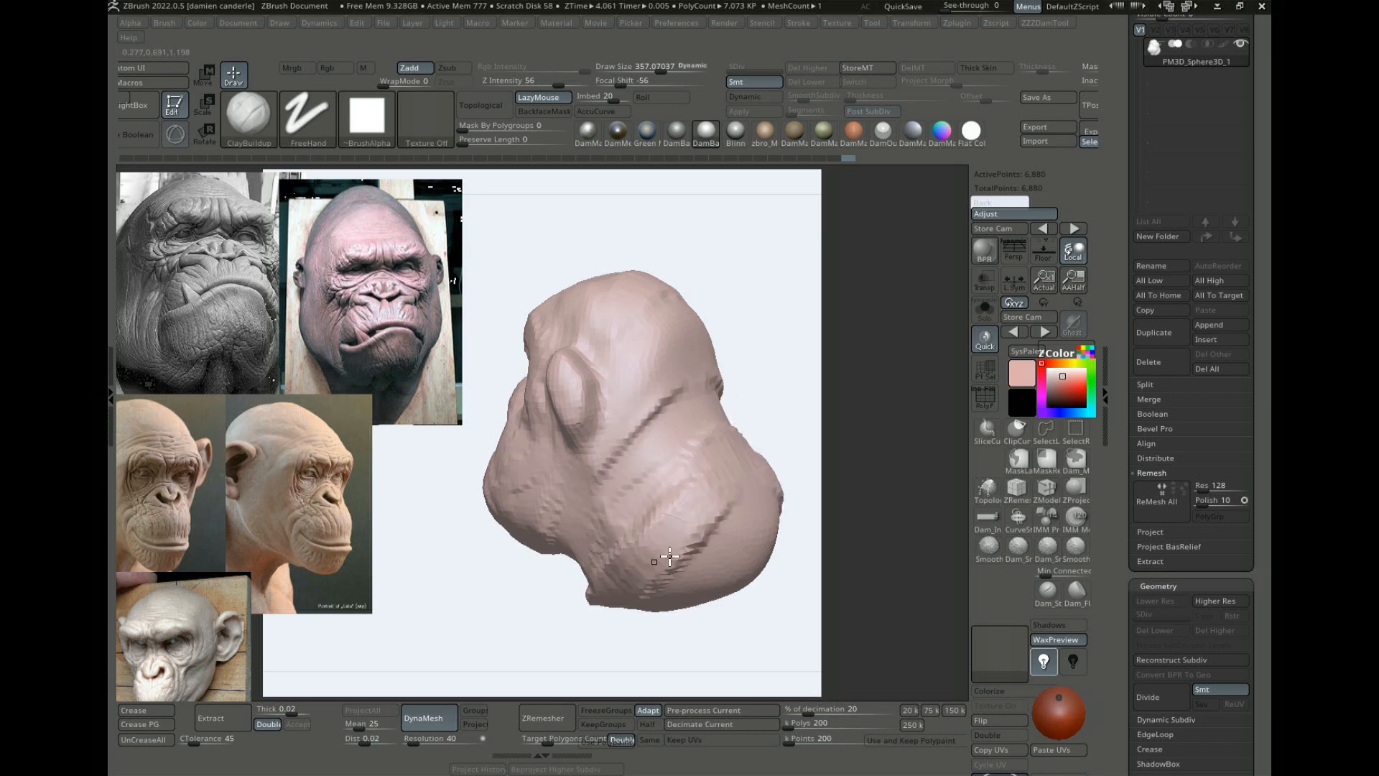
left_click_drag(669, 556, 711, 514)
left_click_drag(754, 391, 787, 370)
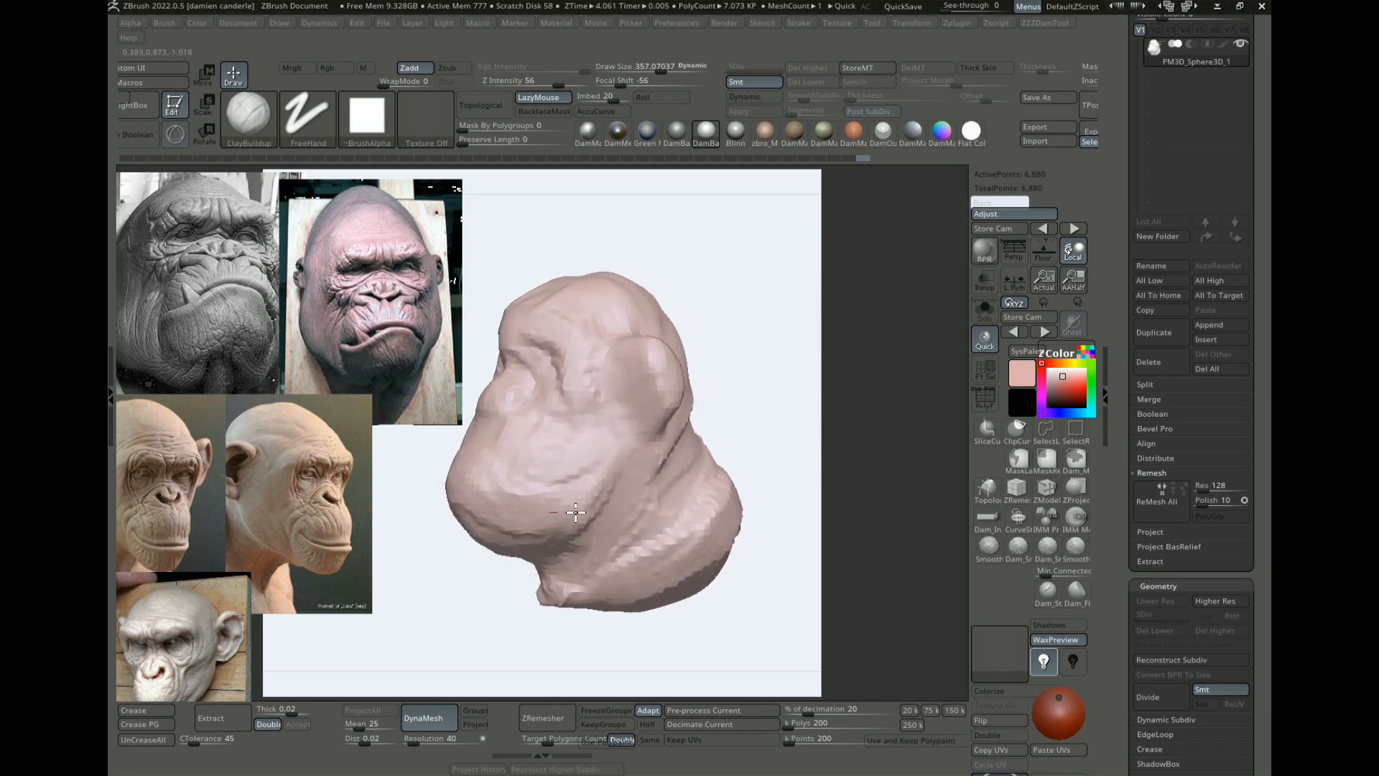
Step: Subdivide the head to SDiv 2 and shift the canvas away from the reference images
key("ctrl+d")
left_click_drag(794, 419, 597, 394)
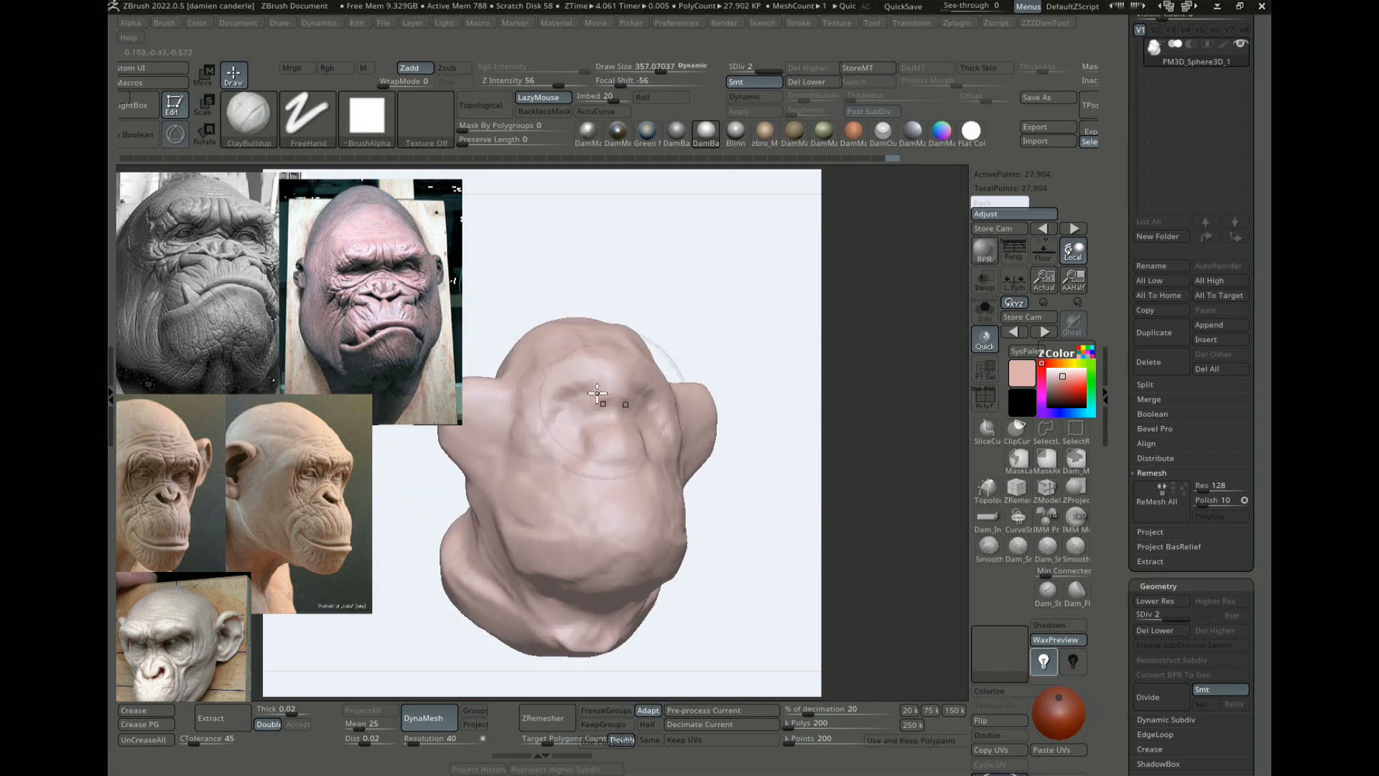
key("space")
left_click_drag(682, 525, 833, 524)
left_click_drag(896, 292, 896, 372, "alt")
left_click_drag(872, 528, 887, 498, "alt")
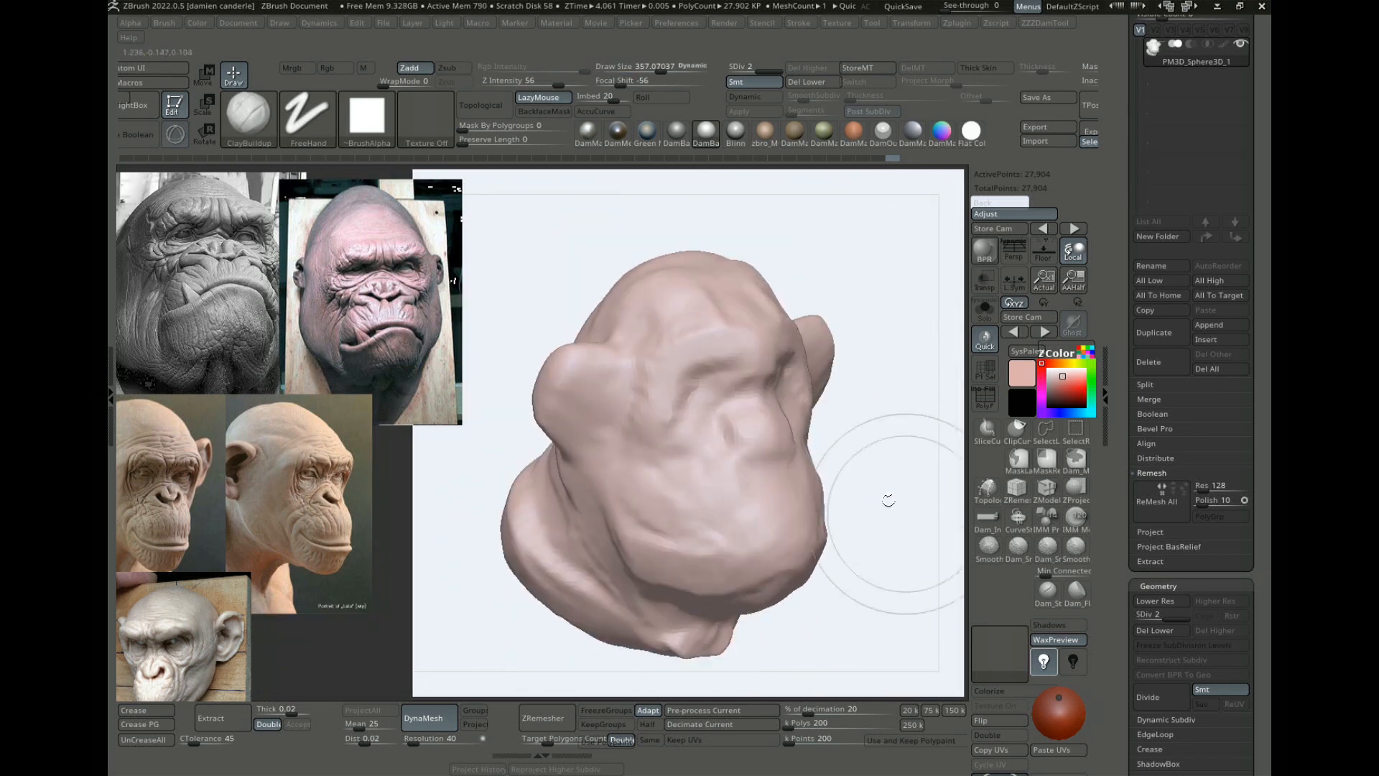
Step: Build up the nose and cheek with ClayBuildup at a draw size of about 274
left_click_drag(874, 392, 783, 368, "alt")
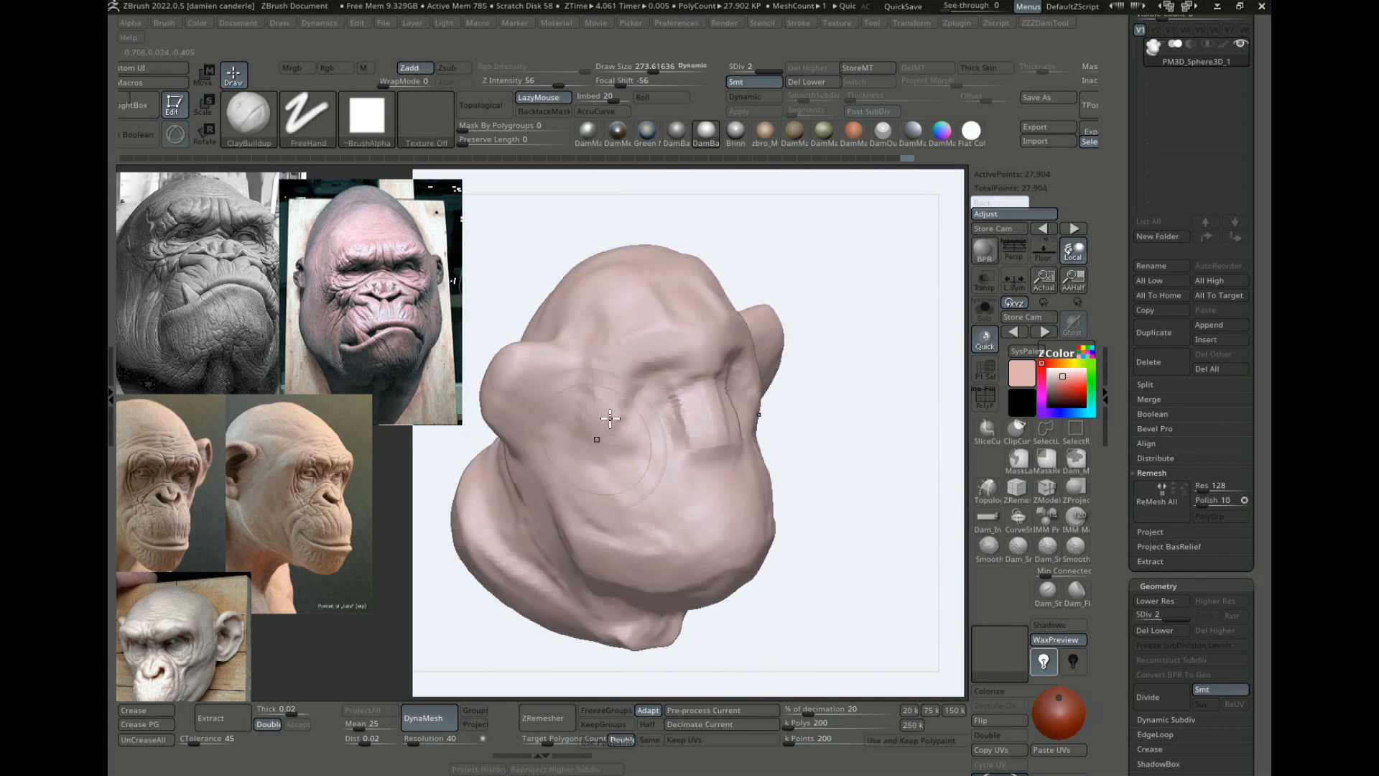
left_click_drag(591, 451, 633, 451)
mouse_move(832, 431)
left_mouse_down()
mouse_move(871, 381)
mouse_move(862, 458)
left_mouse_up()
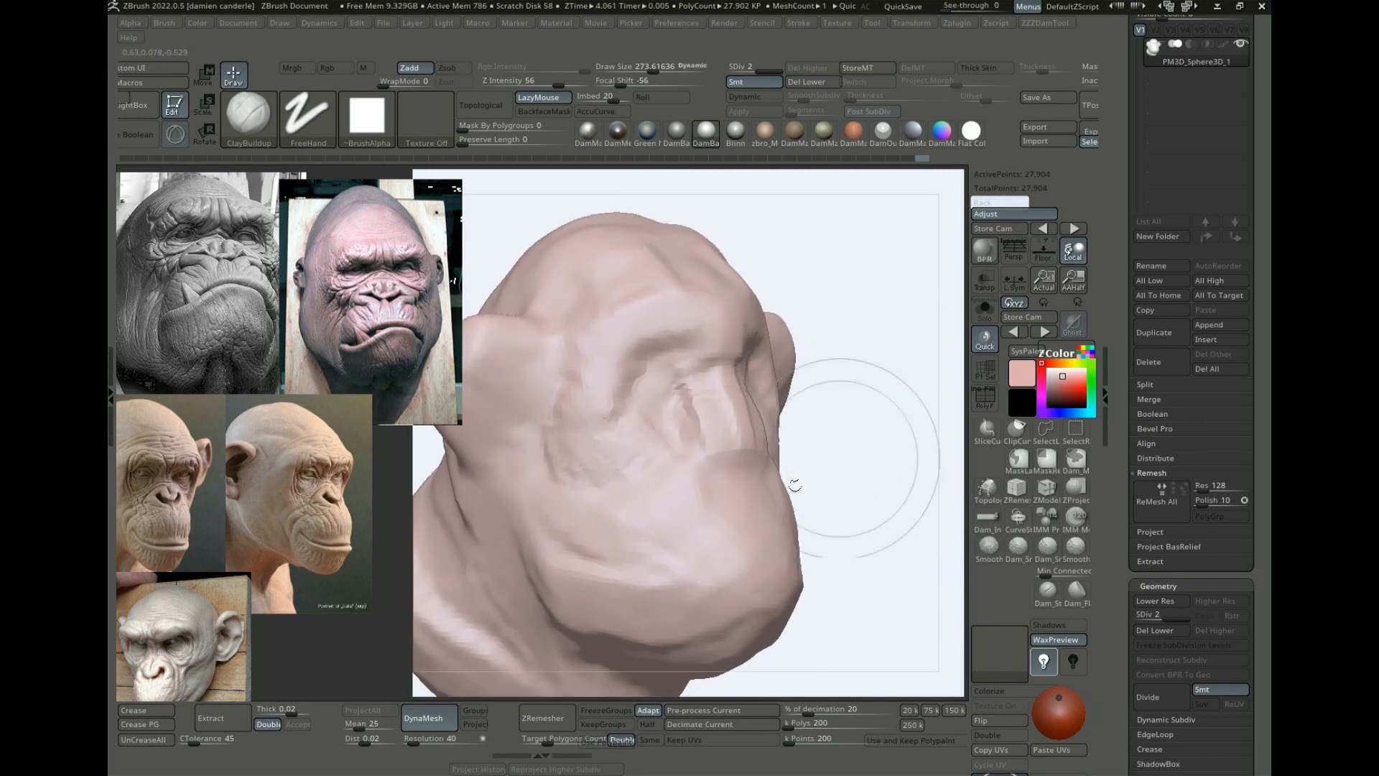
mouse_move(618, 529)
left_mouse_down()
mouse_move(647, 492)
mouse_move(701, 526)
left_mouse_up()
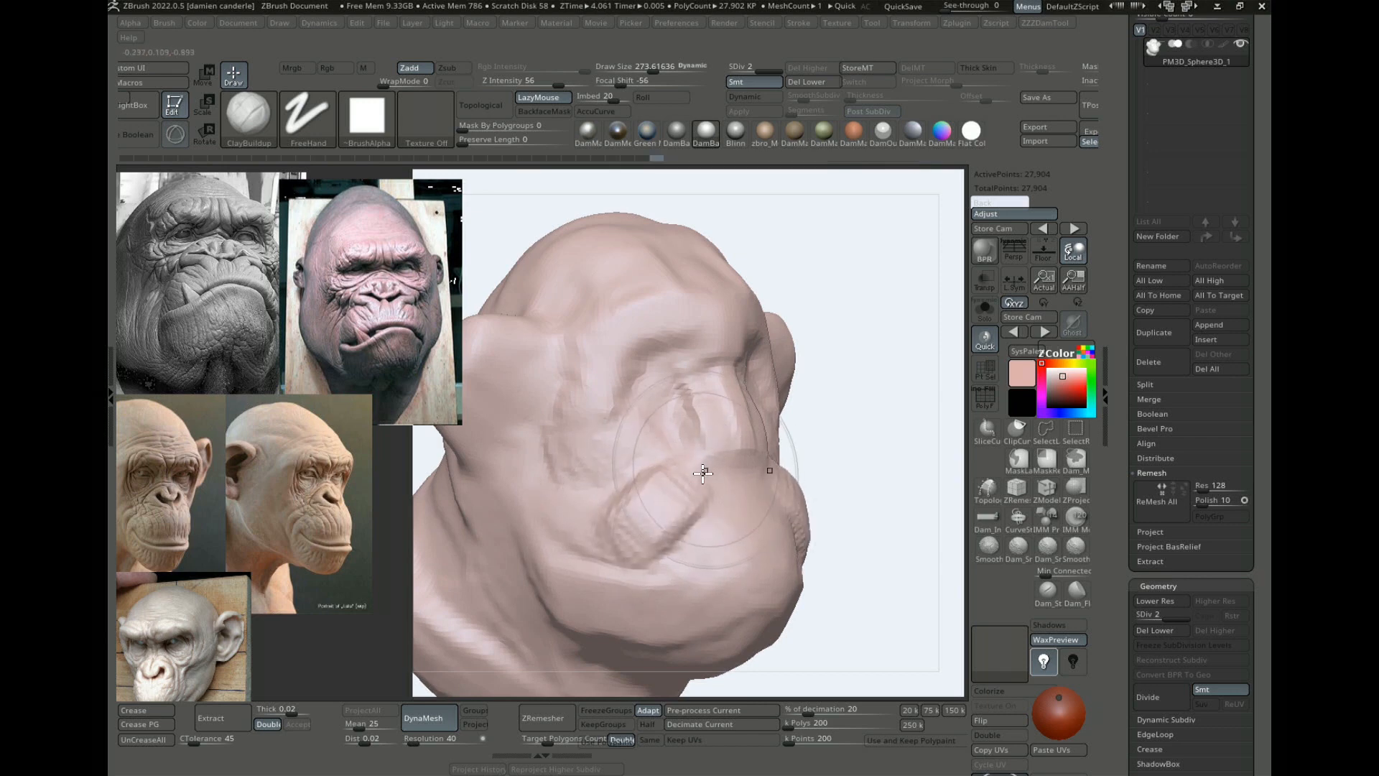
Step: Smooth the nose, cheeks and muzzle, using the Dam_FlattenRake brush for smoothing
mouse_move(702, 472)
left_mouse_down("shift")
mouse_move(668, 520)
mouse_move(687, 521)
left_mouse_up("shift")
left_click_drag(662, 424, 632, 323, "shift")
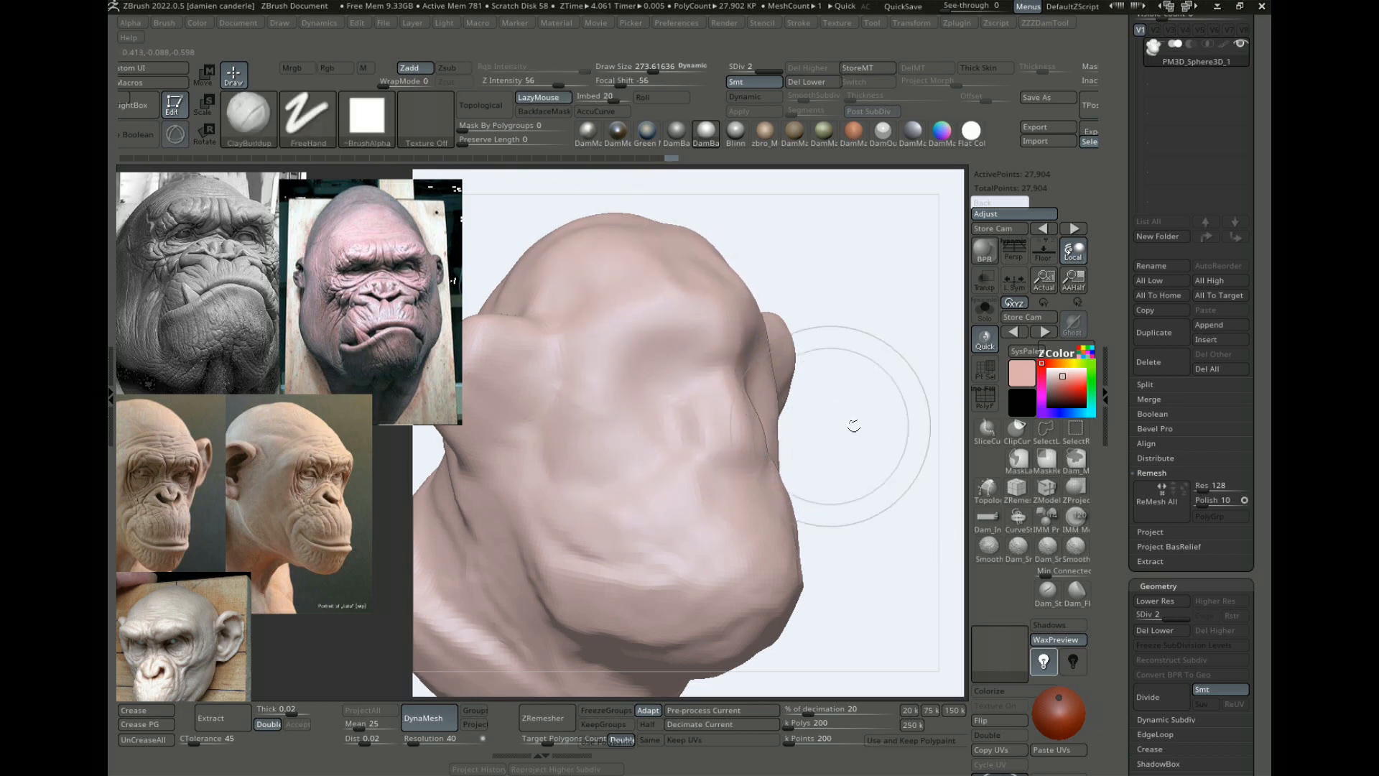
left_click_drag(853, 422, 871, 399)
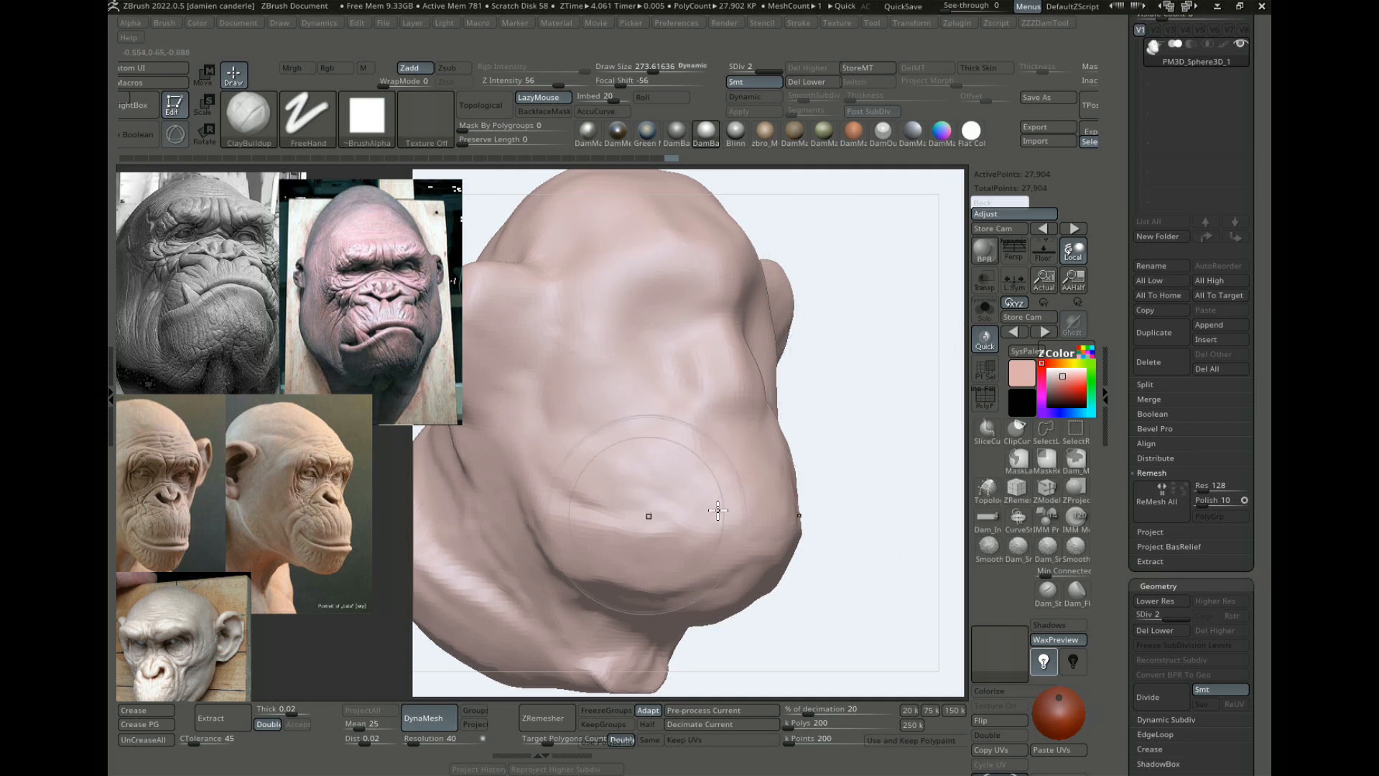
mouse_move(580, 447)
left_mouse_down("shift")
mouse_move(555, 484)
mouse_move(582, 467)
left_mouse_up("shift")
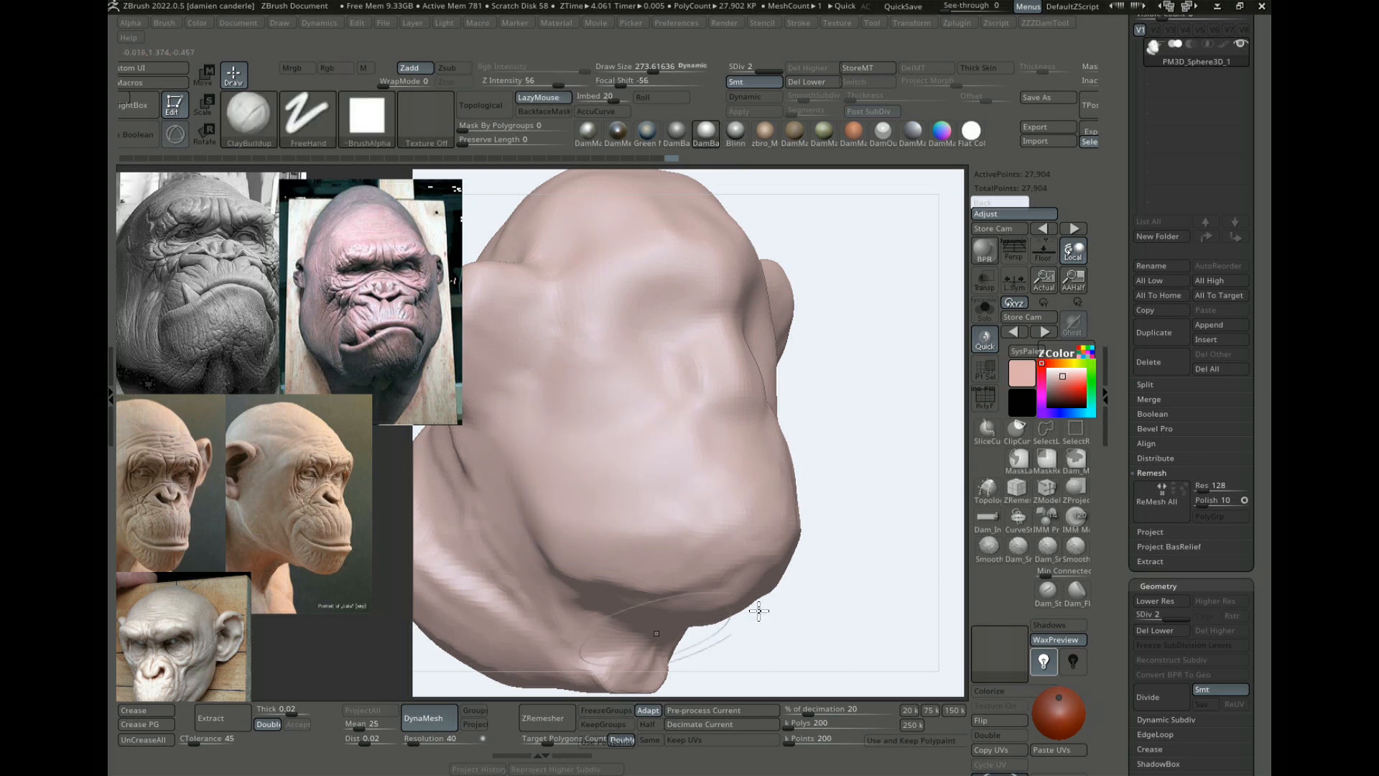
left_click_drag(893, 616, 683, 548, "shift")
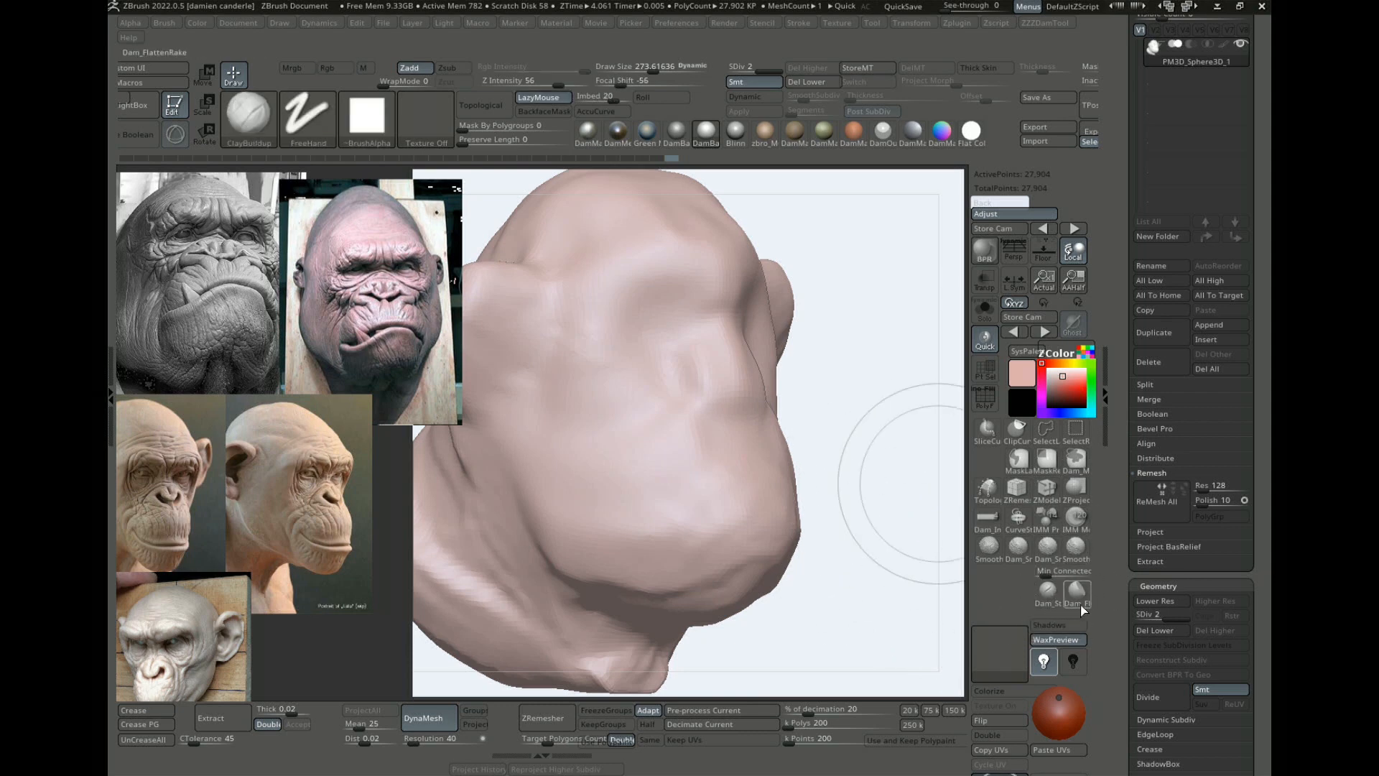
left_click(1073, 590)
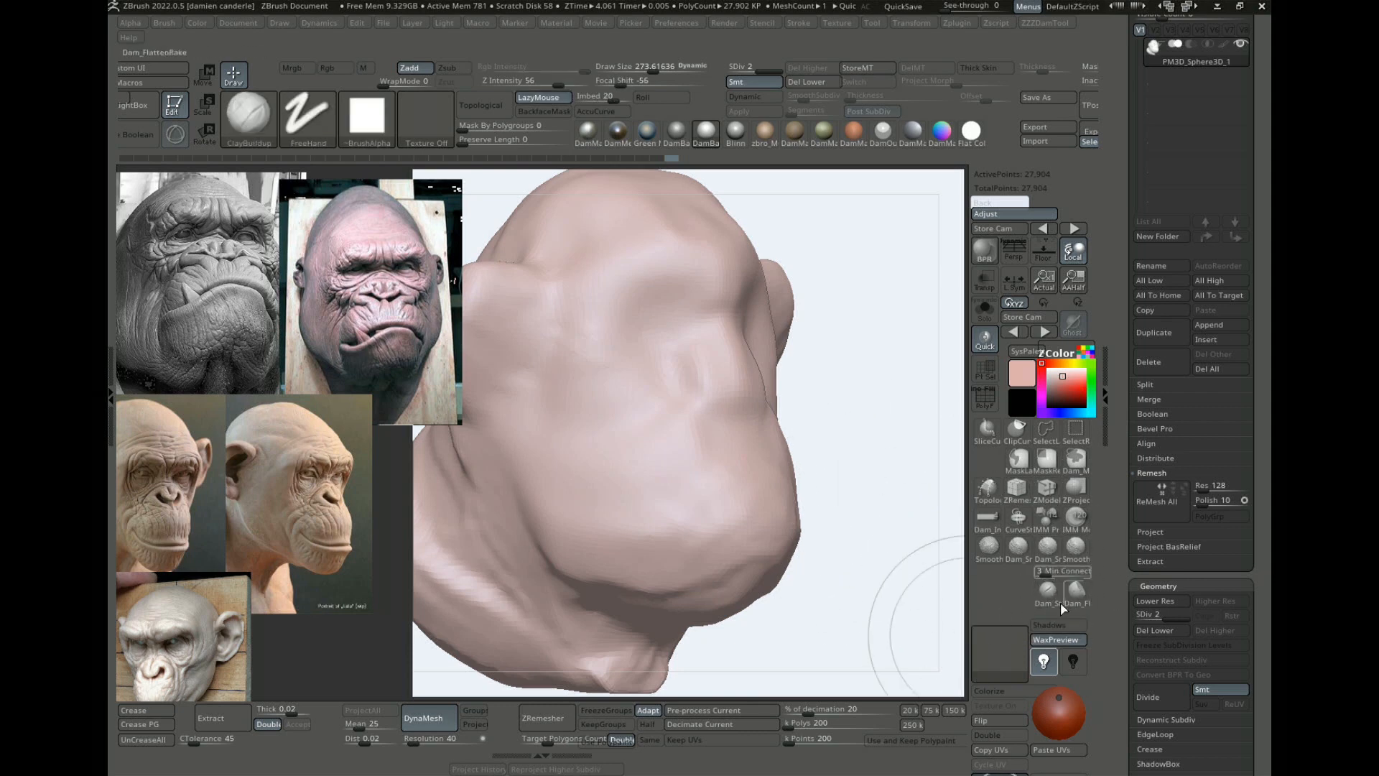
key("shift")
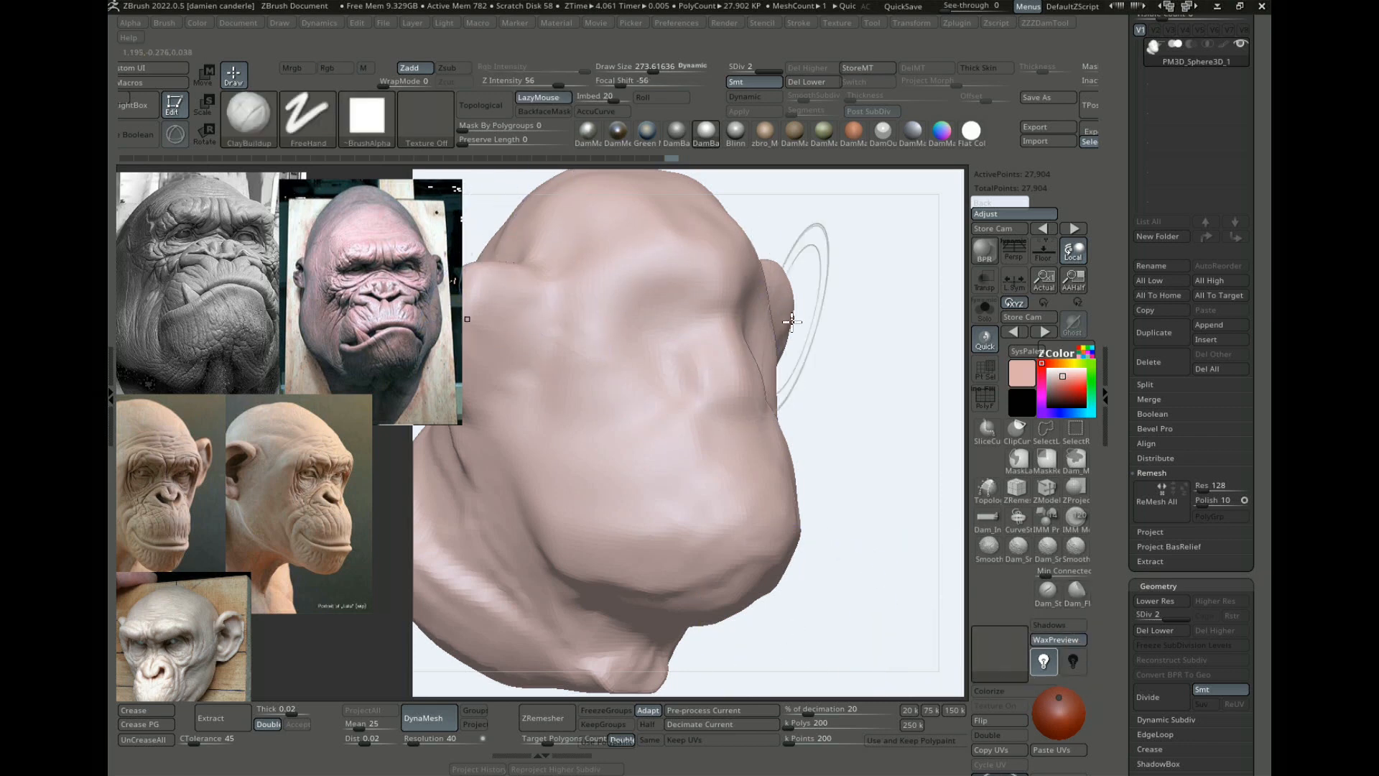
Step: Reduce ClayBuildup to a draw size of about 222 and define the brow ridge, cheekbones and nose
right_click_drag(663, 306, 692, 354, "alt")
key("bracketleft")
key("bracketleft")
mouse_move(658, 324)
left_mouse_down()
mouse_move(616, 420)
mouse_move(680, 315)
mouse_move(683, 284)
mouse_move(718, 279)
mouse_move(620, 334)
mouse_move(625, 446)
mouse_move(616, 419)
mouse_move(631, 432)
left_mouse_up()
mouse_move(718, 422)
left_mouse_down()
mouse_move(750, 410)
mouse_move(753, 440)
left_mouse_up()
mouse_move(747, 439)
left_mouse_down("shift")
mouse_move(727, 435)
mouse_move(740, 409)
left_mouse_up("shift")
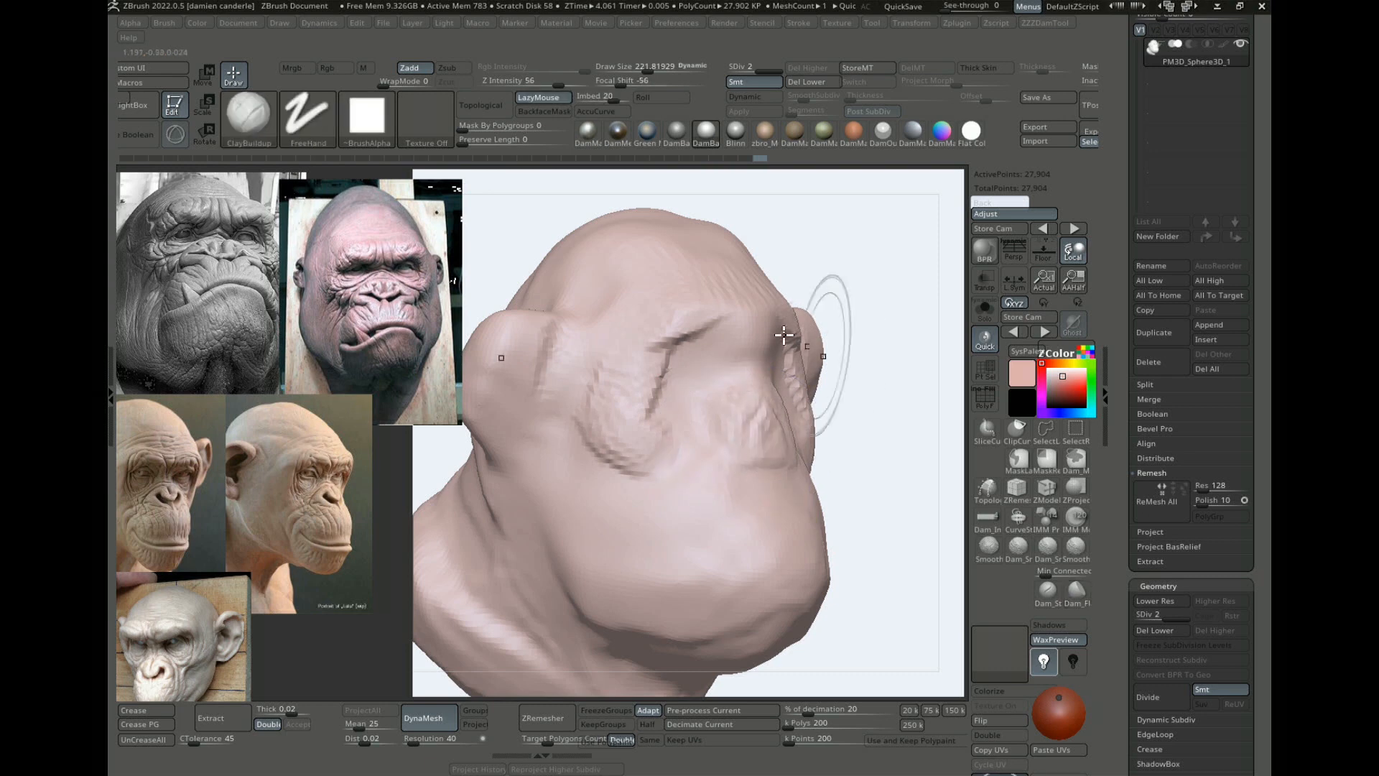
mouse_move(740, 340)
left_mouse_down()
mouse_move(670, 346)
mouse_move(762, 331)
mouse_move(675, 337)
left_mouse_up()
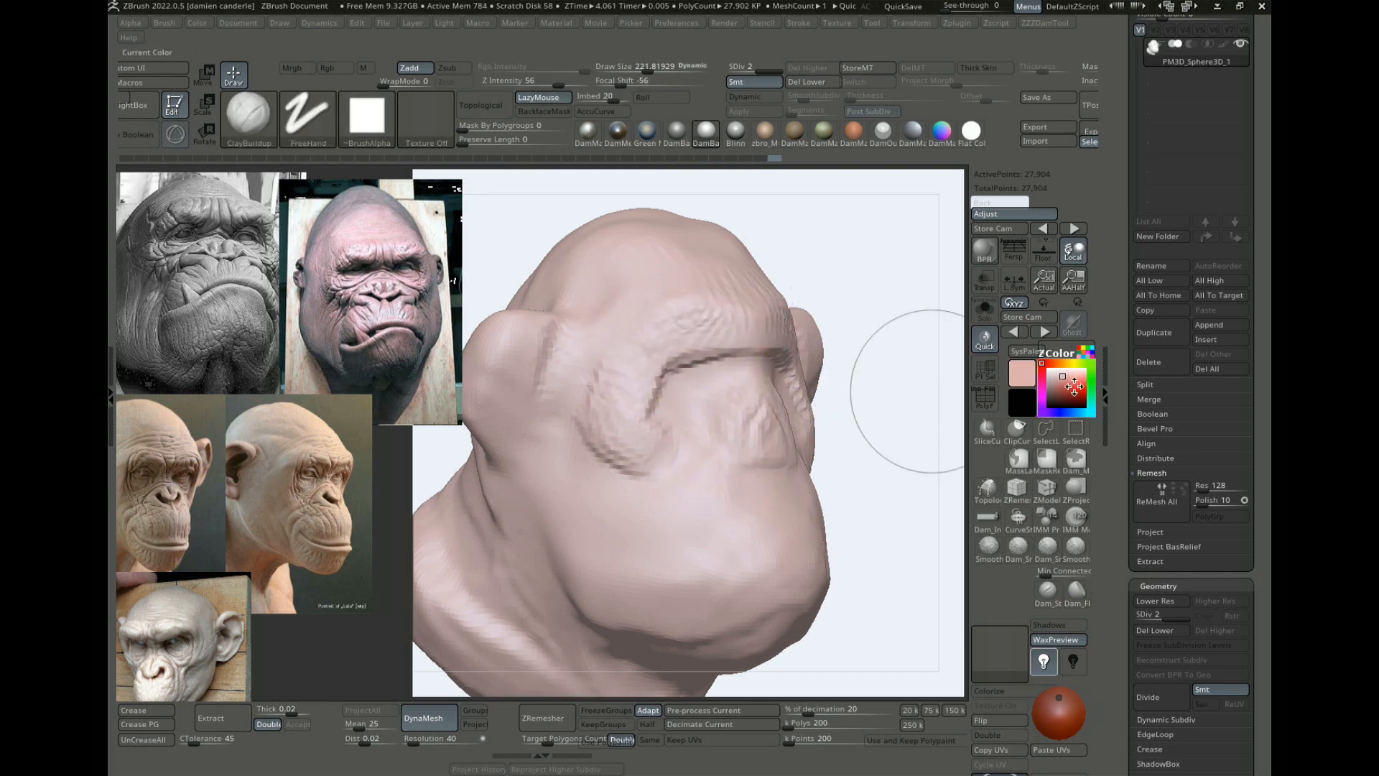
Step: Change the sculpt's color to red and build up the nose sides and the folds beside the muzzle
left_click(1072, 387)
left_click_drag(959, 315, 826, 275, "alt")
left_click_drag(659, 366, 667, 434)
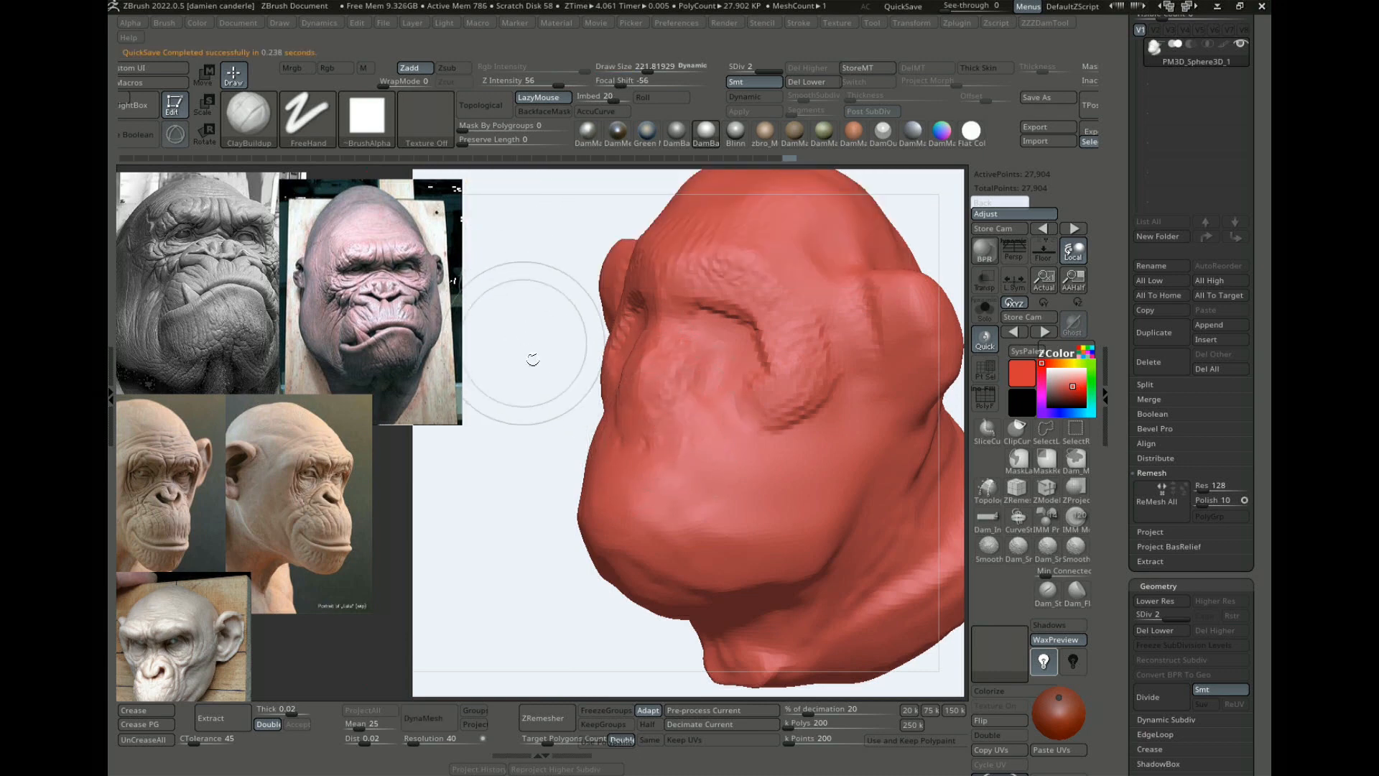
key("s")
mouse_move(644, 468)
left_mouse_down()
mouse_move(732, 431)
mouse_move(707, 499)
left_mouse_up()
mouse_move(528, 562)
right_mouse_down("alt")
mouse_move(520, 572)
mouse_move(844, 408)
mouse_move(859, 474)
mouse_move(870, 462)
right_mouse_up("alt")
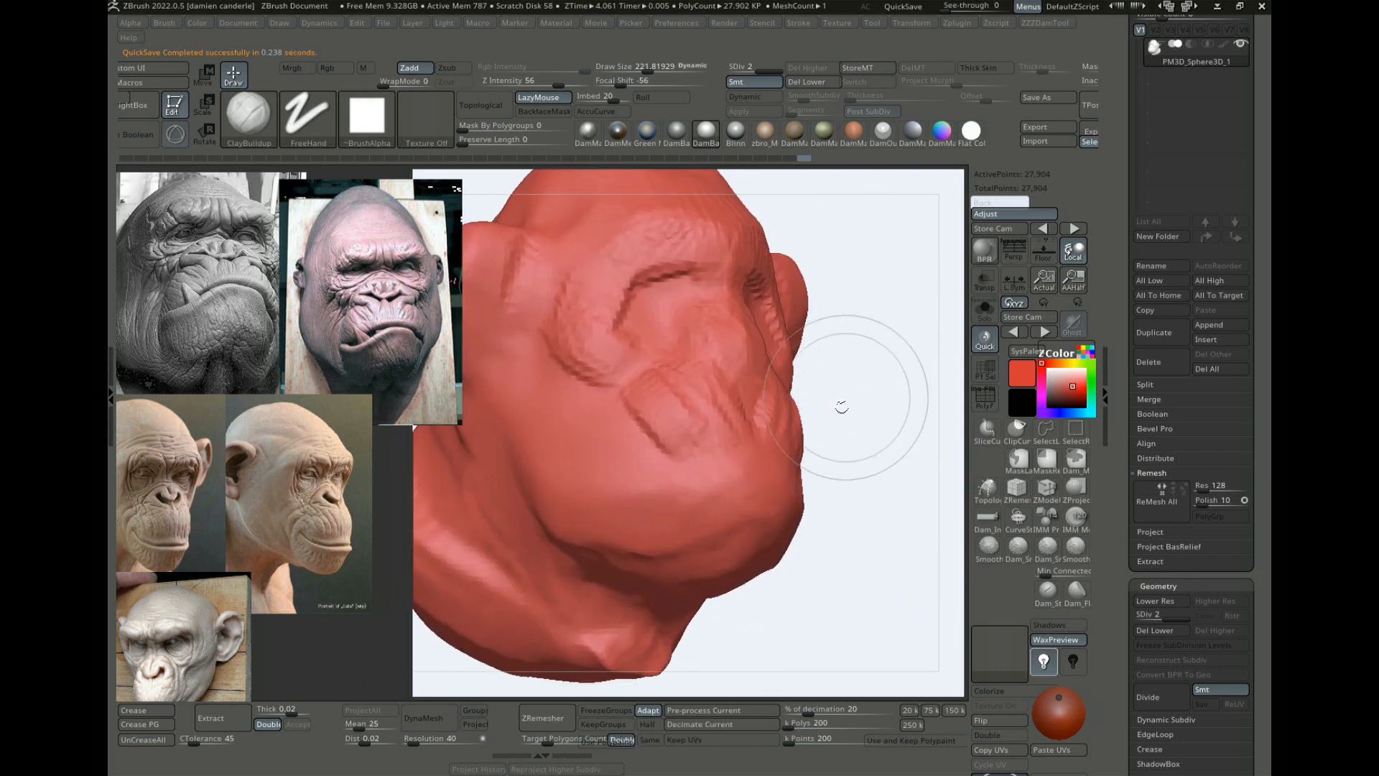
key("shift")
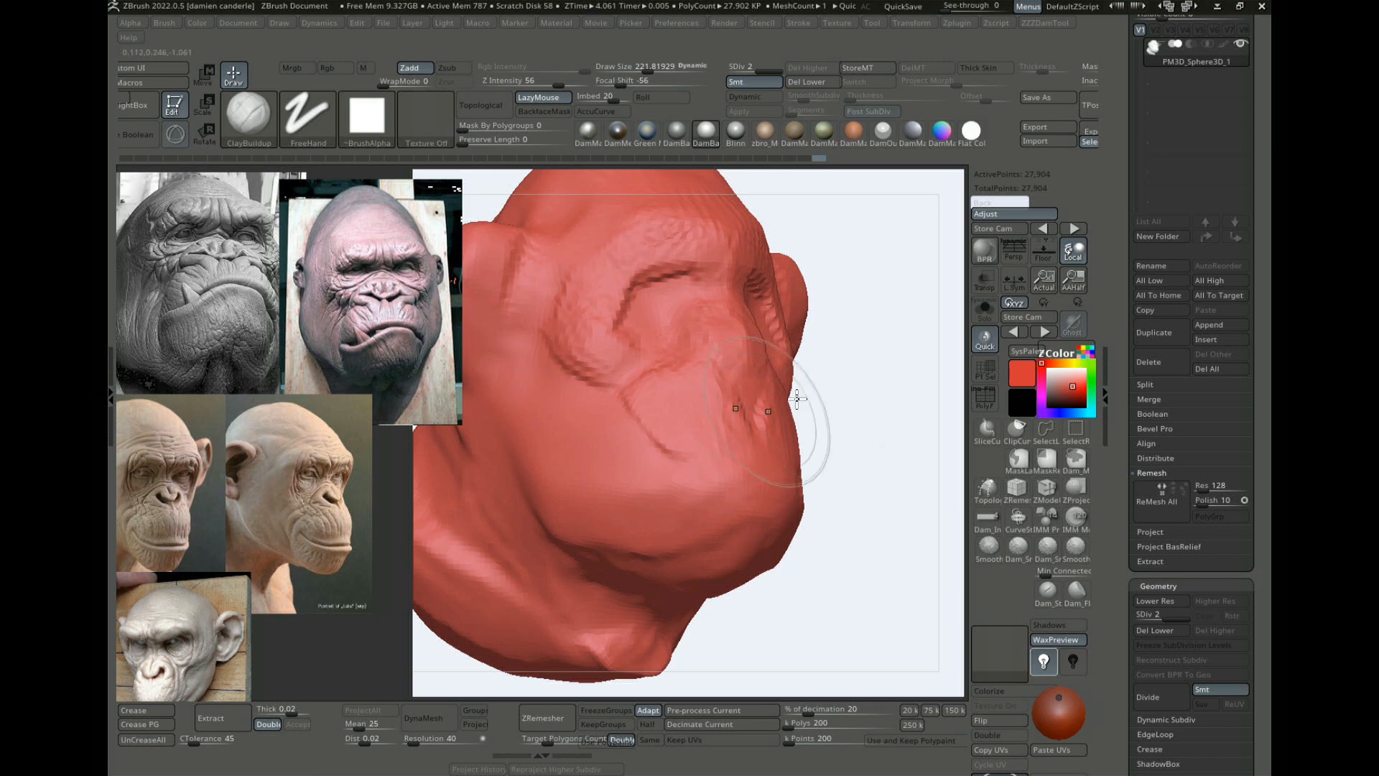
Step: Sculpt the upper lip and mouth area with ClayBuildup at draw sizes of about 188 and 258
mouse_move(852, 440)
left_mouse_down("alt")
mouse_move(847, 372)
mouse_move(856, 385)
mouse_move(823, 423)
mouse_move(846, 424)
mouse_move(849, 449)
left_mouse_up("alt")
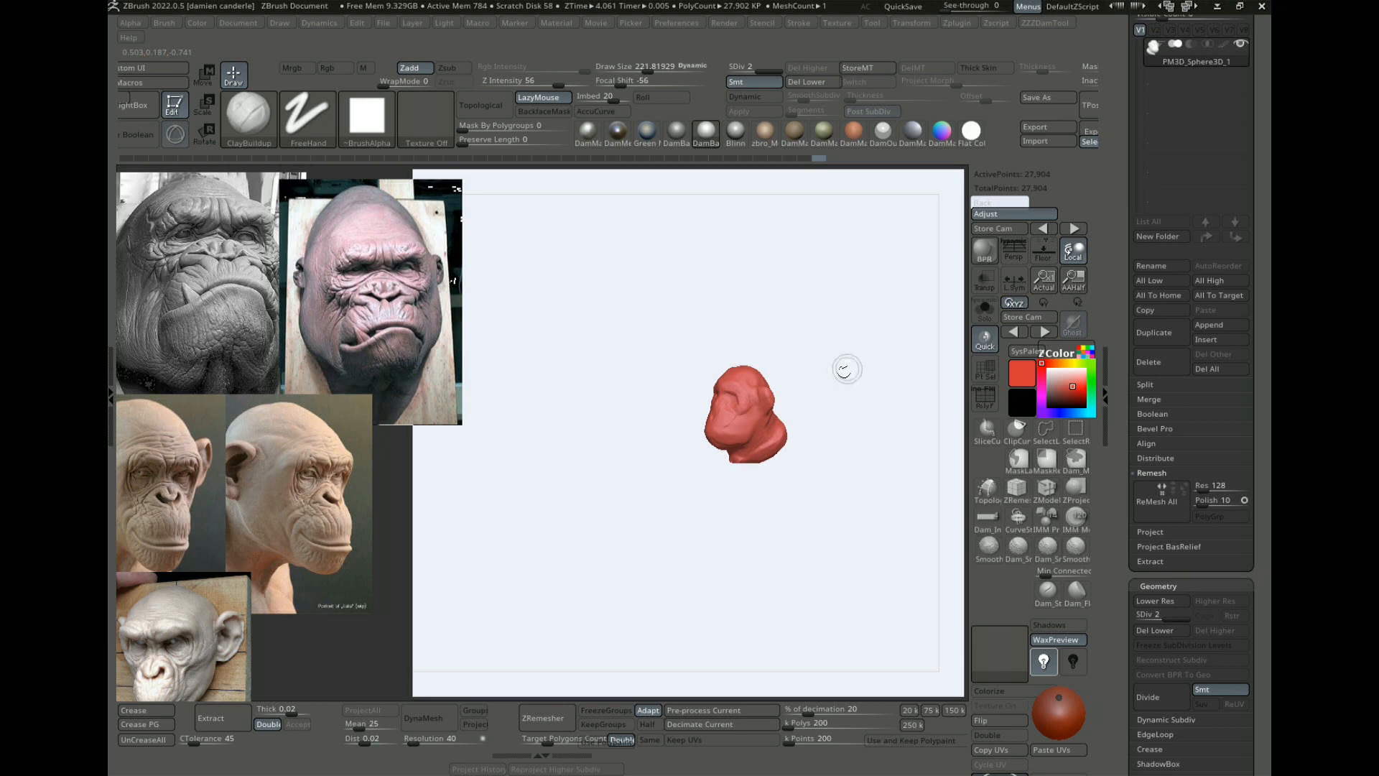
left_click_drag(875, 452, 530, 532, "alt")
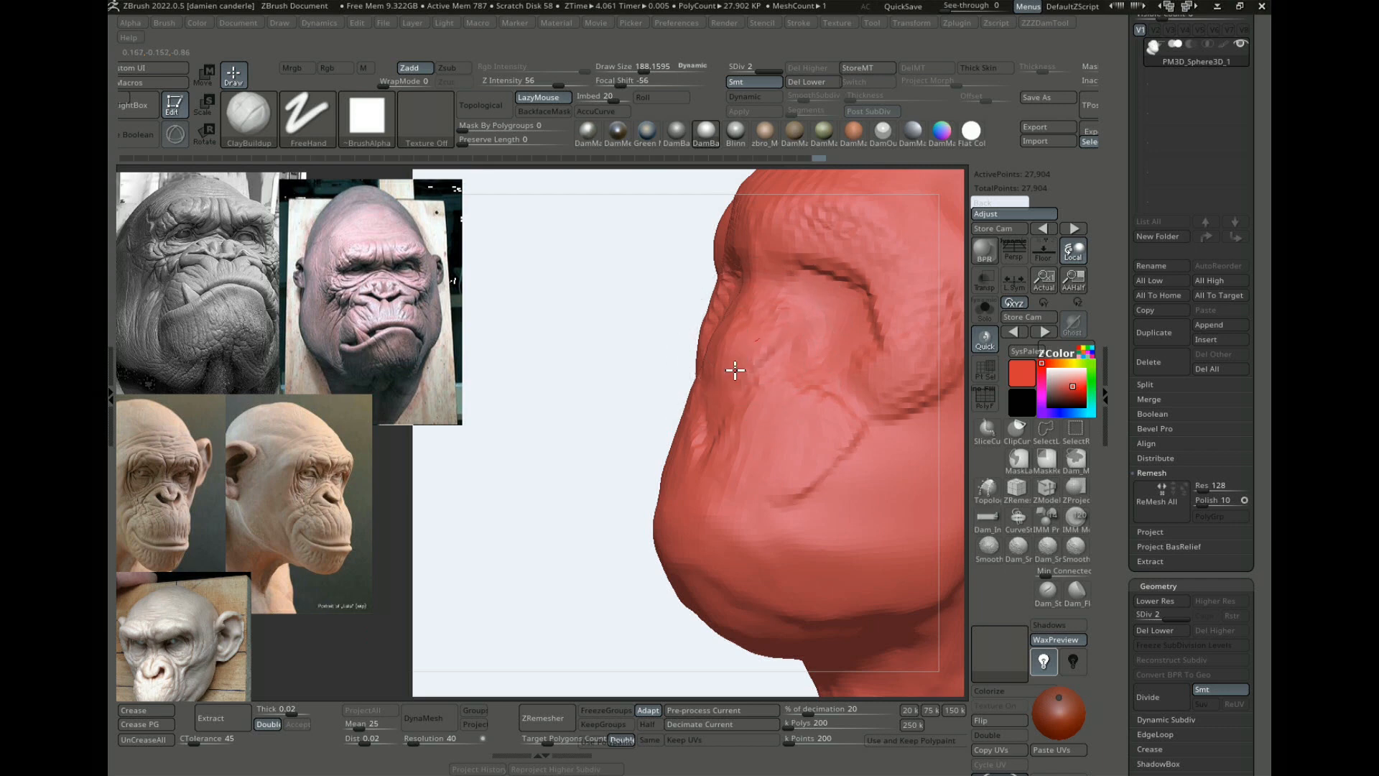
mouse_move(725, 419)
left_mouse_down()
mouse_move(686, 486)
mouse_move(733, 550)
left_mouse_up()
mouse_move(593, 553)
left_mouse_down()
mouse_move(585, 574)
mouse_move(681, 539)
mouse_move(661, 569)
left_mouse_up()
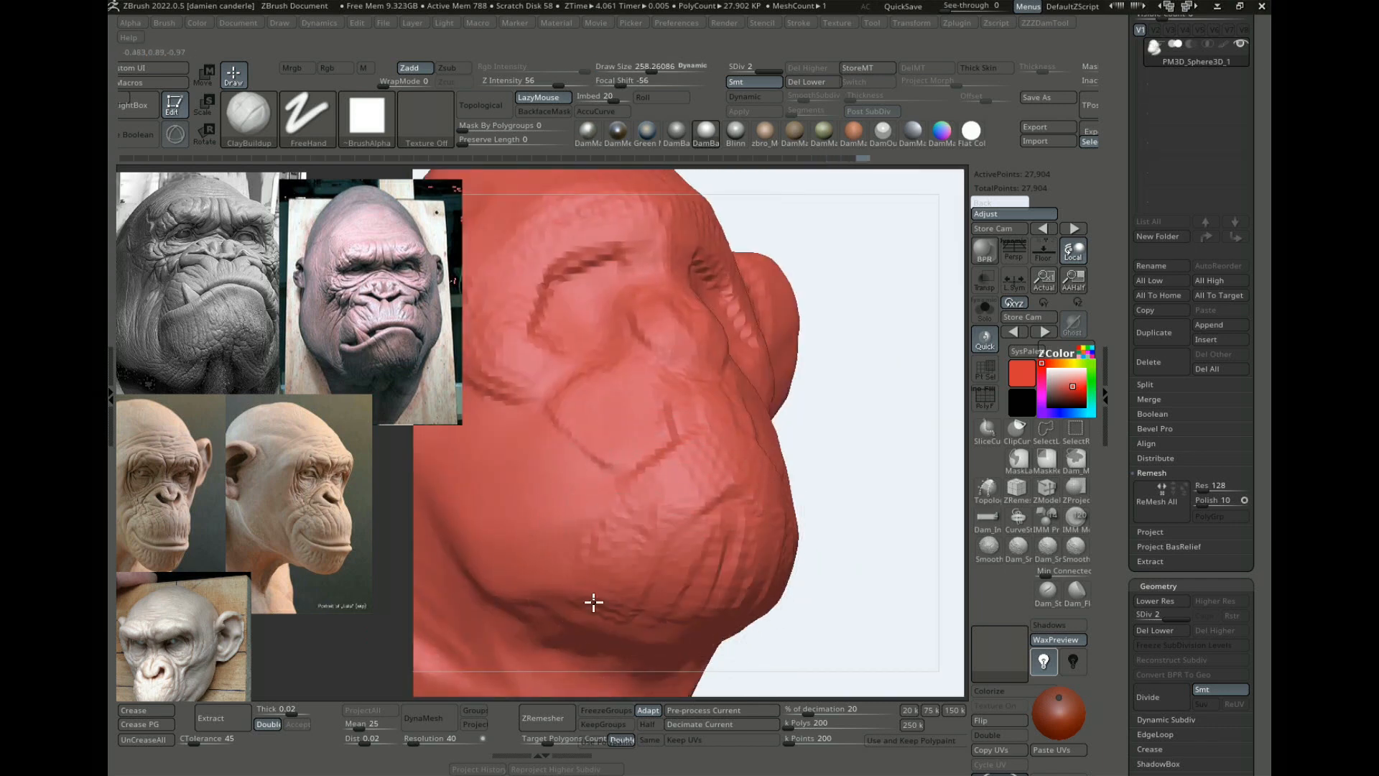
left_click_drag(593, 602, 683, 570)
Step: Build up the cheek and jaw side with ClayBuildup and flatten them with Dam_FlattenRake
left_click_drag(854, 528, 890, 399)
key("f")
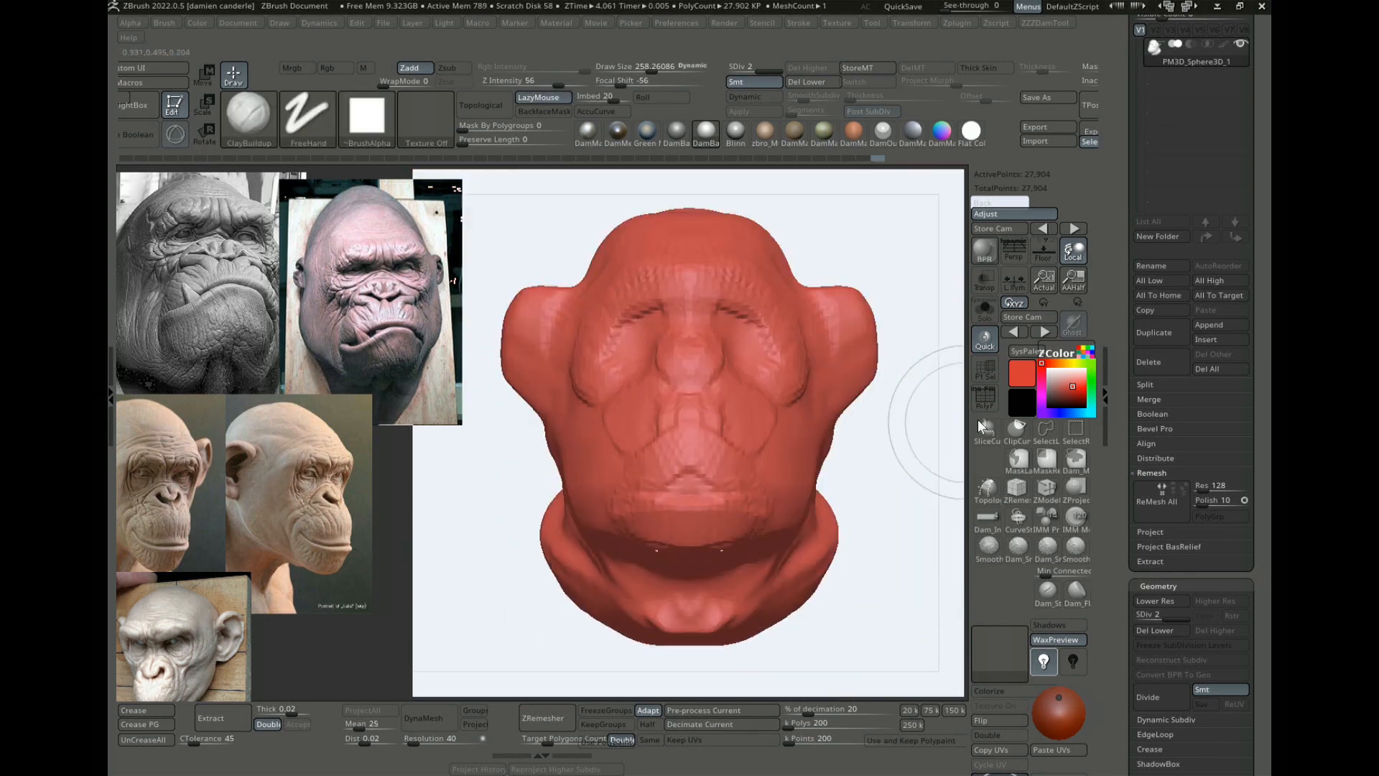
mouse_move(947, 440)
left_mouse_down()
mouse_move(894, 461)
mouse_move(805, 442)
mouse_move(779, 515)
left_mouse_up()
left_click_drag(483, 600, 632, 584, "alt")
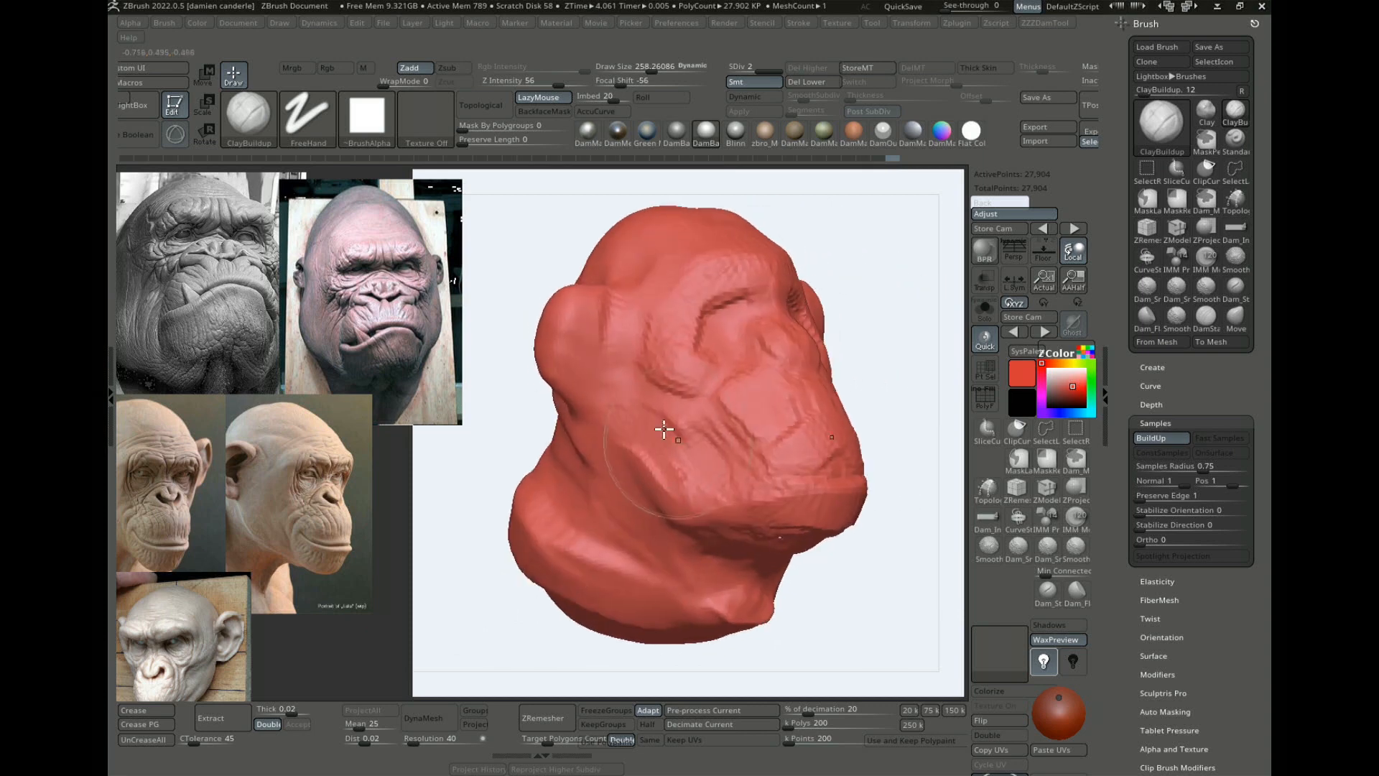
key("shift")
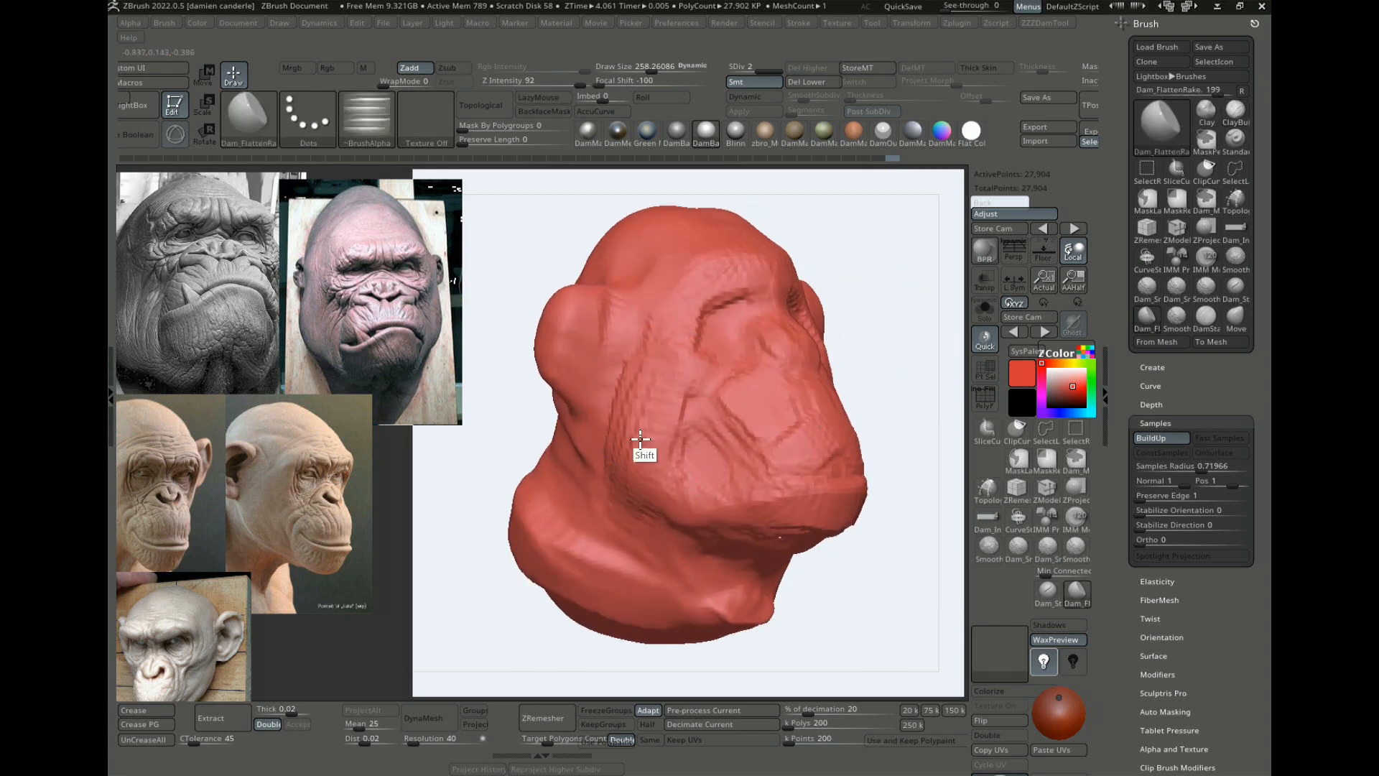
Step: Flatten and build up the temple and the side of the skull with Dam_FlattenRake and ClayBuildup at draw size about 258
left_click_drag(865, 238, 798, 352, "alt")
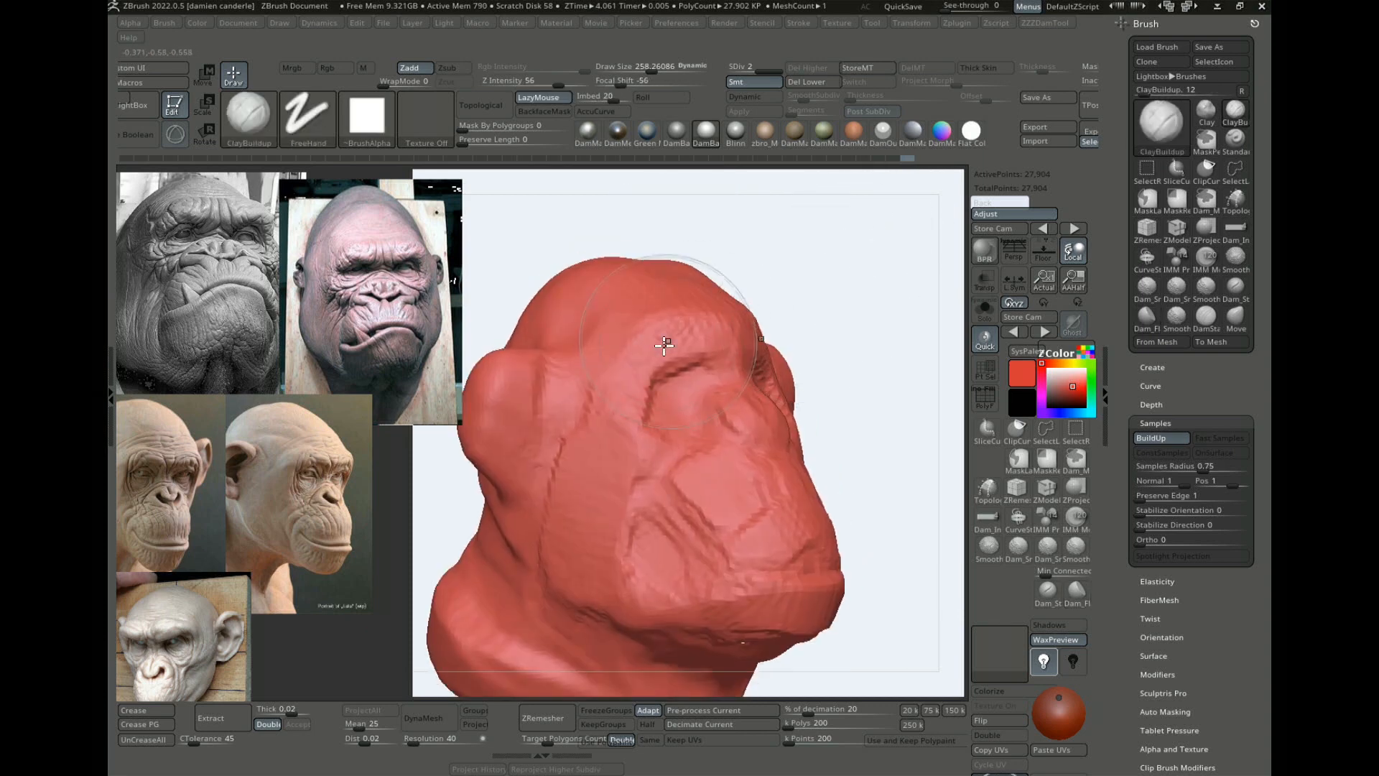
key("shift")
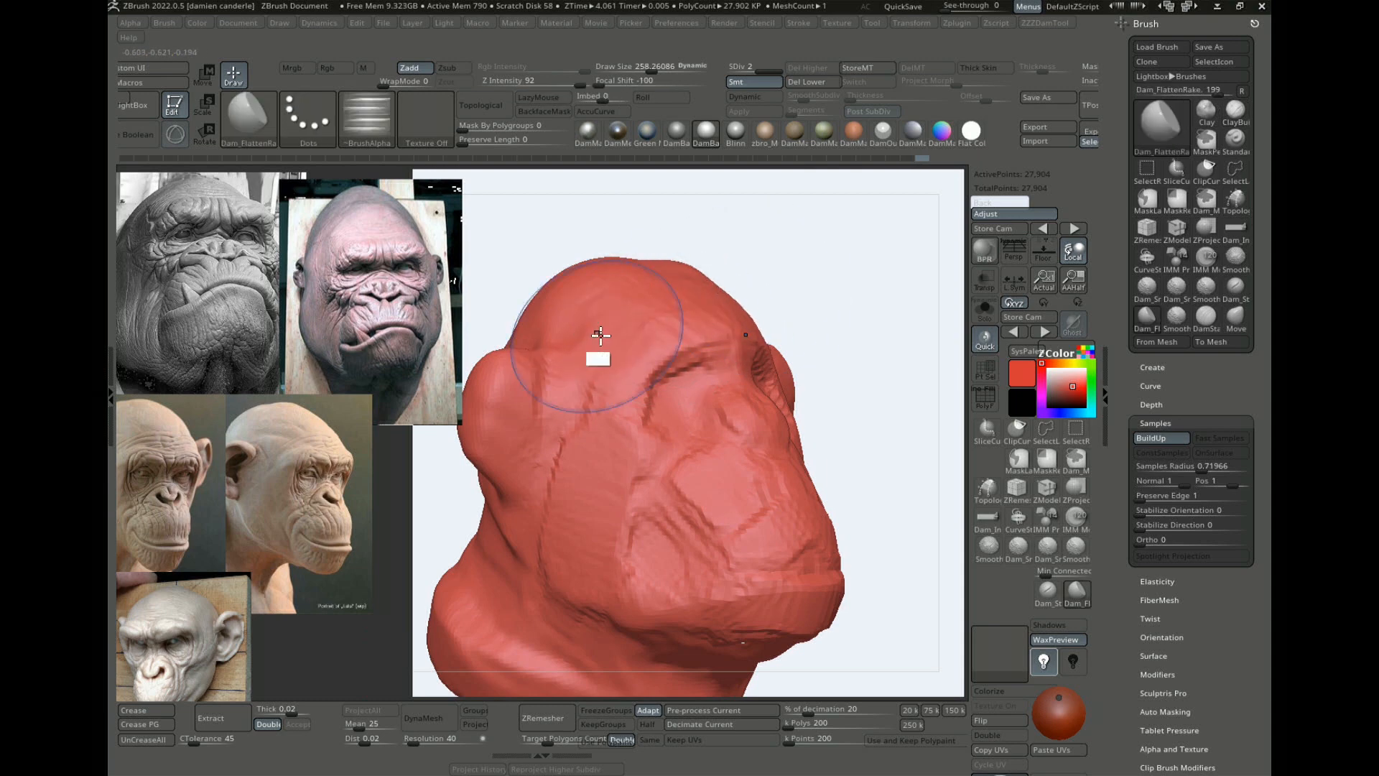
mouse_move(610, 234)
left_mouse_down()
mouse_move(711, 262)
mouse_move(742, 357)
left_mouse_up()
left_click_drag(563, 308, 603, 338, "shift")
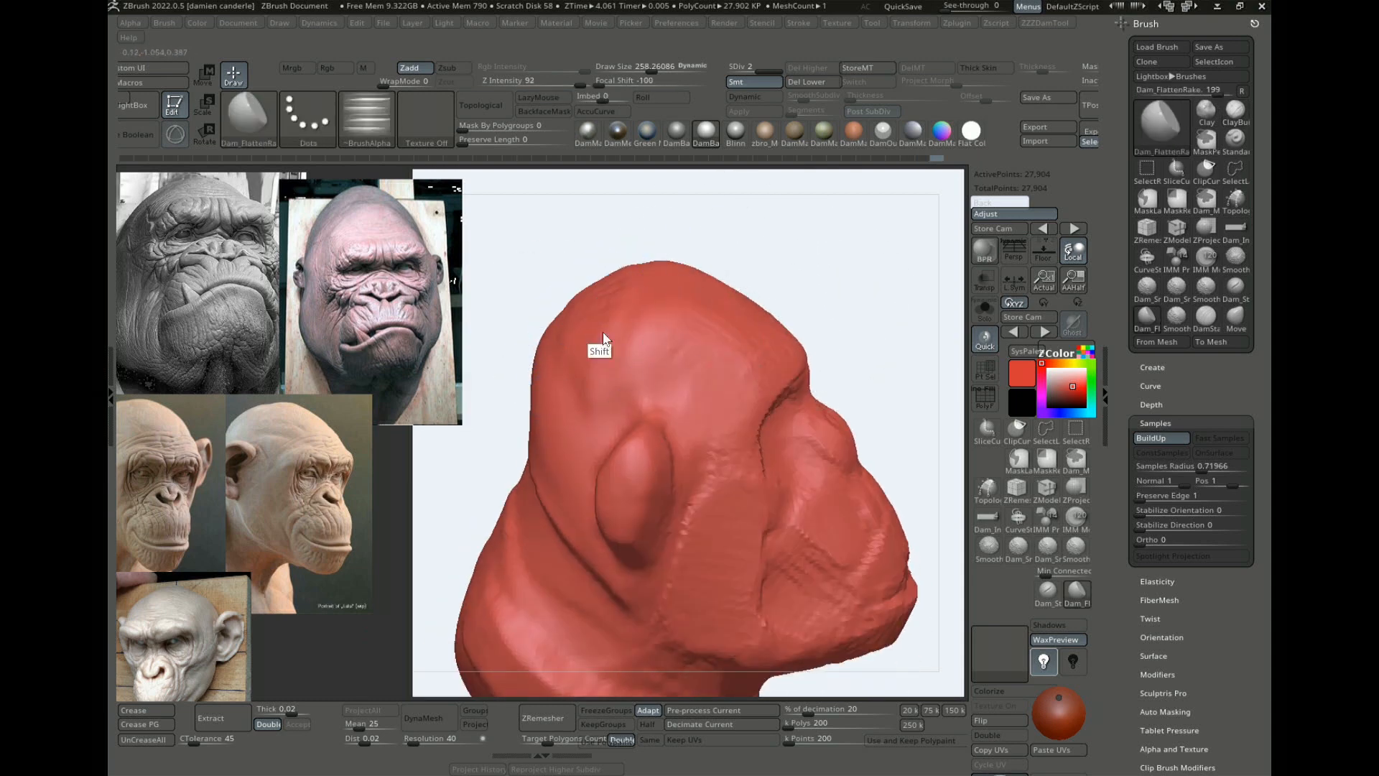
left_click_drag(745, 268, 548, 348)
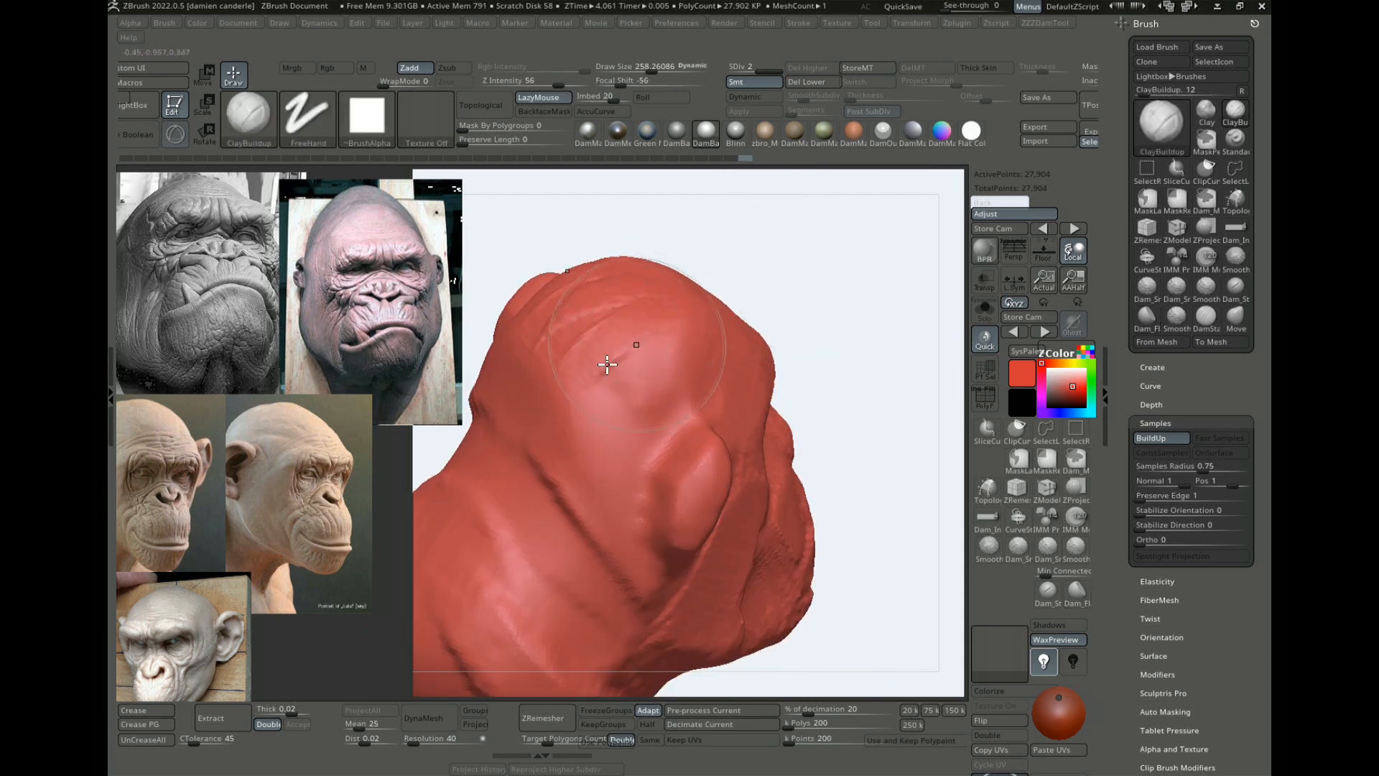
mouse_move(779, 345)
left_mouse_down()
mouse_move(816, 286)
mouse_move(697, 440)
mouse_move(686, 431)
left_mouse_up()
left_click_drag(825, 283, 789, 299)
Step: Reshape the ear and its junction with the head using the Move brush at draw size about 331
key("b")
key("m")
key("v")
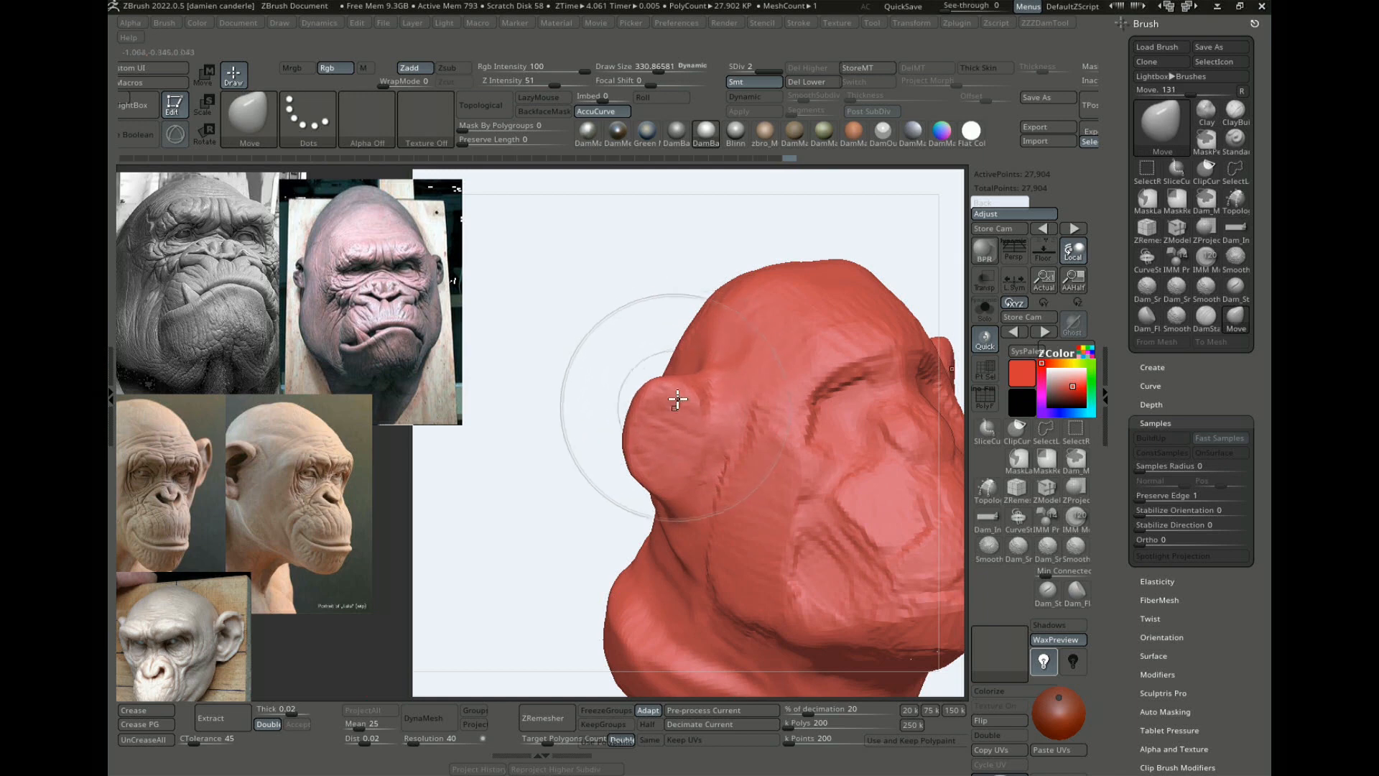
mouse_move(607, 487)
left_mouse_down()
mouse_move(709, 447)
mouse_move(639, 483)
mouse_move(674, 477)
left_mouse_up()
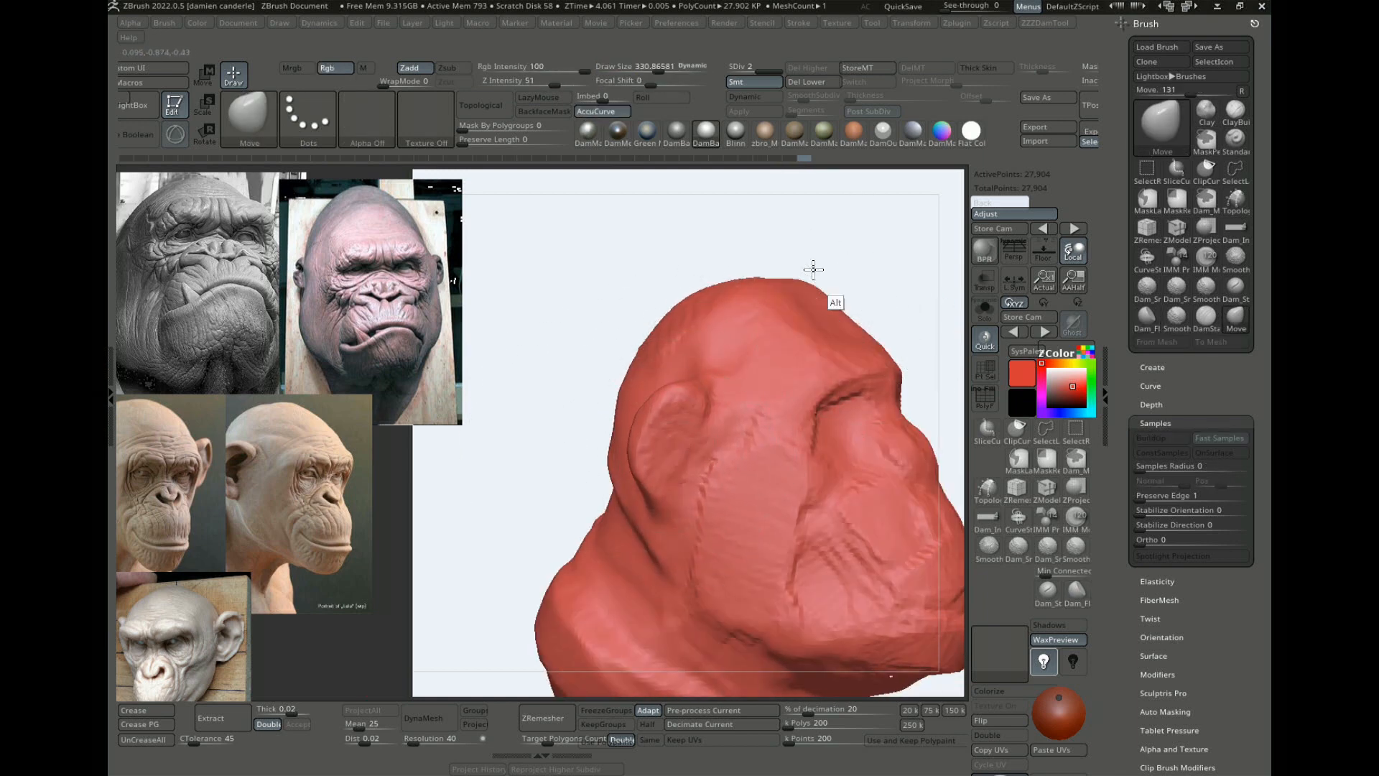
left_click_drag(866, 309, 846, 322)
mouse_move(884, 252)
left_mouse_down()
mouse_move(899, 255)
mouse_move(848, 302)
left_mouse_up()
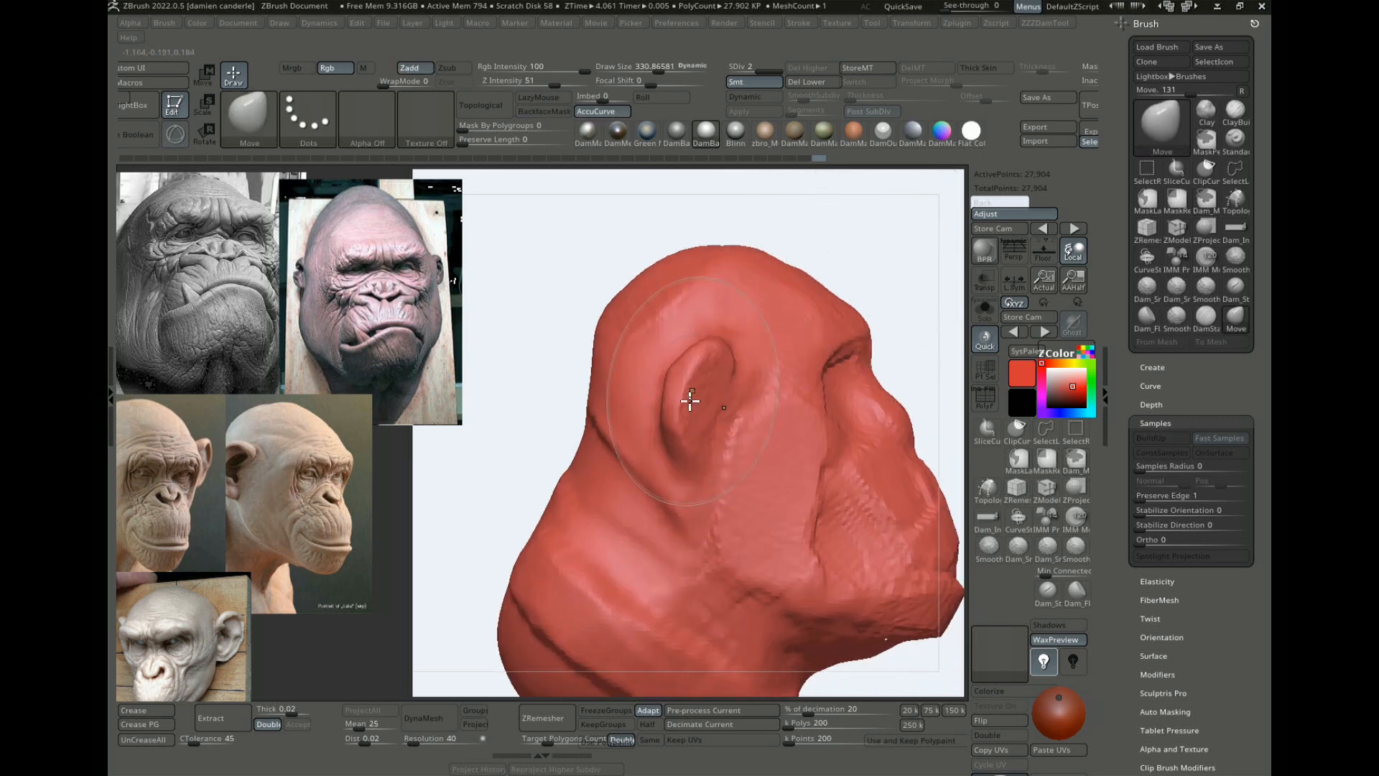
Step: Refine the ear outline and the area behind it with the Move brush at draw sizes of about 412 and 222
key("s")
left_click_drag(698, 383, 702, 383)
left_click_drag(710, 345, 681, 362)
key("s")
left_click_drag(651, 438, 643, 452)
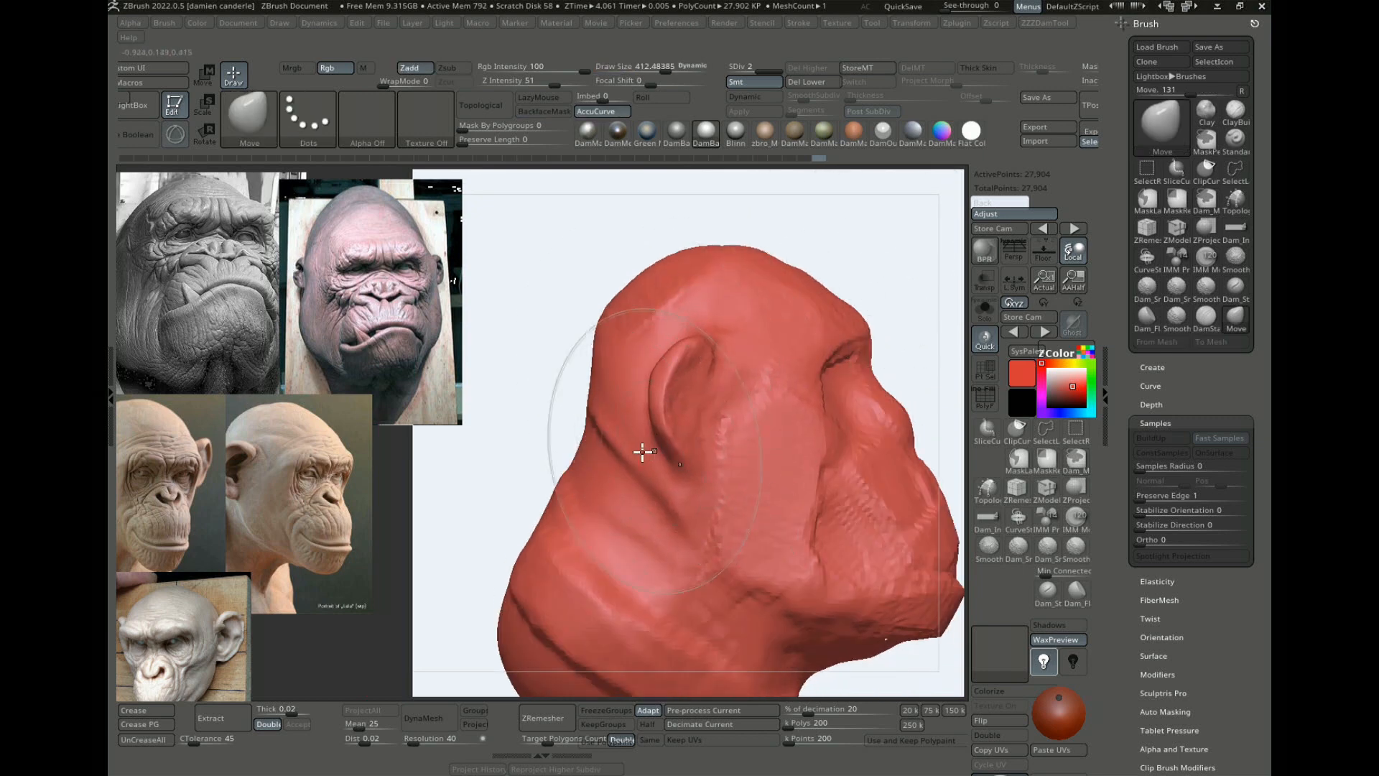
left_click_drag(552, 414, 508, 412)
key("s")
left_click_drag(717, 378, 677, 381)
Step: Set the sculpt's color to white and try several alternative materials on the head
left_click_drag(1048, 364, 1047, 368)
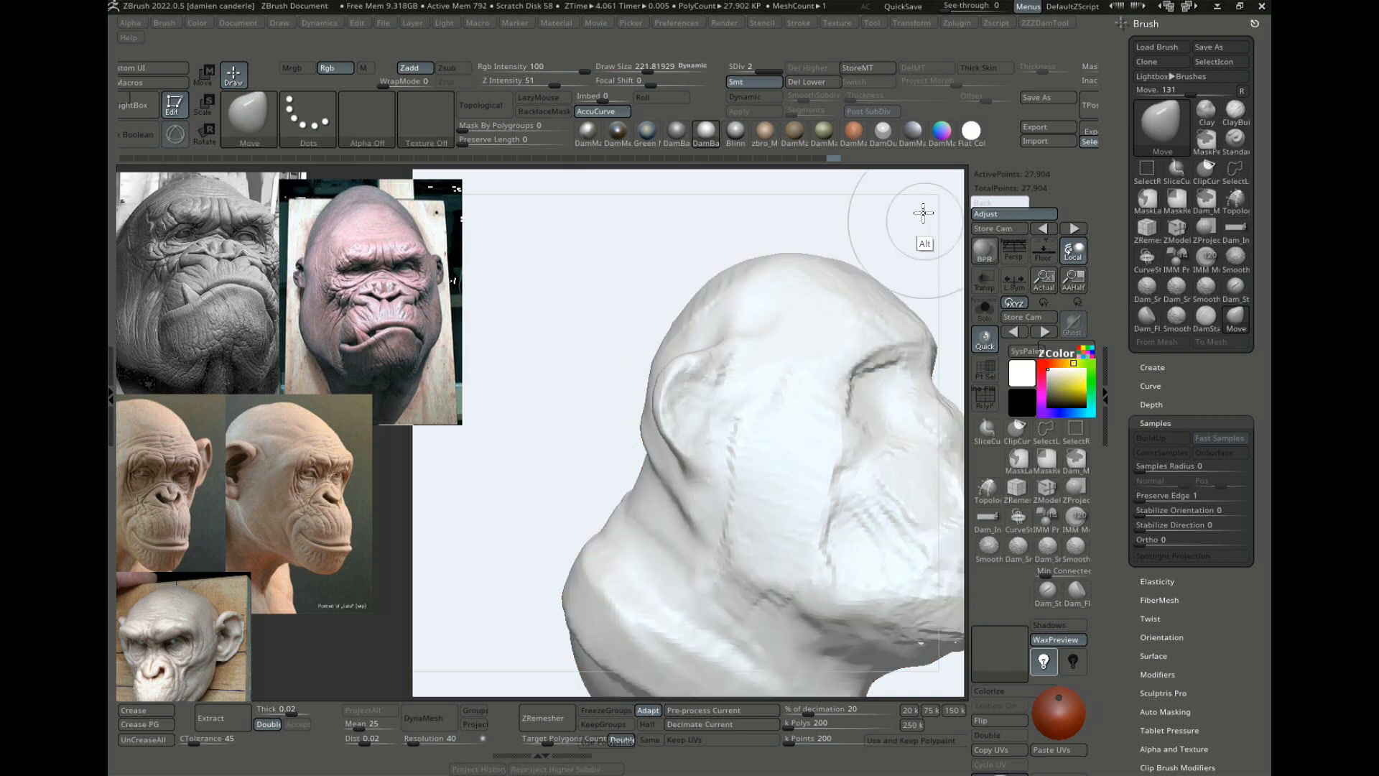
mouse_move(924, 216)
left_mouse_down()
mouse_move(877, 237)
mouse_move(891, 190)
left_mouse_up()
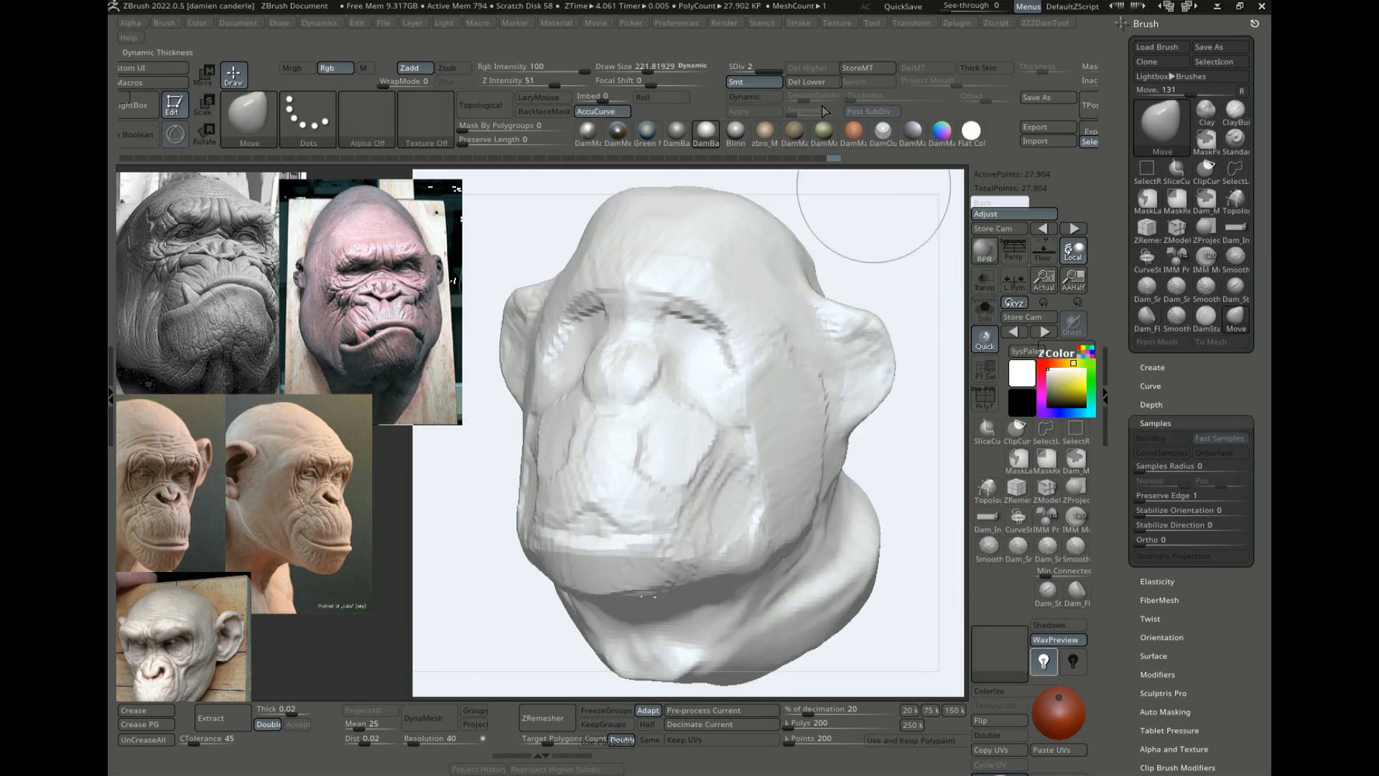
left_click(788, 140)
left_click_drag(871, 271, 865, 318, "alt")
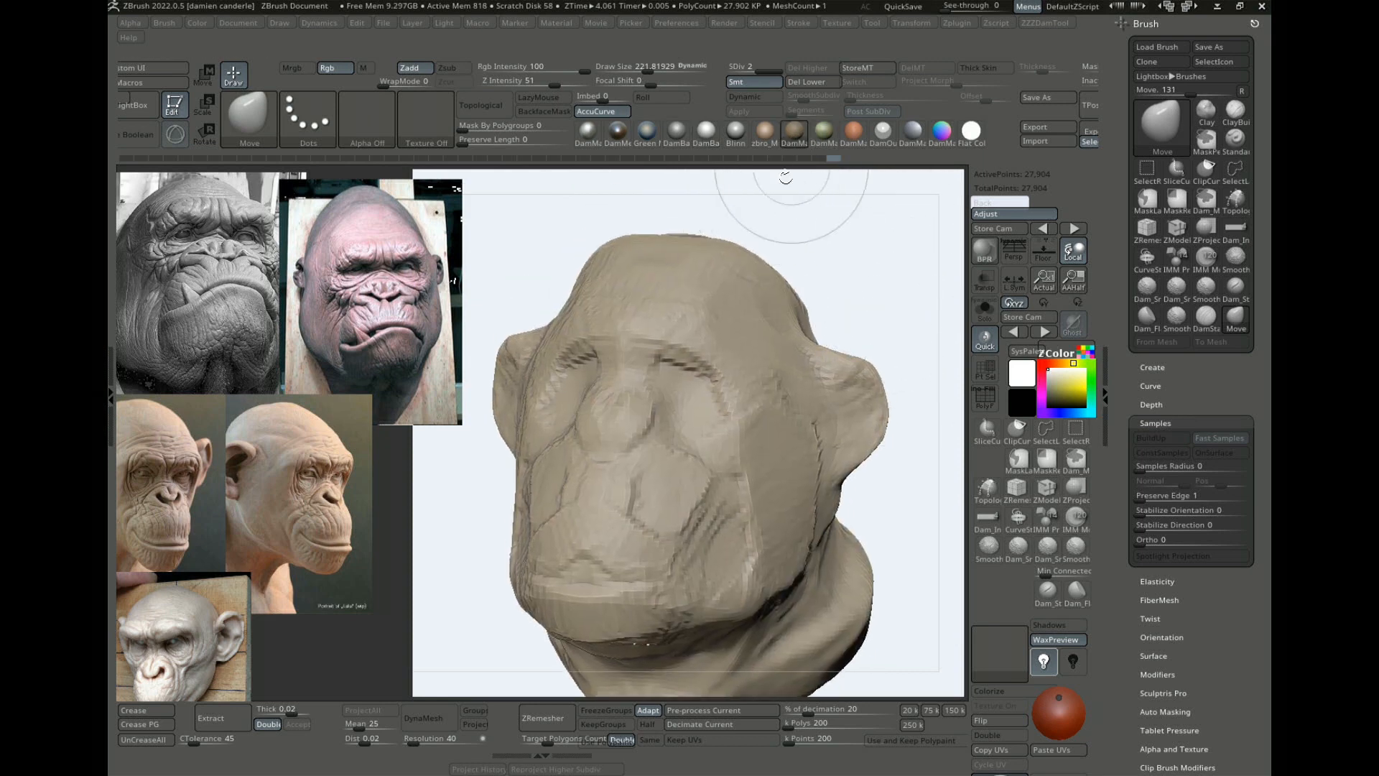
left_click(585, 138)
mouse_move(841, 246)
left_mouse_down("alt")
mouse_move(816, 231)
mouse_move(814, 246)
left_mouse_up("alt")
left_click(766, 135)
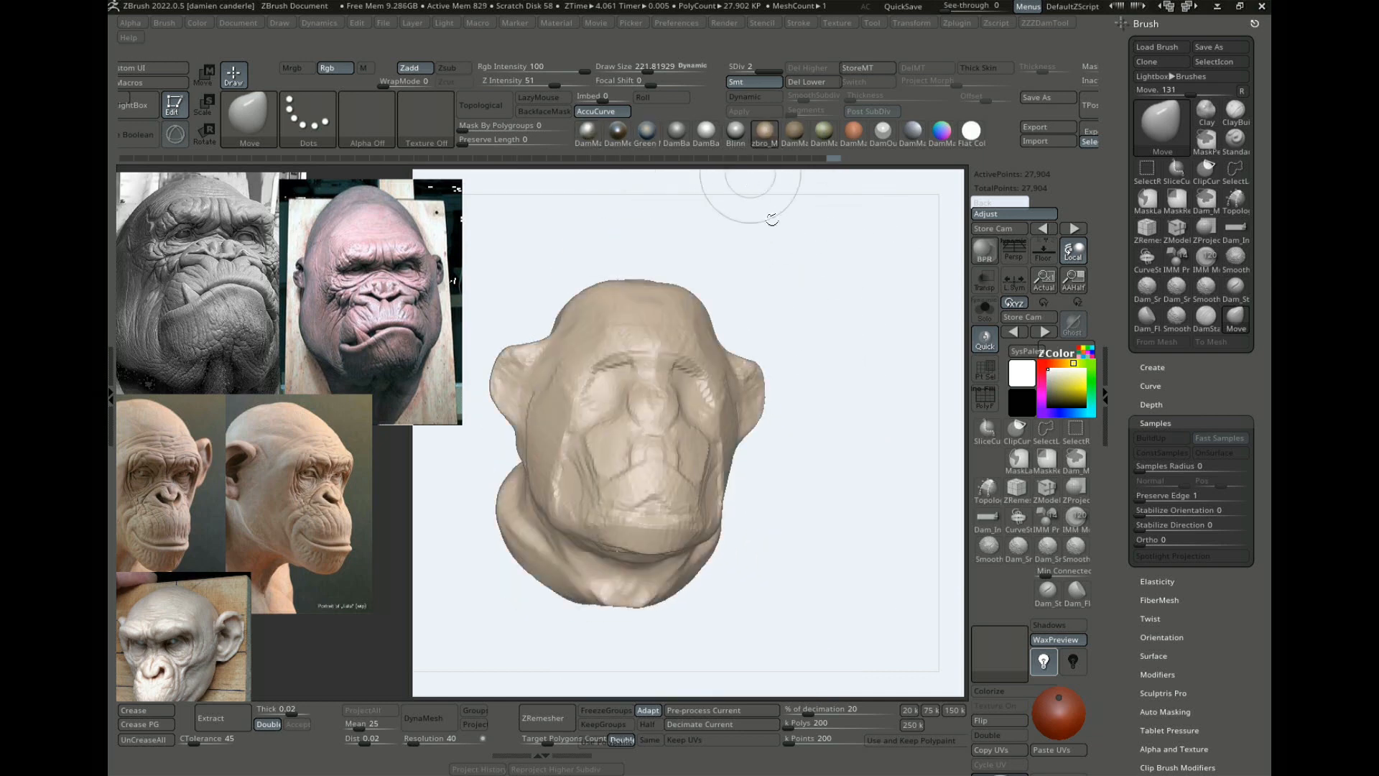
left_click_drag(745, 178, 741, 325)
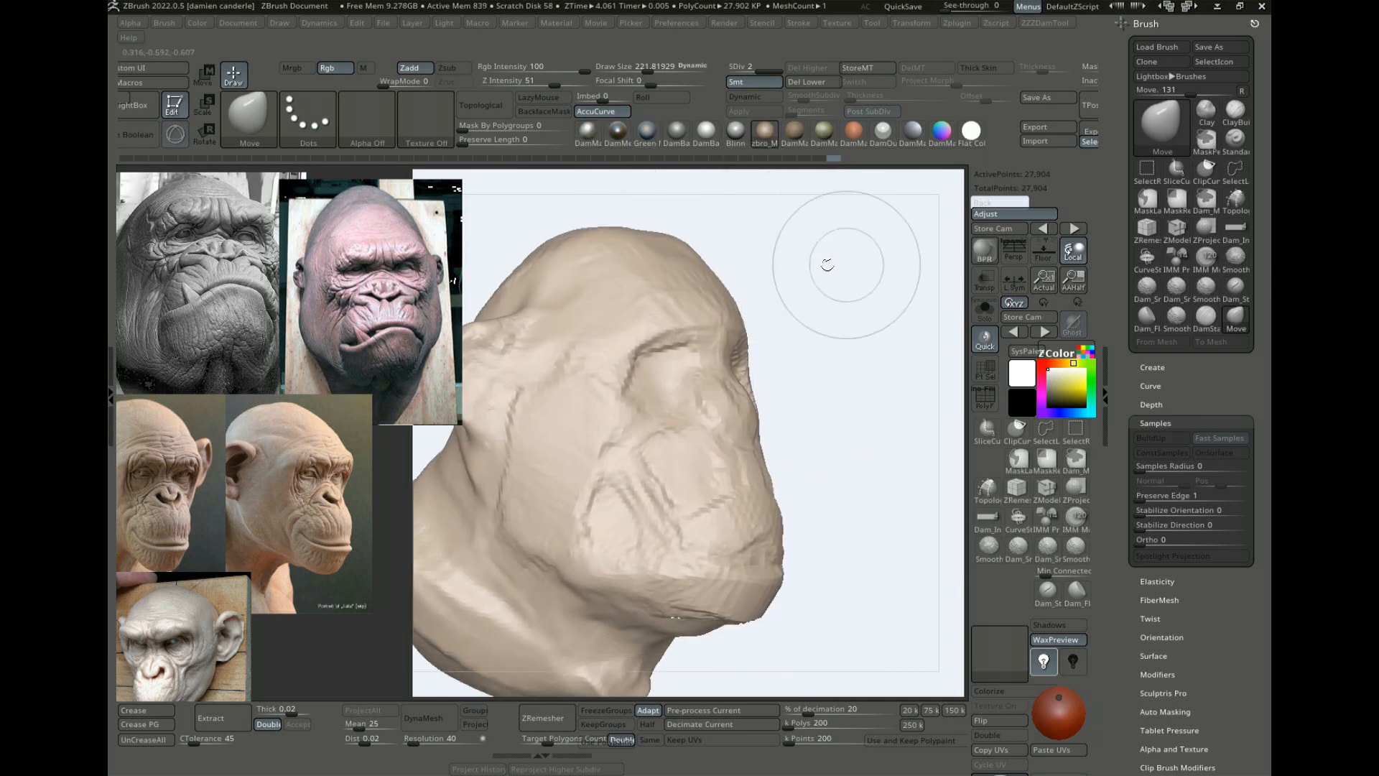
left_click_drag(861, 266, 836, 280)
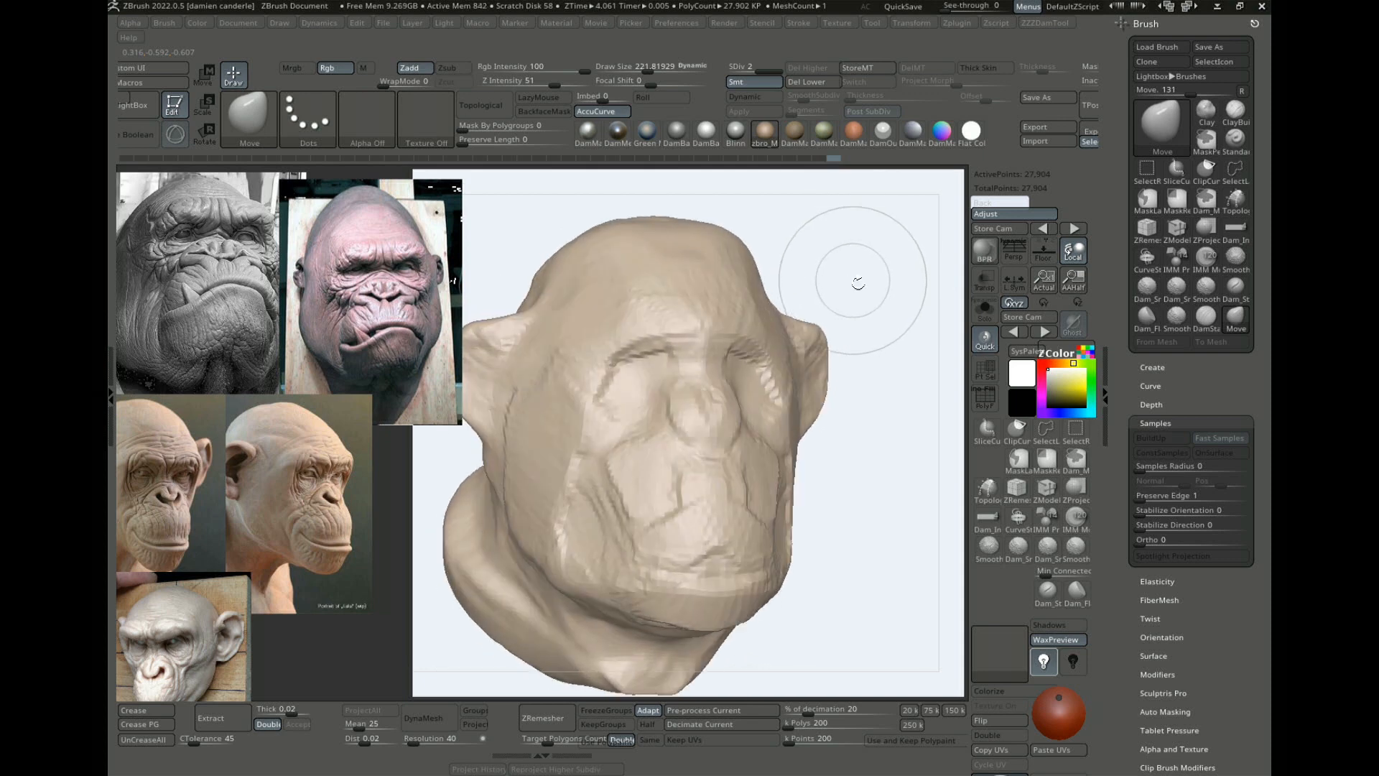
left_click_drag(856, 292, 859, 286)
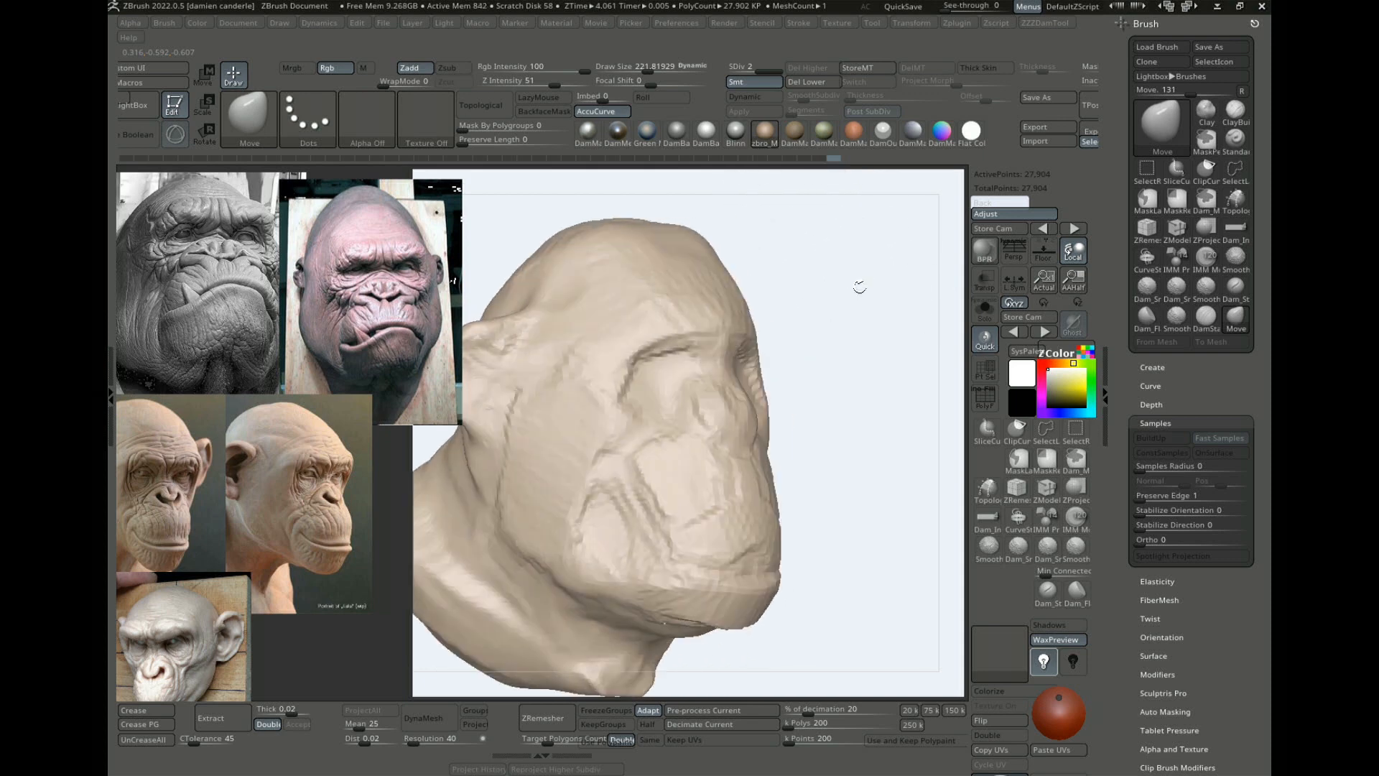
left_click(704, 133)
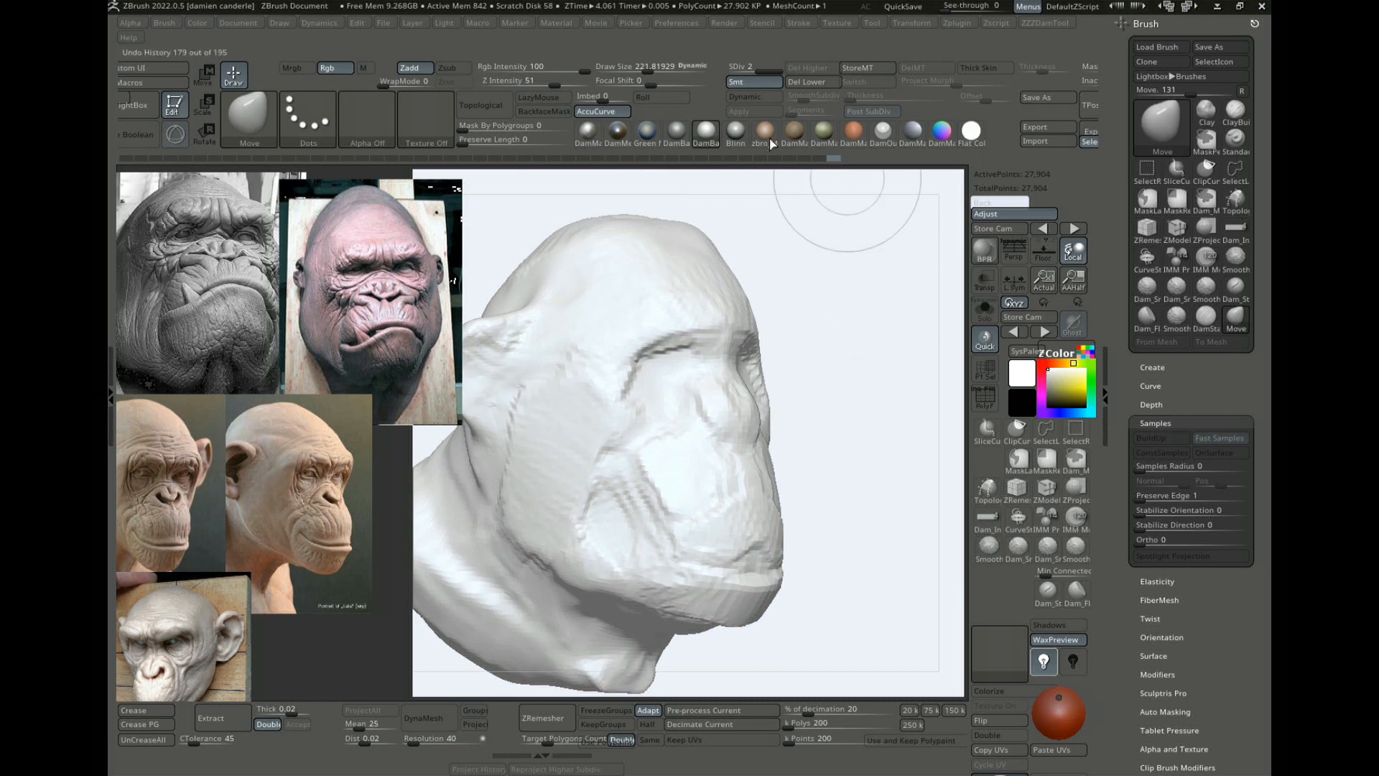
Step: Change the sculpt's color to pale olive and shift the light from overhead toward the front
left_click(1055, 385)
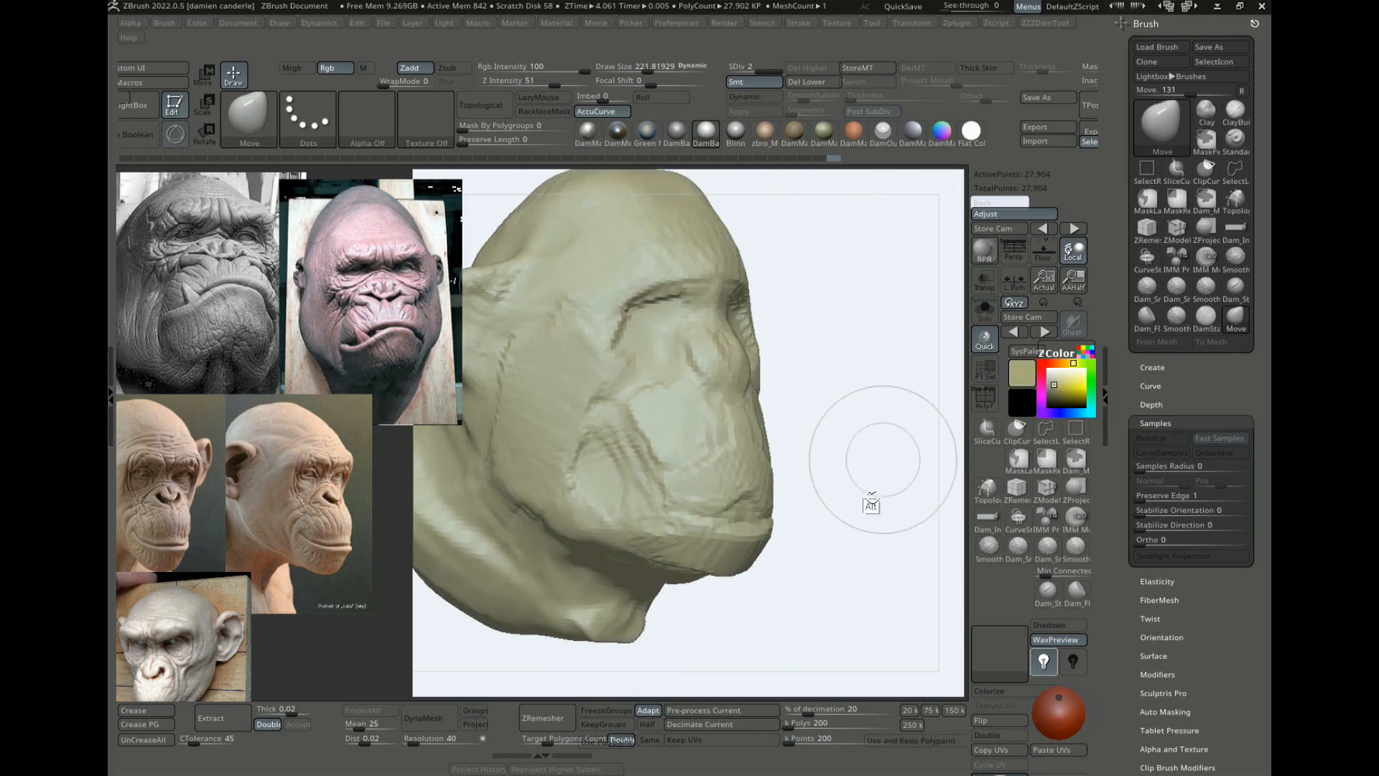
mouse_move(1056, 703)
left_mouse_down()
mouse_move(1064, 716)
mouse_move(1061, 704)
left_mouse_up()
left_click_drag(1059, 716, 1058, 720)
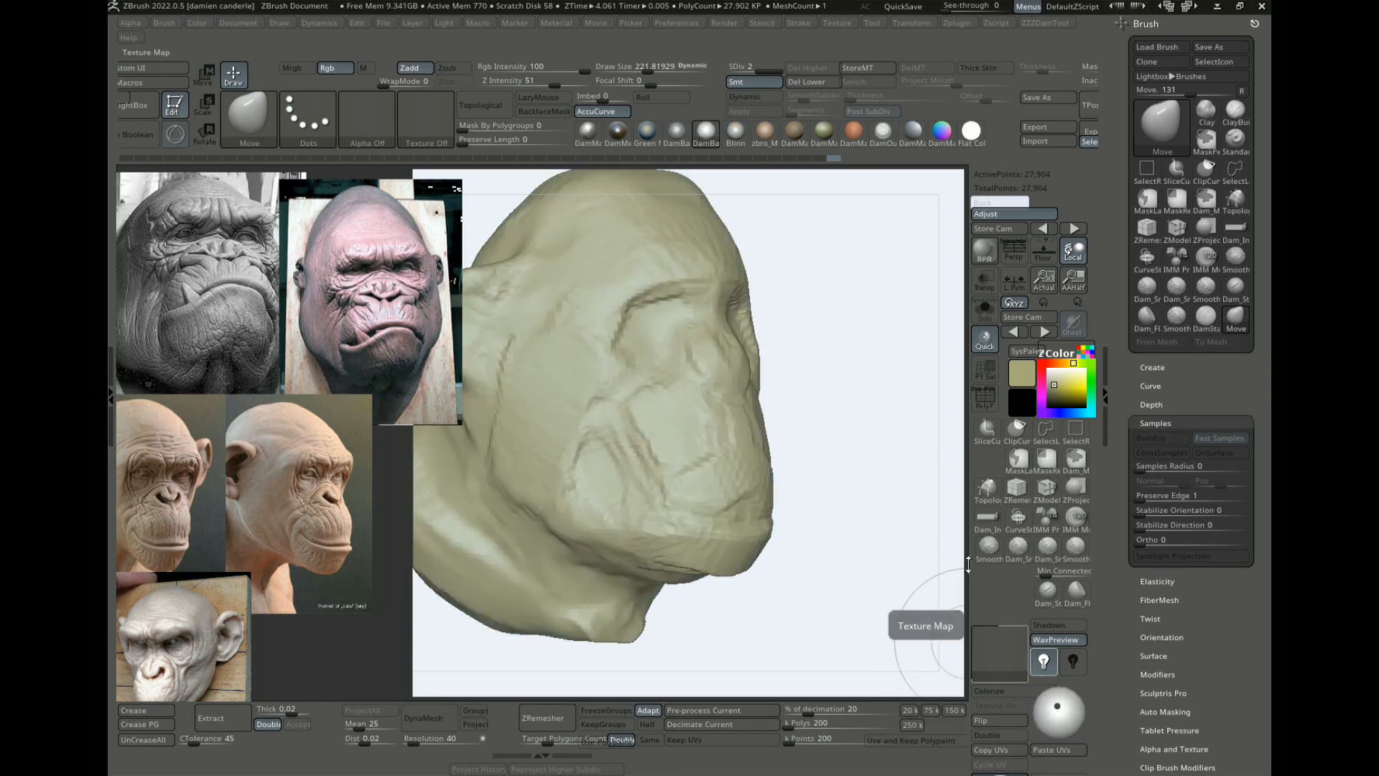
Step: Build up the brow ridge, eye surrounds and cheekbones with ClayBuildup at draw size about 222
left_click_drag(865, 381, 753, 352)
left_click_drag(792, 268, 901, 305, "alt")
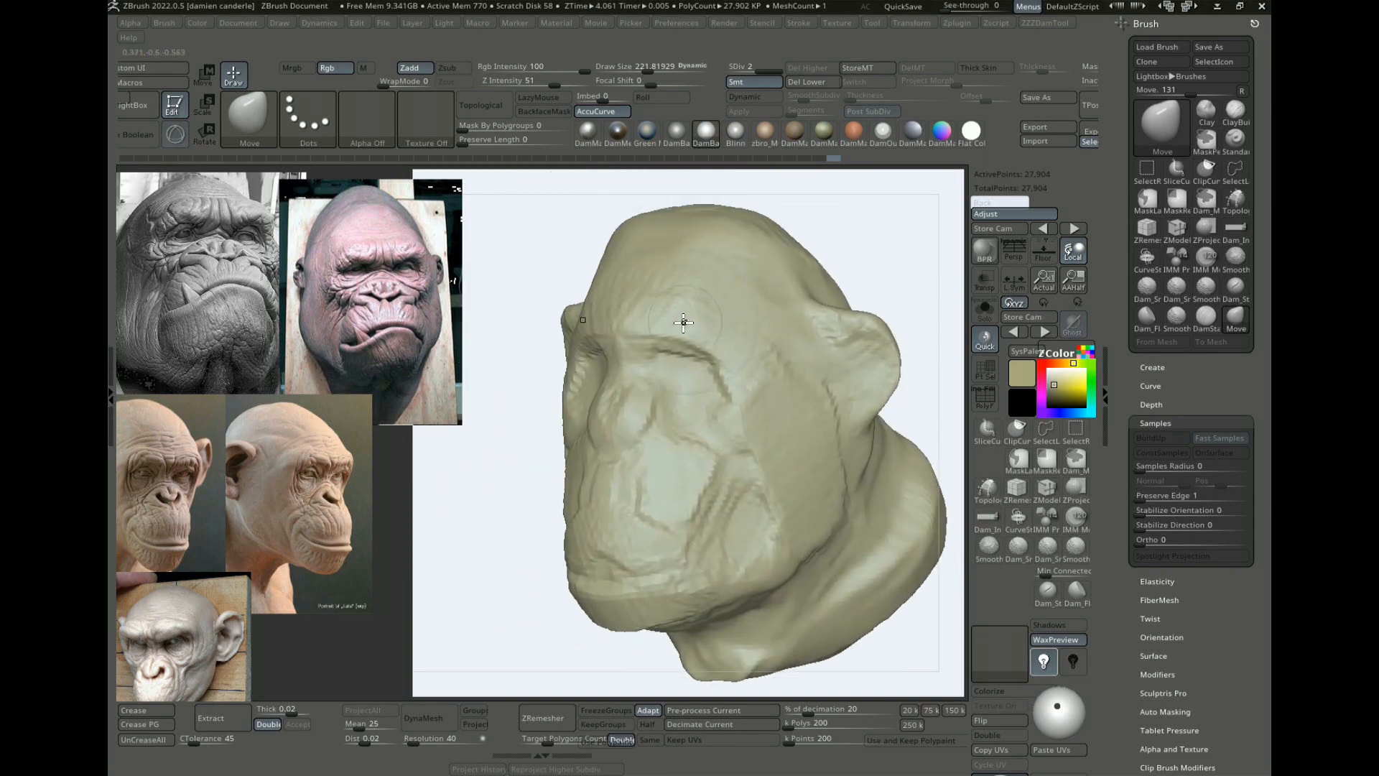
key("b")
key("c")
key("b")
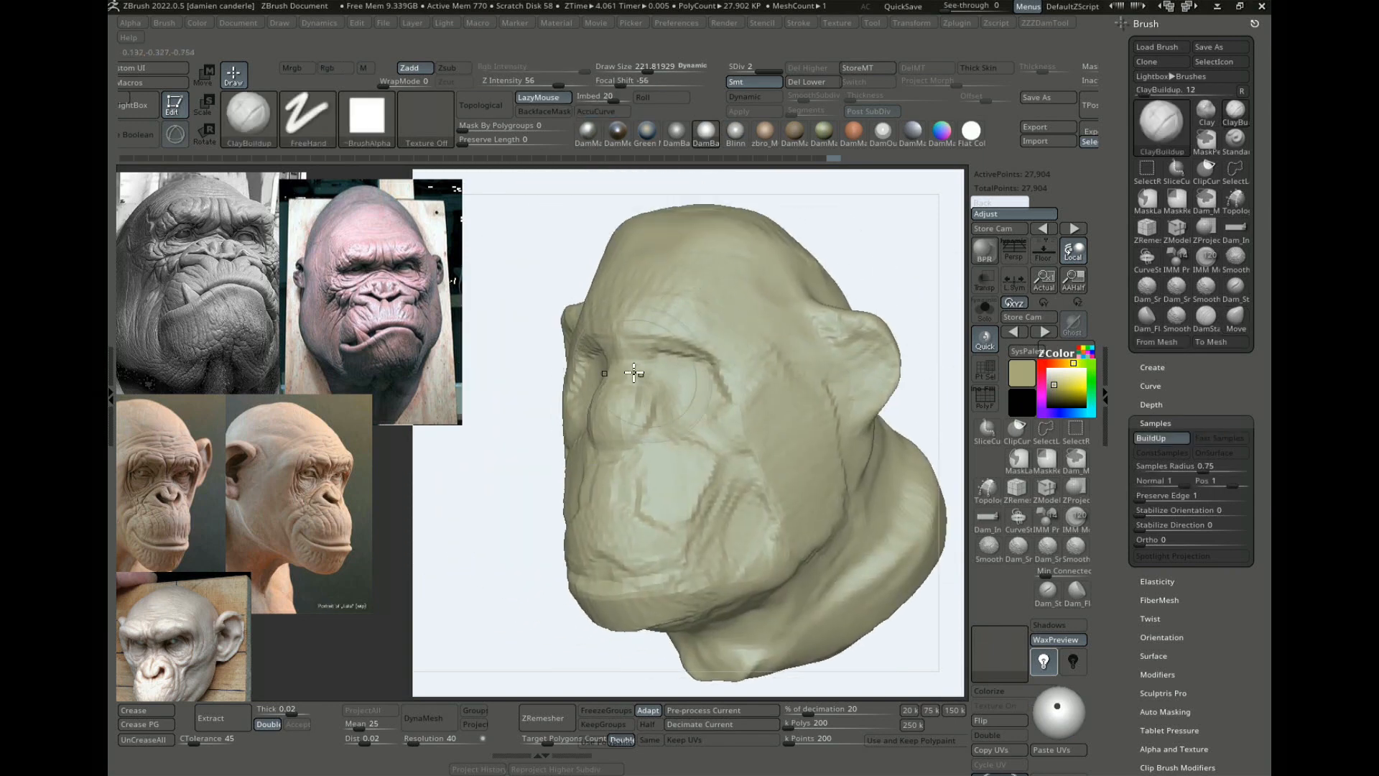
mouse_move(884, 271)
left_mouse_down()
mouse_move(921, 263)
mouse_move(878, 274)
left_mouse_up()
left_click_drag(580, 342, 548, 423)
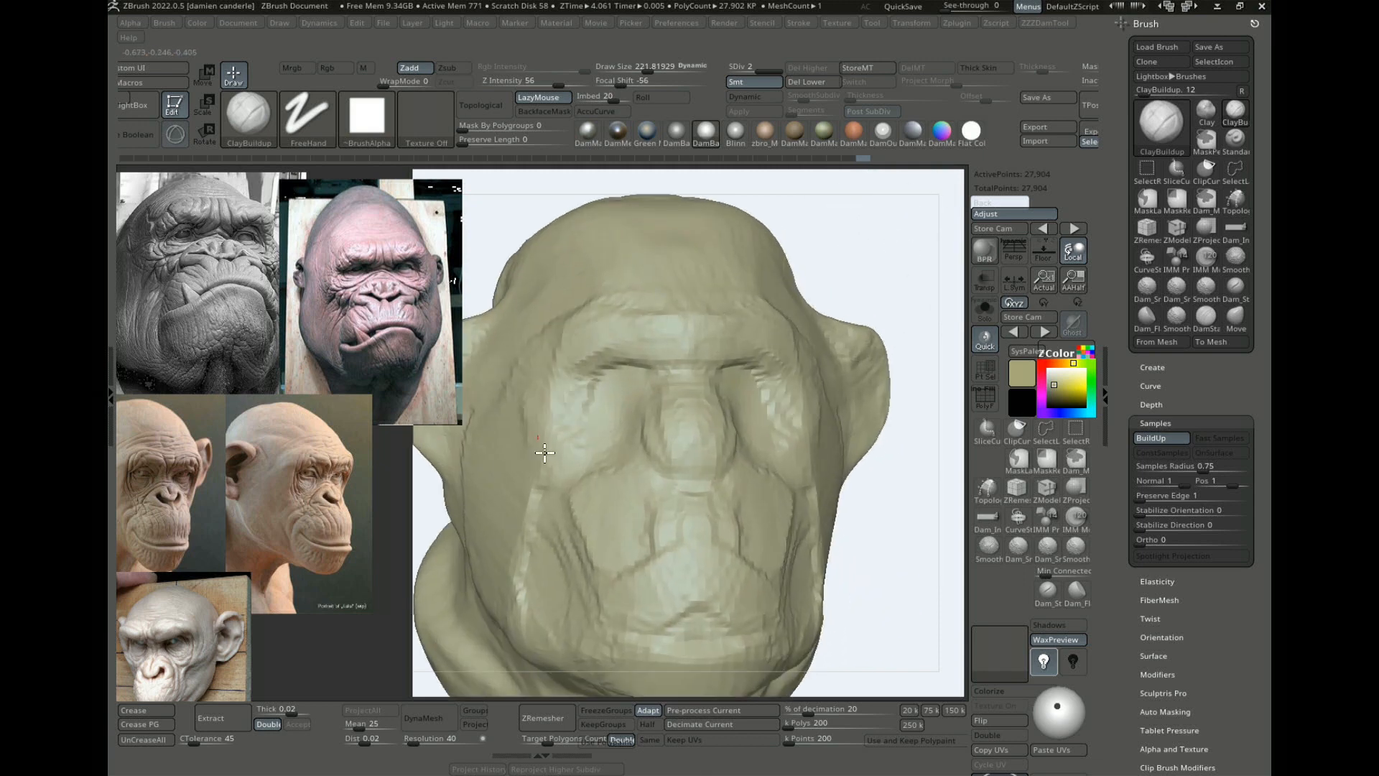
Step: Fill out the muzzle and upper lip below the nose with ClayBuildup
left_click_drag(883, 532, 923, 478)
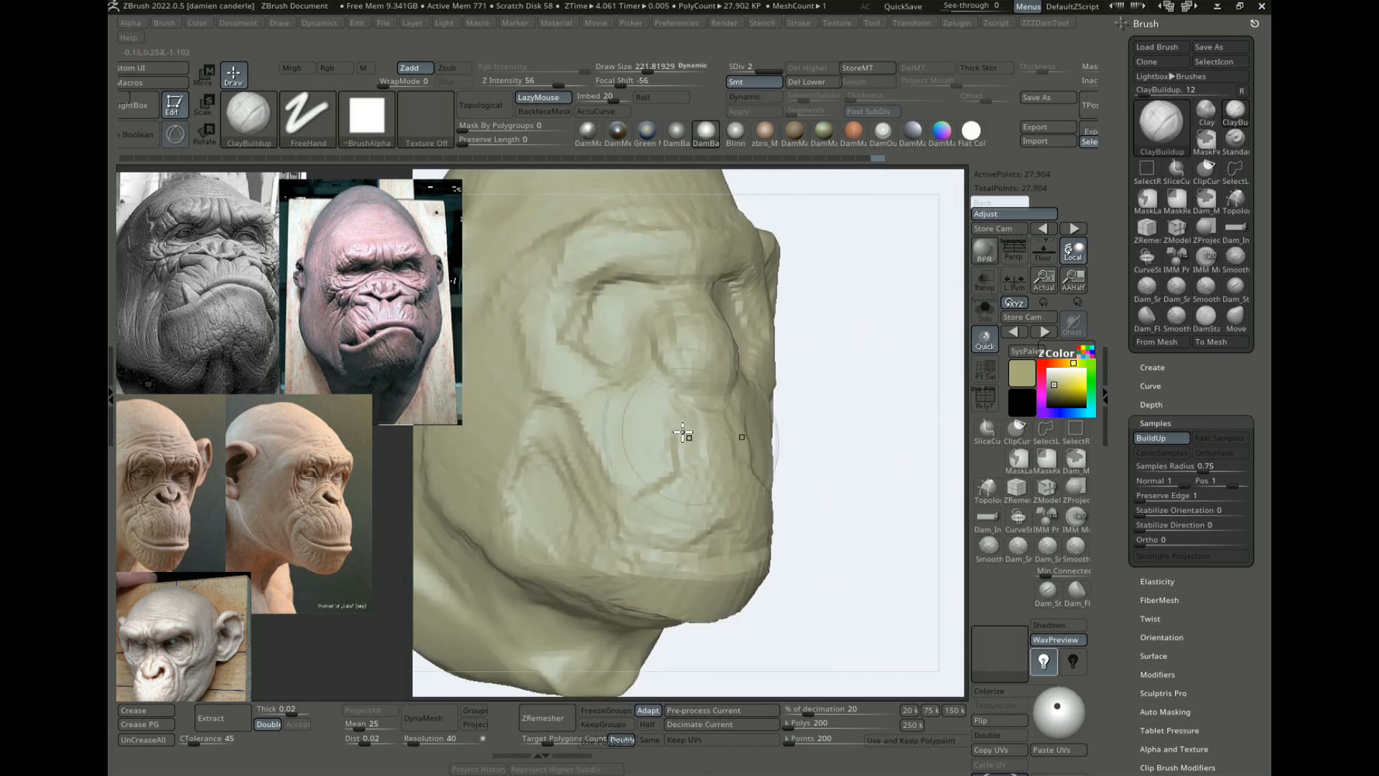
mouse_move(683, 433)
left_mouse_down()
mouse_move(651, 550)
mouse_move(747, 566)
left_mouse_up()
mouse_move(867, 519)
left_mouse_down()
mouse_move(862, 563)
mouse_move(873, 513)
left_mouse_up()
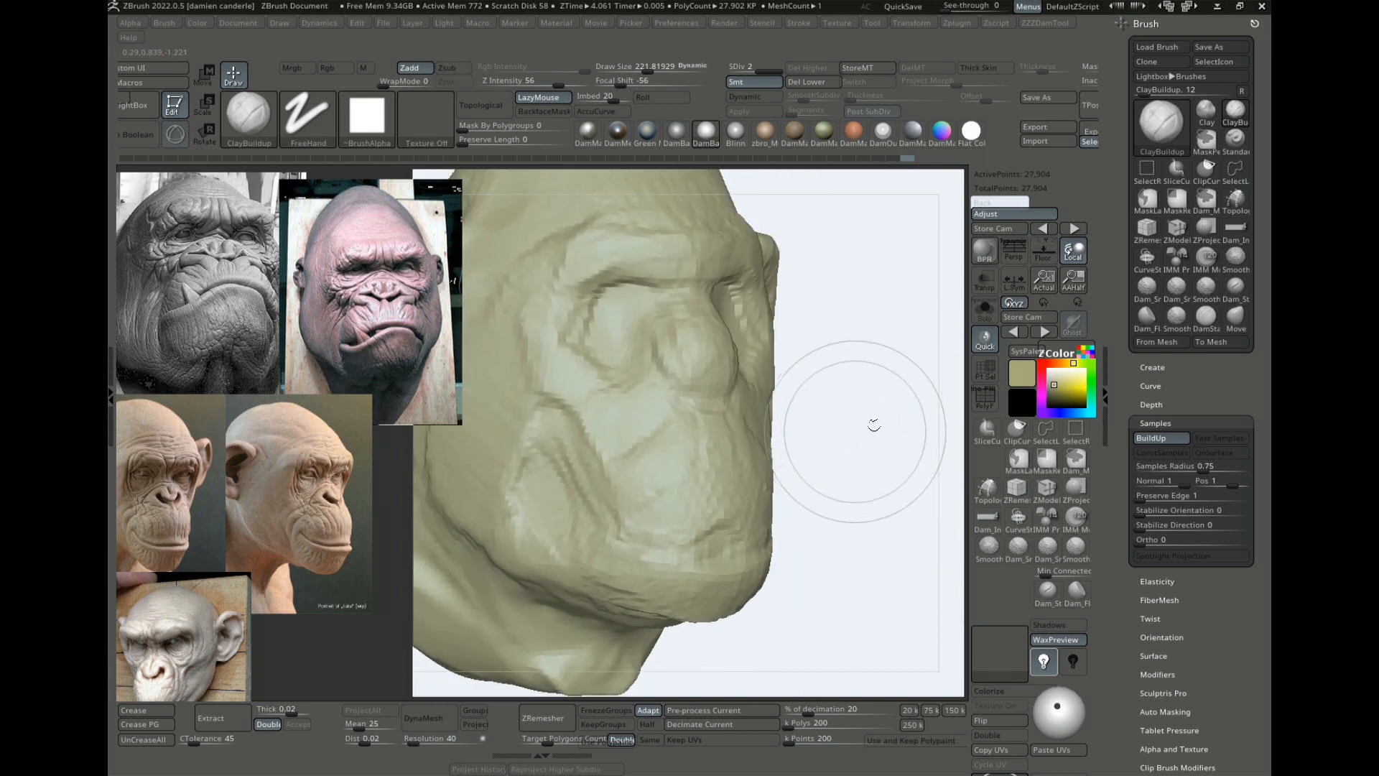
Step: Subdivide the head to level 3 and build up the brow ridge and eye socket rim with ClayBuildup at draw size about 182
mouse_move(875, 425)
left_mouse_down()
mouse_move(850, 419)
mouse_move(895, 391)
left_mouse_up()
key("ctrl")
key("ctrl+d")
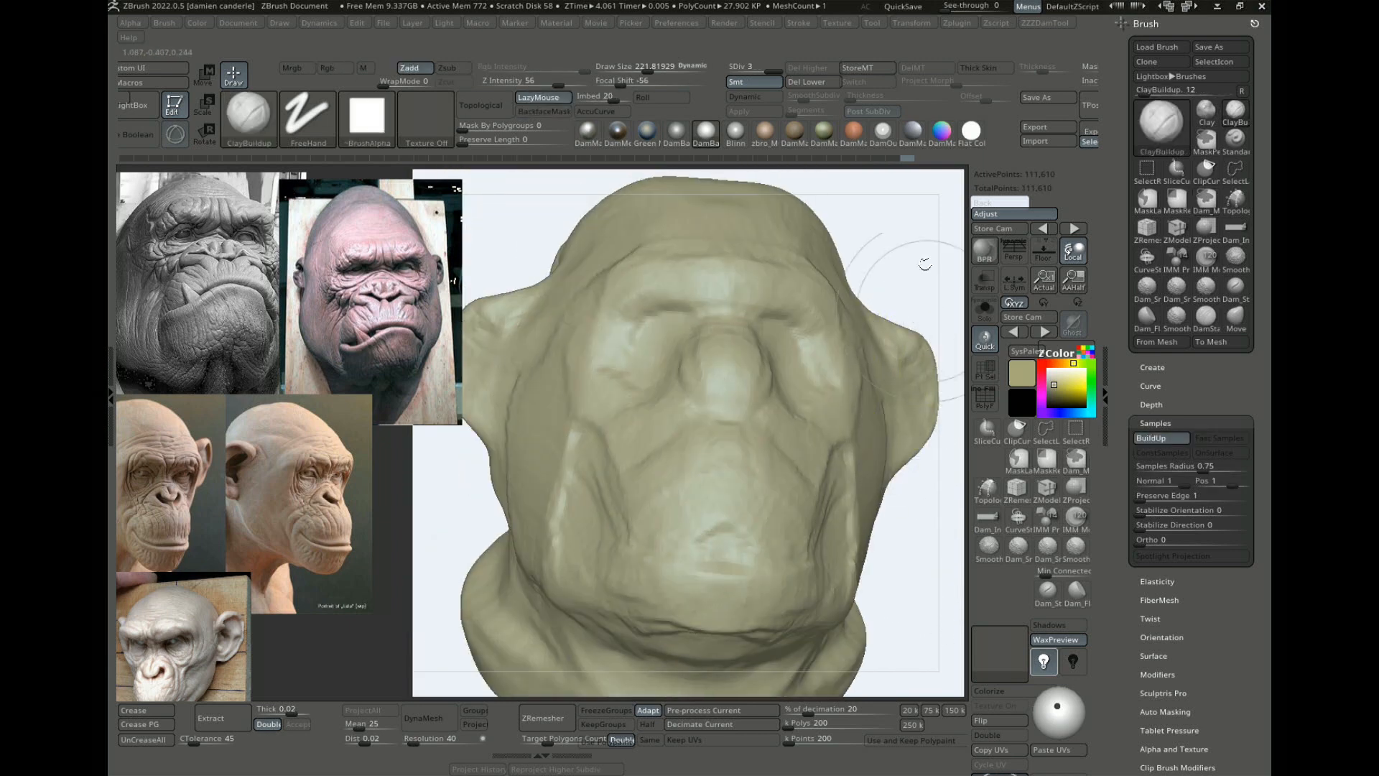
left_click_drag(924, 264, 712, 373)
left_click_drag(867, 296, 888, 329, "alt")
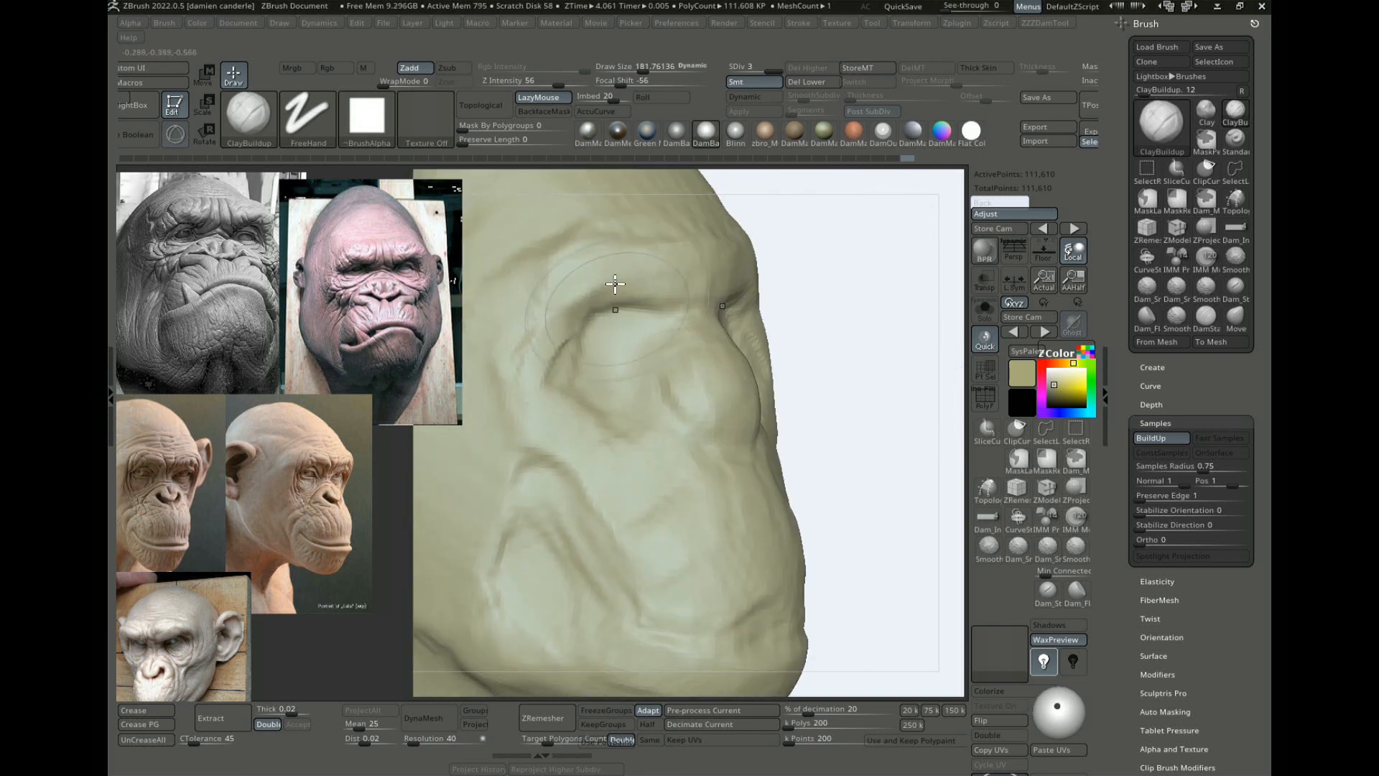
mouse_move(615, 284)
left_mouse_down()
mouse_move(603, 253)
mouse_move(575, 256)
mouse_move(625, 241)
left_mouse_up()
left_click_drag(853, 338, 849, 302)
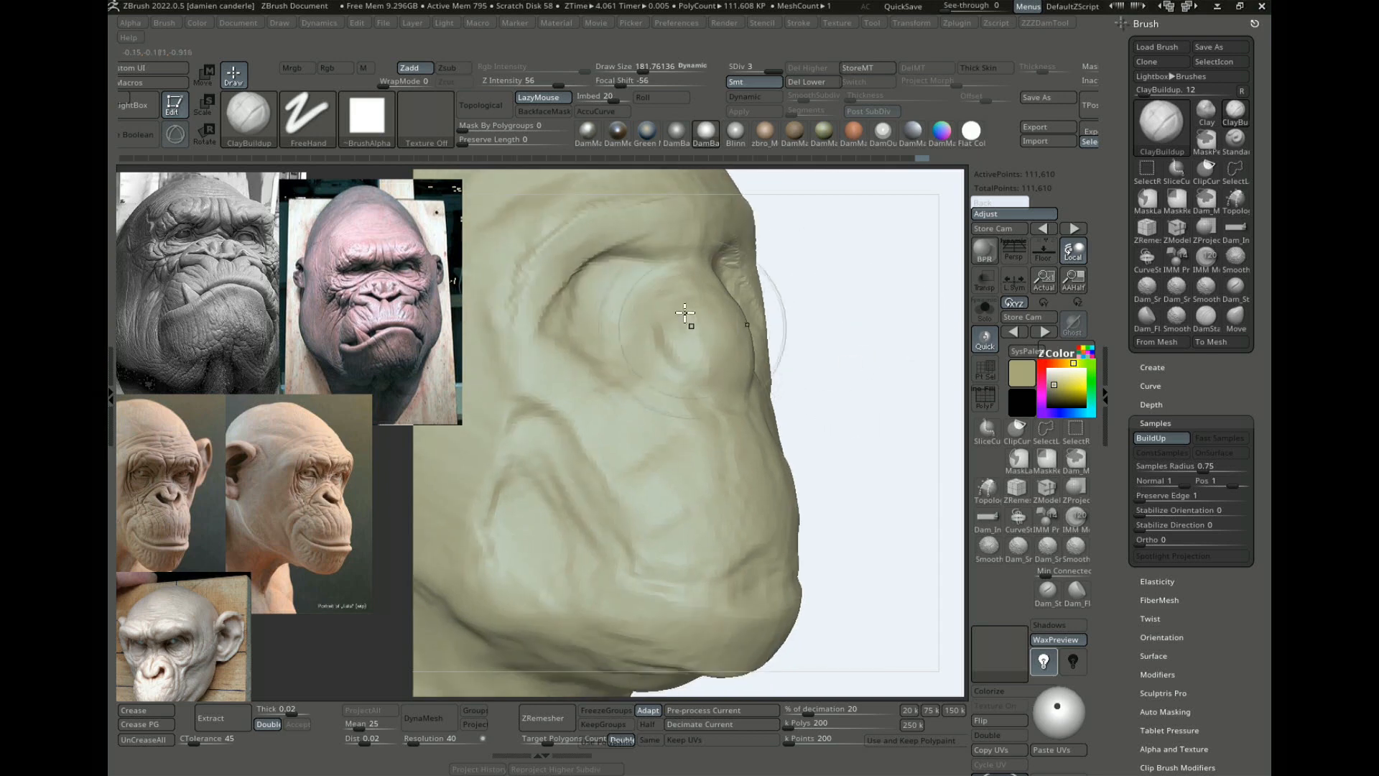
Step: Build up the cheekbone between eye and ear with ClayBuildup at draw size about 258 and smooth the face
left_click_drag(853, 378, 543, 350, "alt")
key("f")
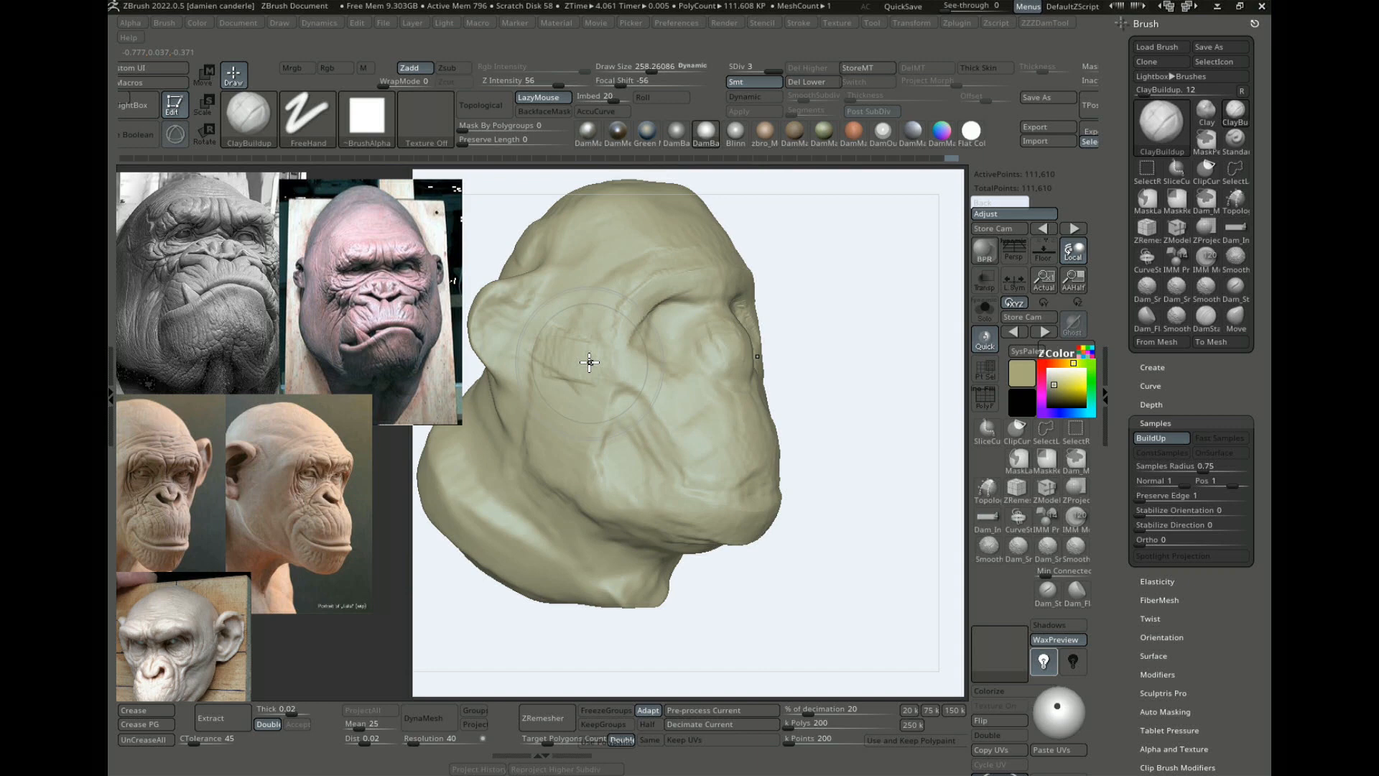
left_click_drag(847, 348, 797, 372)
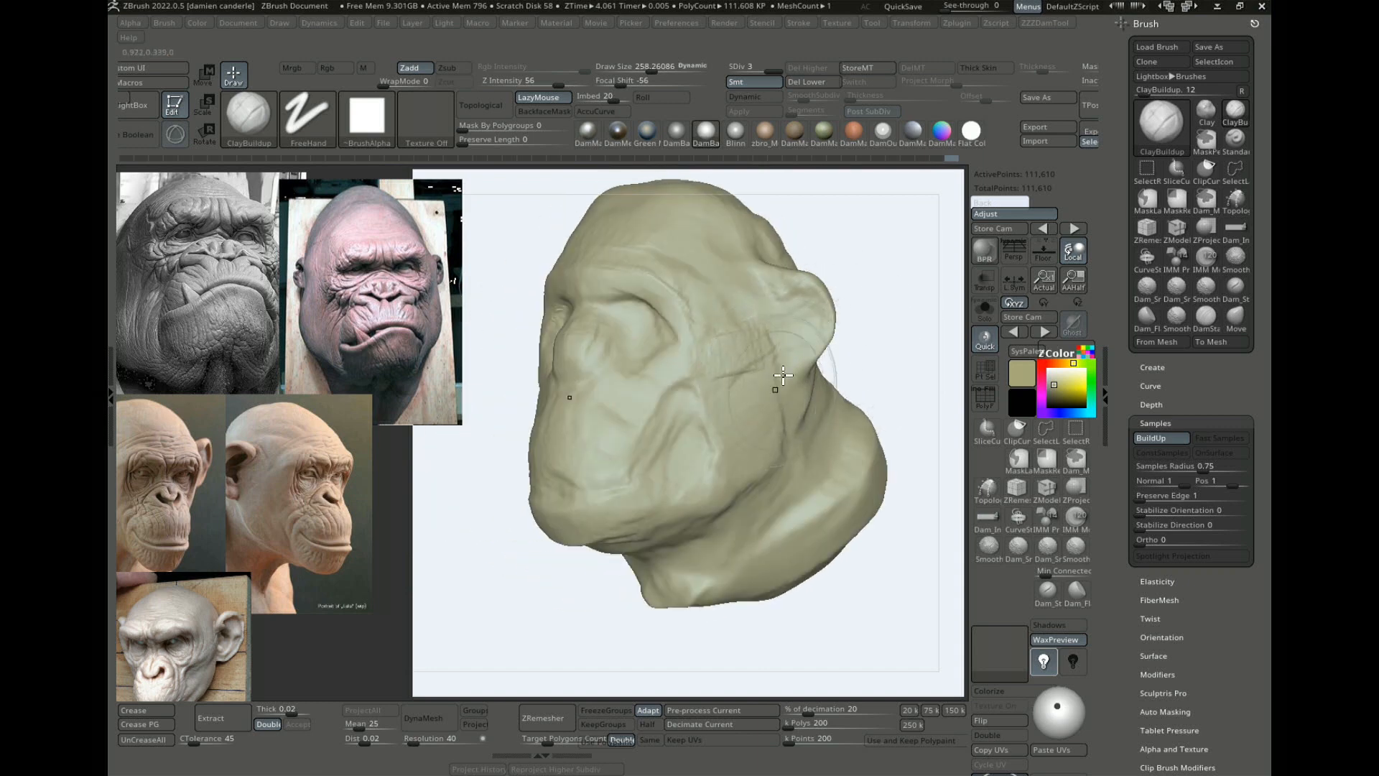
key("space")
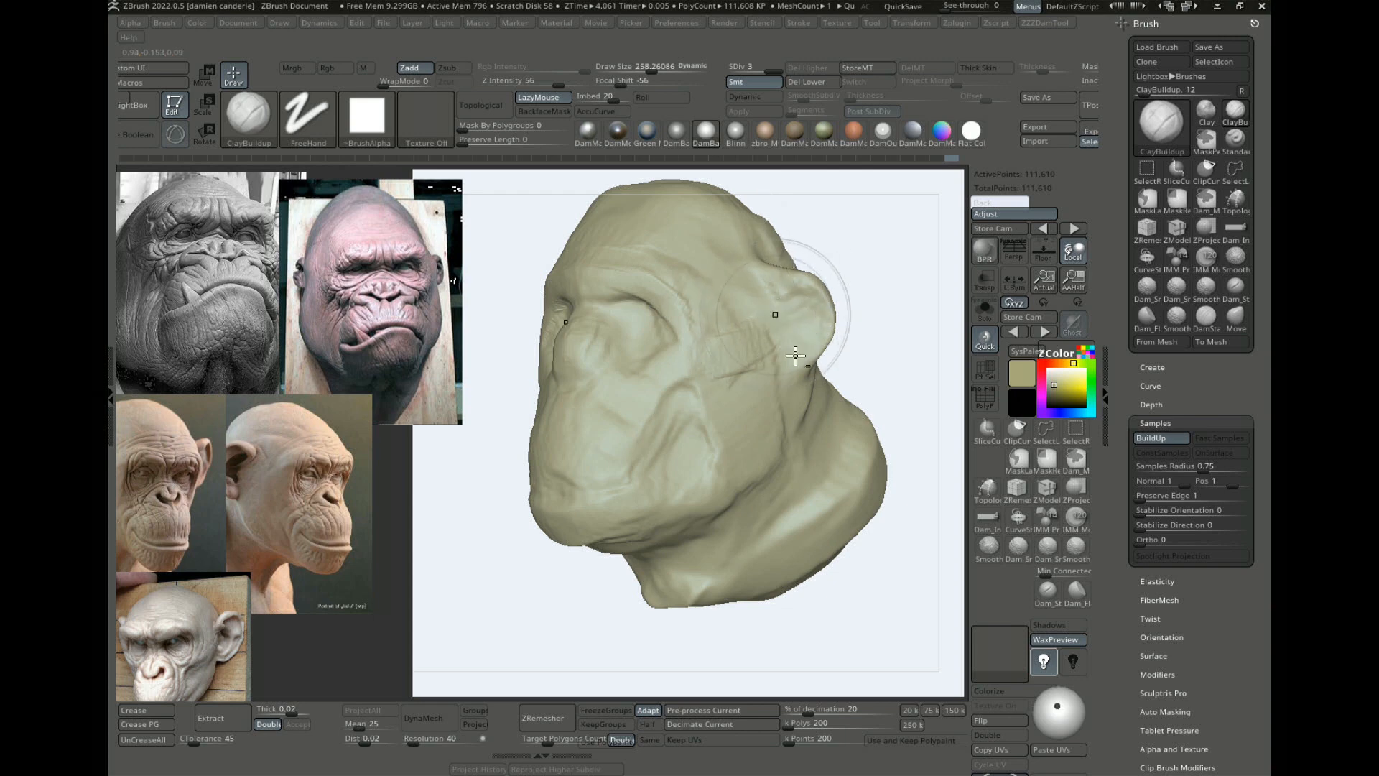
key("z")
left_click(761, 494)
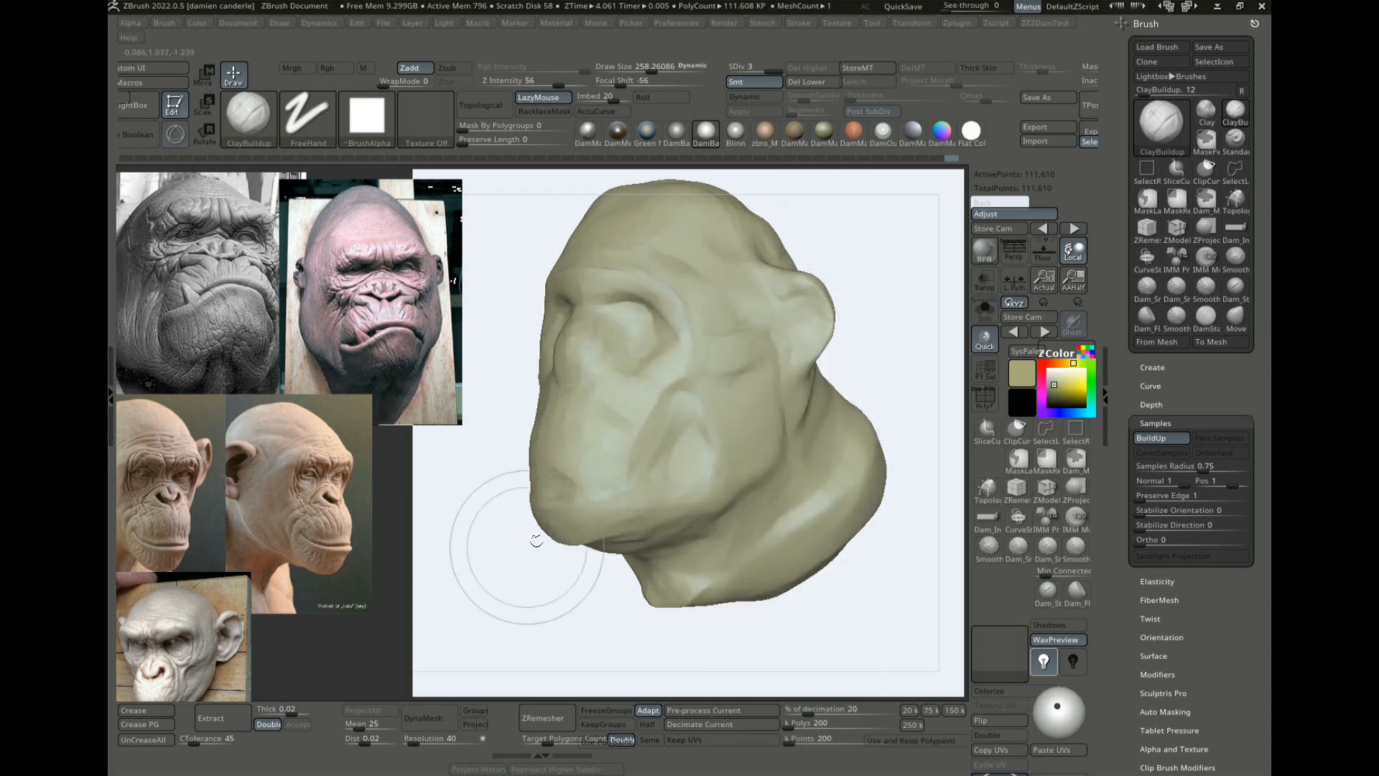
Step: Change the sculpt's color to orange and reshape the nose and upper muzzle with the Move brush at draw sizes of about 348 and 322
left_click_drag(536, 543, 466, 558, "alt")
left_click_drag(465, 558, 547, 562)
mouse_move(871, 323)
left_mouse_down()
mouse_move(948, 410)
mouse_move(872, 330)
mouse_move(867, 362)
mouse_move(717, 385)
left_mouse_up()
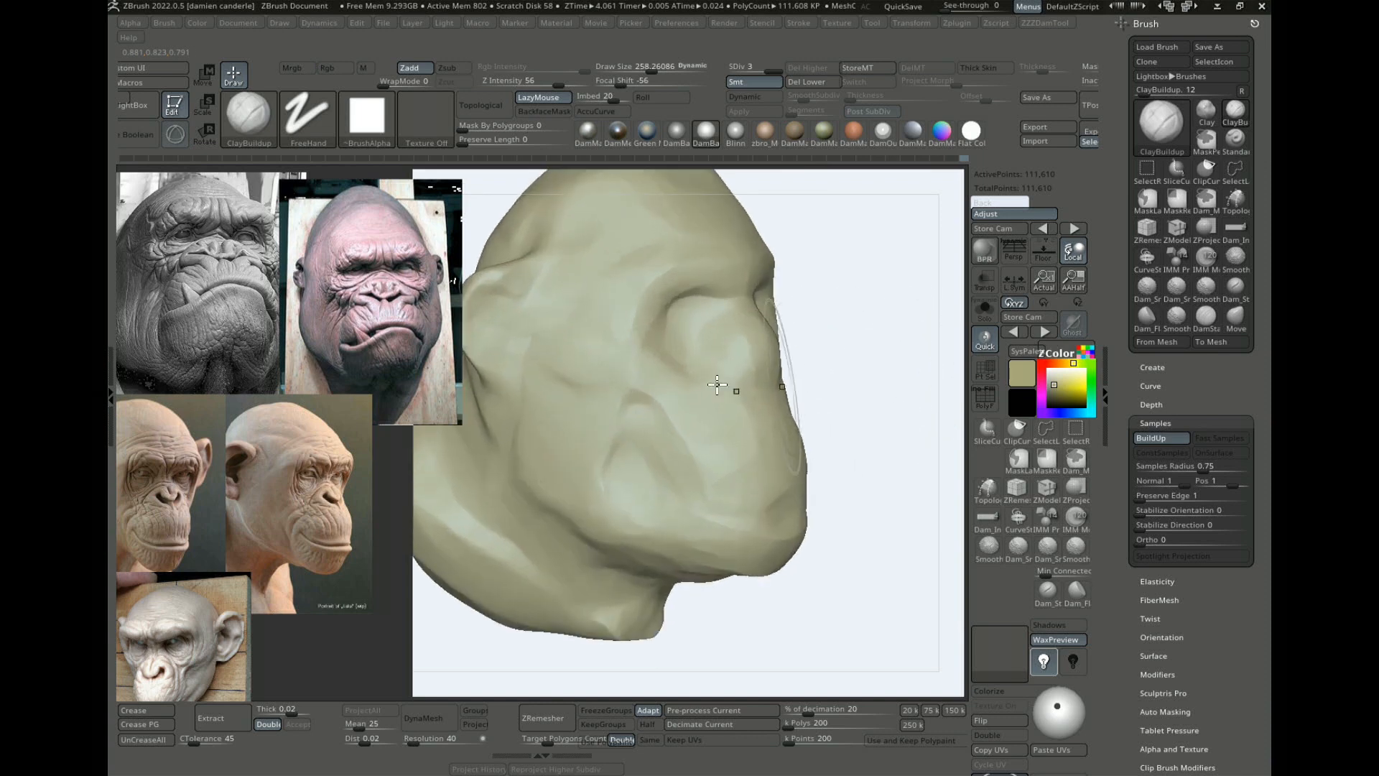
key("b")
key("m")
key("v")
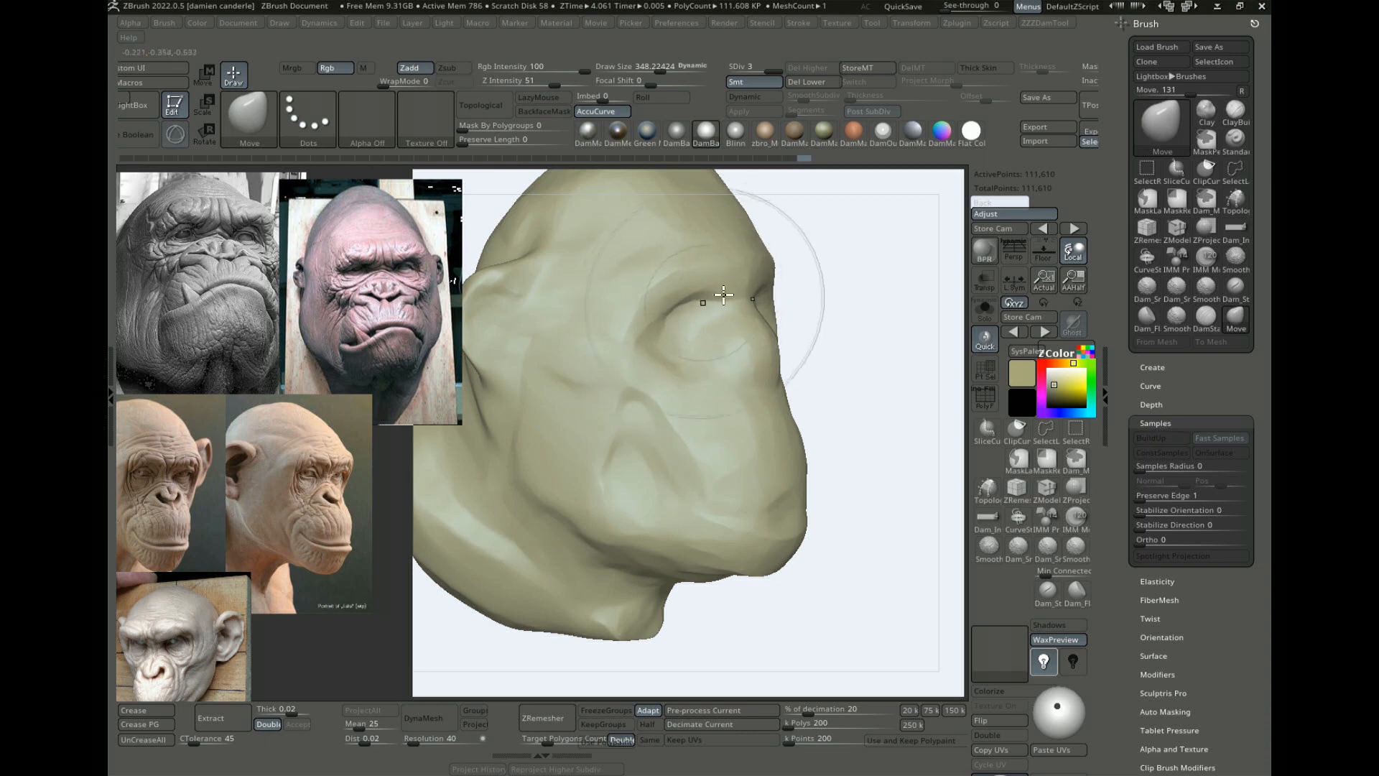
left_click_drag(1059, 365, 1059, 388)
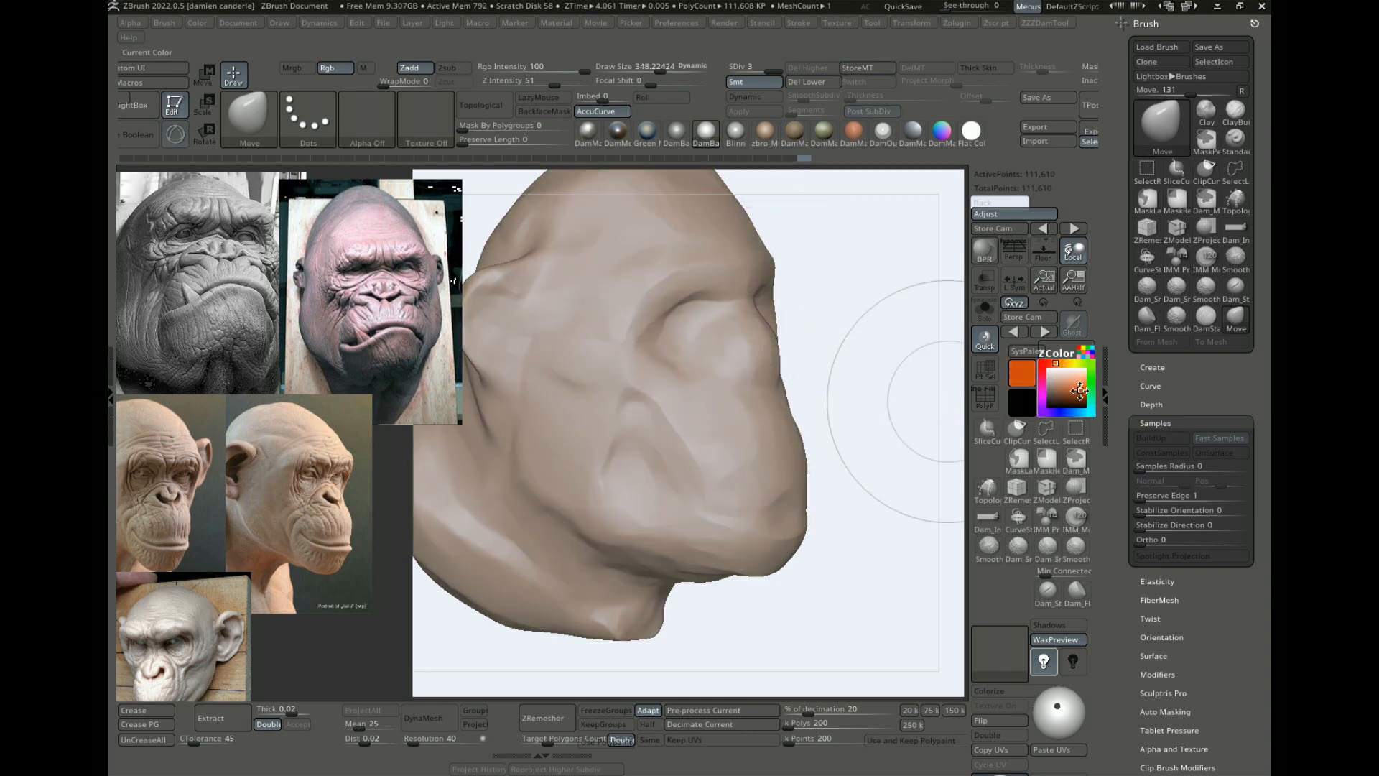
left_click_drag(873, 361, 878, 420, "alt")
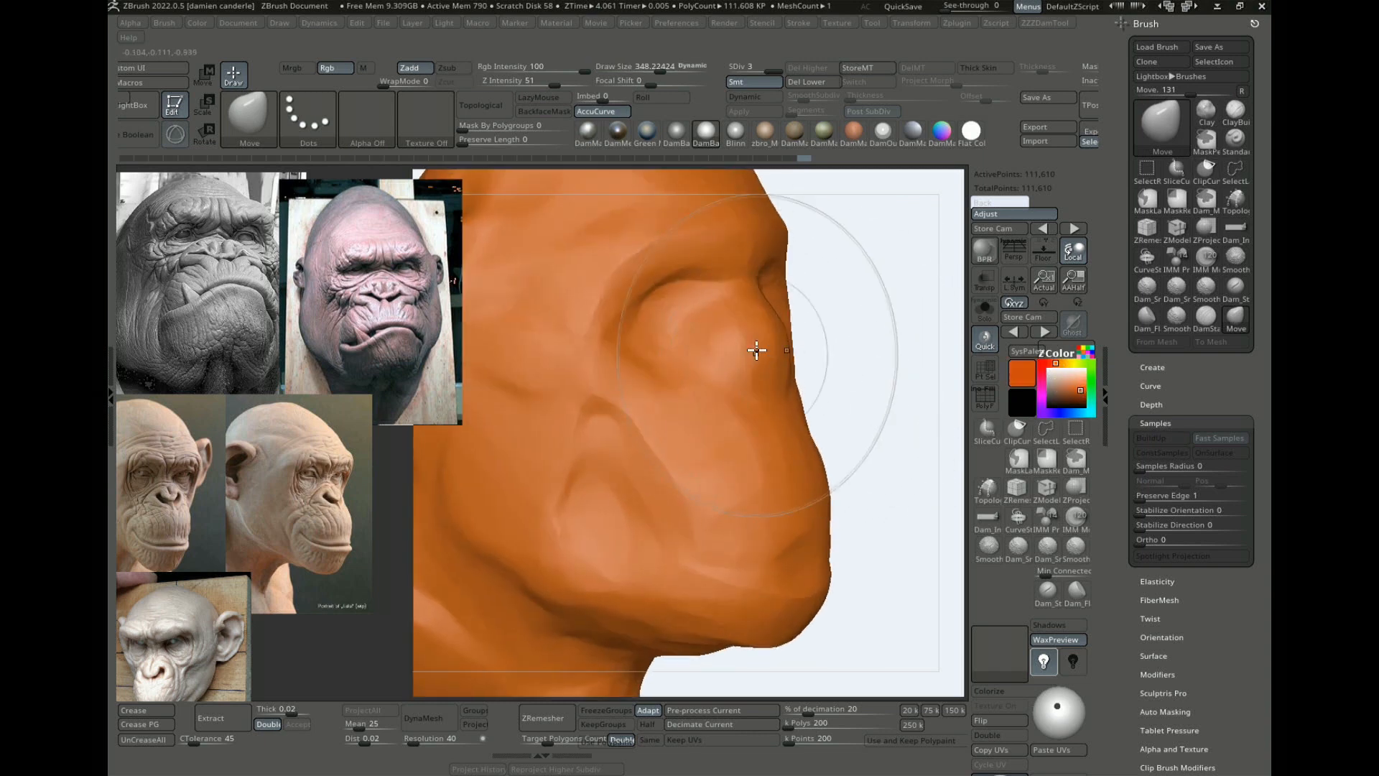
left_click_drag(757, 350, 778, 397)
key("s")
left_click_drag(734, 470, 711, 477)
left_click_drag(711, 424, 681, 408)
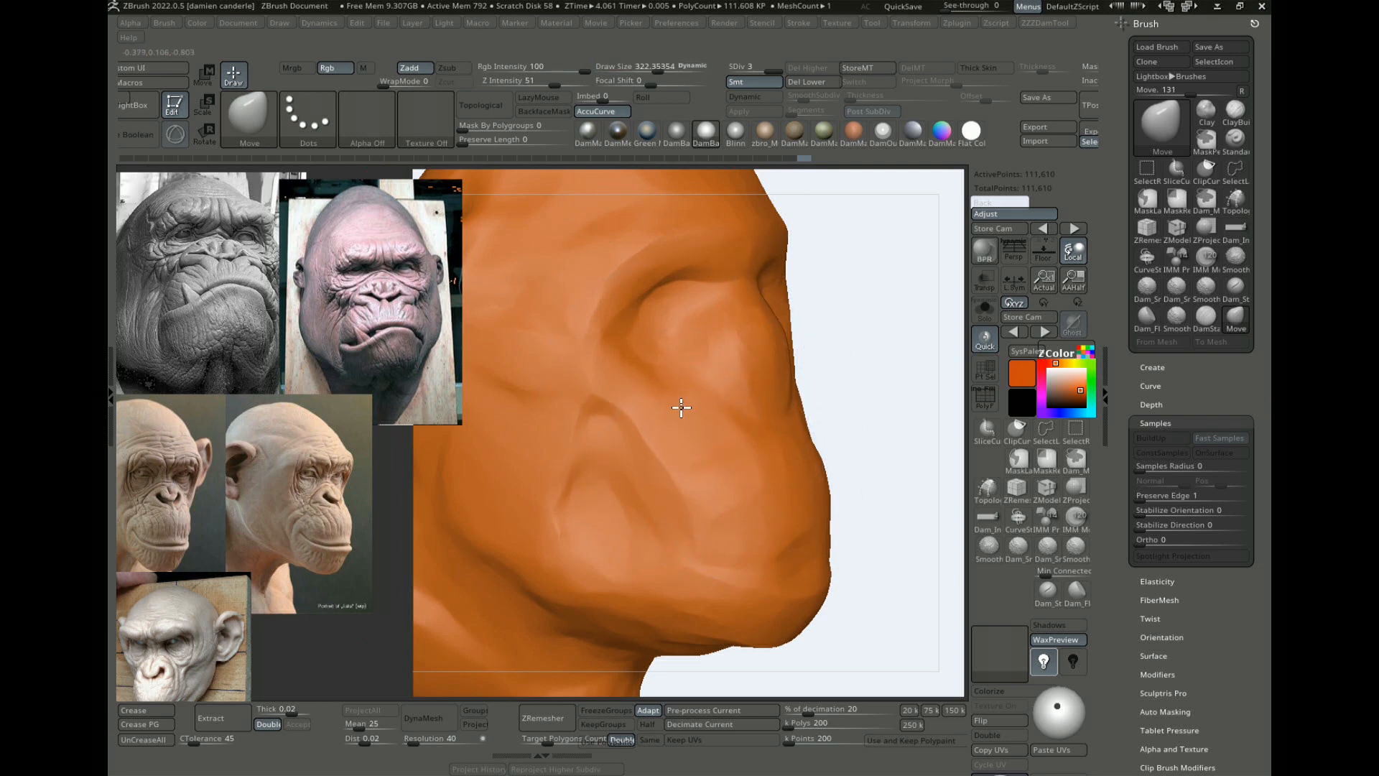
Step: Reshape the nose, muzzle and chin in profile with the Move brush at draw sizes of about 322 and 412
left_click_drag(855, 402, 878, 309, "alt")
left_click_drag(822, 361, 864, 385, "shift")
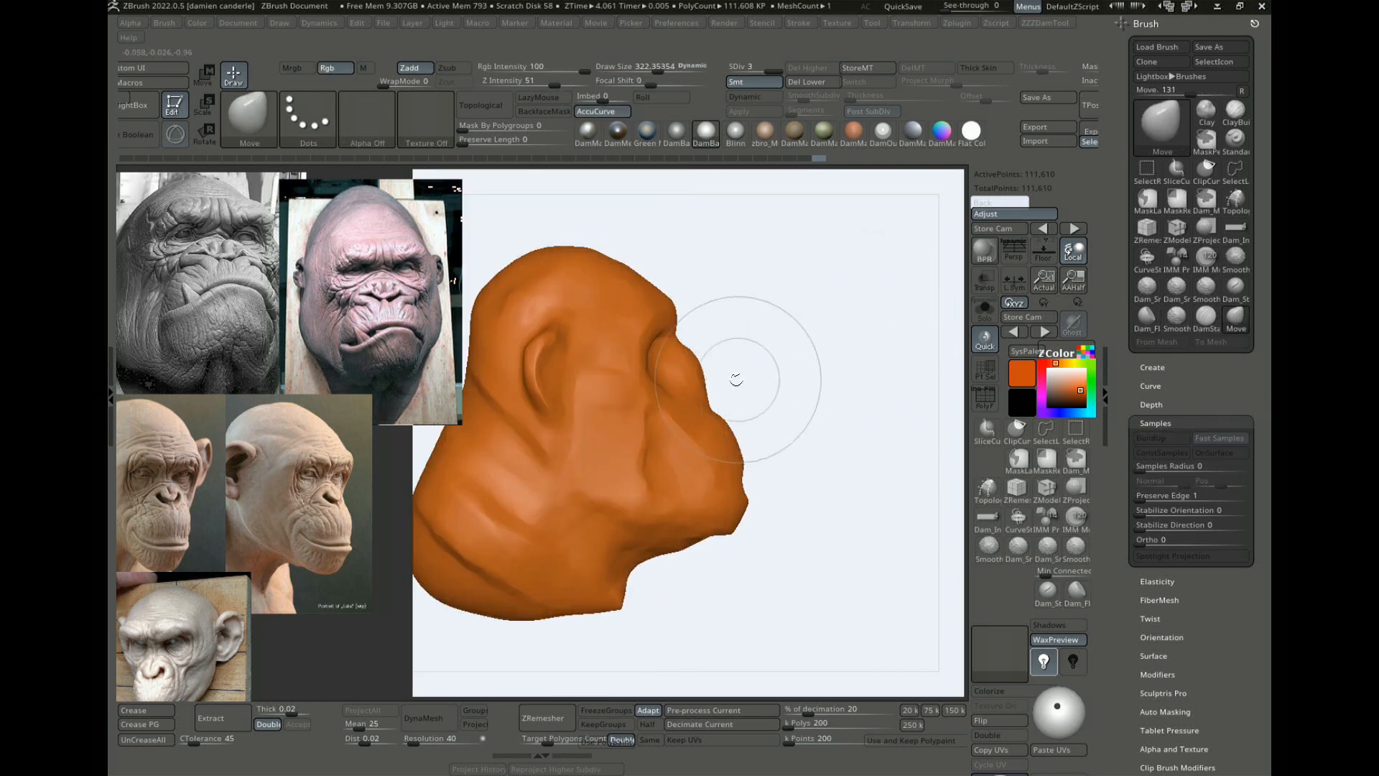
mouse_move(690, 363)
left_mouse_down()
mouse_move(707, 360)
mouse_move(709, 404)
left_mouse_up()
left_click_drag(731, 485, 689, 523)
key("s")
left_click_drag(687, 498, 646, 527)
left_click_drag(675, 472, 650, 465)
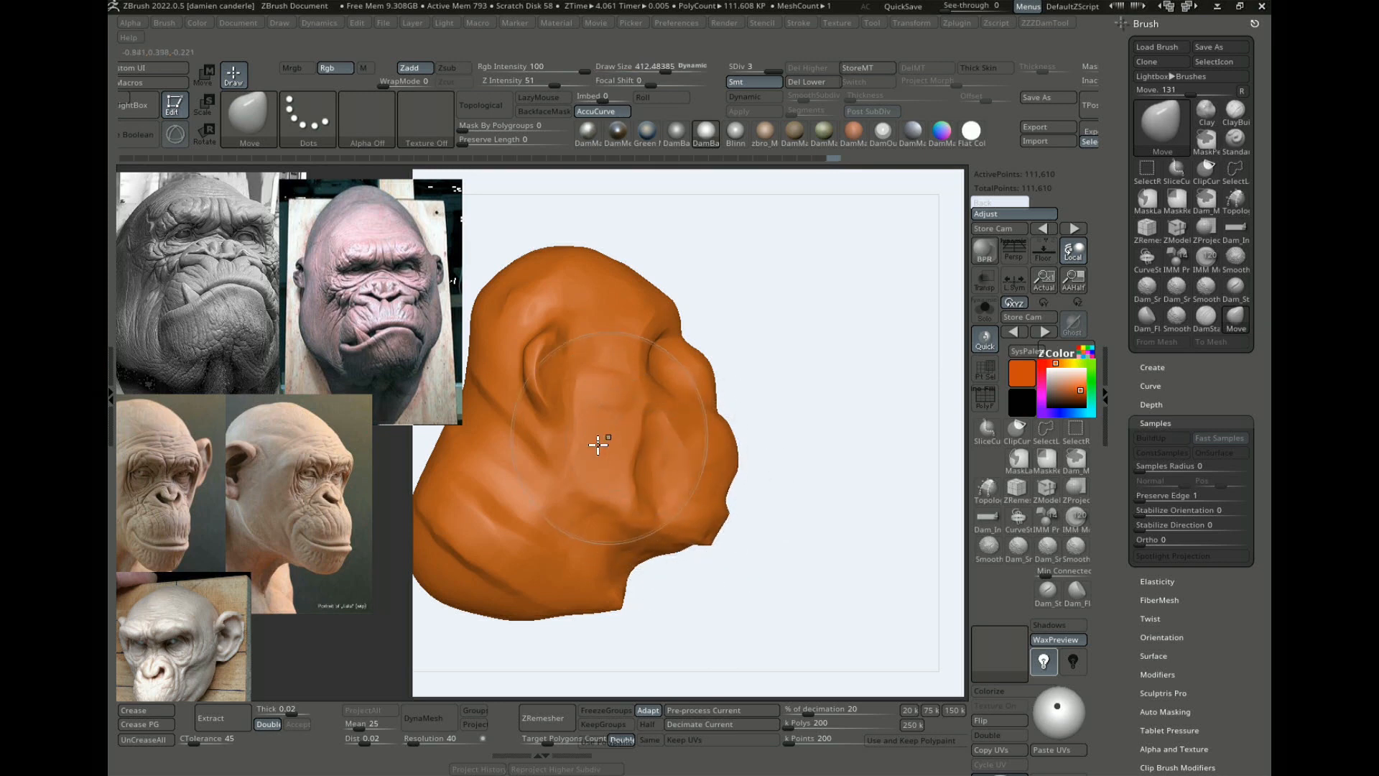
Step: Adjust the ear, jaw and neck shapes with the Move brush, enlarging the draw size to about 569
left_click_drag(581, 378, 581, 383)
key("s")
mouse_move(550, 368)
left_mouse_down()
mouse_move(526, 368)
mouse_move(552, 408)
left_mouse_up()
left_click_drag(575, 480, 557, 502)
left_click_drag(616, 608, 623, 633)
left_click_drag(734, 617, 841, 473, "alt")
left_click_drag(714, 478, 625, 533)
left_click_drag(651, 448, 637, 462)
left_click_drag(562, 375, 527, 375)
left_click_drag(755, 536, 669, 516)
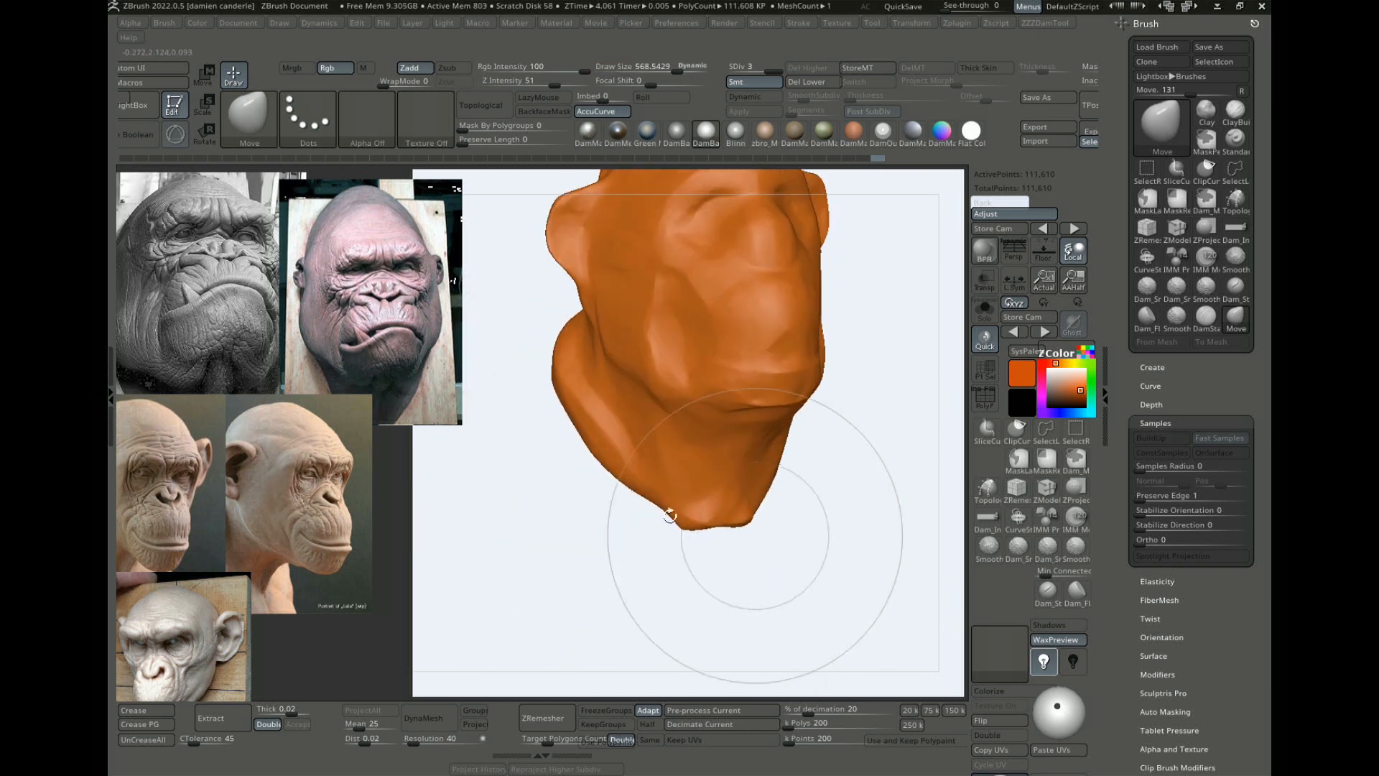
Step: Push the side of the head near the ear inward with the Move brush at draw size about 711
left_click_drag(889, 467, 865, 550, "alt")
key("[")
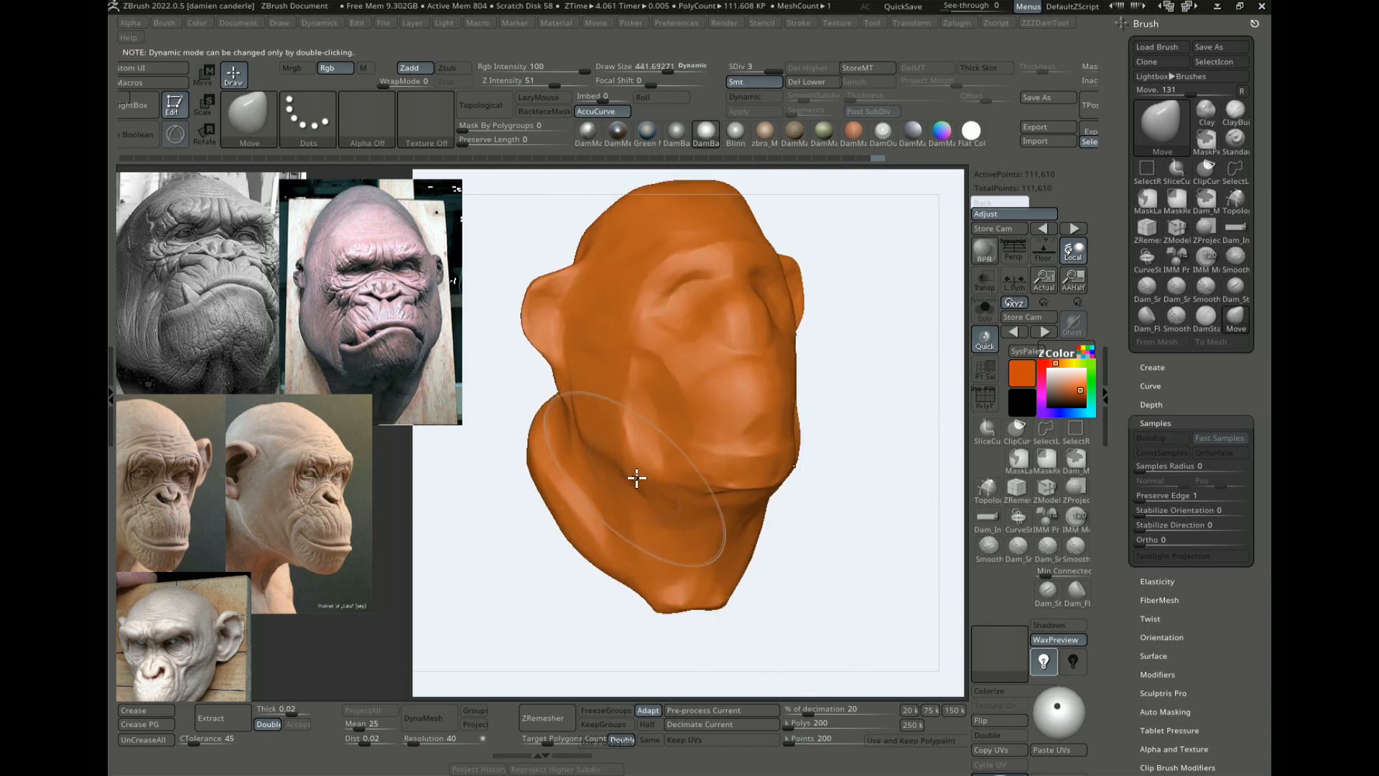
key("]")
key("]")
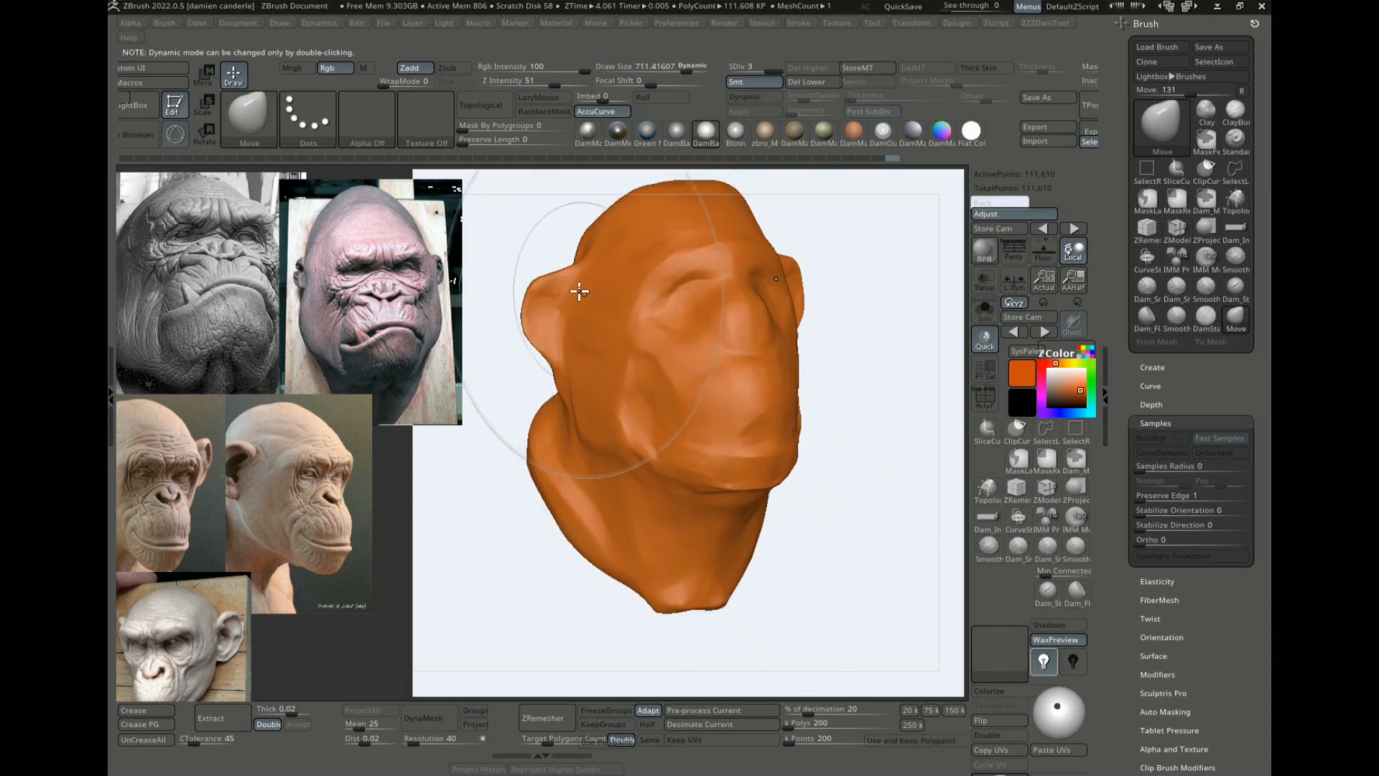
left_click_drag(579, 291, 597, 290)
Step: Reshape the crown and forehead slope with the Move brush at draw size about 432
mouse_move(867, 302)
left_mouse_down("alt")
mouse_move(807, 363)
mouse_move(811, 294)
mouse_move(616, 283)
left_mouse_up("alt")
mouse_move(760, 321)
left_mouse_down()
mouse_move(913, 327)
mouse_move(748, 311)
mouse_move(828, 303)
left_mouse_up()
key("[")
key("[")
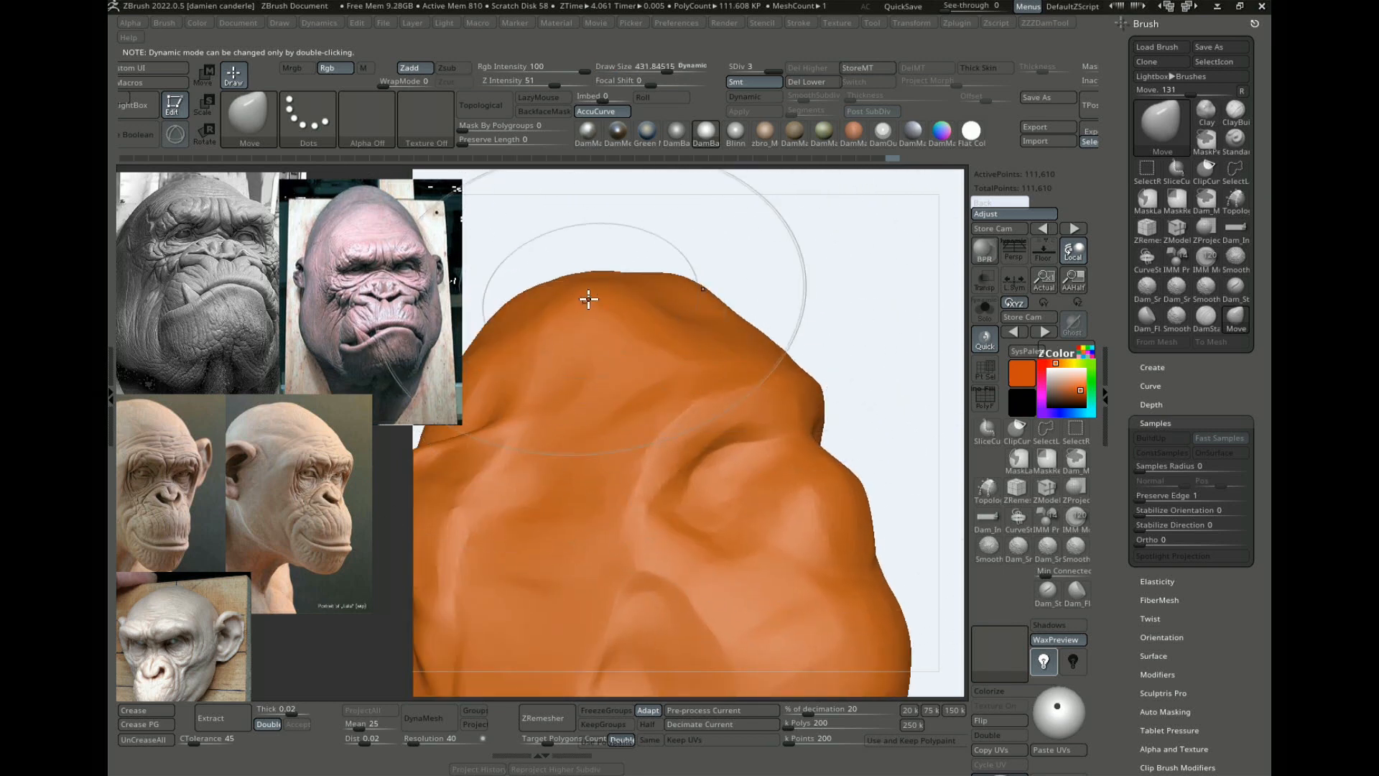
mouse_move(607, 302)
left_mouse_down()
mouse_move(594, 330)
mouse_move(619, 317)
mouse_move(702, 357)
left_mouse_up()
Step: Build up the forehead, brow ridge and outer eye socket at draw size about 109, blending with Dam_FlattenRake
key("s")
key("2")
left_click_drag(831, 306, 840, 244, "alt")
key("s")
left_click_drag(710, 326, 693, 326)
left_click_drag(715, 341, 827, 338)
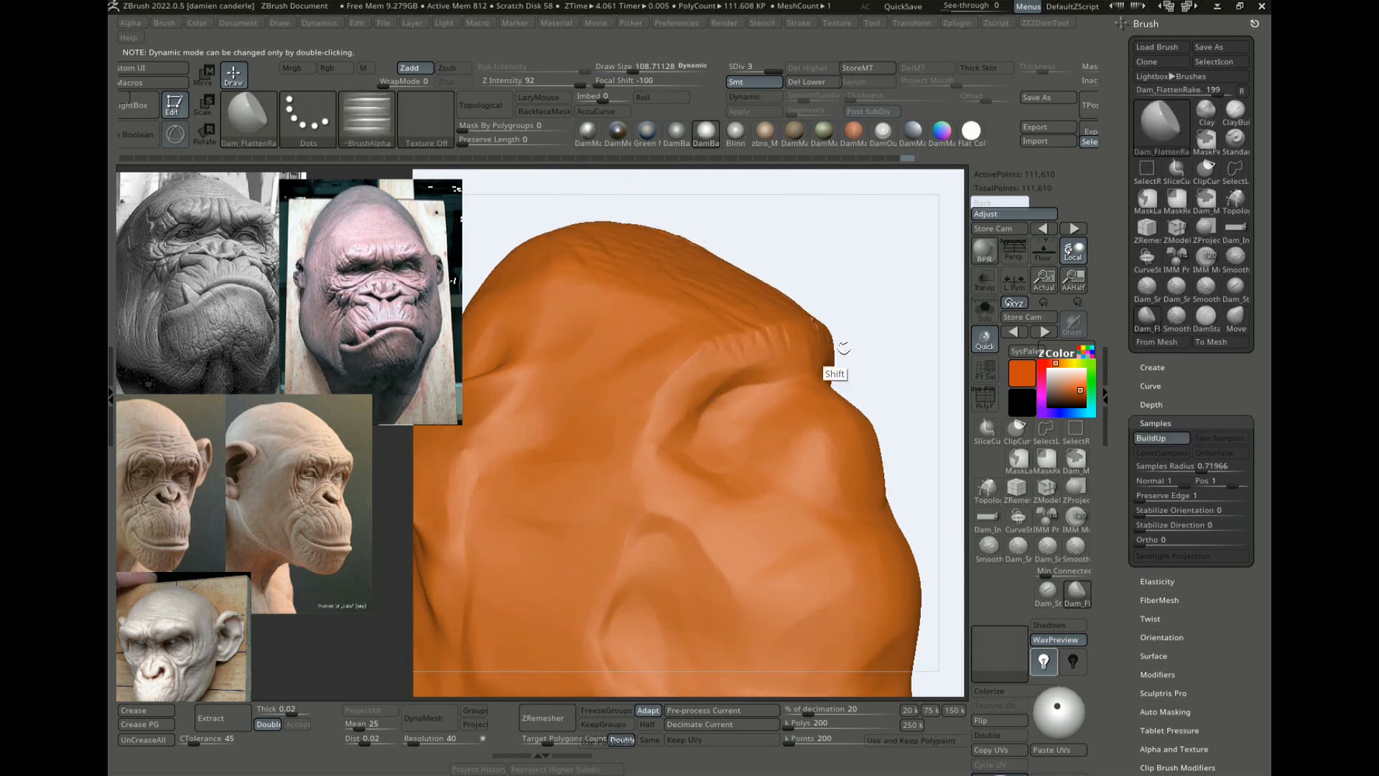
left_click_drag(733, 350, 648, 430)
Step: Build up the cheekbone, jaw side and mouth area with ClayBuildup at draw sizes of about 229 and 281
key("1")
mouse_move(873, 404)
left_mouse_down("alt")
mouse_move(835, 343)
mouse_move(803, 410)
left_mouse_up("alt")
key("2")
key("1")
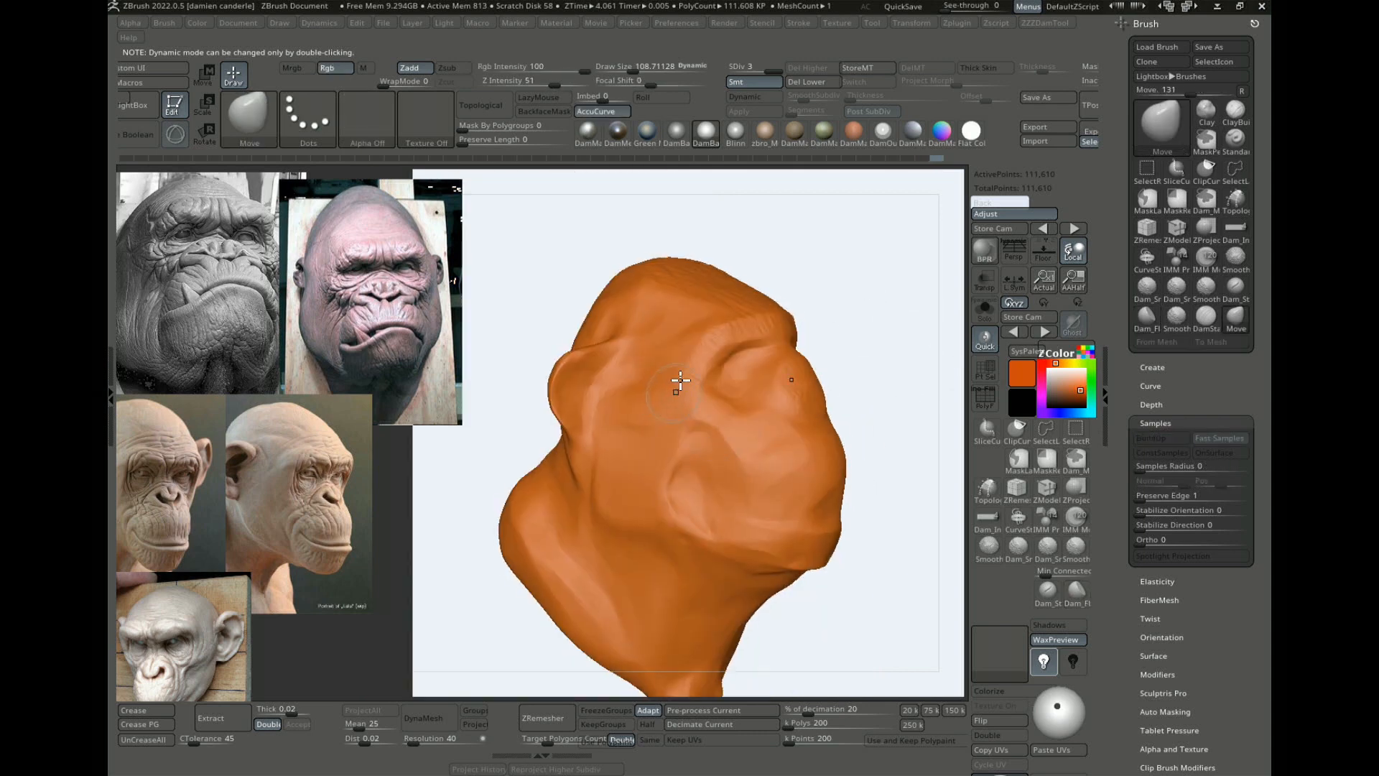
key("3")
key("s")
left_click_drag(682, 380, 690, 373)
key("s")
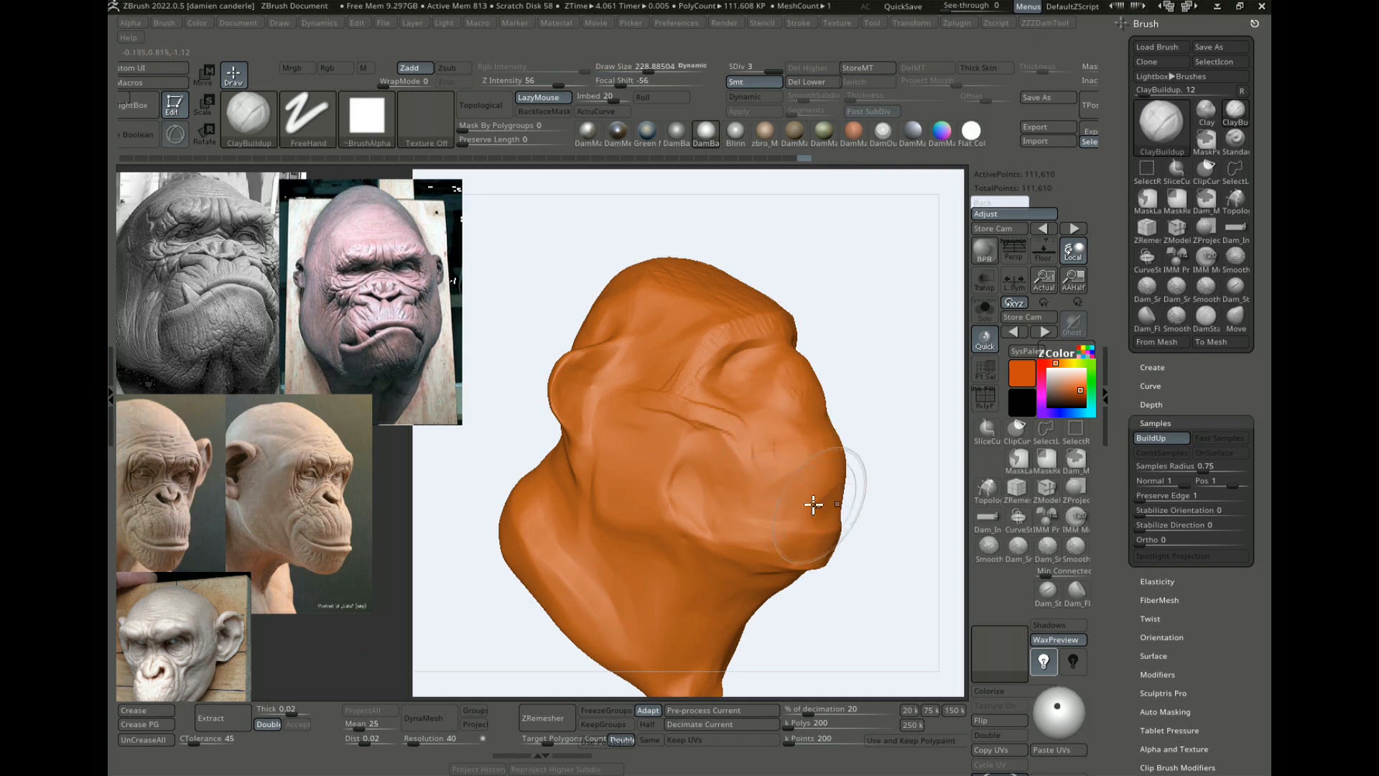
mouse_move(796, 515)
left_mouse_down()
mouse_move(823, 535)
mouse_move(751, 528)
left_mouse_up()
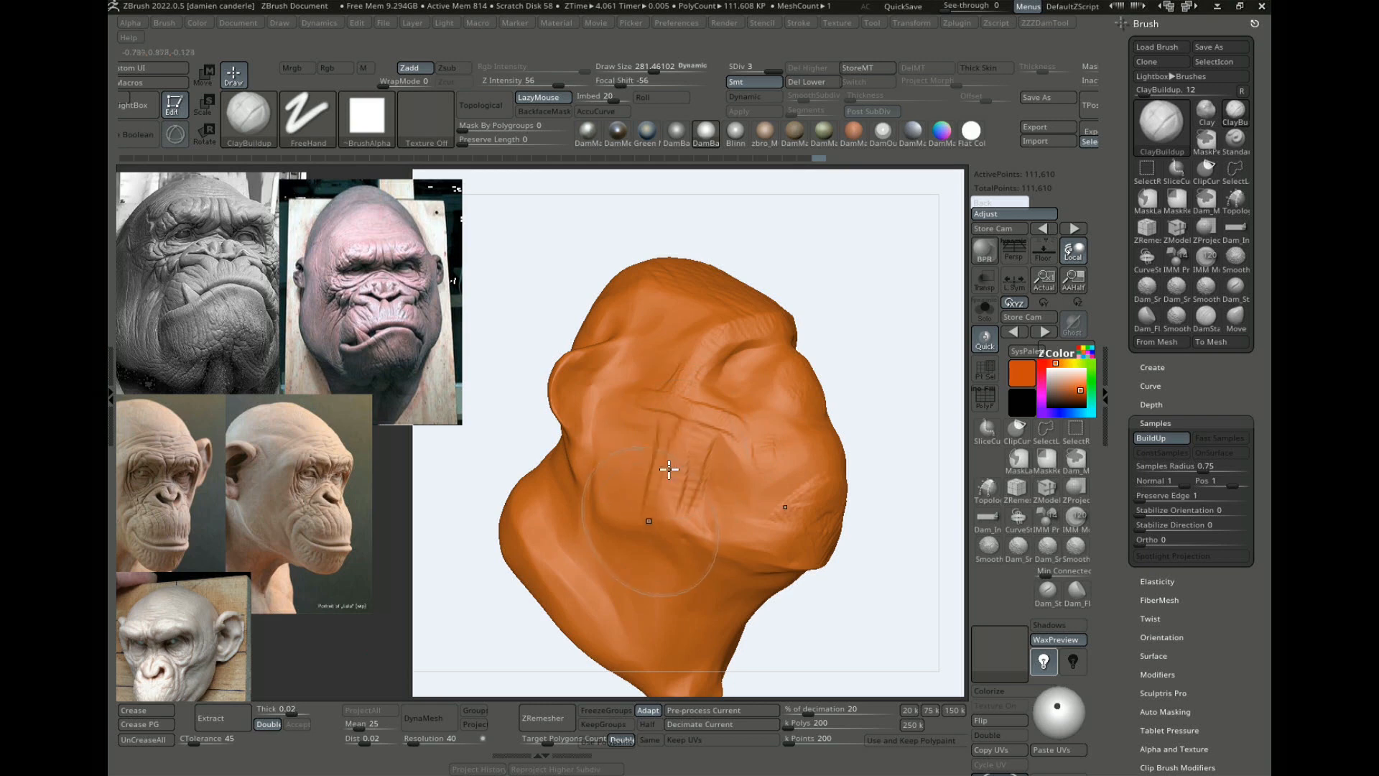
left_click_drag(648, 414, 629, 500)
Step: Blend the cheek with Dam_FlattenRake and fill out the jaw, chin and muzzle with ClayBuildup at draw size about 236
key("4")
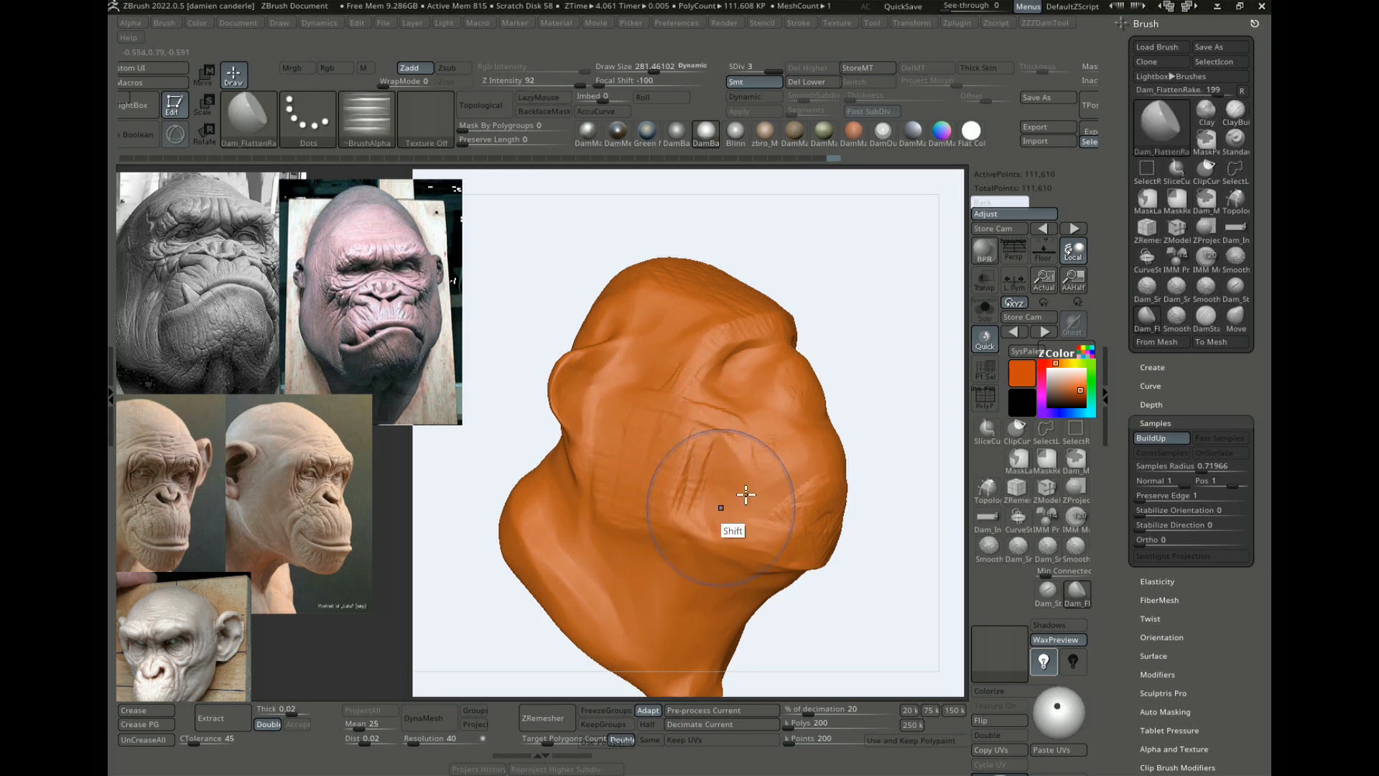
mouse_move(693, 405)
left_mouse_down()
mouse_move(763, 449)
mouse_move(696, 495)
left_mouse_up()
left_click_drag(701, 431, 675, 540)
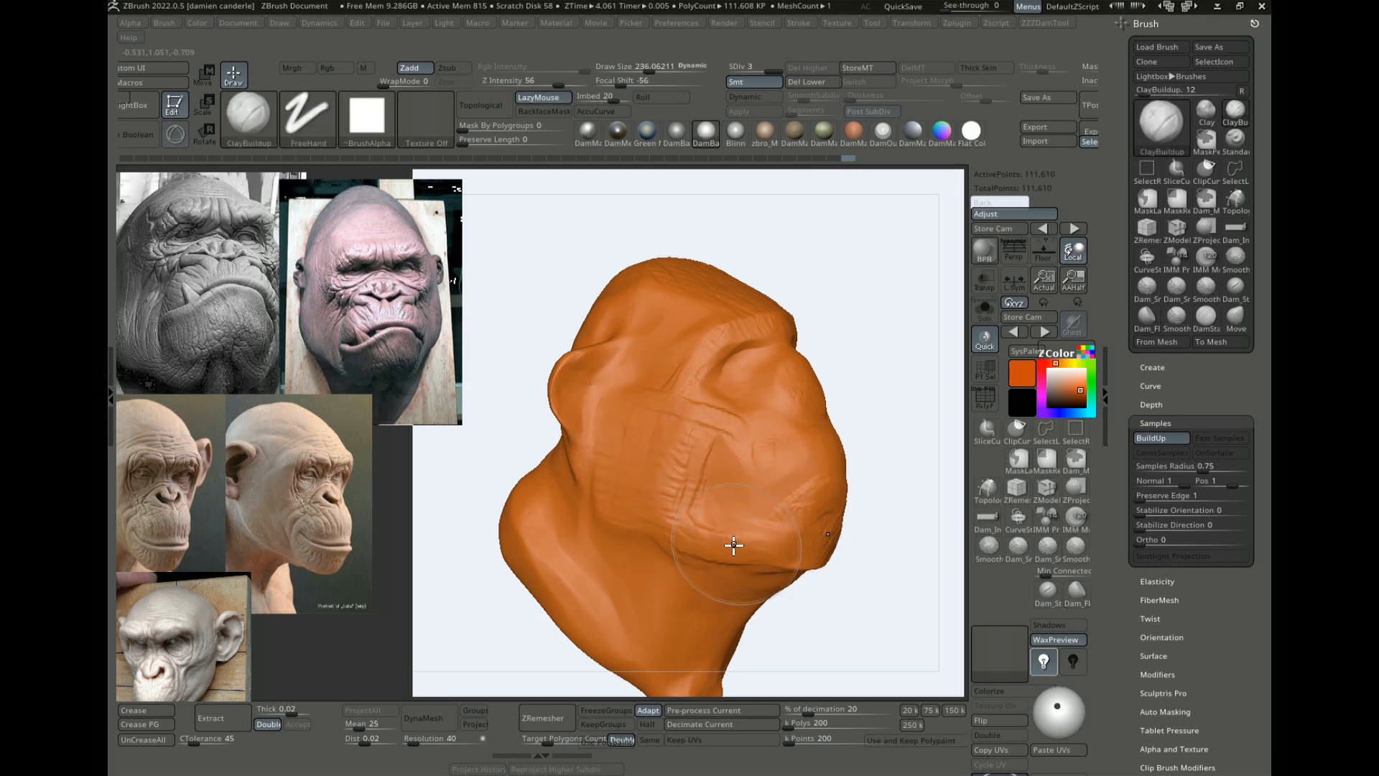
mouse_move(893, 477)
left_mouse_down("shift")
mouse_move(917, 395)
mouse_move(803, 381)
left_mouse_up("shift")
left_click_drag(681, 503, 681, 583, "alt")
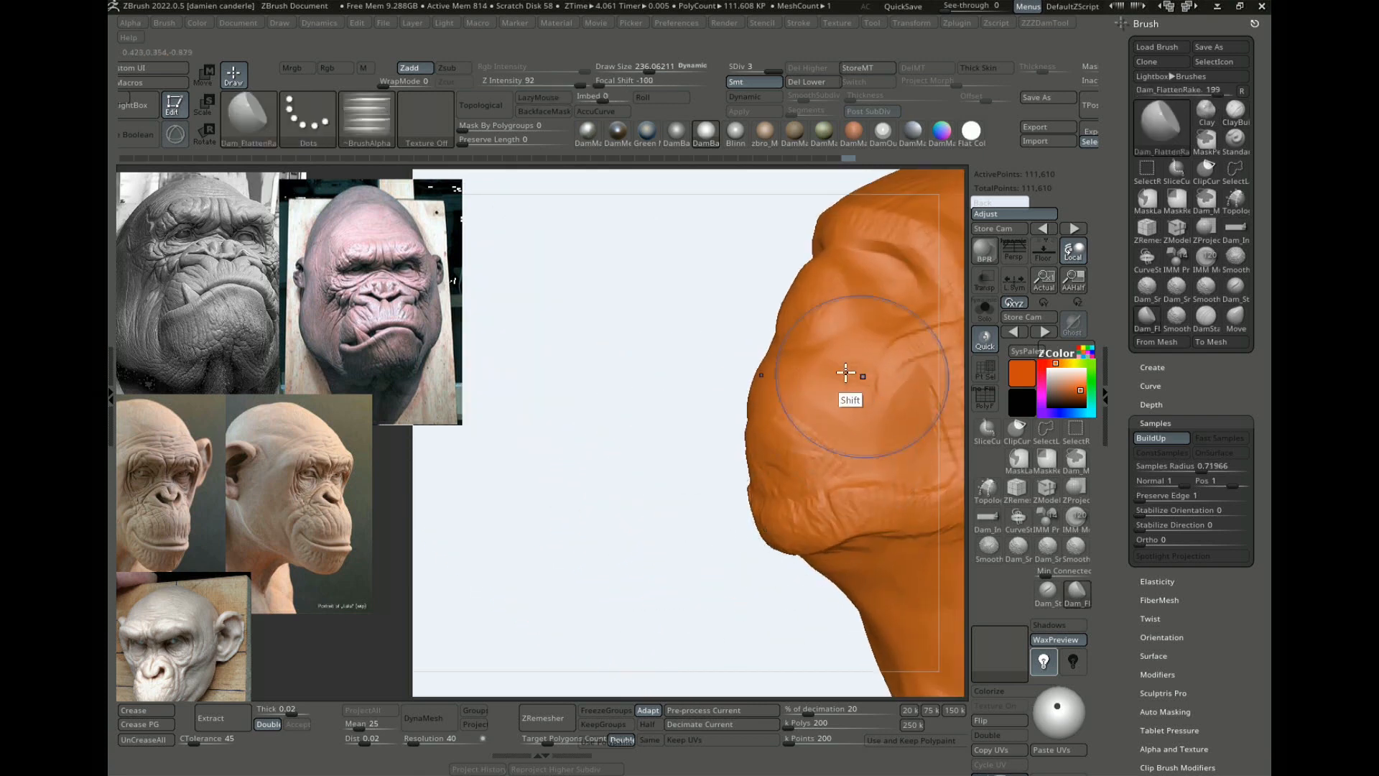
mouse_move(845, 372)
left_mouse_down("shift")
mouse_move(791, 369)
mouse_move(847, 381)
left_mouse_up("shift")
left_click_drag(642, 495, 634, 429, "alt")
mouse_move(630, 428)
left_mouse_down("alt")
mouse_move(584, 462)
mouse_move(594, 474)
left_mouse_up("alt")
left_click_drag(611, 523, 517, 504, "alt")
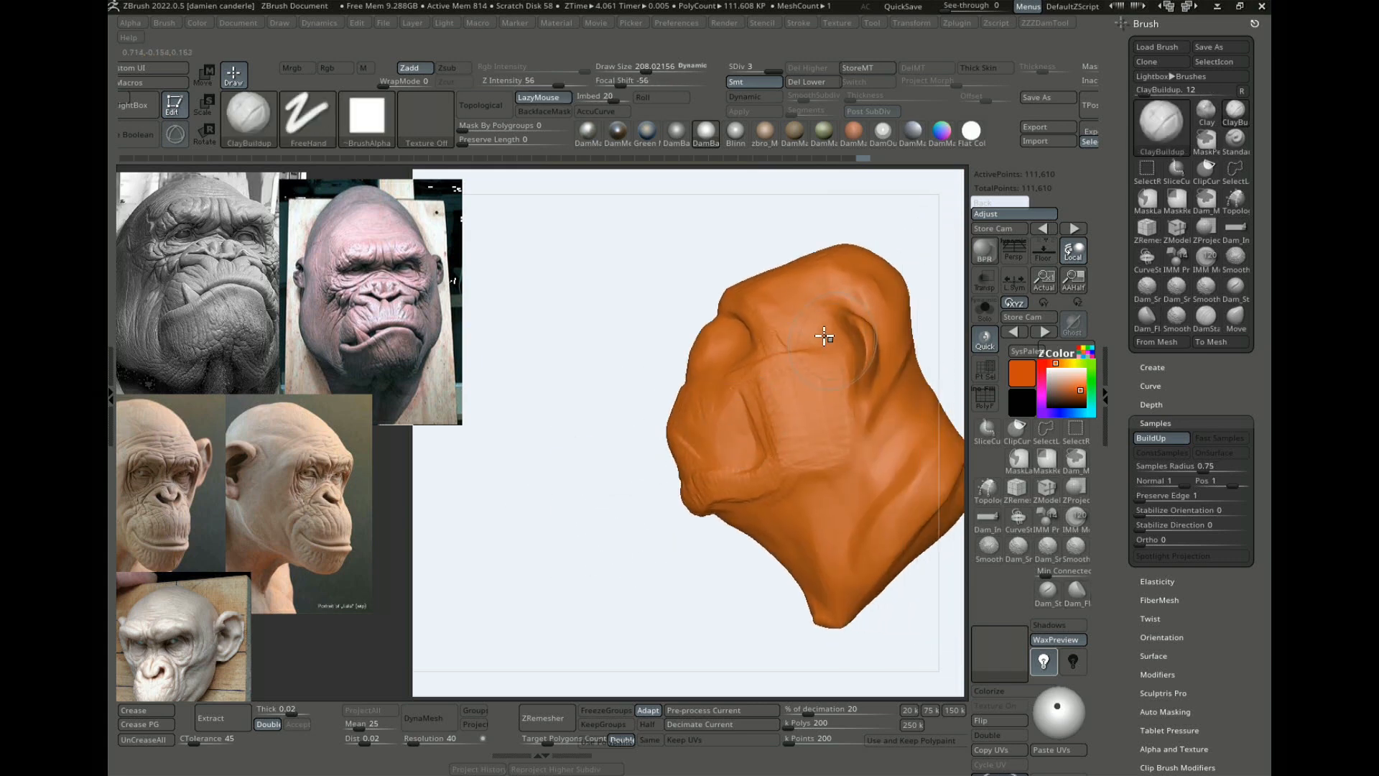
Step: Build up the temple, back of the skull and neck with ClayBuildup at draw sizes of about 208 and 348
left_click_drag(812, 352, 791, 415, "shift")
mouse_move(894, 234)
left_mouse_down("alt")
mouse_move(762, 278)
mouse_move(819, 362)
mouse_move(850, 326)
mouse_move(793, 322)
left_mouse_up("alt")
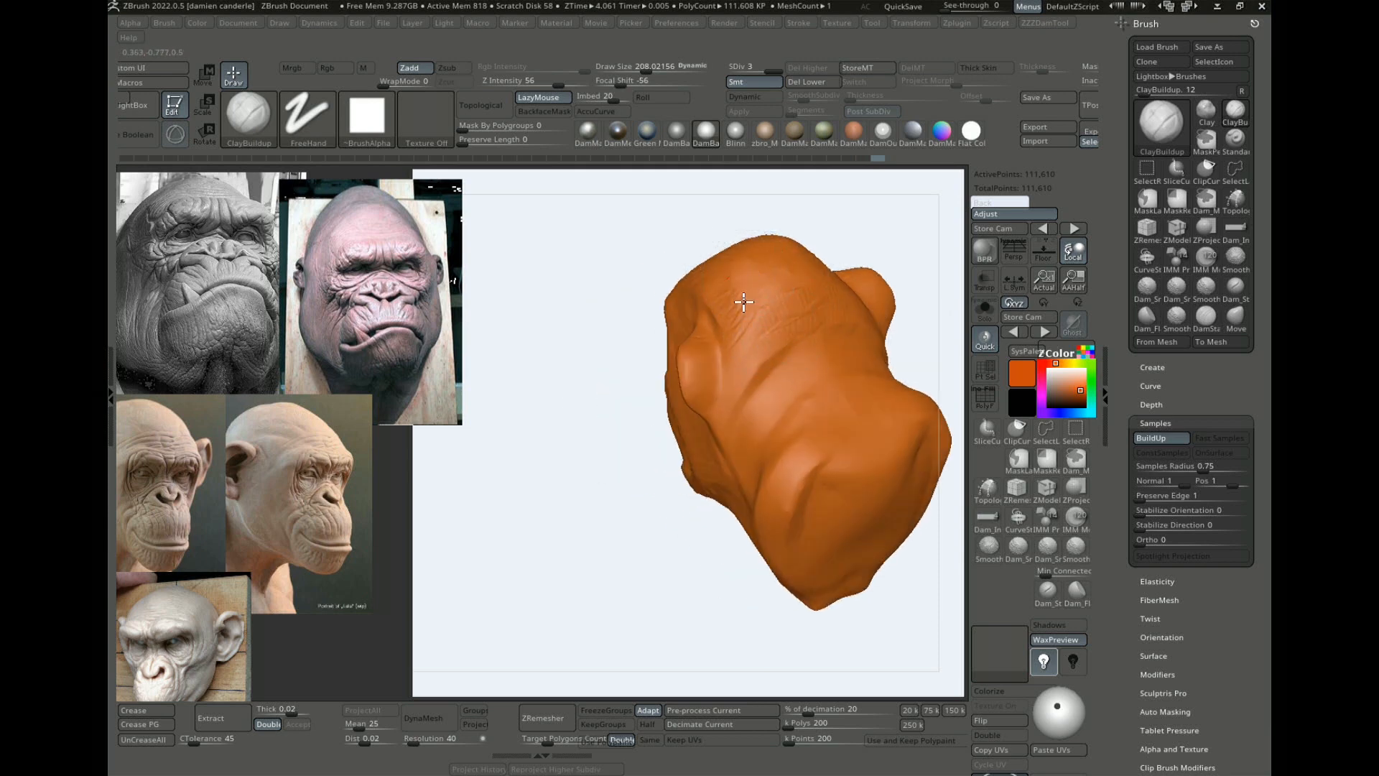
key("shift")
mouse_move(773, 322)
left_mouse_down("shift")
mouse_move(797, 283)
mouse_move(819, 359)
left_mouse_up("shift")
key("s")
left_click(799, 410)
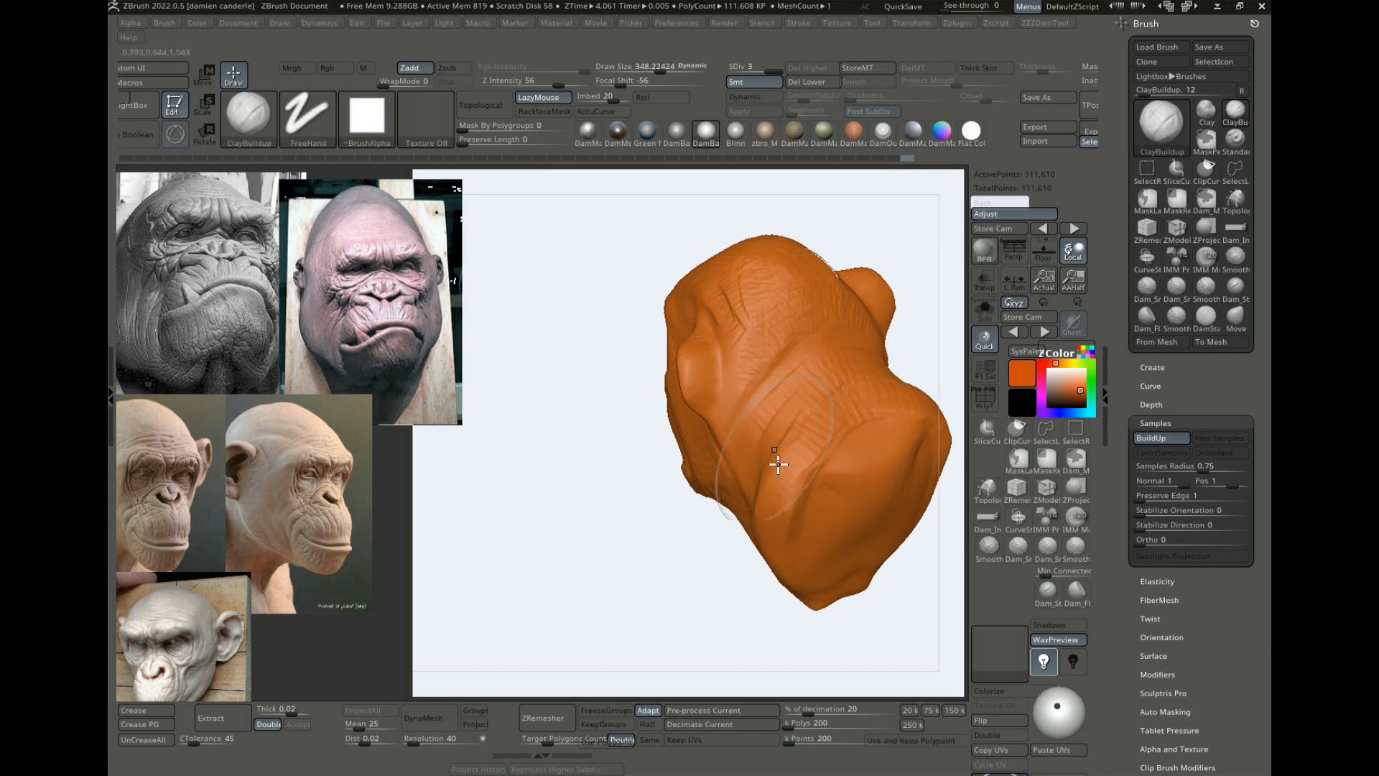
Step: Carve the mouth line and nostrils with the DamStandard brush at draw size about 195
left_click_drag(640, 631, 791, 493)
left_click_drag(865, 450, 862, 501)
key("alt")
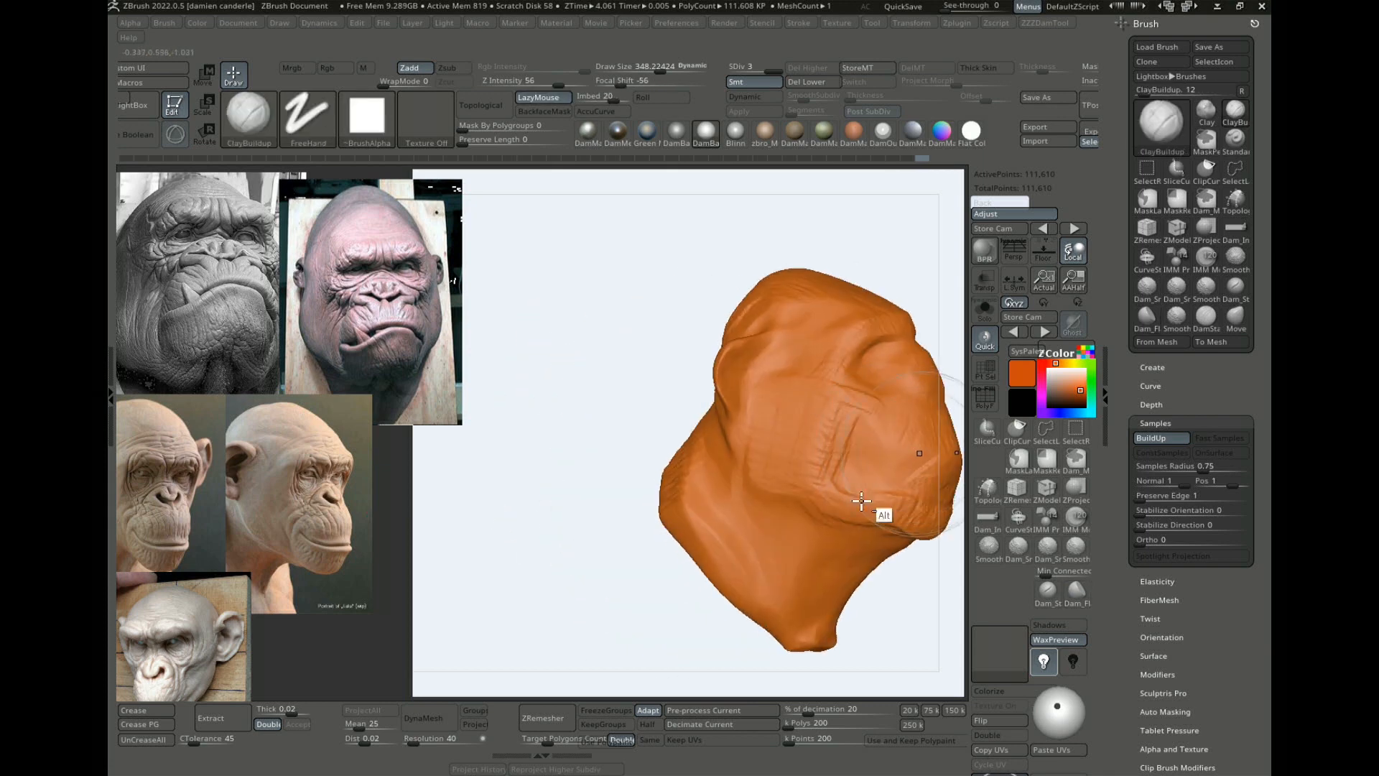
mouse_move(646, 317)
left_mouse_down()
mouse_move(640, 292)
mouse_move(797, 230)
mouse_move(914, 369)
mouse_move(797, 649)
left_mouse_up()
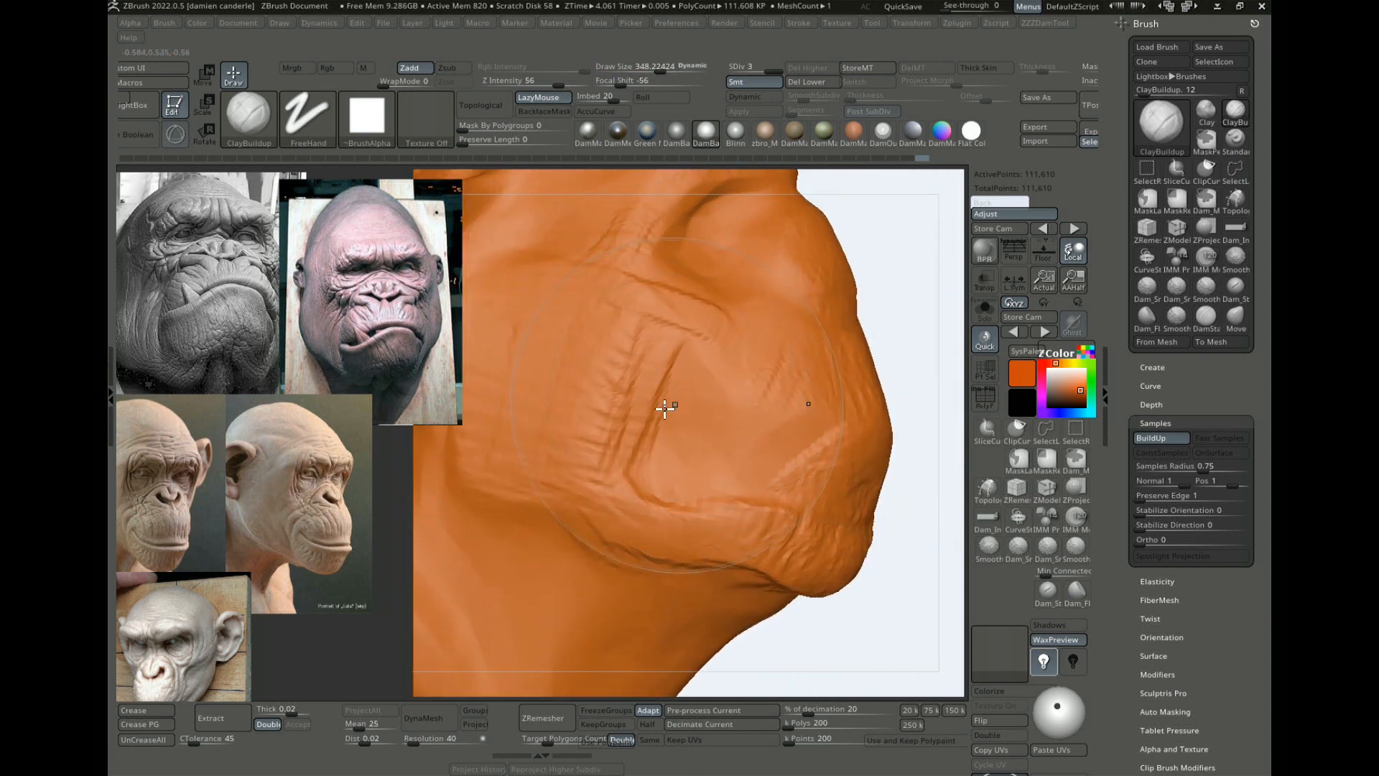
key("ctrl")
key("b")
key("d")
key("s")
key("bracketleft")
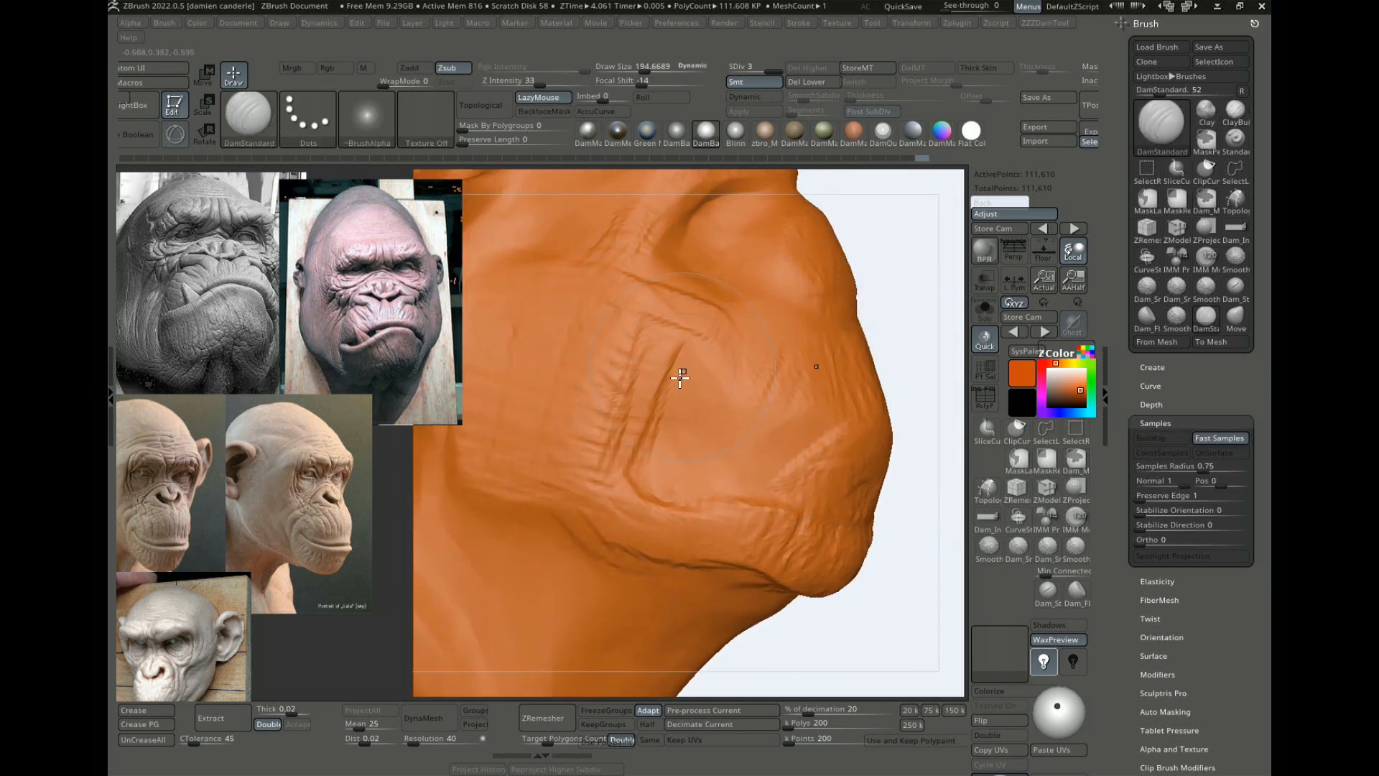
left_click_drag(912, 300, 798, 402)
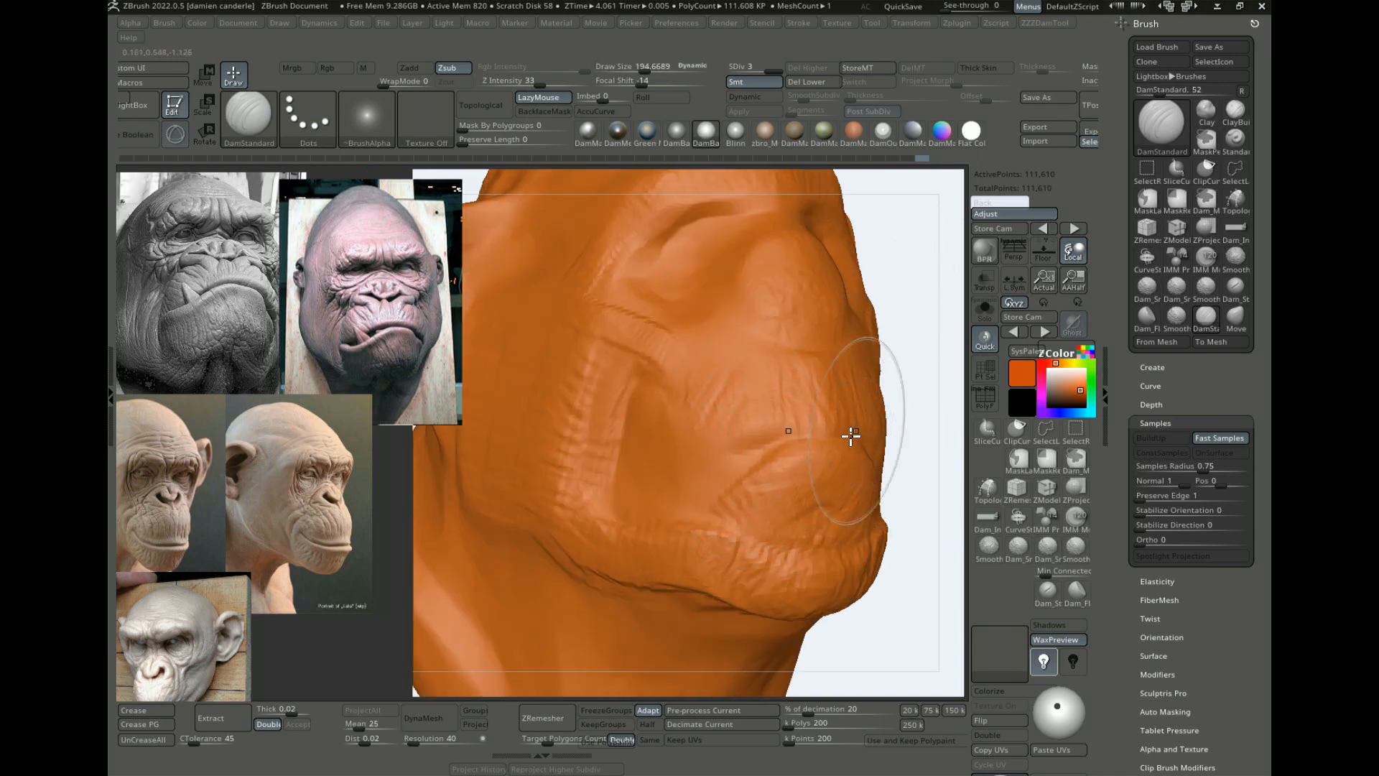
mouse_move(925, 288)
left_mouse_down()
mouse_move(888, 321)
mouse_move(902, 330)
mouse_move(888, 345)
left_mouse_up()
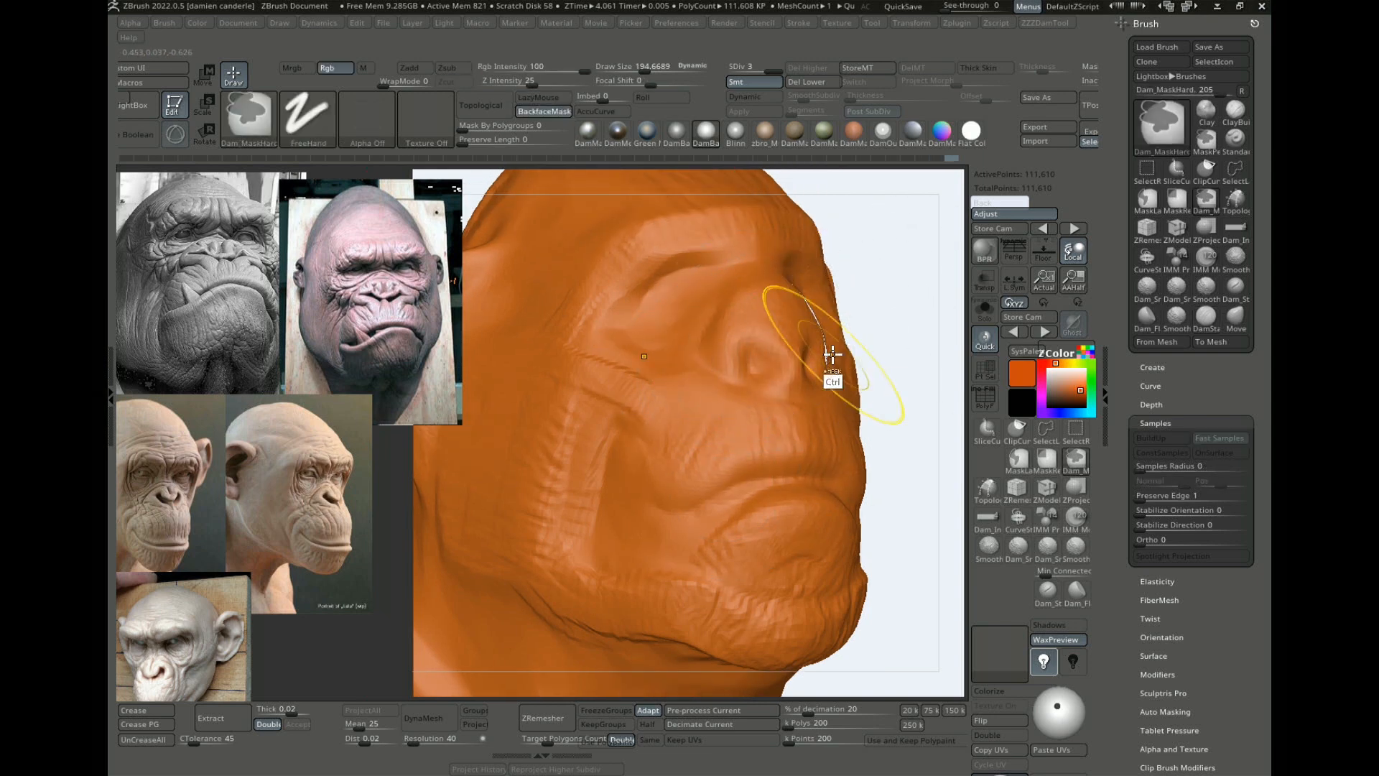
Step: Subdivide the head to level 4 and carve the eye contour with DamStandard at draw size about 151
key("d")
mouse_move(851, 284)
left_mouse_down()
mouse_move(865, 283)
mouse_move(631, 338)
mouse_move(595, 403)
left_mouse_up()
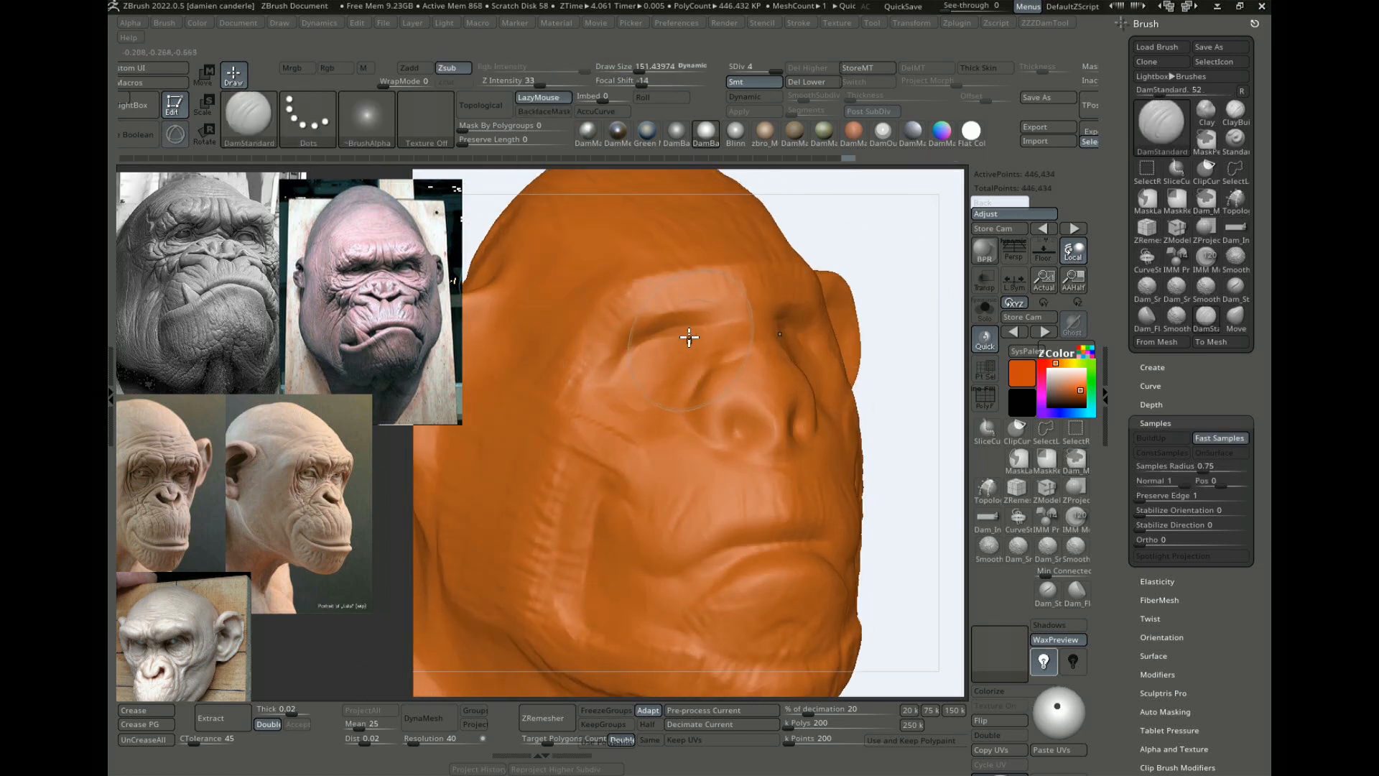
left_click_drag(697, 351, 681, 394)
key("s")
left_click_drag(607, 356, 610, 356)
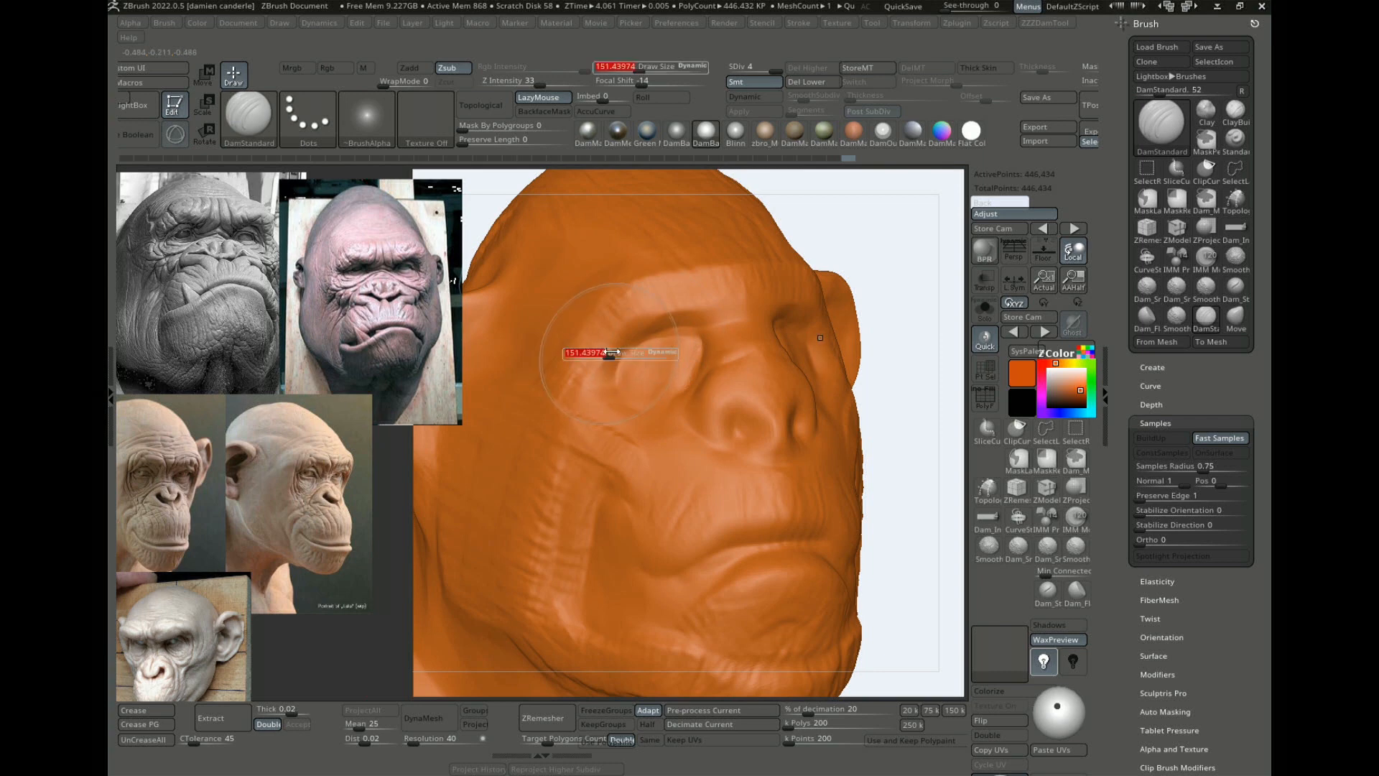
Step: Carve frown creases between the brows and raise the brow edges with DamStandard at draw size about 175
left_click_drag(924, 225, 791, 318)
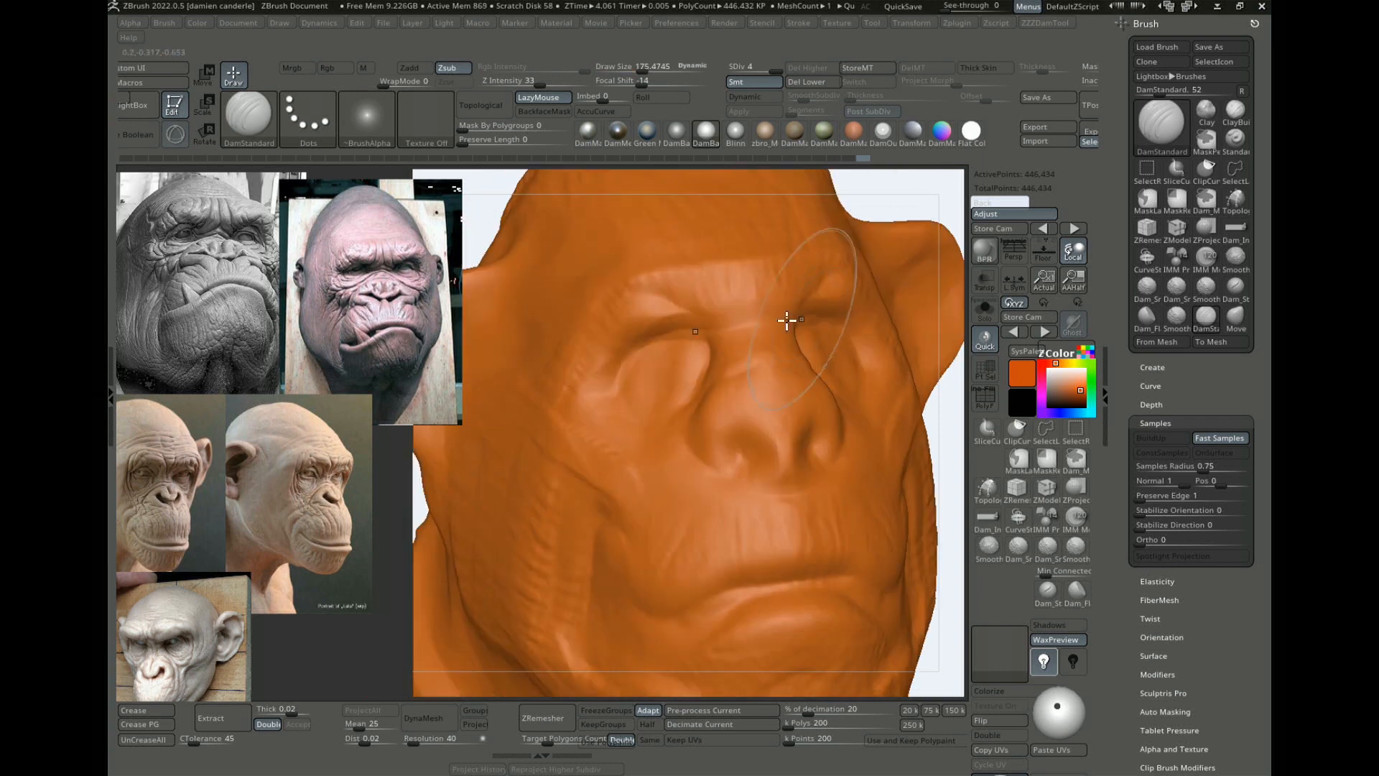
left_click_drag(754, 249, 741, 338)
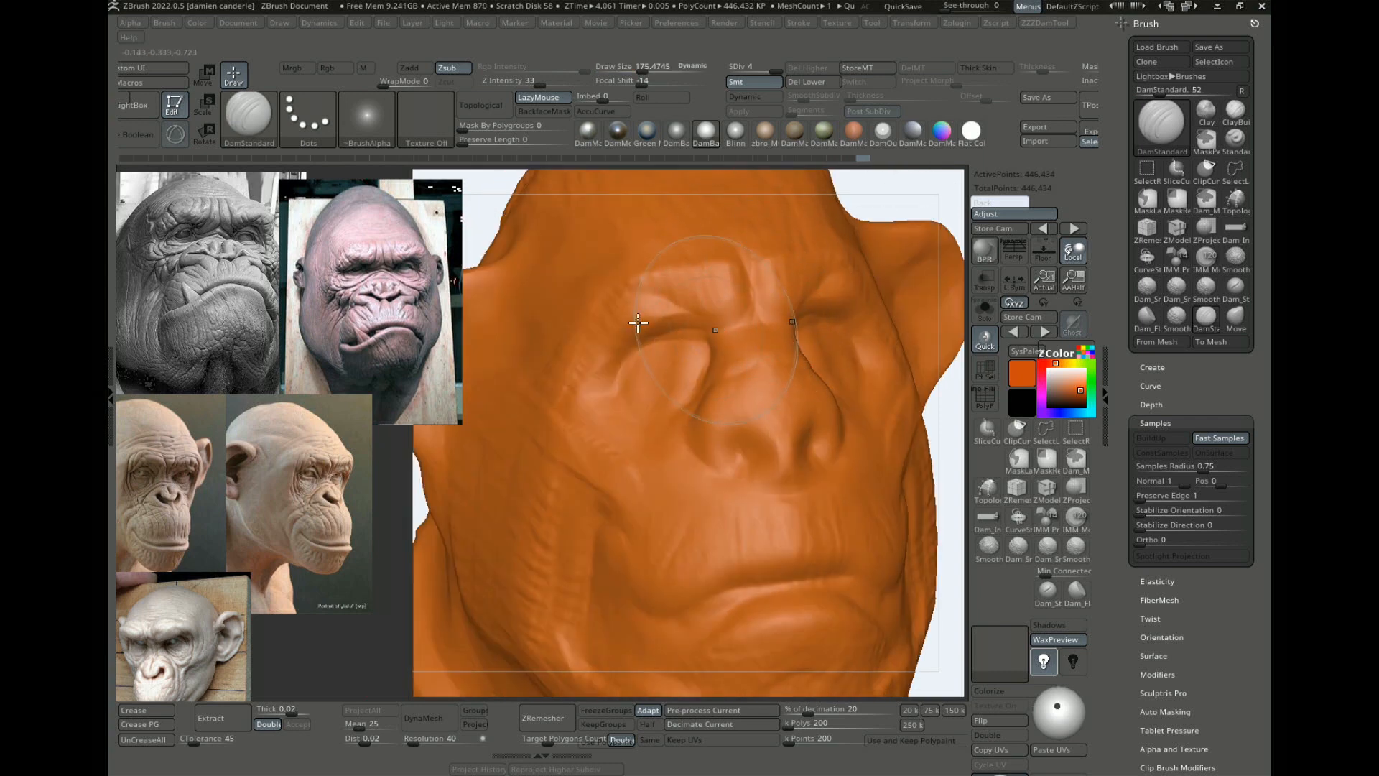
mouse_move(899, 197)
left_mouse_down()
mouse_move(817, 210)
mouse_move(854, 253)
left_mouse_up()
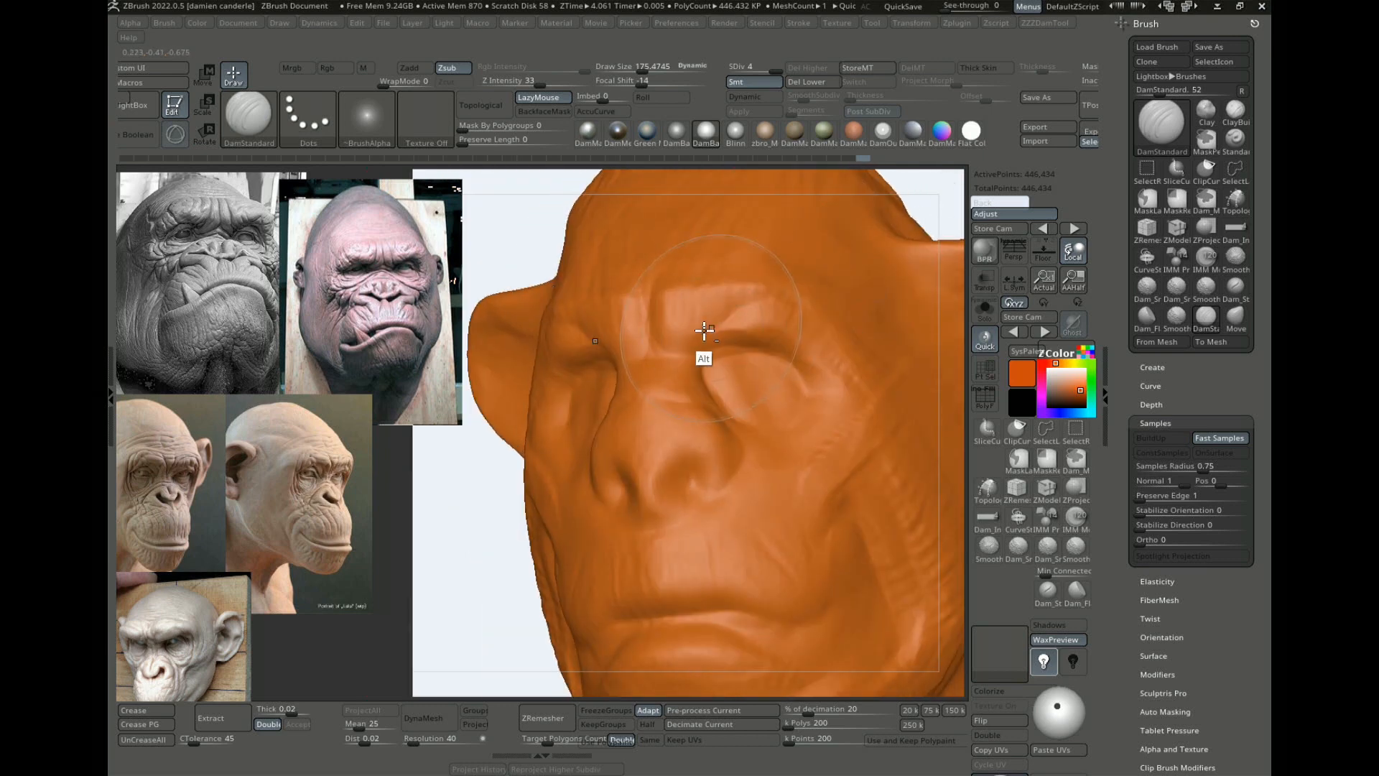
left_click_drag(705, 331, 752, 309, "alt")
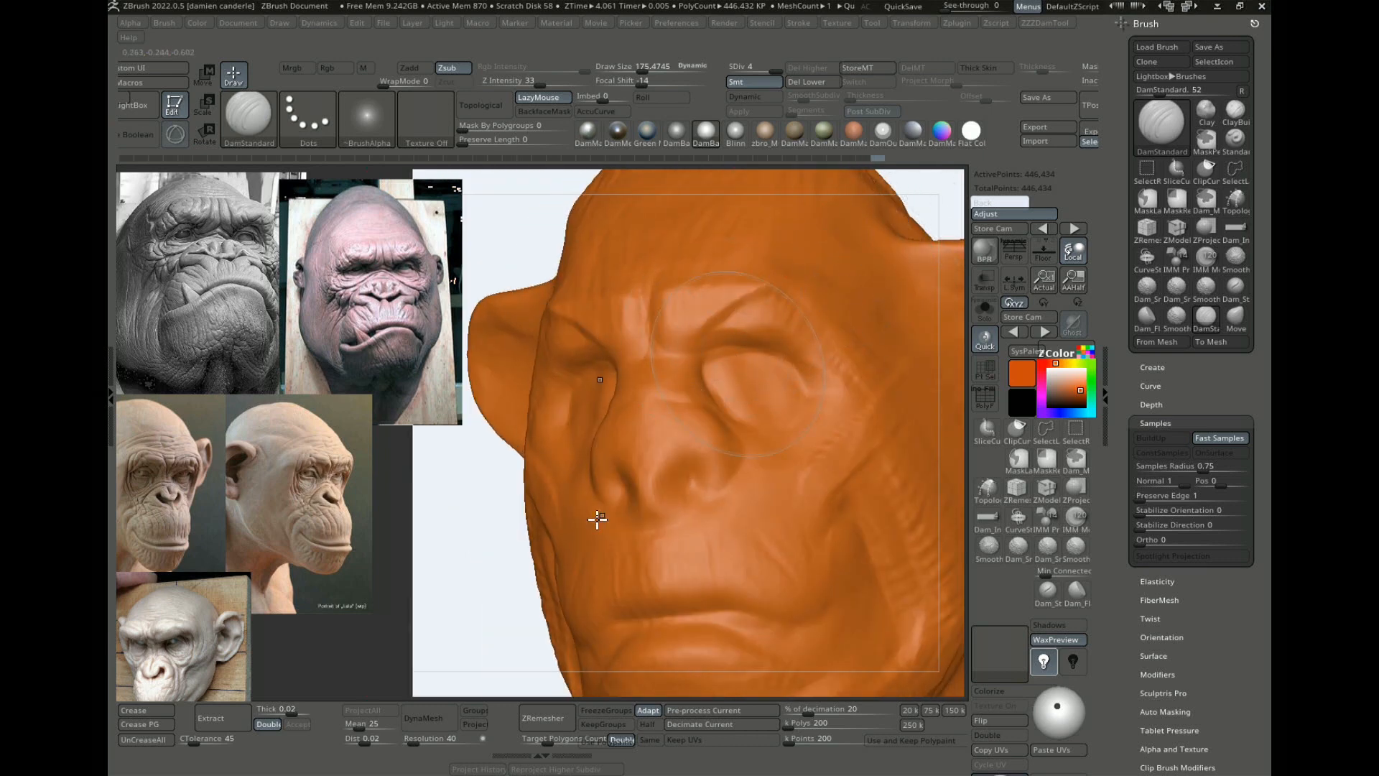
Step: Carve the inner ear with DamStandard, then build up the ear rim and cheekbone with ClayBuildup at draw size about 188
left_click_drag(477, 623, 575, 503, "alt")
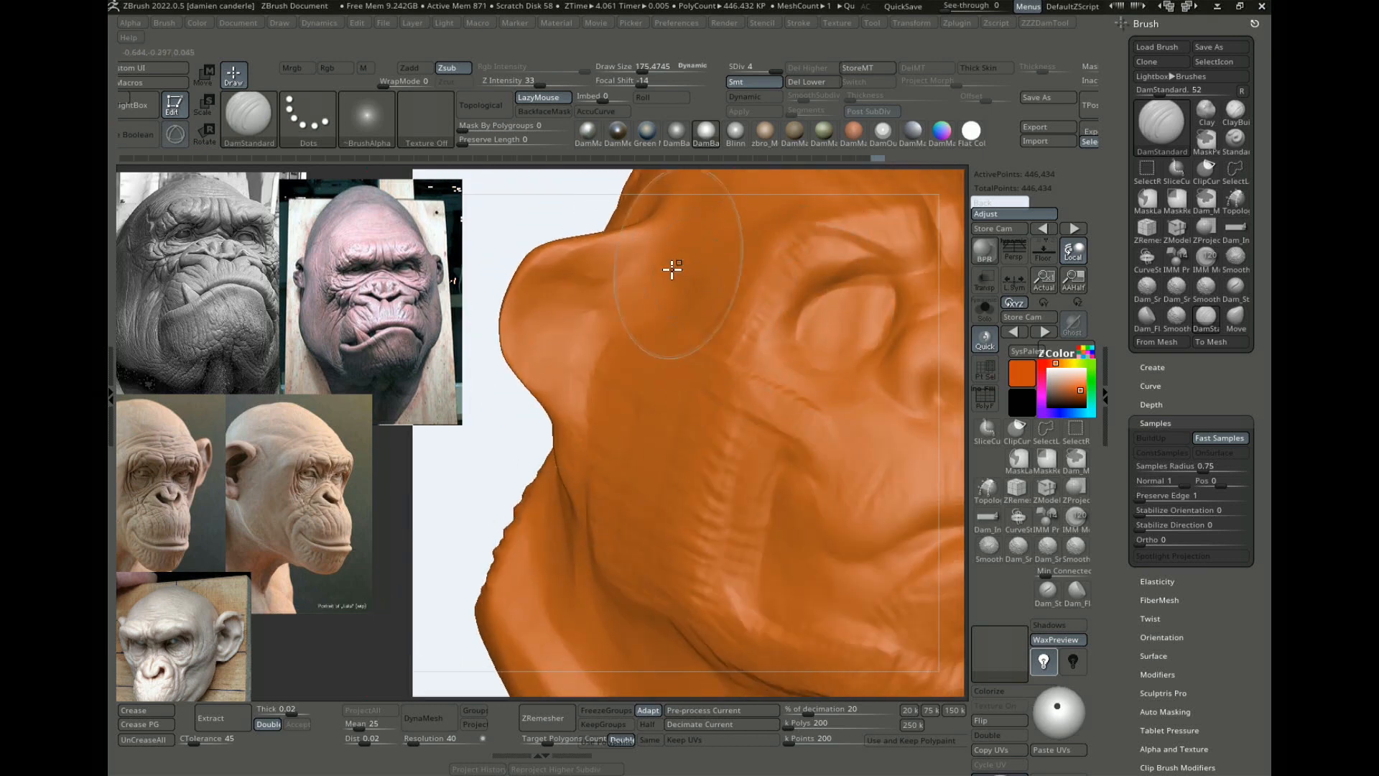
mouse_move(648, 231)
left_mouse_down()
mouse_move(614, 309)
mouse_move(541, 289)
mouse_move(602, 263)
left_mouse_up()
key("b")
key("c")
key("b")
key("s")
key("s")
mouse_move(581, 281)
left_mouse_down()
mouse_move(594, 280)
mouse_move(572, 270)
mouse_move(681, 402)
left_mouse_up()
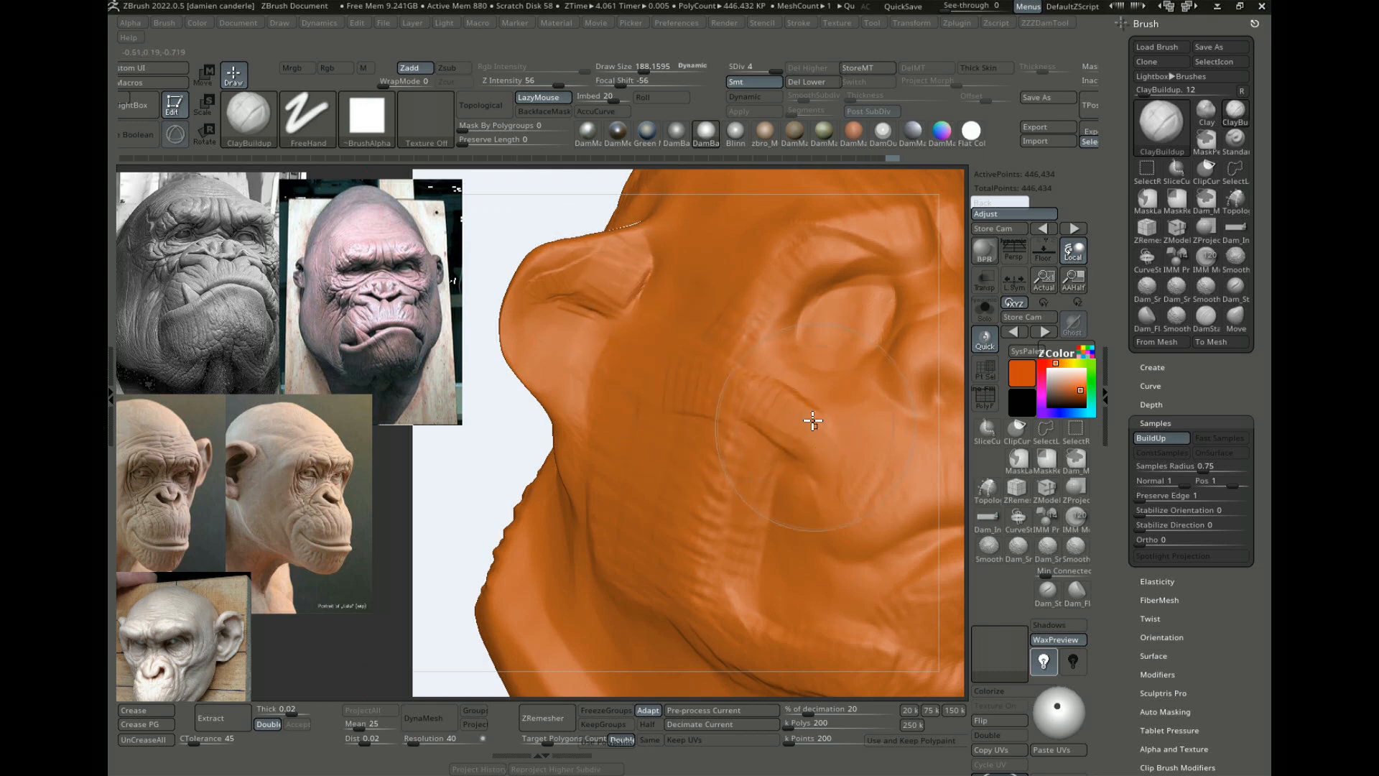
Step: Reshape the forehead, brow and nose bridge with the Move brush at draw sizes of about 394 and 297
left_click_drag(495, 489, 461, 439, "alt")
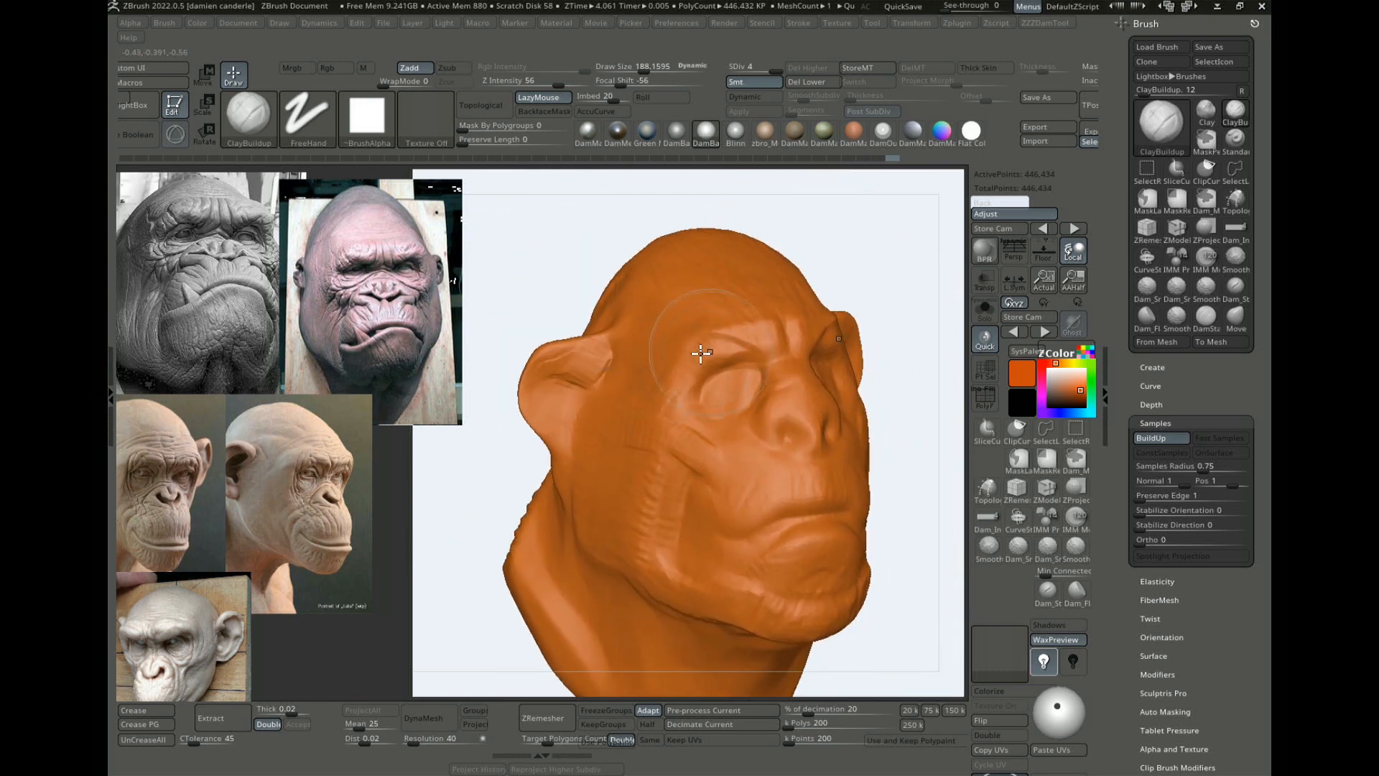
left_click_drag(893, 261, 884, 240)
key("b")
key("m")
key("v")
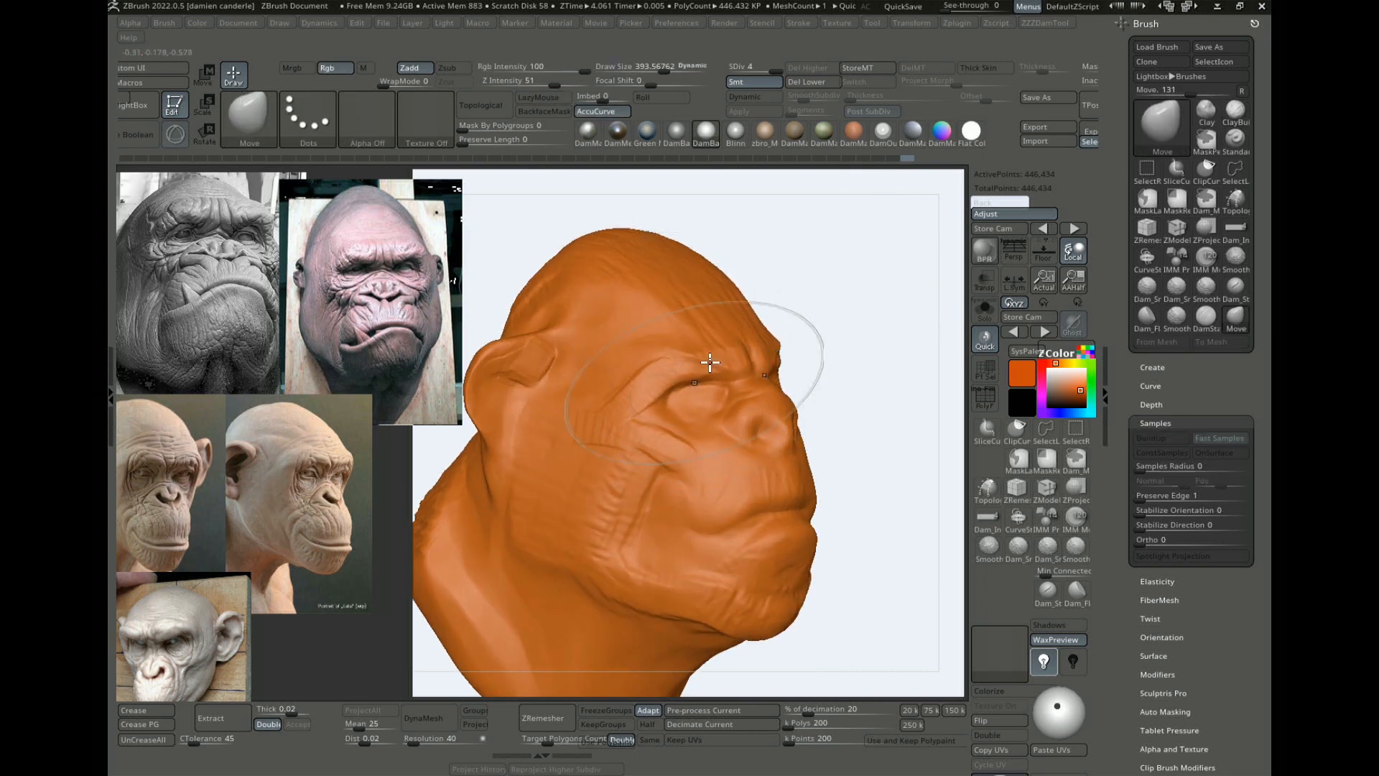
left_click_drag(720, 274, 710, 289, "alt")
left_click_drag(710, 289, 699, 279, "alt")
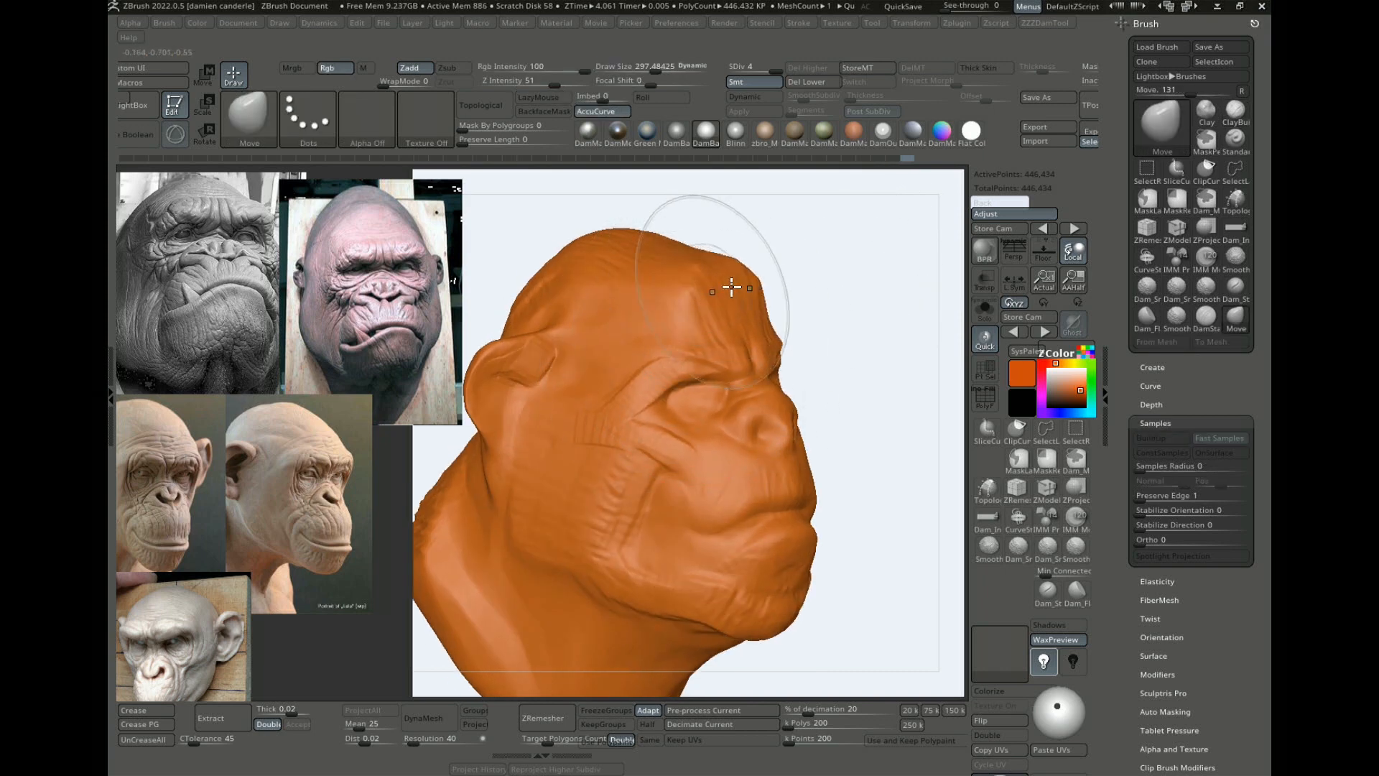
left_click_drag(872, 263, 626, 271)
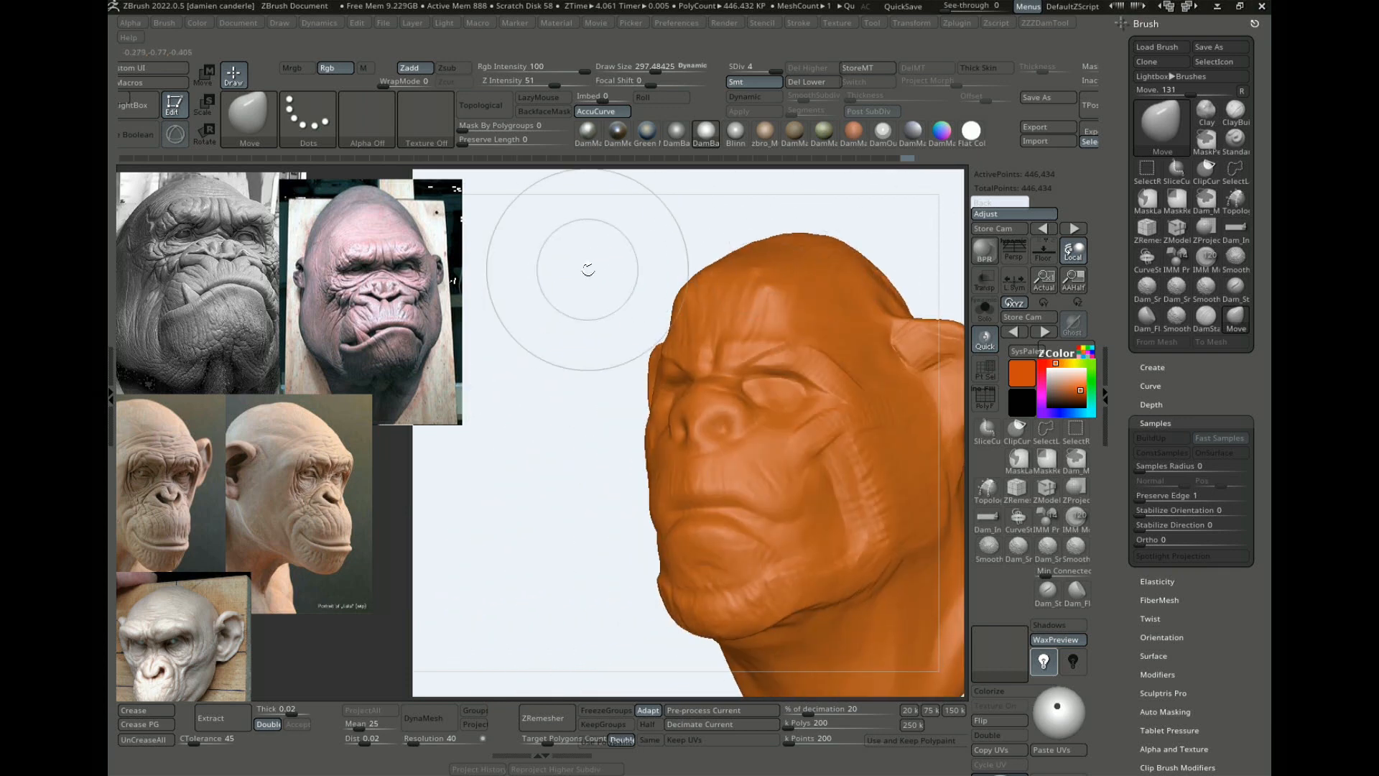
mouse_move(607, 345)
left_mouse_down()
mouse_move(542, 376)
mouse_move(617, 368)
left_mouse_up()
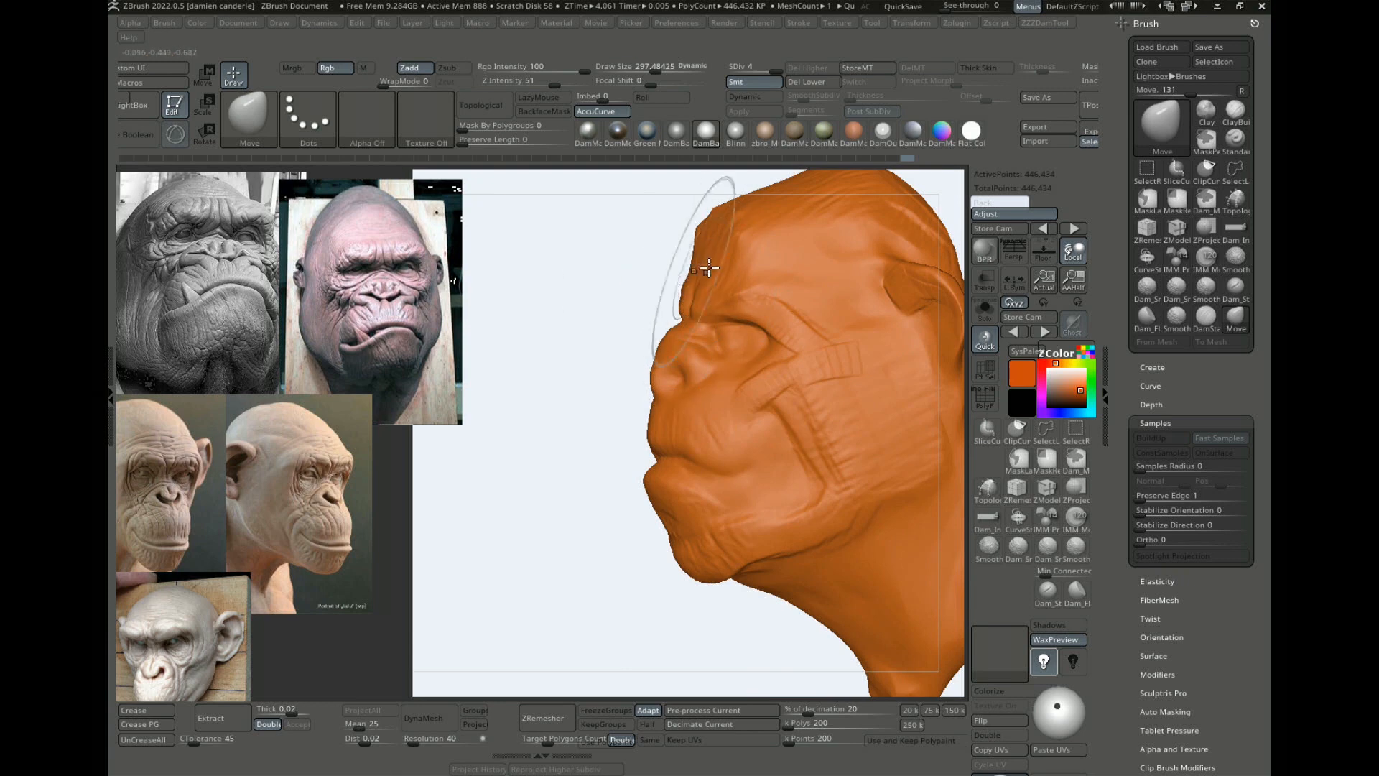
mouse_move(704, 270)
left_mouse_down()
mouse_move(685, 274)
mouse_move(934, 461)
left_mouse_up()
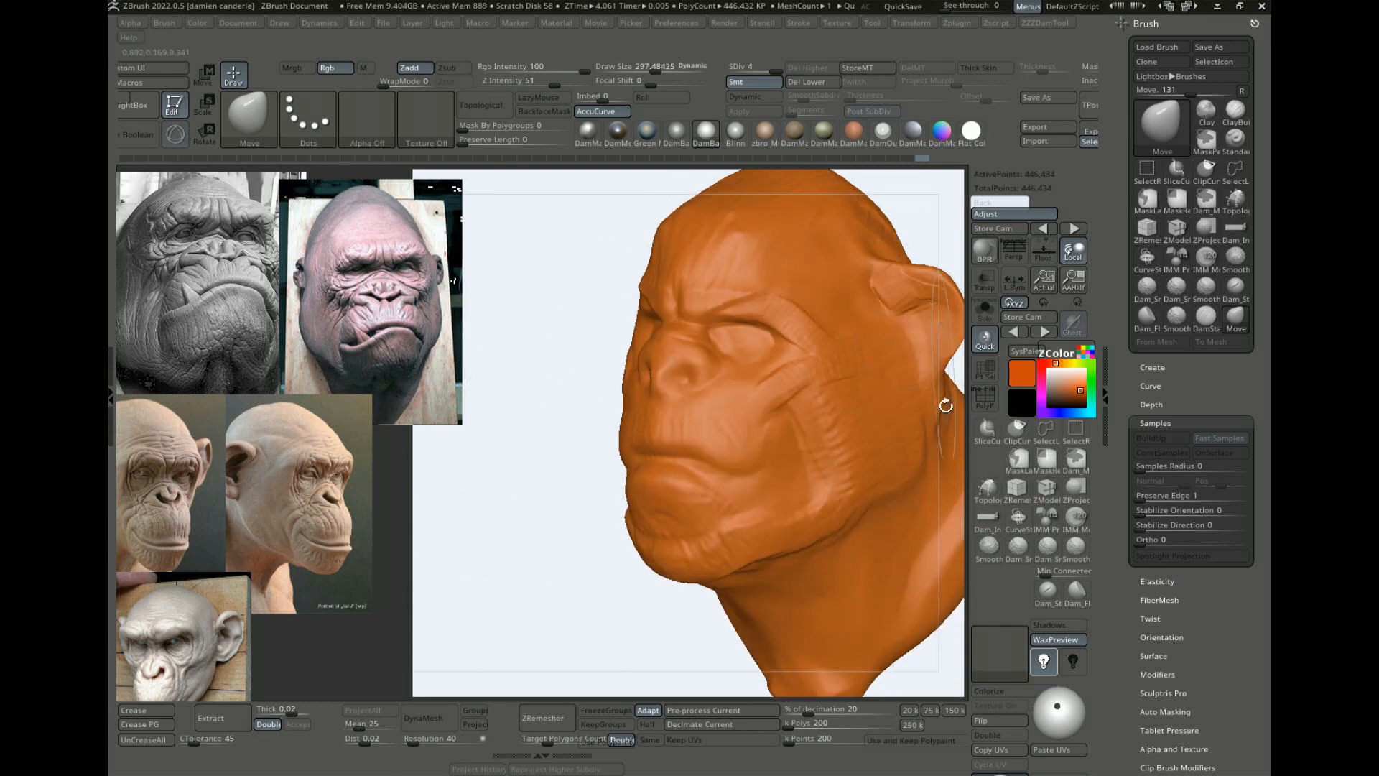
Step: Trim the side of the head below the ears and cut the outer ear contour flat with the ClipCurve brush
left_click_drag(568, 286, 598, 332, "alt")
left_click_drag(872, 510, 917, 489, "alt")
left_click_drag(537, 474, 591, 429, "ctrl+shift")
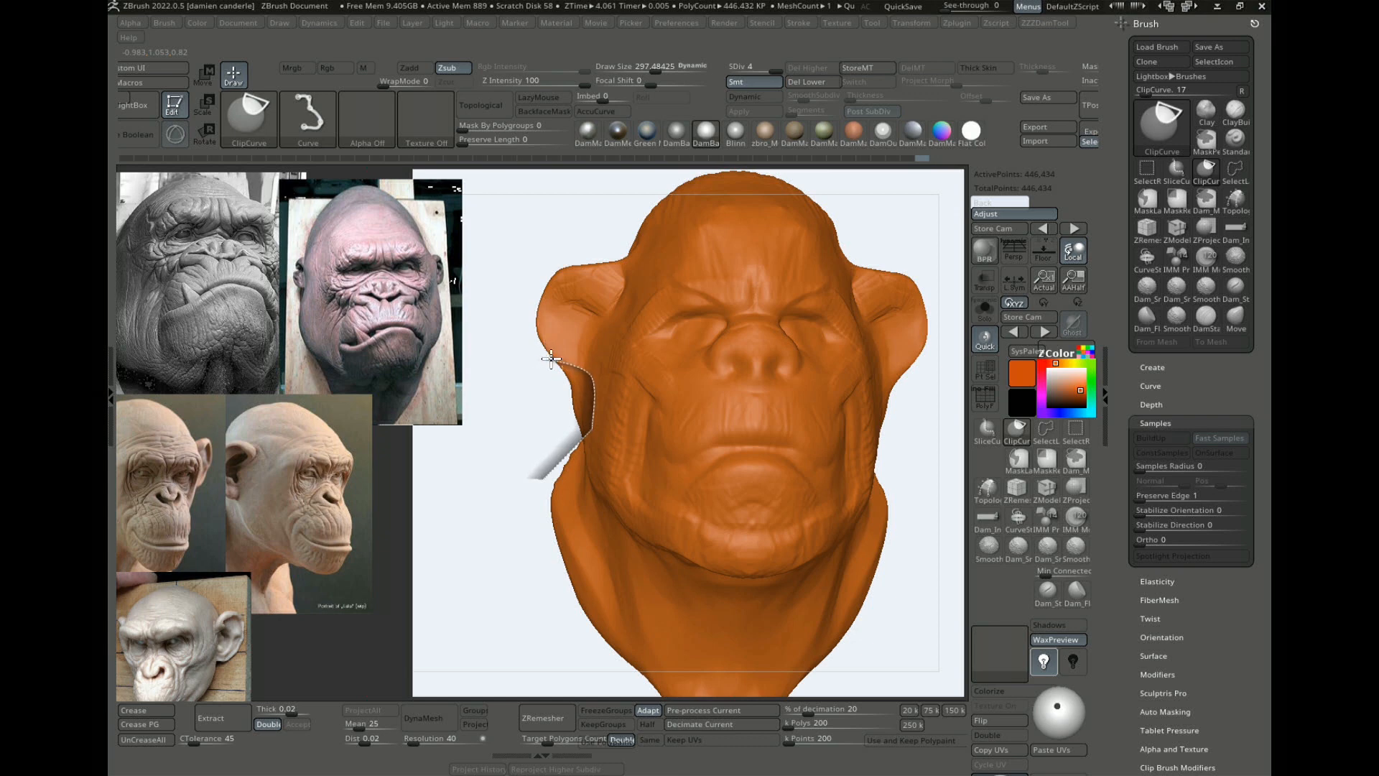
mouse_move(505, 457)
left_mouse_down()
mouse_move(507, 428)
mouse_move(521, 457)
left_mouse_up()
left_click_drag(570, 398, 537, 287, "ctrl+shift")
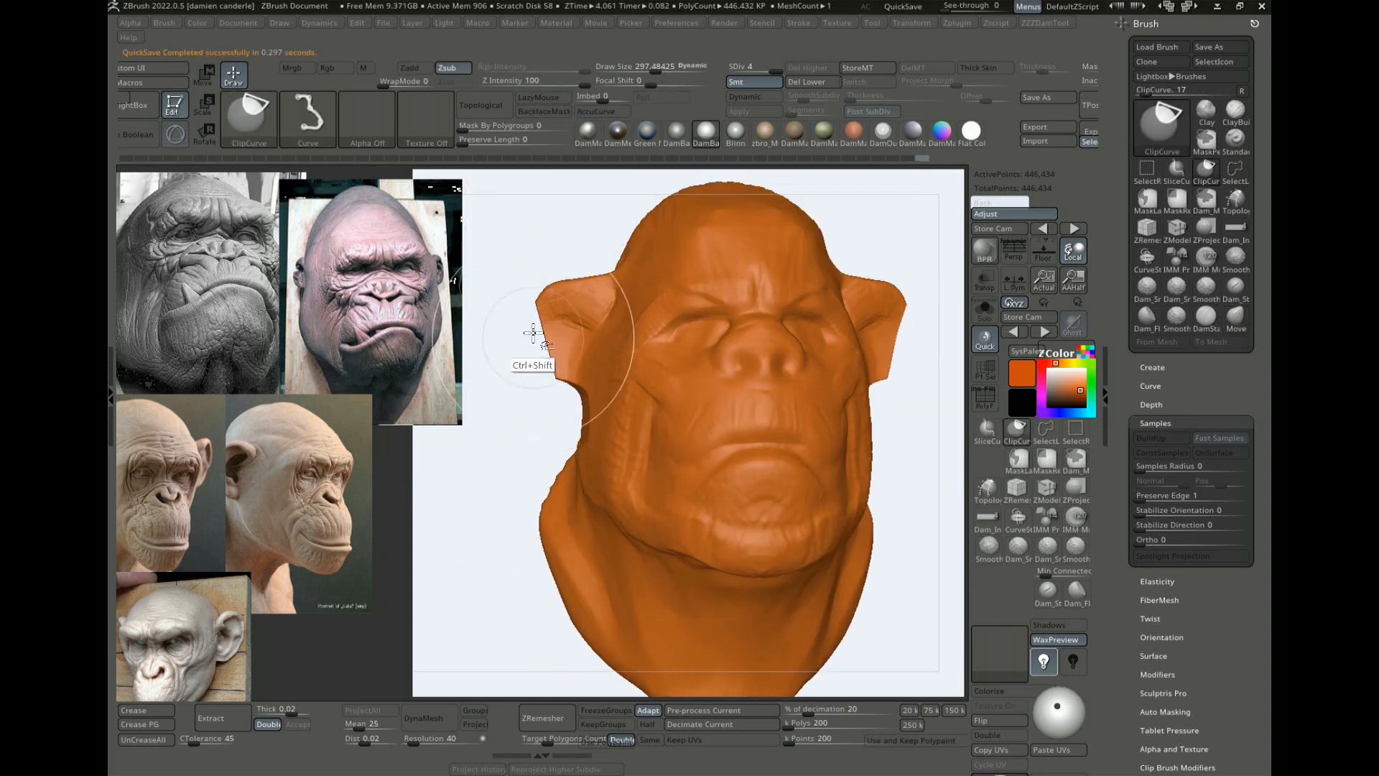
mouse_move(535, 335)
left_mouse_down("ctrl+shift")
mouse_move(548, 268)
mouse_move(569, 256)
mouse_move(617, 285)
left_mouse_up("ctrl+shift")
left_click_drag(618, 232, 619, 234, "ctrl+shift")
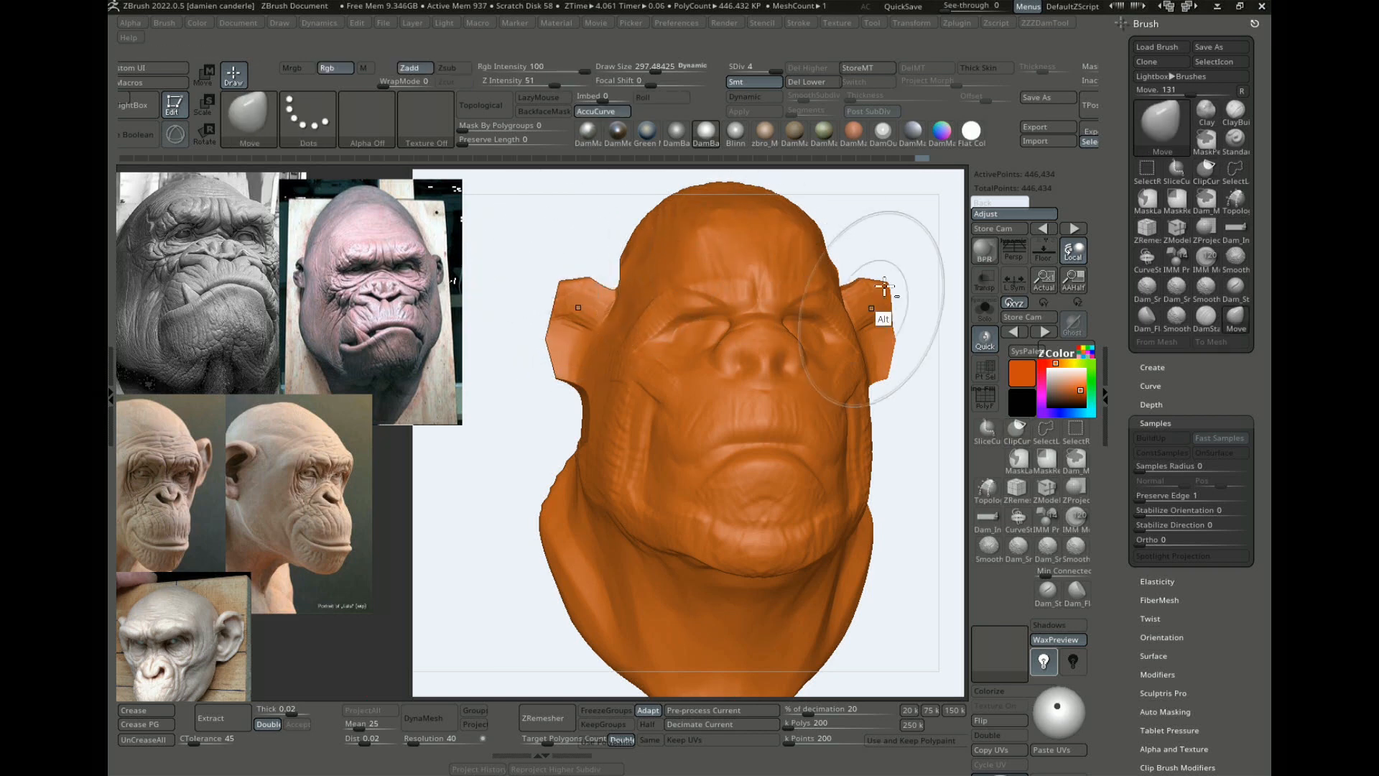
Step: Cut planar facets into the face profile, beneath the lower lip and under the chin with ClipCurve
mouse_move(877, 299)
left_mouse_down()
mouse_move(872, 252)
mouse_move(837, 263)
left_mouse_up()
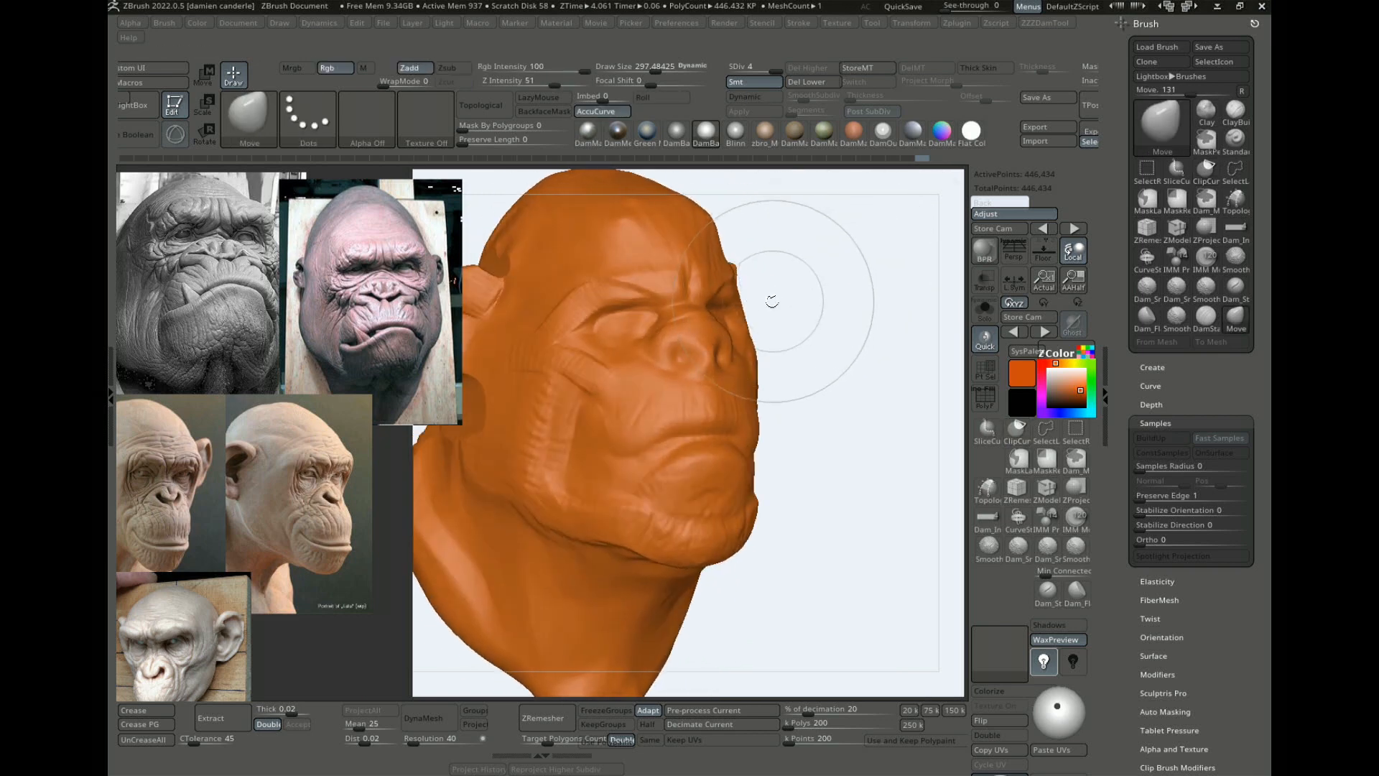
key("ctrl+shift")
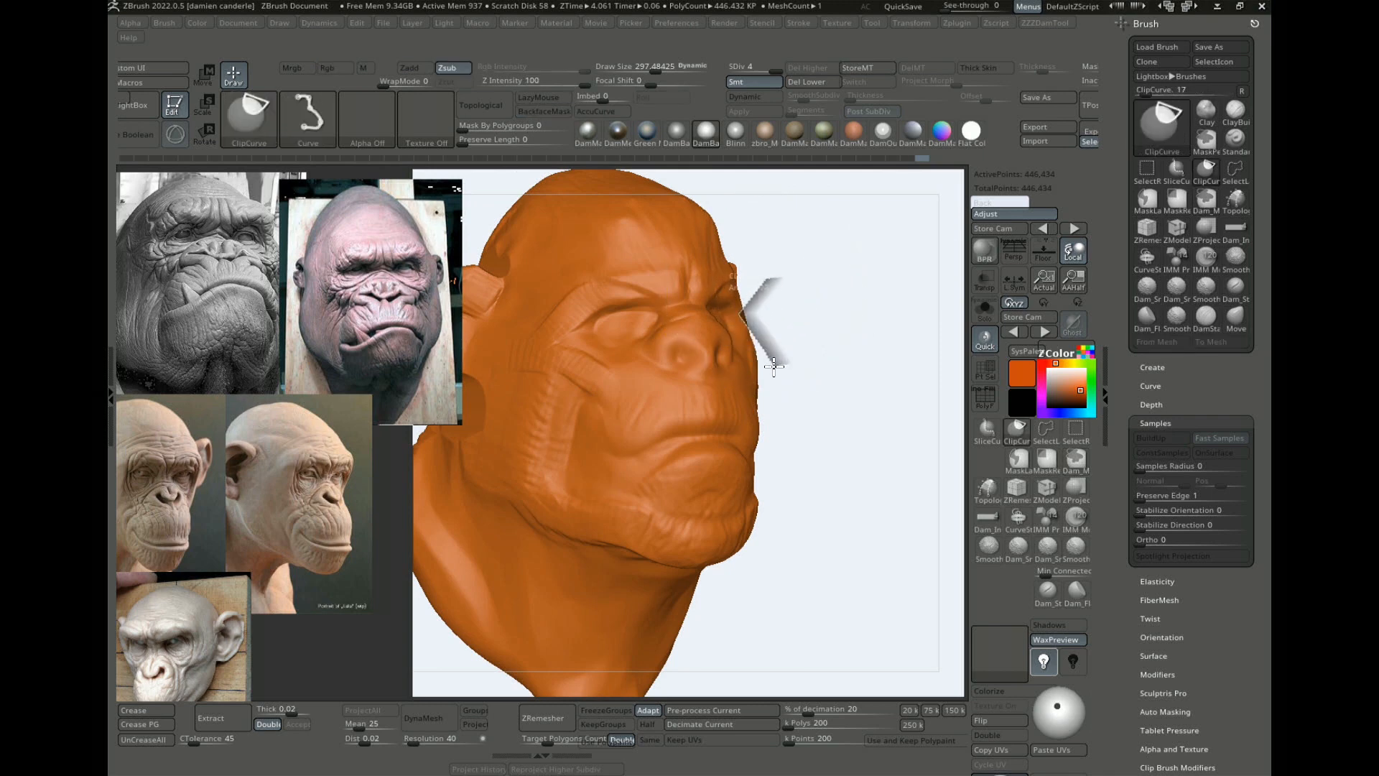
mouse_move(774, 366)
left_mouse_down("ctrl+shift")
mouse_move(766, 380)
mouse_move(789, 344)
mouse_move(747, 370)
mouse_move(771, 399)
mouse_move(825, 398)
mouse_move(766, 407)
left_mouse_up("ctrl+shift")
mouse_move(622, 530)
left_mouse_down("ctrl+shift")
mouse_move(645, 467)
mouse_move(588, 462)
left_mouse_up("ctrl+shift")
mouse_move(588, 463)
left_mouse_down()
mouse_move(536, 527)
mouse_move(756, 565)
mouse_move(716, 443)
mouse_move(656, 574)
mouse_move(690, 530)
mouse_move(695, 450)
mouse_move(581, 449)
left_mouse_up()
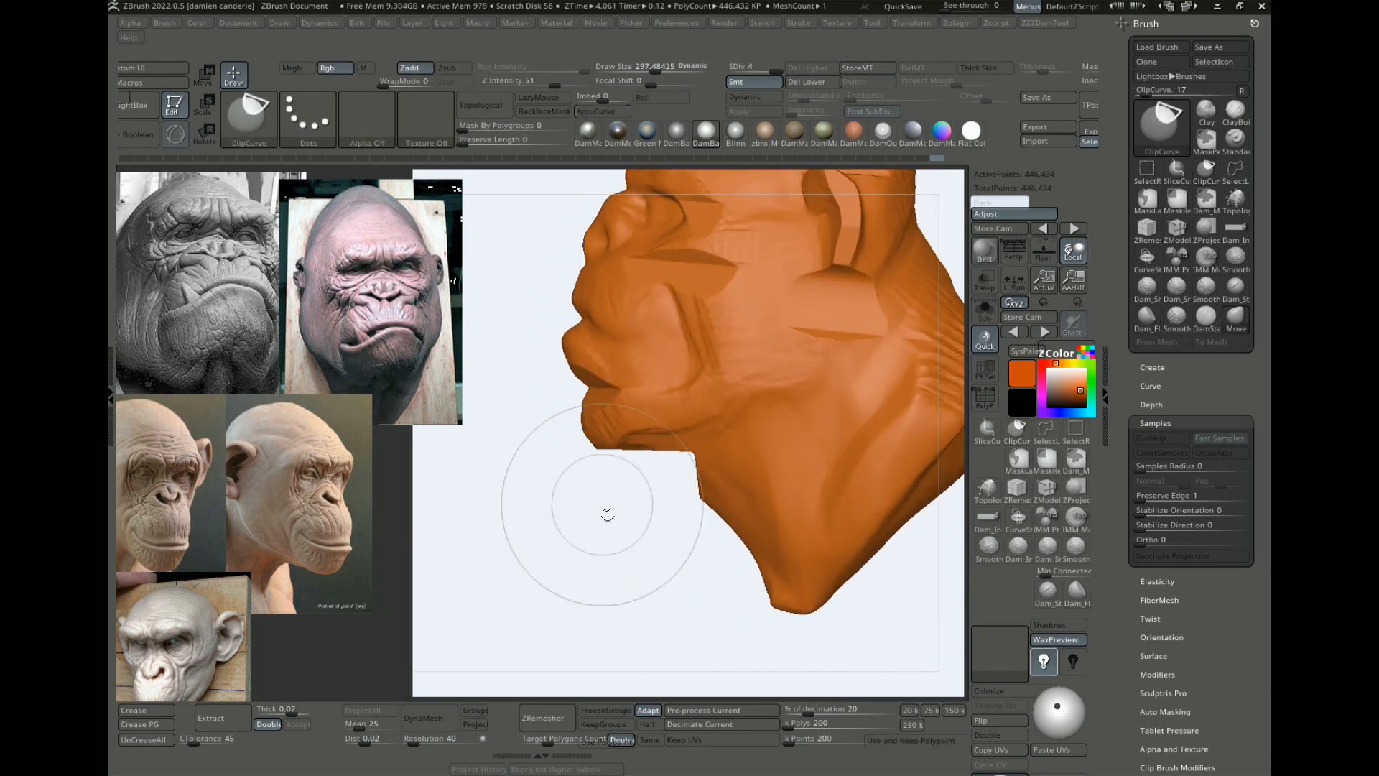
Step: Clip the back of the neck and the area behind the ear with ClipCurve
mouse_move(611, 561)
left_mouse_down("alt")
mouse_move(536, 496)
mouse_move(589, 490)
mouse_move(663, 567)
mouse_move(702, 575)
left_mouse_up("alt")
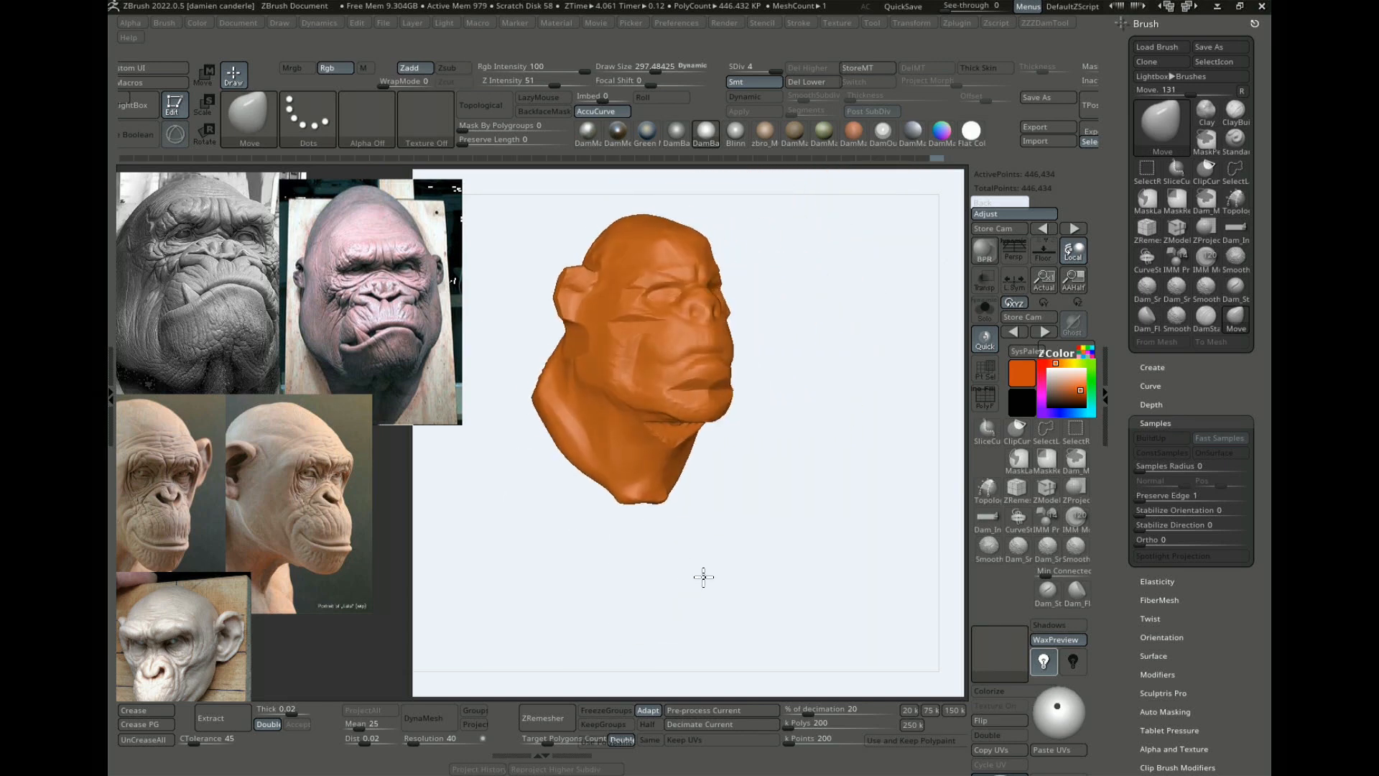
left_click_drag(532, 419, 625, 374, "ctrl+shift")
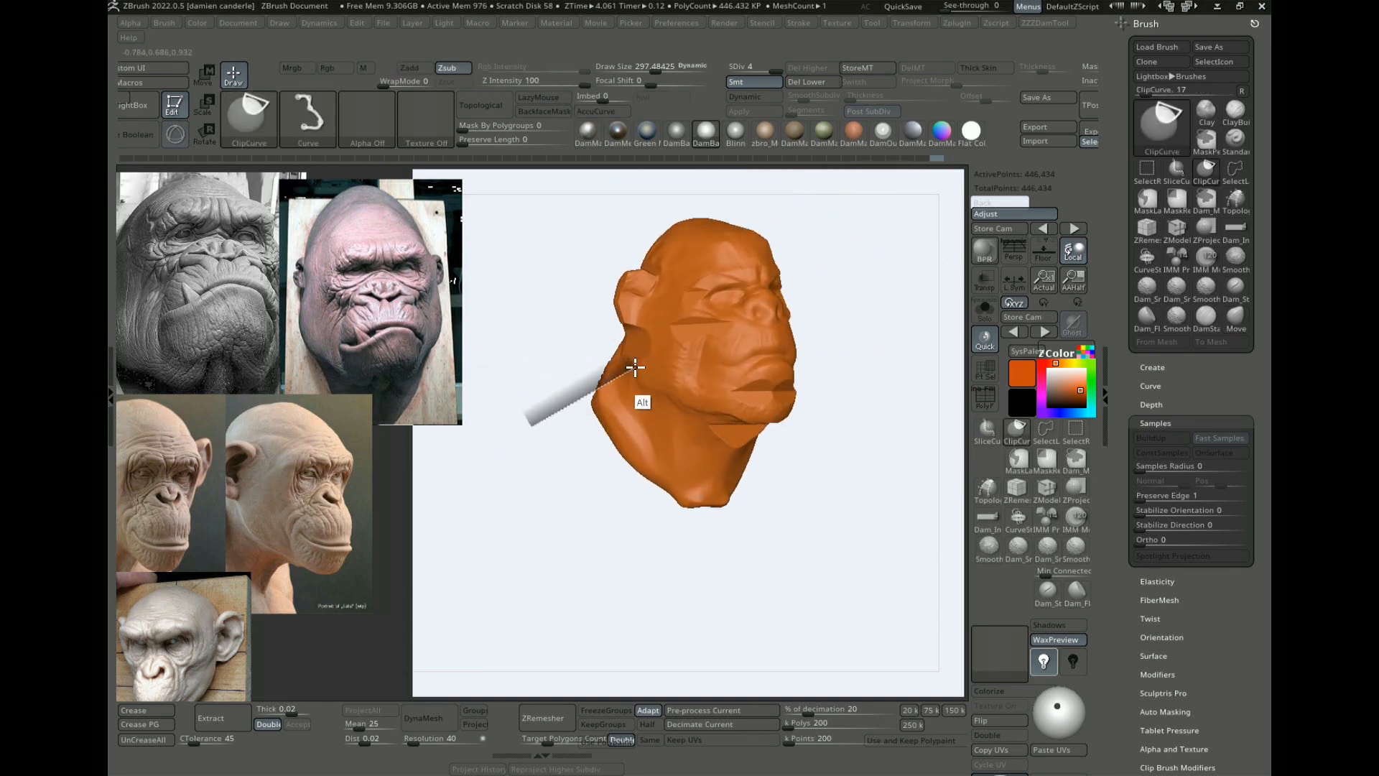
left_click_drag(616, 314, 615, 331, "ctrl+shift")
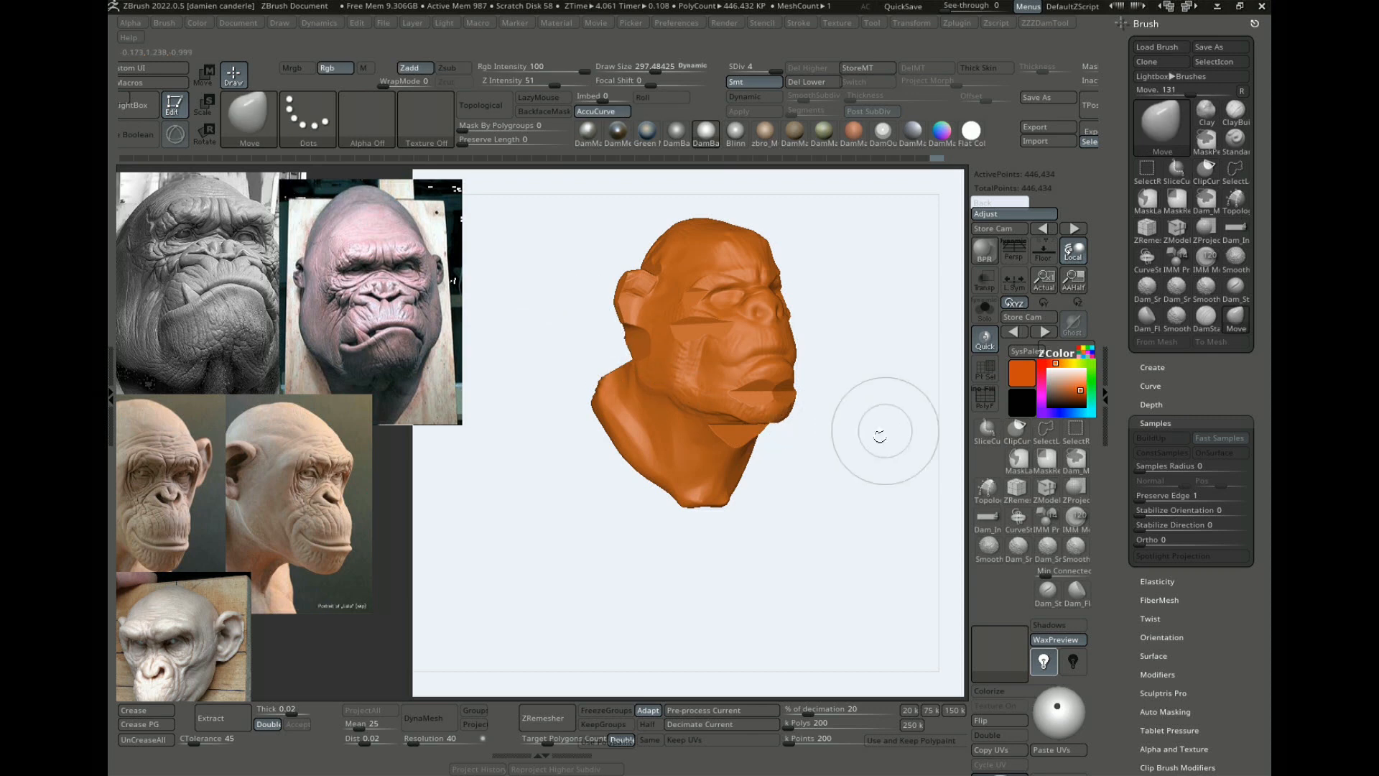
left_click_drag(886, 433, 790, 444)
key("super+1")
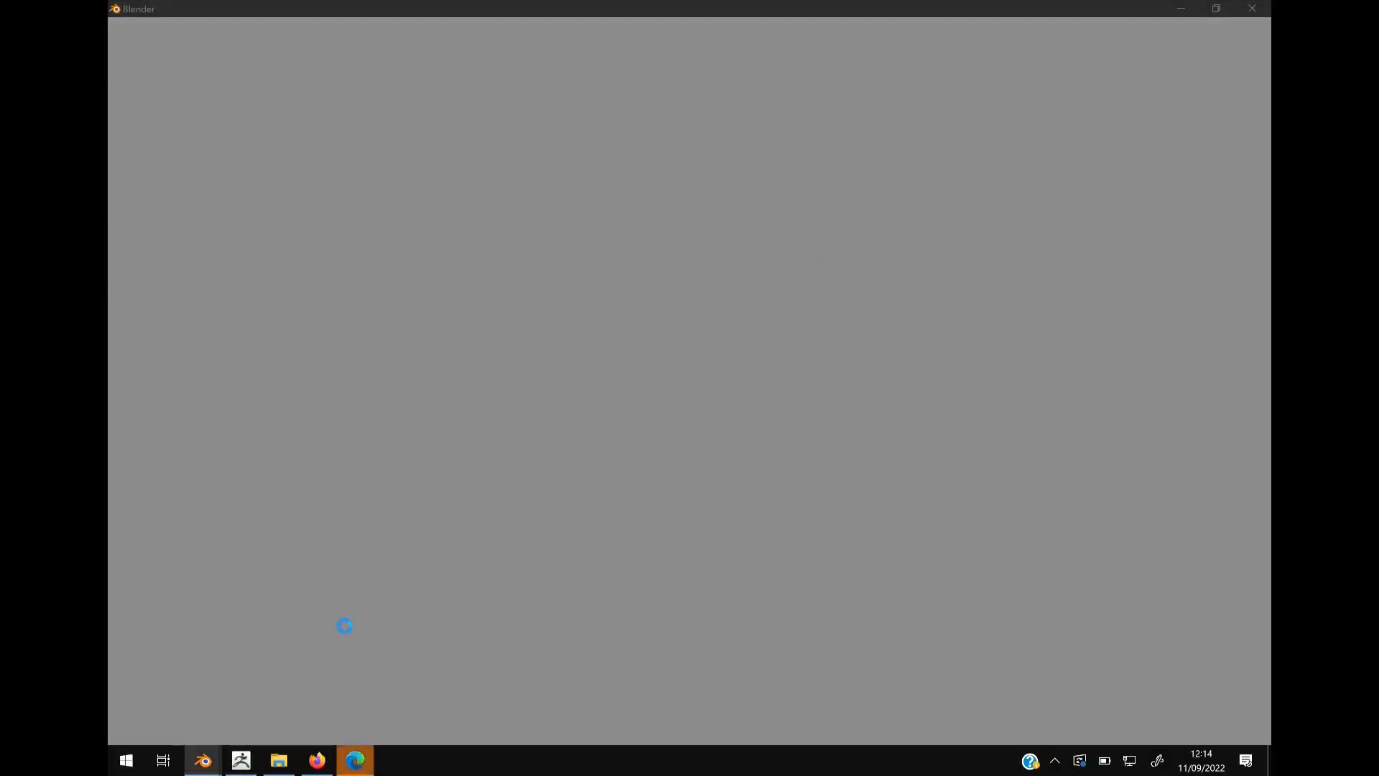
left_click(244, 757)
key("alt+Tab")
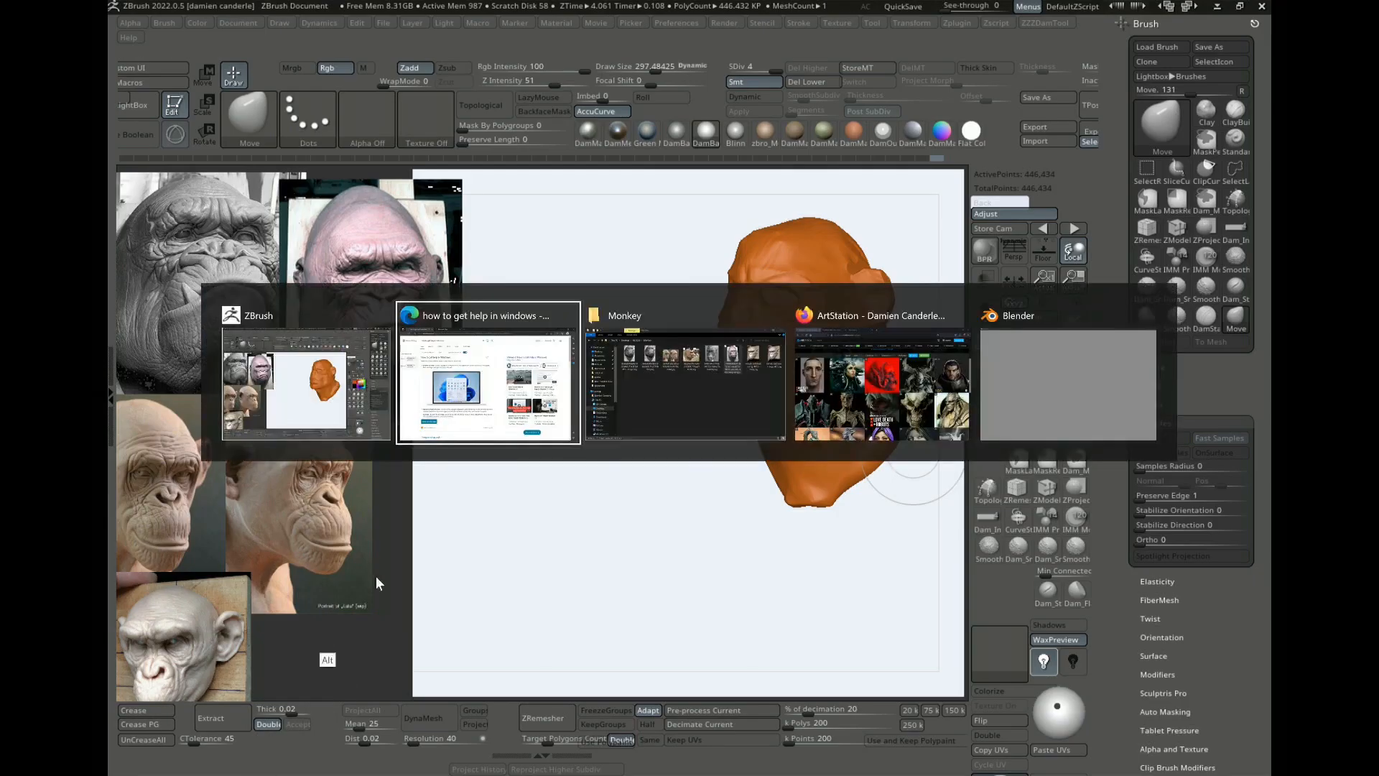
Step: Reshape the cheek, jaw and side of the head with the Move brush at draw size about 258
left_click_drag(607, 483, 567, 438, "alt")
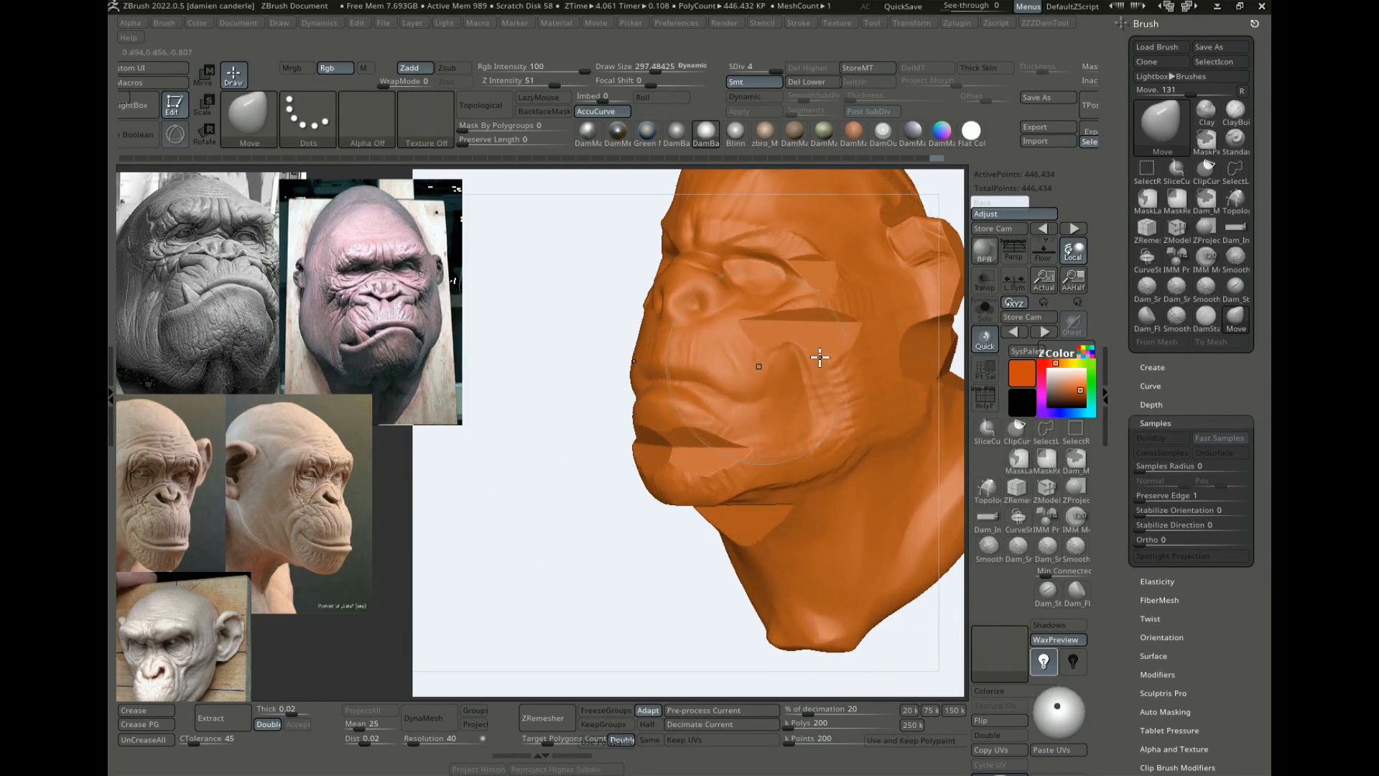
key("s")
left_click_drag(815, 299, 821, 296)
key("s")
left_click_drag(526, 453, 594, 468)
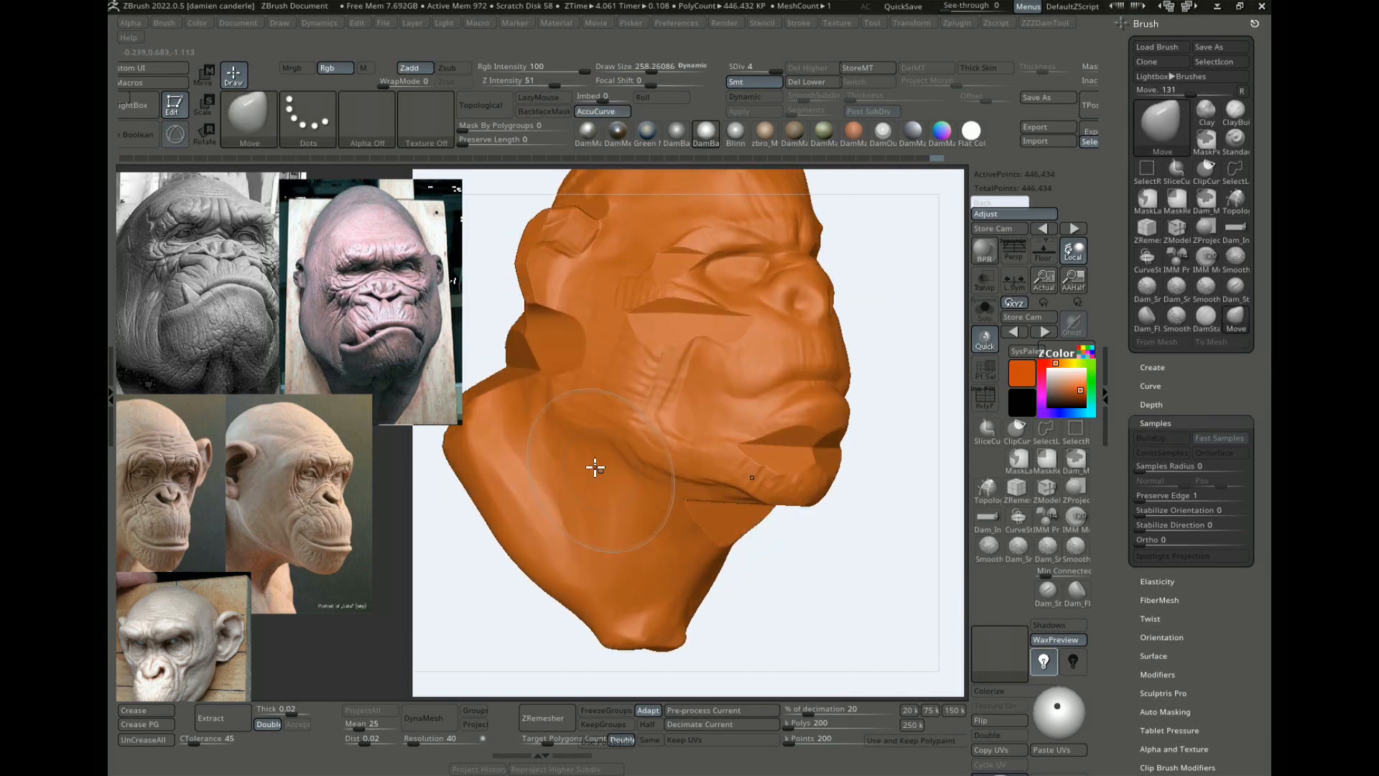
left_click_drag(916, 295, 905, 320, "alt")
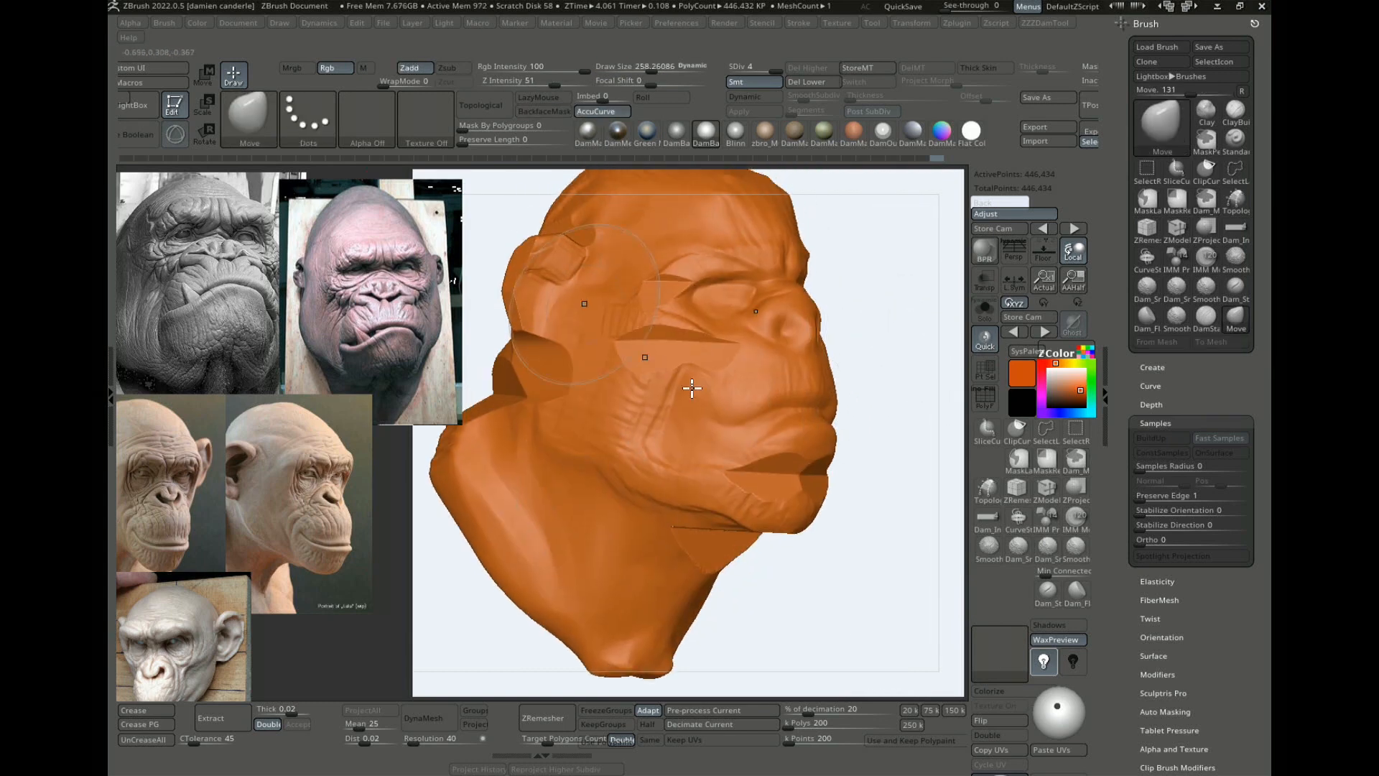
mouse_move(701, 342)
left_mouse_down()
mouse_move(704, 363)
mouse_move(717, 346)
left_mouse_up()
Step: Build up the cheekbone, outer eye area and forehead over the clipped facets with ClayBuildup at draw size about 195
key("b")
key("c")
key("b")
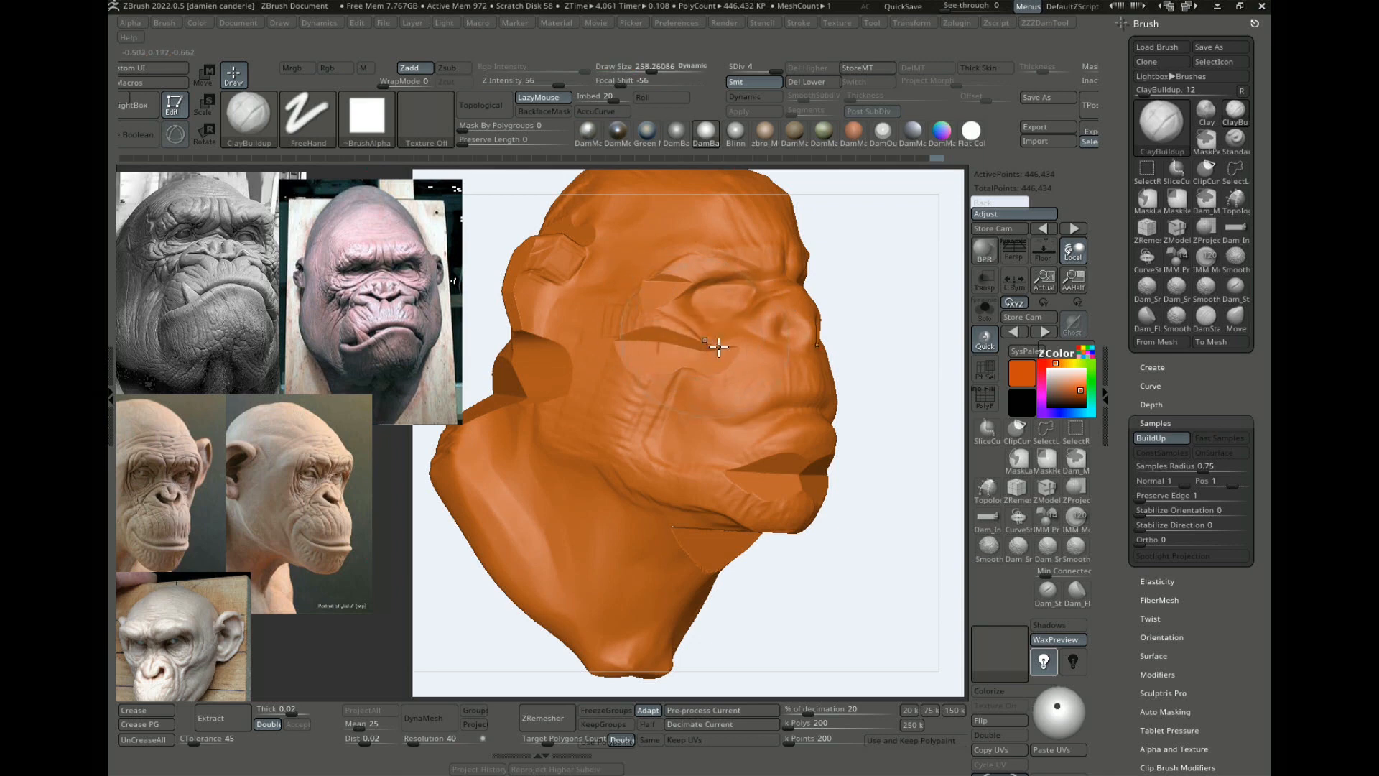
left_click_drag(887, 275, 927, 363, "alt")
key("s")
mouse_move(676, 341)
left_mouse_down()
mouse_move(718, 363)
mouse_move(659, 330)
mouse_move(715, 351)
mouse_move(648, 357)
left_mouse_up()
mouse_move(668, 264)
left_mouse_down()
mouse_move(684, 251)
mouse_move(630, 293)
left_mouse_up()
left_click_drag(618, 288, 655, 270)
left_click_drag(941, 237, 898, 332, "alt")
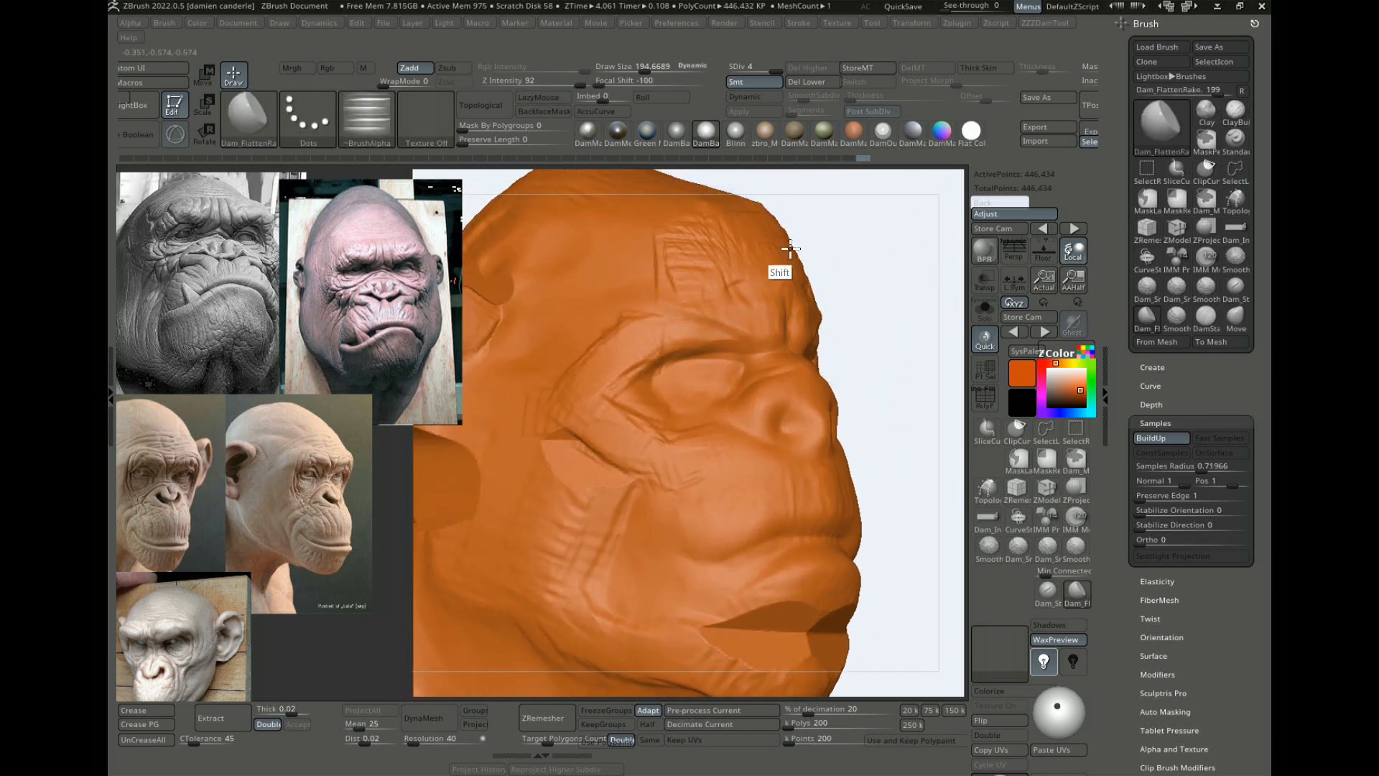
Step: Flatten the clay strokes on the forehead and temple with Dam_FlattenRake at draw sizes of about 163 and 151
key("s")
left_click_drag(737, 267, 725, 263)
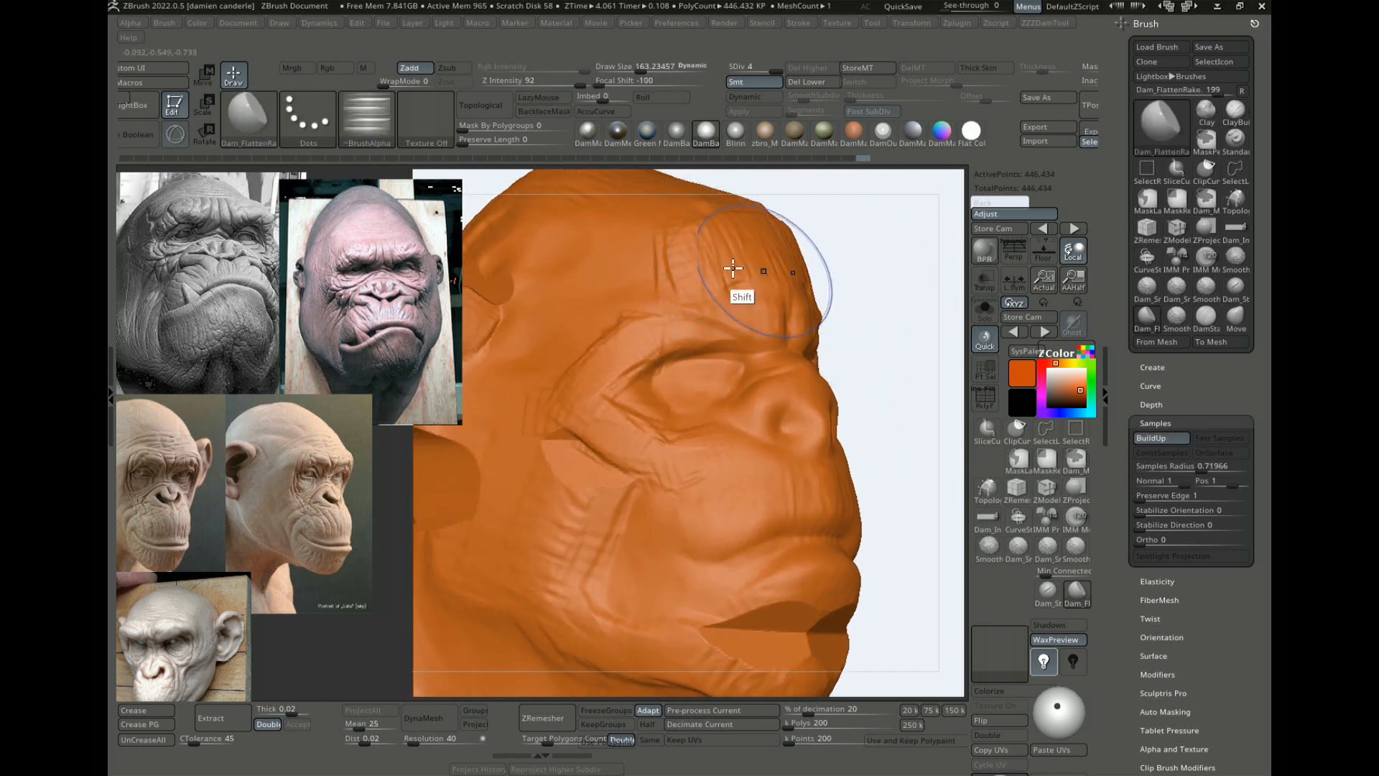
left_click_drag(861, 247, 816, 293)
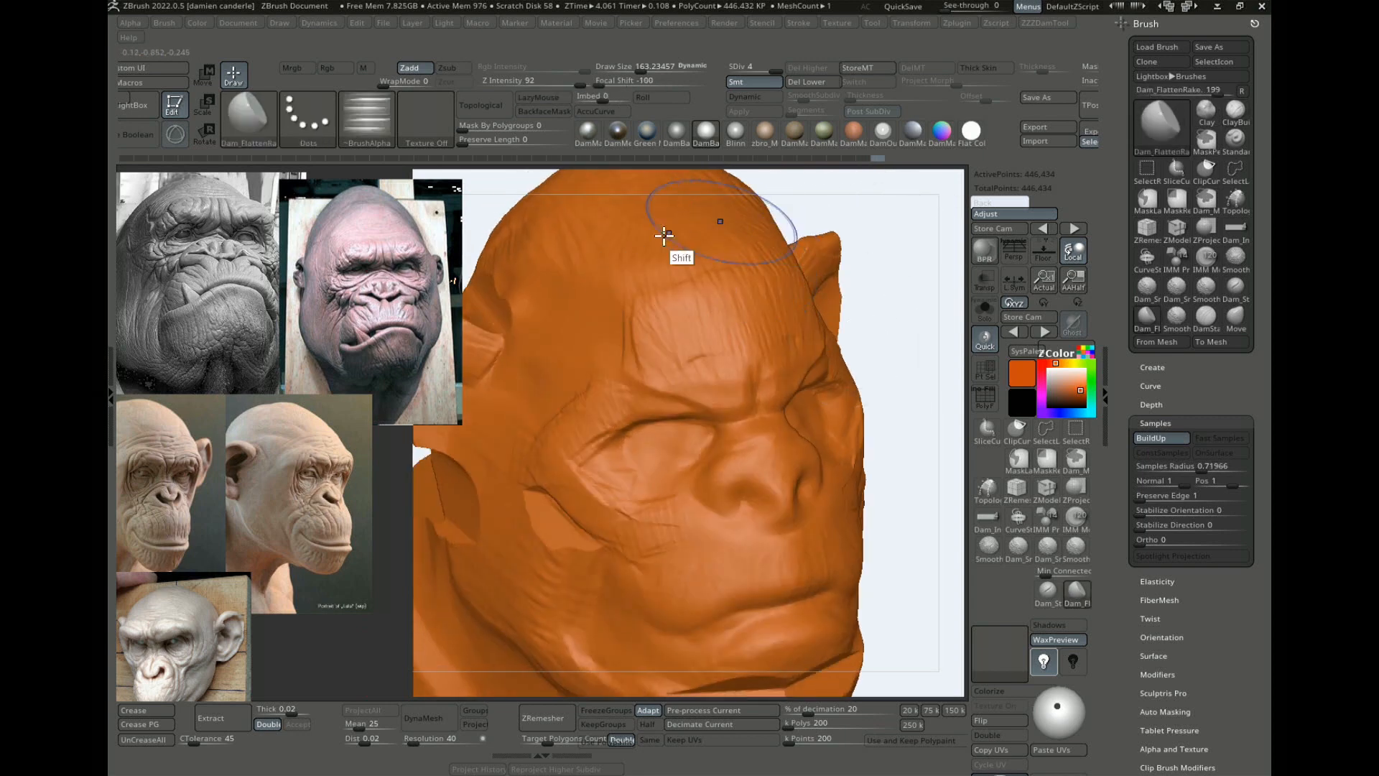
left_click_drag(592, 309, 601, 335, "shift")
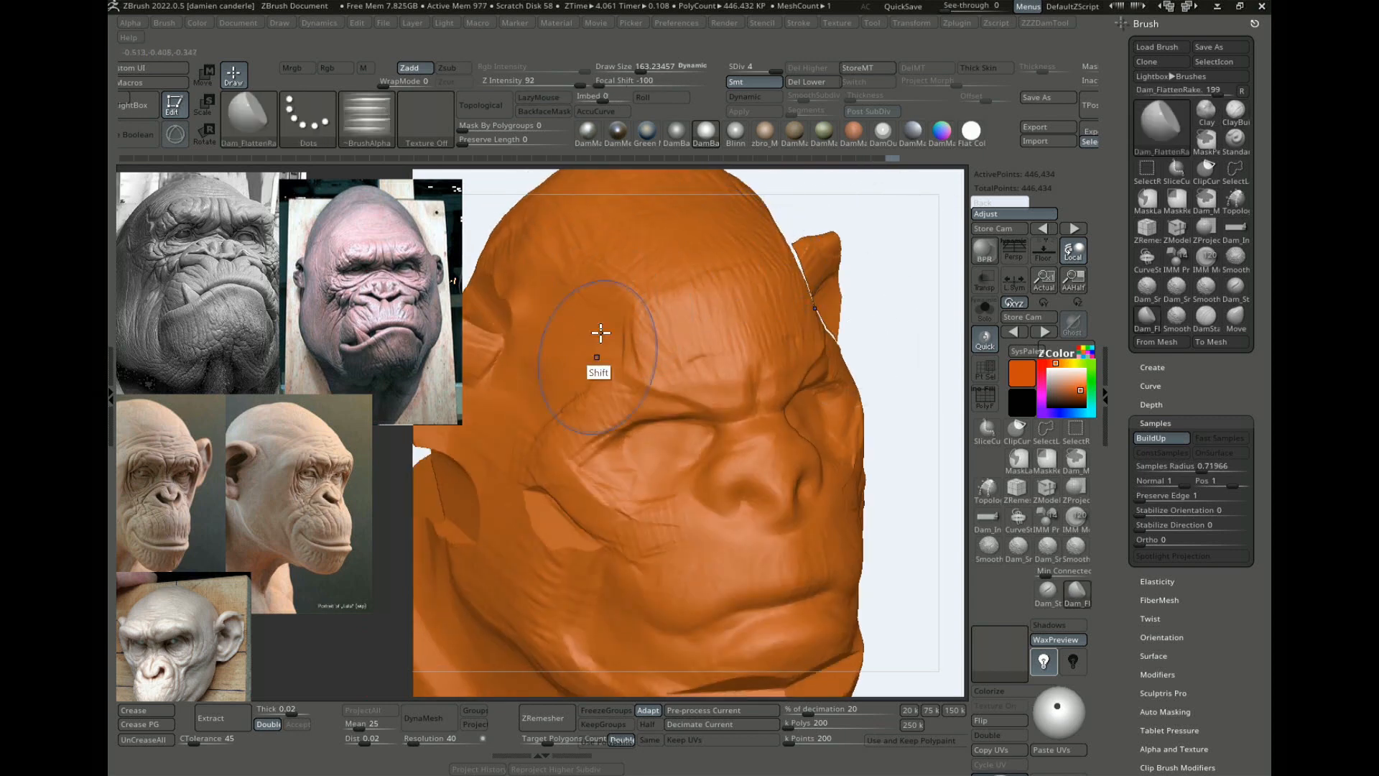
left_click_drag(870, 327, 900, 315)
key("s")
left_click_drag(650, 365, 579, 345)
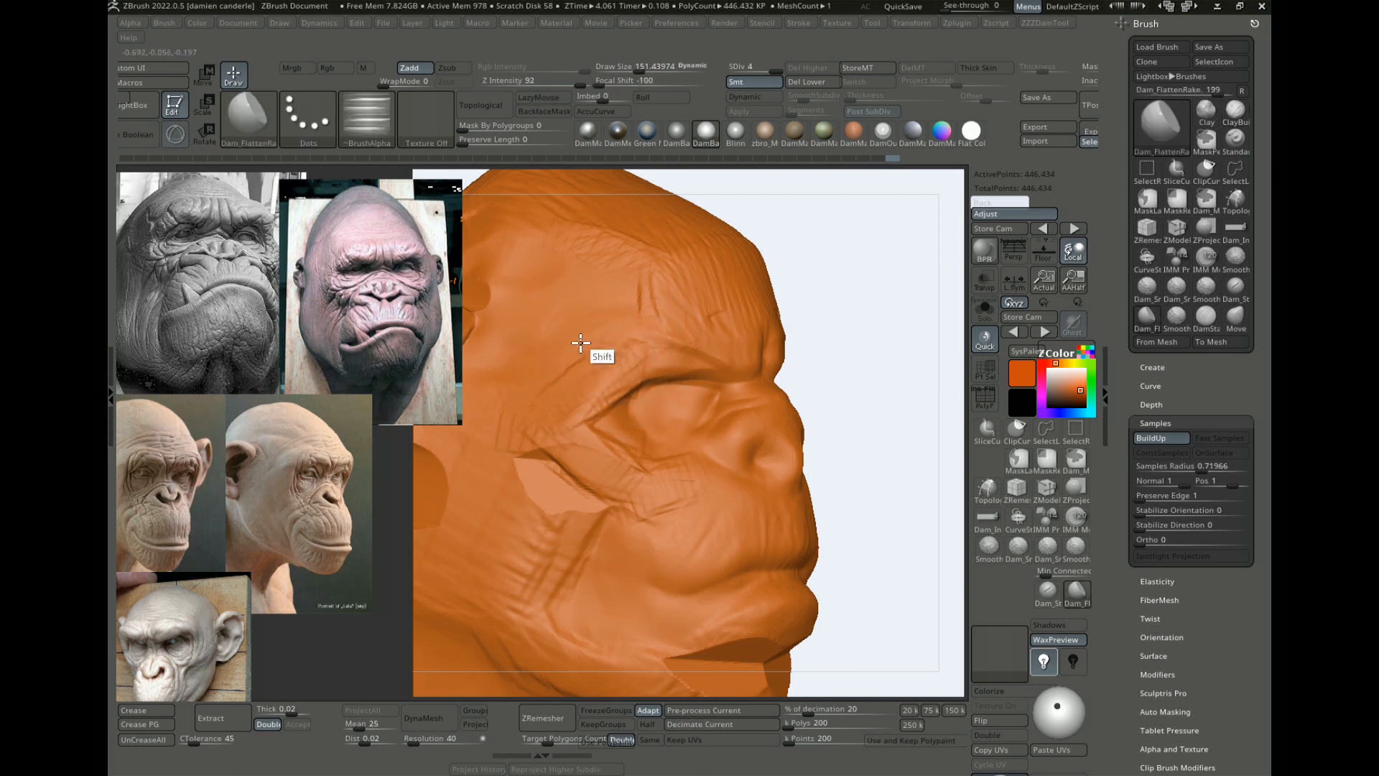
Step: Build up the cheekbone with ClayBuildup, then rake the muzzle and upper lip with Dam_FlattenRake at draw size about 99
left_click_drag(875, 336, 913, 221, "alt")
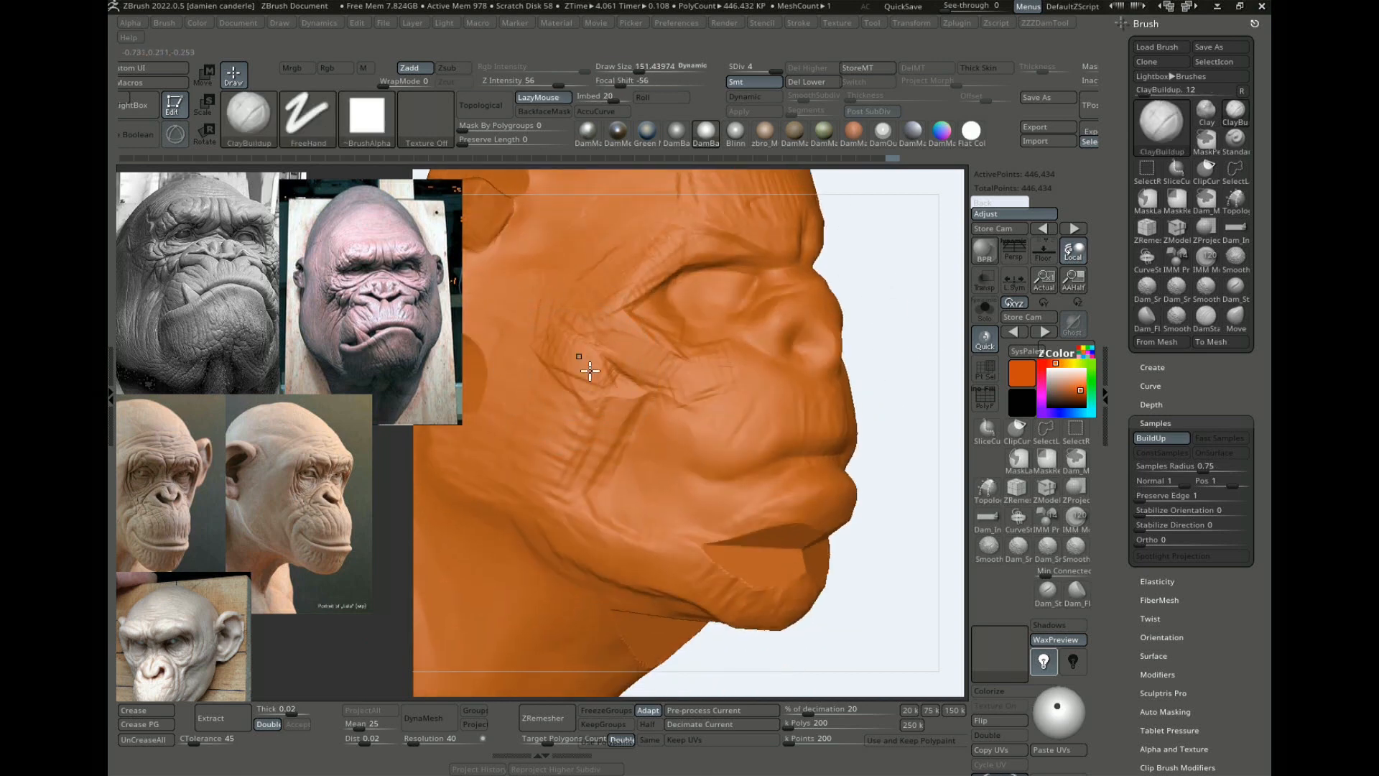
key("shift")
key("b")
key("c")
key("b")
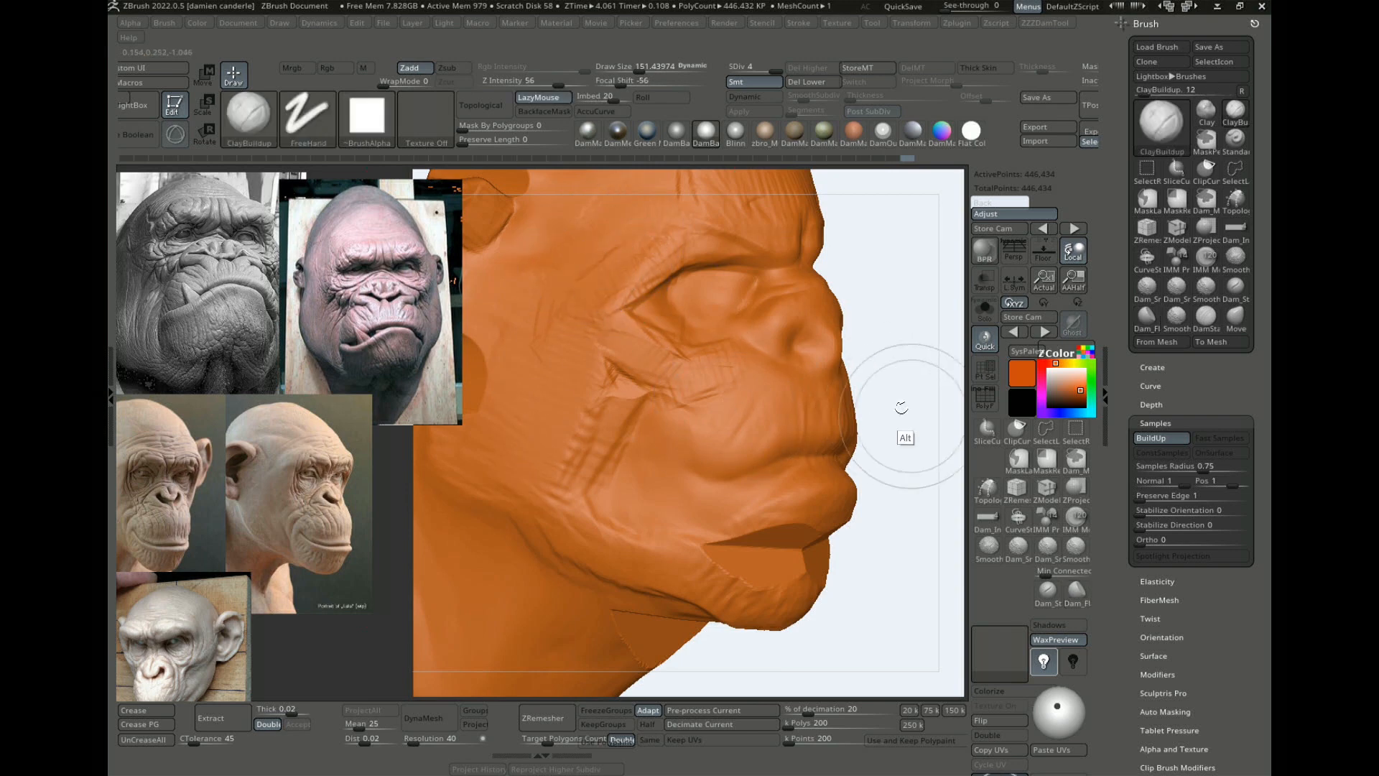
mouse_move(907, 392)
left_mouse_down("alt")
mouse_move(816, 360)
mouse_move(835, 382)
left_mouse_up("alt")
key("shift")
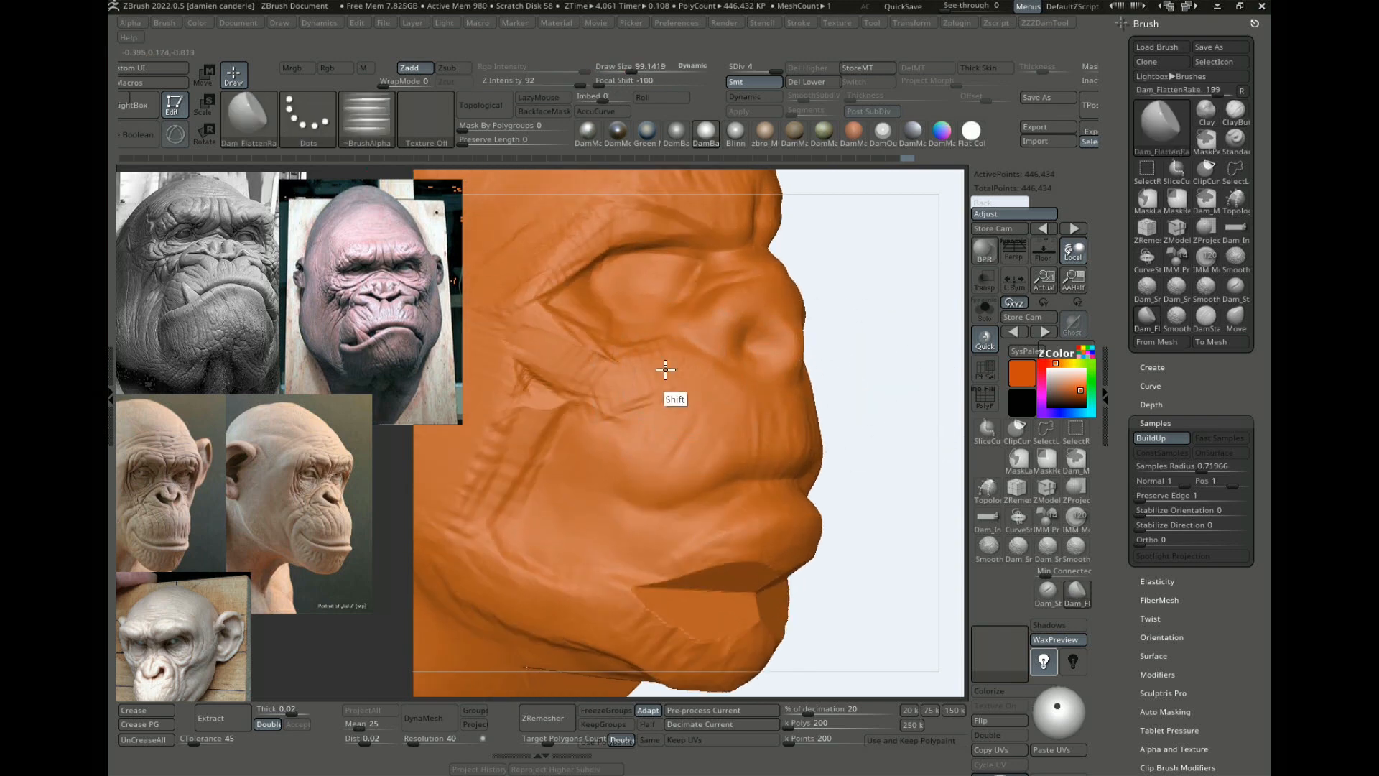
left_click_drag(798, 427, 748, 425, "shift")
mouse_move(673, 402)
left_mouse_down("shift")
mouse_move(624, 520)
mouse_move(696, 559)
left_mouse_up("shift")
Step: Fill the clipped facet beneath the lower lip with ClayBuildup at draw size about 99 and blend it into the chin
left_click_drag(857, 582, 852, 515, "alt")
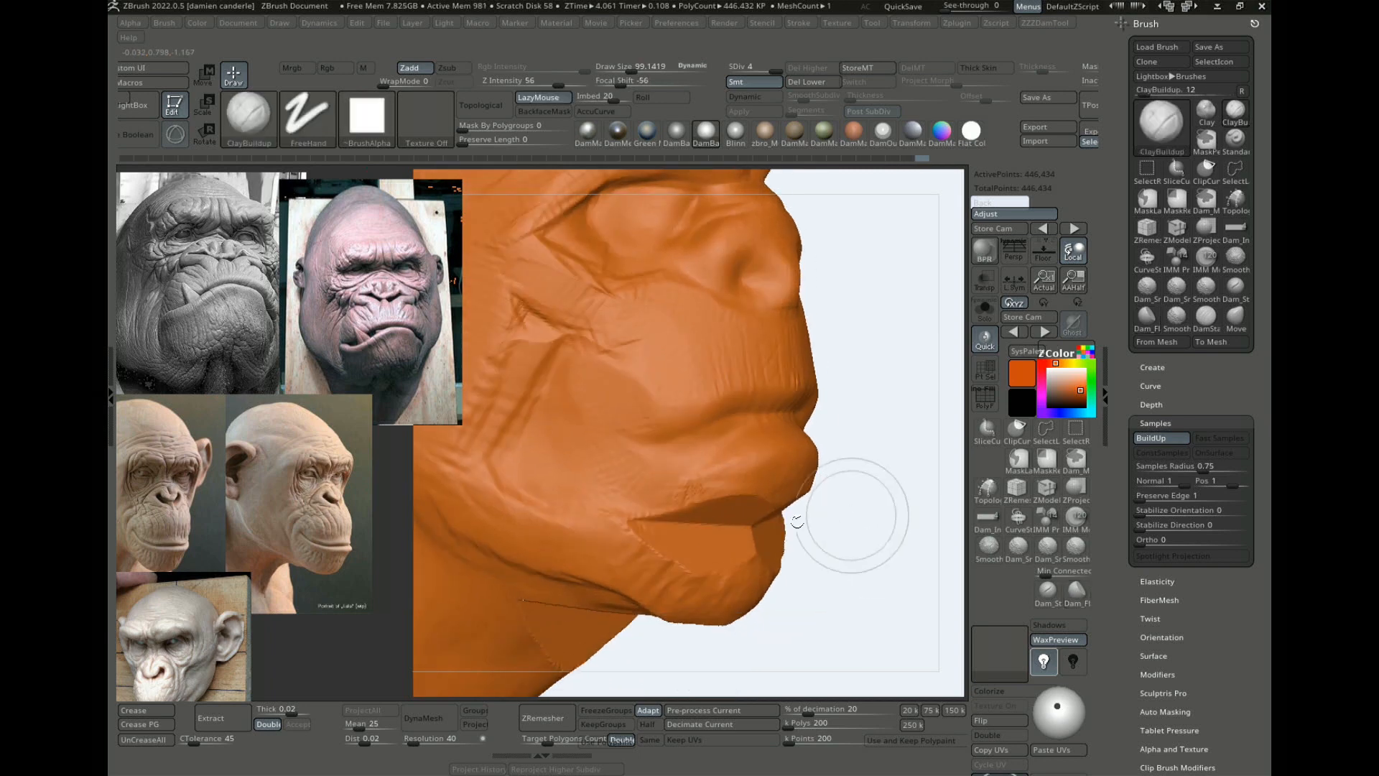
left_click_drag(668, 519, 764, 508)
key("shift")
mouse_move(795, 462)
left_mouse_down("shift")
mouse_move(613, 542)
mouse_move(688, 529)
mouse_move(649, 554)
mouse_move(740, 551)
left_mouse_up("shift")
key("s")
left_click_drag(854, 506, 662, 509, "alt")
left_click_drag(544, 510, 723, 450)
mouse_move(880, 358)
left_mouse_down("alt")
mouse_move(874, 336)
mouse_move(868, 425)
left_mouse_up("alt")
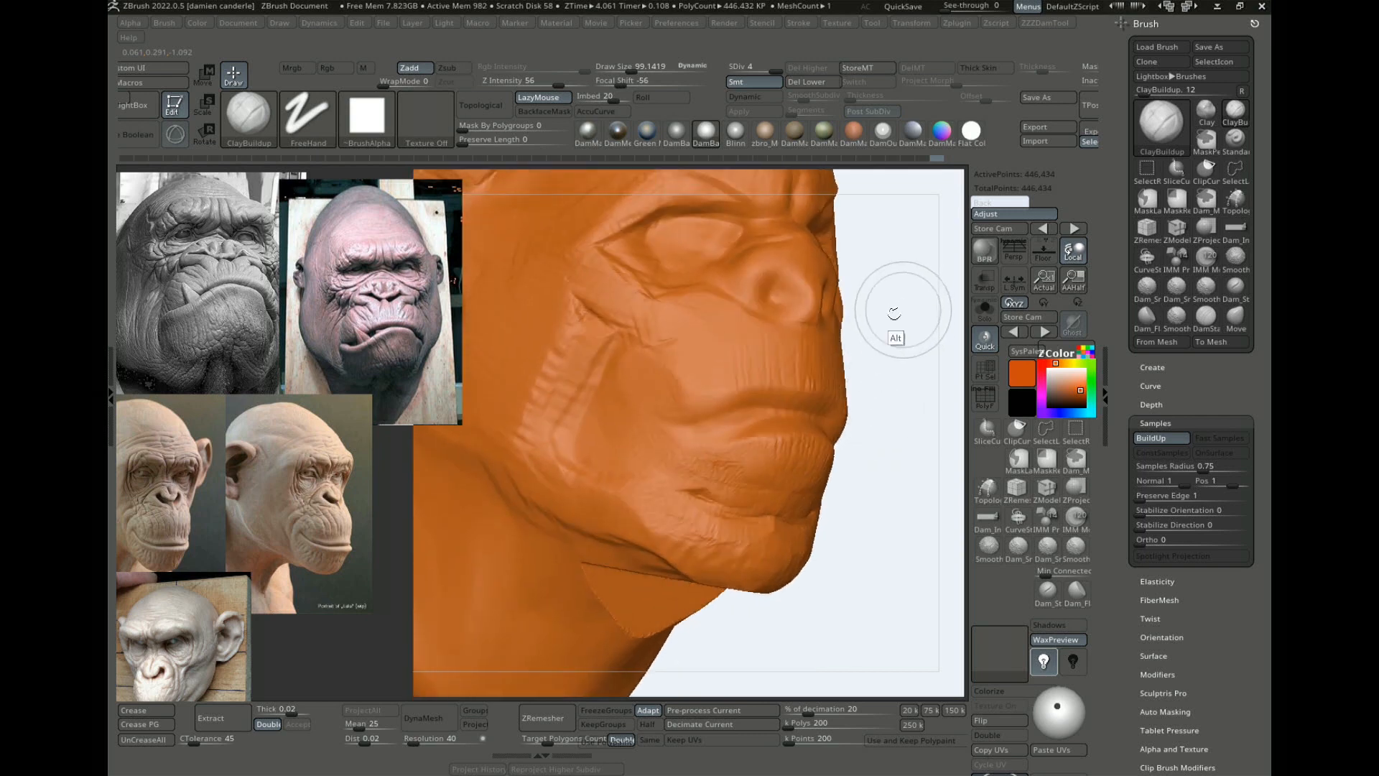
Step: Build up the eye bags and nostril rims with ClayBuildup at draw size about 99, and flatten the nose with Dam_FlattenRake
left_click_drag(898, 312, 877, 393, "alt")
left_click_drag(696, 376, 848, 313)
left_click_drag(906, 279, 779, 371, "alt")
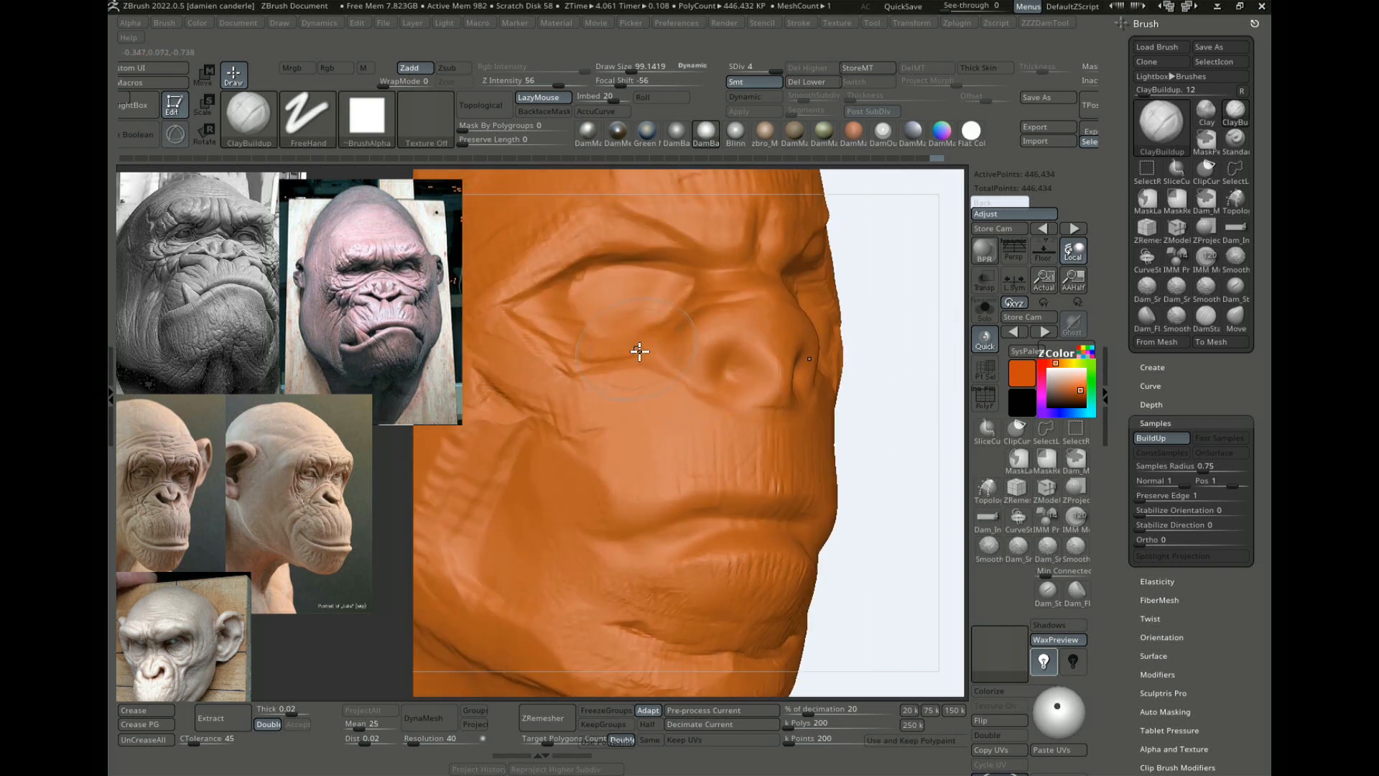
left_click_drag(526, 323, 594, 371)
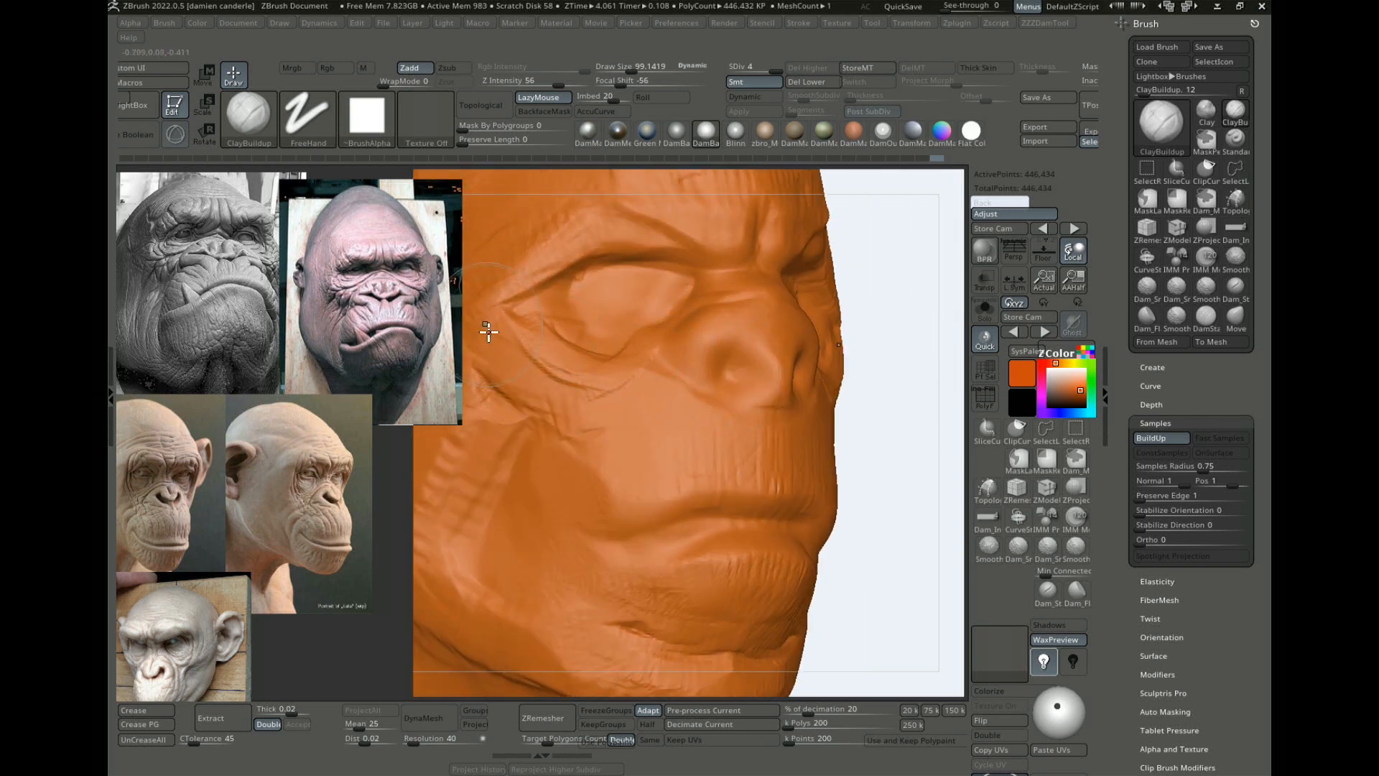
left_click_drag(496, 336, 620, 386)
left_click_drag(563, 343, 623, 354, "shift")
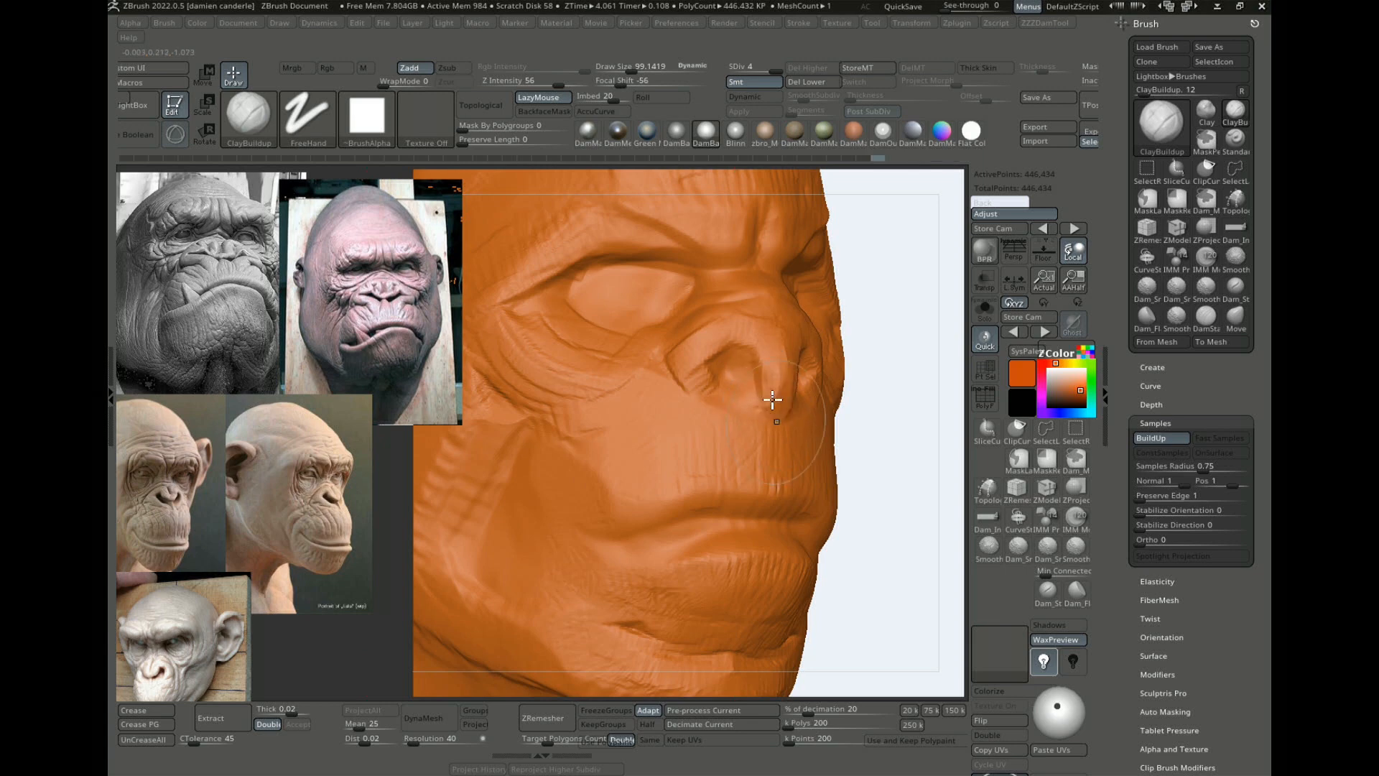
mouse_move(783, 388)
left_mouse_down("shift")
mouse_move(779, 360)
mouse_move(736, 323)
mouse_move(773, 305)
mouse_move(744, 309)
left_mouse_up("shift")
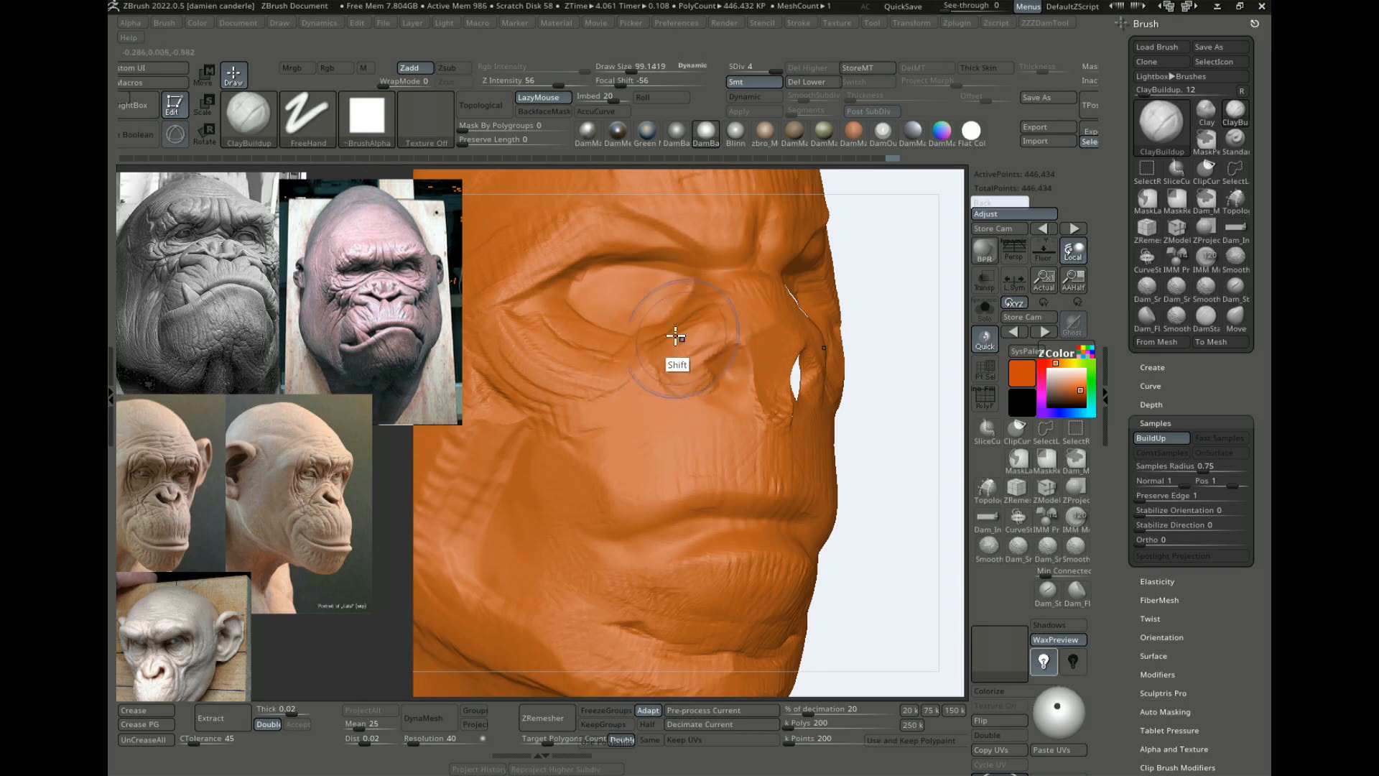
Step: Build up the forehead and outer brow with ClayBuildup at draw sizes of about 222 and 146
mouse_move(884, 271)
left_mouse_down()
mouse_move(569, 297)
mouse_move(671, 277)
mouse_move(618, 262)
mouse_move(678, 261)
left_mouse_up()
key("bracketright")
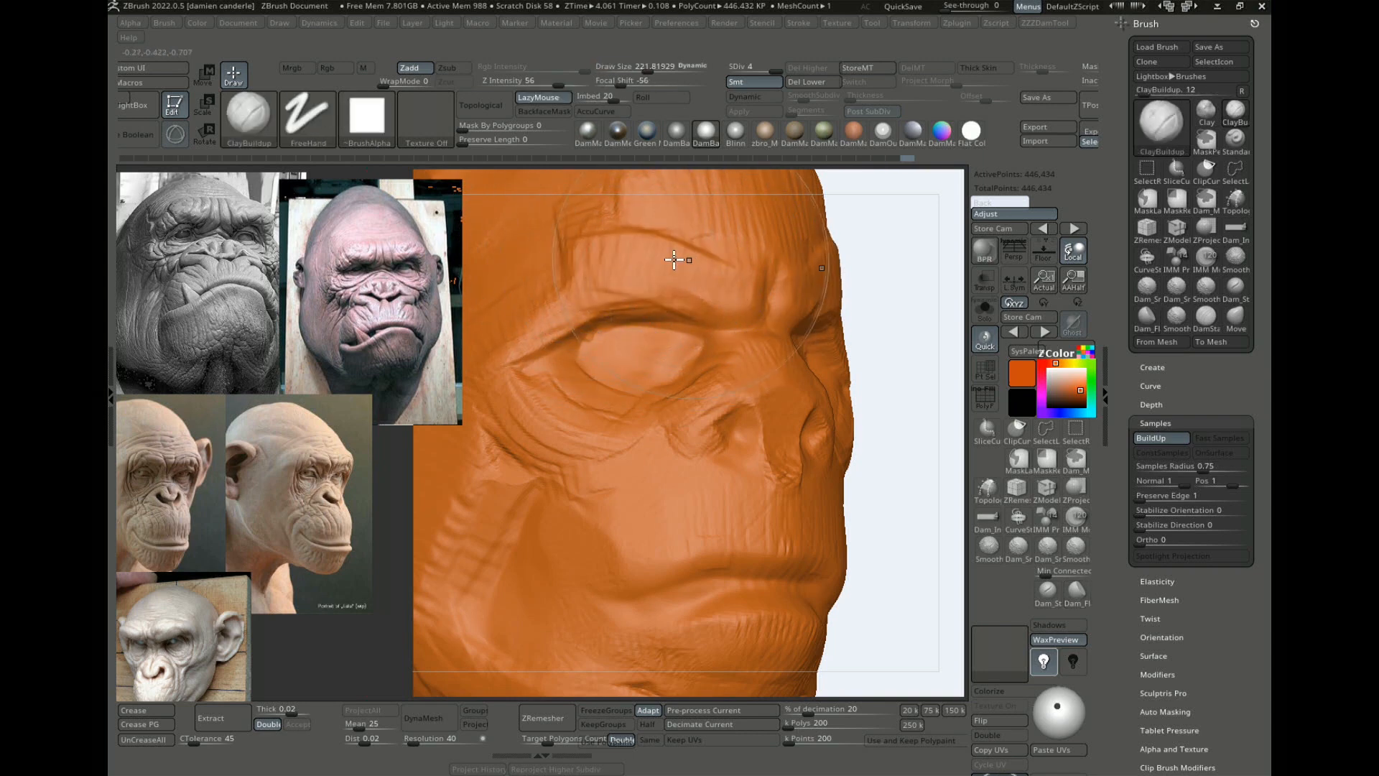
left_click_drag(889, 349, 869, 354, "alt")
key("s")
mouse_move(653, 291)
left_mouse_down()
mouse_move(592, 293)
mouse_move(531, 356)
left_mouse_up()
left_click_drag(833, 315, 927, 295)
key("s")
mouse_move(632, 320)
left_mouse_down()
mouse_move(615, 317)
mouse_move(637, 299)
mouse_move(678, 301)
mouse_move(618, 310)
mouse_move(575, 344)
mouse_move(655, 305)
left_mouse_up()
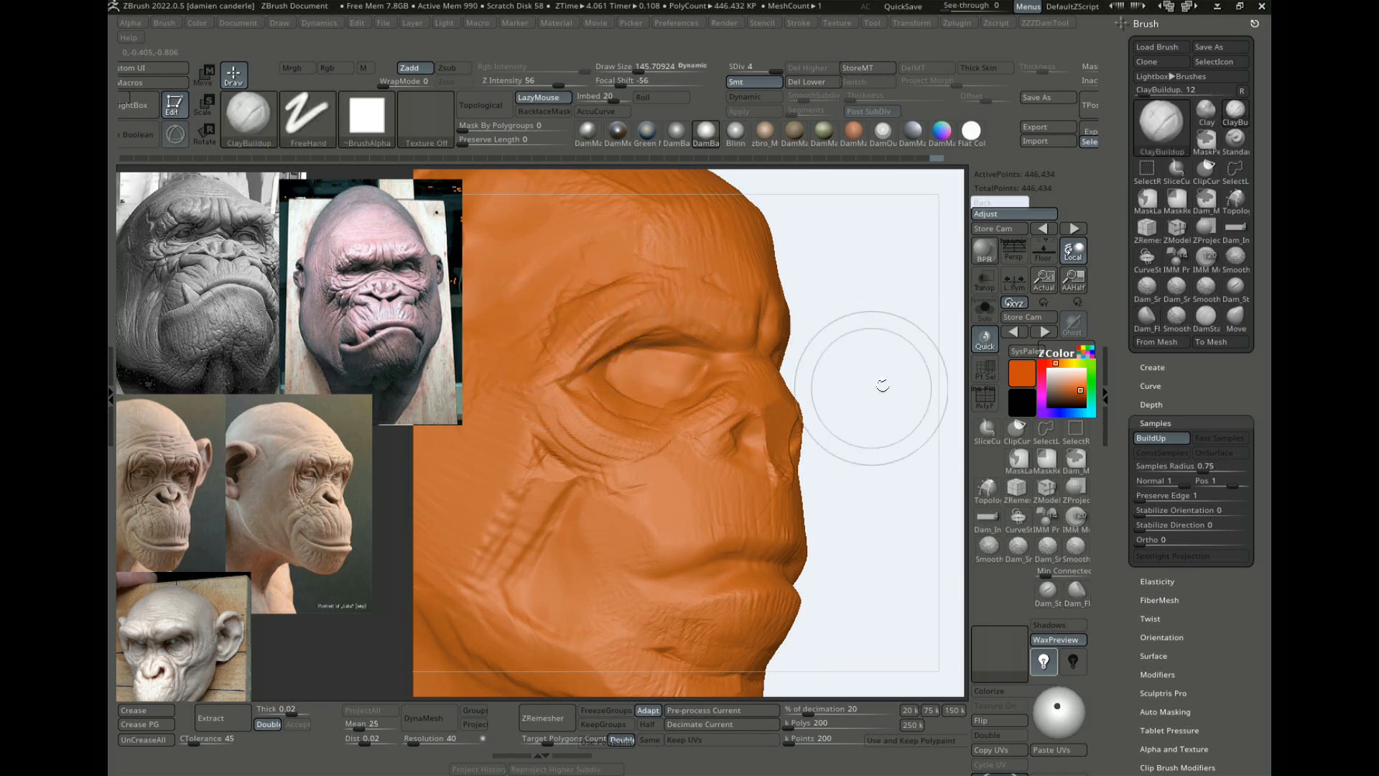
Step: Deepen the creases around the eye with DamStandard at draw size about 208
left_click_drag(881, 385, 805, 395)
key("b")
key("d")
key("s")
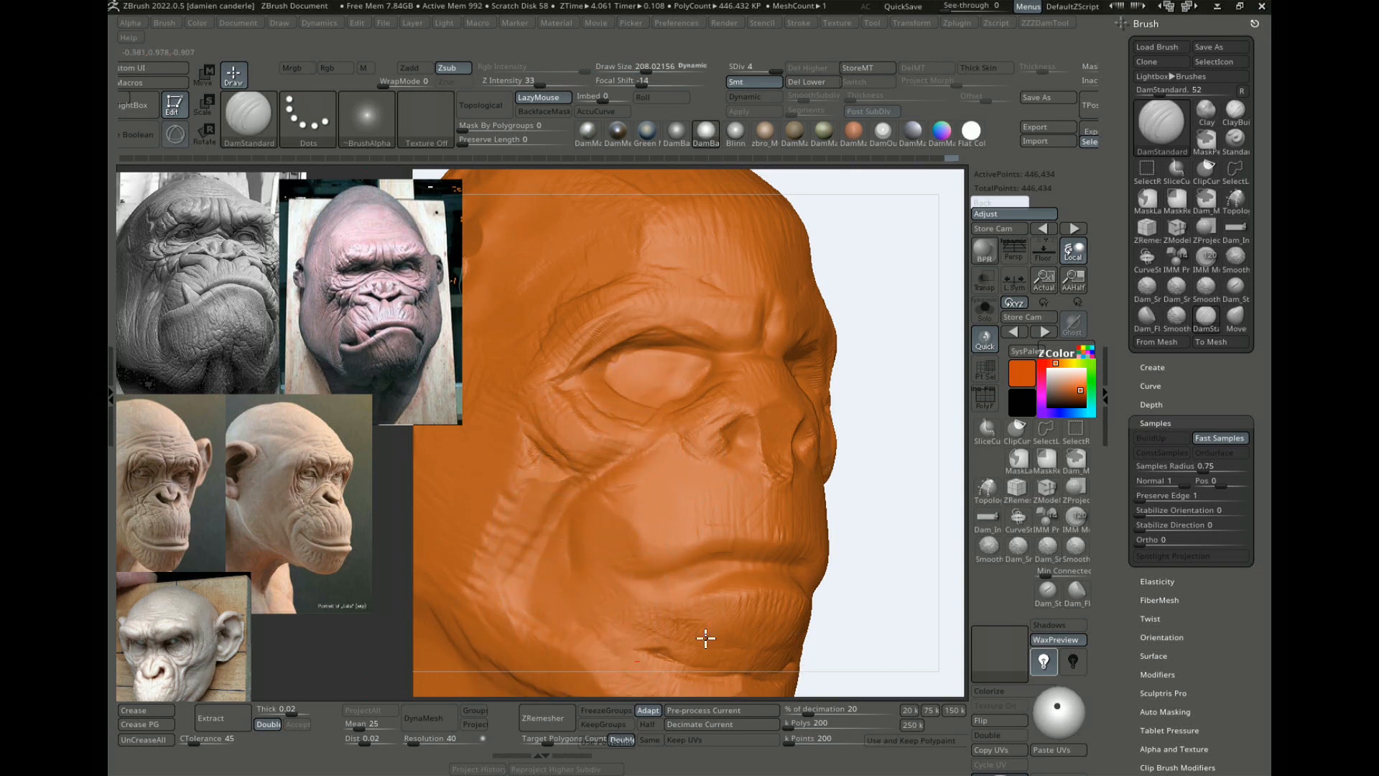
left_click_drag(887, 532, 863, 428, "alt")
left_click_drag(863, 429, 862, 323, "shift")
Step: Smooth the clipped edges of the ear and the side of the head with SmoothAlt at draw size about 208
mouse_move(920, 388)
left_mouse_down()
mouse_move(919, 316)
mouse_move(955, 405)
left_mouse_up()
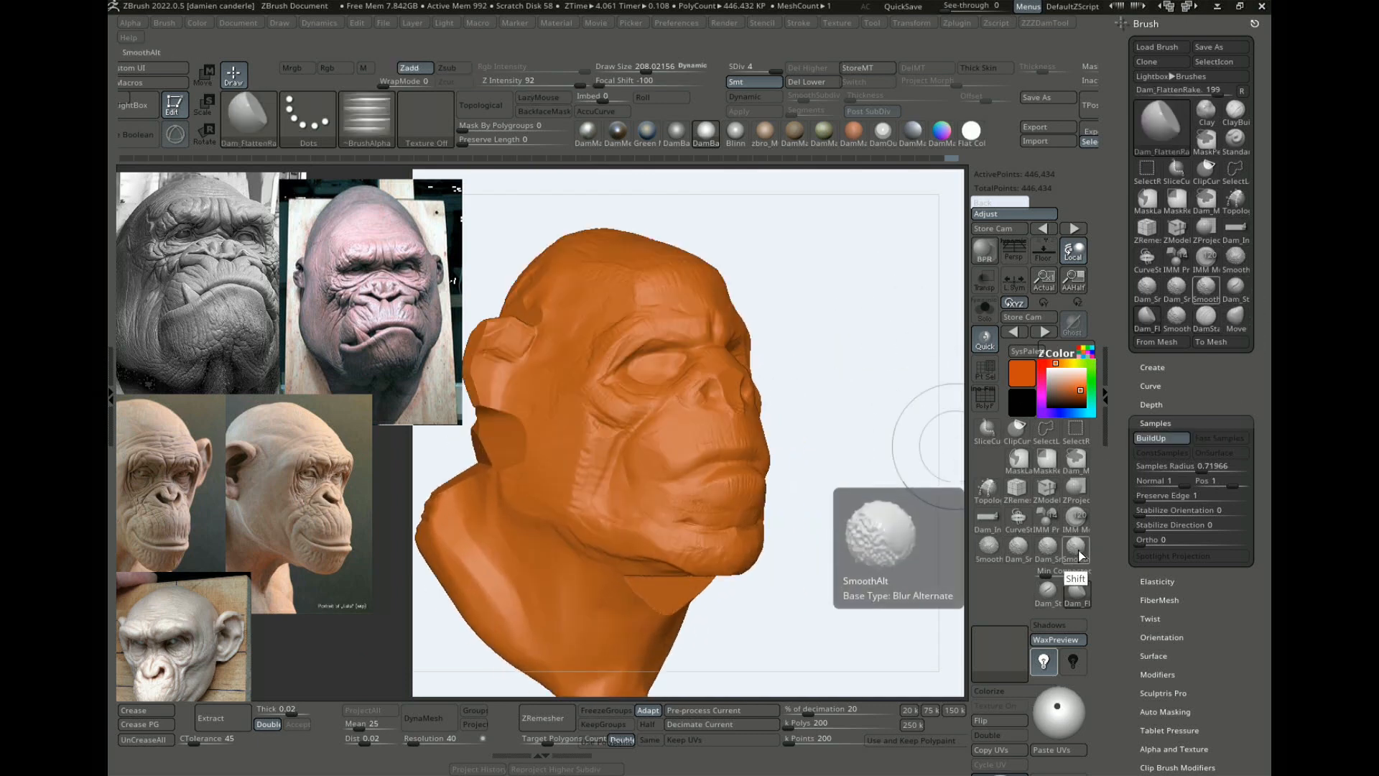
left_click_drag(796, 277, 873, 309, "alt")
left_click_drag(615, 373, 556, 378, "shift")
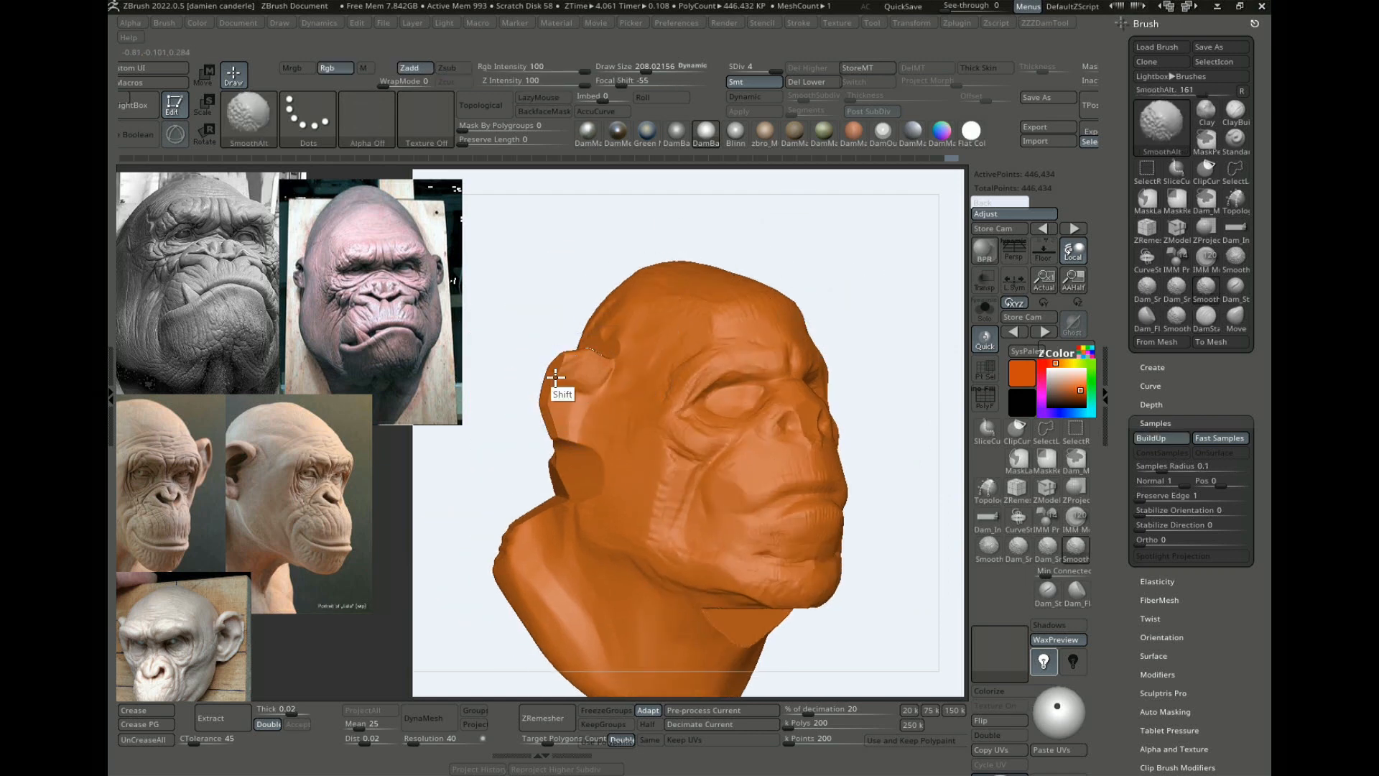
left_click_drag(893, 423, 905, 342, "alt")
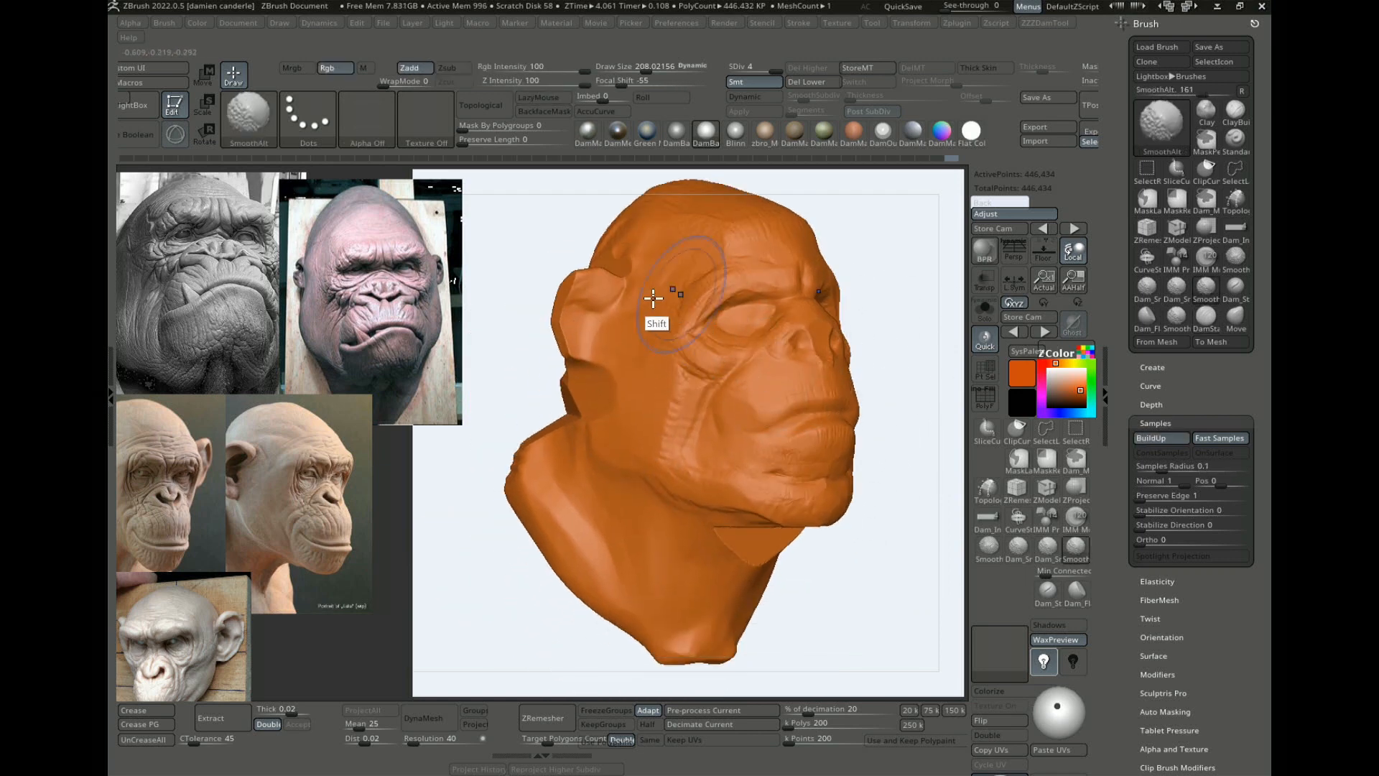
Step: Build up the muzzle, chin and jaw forms with ClayBuildup at draw size about 135 and smooth the strokes lightly
mouse_move(827, 560)
left_mouse_down()
mouse_move(856, 579)
mouse_move(825, 610)
mouse_move(871, 579)
mouse_move(948, 592)
mouse_move(936, 622)
mouse_move(865, 631)
left_mouse_up()
key("b")
key("c")
key("b")
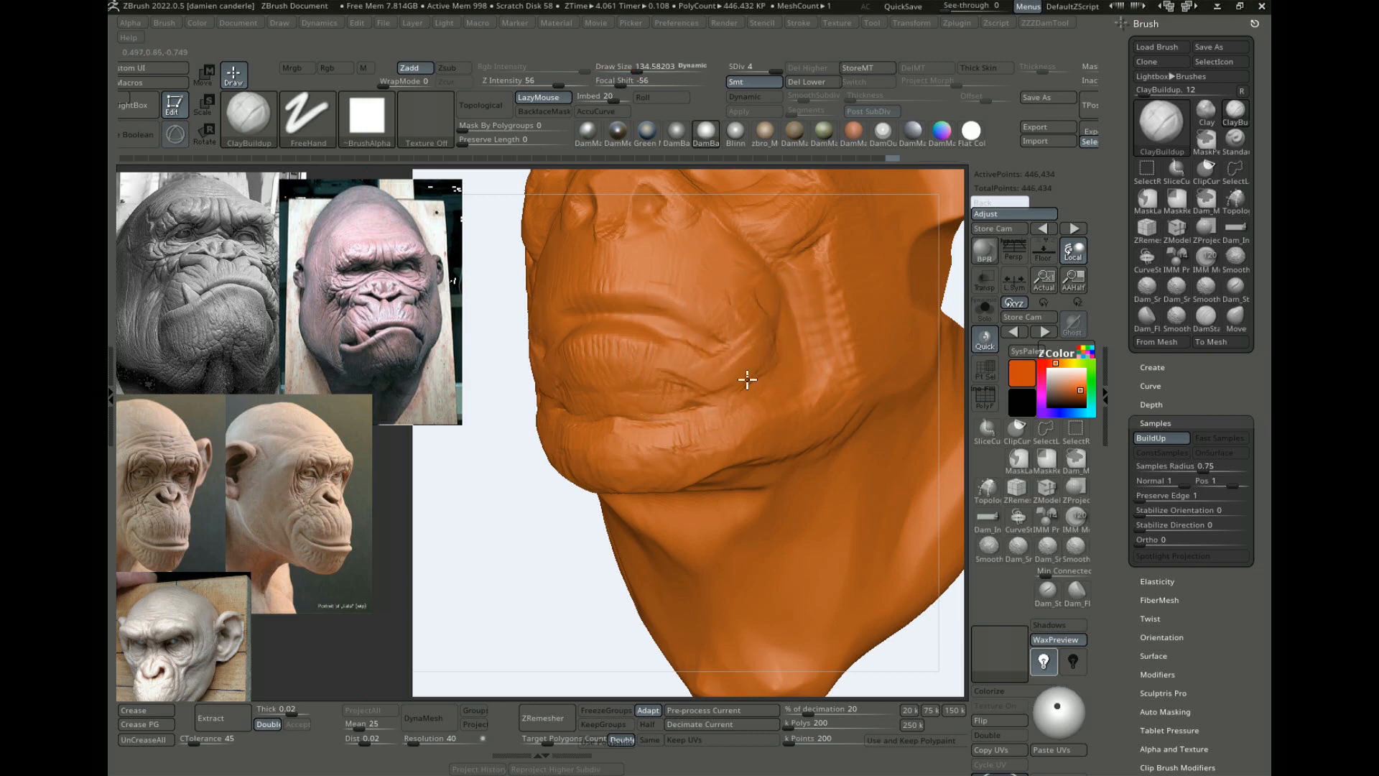
mouse_move(725, 455)
left_mouse_down("shift")
mouse_move(776, 433)
mouse_move(715, 469)
mouse_move(785, 422)
mouse_move(712, 454)
left_mouse_up("shift")
Step: Build up the neck muscles running from behind the jaw and ear to the shoulder with ClayBuildup at draw size about 169
left_click_drag(590, 550, 493, 459, "alt")
left_click_drag(493, 507, 863, 330)
mouse_move(574, 503)
left_mouse_down()
mouse_move(529, 533)
mouse_move(632, 584)
mouse_move(574, 557)
mouse_move(601, 569)
mouse_move(825, 292)
mouse_move(899, 262)
mouse_move(904, 243)
mouse_move(745, 370)
mouse_move(795, 342)
left_mouse_up()
key("shift")
key("s")
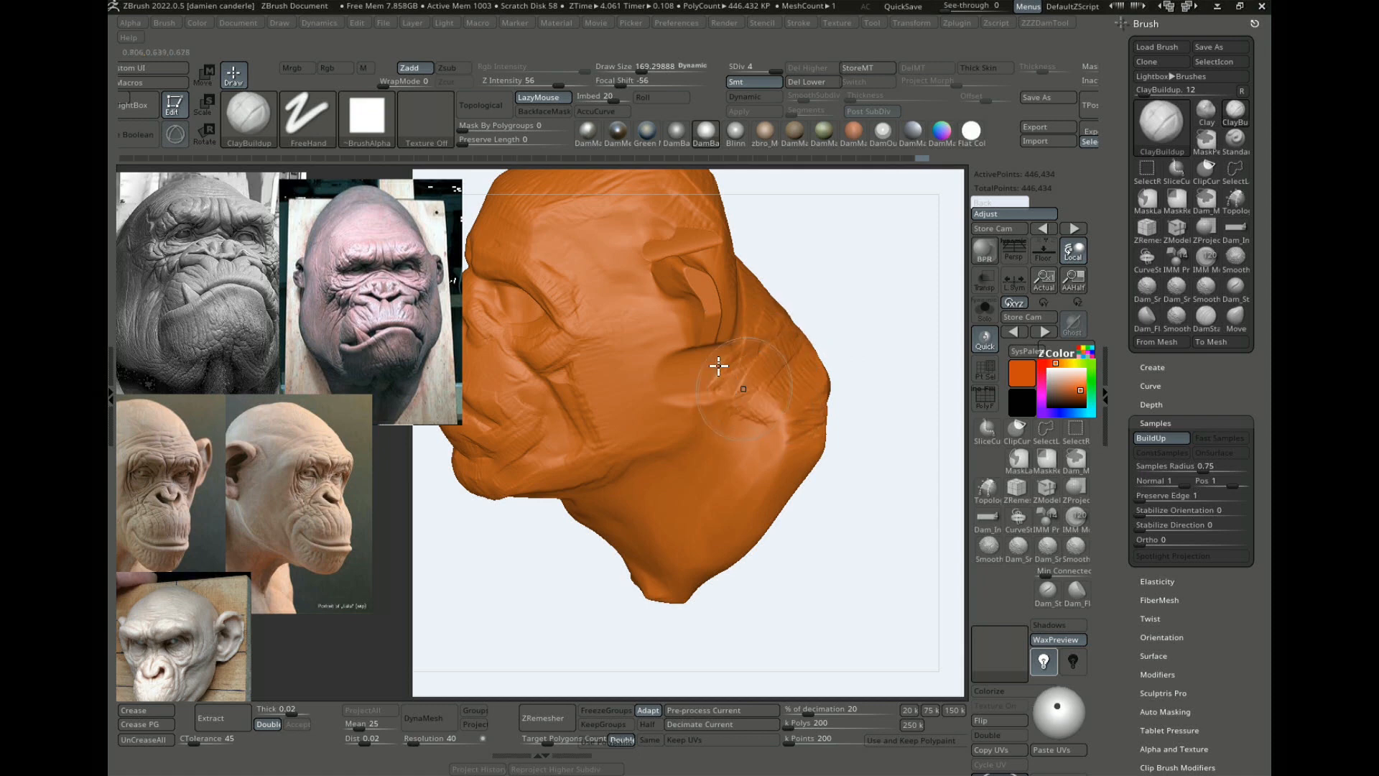
left_click_drag(797, 260, 860, 249)
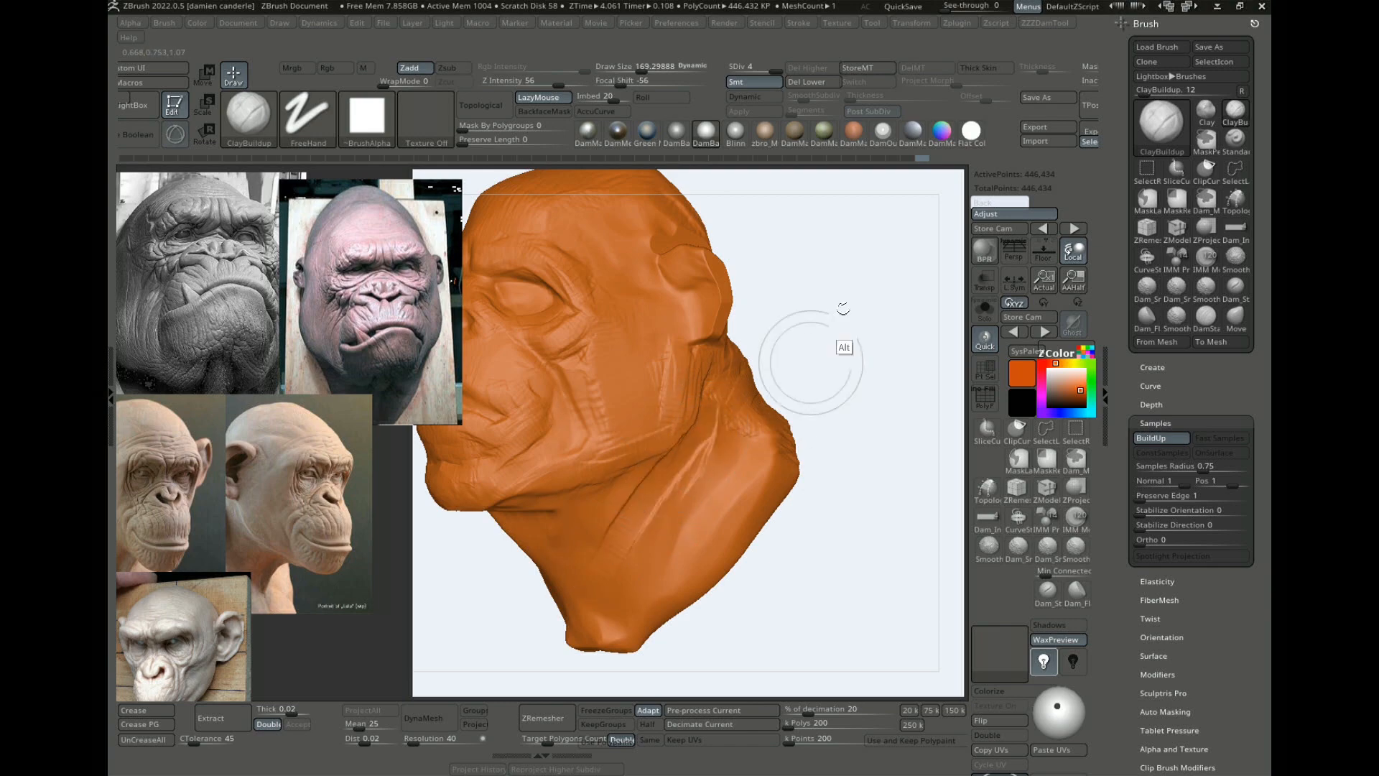
left_click_drag(810, 355, 899, 548)
Step: Check the polygon wireframe across the face and neck and delete the head's lower subdivision levels
key("shift+f")
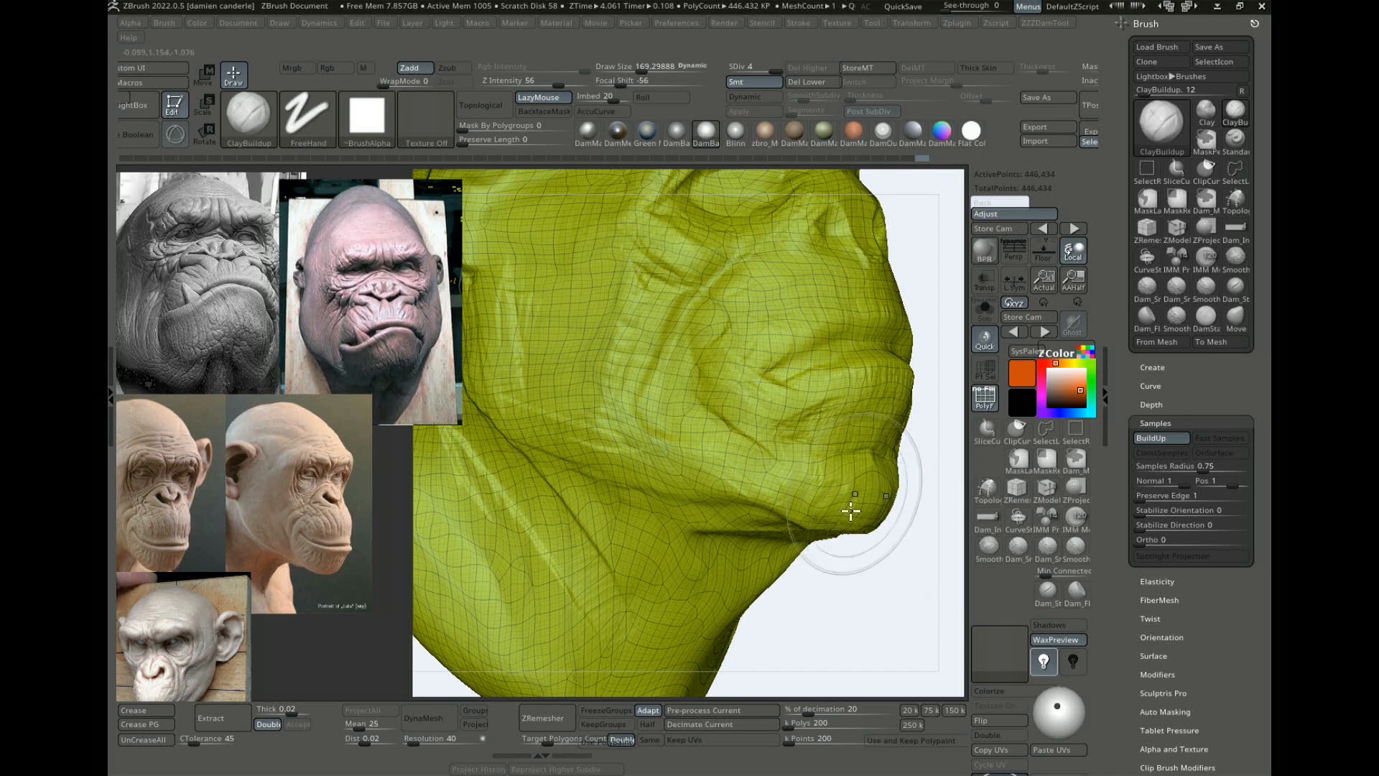
left_click_drag(890, 578, 858, 581, "alt")
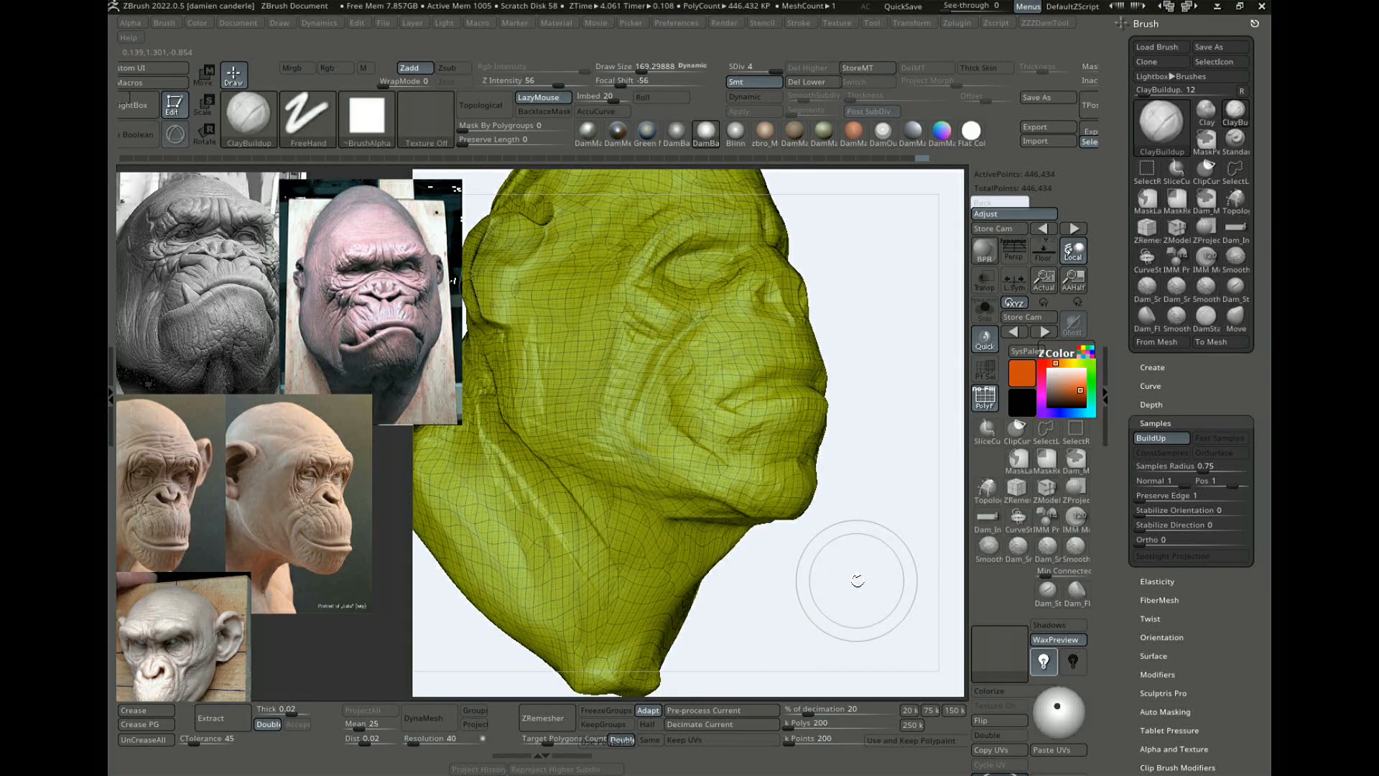
left_click_drag(899, 456, 893, 492)
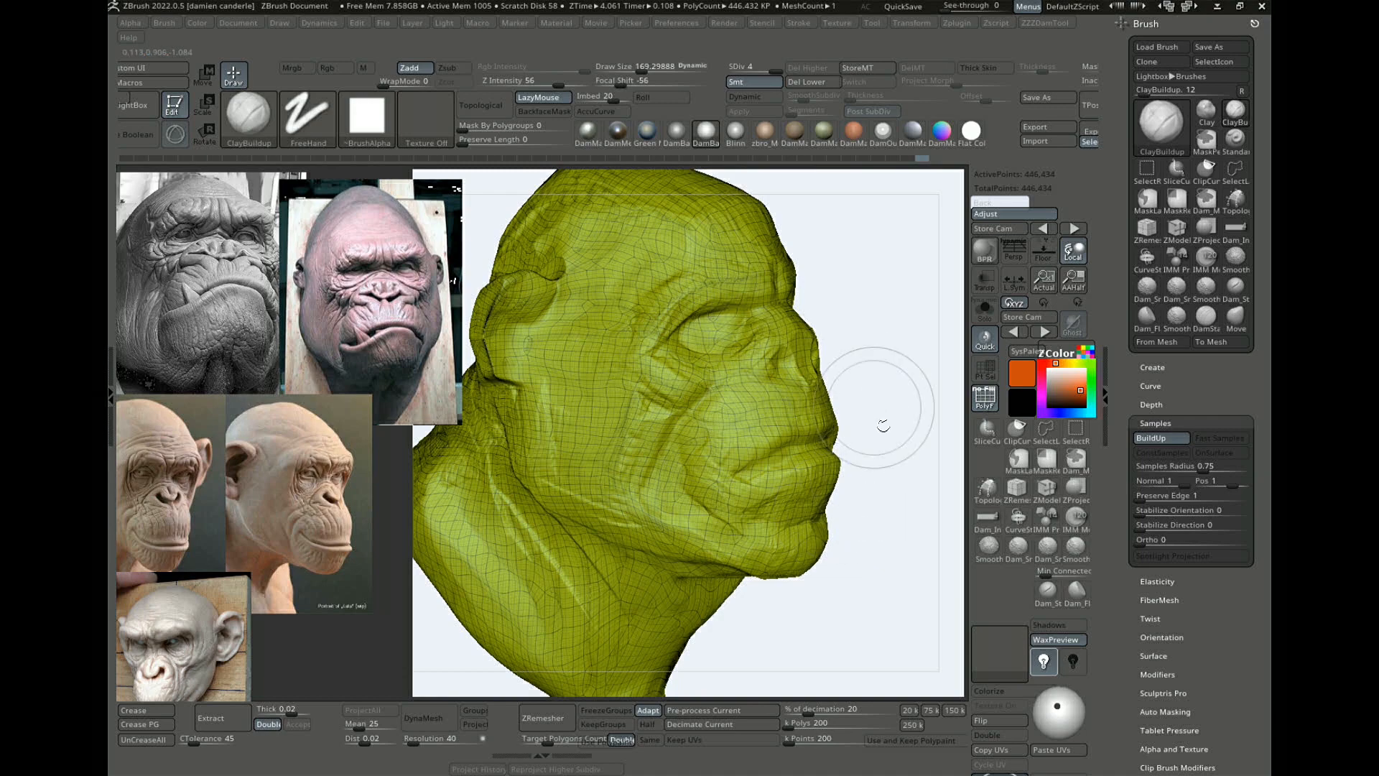
mouse_move(883, 425)
left_mouse_down()
mouse_move(927, 443)
mouse_move(802, 549)
mouse_move(964, 564)
mouse_move(912, 563)
mouse_move(902, 395)
left_mouse_up()
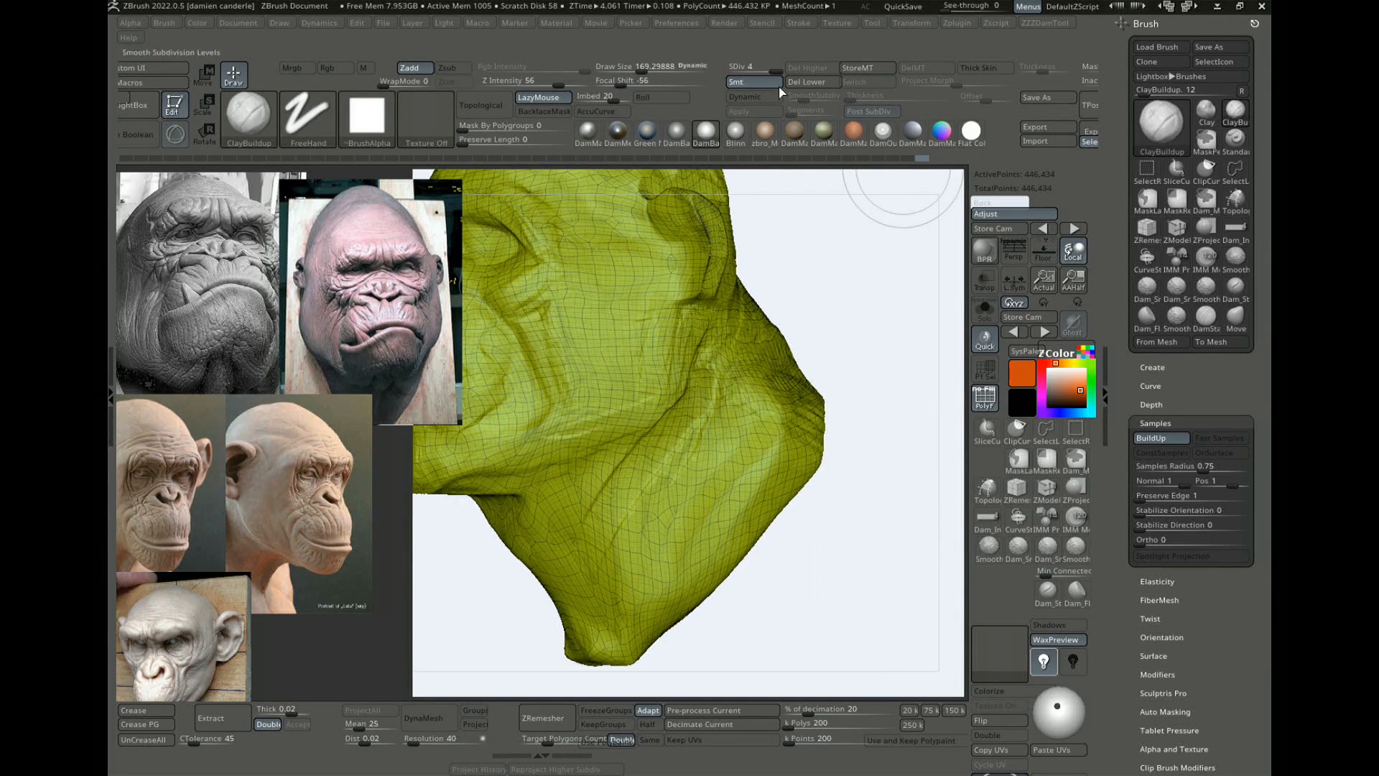
left_click(819, 80)
mouse_move(893, 369)
left_mouse_down()
mouse_move(910, 320)
mouse_move(902, 332)
left_mouse_up()
key("shift+f")
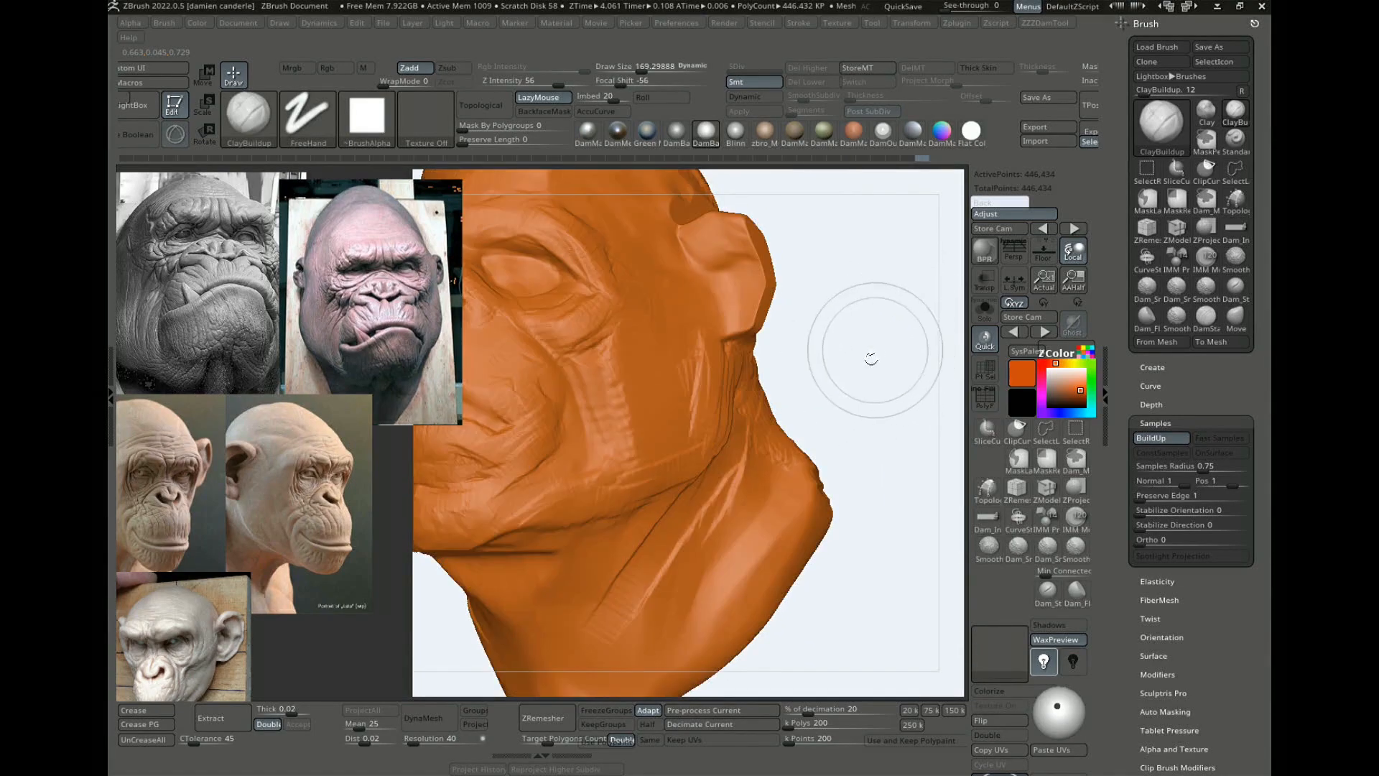
Step: Duplicate the head subtool and make the copy the active subtool
left_click_drag(912, 401, 862, 571)
mouse_move(1130, 458)
left_mouse_down()
mouse_move(1132, 288)
mouse_move(1117, 591)
left_mouse_up()
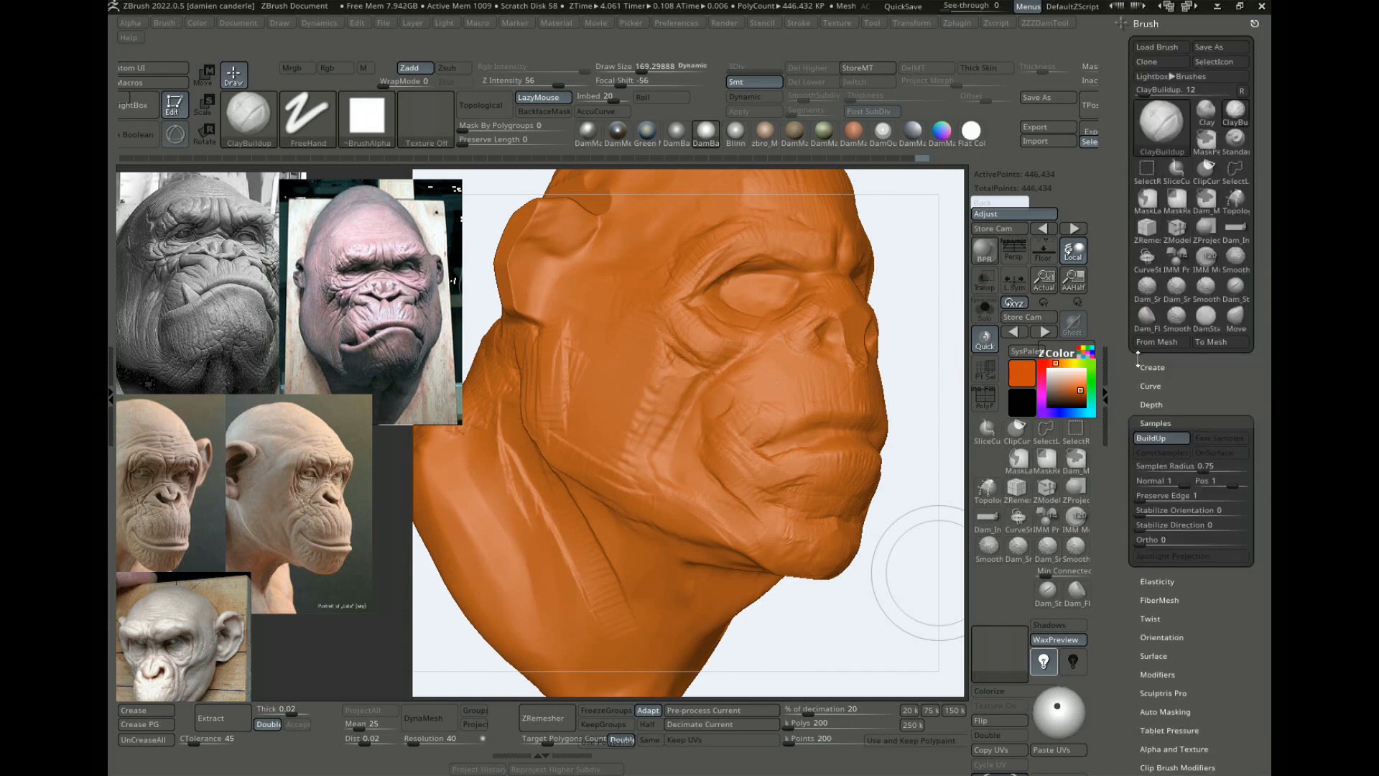
mouse_move(1128, 408)
left_mouse_down()
mouse_move(1130, 115)
mouse_move(1132, 409)
left_mouse_up()
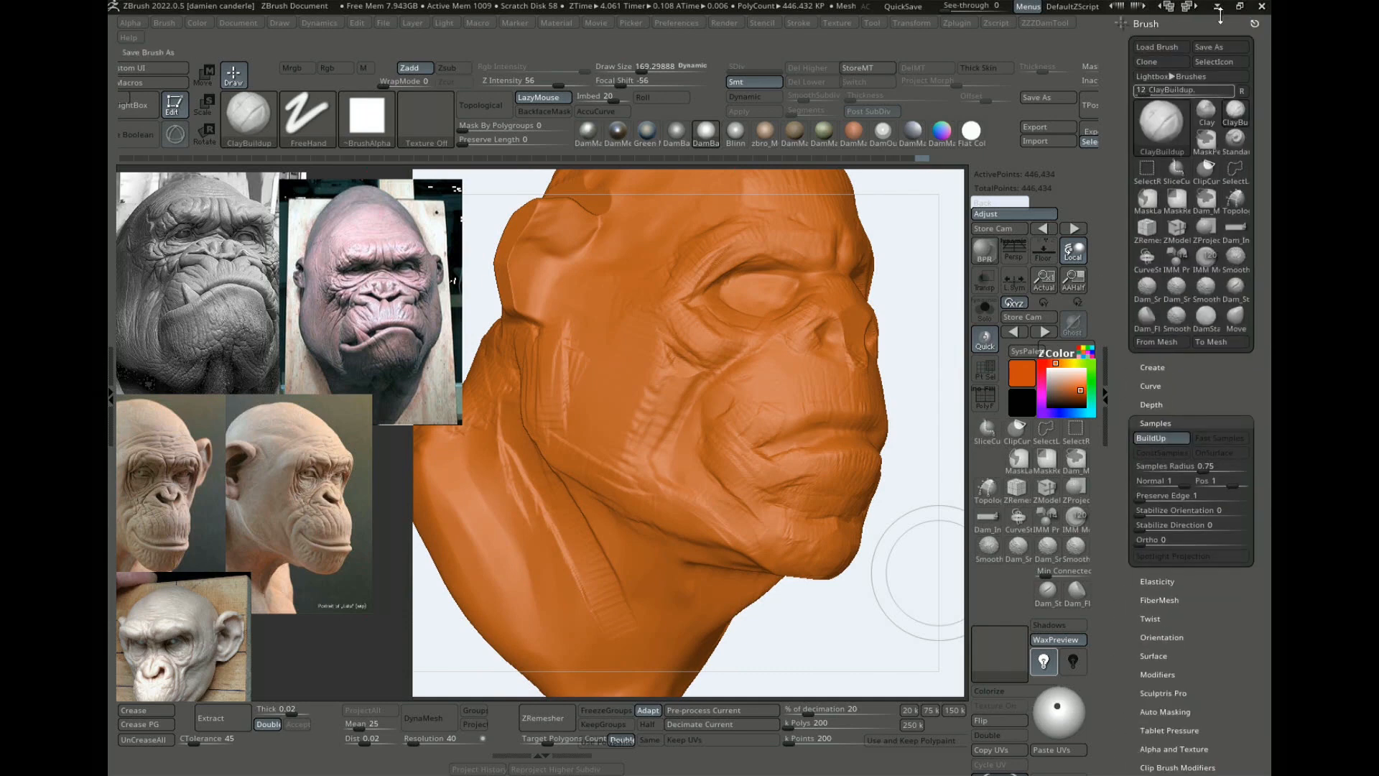
left_click(1255, 25)
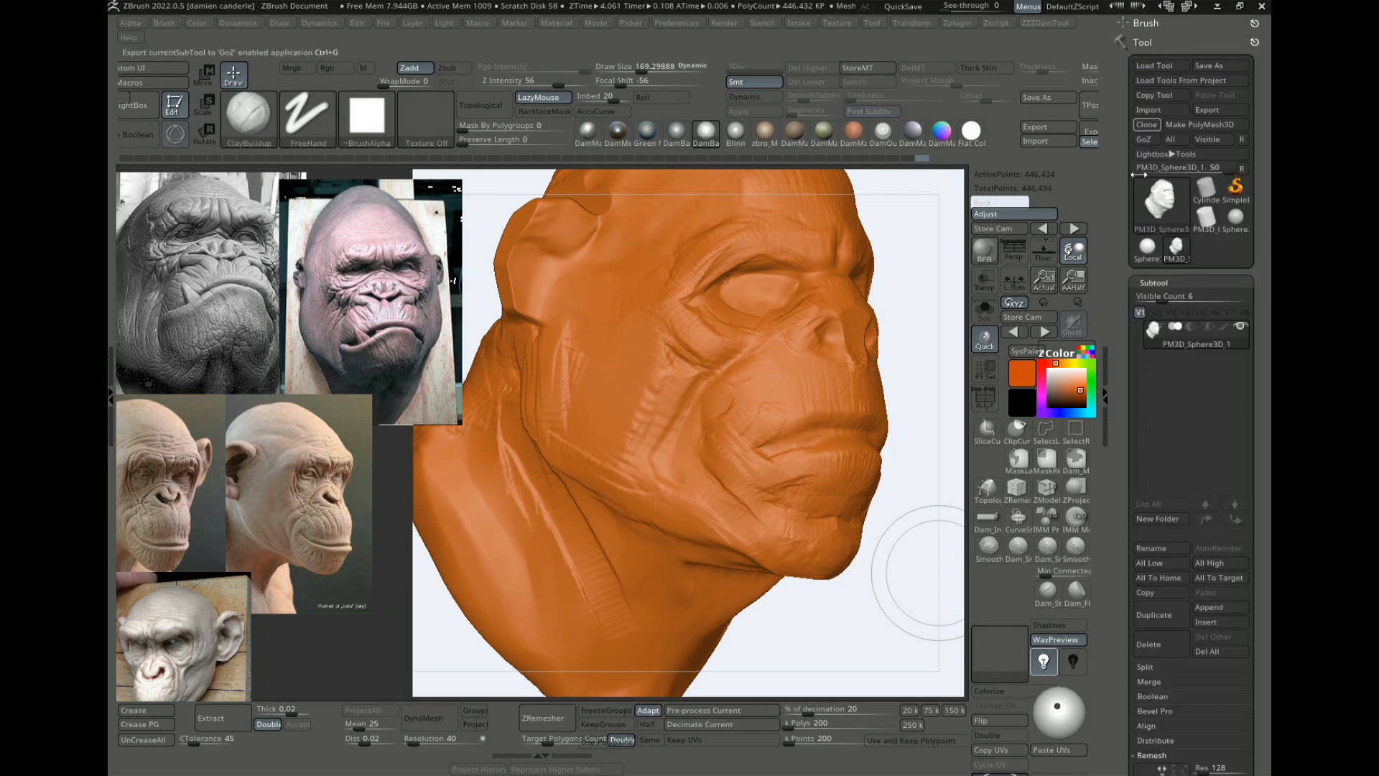
left_click_drag(1131, 490, 1135, 449)
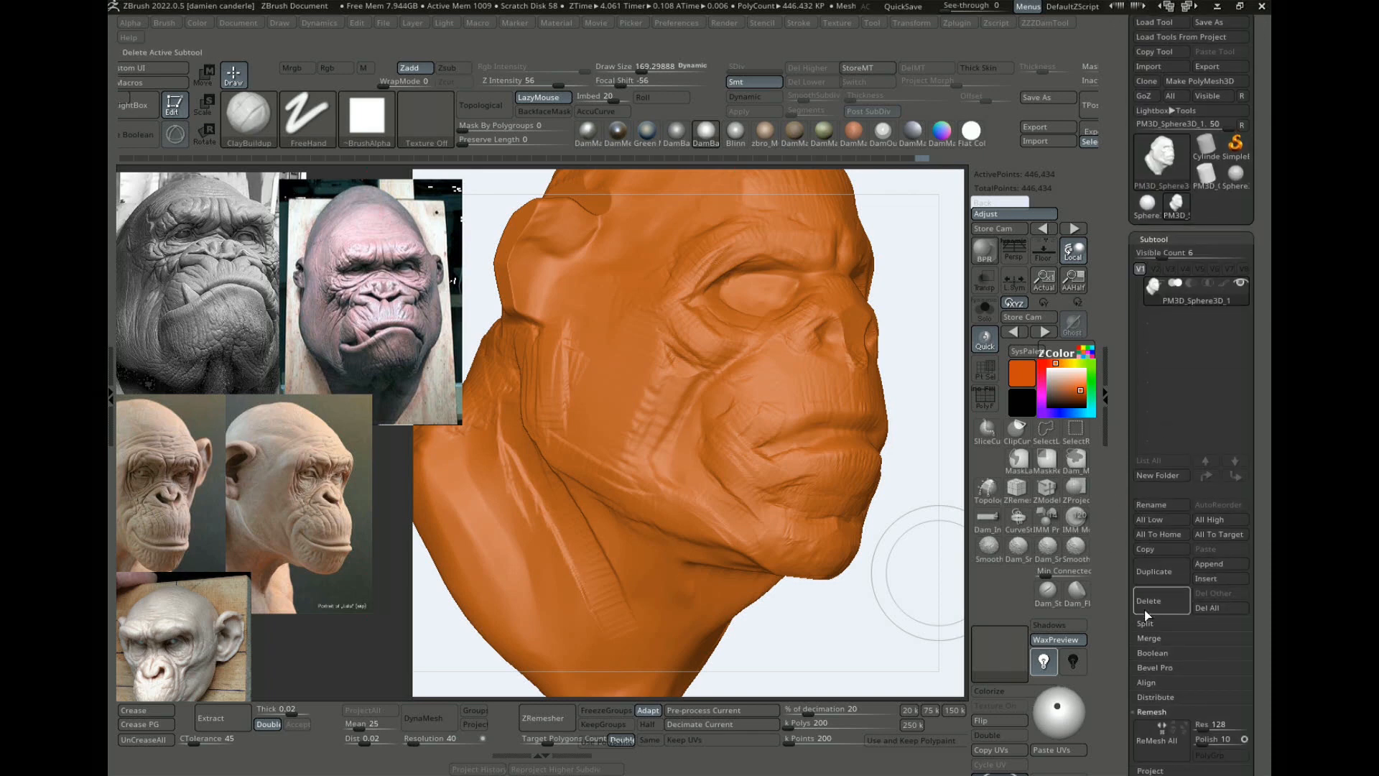
left_click(1168, 579)
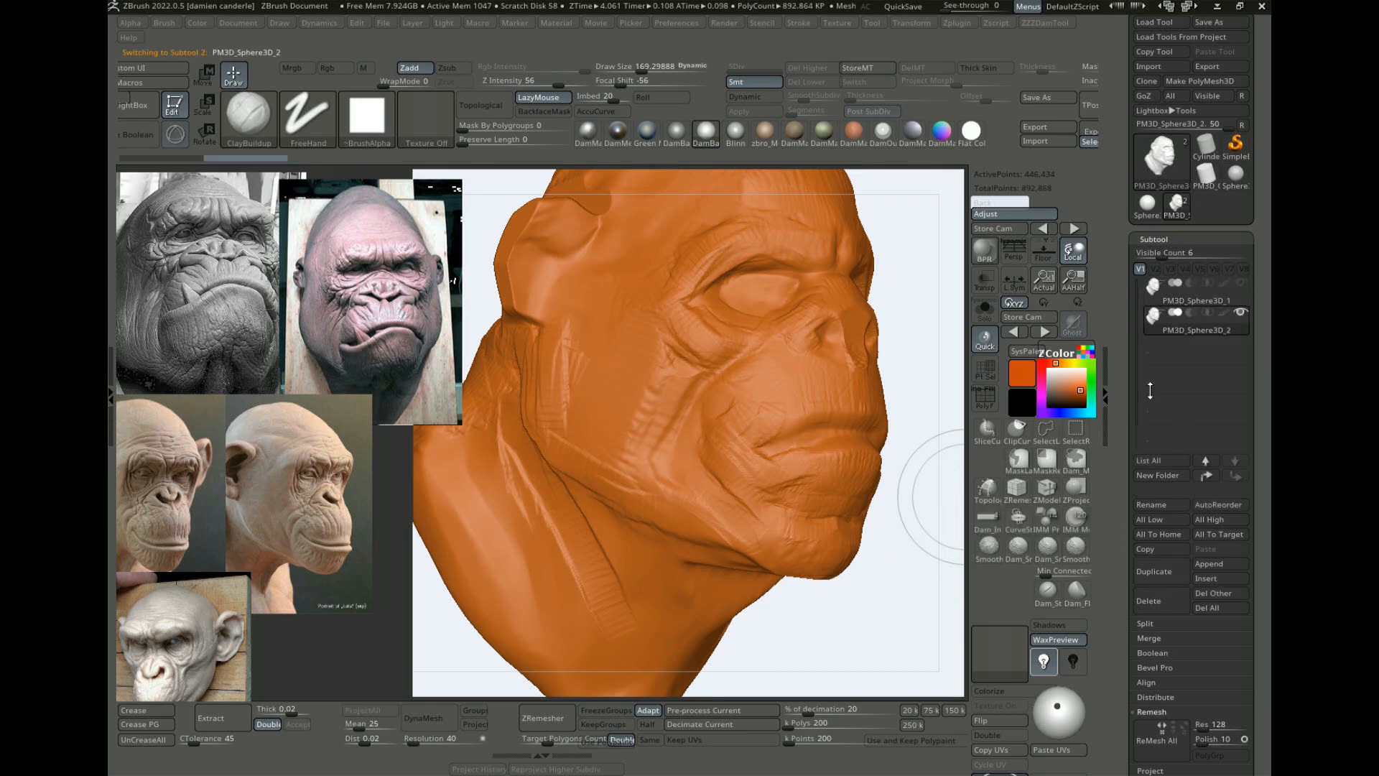
Step: Polish the duplicated head with ClayPolish and clear the mask
left_click_drag(920, 447, 890, 422, "alt")
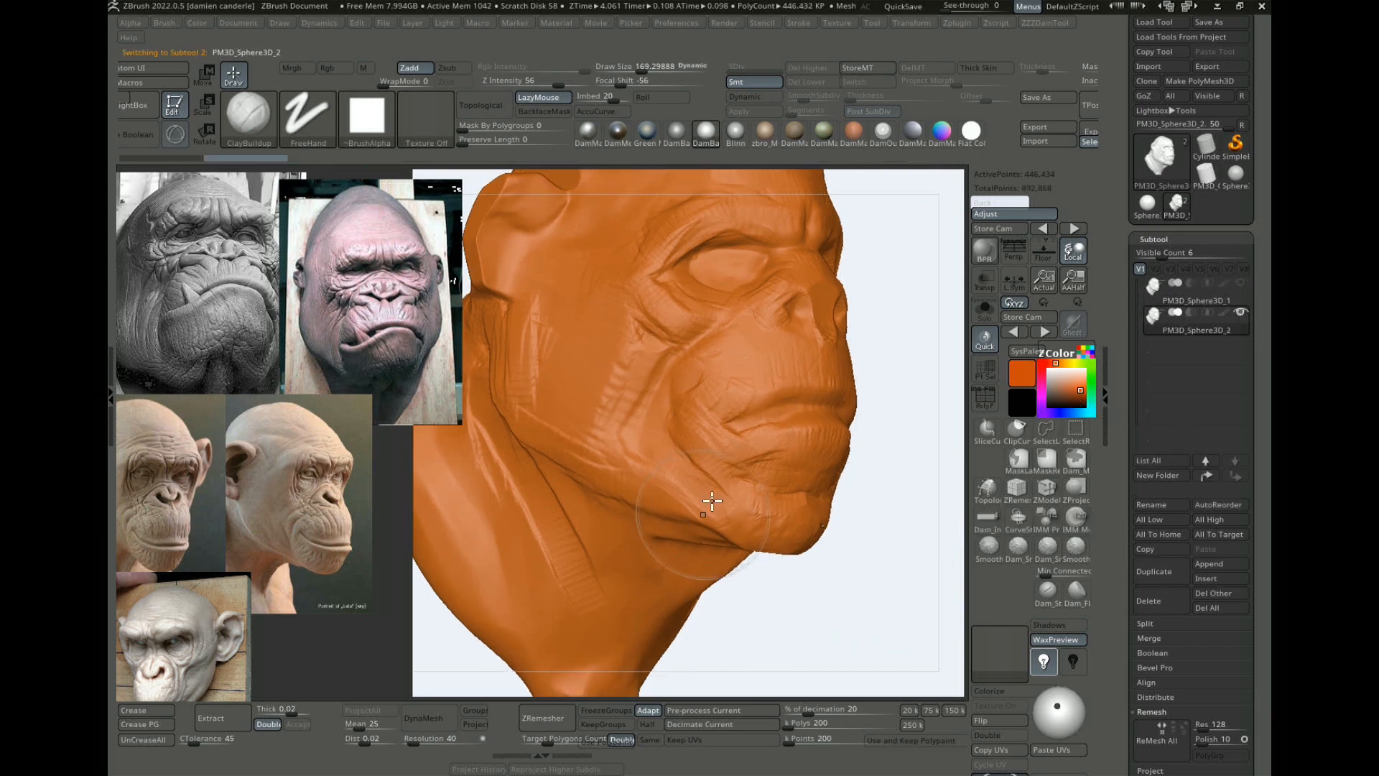
key("alt+q")
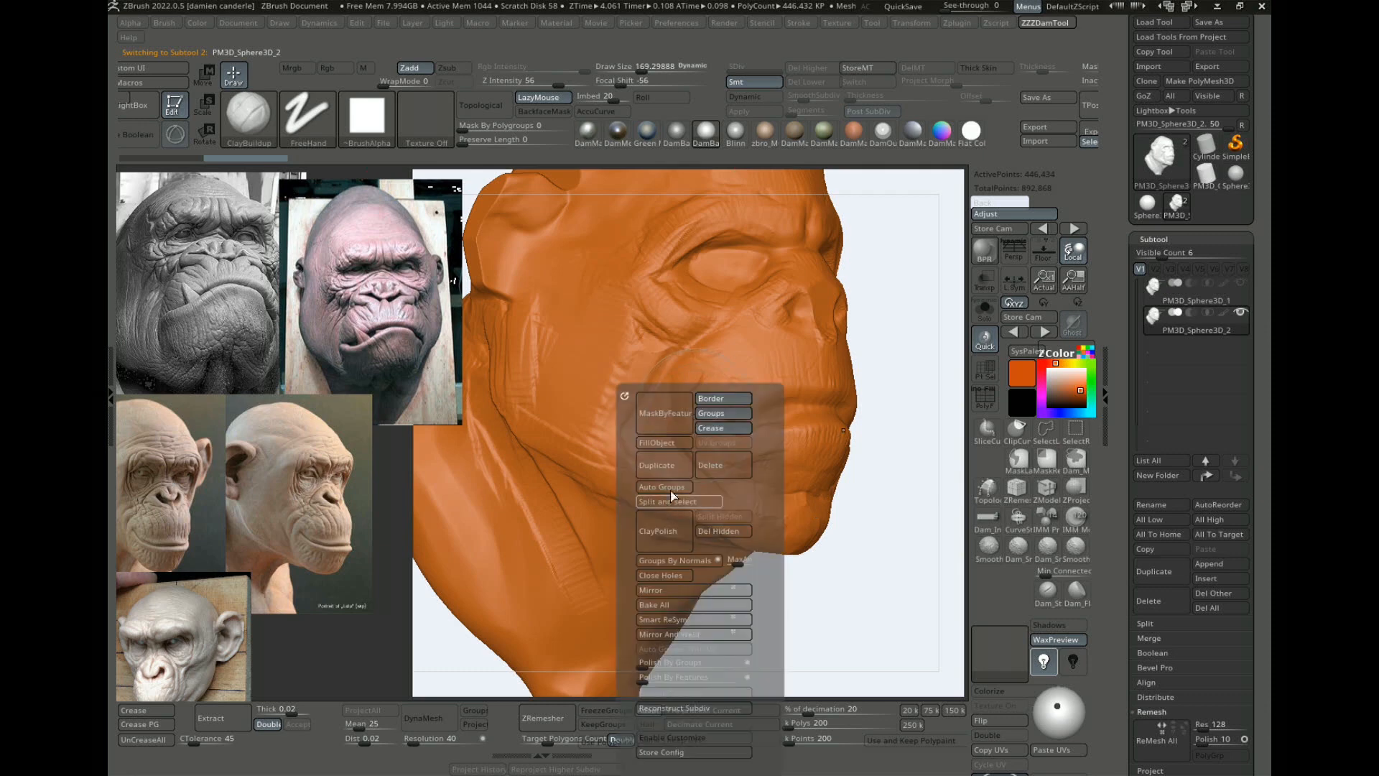
key("f")
left_click_drag(904, 471, 848, 428, "alt")
left_click_drag(877, 489, 896, 501, "ctrl")
left_click_drag(898, 492, 804, 455)
left_click_drag(886, 439, 862, 431)
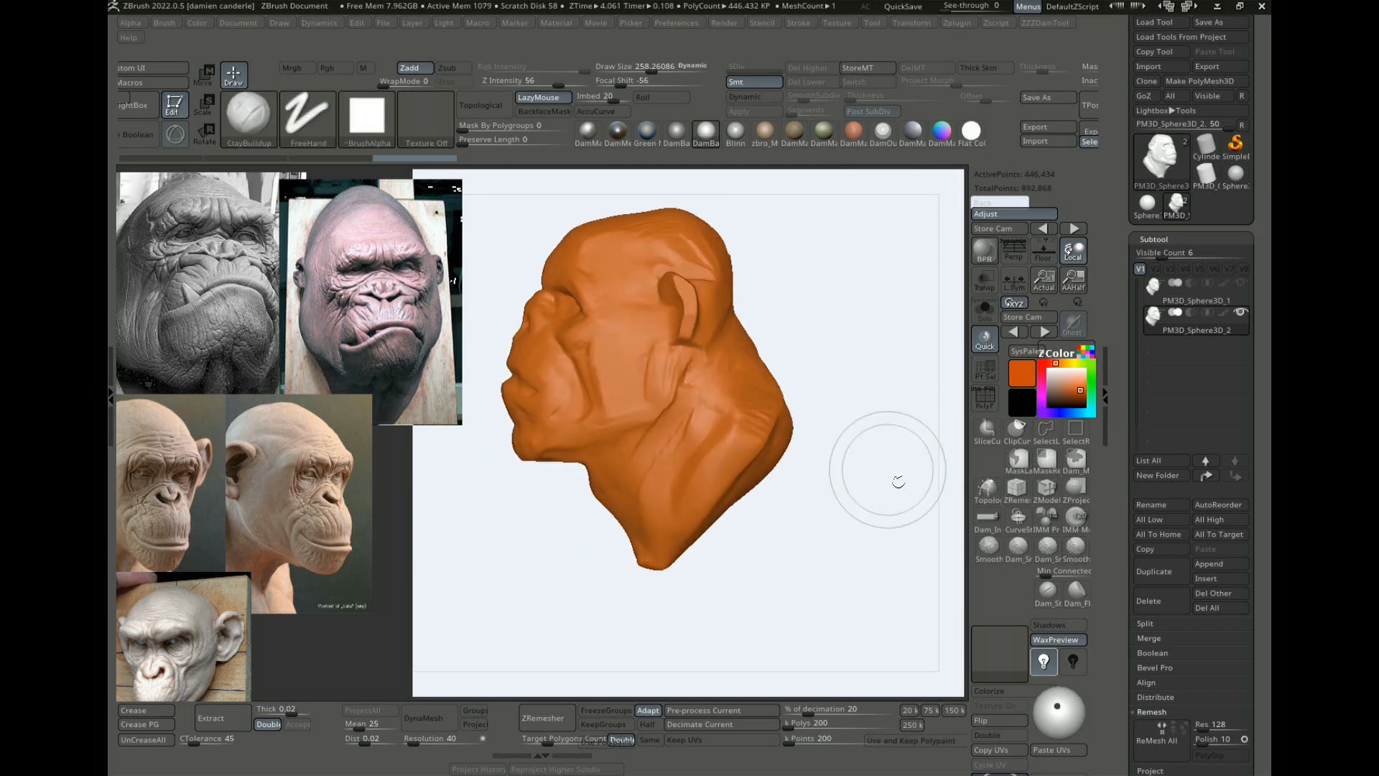
Step: Slice diagonally across the back and base of the neck with SliceCurve, with the wireframe shown
left_click_drag(905, 506, 908, 471, "alt")
left_click_drag(919, 471, 773, 502)
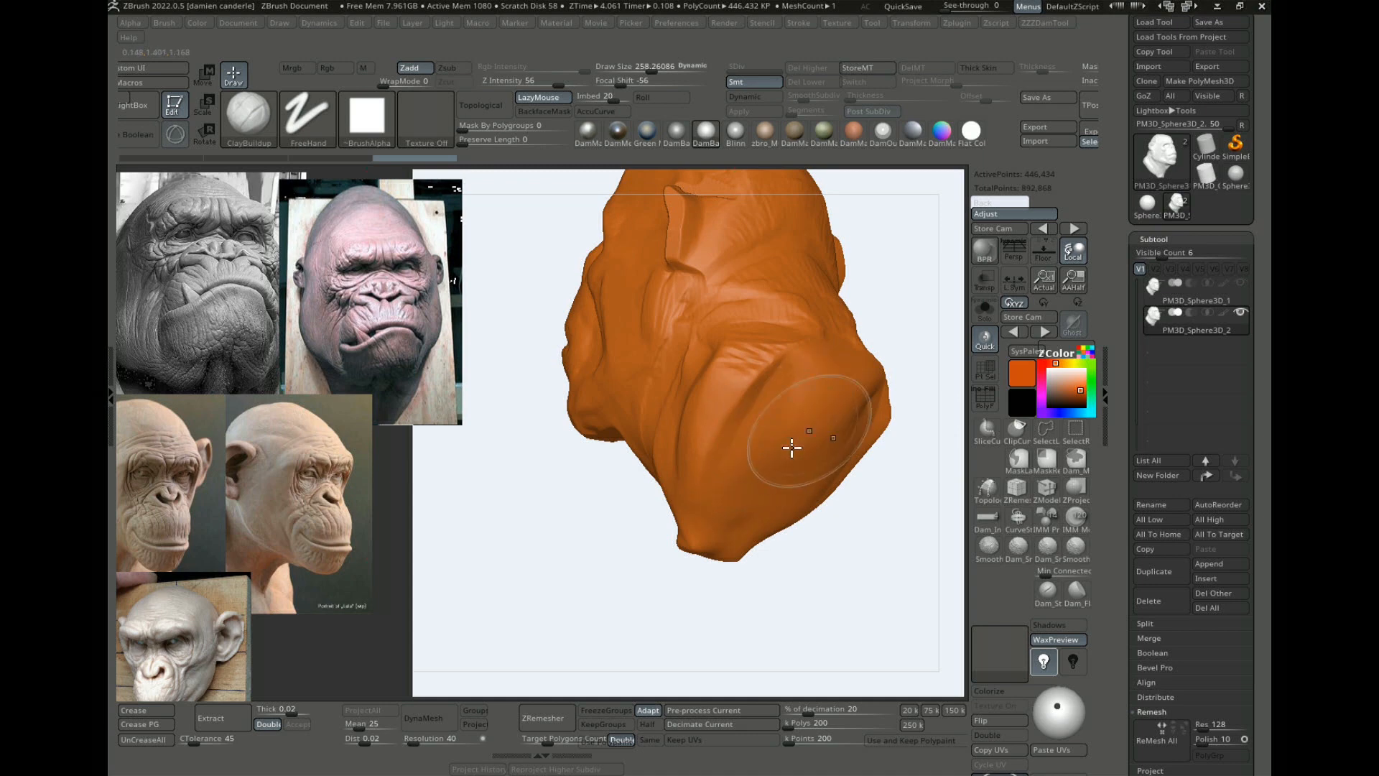
left_click_drag(813, 564, 810, 483)
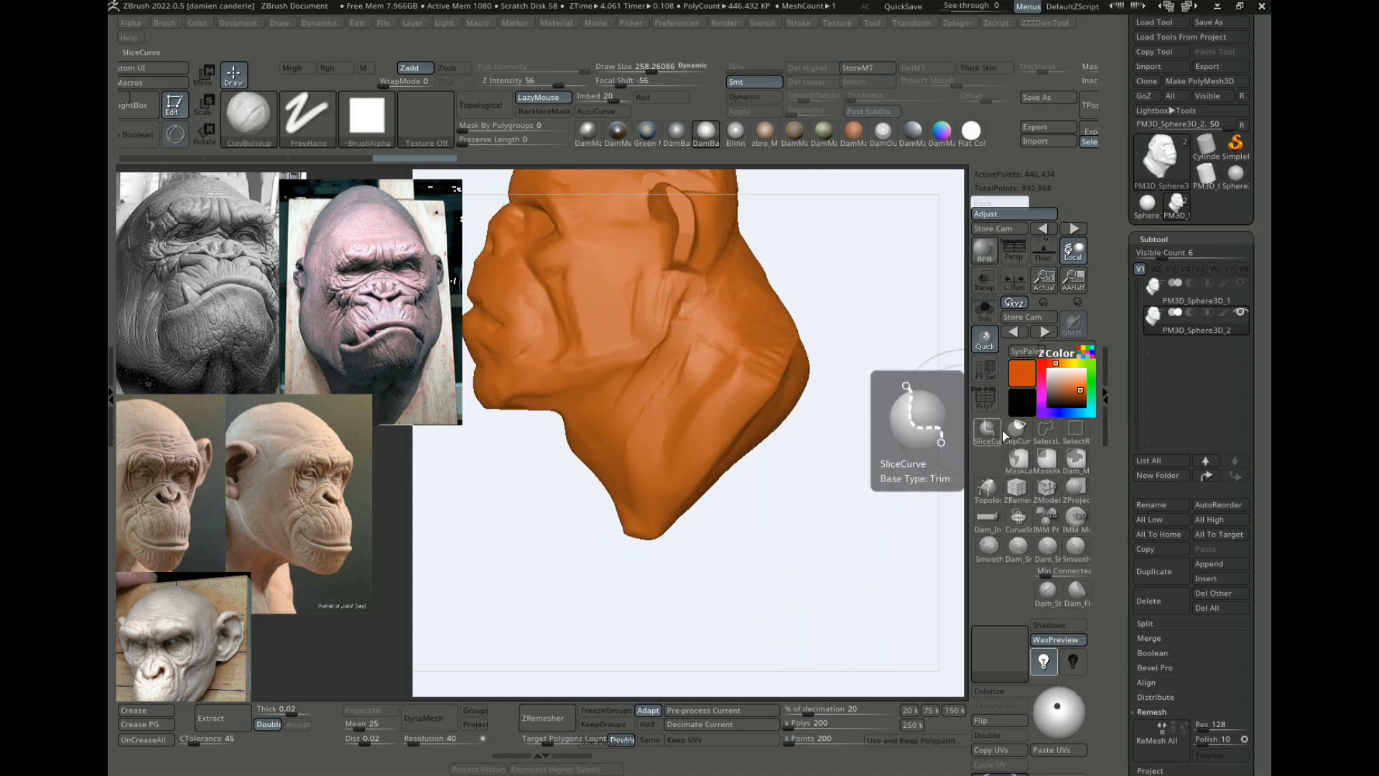
left_click(985, 396)
mouse_move(837, 302)
left_mouse_down("ctrl+shift")
mouse_move(619, 512)
mouse_move(607, 563)
mouse_move(600, 553)
mouse_move(618, 558)
left_mouse_up("ctrl+shift")
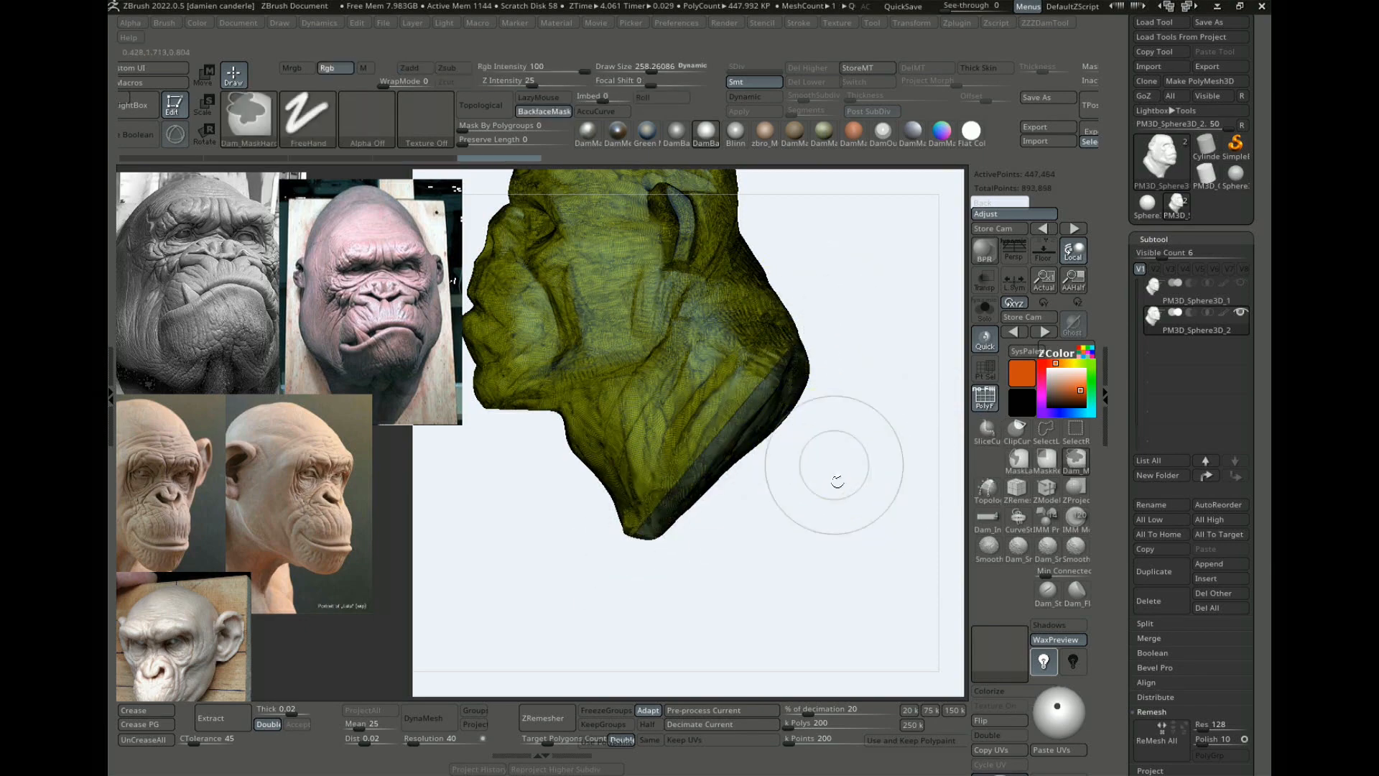
Step: Isolate the head's polygroup and delete the hidden slice at the base of the neck
mouse_move(831, 468)
left_mouse_down()
mouse_move(776, 462)
mouse_move(819, 449)
left_mouse_up()
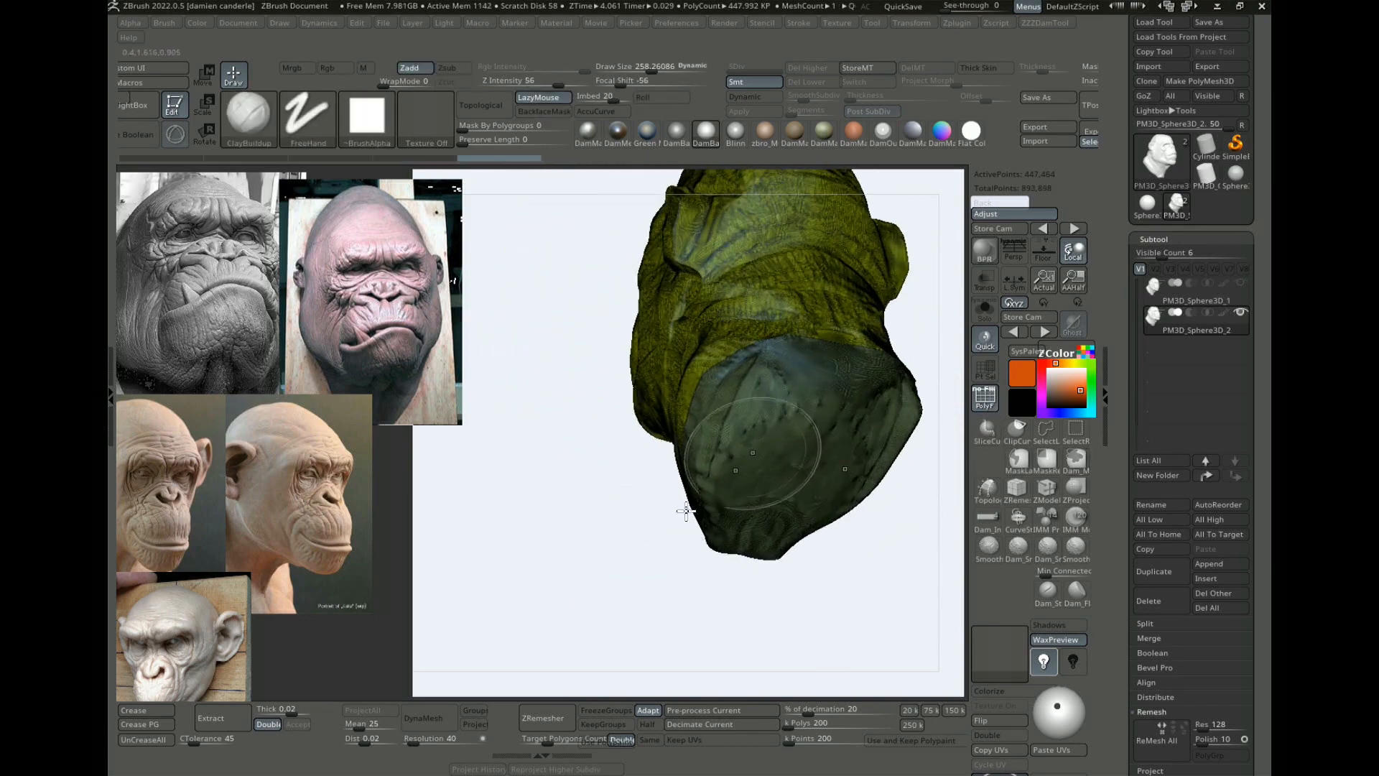
left_click_drag(585, 555, 718, 468)
left_click_drag(807, 583, 787, 560)
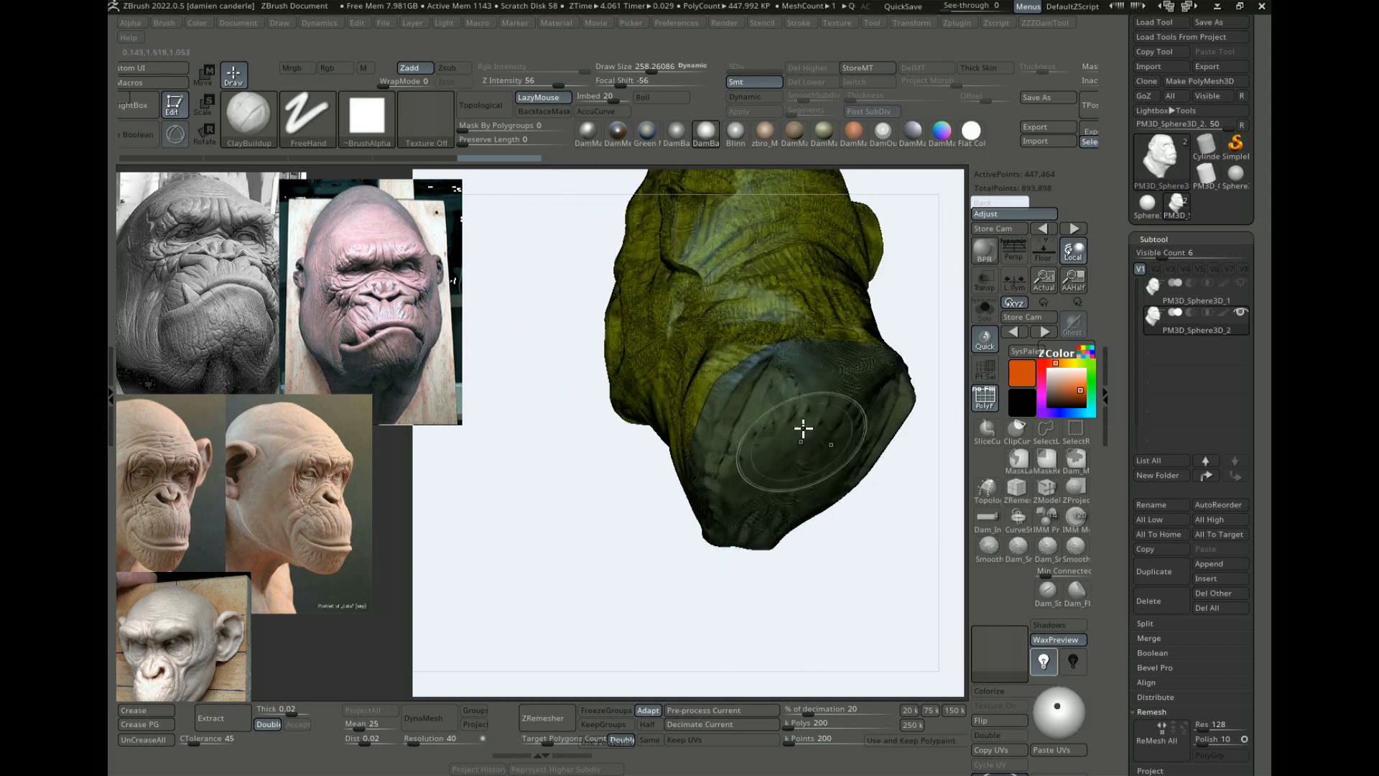
left_click(757, 279, "ctrl+shift")
left_click_drag(577, 583, 656, 586)
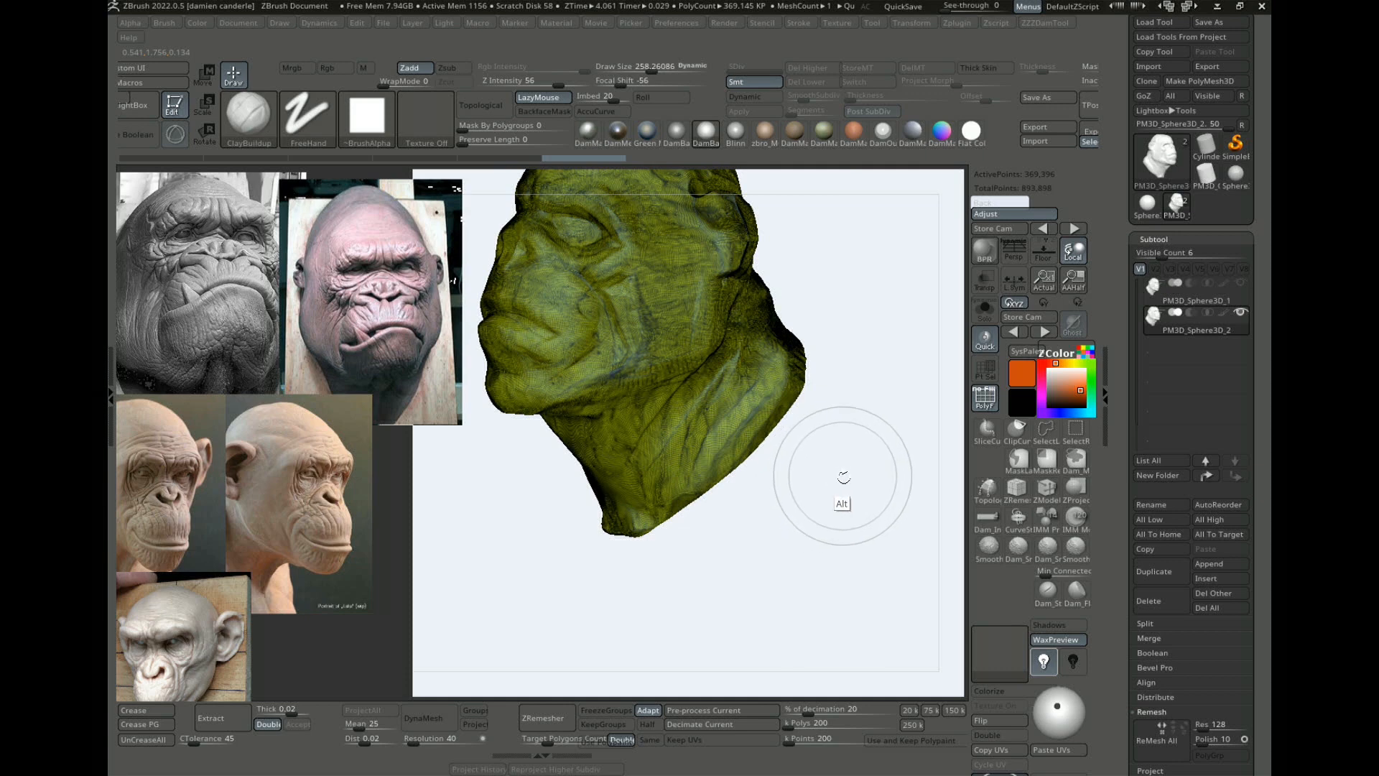
key("alt+a")
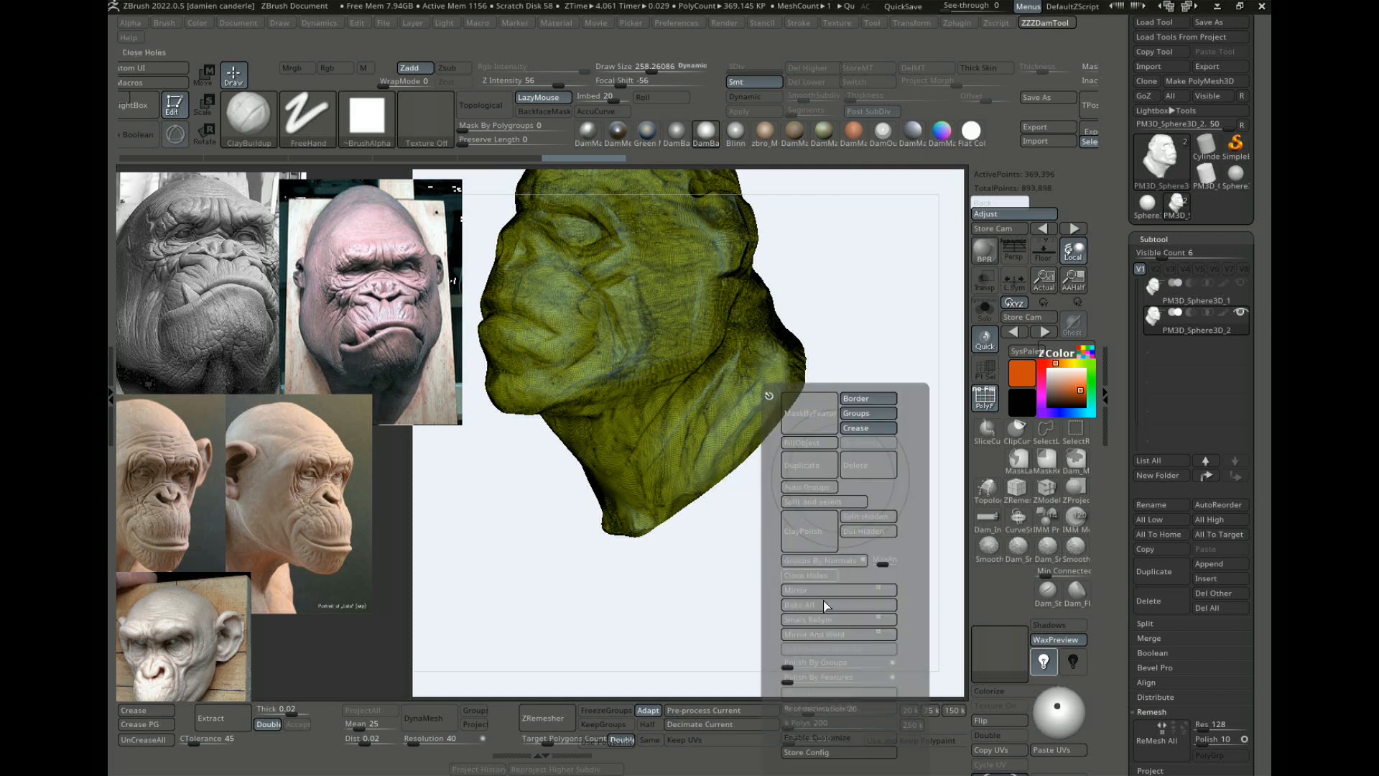
left_click(862, 532)
Step: Try remeshing the trimmed head with ZRemesher at a target polygons count of about 1.7
left_click_drag(934, 460, 932, 510)
left_click_drag(878, 575, 927, 570, "alt")
left_click_drag(844, 567, 896, 561)
left_click_drag(678, 544, 871, 539)
key("shift+f")
left_click_drag(870, 539, 900, 529)
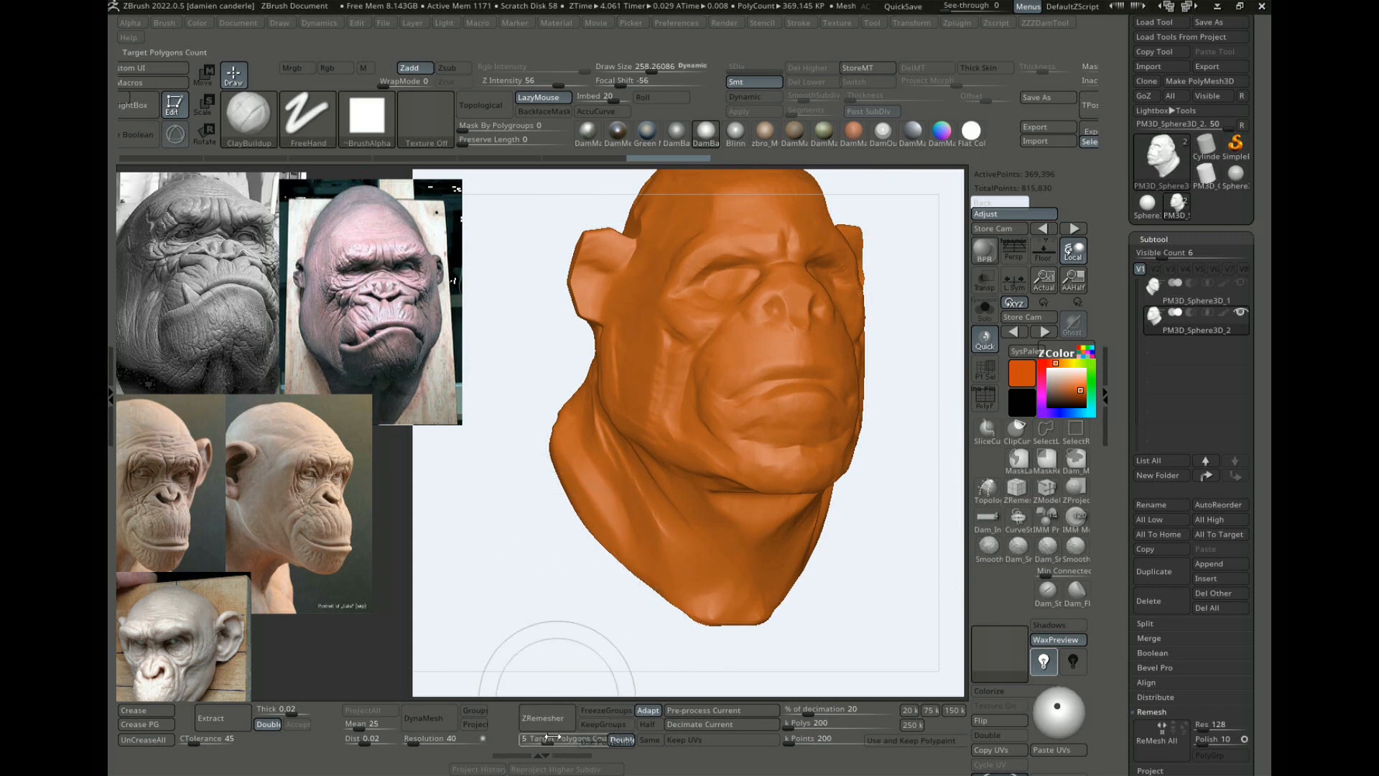
left_click_drag(563, 737, 539, 737)
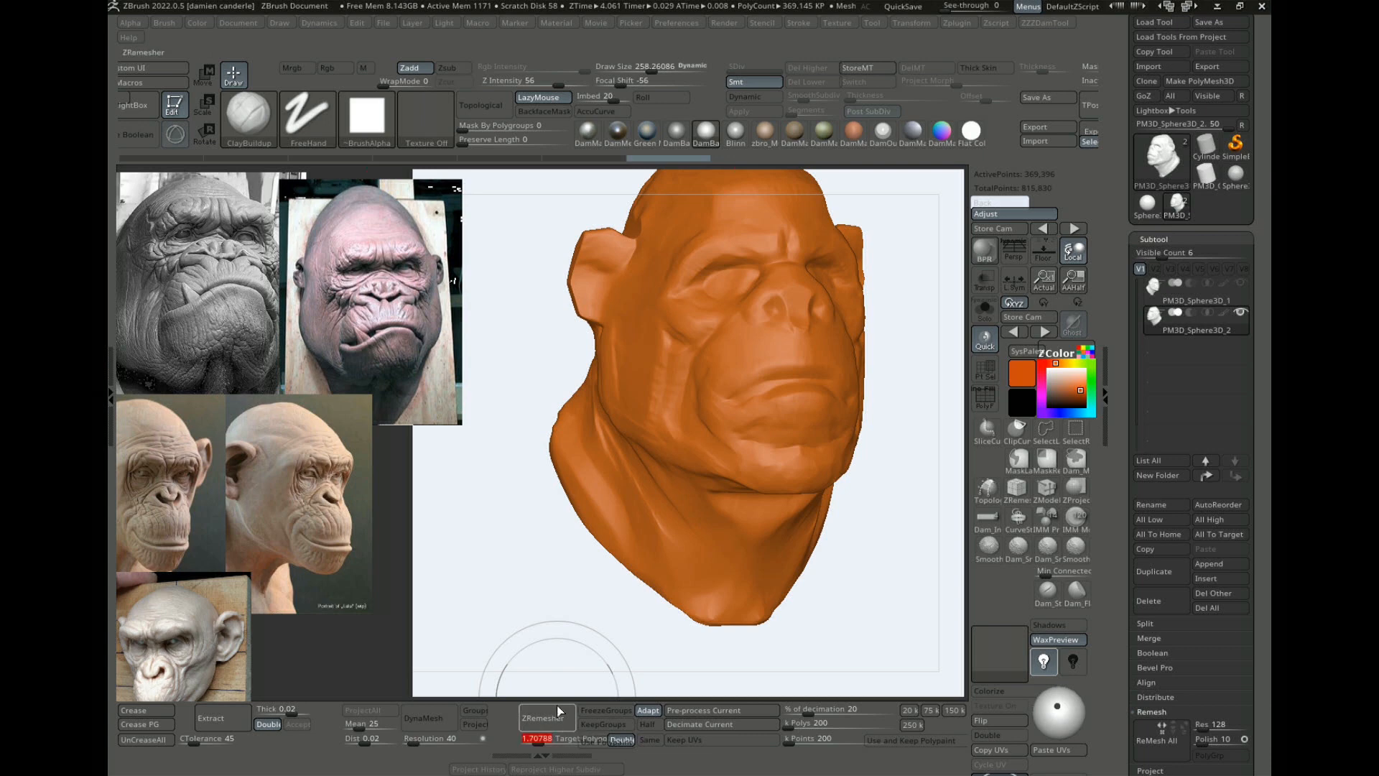
mouse_move(548, 548)
left_mouse_down()
mouse_move(518, 585)
mouse_move(558, 552)
left_mouse_up()
key("shift+f")
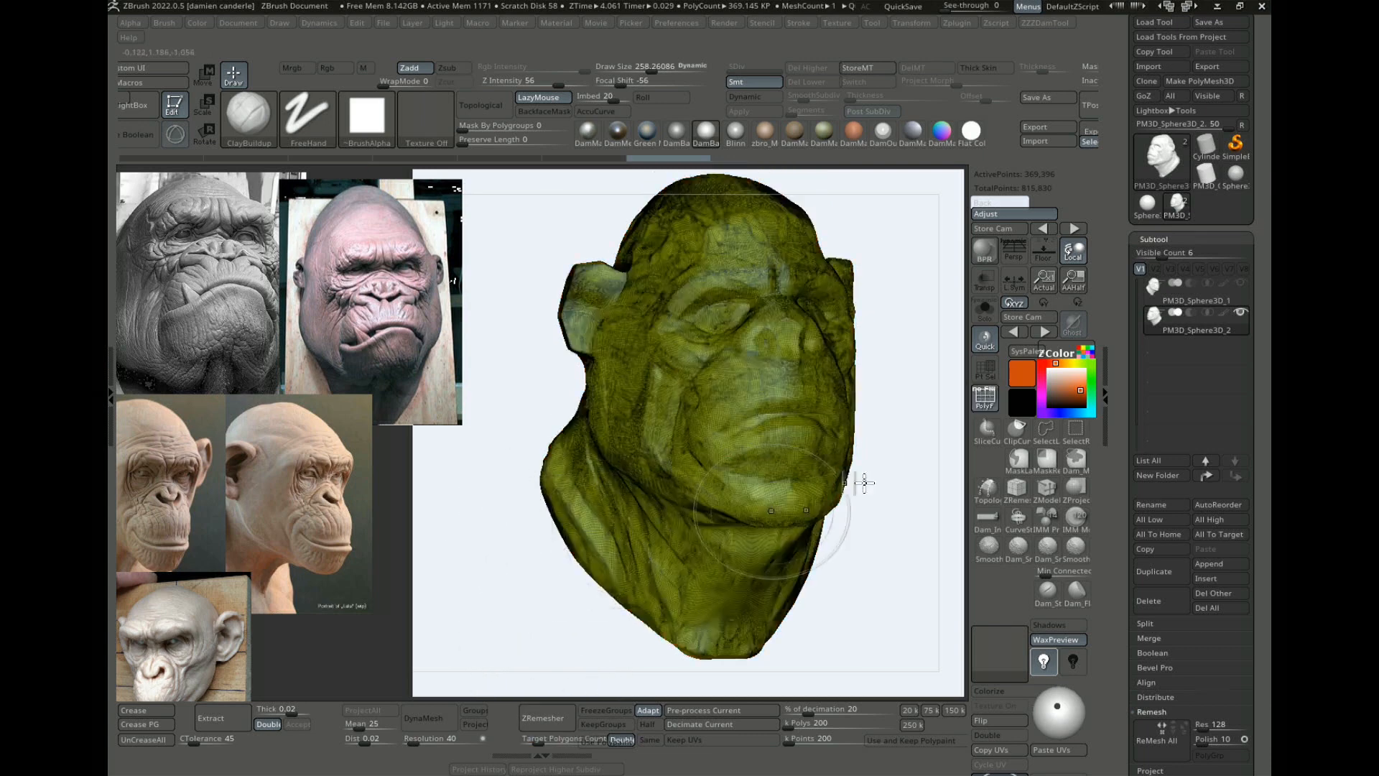
left_click_drag(890, 480, 896, 507, "alt")
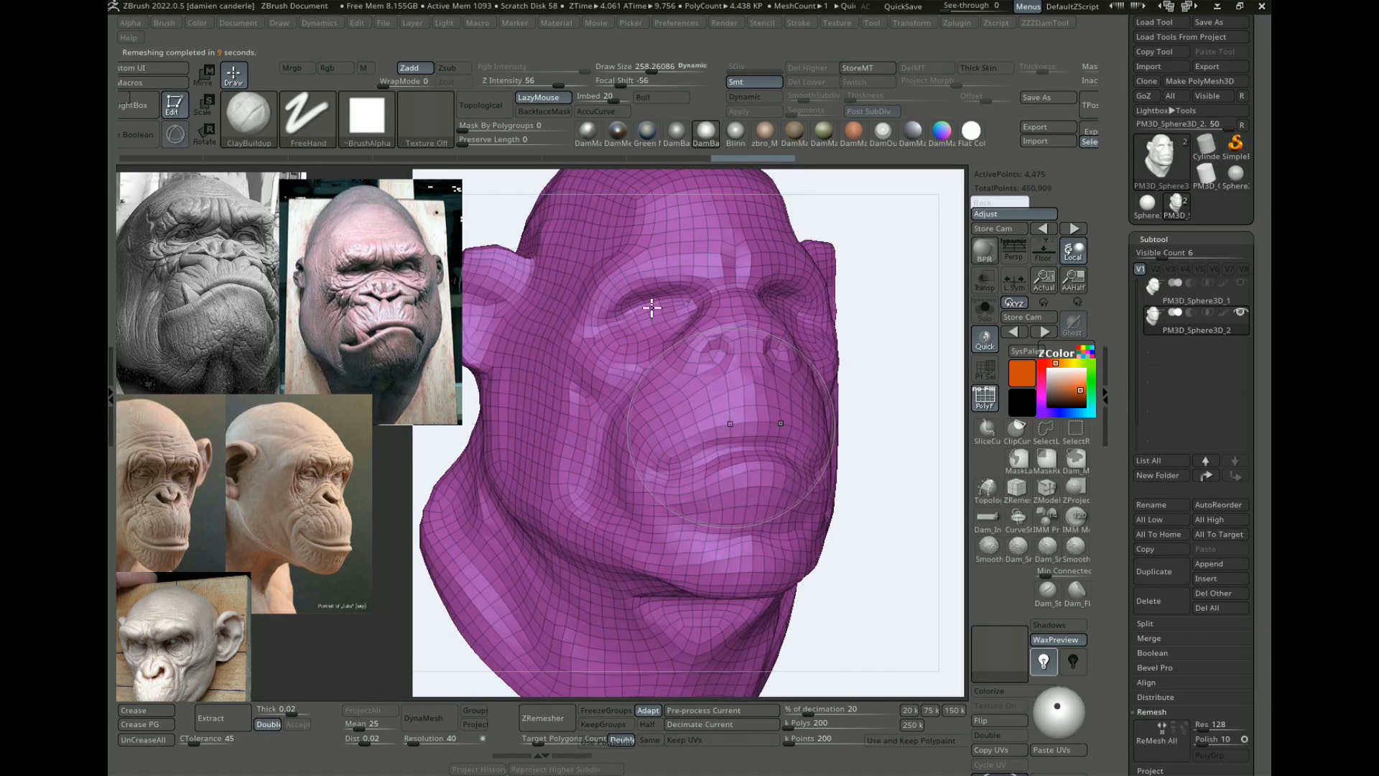
Step: Examine the remeshed topology around the eye, mouth and ear, and undo the remesh
left_click_drag(893, 400, 948, 472)
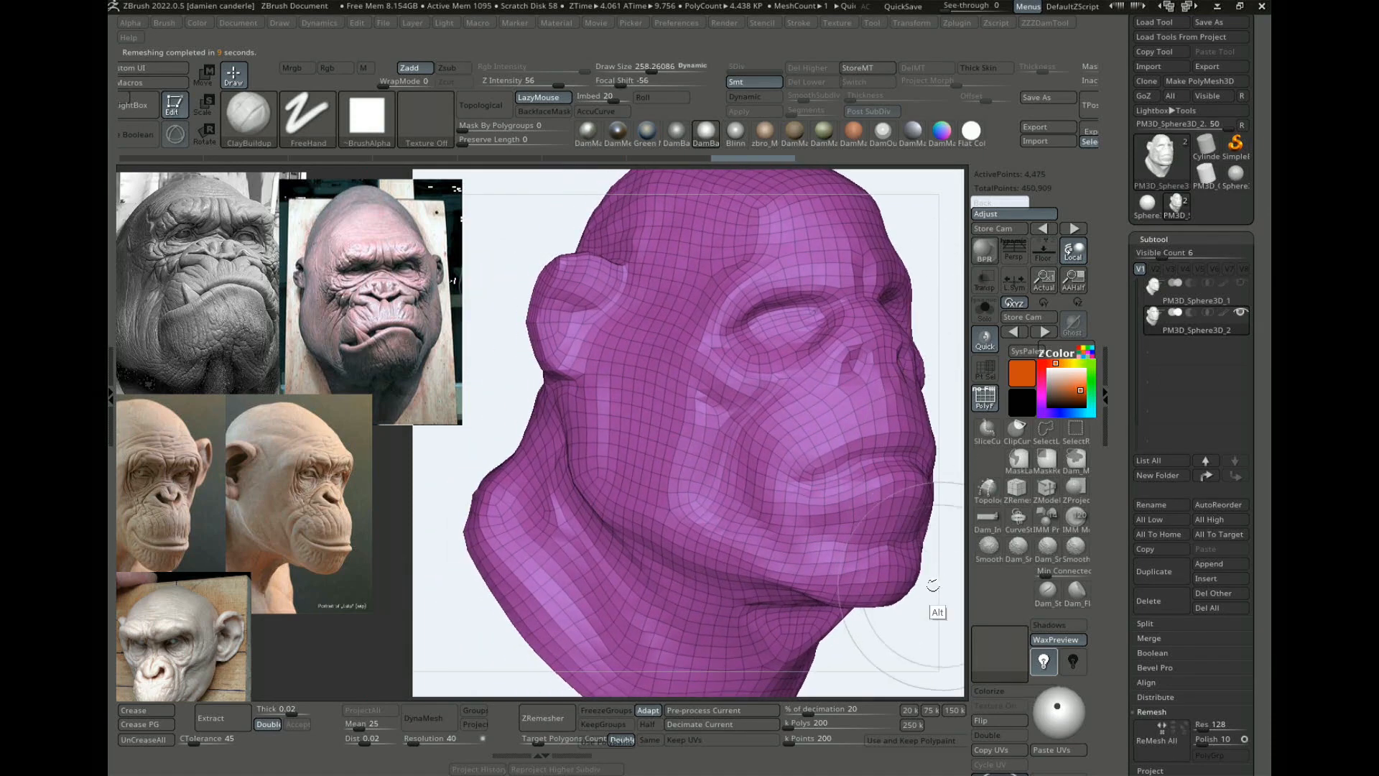
left_click_drag(933, 579, 754, 231)
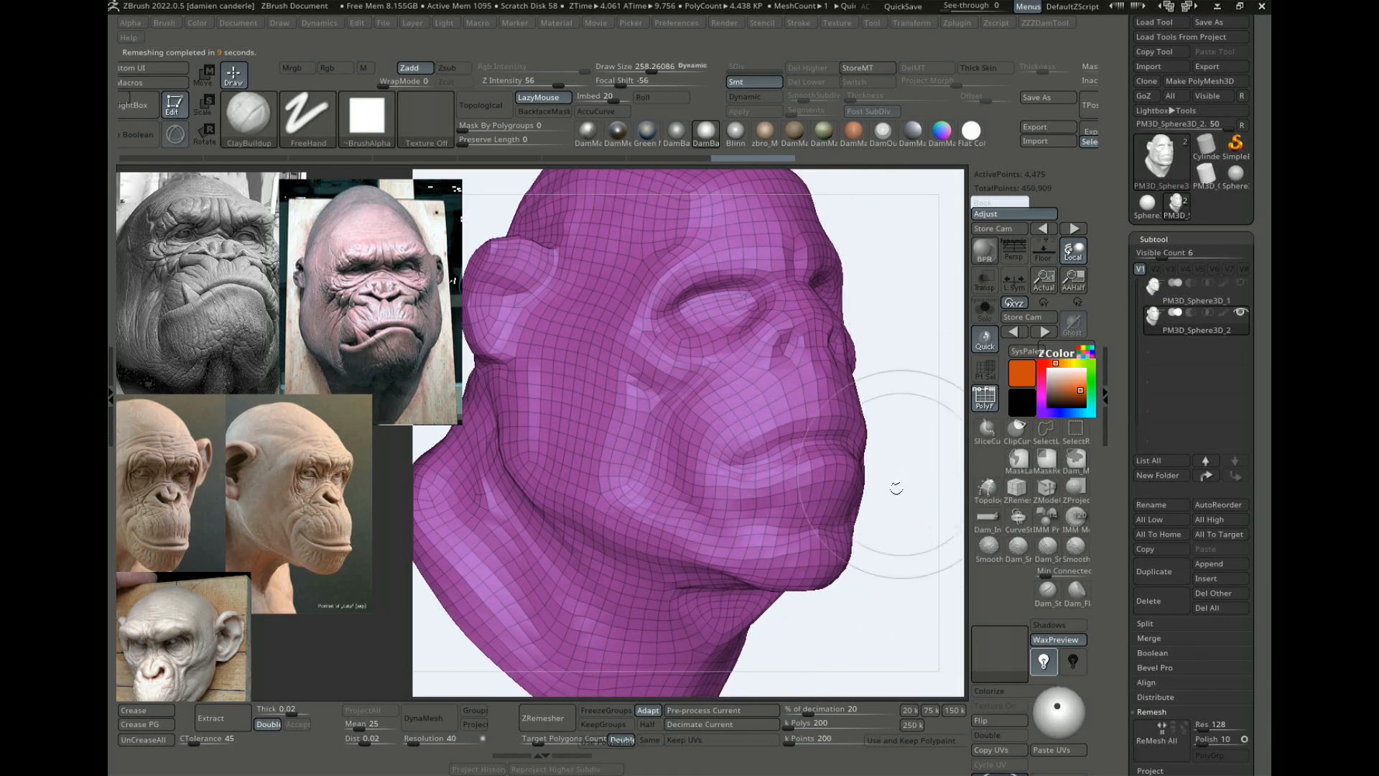
mouse_move(920, 563)
left_mouse_down("alt")
mouse_move(871, 524)
mouse_move(872, 474)
mouse_move(855, 496)
left_mouse_up("alt")
key("ctrl+z")
Step: Draw ZRemesher guide curves looping around the eye and the mouth, with the wireframe off and a draw size of about 51
key("[")
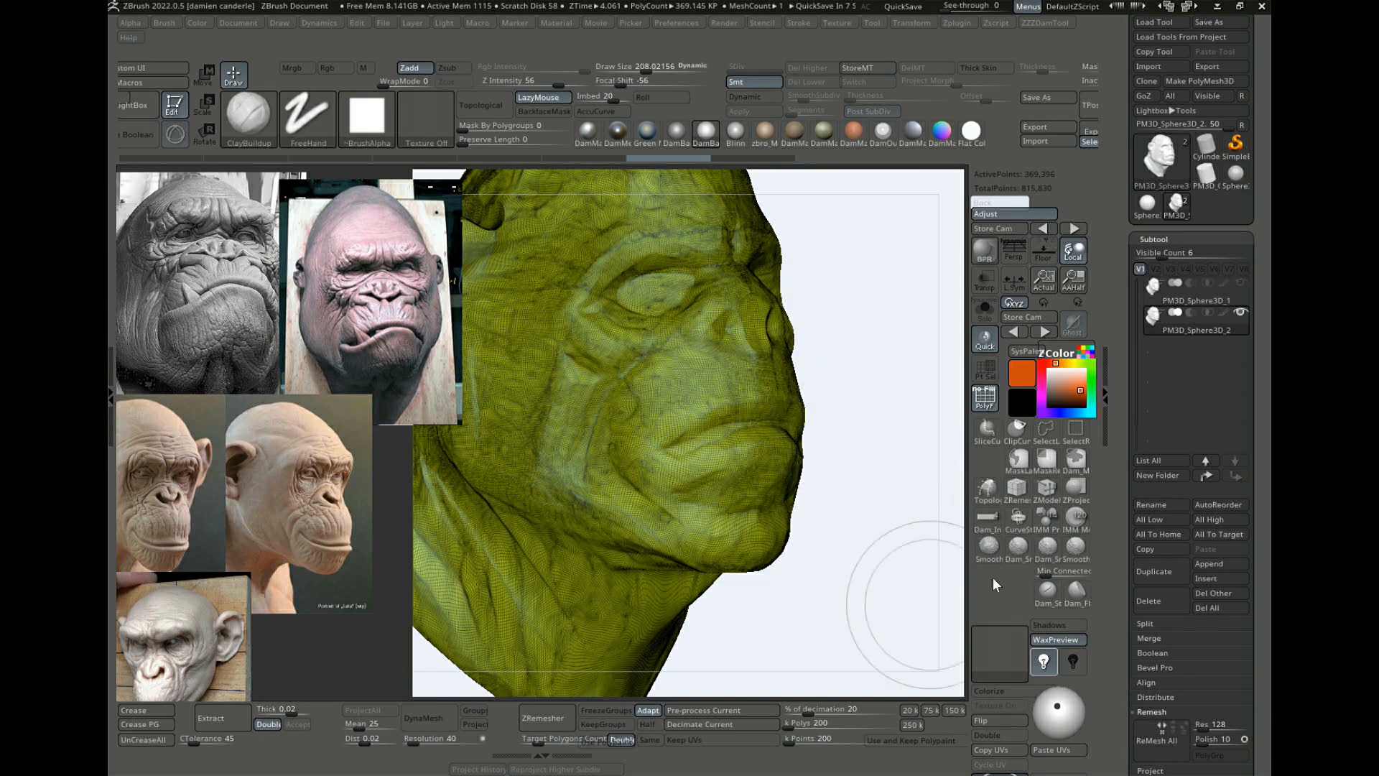
left_click(1012, 501)
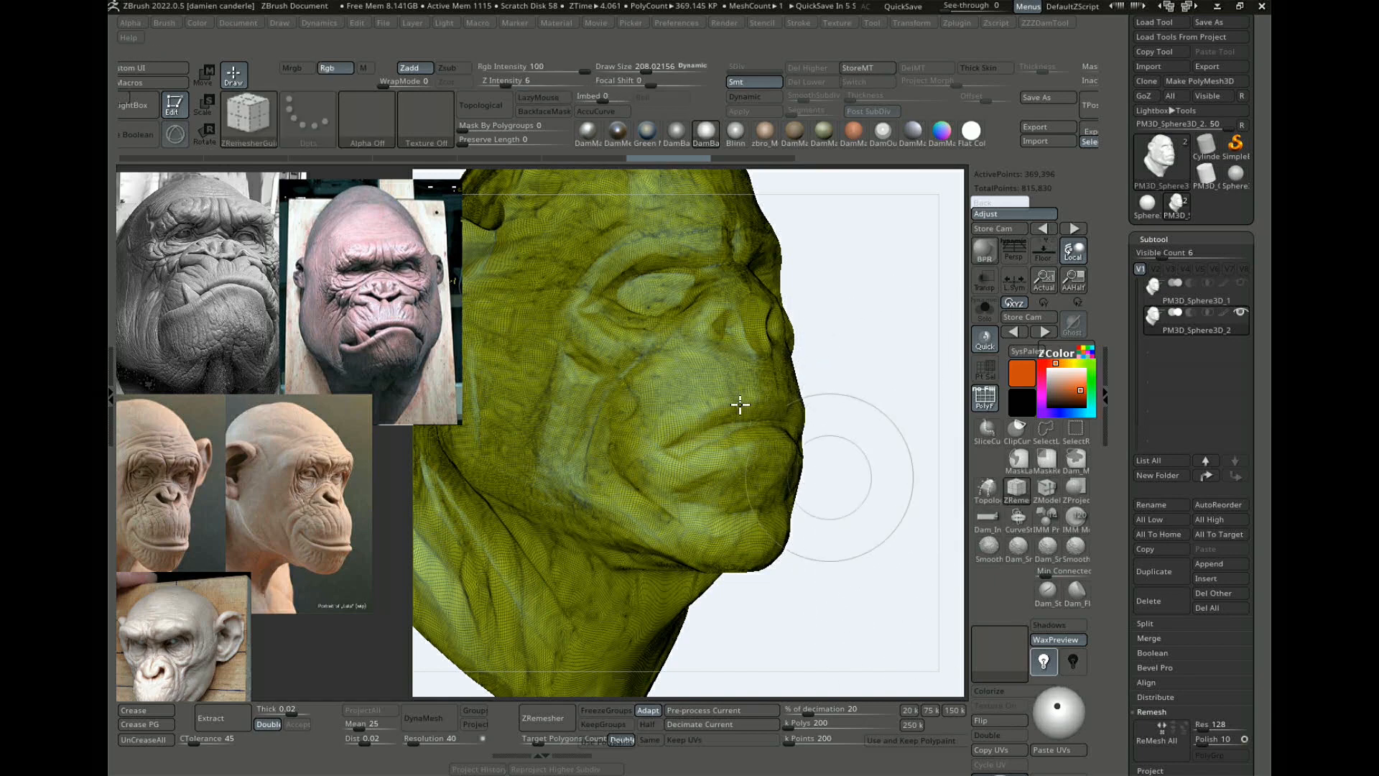
left_click_drag(861, 318, 878, 358, "alt")
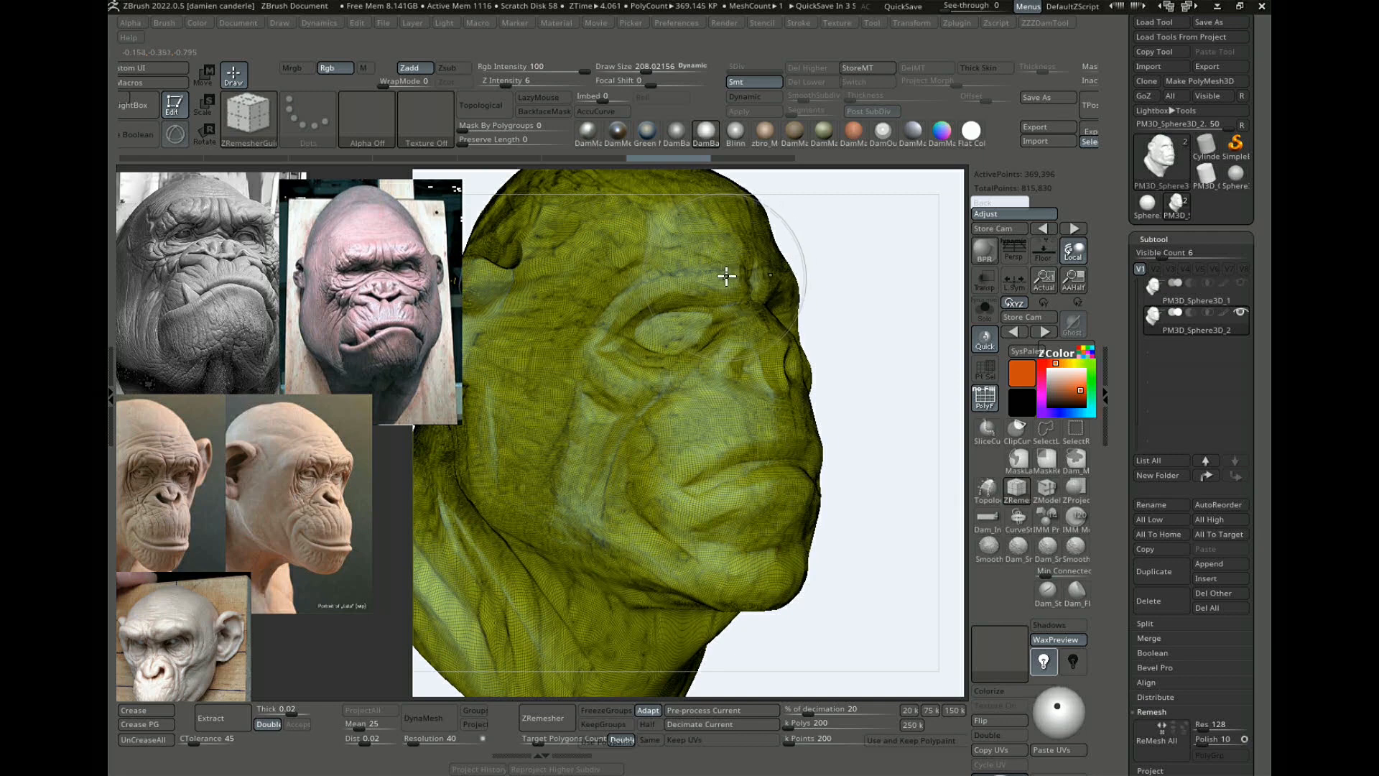
key("shift+f")
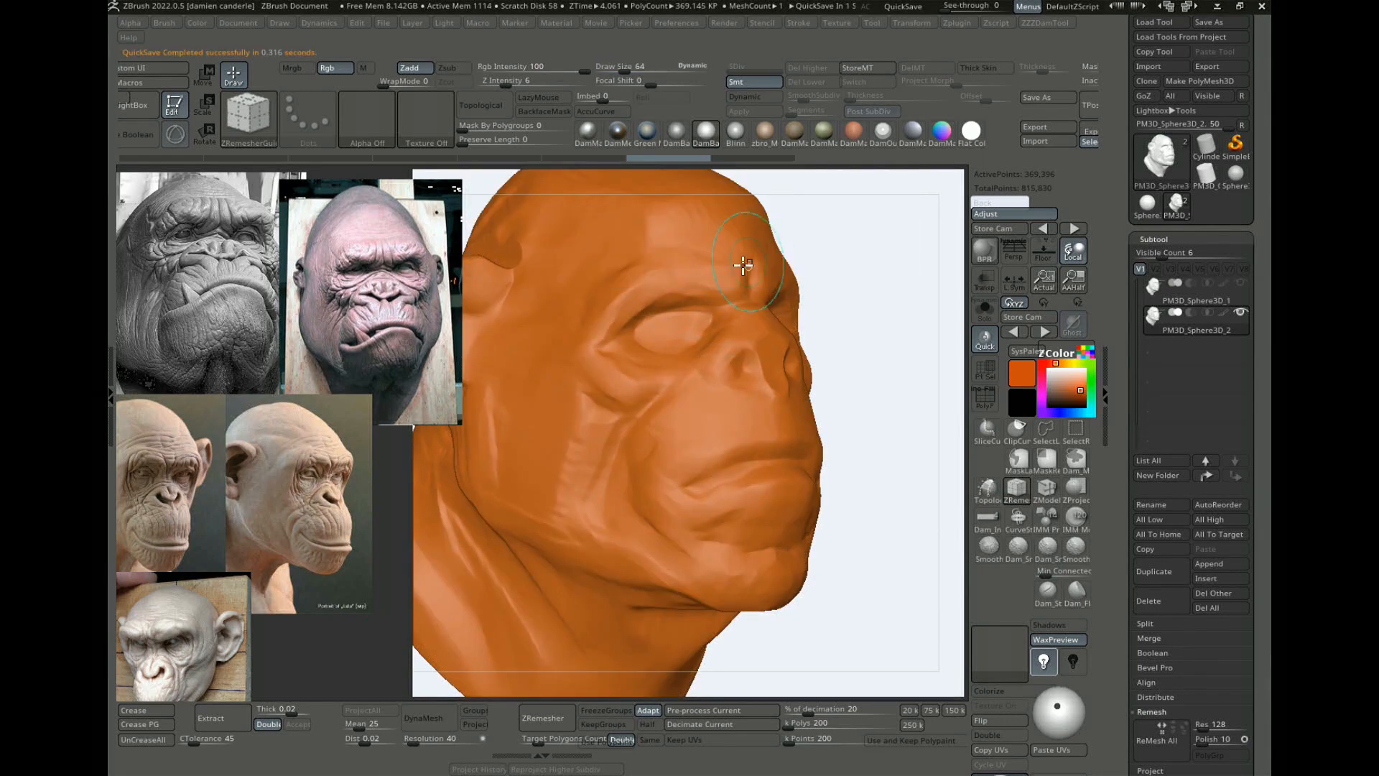
left_click_drag(746, 267, 660, 265)
key("ctrl+z")
key("s")
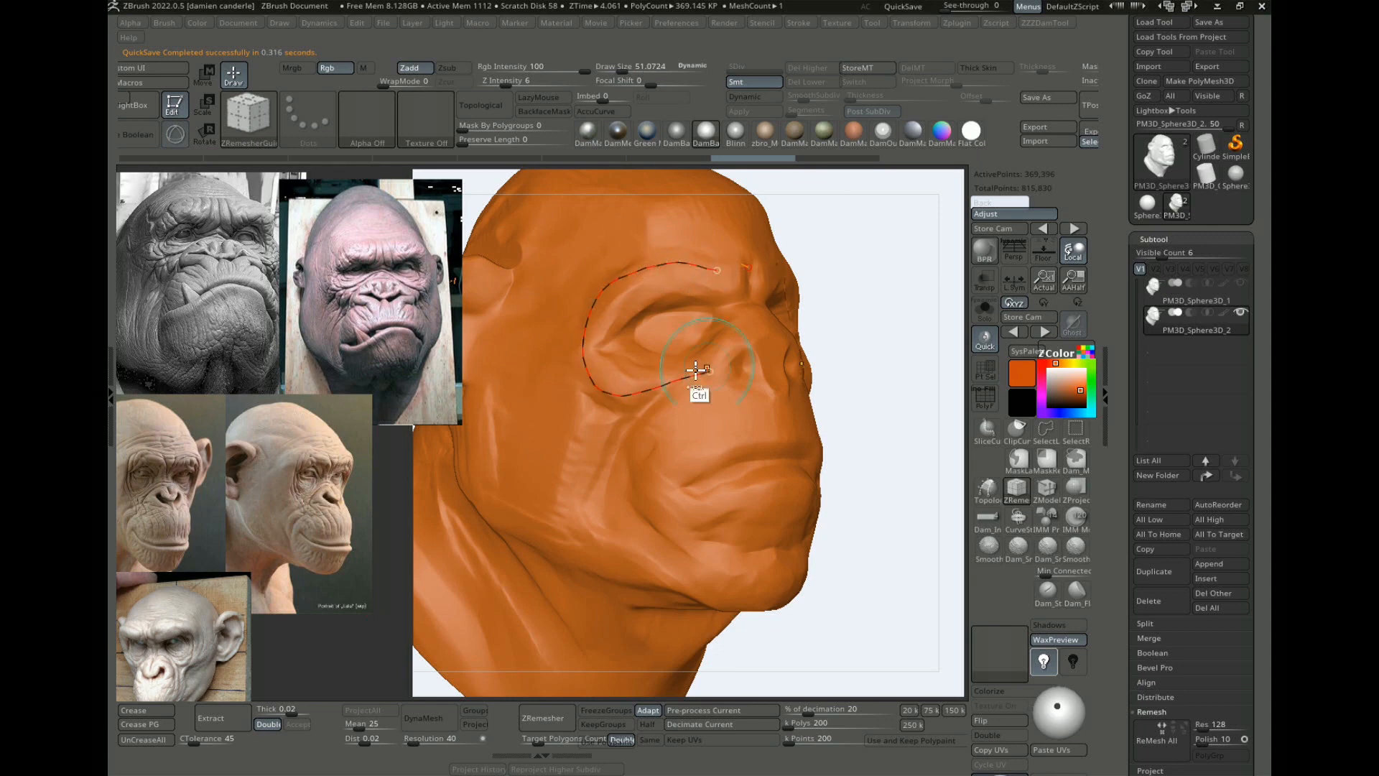
key("ctrl+z")
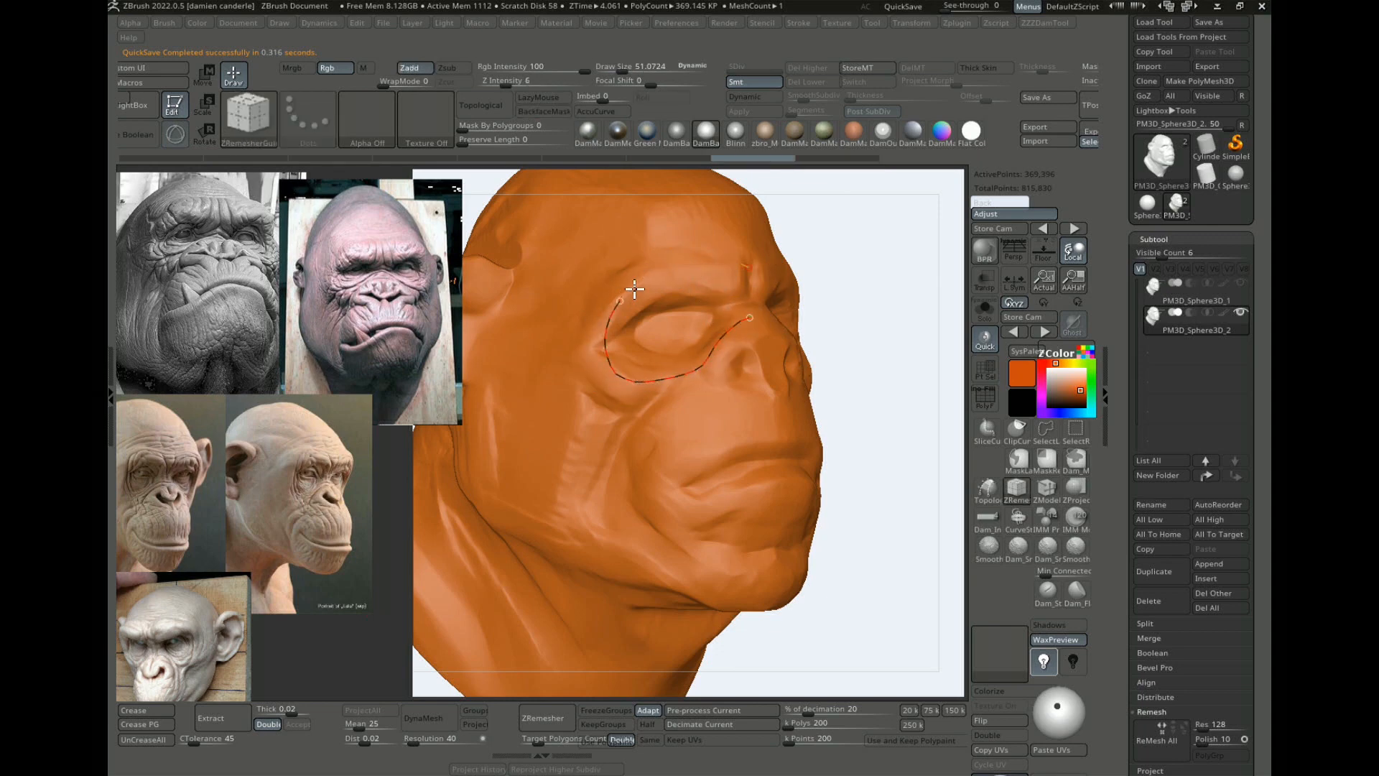
left_click_drag(736, 283, 750, 282)
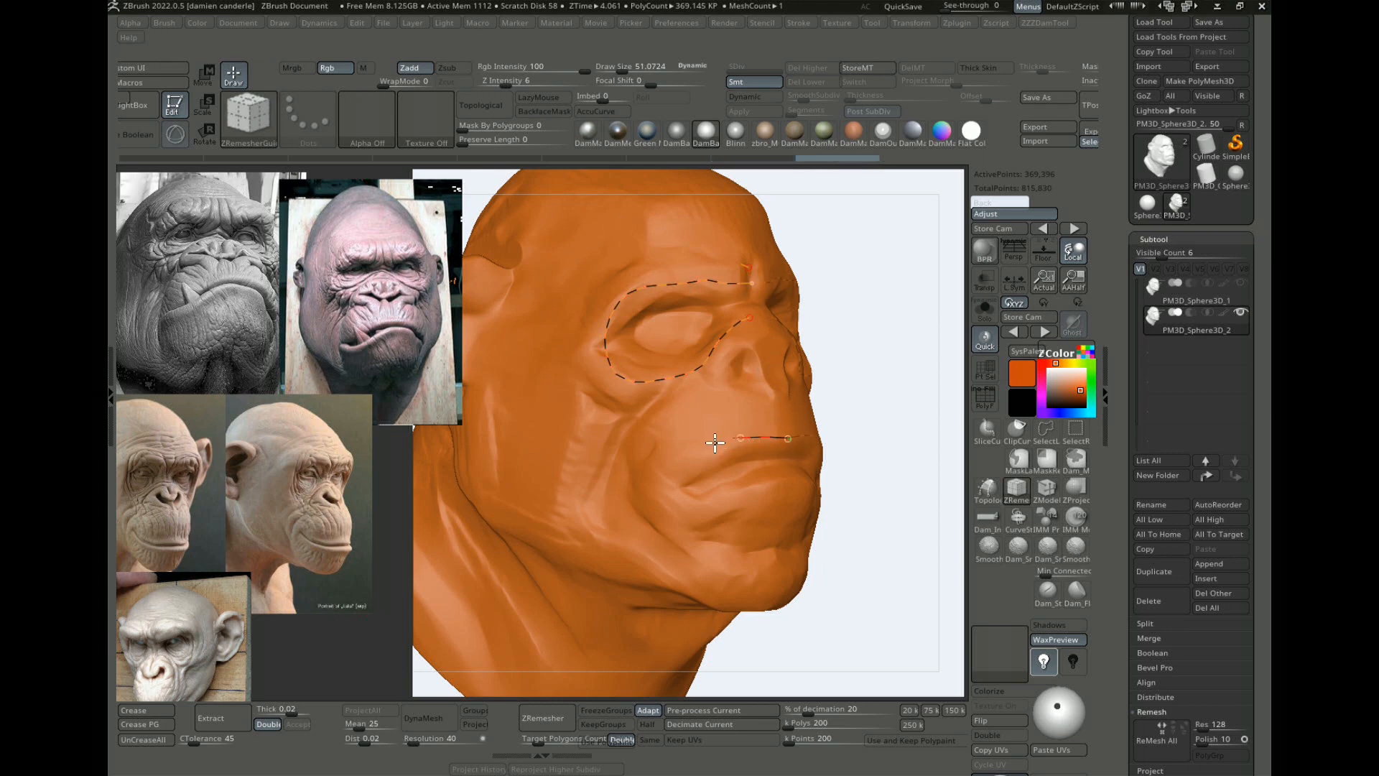
left_click_drag(797, 494, 798, 494)
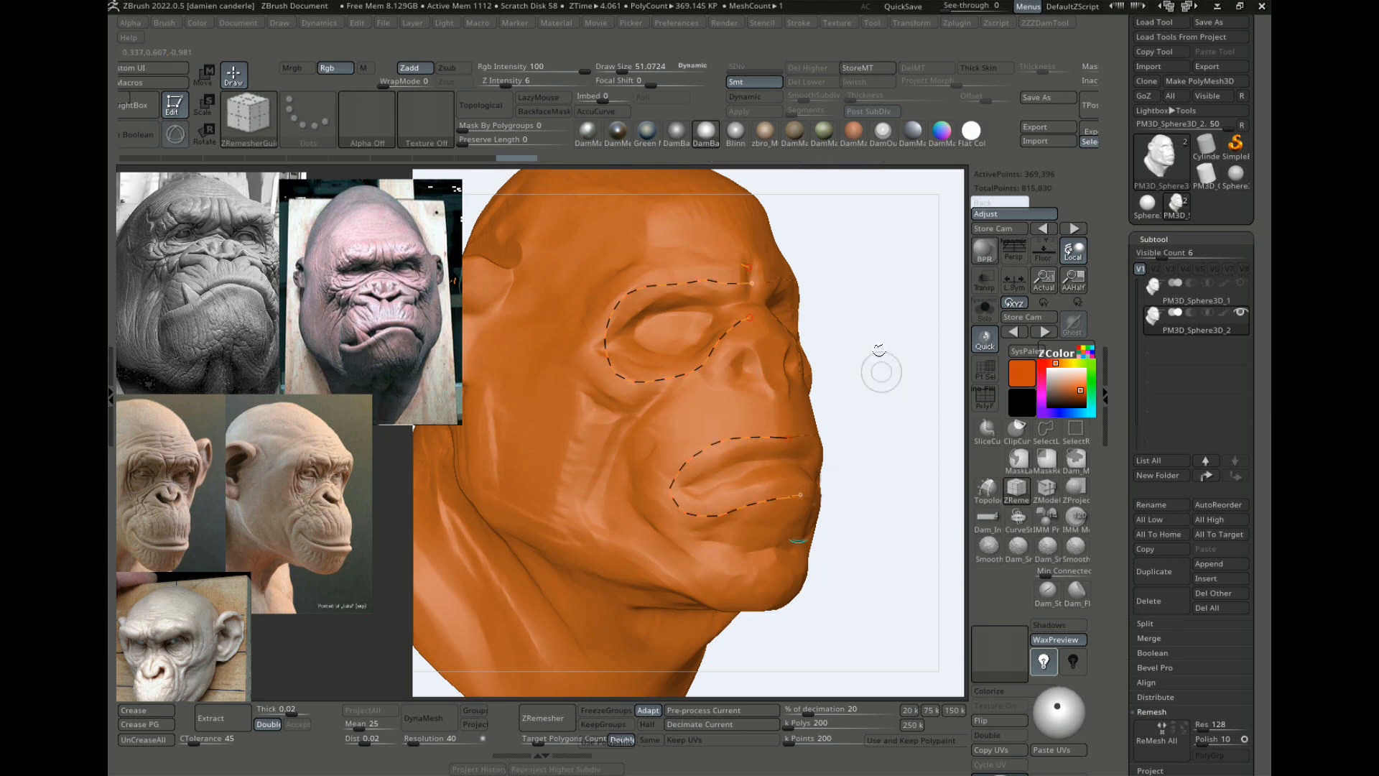
Step: Draw guide curves from the crown down to the neck, along the jaw to behind the ear, across the upper head and down the cheek
mouse_move(878, 364)
left_mouse_down()
mouse_move(862, 296)
mouse_move(892, 307)
mouse_move(880, 309)
left_mouse_up()
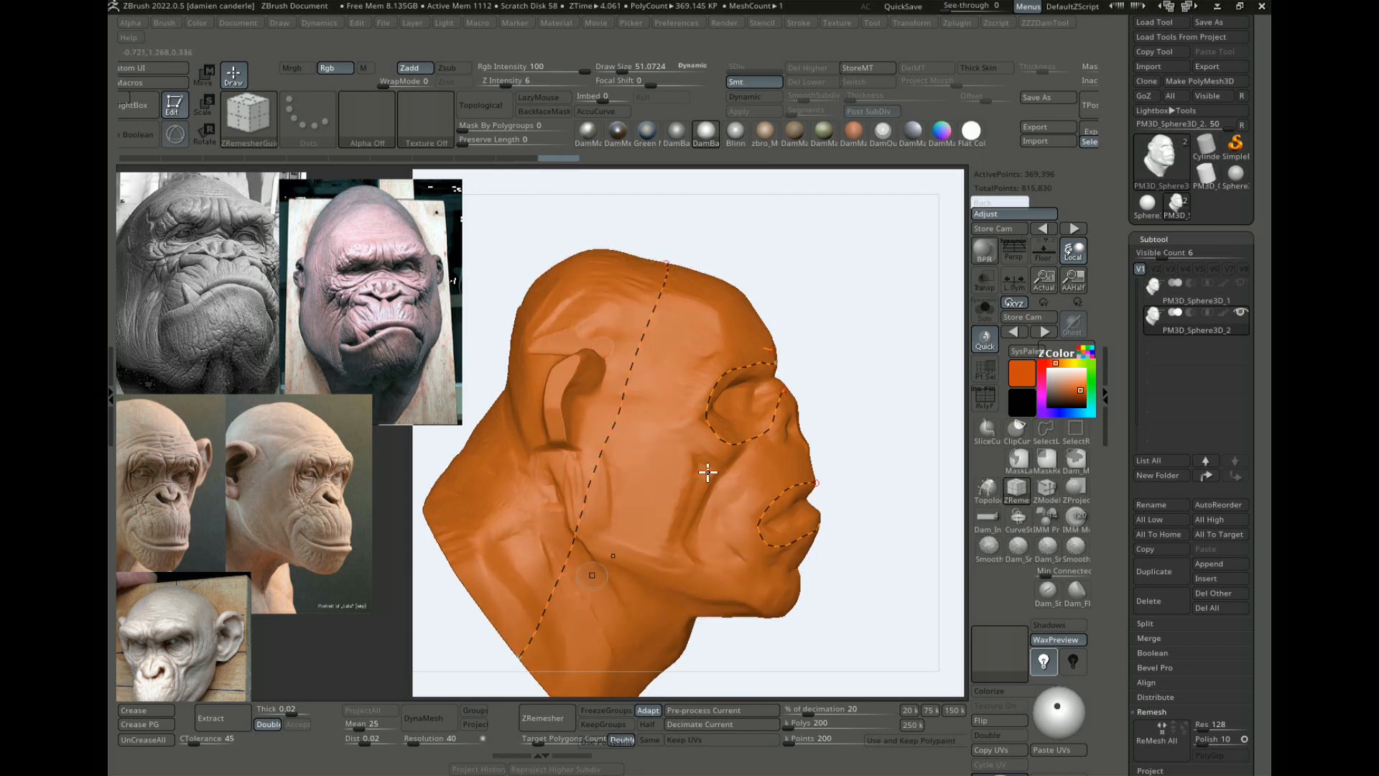
left_click_drag(847, 355, 864, 296, "alt")
mouse_move(701, 605)
left_mouse_down()
mouse_move(715, 649)
mouse_move(809, 628)
mouse_move(796, 633)
left_mouse_up()
left_click_drag(862, 582, 606, 292)
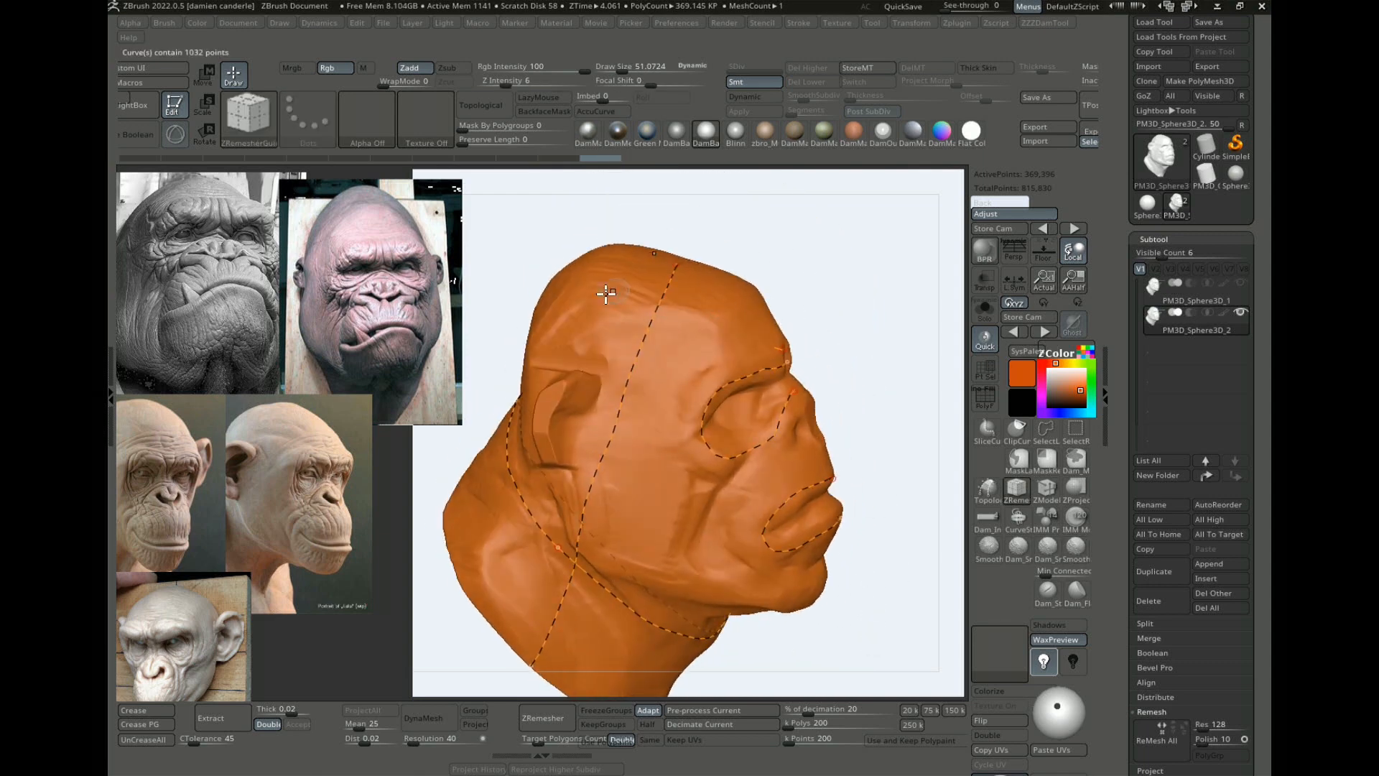
mouse_move(831, 305)
left_mouse_down("alt")
mouse_move(819, 273)
mouse_move(833, 331)
left_mouse_up("alt")
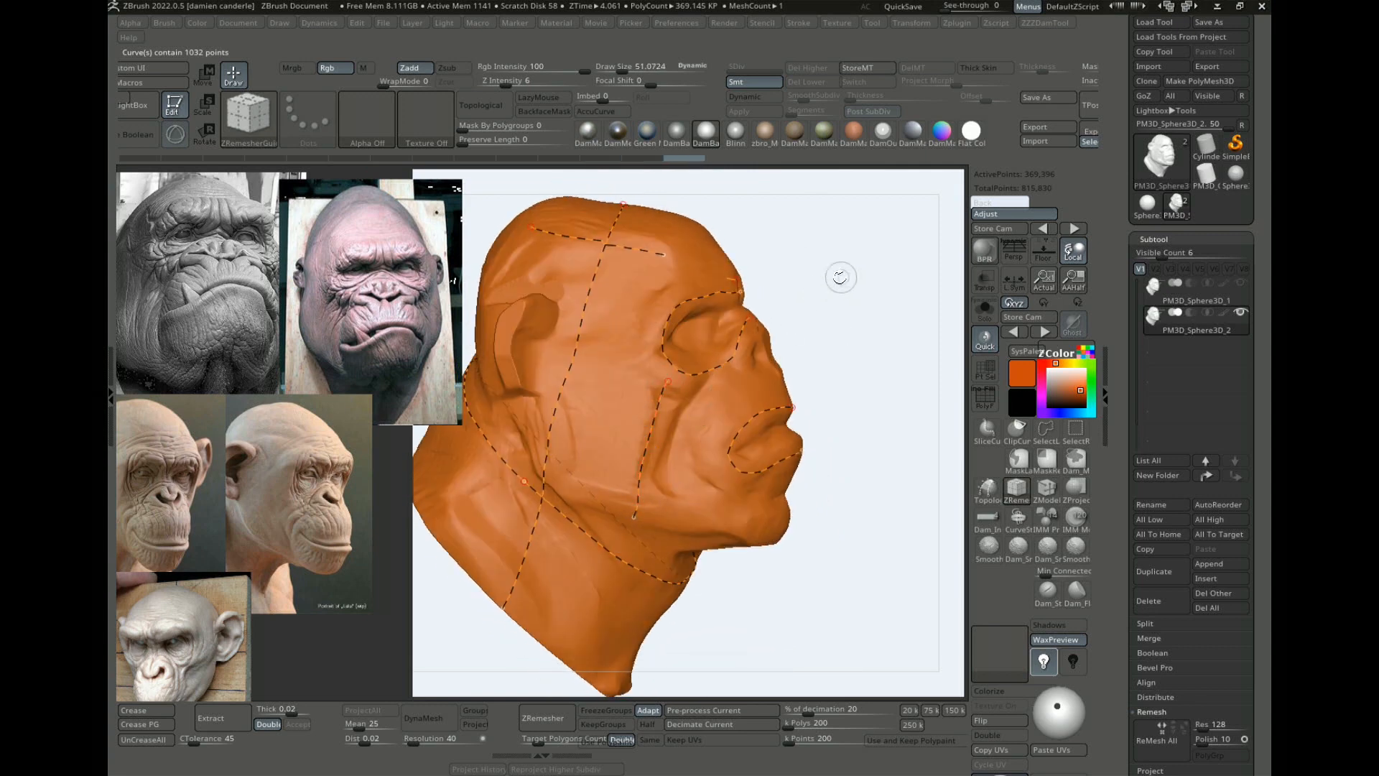
left_click_drag(841, 277, 749, 283)
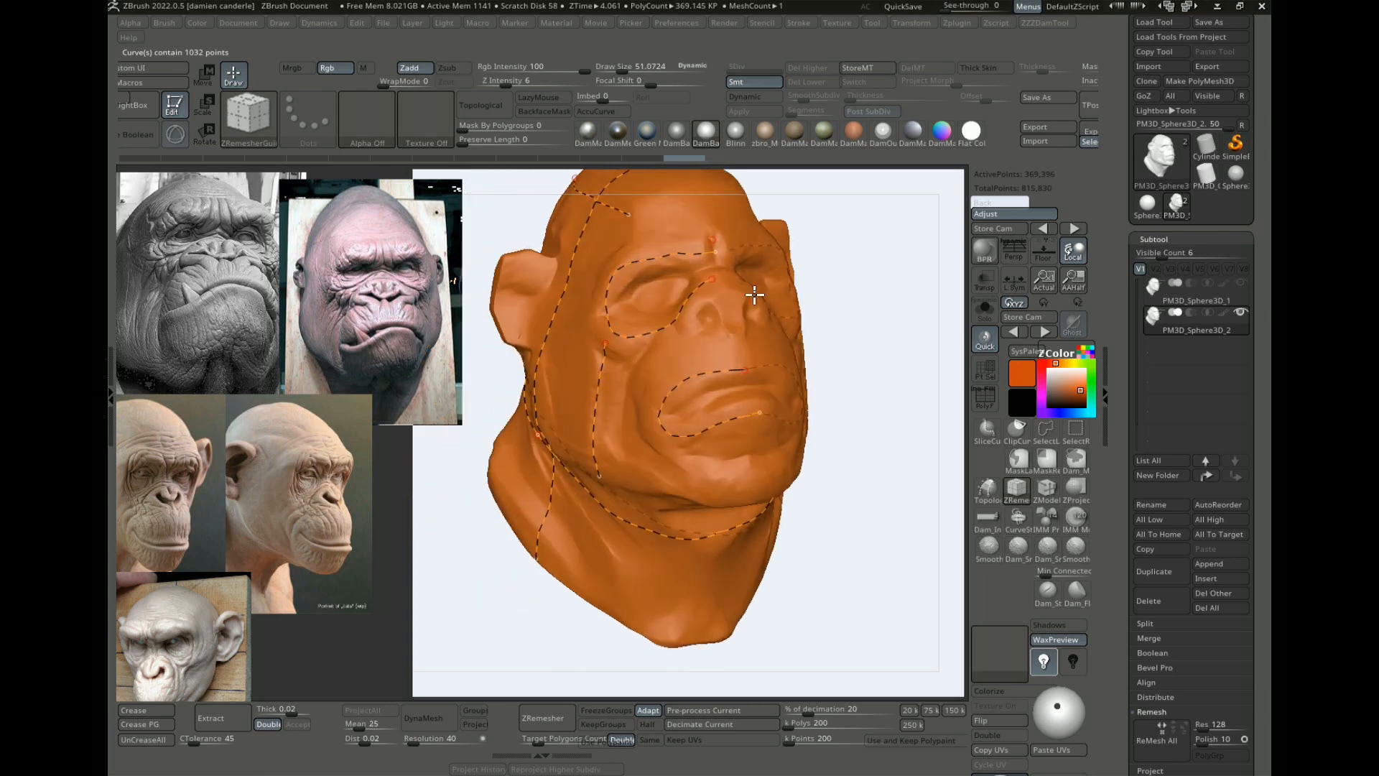
mouse_move(901, 423)
left_mouse_down("alt")
mouse_move(922, 372)
mouse_move(828, 391)
mouse_move(865, 416)
left_mouse_up("alt")
Step: Add ClayBuildup strokes around the nose, the nostril and the brow, using a draw size of about 90
key("b")
key("c")
key("b")
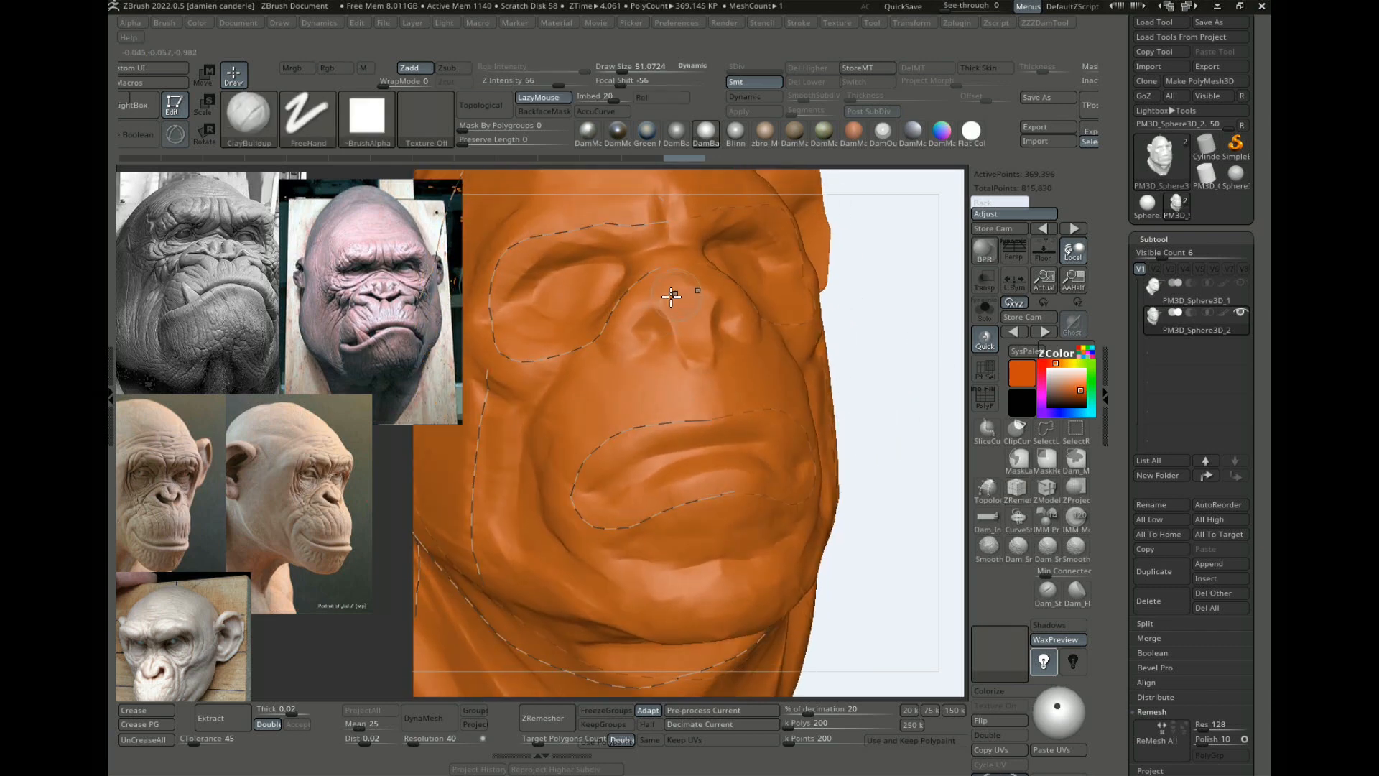
left_click_drag(664, 301, 686, 327)
mouse_move(919, 302)
left_mouse_down()
mouse_move(883, 283)
mouse_move(631, 286)
left_mouse_up()
left_click_drag(727, 302, 639, 284)
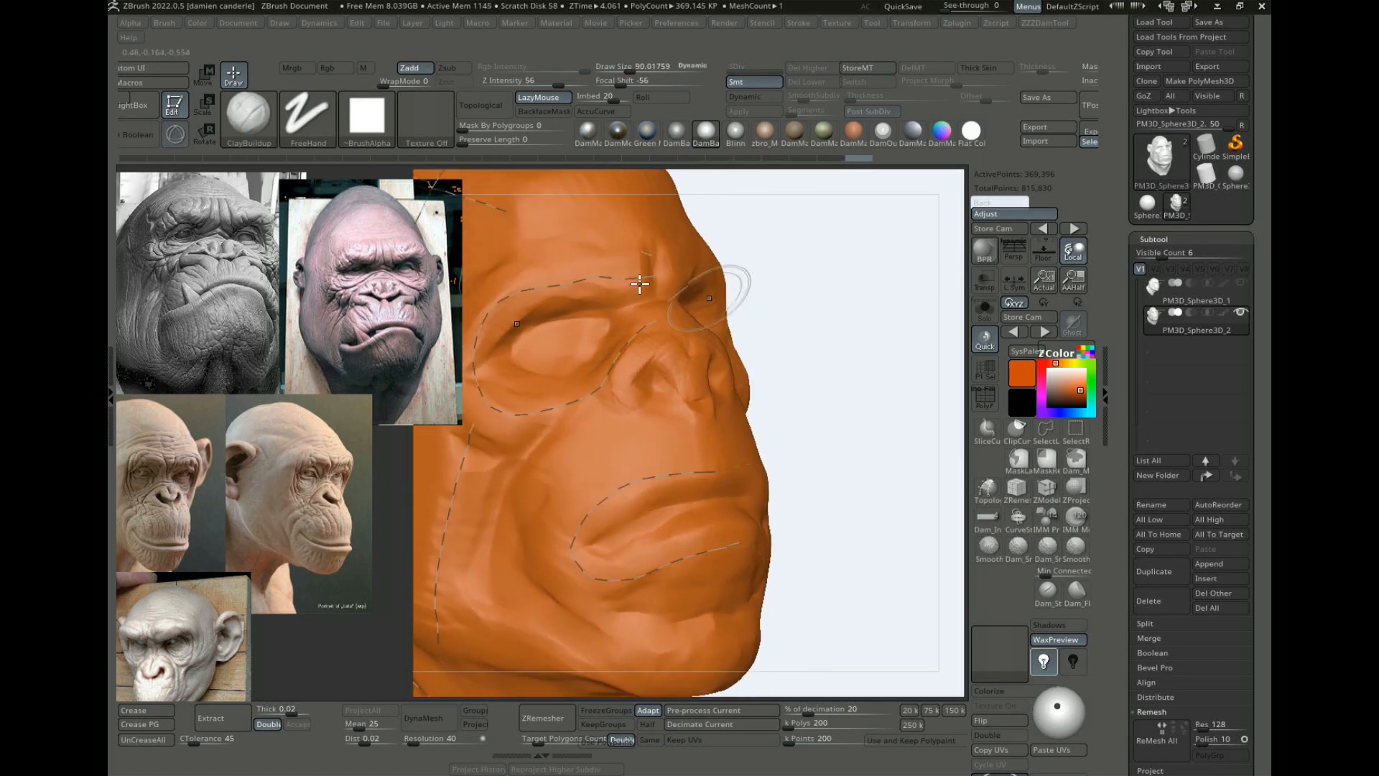
left_click_drag(530, 274, 599, 281)
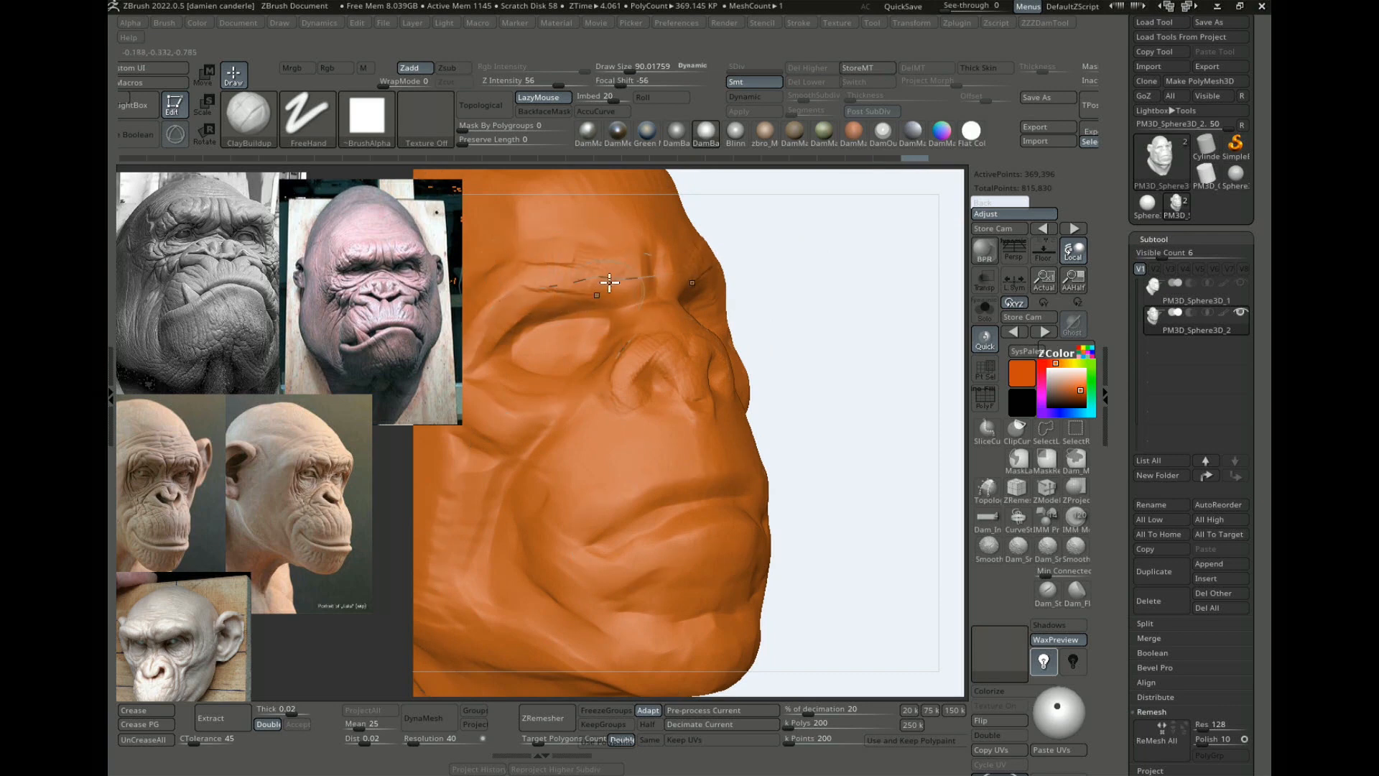
Step: Sculpt the upper and lower lips and the corner of the mouth with ClayBuildup
left_click_drag(826, 354, 865, 269, "alt")
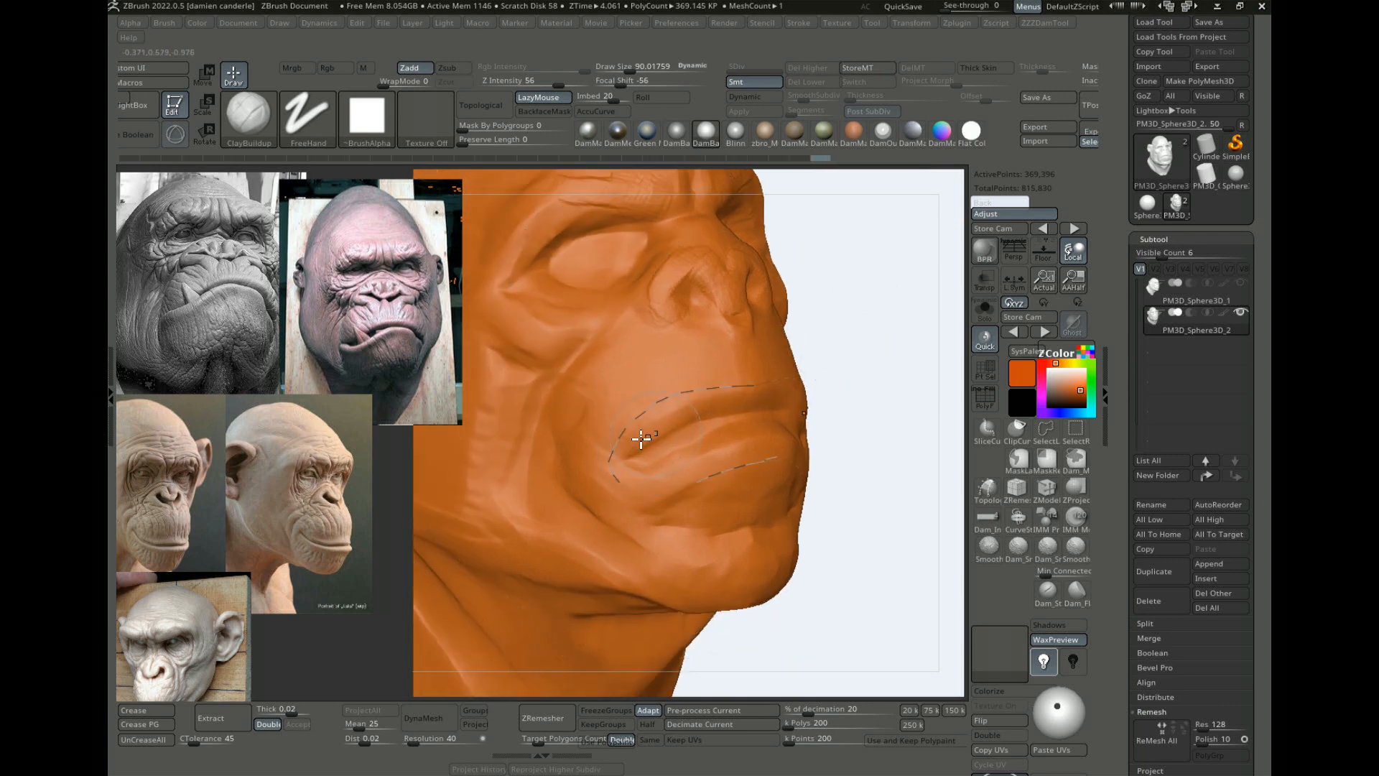
left_click_drag(771, 387, 706, 404)
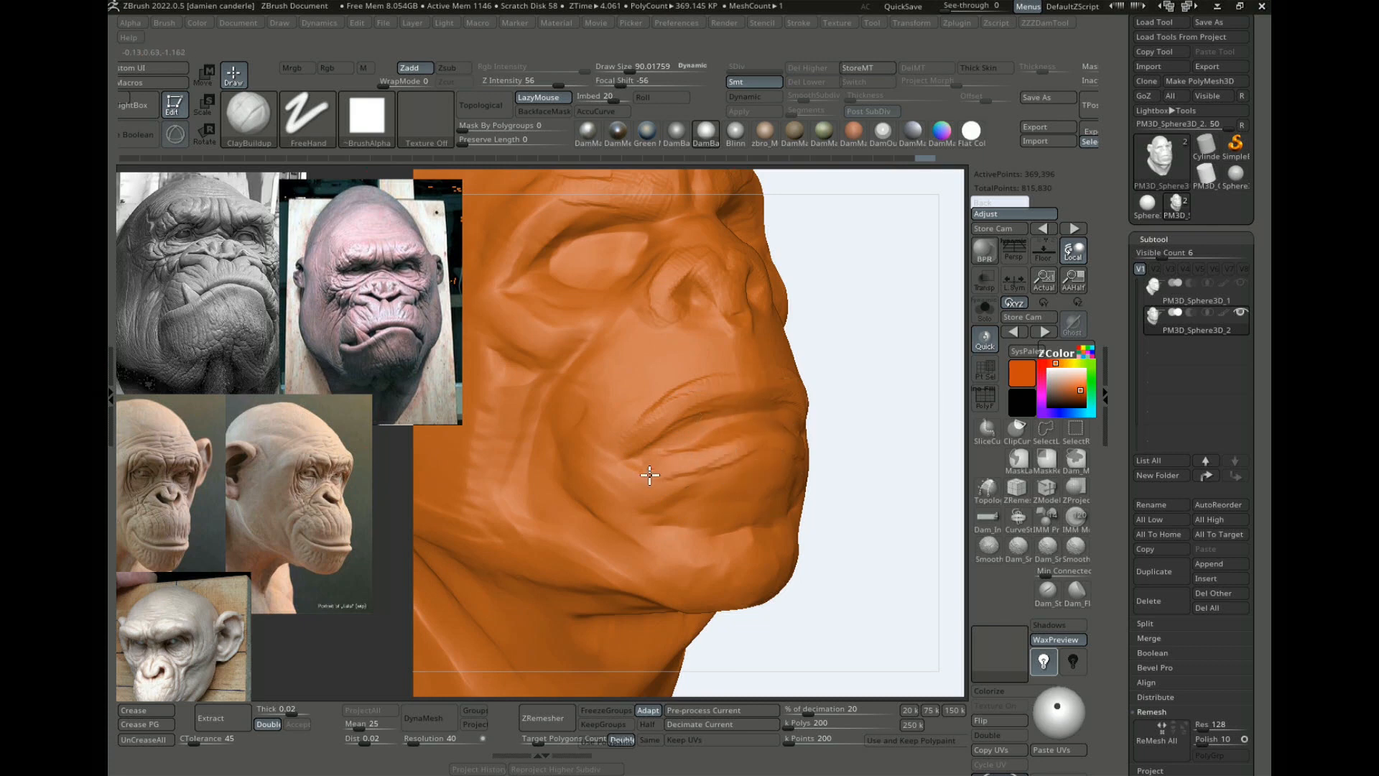
left_click_drag(649, 474, 647, 477)
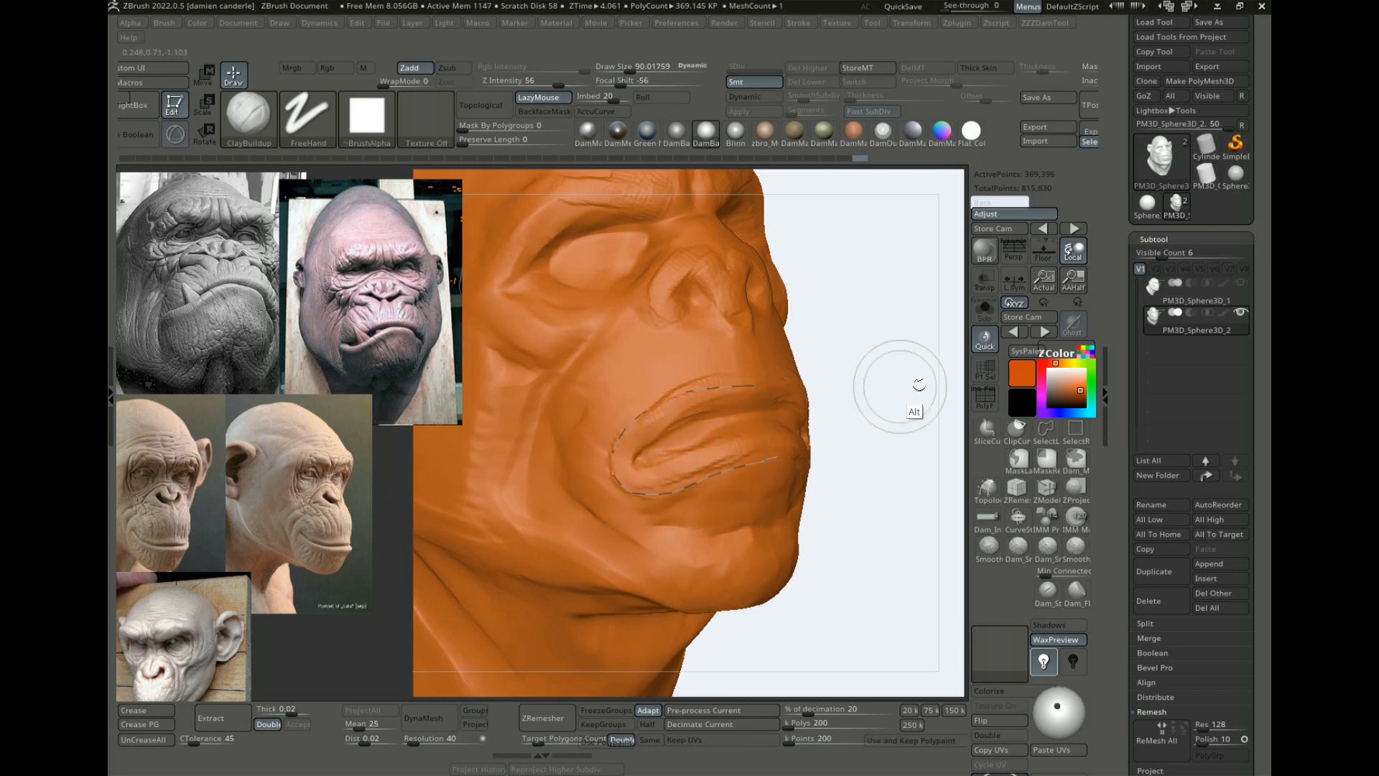
Step: Remesh the head along the guide curves with ZRemesher at a target polygons count of about 3.04
left_click_drag(912, 410, 890, 399, "alt")
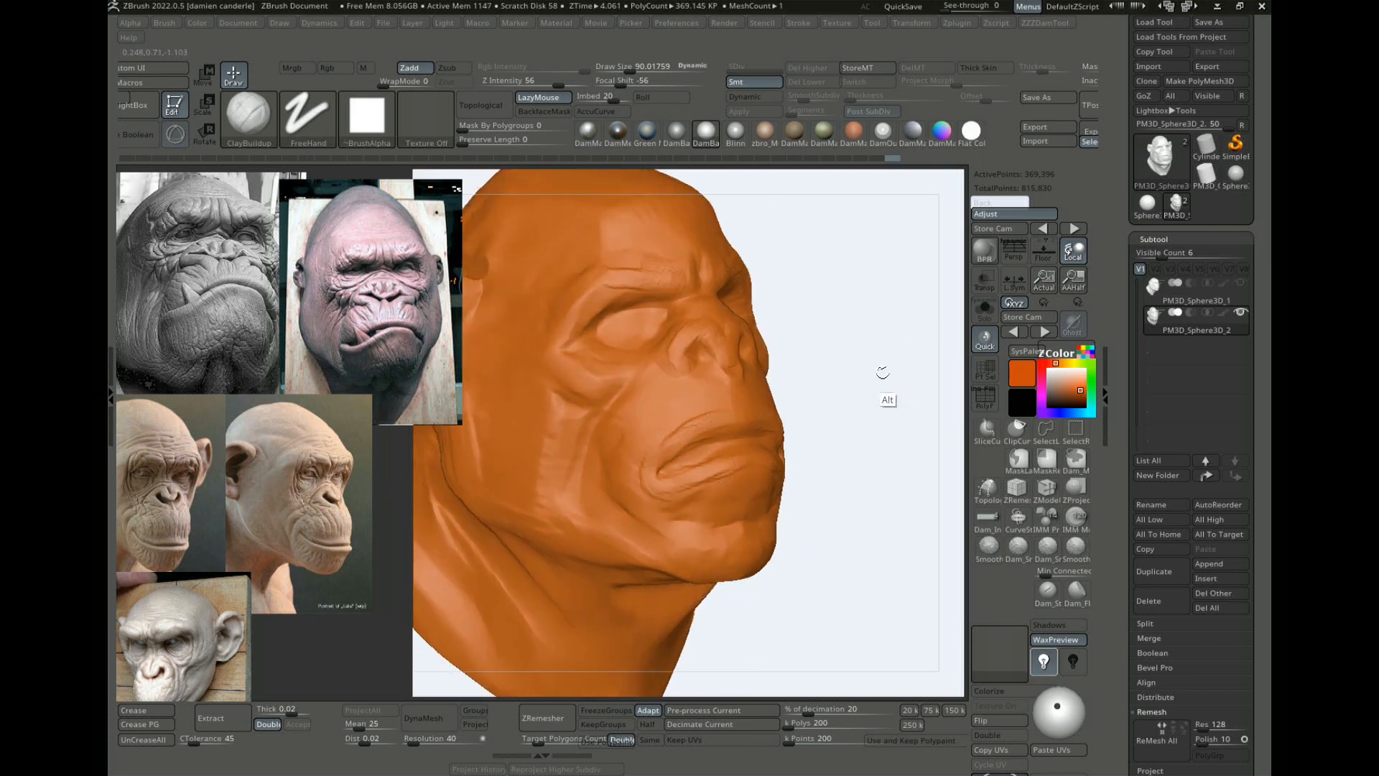
left_click(536, 743)
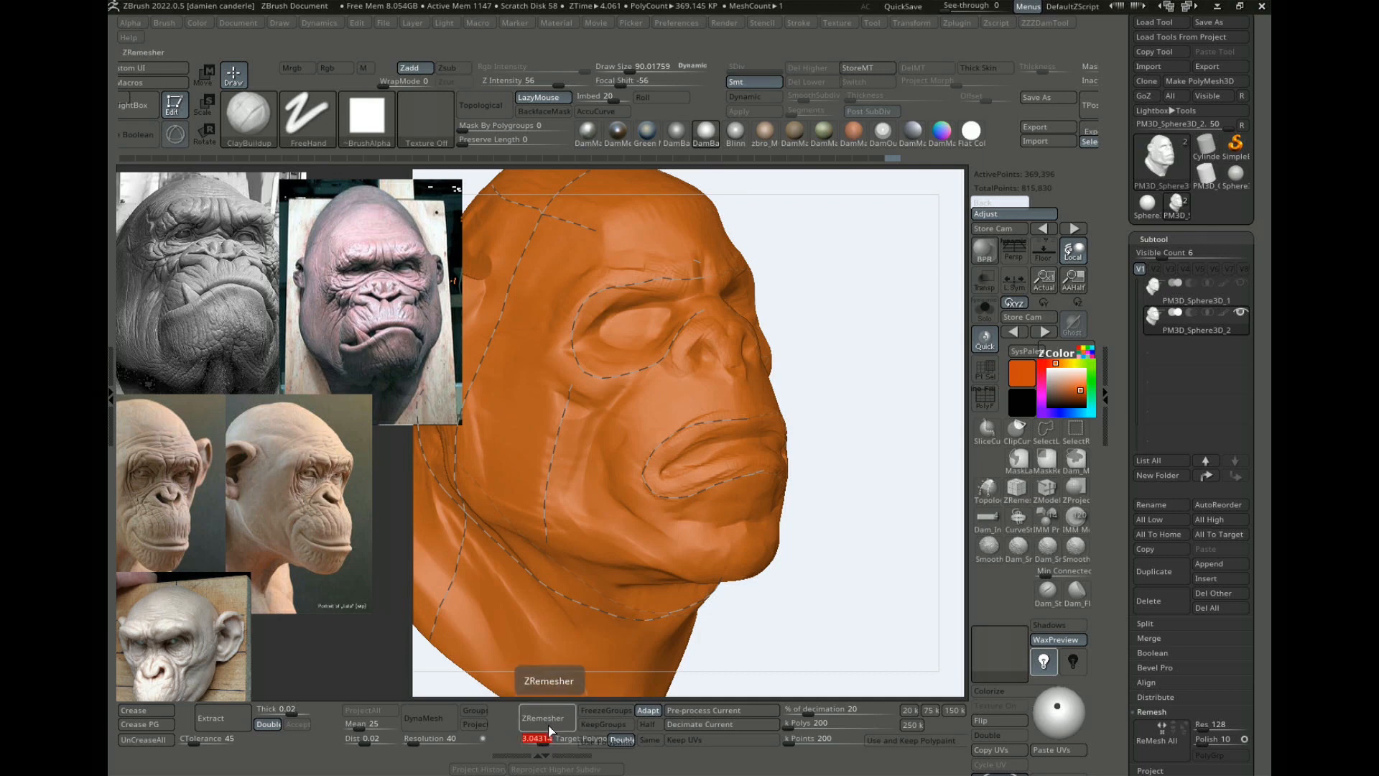
left_click(543, 718)
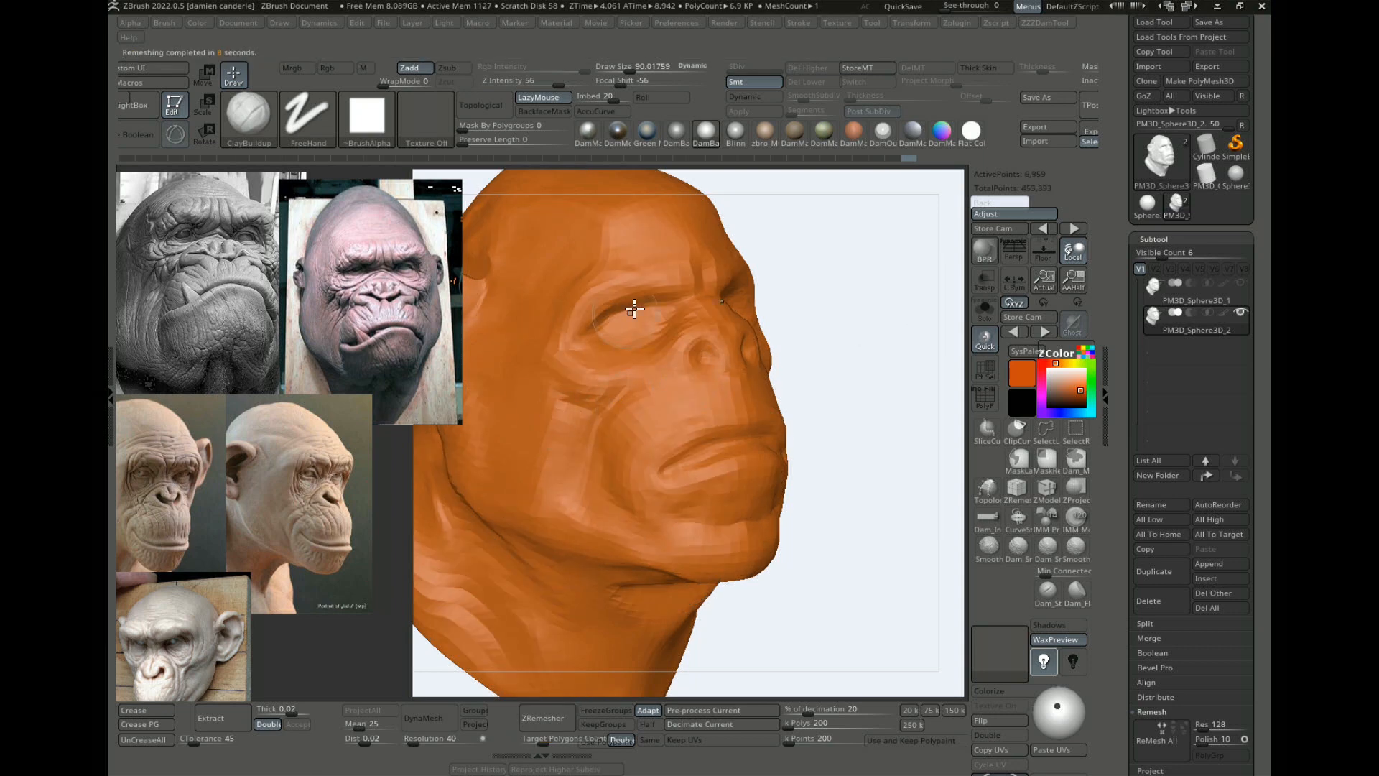
Step: Show the wireframe and examine the new edge flow around the eyes, nose, mouth and chin
key("shift+f")
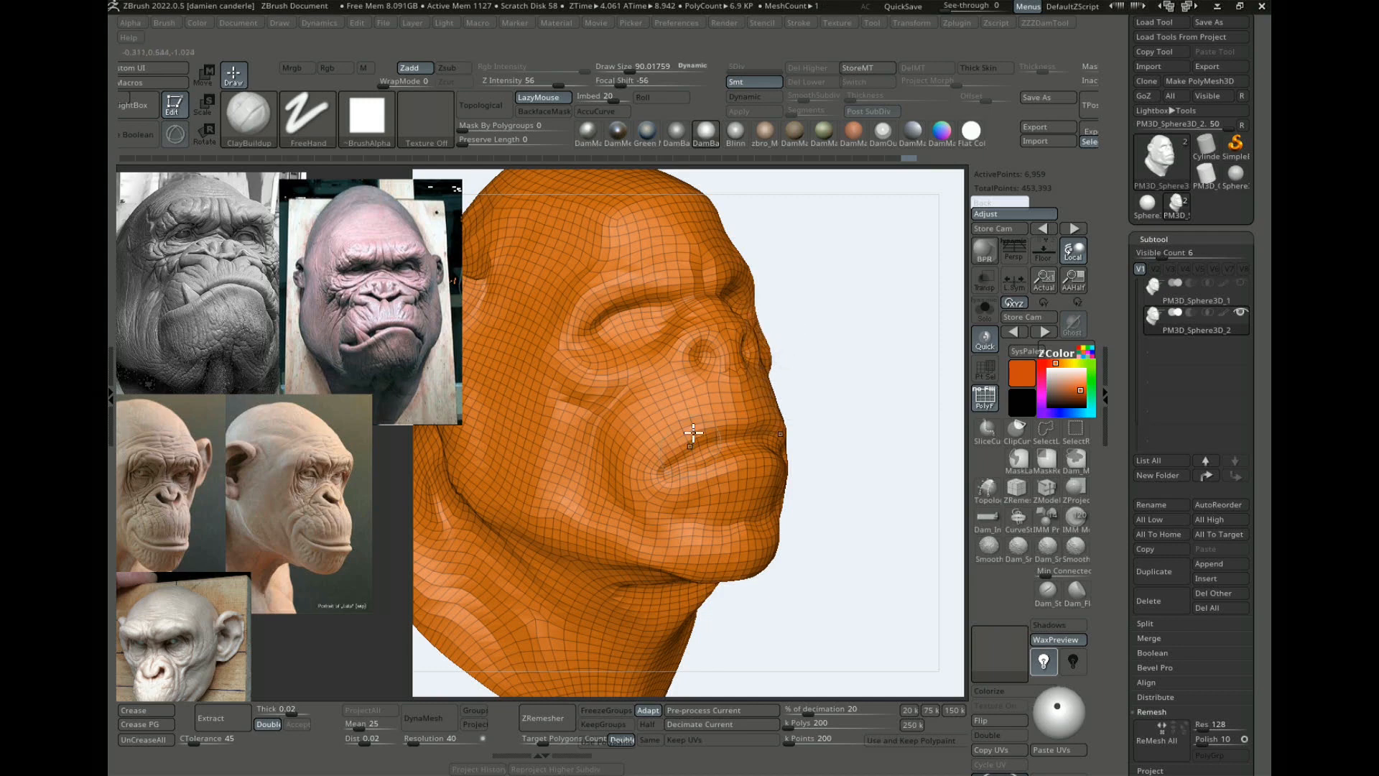
left_click_drag(873, 416, 912, 338)
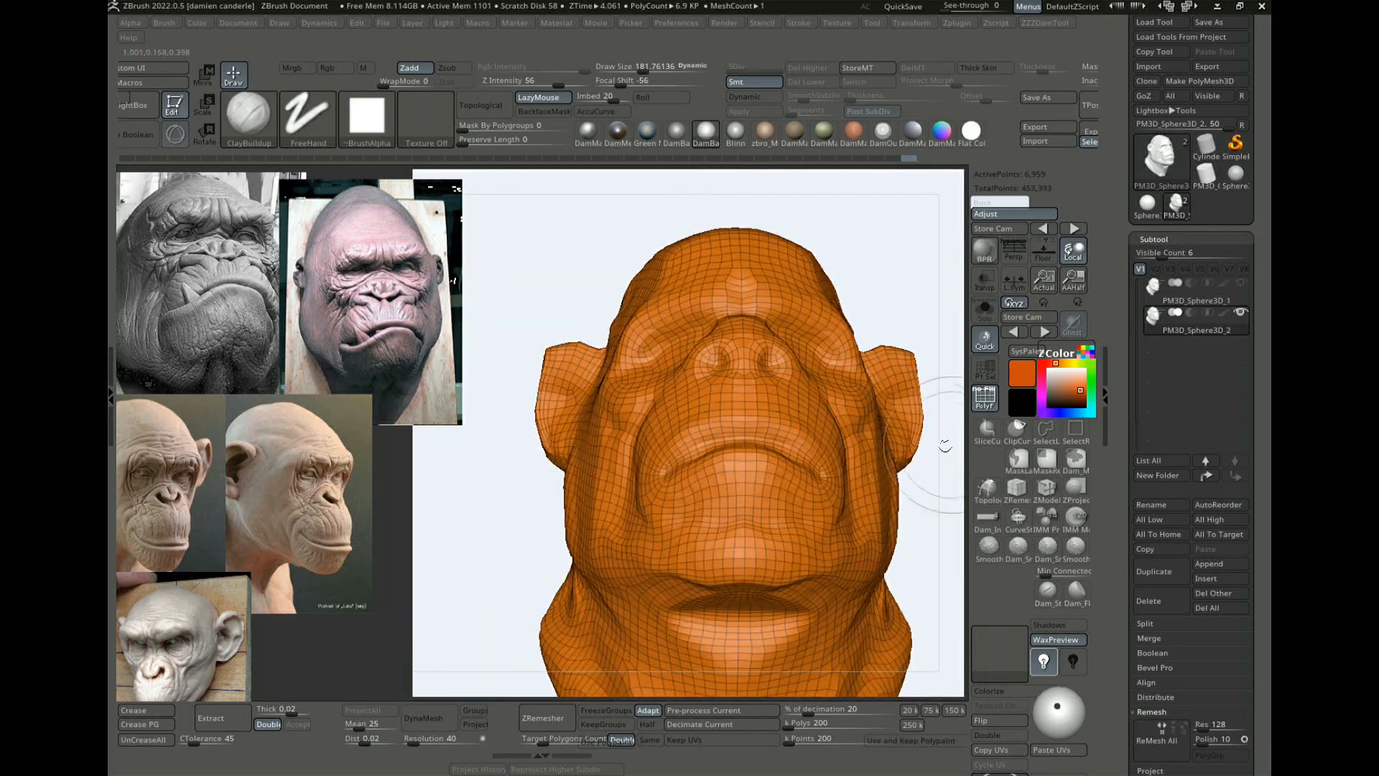
mouse_move(916, 262)
left_mouse_down()
mouse_move(933, 271)
mouse_move(902, 299)
left_mouse_up()
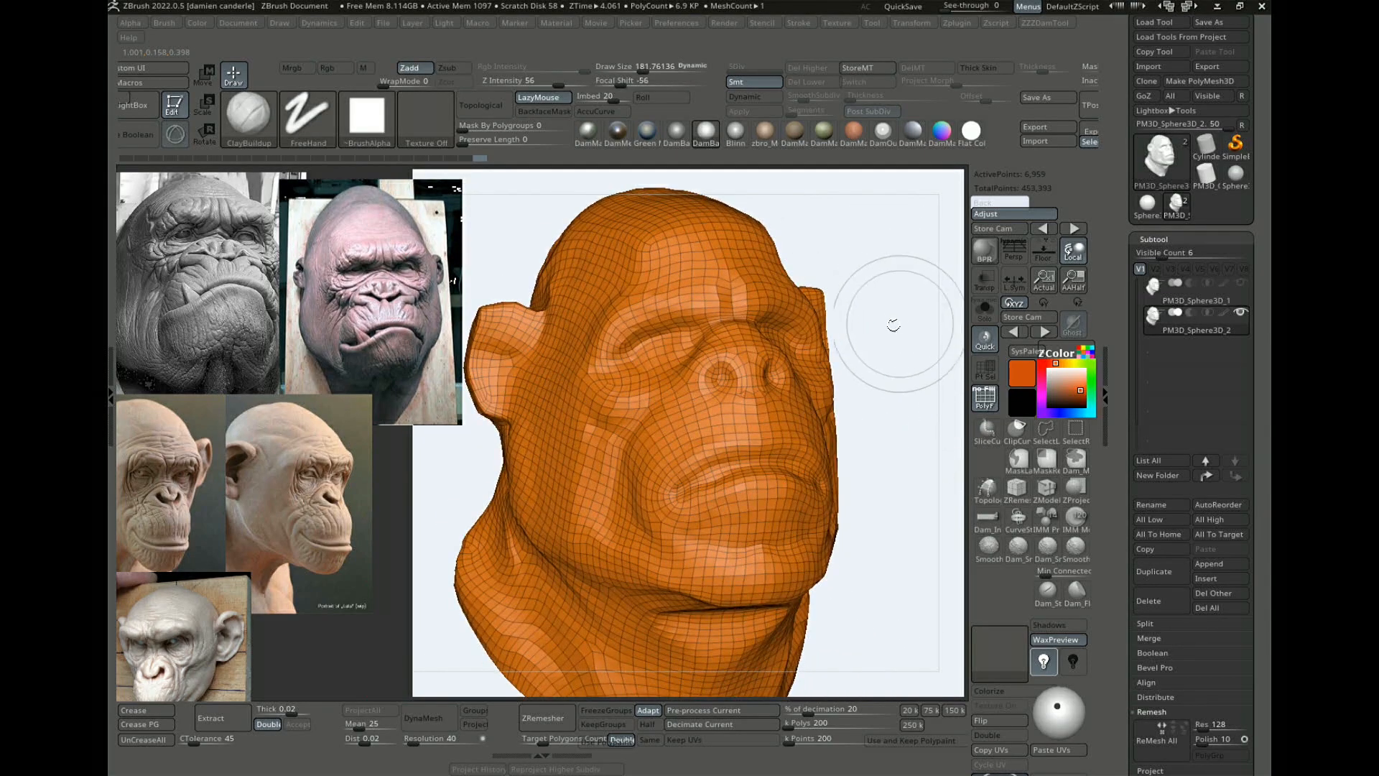
left_click_drag(893, 400, 893, 449)
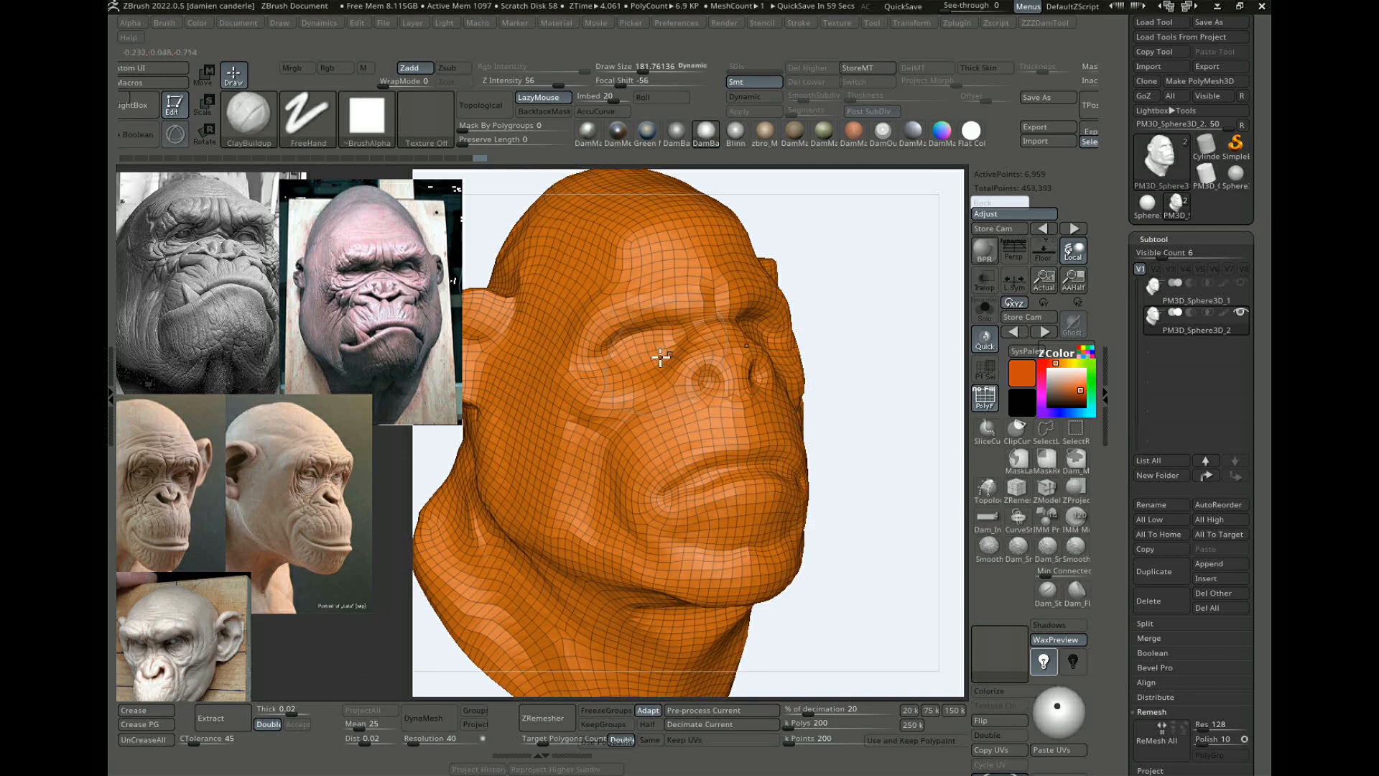
mouse_move(803, 436)
left_mouse_down()
mouse_move(863, 400)
mouse_move(861, 349)
left_mouse_up()
left_click_drag(881, 434, 883, 400)
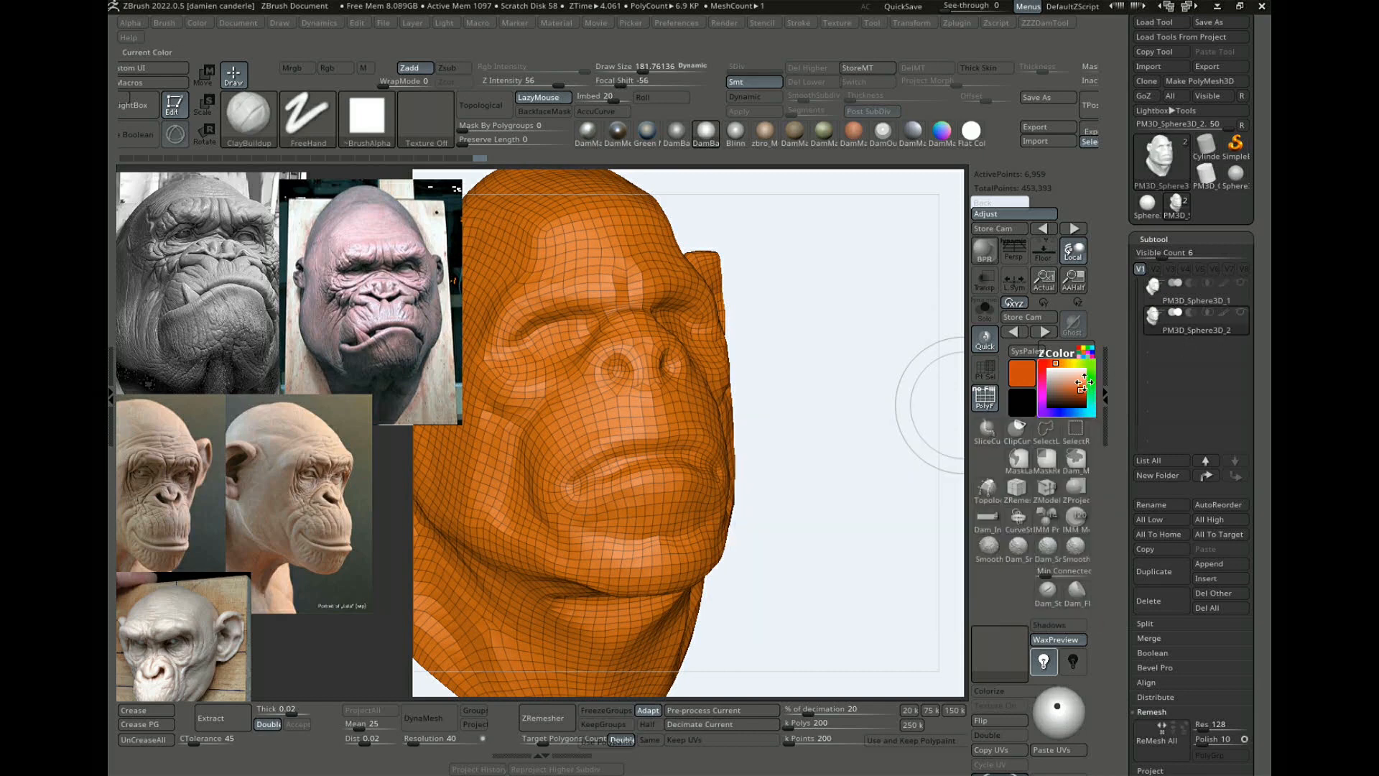
Step: Compare the remeshed head with the original head subtool, with the wireframe hidden
key("Up")
mouse_move(828, 371)
left_mouse_down()
mouse_move(884, 379)
mouse_move(890, 452)
mouse_move(857, 356)
left_mouse_up()
key("shift+f")
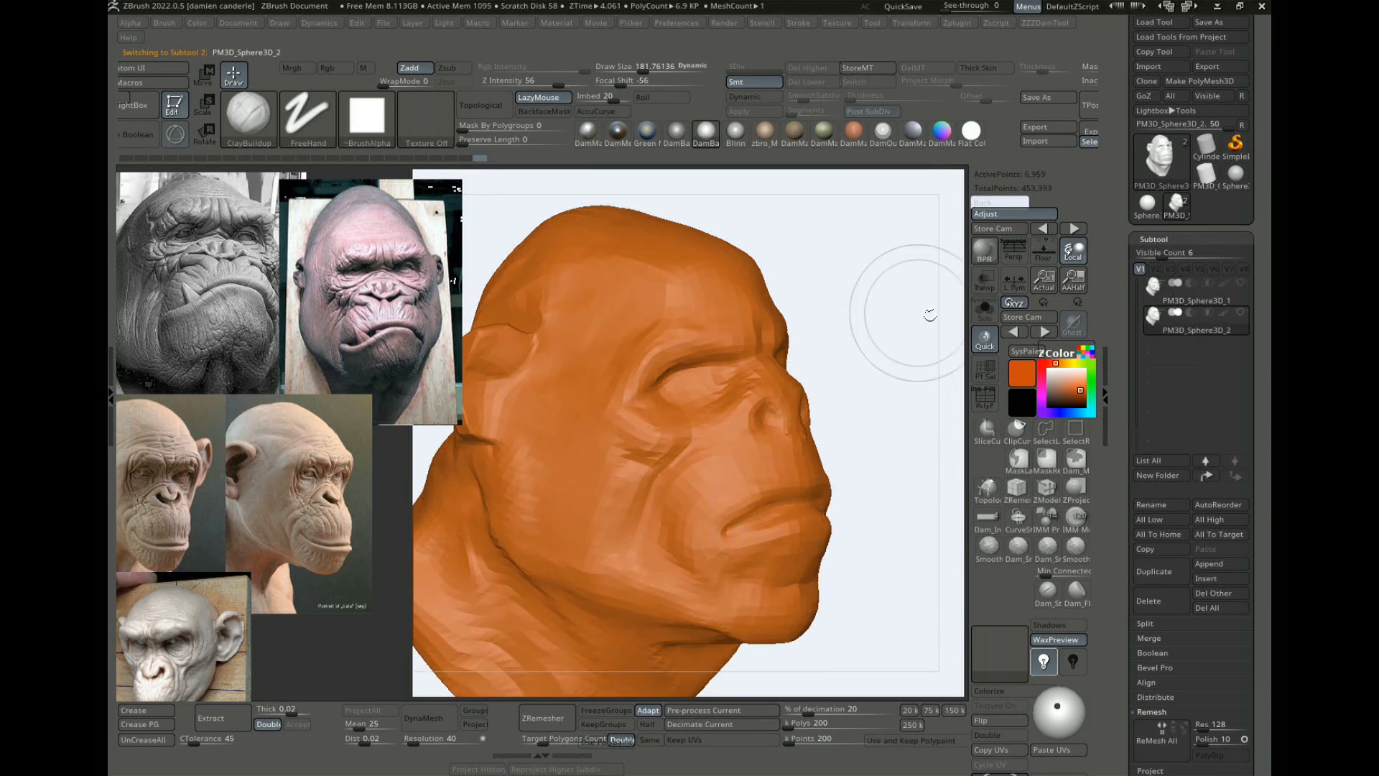
key("Down")
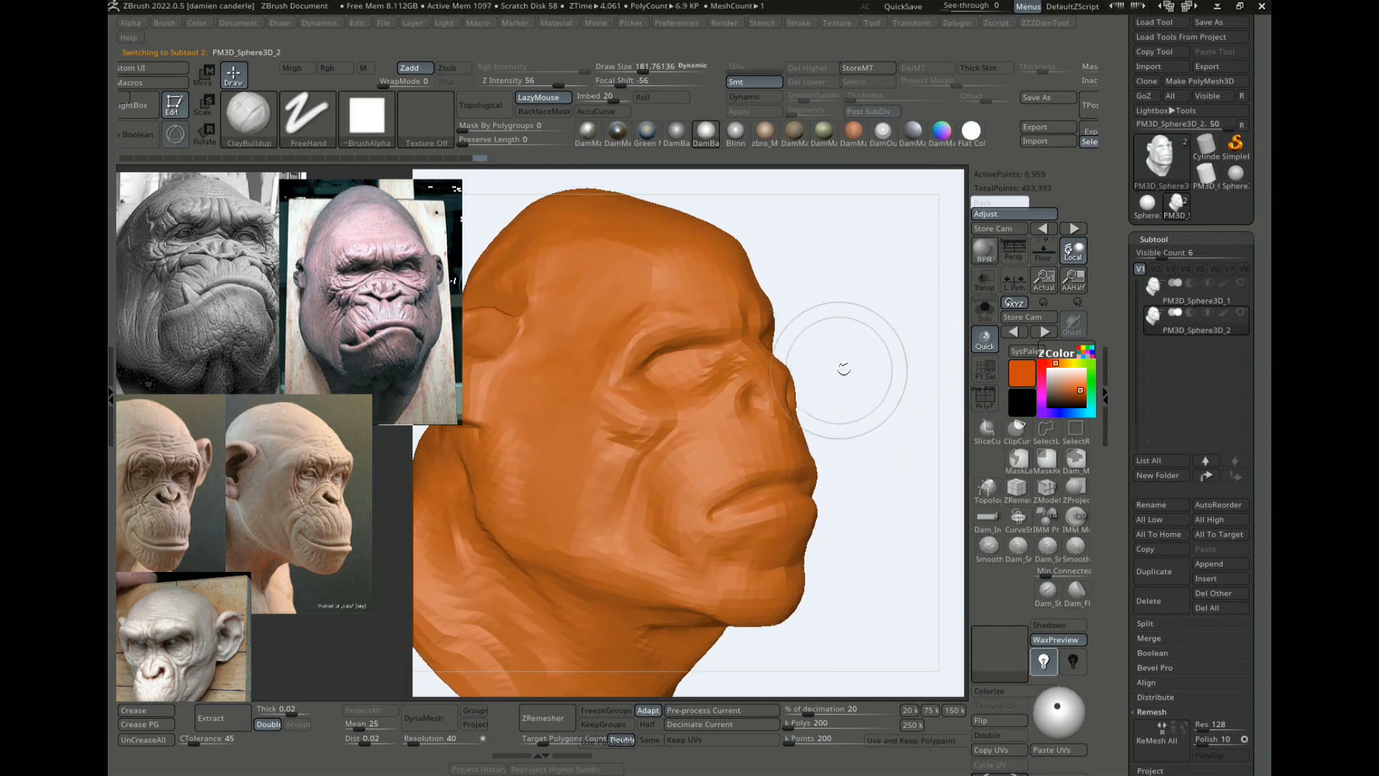
Step: Subdivide the remeshed head up to subdivision level 5
left_click_drag(913, 345, 893, 369)
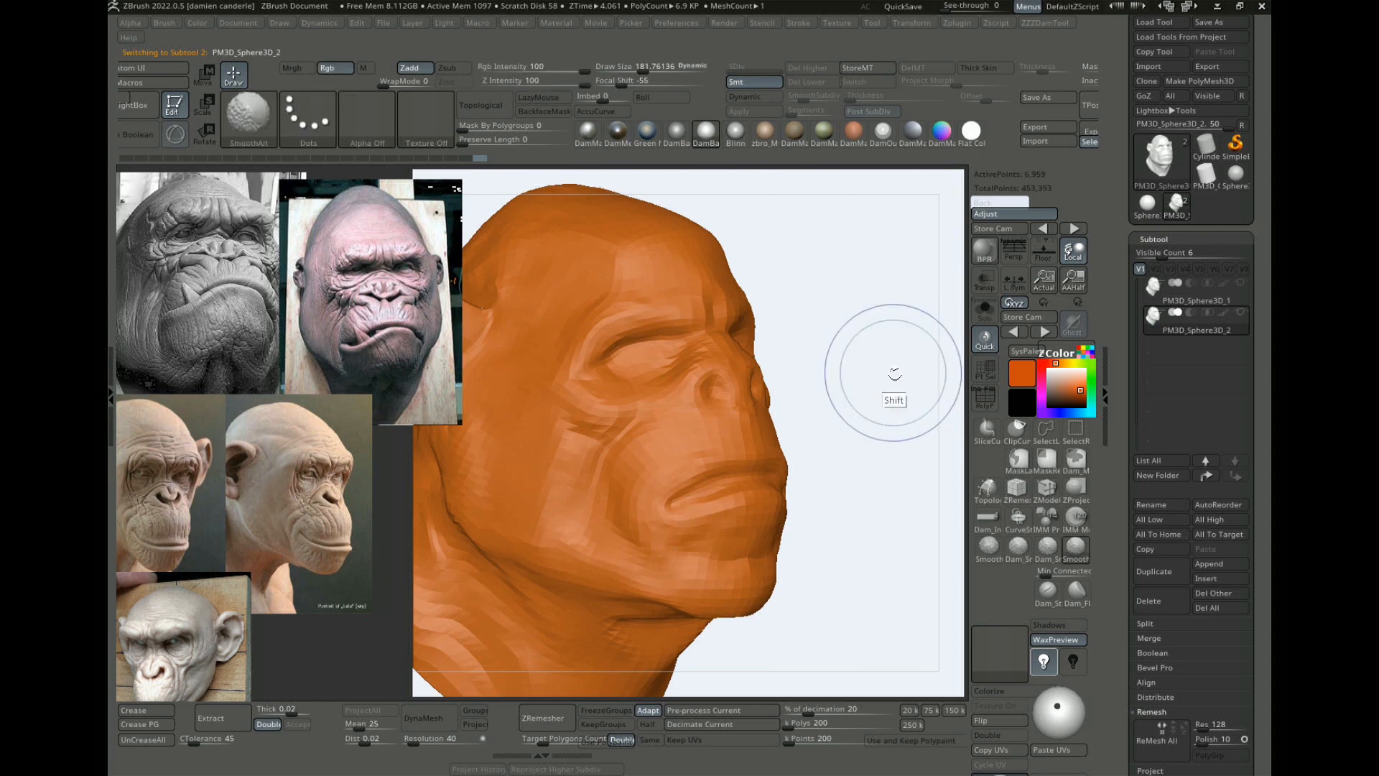
key("ctrl+d")
key("ctrl+d")
key("ctrl+d")
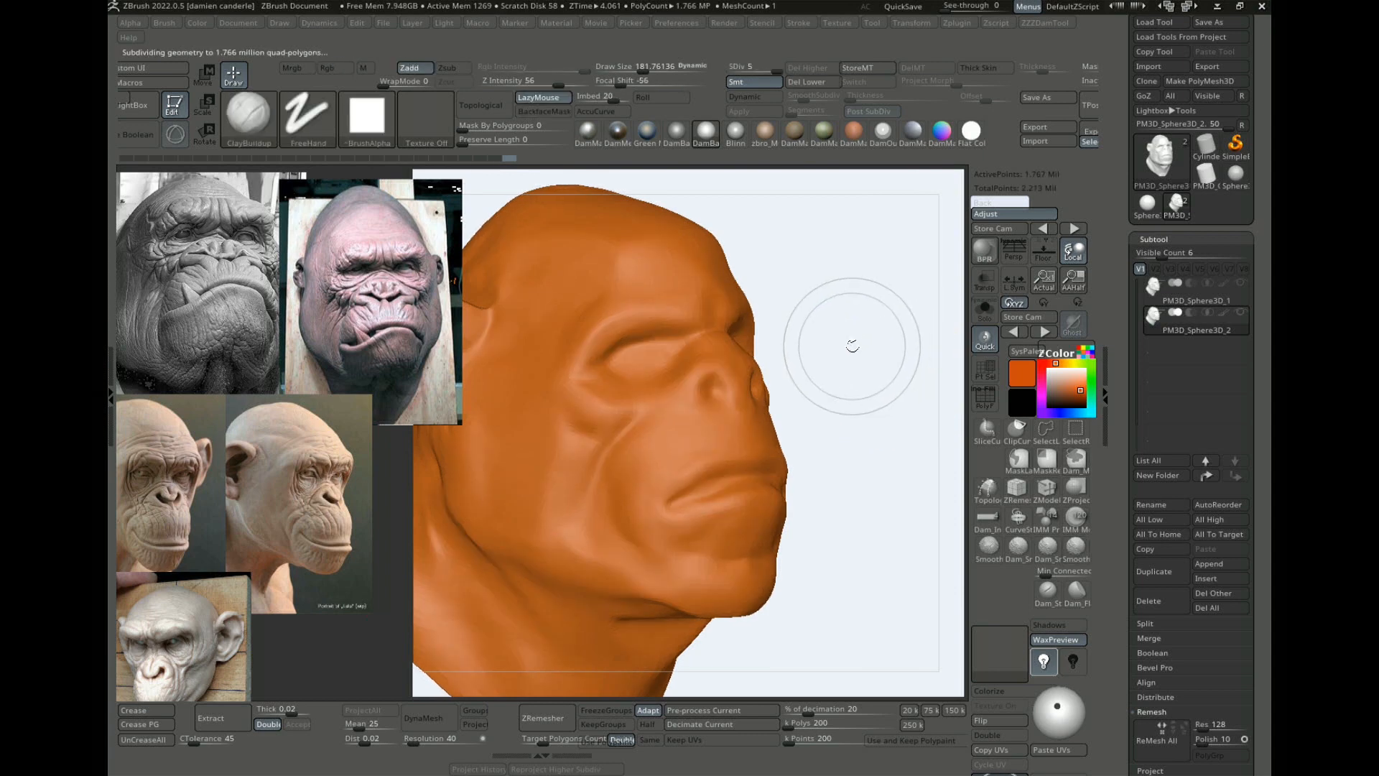
Step: Add small ClayBuildup strokes to the bridge of the nose at a draw size of about 51
left_click_drag(822, 335, 896, 421, "alt")
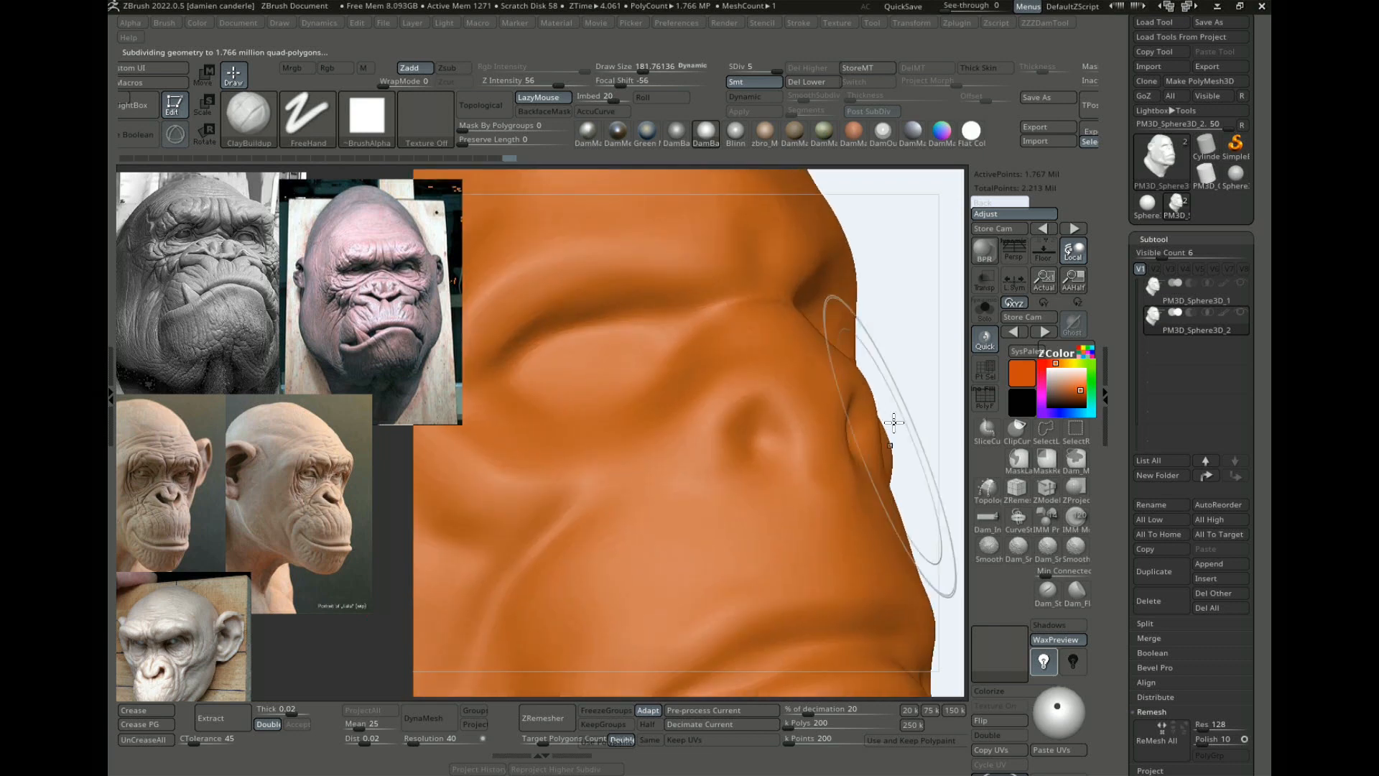
left_click_drag(934, 316, 925, 489, "alt")
left_click_drag(950, 420, 957, 587)
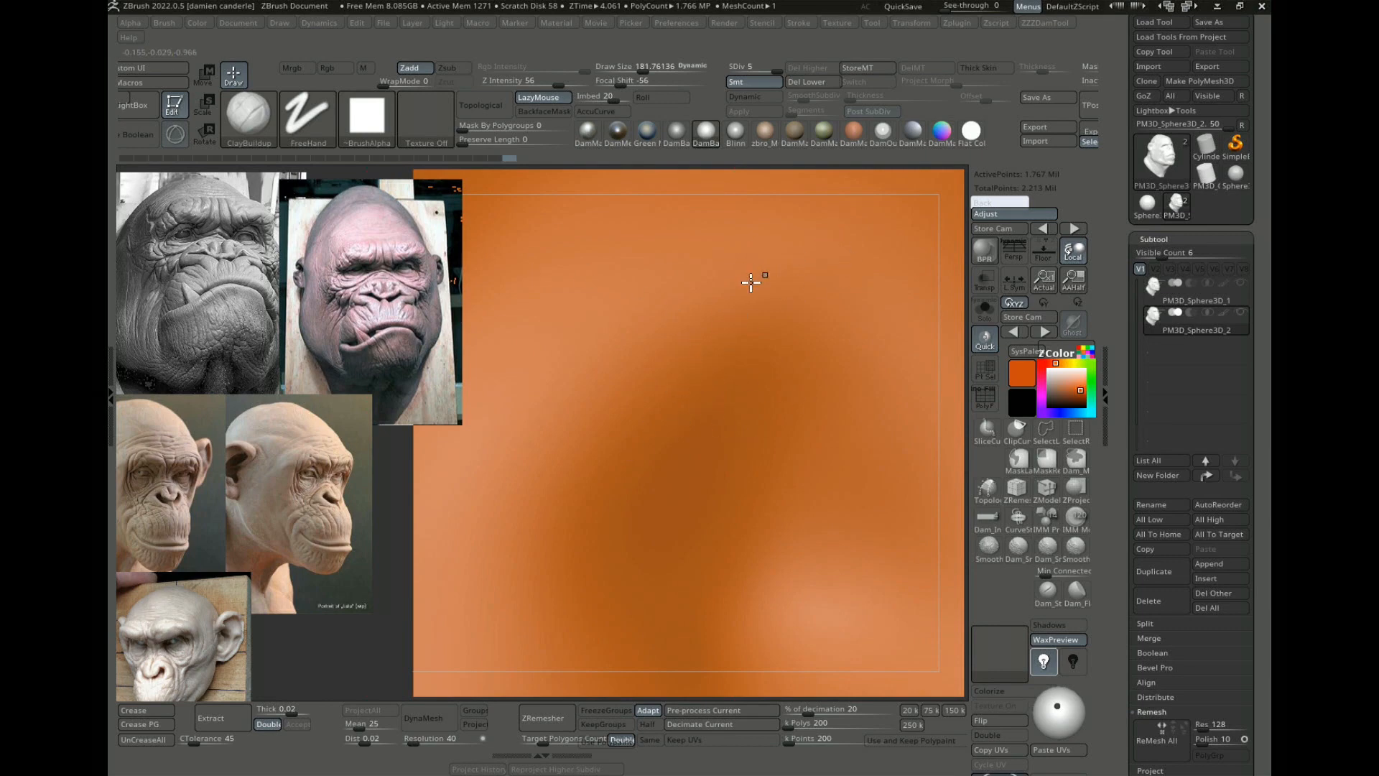
left_click_drag(949, 422, 962, 457)
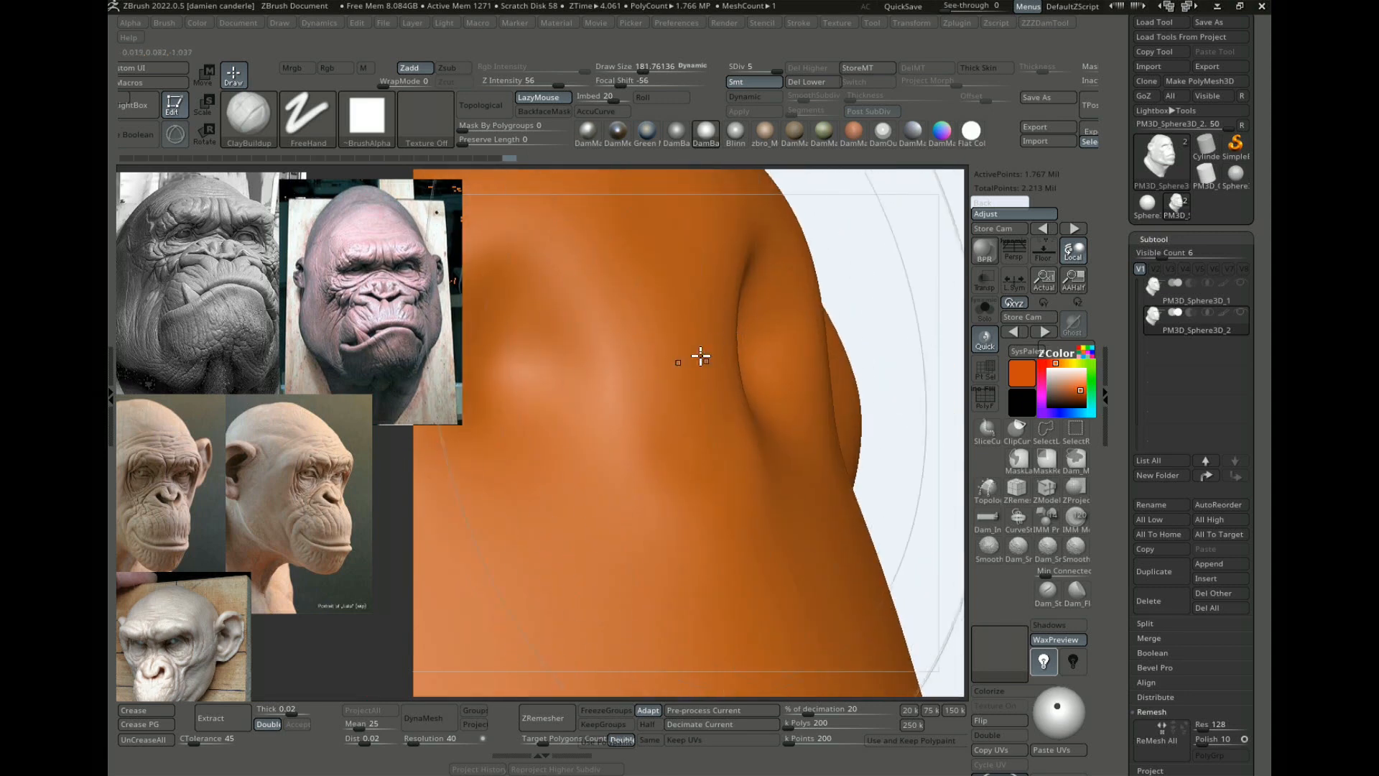
key("s")
left_click_drag(683, 361, 659, 362)
mouse_move(695, 308)
left_mouse_down()
mouse_move(611, 338)
mouse_move(645, 361)
left_mouse_up()
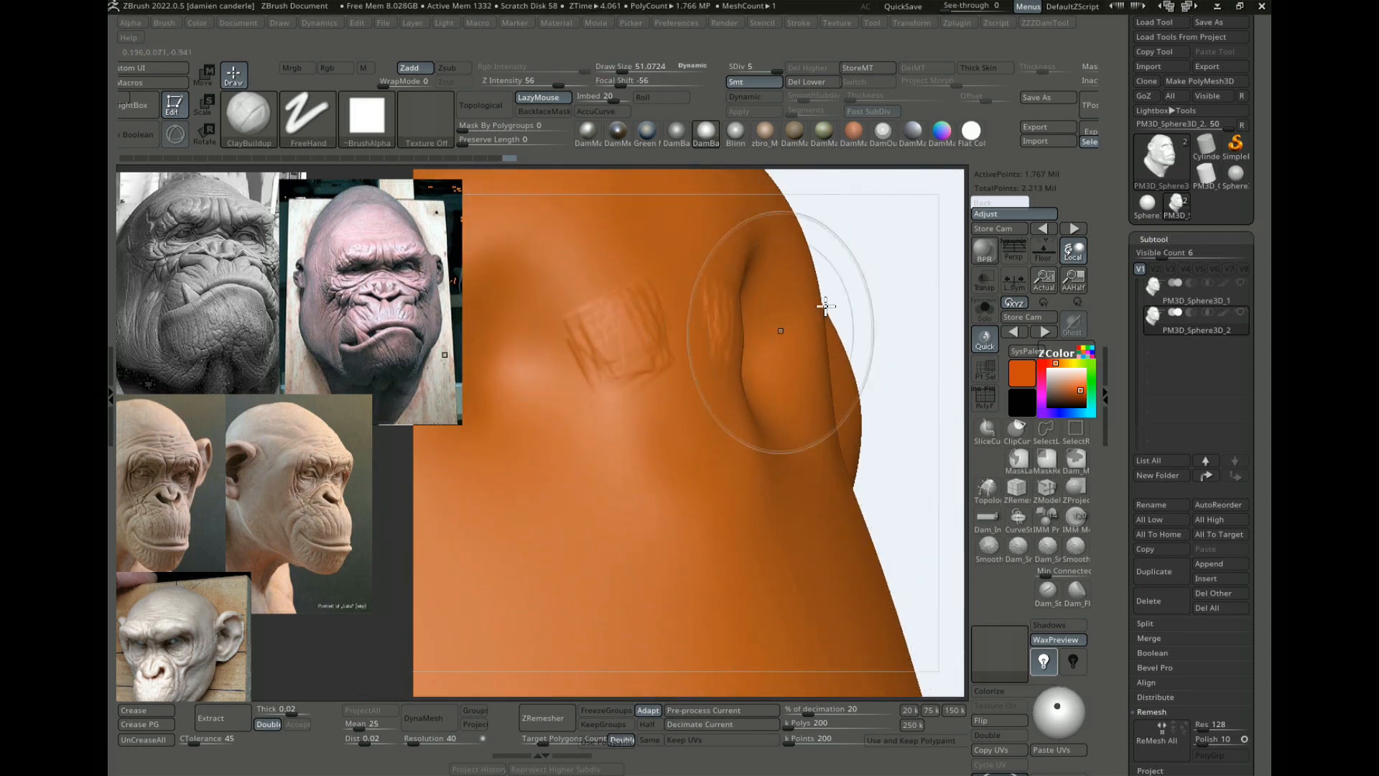
Step: Make the original detailed head, PM3D_Sphere3D_1, the active subtool
left_click_drag(895, 284, 887, 424, "alt")
left_click_drag(616, 428, 675, 470)
left_click_drag(802, 398, 838, 381)
key("Up")
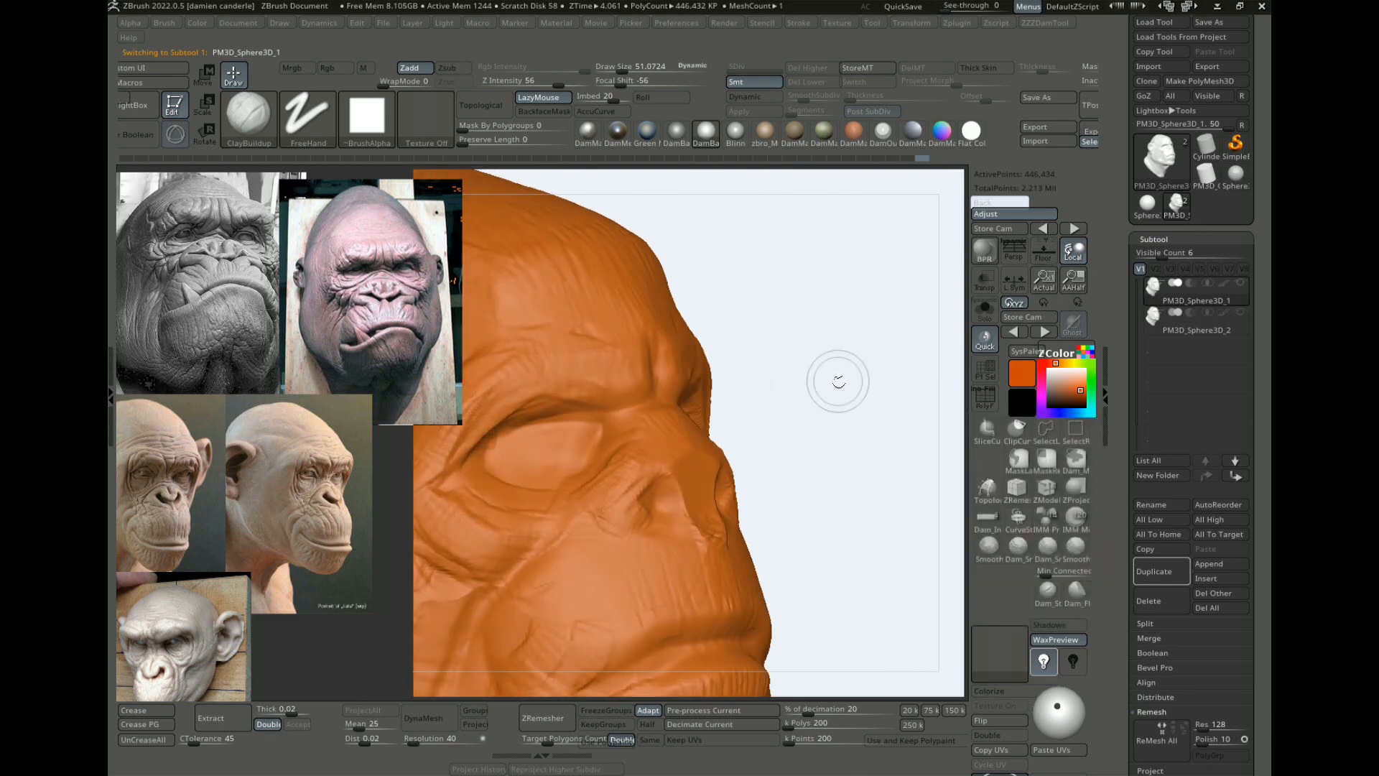
Step: Make the remeshed head PM3D_Sphere3D_2 active and show the original head PM3D_Sphere3D_1 together with it
key("Down")
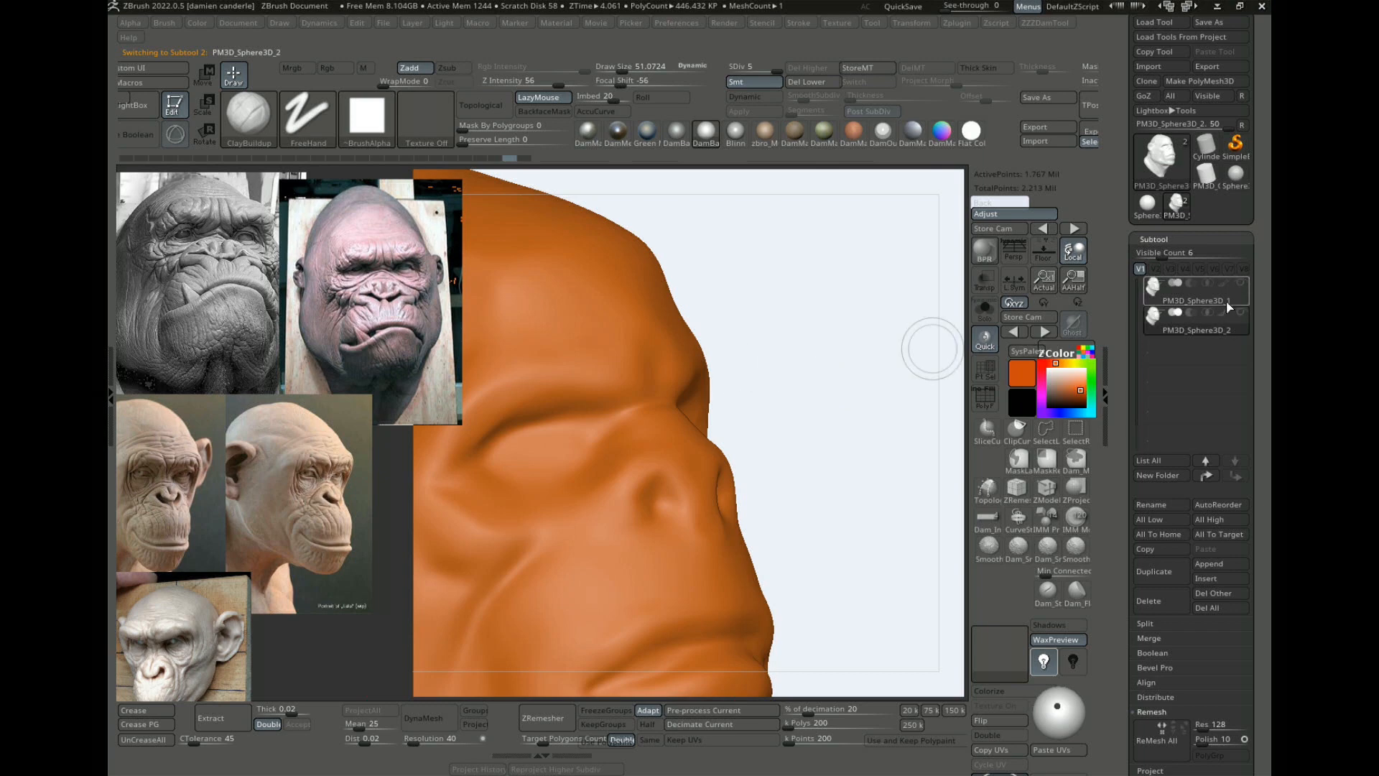
left_click(1245, 283)
left_click_drag(805, 352, 844, 325, "alt")
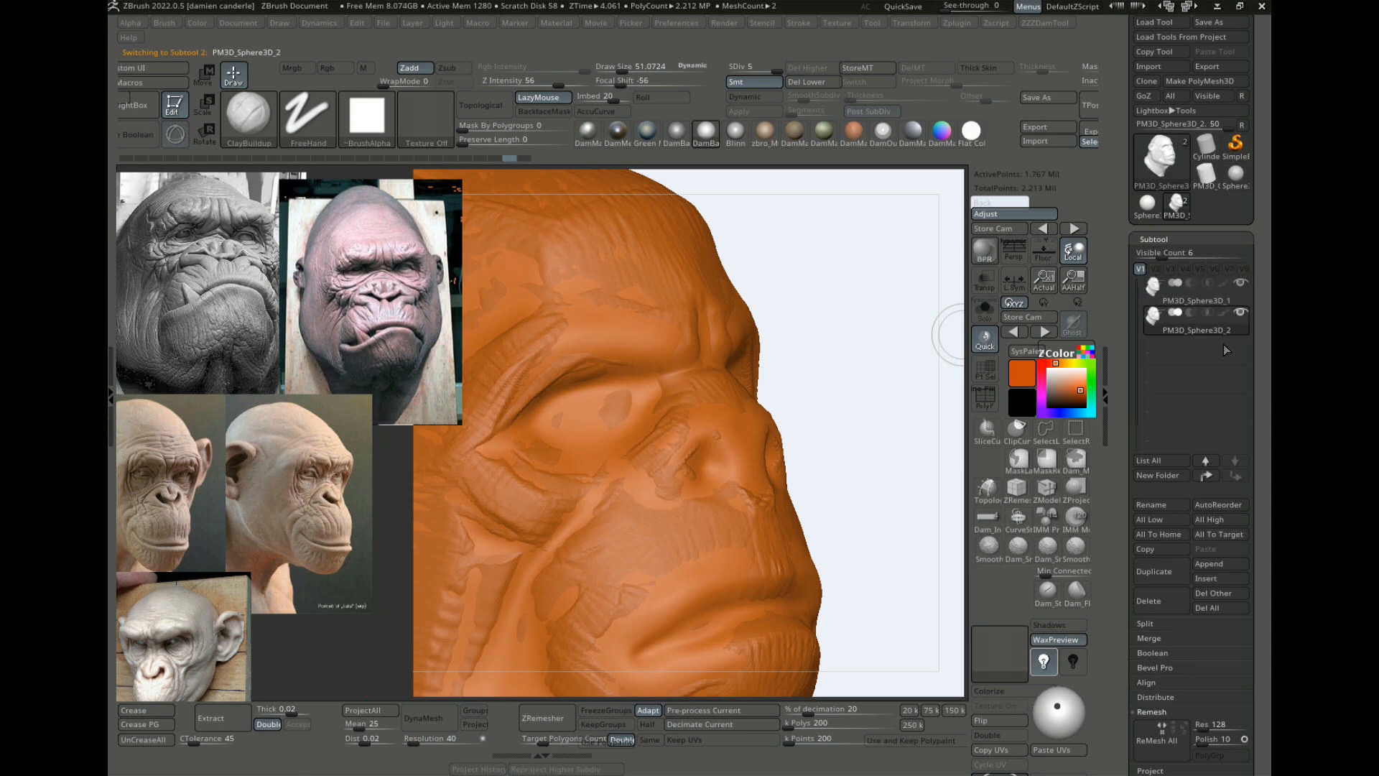
left_click_drag(862, 369, 895, 324)
Step: Turn on transparency to compare the overlapping heads, and project the original's details onto the remeshed head PM3D_Sphere3D_2 with ProjectAll
key("shift+t")
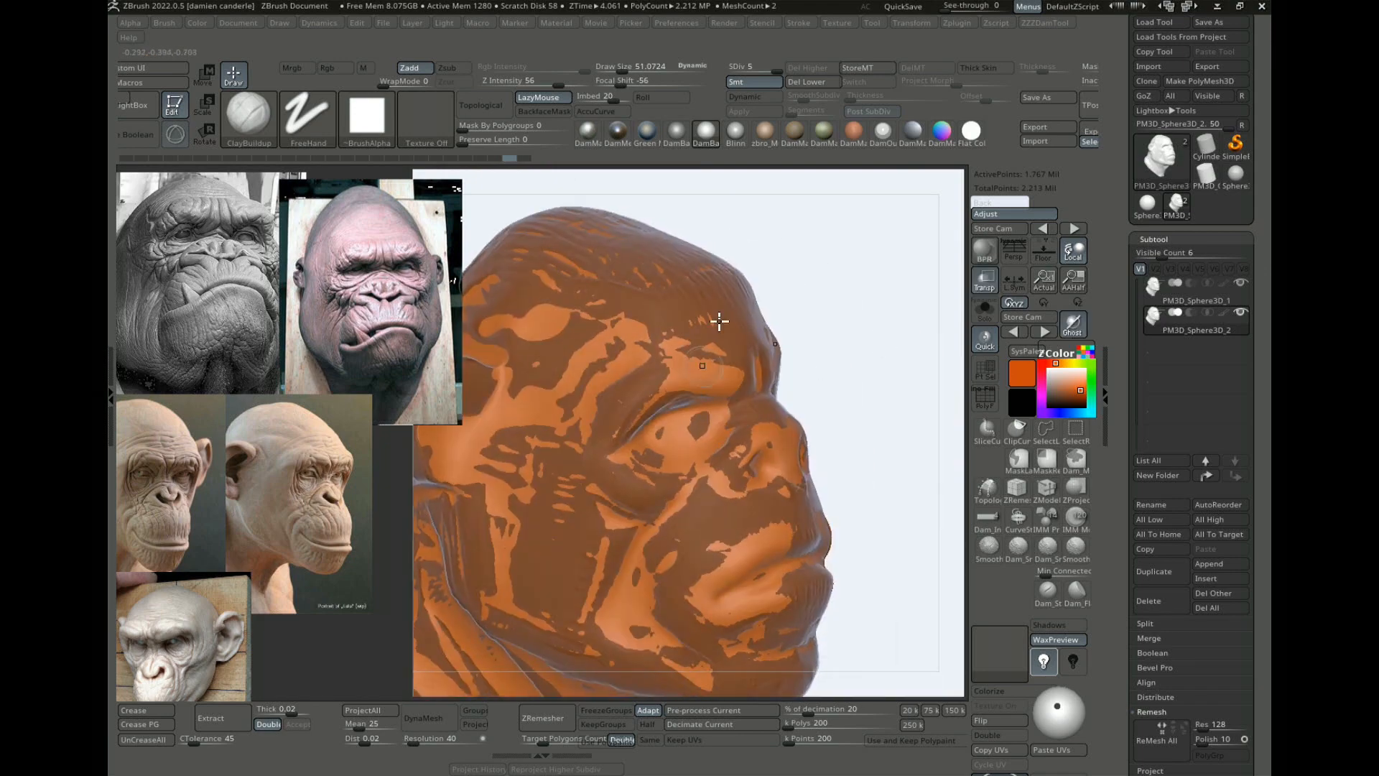
left_click(740, 371, "alt")
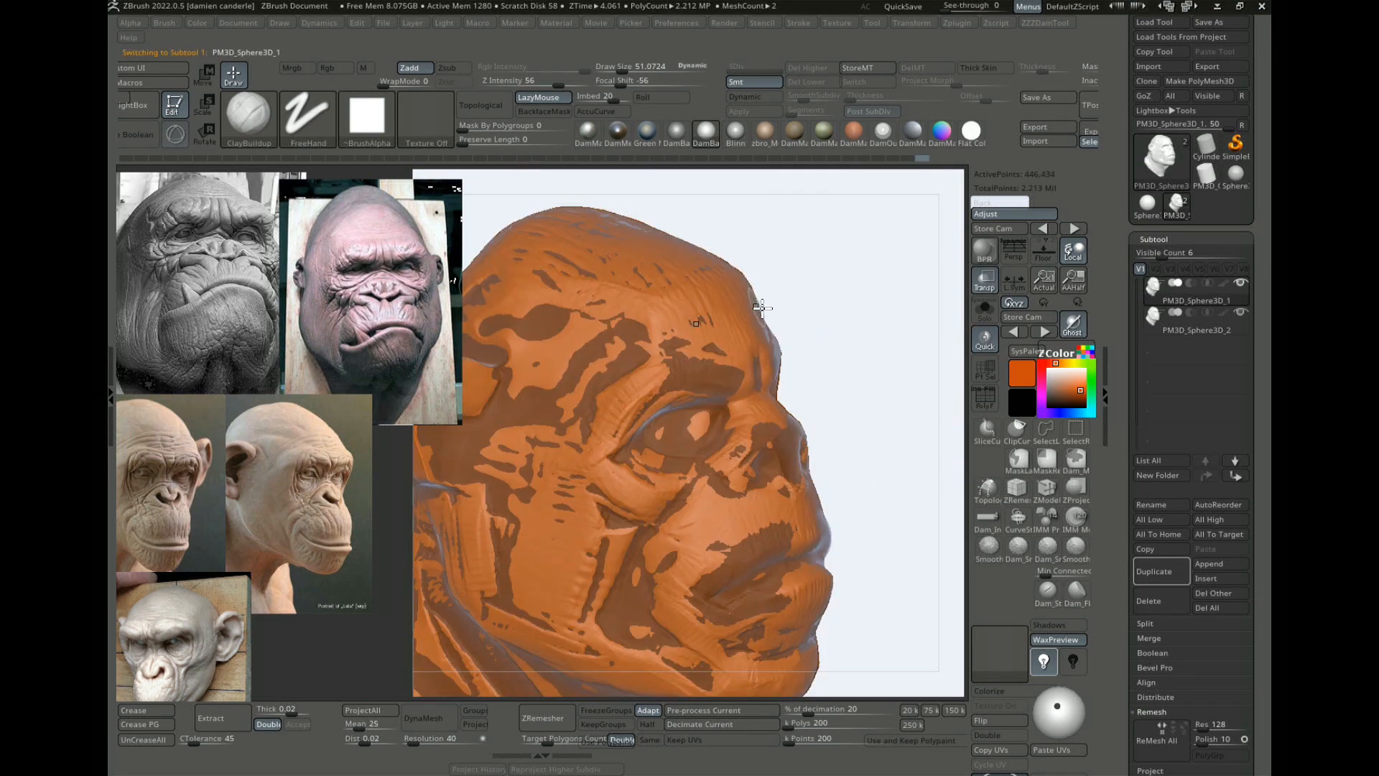
key("Down")
left_click_drag(863, 314, 932, 241)
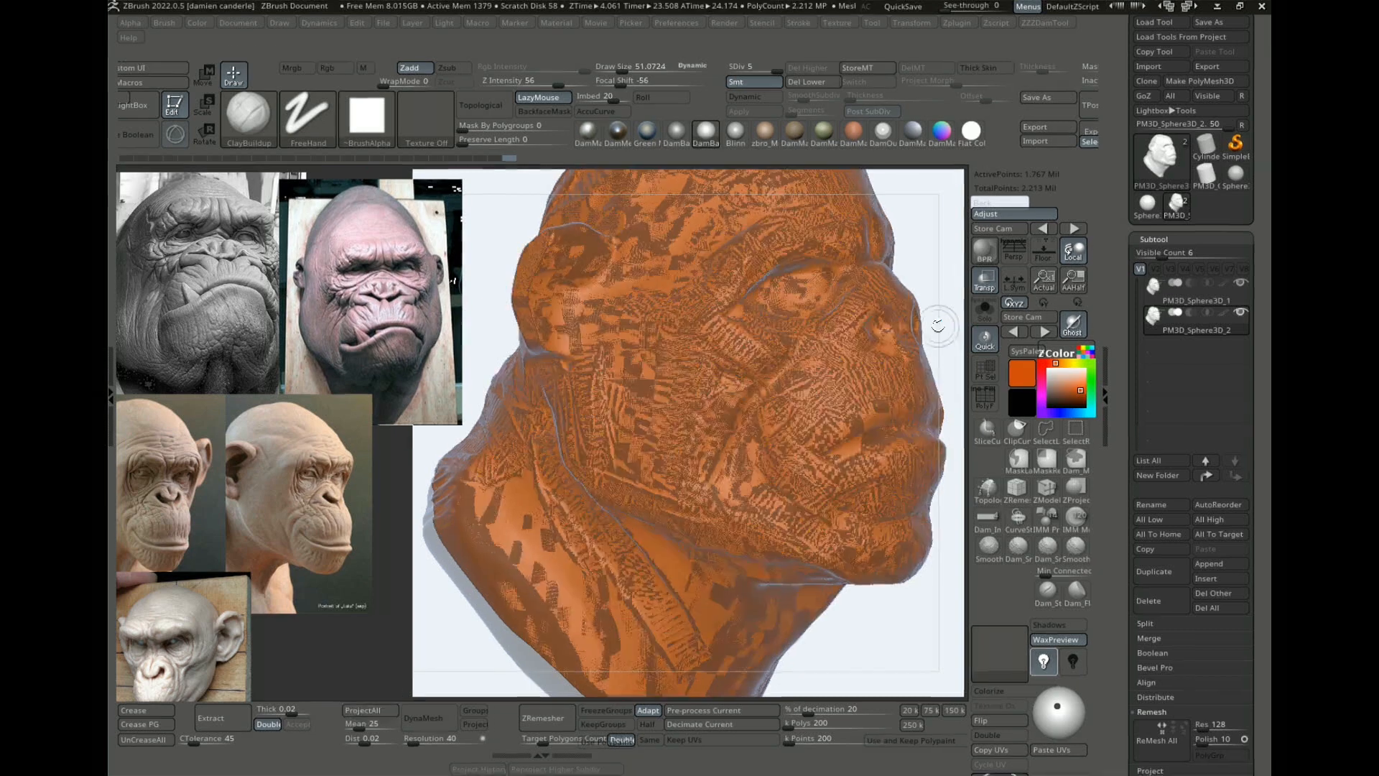
Step: Hide the original head PM3D_Sphere3D_1 and inspect the projected details on both sides of the remeshed head
mouse_move(895, 627)
left_mouse_down("alt")
mouse_move(917, 618)
mouse_move(515, 625)
left_mouse_up("alt")
left_click_drag(623, 508, 477, 649)
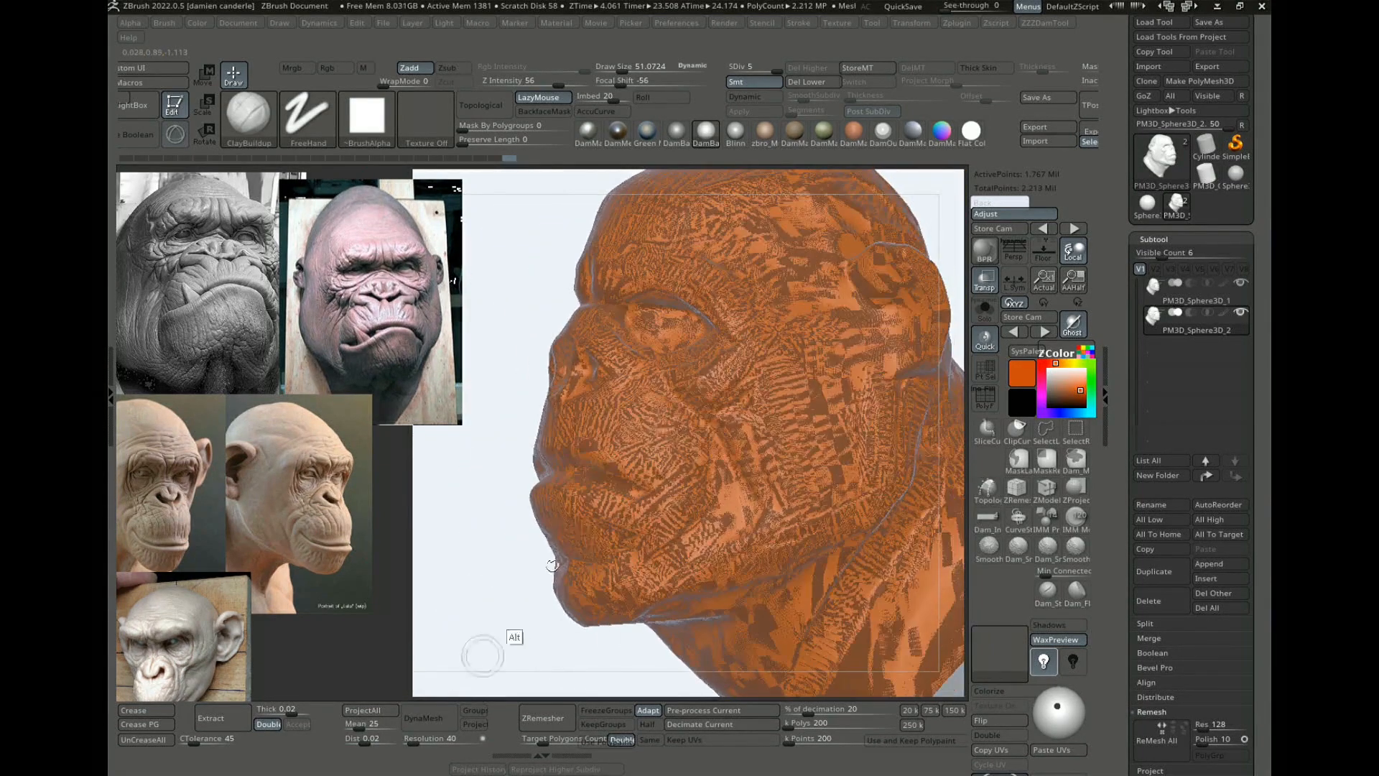
left_click(1241, 285)
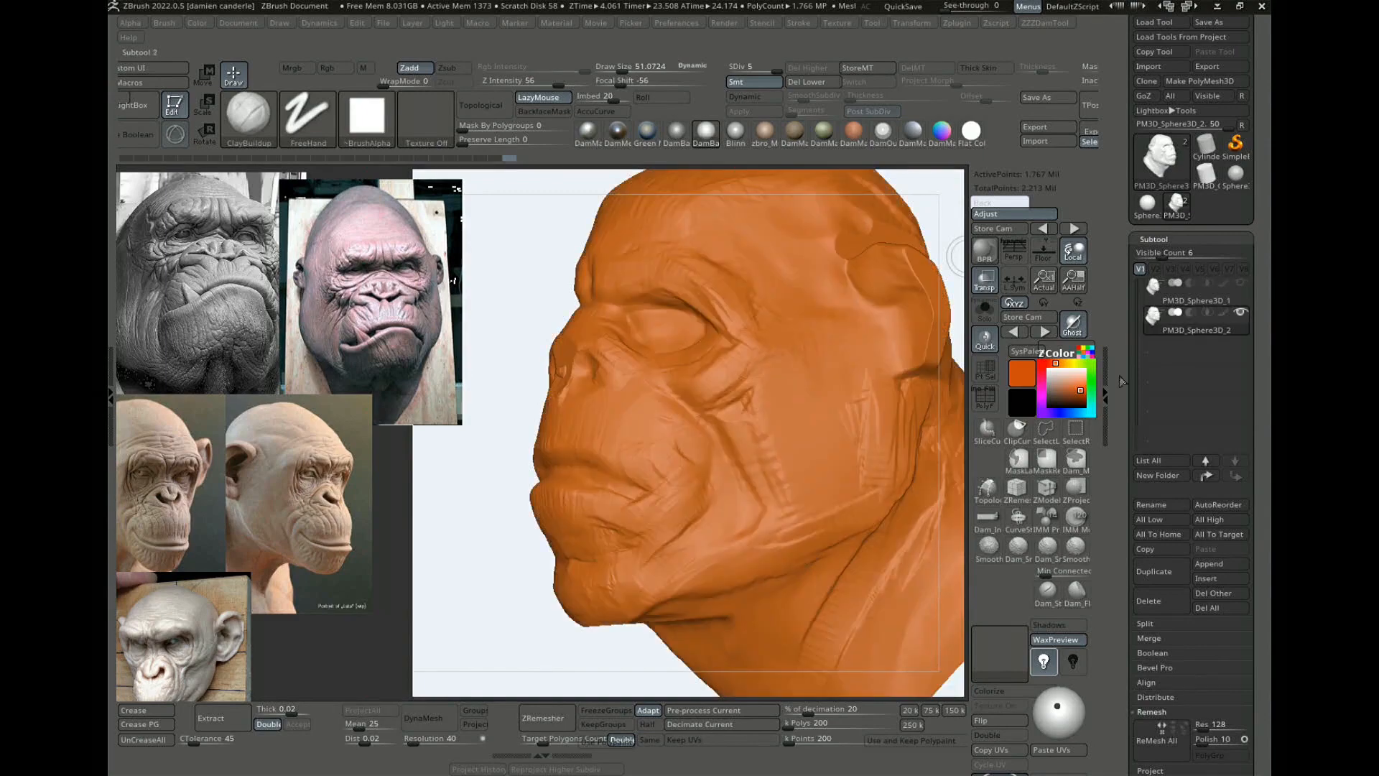
mouse_move(525, 592)
left_mouse_down()
mouse_move(511, 575)
mouse_move(856, 330)
mouse_move(903, 379)
mouse_move(908, 300)
mouse_move(871, 329)
mouse_move(874, 379)
mouse_move(930, 359)
left_mouse_up()
Step: Lower the remeshed head to subdivision level 3 and smooth the nose at a draw size of about 69
key("shift+d")
key("shift+d")
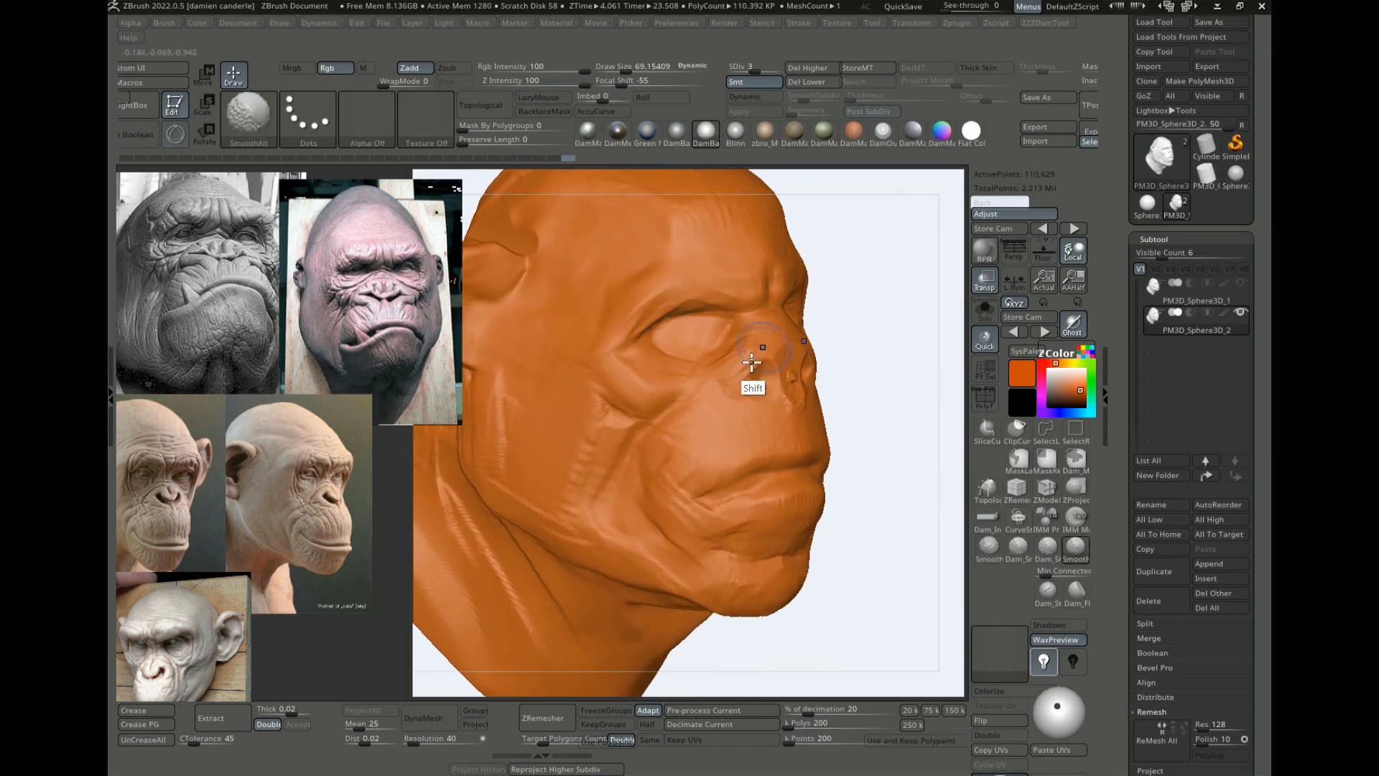
left_click_drag(751, 360, 775, 364, "shift")
left_click_drag(784, 366, 801, 372, "shift")
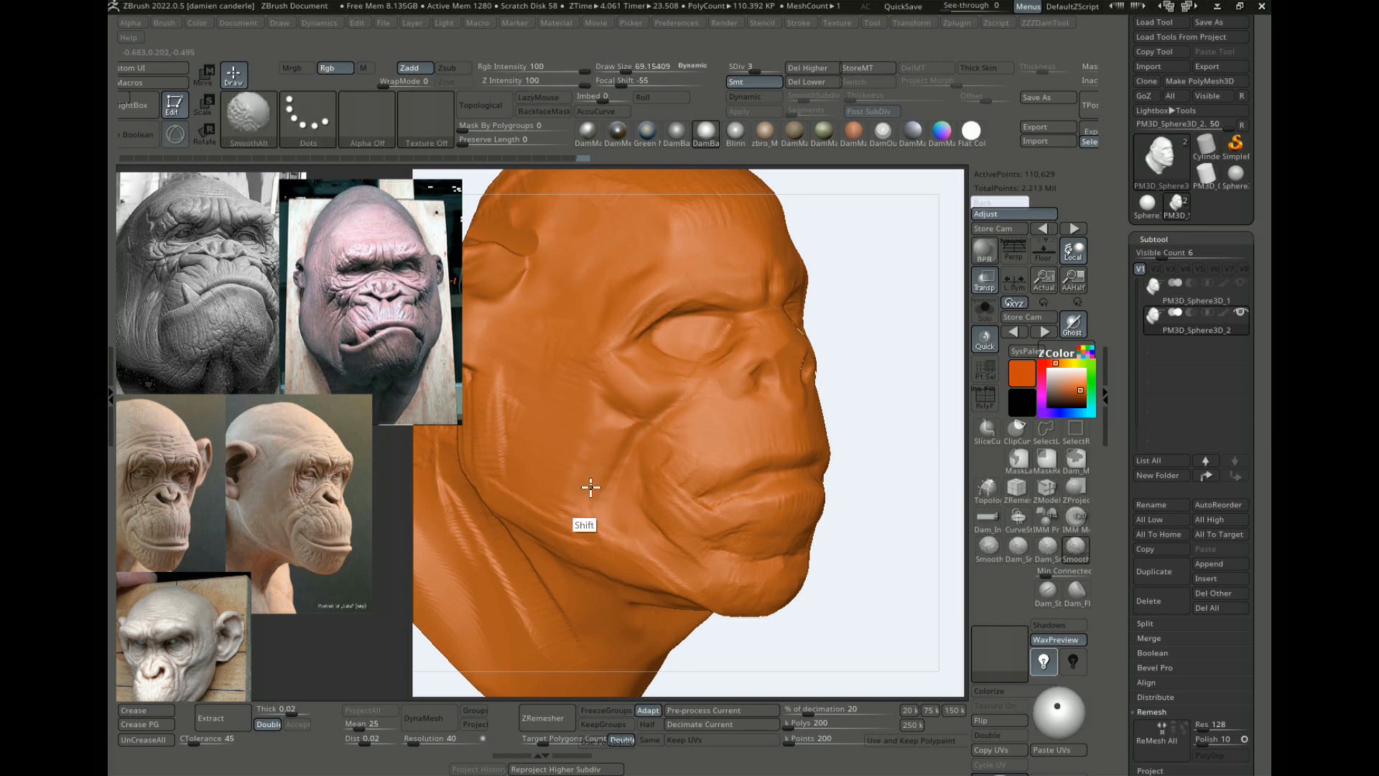
Step: Smooth the cheek, jaw, mouth and forehead with a draw size of about 140
key("s")
left_click_drag(507, 442, 516, 443)
key("shift")
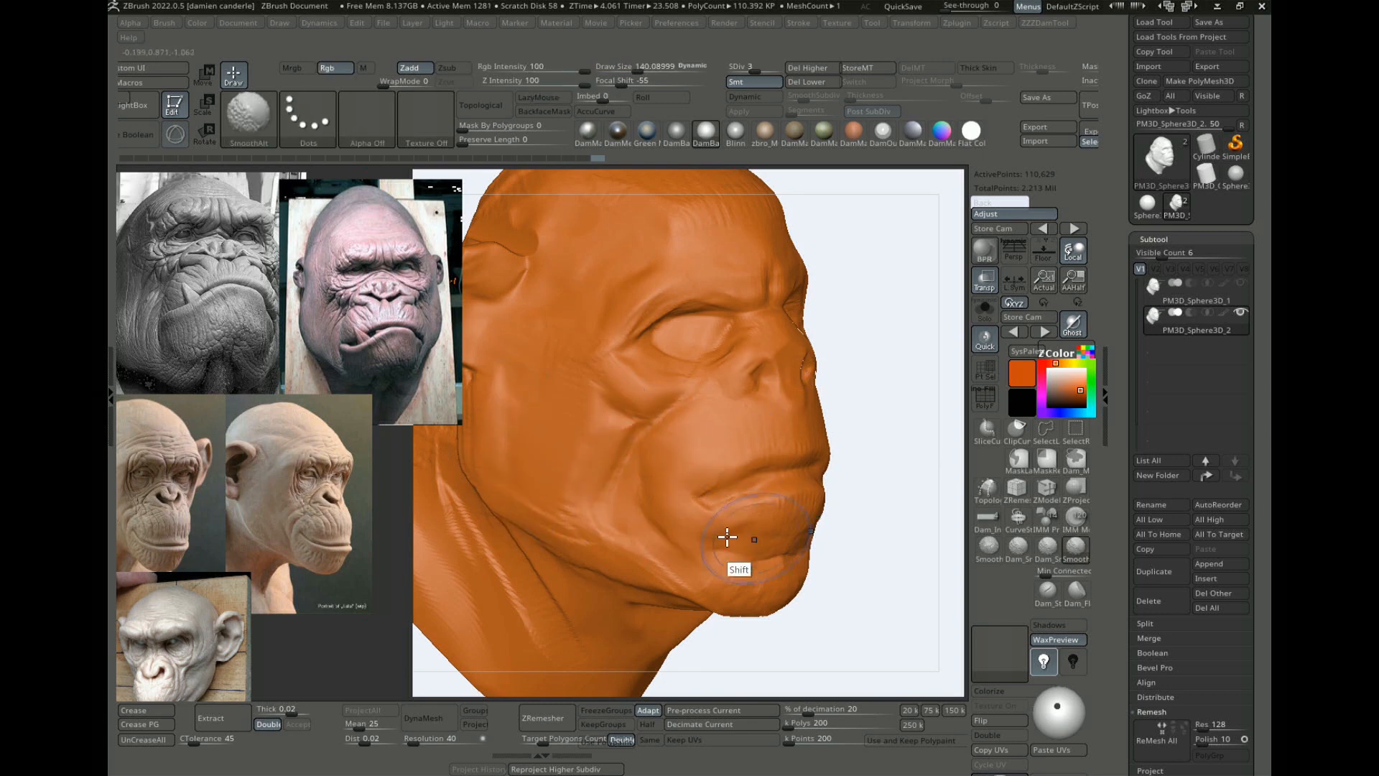
mouse_move(707, 487)
left_mouse_down("shift")
mouse_move(760, 323)
mouse_move(706, 235)
left_mouse_up("shift")
left_click_drag(862, 279, 852, 351, "alt")
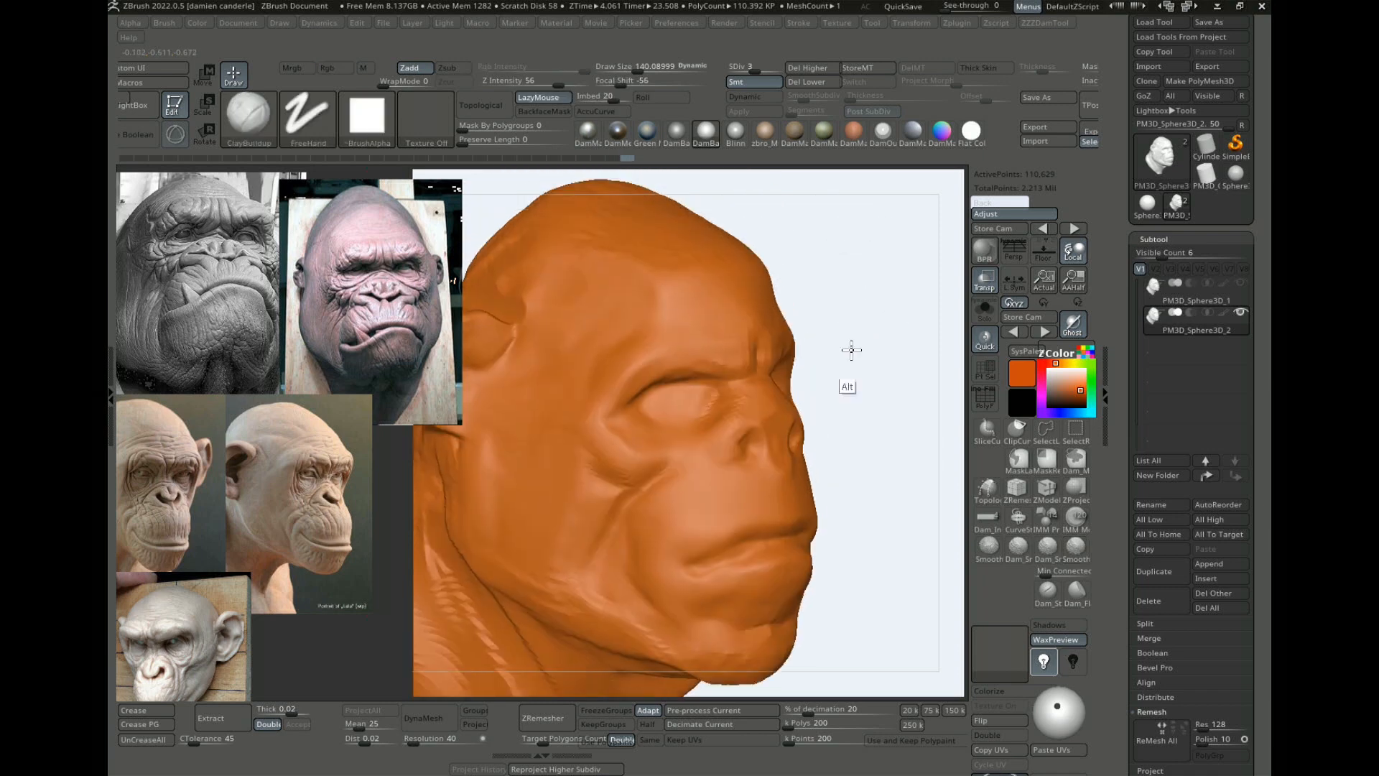
Step: Apply ClayPolish to the head at subdivision level 3 and smooth the surface around the mouth and jaw
key("d")
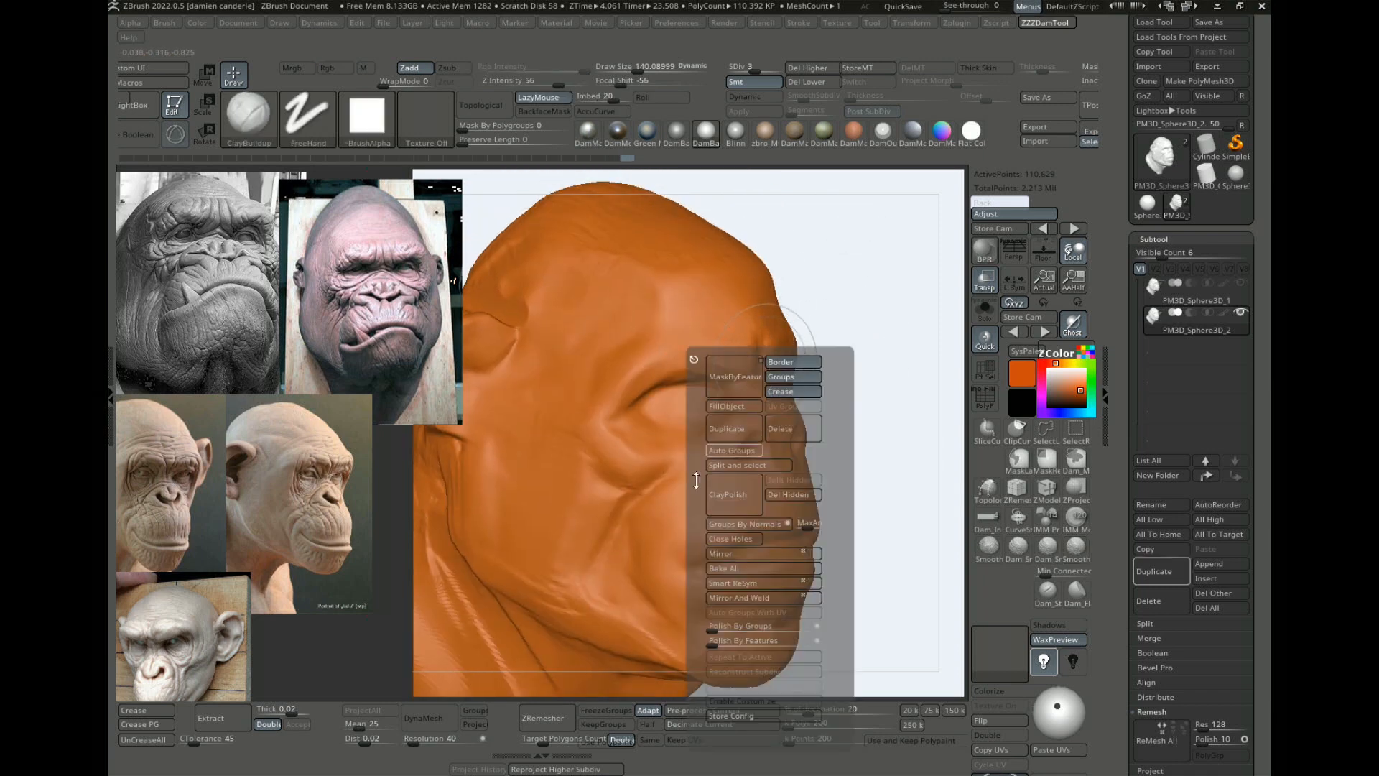
left_click(730, 494)
key("shift")
left_click_drag(856, 335, 843, 354, "alt")
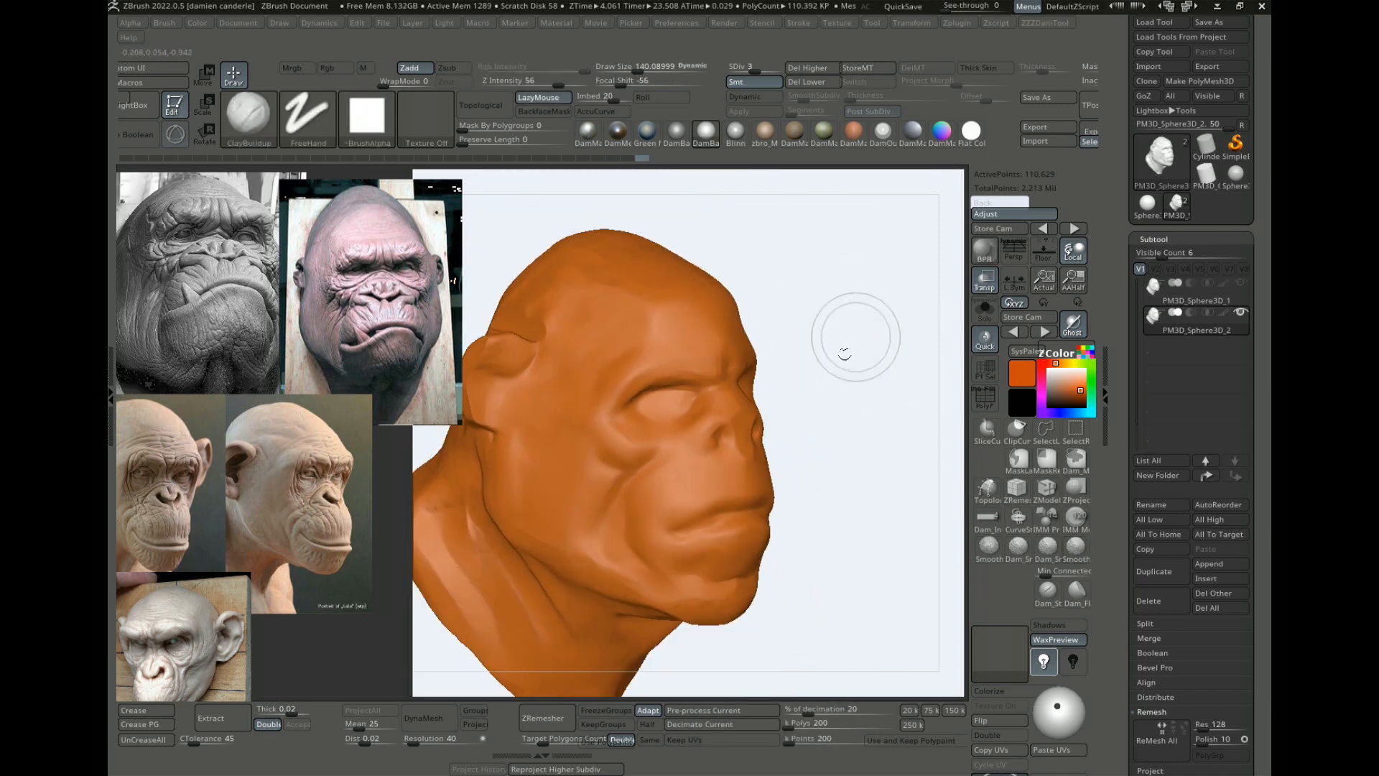
key("shift")
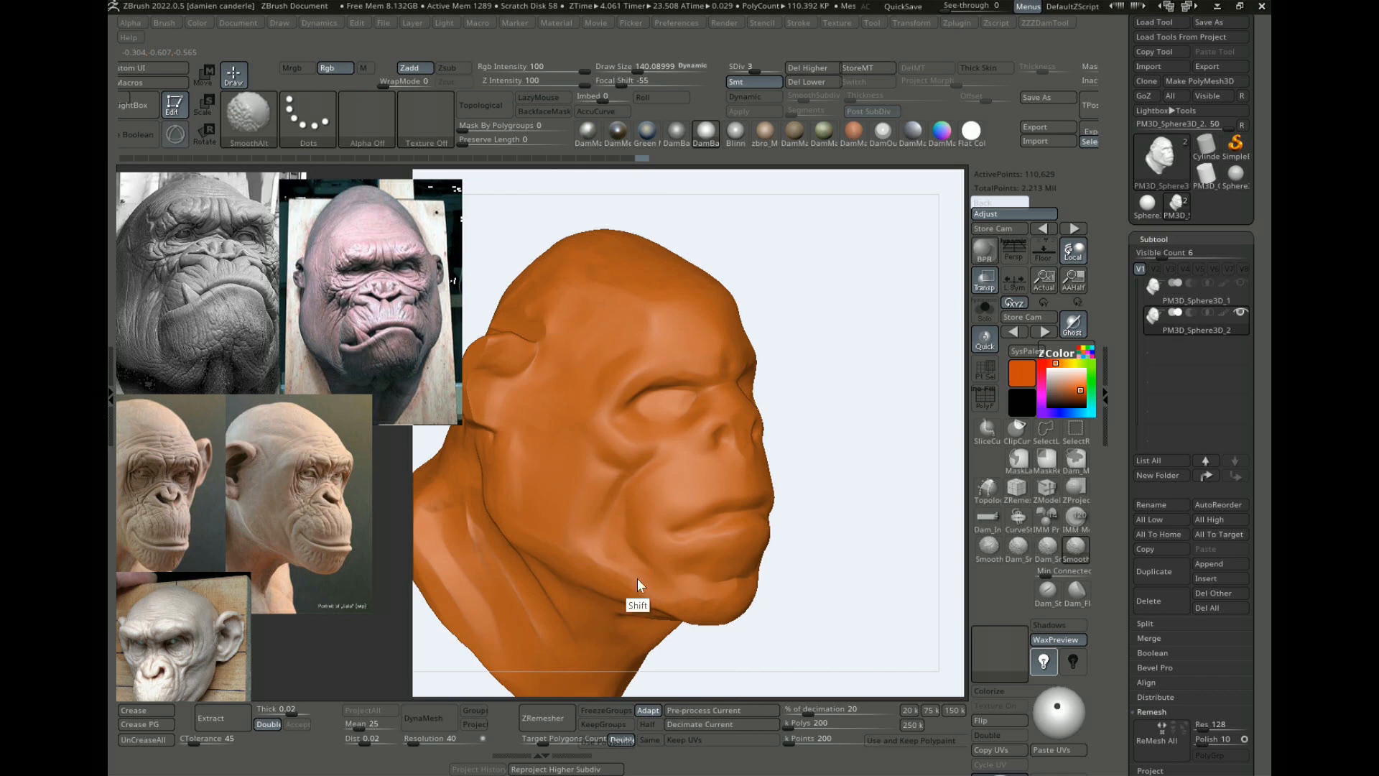
left_click_drag(788, 527, 781, 514, "shift")
mouse_move(855, 460)
left_mouse_down("alt")
mouse_move(868, 375)
mouse_move(819, 362)
mouse_move(860, 414)
mouse_move(870, 336)
mouse_move(860, 398)
mouse_move(882, 440)
left_mouse_up("alt")
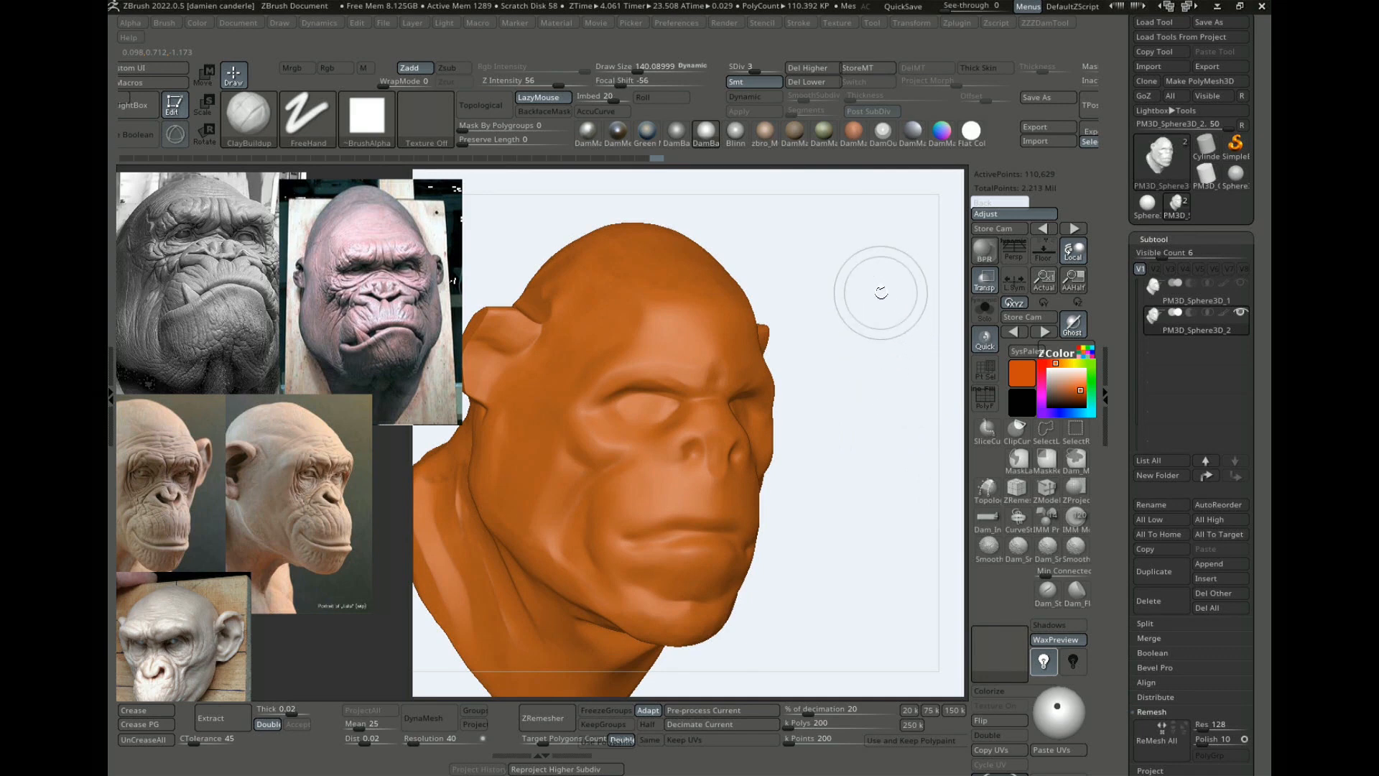
Step: Check the head's polygon wireframe from a three-quarter view and hide it again
mouse_move(885, 330)
left_mouse_down()
mouse_move(869, 329)
mouse_move(923, 344)
left_mouse_up()
key("shift+f")
key("shift+f")
left_click_drag(886, 397, 886, 388)
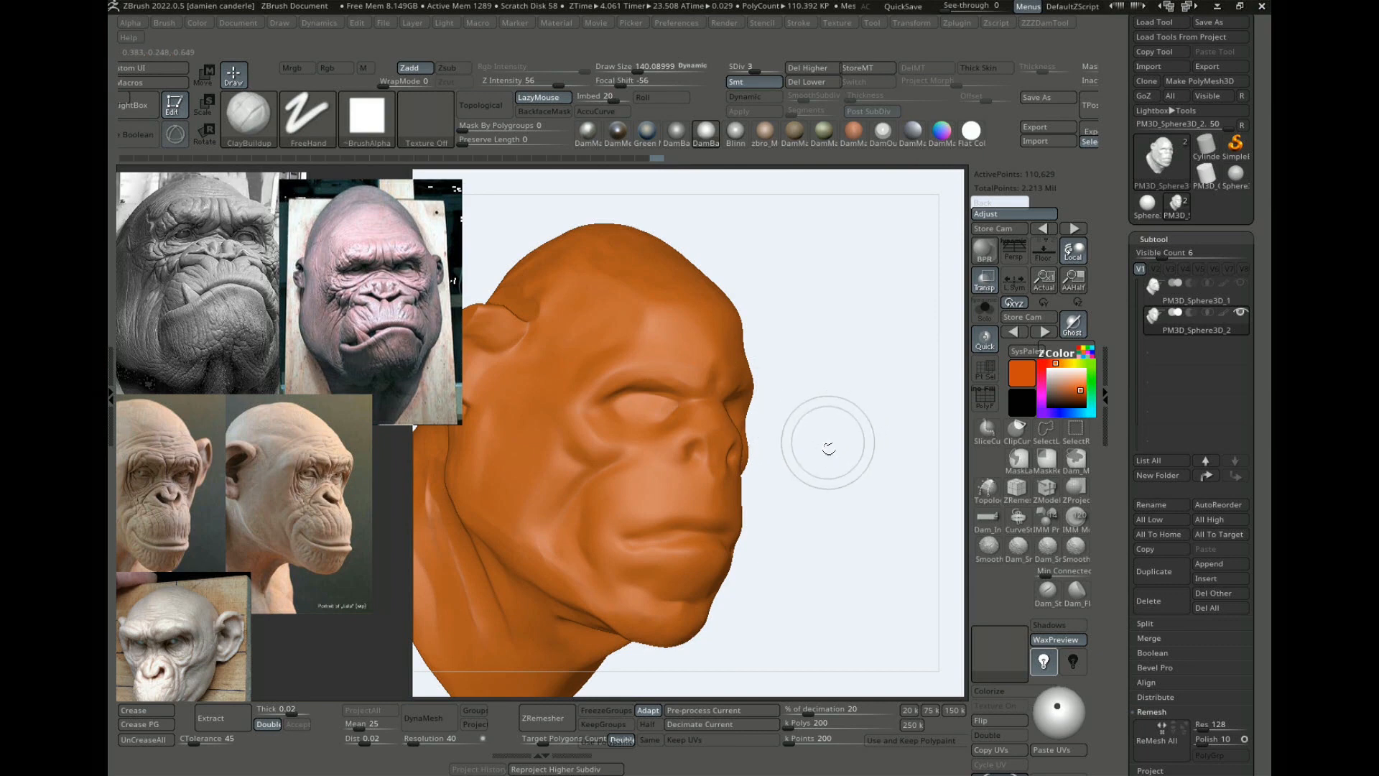
mouse_move(855, 417)
left_mouse_down("alt")
mouse_move(896, 554)
mouse_move(885, 411)
left_mouse_up("alt")
Step: Build up the nostril wings, nose tip and area below the nose with ClayBuildup at draw sizes of about 69 and 109
key("[")
mouse_move(892, 363)
left_mouse_down("alt")
mouse_move(875, 345)
mouse_move(864, 367)
left_mouse_up("alt")
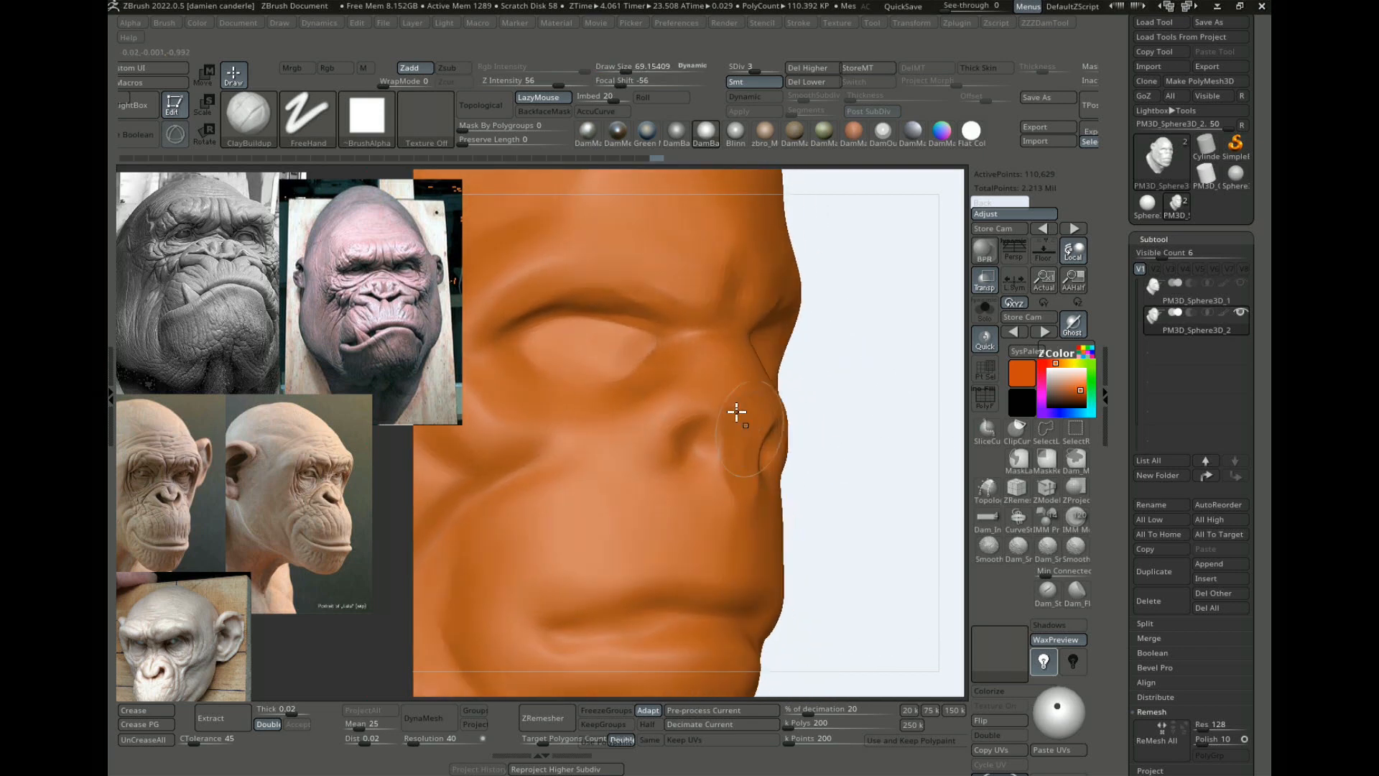
left_click_drag(887, 320, 895, 388)
left_click_drag(642, 458, 637, 458)
mouse_move(687, 378)
left_mouse_down()
mouse_move(707, 375)
mouse_move(739, 424)
mouse_move(724, 437)
mouse_move(738, 492)
left_mouse_up()
left_click_drag(744, 440, 751, 497)
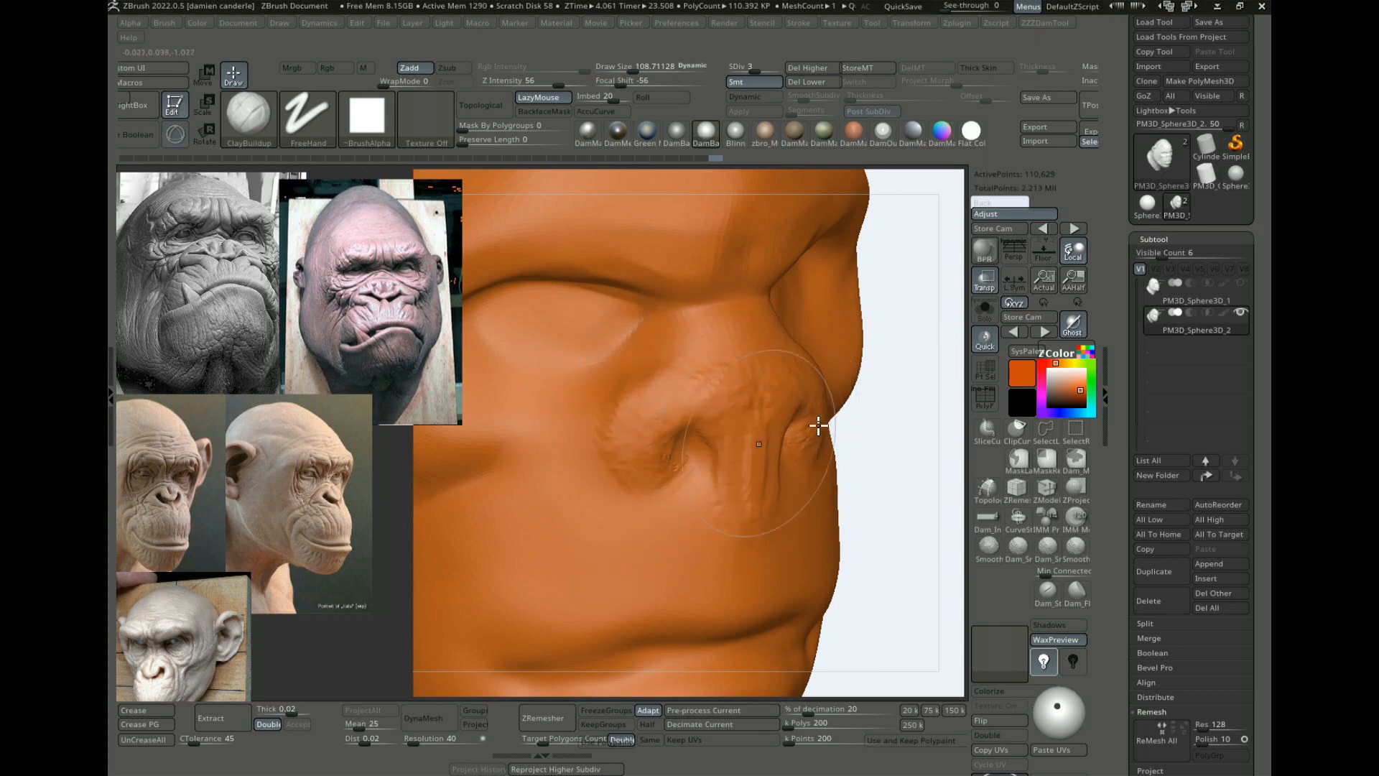
left_click_drag(891, 460, 903, 444)
left_click_drag(737, 455, 749, 414)
left_click_drag(697, 365, 711, 366)
Step: Add ClayBuildup strokes along the brow ridge above the eye at a draw size of about 109
left_click_drag(862, 310, 871, 384)
left_click_drag(579, 217, 673, 215)
mouse_move(567, 244)
left_mouse_down()
mouse_move(642, 260)
mouse_move(712, 251)
left_mouse_up()
mouse_move(893, 514)
left_mouse_down()
mouse_move(906, 502)
mouse_move(902, 513)
left_mouse_up()
Step: Carve the crease around the nostril wing with the DamStandard brush at a draw size of about 90
key("b")
key("d")
key("s")
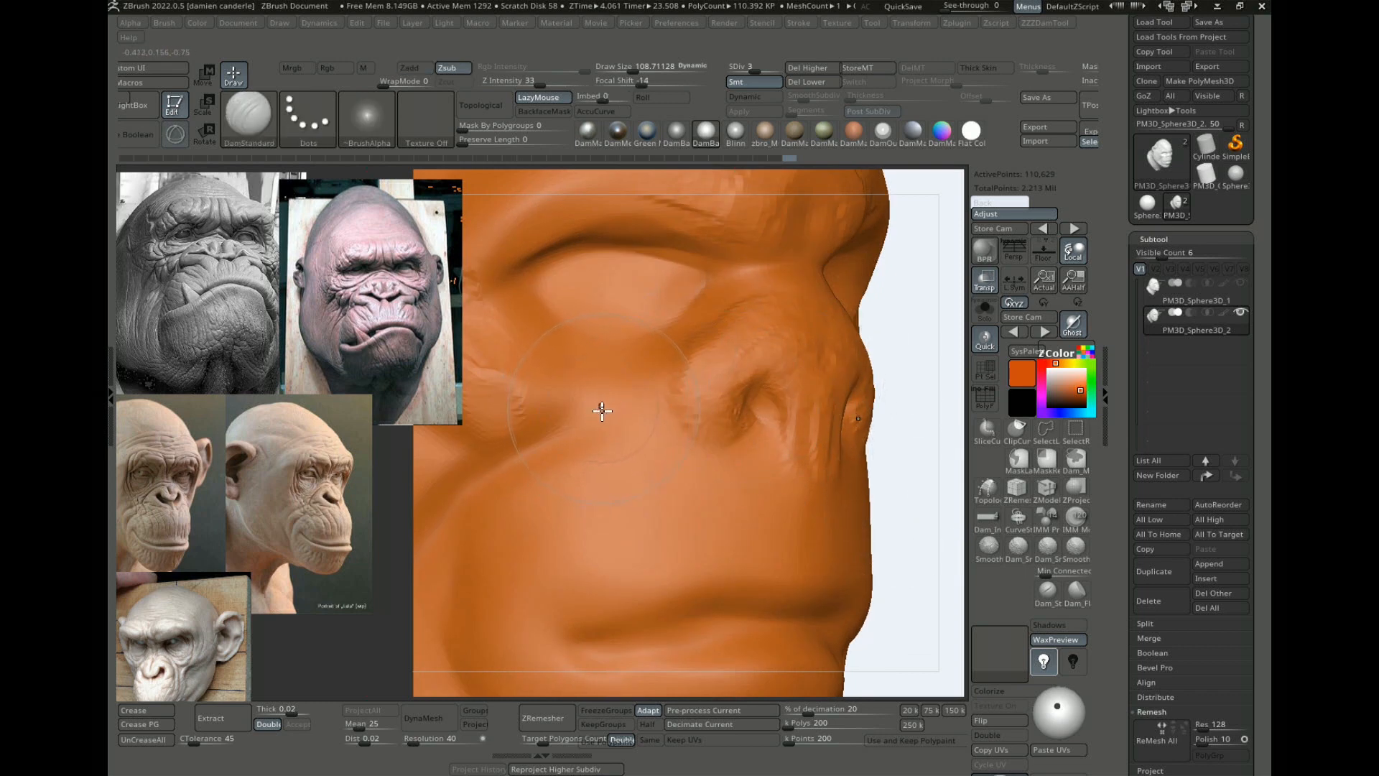
key("bracketleft")
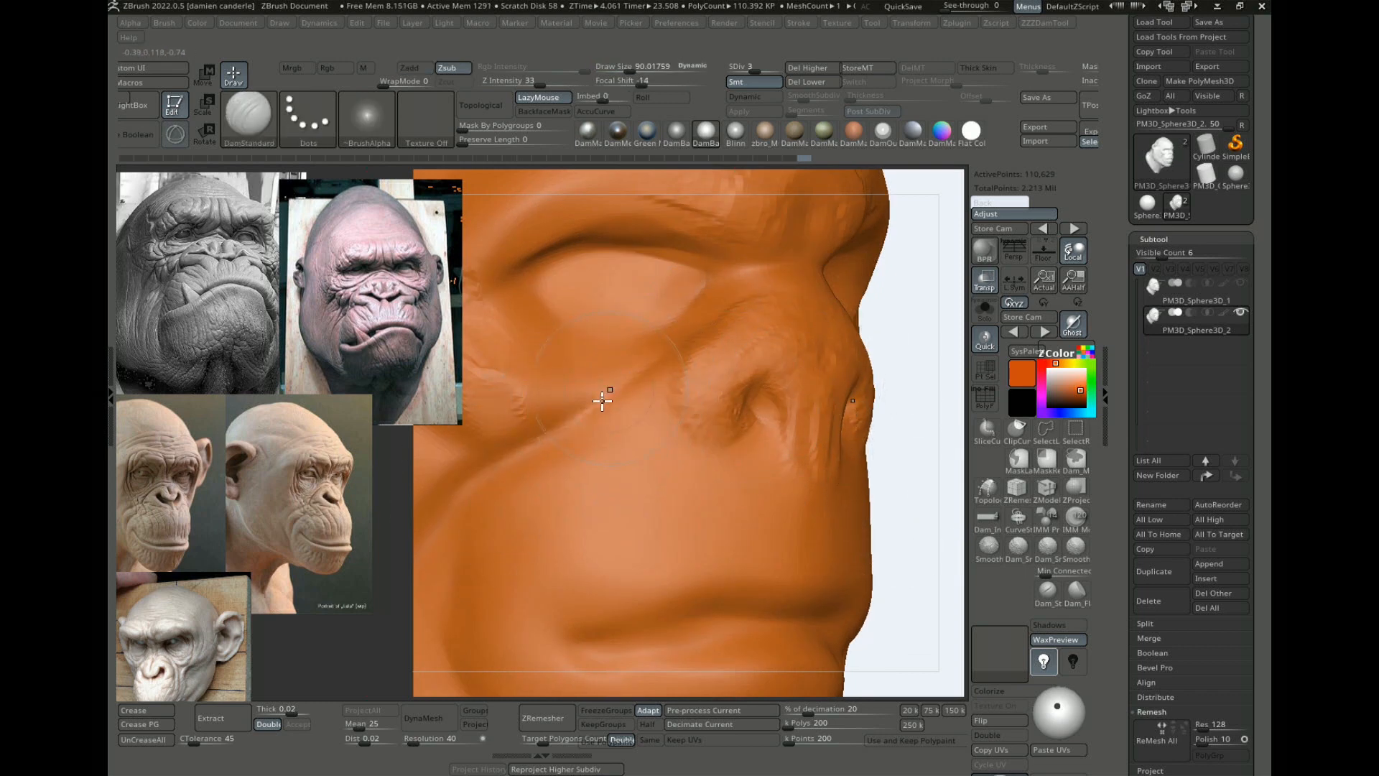
key("s")
left_click_drag(678, 362, 690, 355)
left_click_drag(705, 439, 761, 410)
Step: Carve a DamStandard crease from the inner eye corner across the nose bridge at a draw size of about 119
left_click_drag(887, 384, 834, 548, "alt")
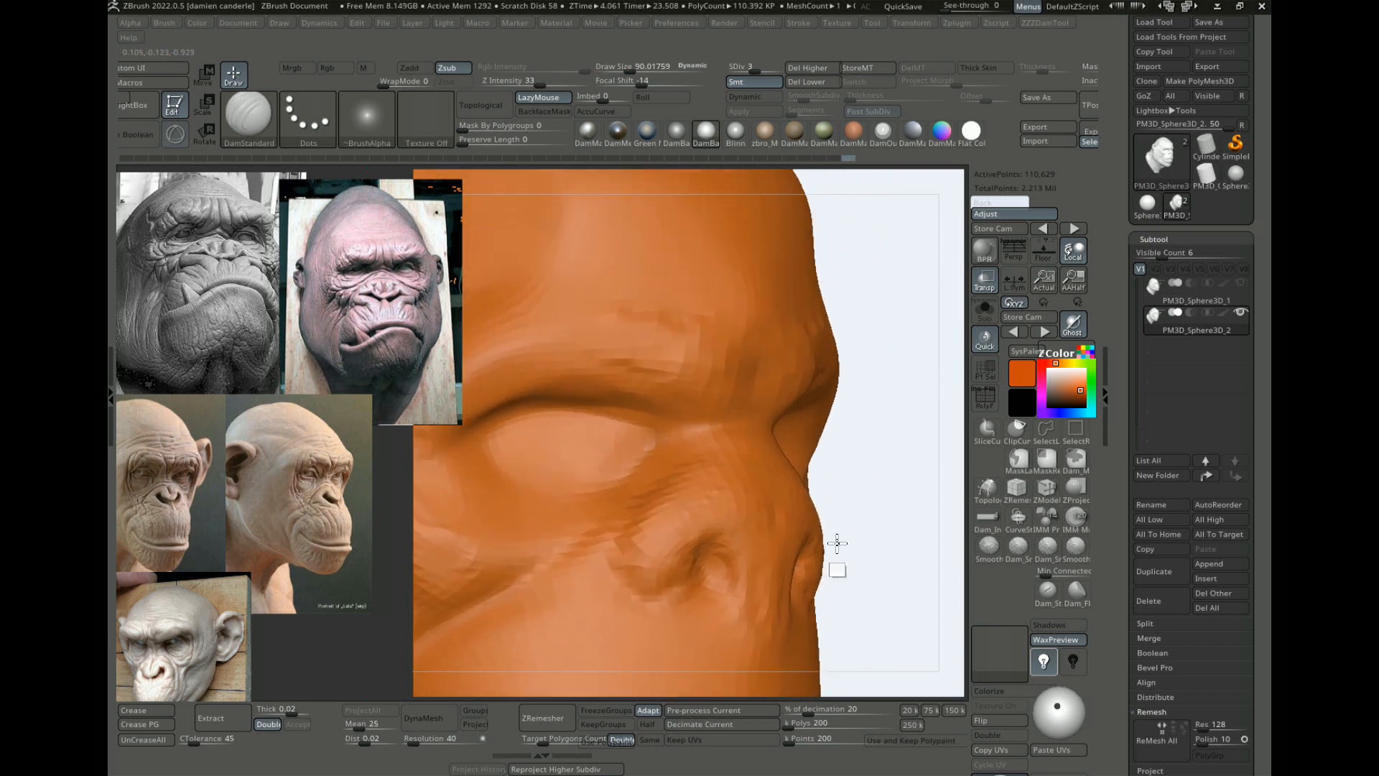
key("bracketright")
left_click_drag(684, 423, 730, 425)
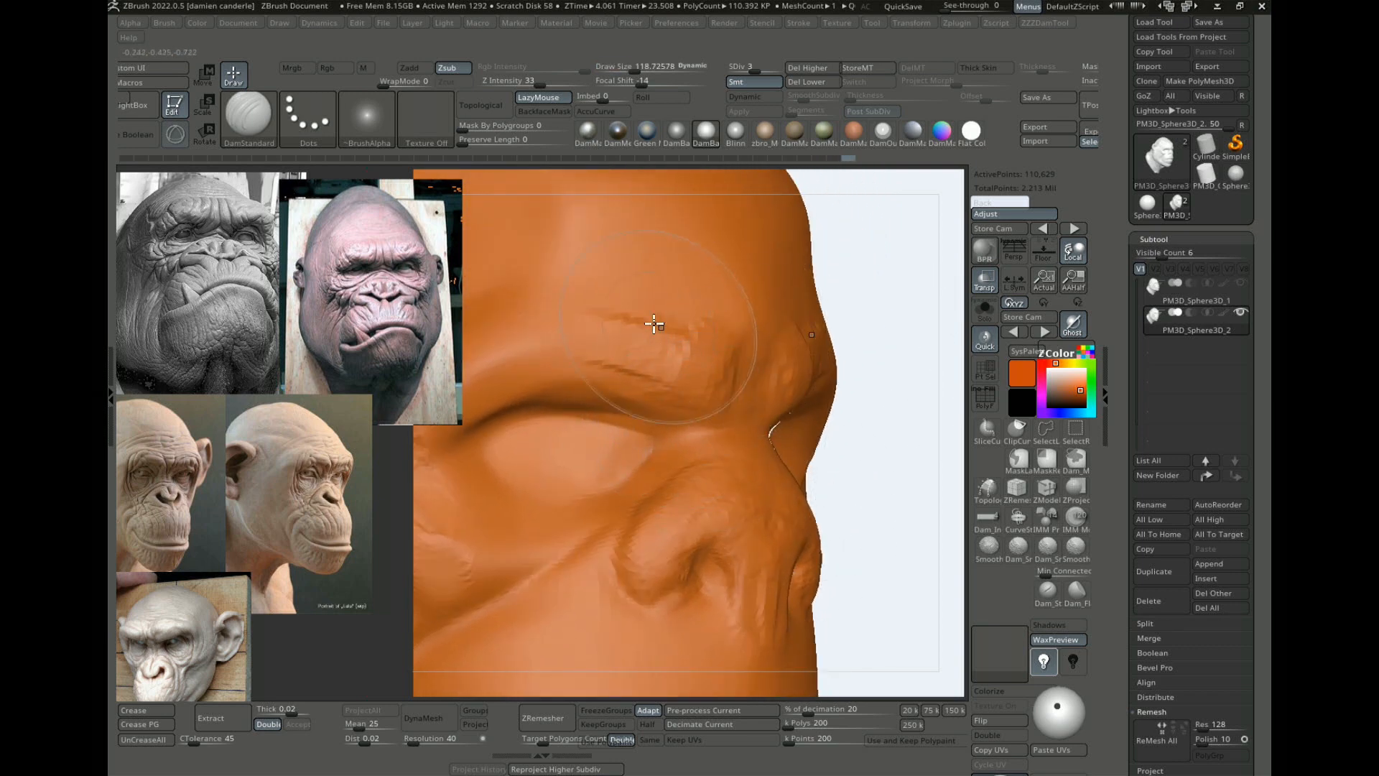
Step: Set the head to subdivision level 4 and smooth the brow, forehead and nose bridge at a draw size of about 119
key("d")
key("d")
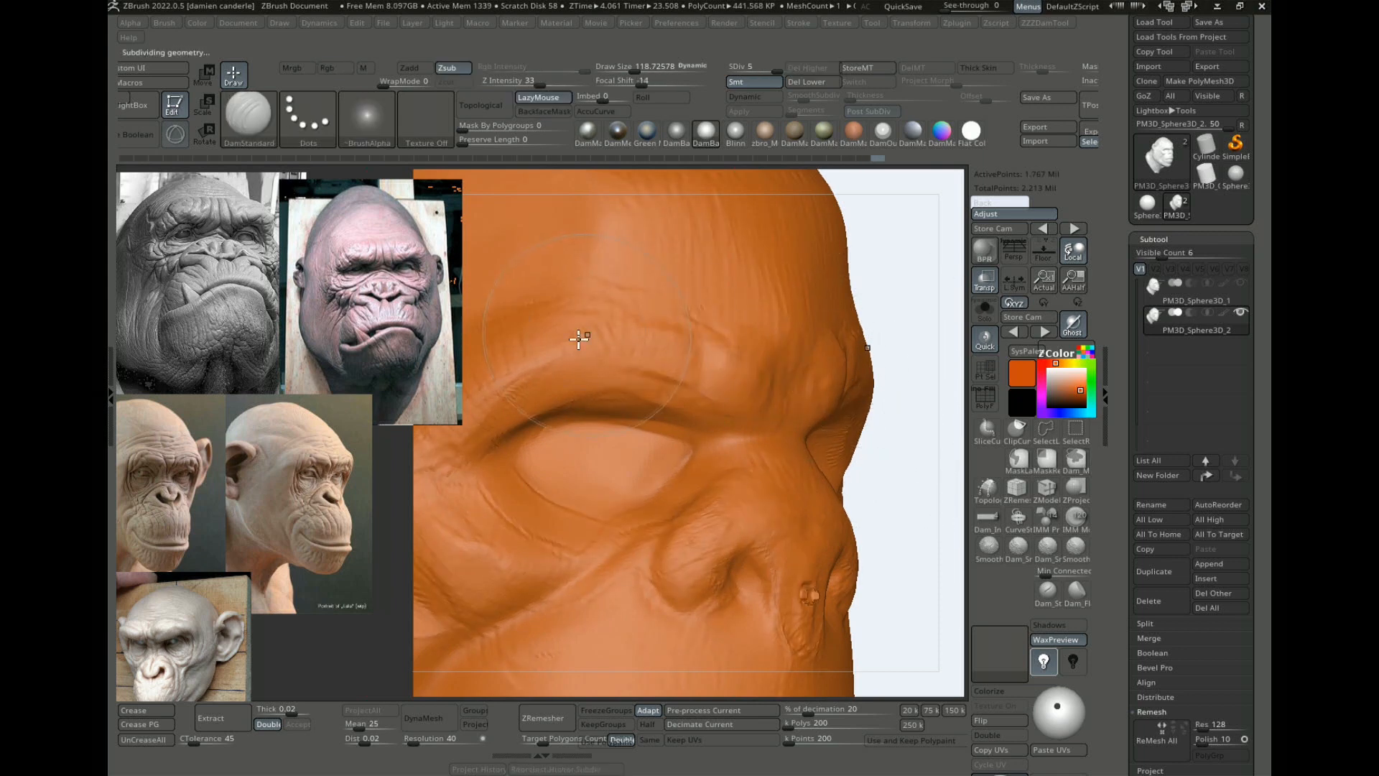
key("shift")
key("shift+d")
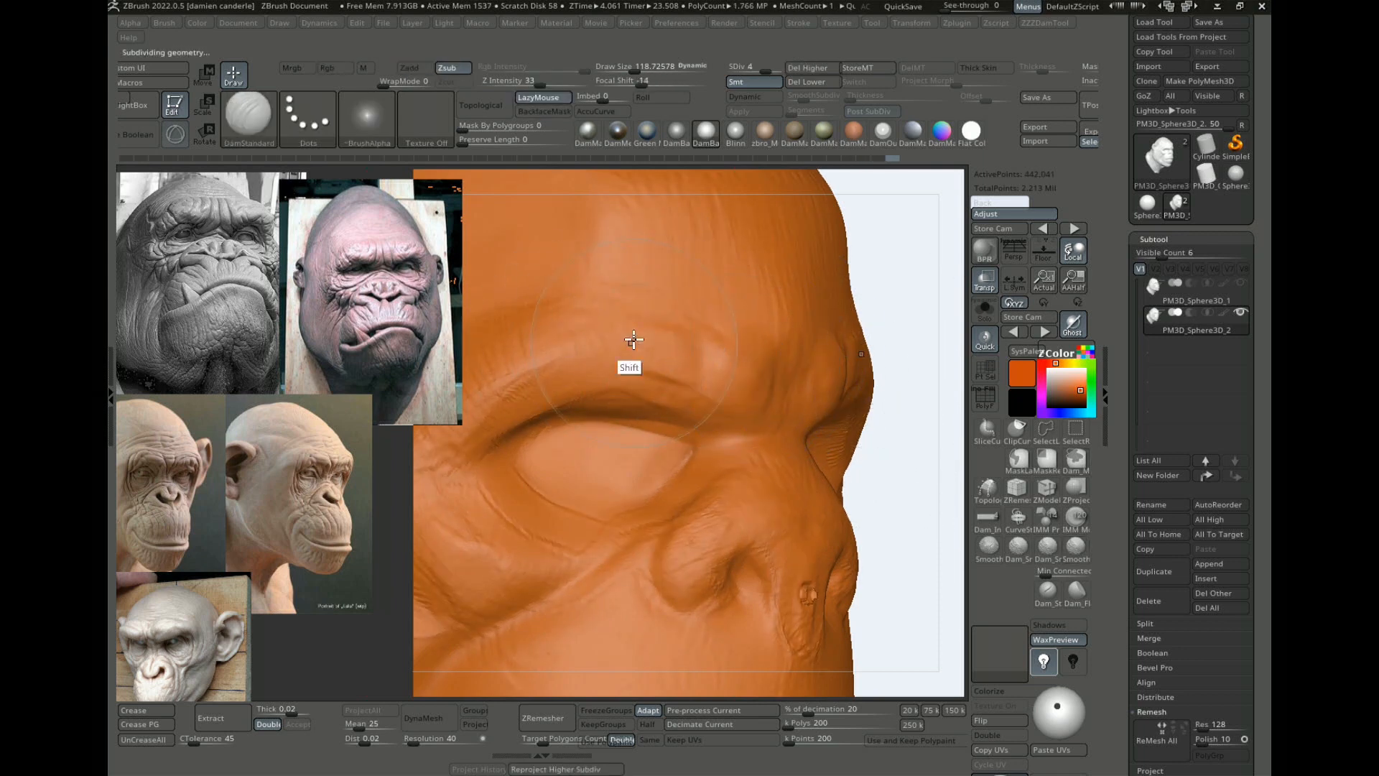
mouse_move(546, 342)
left_mouse_down("shift")
mouse_move(680, 514)
mouse_move(693, 608)
mouse_move(696, 301)
left_mouse_up("shift")
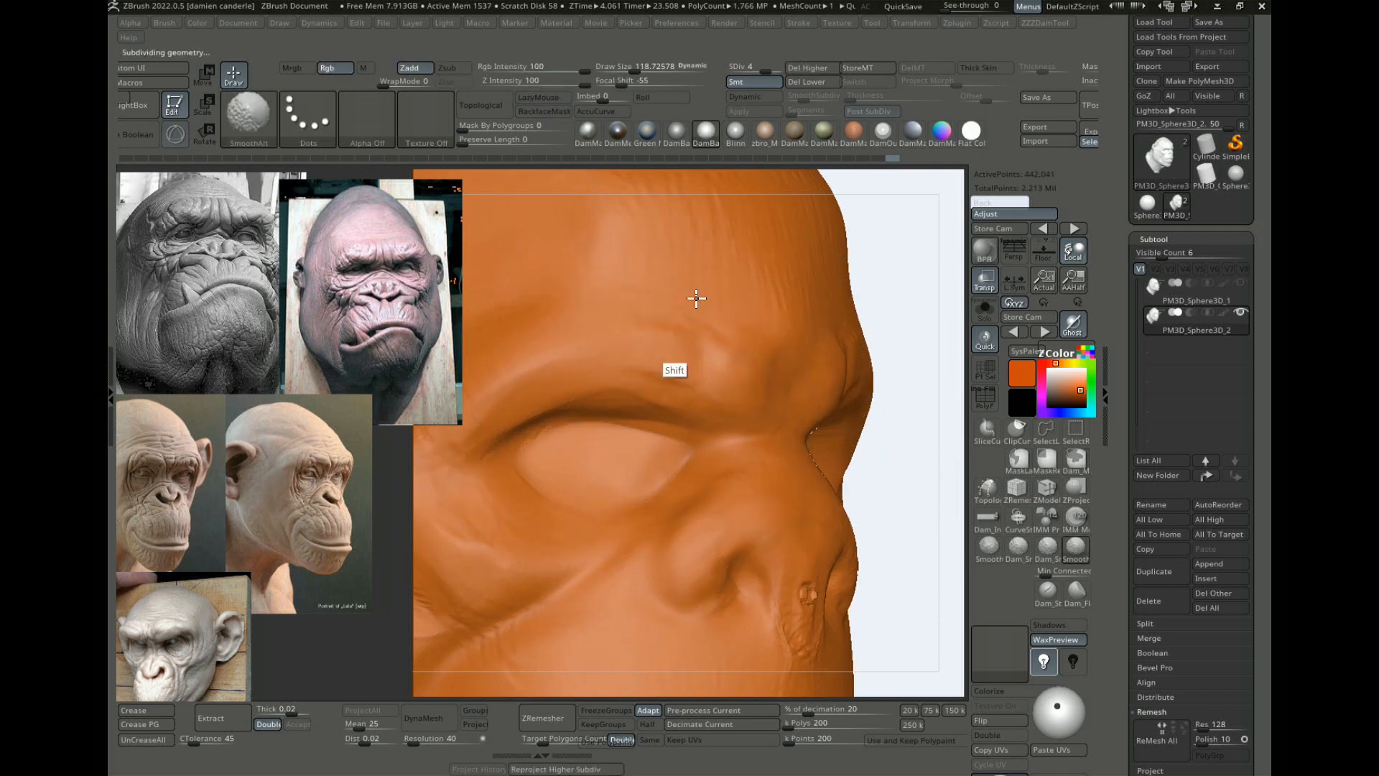
left_click_drag(870, 359, 868, 422, "alt")
mouse_move(647, 309)
left_mouse_down("shift")
mouse_move(625, 220)
mouse_move(606, 501)
mouse_move(769, 467)
left_mouse_up("shift")
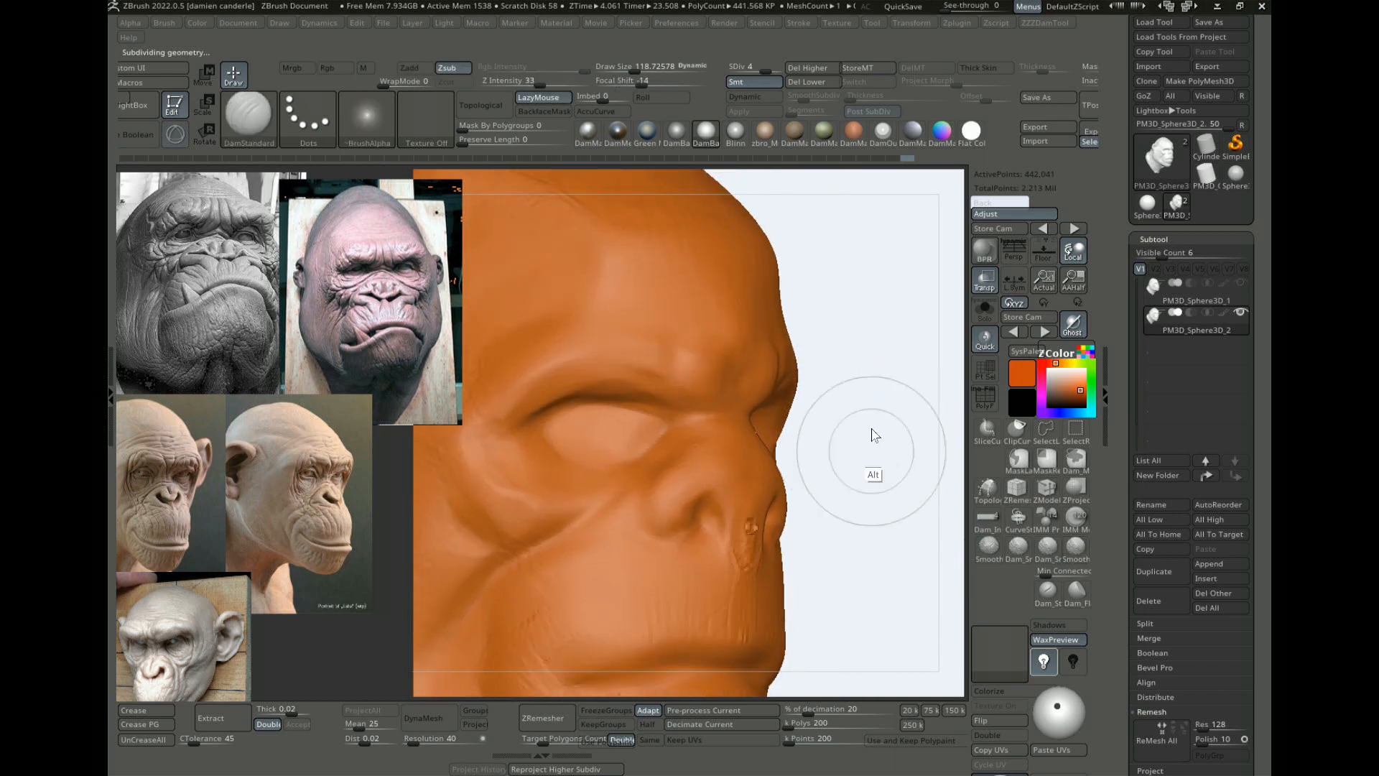
Step: Smooth the nose, upper lip and cheek details at subdivision level 4
left_click_drag(873, 439, 863, 255, "alt")
left_click_drag(744, 327, 693, 409, "shift")
left_click_drag(597, 422, 577, 364, "shift")
Step: Carve diagonal DamStandard wrinkles across the cheek and beside the nose at draw sizes of about 65 to 77, and soften them with smoothing
left_click_drag(804, 320, 791, 333, "alt")
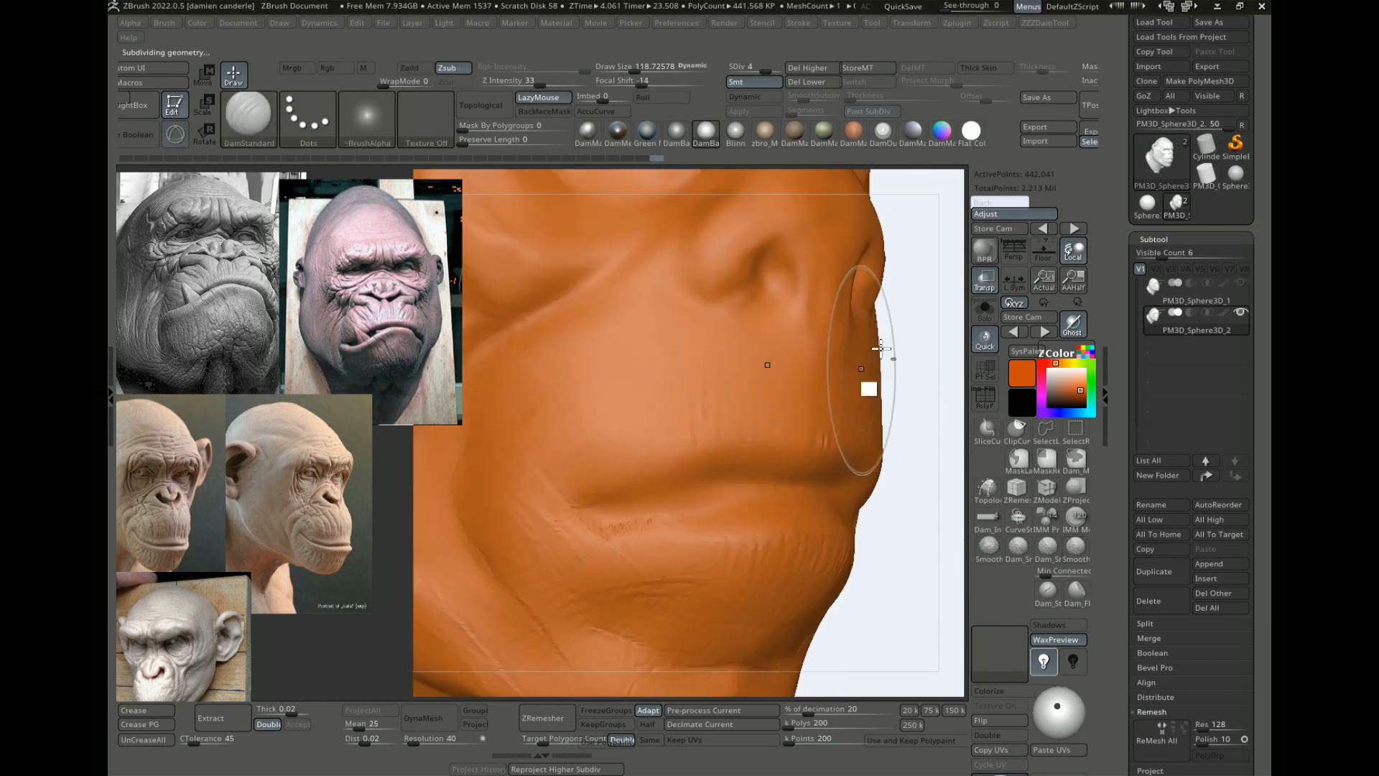
left_click_drag(877, 352, 850, 470, "alt")
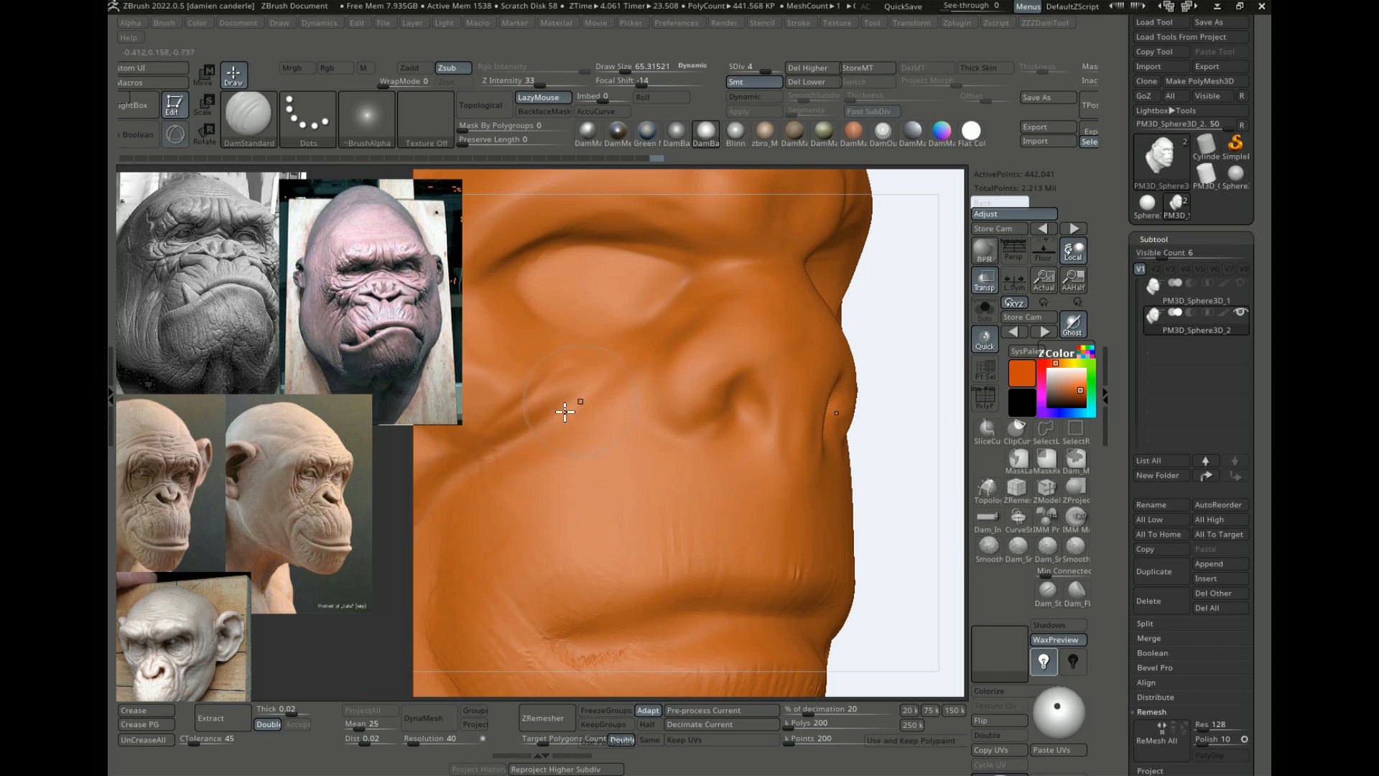
mouse_move(566, 411)
left_mouse_down()
mouse_move(596, 431)
mouse_move(619, 492)
mouse_move(581, 552)
left_mouse_up()
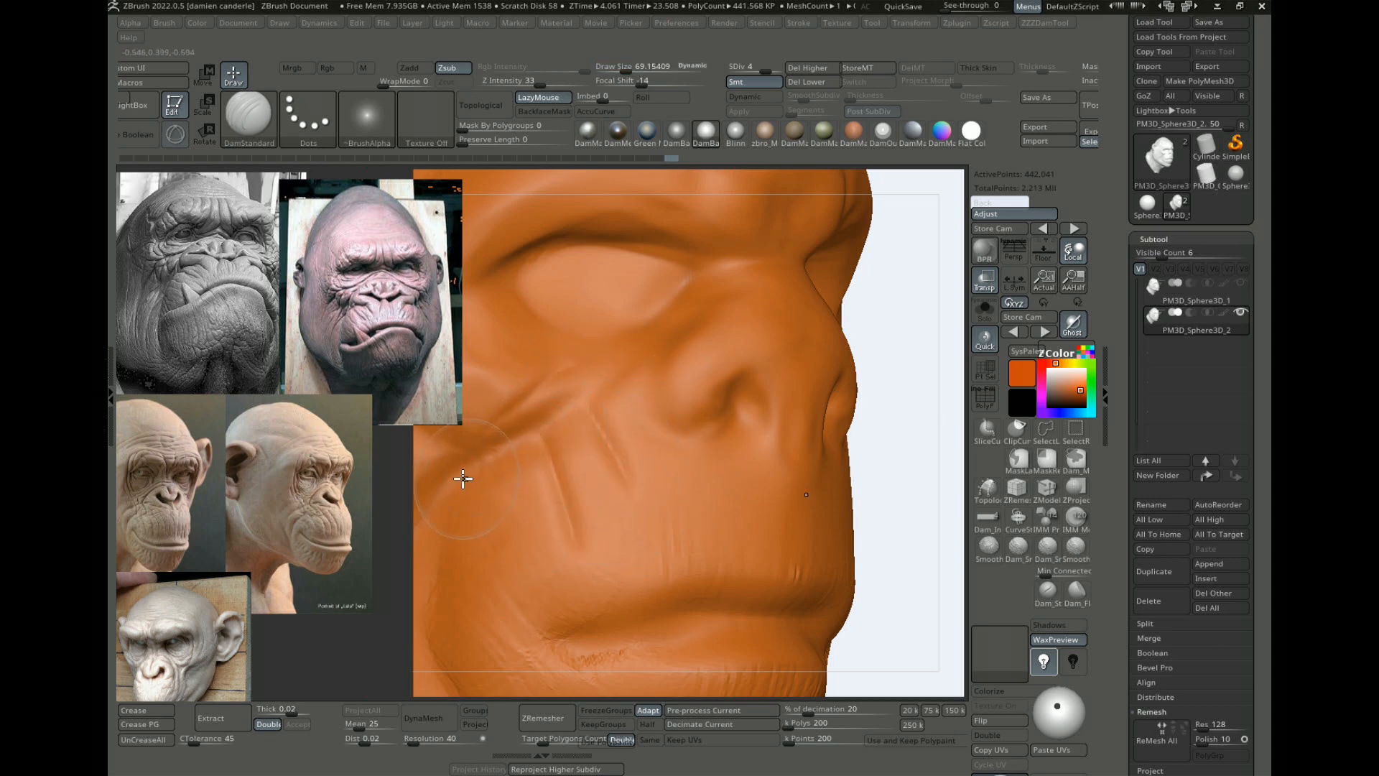
left_click_drag(464, 479, 522, 545)
left_click_drag(448, 518, 517, 597)
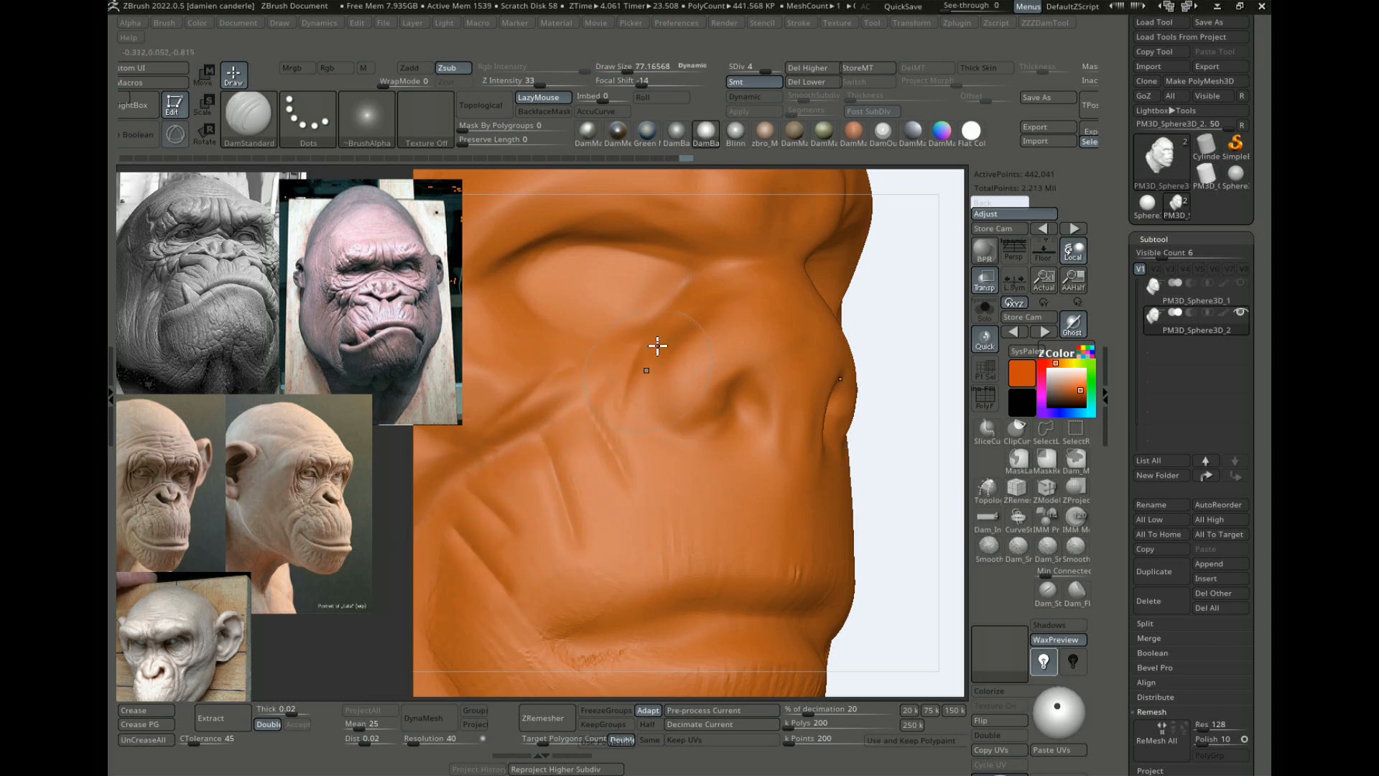
key("shift")
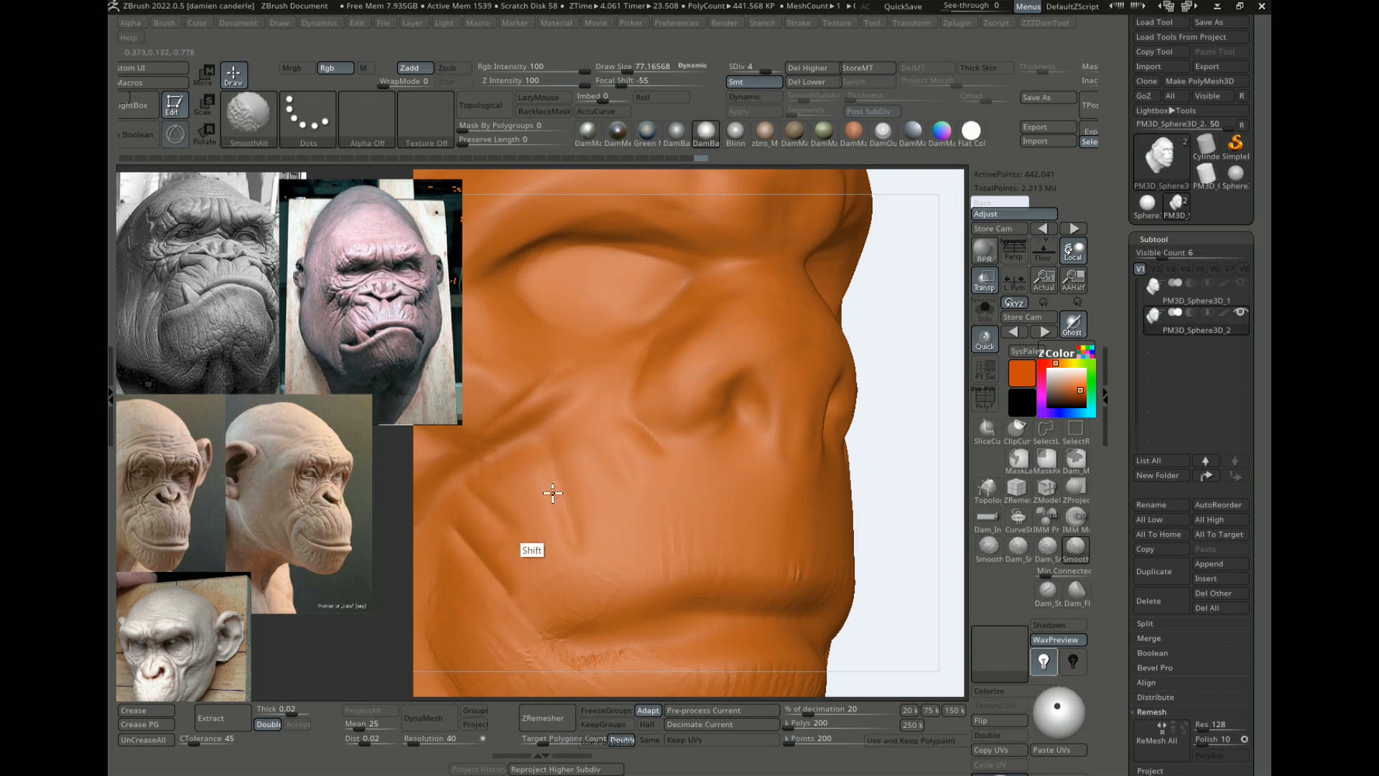
Step: Carve a DamStandard fold above the eye and a frown crease between the brows at a draw size of about 77
left_click_drag(911, 649, 912, 649, "alt")
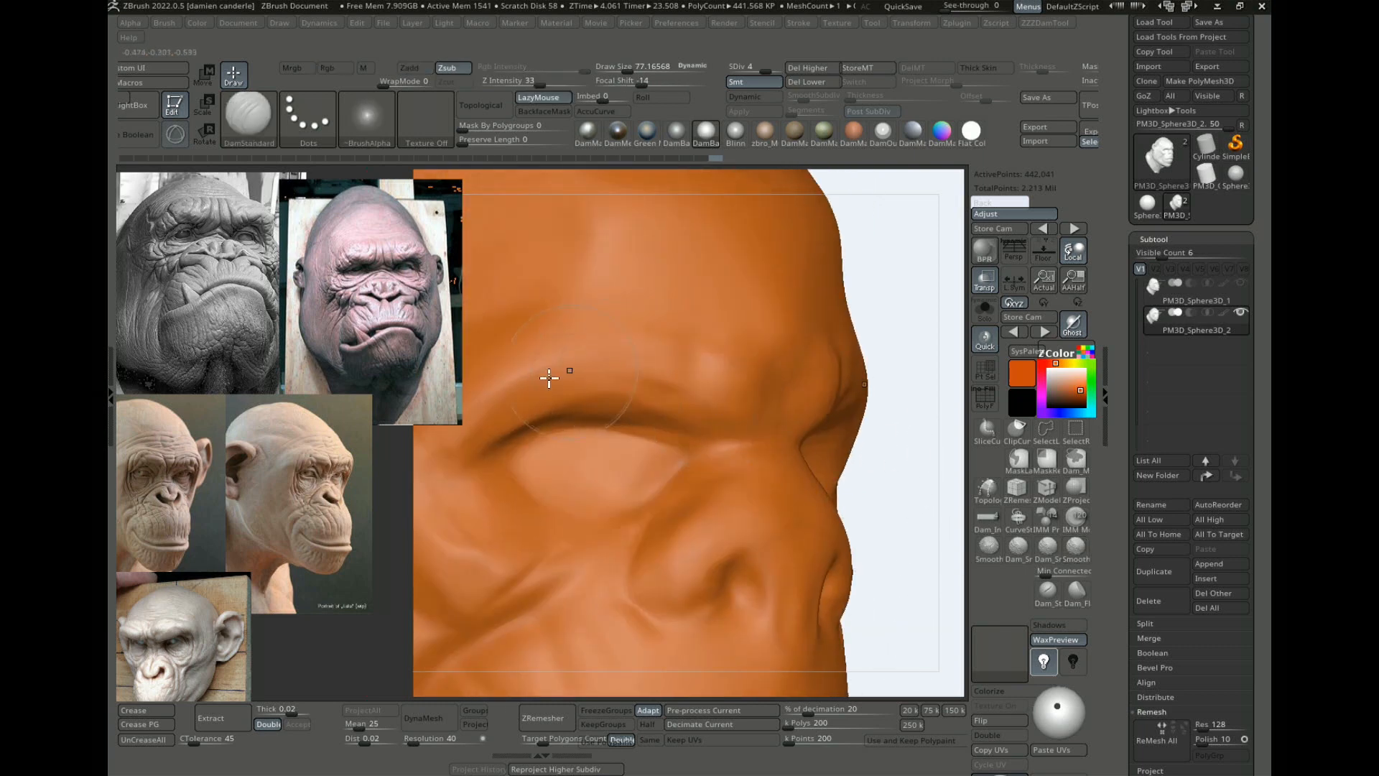
left_click_drag(618, 379, 663, 410)
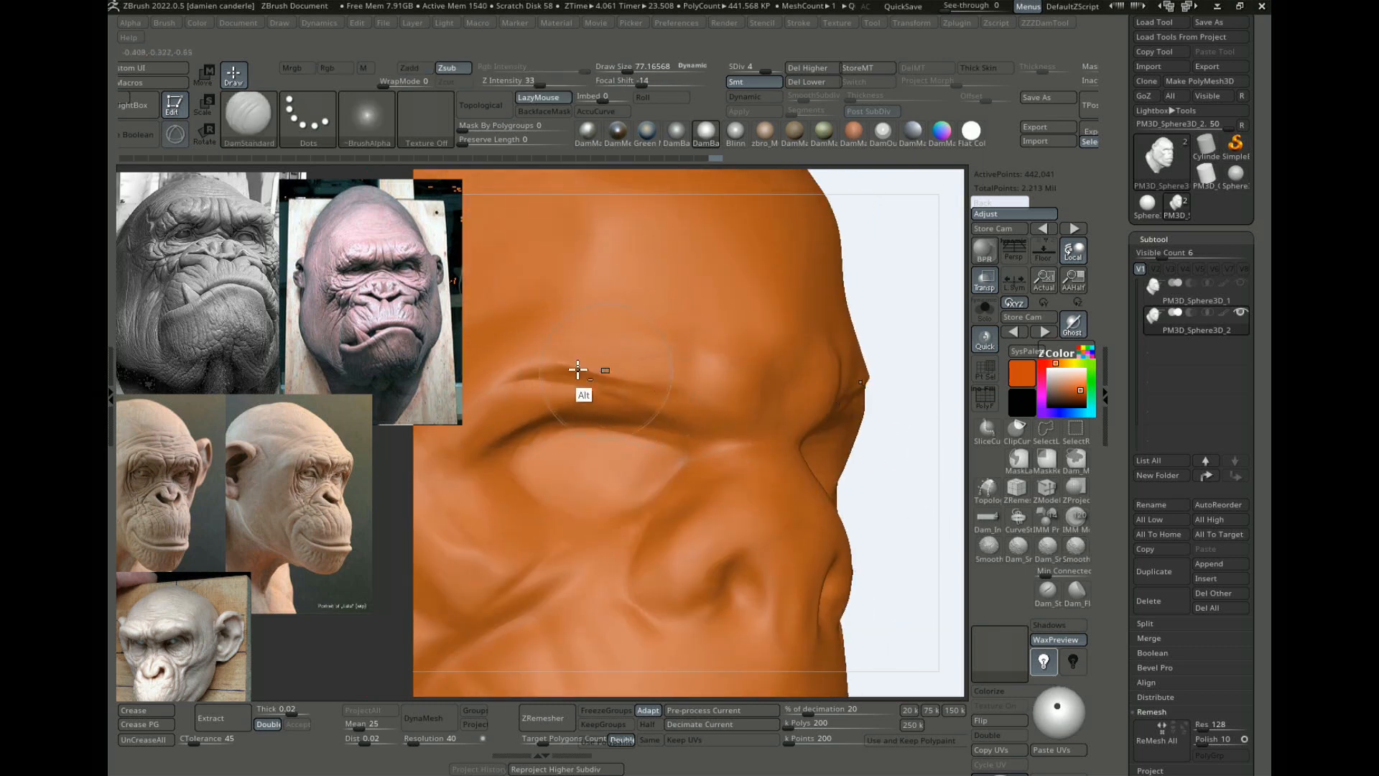
left_click_drag(865, 464, 883, 473)
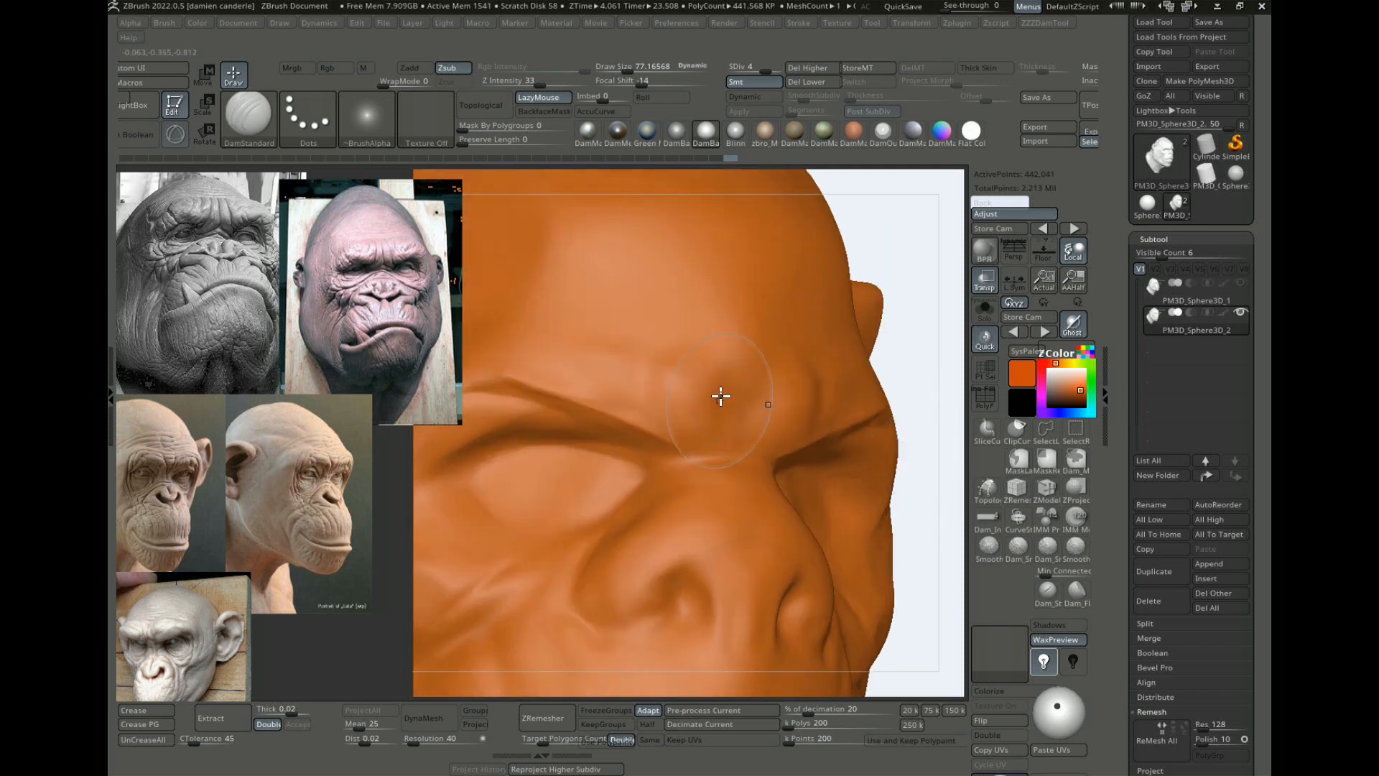
left_click_drag(721, 395, 705, 405)
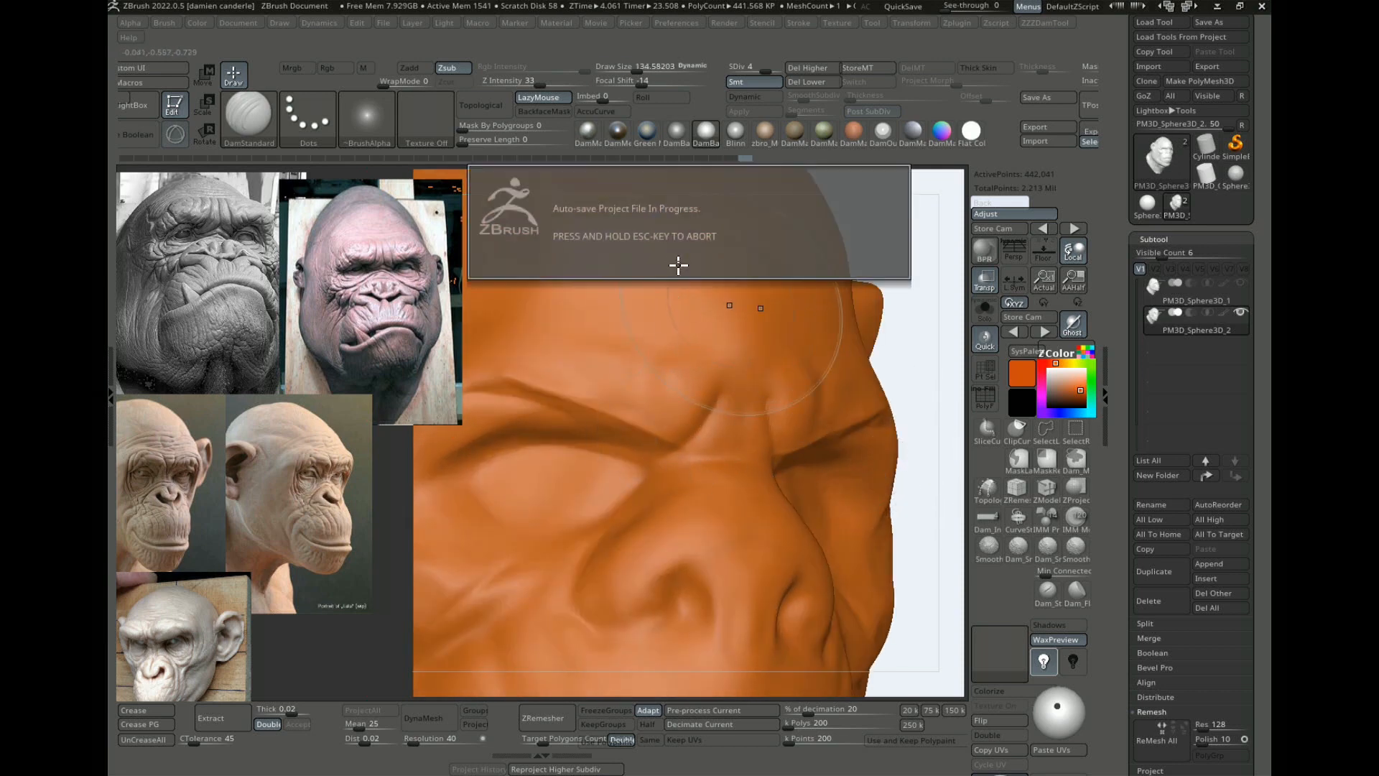
Step: Carve DamStandard furrows up the forehead and across the brow at a draw size of about 129 to 135, and soften them
left_click_drag(677, 266, 704, 412)
key("s")
left_click_drag(648, 340, 658, 340)
left_click_drag(580, 279, 598, 335)
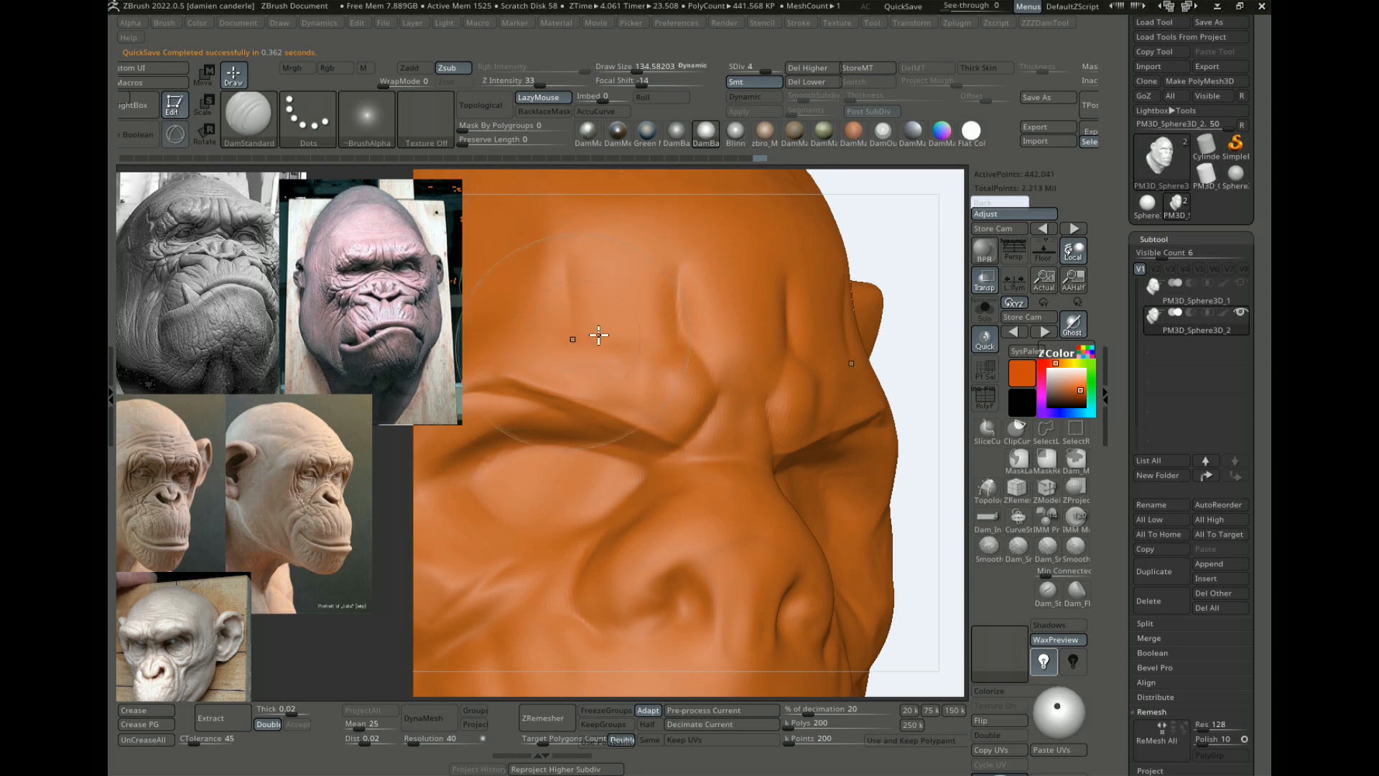
mouse_move(676, 284)
left_mouse_down("shift")
mouse_move(686, 311)
mouse_move(803, 320)
left_mouse_up("shift")
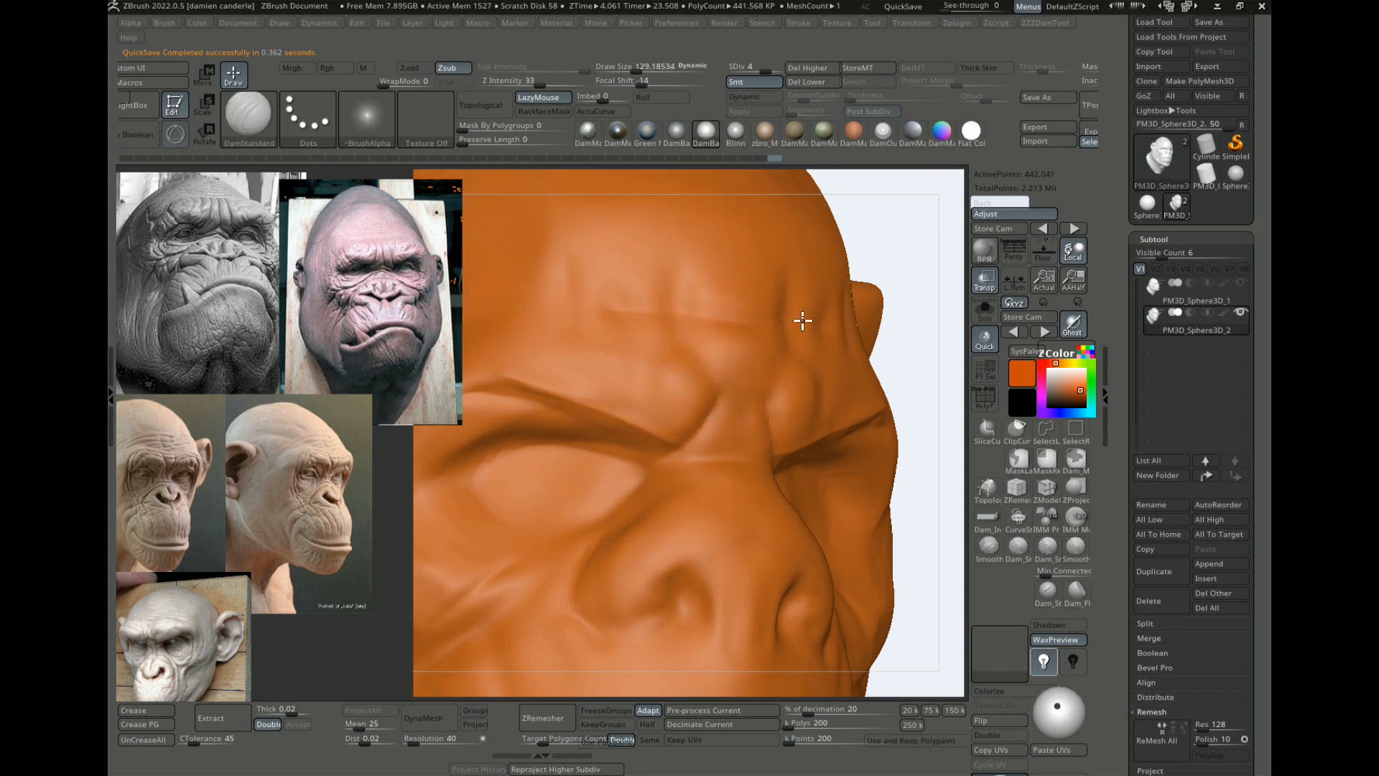
left_click_drag(884, 234, 869, 399, "alt")
mouse_move(556, 440)
left_mouse_down("shift")
mouse_move(564, 376)
mouse_move(570, 407)
mouse_move(538, 381)
left_mouse_up("shift")
key("s")
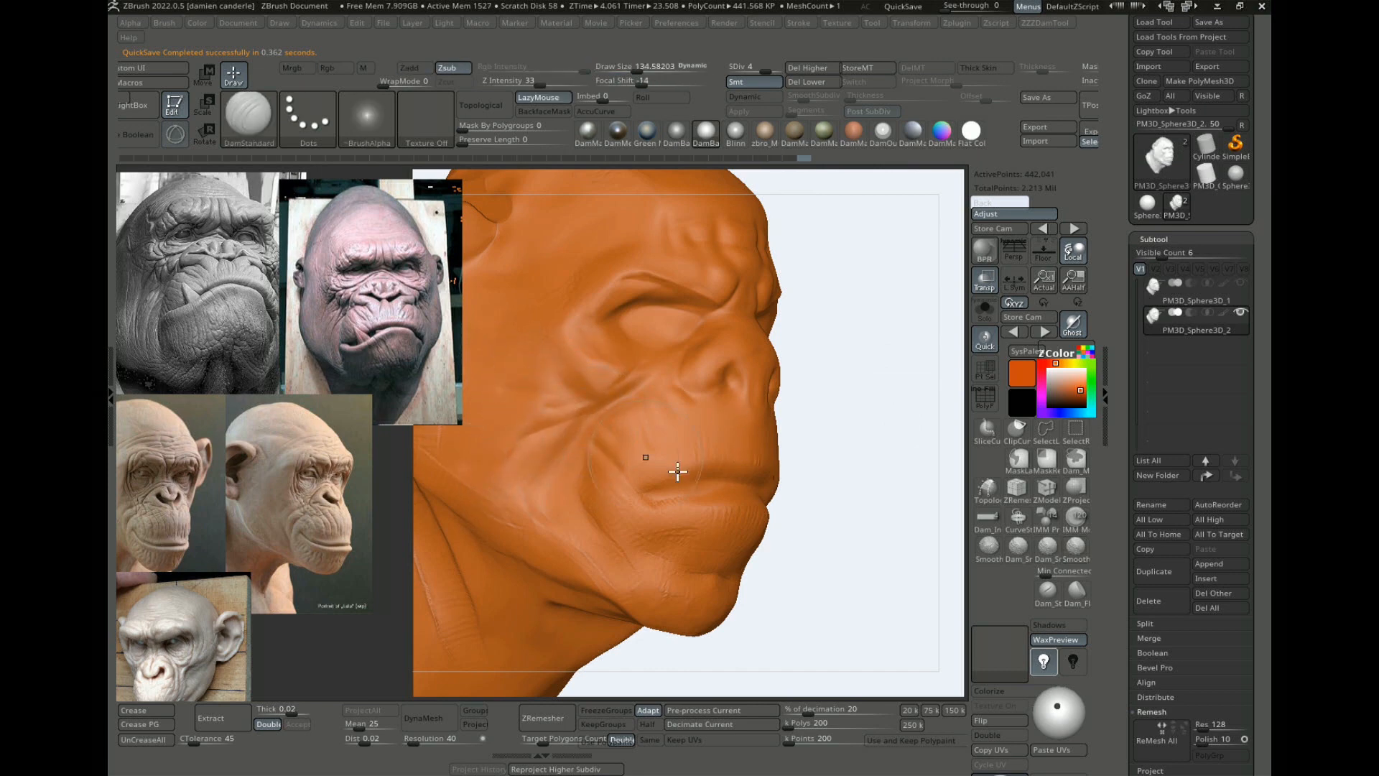
Step: Assign a custom hotkey to the Dam_Standard brush and activate that brush
key("b")
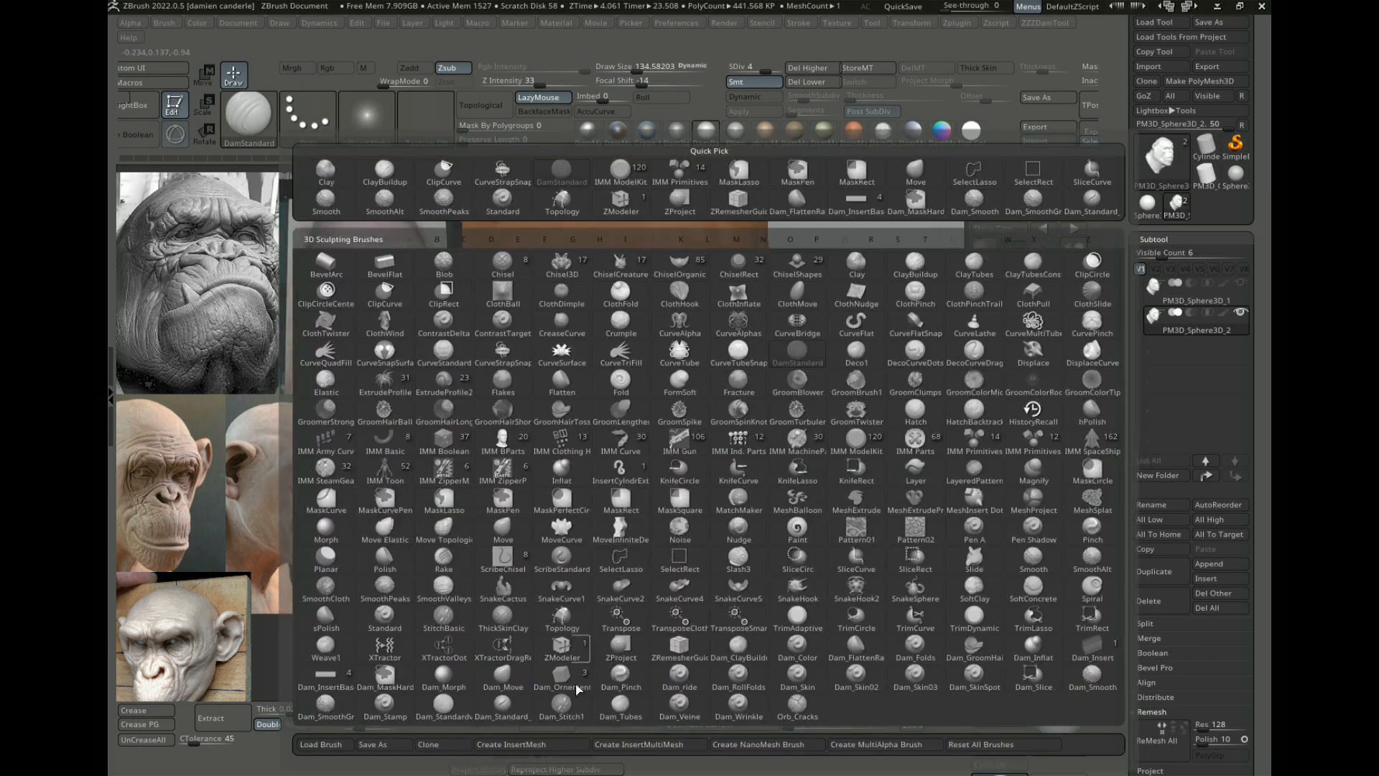
left_click(517, 711)
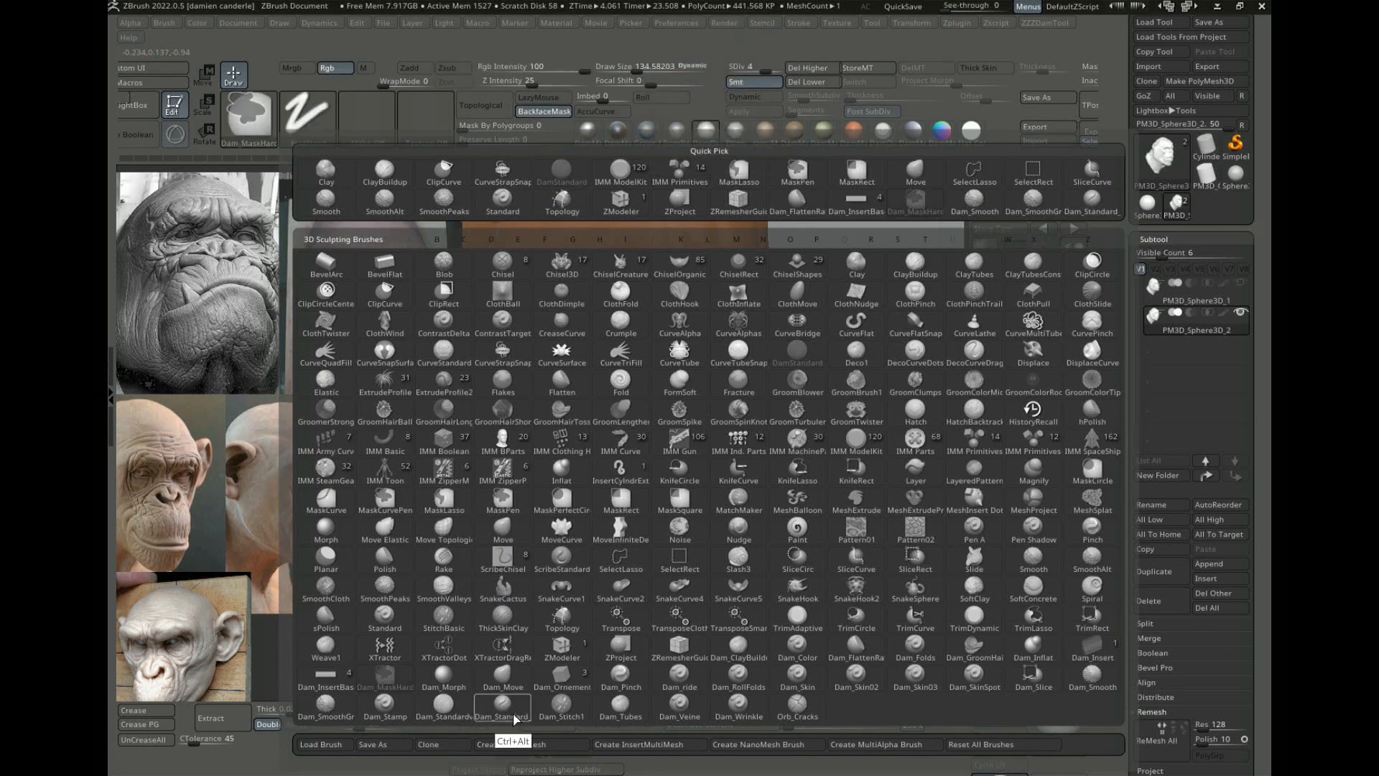
left_click(518, 713, "ctrl+alt")
key("1")
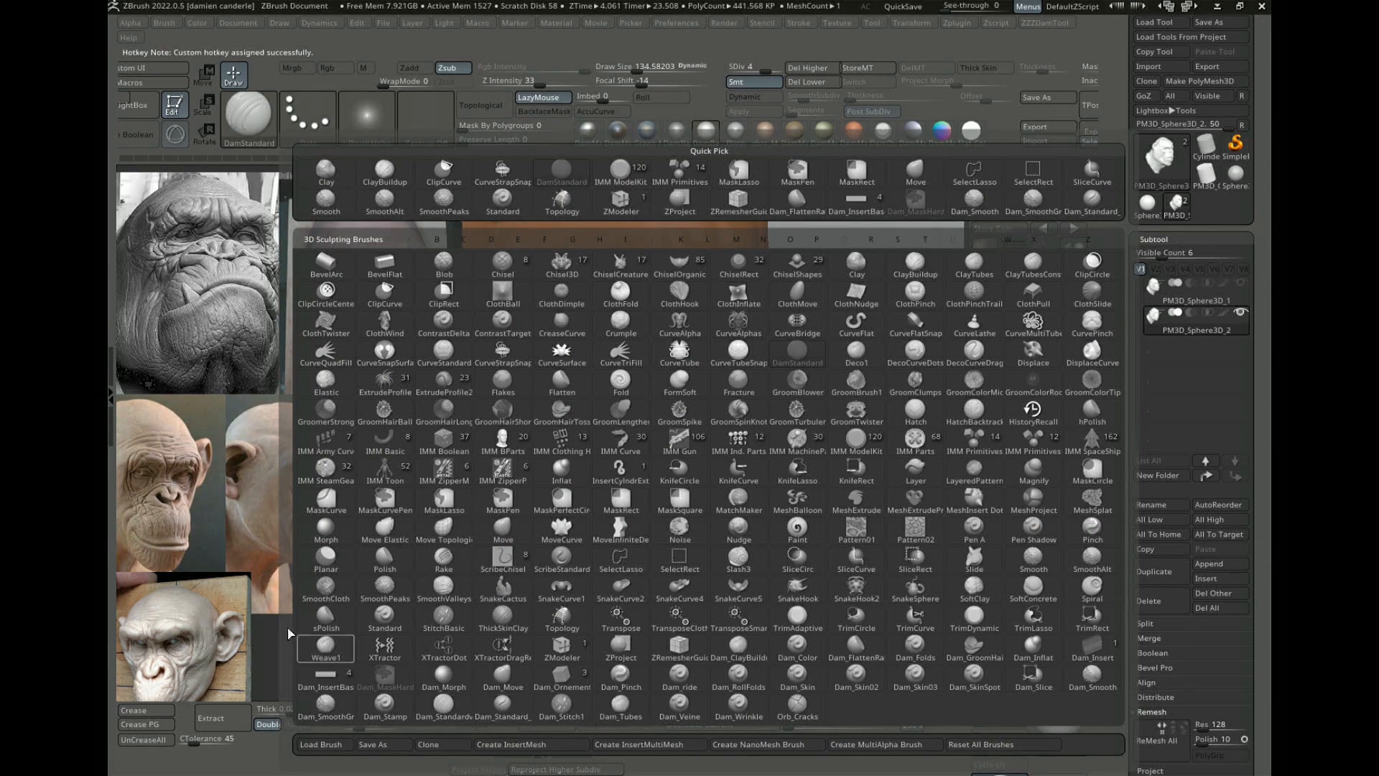
key("2")
Step: Carve Dam_Standard wrinkles across the cheek below the eye at a draw size of about 357, setting the Z Intensity to 31
key("s")
left_click_drag(637, 455, 655, 454)
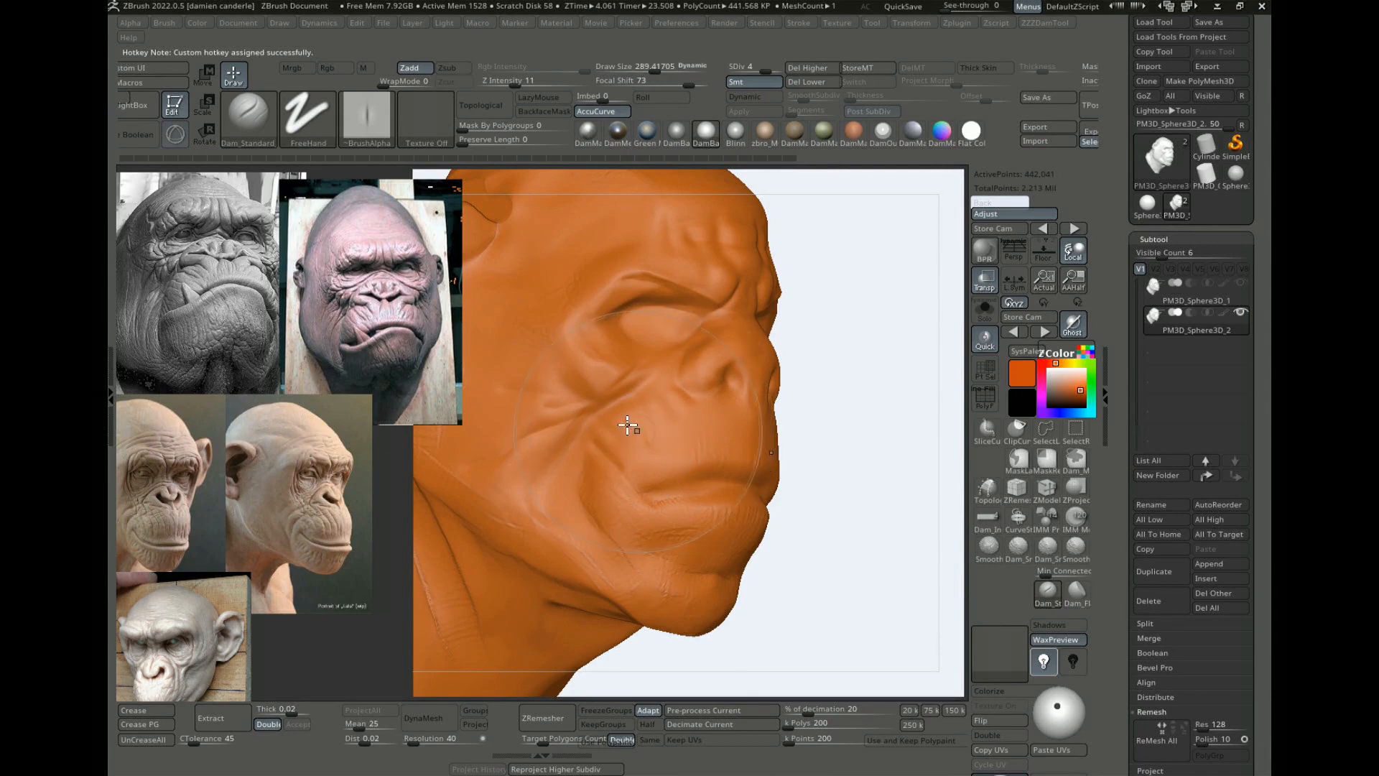
key("s")
left_click_drag(575, 399, 536, 407)
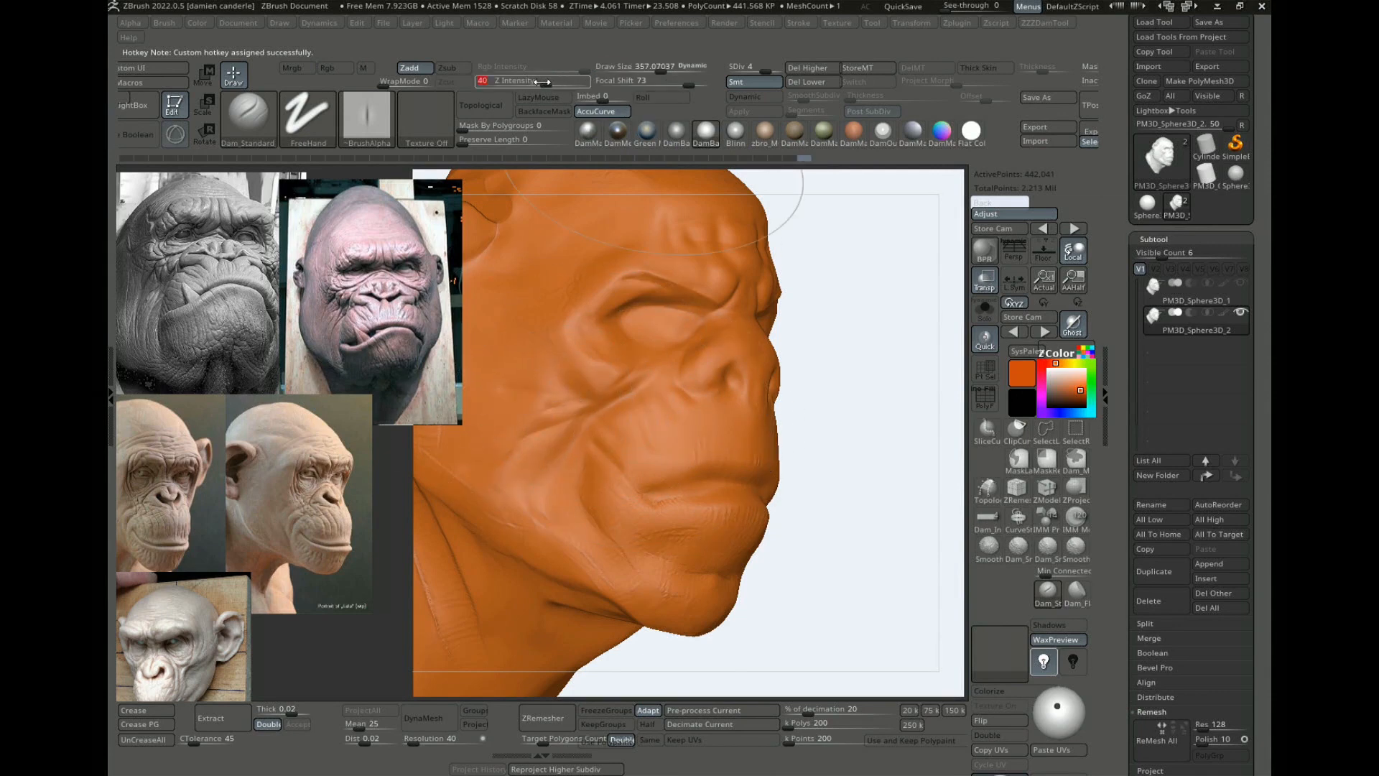
left_click_drag(517, 403, 587, 398)
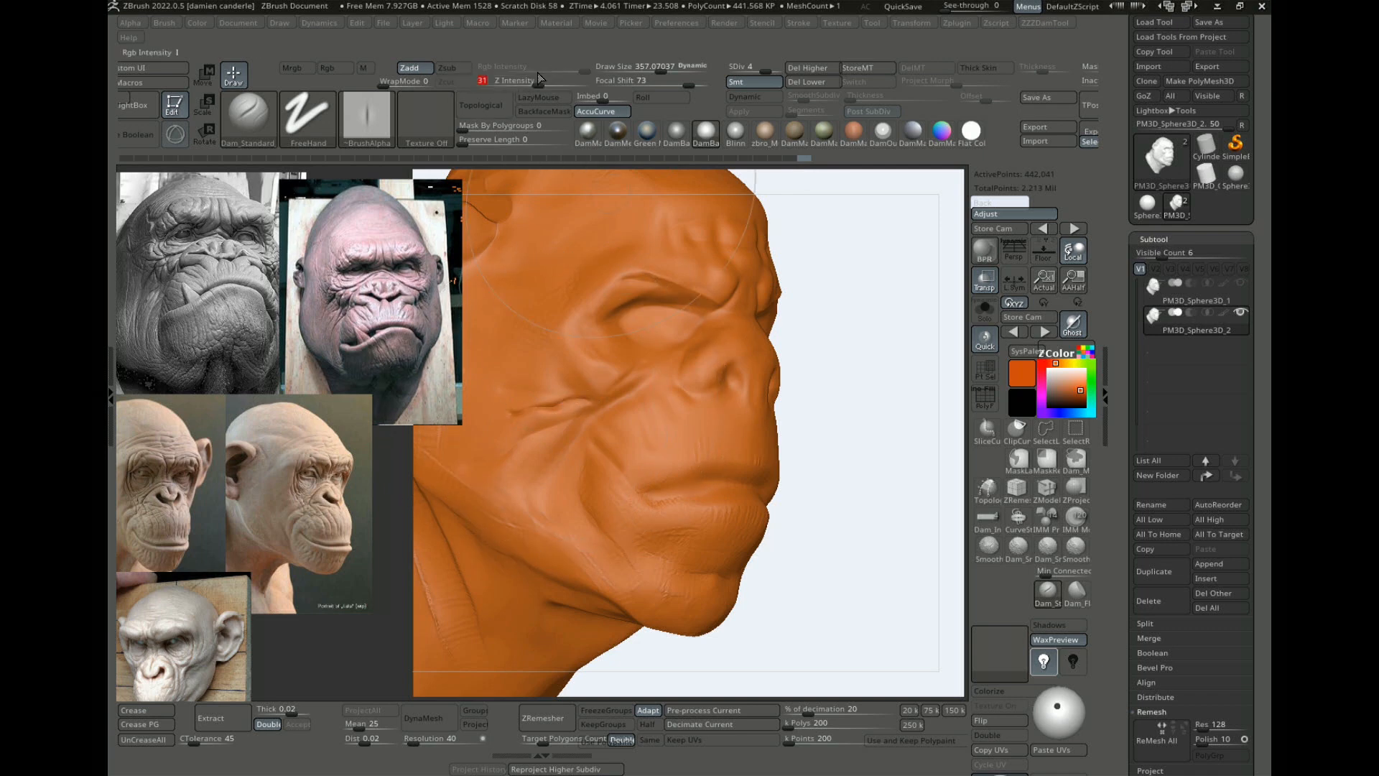
Step: Carve horizontal forehead wrinkles and vertical frown creases with Dam_Standard at a draw size of about 322 and Z Intensity 31
mouse_move(844, 388)
left_mouse_down()
mouse_move(837, 409)
mouse_move(615, 339)
mouse_move(729, 291)
mouse_move(701, 323)
mouse_move(709, 283)
mouse_move(702, 355)
left_mouse_up()
left_click_drag(798, 366, 795, 336)
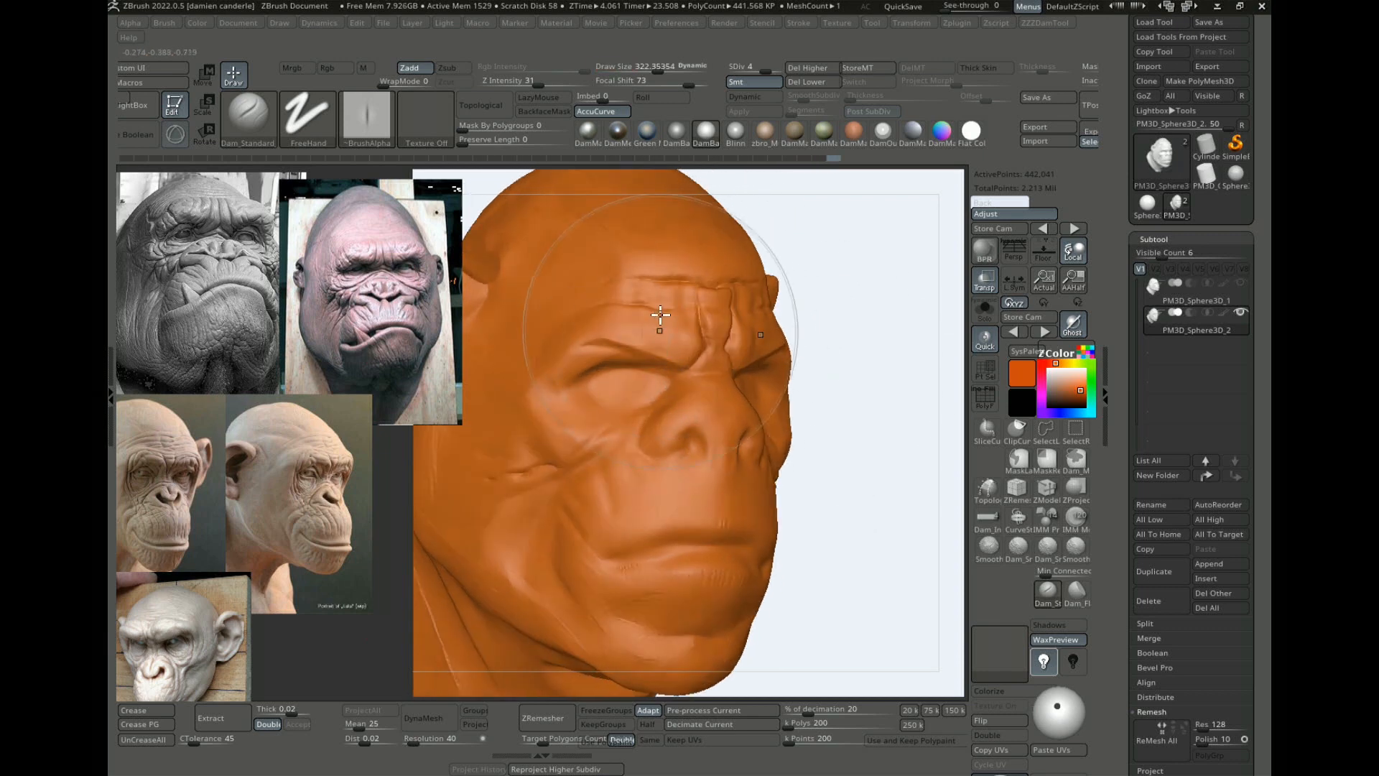
left_click_drag(657, 312, 674, 346)
mouse_move(843, 382)
left_mouse_down()
mouse_move(852, 363)
mouse_move(819, 364)
left_mouse_up()
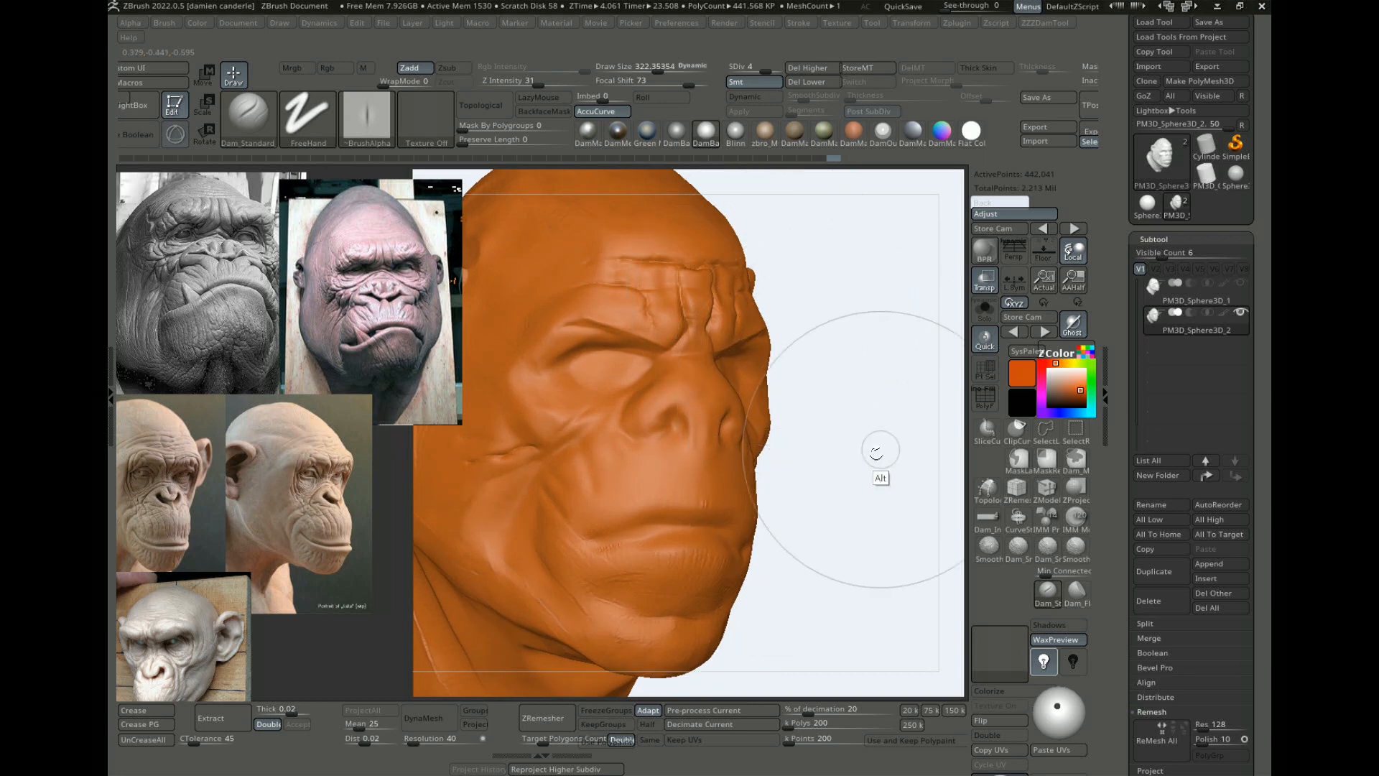
Step: Inspect the wrinkled head from several angles and store its current shape as a morph target
left_click_drag(880, 467, 855, 410, "alt")
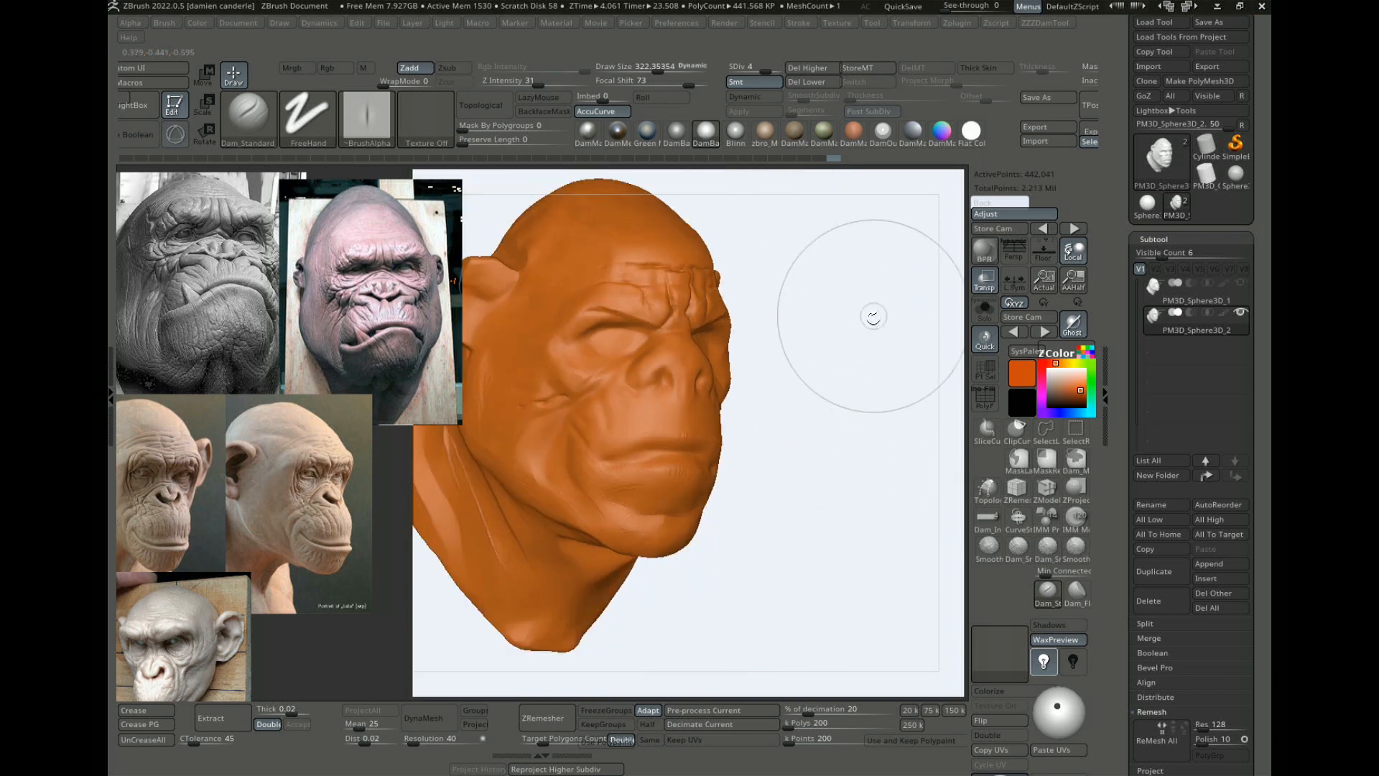
mouse_move(874, 311)
left_mouse_down()
mouse_move(853, 311)
mouse_move(908, 300)
mouse_move(833, 180)
left_mouse_up()
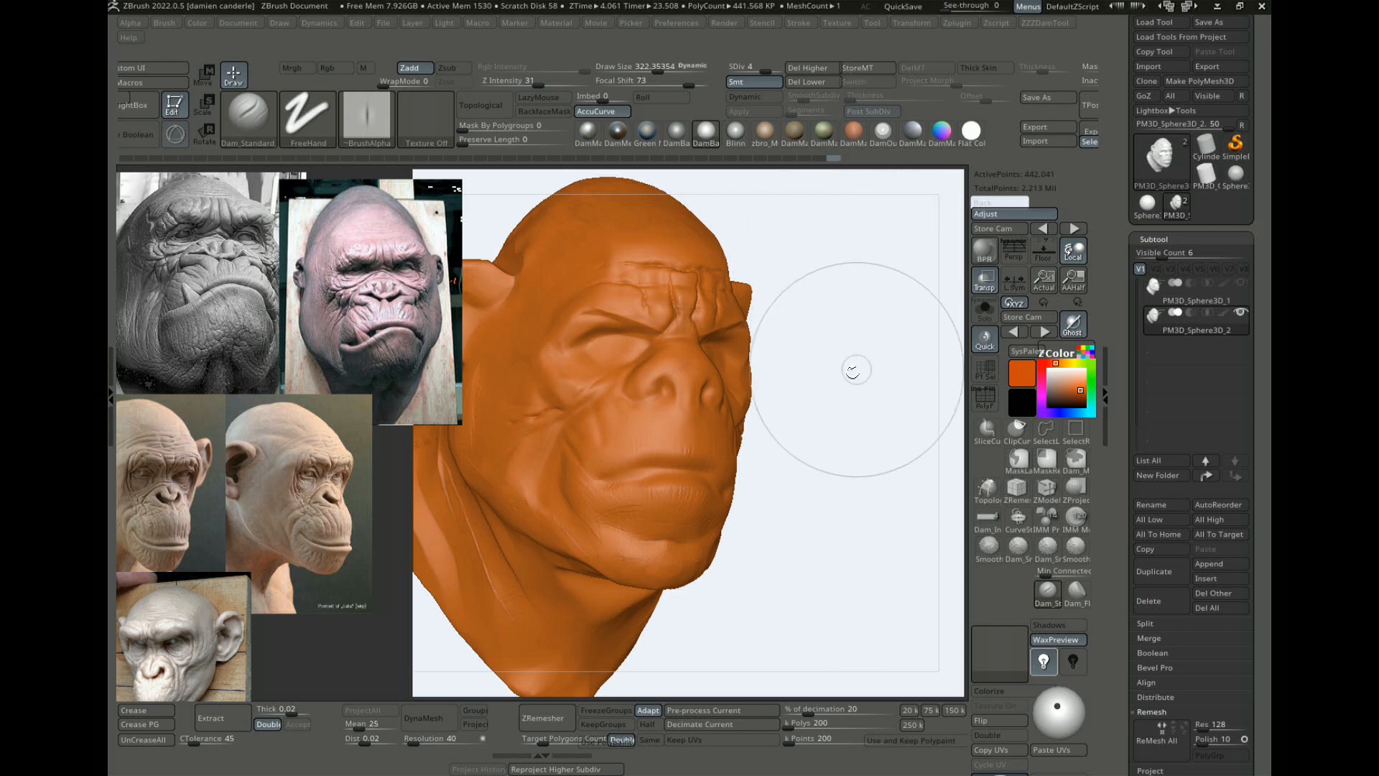
left_click_drag(853, 369, 877, 373)
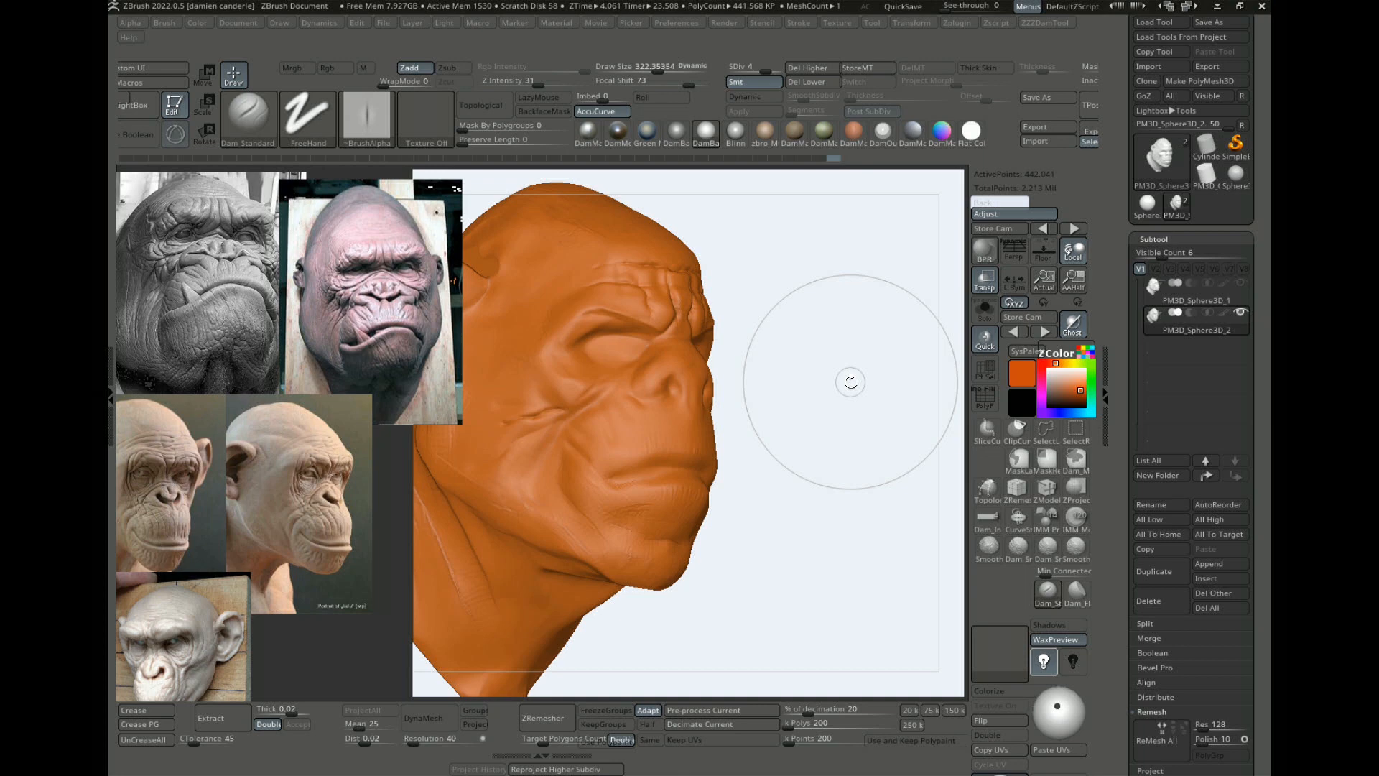
left_click_drag(848, 313, 890, 354)
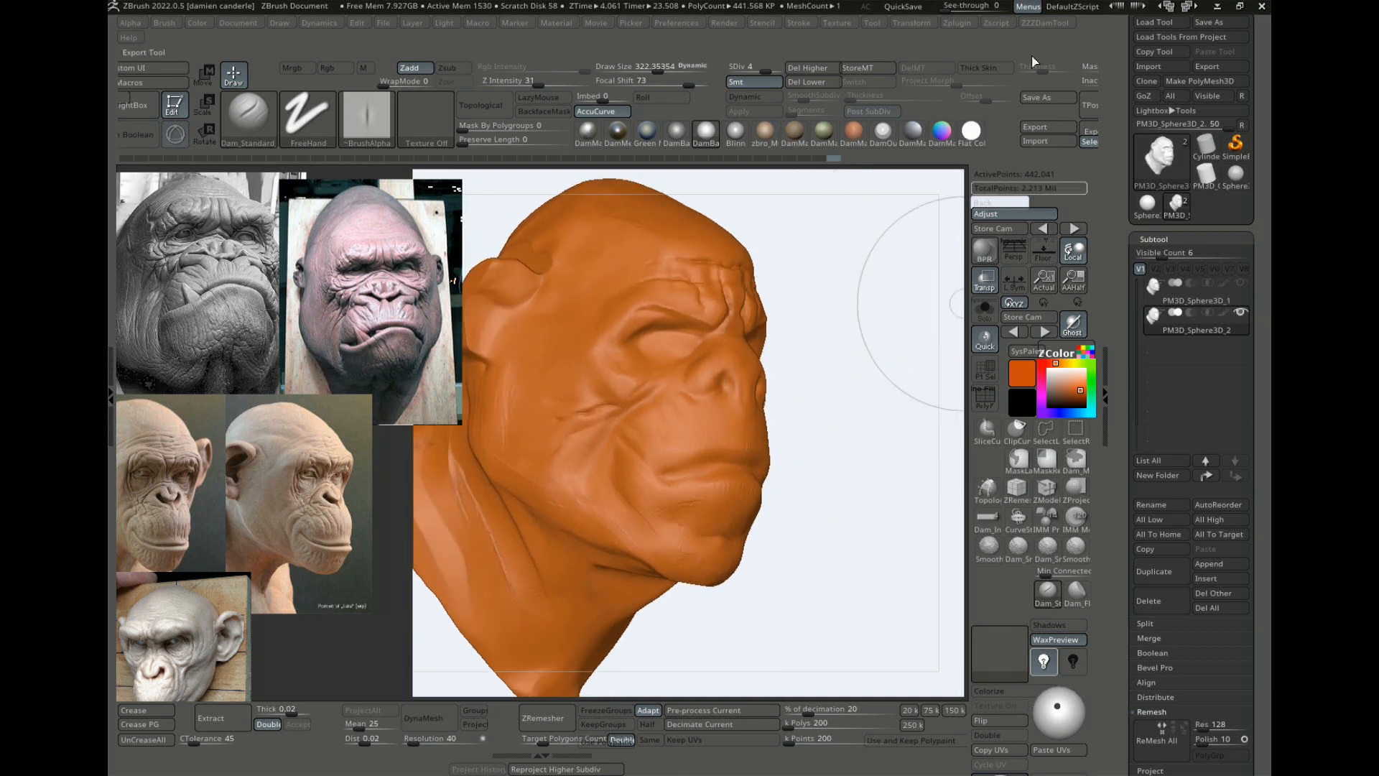
left_click(869, 76)
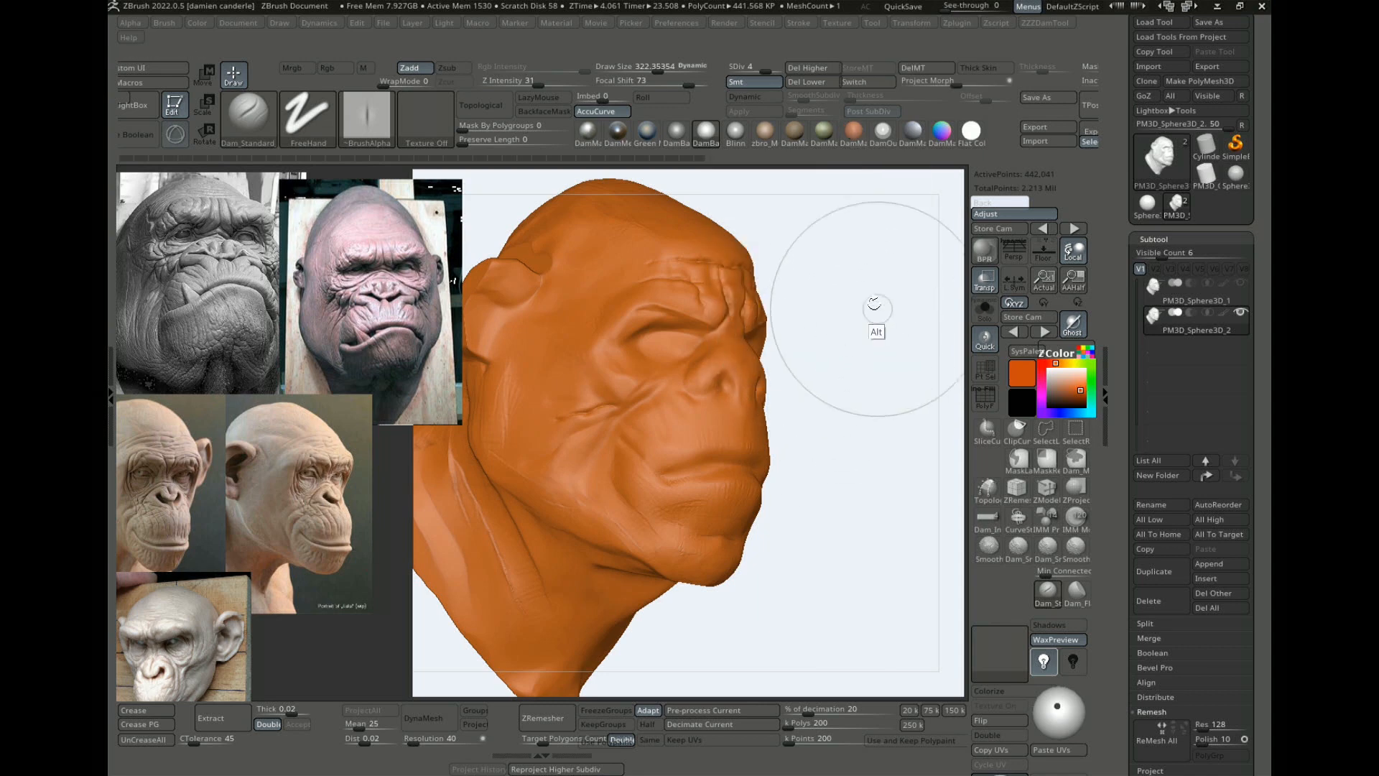
Step: Carve Dam_Standard wrinkles on the cheek, at the outer eye corner and beside the nose at a draw size of about 281
right_click_drag(878, 308, 582, 416, "ctrl")
left_click_drag(582, 416, 533, 425)
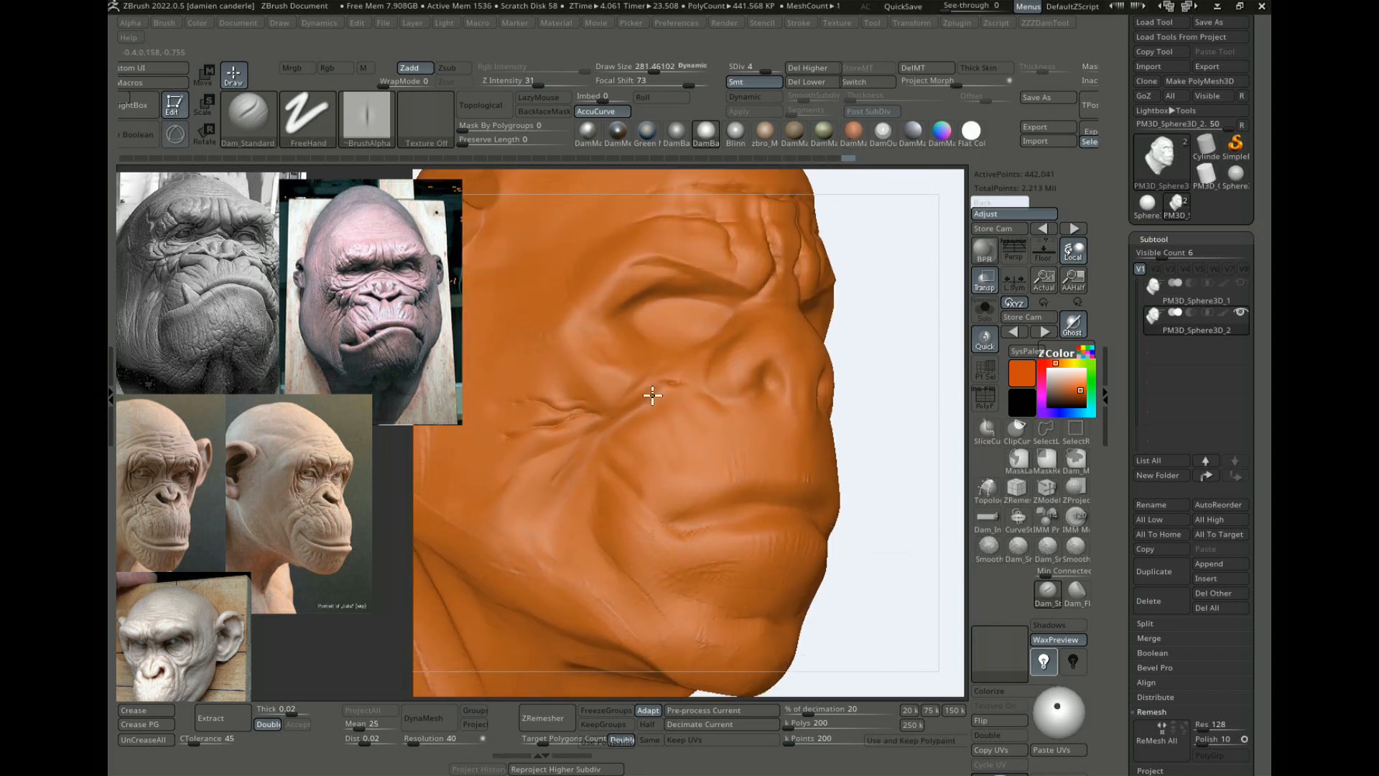
left_click_drag(901, 330, 553, 353)
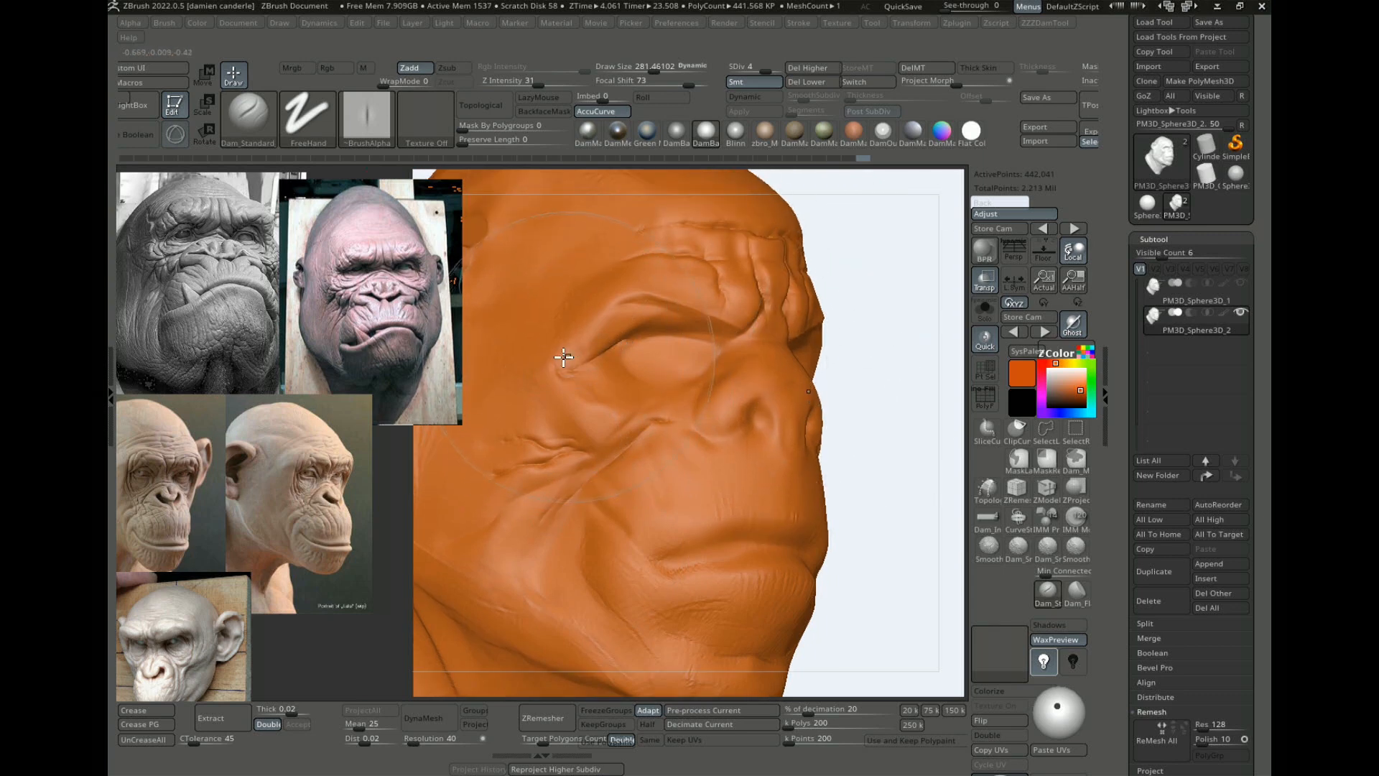
left_click_drag(862, 399, 853, 373, "alt")
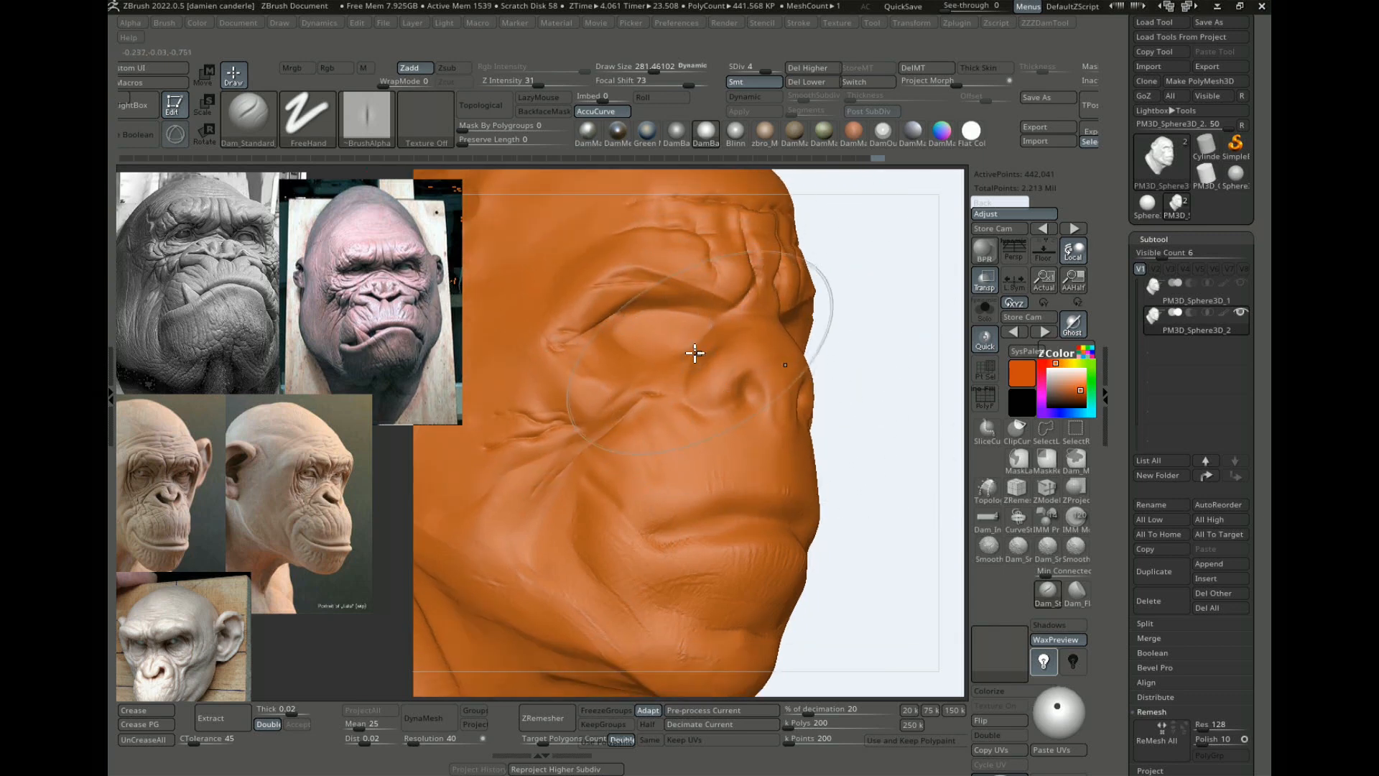
mouse_move(693, 355)
left_mouse_down()
mouse_move(723, 403)
mouse_move(753, 399)
left_mouse_up()
Step: Extend the Dam_Standard wrinkles across the side of the forehead and carve a crease on the temple
left_click_drag(880, 305, 903, 373, "alt")
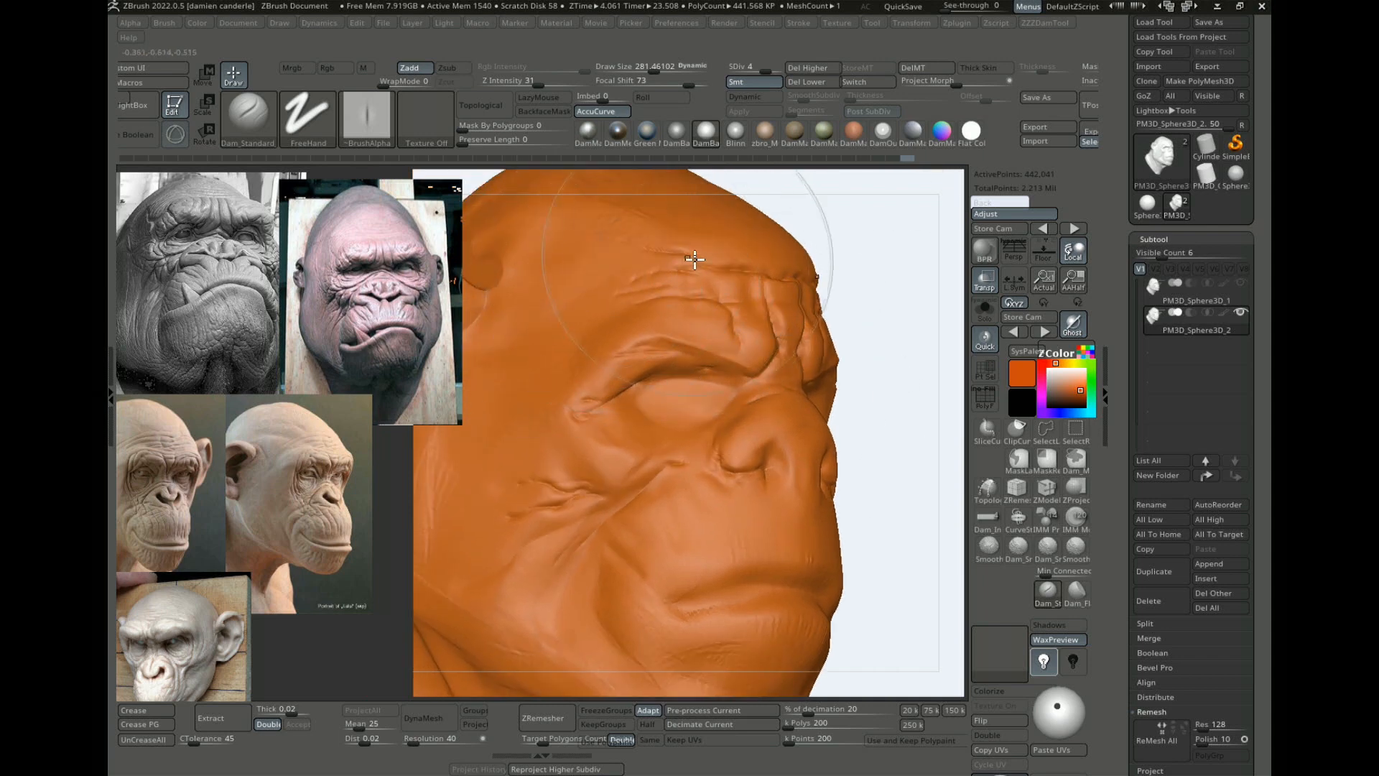
mouse_move(868, 340)
left_mouse_down("alt")
mouse_move(837, 309)
mouse_move(895, 347)
left_mouse_up("alt")
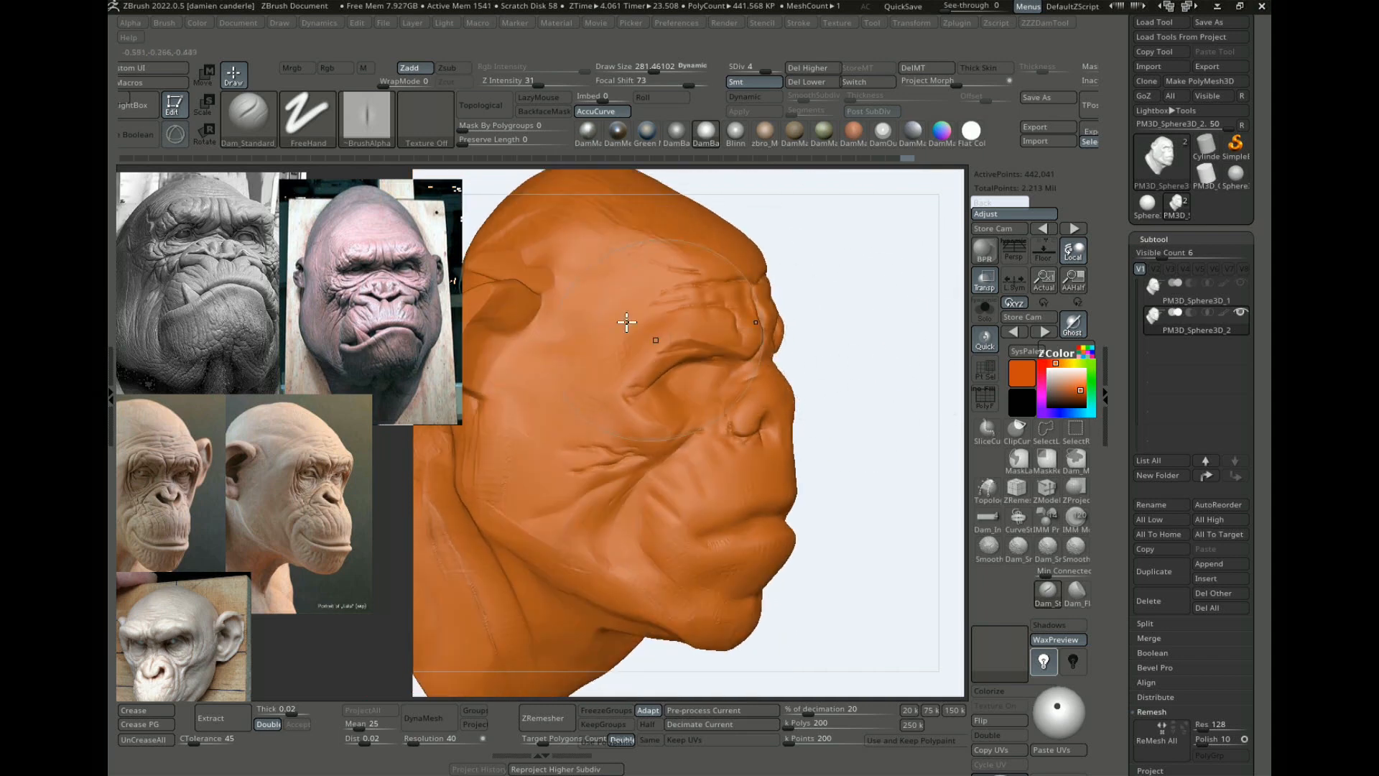
left_click_drag(556, 354, 609, 373)
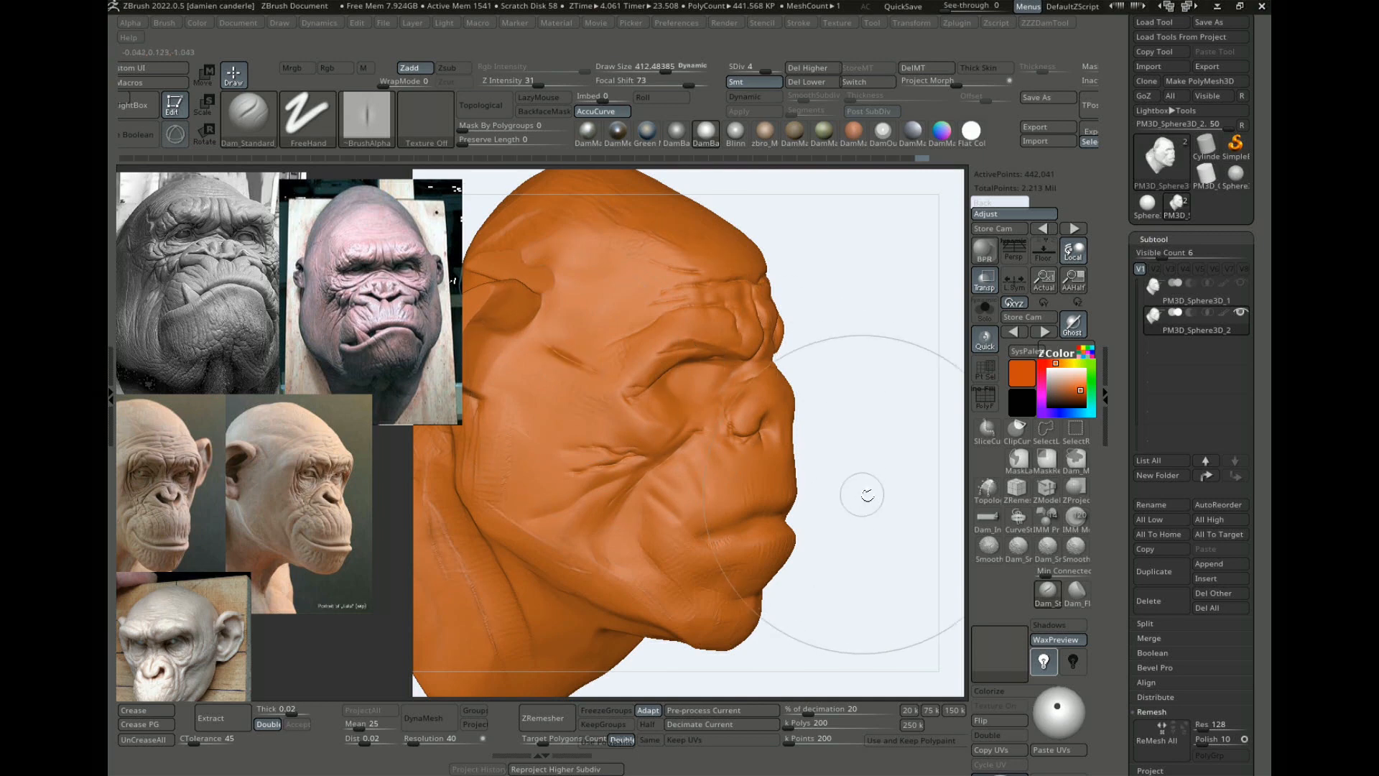
Step: Carve Dam_Standard folds across the upper lip, mouth corner and lower cheek at a draw size of about 412
left_click_drag(865, 493, 820, 506)
left_click_drag(642, 503, 683, 533)
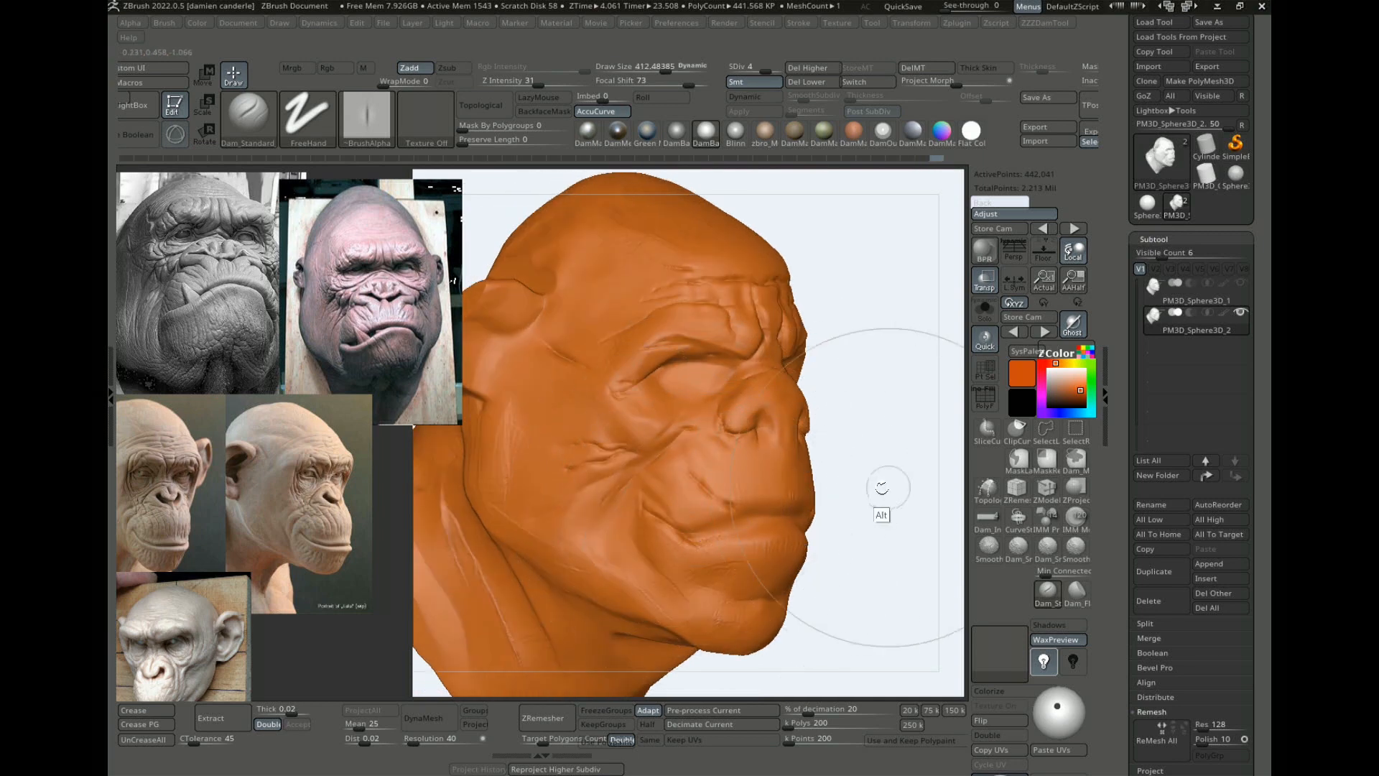
mouse_move(883, 492)
left_mouse_down()
mouse_move(816, 437)
mouse_move(746, 425)
mouse_move(785, 459)
mouse_move(832, 443)
mouse_move(822, 457)
left_mouse_up()
left_click_drag(515, 539, 671, 513)
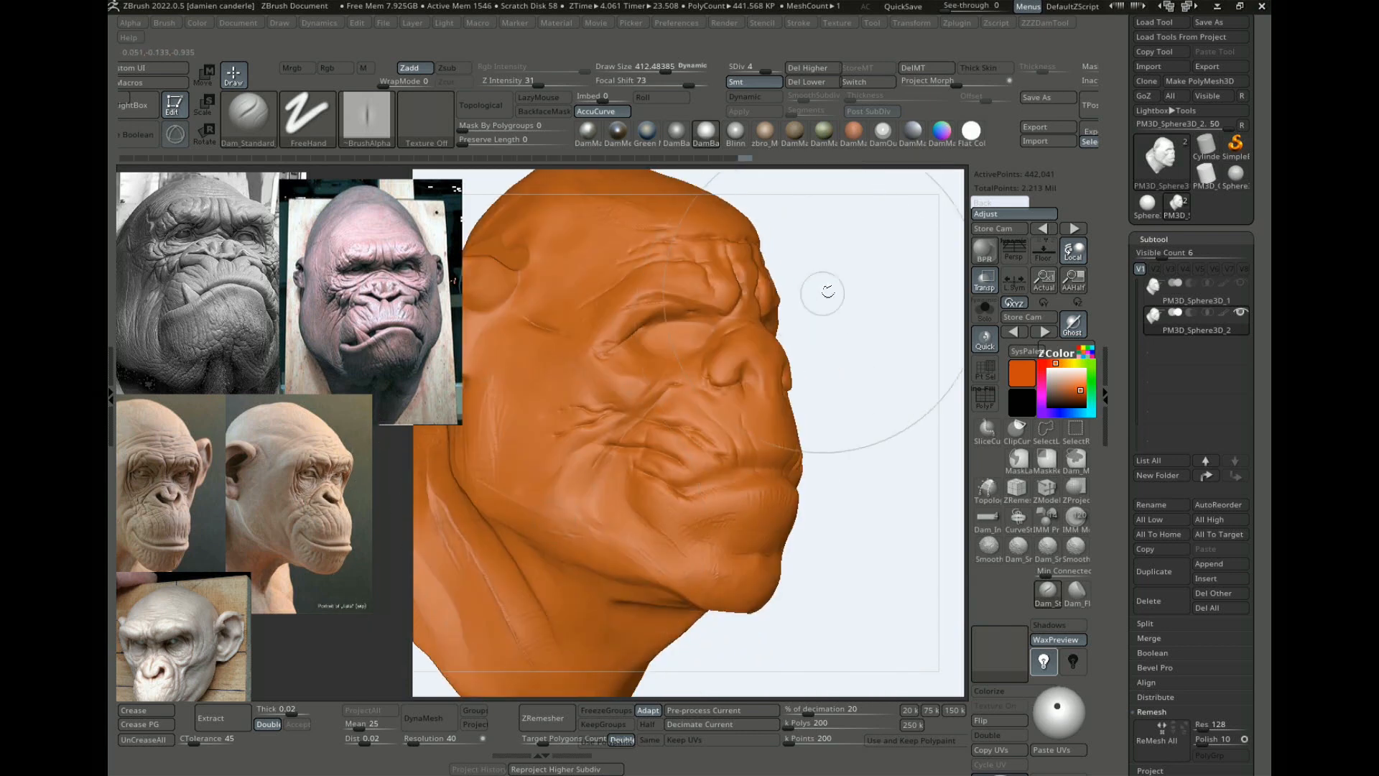
Step: Carve Dam_Standard wrinkles under the eye and toward the nose at a draw size of about 375, undoing the first stroke
left_click_drag(826, 292, 890, 348, "alt")
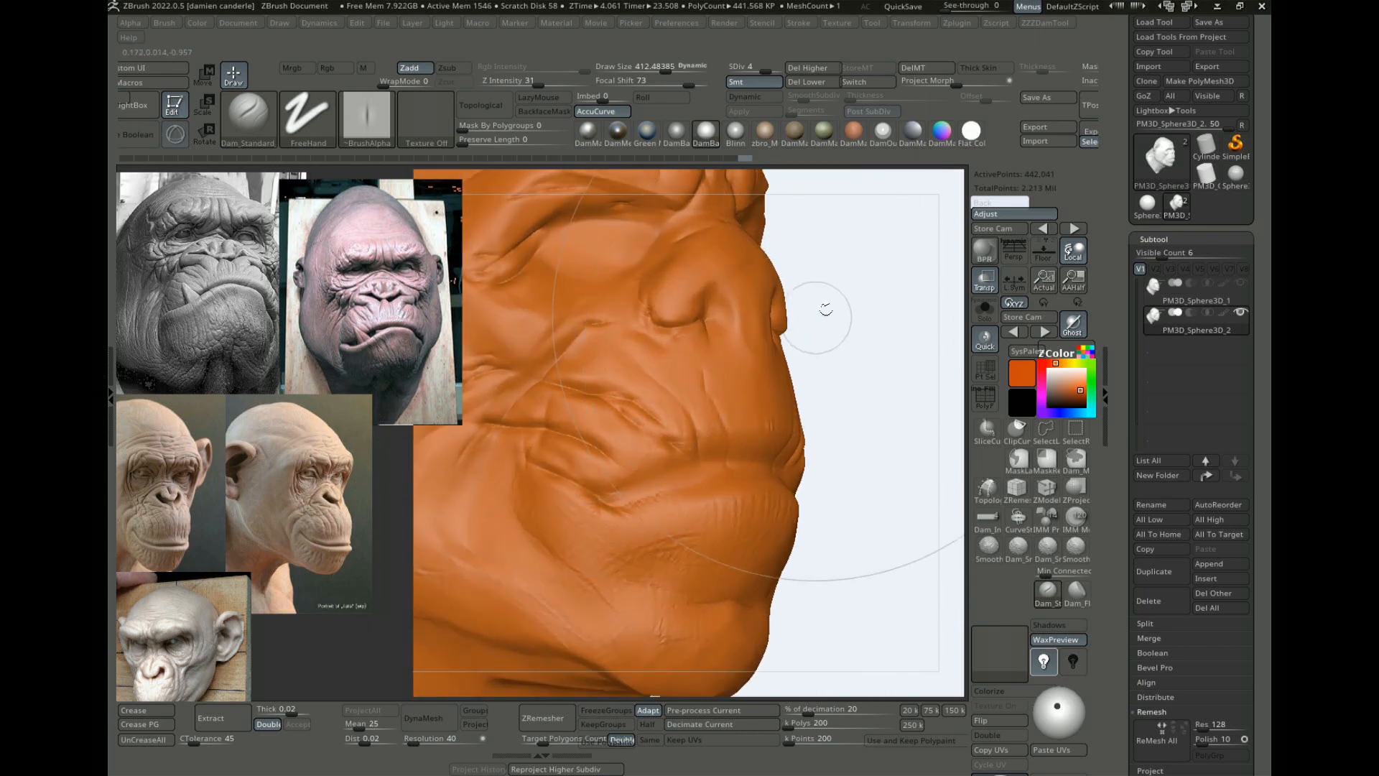
left_click_drag(831, 309, 828, 334)
left_click_drag(542, 284, 636, 241, "alt")
key("ctrl+z")
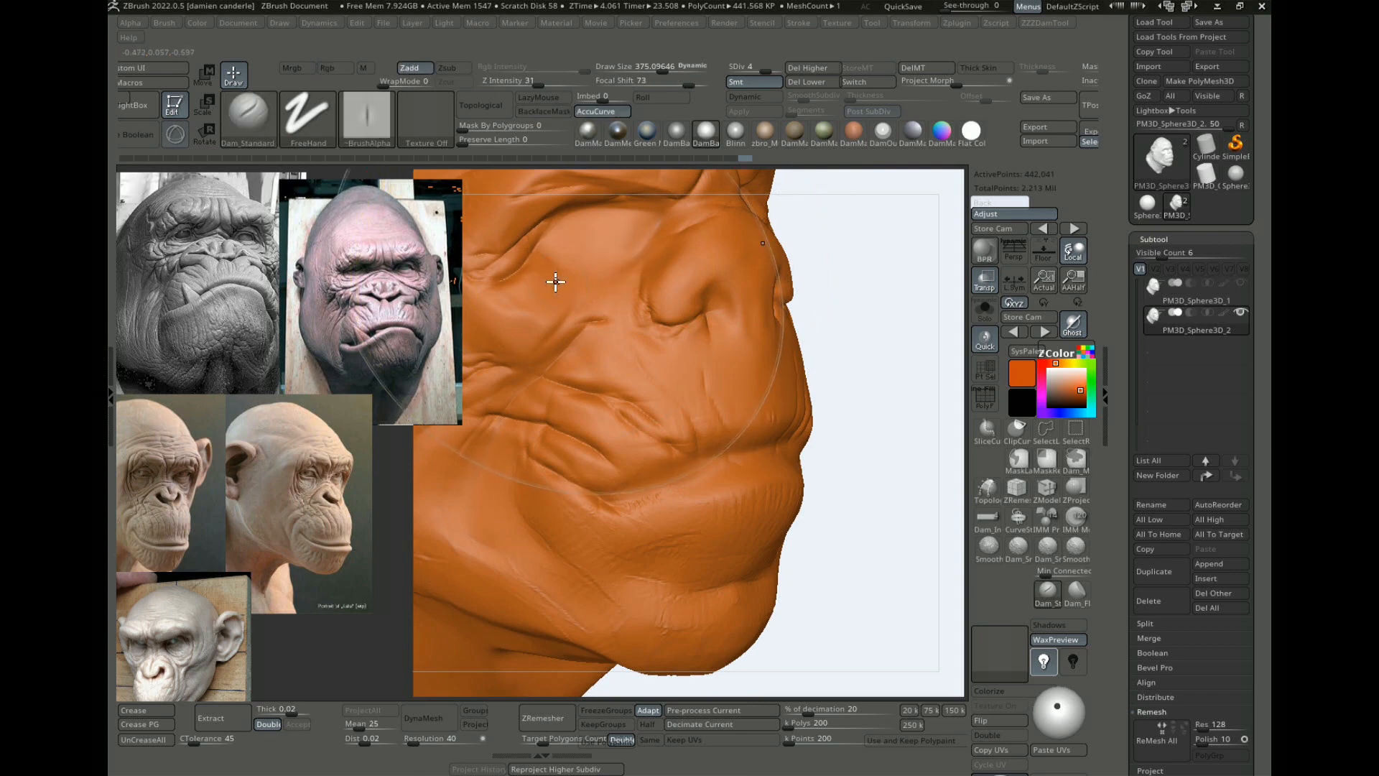
left_click_drag(536, 289, 626, 252)
mouse_move(561, 318)
left_mouse_down()
mouse_move(641, 250)
mouse_move(634, 289)
mouse_move(652, 249)
left_mouse_up()
left_click_drag(646, 311, 698, 317)
Step: Undo the last stroke and carve Dam_Standard creases around the nostril and upper lip at a draw size of about 375
mouse_move(798, 305)
left_mouse_down()
mouse_move(713, 352)
mouse_move(714, 330)
mouse_move(745, 435)
left_mouse_up()
key("ctrl+z")
left_click_drag(834, 470, 873, 360, "alt")
mouse_move(710, 253)
left_mouse_down()
mouse_move(739, 258)
mouse_move(748, 228)
mouse_move(764, 234)
left_mouse_up()
Step: Carve Dam_Standard folds below the mouth corner and a long crease from the cheek toward the jaw at a draw size of about 375
left_click_drag(835, 393, 859, 348, "alt")
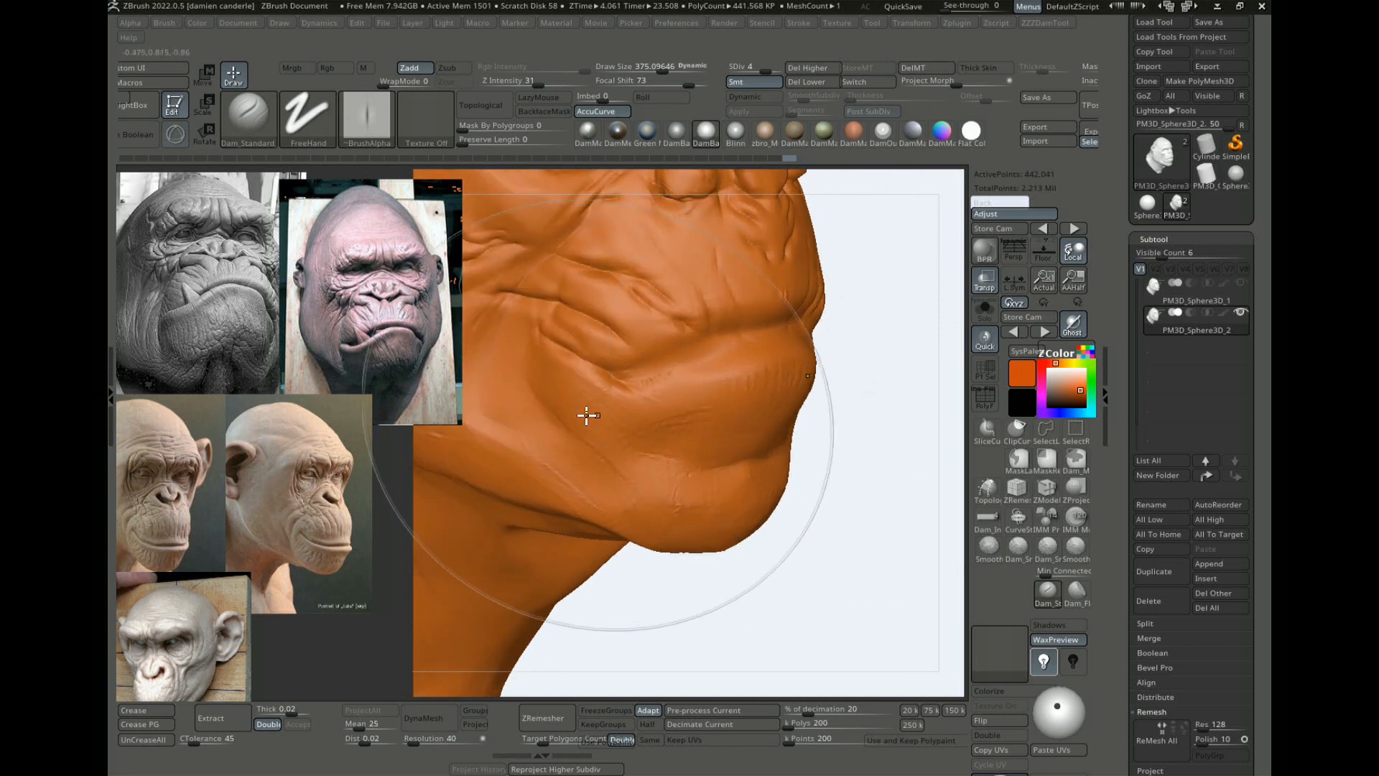
left_click_drag(618, 429, 667, 452)
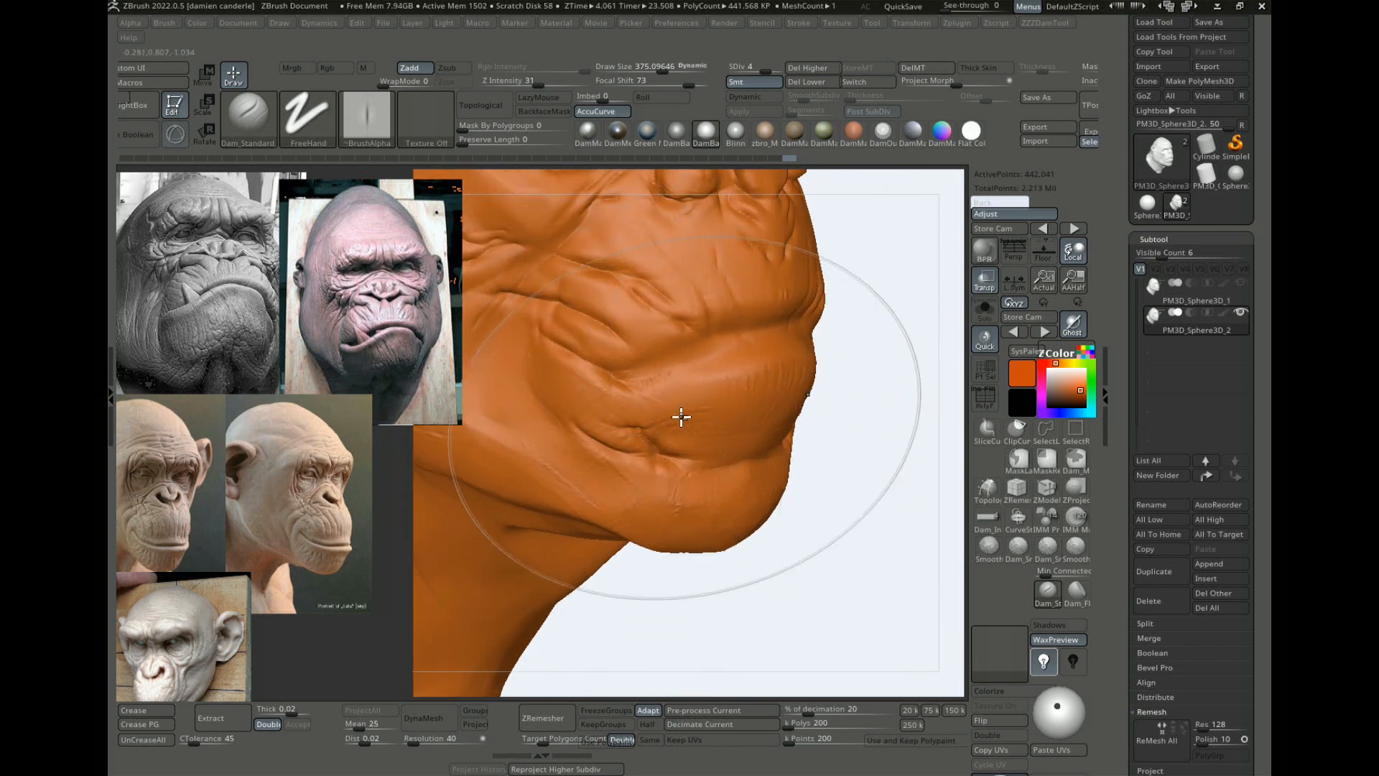
left_click_drag(856, 384, 938, 454, "alt")
mouse_move(640, 311)
left_mouse_down()
mouse_move(558, 388)
mouse_move(536, 490)
left_mouse_up()
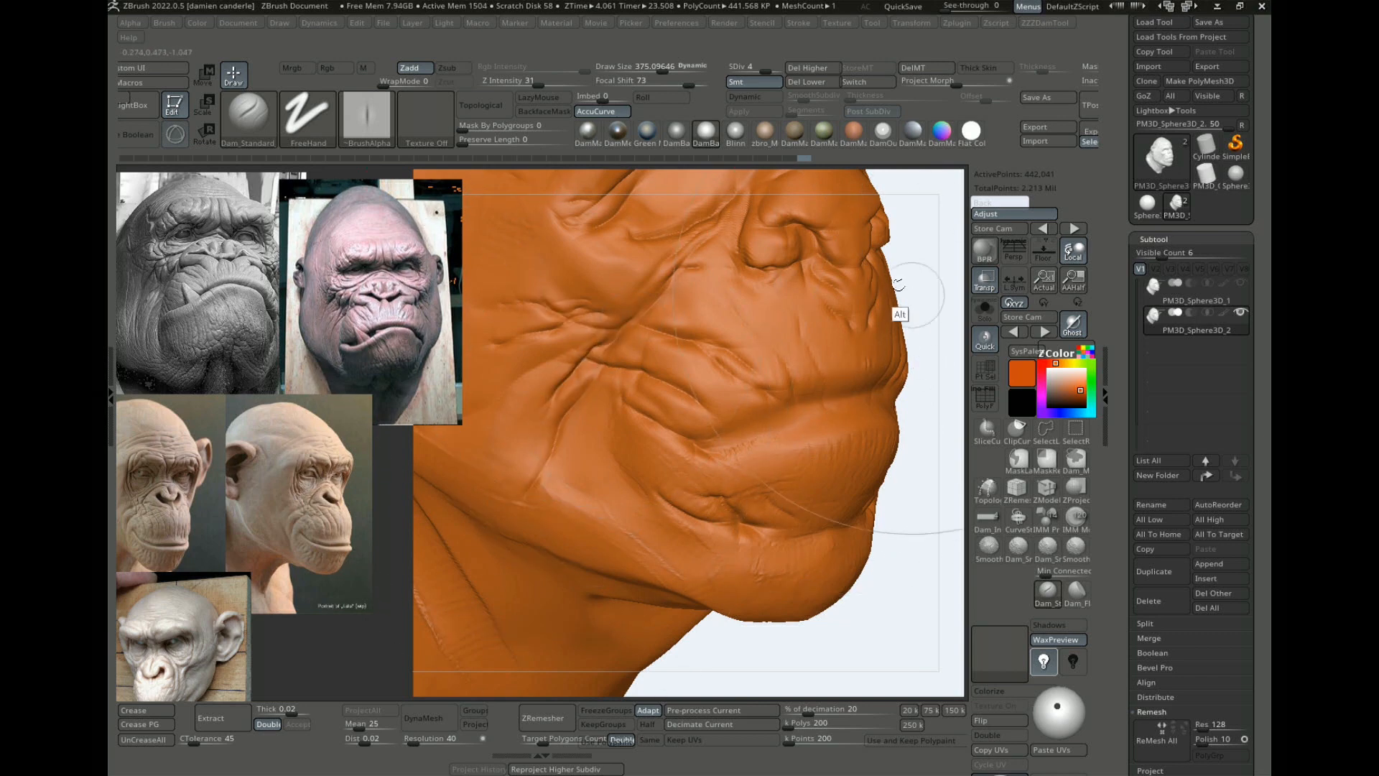
Step: Add Dam_Standard creases on the outer cheek and around the brow and nose bridge at a draw size of about 375
mouse_move(906, 309)
left_mouse_down()
mouse_move(869, 403)
mouse_move(888, 302)
left_mouse_up()
mouse_move(508, 323)
left_mouse_down()
mouse_move(539, 354)
mouse_move(560, 337)
left_mouse_up()
left_click_drag(877, 233, 888, 311, "alt")
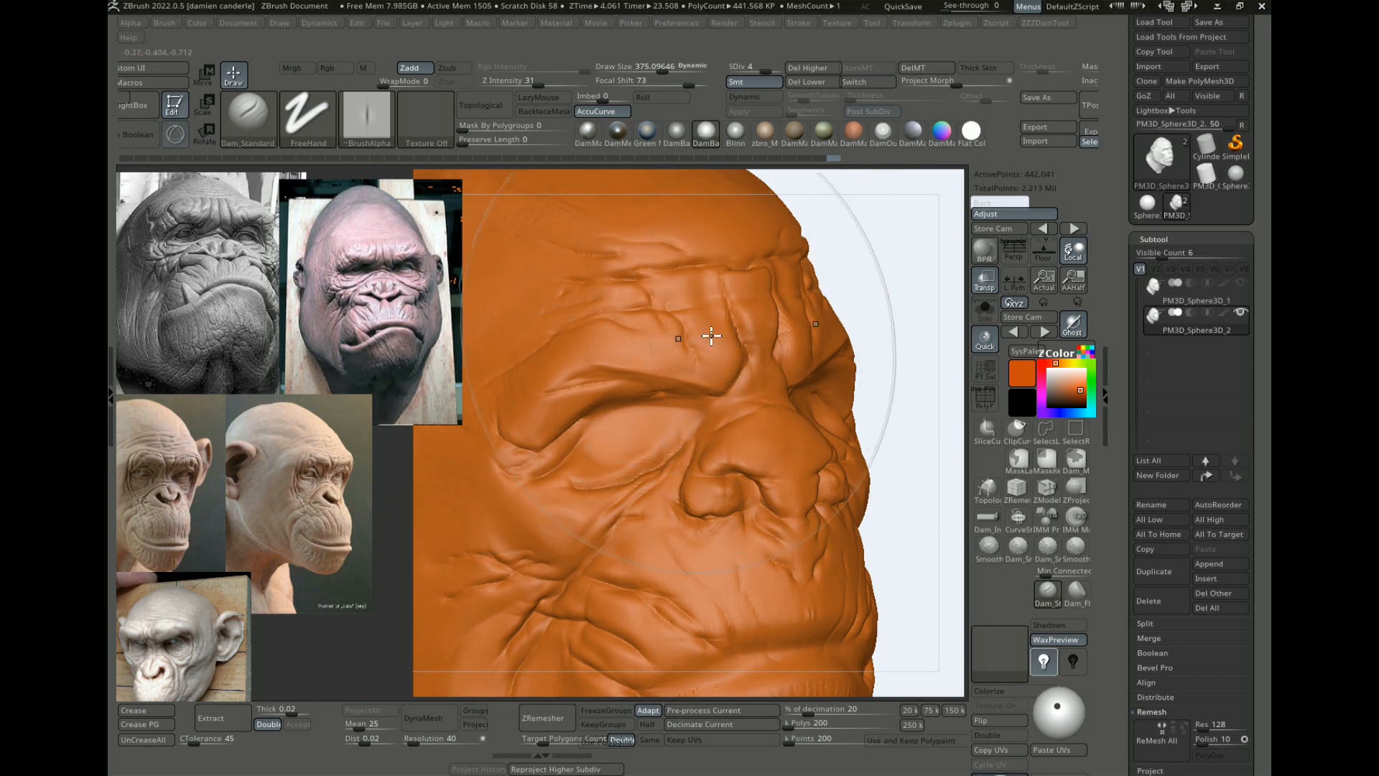
left_click_drag(890, 348, 739, 311)
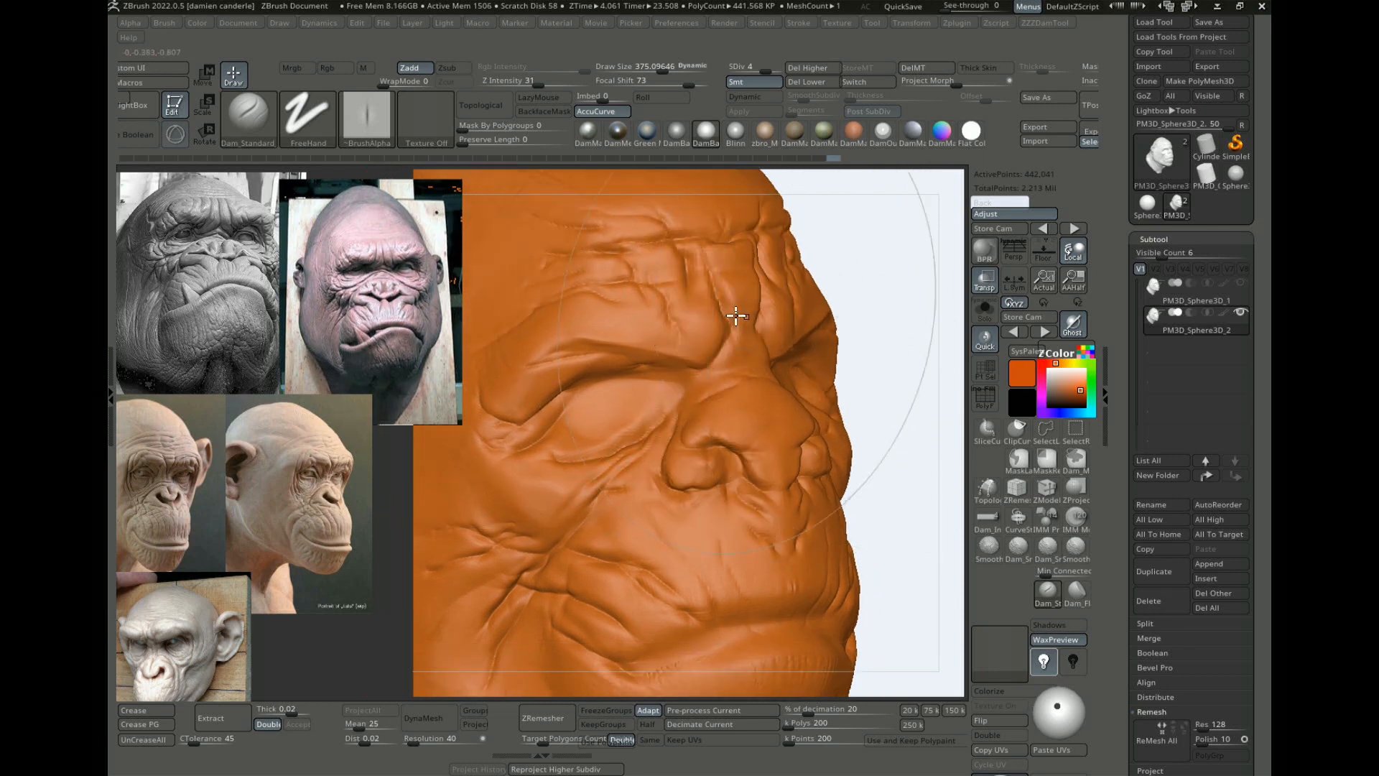
Step: Activate the ClayBuildup brush at a draw size of about 146 and view the whole head
key("b")
key("c")
key("b")
key("s")
left_click_drag(630, 325, 637, 325)
left_click_drag(874, 309, 869, 194, "alt")
mouse_move(869, 313)
left_mouse_down()
mouse_move(860, 292)
mouse_move(602, 491)
mouse_move(662, 531)
mouse_move(817, 495)
left_mouse_up()
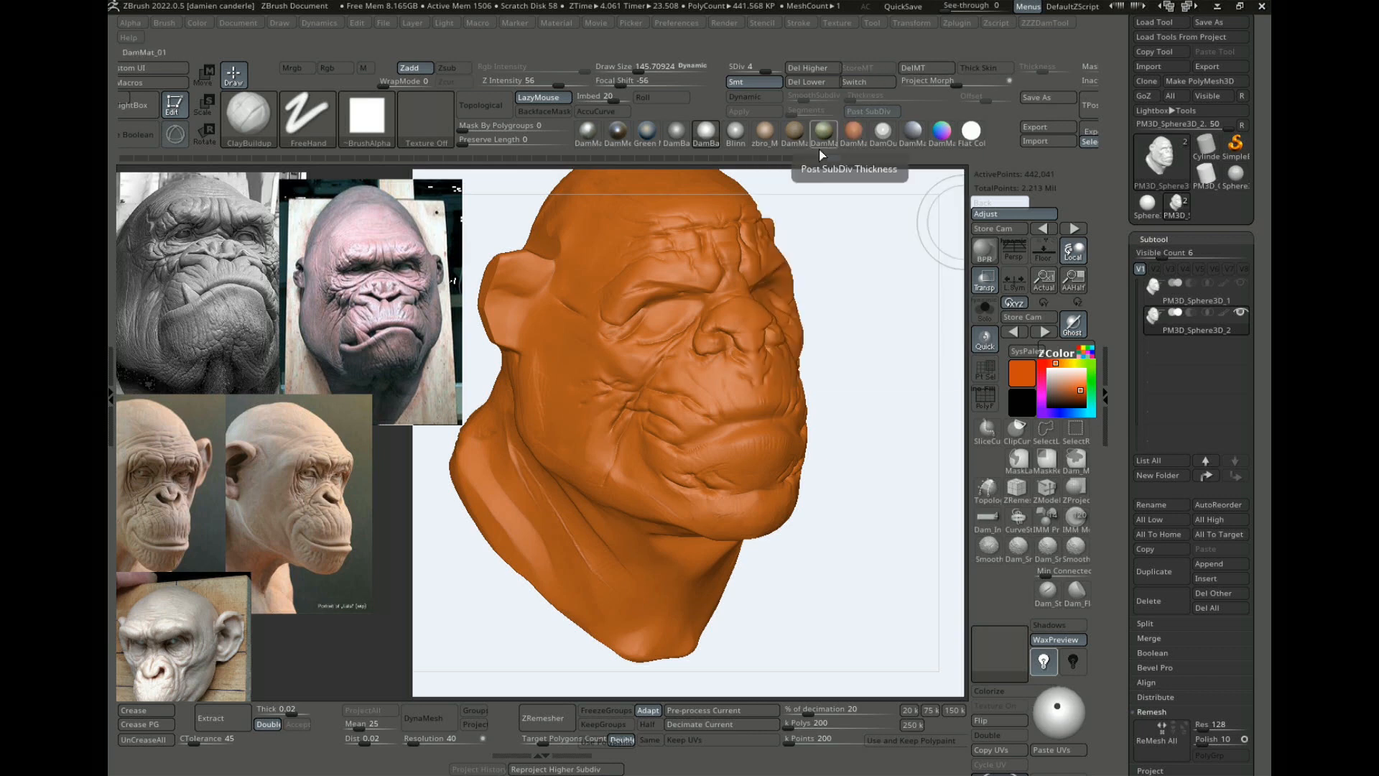
left_click(868, 84, "ctrl+alt")
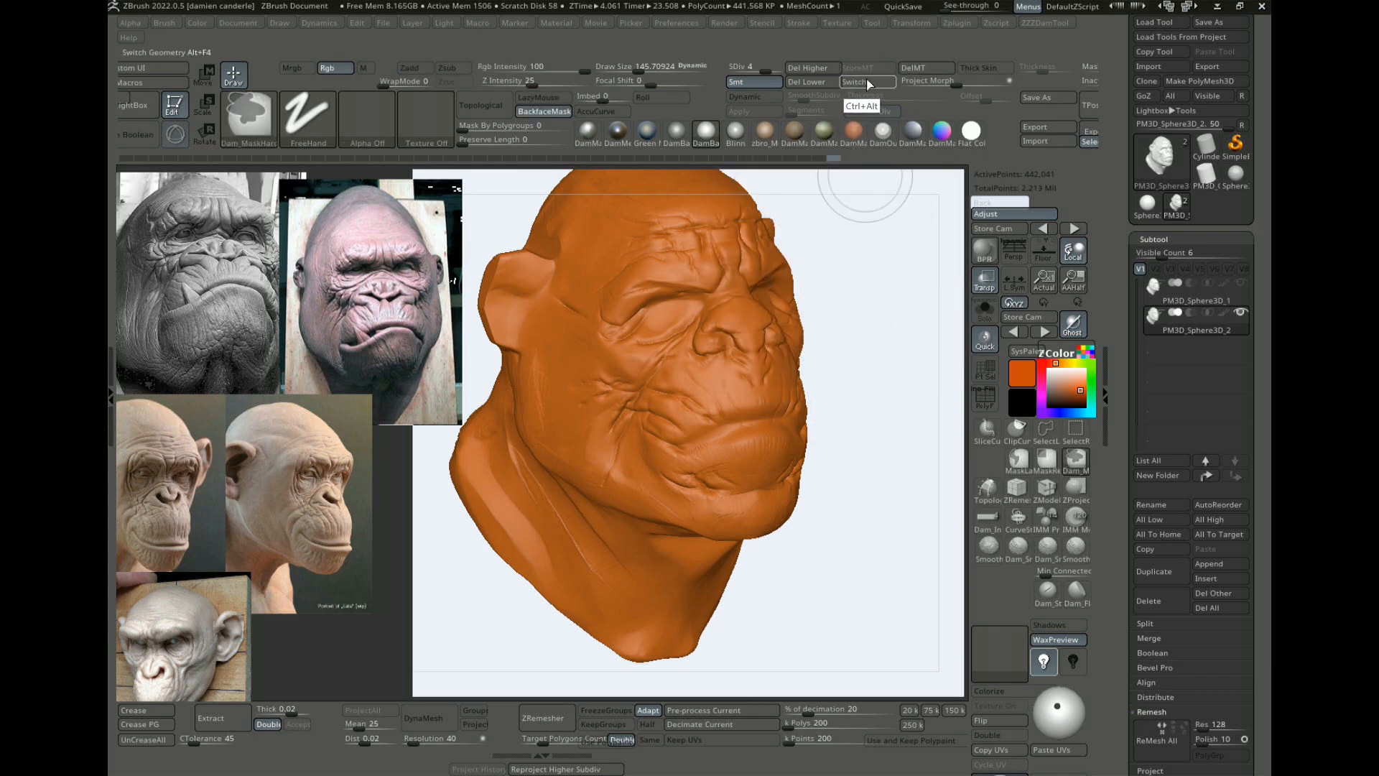
left_click(866, 84, "ctrl+alt")
key("Escape")
left_click_drag(893, 296, 845, 252)
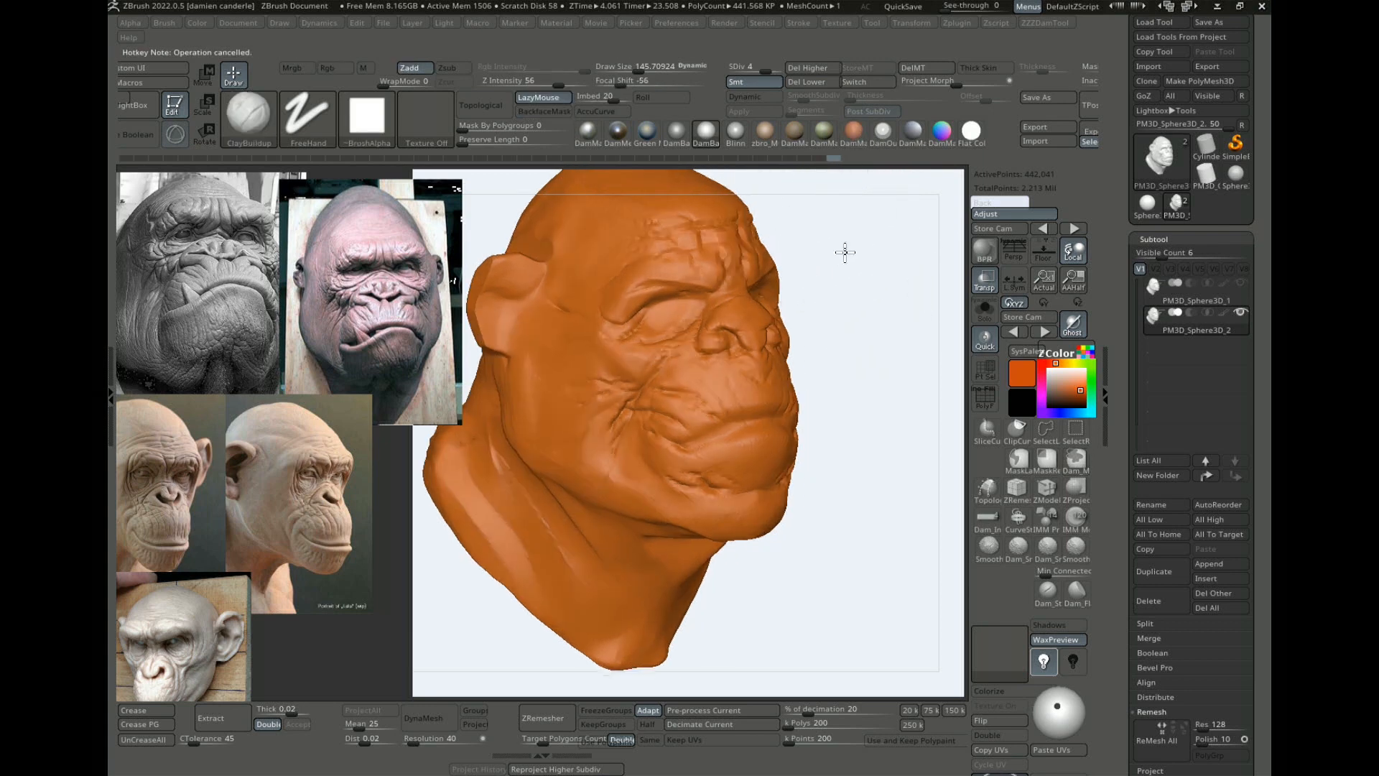
Step: Assign Alt+S as a custom hotkey for the morph target Switch command
left_click(855, 84, "ctrl+alt")
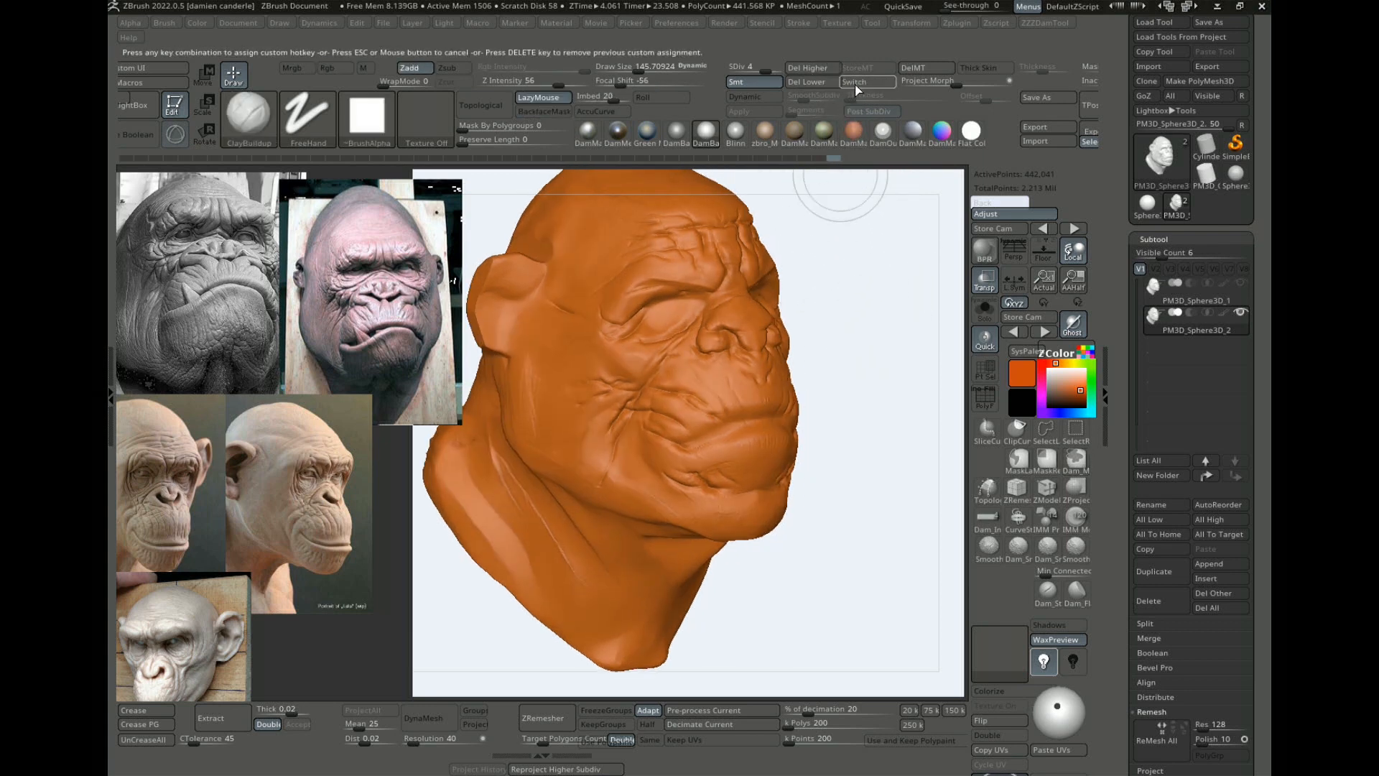
key("alt+s")
Step: Compare the wrinkled head with its stored morph target by switching between them, and examine the whole head from both sides
key("alt+s")
key("alt+s")
key("alt+s")
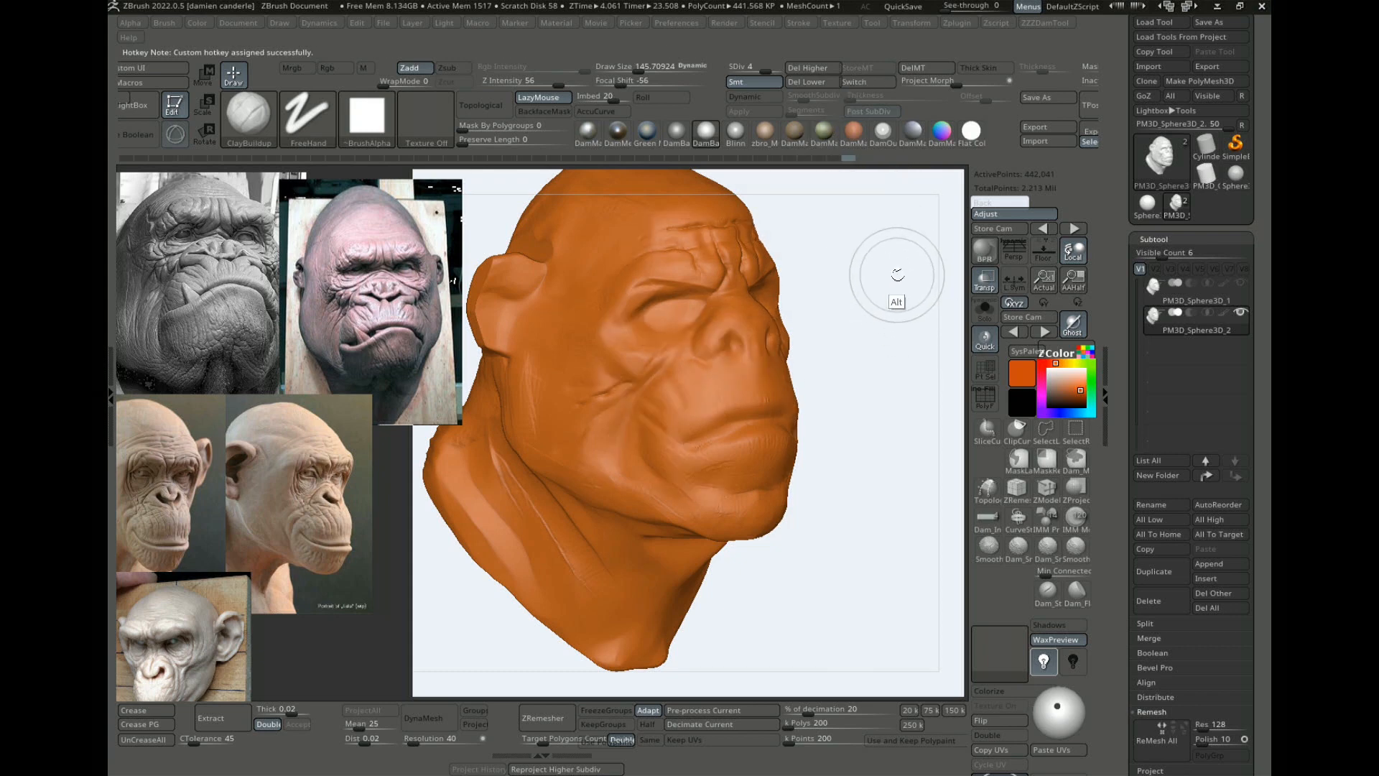
key("alt+s")
key("alt+s")
key("alt+s")
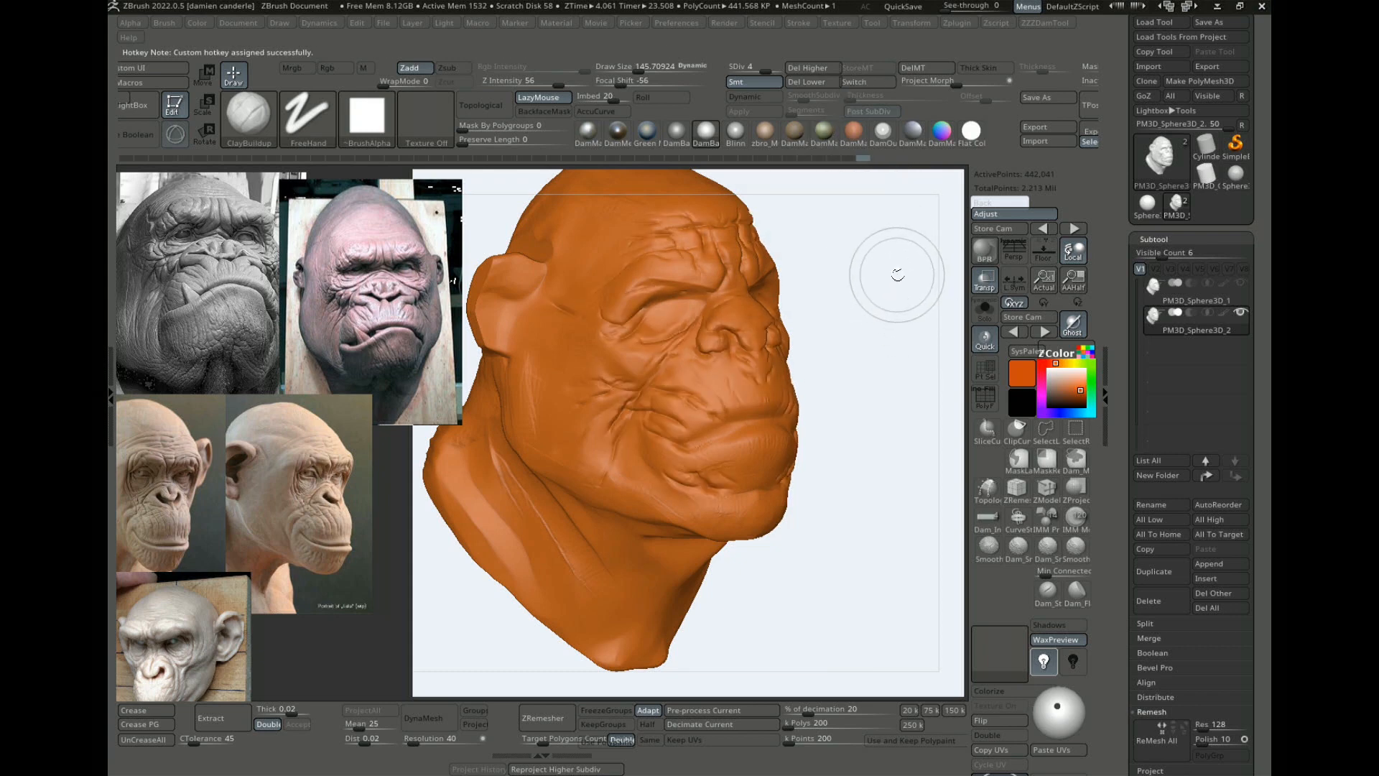
key("alt+s")
mouse_move(903, 372)
left_mouse_down("alt")
mouse_move(876, 280)
mouse_move(856, 289)
mouse_move(875, 320)
left_mouse_up("alt")
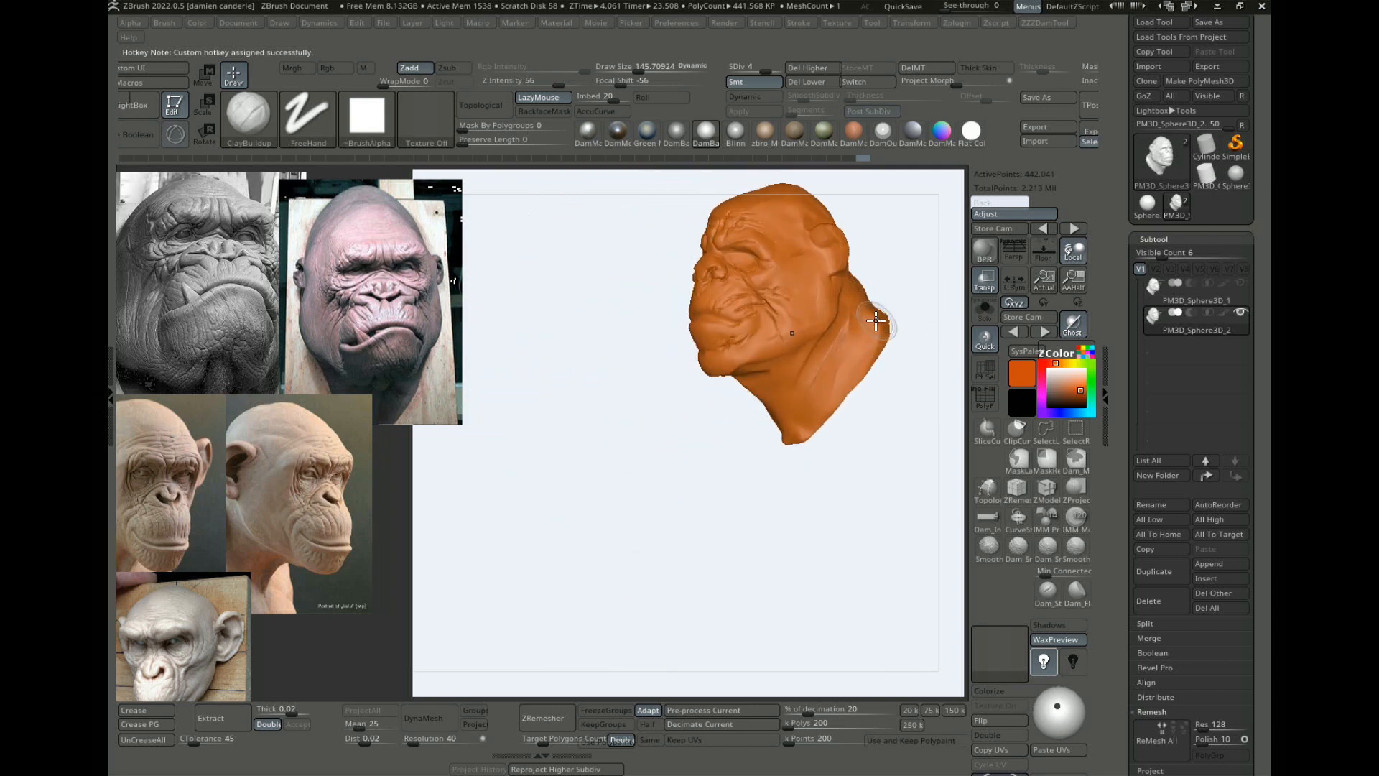
left_click_drag(528, 388, 769, 385)
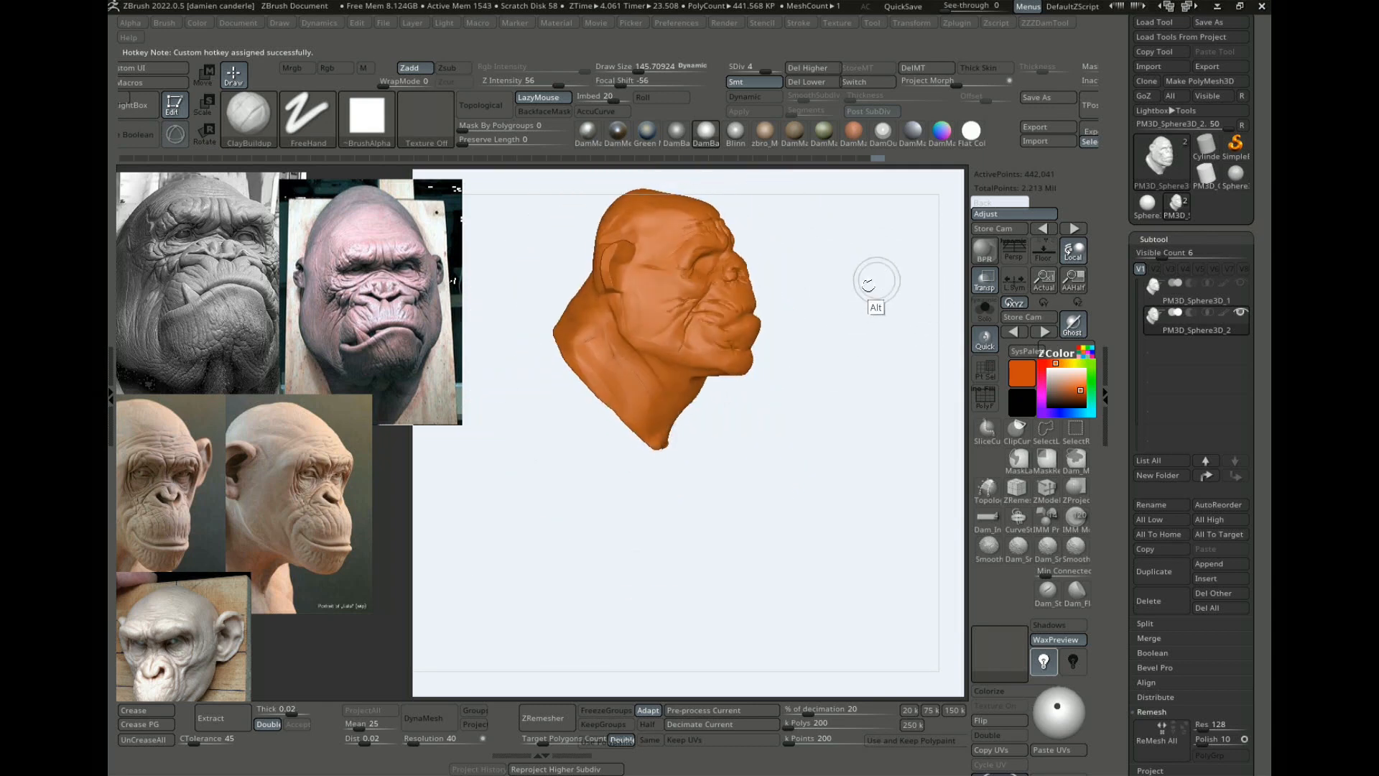
left_click_drag(874, 283, 842, 338, "alt")
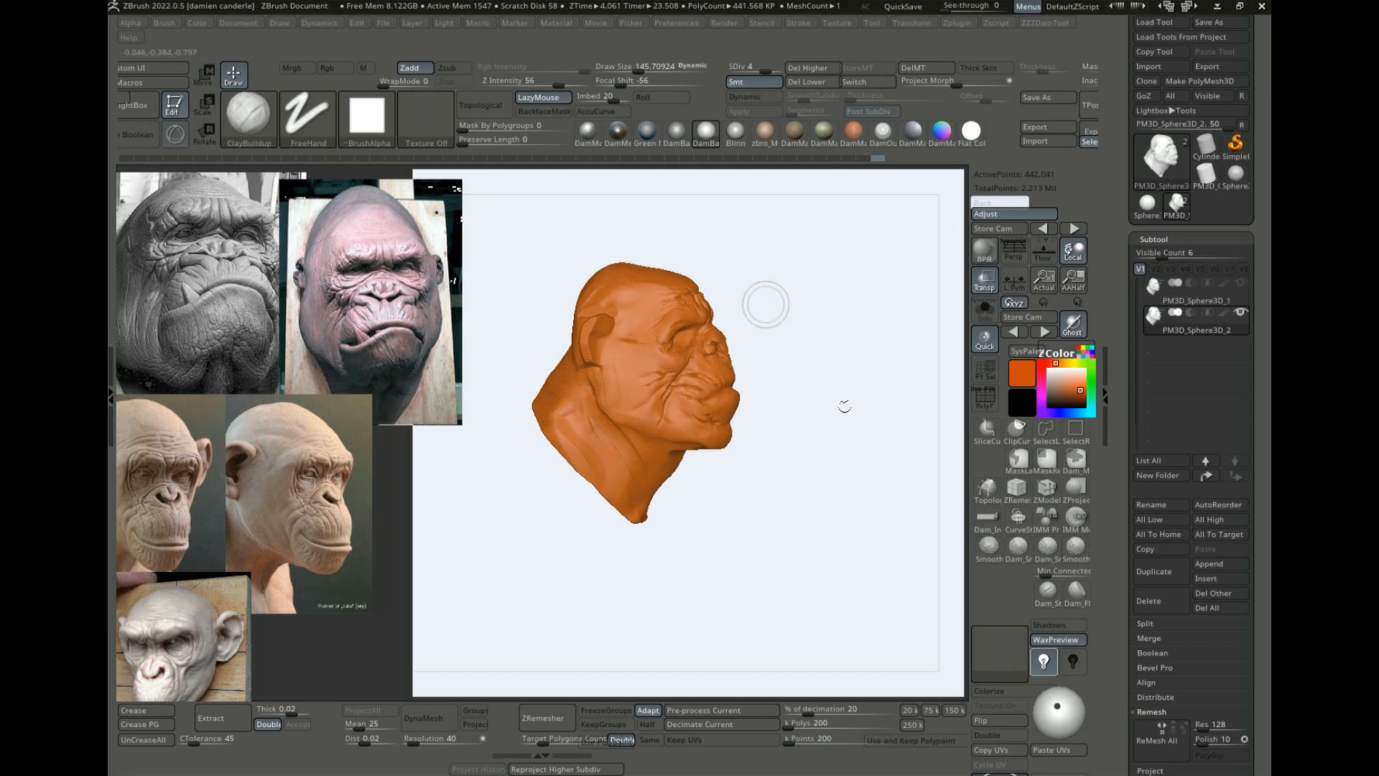
left_click_drag(878, 386, 878, 435, "alt")
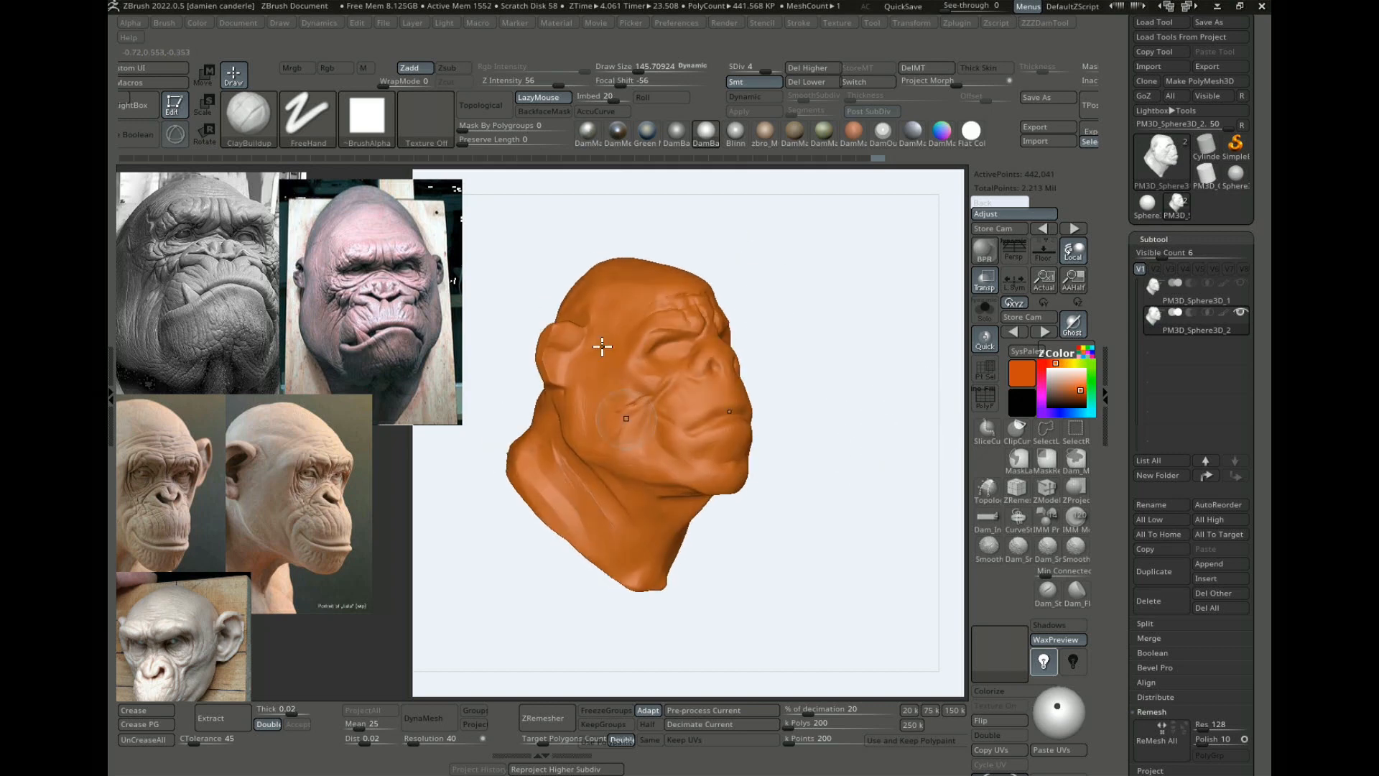
Step: Redo the undone sculpting strokes to restore the wrinkles and folds across the gorilla's face
key("ctrl+shift+z")
key("ctrl+shift+z")
key("ctrl+shift+z")
key("ctrl+shift+z")
key("ctrl+shift+z")
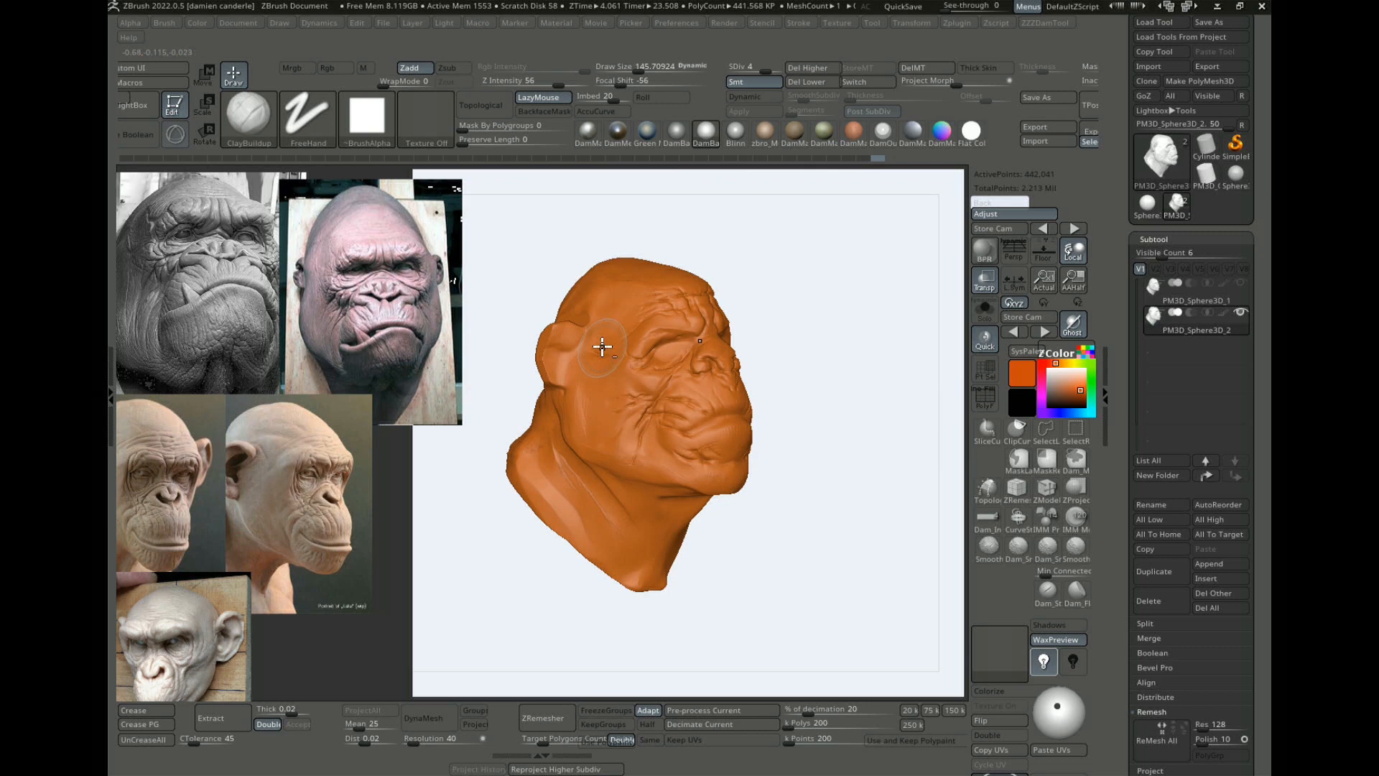
key("ctrl+shift+z")
key("ctrl+shift+z")
left_click_drag(859, 393, 916, 501, "alt")
left_click_drag(927, 360, 915, 302)
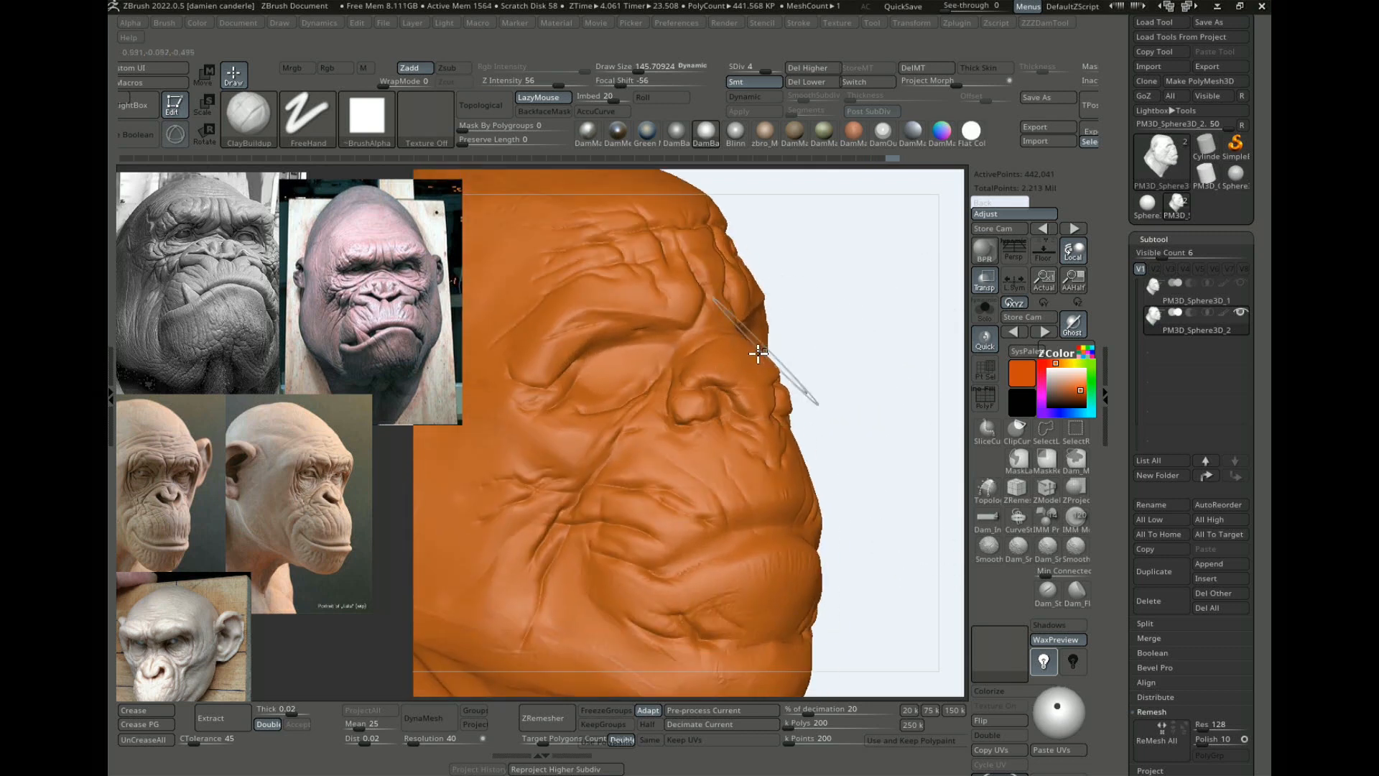
Step: Choose the Dam_Morph brush and partially blend back the wrinkles on the muzzle, nose and brow
key("m")
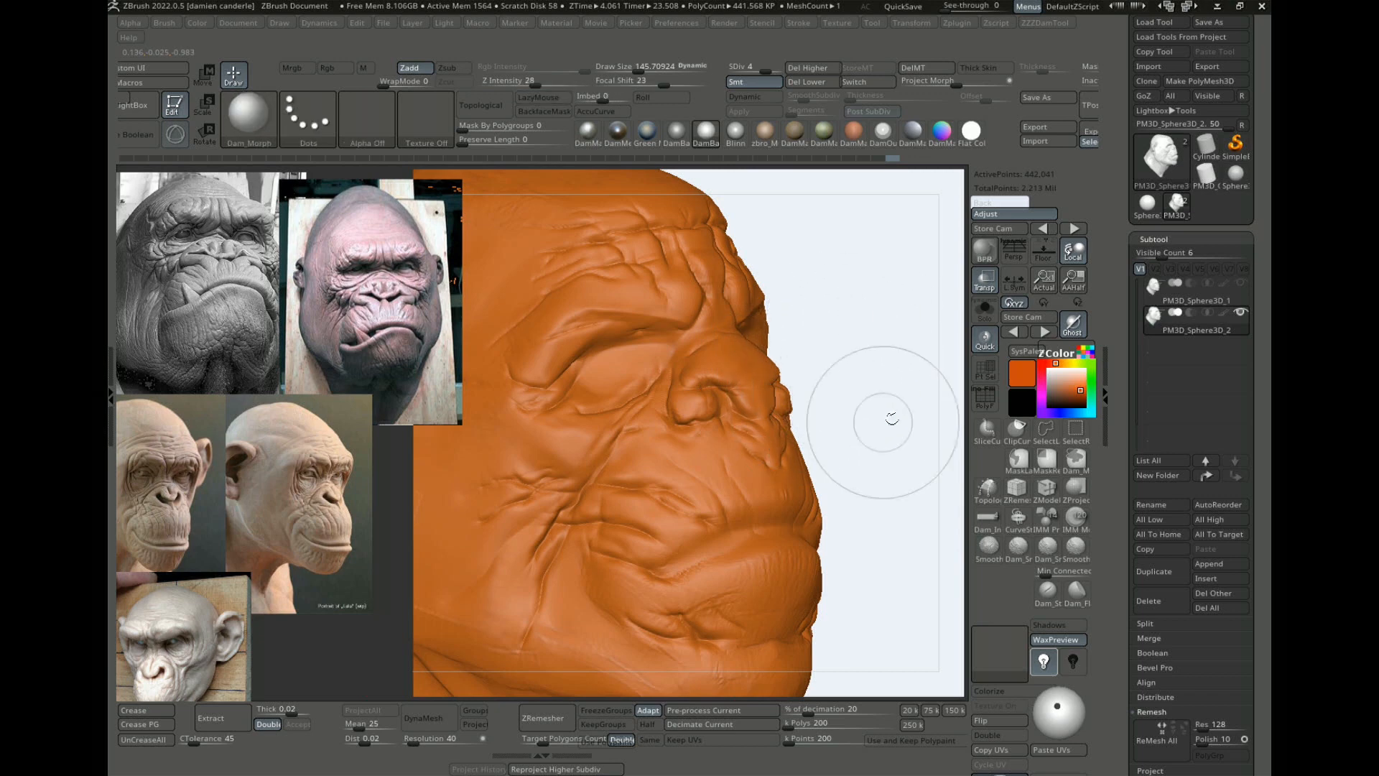
left_click_drag(895, 369, 923, 342)
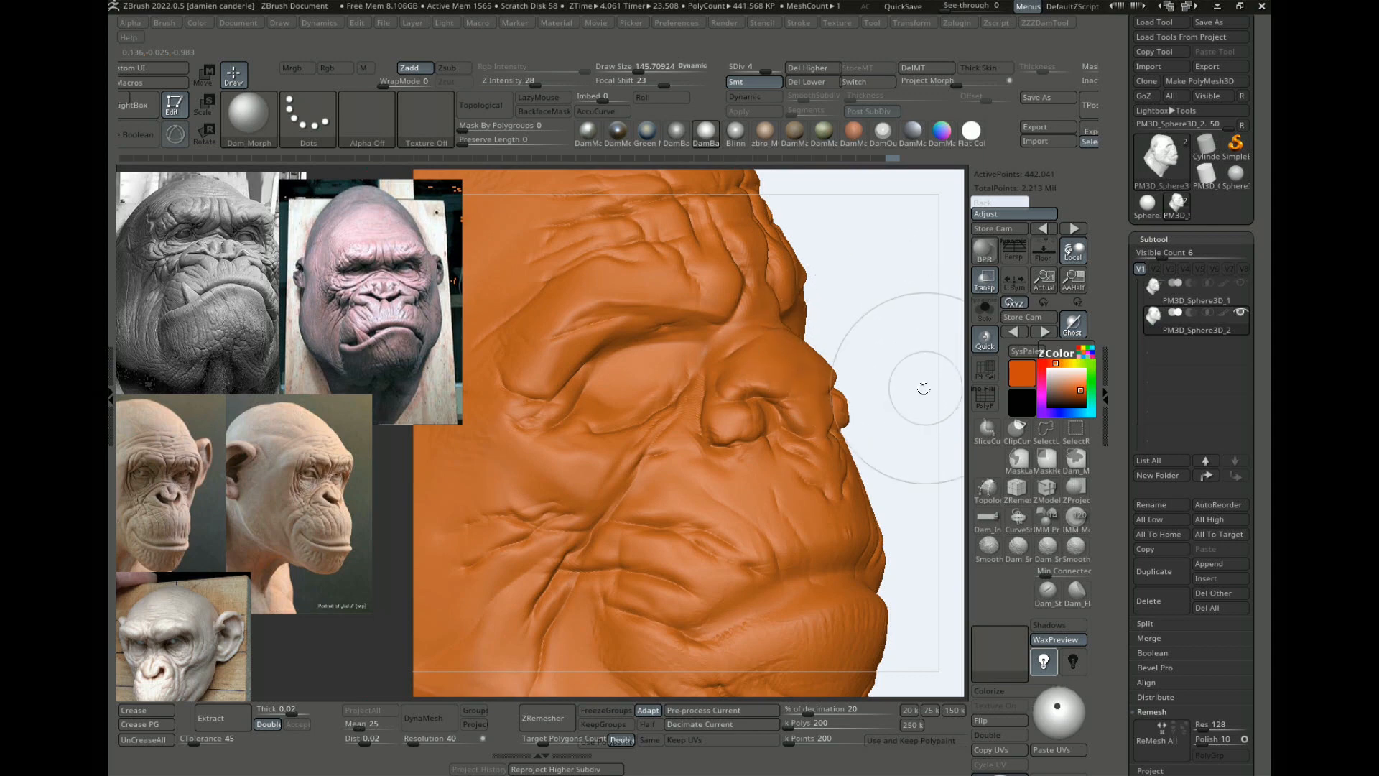
left_click_drag(920, 391, 716, 310)
key("s")
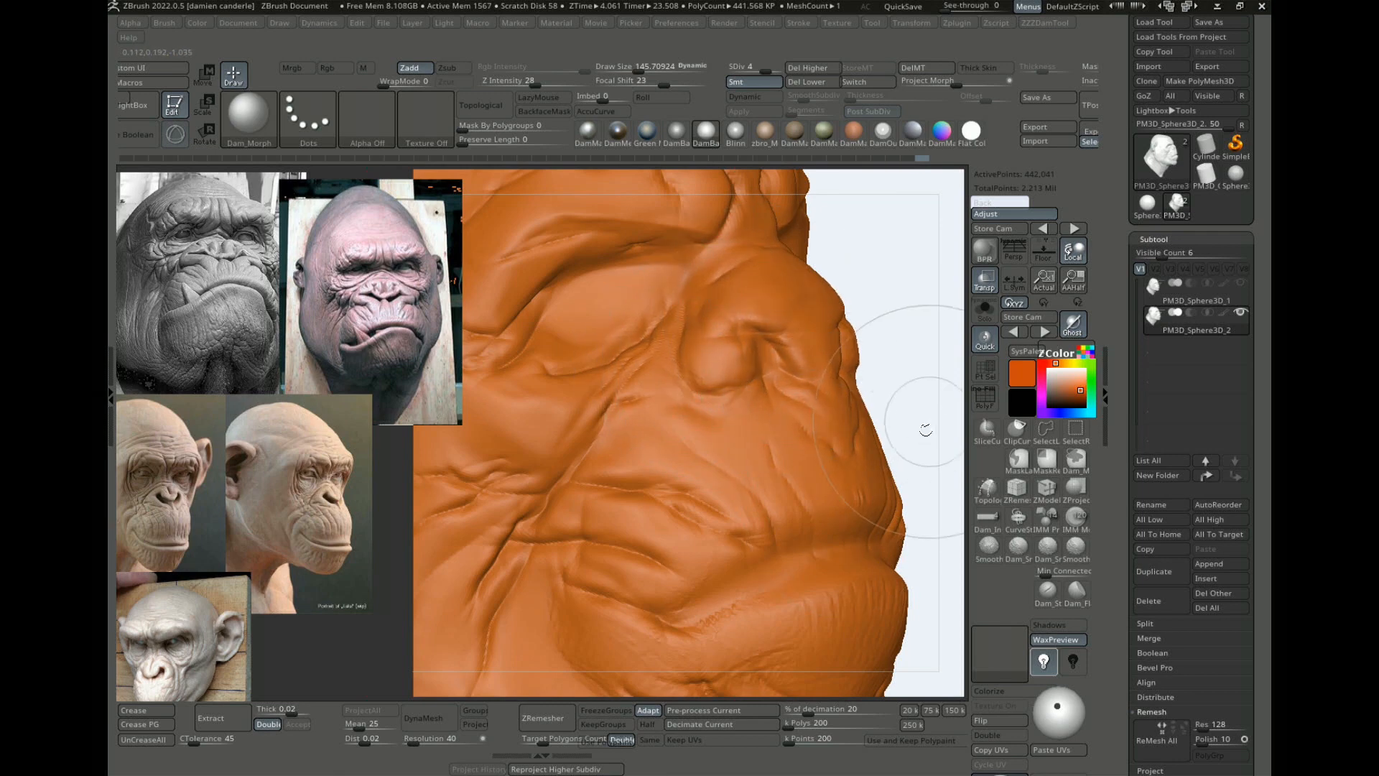
mouse_move(924, 431)
left_mouse_down()
mouse_move(863, 419)
mouse_move(916, 388)
mouse_move(769, 546)
left_mouse_up()
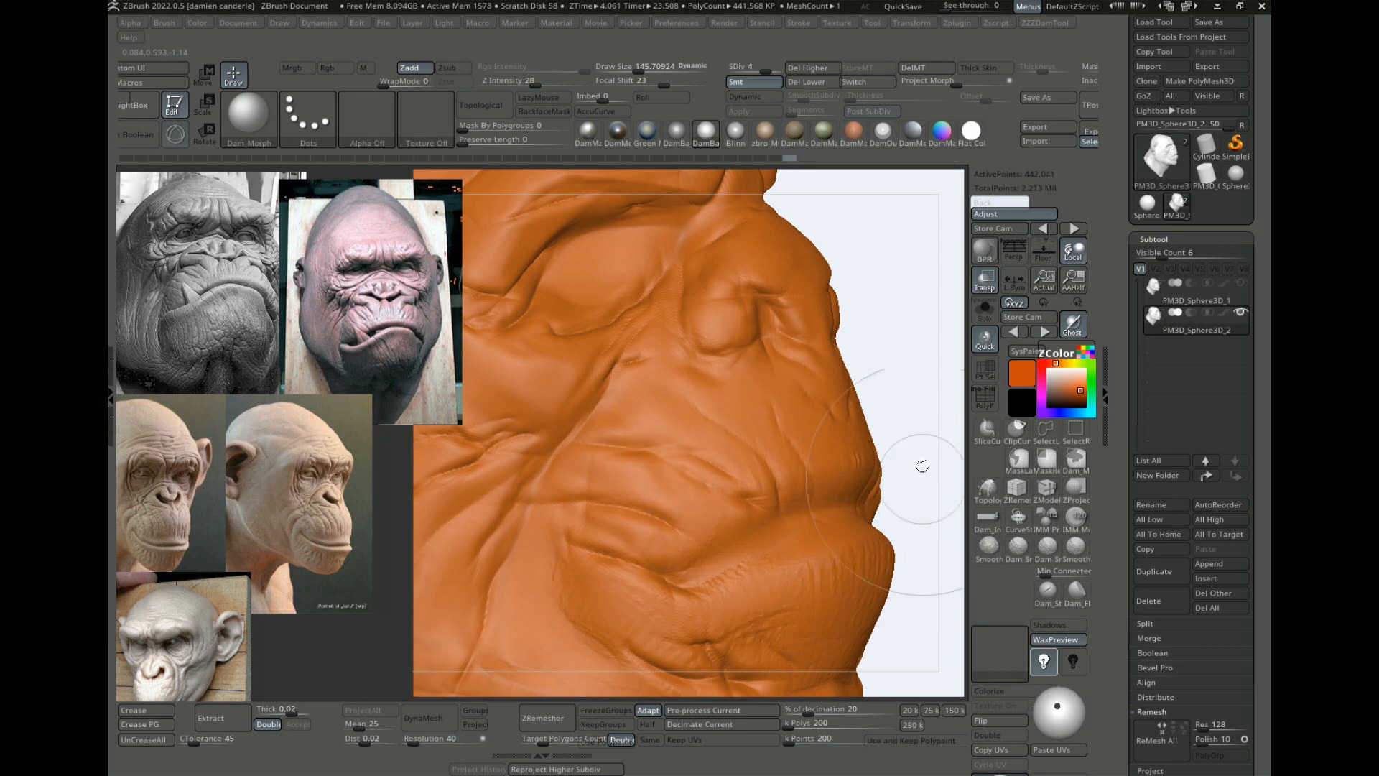
left_click_drag(922, 467, 927, 520)
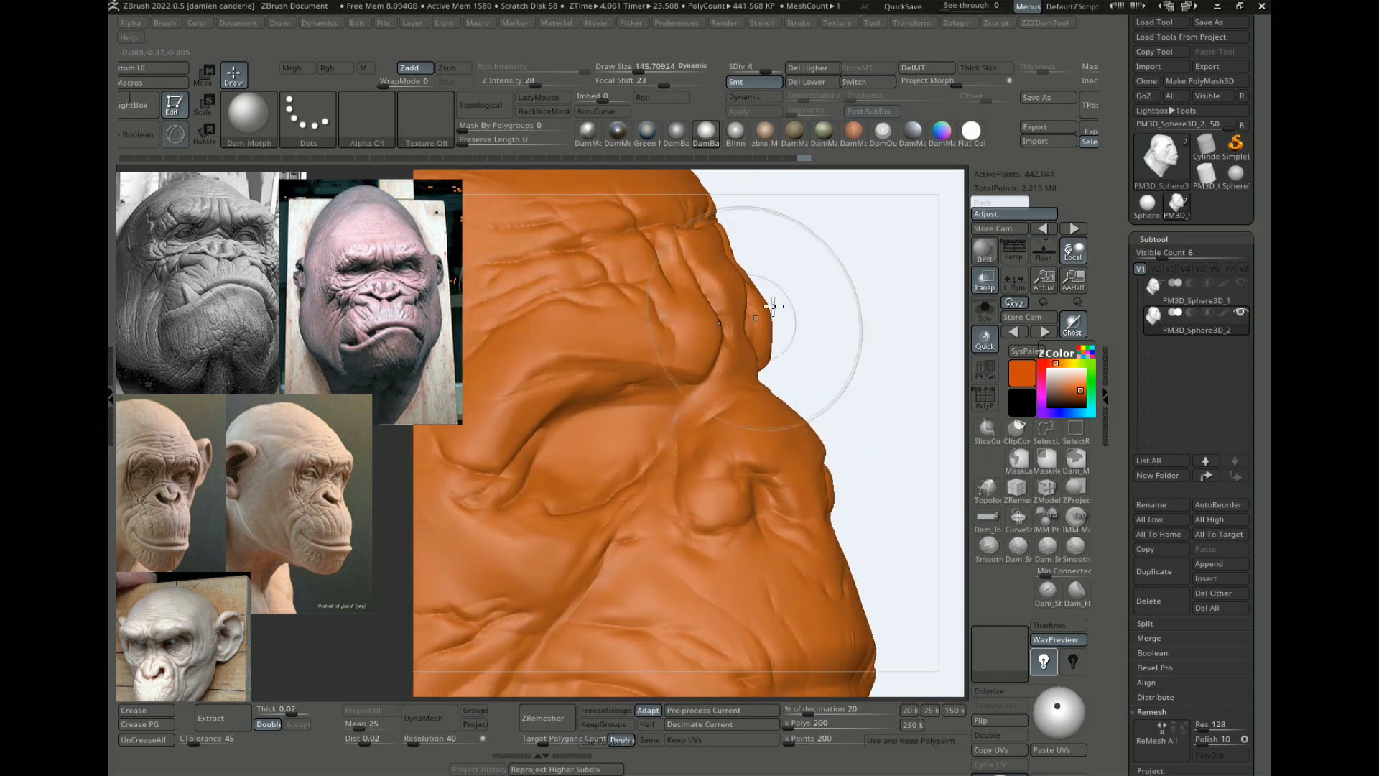
left_click_drag(855, 305, 866, 346)
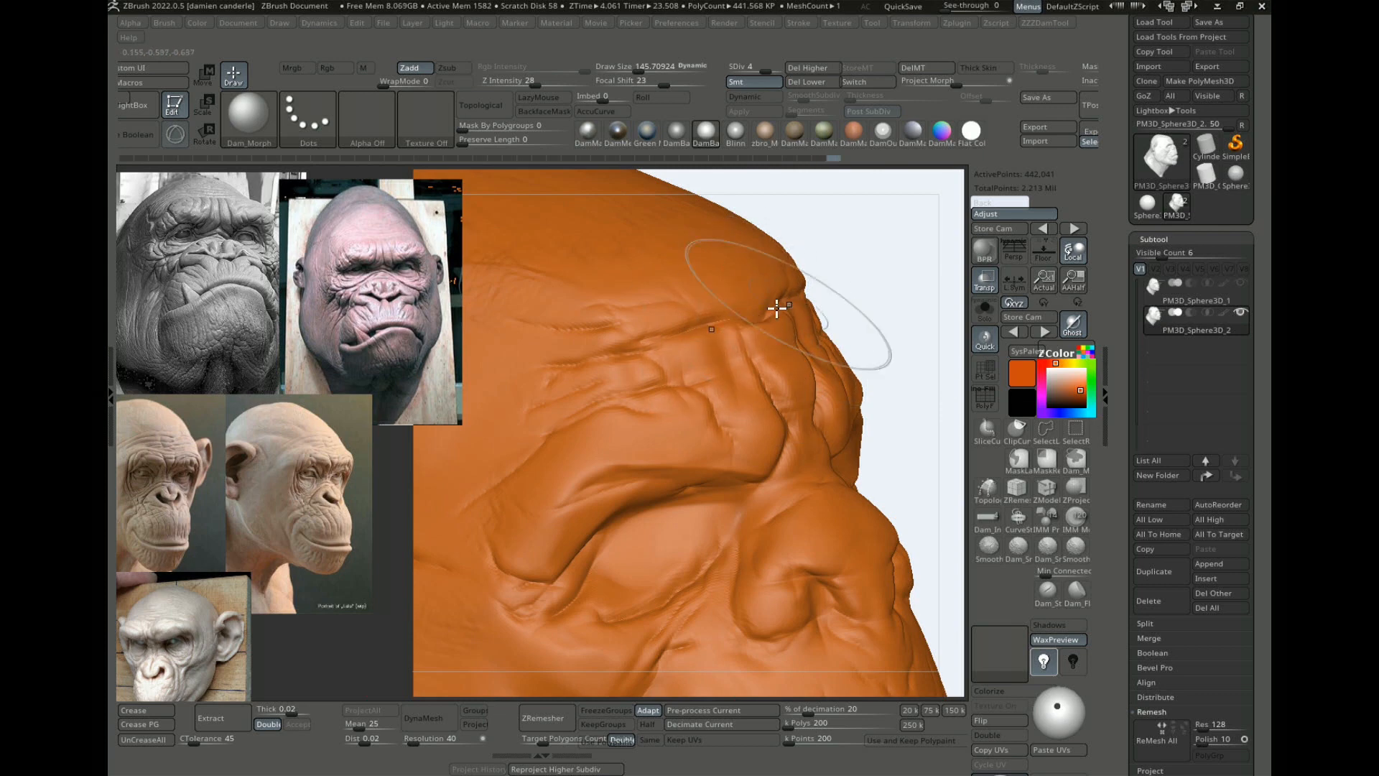
Step: With the ClayBuildup brush at a draw size of about 54, reshape and smooth the outer end of the brow ridge
left_click_drag(879, 287, 862, 291)
key("b")
key("c")
key("b")
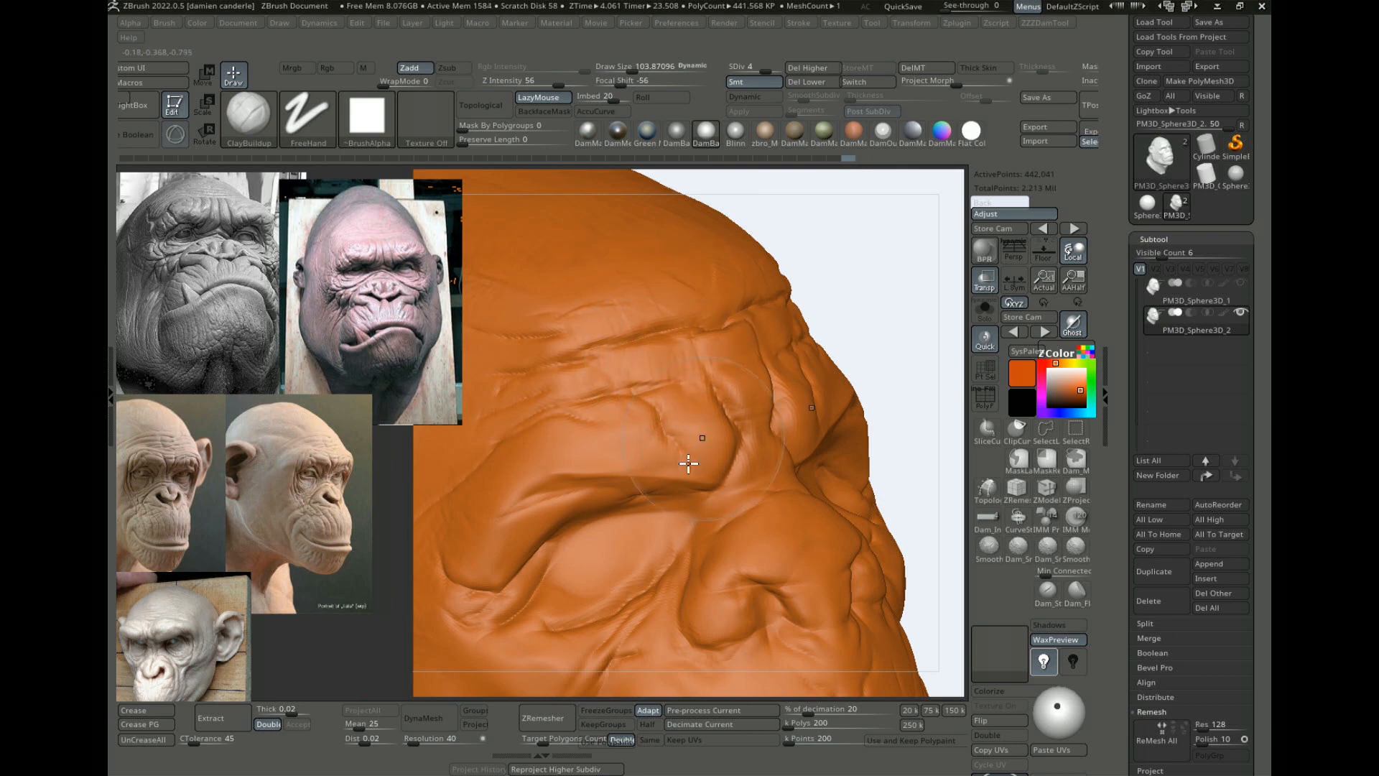
mouse_move(884, 324)
left_mouse_down("alt")
mouse_move(912, 259)
mouse_move(893, 185)
left_mouse_up("alt")
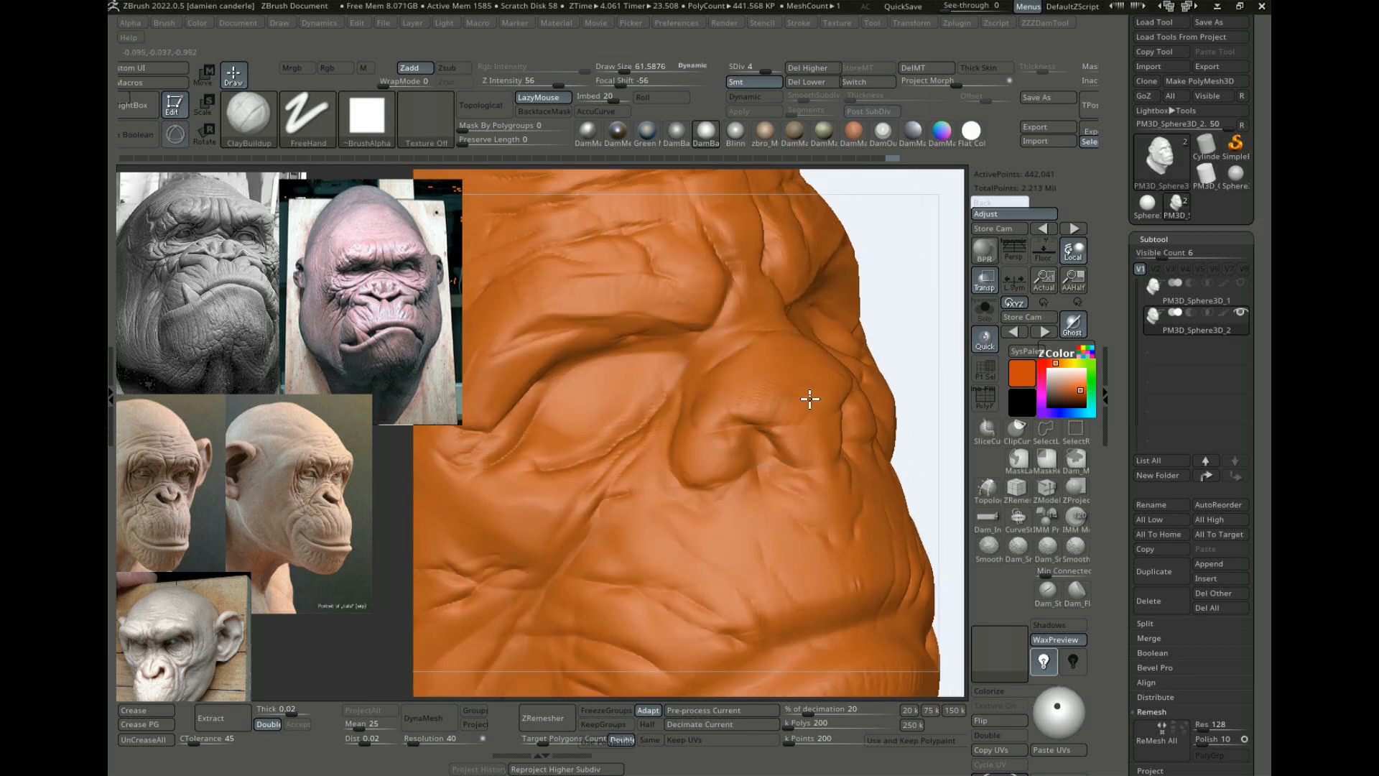
mouse_move(897, 293)
left_mouse_down("alt")
mouse_move(918, 261)
mouse_move(936, 271)
left_mouse_up("alt")
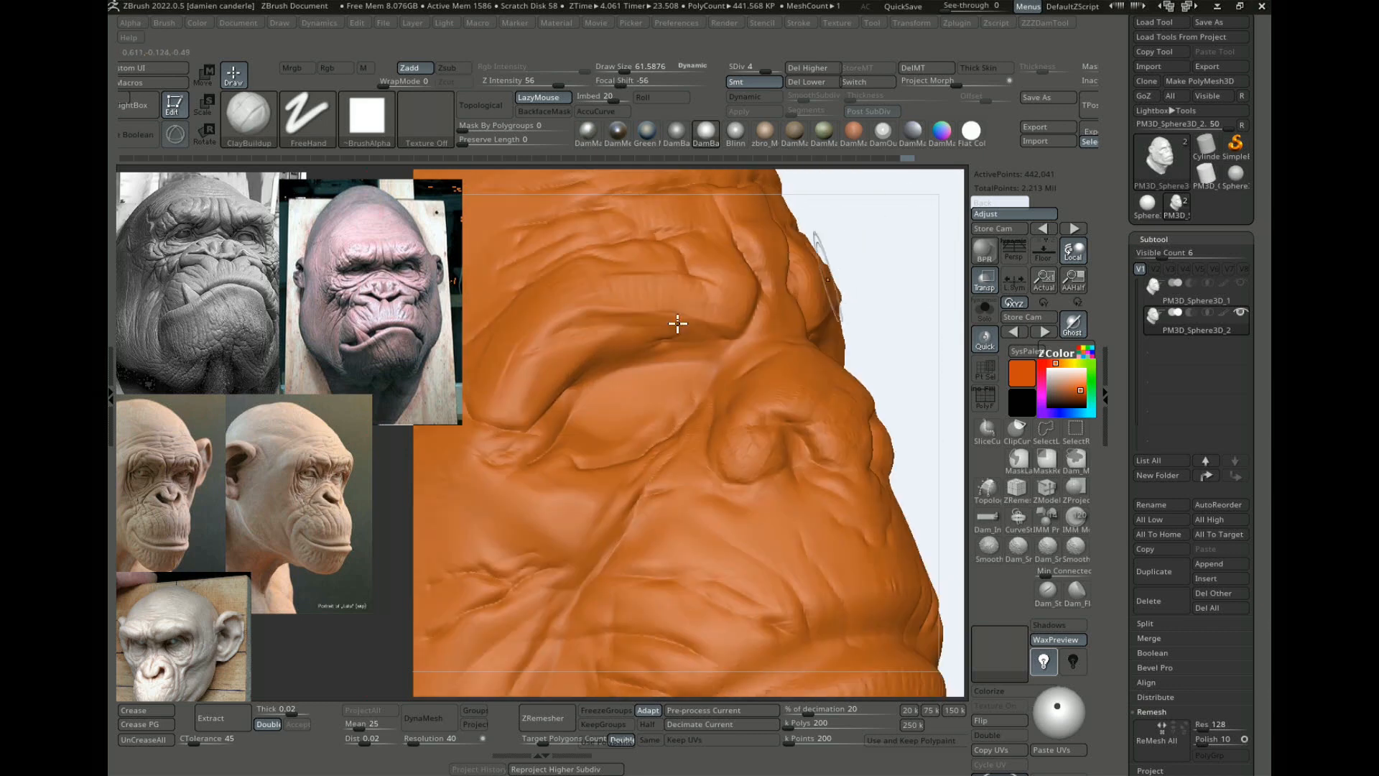
left_click_drag(550, 356, 571, 360)
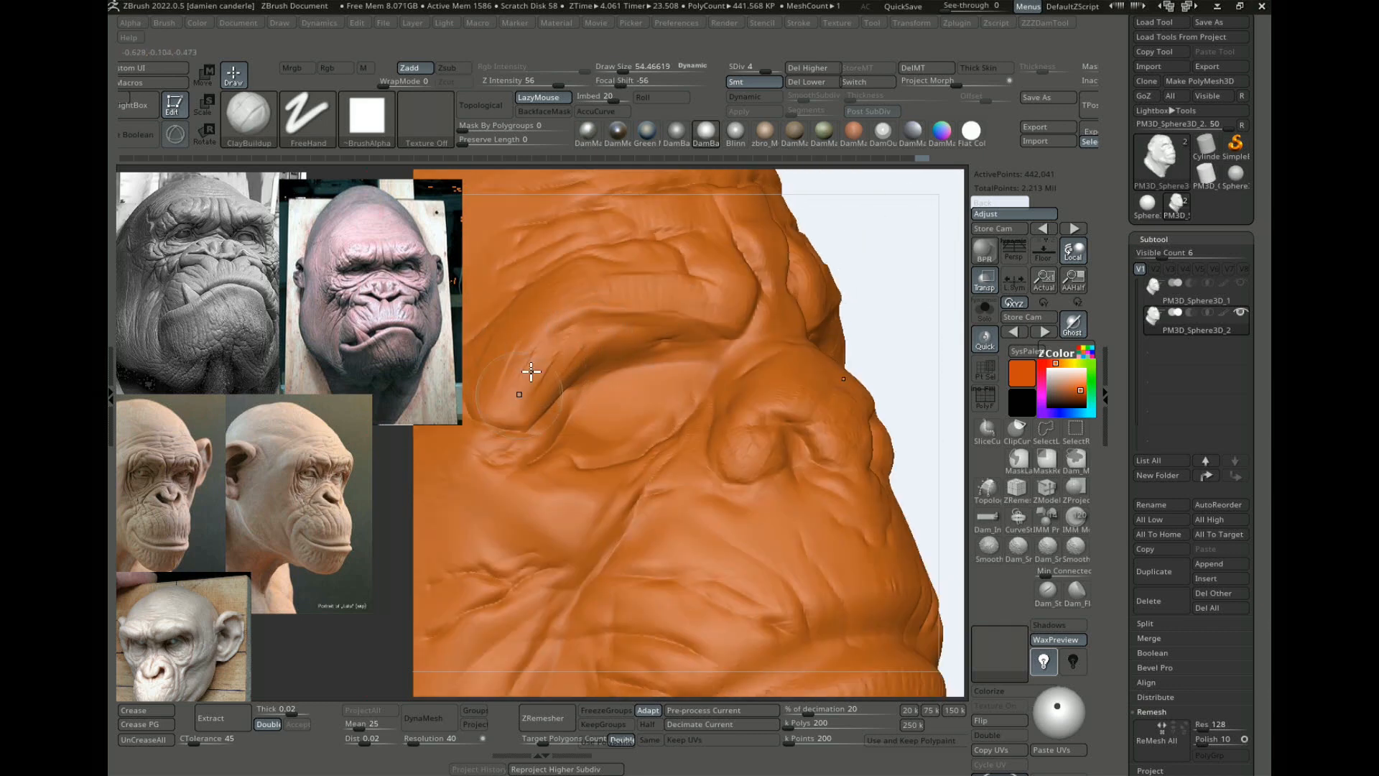
left_click_drag(528, 388, 547, 367, "alt")
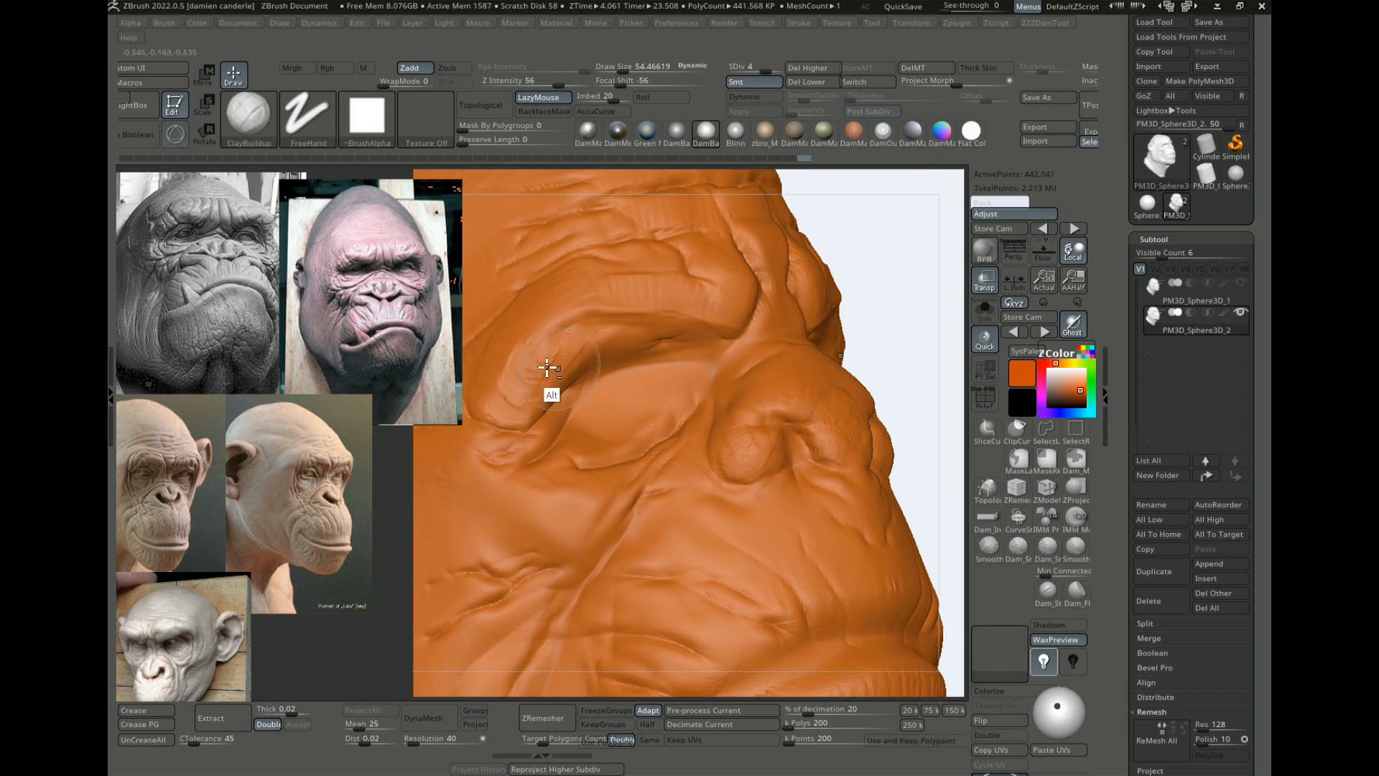
key("shift")
Step: Build up the area under the eye and along the cheekbone with ClayBuildup, enlarging the draw size to about 169, and smooth it
left_click_drag(865, 280, 862, 248, "alt")
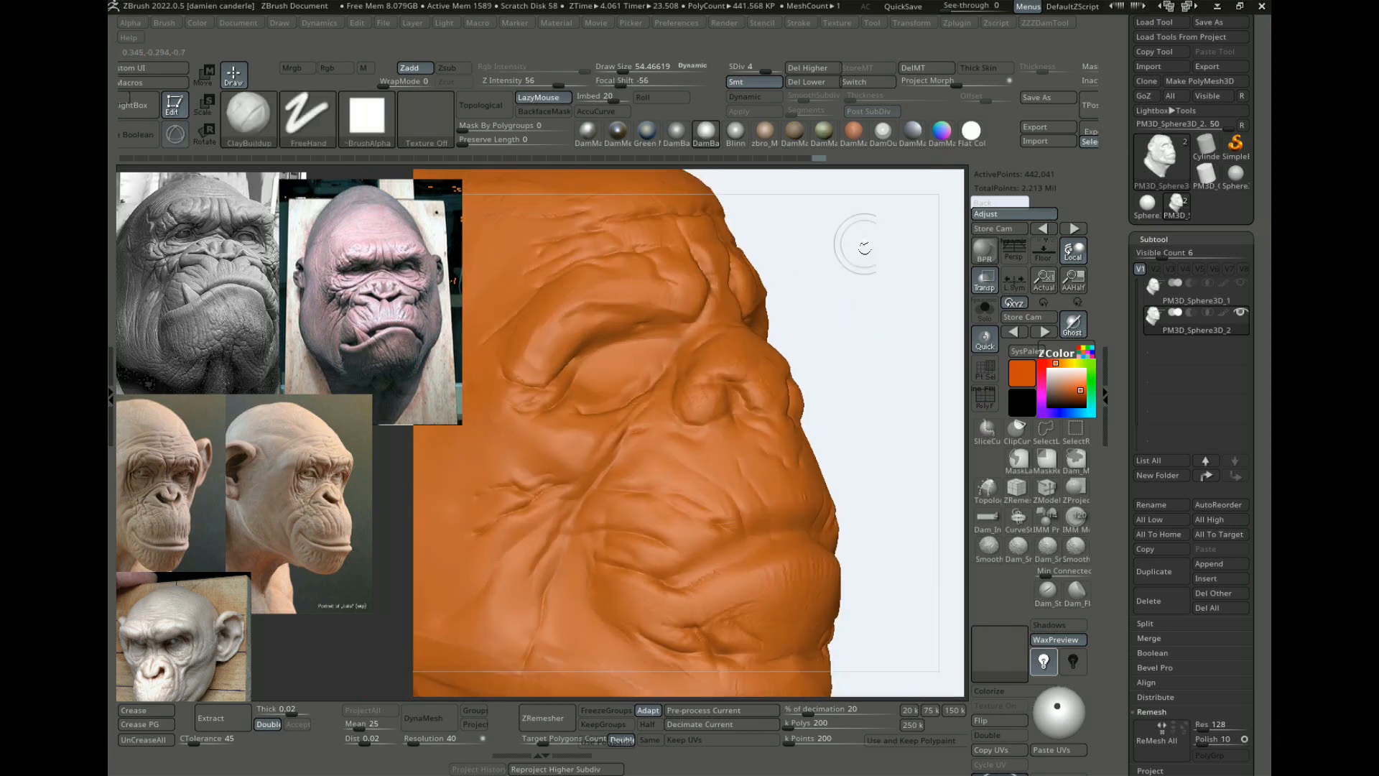
left_click_drag(847, 360, 767, 375)
left_click_drag(530, 460, 546, 461)
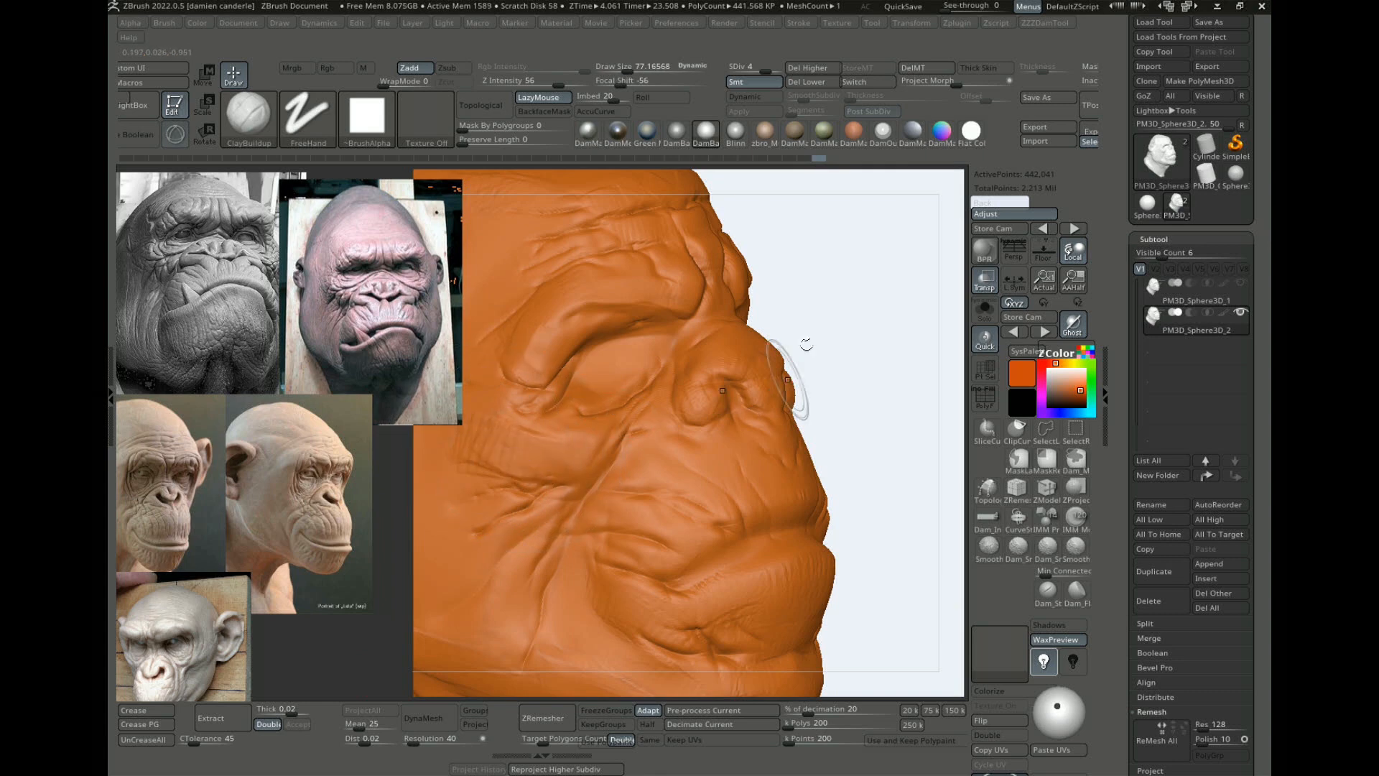
left_click_drag(807, 345, 584, 459)
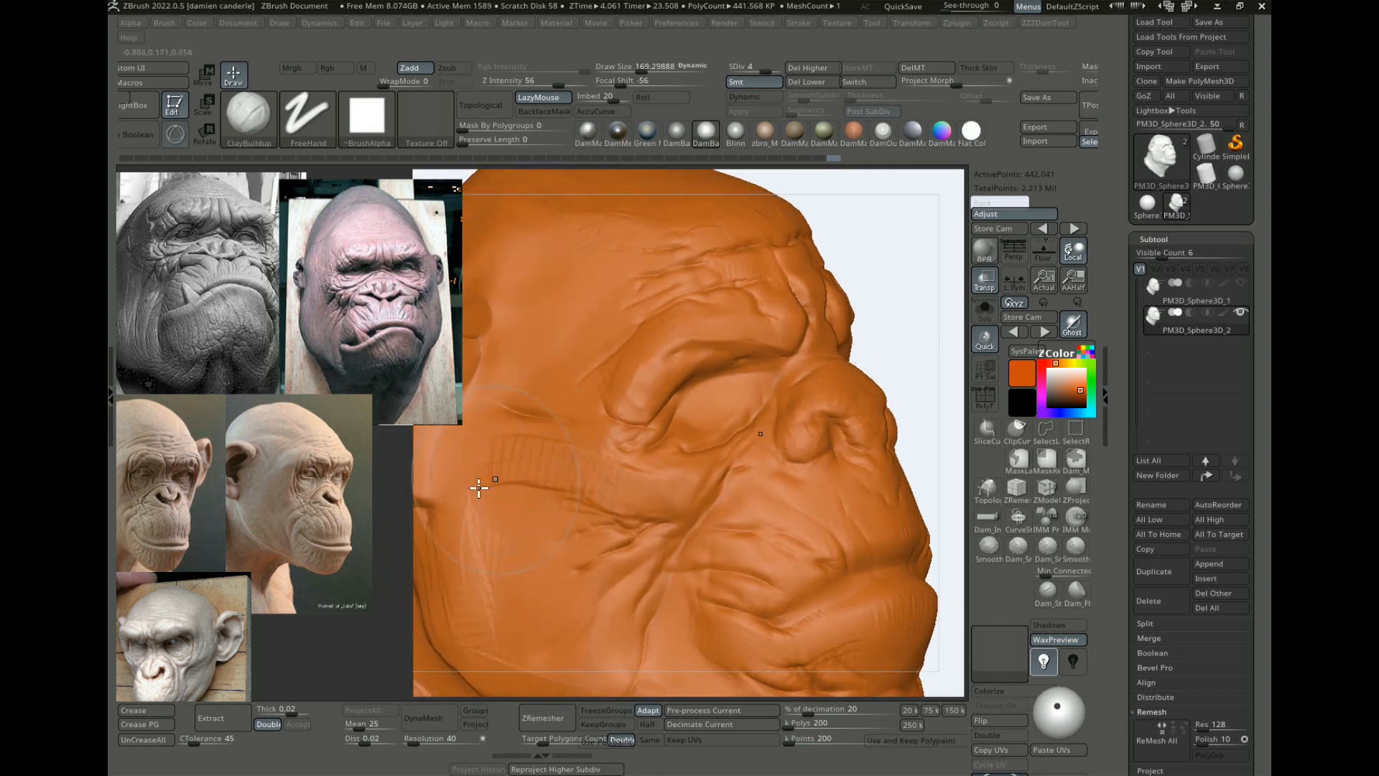
key("shift")
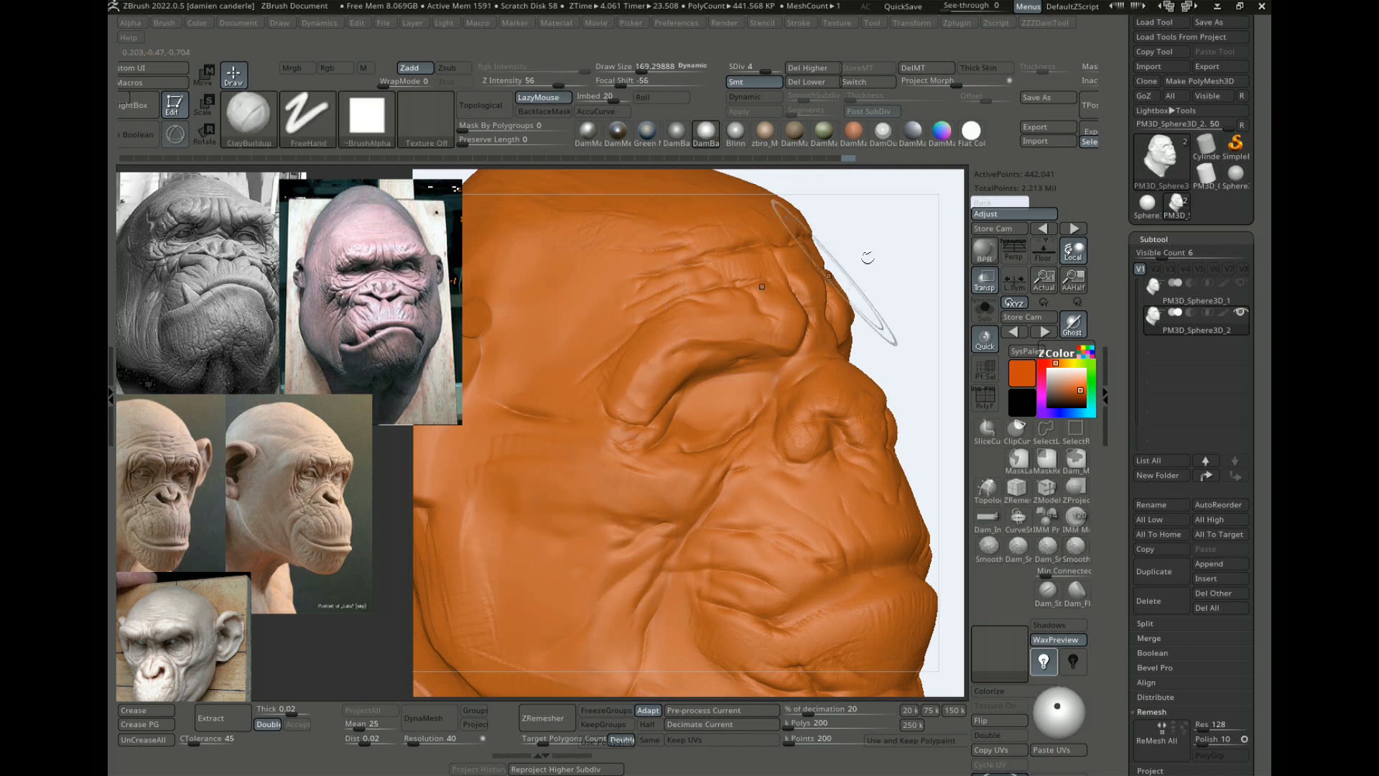
Step: Add broad ClayBuildup strokes over the temple and upper forehead, raising the draw size to about 201, and smooth them
left_click_drag(903, 251, 898, 303, "alt")
key("s")
left_click_drag(652, 323, 649, 323)
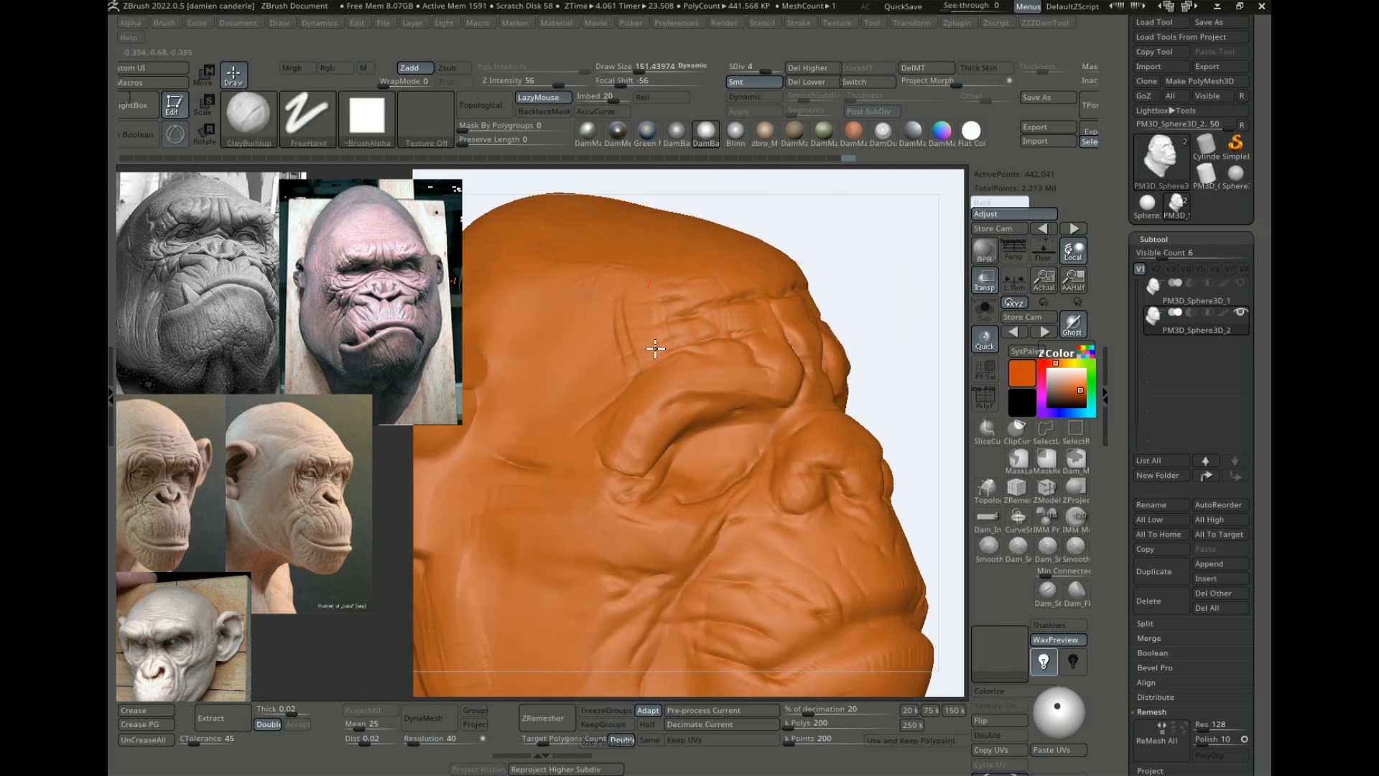
left_click_drag(552, 291, 652, 295)
mouse_move(896, 269)
left_mouse_down()
mouse_move(881, 246)
mouse_move(859, 305)
left_mouse_up()
left_click_drag(586, 262, 639, 228)
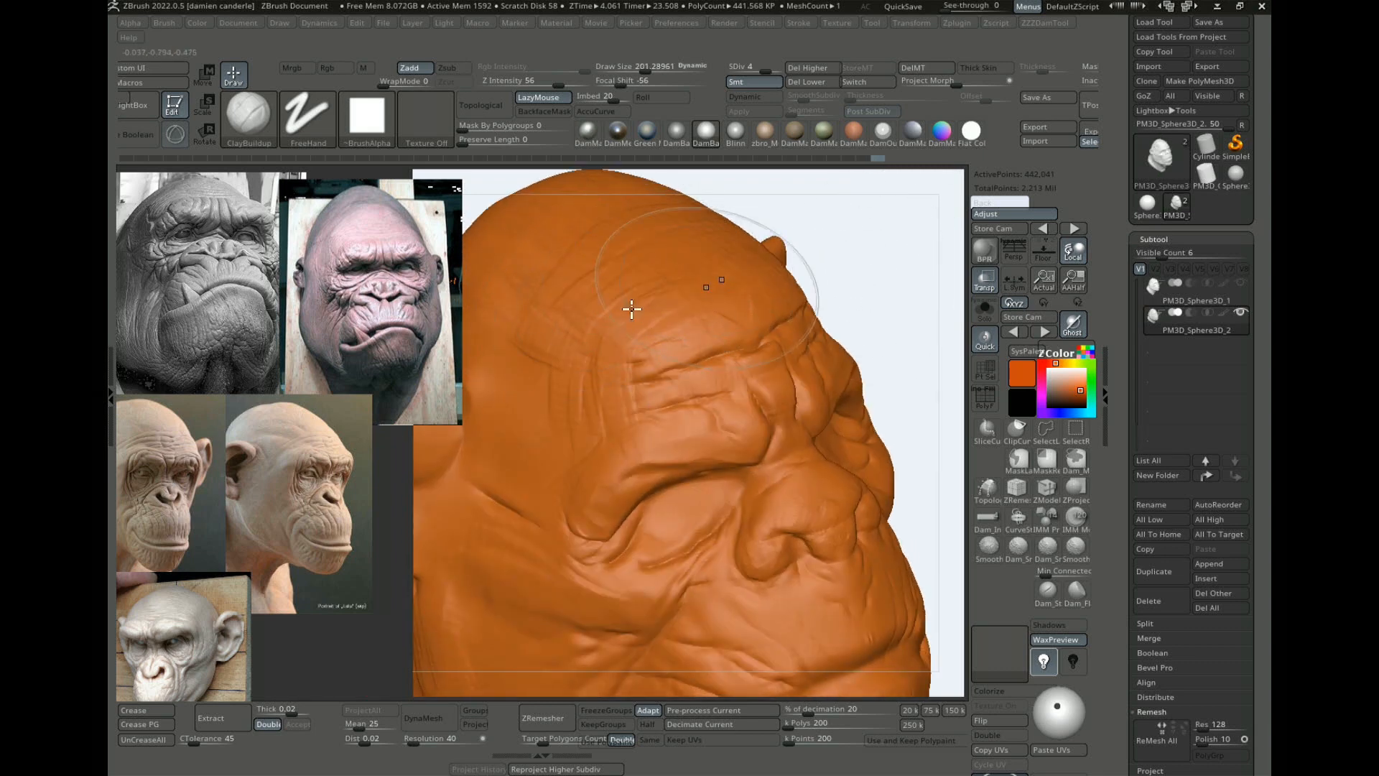
key("shift")
left_click_drag(605, 364, 751, 354, "shift")
Step: Smooth the wrinkles on the lower cheek, around the mouth corner and along the jaw
mouse_move(888, 345)
left_mouse_down()
mouse_move(889, 259)
mouse_move(888, 309)
left_mouse_up()
left_click_drag(922, 374, 680, 428)
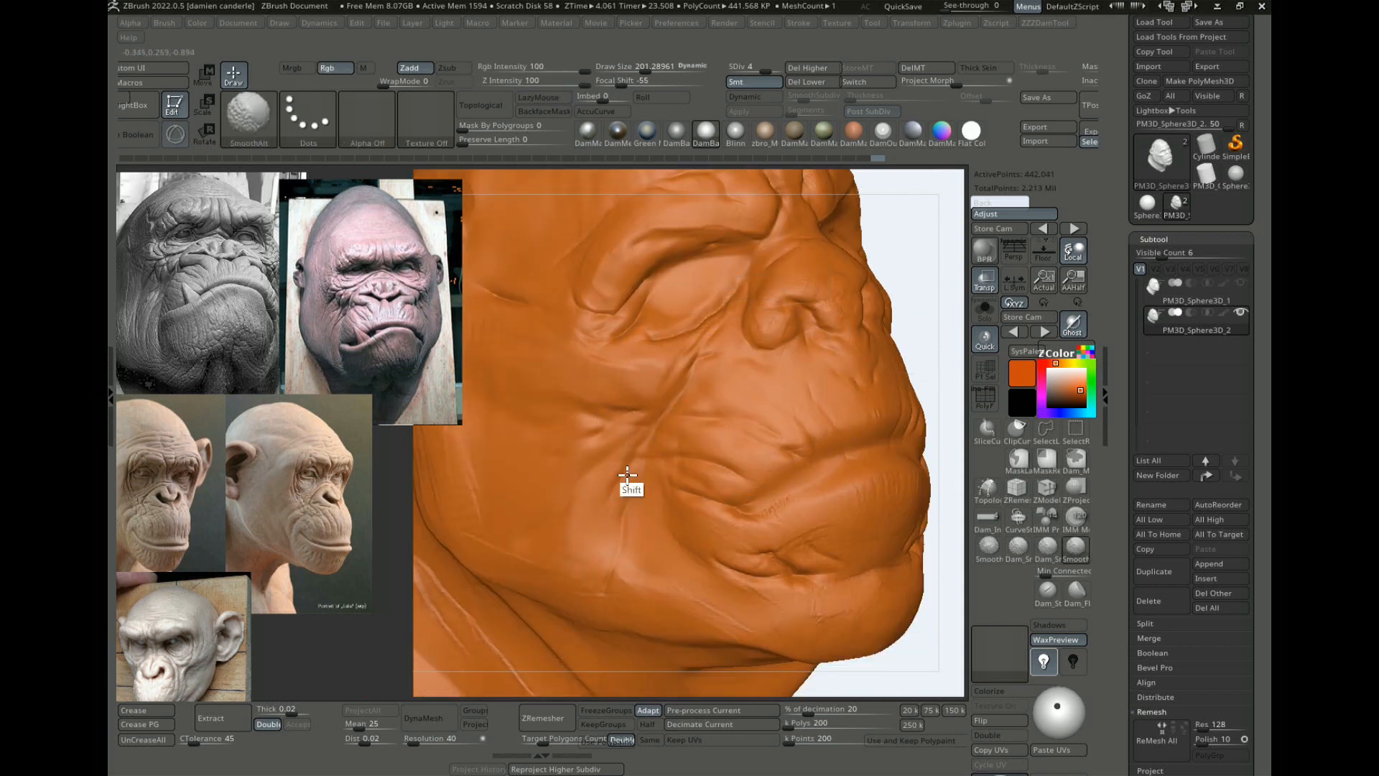
left_click_drag(905, 655, 835, 537, "alt")
left_click_drag(763, 460, 681, 462, "shift")
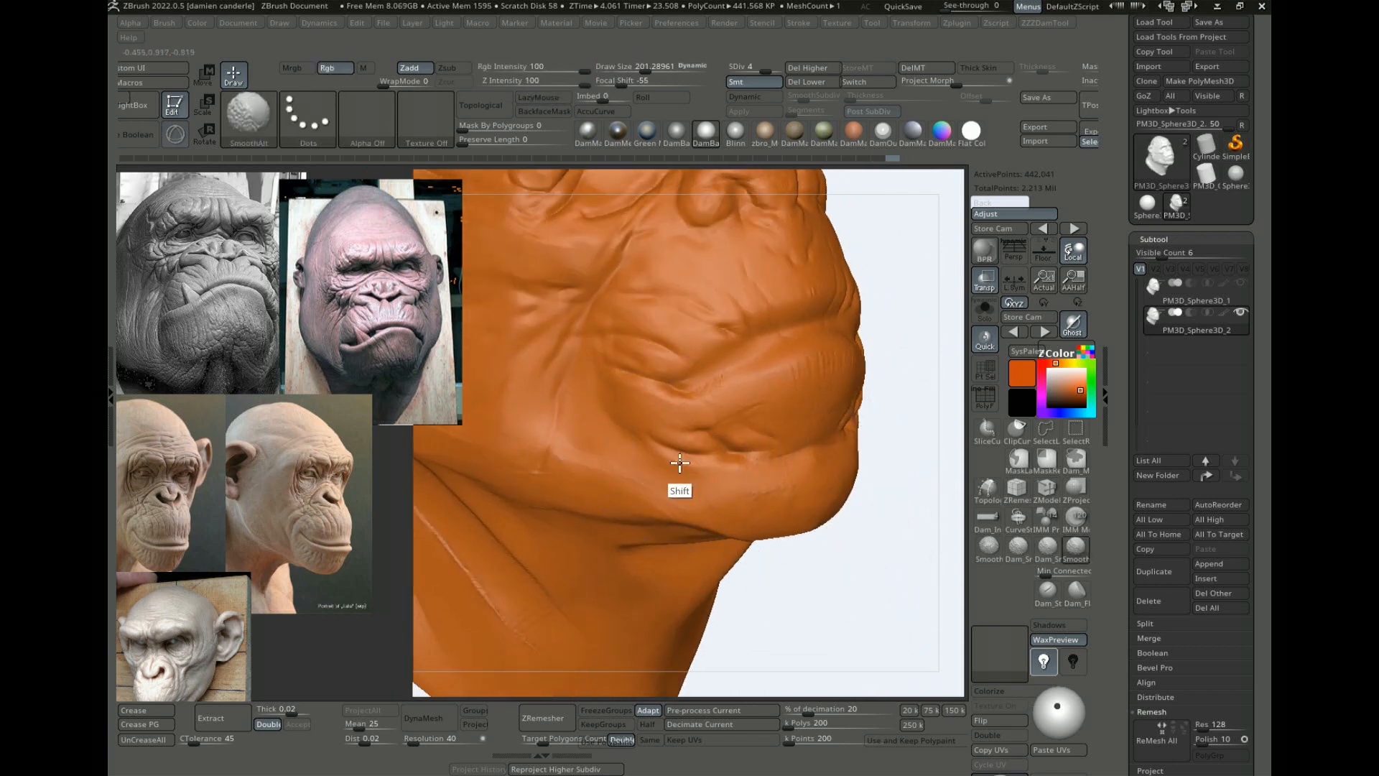
Step: Reduce the draw size to about 73 and soften the surface of the nose and upper lip
left_click_drag(888, 454, 834, 504, "alt")
key("s")
left_click_drag(714, 382, 695, 384)
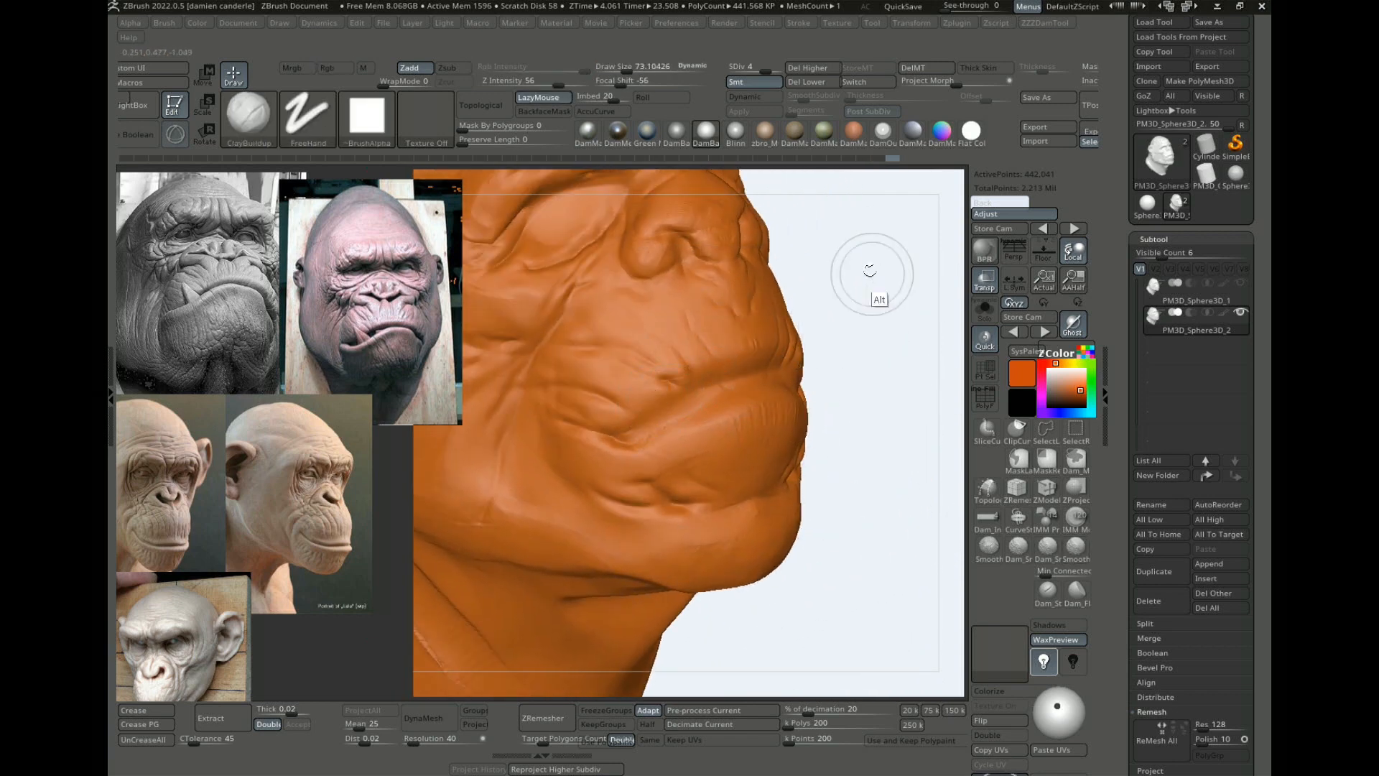
mouse_move(869, 271)
left_mouse_down("alt")
mouse_move(755, 339)
mouse_move(631, 308)
left_mouse_up("alt")
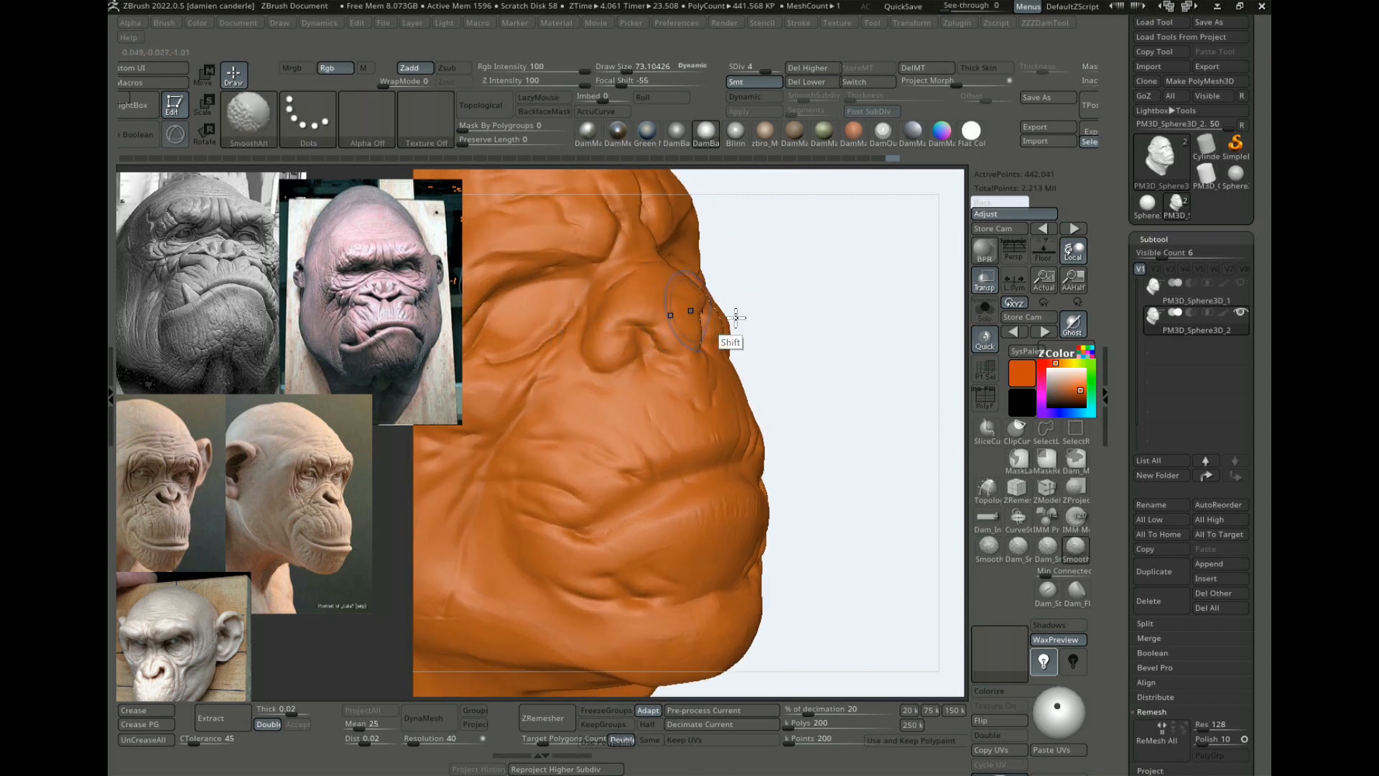
left_click_drag(773, 352, 795, 365, "alt")
left_click_drag(687, 403, 742, 410, "shift")
Step: Rework the forehead folds above the brow with ClayBuildup at a draw size of about 99 and smooth them
left_click_drag(808, 367, 839, 485, "alt")
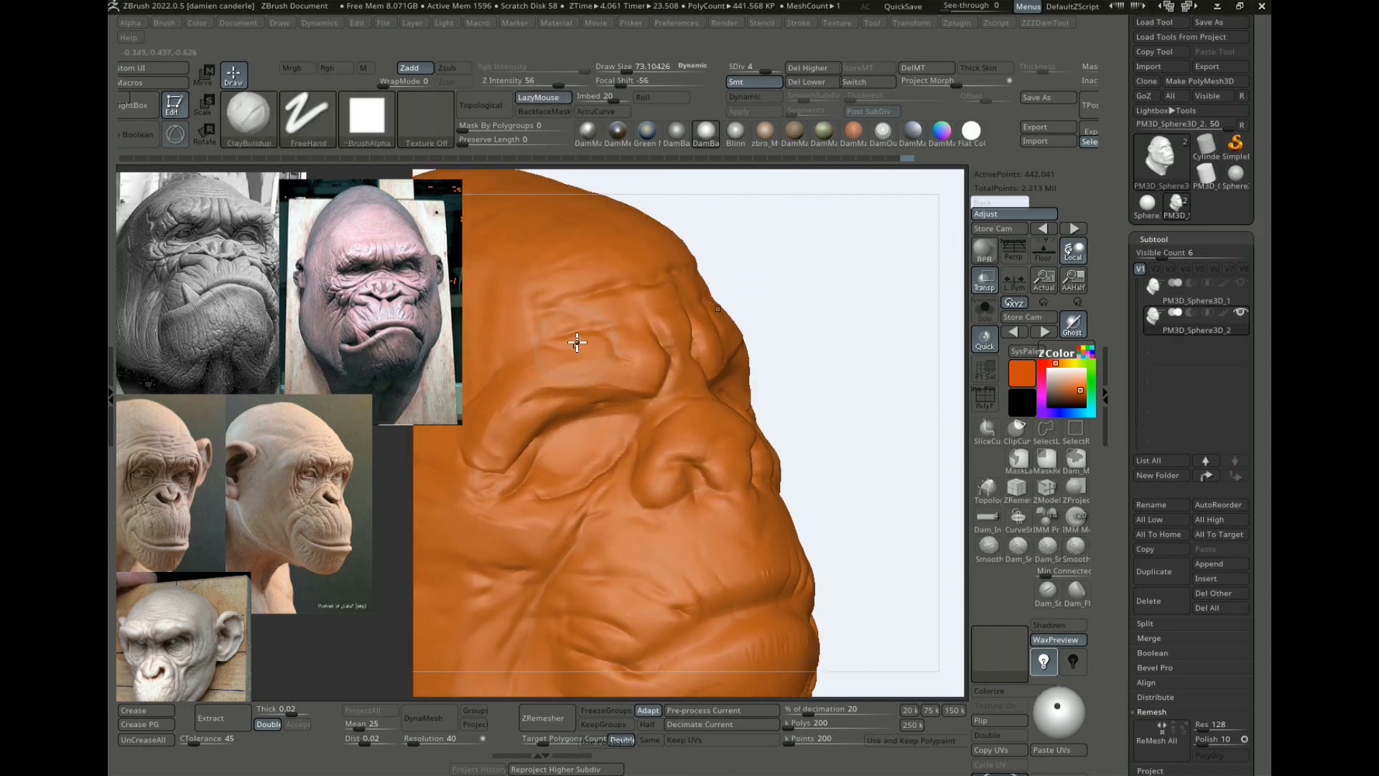
key("s")
left_click_drag(577, 343, 582, 342)
mouse_move(662, 304)
left_mouse_down("shift")
mouse_move(619, 329)
mouse_move(536, 328)
left_mouse_up("shift")
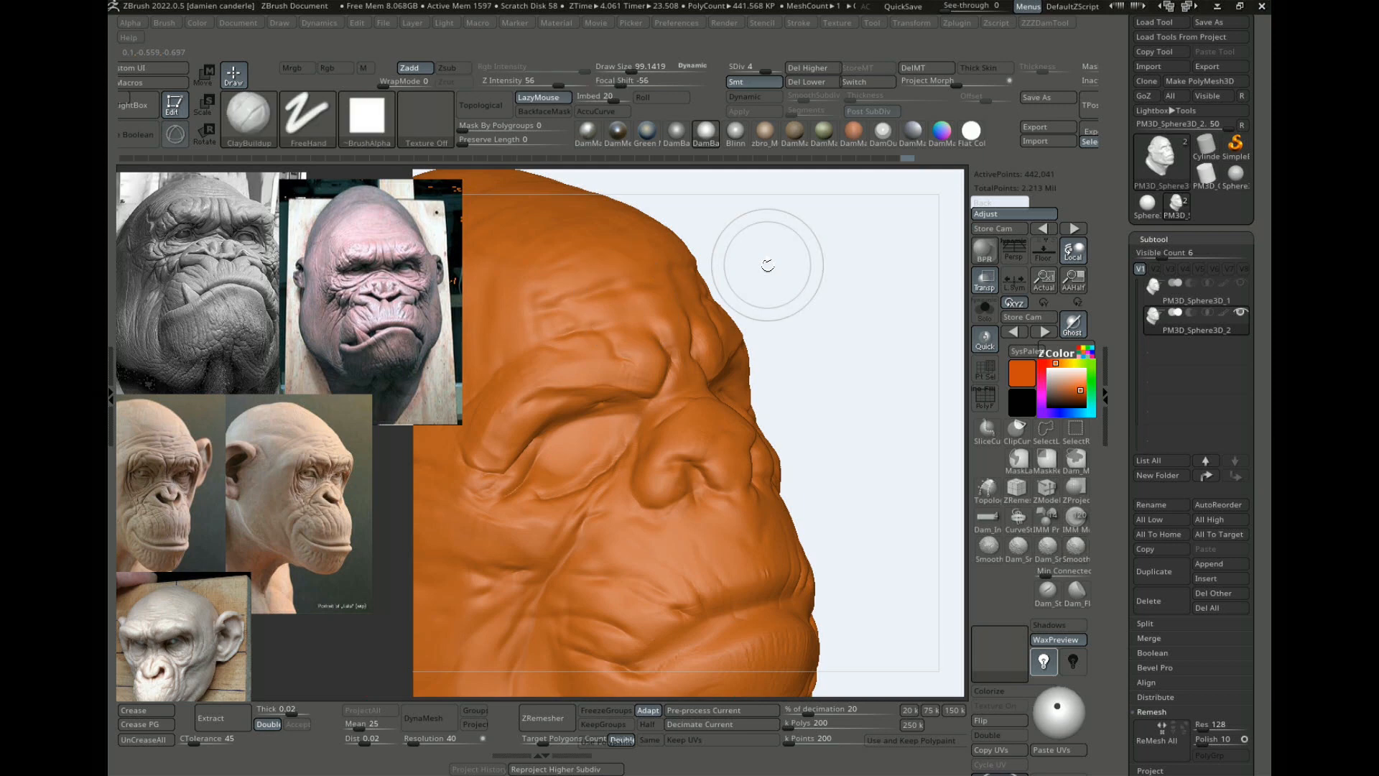
Step: Build up the upper lip, mouth corner and chin with ClayBuildup strokes and smooth the surrounding muzzle
left_click_drag(927, 472, 948, 279, "alt")
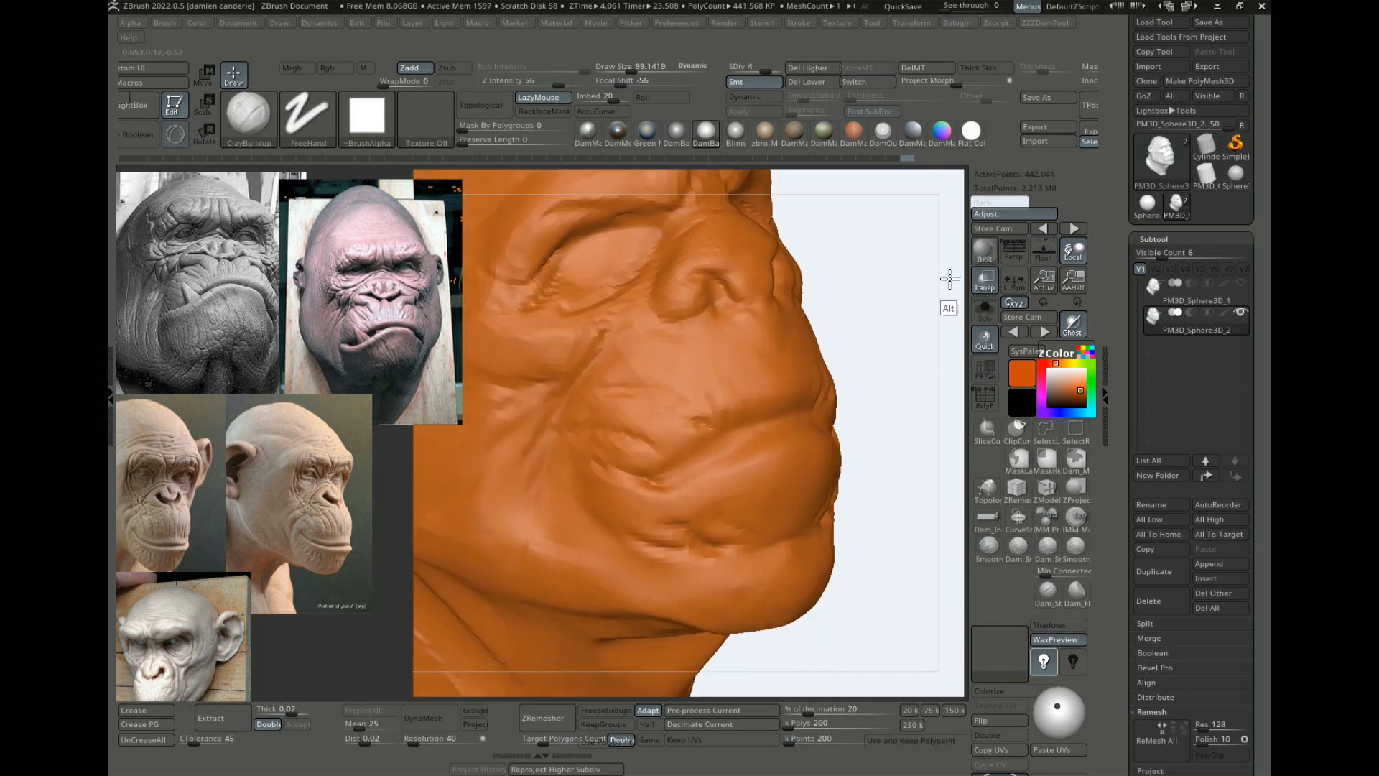
left_click_drag(739, 382, 703, 426, "shift")
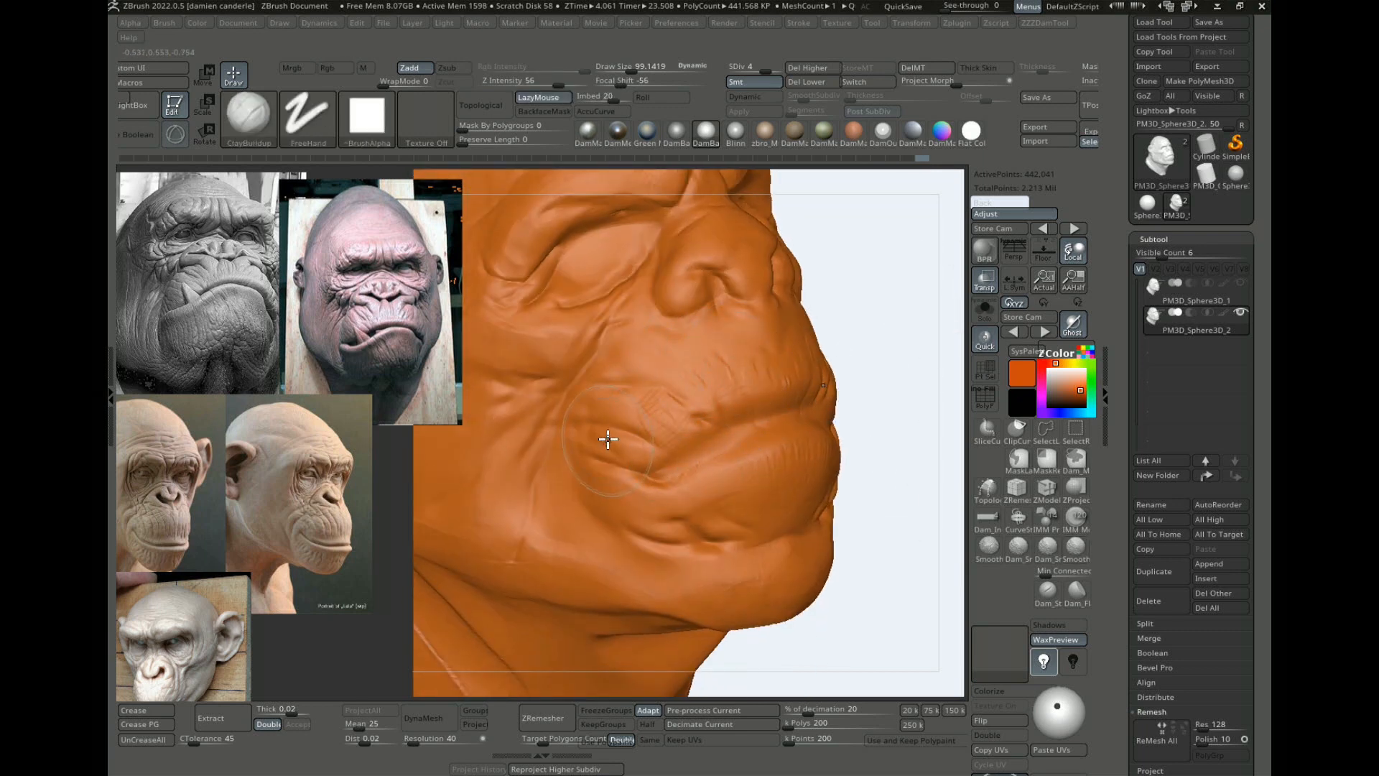
mouse_move(593, 524)
left_mouse_down()
mouse_move(622, 555)
mouse_move(684, 570)
mouse_move(671, 569)
left_mouse_up()
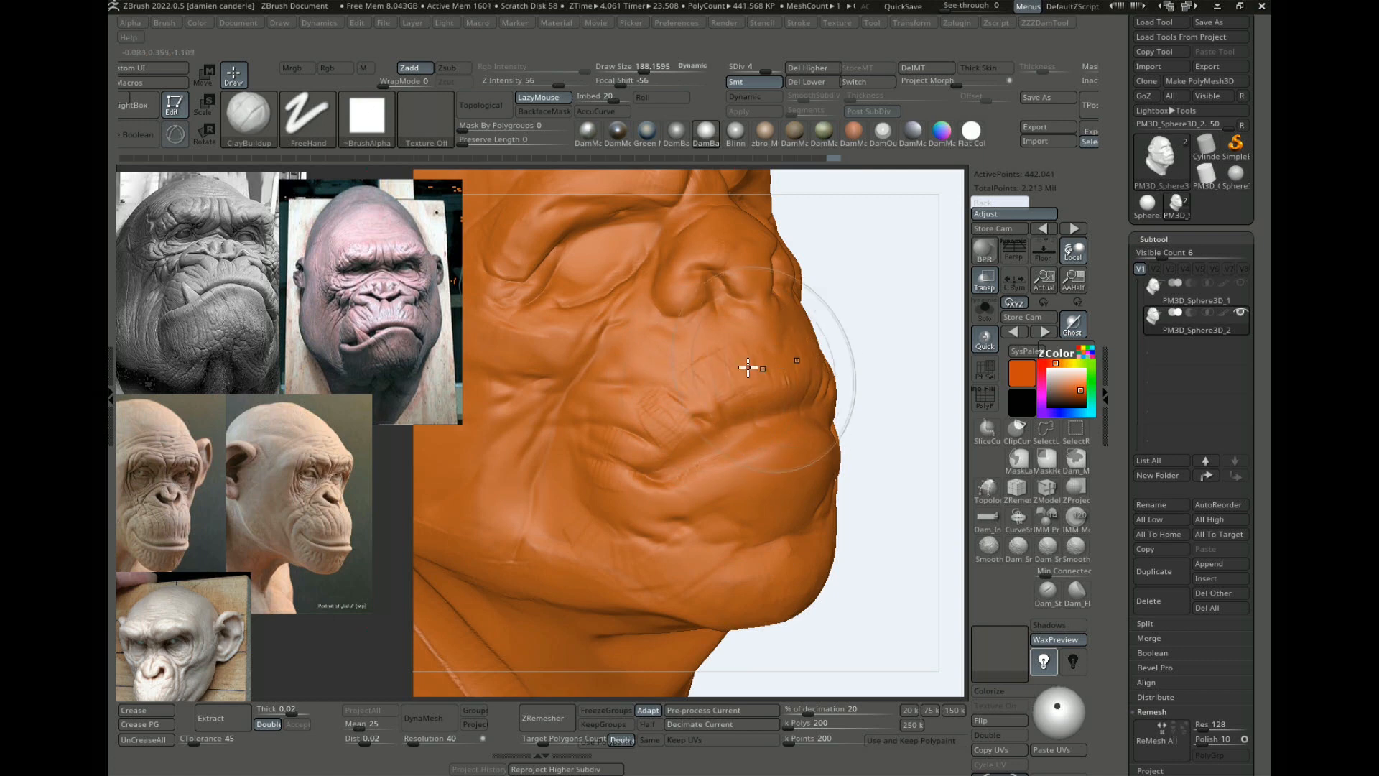
mouse_move(751, 366)
left_mouse_down("shift")
mouse_move(797, 363)
mouse_move(851, 427)
left_mouse_up("shift")
Step: Reduce the draw size to about 90, then reshape and smooth the nostril and its wing
key("bracketleft")
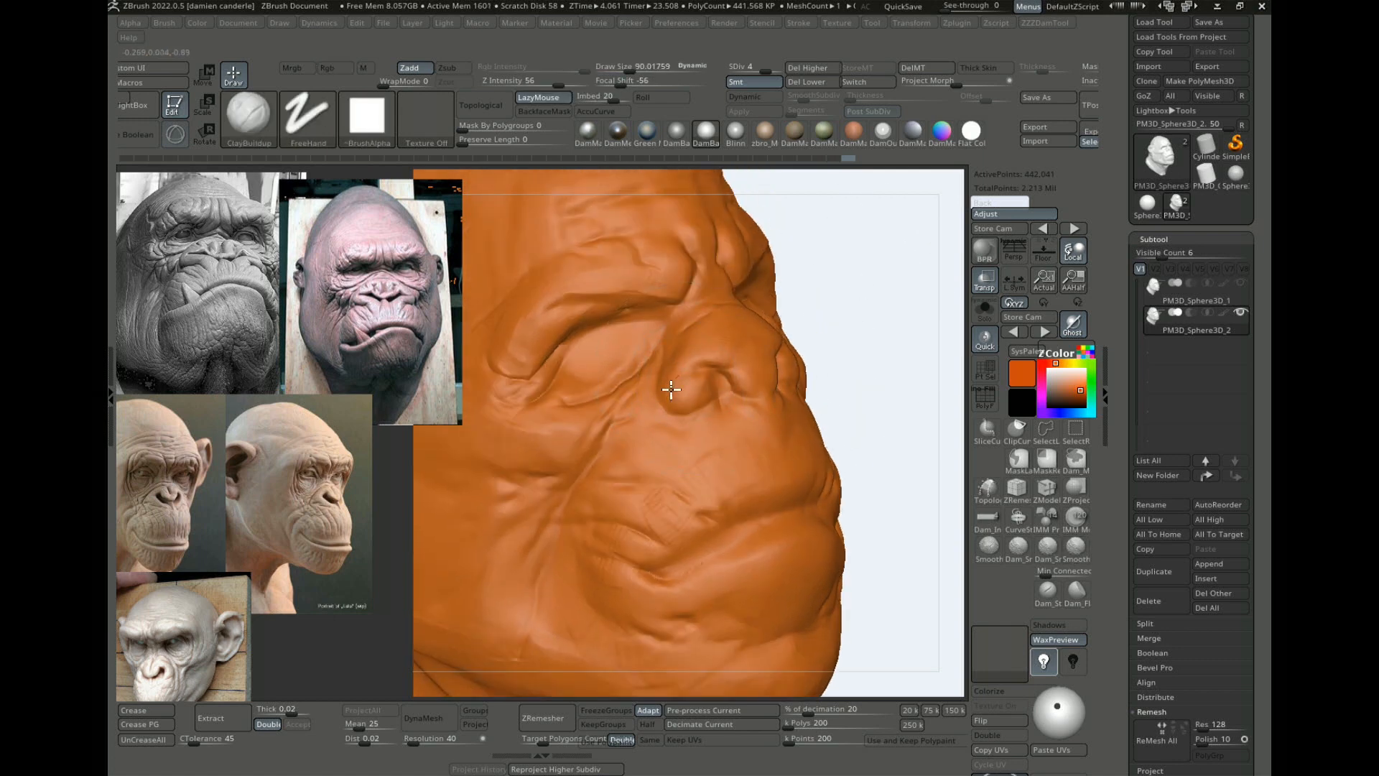
left_click_drag(712, 392, 695, 390, "alt")
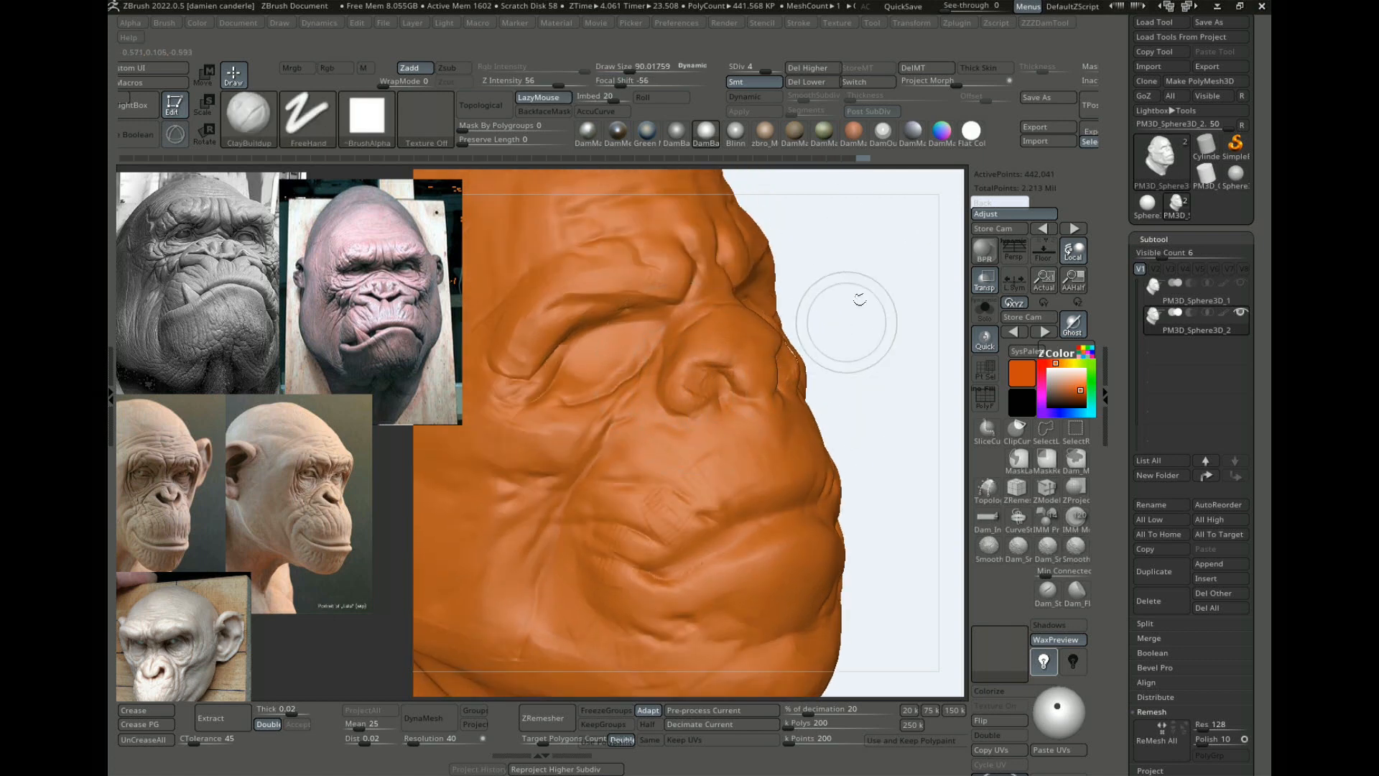
left_click_drag(895, 271, 923, 275)
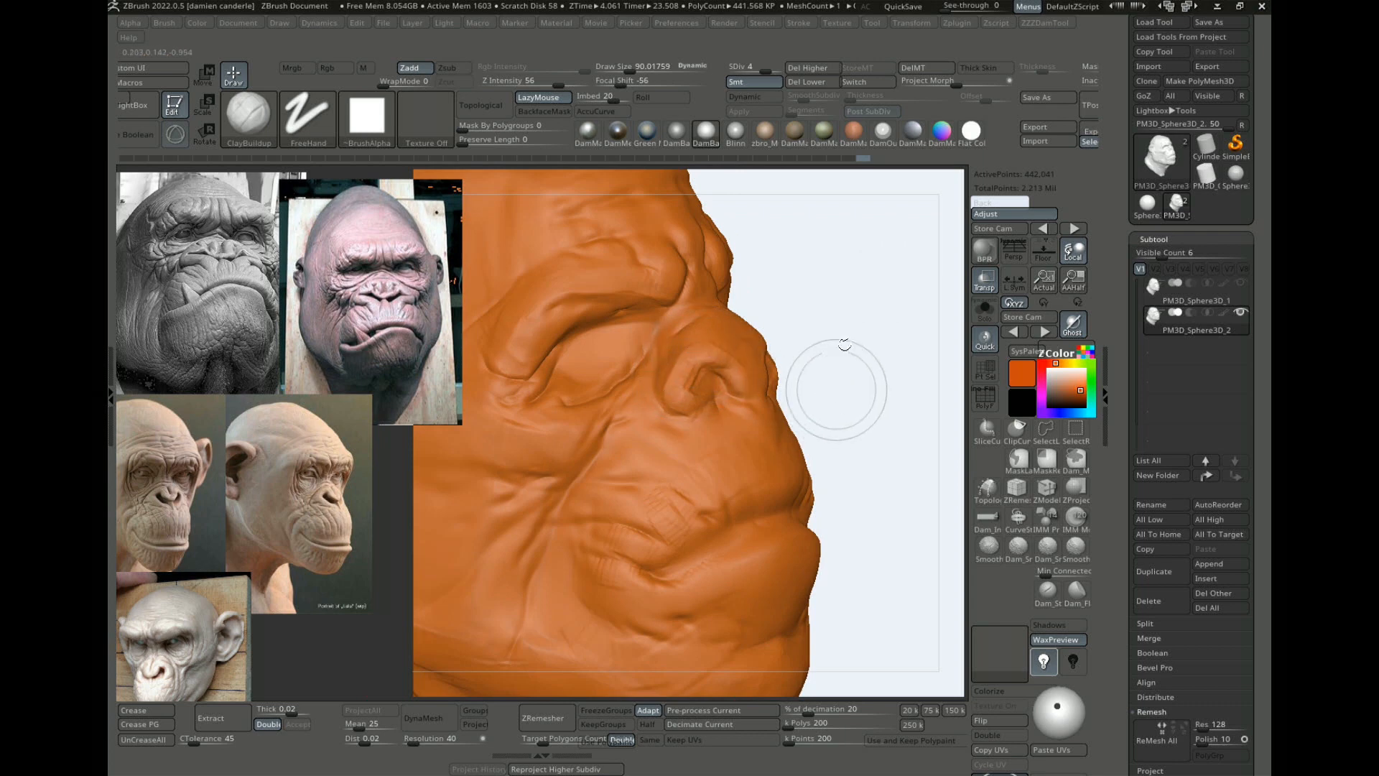
mouse_move(844, 344)
left_mouse_down()
mouse_move(717, 349)
mouse_move(718, 371)
left_mouse_up()
left_click_drag(880, 305, 837, 312)
left_click_drag(668, 395, 687, 385, "shift")
Step: Rework the forehead folds above the brow with ClayBuildup at a draw size of about 104 and smooth them
left_click_drag(826, 324, 872, 338)
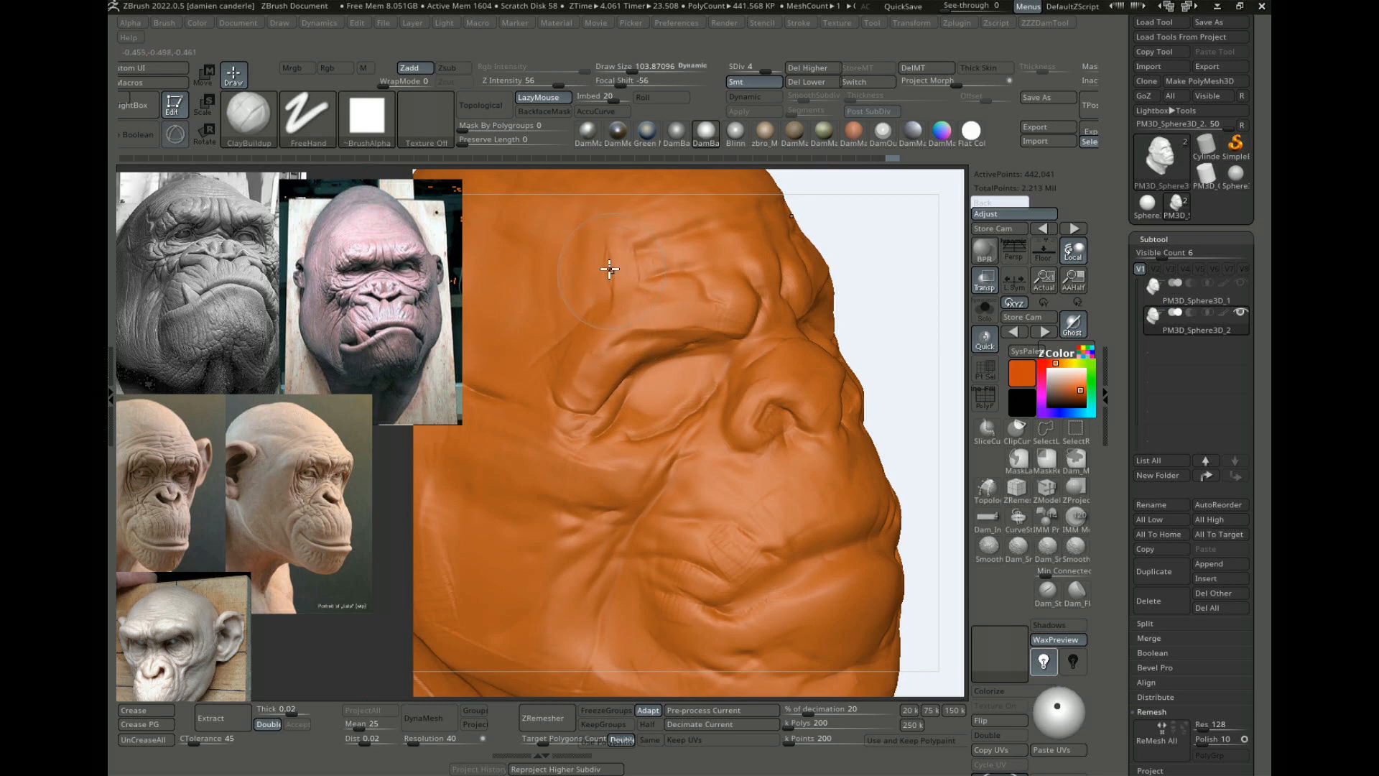
key("shift")
right_click_drag(663, 290, 637, 348, "alt")
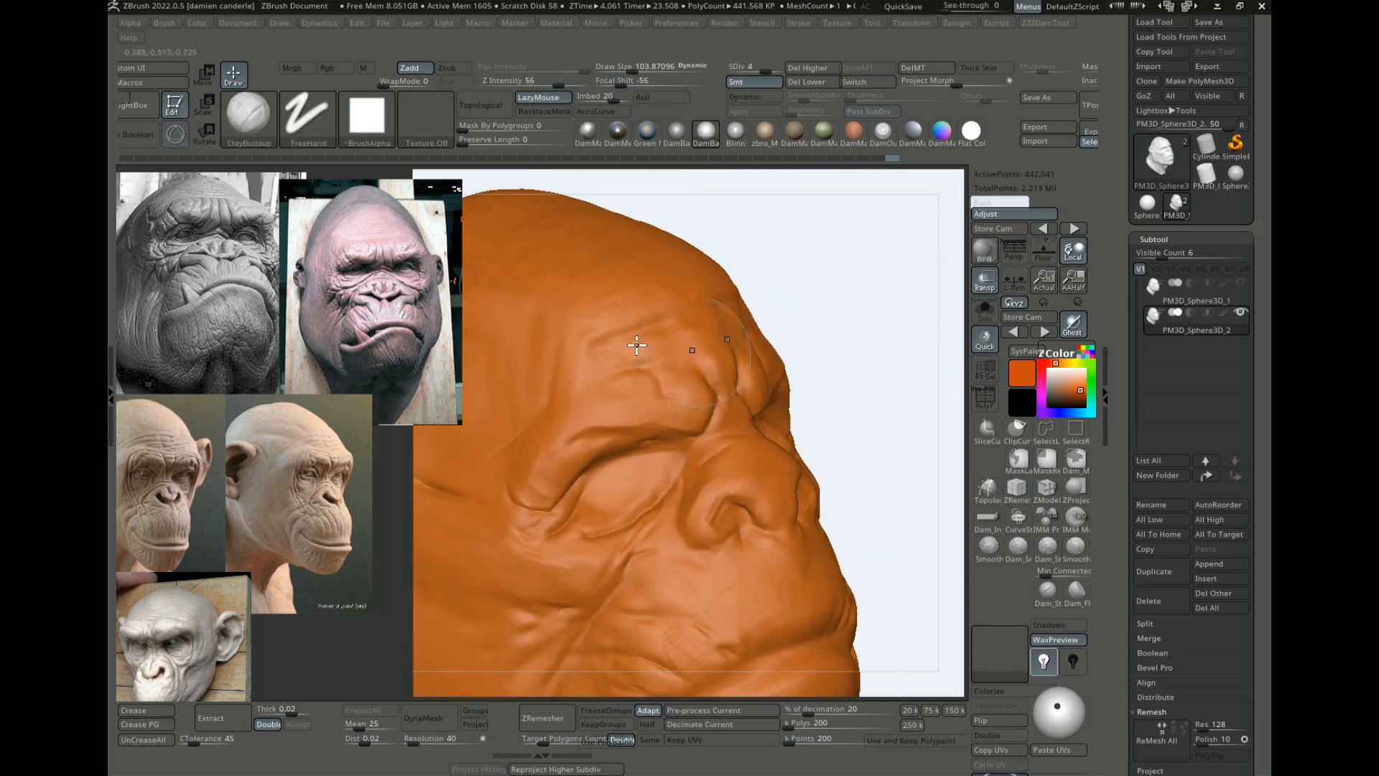
left_click_drag(637, 348, 615, 332)
key("shift")
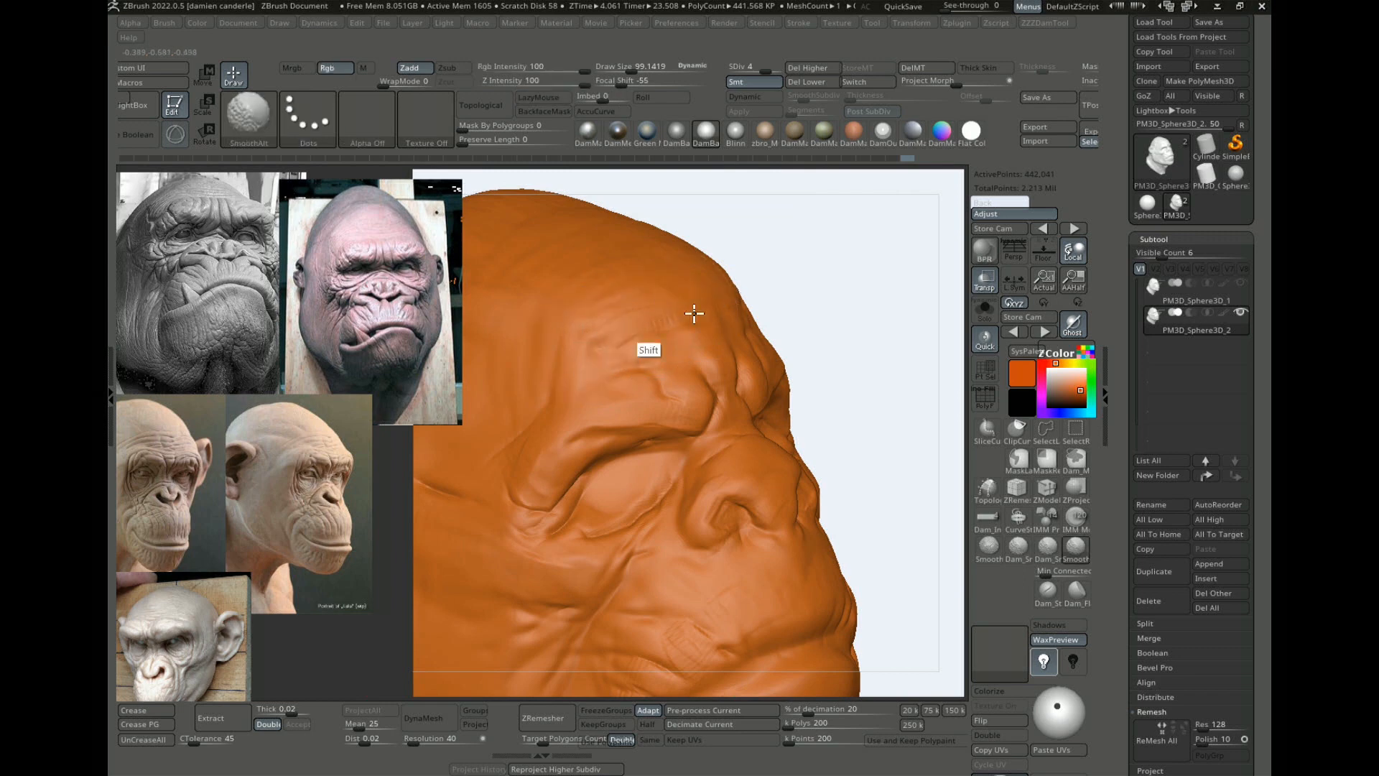
Step: Increase the draw size to about 157, then build up and smooth the temple and cheek
left_click_drag(848, 400, 918, 271, "alt")
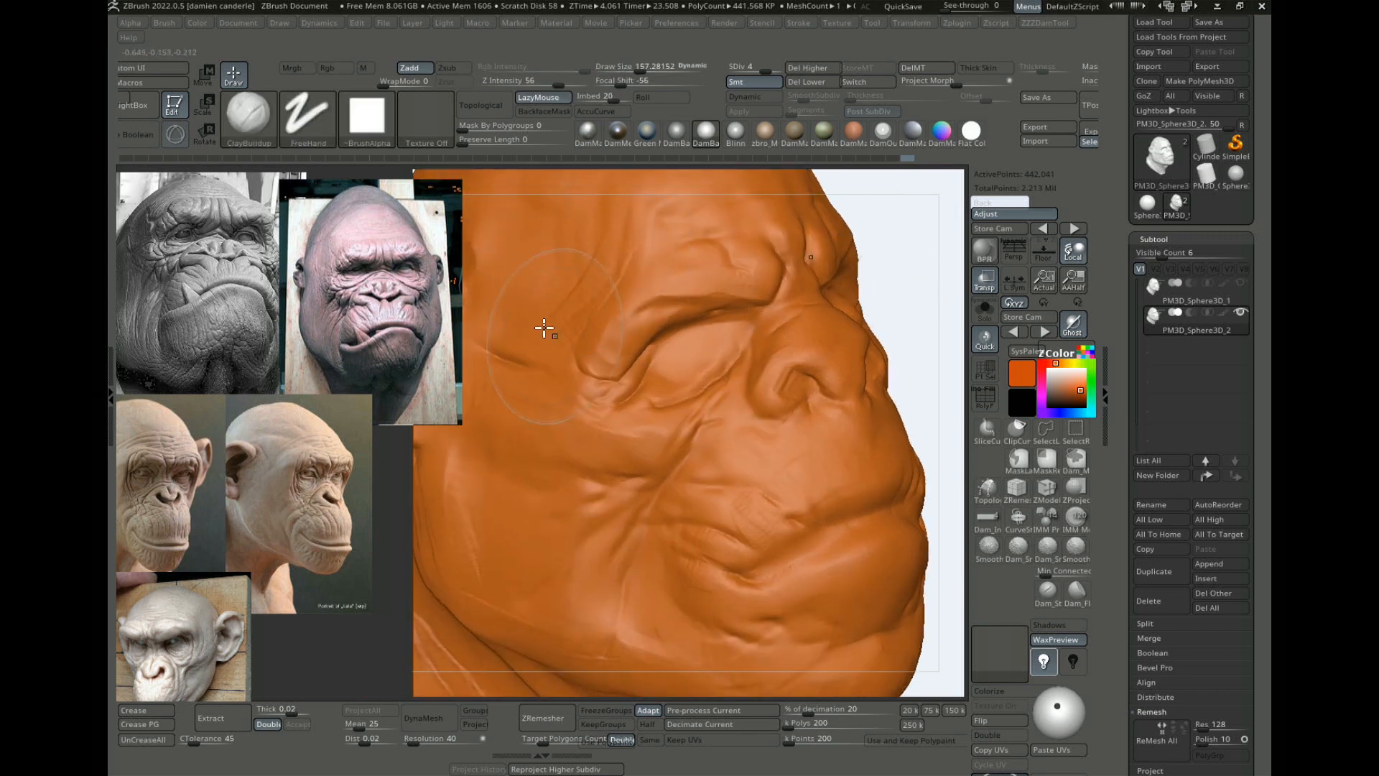
key("shift")
mouse_move(896, 329)
left_mouse_down("alt")
mouse_move(881, 302)
mouse_move(899, 302)
left_mouse_up("alt")
key("shift")
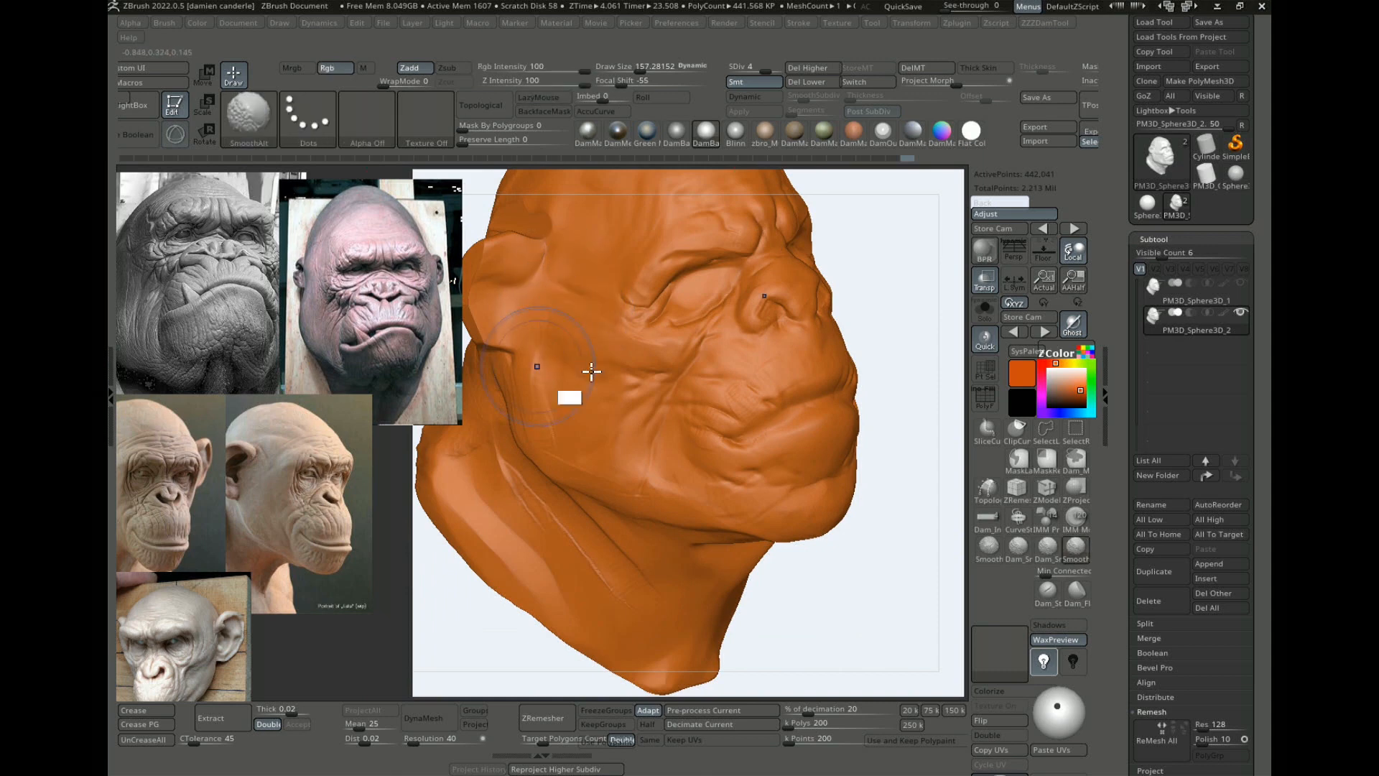
Step: Collapse the Subtool, Geometry, ArrayMesh and NanoMesh settings of the tool and open its Layers settings
scroll(1113, 544, "down", 10)
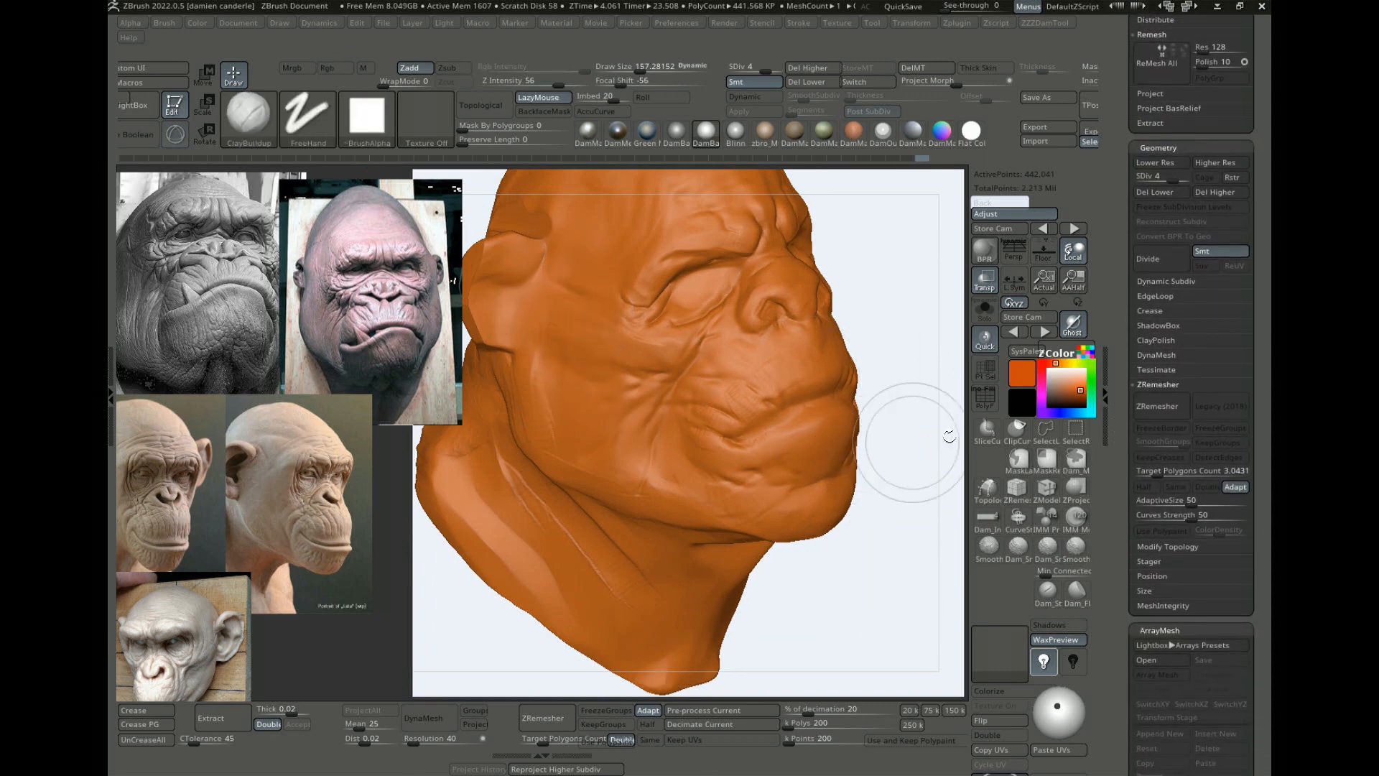
scroll(1118, 428, "down", 5)
scroll(1118, 428, "down", 5)
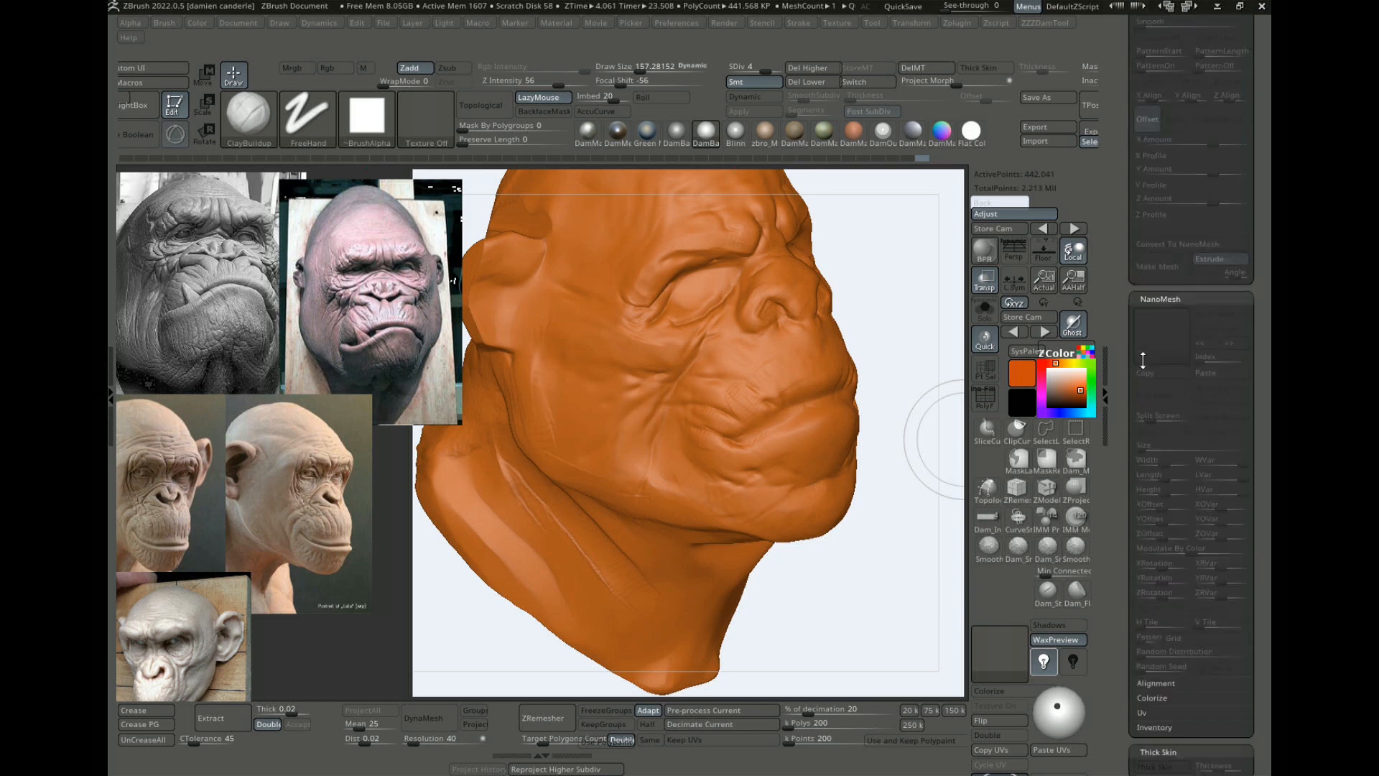
scroll(1165, 507, "up", 15)
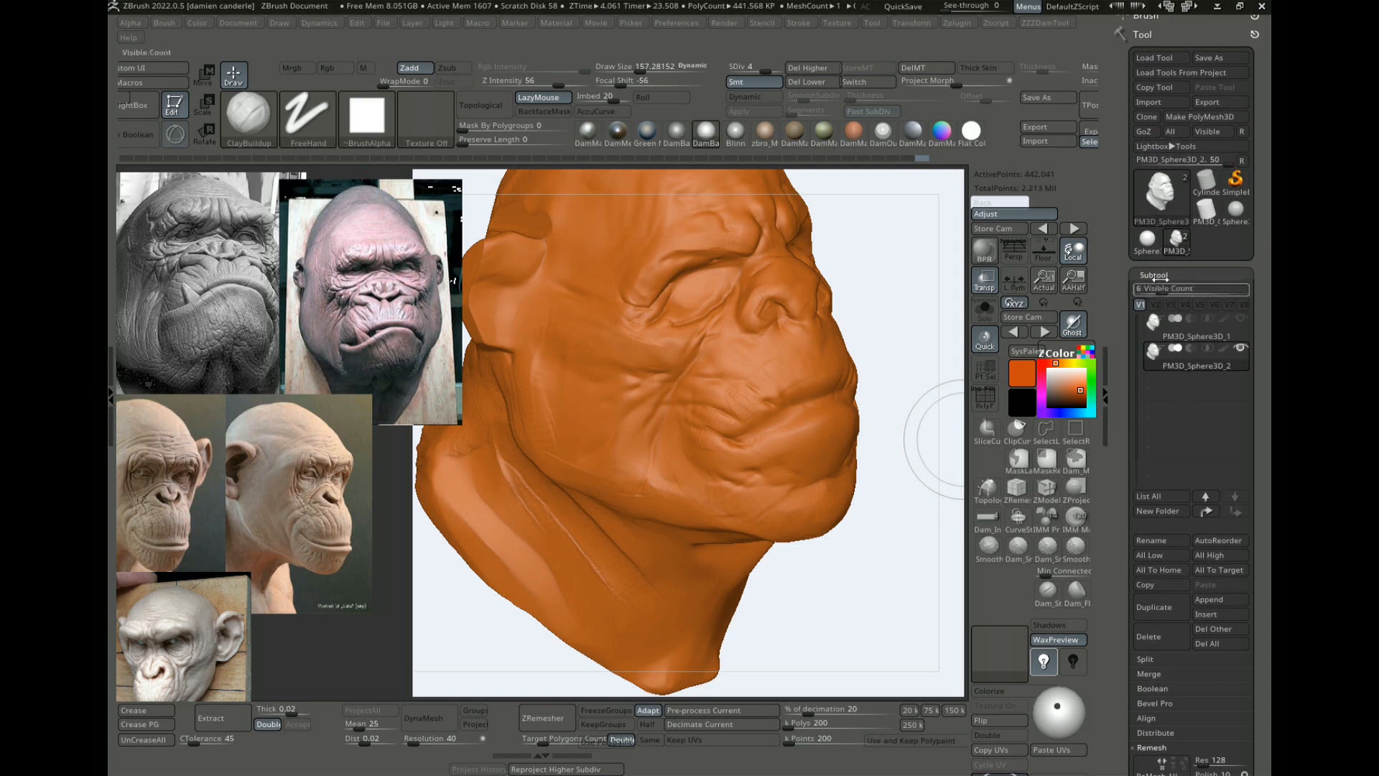
left_click(1155, 275)
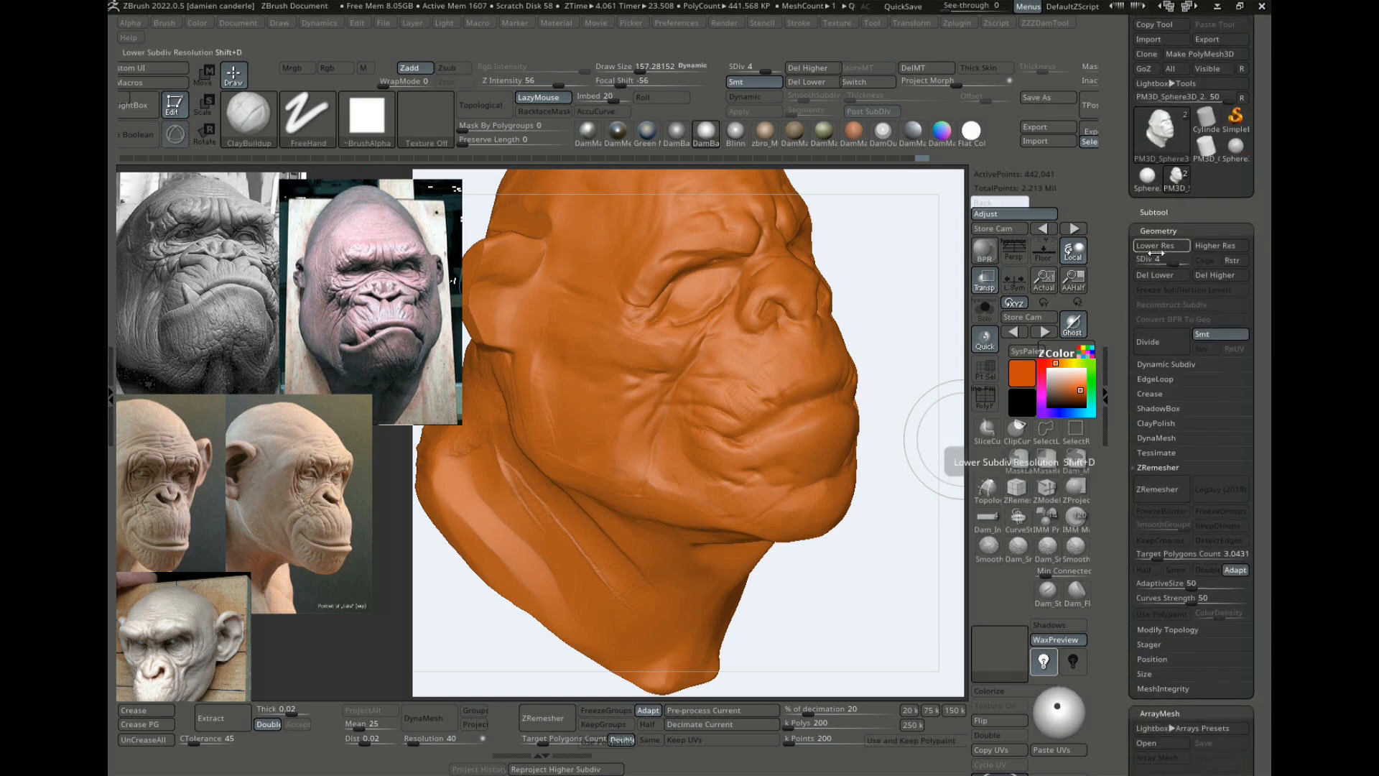
left_click(1158, 233)
left_click(1149, 250)
left_click(1148, 269)
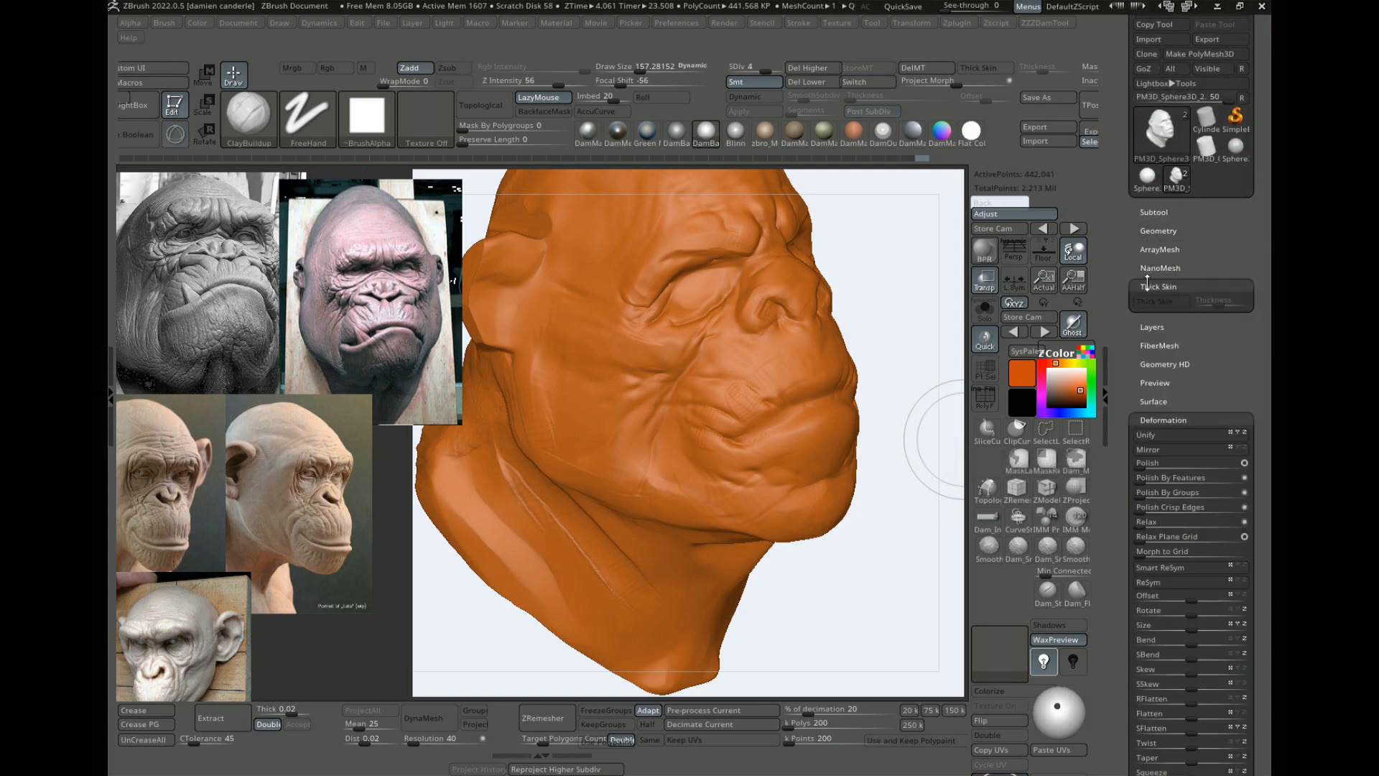
left_click(1152, 328)
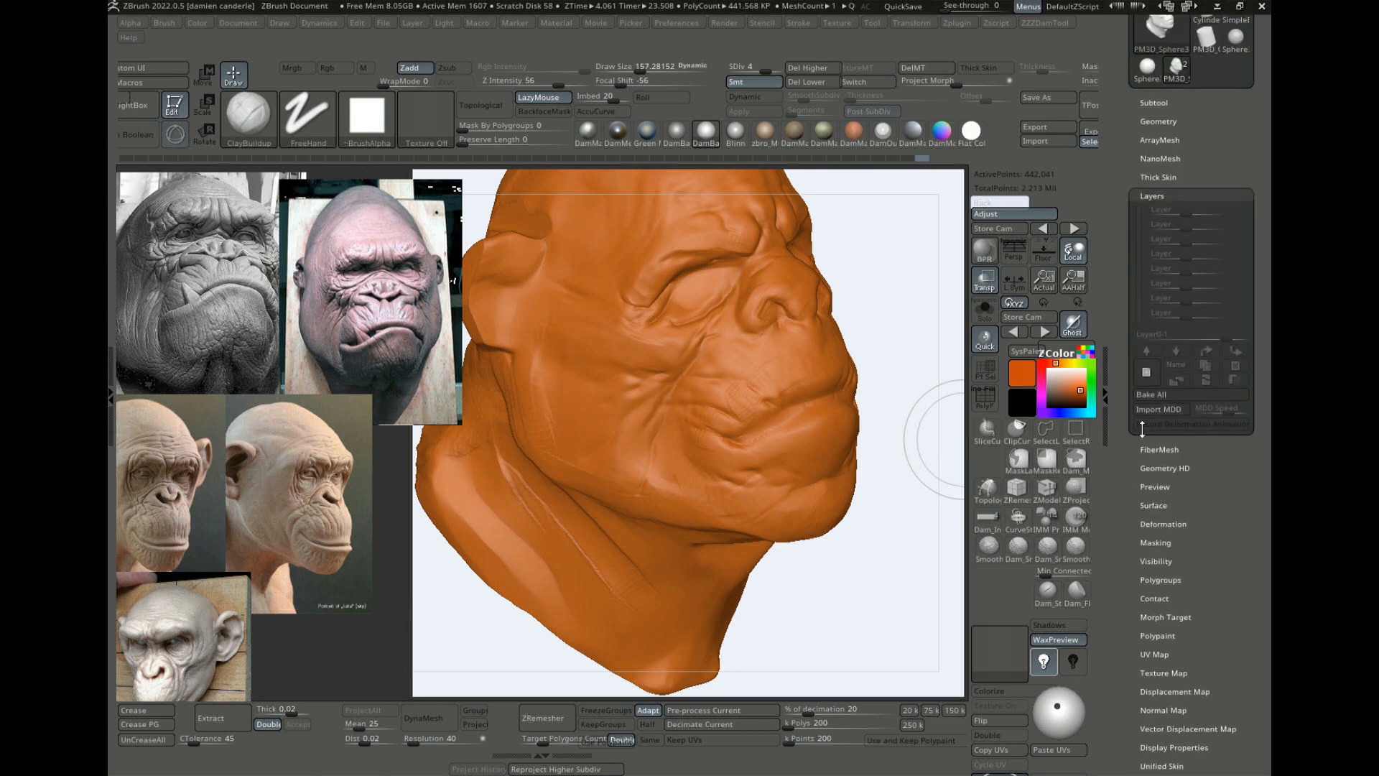
Step: Raise the head mesh to subdivision level 5 and add a new sculpt layer
left_click_drag(899, 323, 850, 320, "alt")
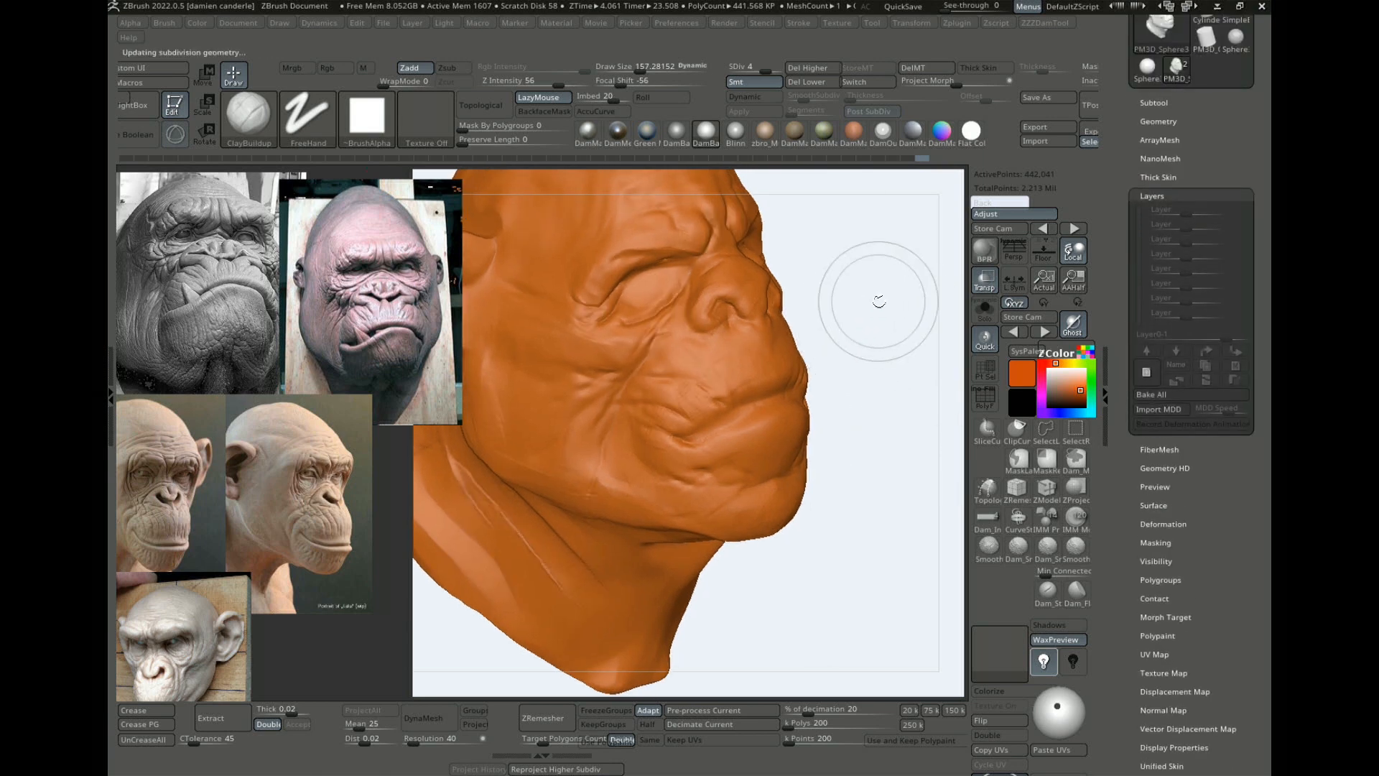
key("d")
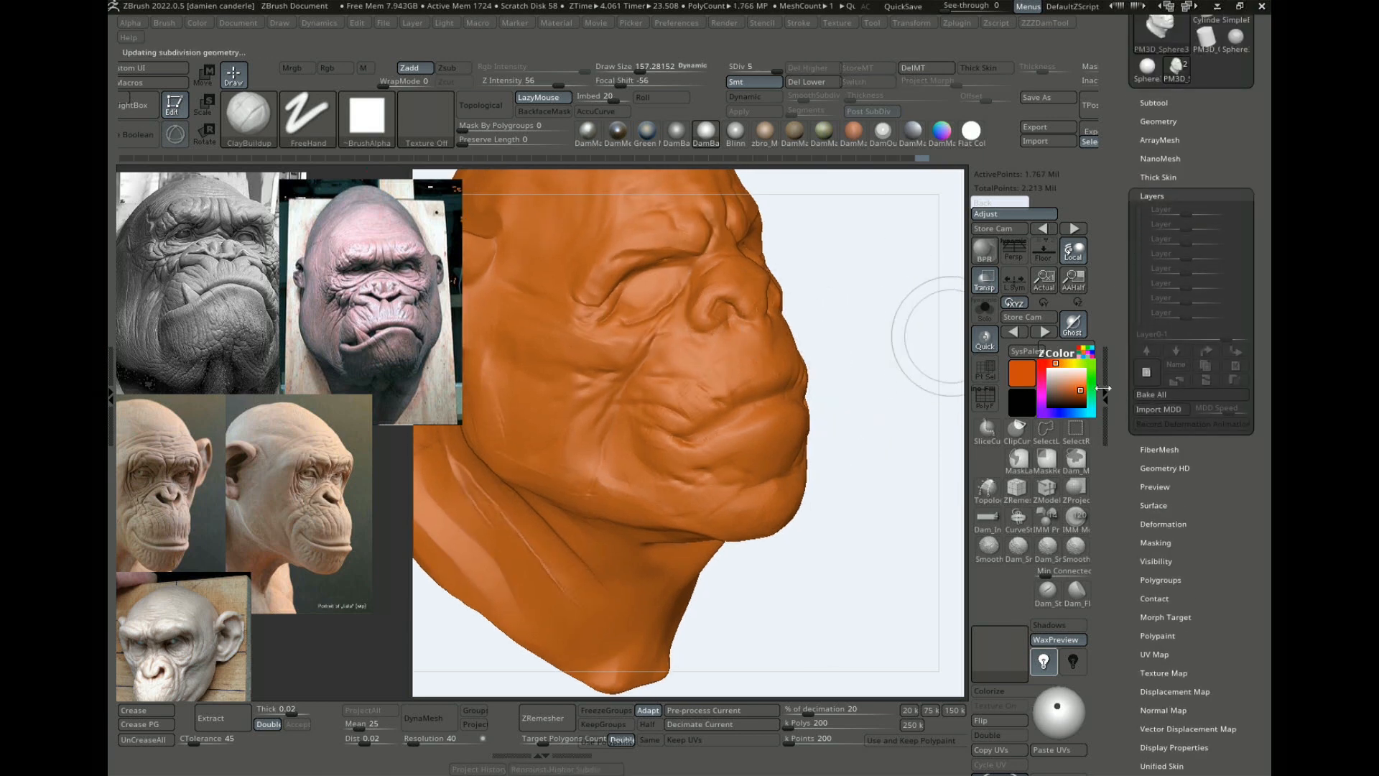
left_click(1146, 372)
Step: Sculpt the lower lip and the folds beneath it with ClayBuildup on the new layer and smooth them
left_click_drag(847, 256, 692, 301)
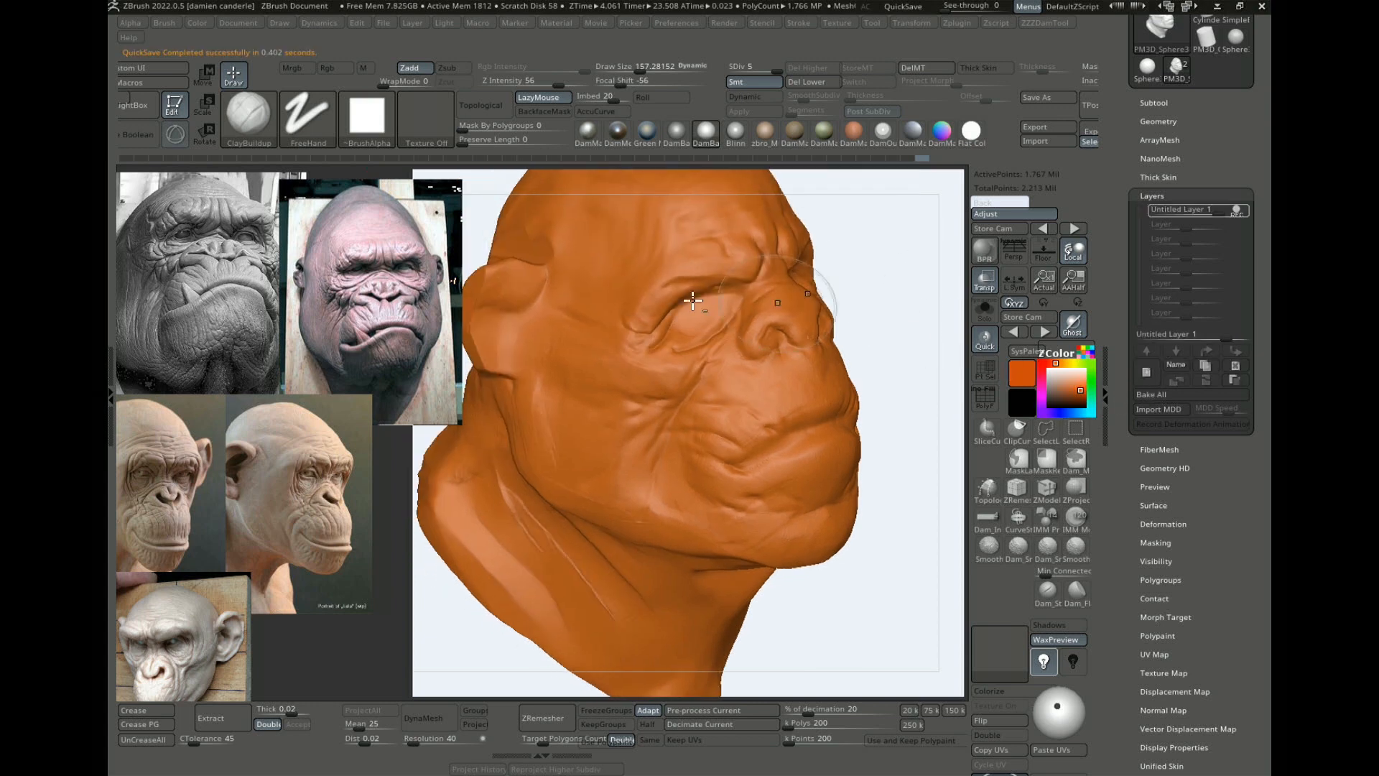
mouse_move(882, 310)
left_mouse_down()
mouse_move(902, 234)
mouse_move(924, 277)
mouse_move(907, 288)
mouse_move(937, 295)
left_mouse_up()
mouse_move(911, 672)
left_mouse_down()
mouse_move(924, 440)
mouse_move(911, 431)
left_mouse_up()
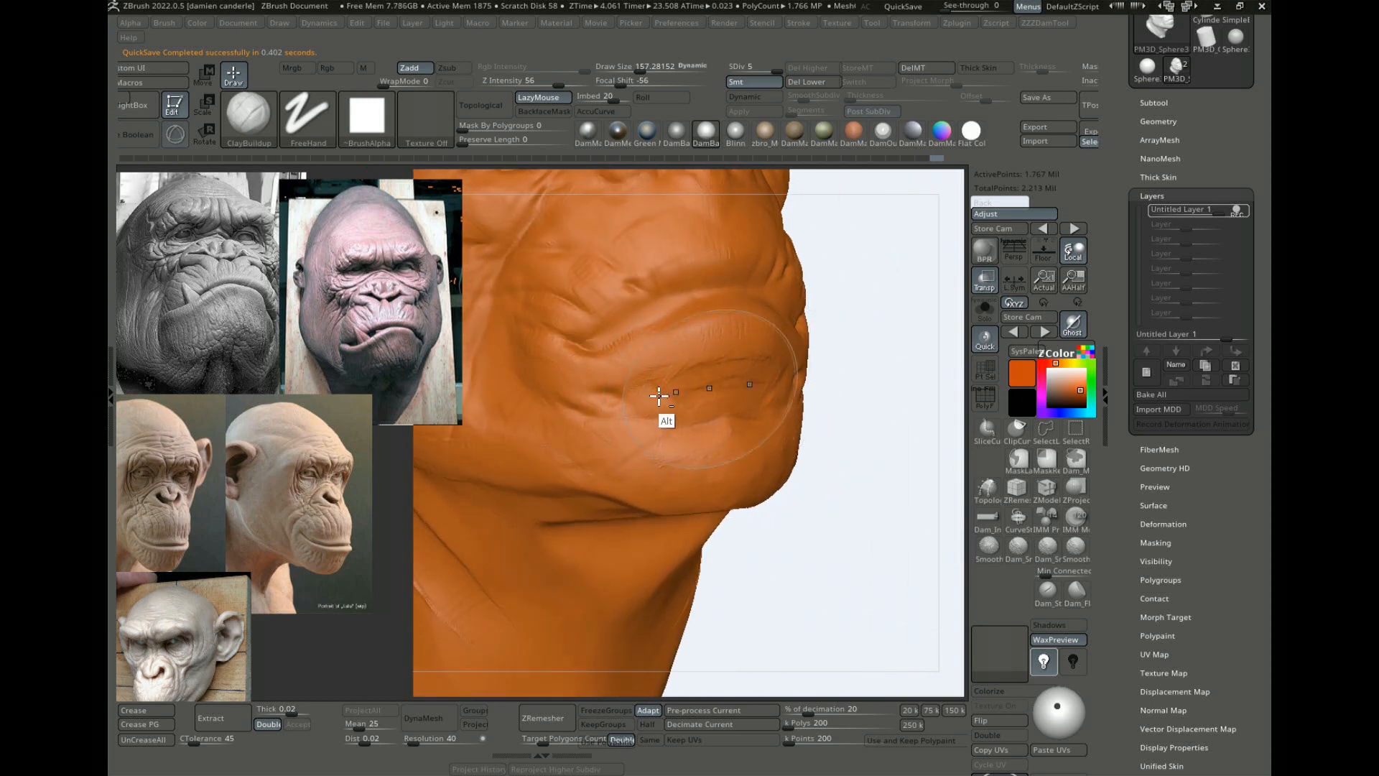
key("shift")
left_click_drag(619, 382, 653, 409)
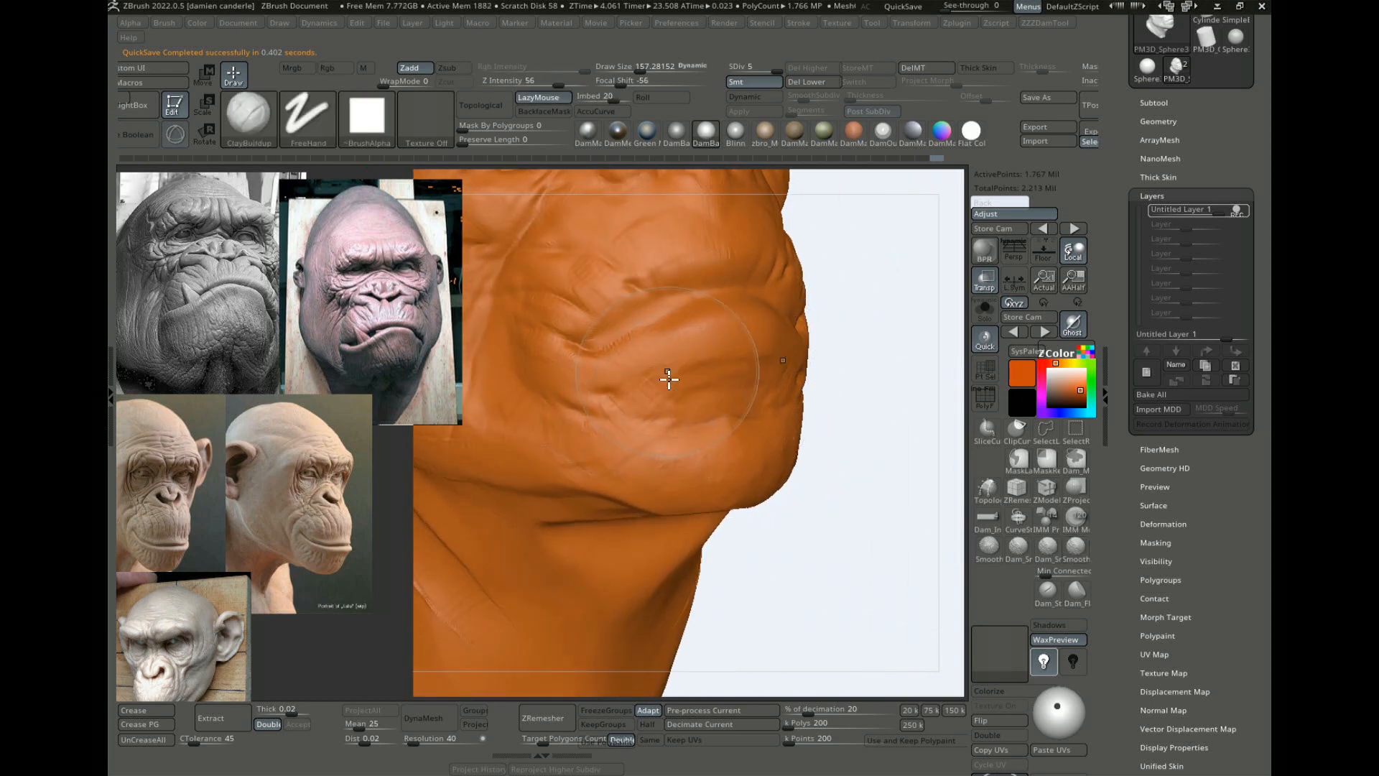
Step: Add ClayBuildup strokes around the upper lip, mouth corner and jaw, and smooth the chin
left_click_drag(857, 301, 726, 332)
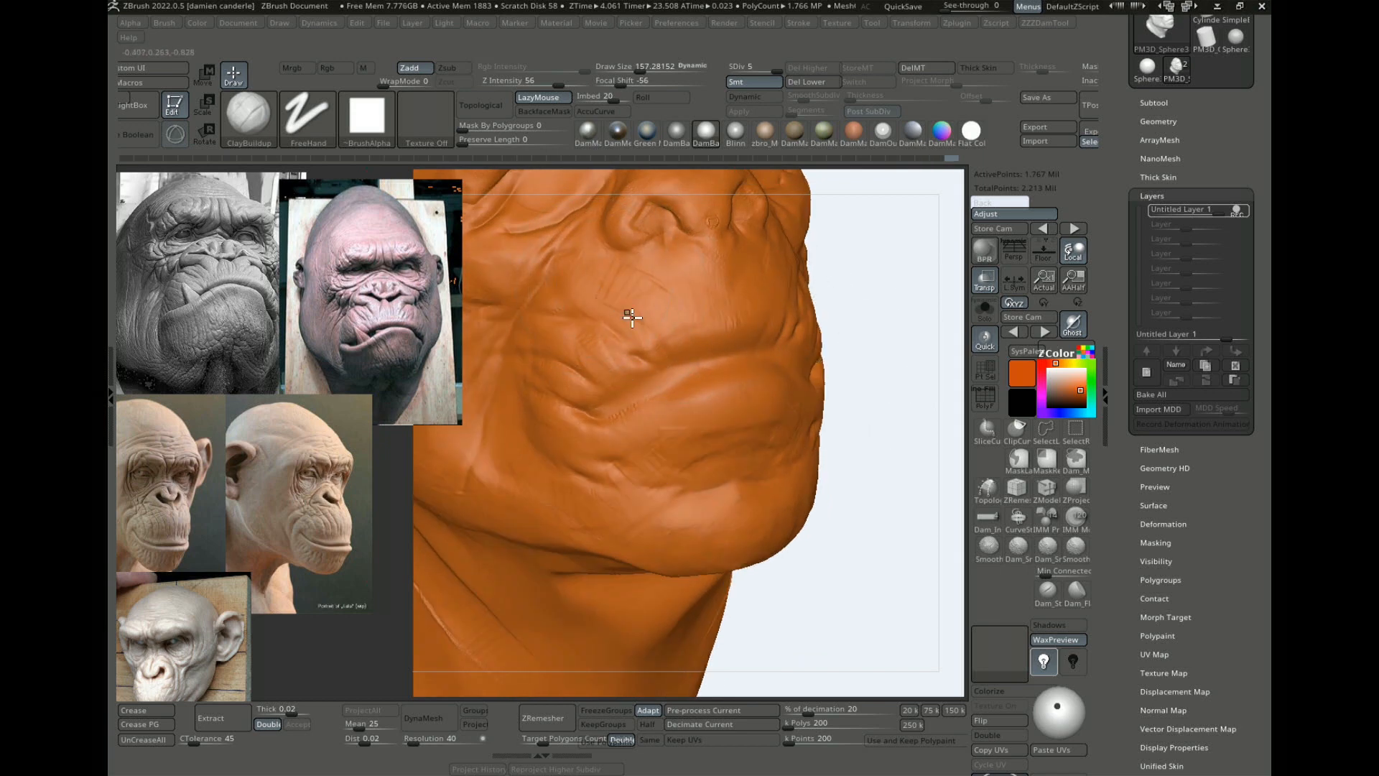
left_click_drag(841, 548, 579, 462)
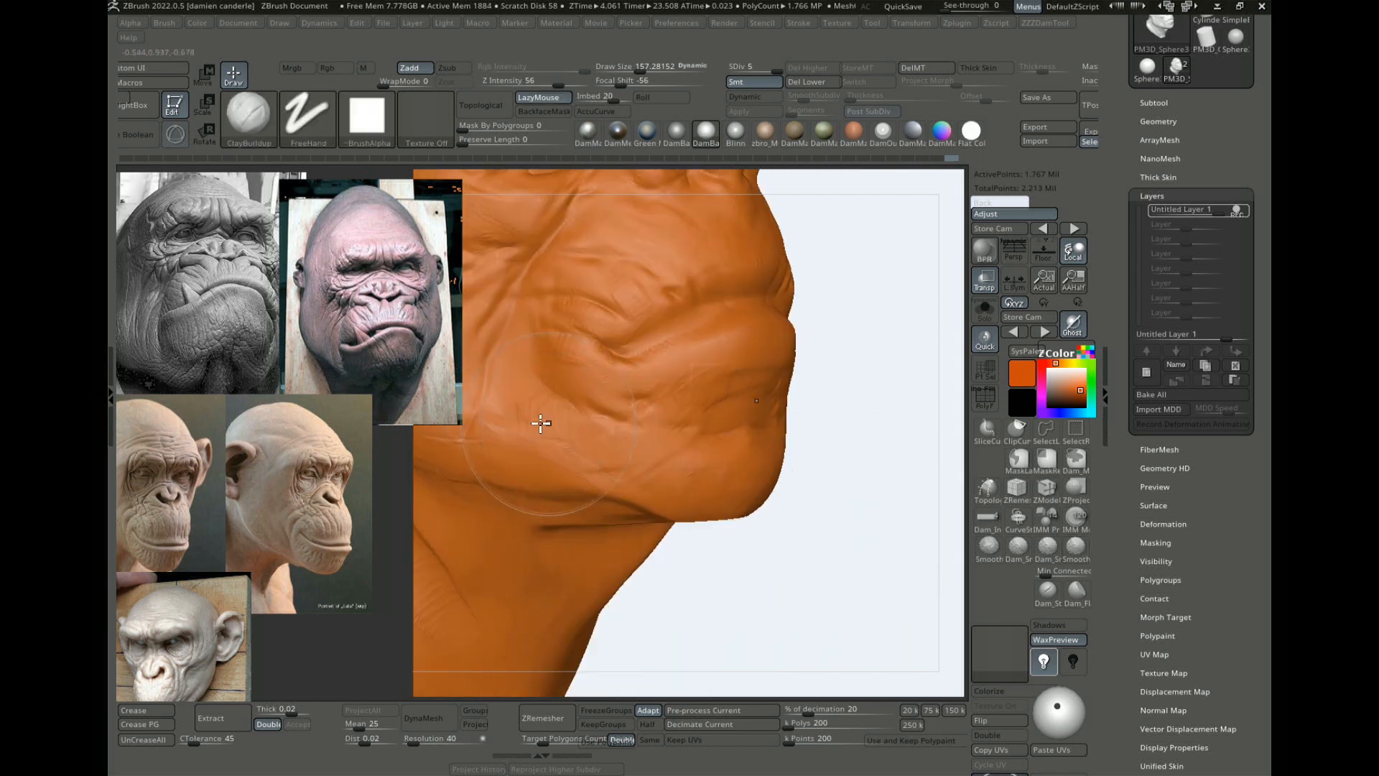
key("shift")
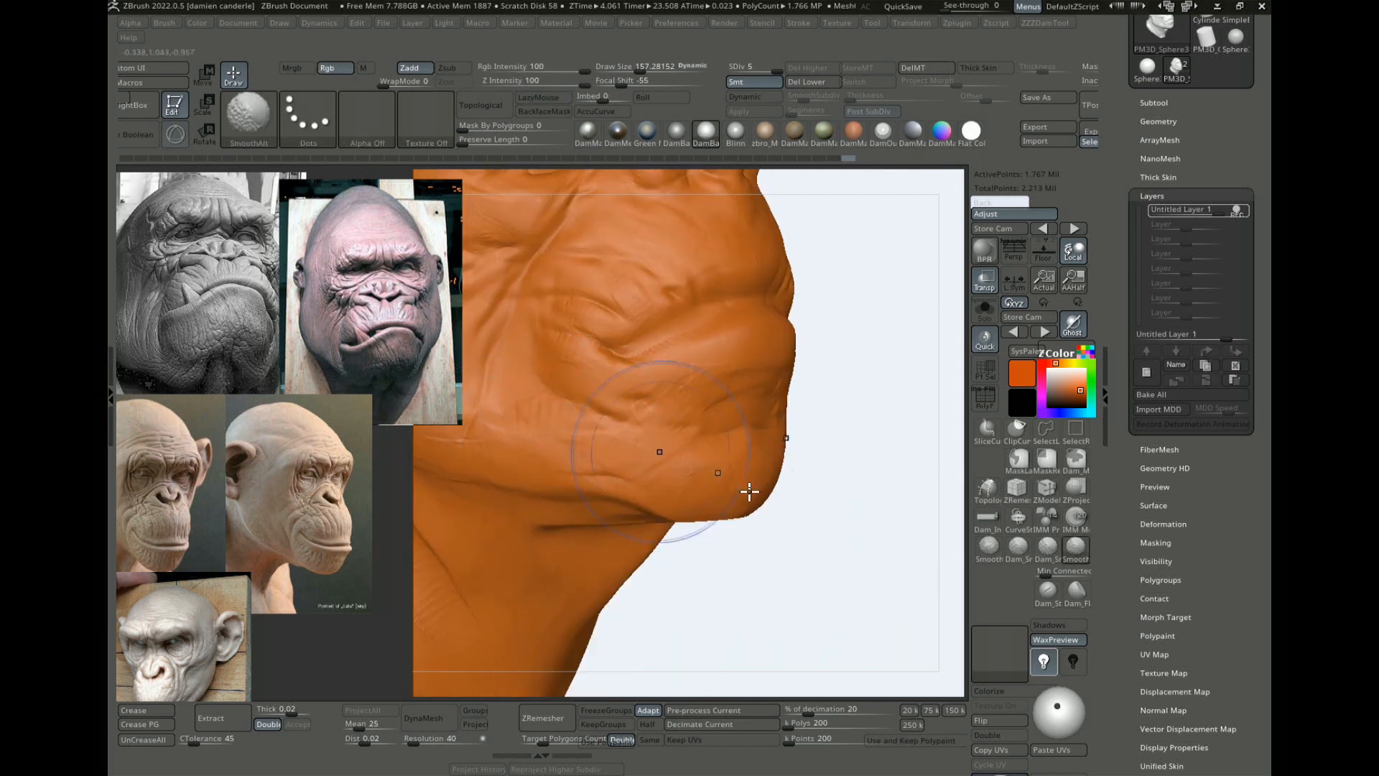
left_click_drag(783, 535, 912, 445, "alt")
key("shift")
left_click_drag(786, 563, 726, 566, "alt")
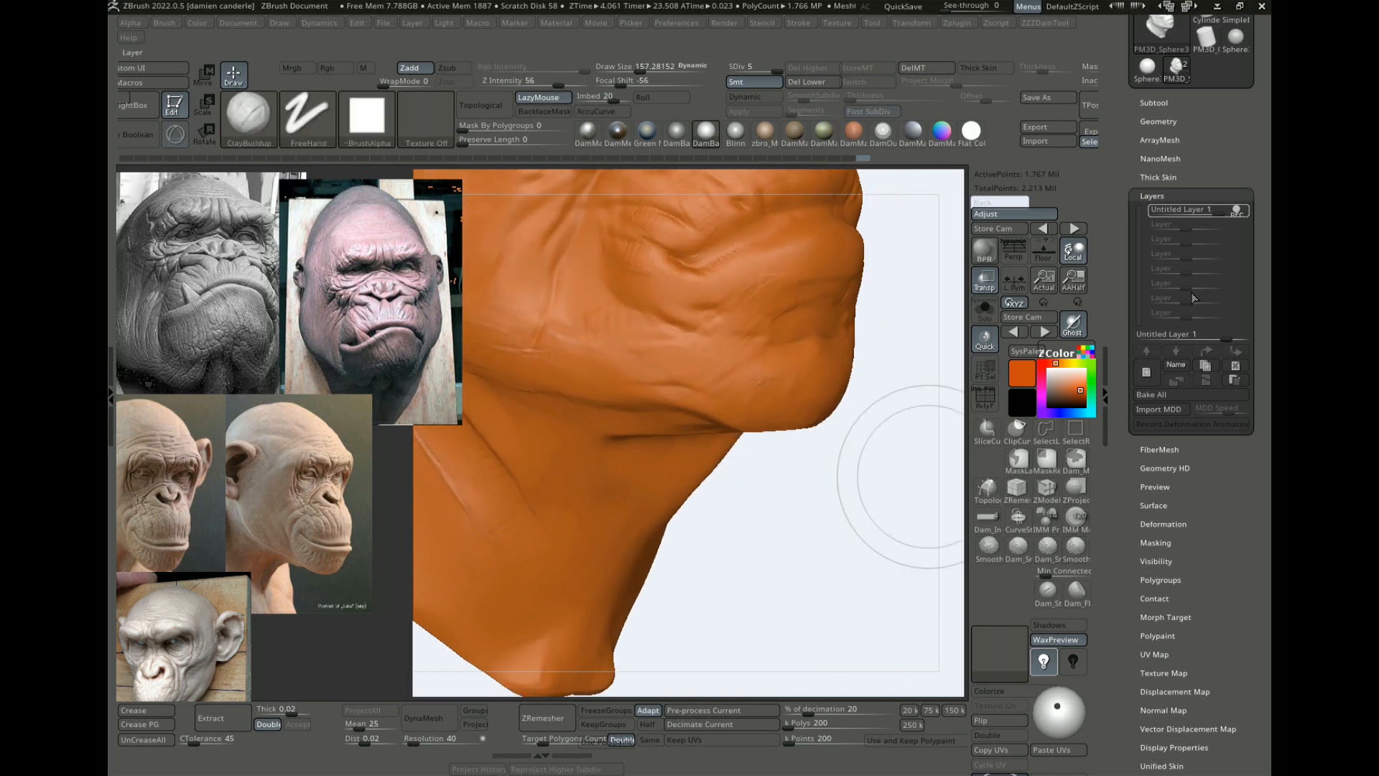
Step: Add a second sculpt layer, build up the jawline and chin on it with ClayBuildup, and smooth the muzzle
left_click(1143, 375)
left_click_drag(837, 549, 798, 553, "alt")
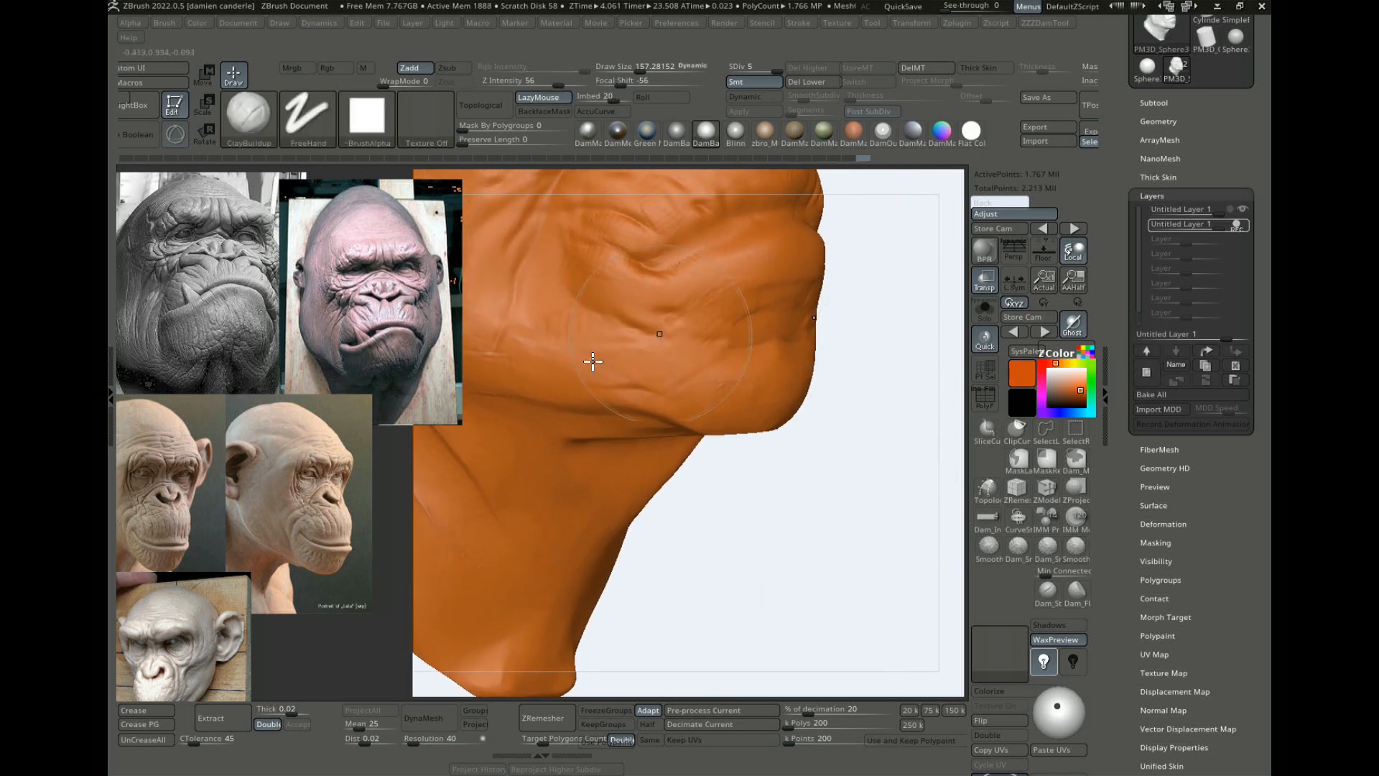
mouse_move(611, 390)
left_mouse_down()
mouse_move(607, 360)
mouse_move(655, 413)
left_mouse_up()
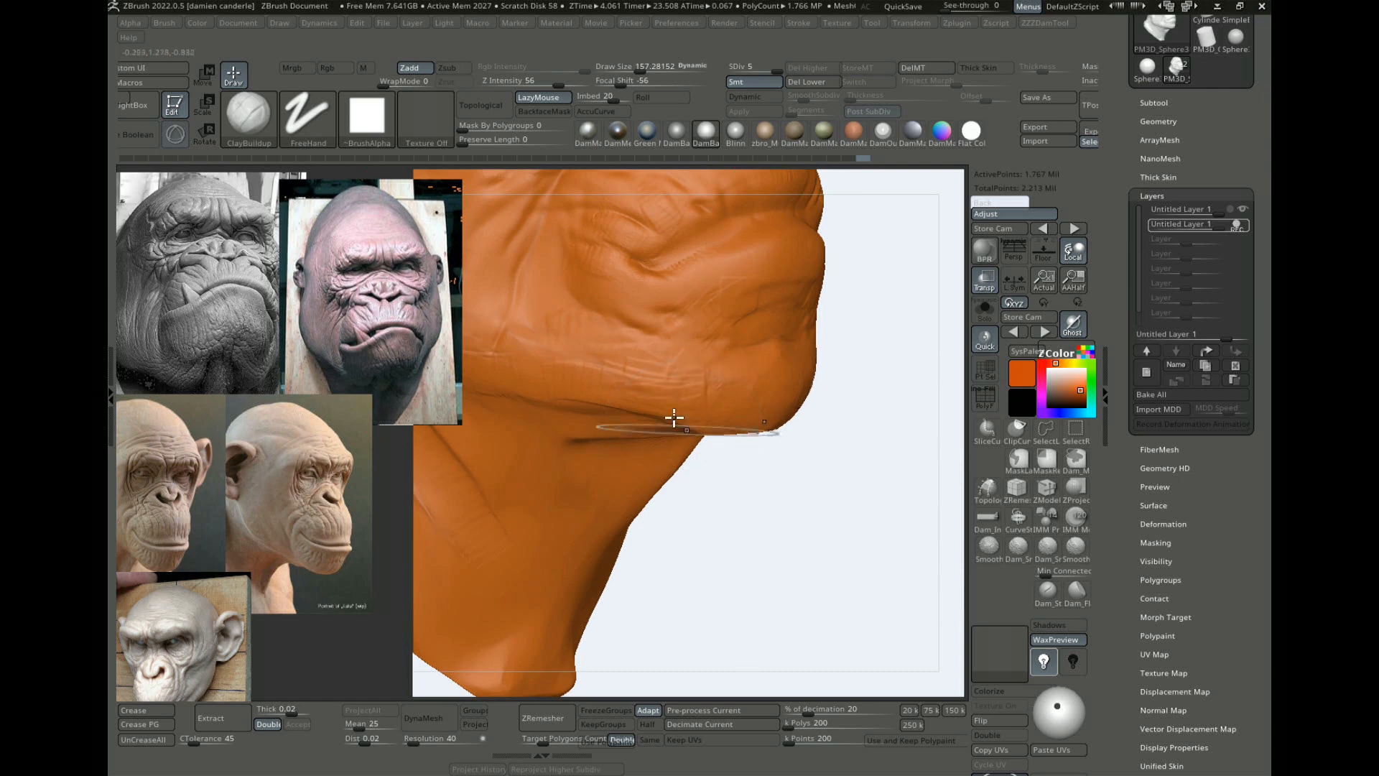
key("shift")
left_click_drag(652, 357, 638, 377, "shift")
left_click_drag(818, 465, 795, 572, "alt")
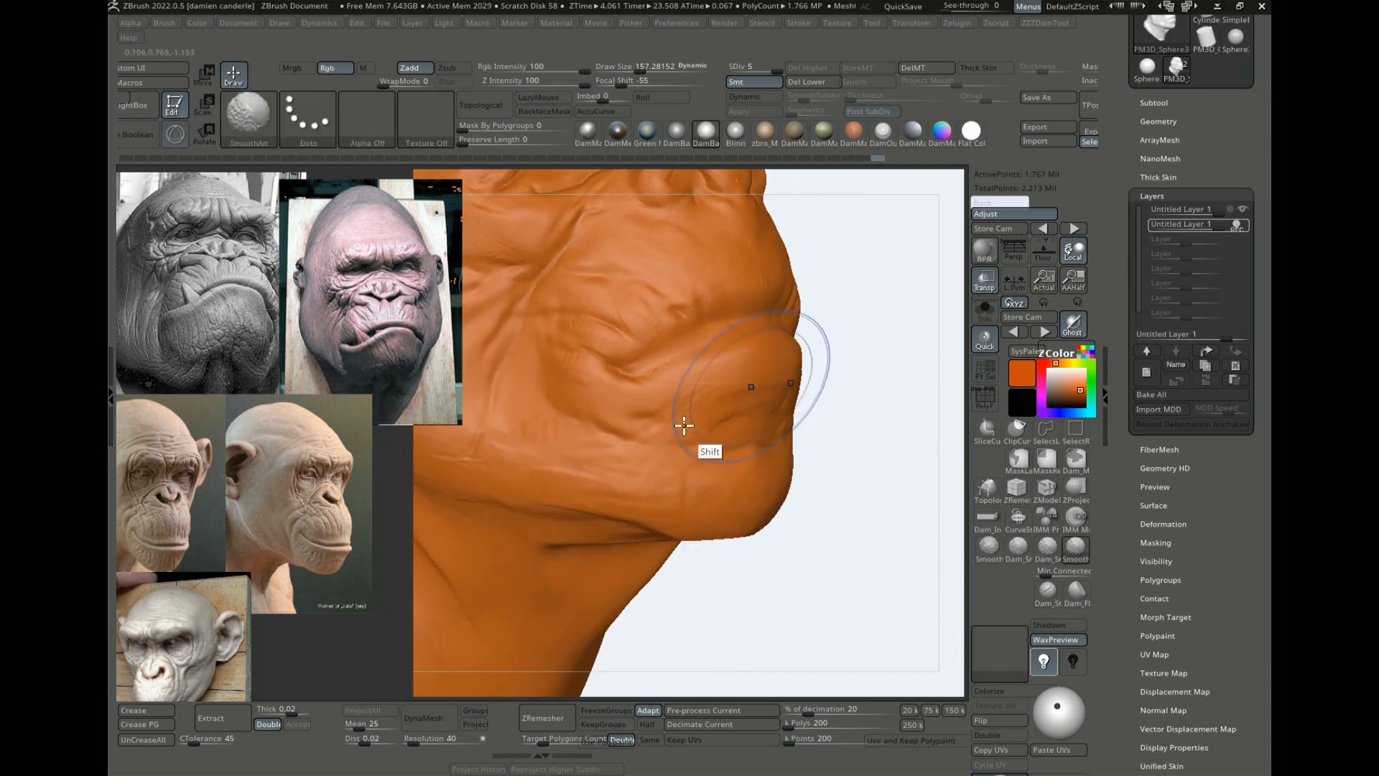
left_click_drag(683, 428, 666, 303, "shift")
mouse_move(848, 293)
left_mouse_down("alt")
mouse_move(862, 274)
mouse_move(859, 326)
left_mouse_up("alt")
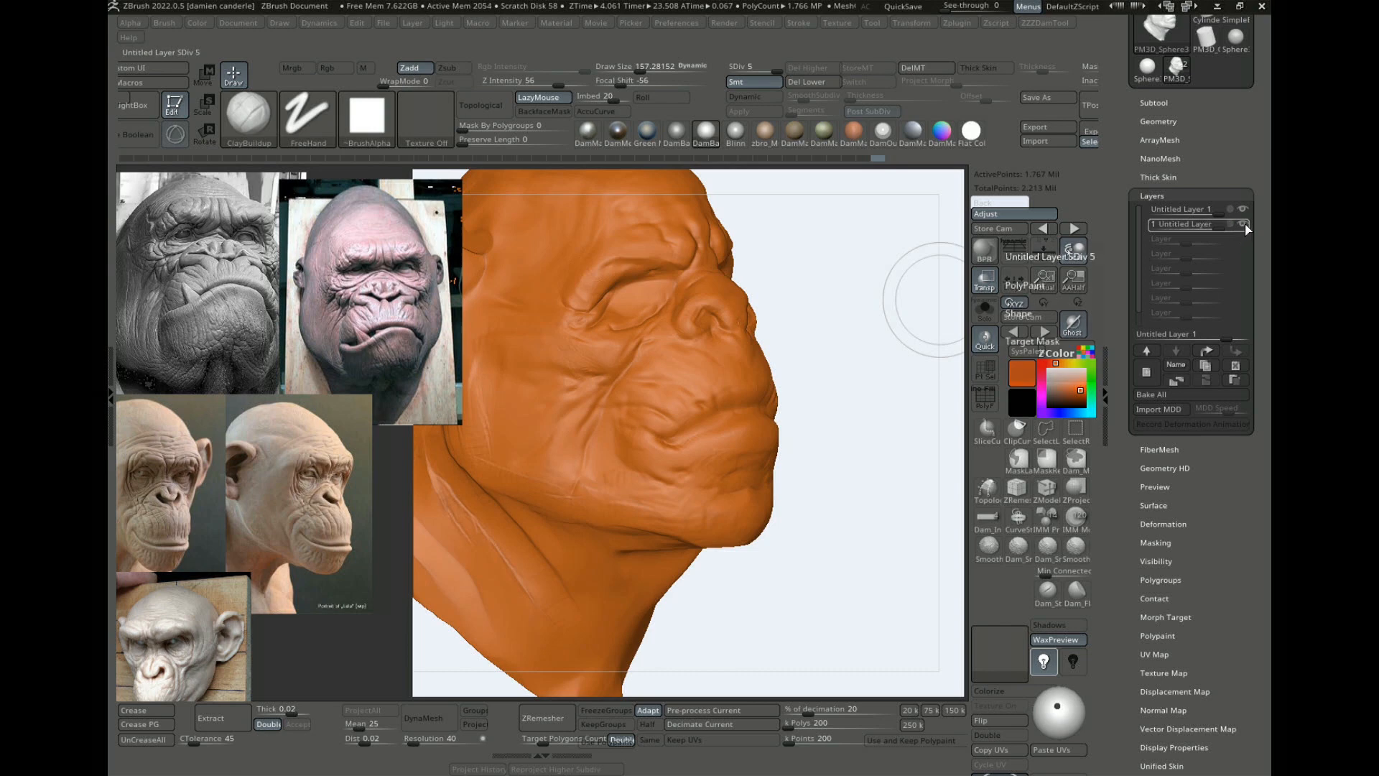
Step: Toggle the visibility of both sculpt layers to compare the head with and without their changes
mouse_move(1247, 230)
left_click_drag(1247, 210, 1236, 218)
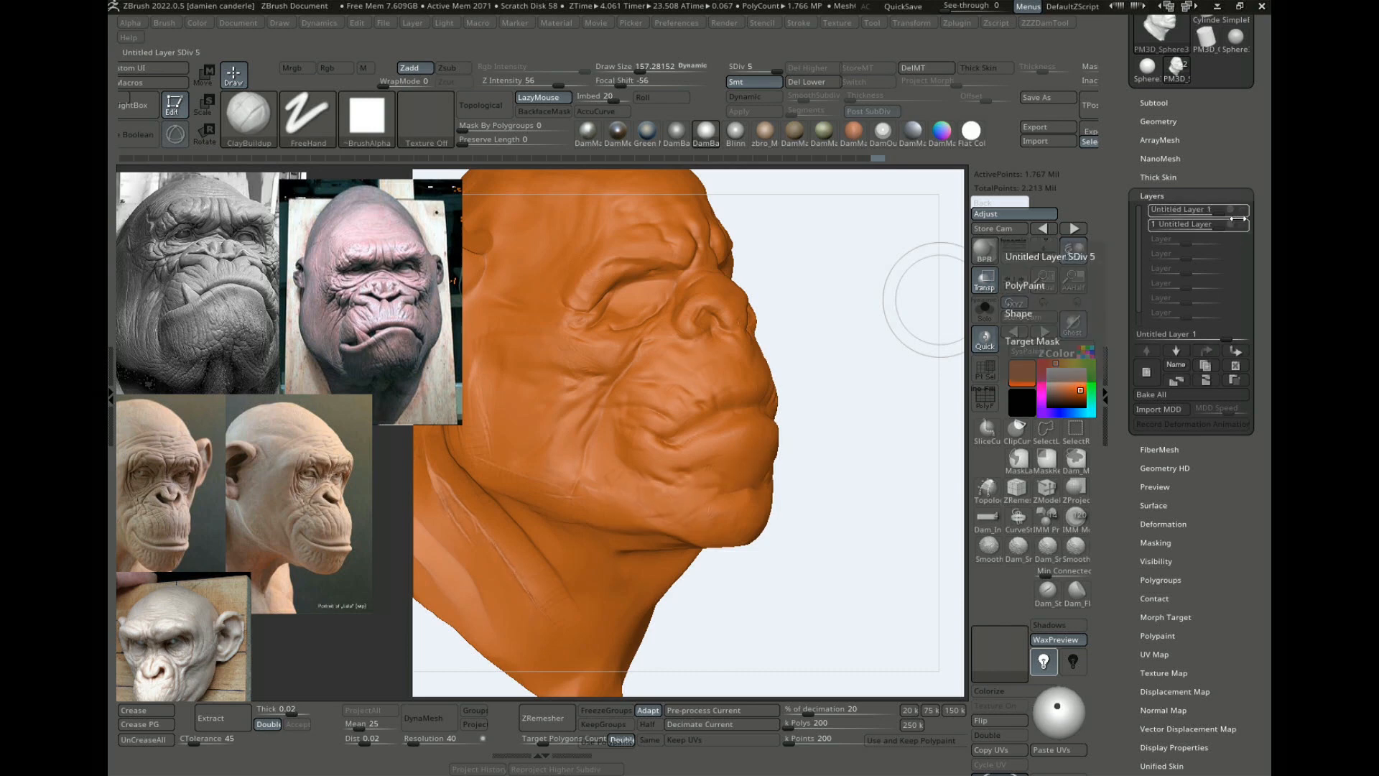
left_click(1244, 227)
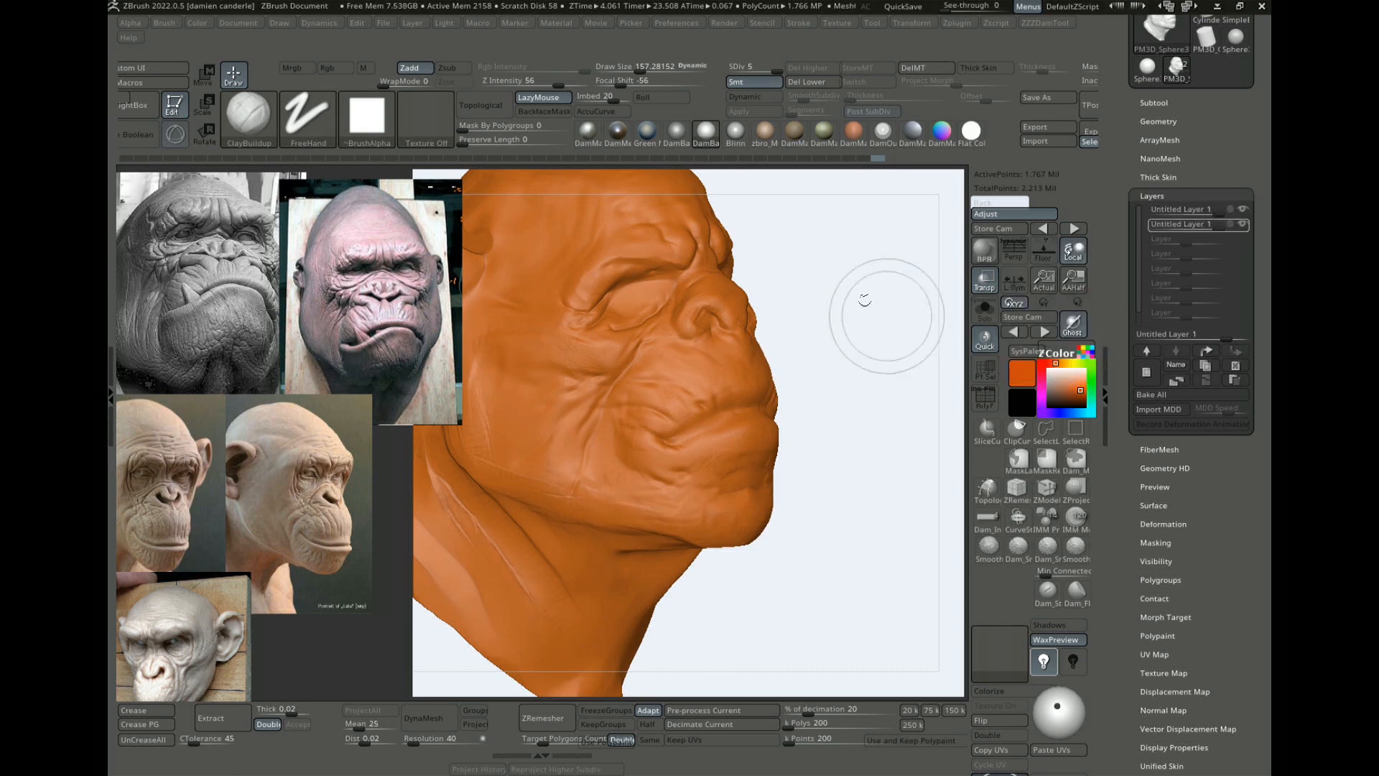
Step: Try to flatten the forehead above the inner brow with the Dam_Flatten brush
mouse_move(853, 264)
left_mouse_down()
mouse_move(816, 261)
mouse_move(899, 237)
mouse_move(847, 230)
mouse_move(875, 261)
mouse_move(714, 323)
left_mouse_up()
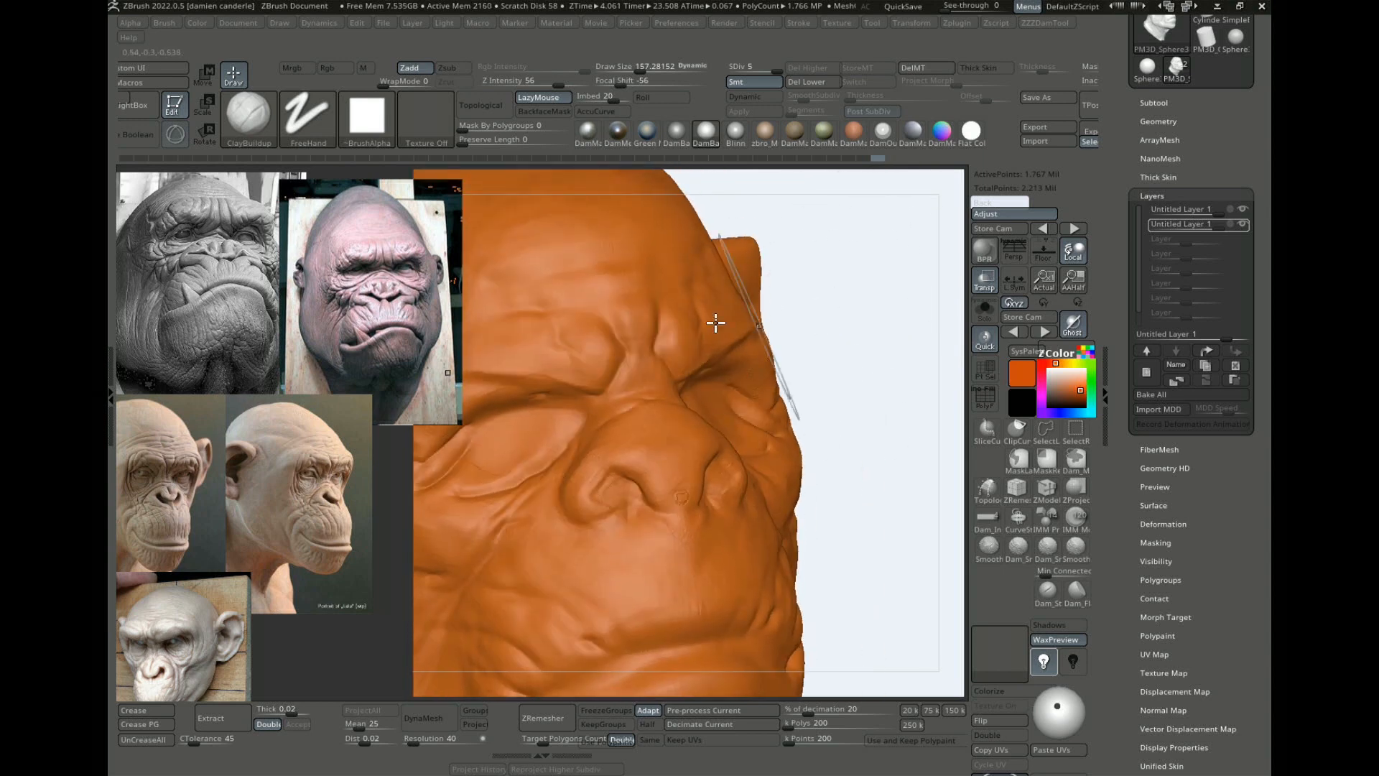
left_click(1087, 592)
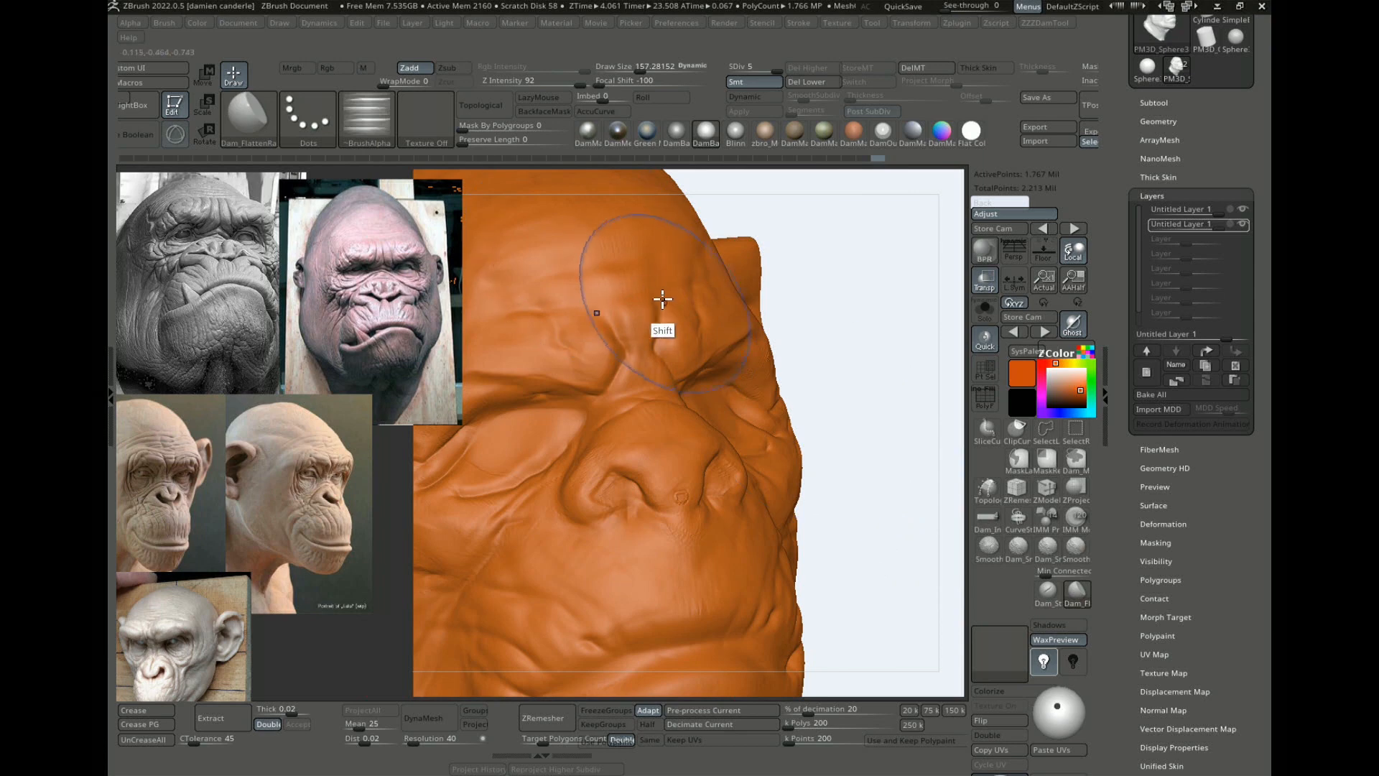
left_click(640, 316)
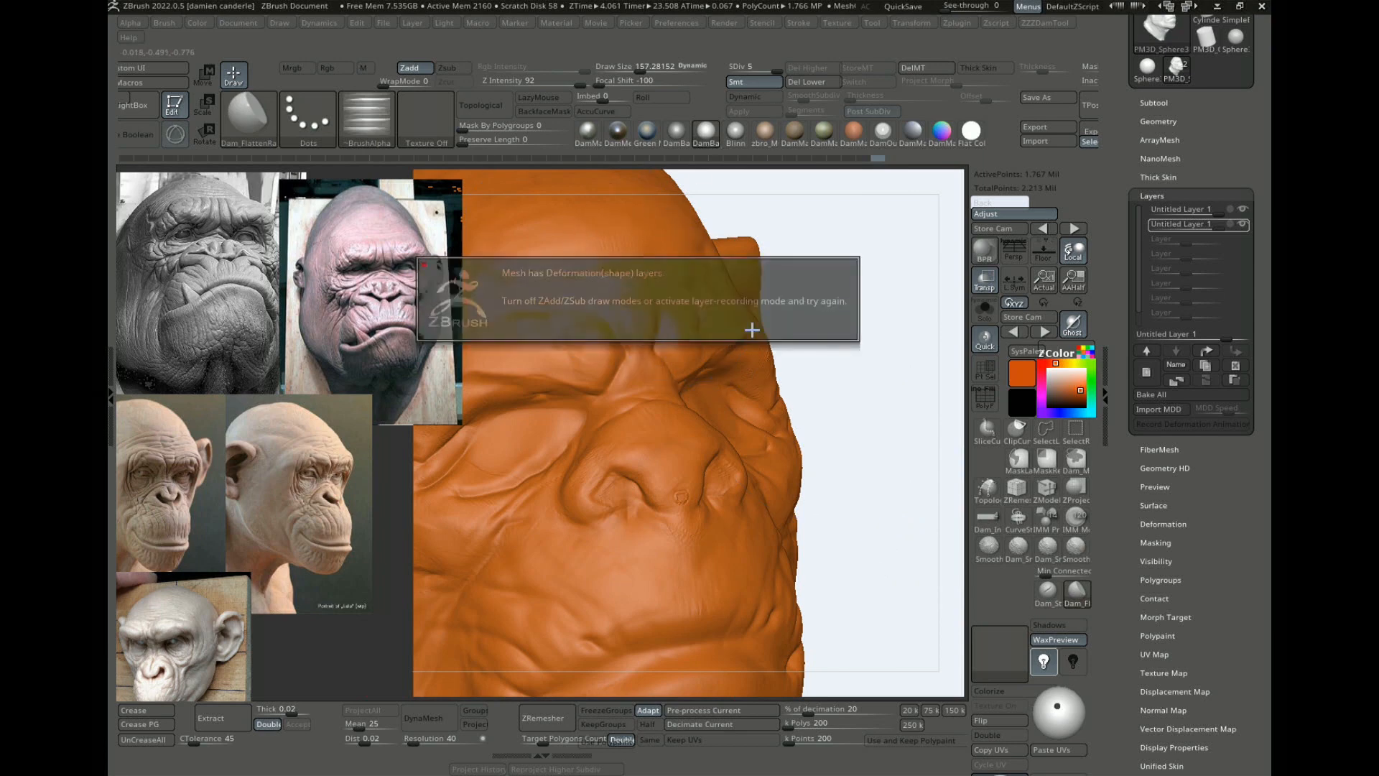
Step: Bake all sculpt layers into the mesh, then rework the forehead between the brows with ClayBuildup and smooth it
key("b")
key("c")
key("b")
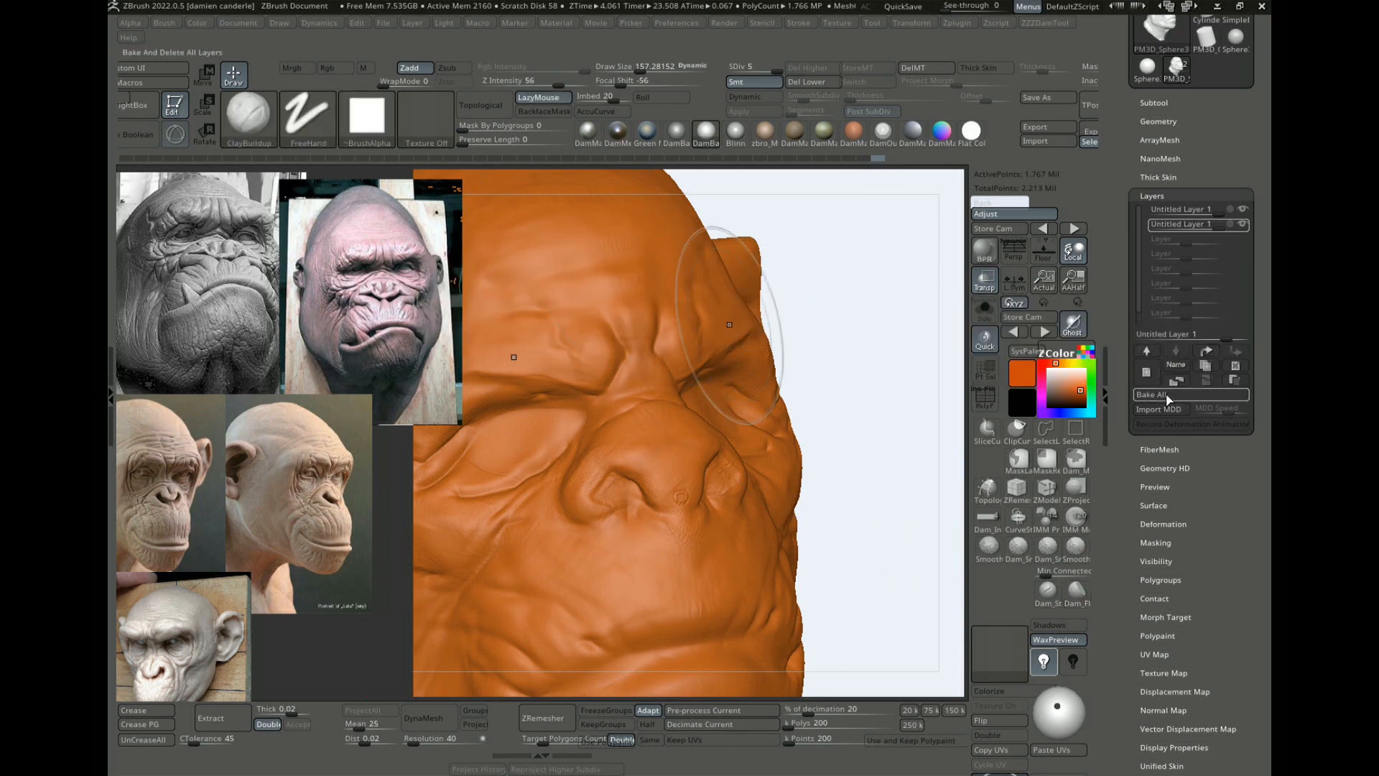
left_click(1162, 395)
mouse_move(634, 309)
left_mouse_down()
mouse_move(663, 317)
mouse_move(631, 321)
mouse_move(683, 296)
mouse_move(709, 338)
mouse_move(632, 330)
left_mouse_up()
left_click(1076, 546, "shift")
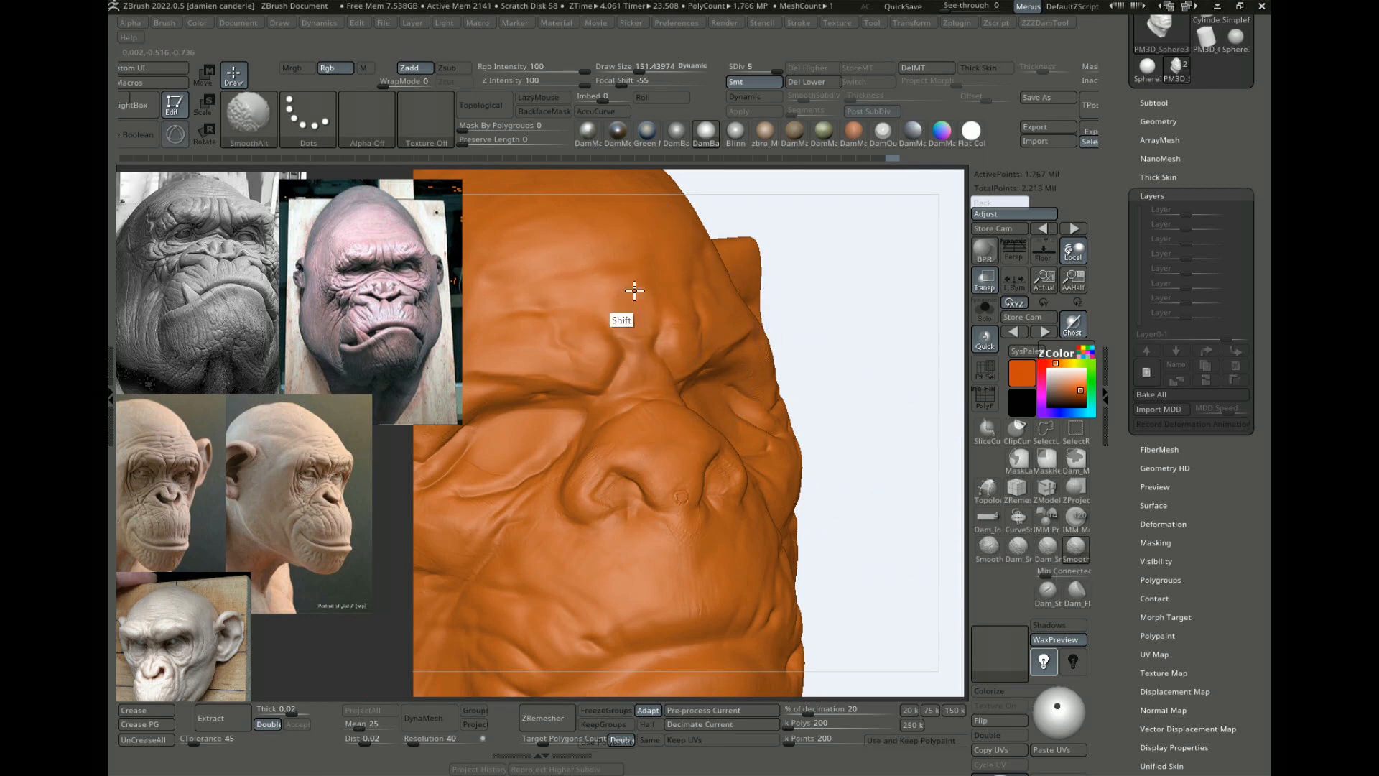
Step: Build up the folds at the outer corner of the eye with ClayBuildup at a draw size of about 151
left_click_drag(890, 436, 956, 334, "alt")
mouse_move(894, 384)
left_mouse_down("alt")
mouse_move(905, 336)
mouse_move(825, 366)
mouse_move(856, 397)
mouse_move(799, 386)
left_mouse_up("alt")
left_click_drag(547, 306, 575, 333)
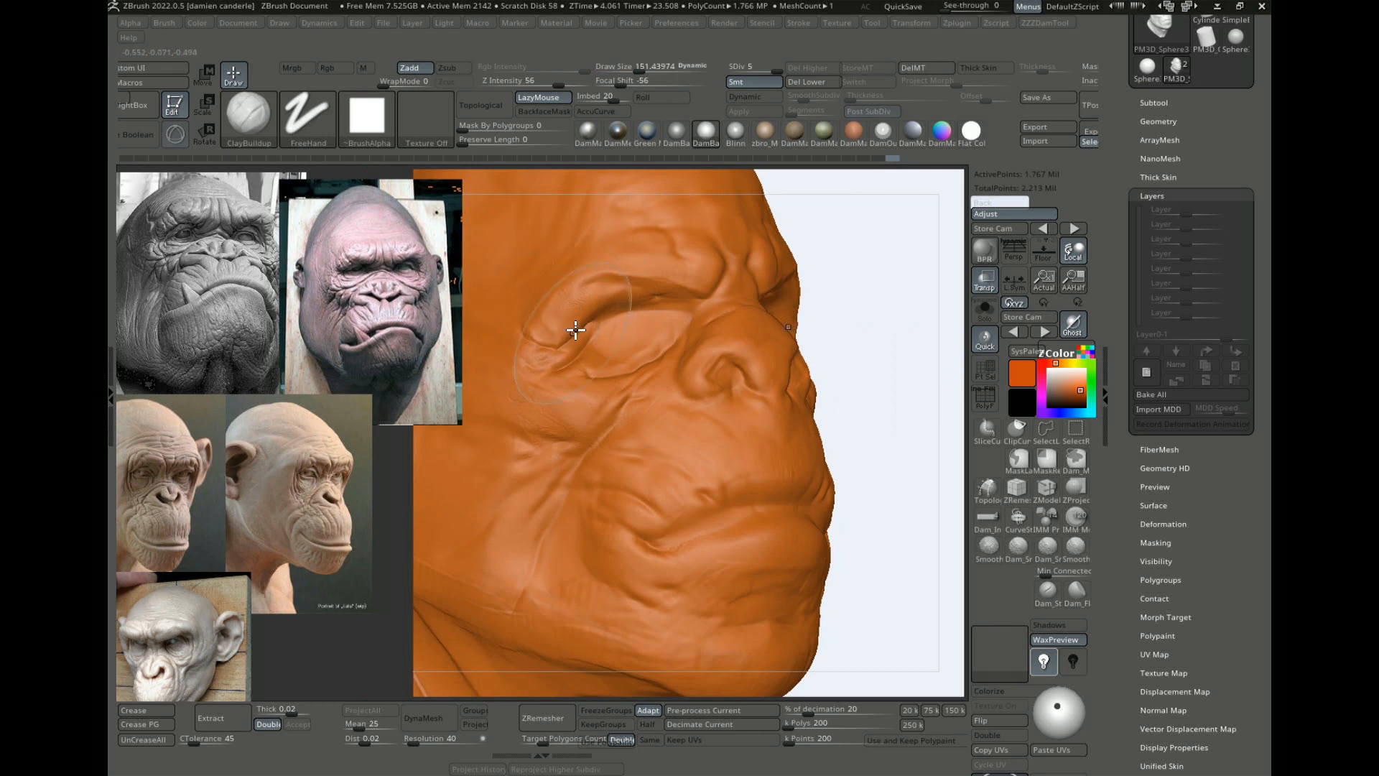
Step: Carve creases below the eye with the Dam_Standard brush, and set the draw size to about 348 and Z Intensity to 21
key("b")
key("d")
key("s")
key("s")
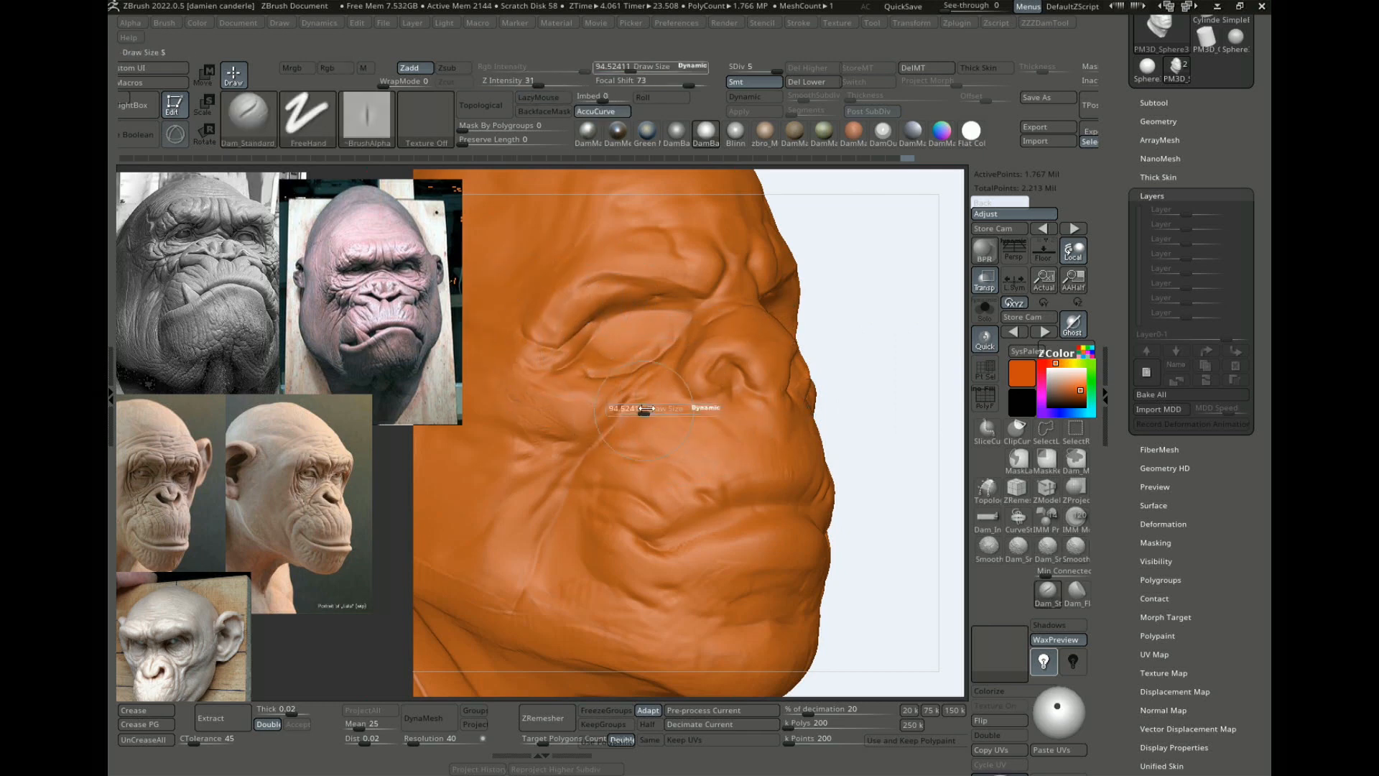
key("s")
left_click_drag(550, 435, 556, 437)
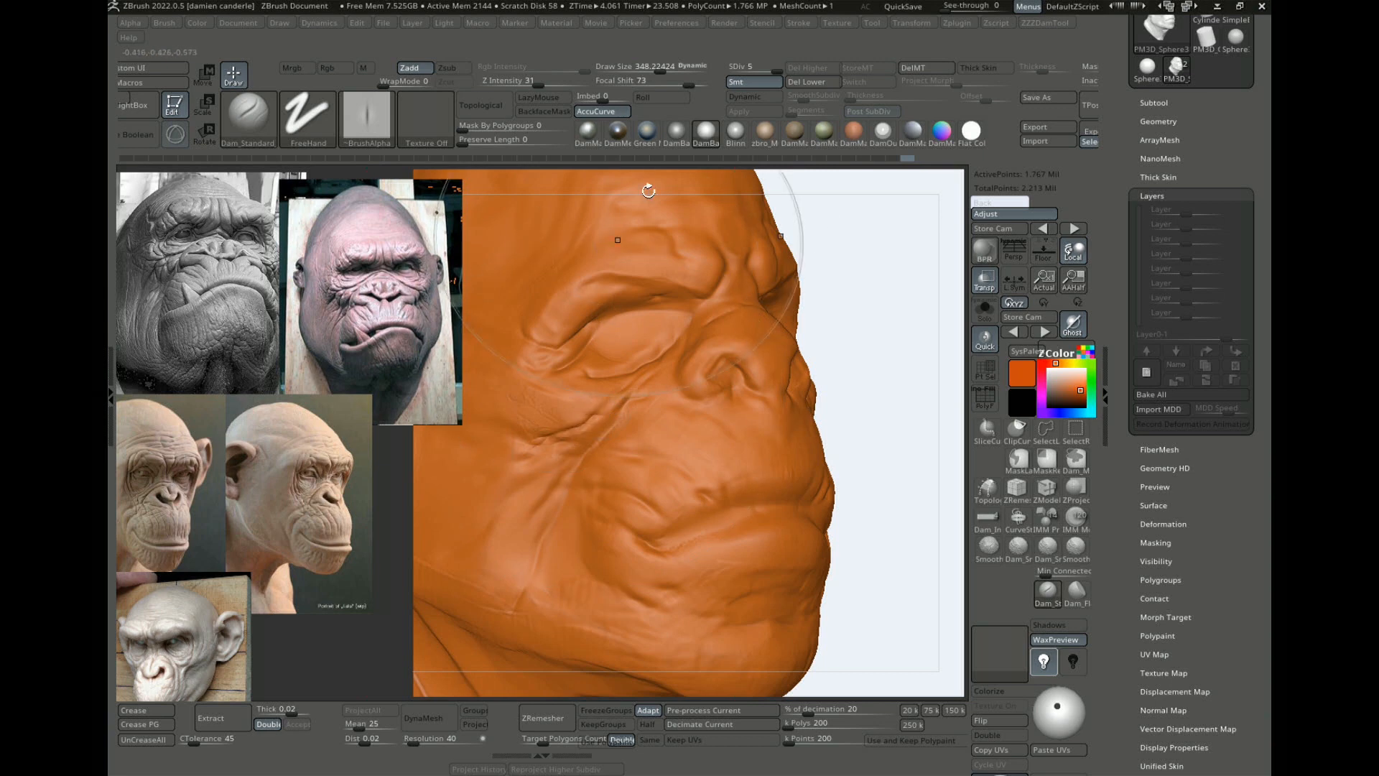
left_click_drag(527, 73, 528, 73)
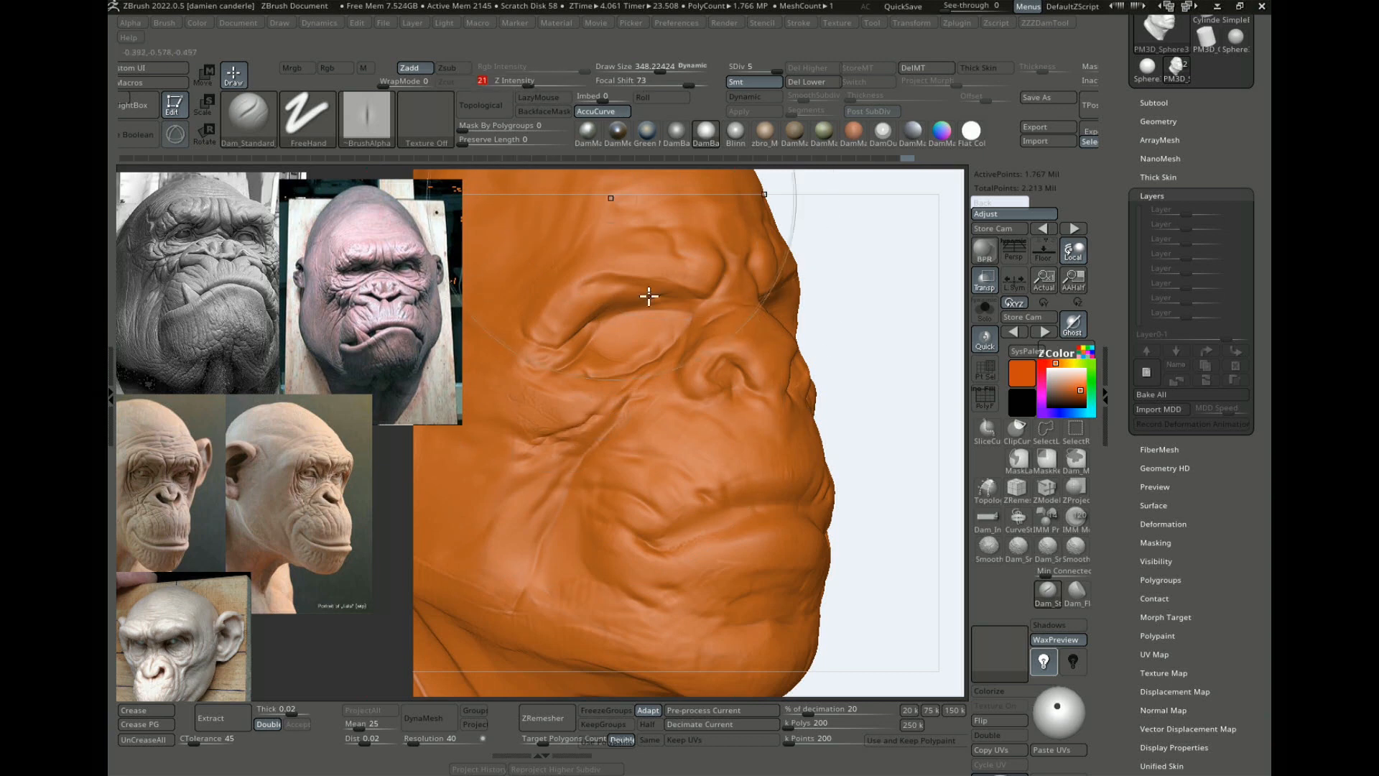
Step: Carve wrinkles across the forehead above the brow with the Dam_Standard brush at a draw size of about 339
left_click_drag(910, 262, 832, 314, "alt")
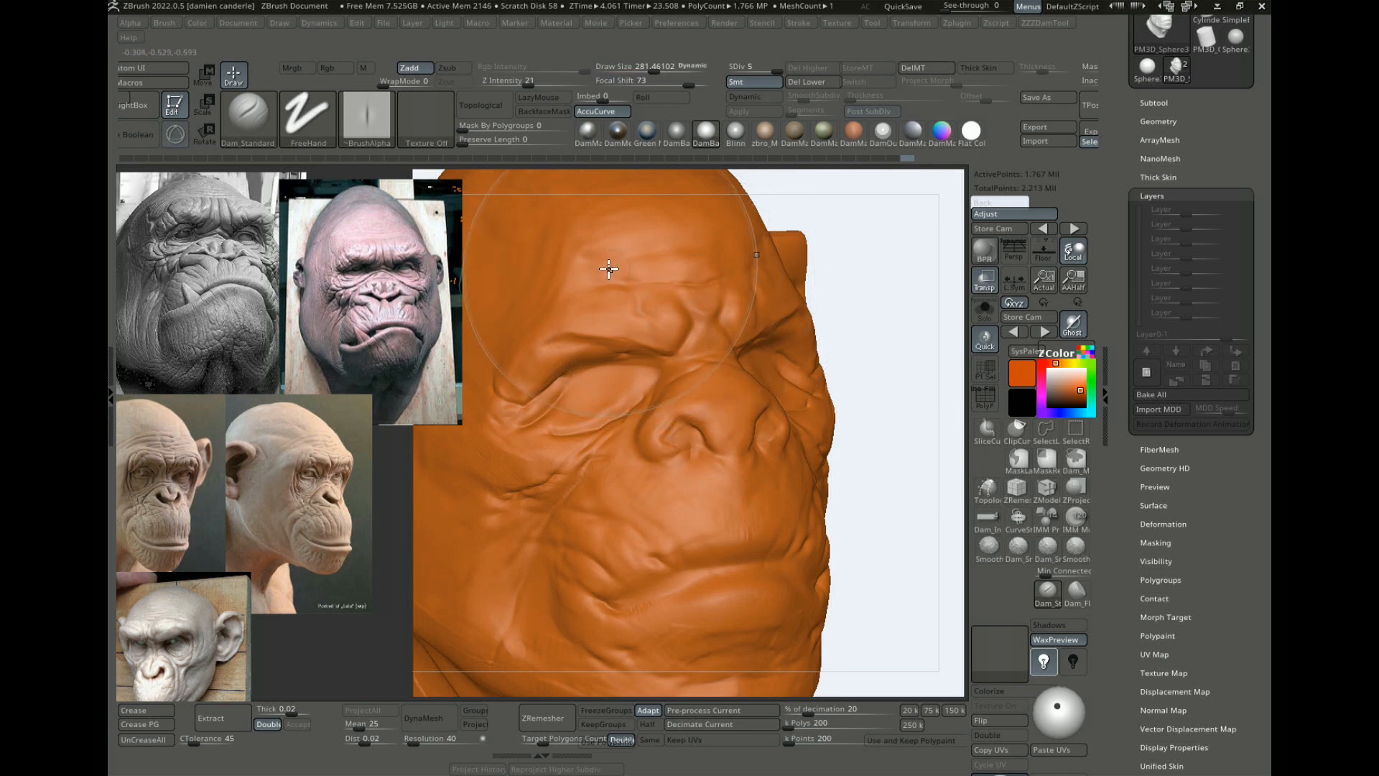
left_click_drag(616, 236, 583, 240)
key("s")
mouse_move(607, 267)
left_mouse_down()
mouse_move(606, 283)
mouse_move(656, 319)
left_mouse_up()
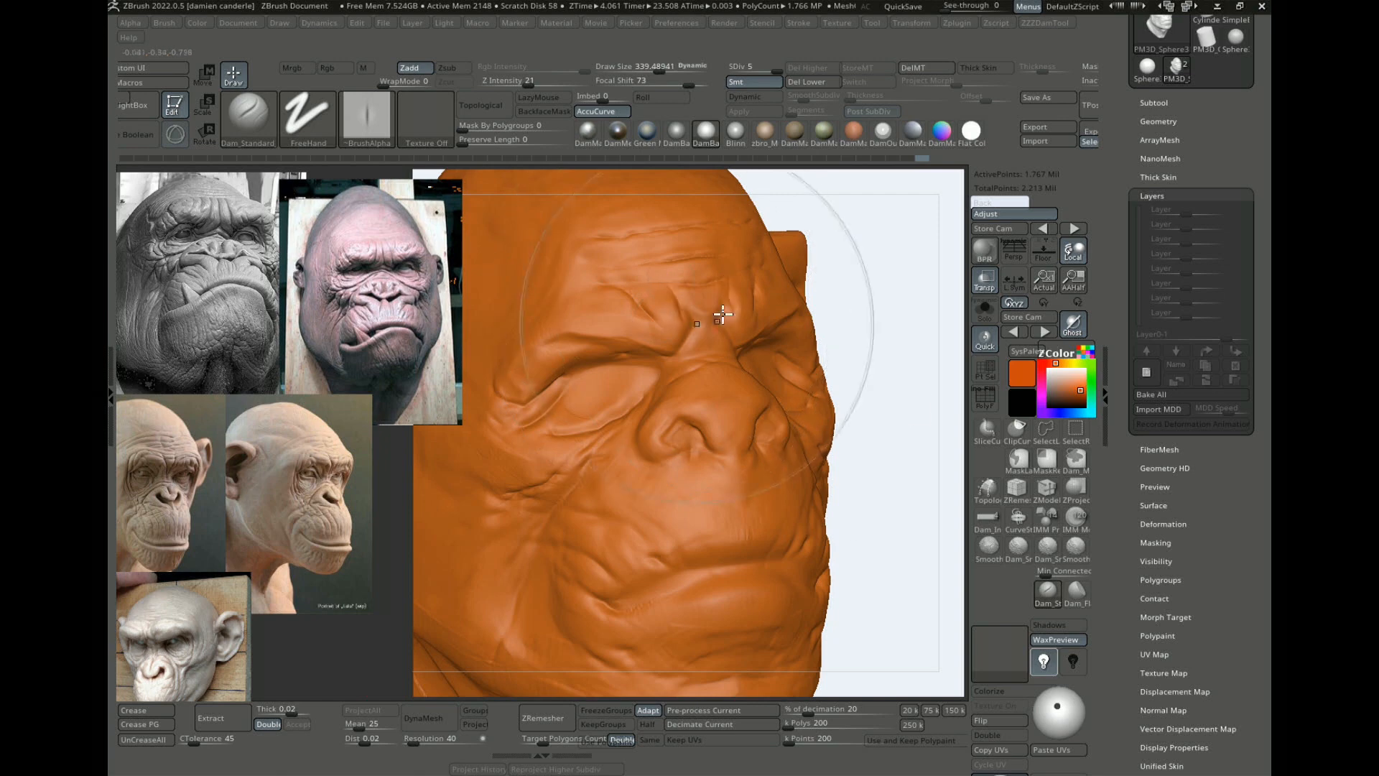
Step: Carve creases running from beside the nose across the cheek below the eye with Dam_Standard
left_click_drag(907, 422, 931, 296, "alt")
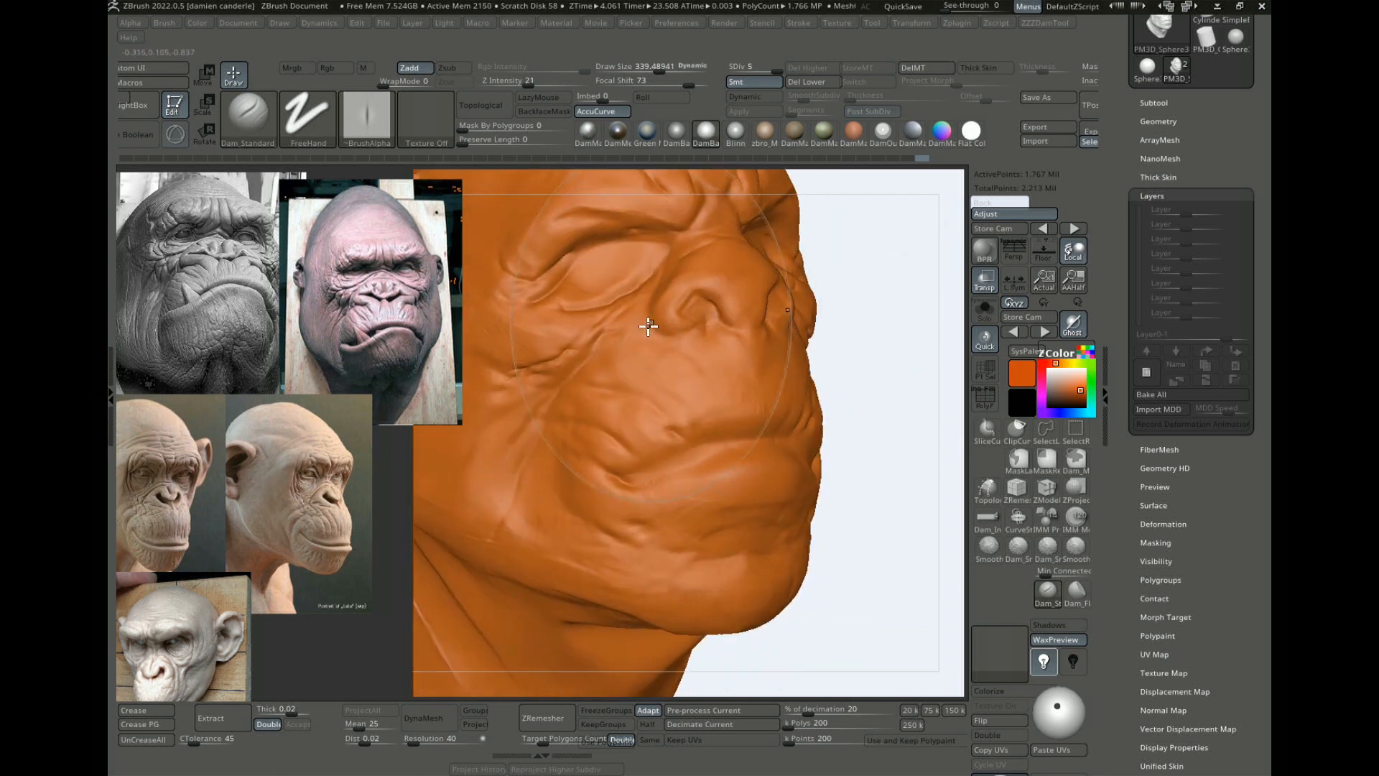
mouse_move(692, 346)
left_mouse_down()
mouse_move(719, 377)
mouse_move(635, 346)
mouse_move(534, 385)
left_mouse_up()
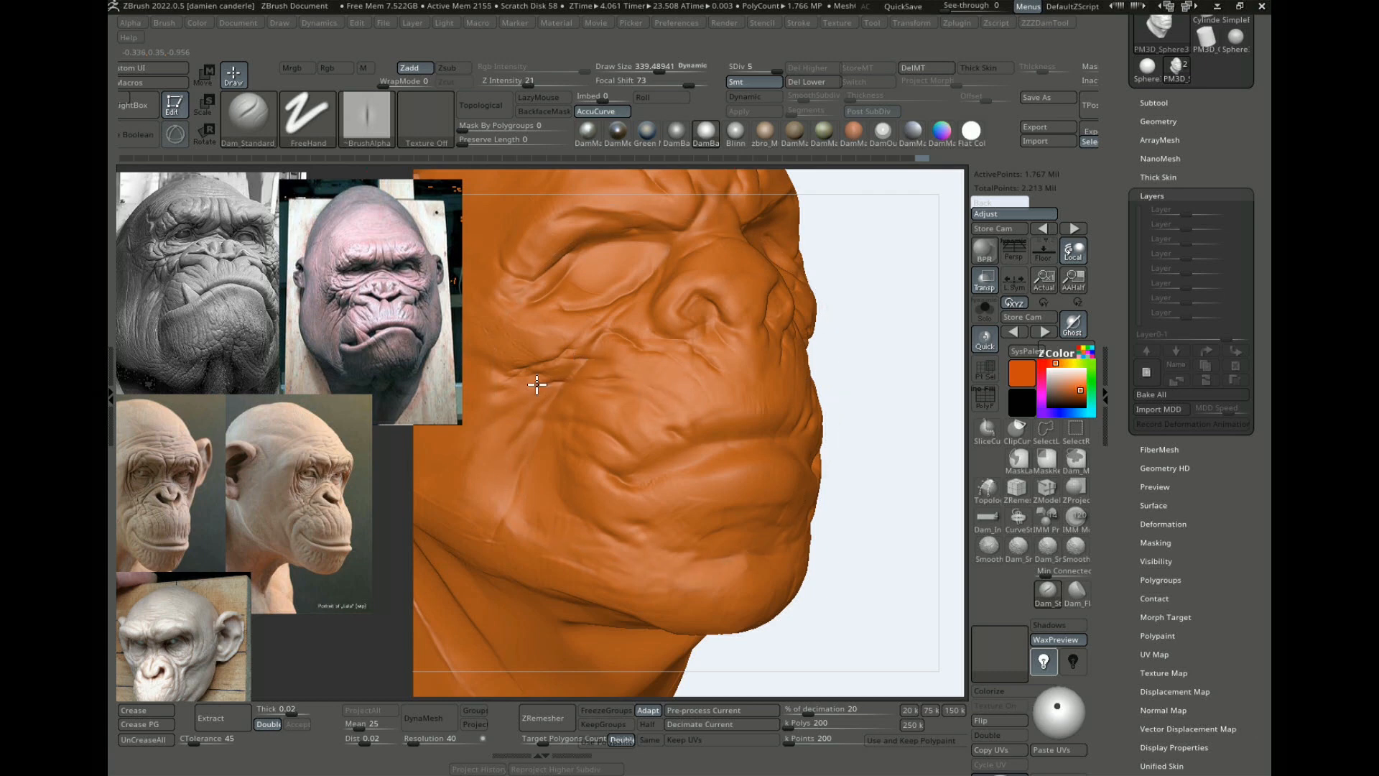
mouse_move(648, 380)
left_mouse_down()
mouse_move(594, 385)
mouse_move(521, 430)
left_mouse_up()
left_click_drag(887, 380, 928, 341, "alt")
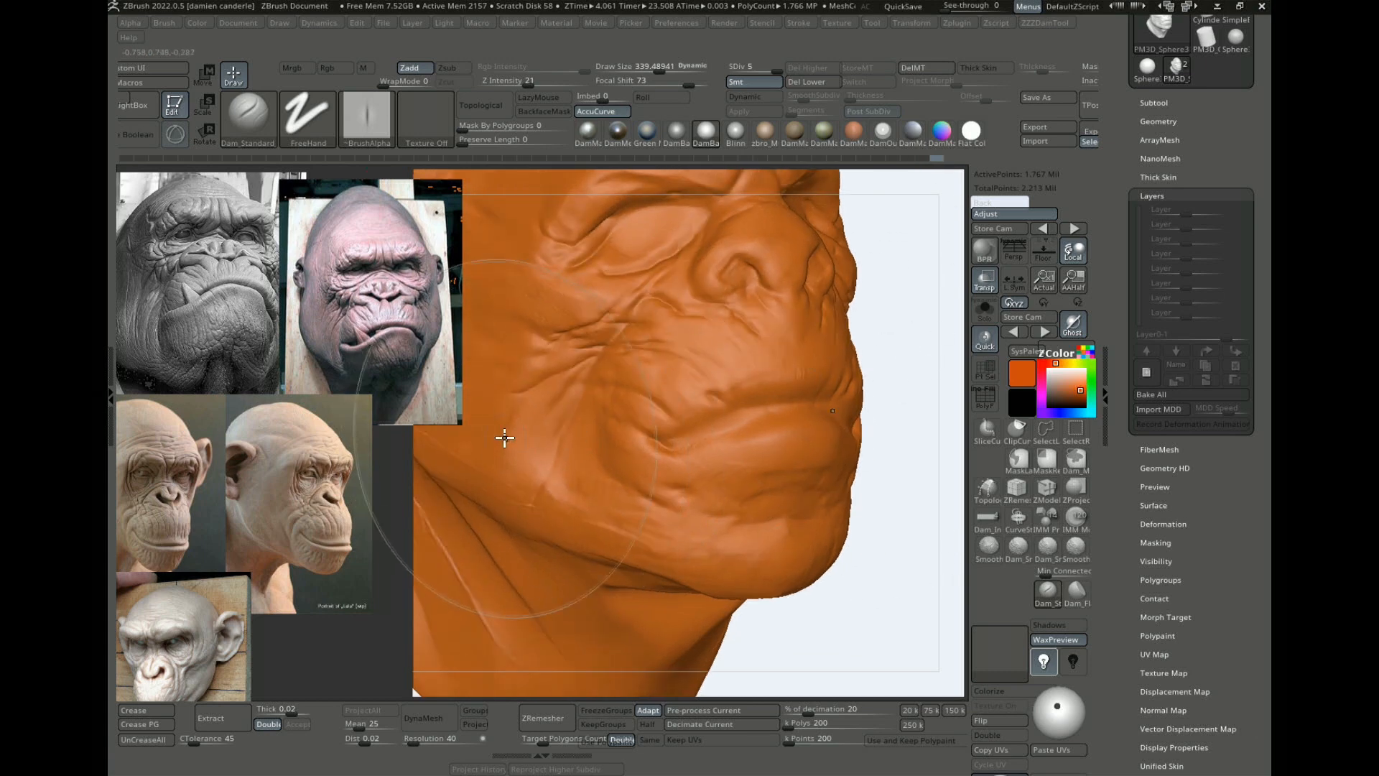
left_click_drag(513, 440, 573, 394)
mouse_move(511, 439)
left_mouse_down()
mouse_move(573, 365)
mouse_move(521, 383)
left_mouse_up()
Step: Carve fine wrinkles into the lower lip and the upper part of the chin with Dam_Standard
left_click_drag(951, 290, 954, 369, "alt")
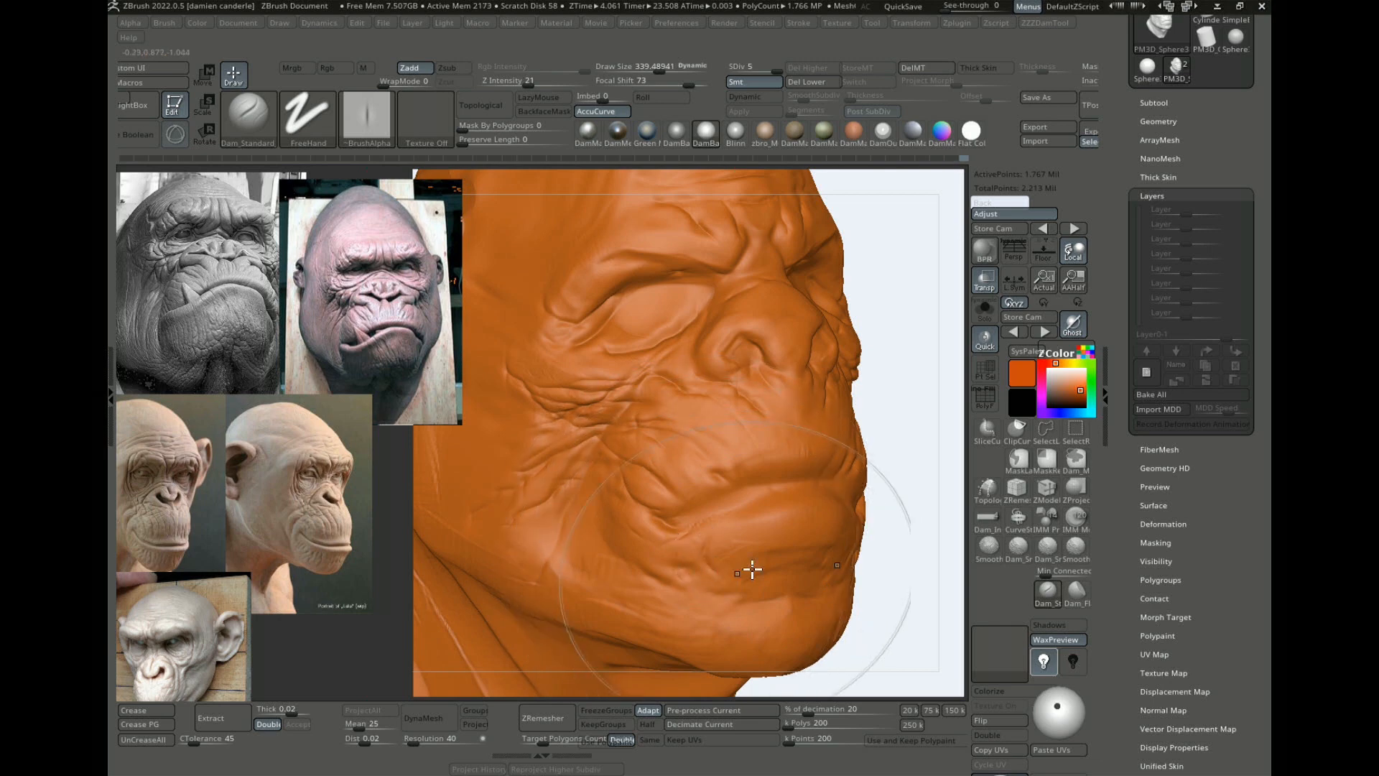
left_click_drag(923, 413, 903, 372, "alt")
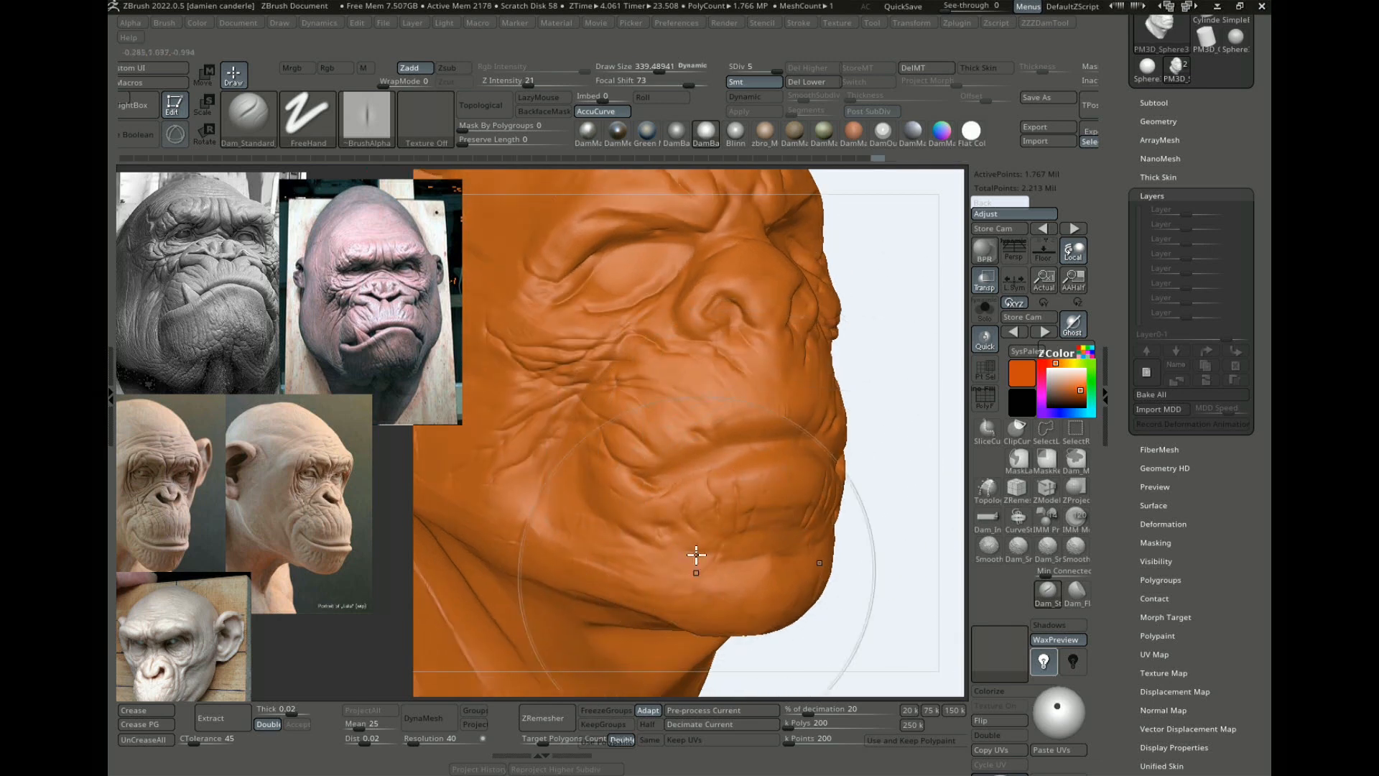
mouse_move(714, 522)
left_mouse_down()
mouse_move(679, 565)
mouse_move(772, 525)
left_mouse_up()
left_click_drag(891, 432, 881, 458, "alt")
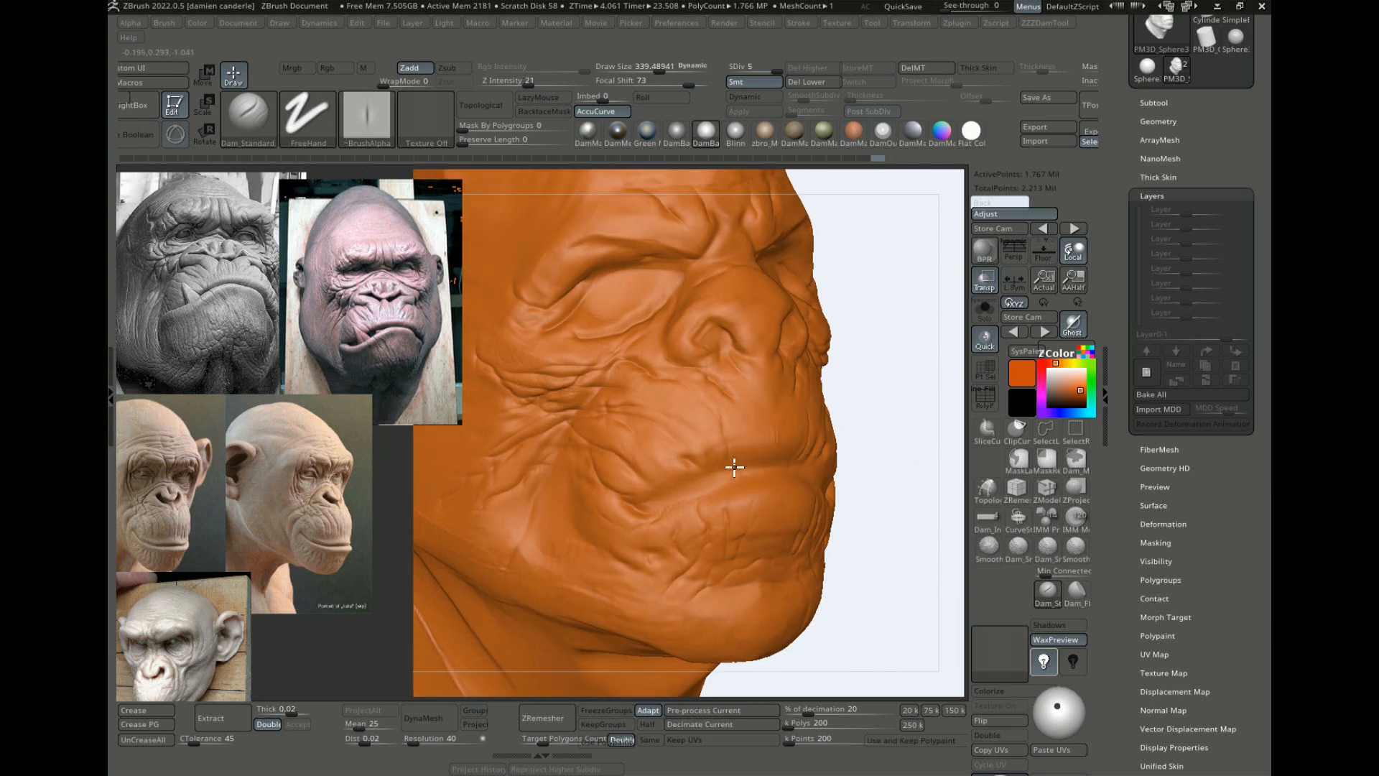
Step: Carve creases beside the nostril and from the inner eye across the bridge of the nose
left_click_drag(912, 359, 862, 400)
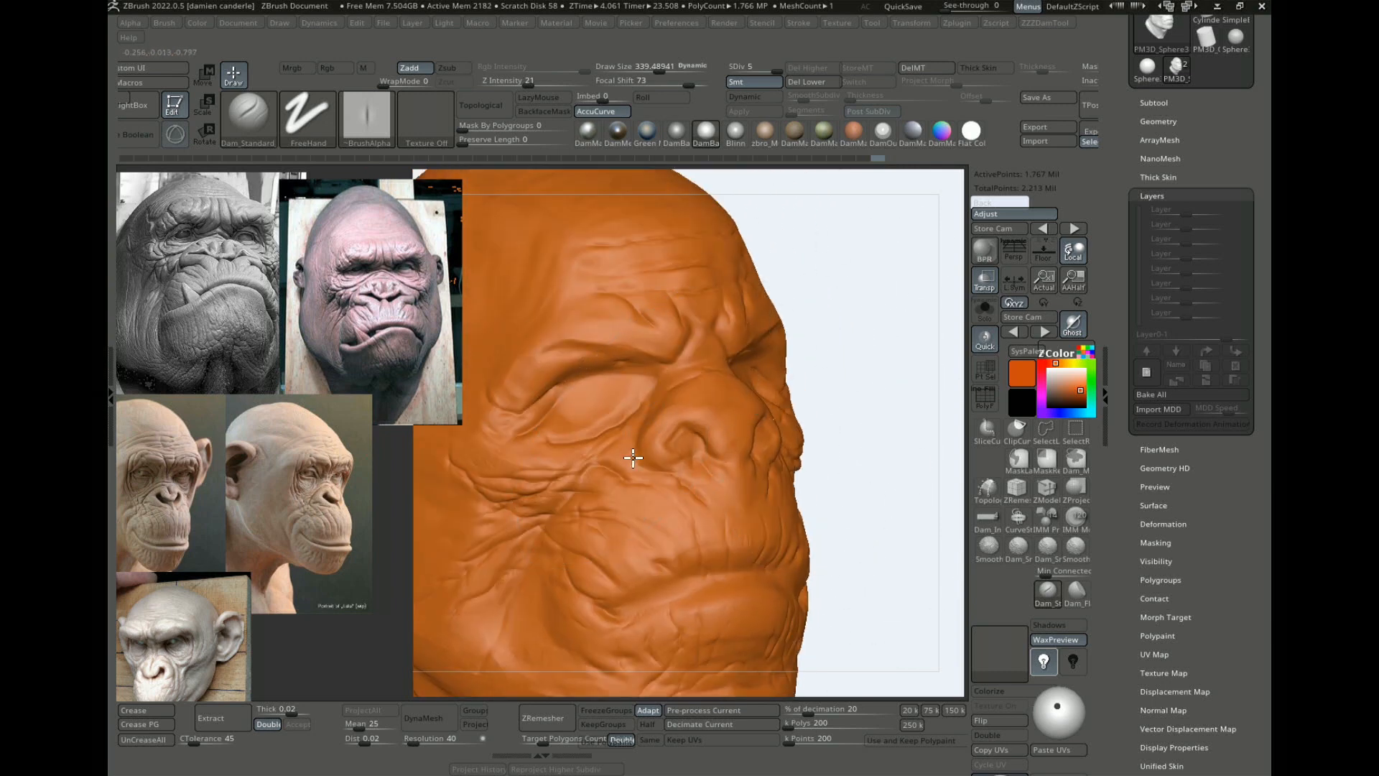
left_click_drag(632, 458, 677, 484)
left_click_drag(918, 303, 884, 365, "alt")
left_click_drag(672, 356, 748, 348)
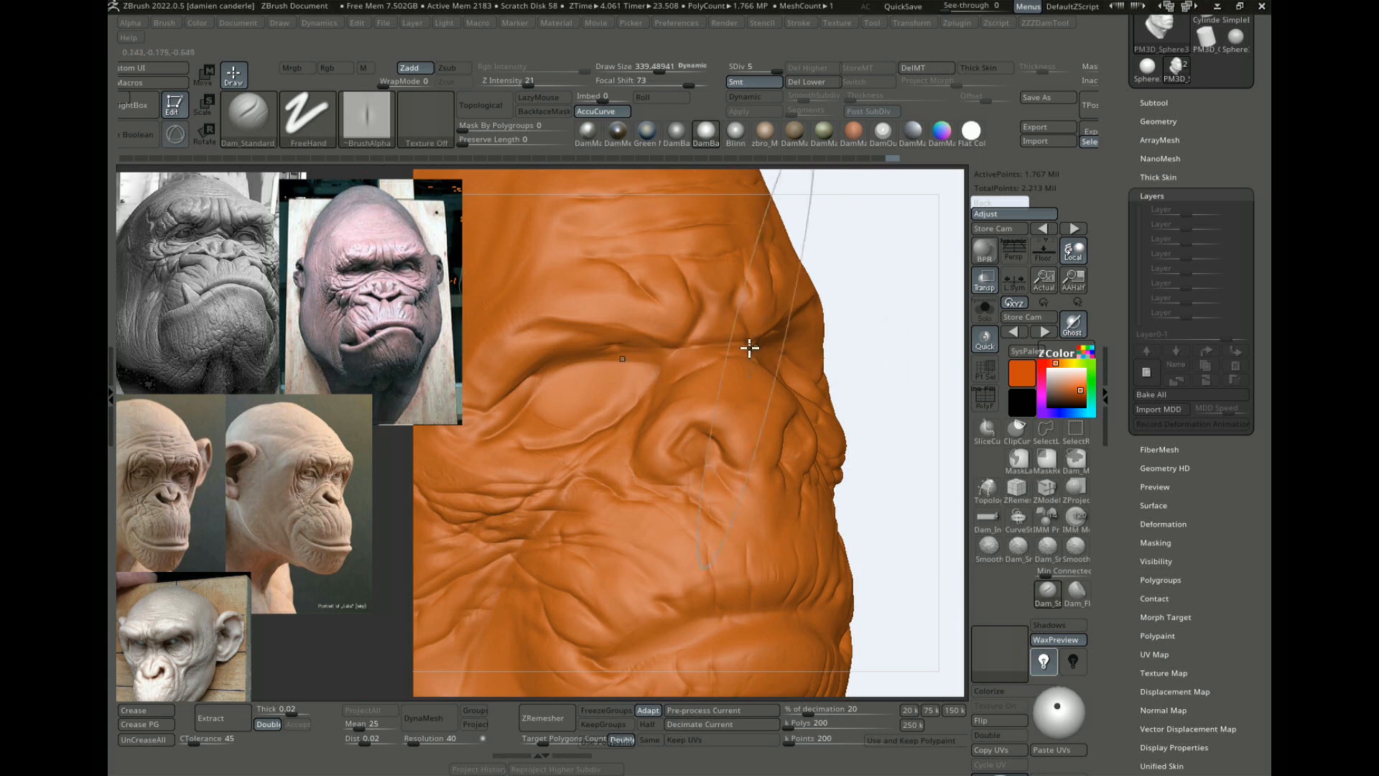
left_click_drag(663, 380, 711, 365)
Step: Carve wrinkles on the nose and along the corner of the mouth with Dam_Standard at a draw size of about 384
left_click_drag(862, 298, 922, 320, "alt")
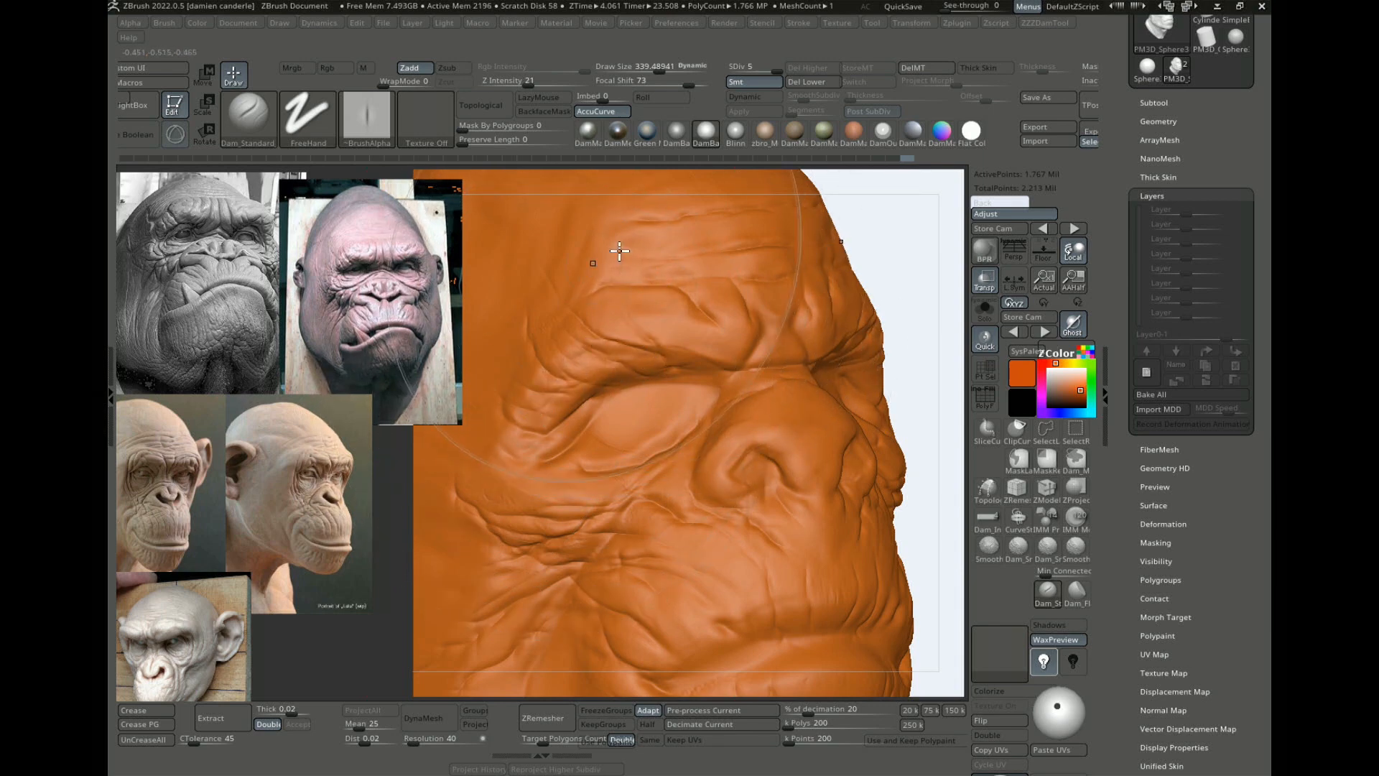
left_click_drag(899, 376, 877, 317, "alt")
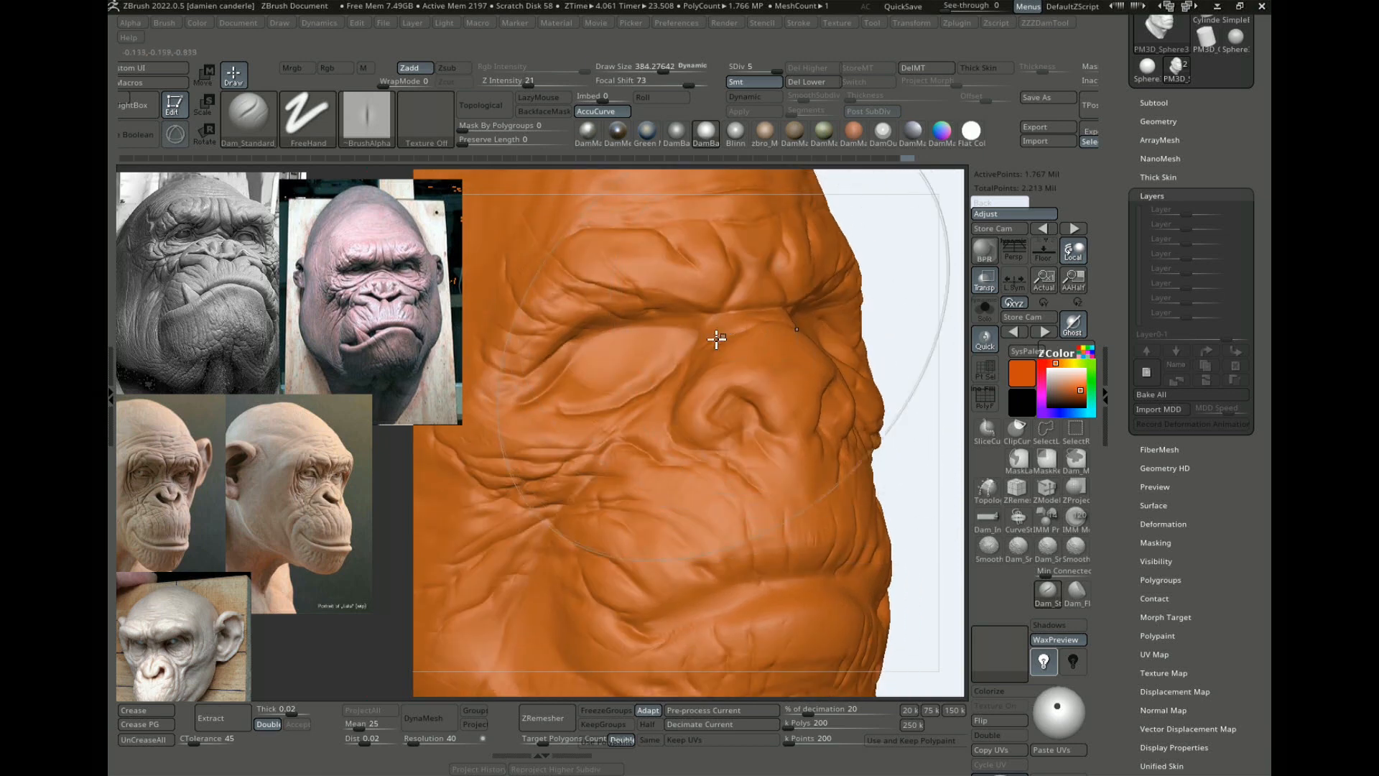
left_click_drag(718, 354, 762, 353)
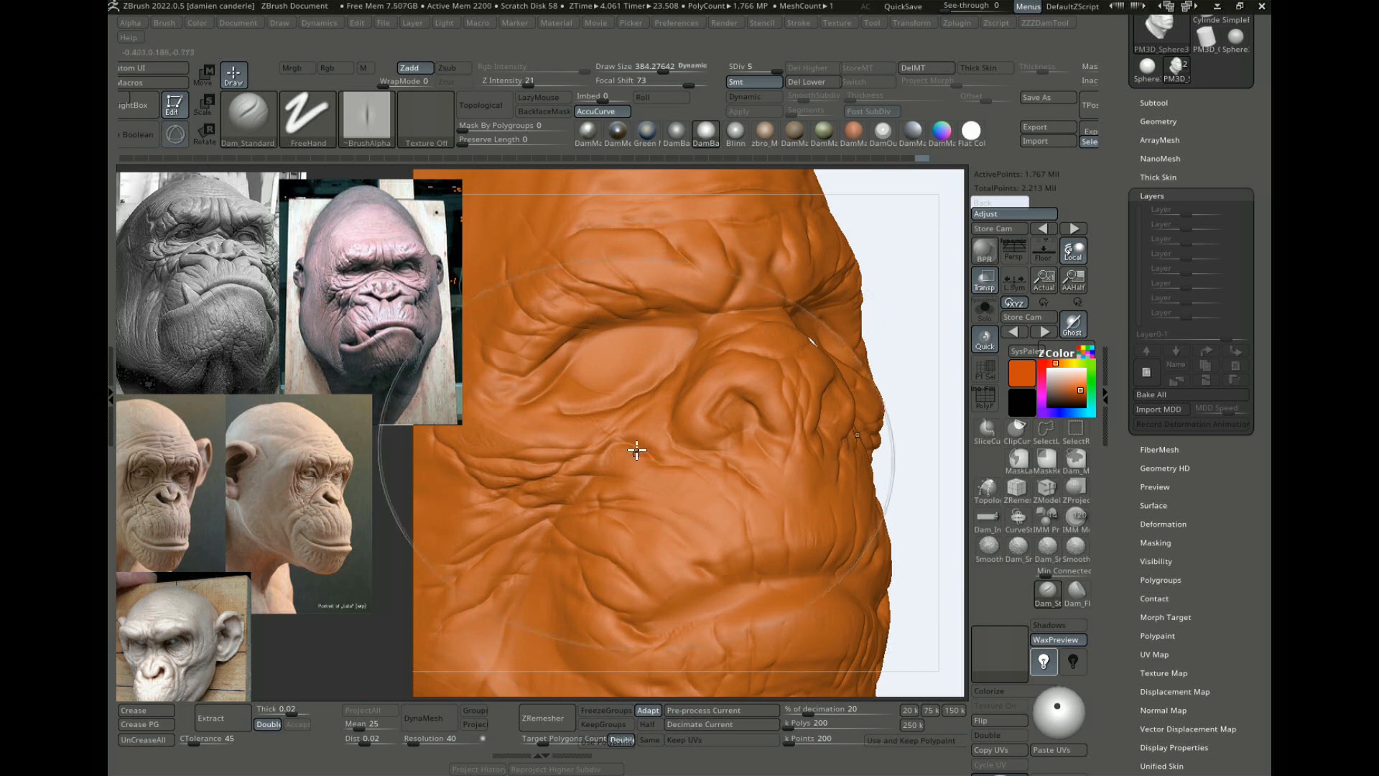
left_click_drag(921, 420, 966, 250, "alt")
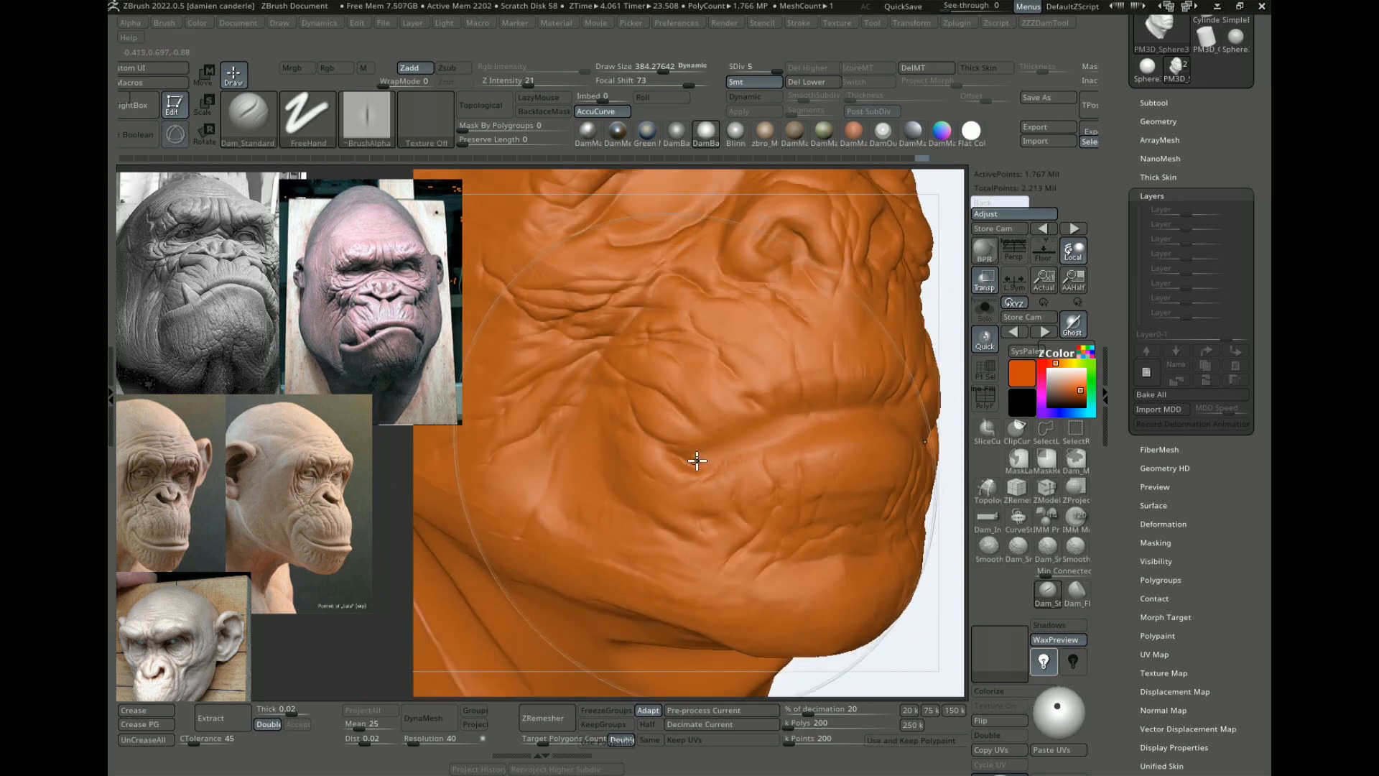
left_click_drag(696, 462, 794, 425)
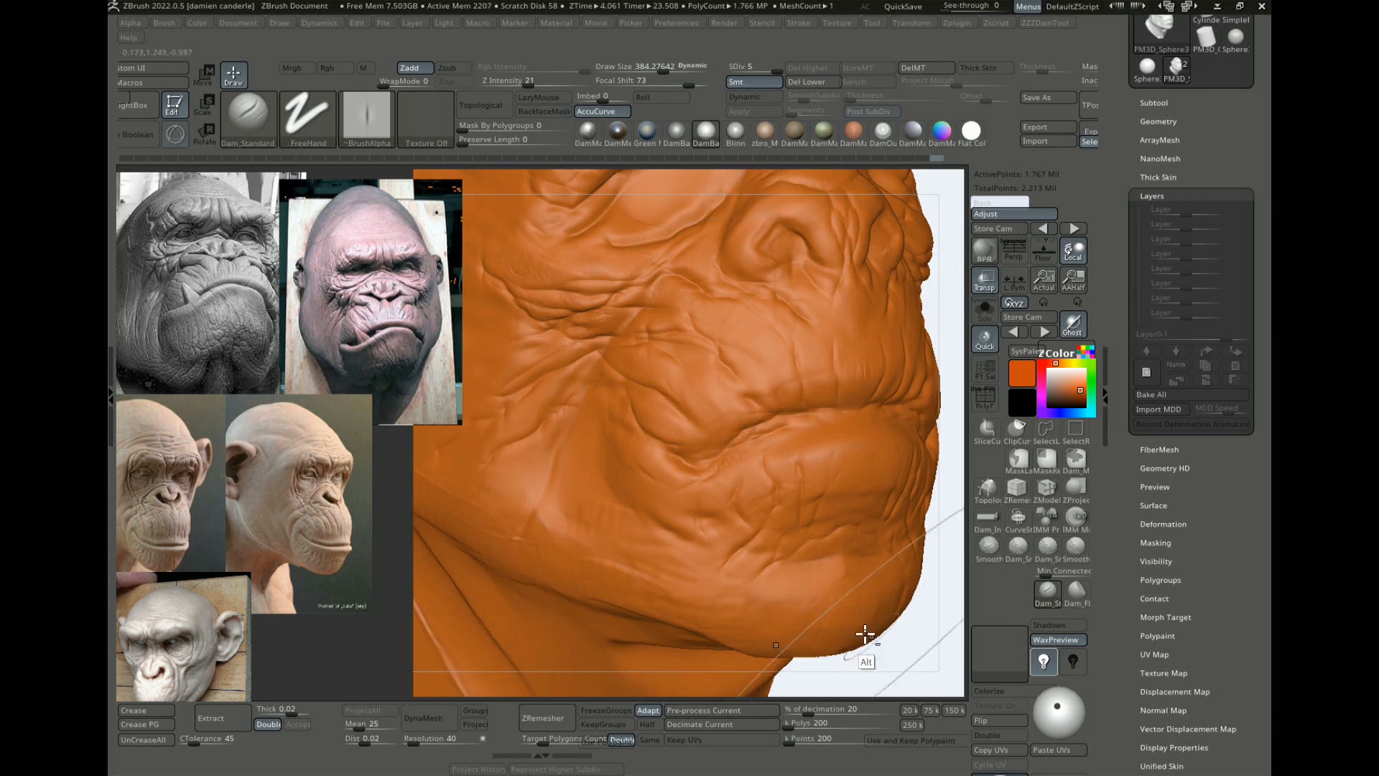
Step: Build up the folds on the side of the cheek with ClayBuildup at Z Intensity 56
left_click_drag(919, 669, 894, 600, "alt")
key("b")
key("c")
key("b")
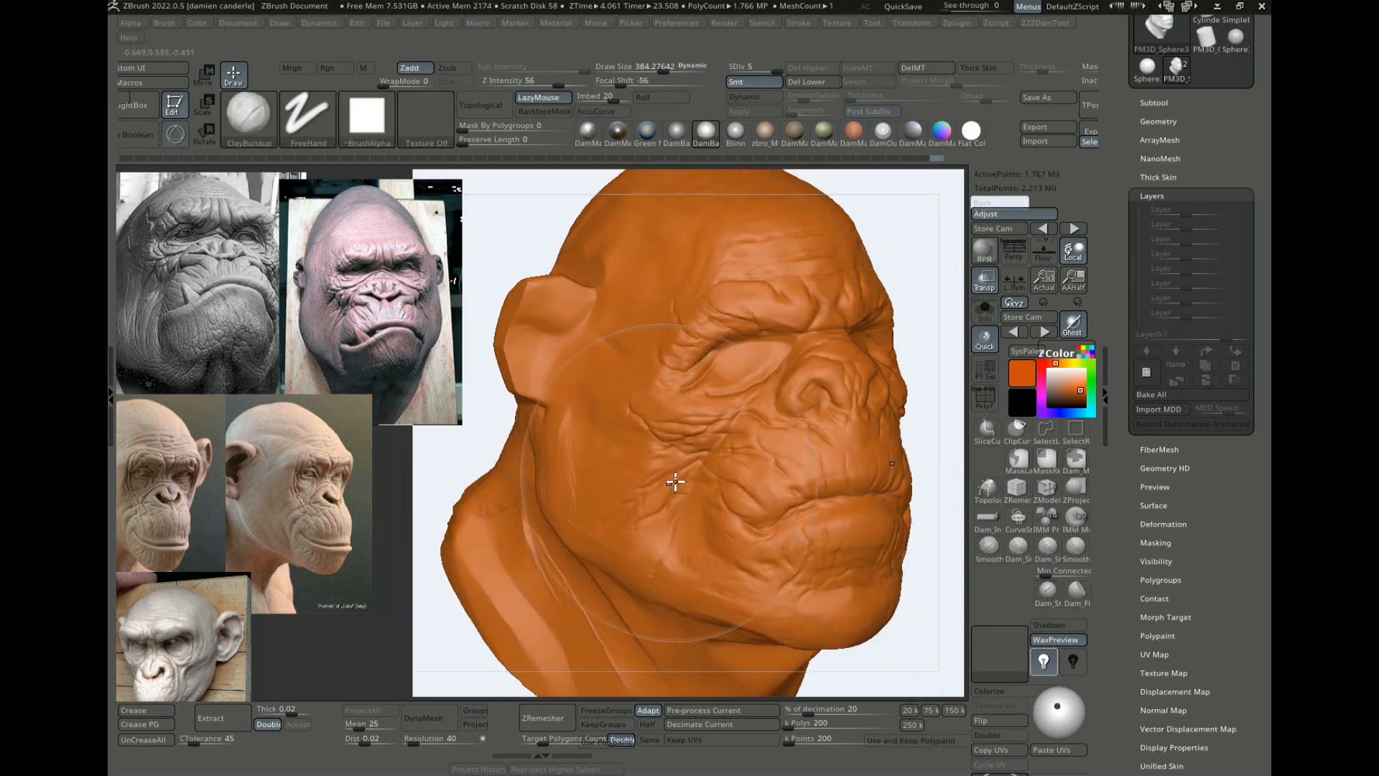
left_click_drag(663, 521, 678, 496)
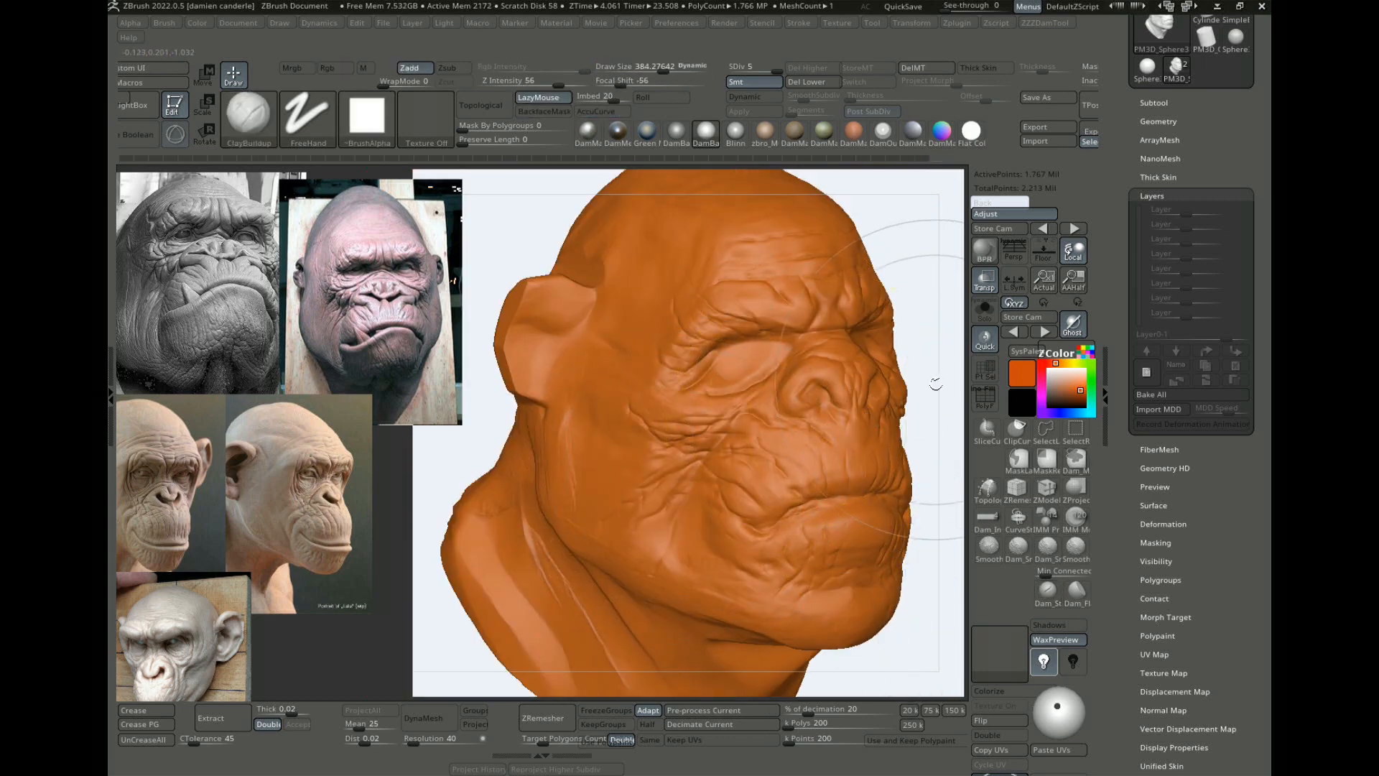
Step: Lower the head mesh to subdivision level 1 and switch to the Move brush
mouse_move(936, 366)
left_mouse_down("alt")
mouse_move(860, 290)
mouse_move(883, 308)
left_mouse_up("alt")
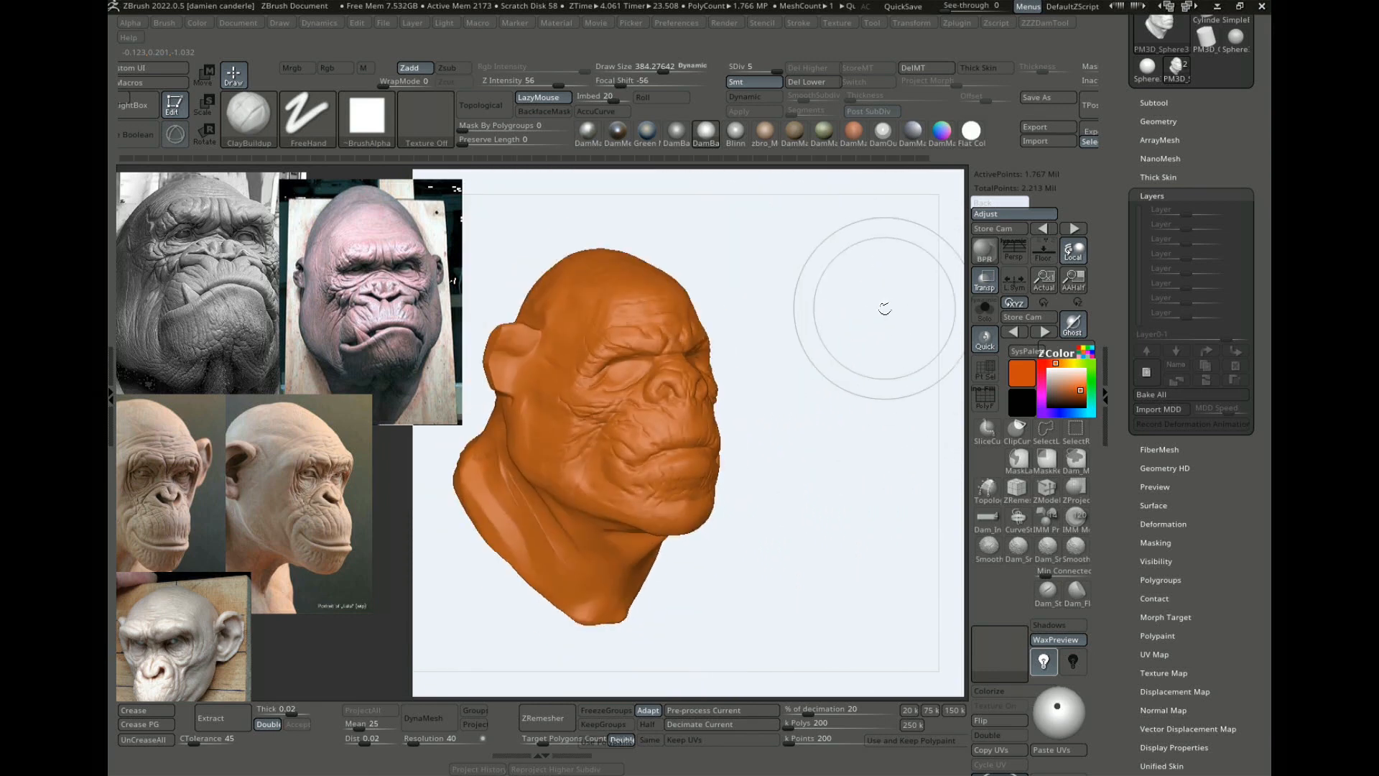
left_click_drag(836, 397, 911, 363)
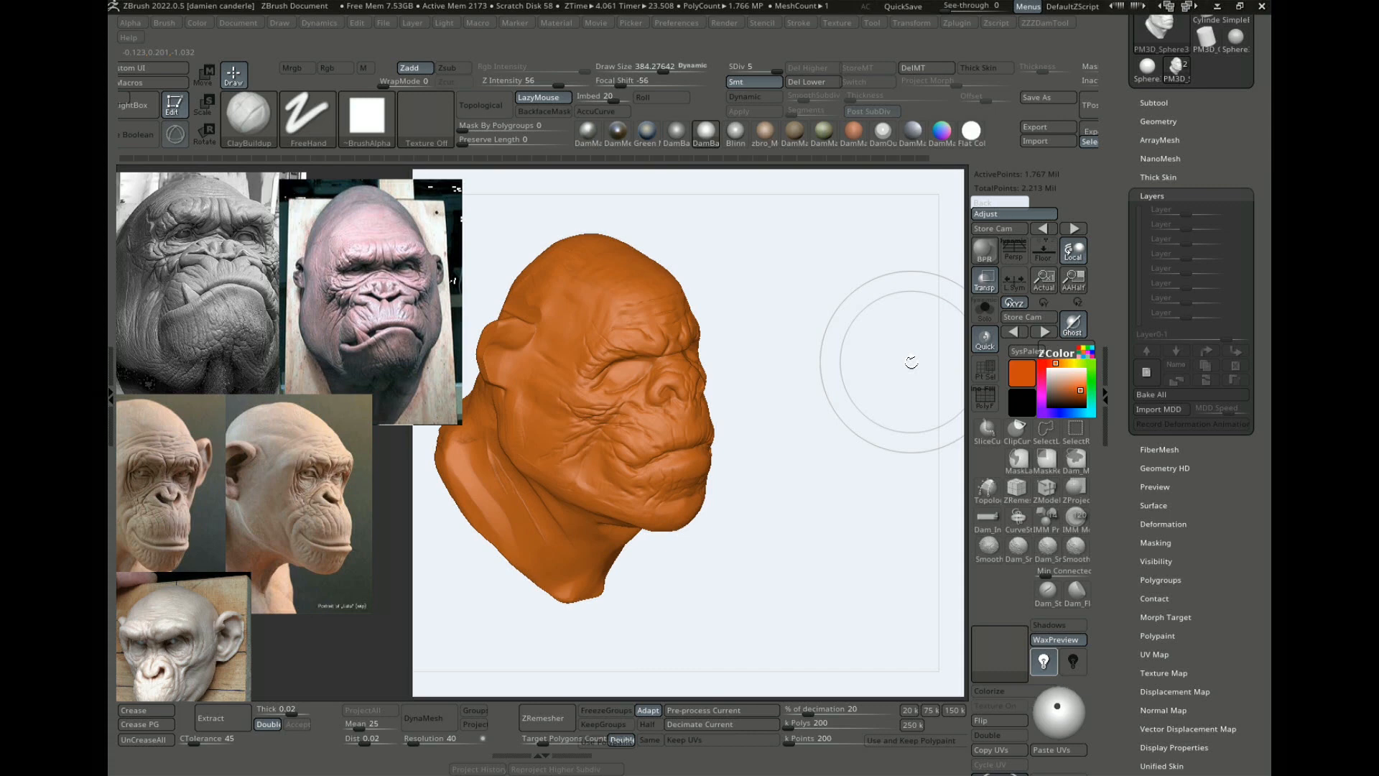
key("shift+d")
key("shift+d")
key("shift+d")
key("shift+d")
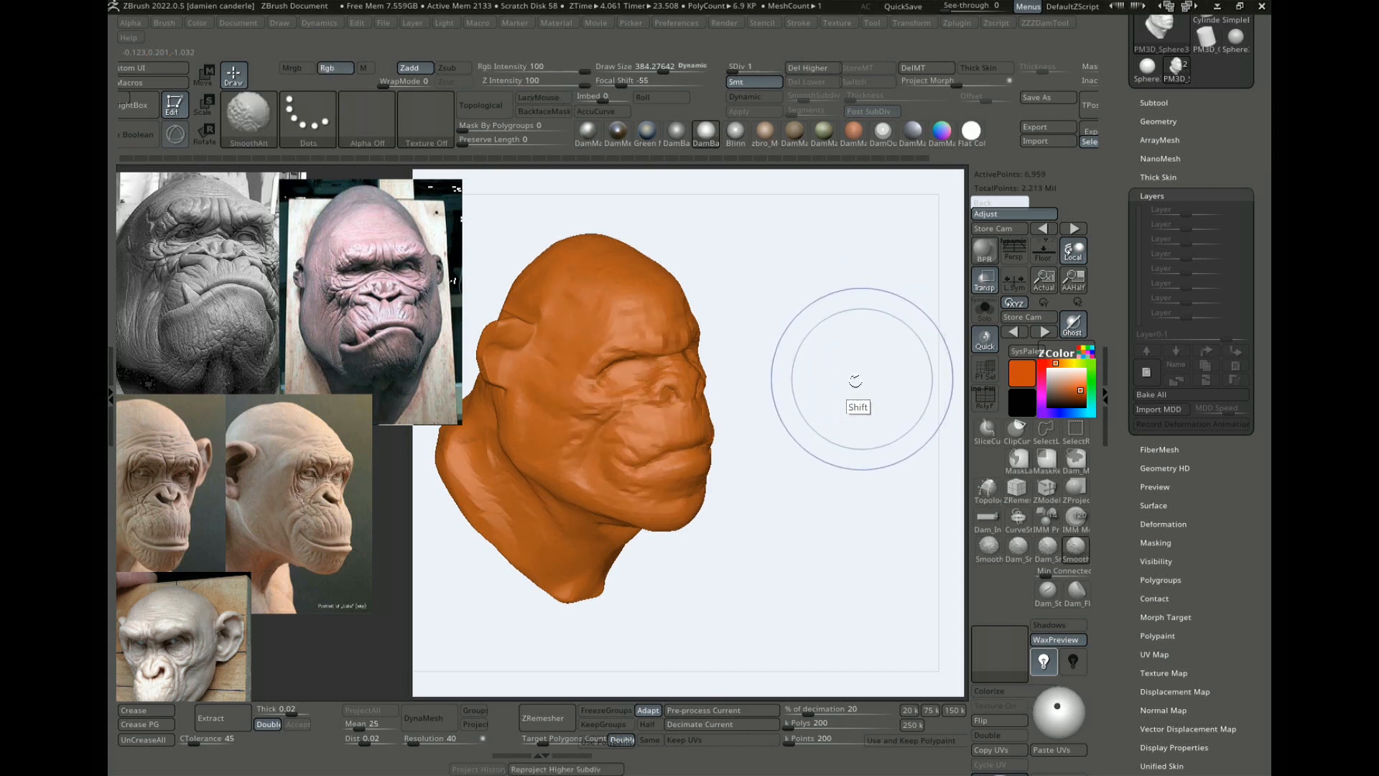
mouse_move(879, 394)
left_mouse_down()
mouse_move(889, 323)
mouse_move(880, 363)
mouse_move(837, 314)
mouse_move(847, 339)
mouse_move(825, 385)
mouse_move(720, 505)
left_mouse_up()
key("b")
key("m")
key("v")
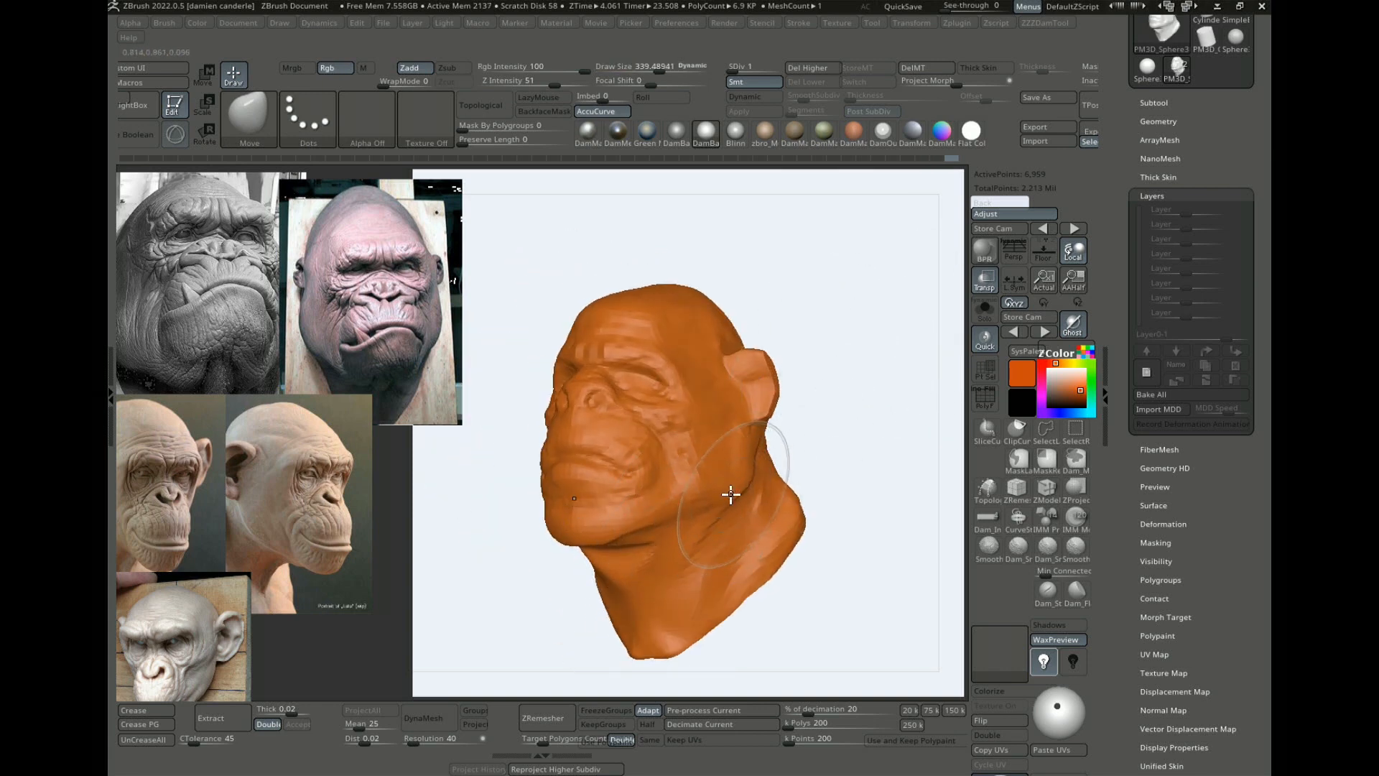
Step: Reshape the jaw and the area under the chin with the Move brush at a draw size of about 322
left_click_drag(877, 416, 704, 438)
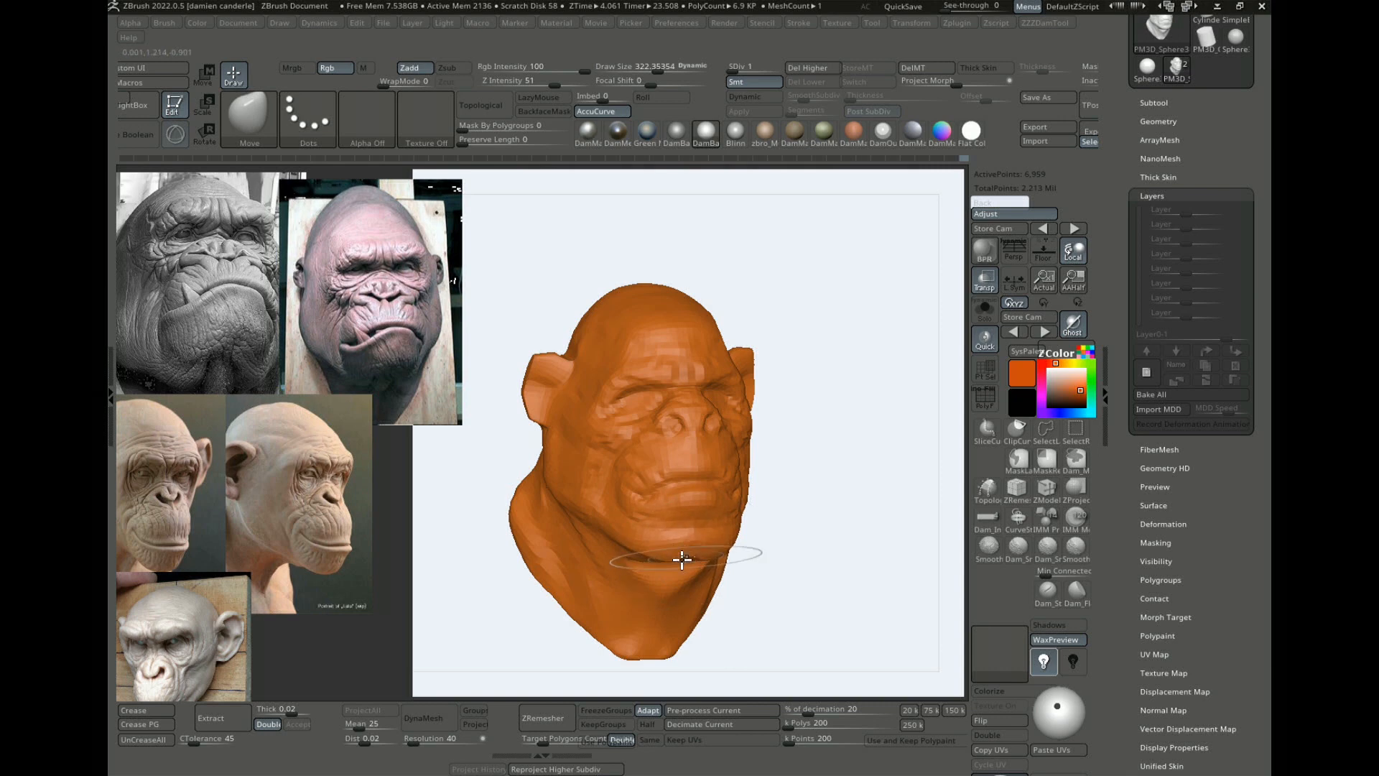
mouse_move(853, 463)
left_mouse_down()
mouse_move(783, 525)
mouse_move(668, 520)
mouse_move(684, 531)
left_mouse_up()
mouse_move(762, 519)
left_mouse_down()
mouse_move(778, 523)
mouse_move(762, 512)
mouse_move(780, 510)
mouse_move(710, 513)
left_mouse_up()
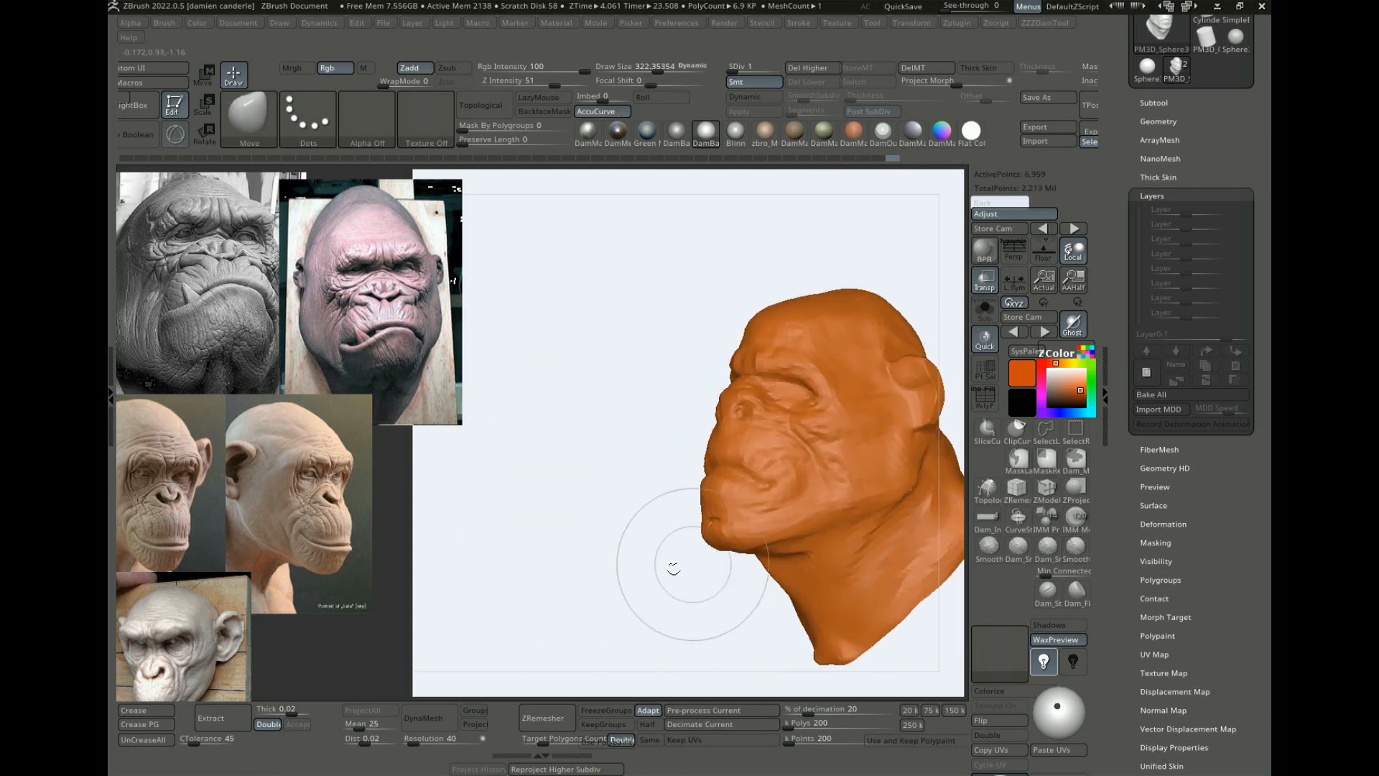
Step: Adjust the shape of the cheek below the eye with the Move brush at a draw size of about 236
mouse_move(674, 569)
left_mouse_down("alt")
mouse_move(627, 615)
mouse_move(567, 579)
mouse_move(735, 513)
left_mouse_up("alt")
key("s")
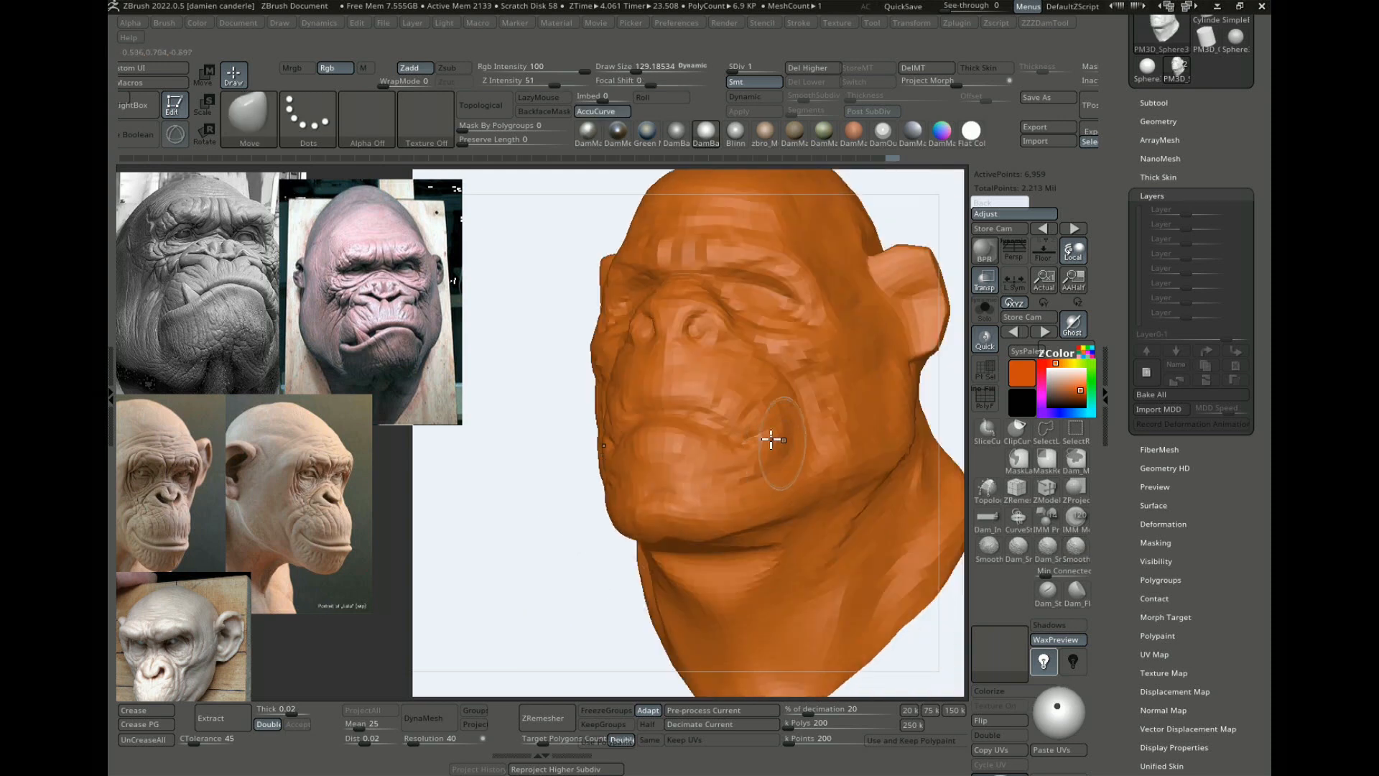
key("s")
left_click_drag(794, 356, 806, 356)
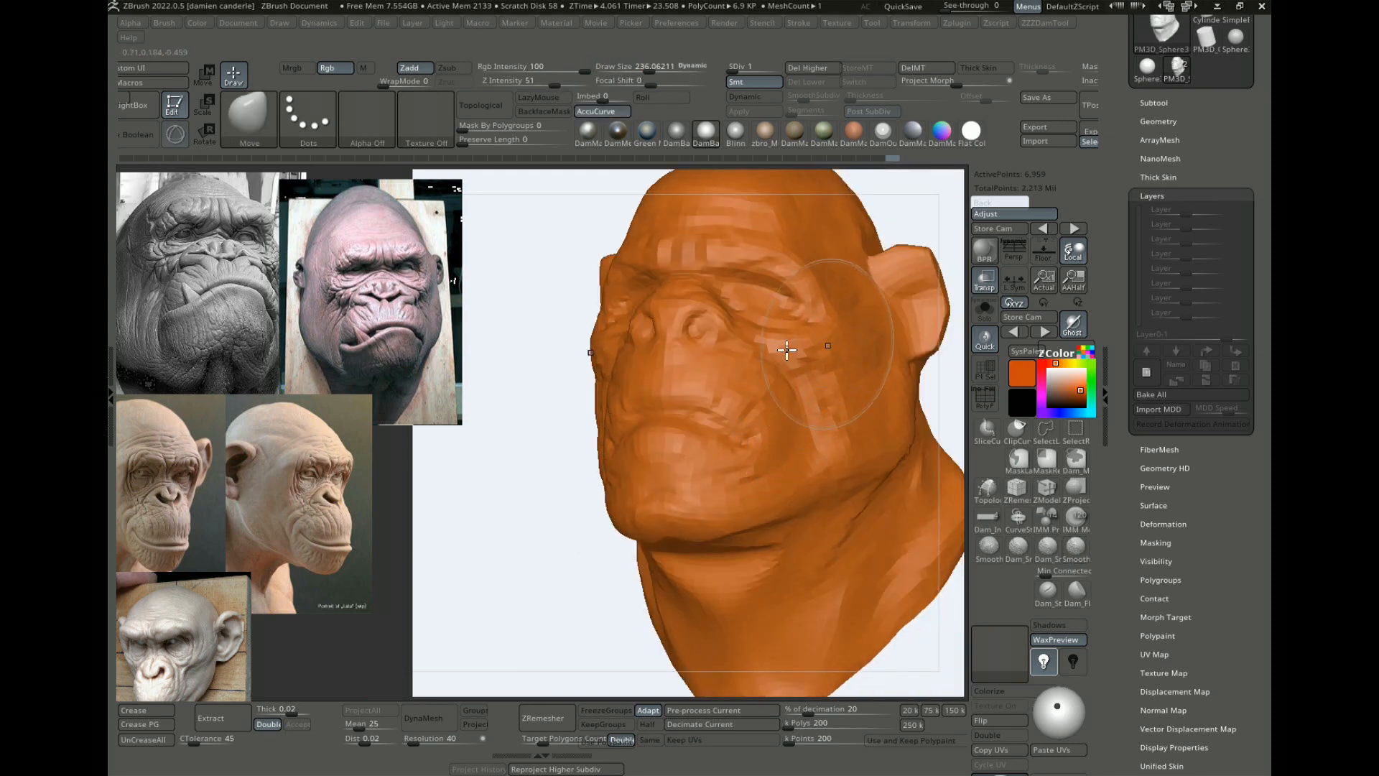
Step: Refine the brow ridge and the face profile with the Move brush, reducing the draw size to about 146
mouse_move(527, 525)
left_mouse_down()
mouse_move(514, 569)
mouse_move(442, 556)
left_mouse_up()
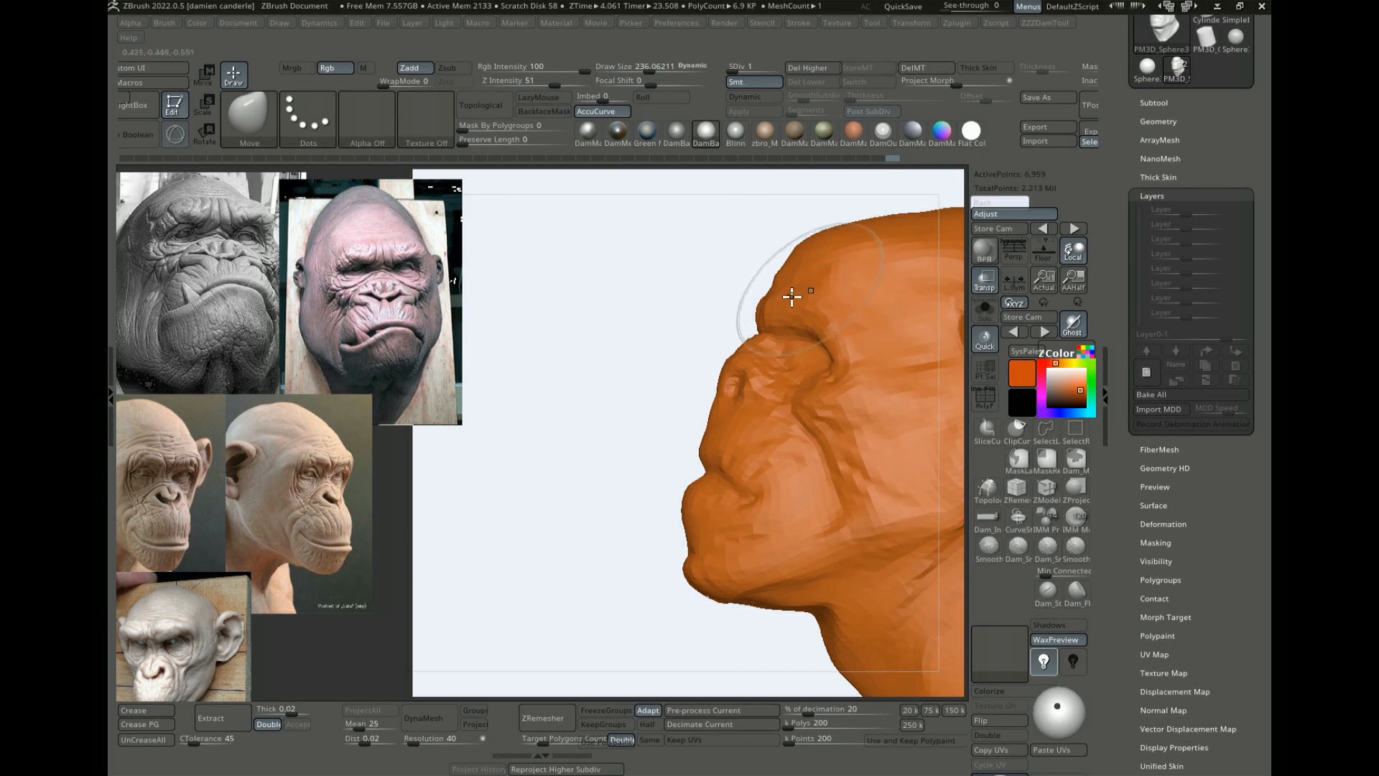
left_click_drag(792, 296, 844, 336)
left_click_drag(622, 365, 776, 337)
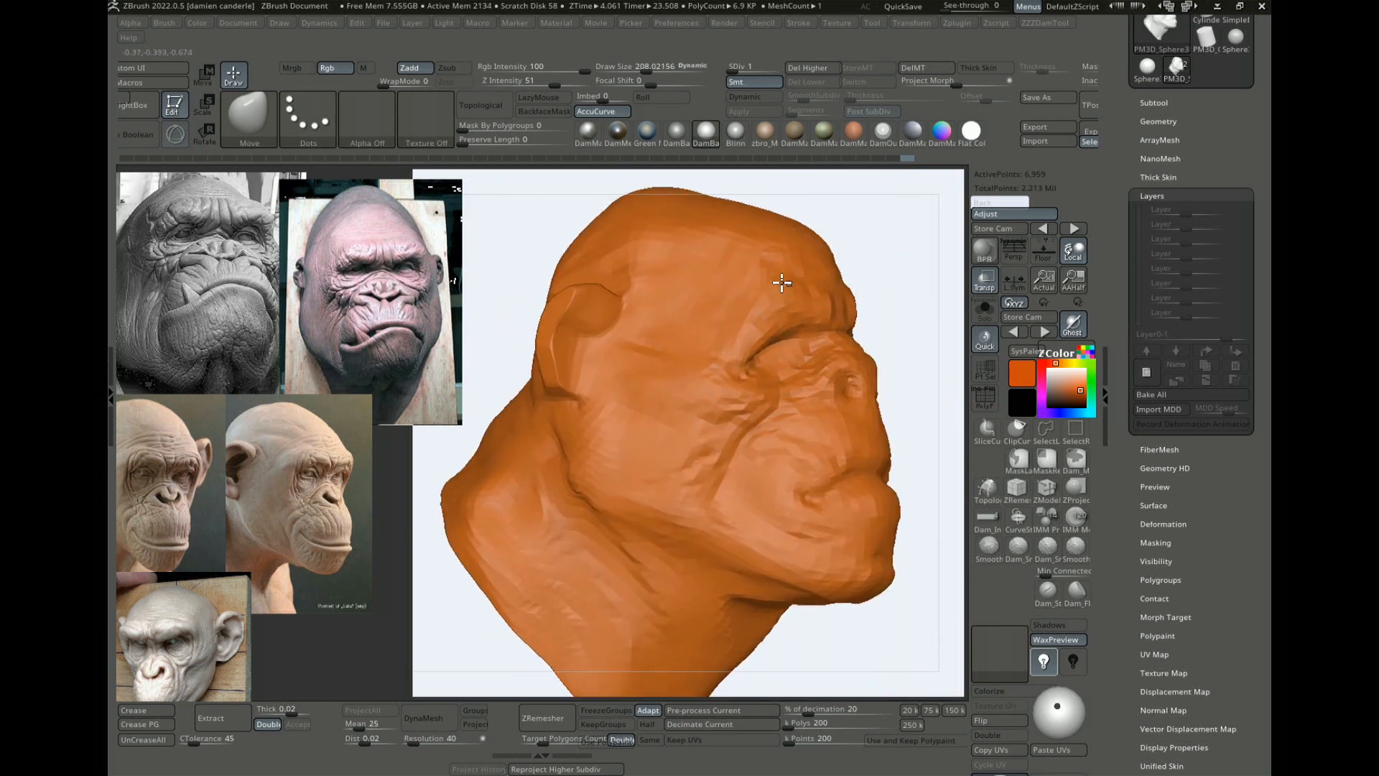
mouse_move(764, 316)
right_mouse_down()
mouse_move(878, 363)
mouse_move(793, 394)
right_mouse_up()
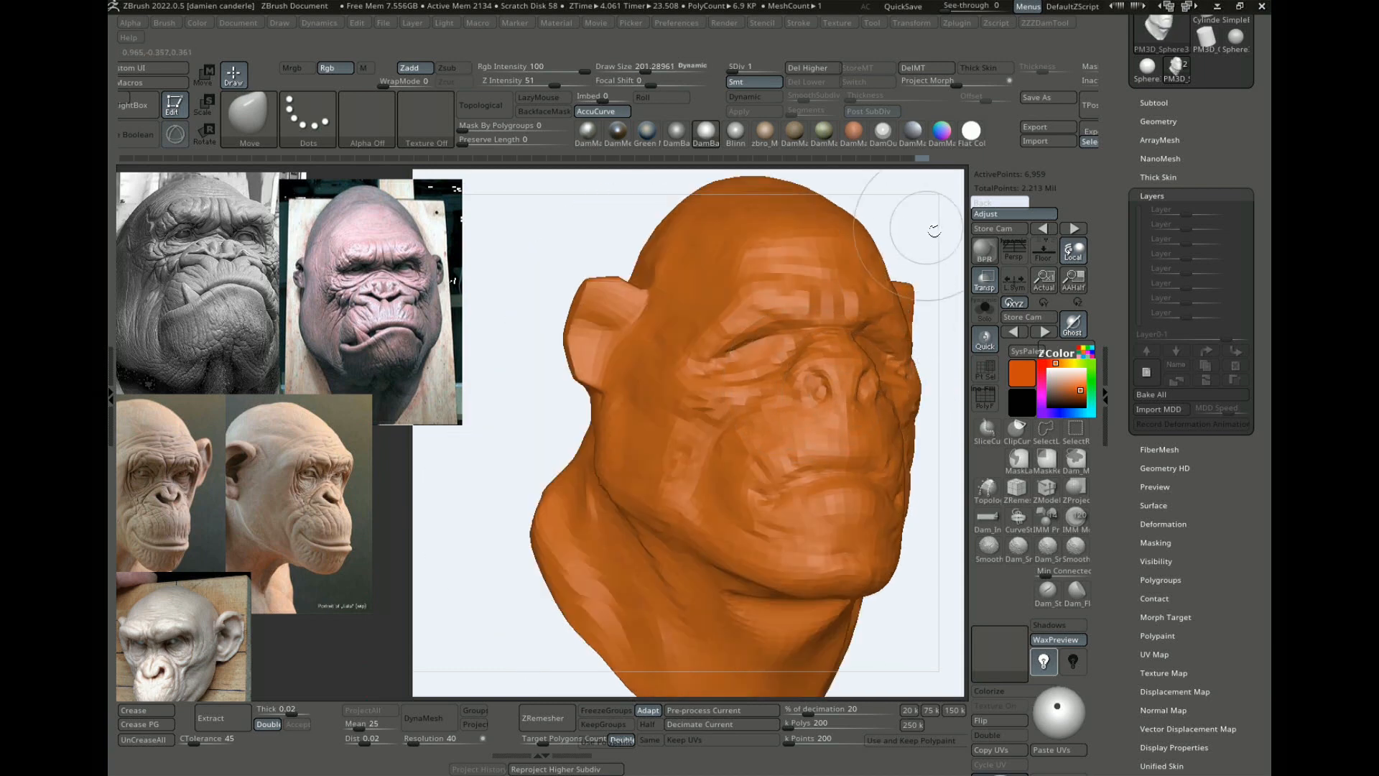
right_click_drag(934, 231, 802, 347)
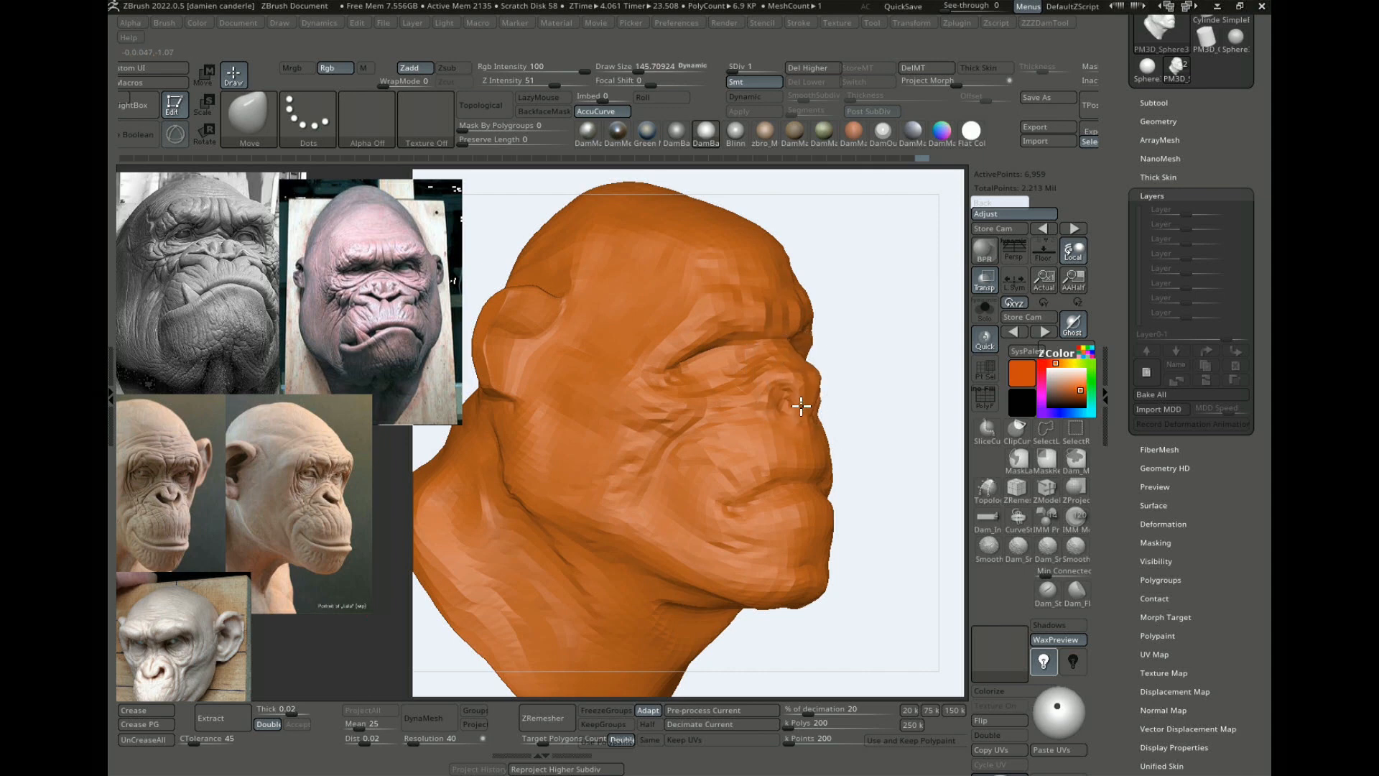
Step: Raise the mesh to subdivision level 5 and examine the reshaped face in full detail
key("d")
key("d")
key("d")
key("d")
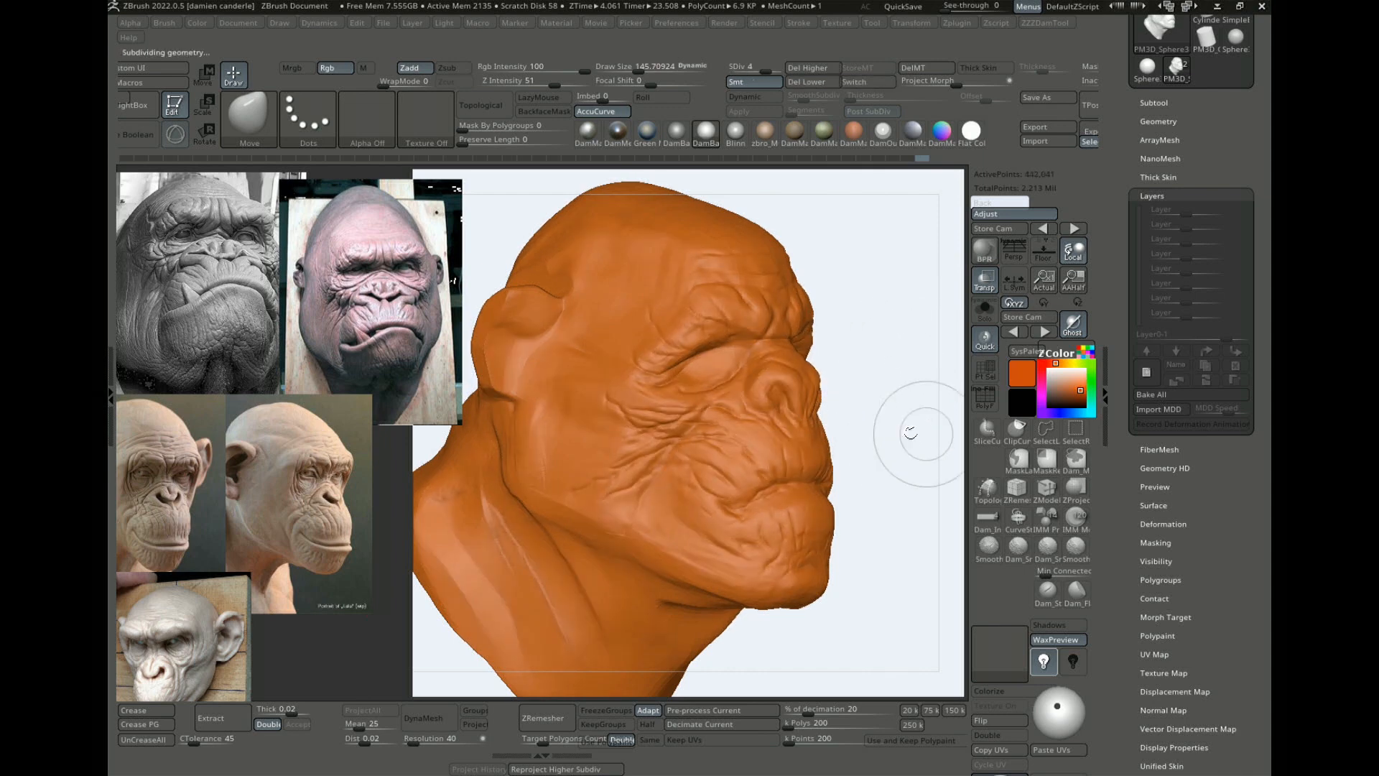
left_click_drag(919, 452, 789, 407)
mouse_move(926, 353)
left_mouse_down("alt")
mouse_move(899, 378)
mouse_move(822, 388)
left_mouse_up("alt")
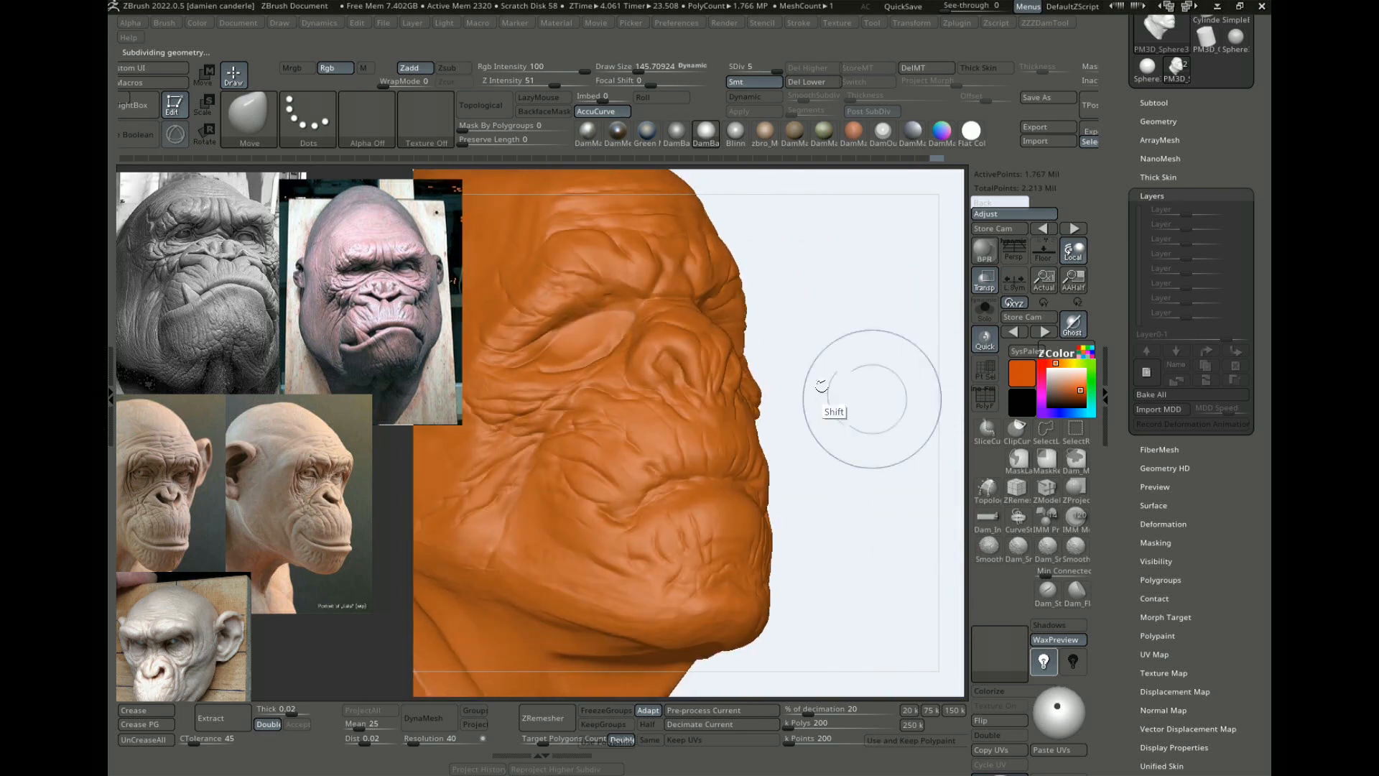
Step: Lower the mesh to subdivision level 1 and reshape the outer end of the brow above the eye with Move
key("shift+d")
key("shift+d")
key("shift+d")
key("shift+d")
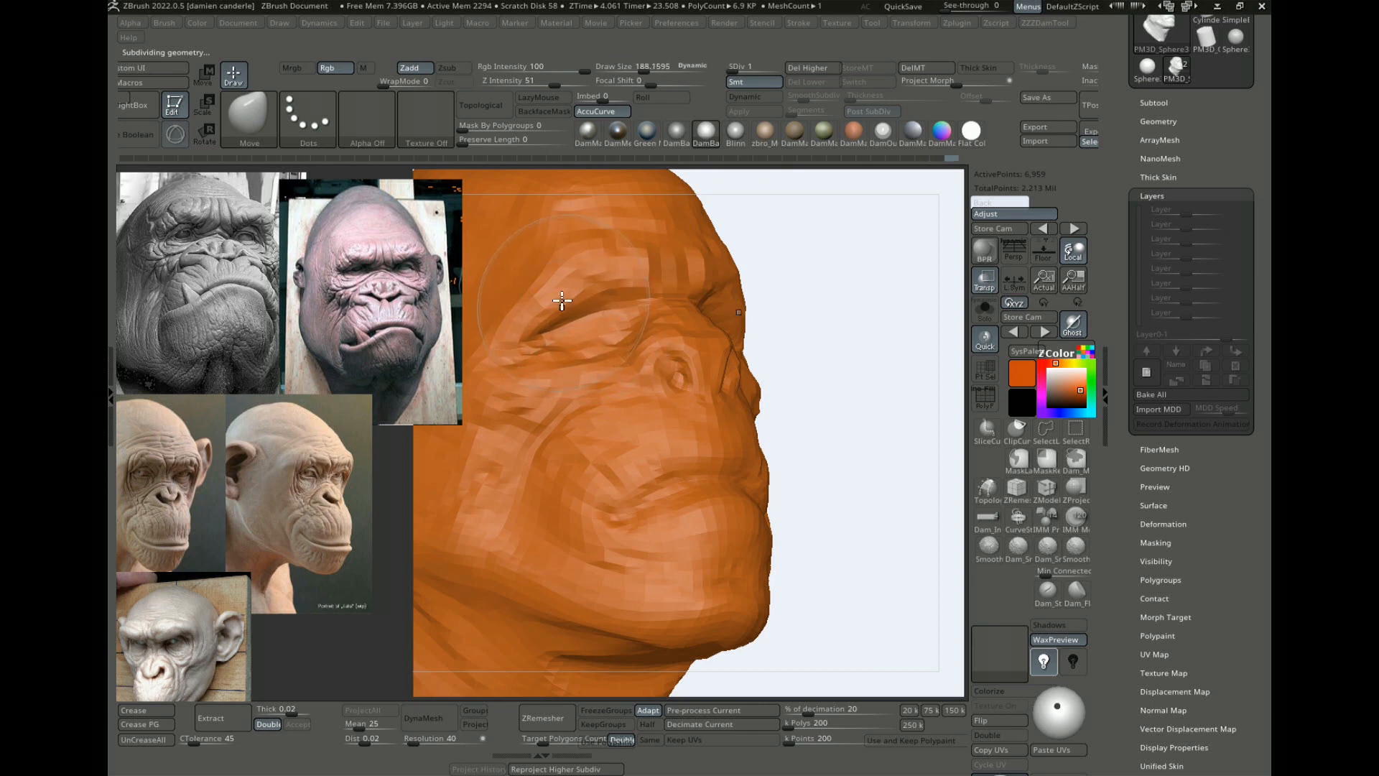
mouse_move(561, 301)
left_mouse_down()
mouse_move(570, 292)
mouse_move(545, 317)
left_mouse_up()
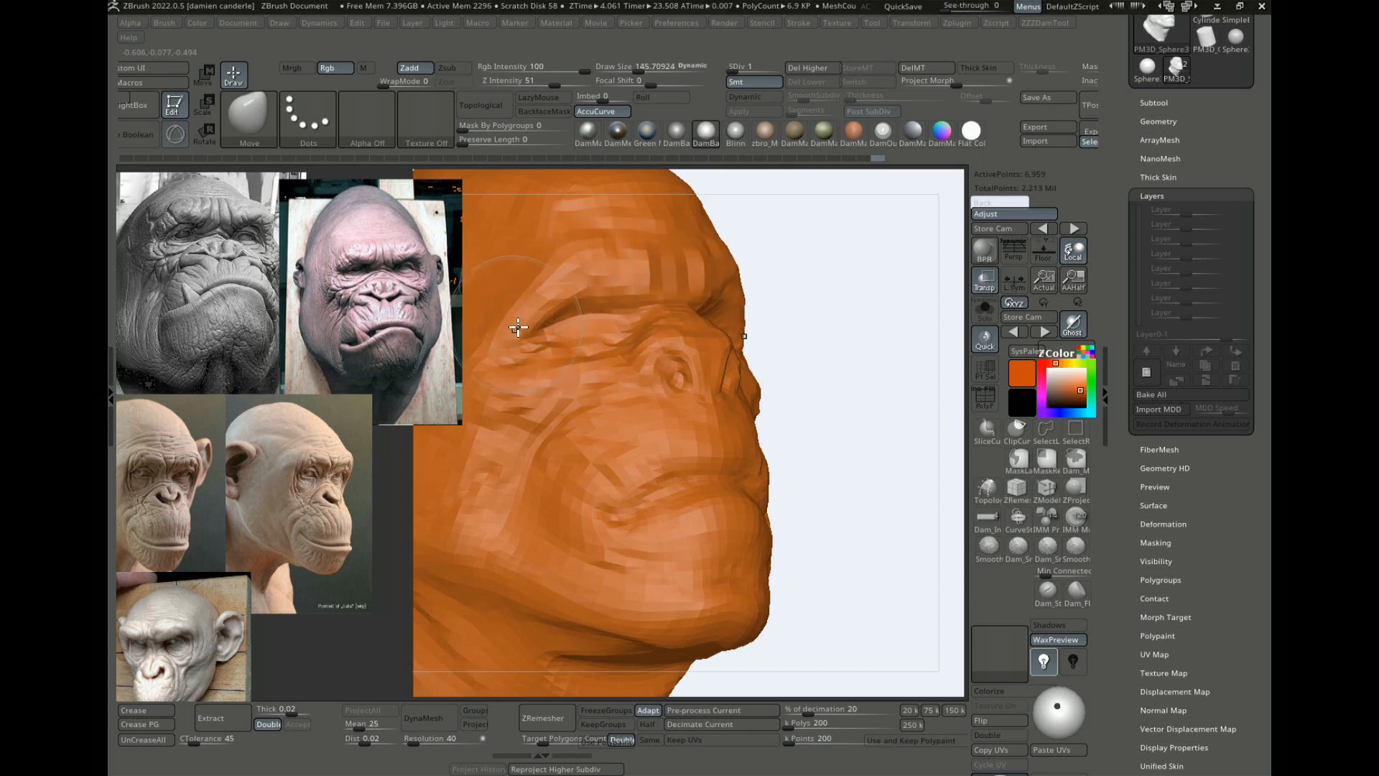
Step: Adjust the sides of the face in front view with the Move brush, using draw sizes of about 384 and 266
left_click_drag(895, 316, 847, 339, "shift")
left_click_drag(946, 523, 934, 564)
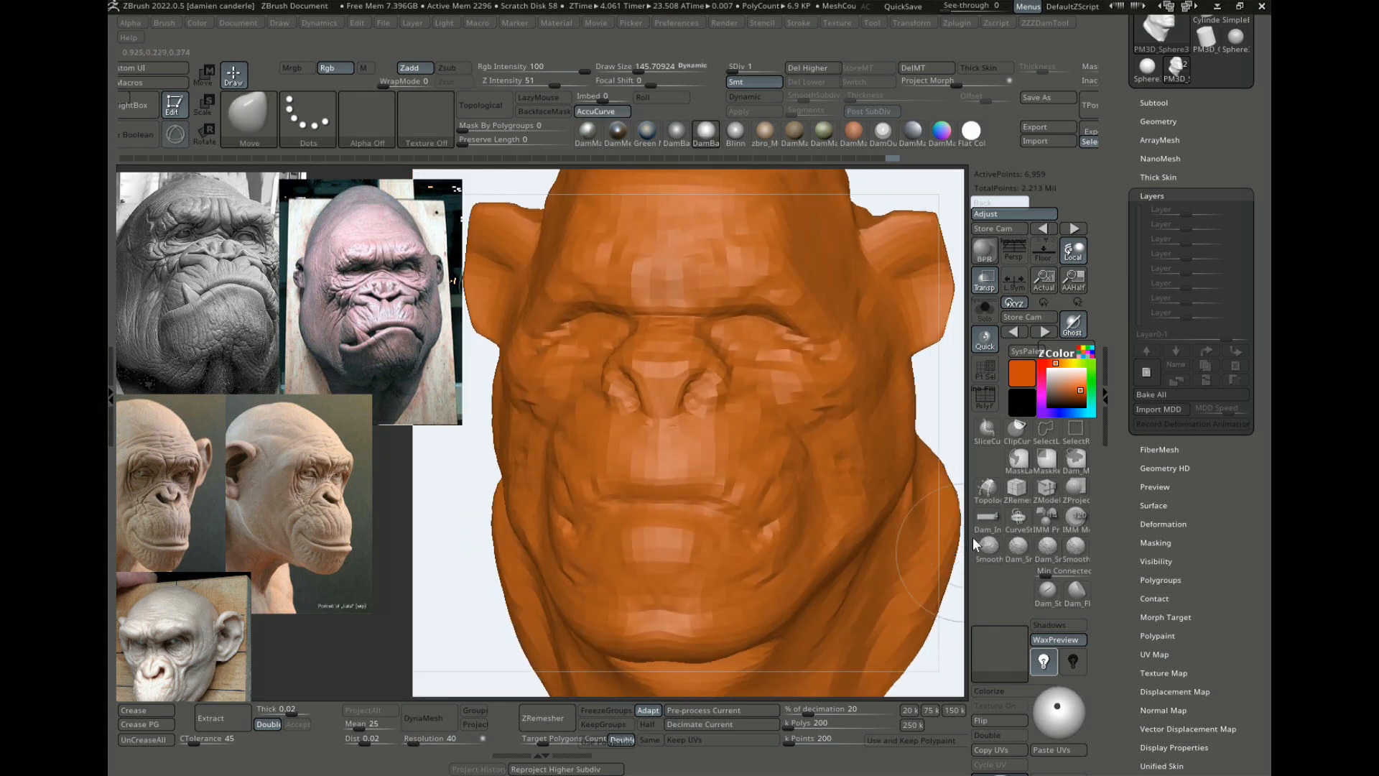
left_click_drag(1121, 446, 1121, 427)
left_click_drag(940, 411, 934, 334, "alt")
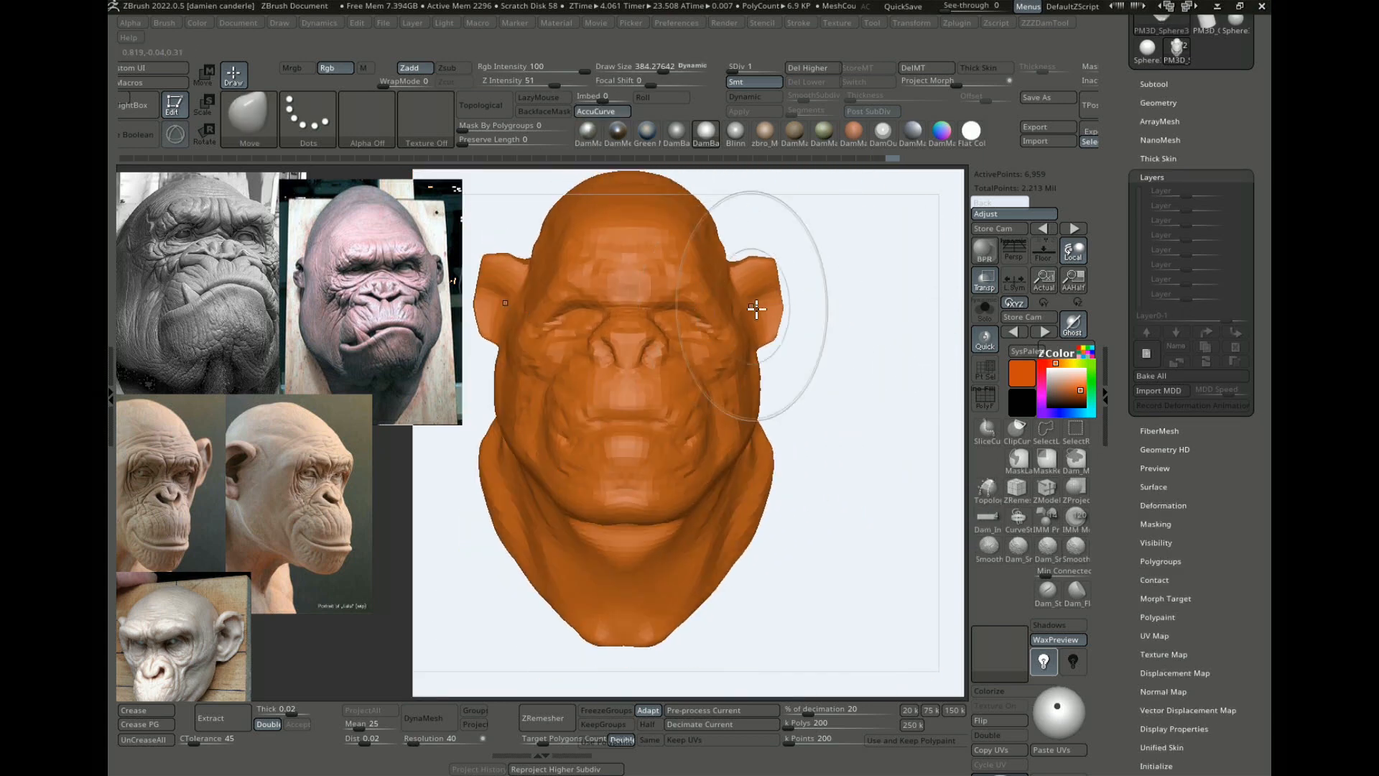
left_click_drag(722, 331, 719, 326)
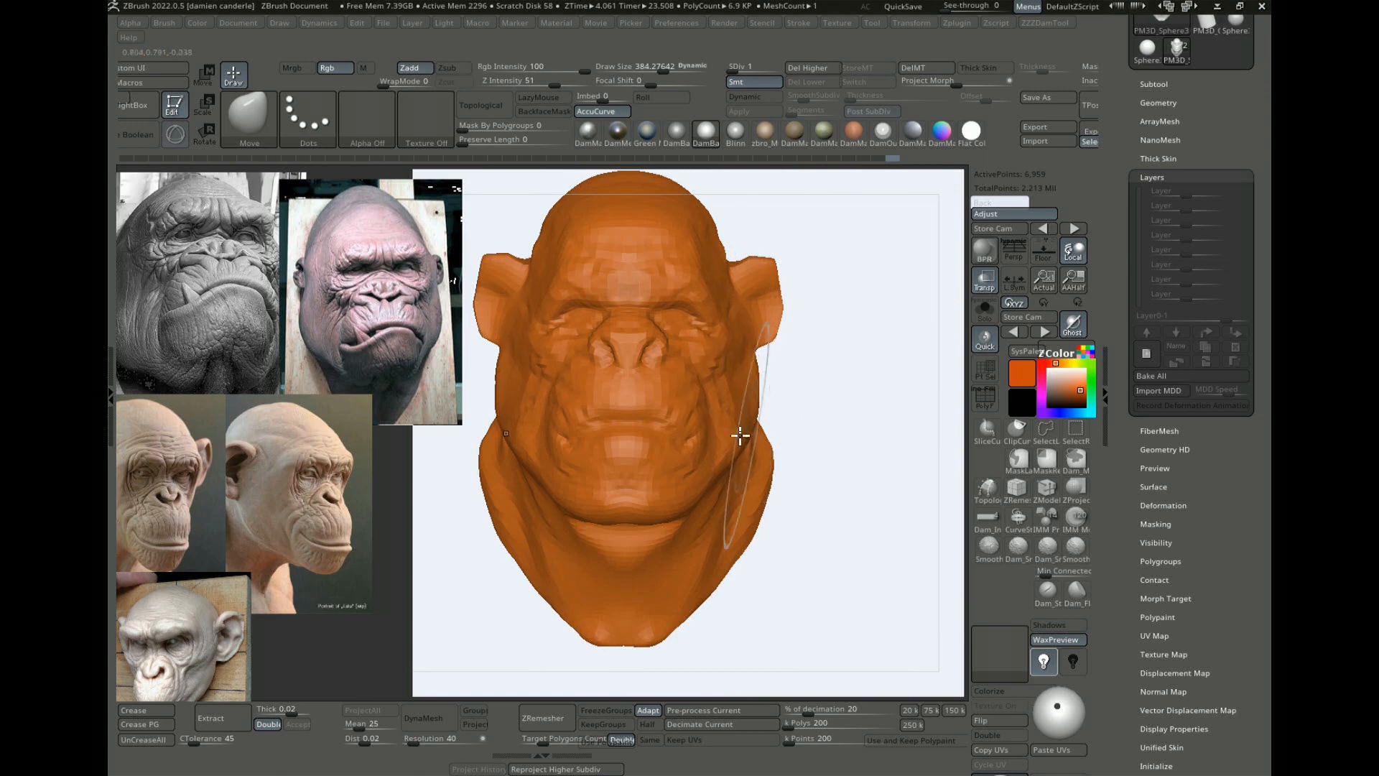
key("s")
mouse_move(739, 438)
left_mouse_down()
mouse_move(717, 447)
mouse_move(855, 428)
mouse_move(929, 462)
mouse_move(891, 373)
mouse_move(924, 459)
mouse_move(884, 572)
mouse_move(841, 560)
mouse_move(872, 472)
left_mouse_up()
Step: Raise the head mesh to subdivision level 5
key("d")
key("d")
key("d")
key("d")
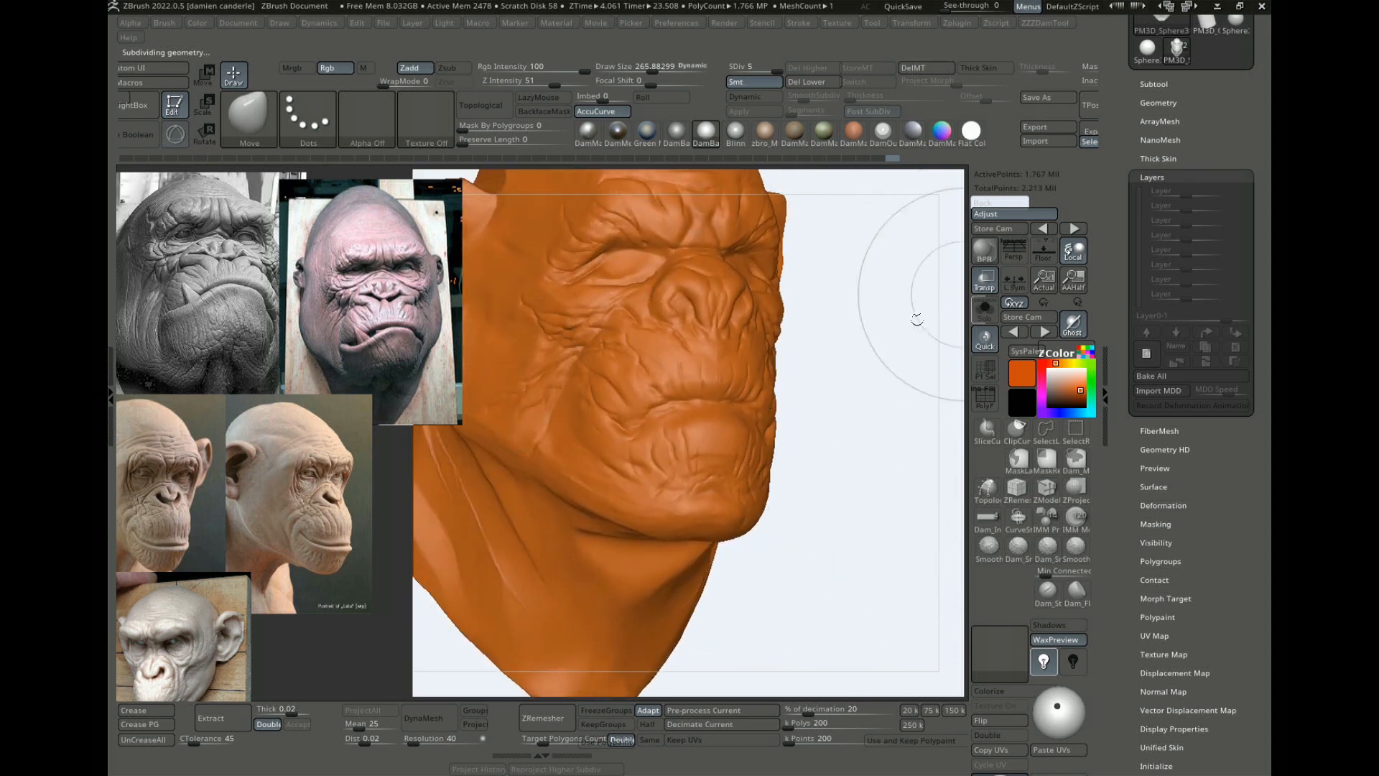
mouse_move(932, 382)
left_mouse_down("alt")
mouse_move(933, 422)
mouse_move(883, 376)
mouse_move(930, 403)
mouse_move(927, 471)
mouse_move(890, 363)
mouse_move(875, 416)
mouse_move(887, 411)
left_mouse_up("alt")
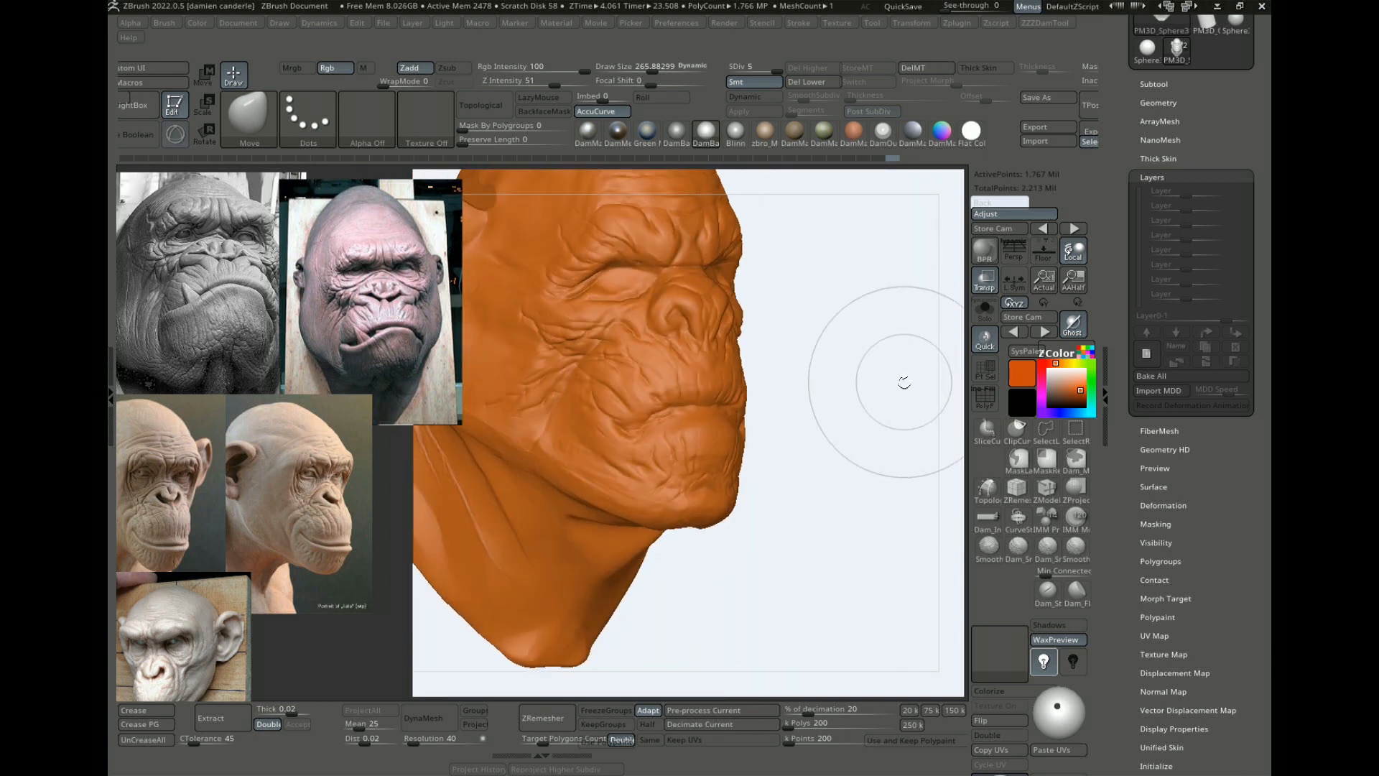
Step: Examine the overall head and the folds around the mouth, nose and cheek from several angles
mouse_move(891, 544)
left_mouse_down("alt")
mouse_move(803, 480)
mouse_move(796, 513)
mouse_move(869, 517)
mouse_move(896, 502)
mouse_move(646, 602)
left_mouse_up("alt")
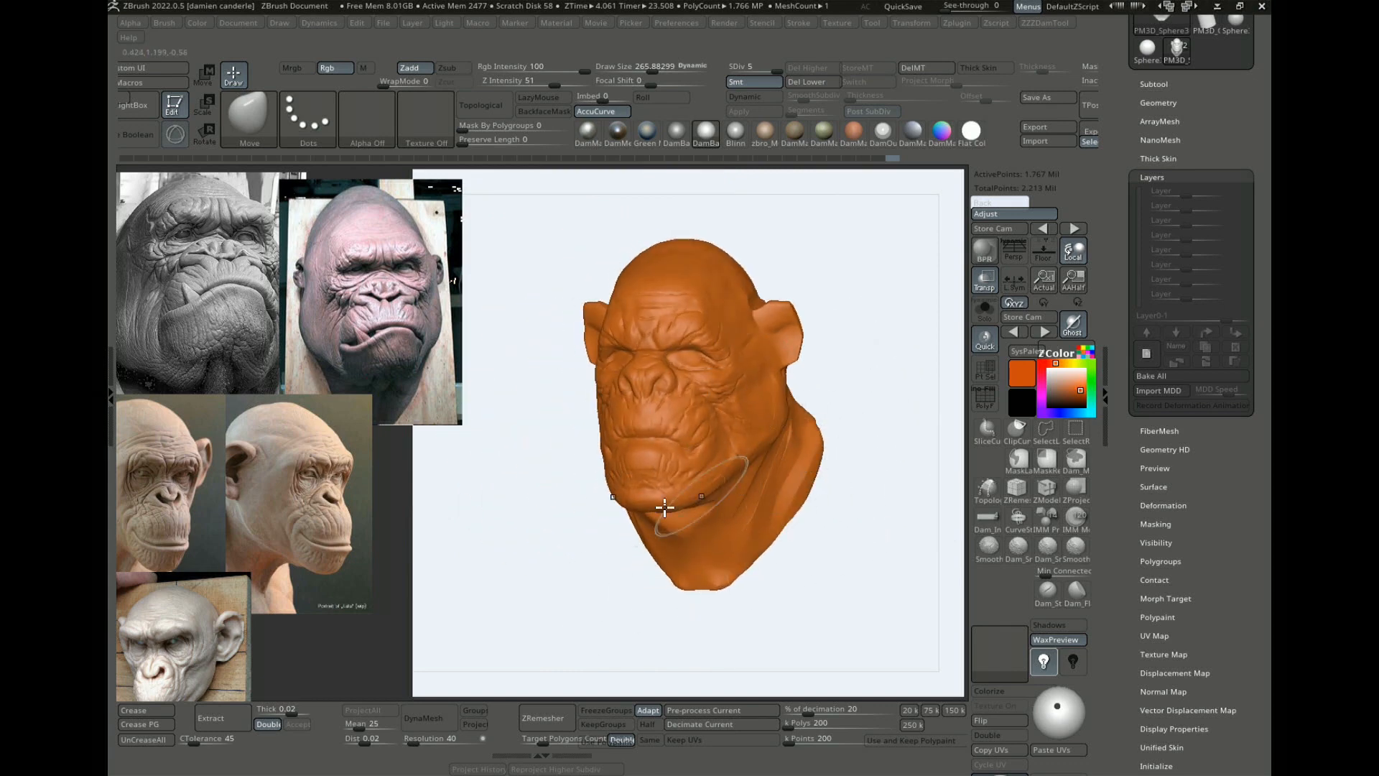
left_click_drag(477, 563, 672, 519)
mouse_move(884, 362)
left_mouse_down("alt")
mouse_move(912, 575)
mouse_move(934, 620)
left_mouse_up("alt")
mouse_move(962, 412)
left_mouse_down("alt")
mouse_move(766, 446)
mouse_move(722, 421)
left_mouse_up("alt")
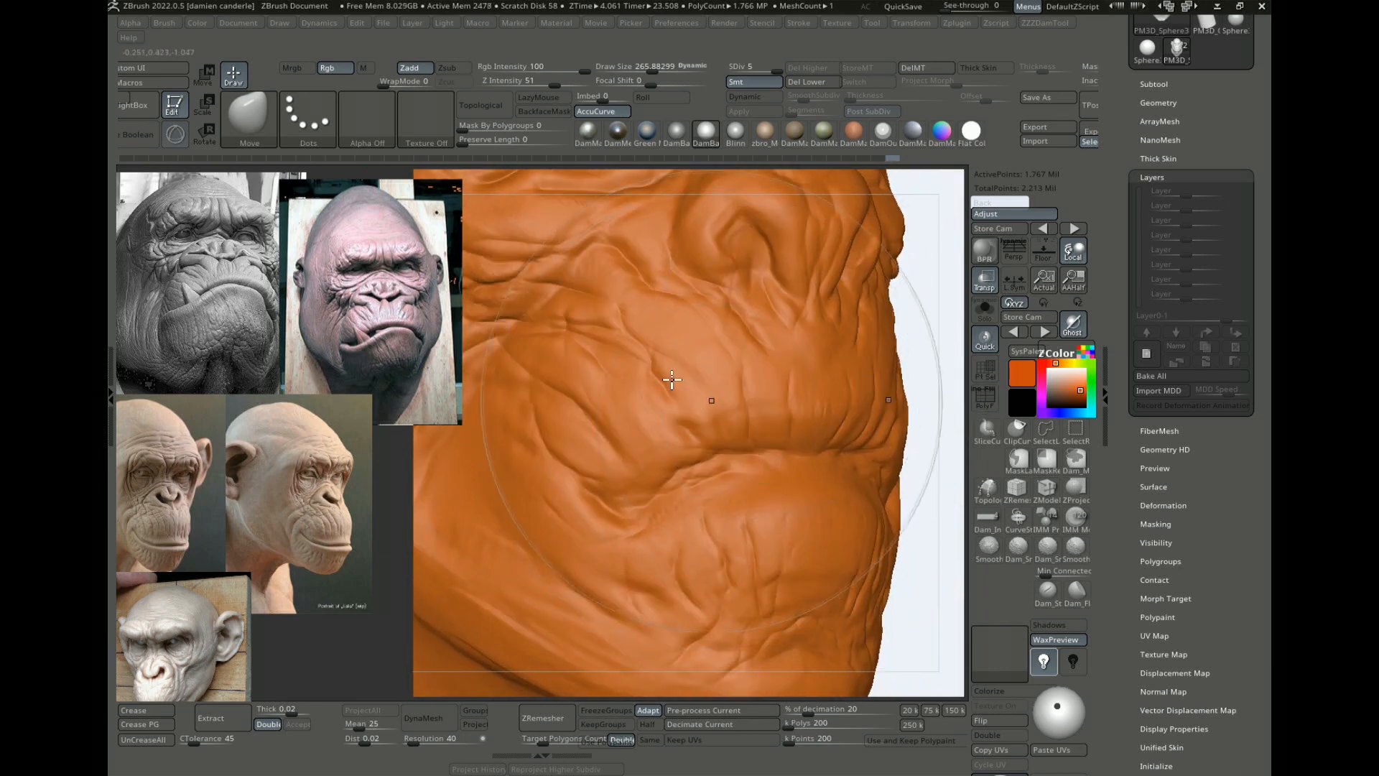
left_click_drag(926, 338, 914, 501, "alt")
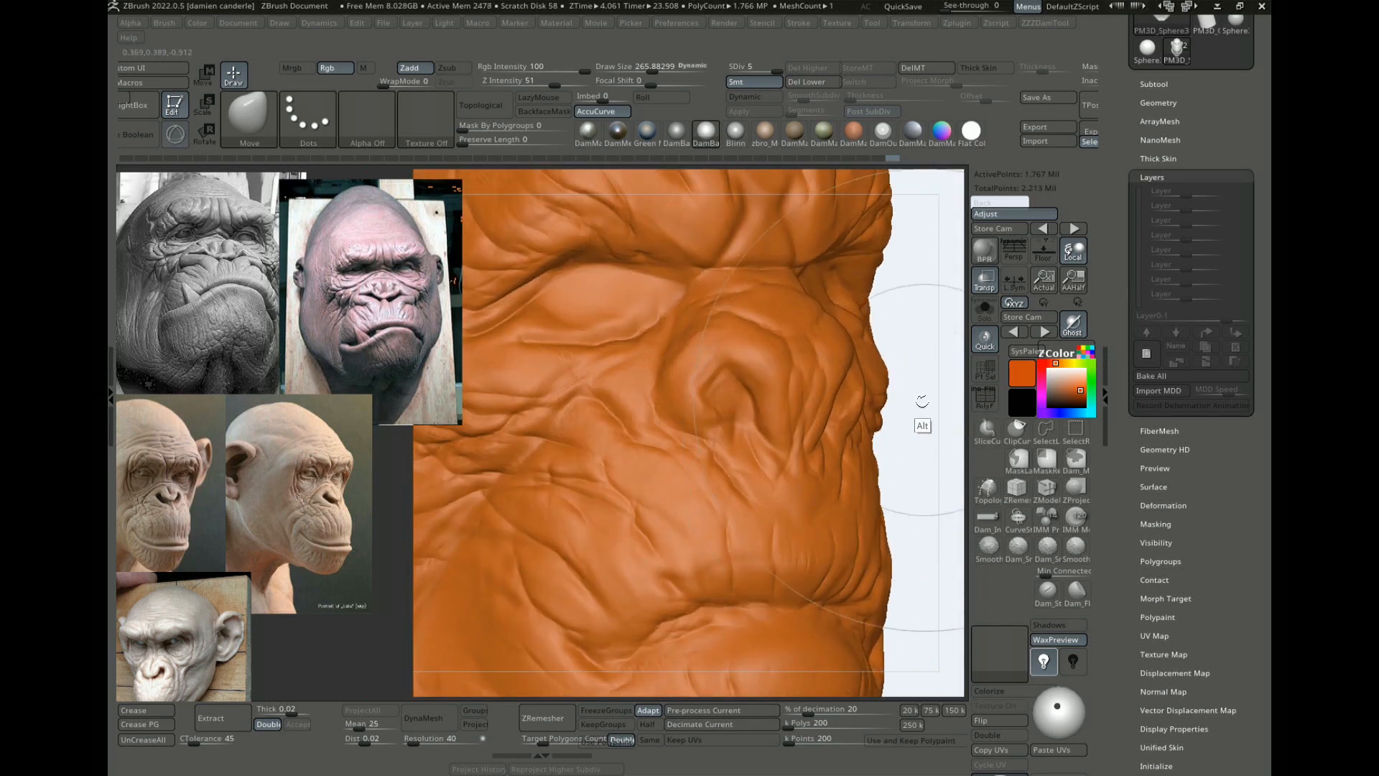
left_click_drag(914, 368, 874, 510, "alt")
mouse_move(877, 415)
left_mouse_down("alt")
mouse_move(929, 359)
mouse_move(872, 343)
mouse_move(892, 361)
left_mouse_up("alt")
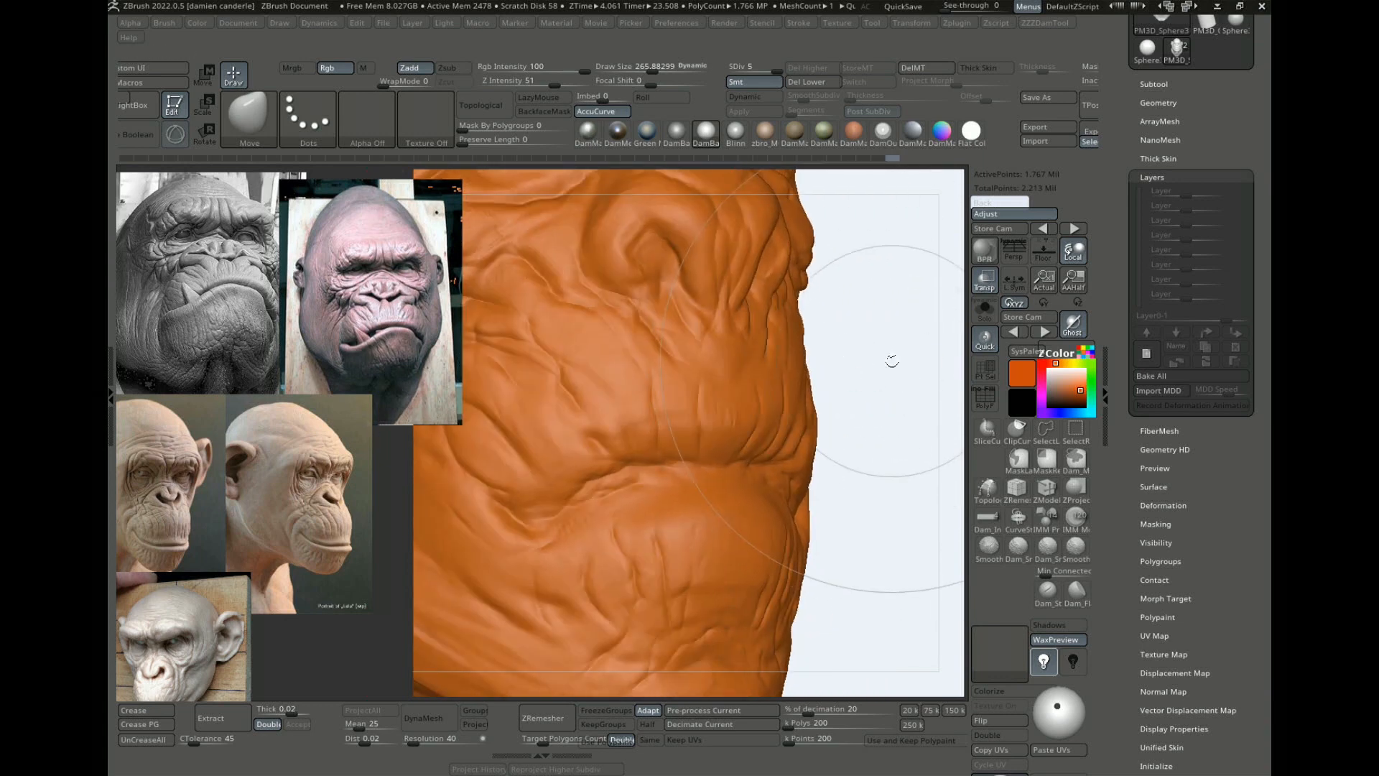
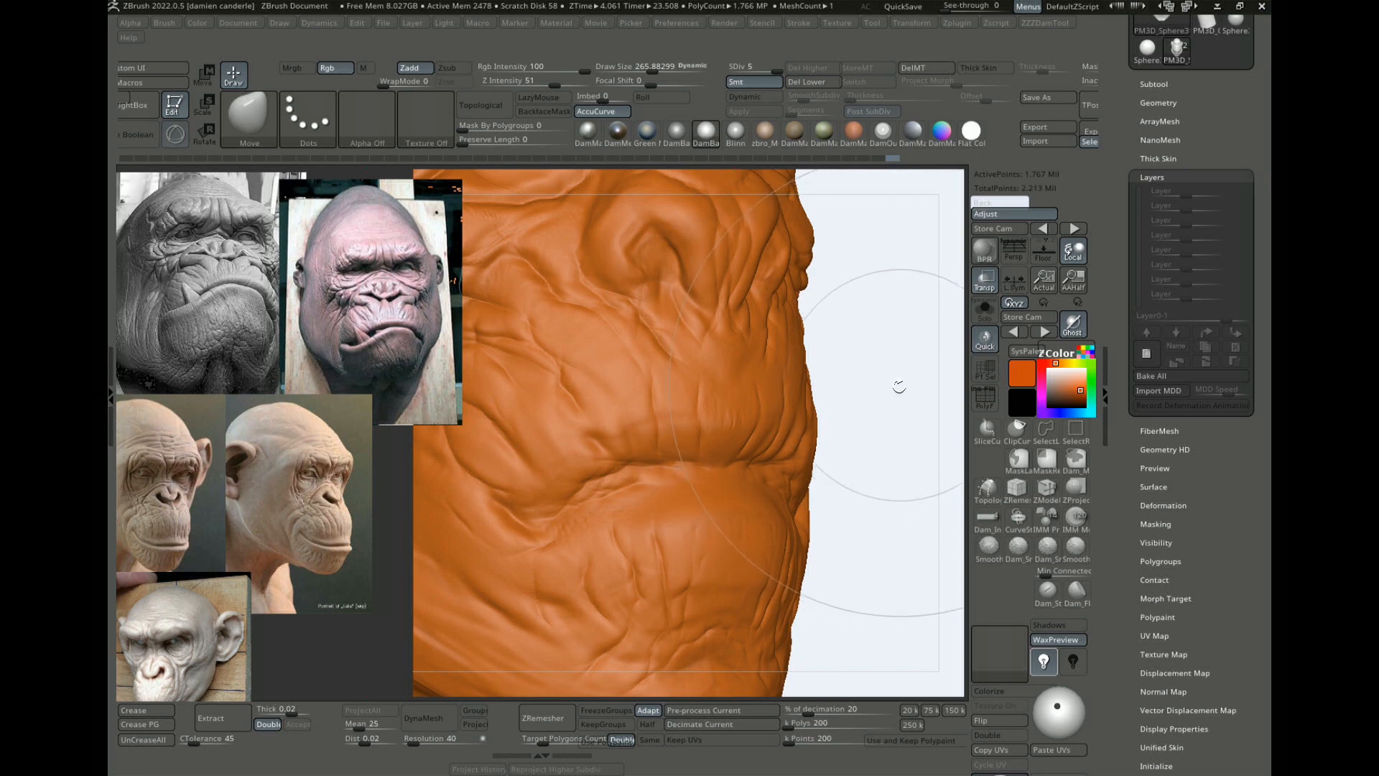
mouse_move(908, 434)
left_mouse_down("alt")
mouse_move(859, 314)
mouse_move(898, 458)
left_mouse_up("alt")
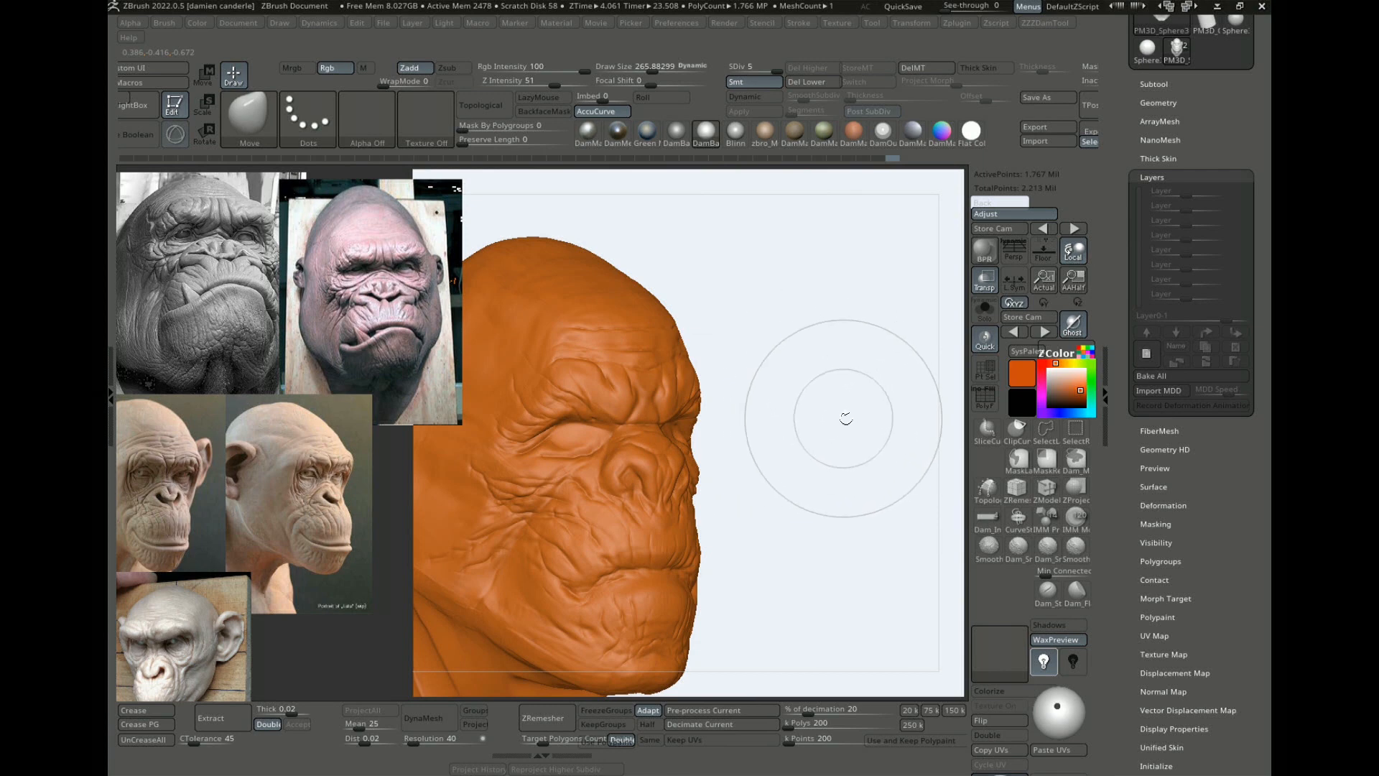
Step: Add two new sculpting layers to the head at subdivision level 5
left_click_drag(840, 346, 927, 439, "alt")
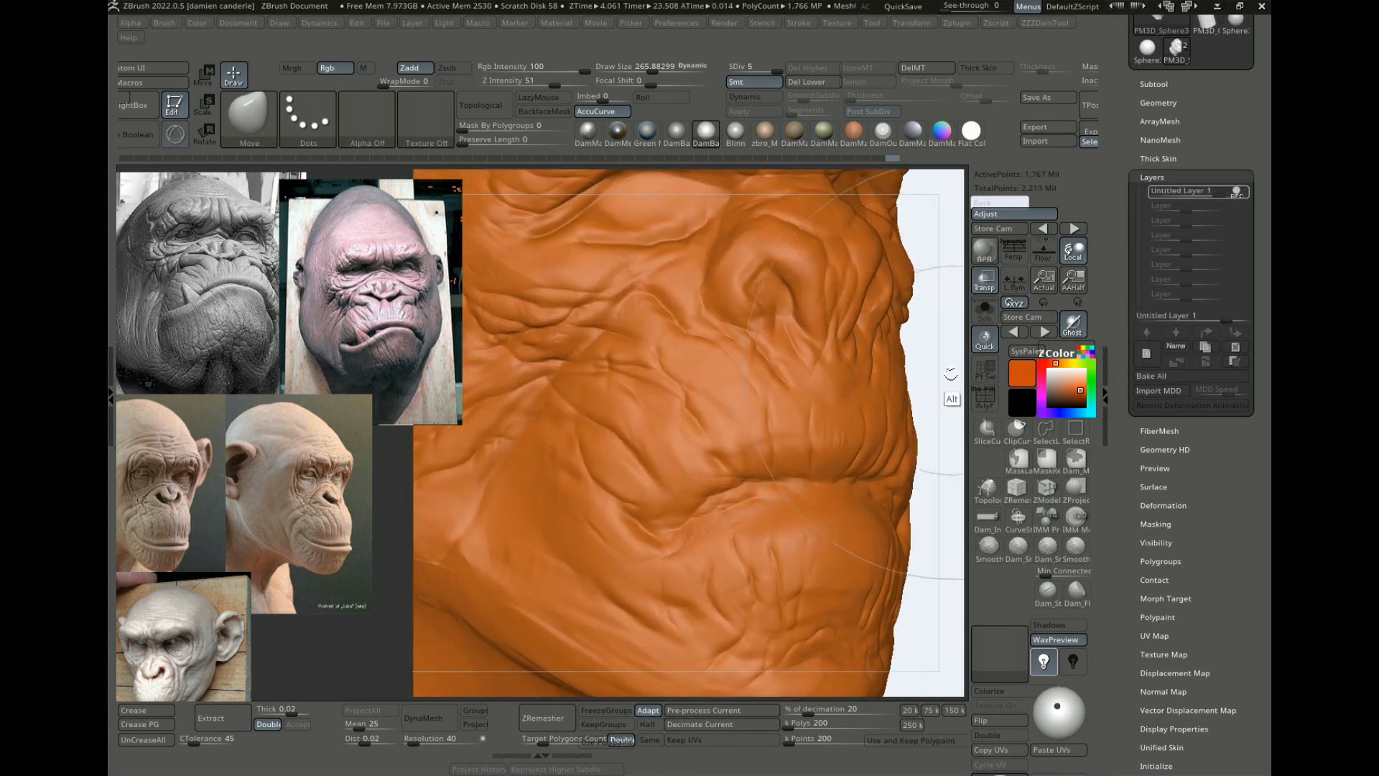
mouse_move(950, 375)
left_mouse_down("alt")
mouse_move(872, 354)
mouse_move(875, 388)
mouse_move(893, 346)
mouse_move(708, 390)
left_mouse_up("alt")
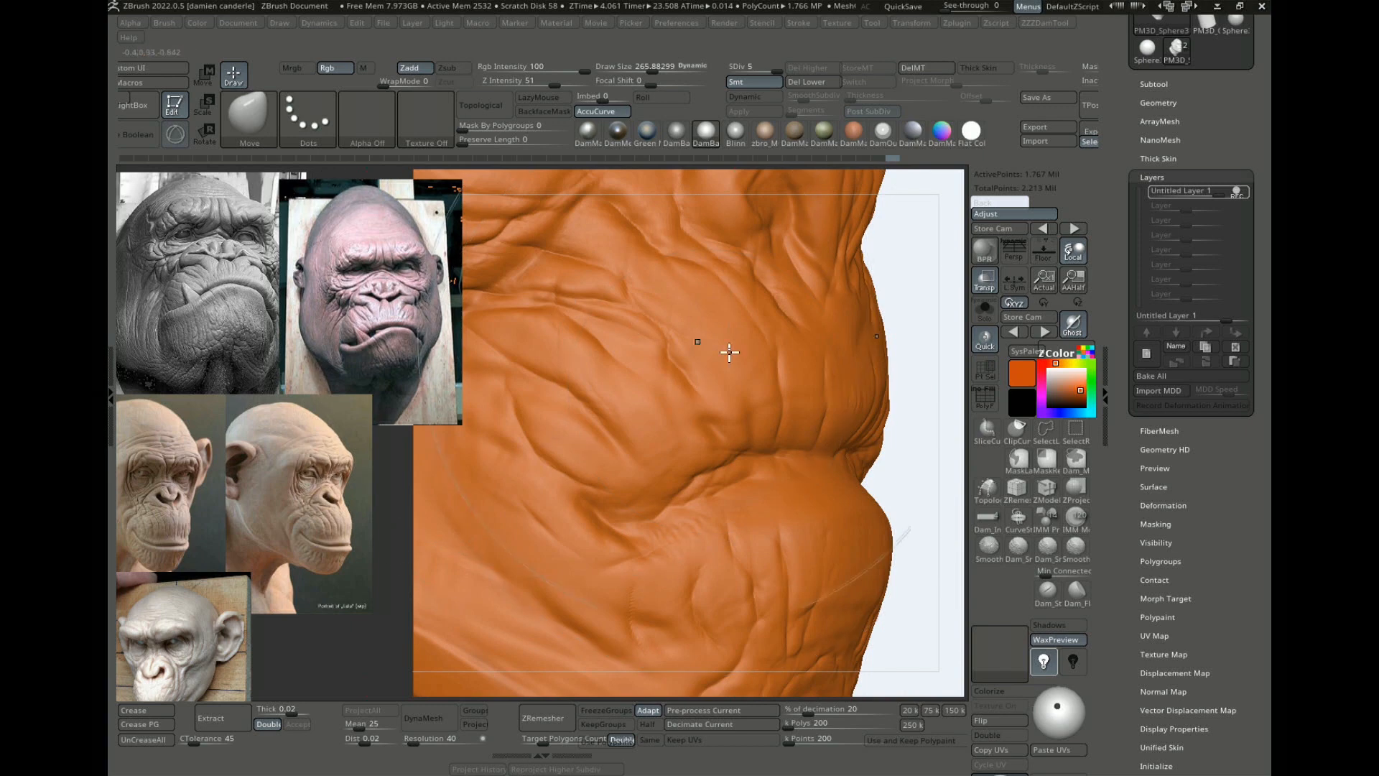
left_click(1145, 359)
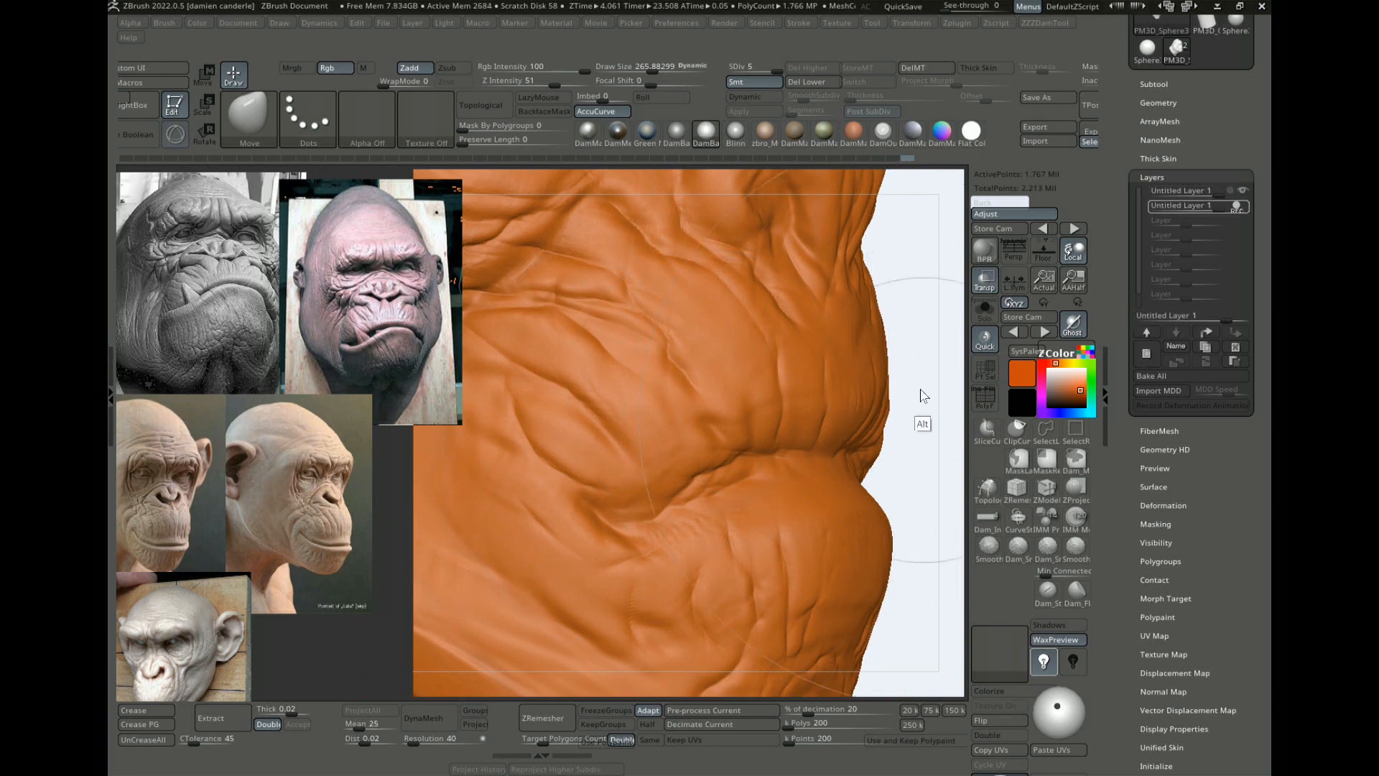
Step: Choose the Dam_Skin02 brush, rotate its alpha and set the draw size to about 503
mouse_move(917, 395)
left_mouse_down("alt")
mouse_move(915, 373)
mouse_move(924, 421)
mouse_move(733, 431)
left_mouse_up("alt")
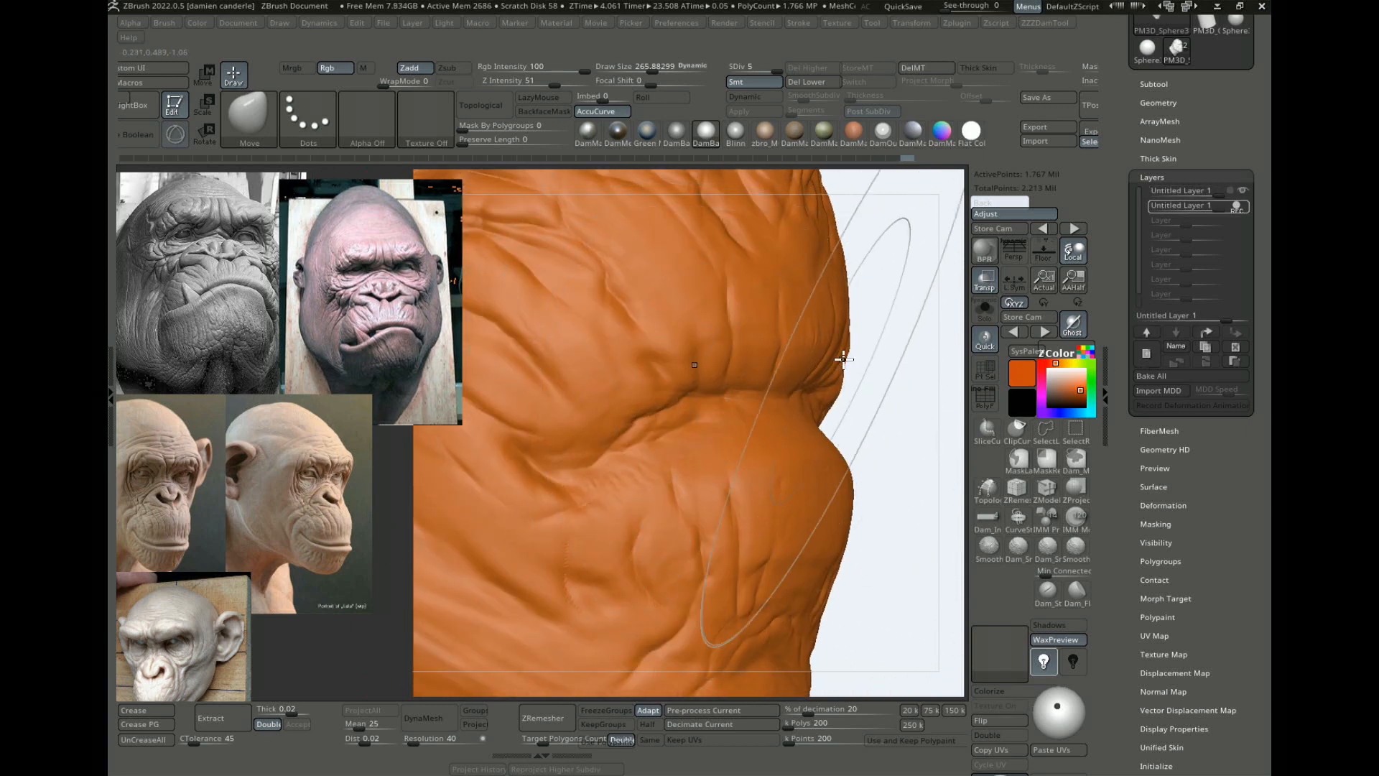
key("b")
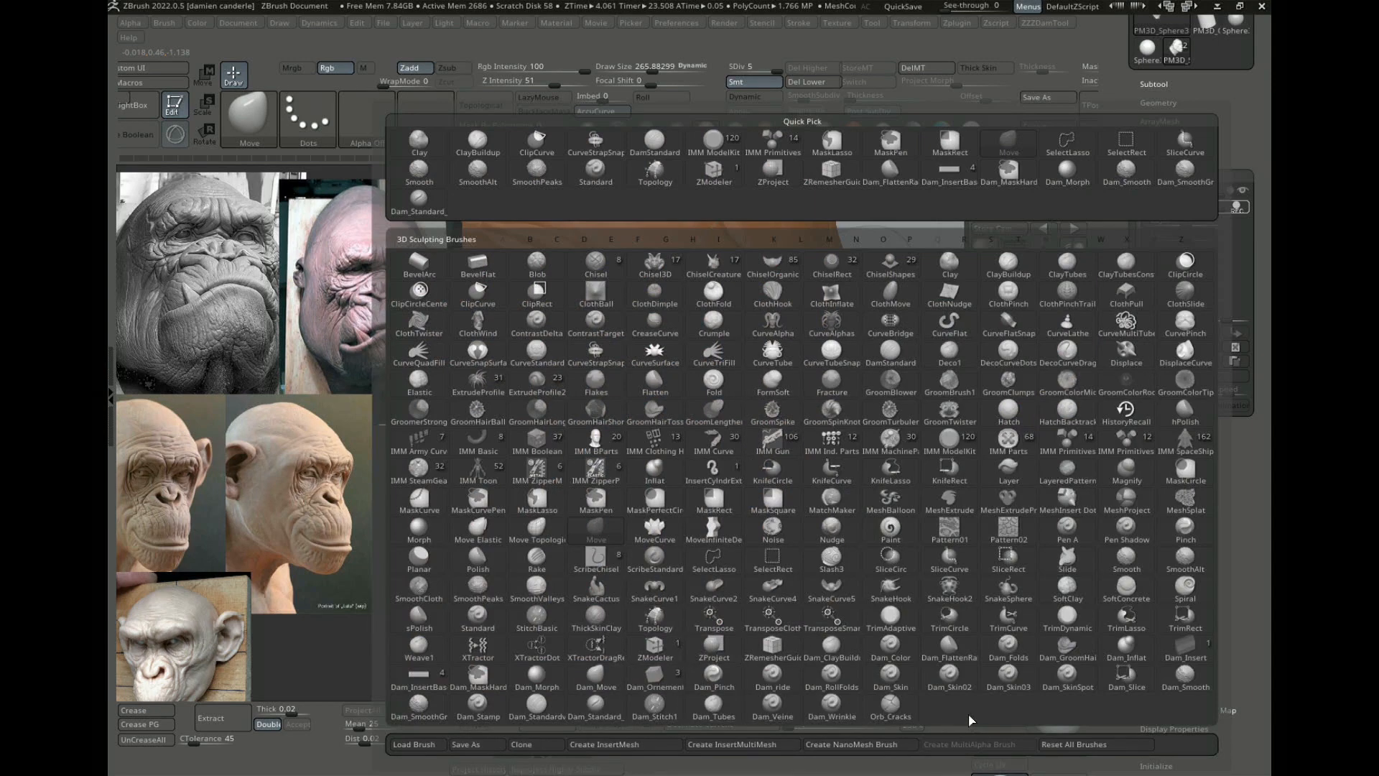
left_click(951, 676)
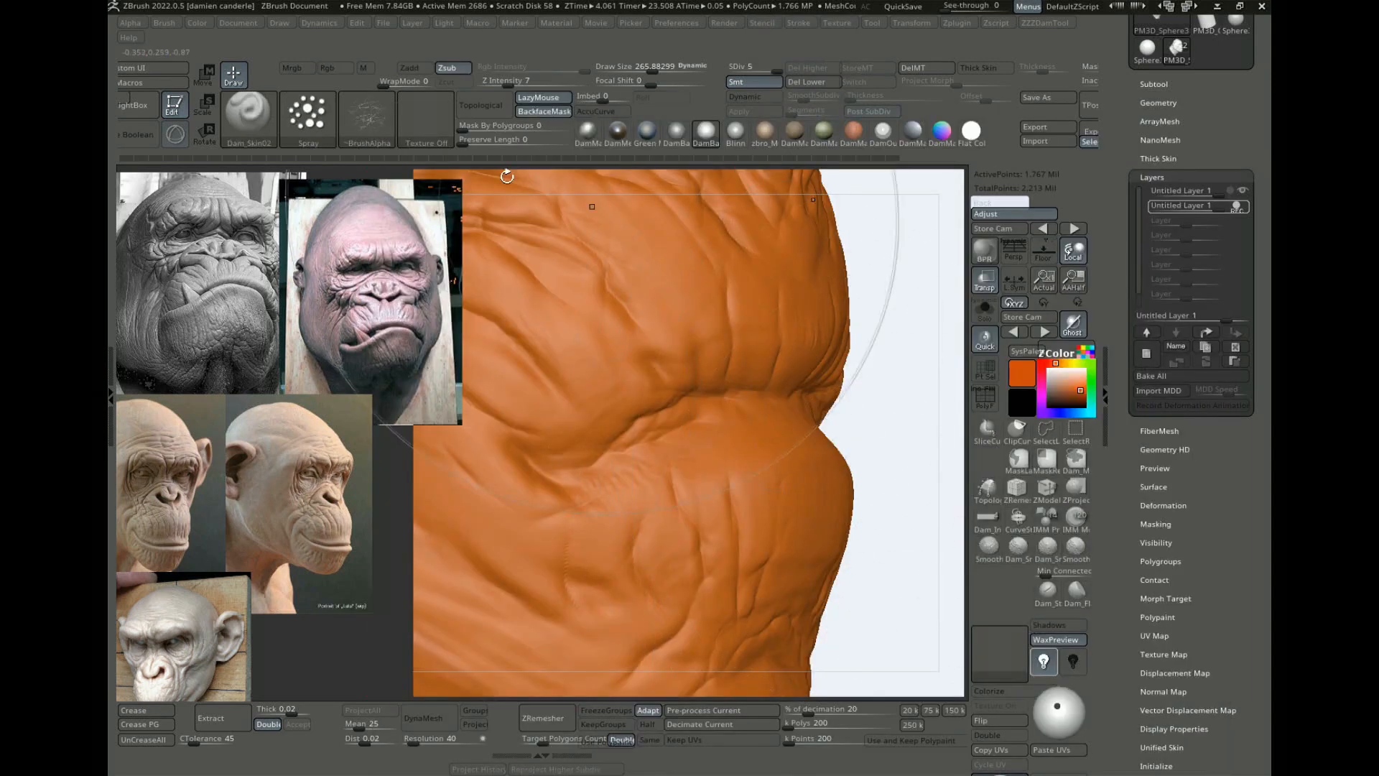
left_click(372, 127)
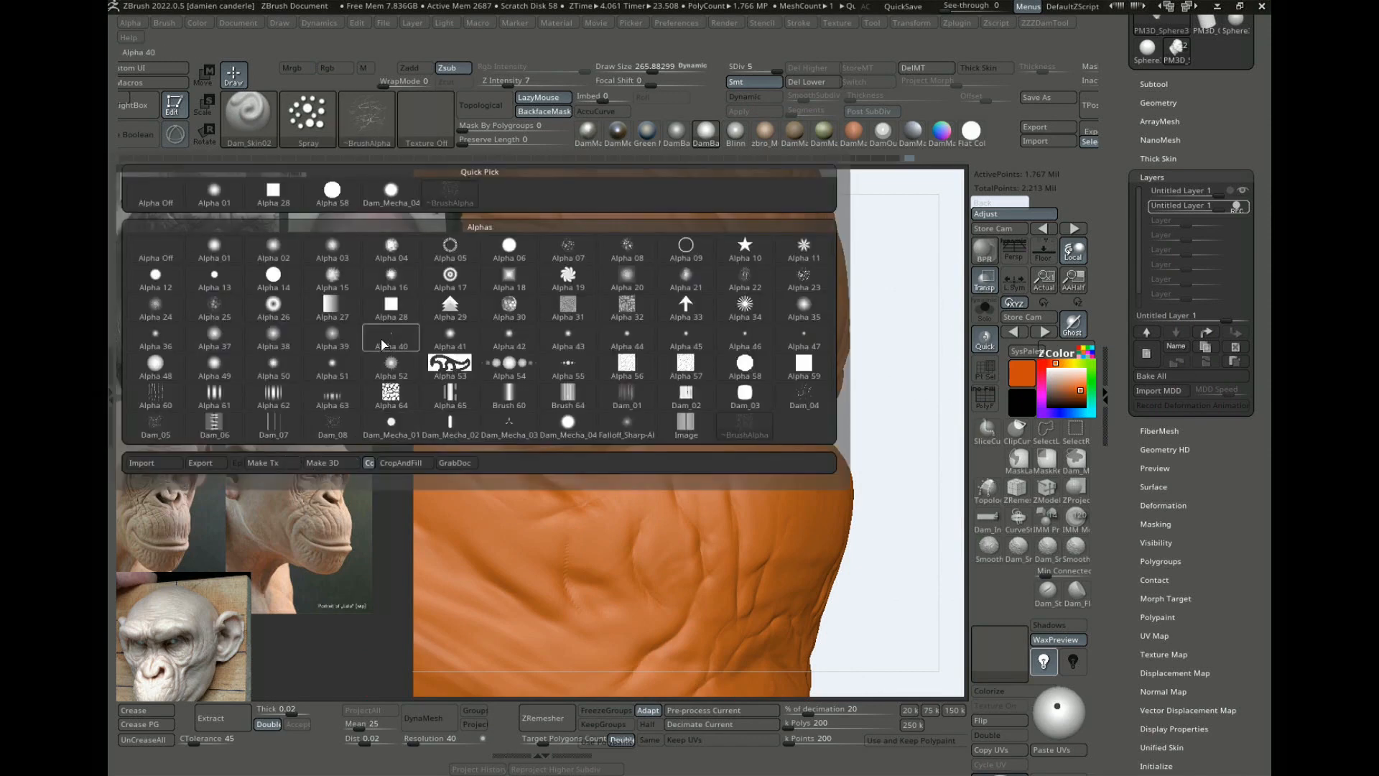
key("a")
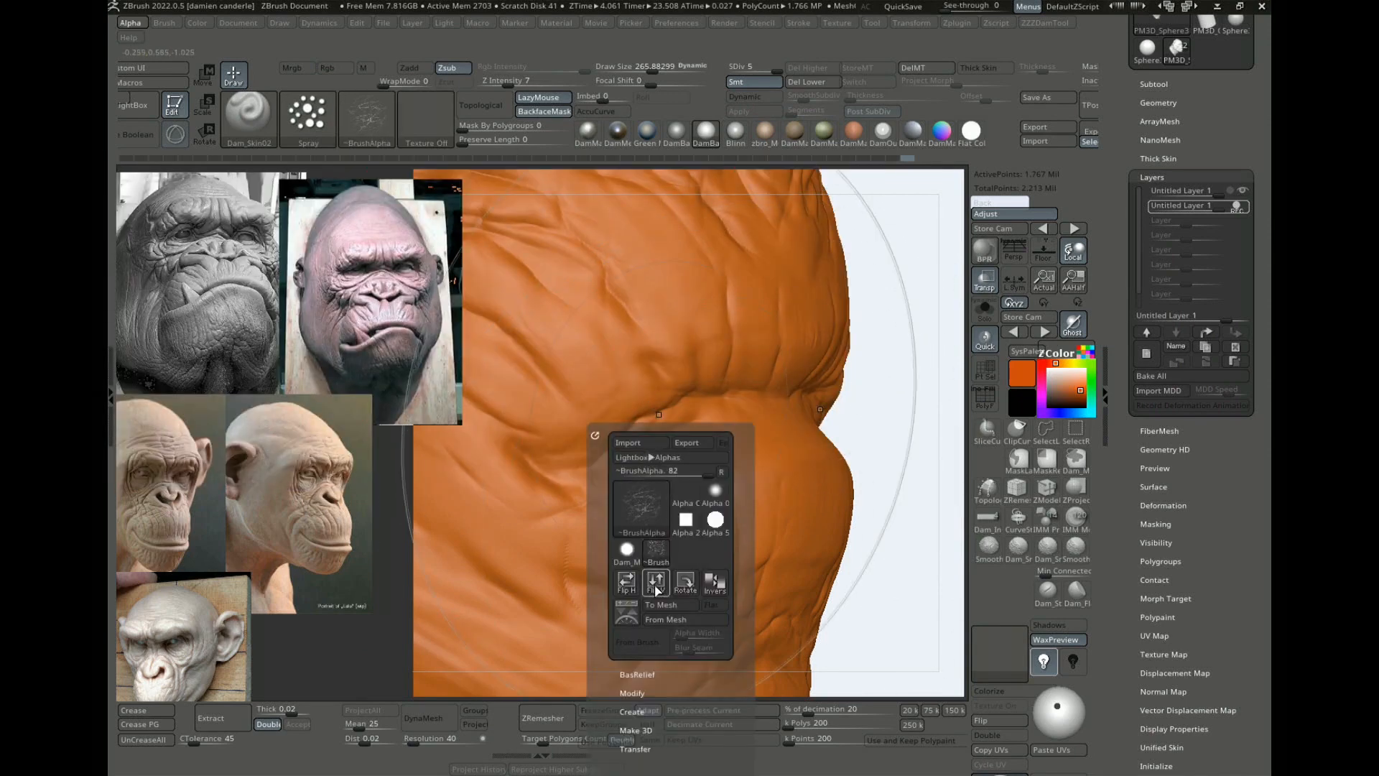
left_click(684, 588)
mouse_move(884, 445)
left_mouse_down()
mouse_move(939, 400)
mouse_move(1010, 487)
mouse_move(932, 378)
mouse_move(899, 391)
mouse_move(883, 378)
mouse_move(893, 360)
mouse_move(747, 426)
left_mouse_up()
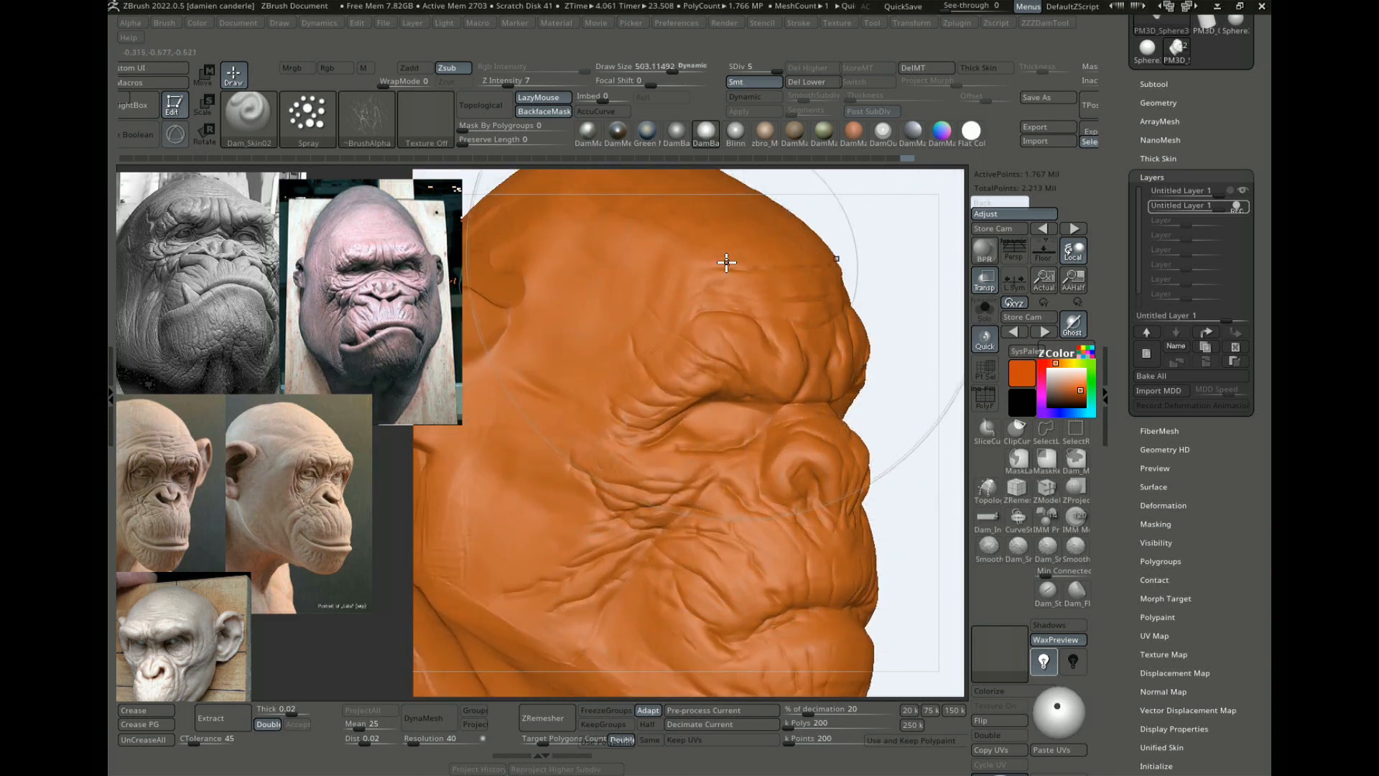
Step: Set the Z intensity to 11 and spray fine skin texture over the side of the face
left_click_drag(903, 348, 661, 230)
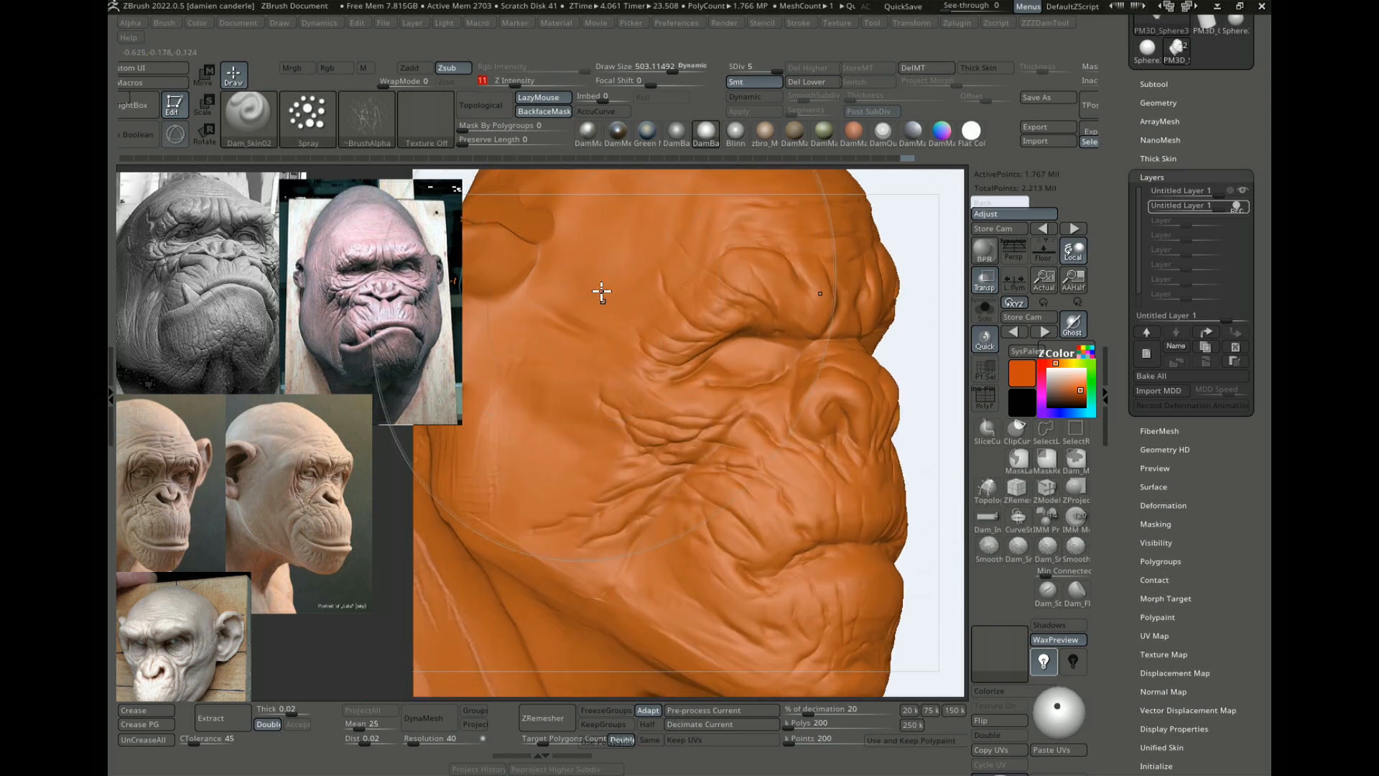
left_click_drag(908, 316, 941, 403)
left_click_drag(1059, 705, 1064, 691)
left_click_drag(942, 337, 941, 386, "alt")
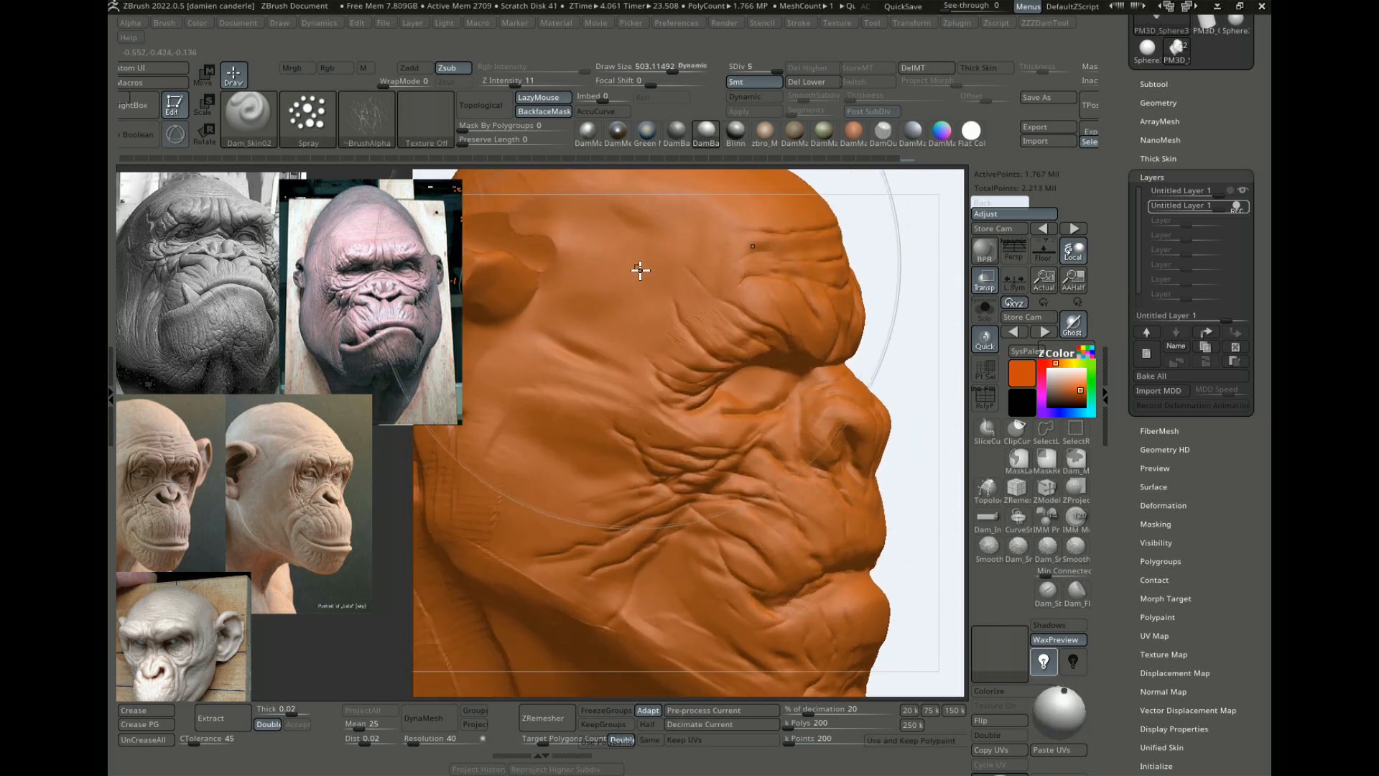
key("ctrl")
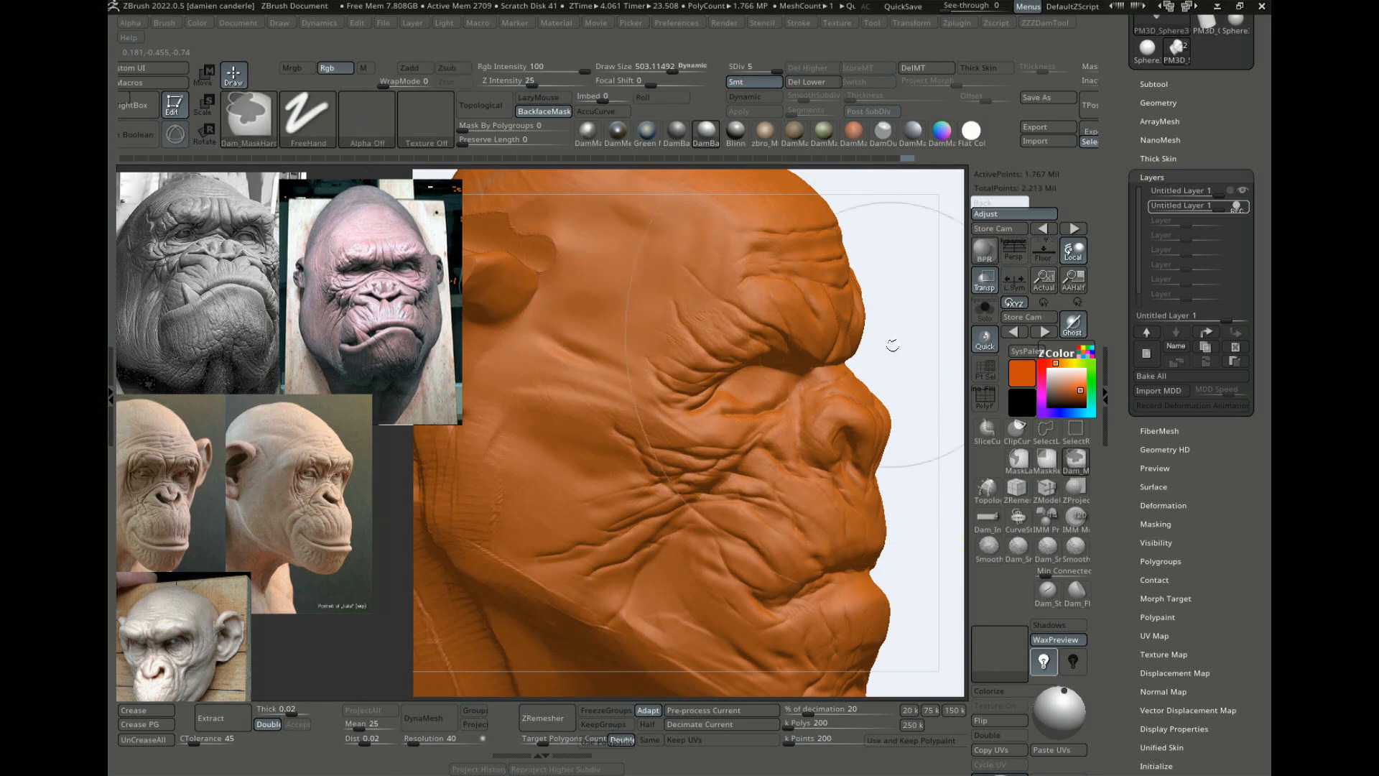
left_click_drag(917, 391, 879, 396, "alt")
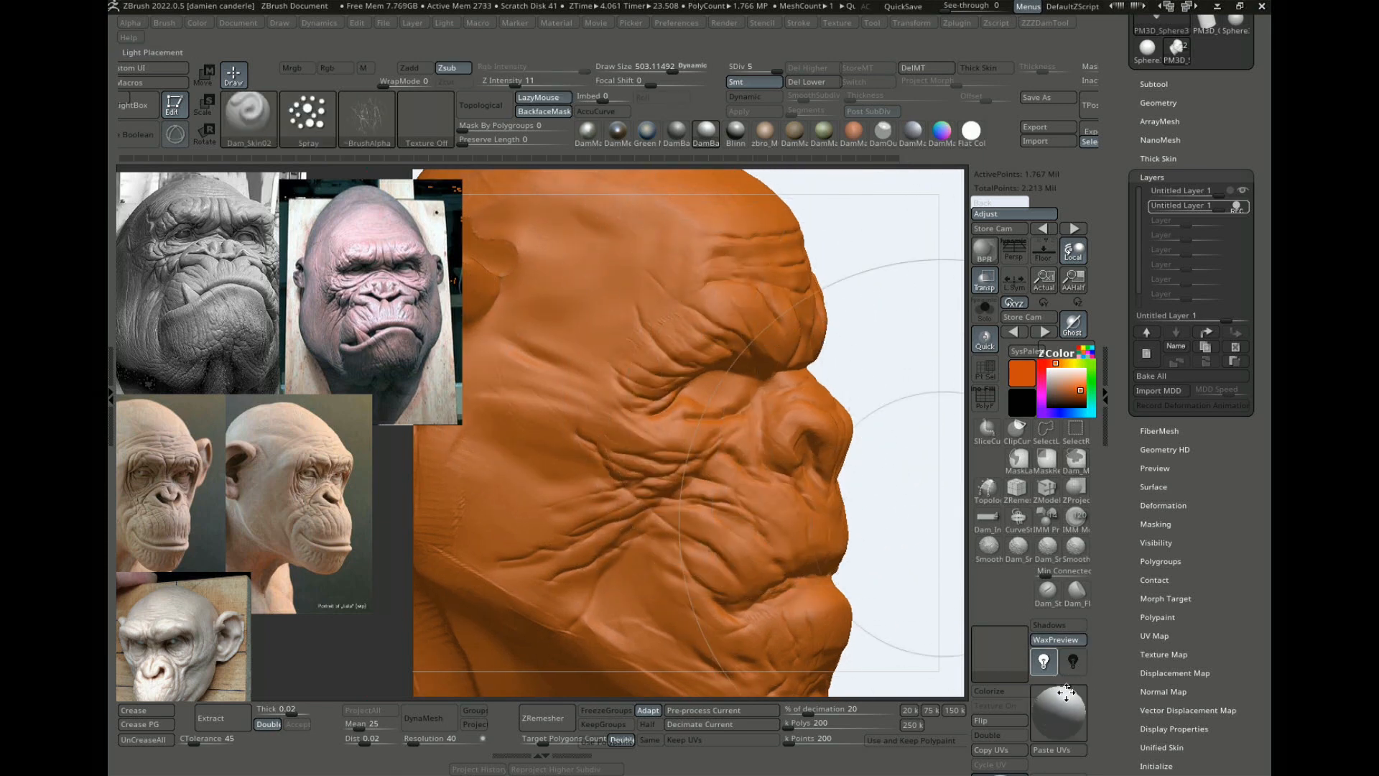
Step: Move the light for stronger raking shadows and spray skin texture over the temple, brow and cheek
left_click_drag(1067, 692, 1049, 682)
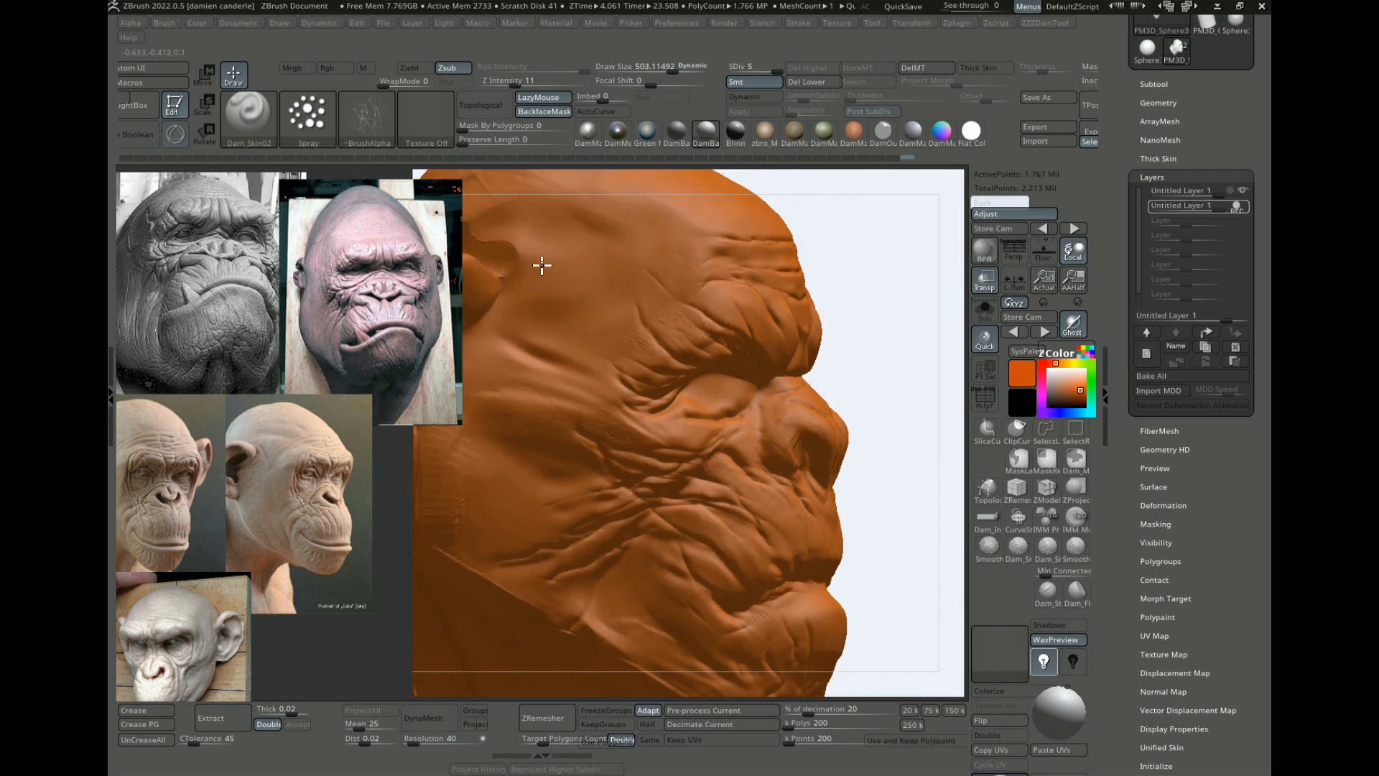
left_click_drag(643, 354, 674, 375)
left_click_drag(847, 402, 911, 304, "alt")
key("s")
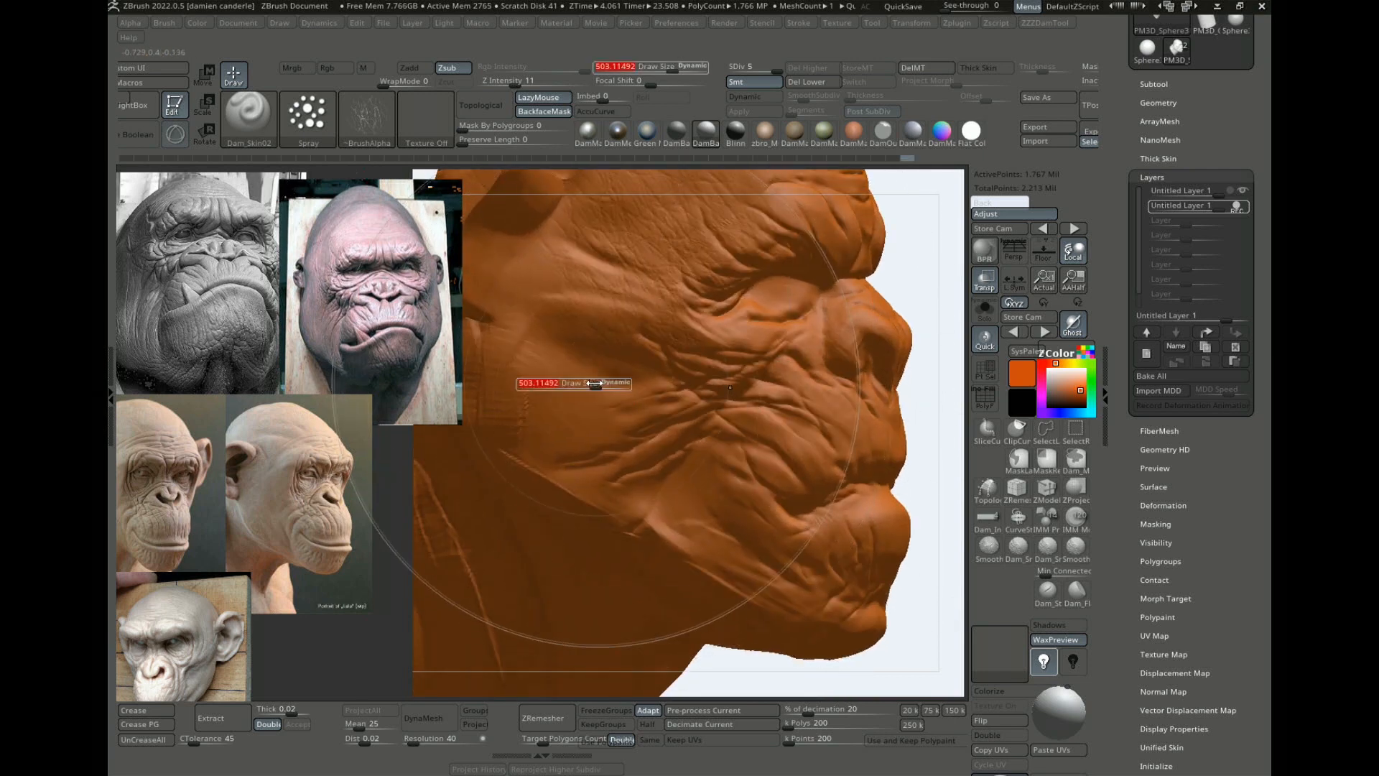
left_click_drag(553, 401, 742, 390)
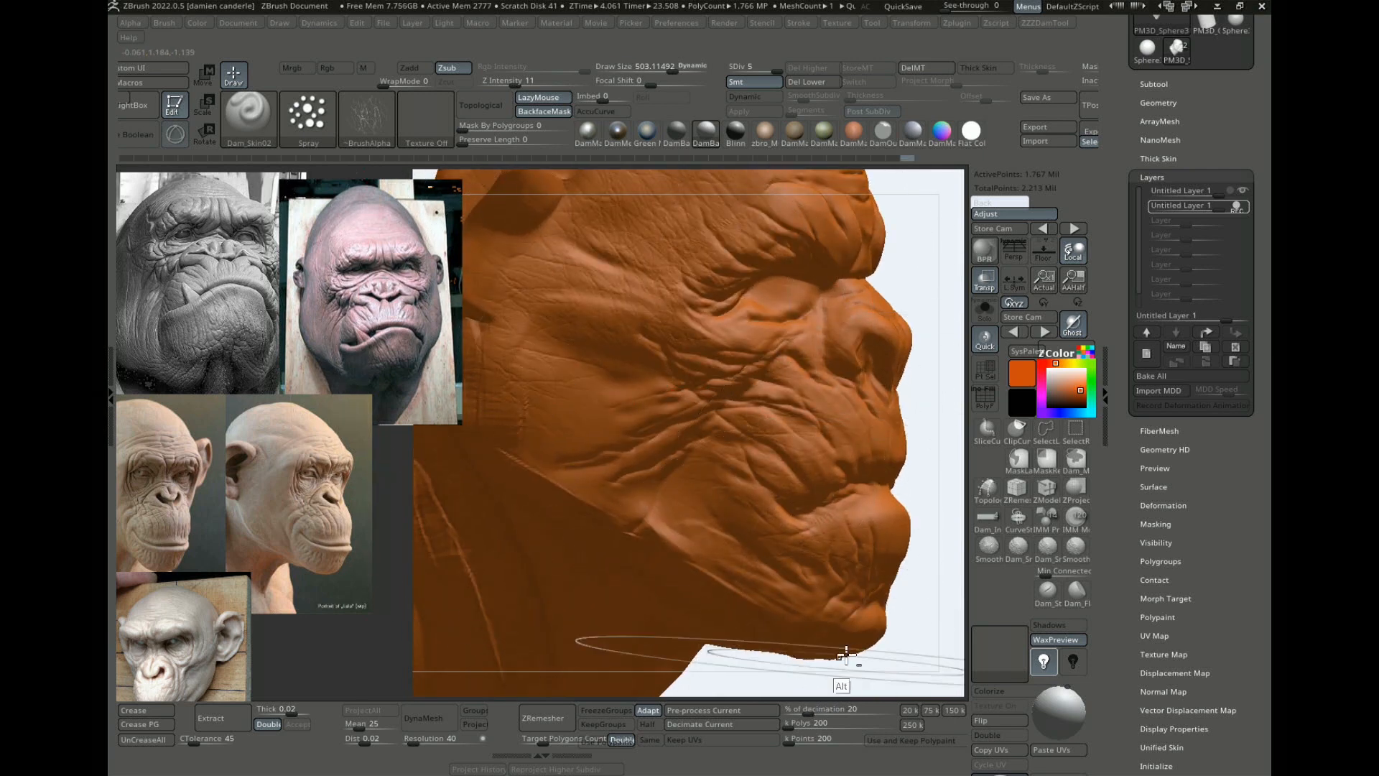
Step: Spray skin texture over the lower cheek and jaw with Dam_Skin02
left_click_drag(929, 508, 989, 335, "alt")
left_click_drag(622, 305, 755, 281)
left_click_drag(853, 591, 717, 746, "alt")
mouse_move(926, 338)
left_mouse_down("alt")
mouse_move(945, 406)
mouse_move(917, 258)
left_mouse_up("alt")
Step: Spray skin texture over the forehead and the front of the scalp
mouse_move(912, 422)
left_mouse_down()
mouse_move(872, 434)
mouse_move(922, 416)
mouse_move(896, 459)
mouse_move(900, 435)
left_mouse_up()
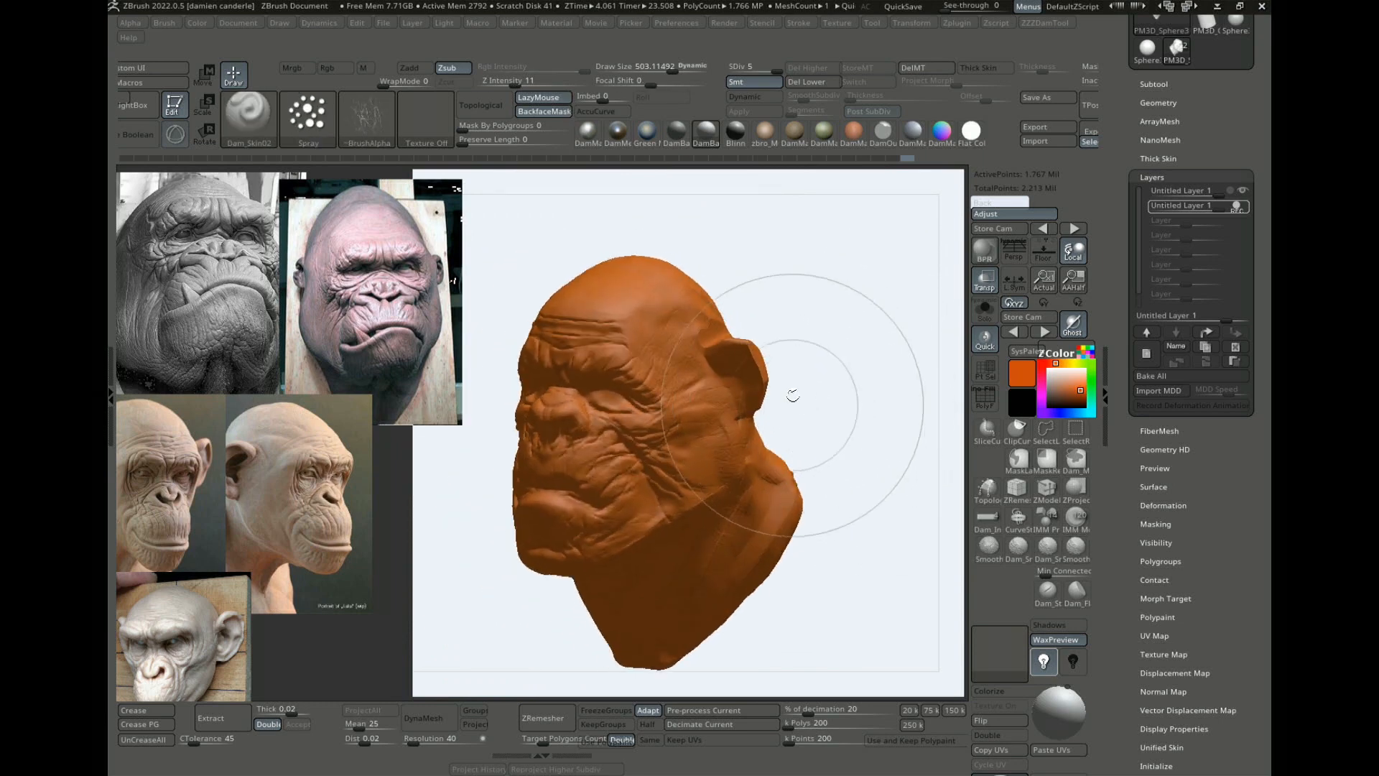
left_click_drag(803, 347, 858, 452, "alt")
left_click_drag(948, 312, 631, 376, "alt")
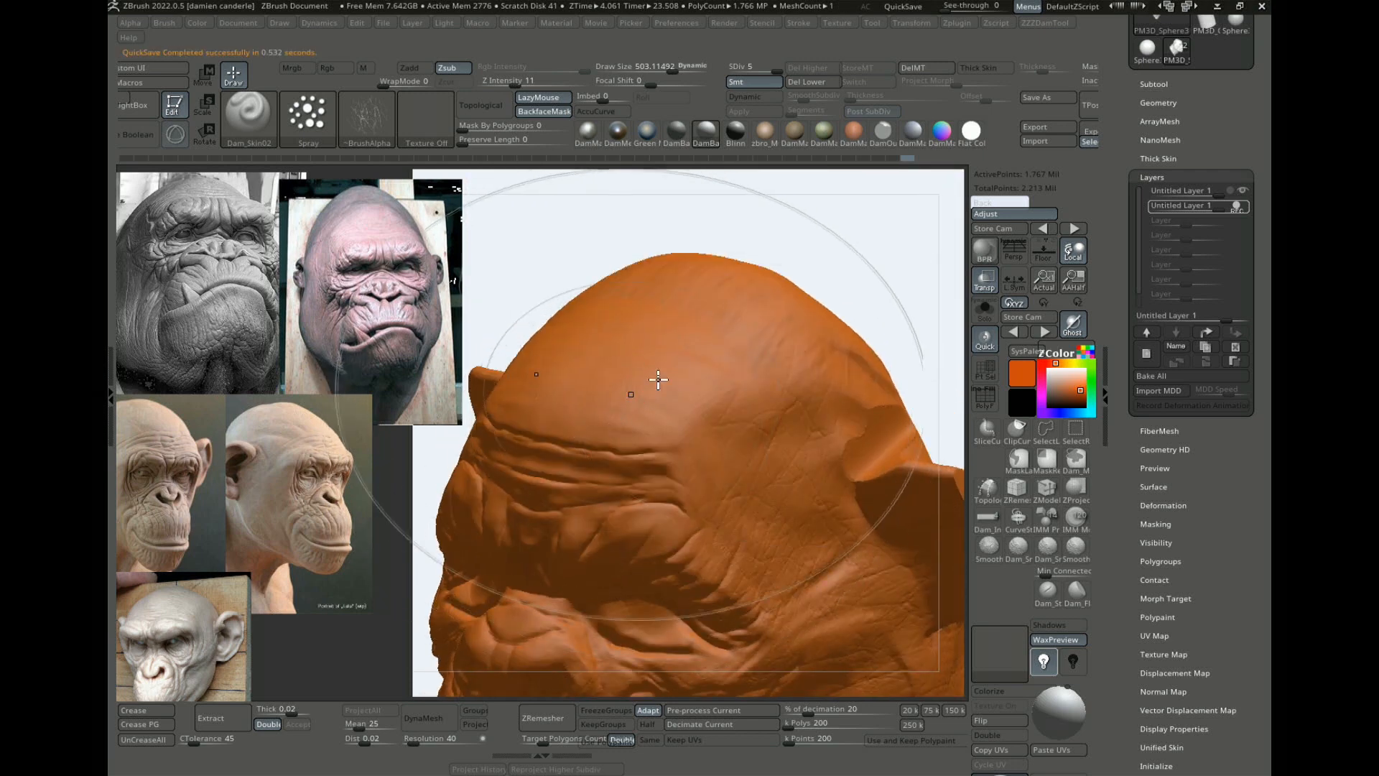
left_click_drag(901, 310, 873, 109, "alt")
Step: Move the light back toward the front and texture the cheek near the ear and the side of the neck
left_click_drag(1054, 706, 1062, 705)
left_click_drag(951, 573, 870, 475, "alt")
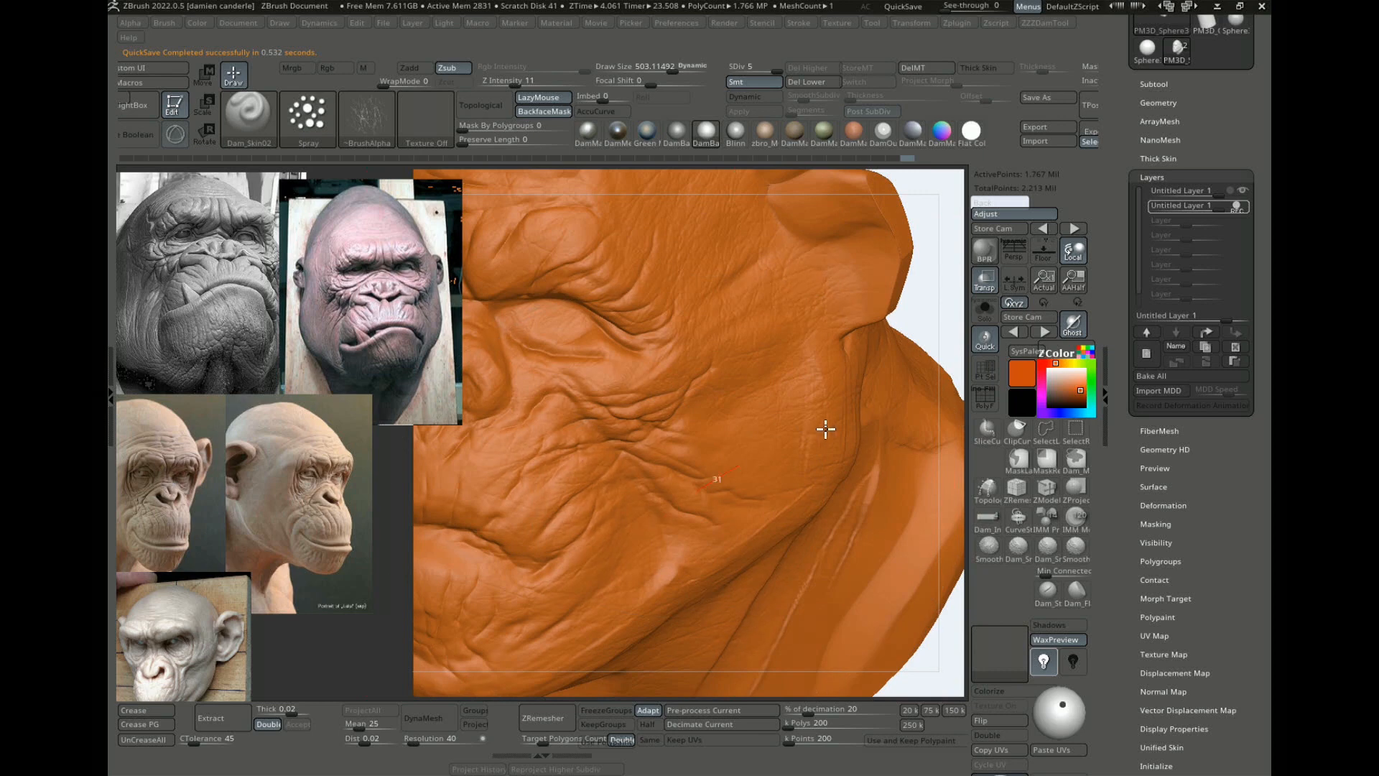
left_click_drag(931, 329, 902, 424, "alt")
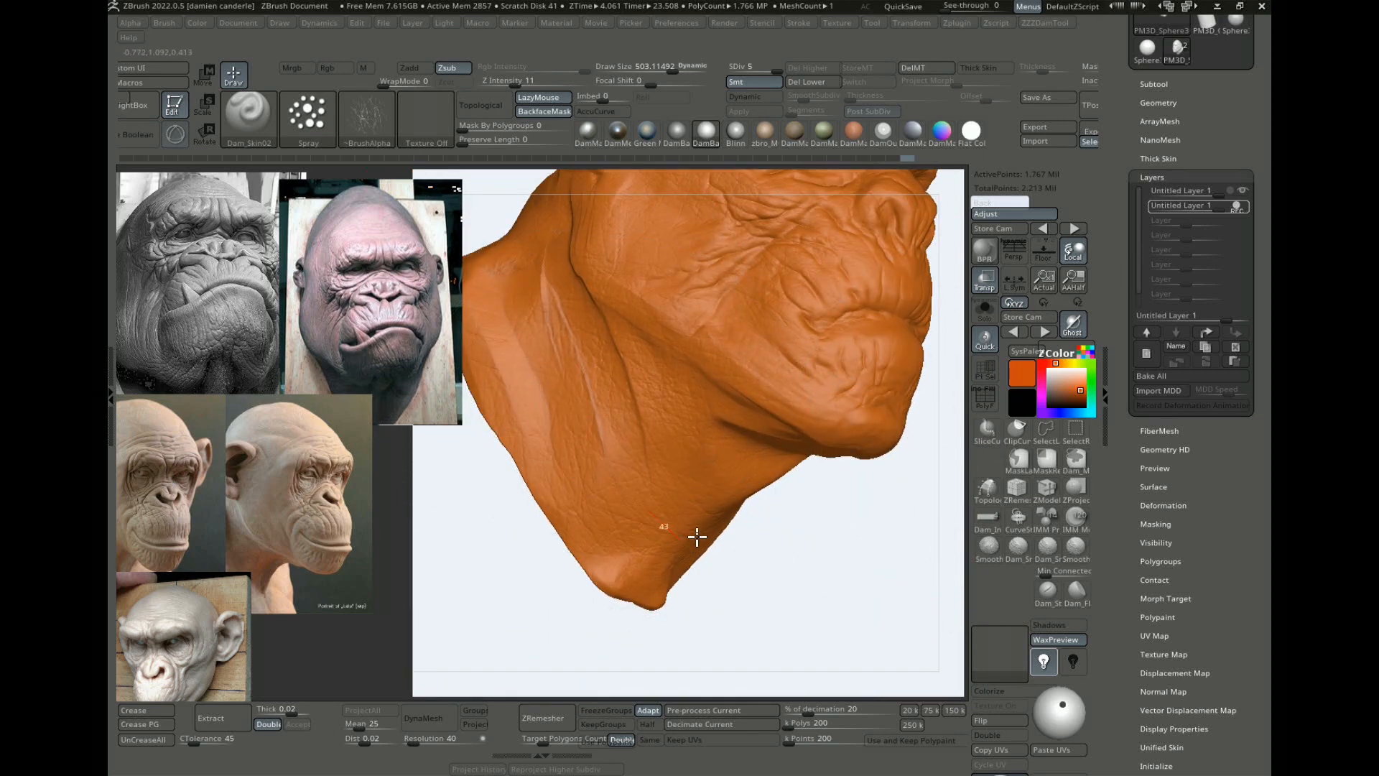
mouse_move(701, 568)
left_mouse_down()
mouse_move(829, 591)
mouse_move(825, 481)
left_mouse_up()
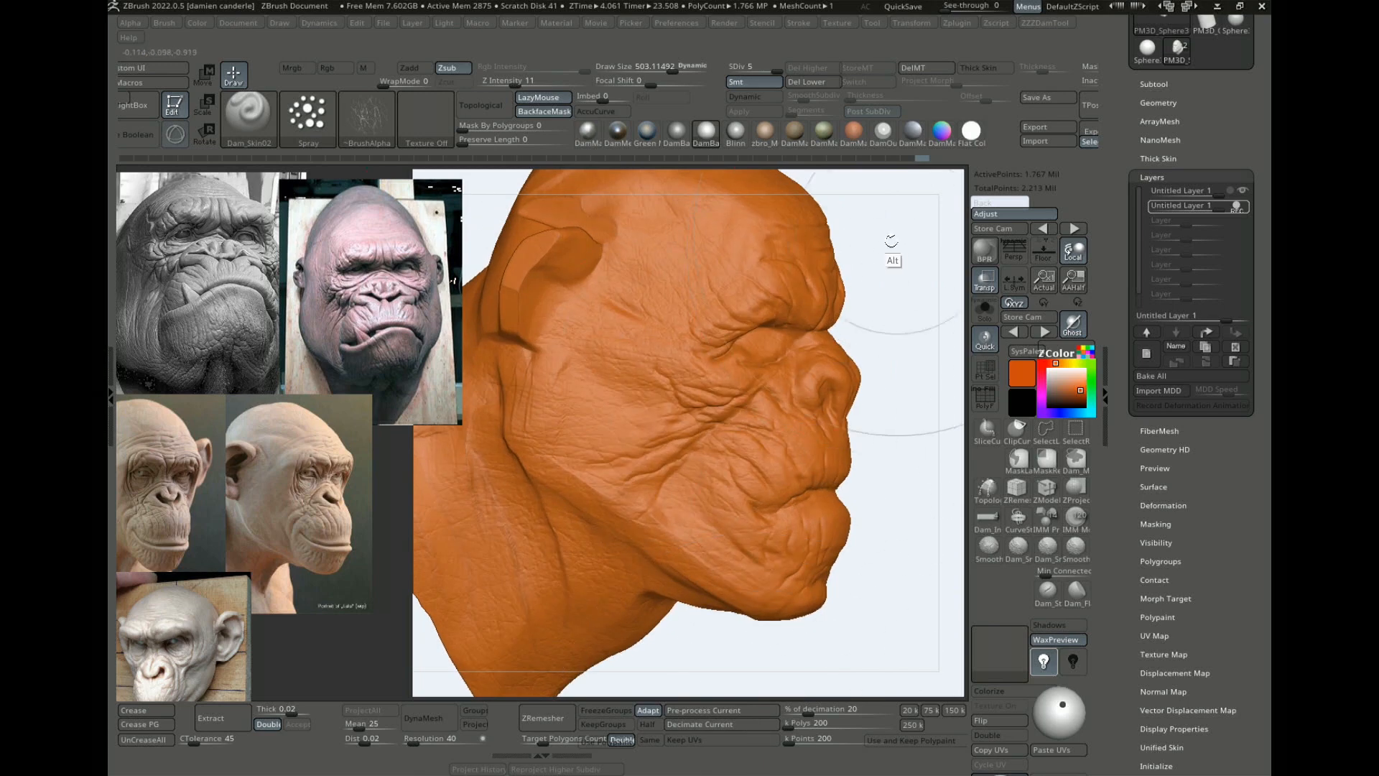
Step: Spray denser skin texture over the temple, upper forehead and side of the scalp
left_click_drag(891, 241, 840, 316, "alt")
left_click_drag(840, 261, 906, 331, "alt")
left_click_drag(930, 222, 734, 283, "alt")
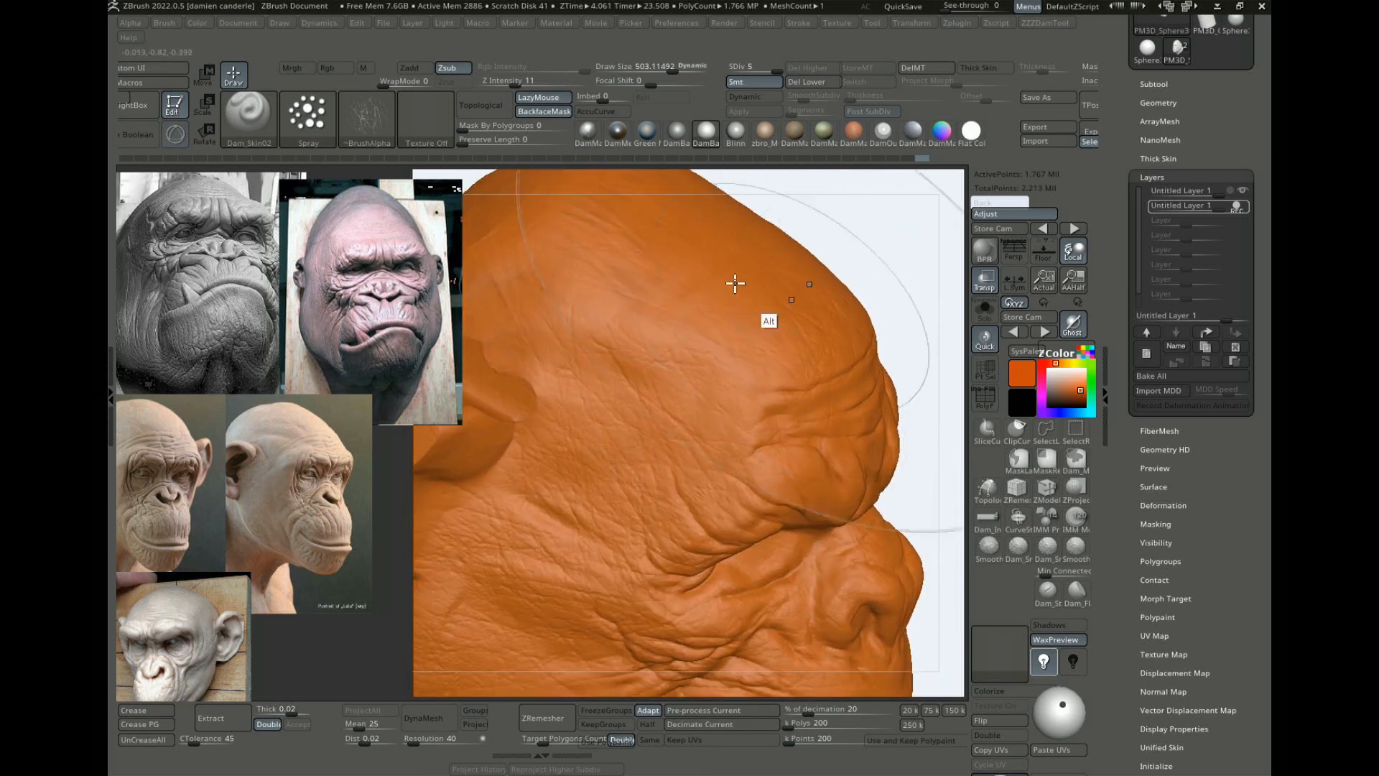
left_click_drag(868, 209, 913, 242)
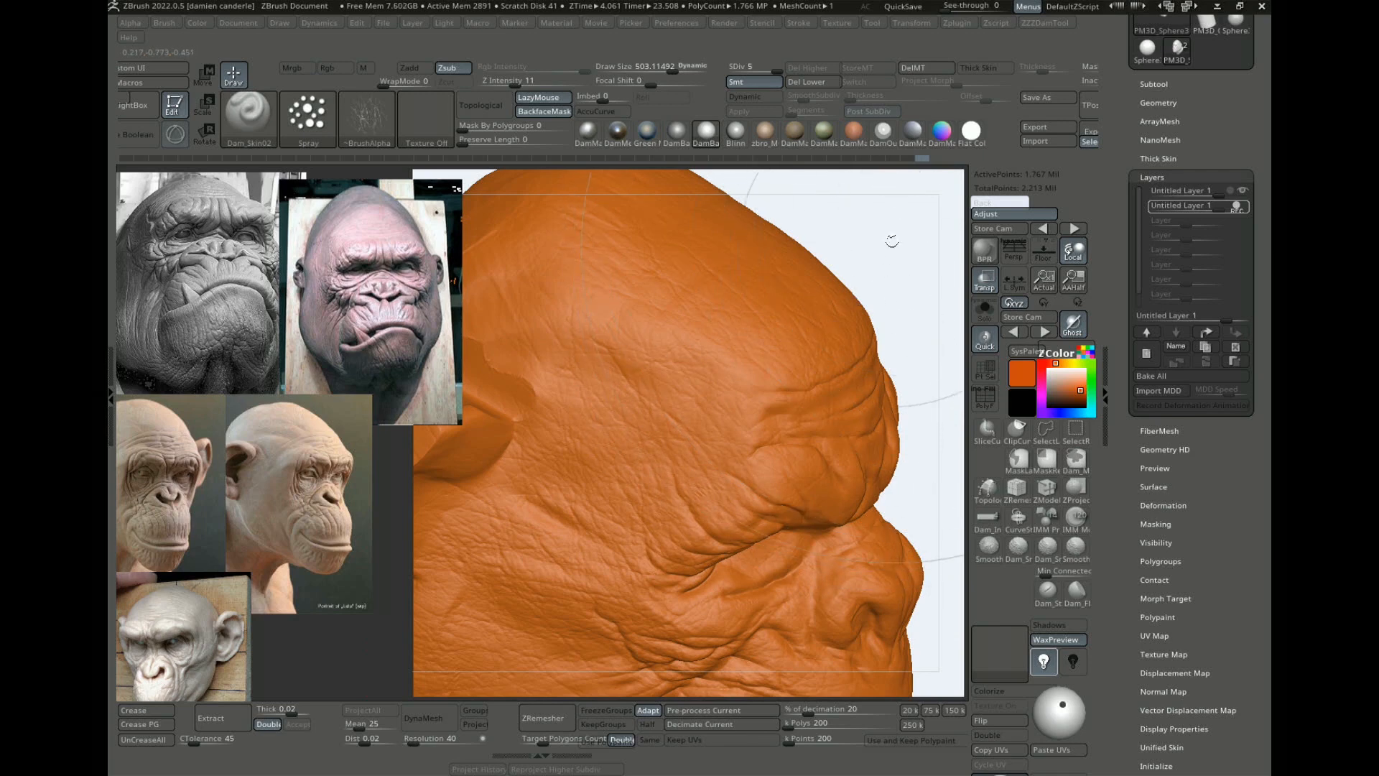
left_click_drag(893, 237, 846, 251)
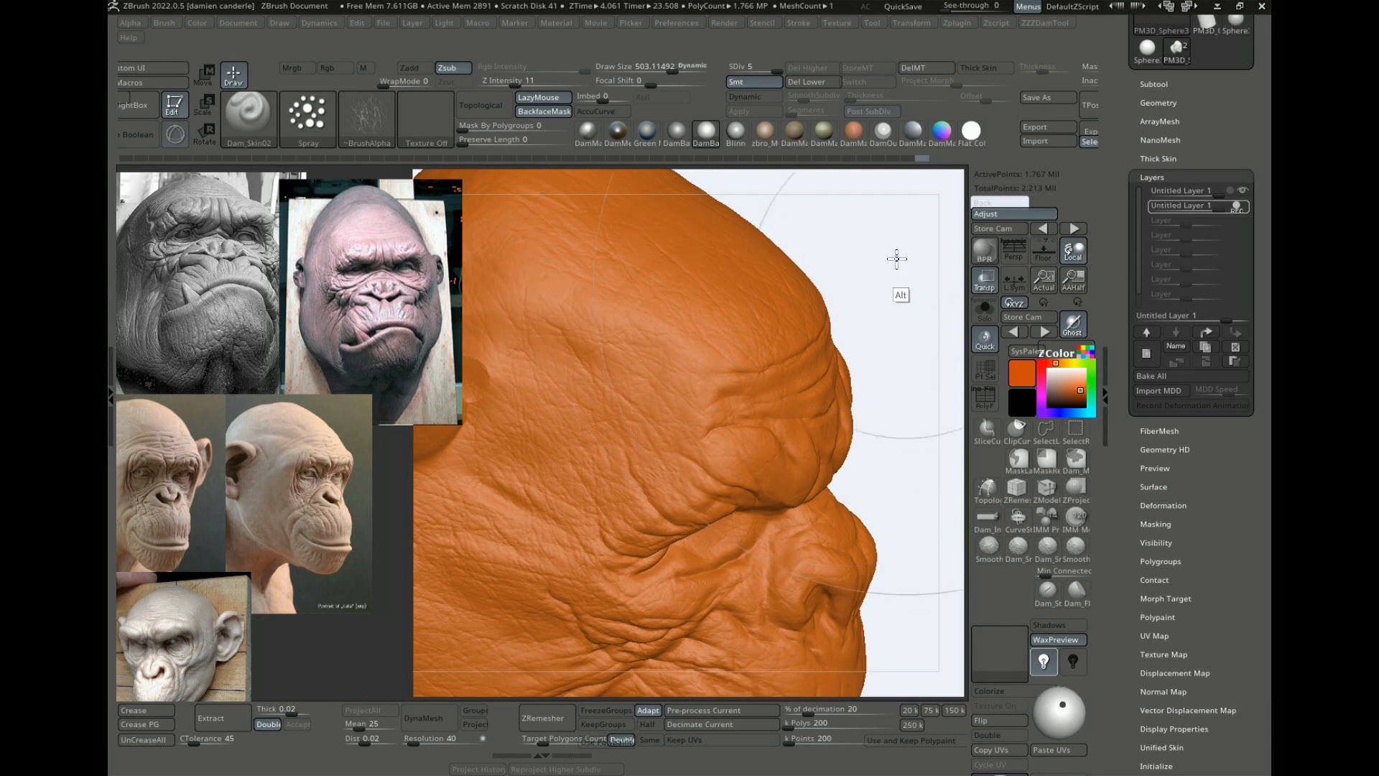
Step: Hide the skin-texture layer, store a morph target of the untextured surface, and show the layer again
mouse_move(896, 261)
left_mouse_down()
mouse_move(902, 299)
mouse_move(901, 283)
mouse_move(931, 295)
mouse_move(902, 256)
mouse_move(370, 354)
left_mouse_up()
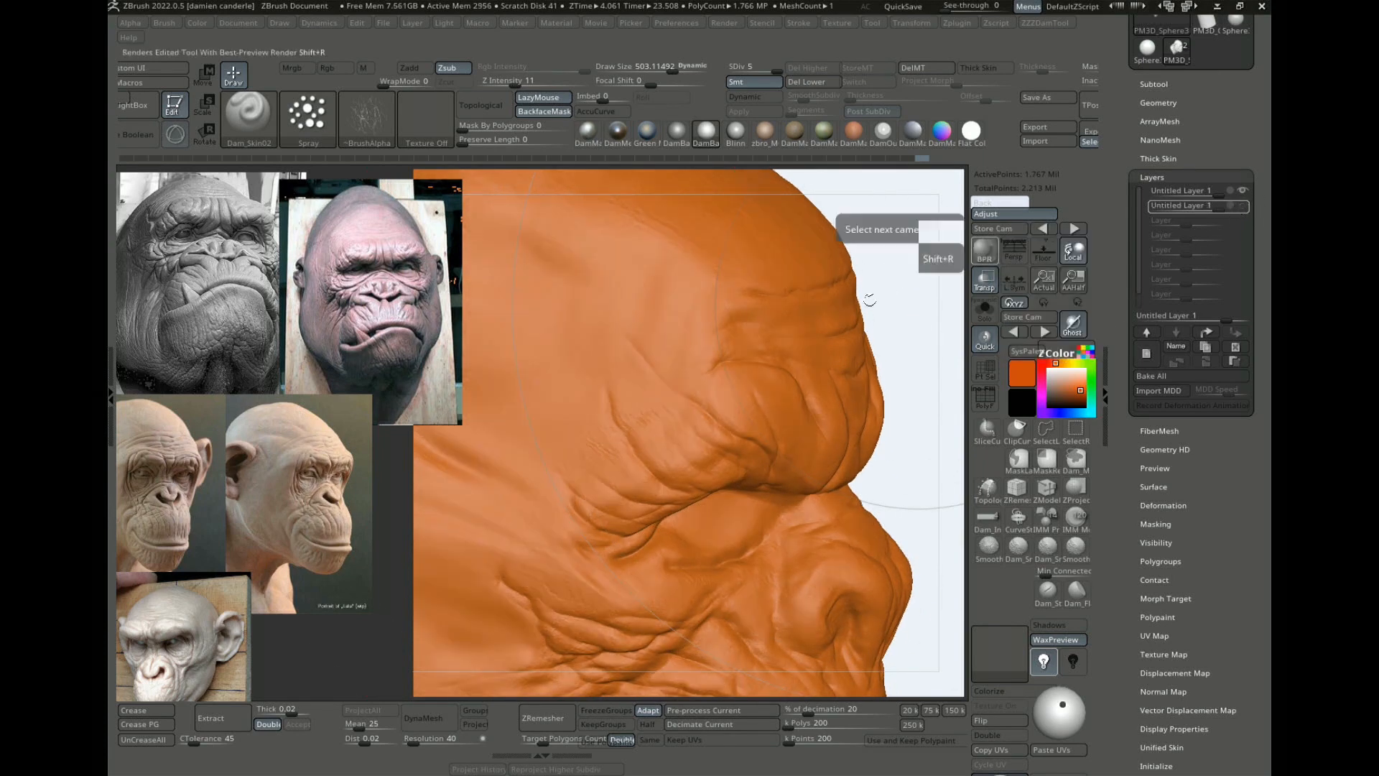
mouse_move(866, 299)
left_mouse_down("alt")
mouse_move(1027, 234)
mouse_move(940, 283)
mouse_move(882, 260)
left_mouse_up("alt")
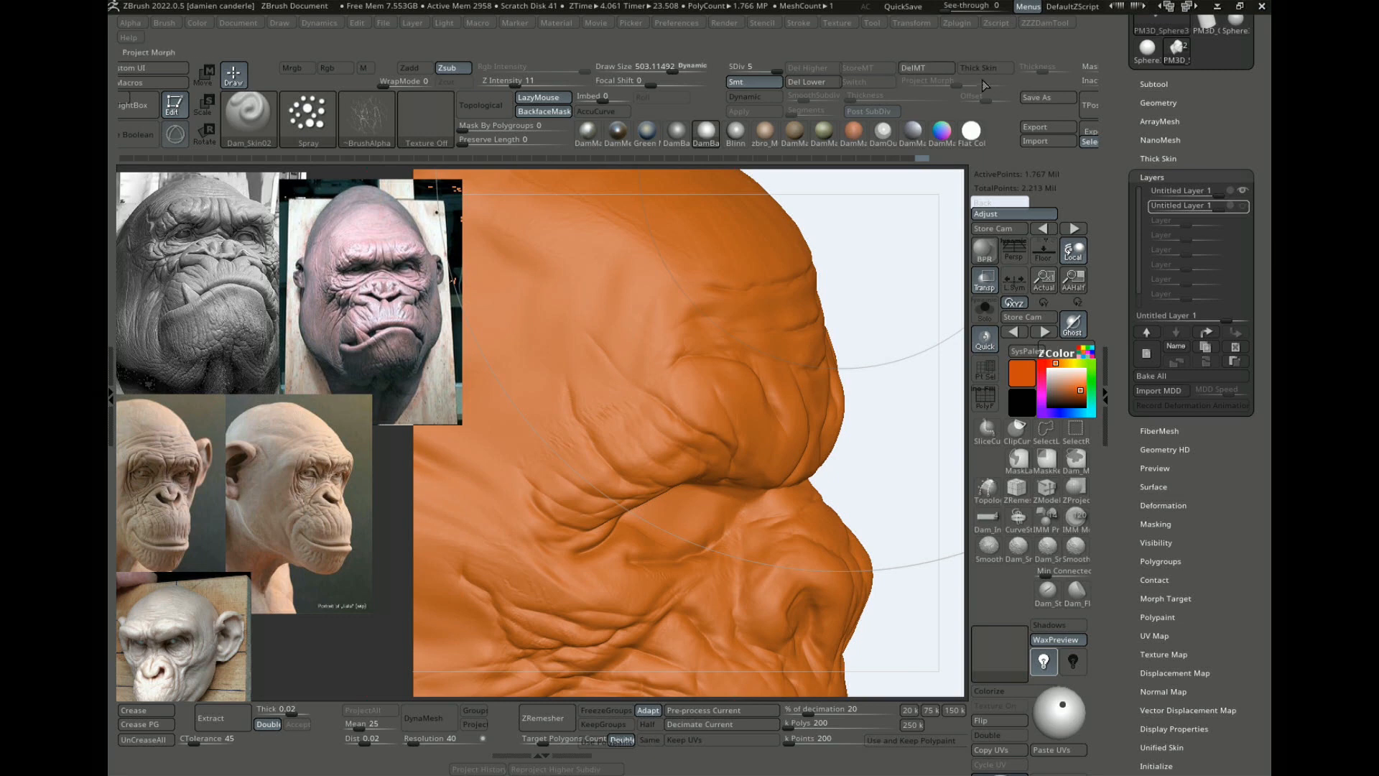
left_click(864, 72)
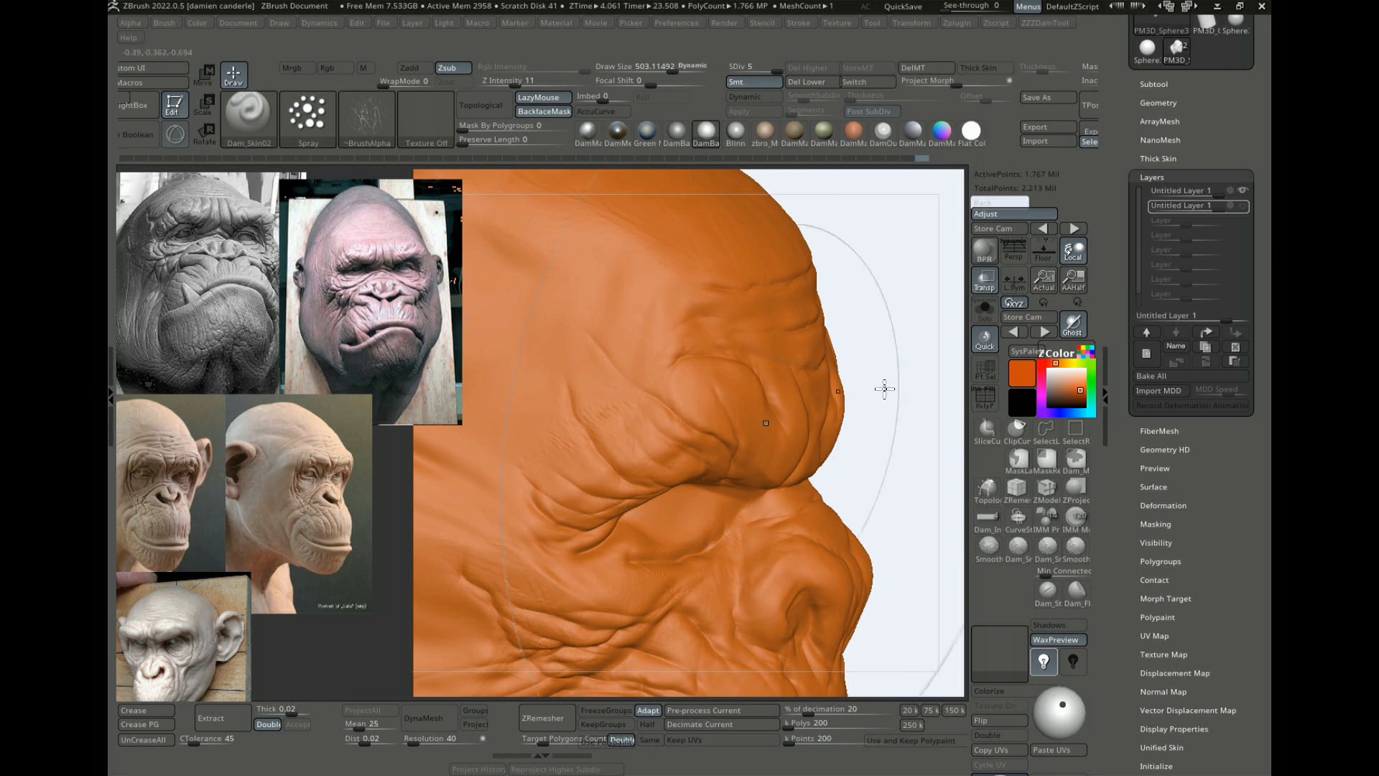
left_click(1241, 207)
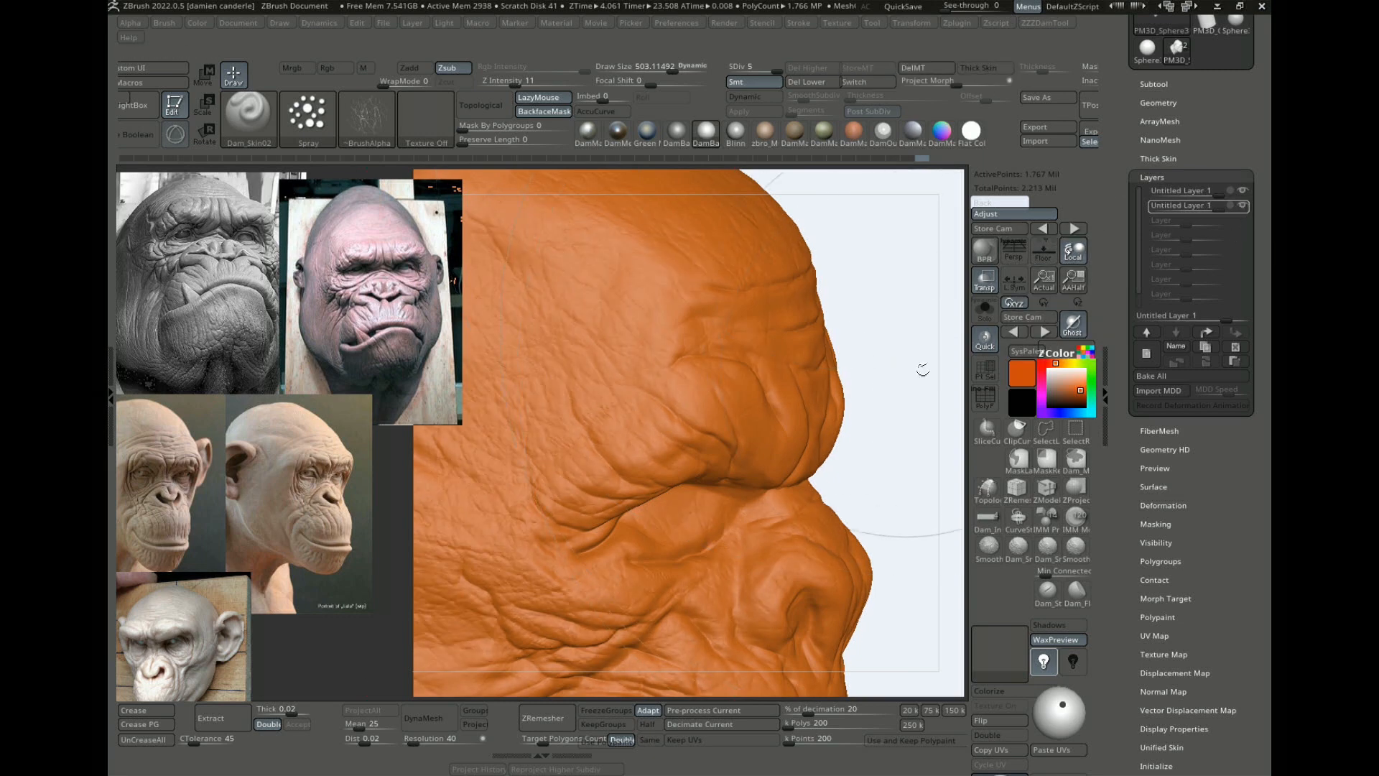
left_click_drag(1119, 216, 1119, 575)
Step: Resume recording on the second layer and turn off Colorize for the head
left_click_drag(933, 363, 993, 308, "alt")
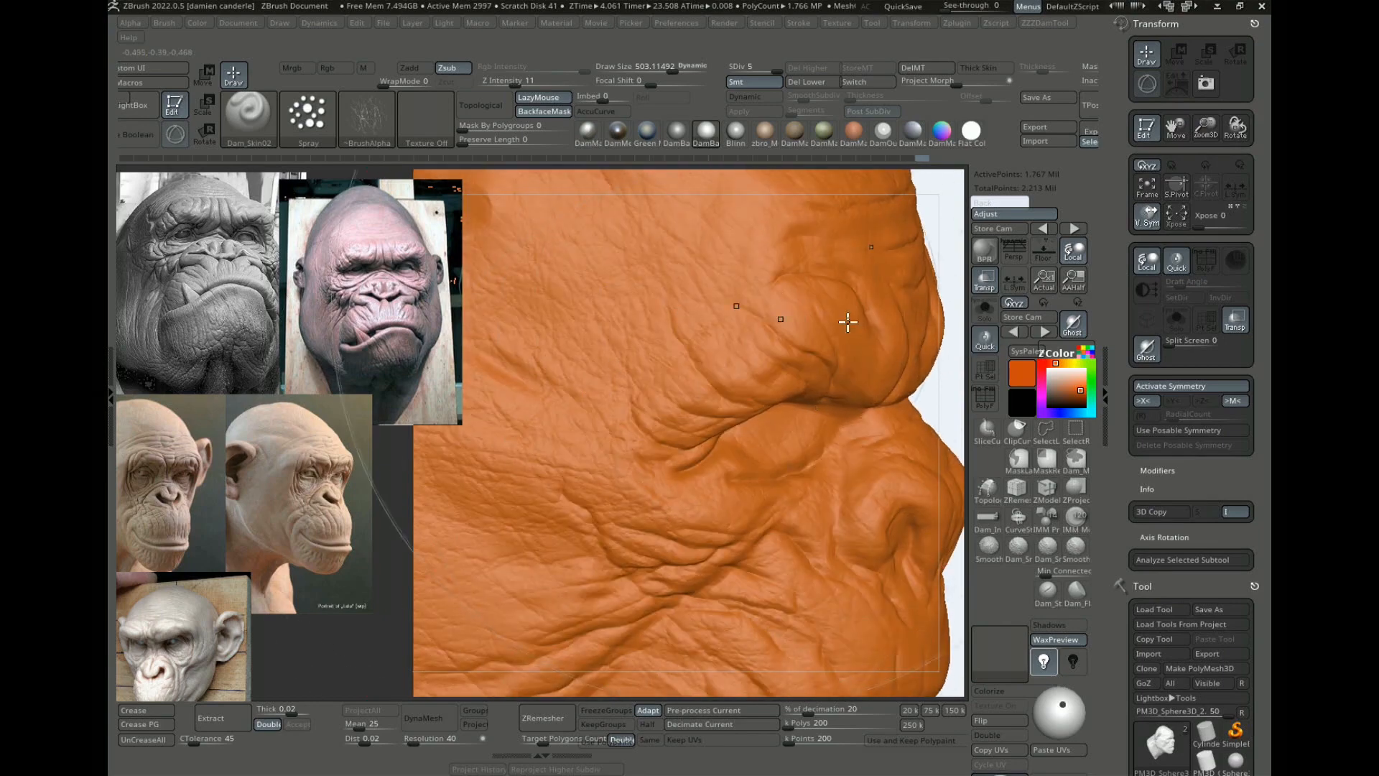
left_click_drag(916, 237, 823, 115, "alt")
left_click_drag(917, 281, 915, 298)
left_click_drag(913, 352, 903, 173, "alt")
left_click_drag(926, 388, 898, 424)
left_click(634, 354)
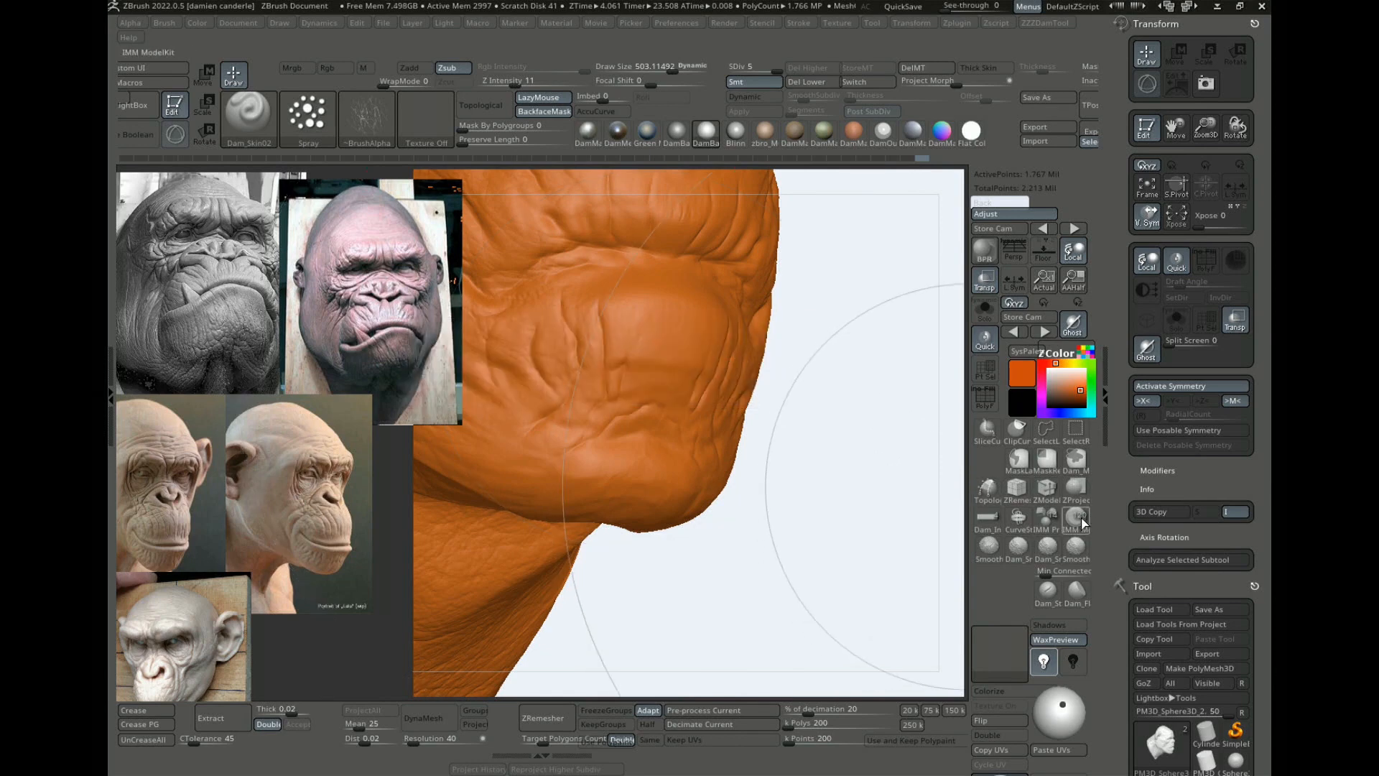
scroll(1111, 505, "down", 10)
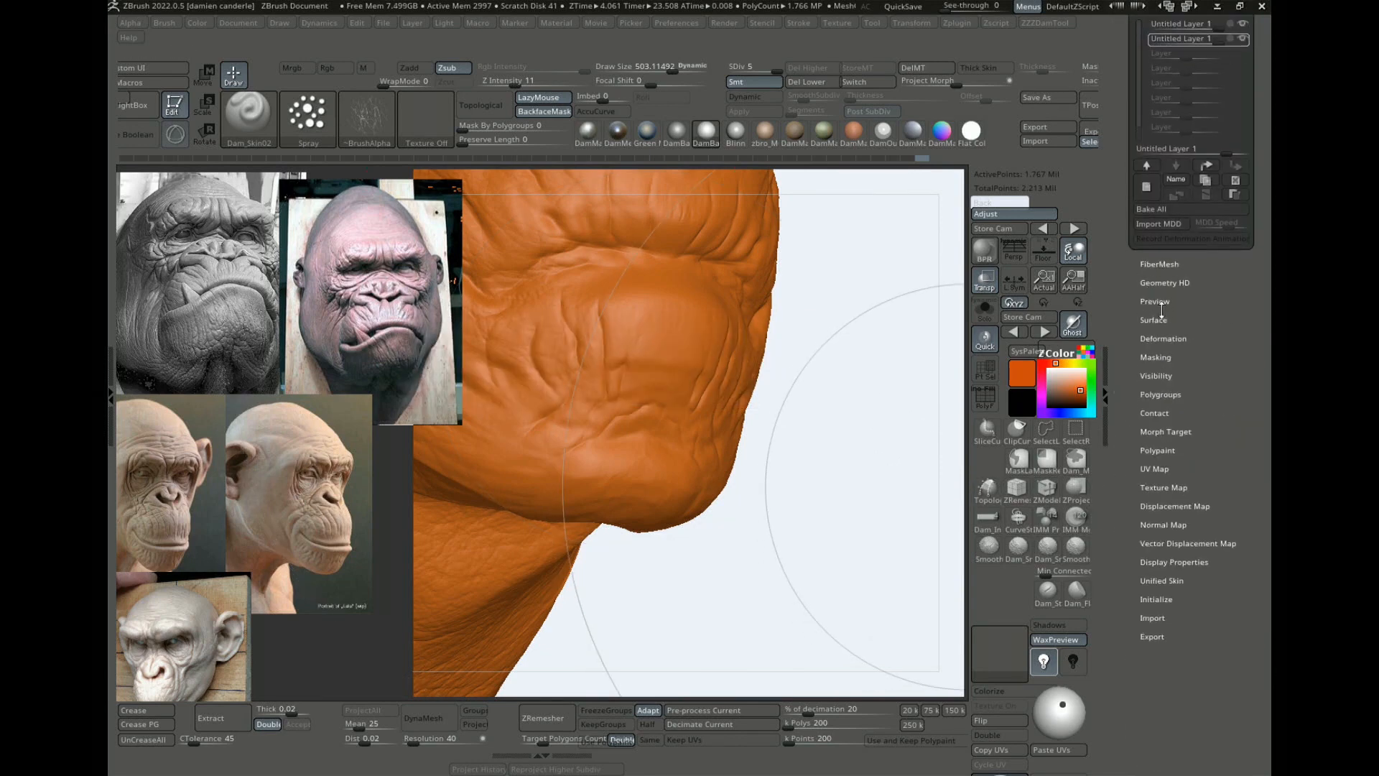
left_click(1225, 98)
left_click(1234, 112)
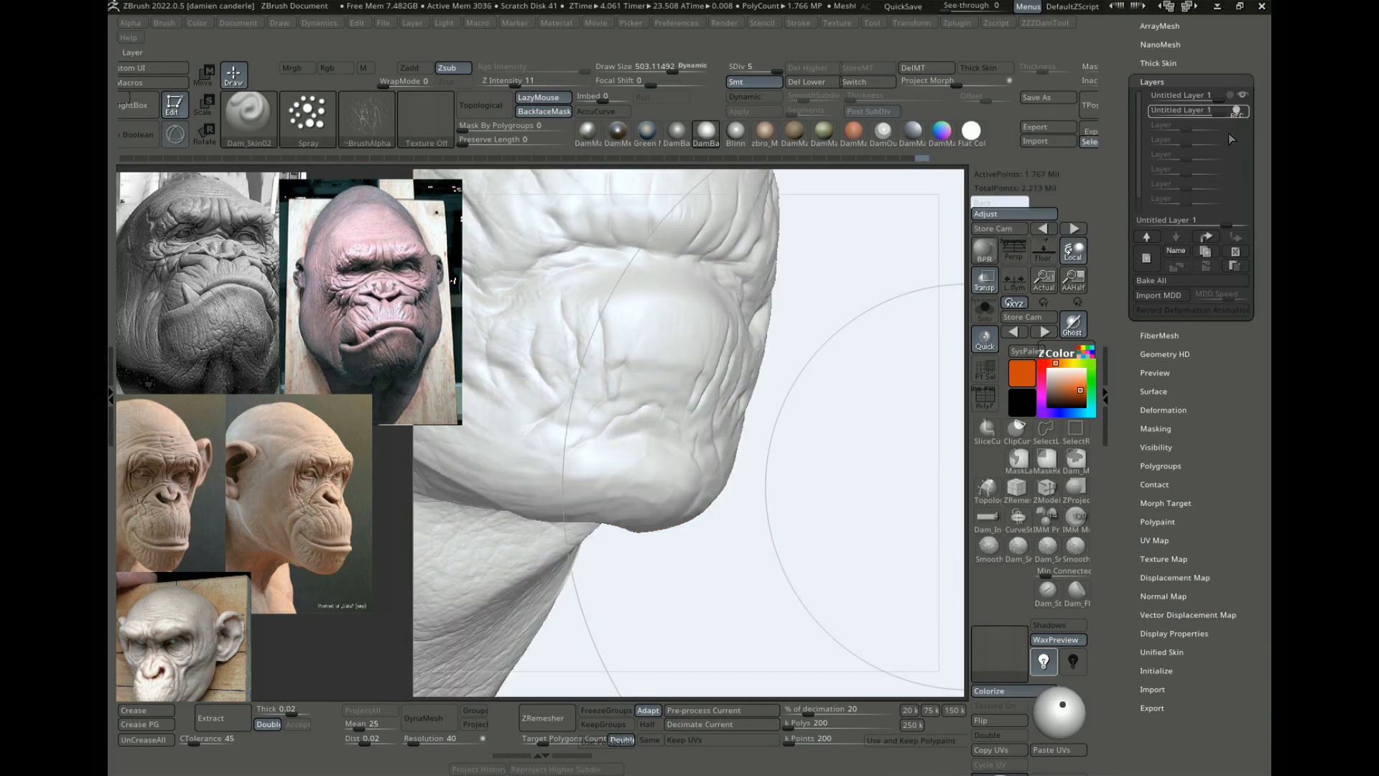
left_click(992, 692)
Step: Spray Dam_Skin02 texture over the chin, mouth and nose area
left_click_drag(908, 394, 686, 356)
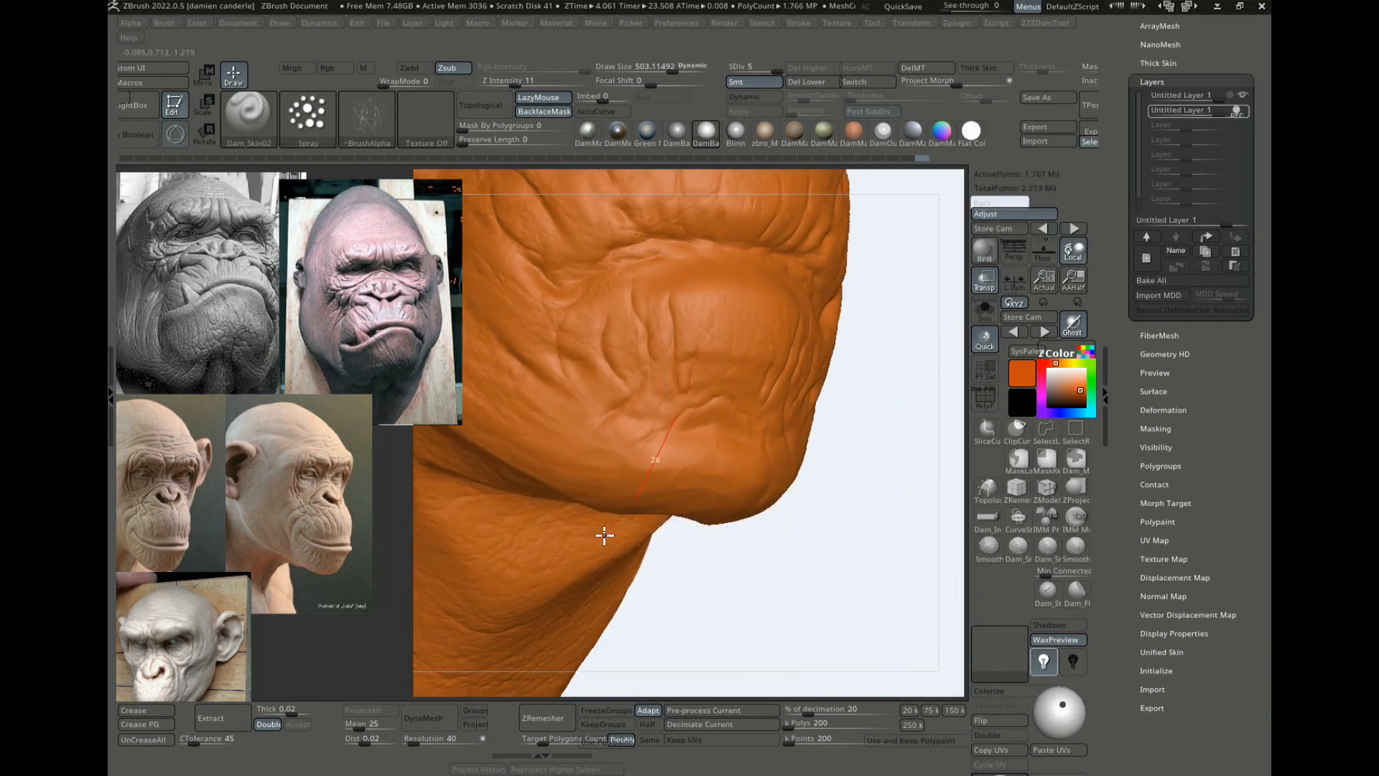
mouse_move(866, 301)
left_mouse_down("alt")
mouse_move(856, 425)
mouse_move(875, 363)
mouse_move(923, 402)
mouse_move(919, 560)
left_mouse_up("alt")
mouse_move(862, 363)
left_mouse_down()
mouse_move(883, 342)
mouse_move(927, 398)
mouse_move(896, 369)
mouse_move(880, 411)
mouse_move(905, 322)
left_mouse_up()
Step: Use Dam_Morph at a draw size of about 86 to fade the skin texture around the eye, nose and lips
key("m")
key("s")
left_click_drag(615, 330, 589, 320)
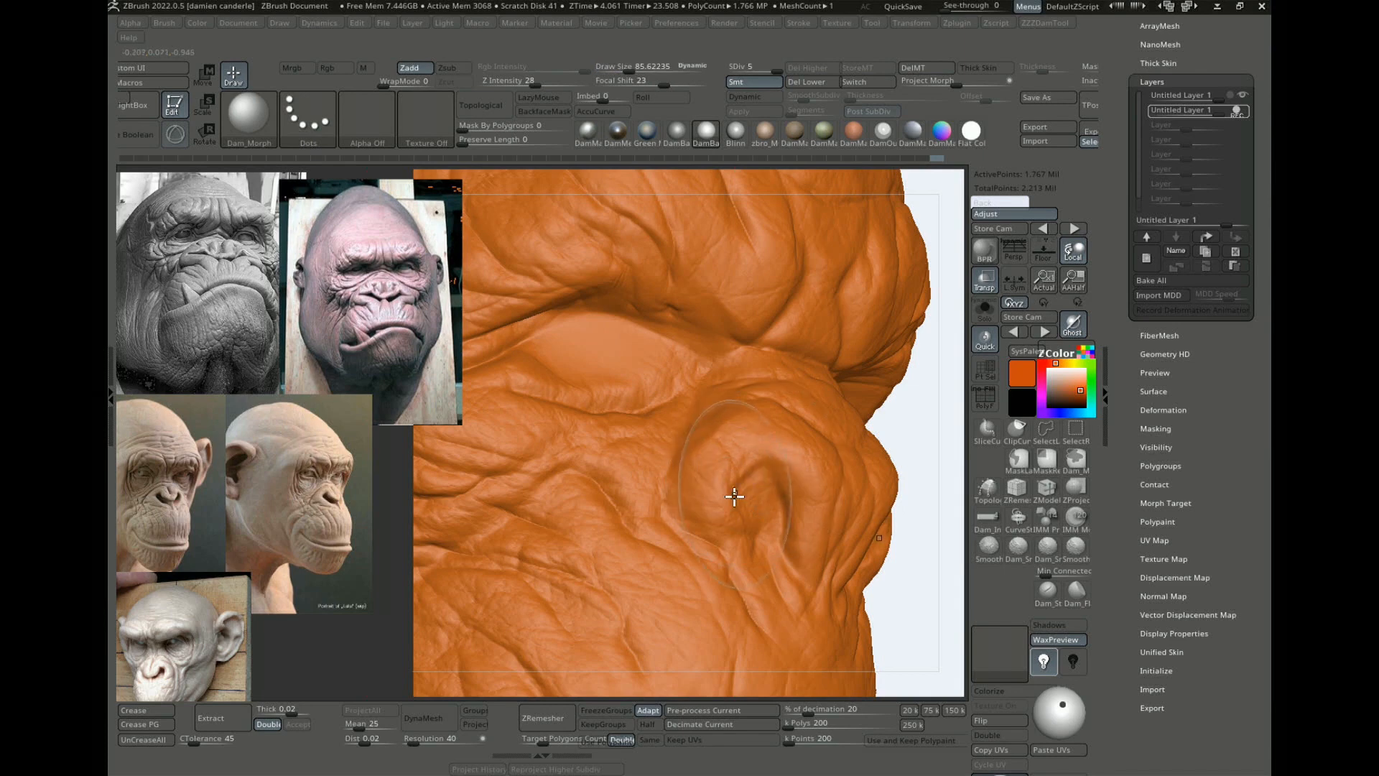
left_click_drag(917, 429, 909, 260, "alt")
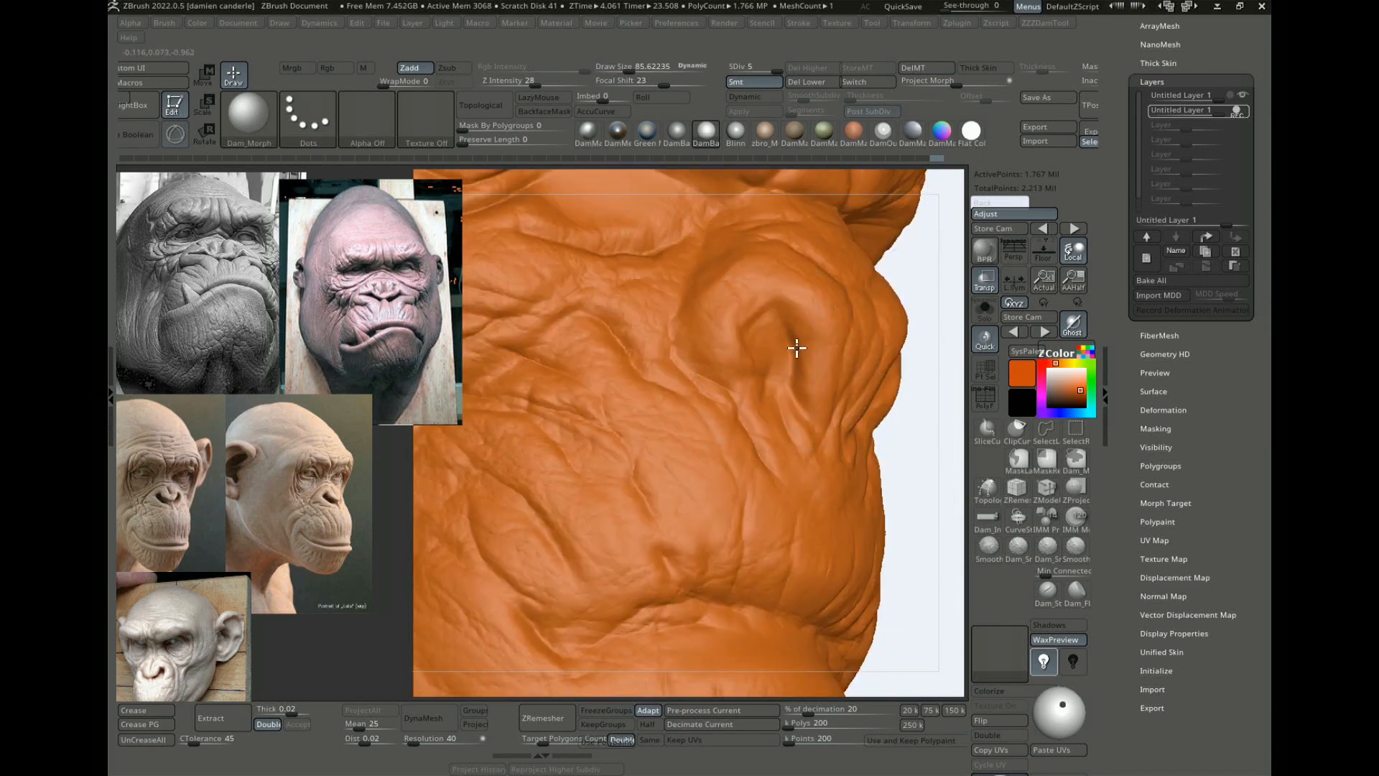
left_click_drag(921, 504, 871, 309, "alt")
left_click_drag(871, 396, 637, 360)
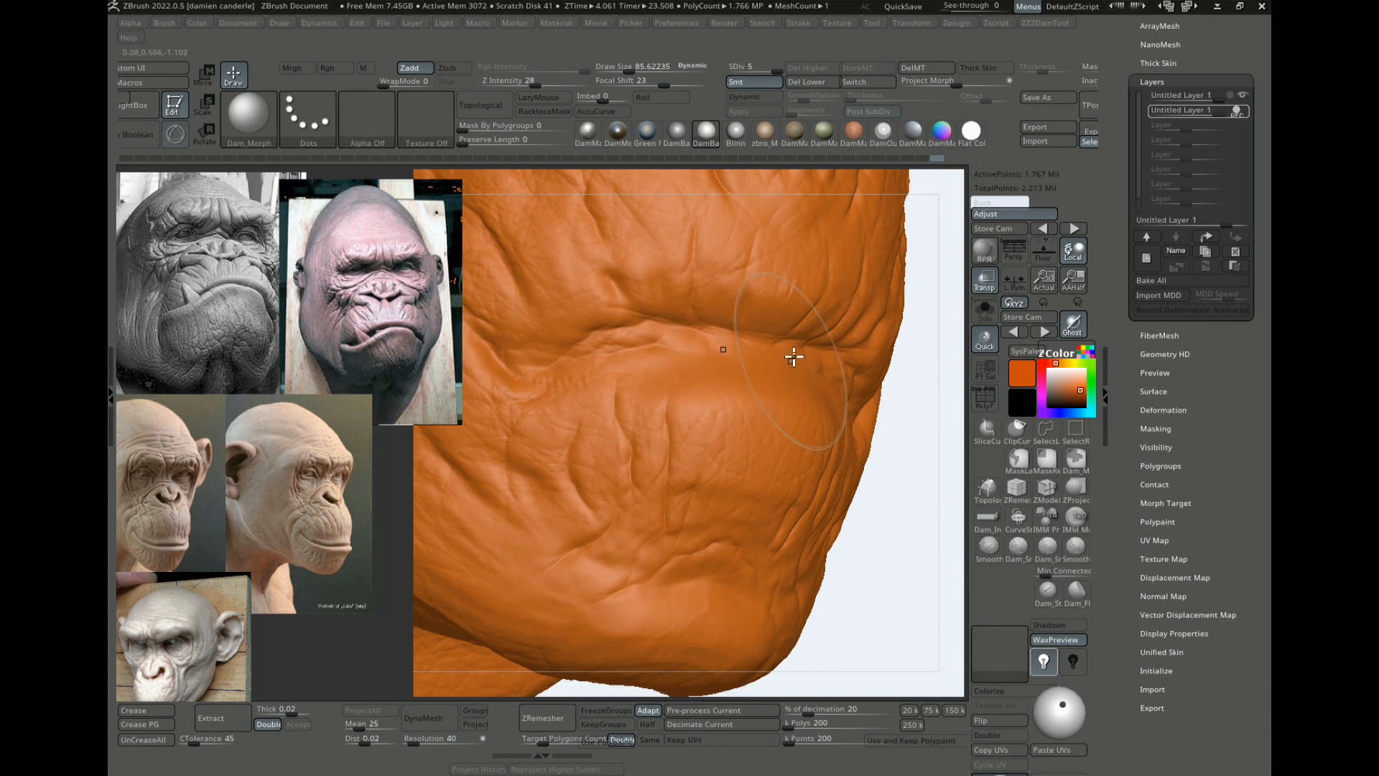
Step: Enlarge Dam_Morph to a draw size of about 195 and brush the skin texture back on the ear
mouse_move(922, 491)
left_mouse_down("alt")
mouse_move(918, 536)
mouse_move(914, 477)
mouse_move(927, 619)
mouse_move(912, 594)
left_mouse_up("alt")
key("s")
left_click_drag(564, 278, 578, 278)
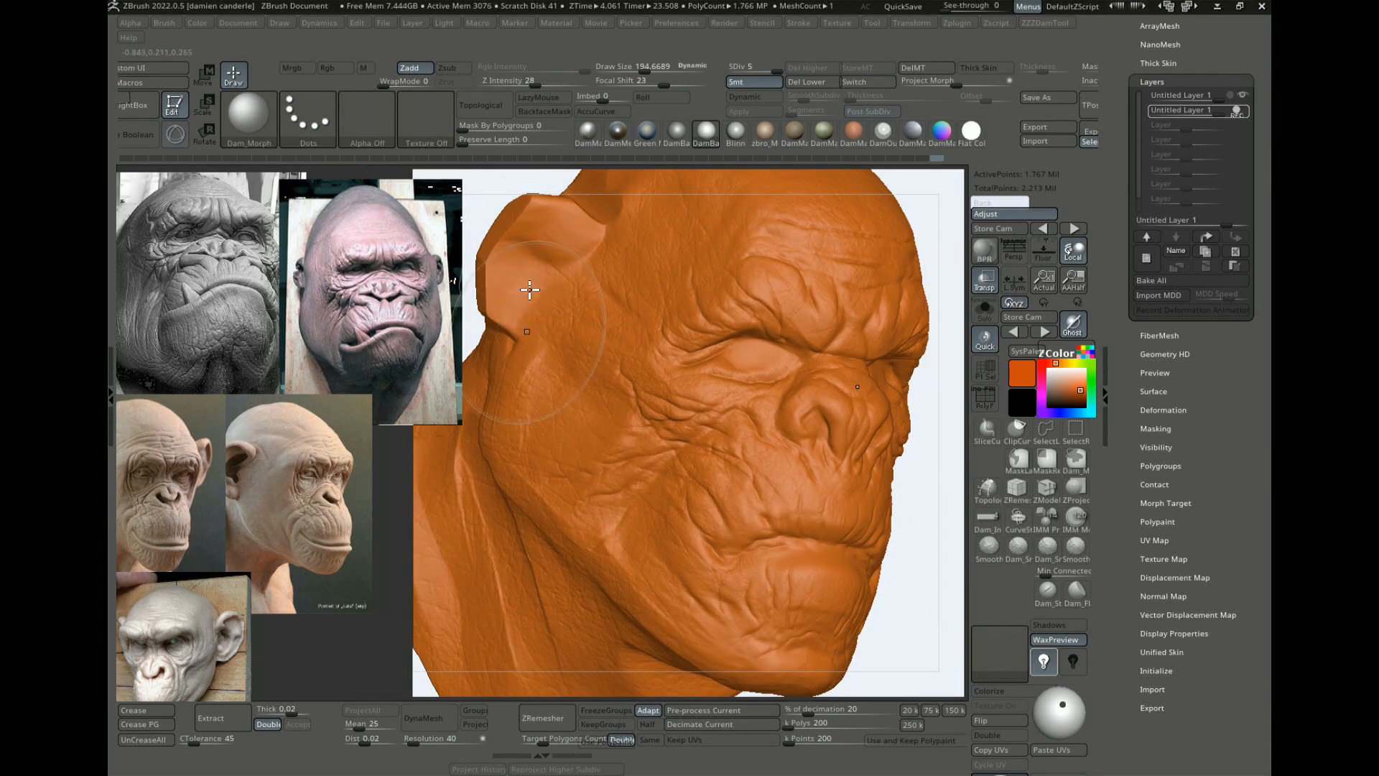
Step: Add a third layer, leave it recording with the earlier skin-texture layer hidden, and turn off Colorize
left_click_drag(939, 375, 846, 408)
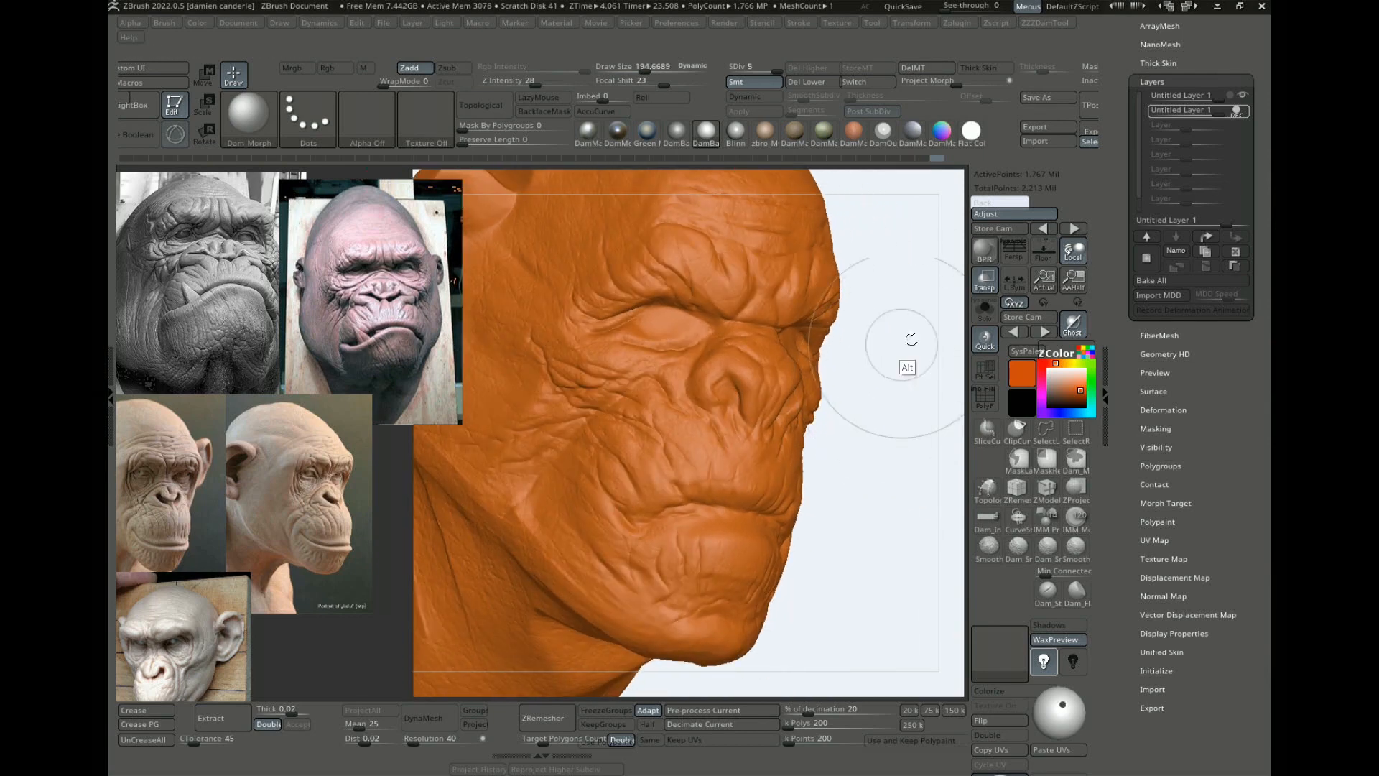
left_click_drag(909, 352, 931, 413, "alt")
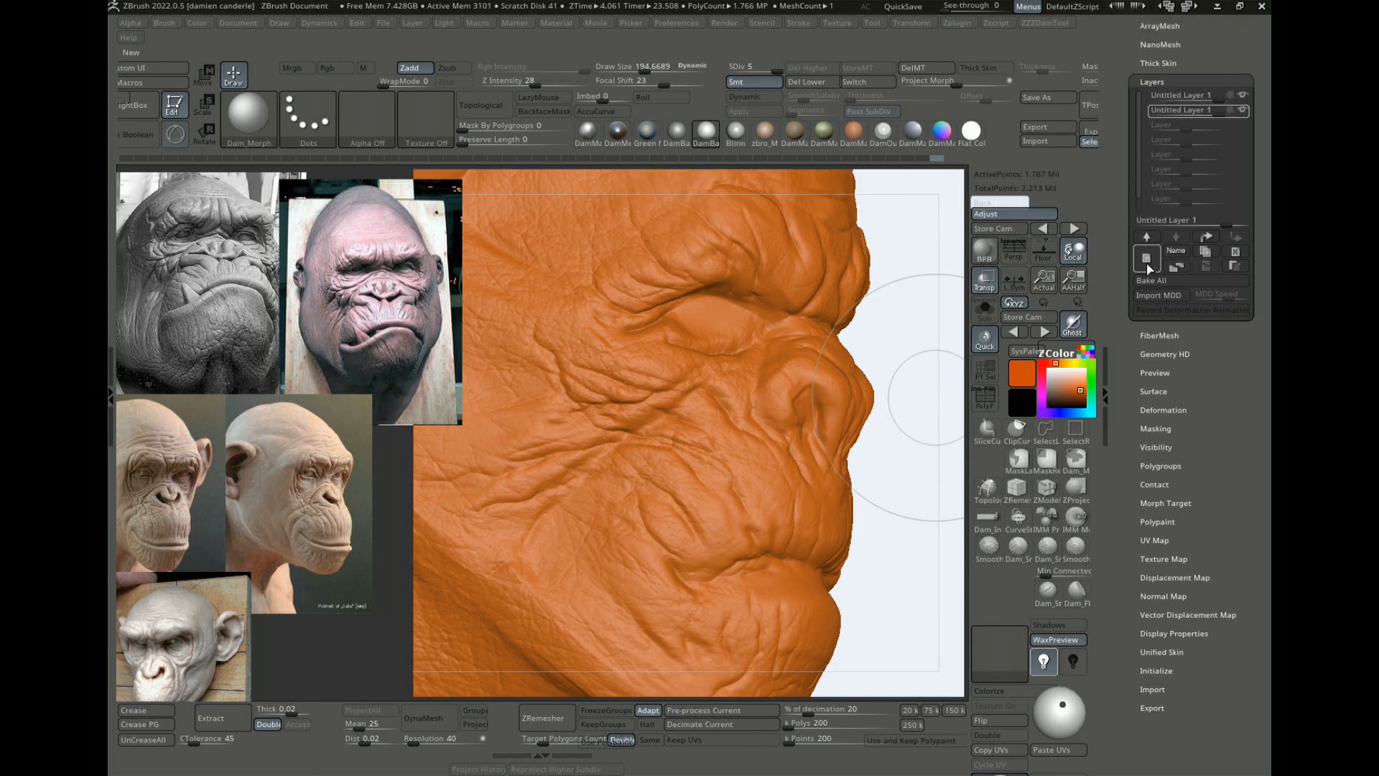
left_click(1147, 257)
mouse_move(933, 408)
left_mouse_down("alt")
mouse_move(922, 383)
mouse_move(939, 388)
left_mouse_up("alt")
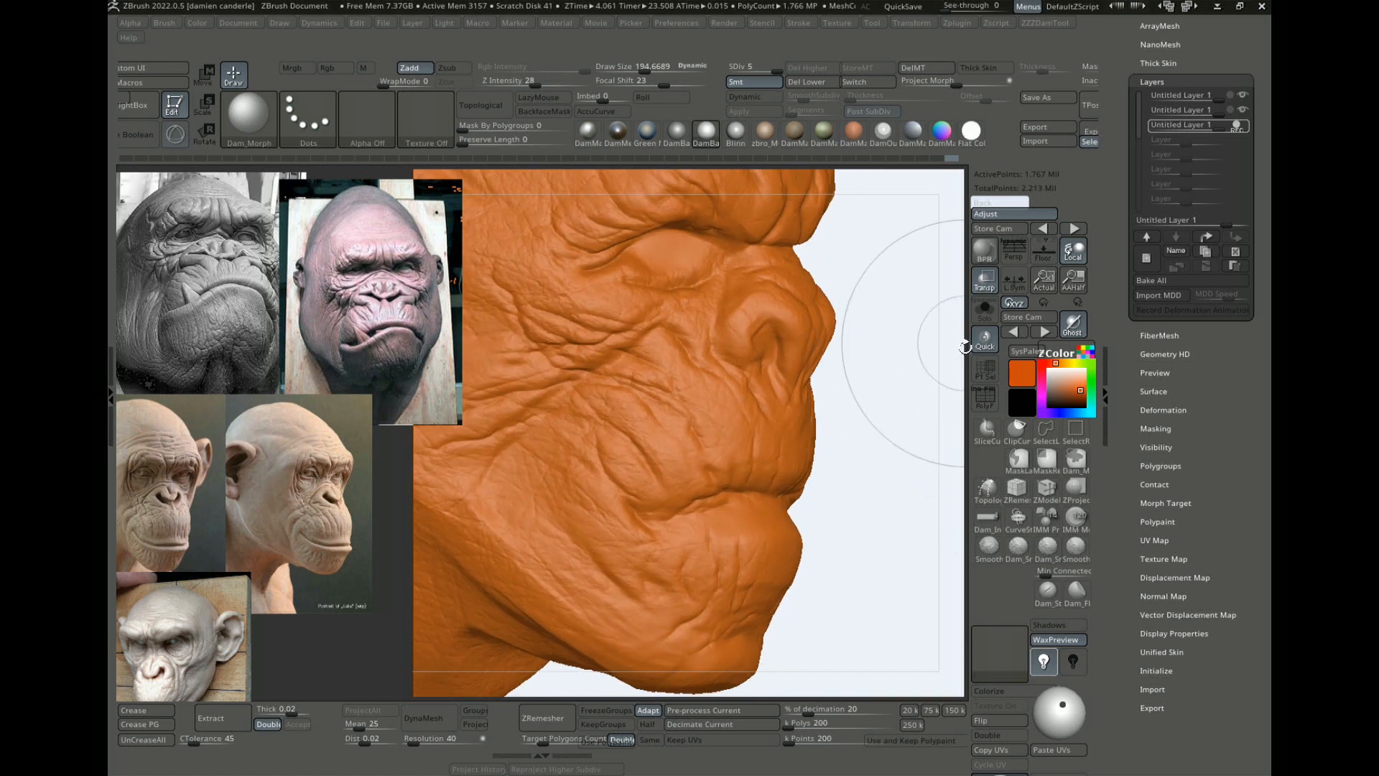
left_click(1237, 125)
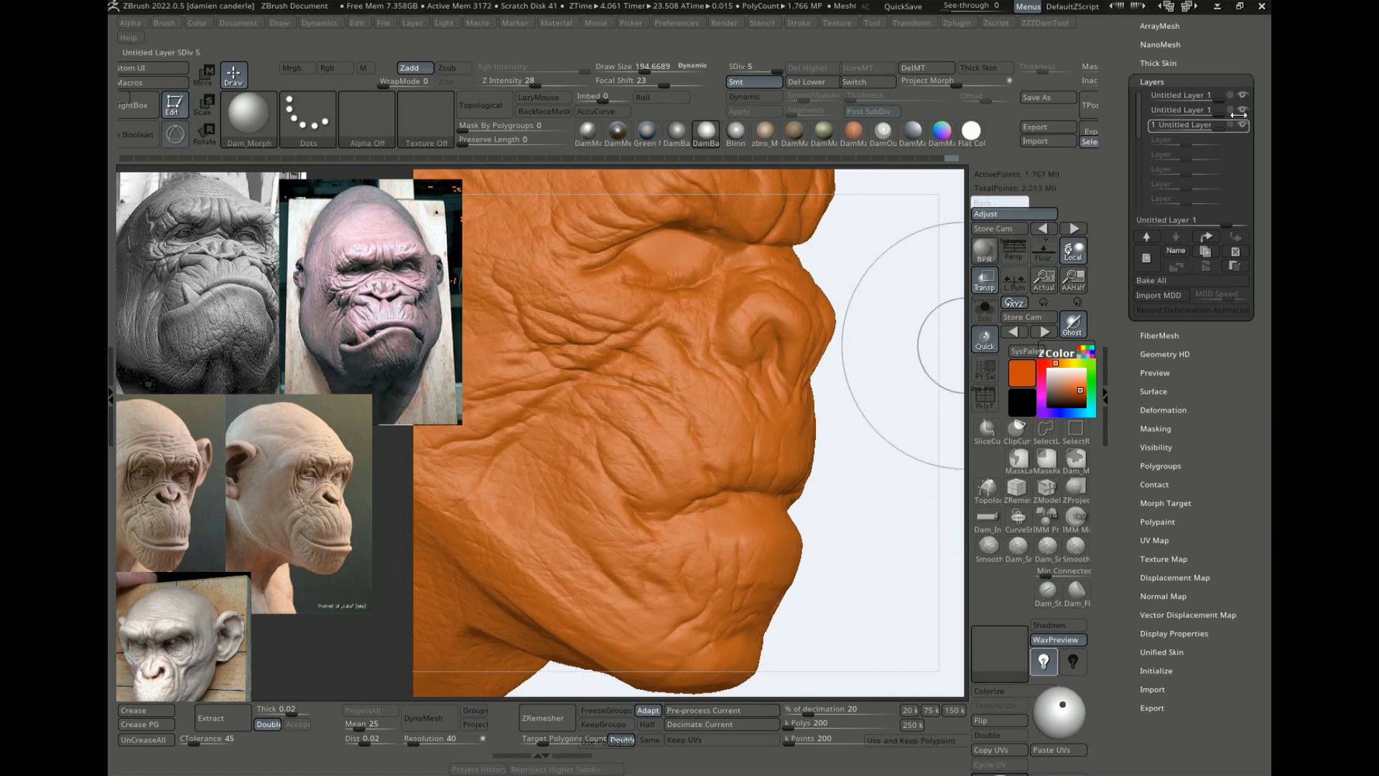
mouse_move(877, 409)
left_mouse_down()
mouse_move(847, 524)
mouse_move(904, 391)
left_mouse_up()
left_click(1221, 124)
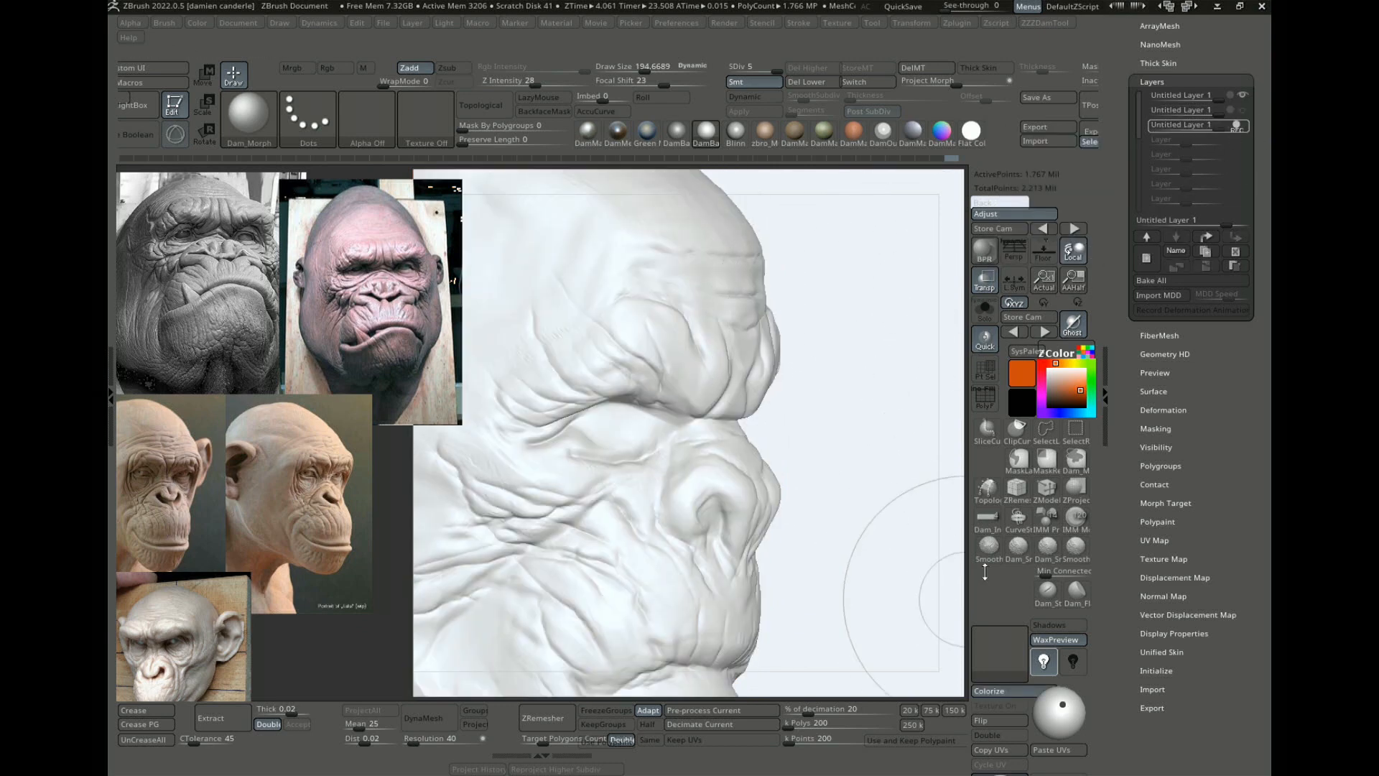
left_click(991, 691)
mouse_move(879, 427)
left_mouse_down("alt")
mouse_move(880, 339)
mouse_move(920, 286)
left_mouse_up("alt")
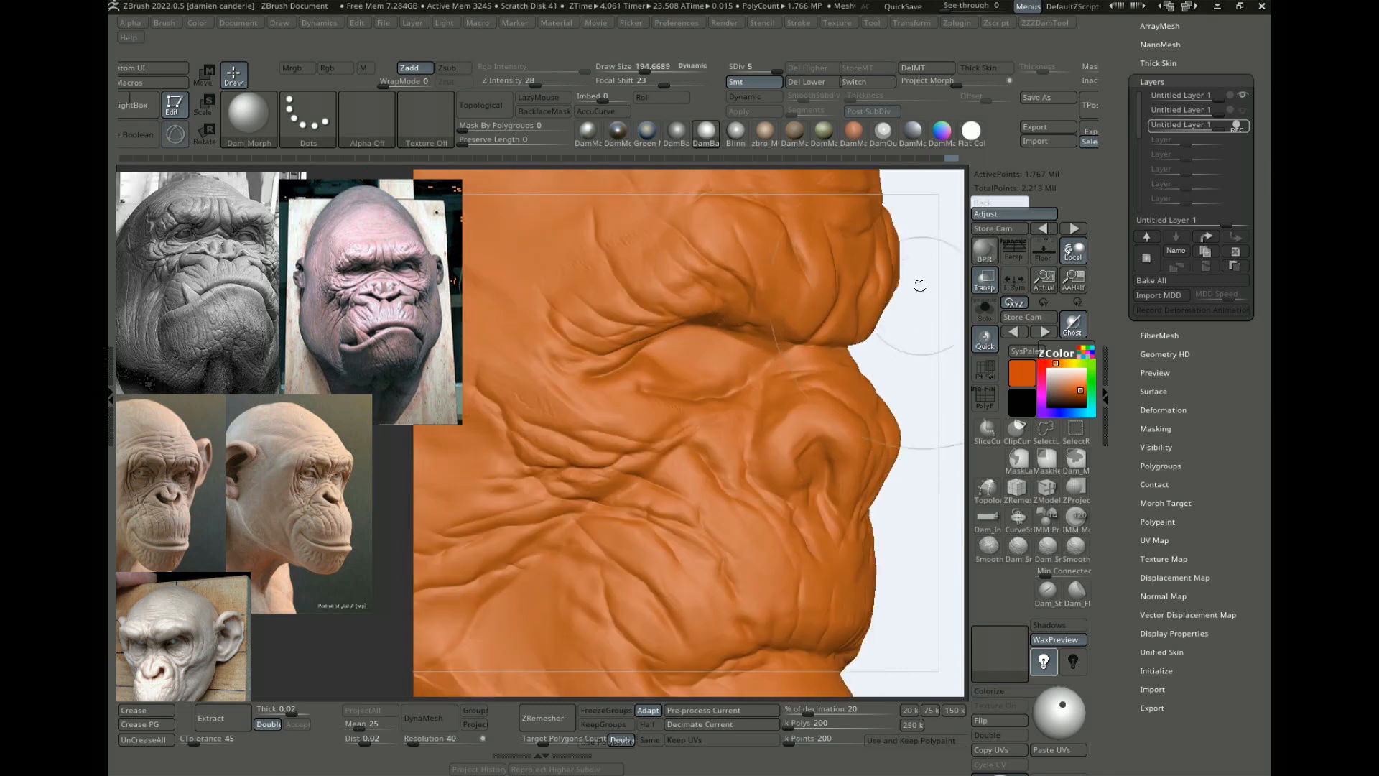
Step: Switch to the Dam_Skin03 brush, set Z Intensity to 24, and move the light upward to graze the surface
key("b")
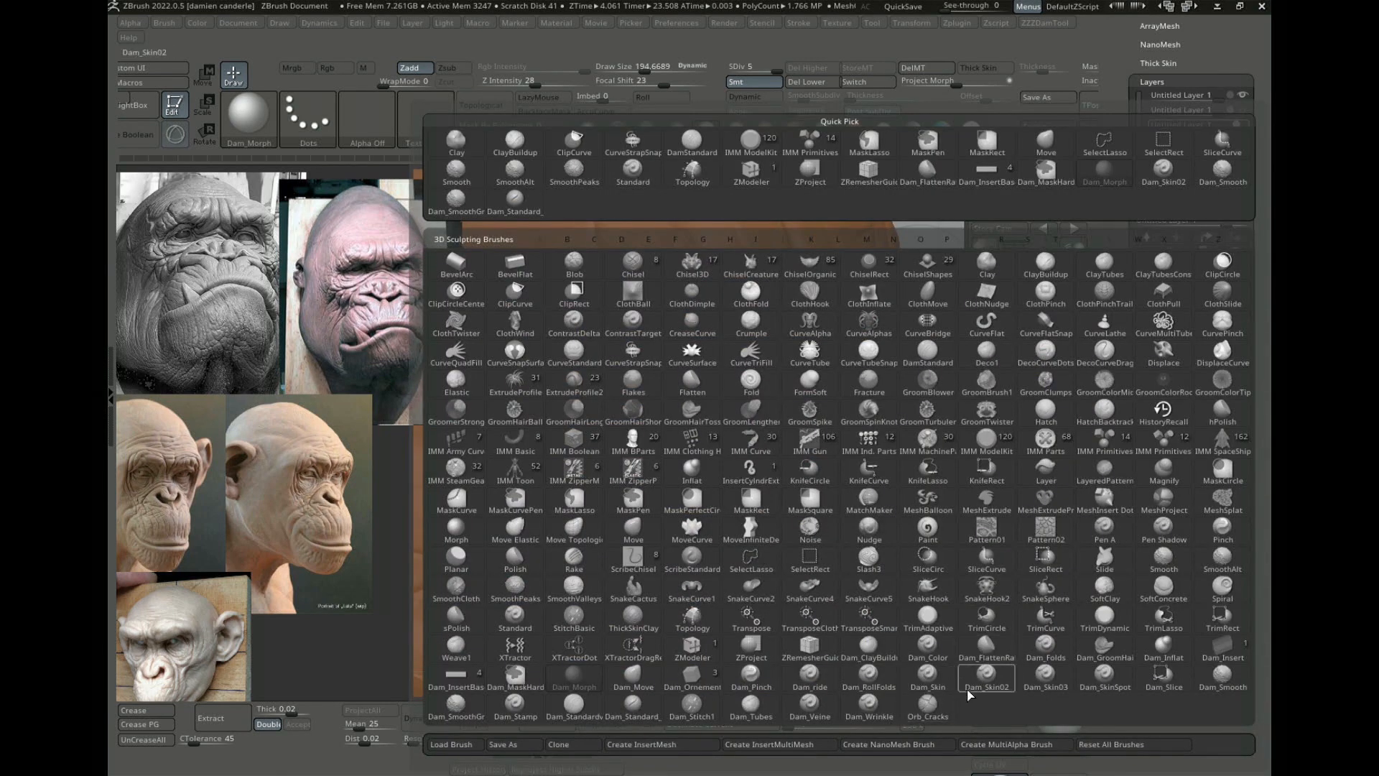
left_click(1043, 682)
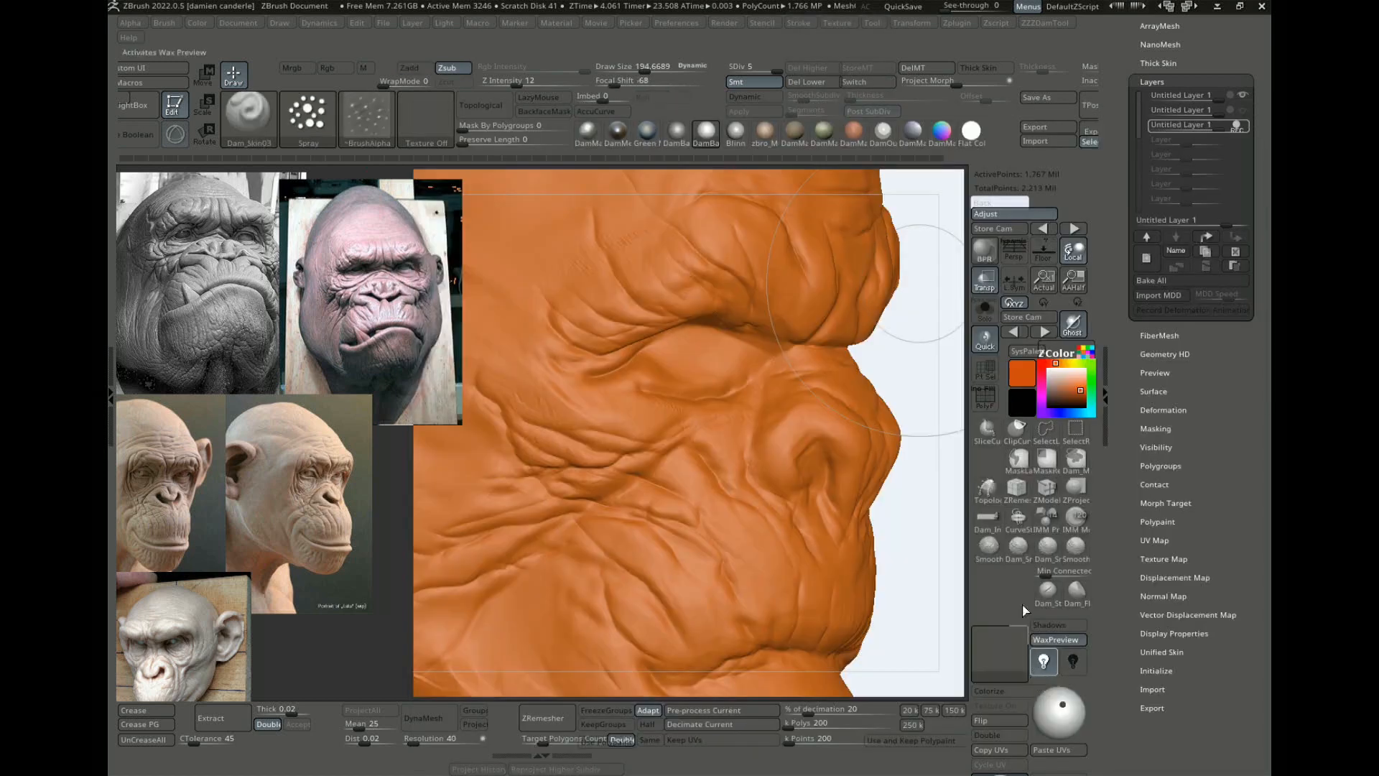
left_click_drag(928, 249, 927, 312, "alt")
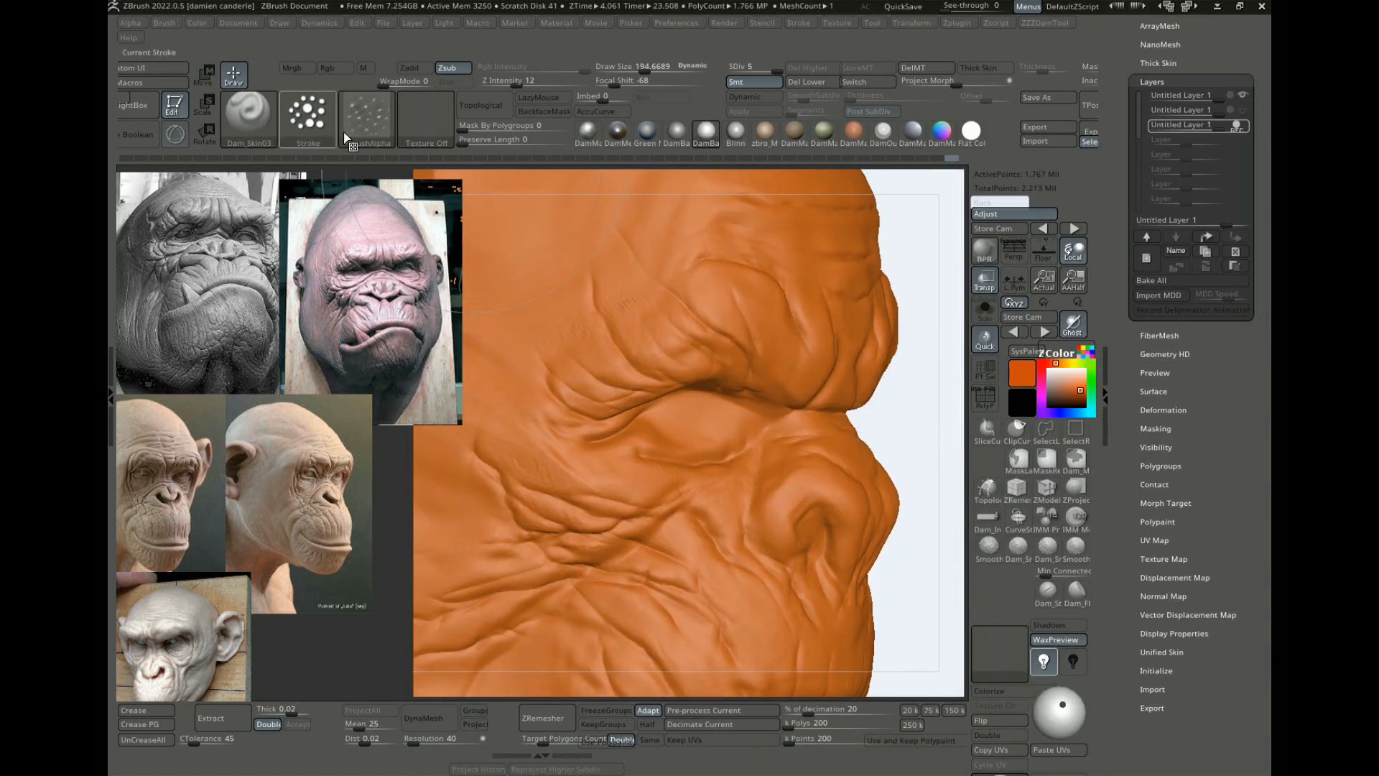
left_click(530, 82)
left_click_drag(1061, 698, 1068, 687)
Step: Try spraying strong Dam_Skin03 pores over the temple and the side of the forehead
mouse_move(958, 325)
left_mouse_down("alt")
mouse_move(930, 465)
mouse_move(900, 457)
left_mouse_up("alt")
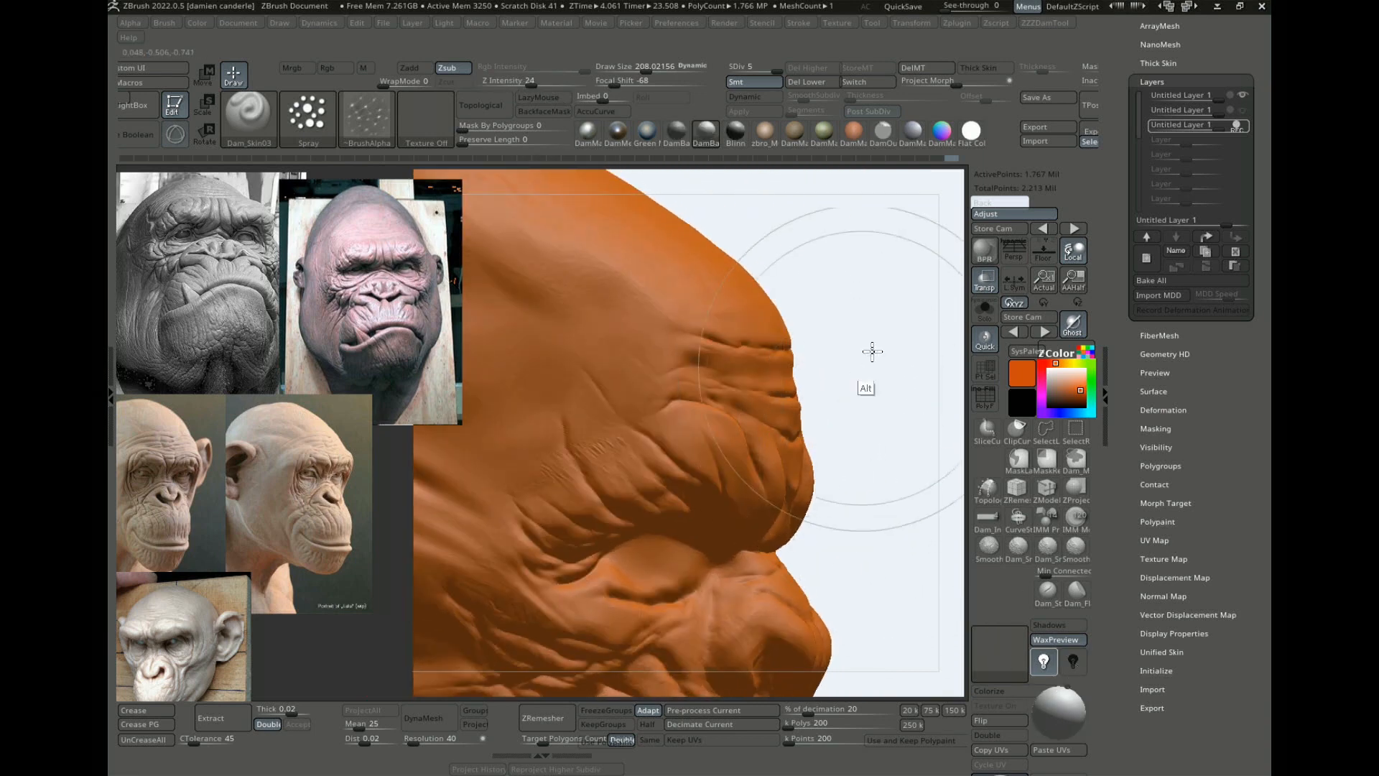
left_click_drag(871, 351, 940, 334, "alt")
mouse_move(528, 363)
left_mouse_down()
mouse_move(607, 400)
mouse_move(702, 329)
mouse_move(765, 309)
left_mouse_up()
left_click_drag(916, 362, 912, 327, "alt")
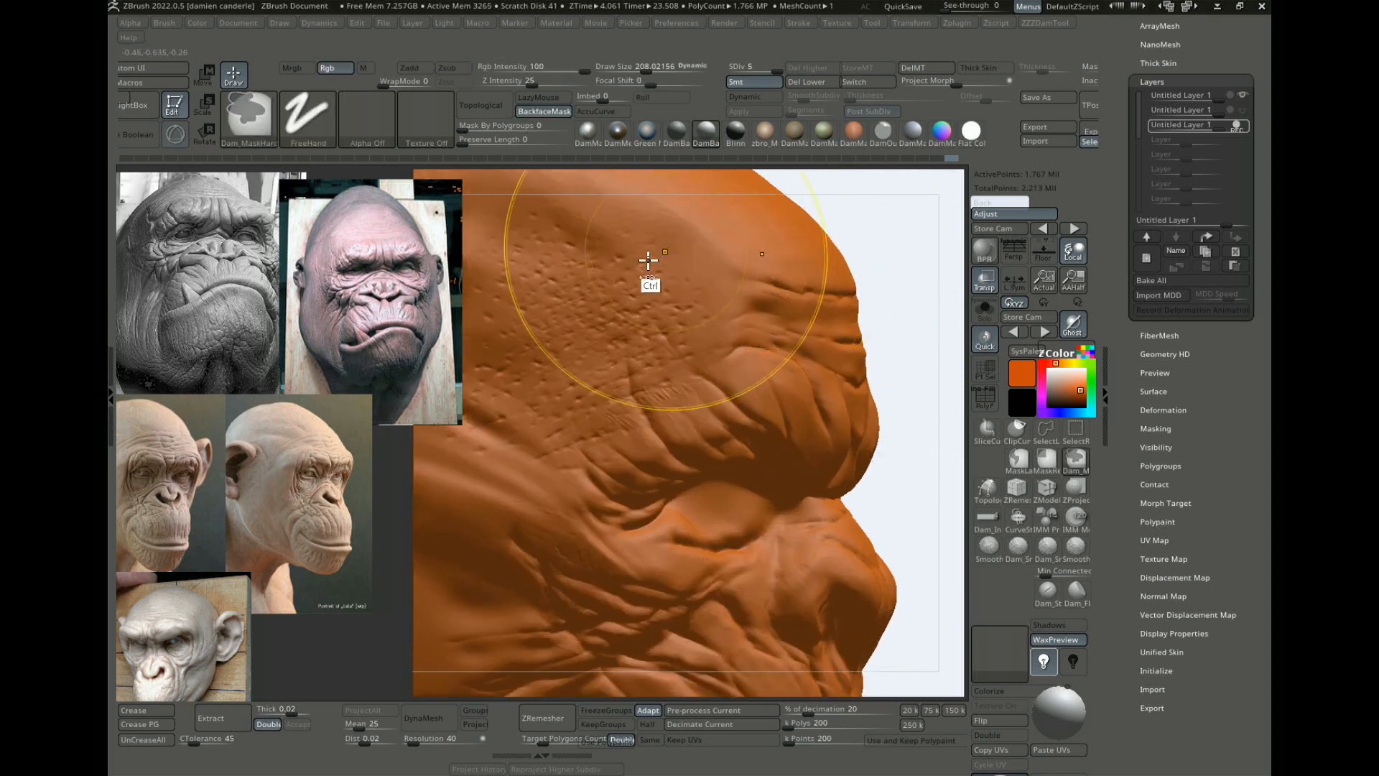
Step: Turn Colorize on, set Z Intensity to 13, and spray subtler Dam_Skin03 texture over the temple
left_click(588, 130)
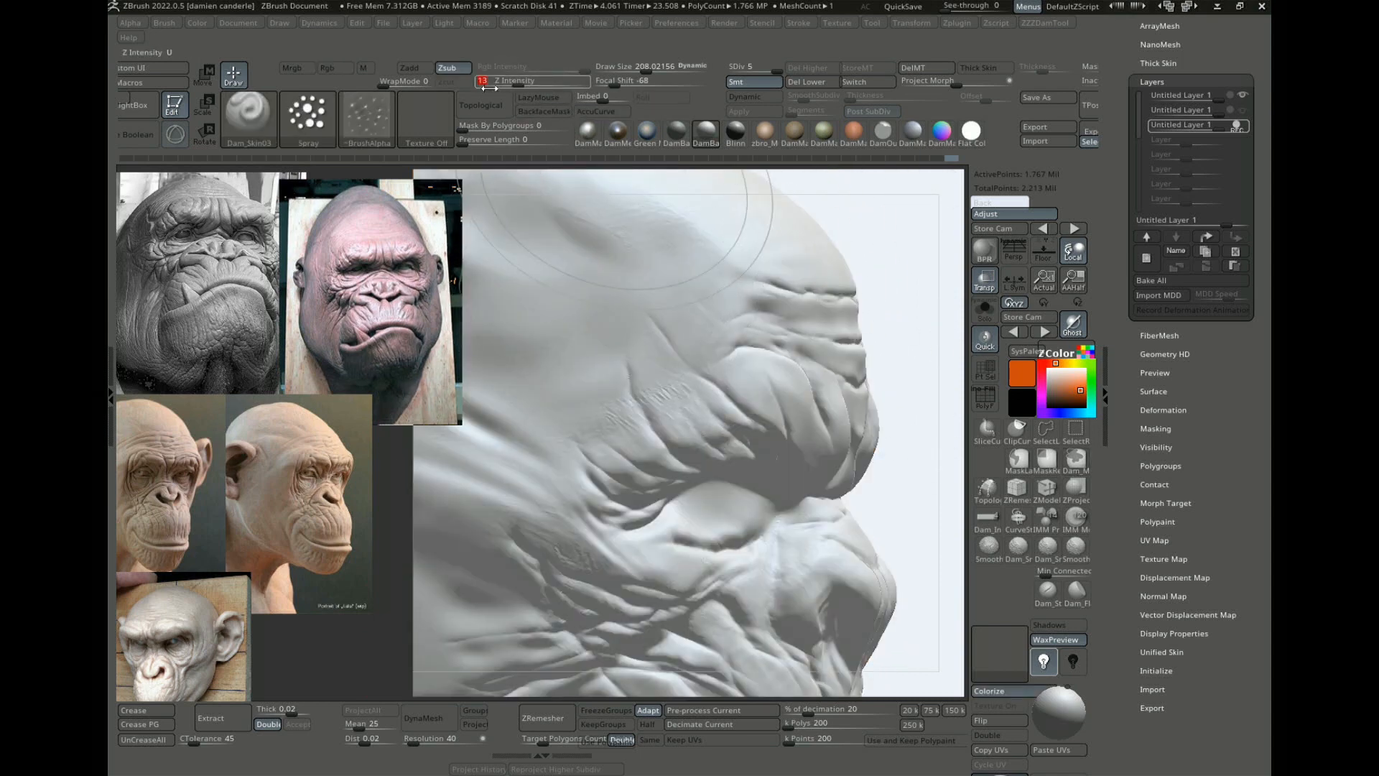
key("s")
left_click_drag(580, 321, 566, 316)
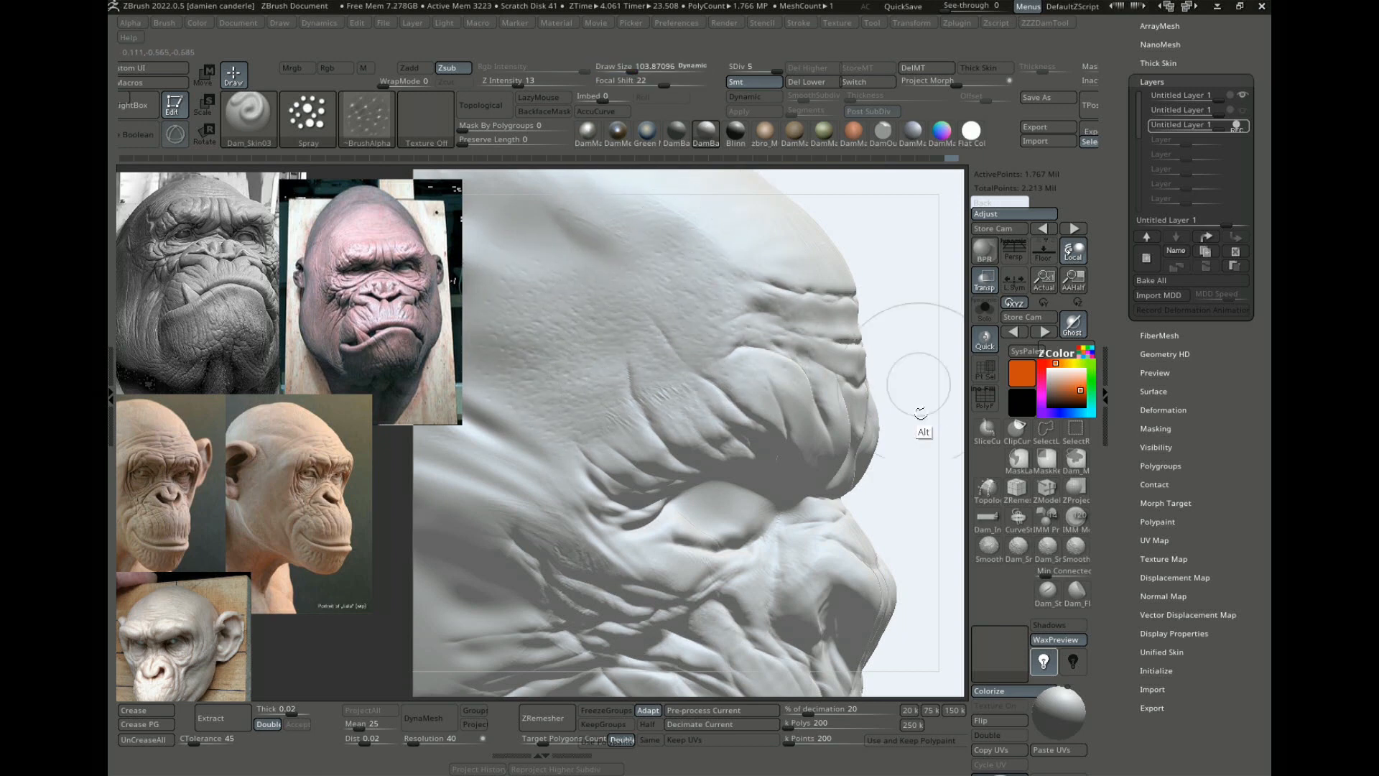
Step: Spray Dam_Skin03 texture at a draw size of about 90 to 104 over the outer eye wrinkles, cheek, mouth corner and chin
left_click_drag(921, 414, 906, 359, "alt")
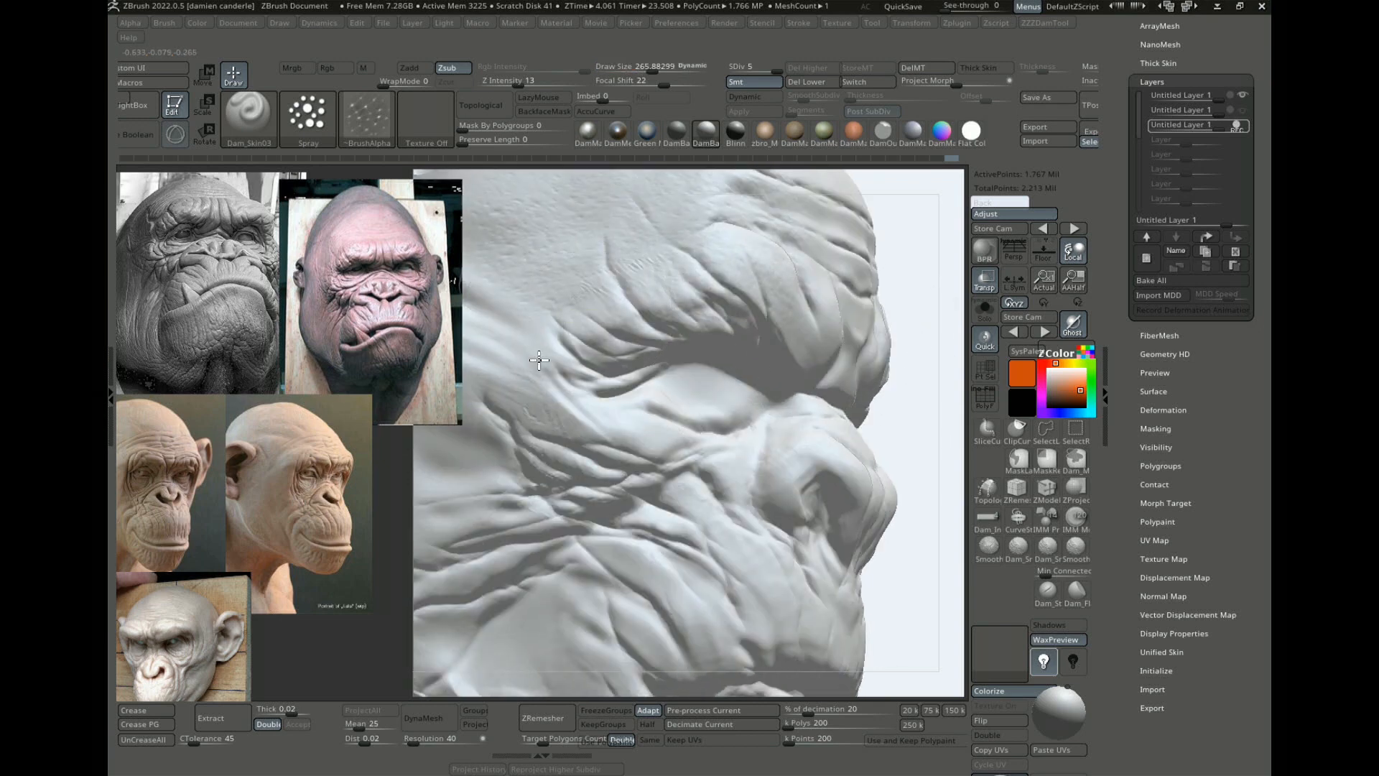
key("s")
left_click_drag(557, 515, 535, 492)
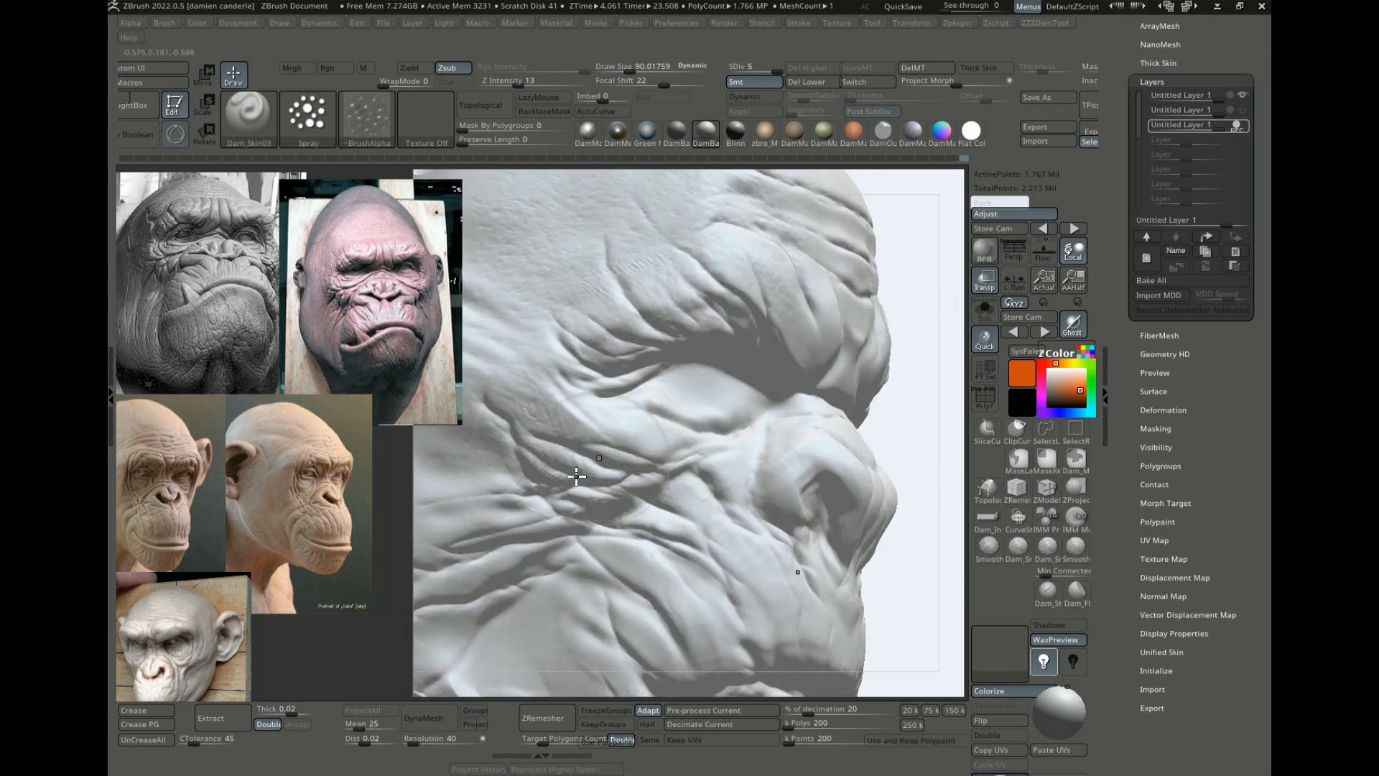
left_click_drag(905, 598, 902, 548, "alt")
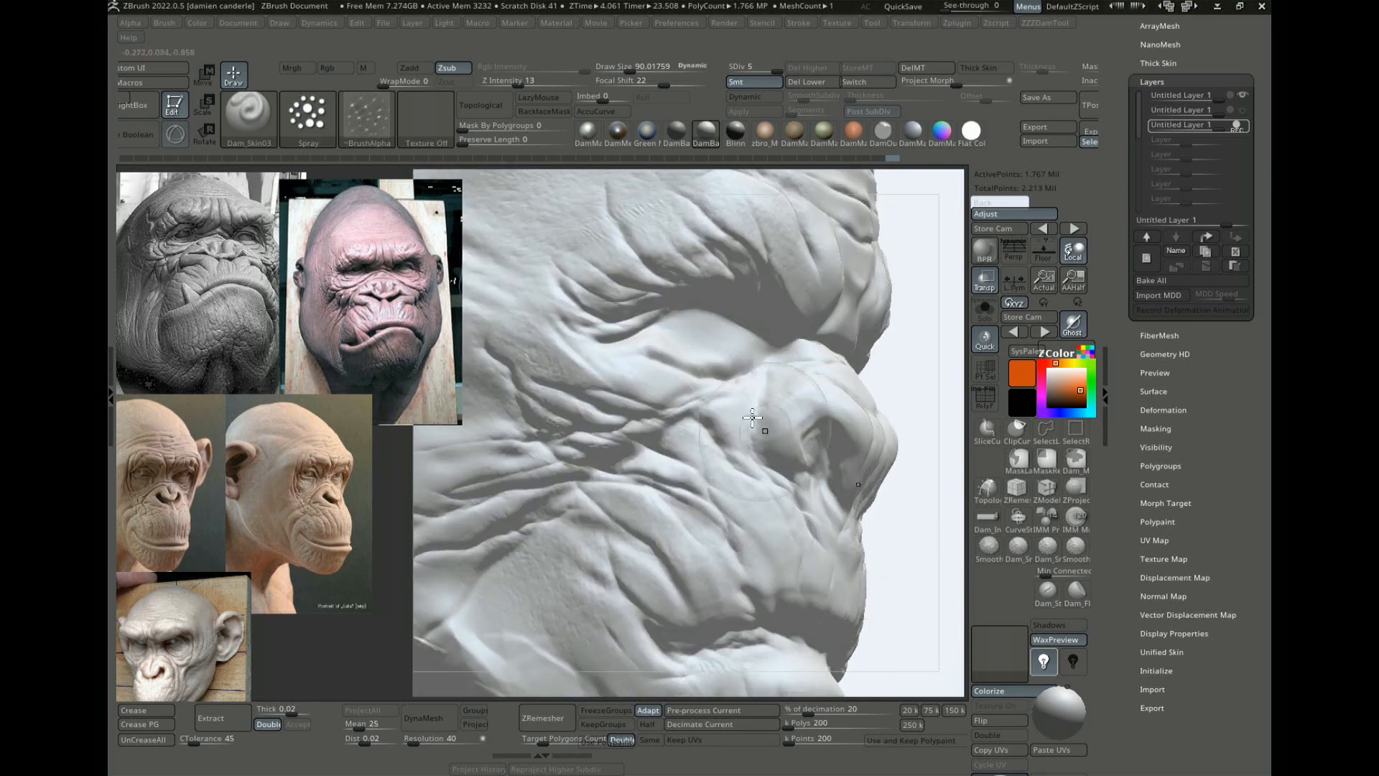
left_click_drag(902, 610, 935, 462, "alt")
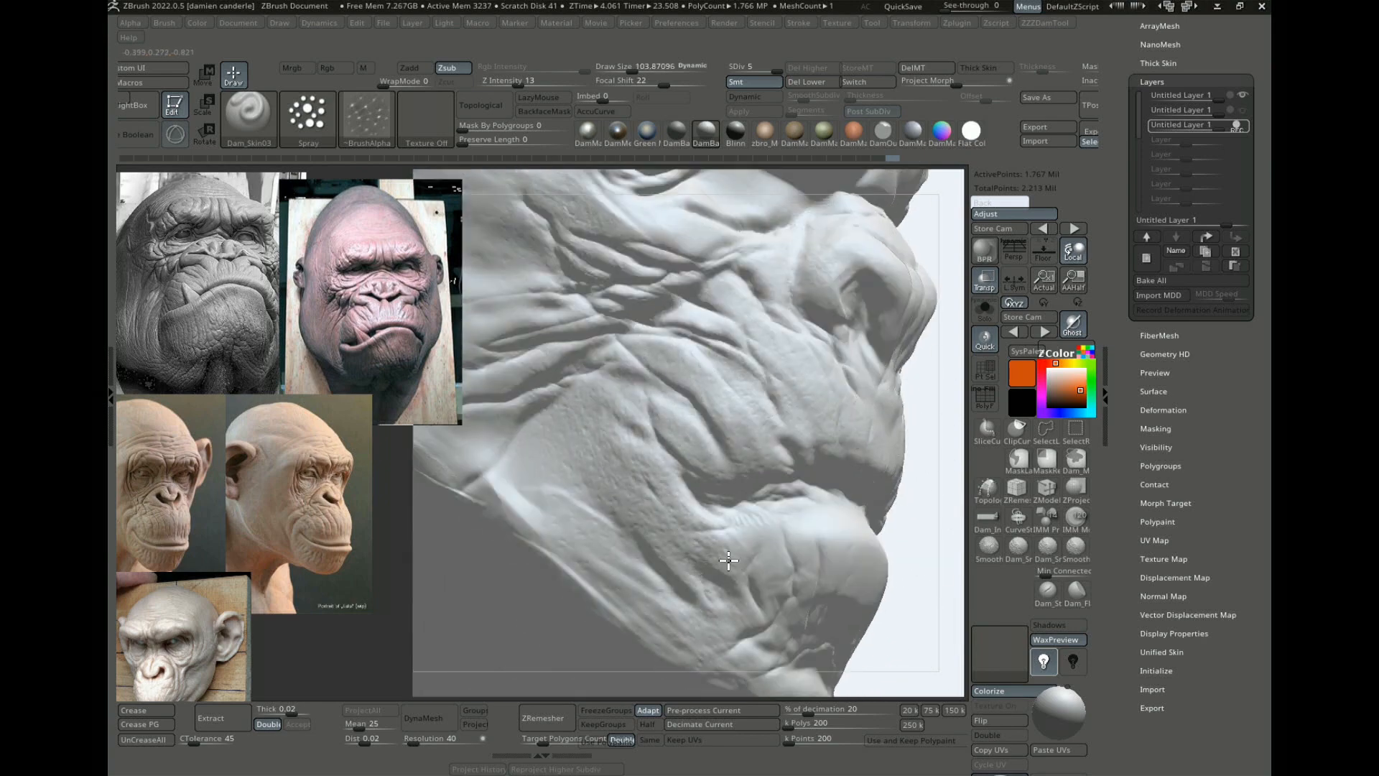
Step: Spray Dam_Skin03 texture over the rear cheek and jaw, the forehead and the brow
left_click_drag(932, 598, 960, 388, "alt")
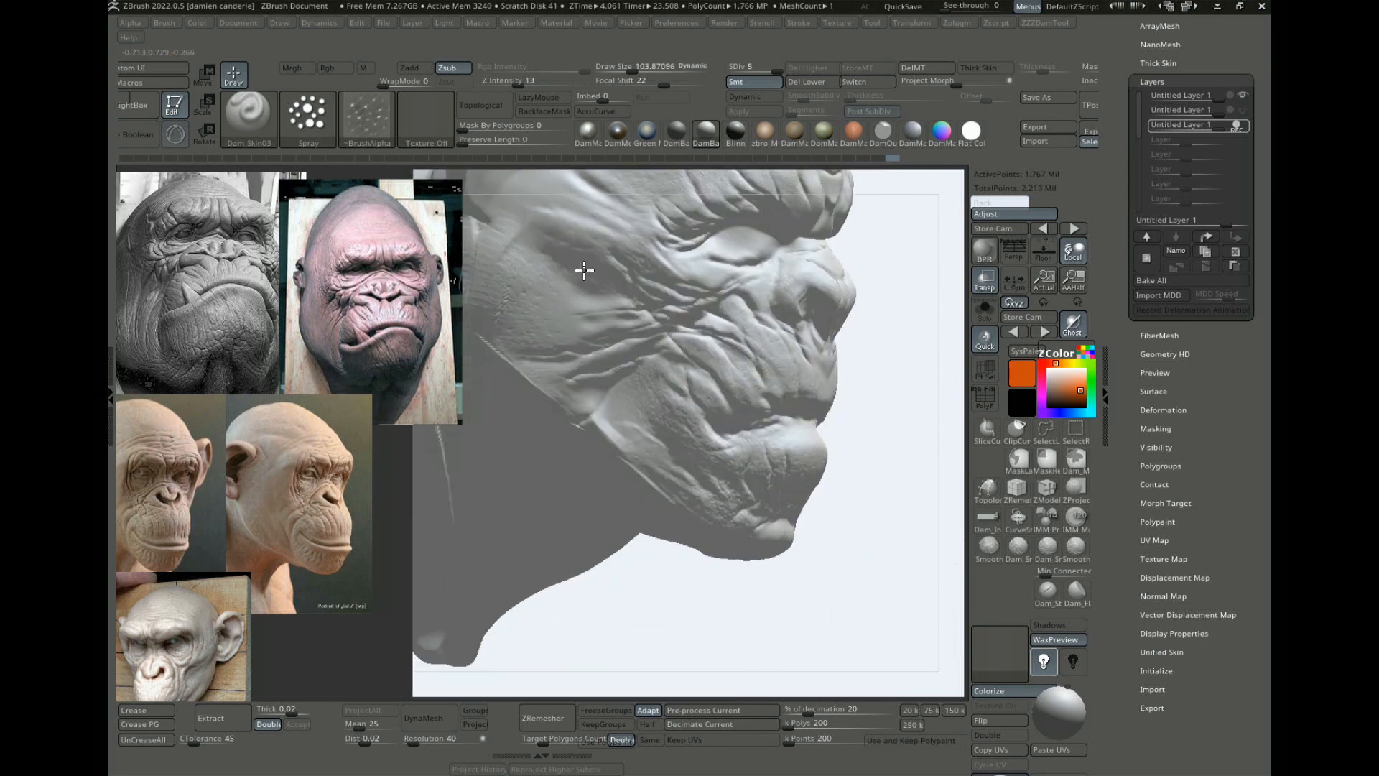
left_click_drag(838, 350, 586, 422)
left_click_drag(916, 267, 839, 314)
left_click_drag(862, 383, 885, 298)
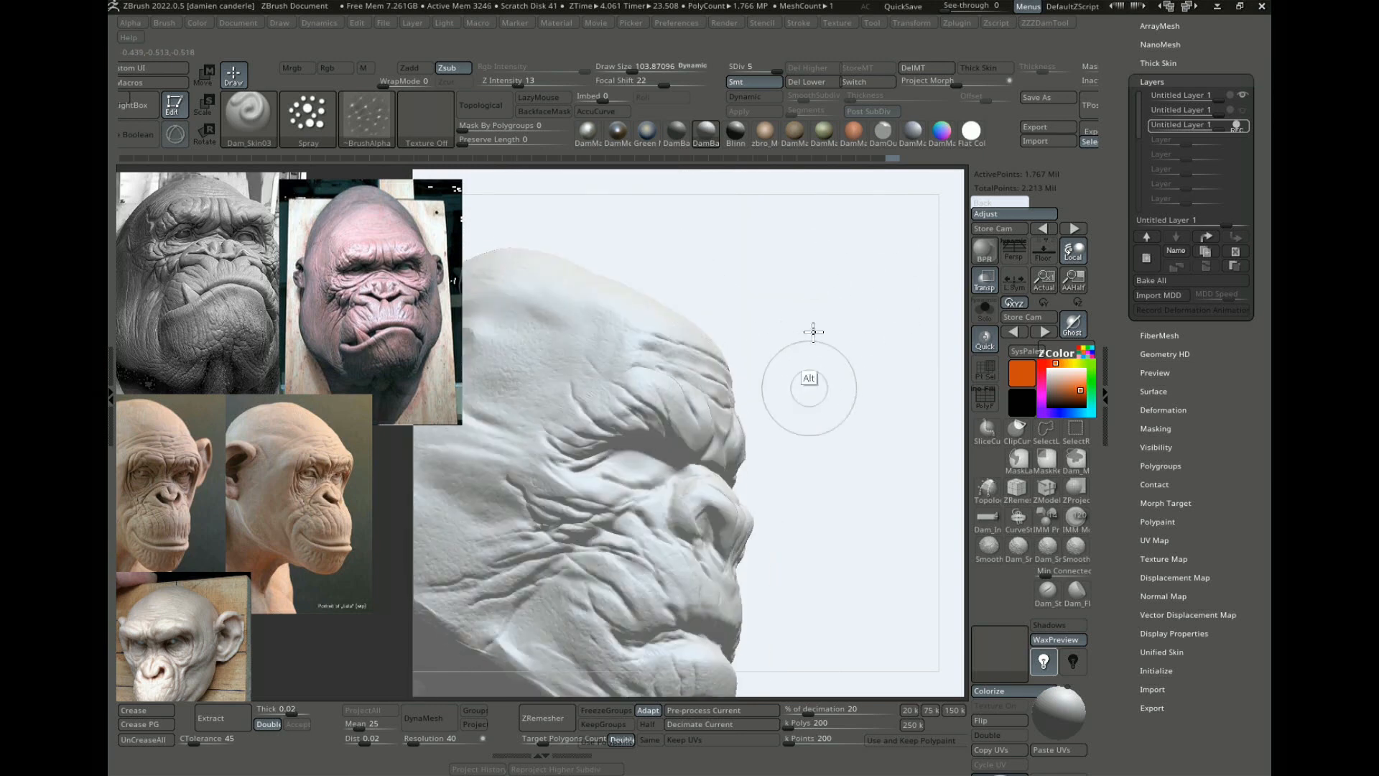
mouse_move(813, 329)
left_mouse_down()
mouse_move(899, 302)
mouse_move(852, 395)
mouse_move(876, 302)
mouse_move(916, 304)
mouse_move(890, 311)
mouse_move(912, 316)
mouse_move(890, 293)
left_mouse_up()
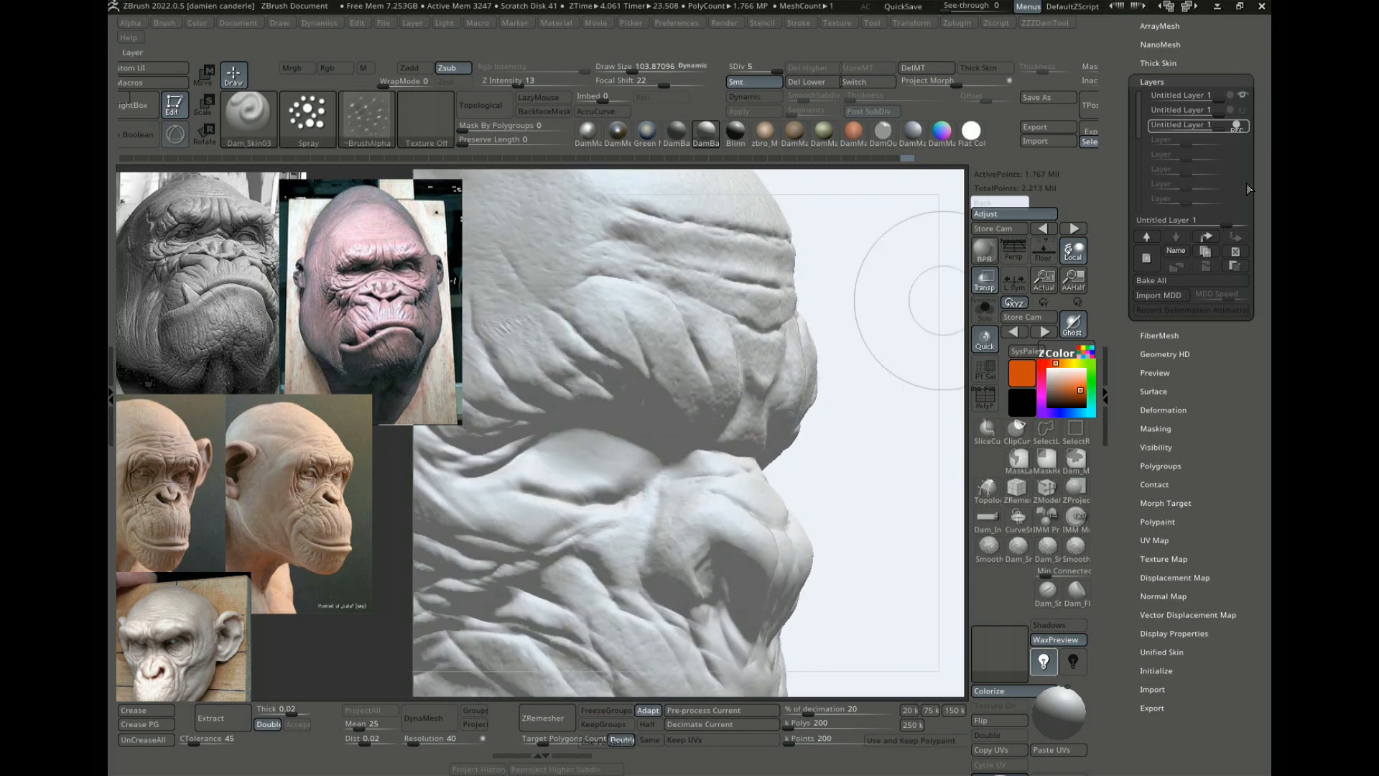
Step: Show the second skin-texture layer together with the new one and move the light back toward the front
left_click(1243, 111)
left_click_drag(875, 392, 939, 366)
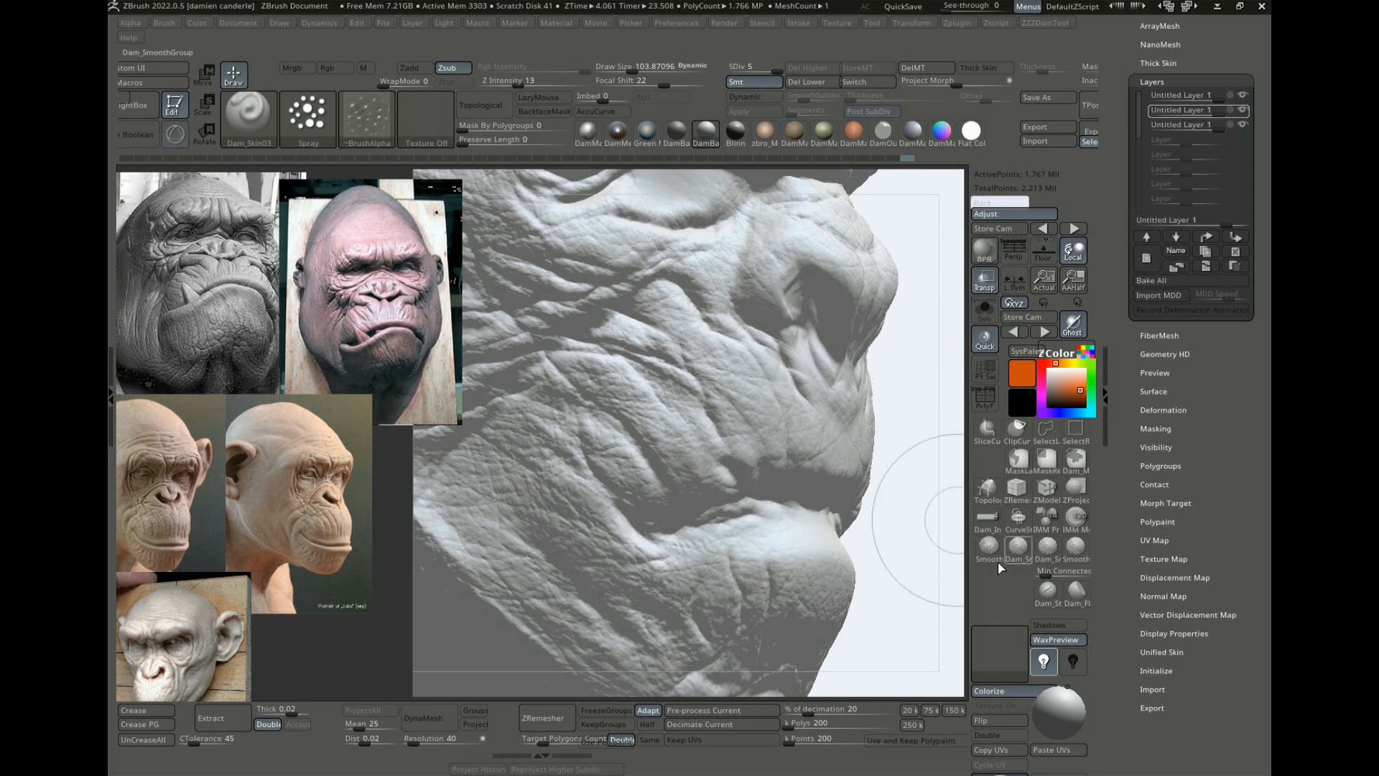
left_click(1057, 709)
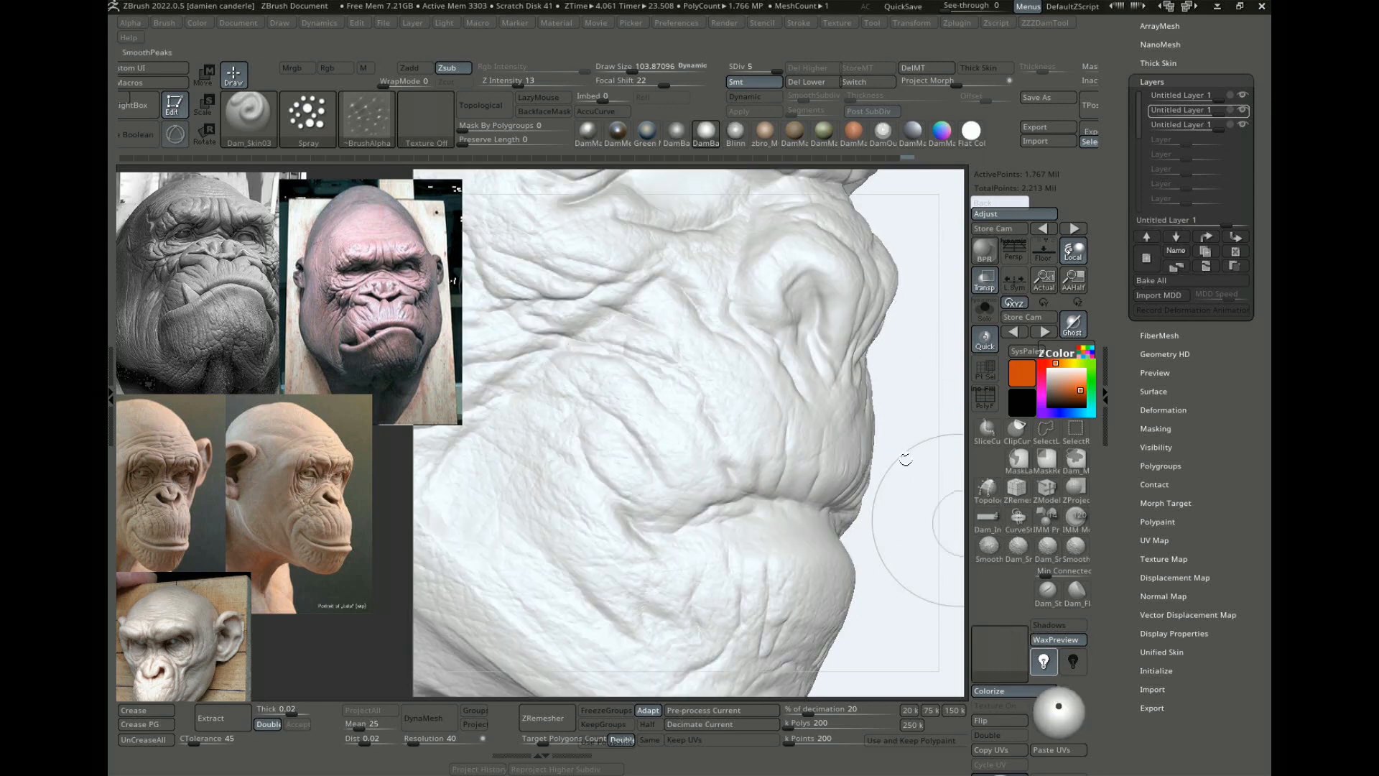
Step: Turn Colorize off, add a fourth layer in recording mode, and switch to the Dam_Standard brush
left_click(995, 698)
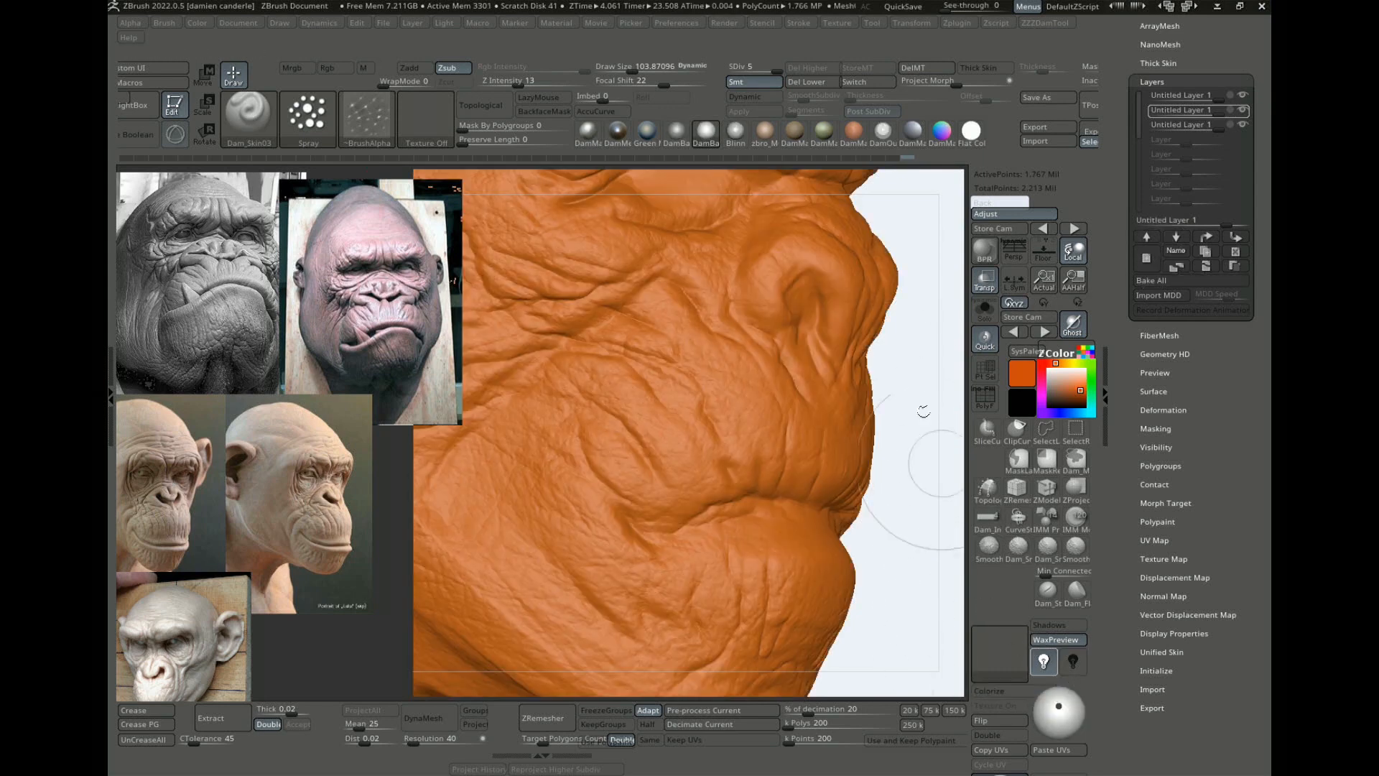
left_click_drag(924, 443, 995, 347, "alt")
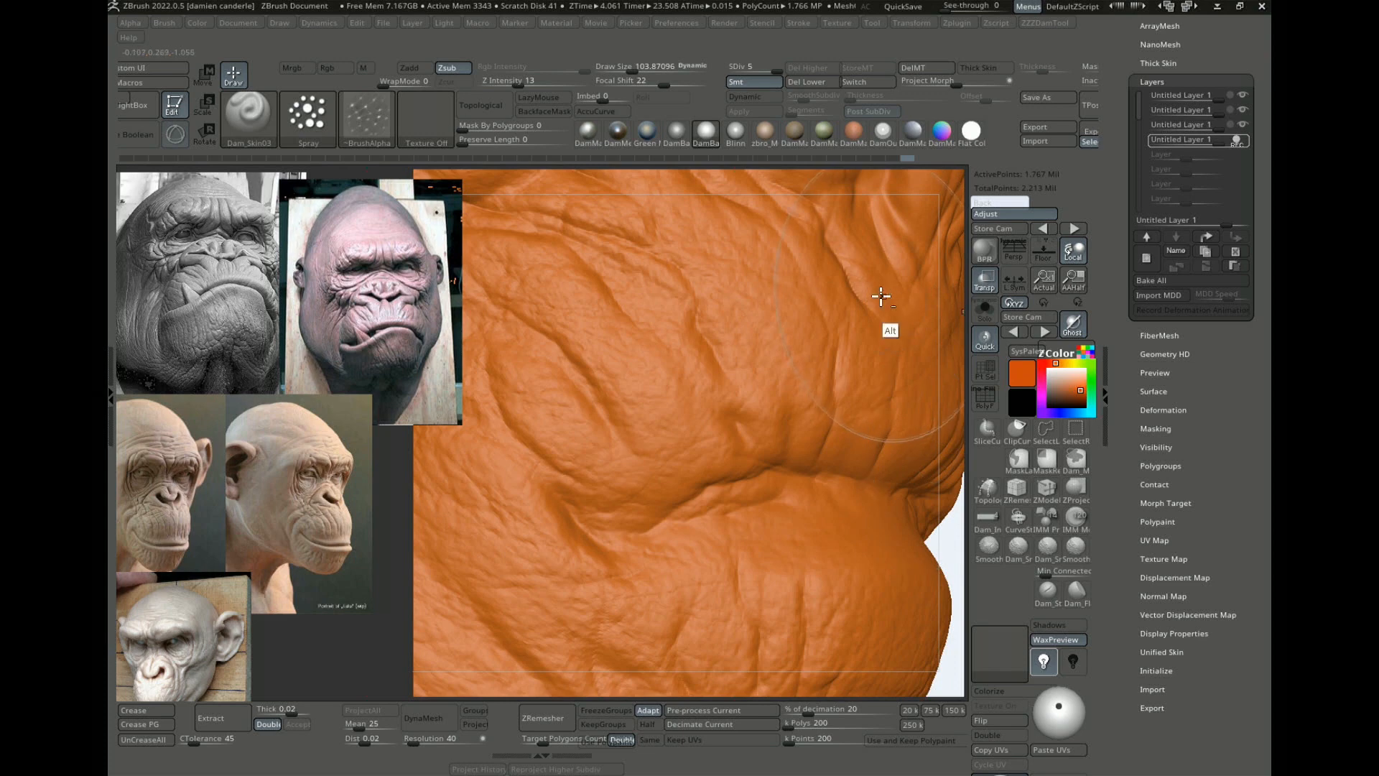
key("alt+1")
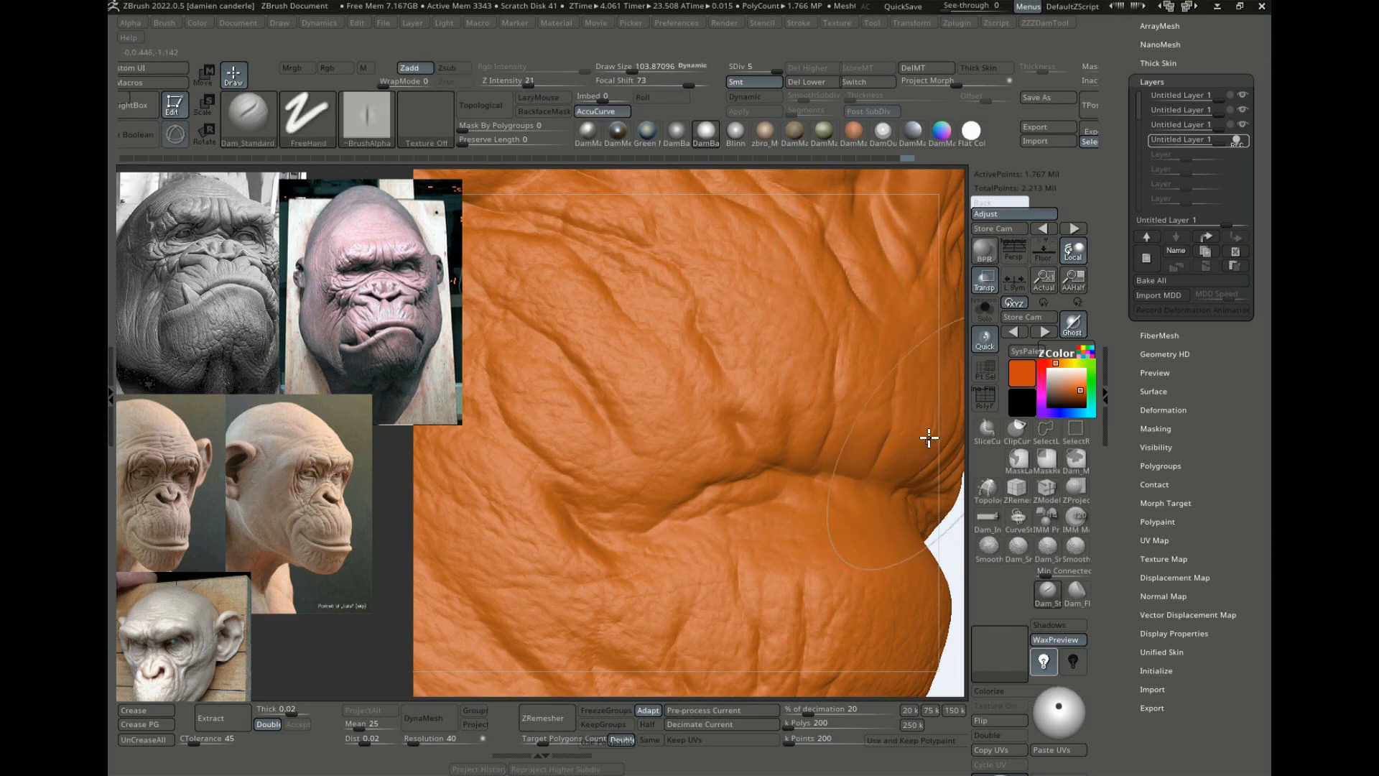
left_click_drag(960, 463, 880, 409)
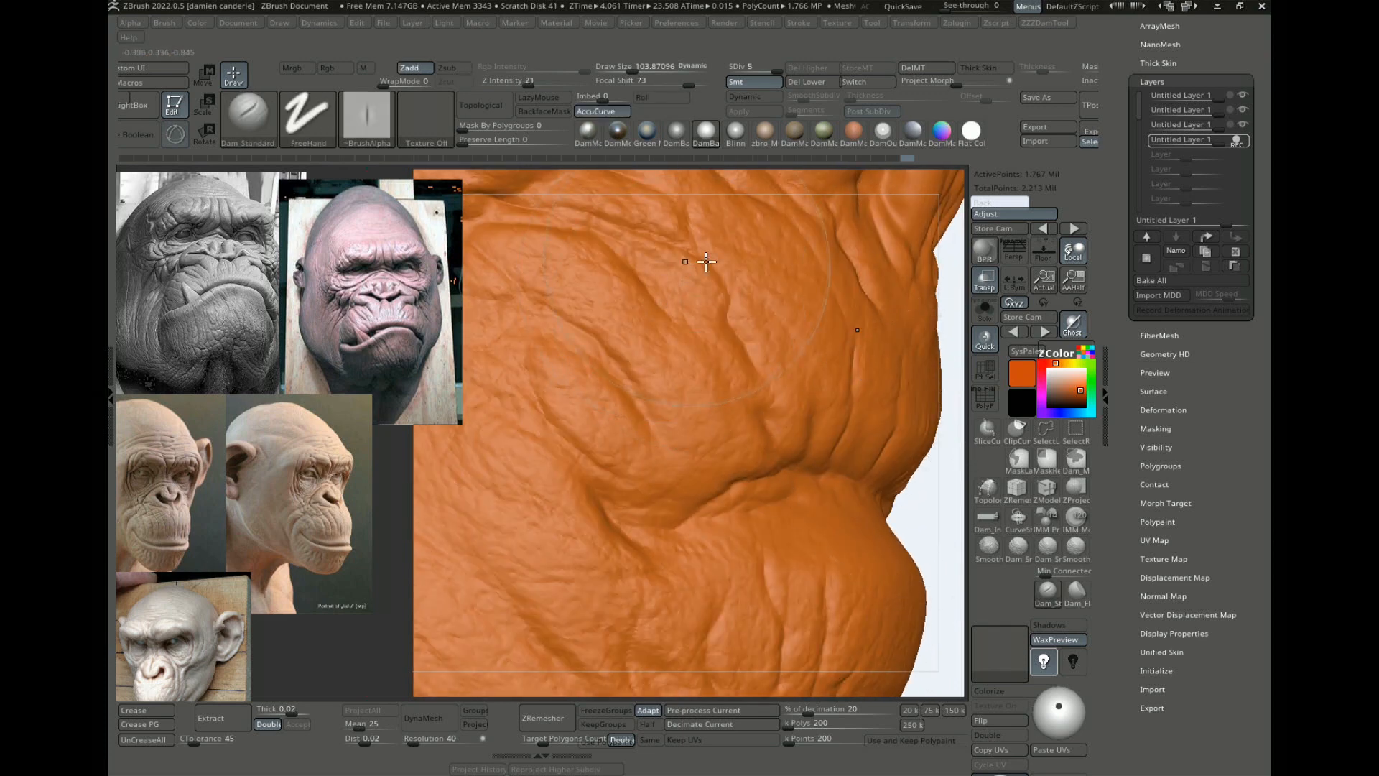
mouse_move(957, 378)
left_mouse_down()
mouse_move(939, 502)
mouse_move(894, 492)
mouse_move(964, 401)
mouse_move(939, 462)
left_mouse_up()
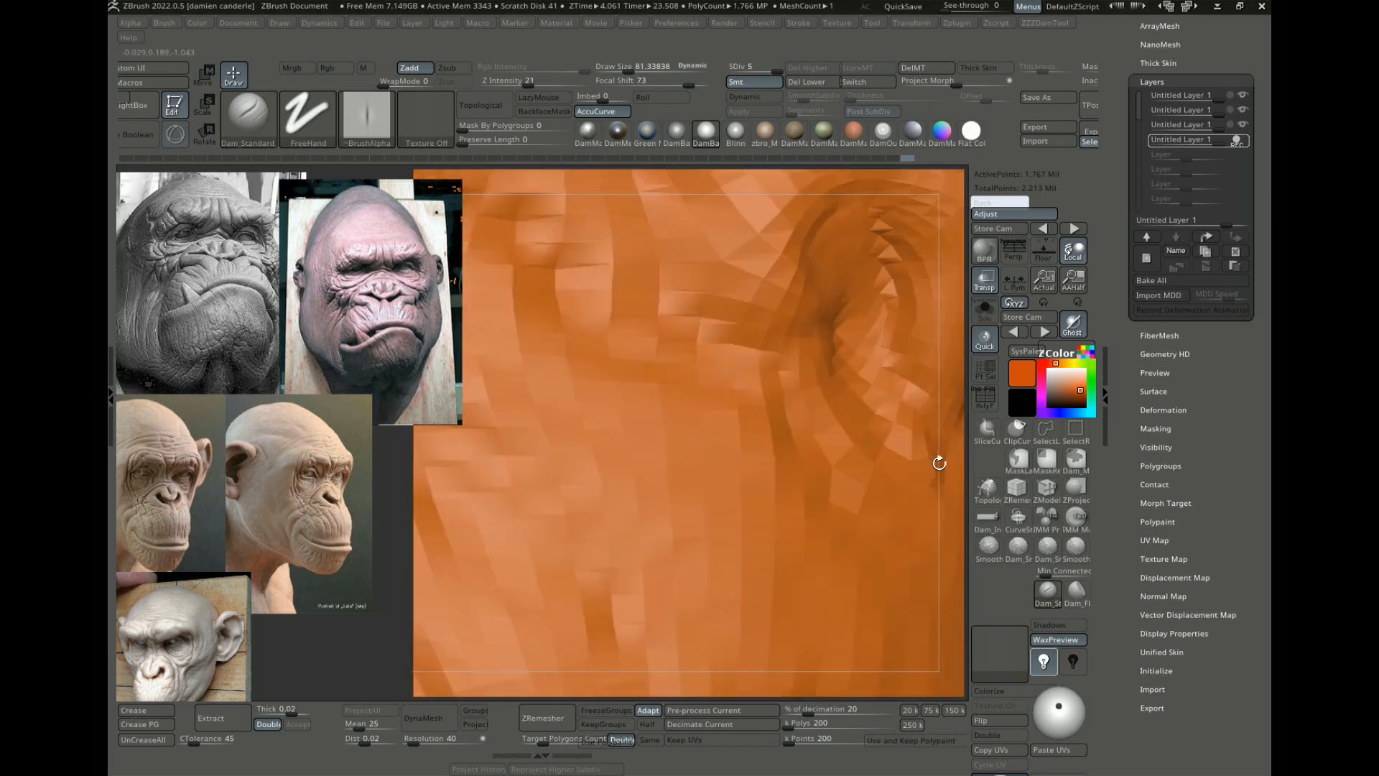
Step: Draw fine Dam_Standard creases on the upper cheek and below the nostril at a draw size of about 73
key("s")
left_click(666, 478)
key("s")
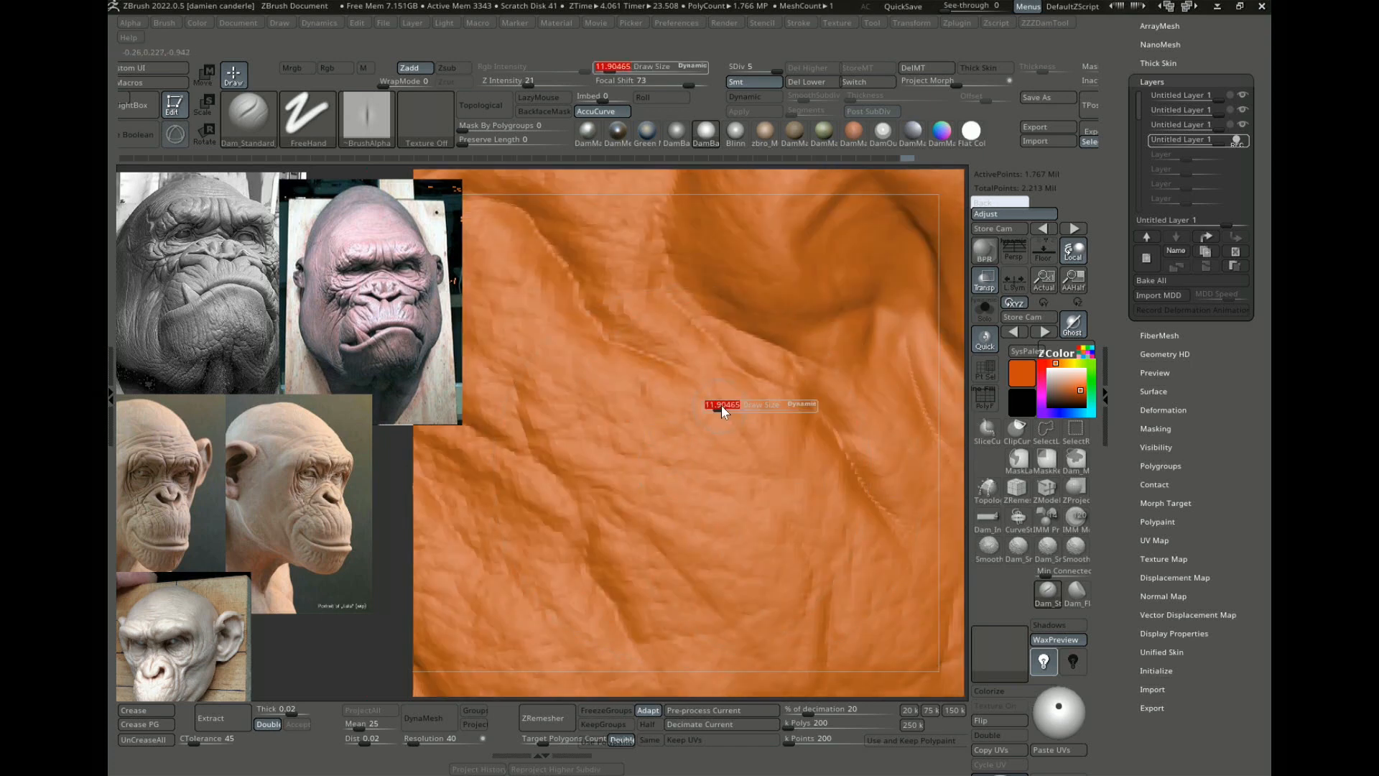
left_click(724, 410)
key("s")
left_click(689, 376)
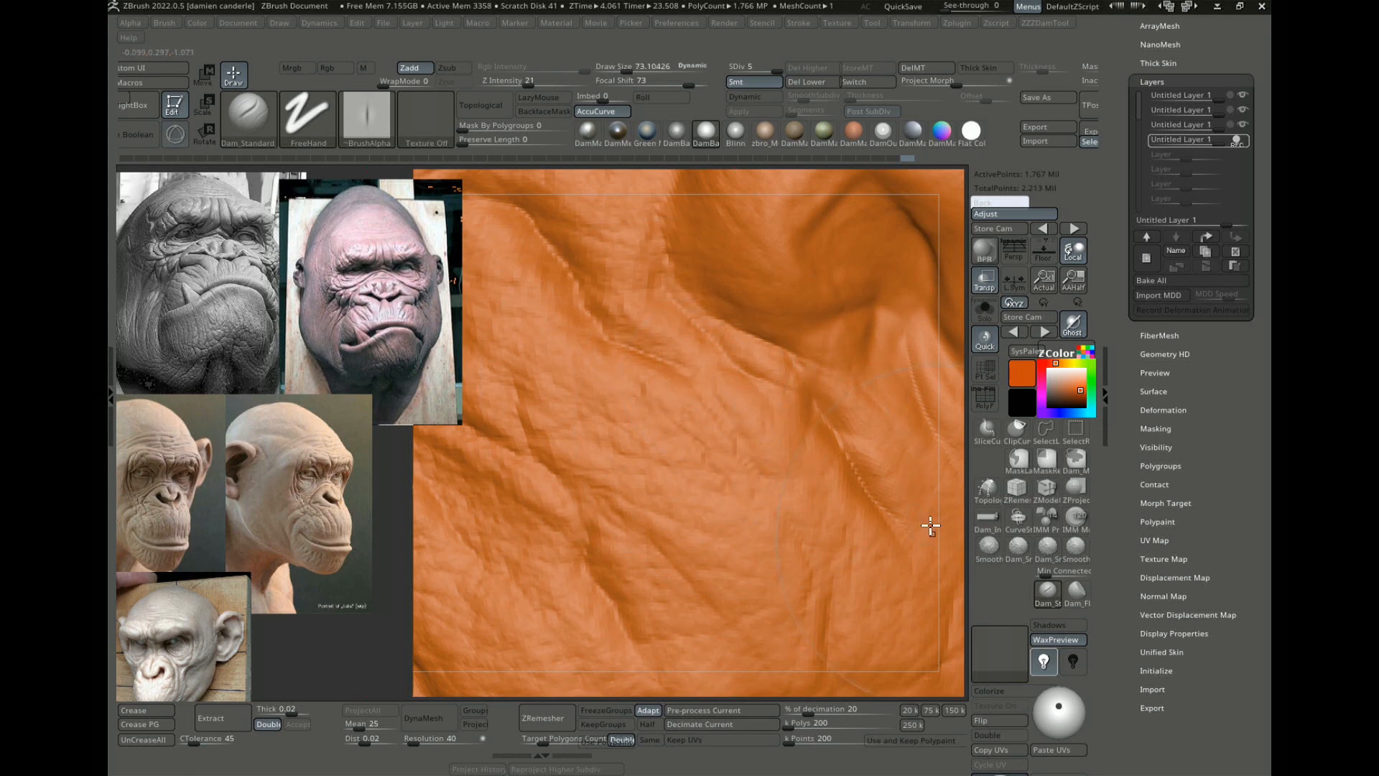
Step: Try a Dam_Standard crease across the cheek above the mouth corner at a draw size of about 129, and undo it
left_click_drag(936, 549, 907, 431)
left_click_drag(960, 471, 920, 500)
key("s")
left_click(816, 512)
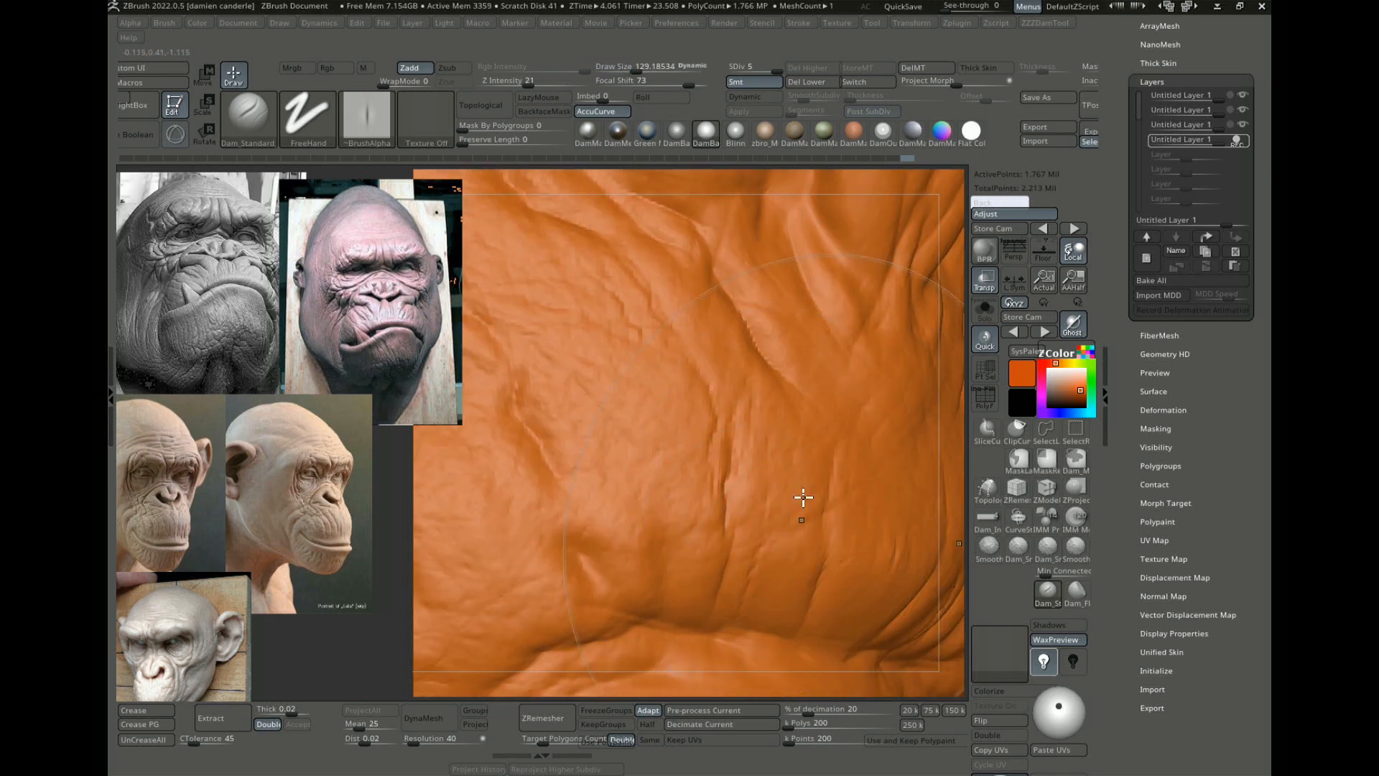
left_click_drag(829, 467, 777, 525)
key("ctrl+z")
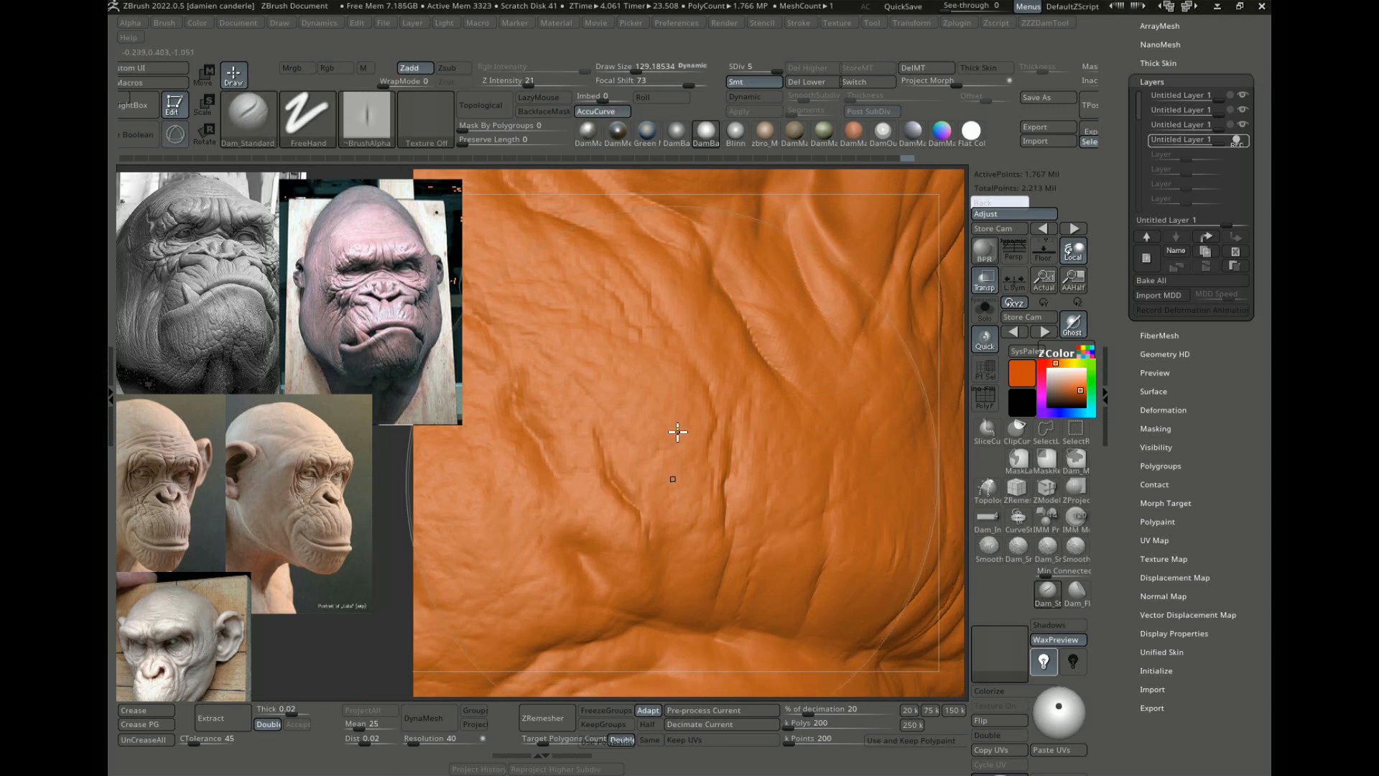
key("ctrl+s")
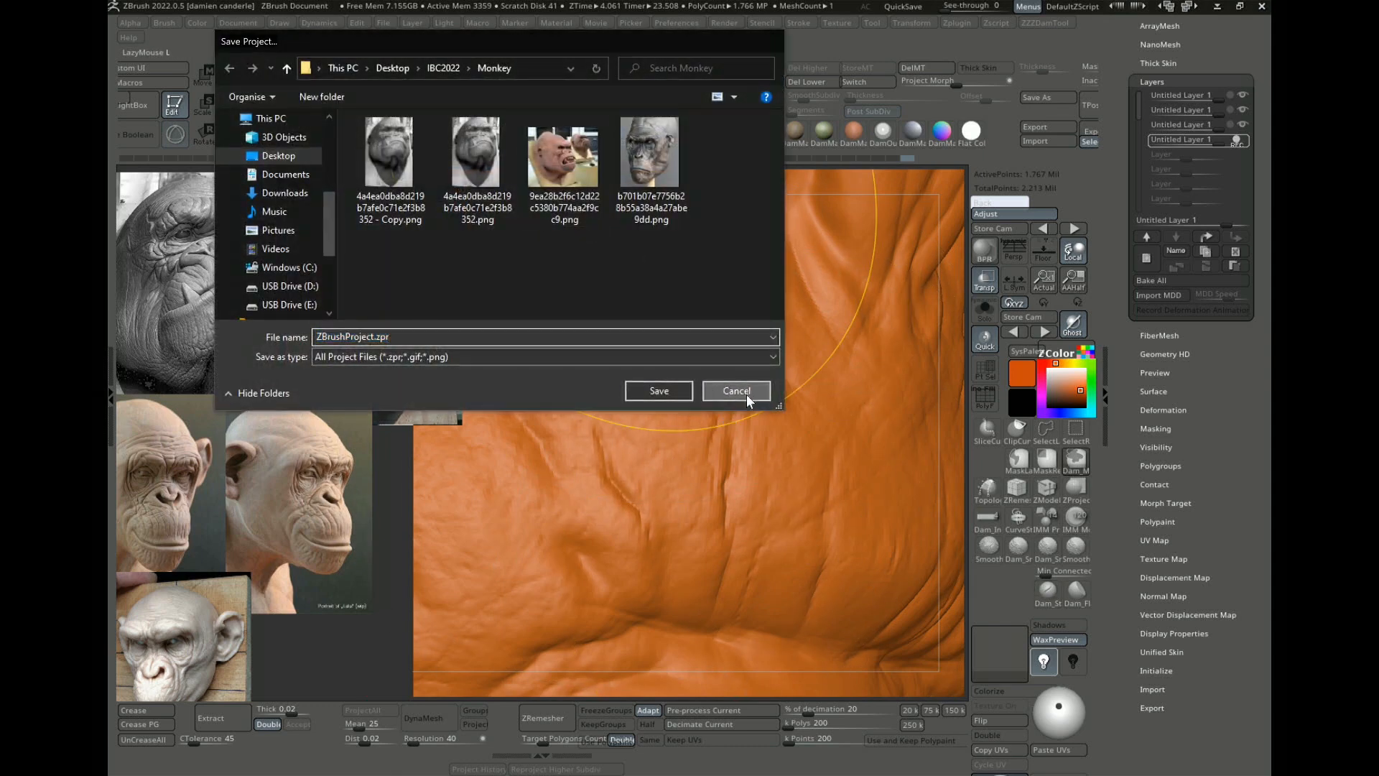
left_click(740, 391)
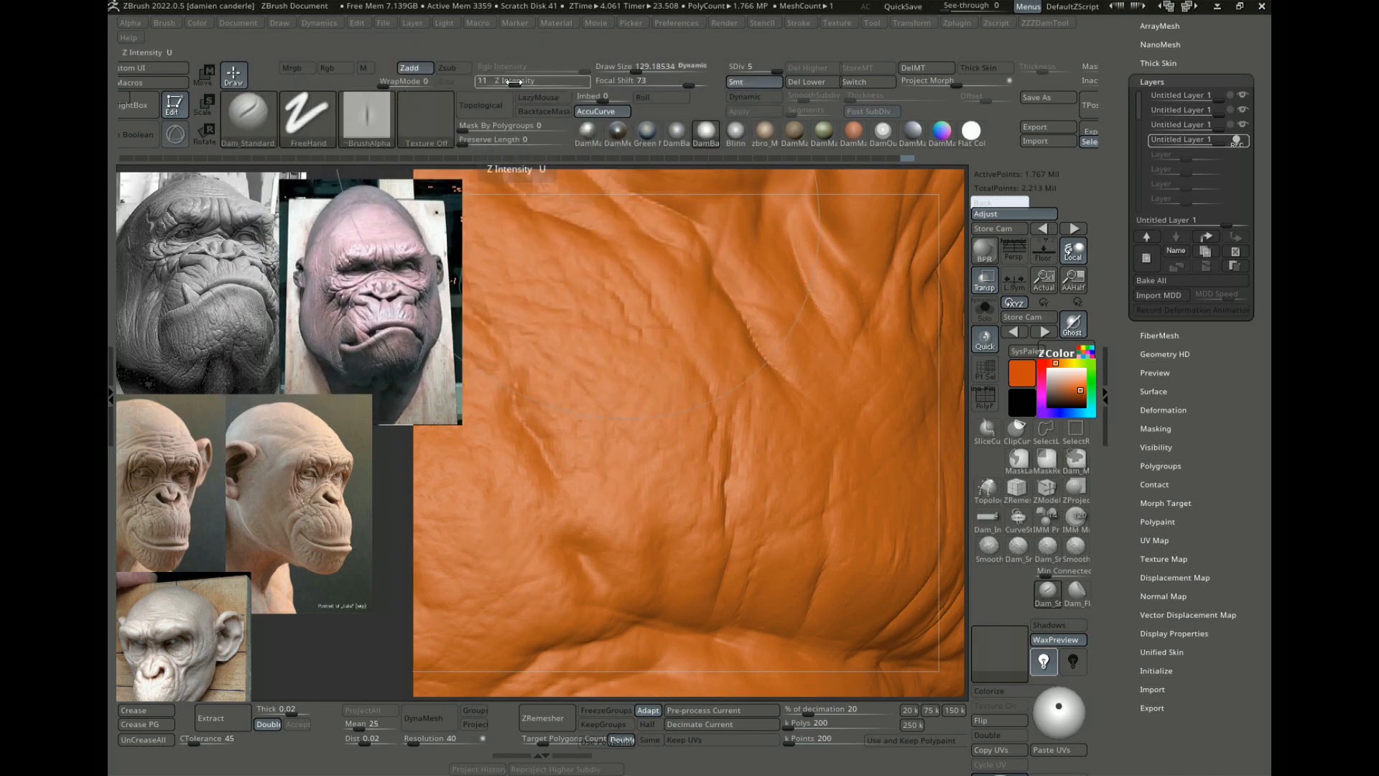
Step: Set Z Intensity to 10 and draw size to about 109, and draw soft creases on the upper lip, lower lip and chin
left_click_drag(511, 82, 514, 82)
key("bracketleft")
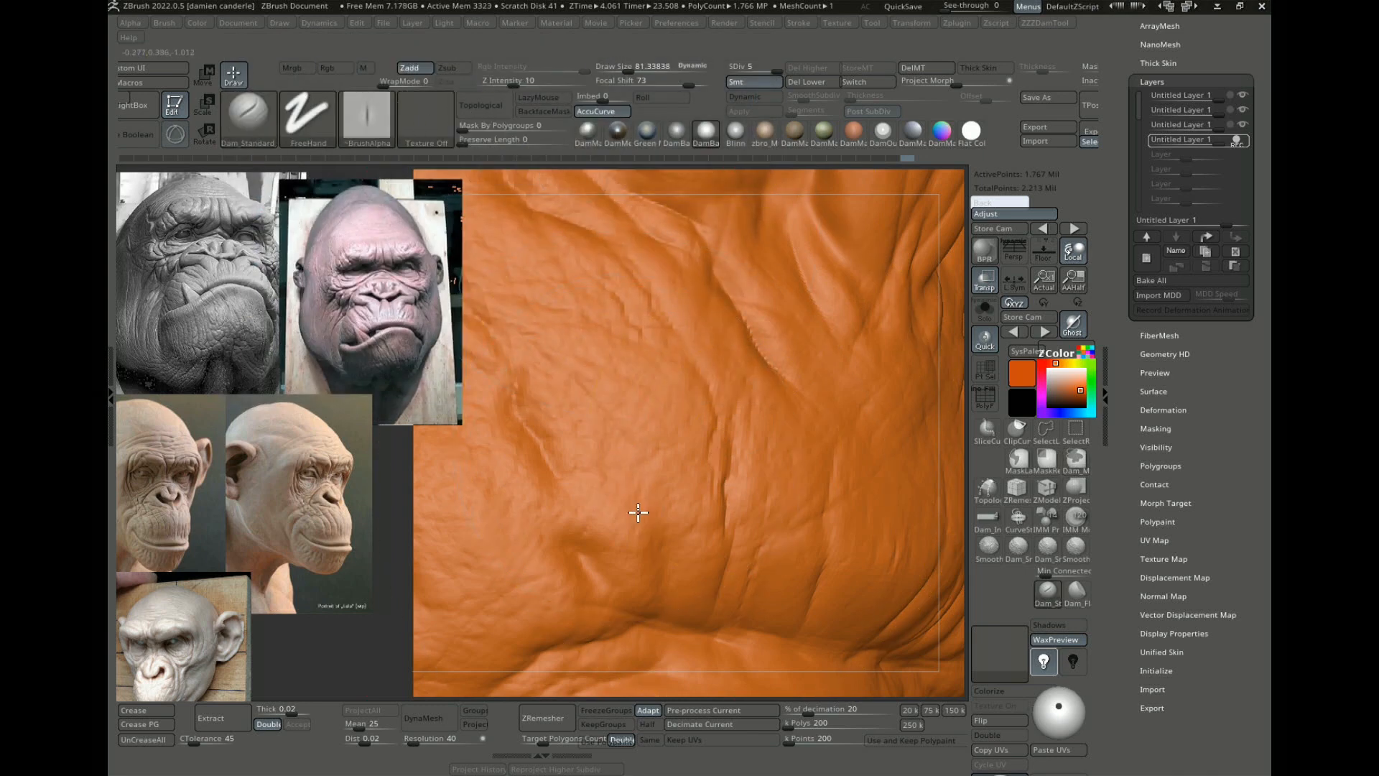
key("bracketright")
left_click_drag(958, 508, 958, 418, "alt")
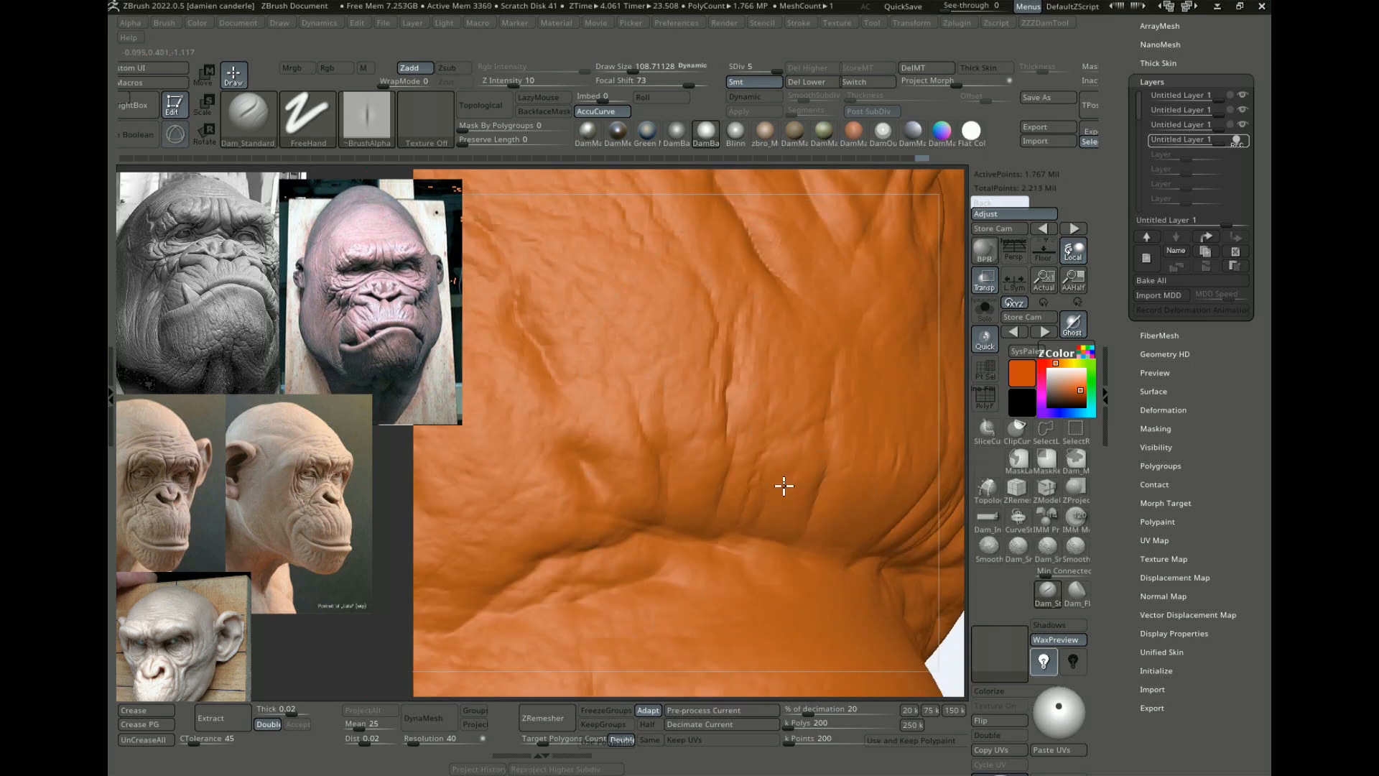
left_click_drag(949, 500, 1026, 383)
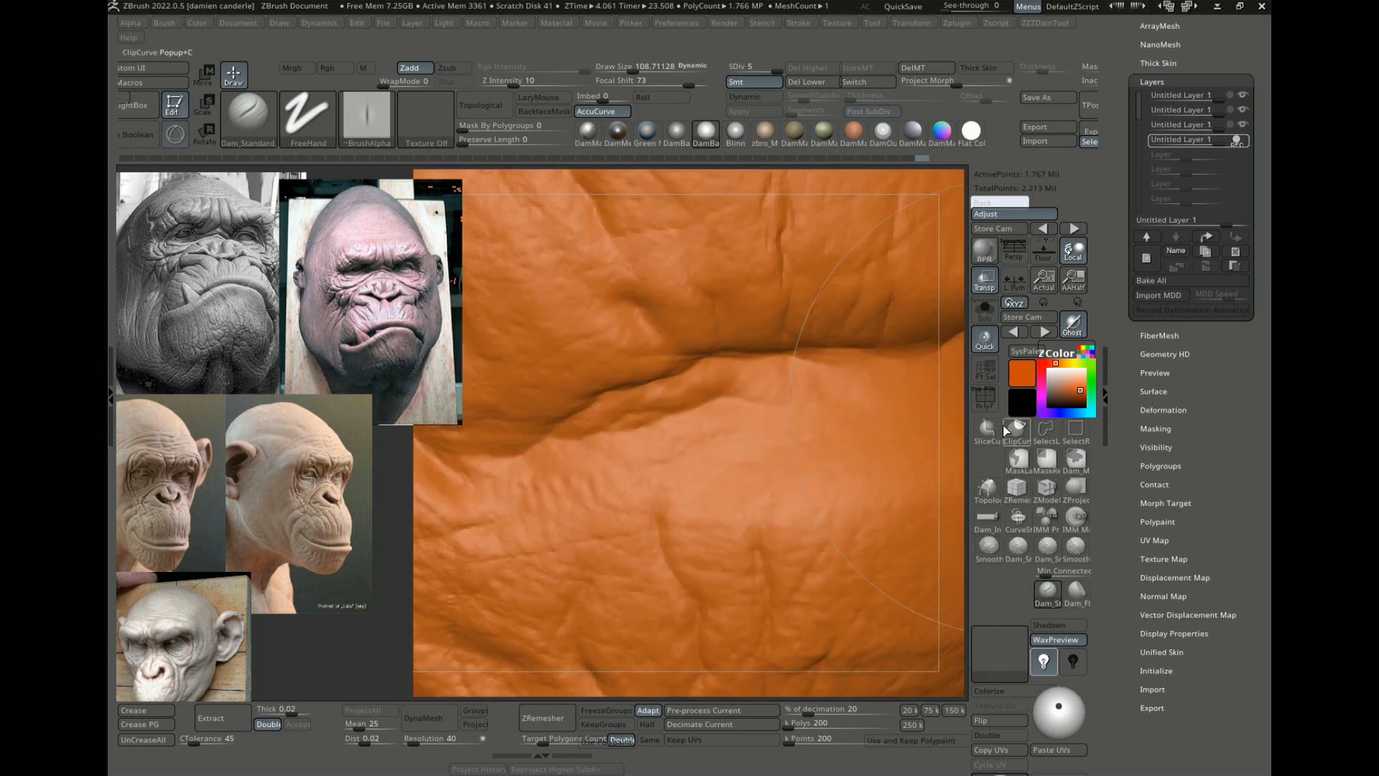
left_click_drag(955, 434, 942, 471)
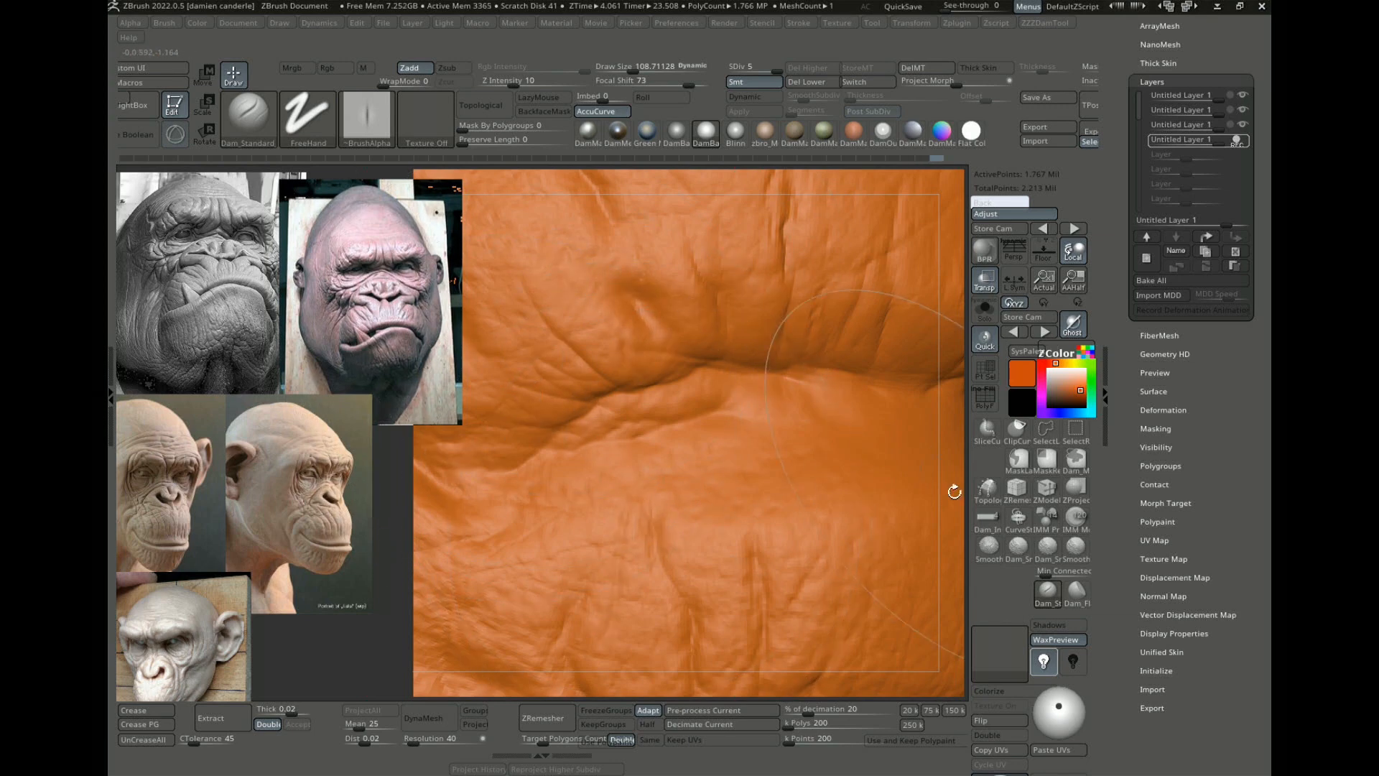
mouse_move(954, 491)
left_mouse_down()
mouse_move(945, 400)
mouse_move(697, 451)
left_mouse_up()
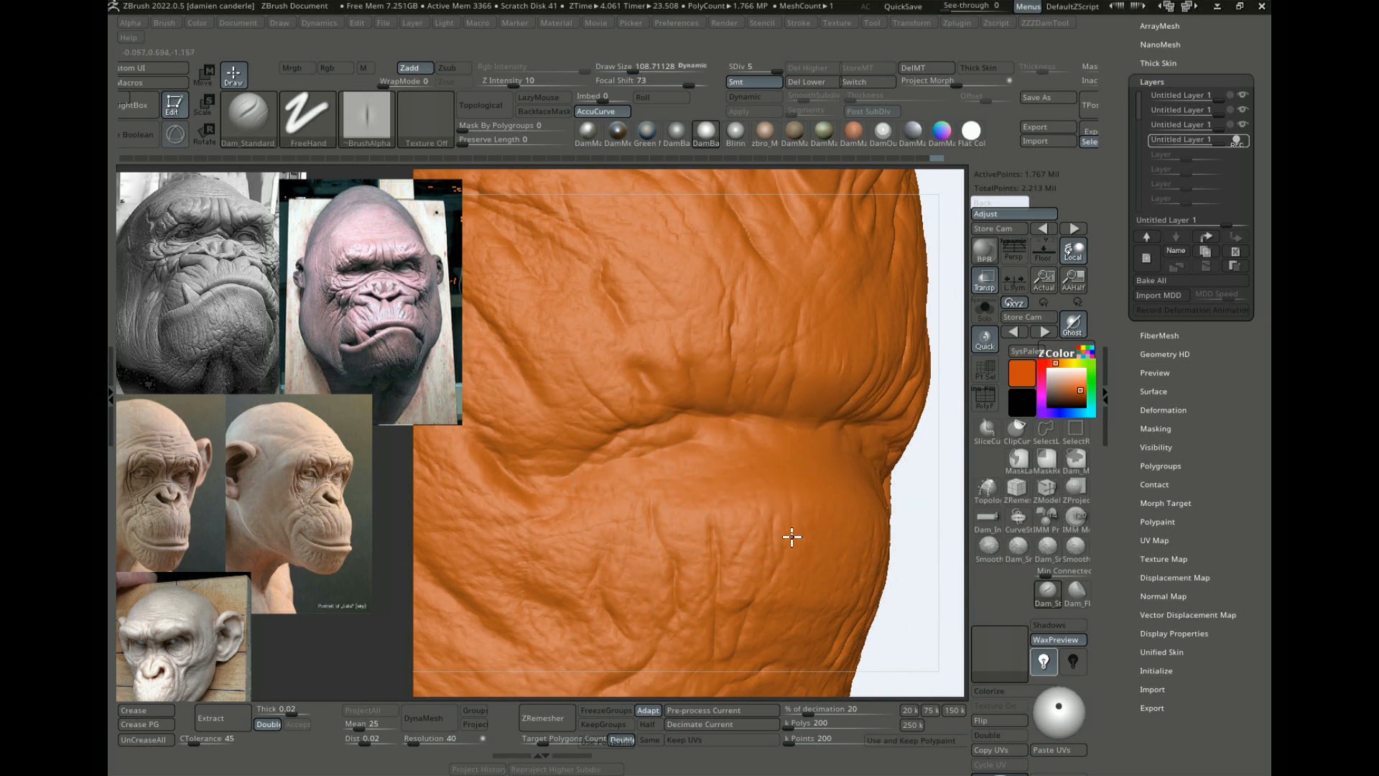
Step: Raise Z Intensity to 19 and draw stronger creases on the upper lip, around the nose and along the brow
left_click_drag(934, 431, 666, 491)
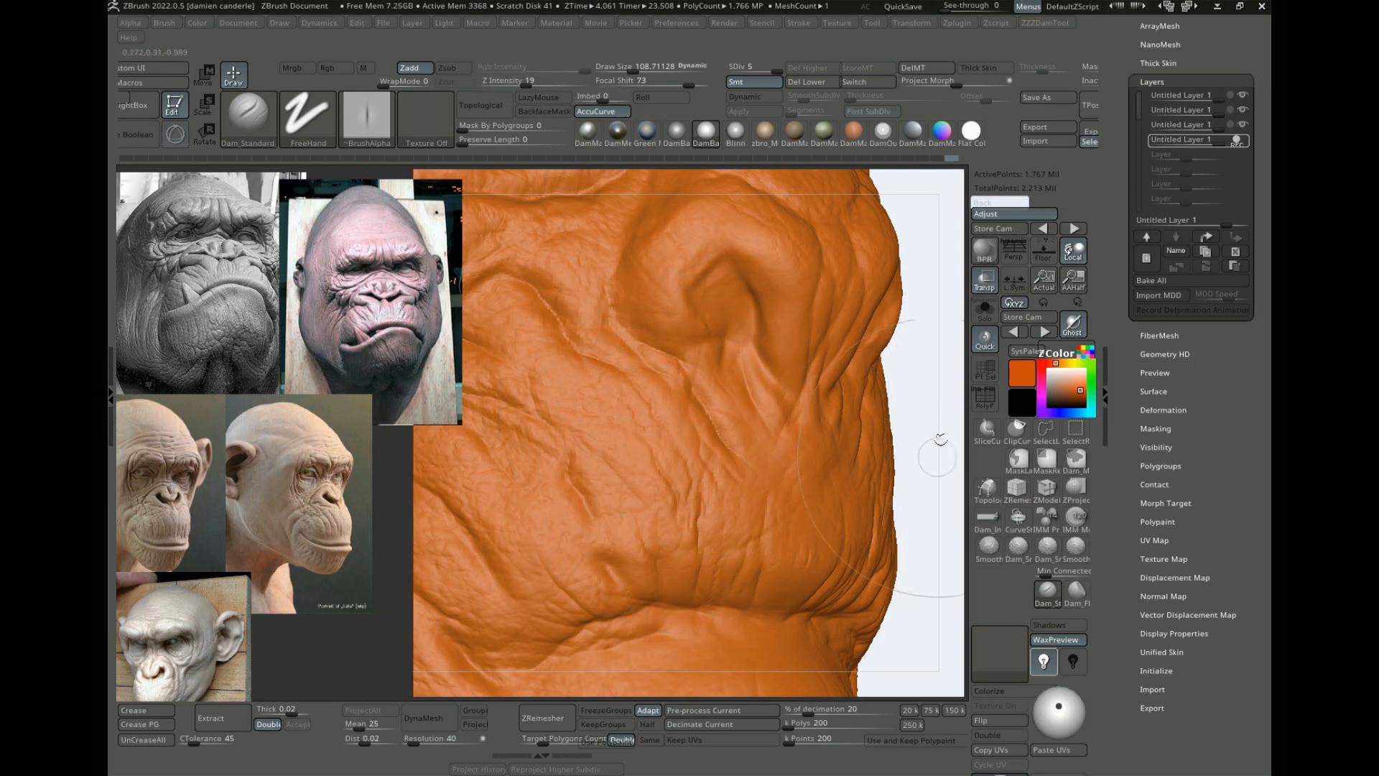
mouse_move(944, 419)
left_mouse_down("alt")
mouse_move(979, 563)
mouse_move(970, 630)
left_mouse_up("alt")
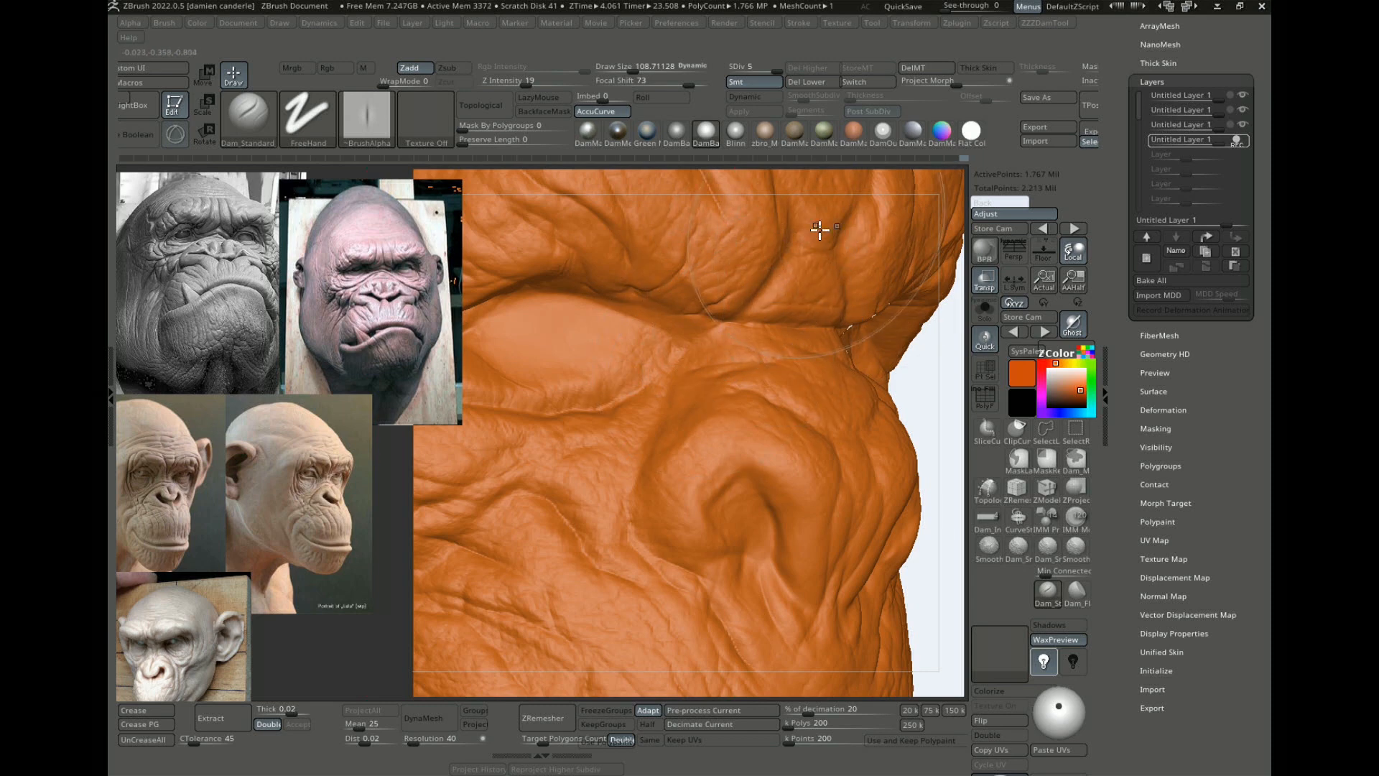
left_click_drag(900, 378, 950, 314, "alt")
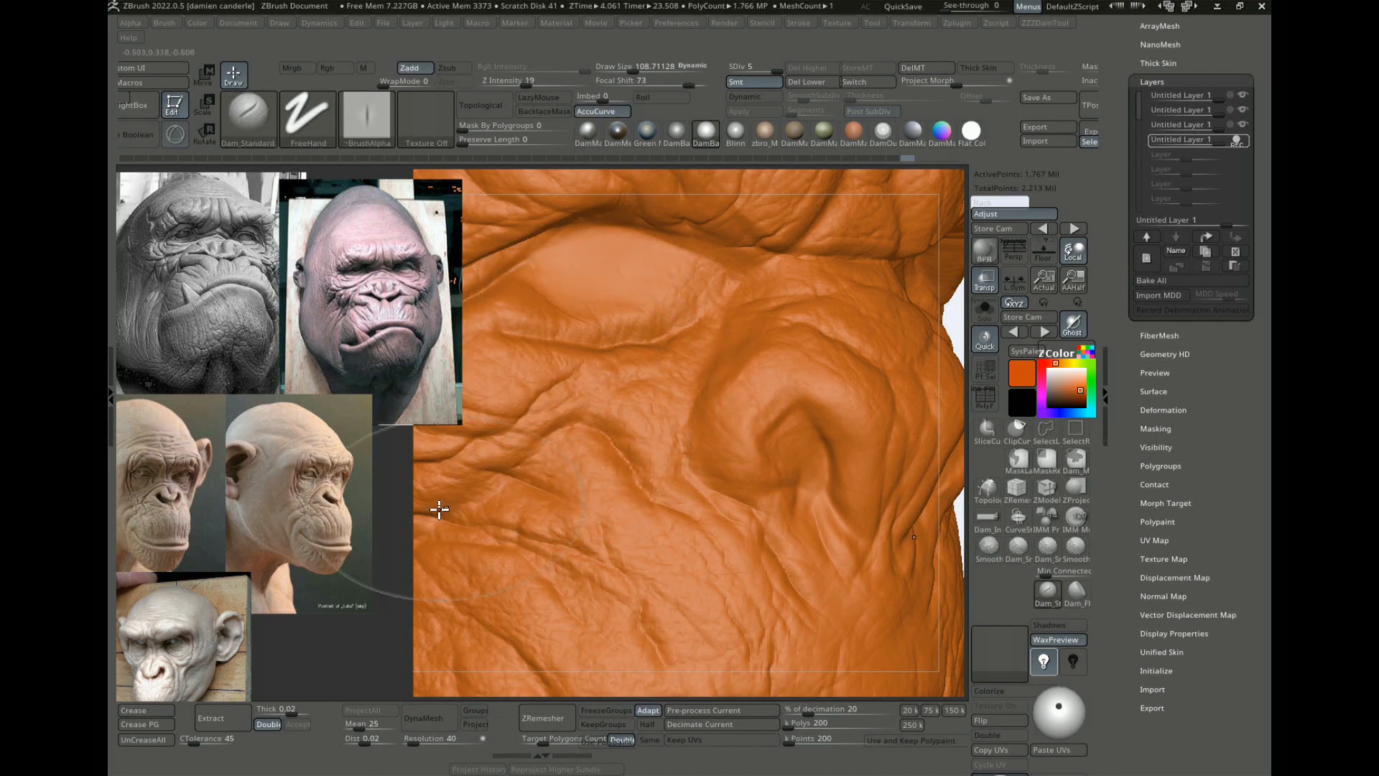
left_click_drag(945, 520, 905, 460, "alt")
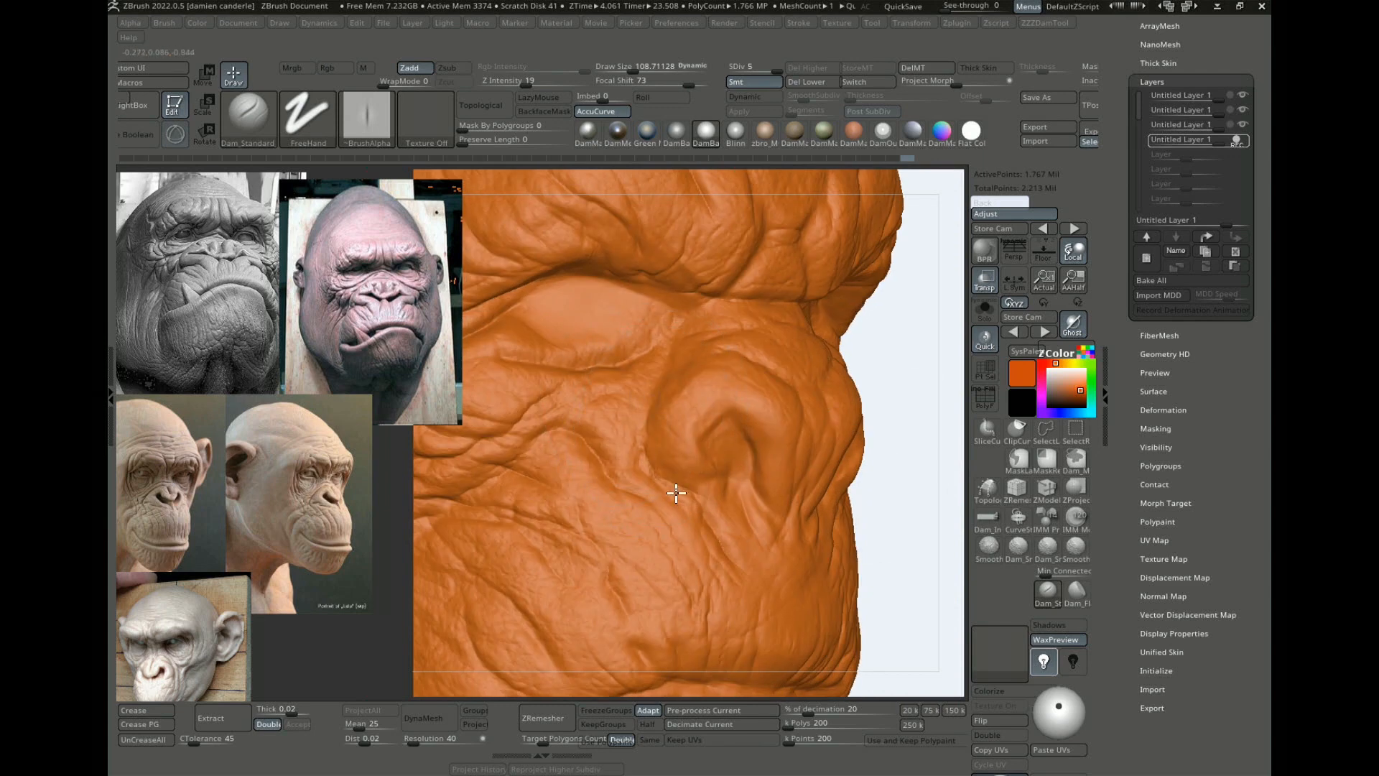
left_click_drag(954, 385, 910, 402)
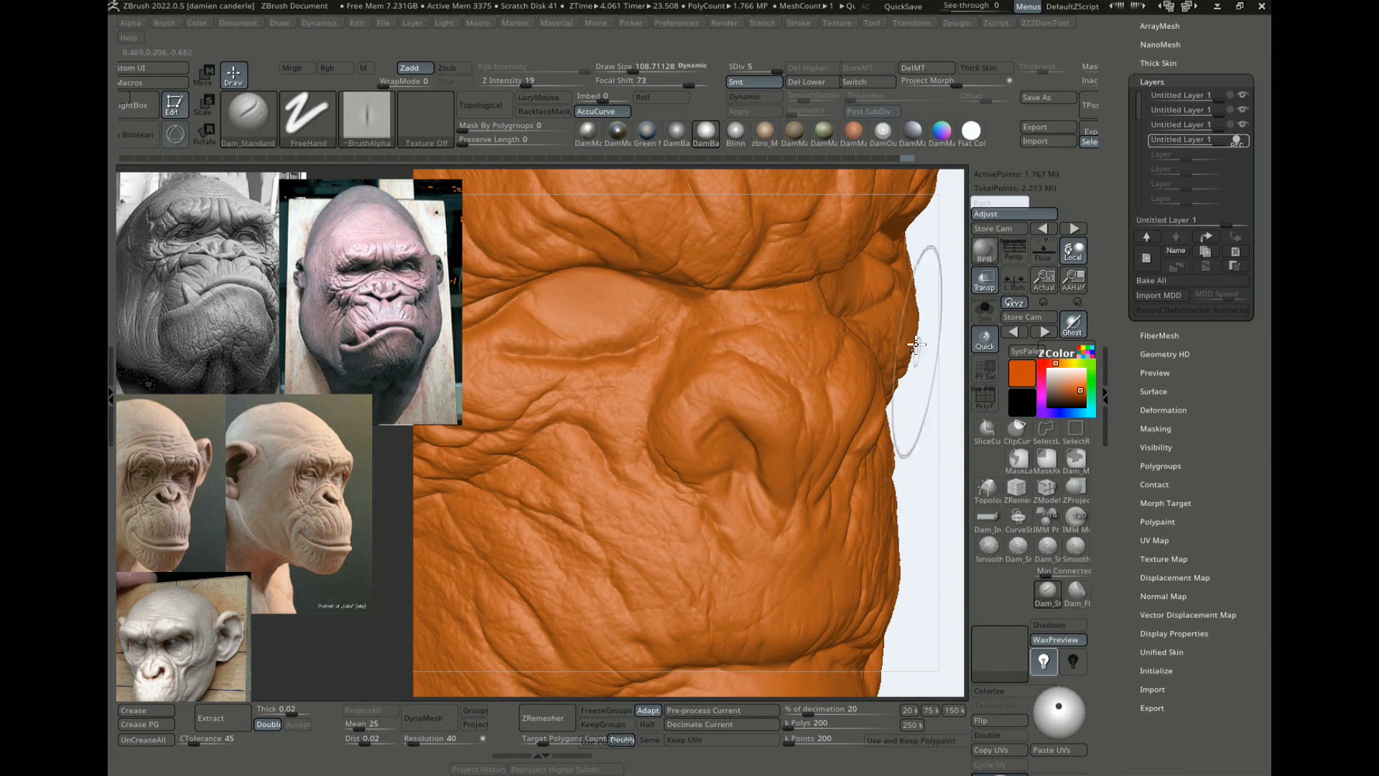
mouse_move(921, 352)
left_mouse_down()
mouse_move(961, 349)
mouse_move(1034, 479)
left_mouse_up()
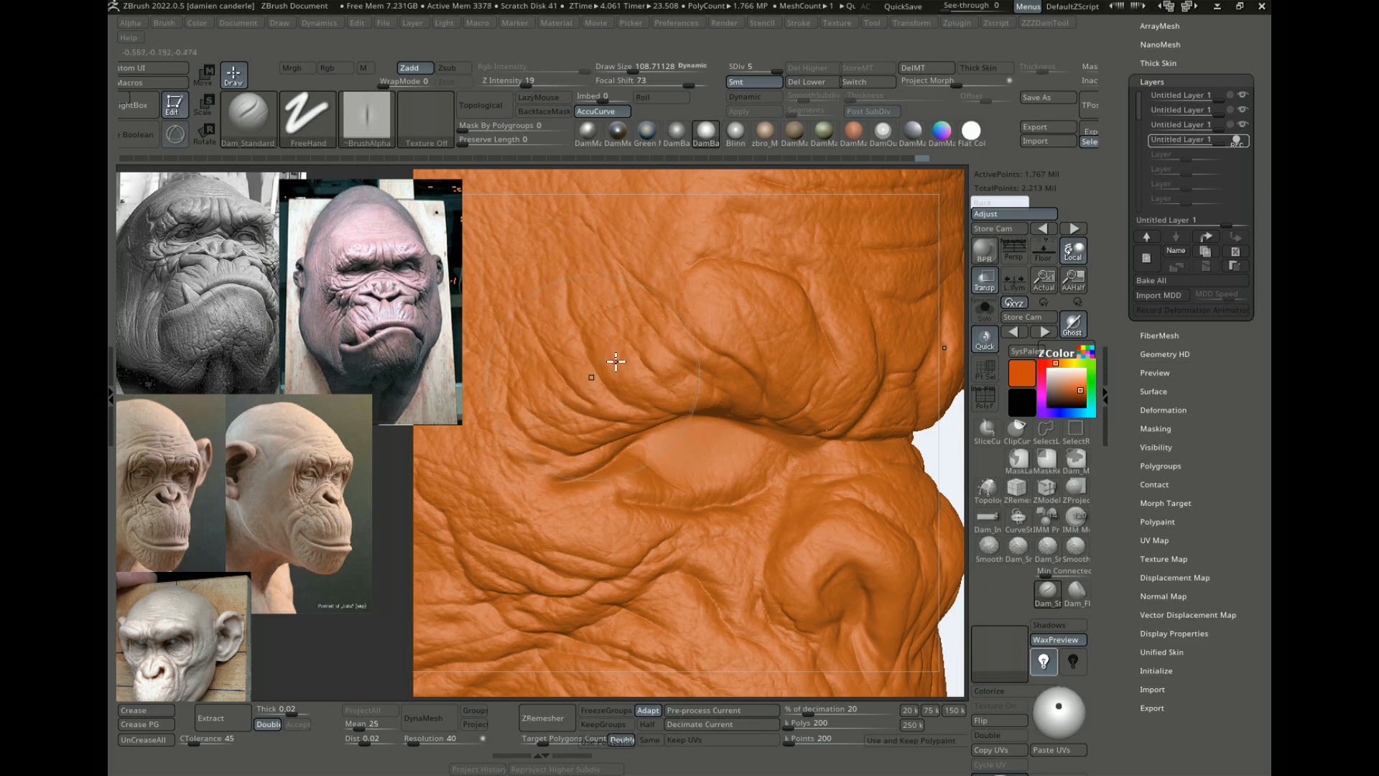
Step: Draw Dam_Standard wrinkles around the outer eye corner, temple and upper cheek at a draw size of about 109
mouse_move(937, 449)
left_mouse_down("alt")
mouse_move(917, 437)
mouse_move(954, 435)
left_mouse_up("alt")
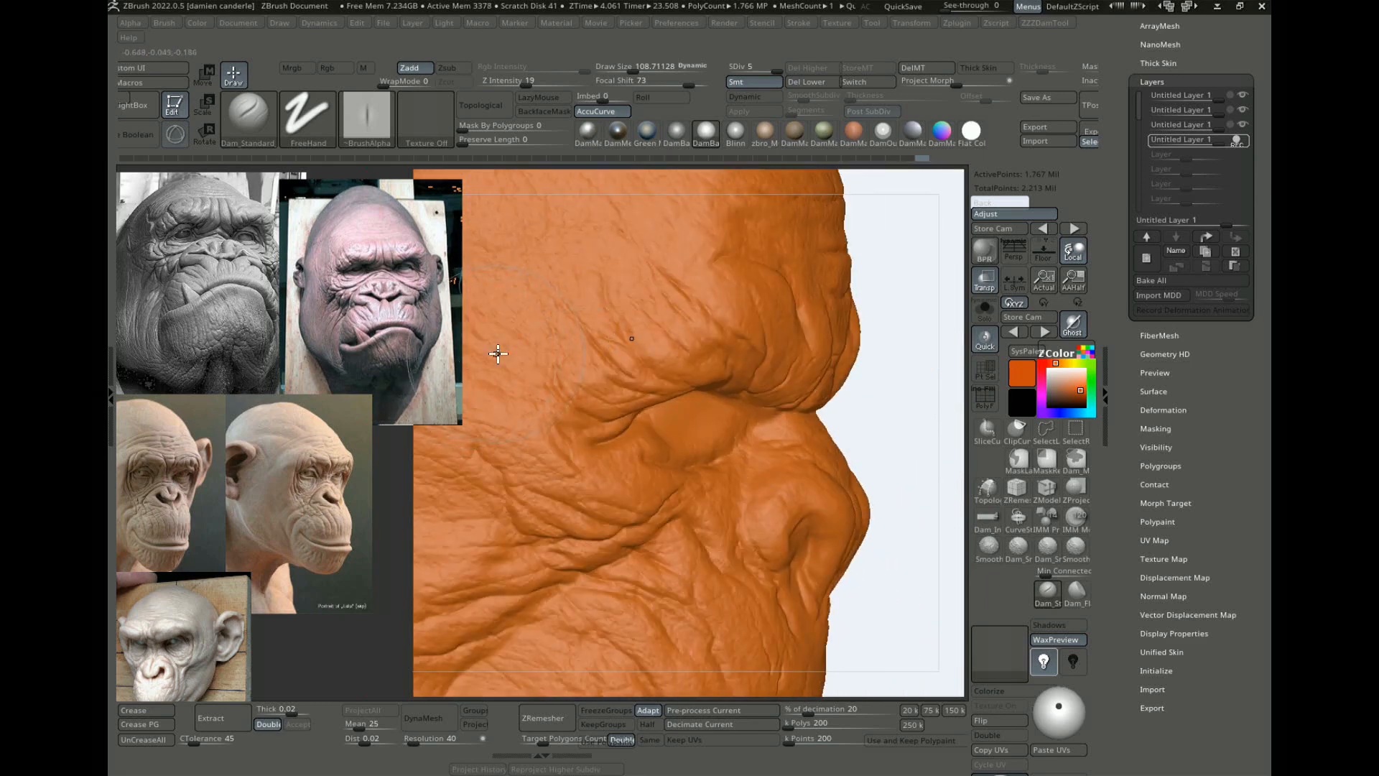
left_click_drag(883, 462, 866, 464)
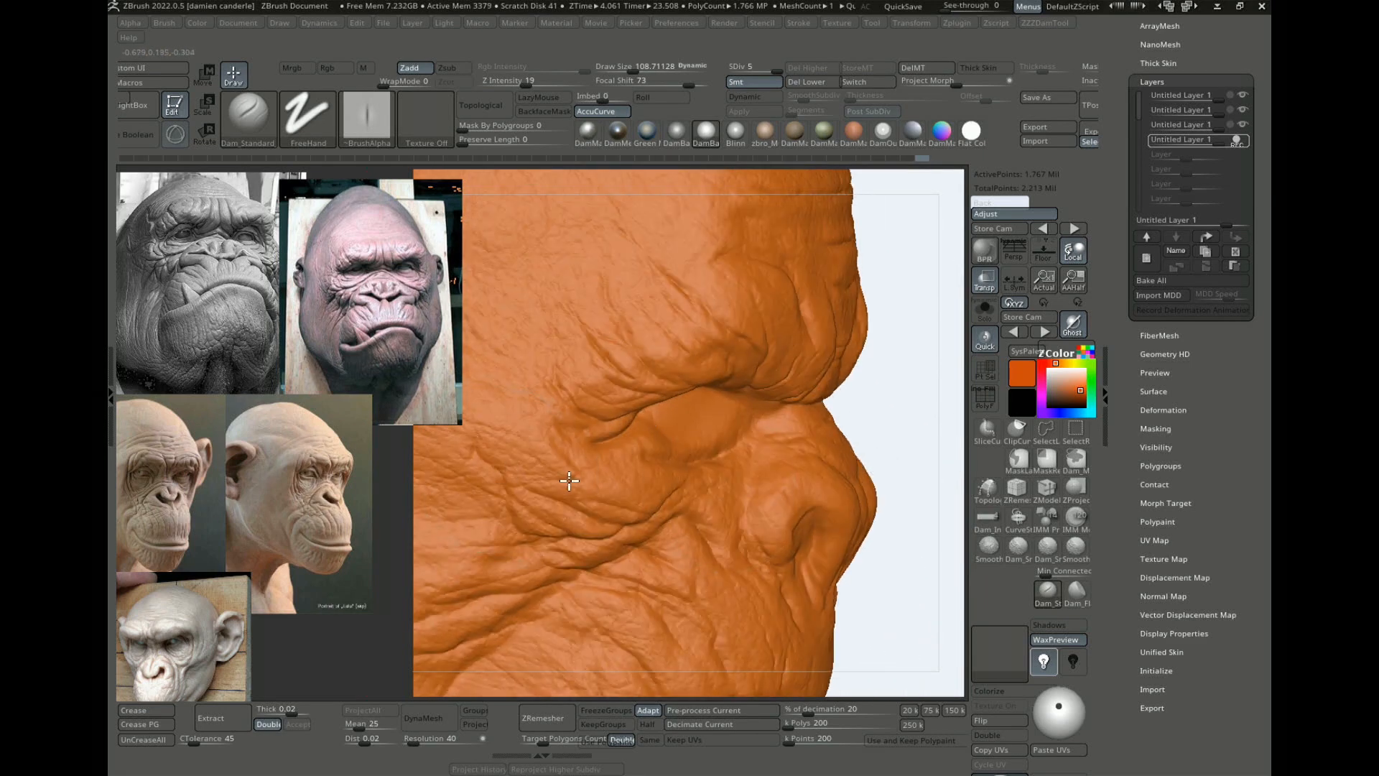
left_click_drag(885, 406, 609, 479)
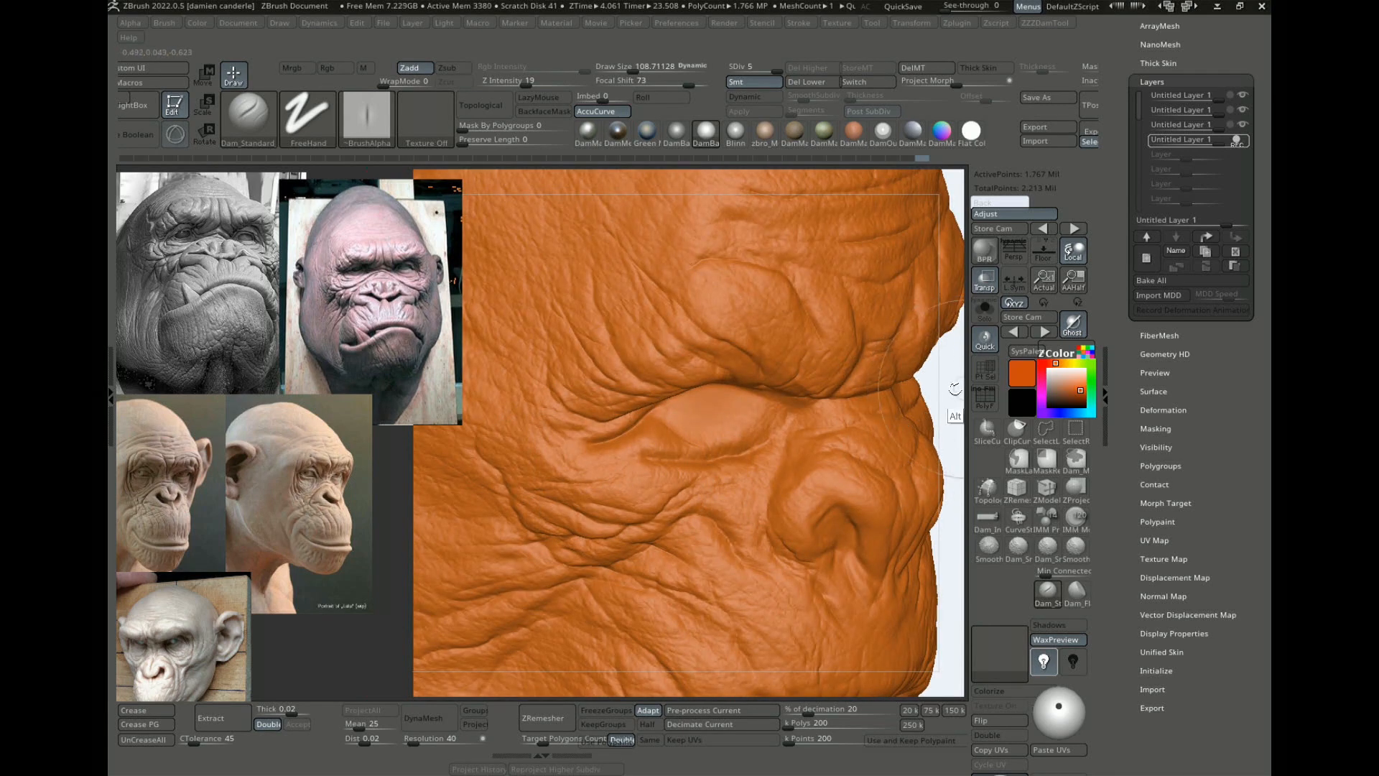
Step: Refine creases around the nose, mouth, lower lip and chin with draw sizes between about 124 and 229
left_click_drag(955, 395, 927, 248, "alt")
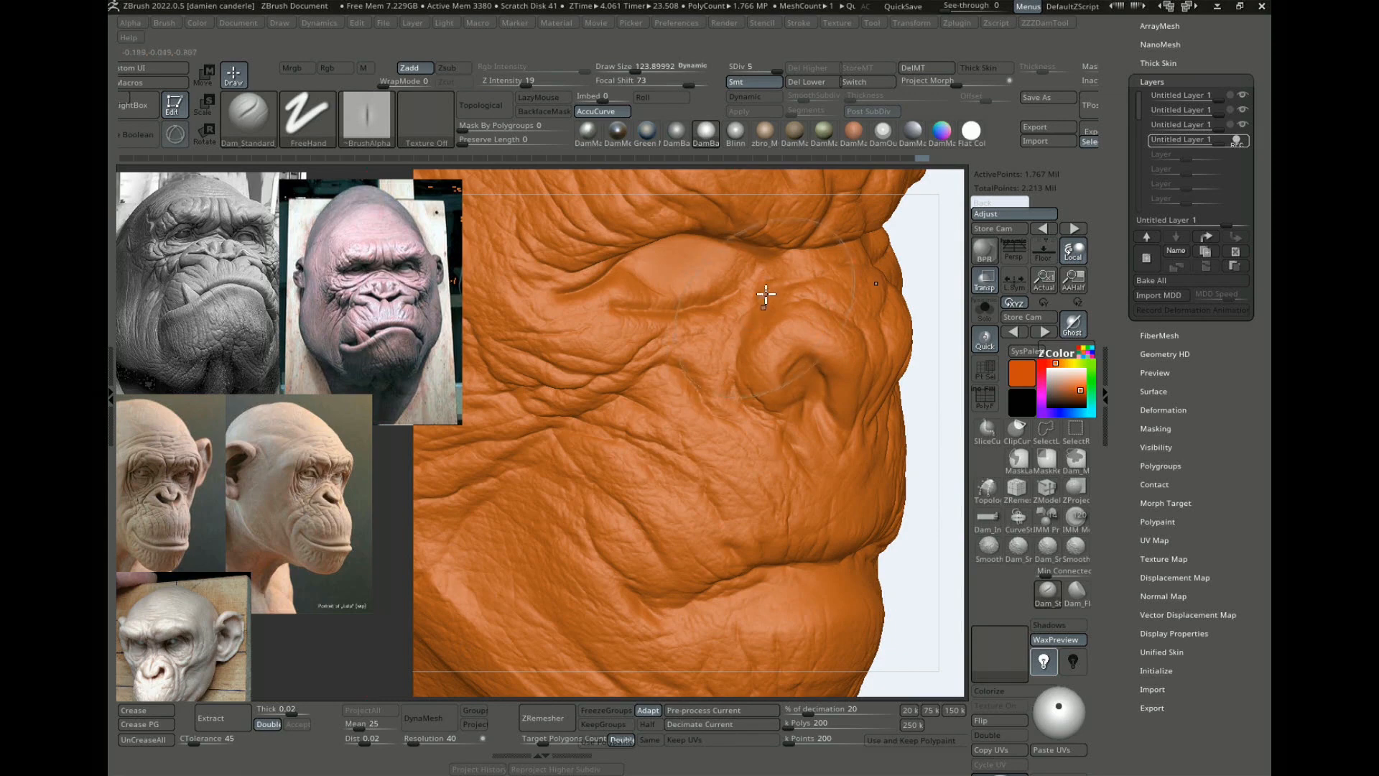
left_click_drag(944, 528, 961, 378, "alt")
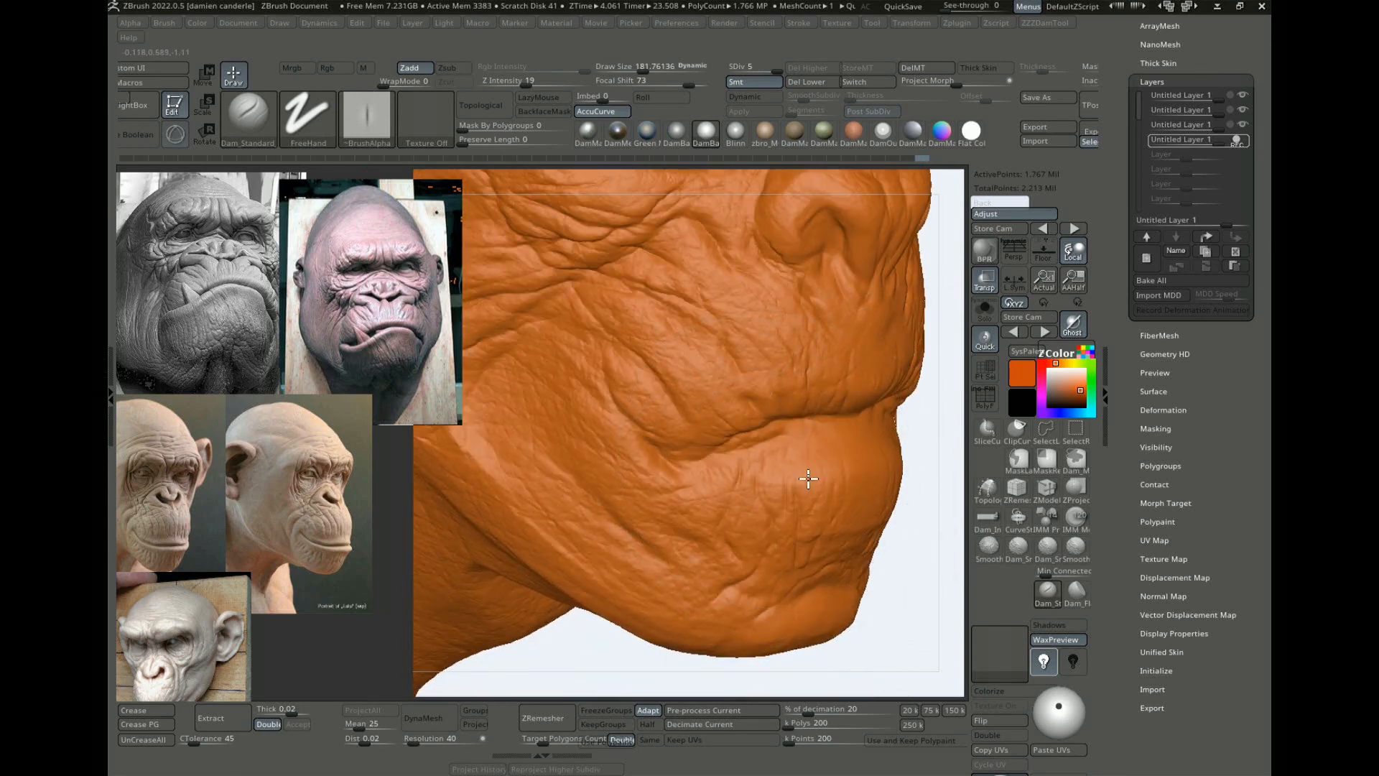
mouse_move(949, 507)
left_mouse_down("alt")
mouse_move(914, 480)
mouse_move(898, 489)
left_mouse_up("alt")
left_click_drag(765, 447, 730, 498)
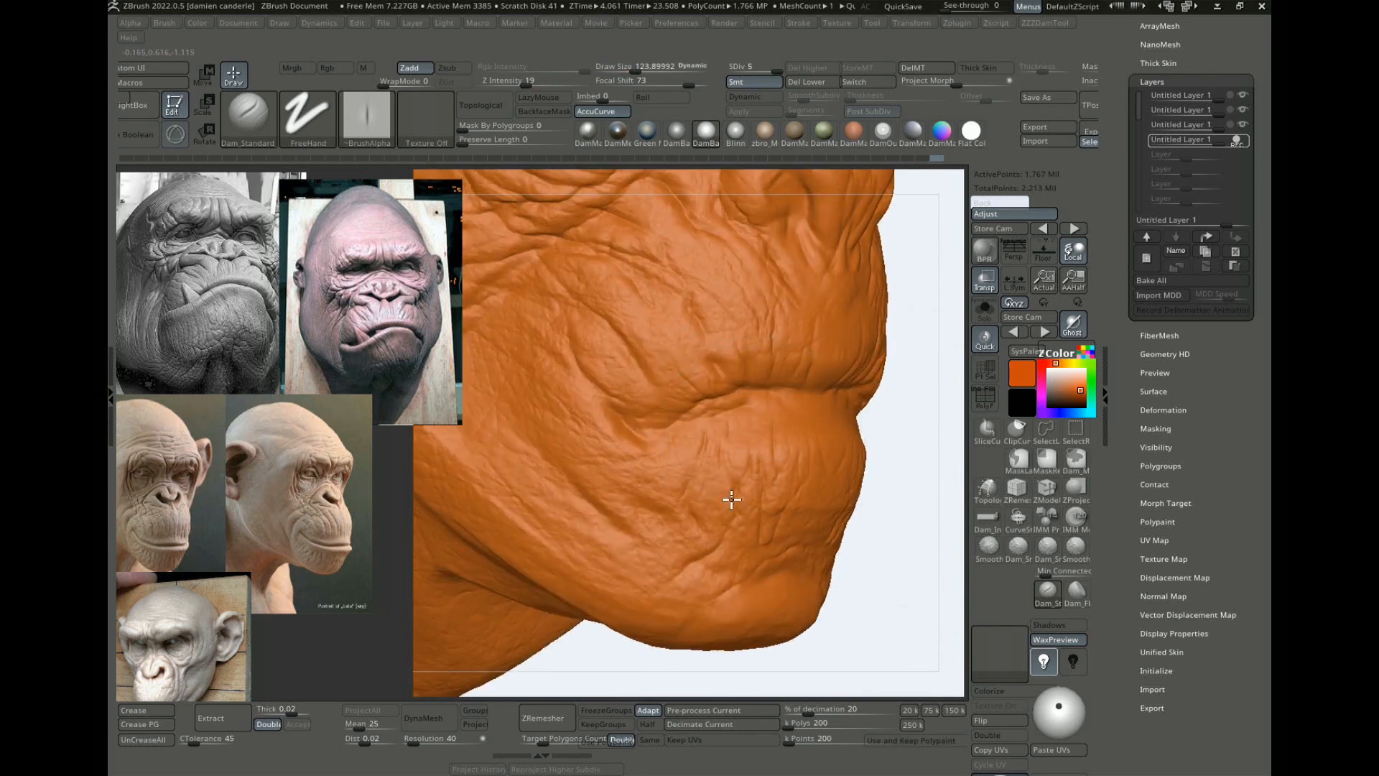
key("bracketright")
key("bracketright")
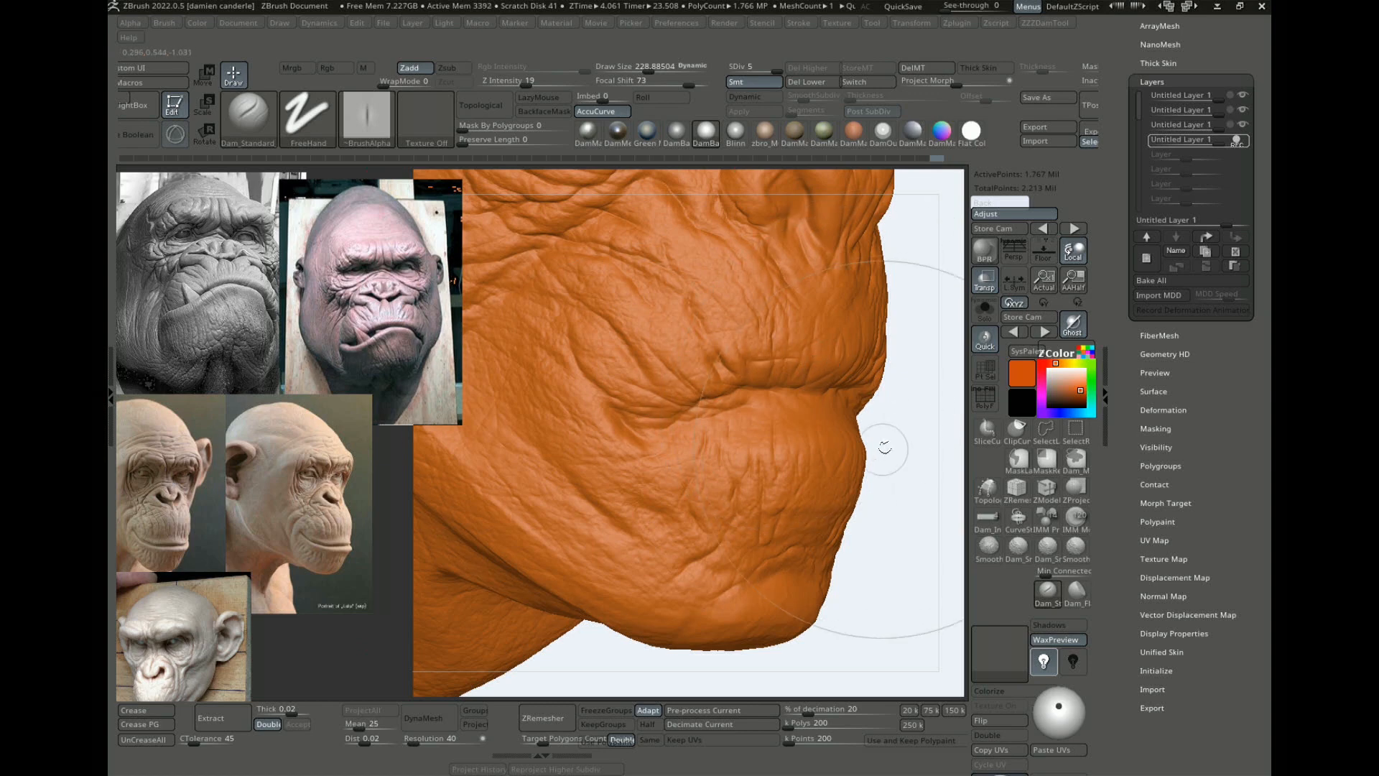
Step: Accentuate wrinkles on the cheek, outer eye, brow and forehead with Dam_Standard at a draw size of about 229
left_click_drag(927, 329, 952, 492)
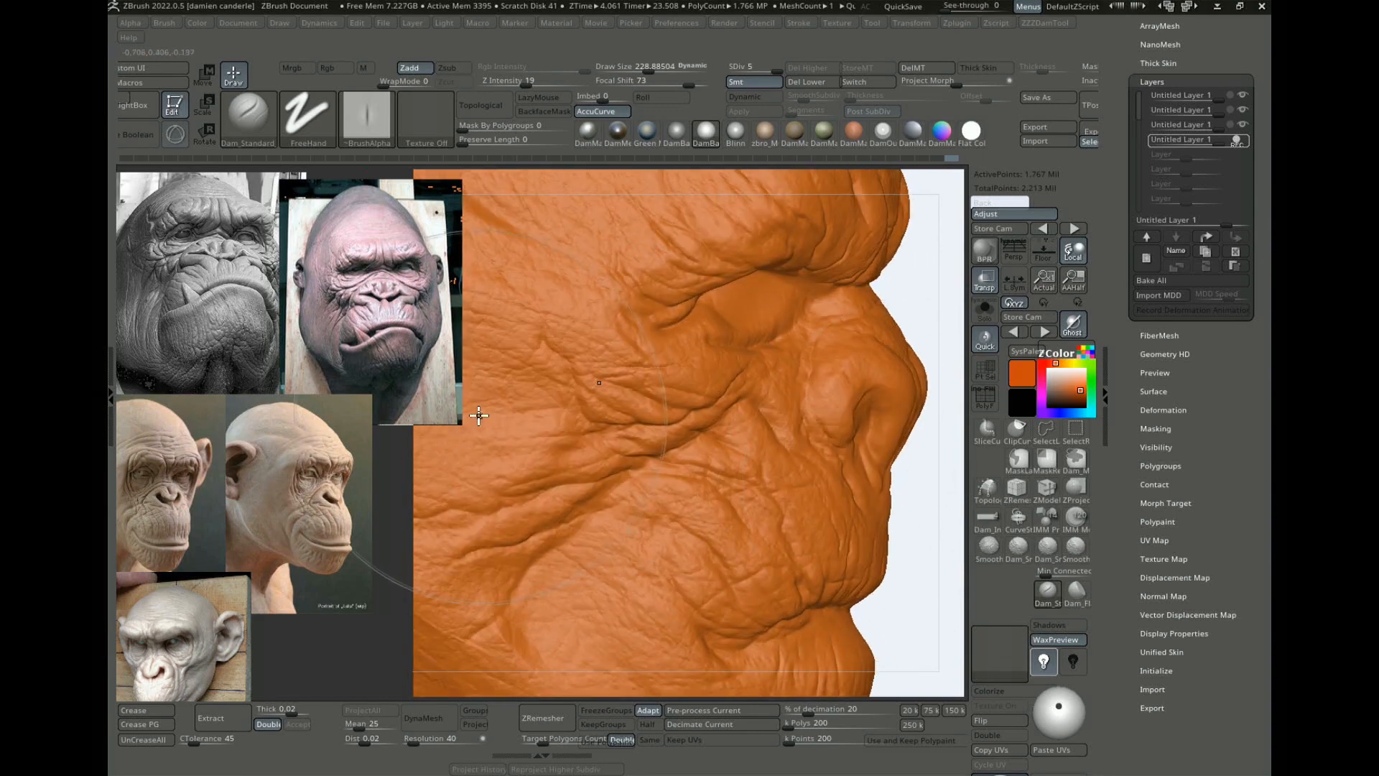
left_click_drag(907, 318, 822, 323)
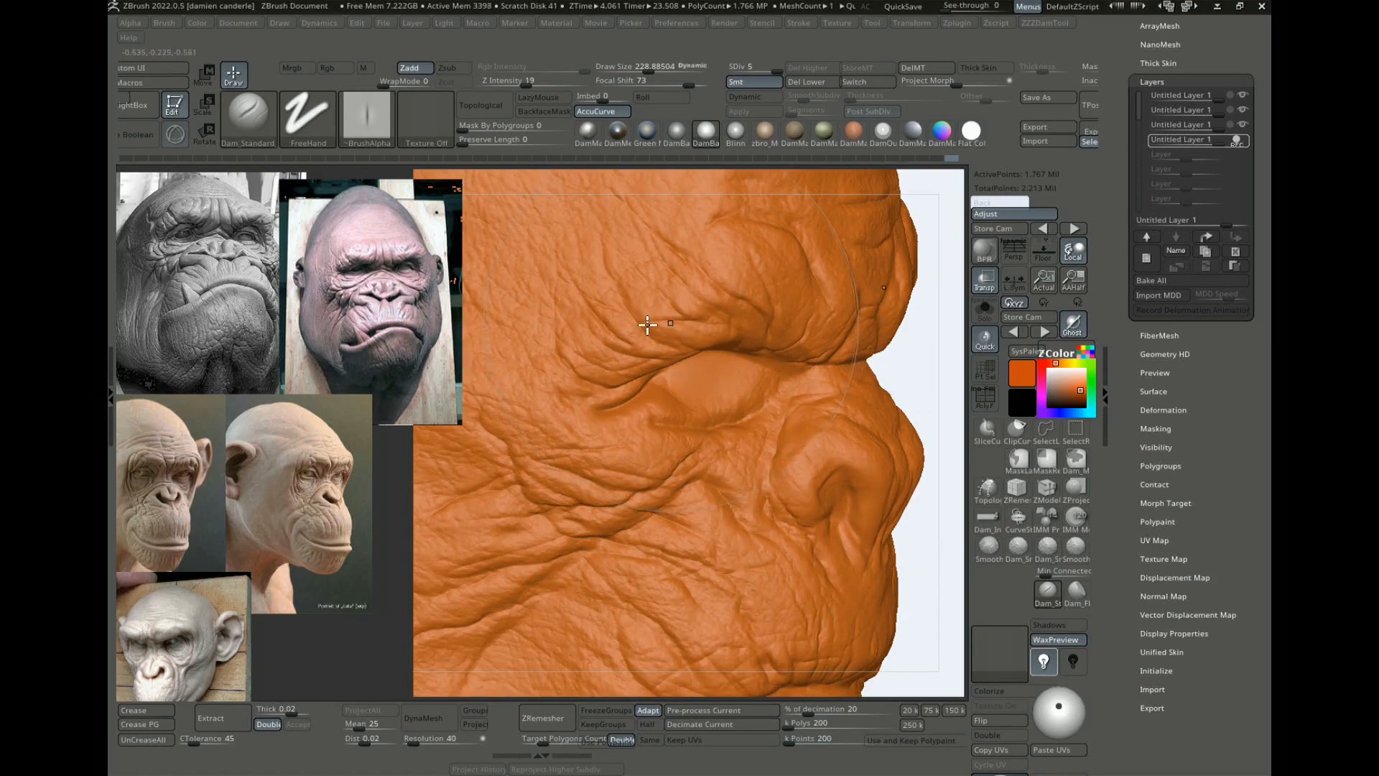
left_click_drag(930, 309, 583, 229)
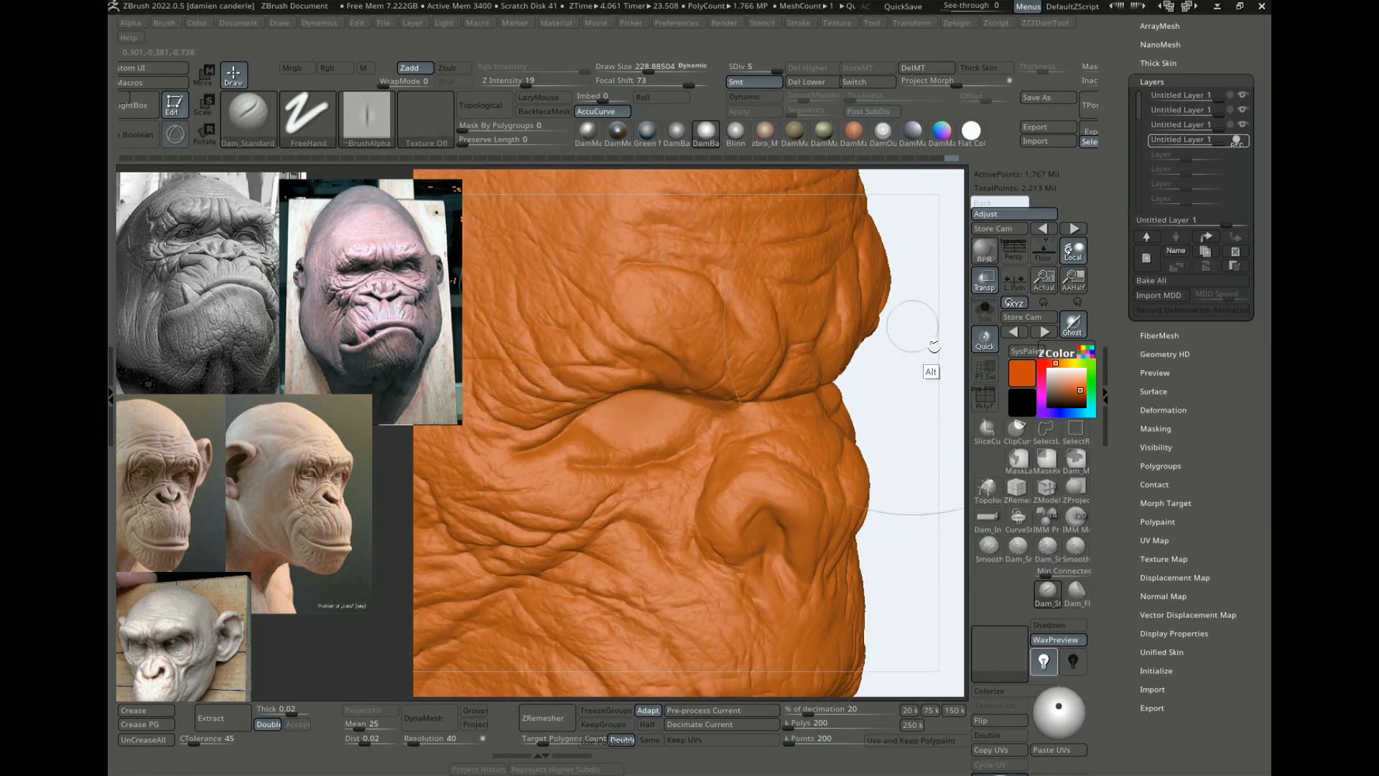
left_click_drag(933, 347, 843, 350)
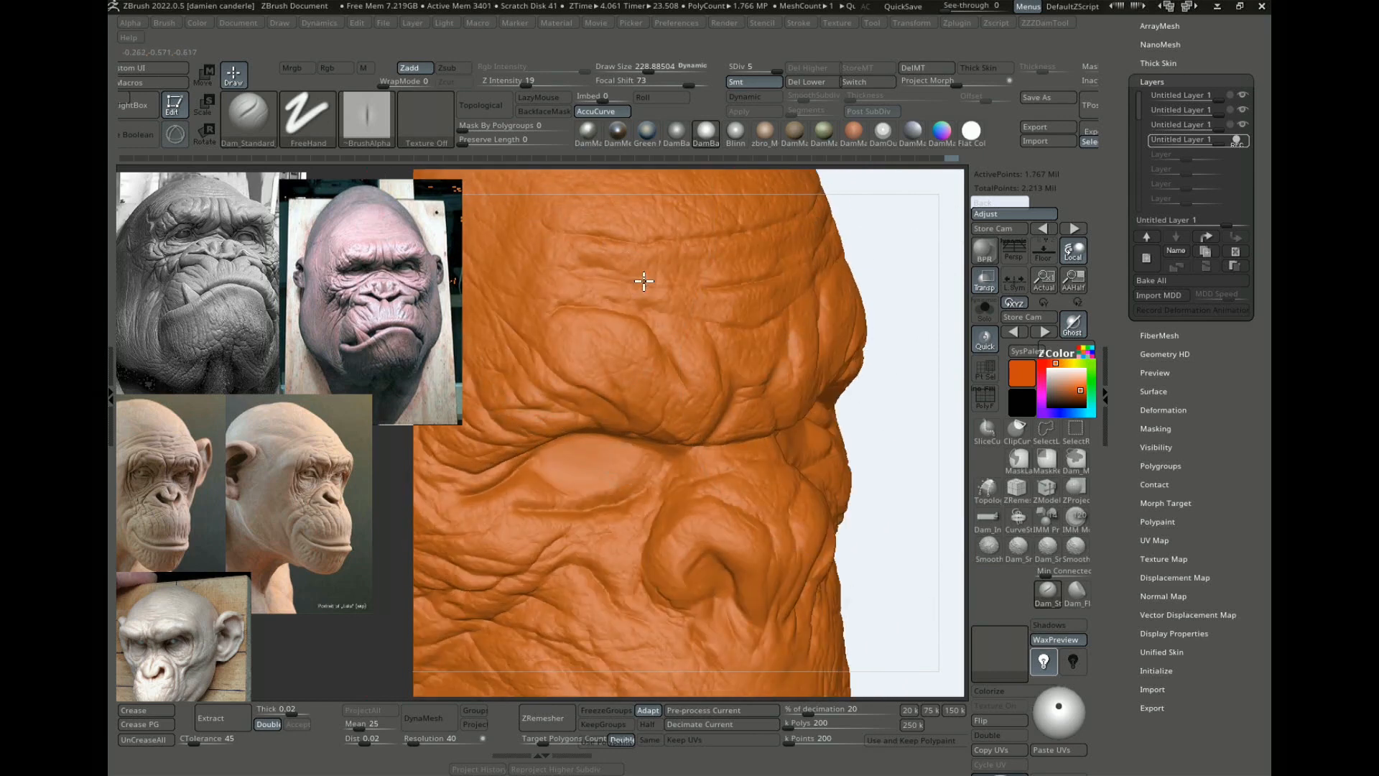
mouse_move(694, 280)
left_mouse_down()
mouse_move(710, 338)
mouse_move(690, 340)
left_mouse_up()
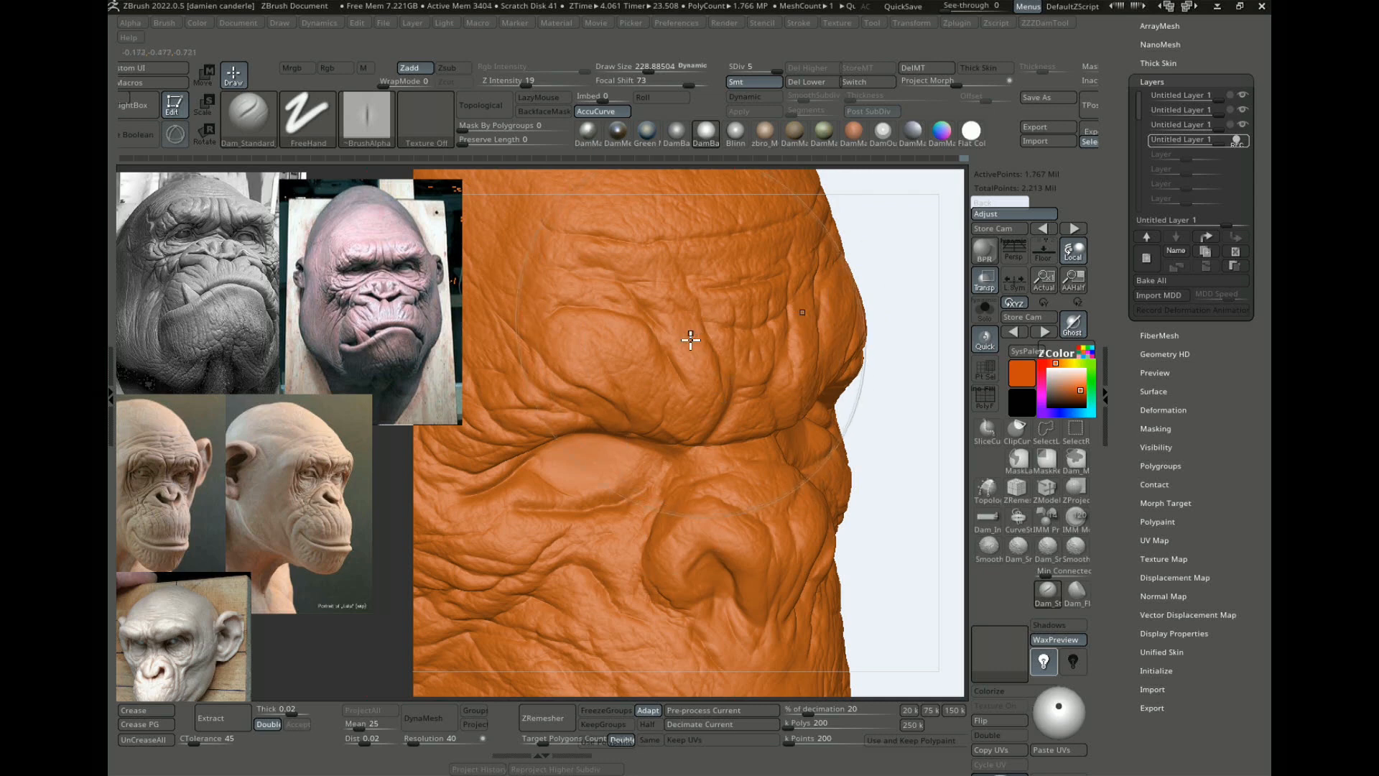
mouse_move(933, 360)
left_mouse_down("alt")
mouse_move(893, 295)
mouse_move(834, 336)
mouse_move(891, 416)
mouse_move(856, 370)
mouse_move(859, 327)
left_mouse_up("alt")
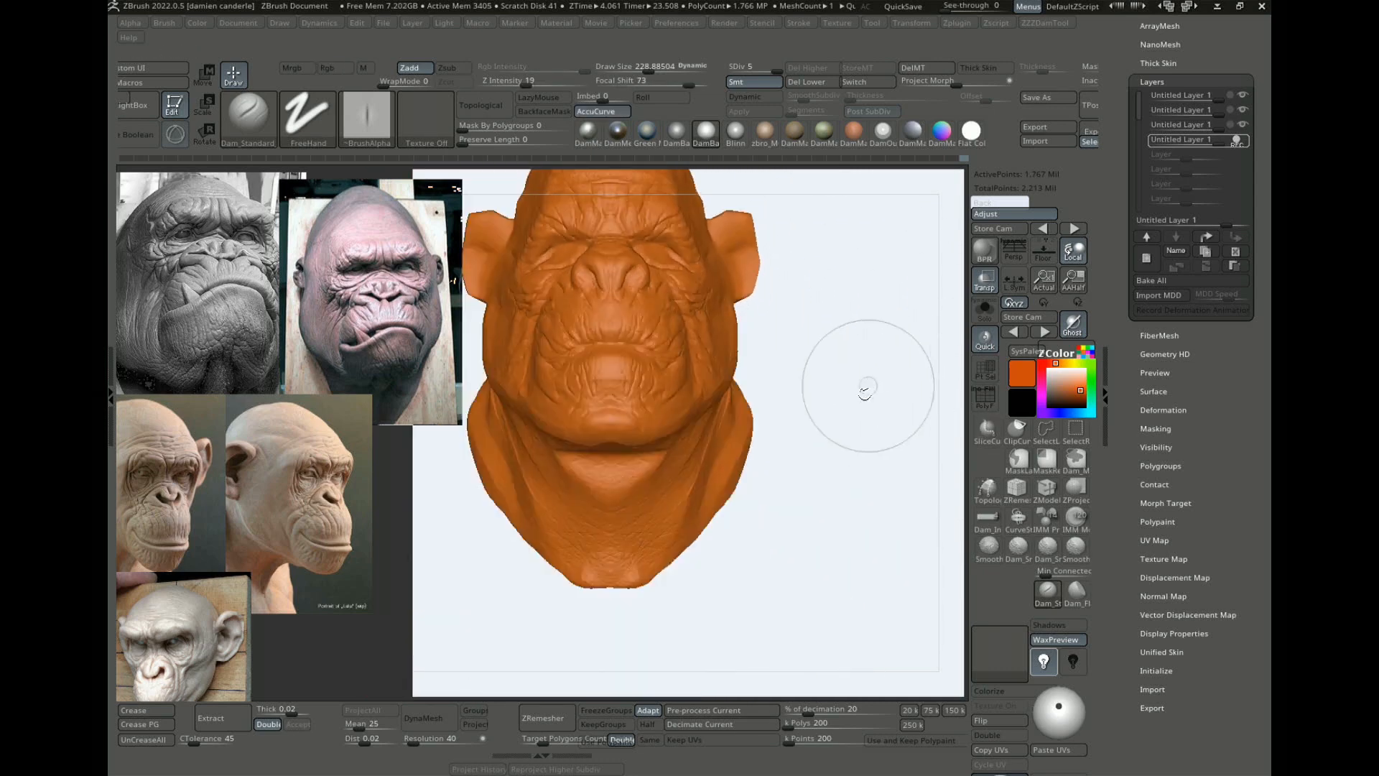
Step: Select the Dam_Color brush for Rgb-only painting at Rgb Intensity 100 and enable Colorize on the head
left_click_drag(867, 392, 812, 381)
left_click_drag(863, 555, 838, 489)
mouse_move(802, 533)
left_mouse_down()
mouse_move(748, 508)
mouse_move(854, 438)
mouse_move(896, 483)
left_mouse_up()
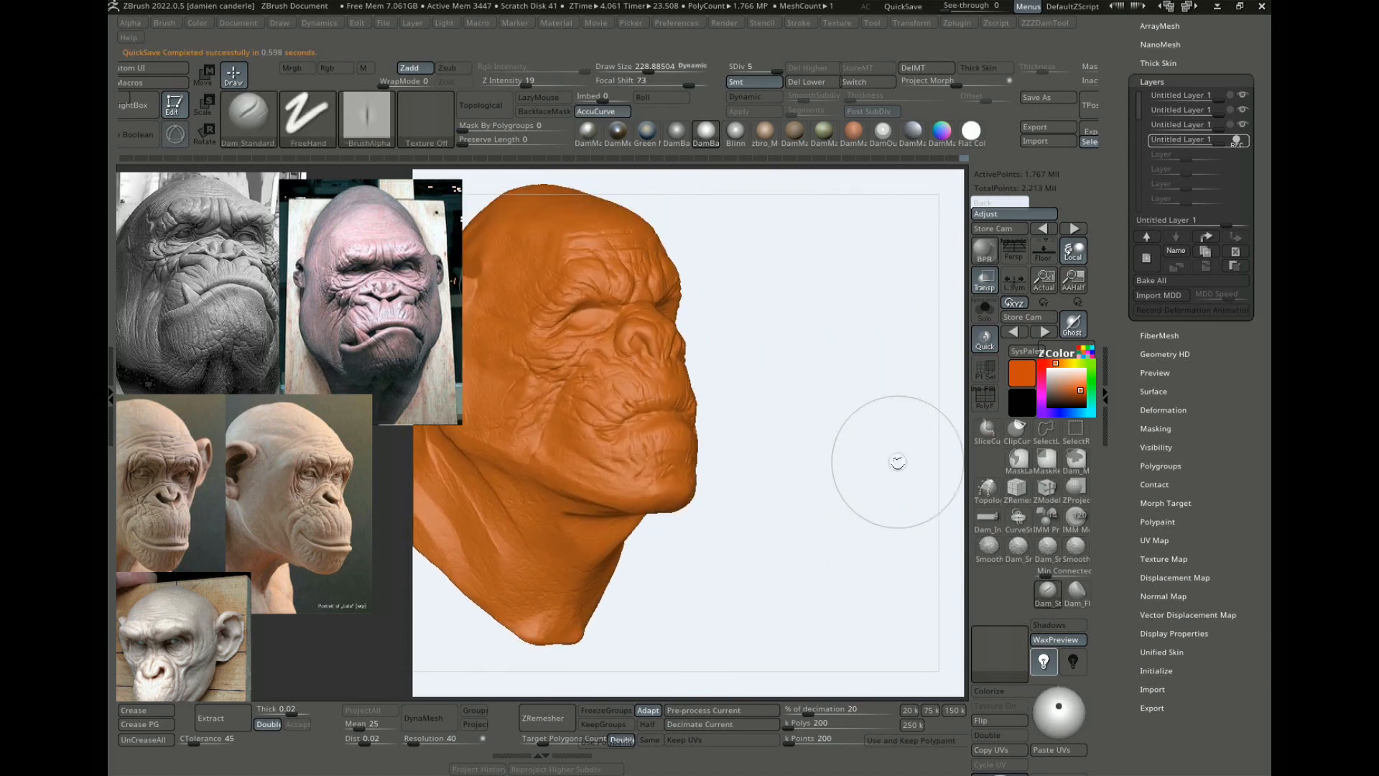
mouse_move(755, 351)
left_mouse_down()
mouse_move(890, 381)
mouse_move(850, 409)
left_mouse_up()
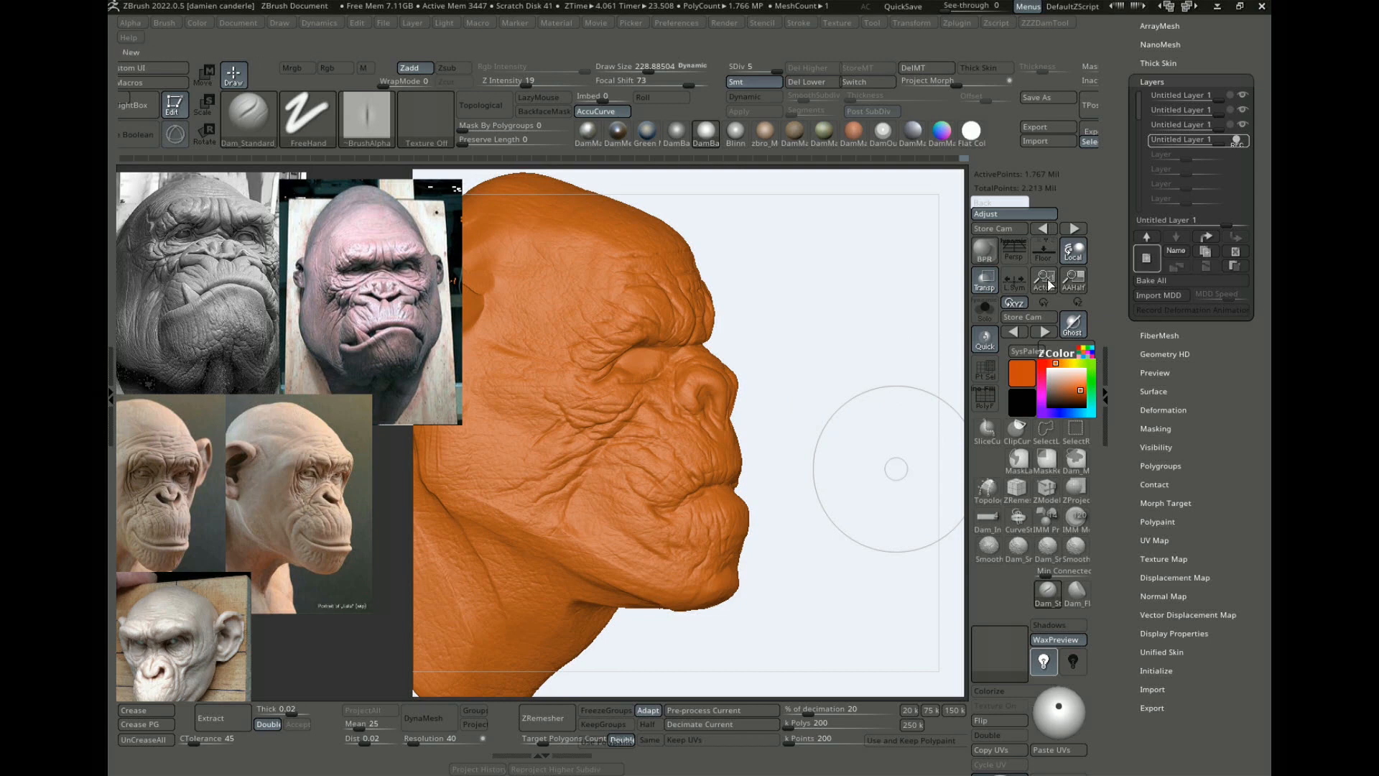
left_click_drag(843, 298, 863, 281, "alt")
left_click_drag(846, 345, 853, 337)
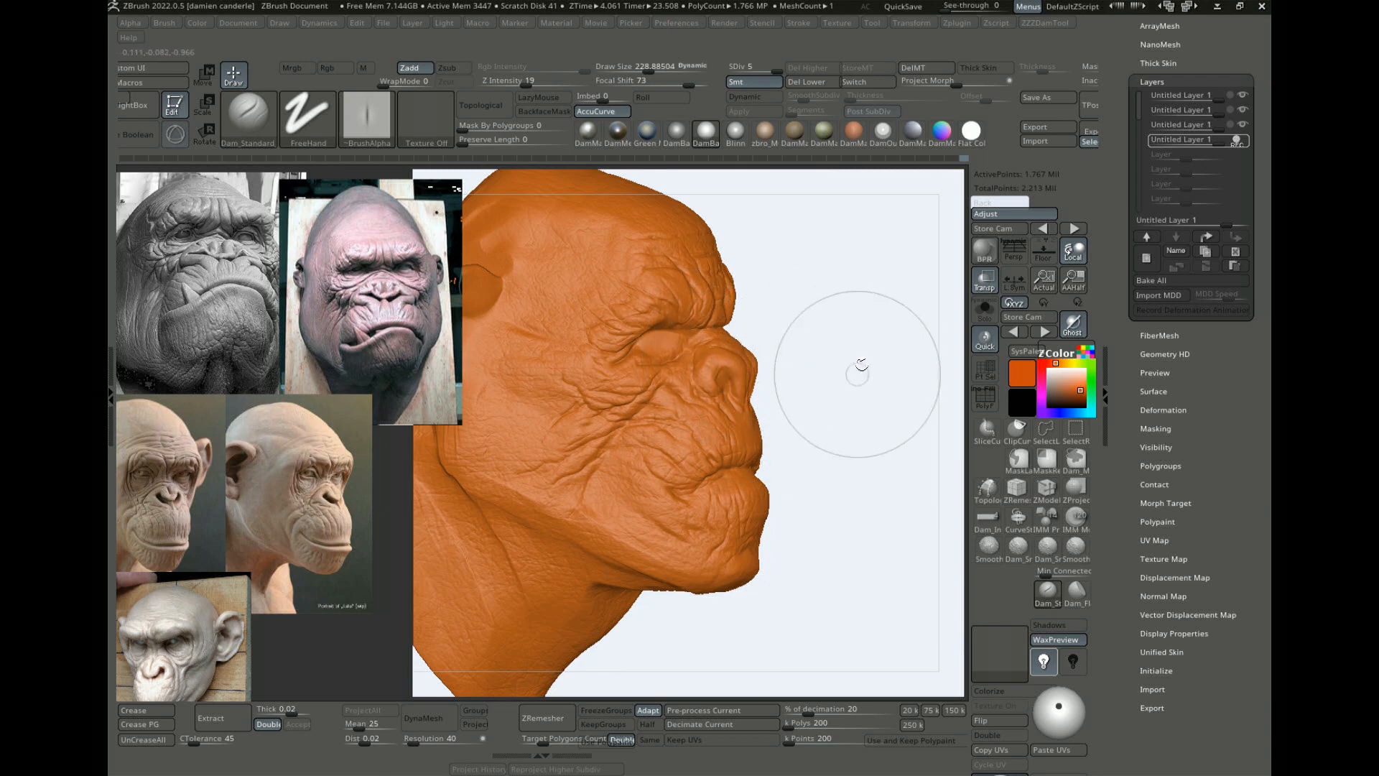
key("c")
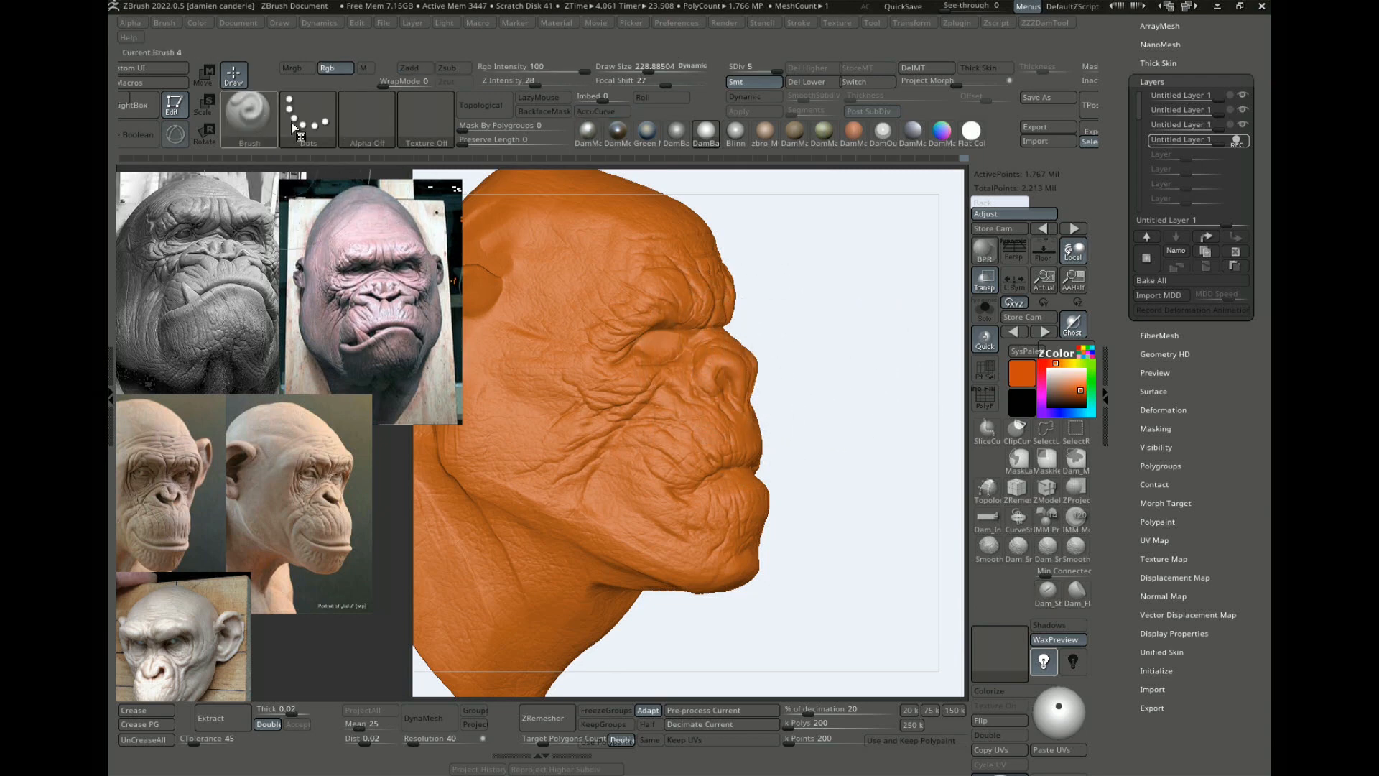
left_click(437, 70)
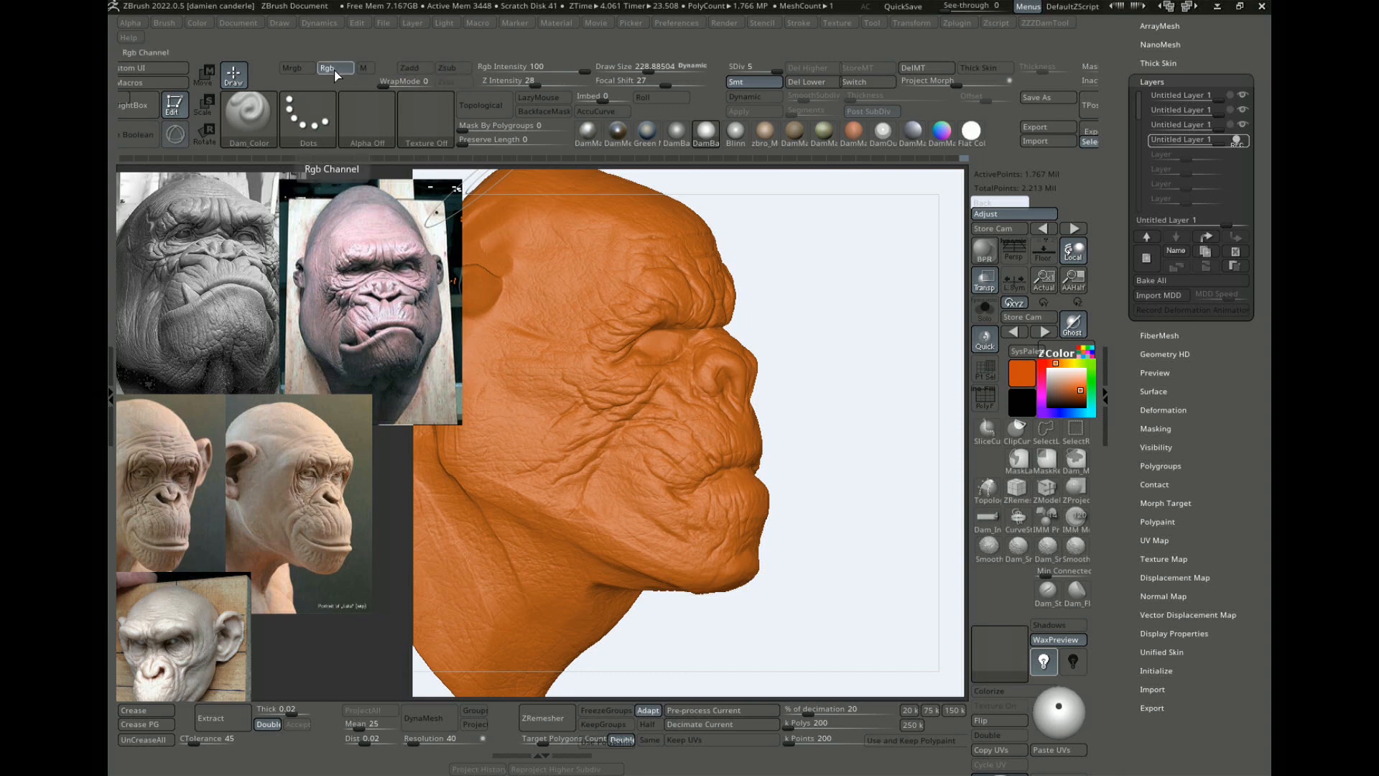
mouse_move(803, 345)
left_mouse_down()
mouse_move(873, 353)
mouse_move(854, 345)
mouse_move(859, 370)
mouse_move(890, 369)
mouse_move(862, 374)
left_mouse_up()
left_click(677, 314)
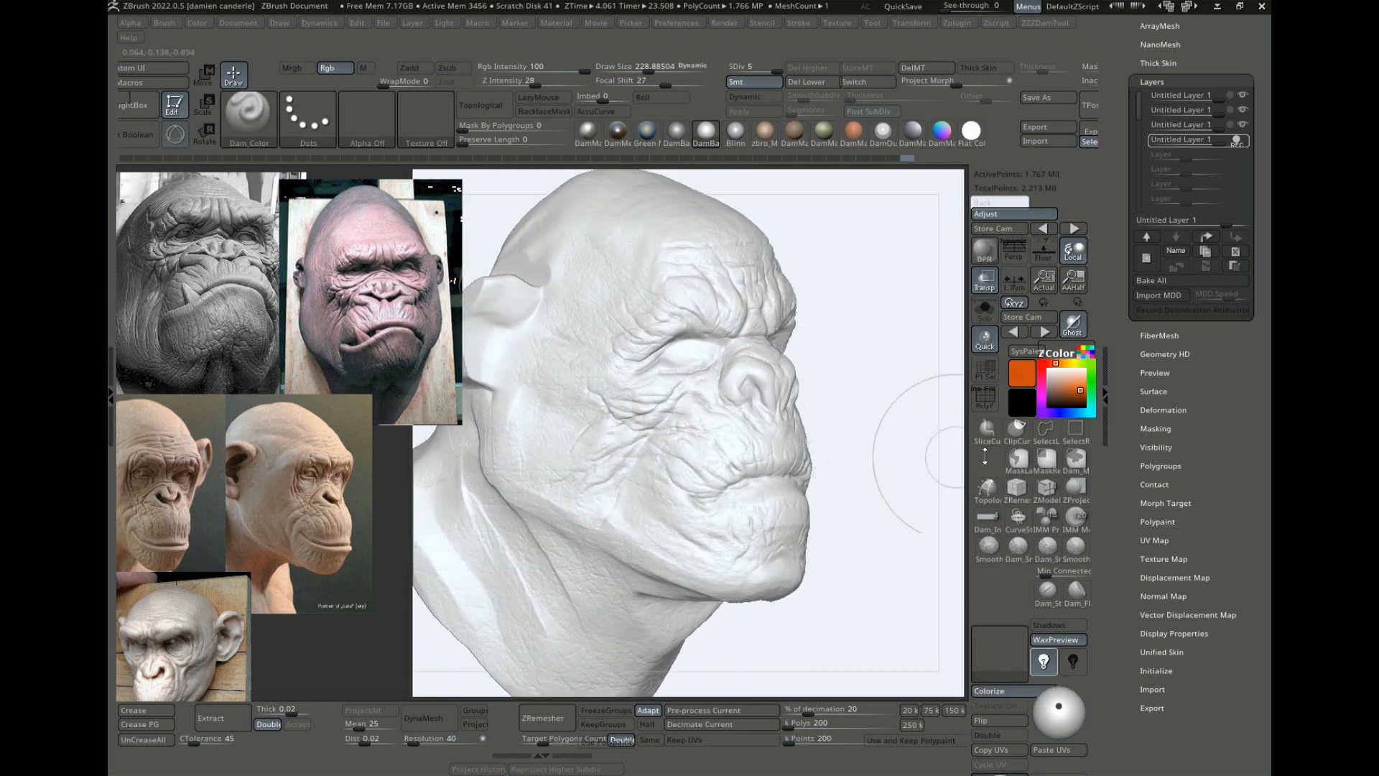
Step: Set the painting colour to a medium blue
left_click(1059, 385)
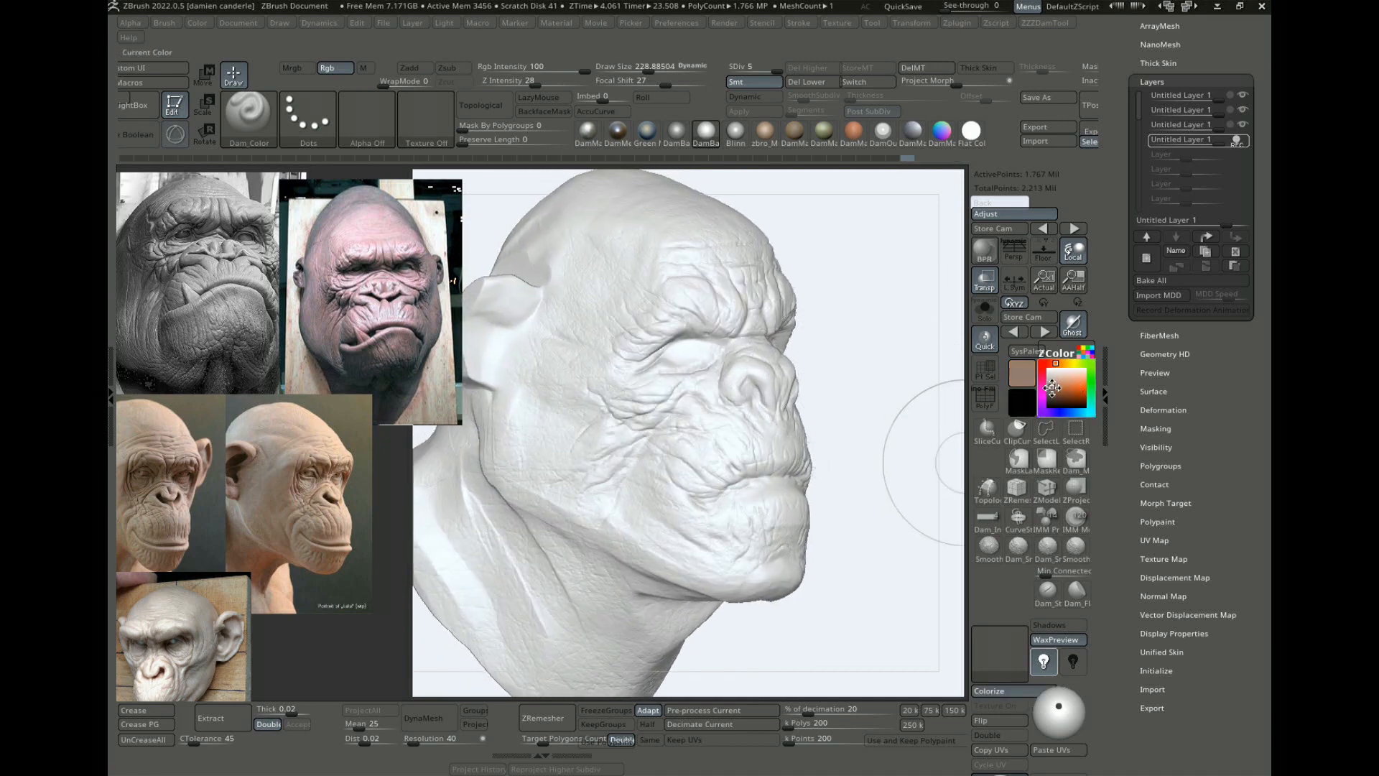
left_click_drag(1059, 400, 1056, 388)
left_click(1067, 413)
left_click(1075, 412)
mouse_move(852, 299)
left_mouse_down()
mouse_move(871, 367)
mouse_move(851, 368)
left_mouse_up()
Step: Try to fill the layered head with the medium blue
key("space")
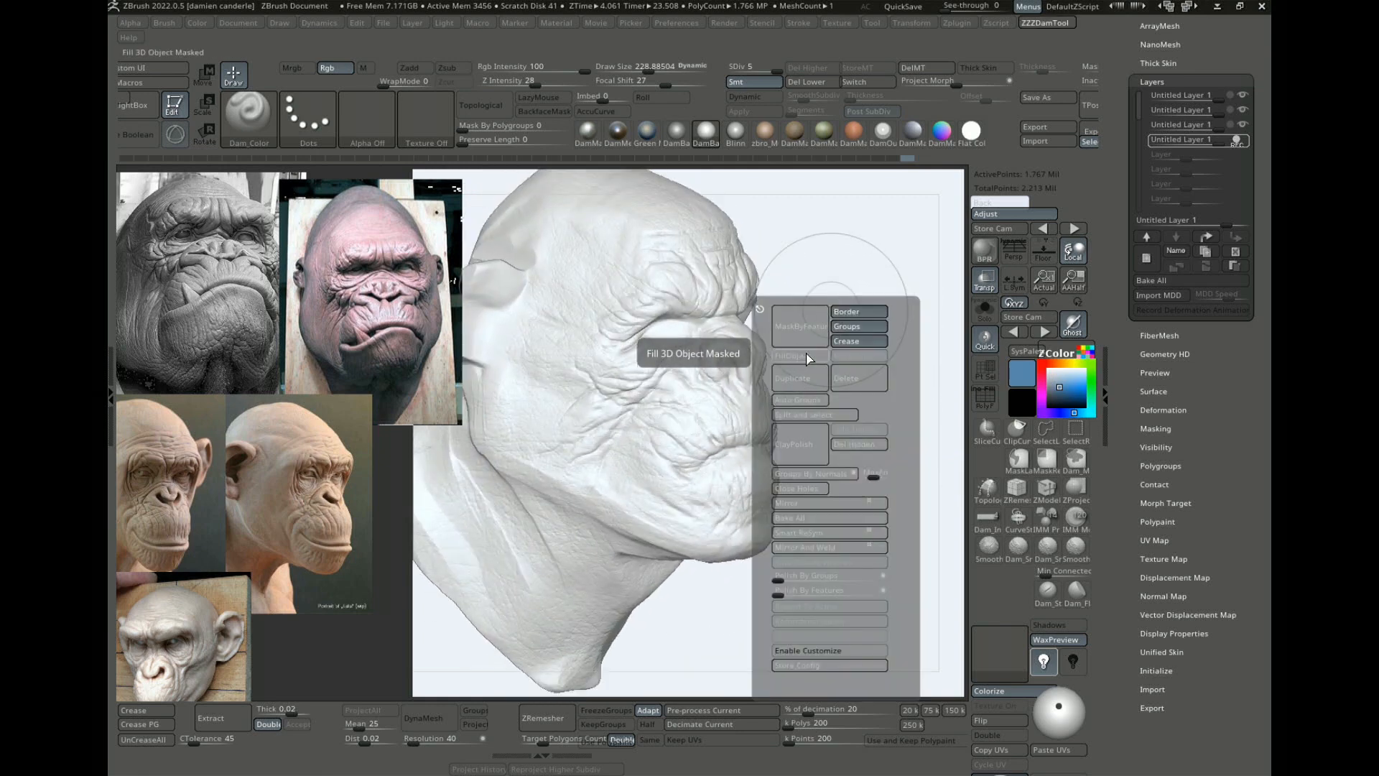
key("space")
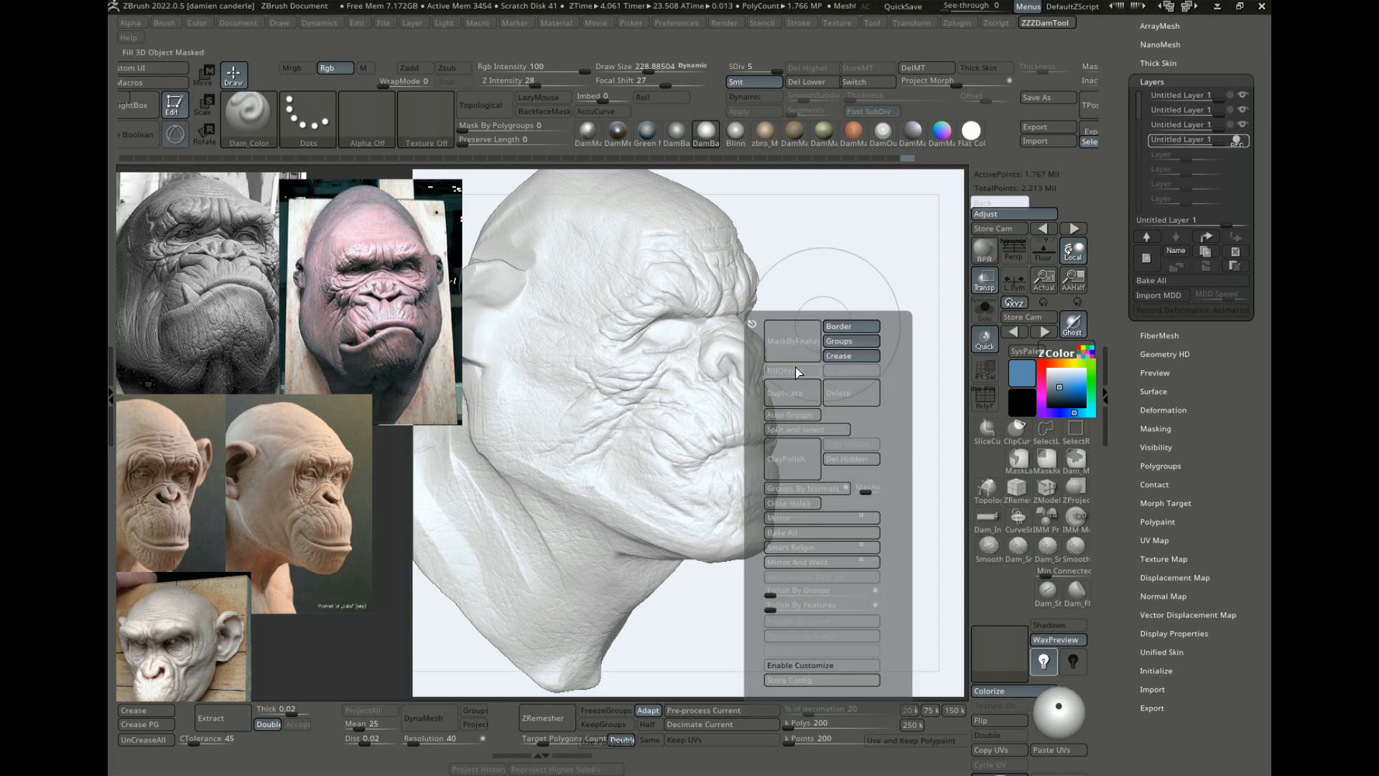
key("bracketright")
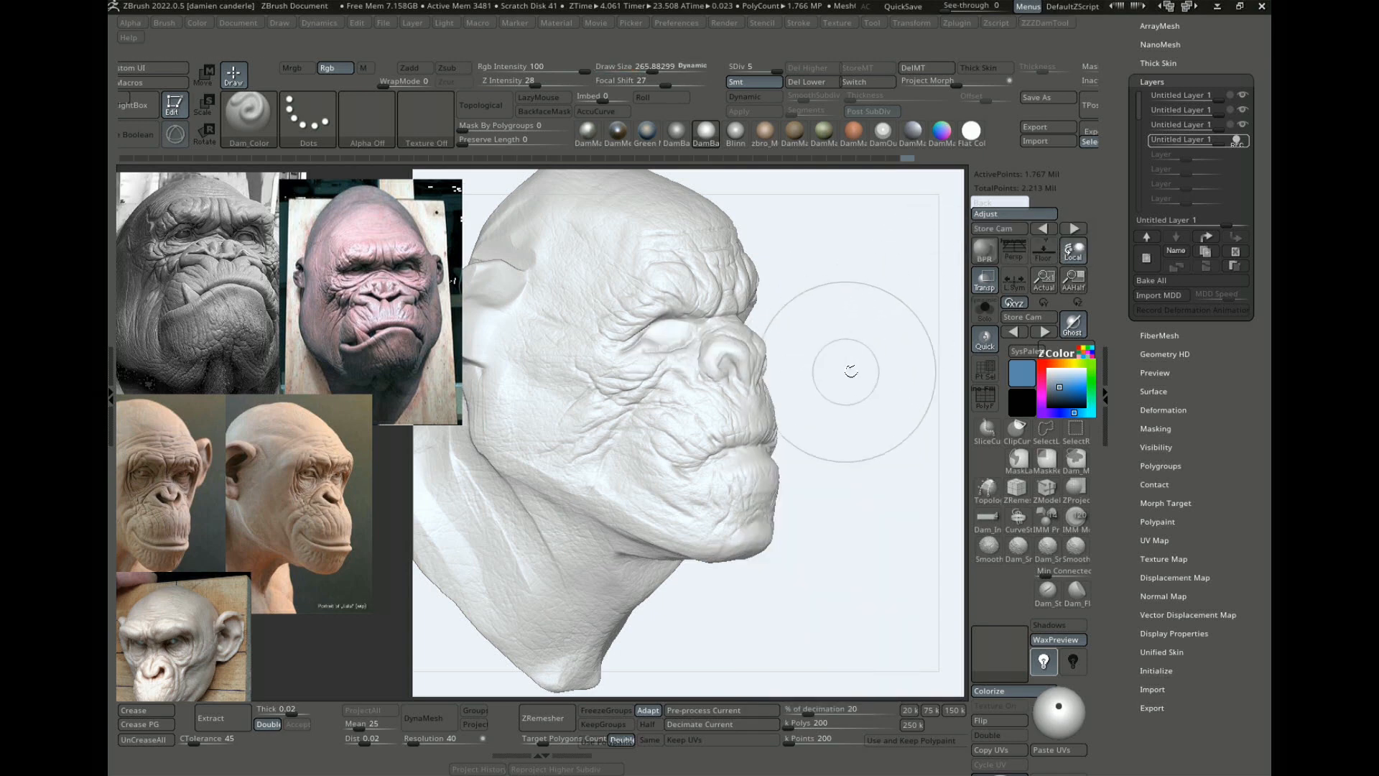
left_click(984, 690)
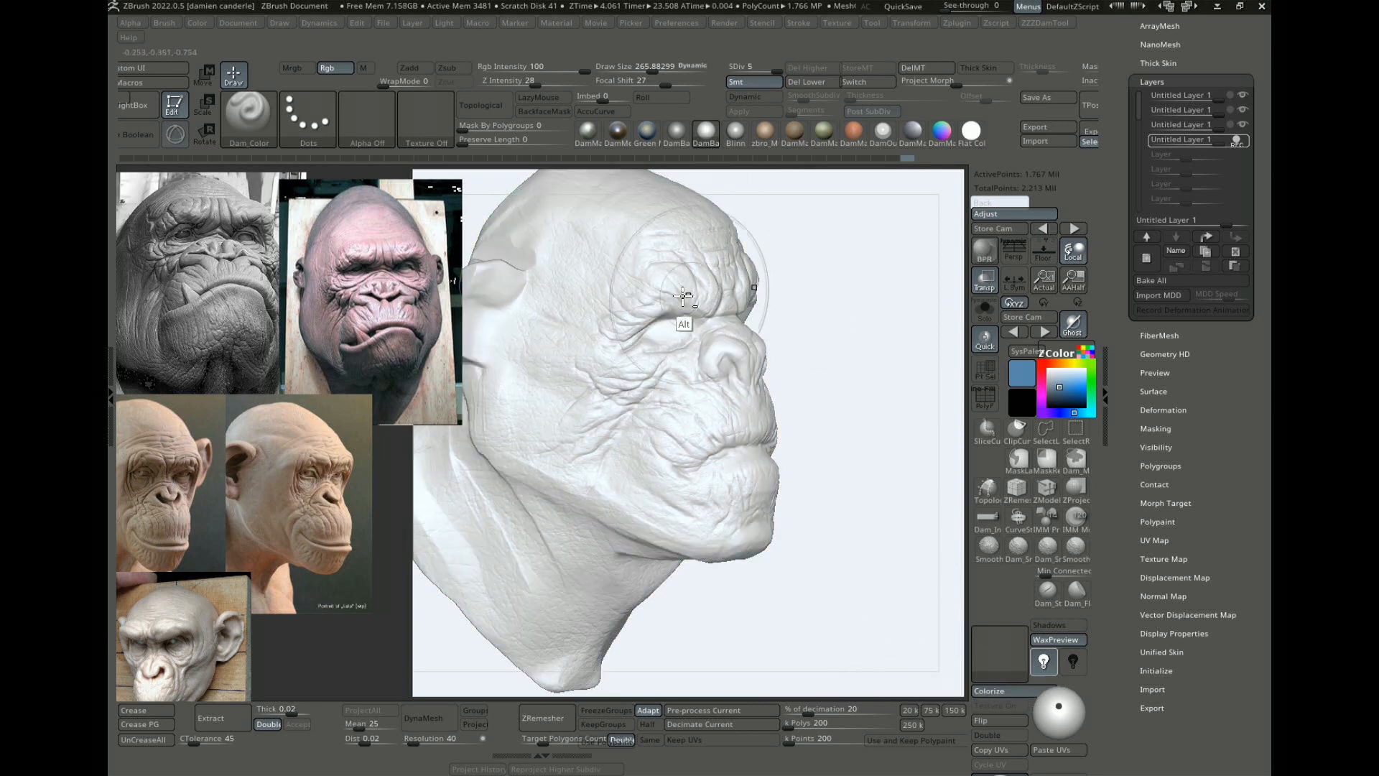
key("alt+a")
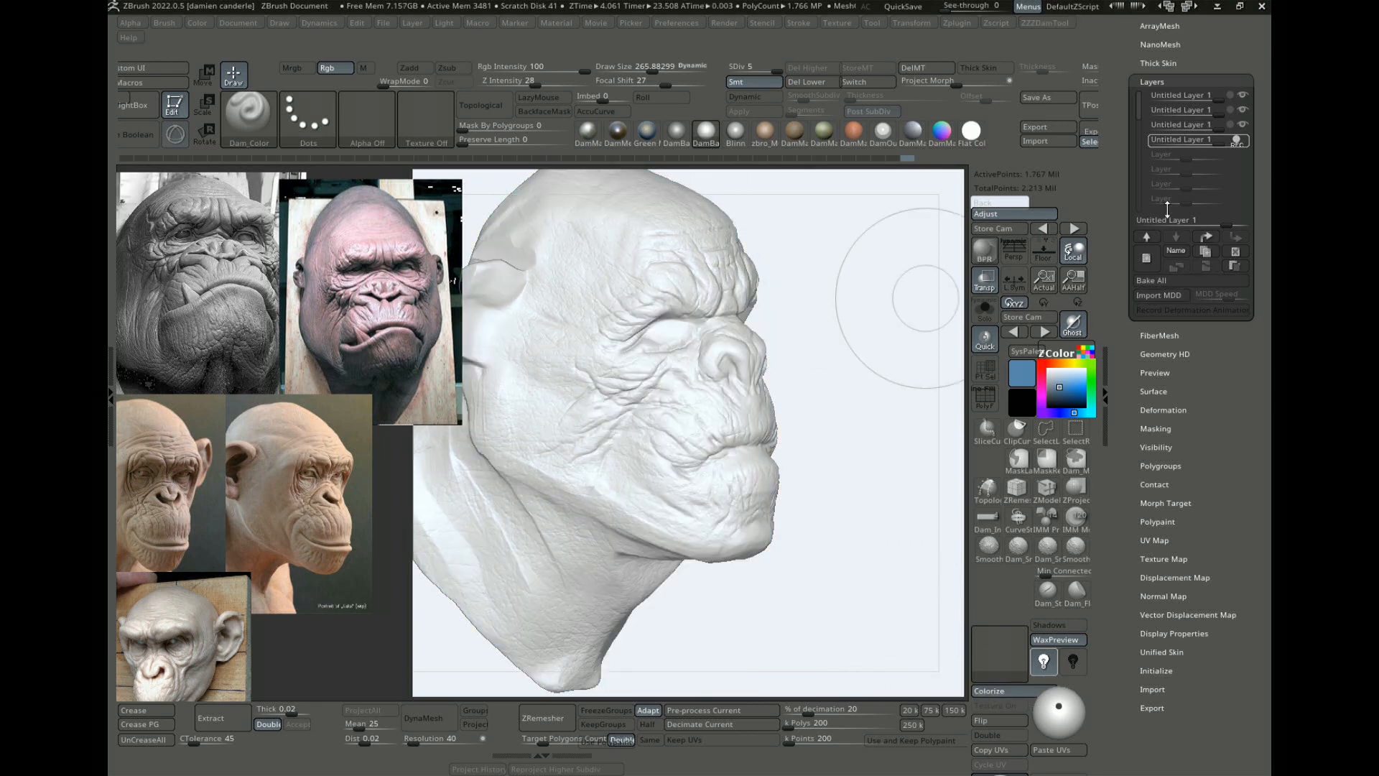
Step: Bake all sculpt layers into the head and fill it with the medium blue
left_click_drag(1116, 234, 1118, 348)
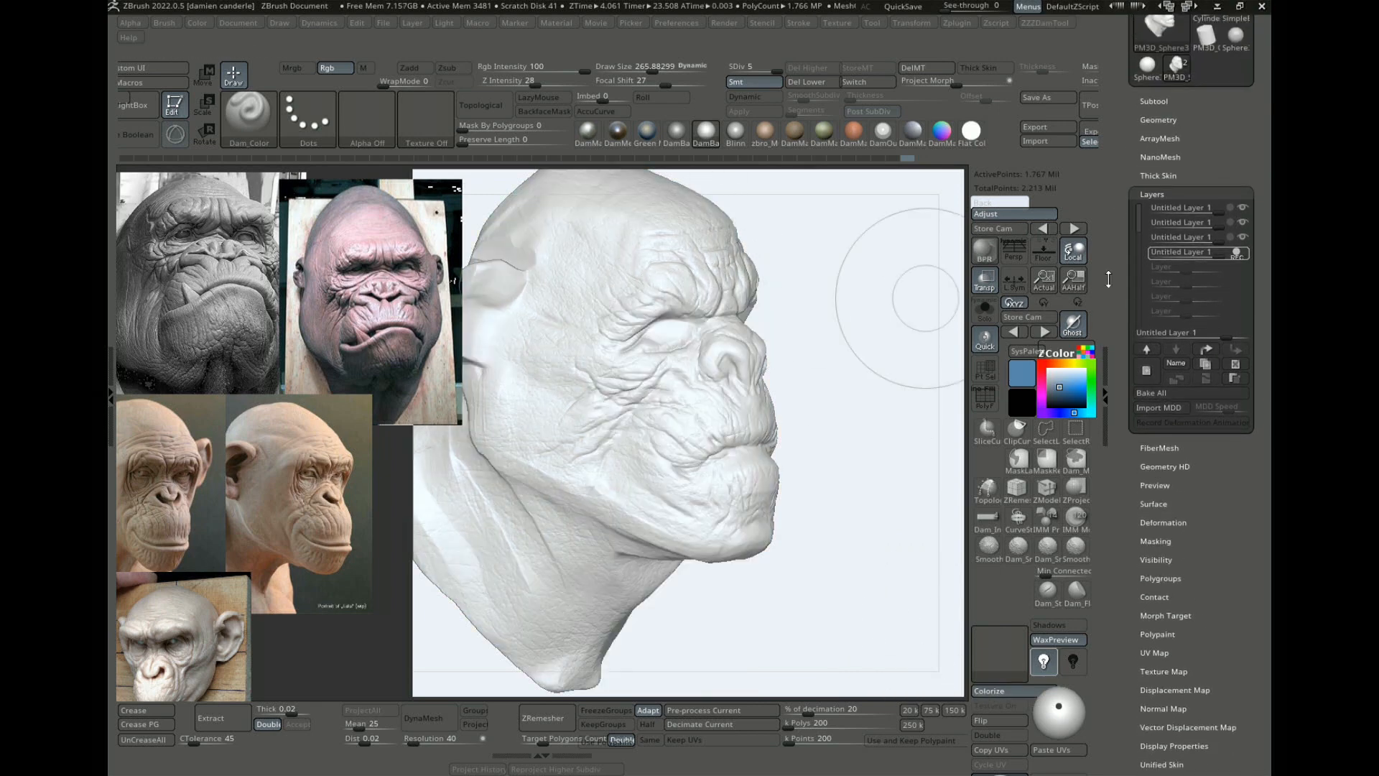
left_click(1153, 395)
left_click_drag(819, 331, 862, 376)
key("f")
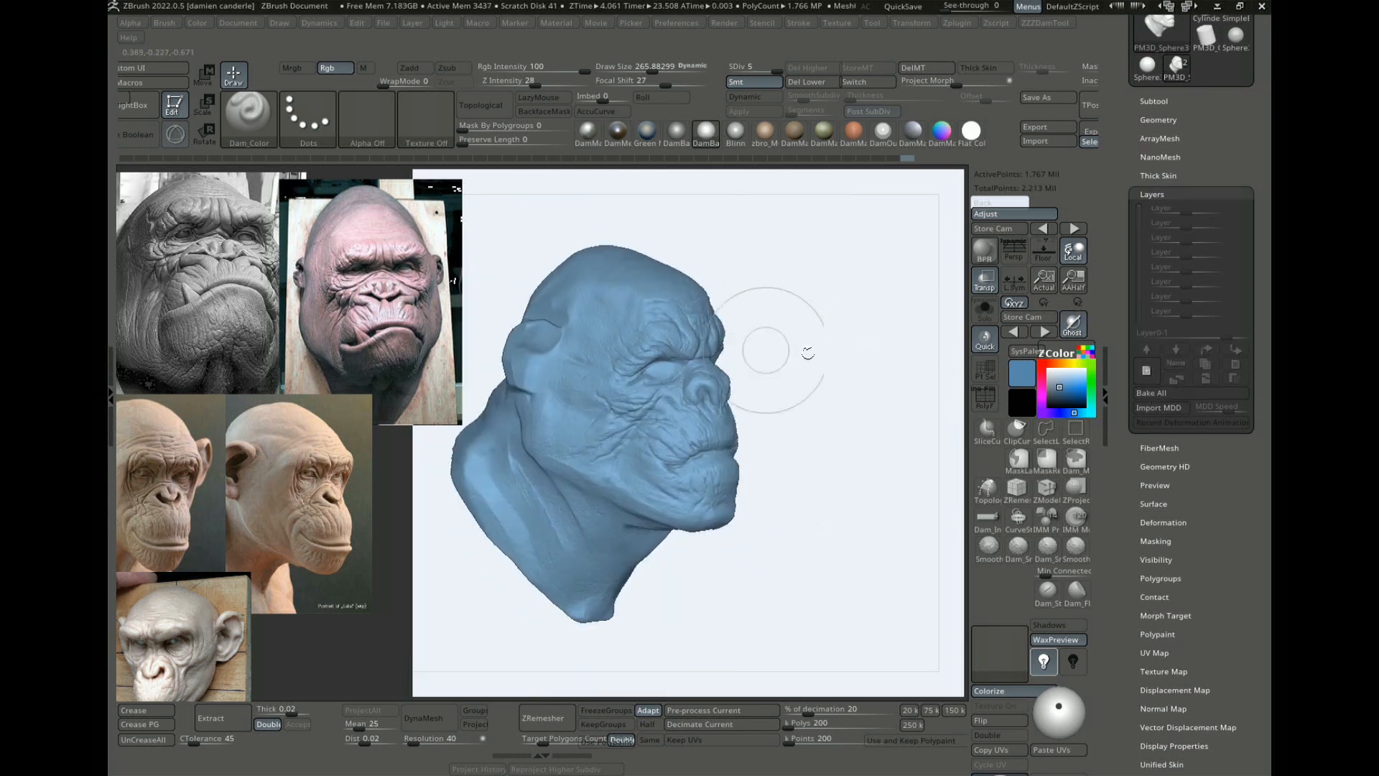
Step: Lower the head to subdivision level 1
key("shift+d")
key("shift+d")
key("shift+d")
key("shift+d")
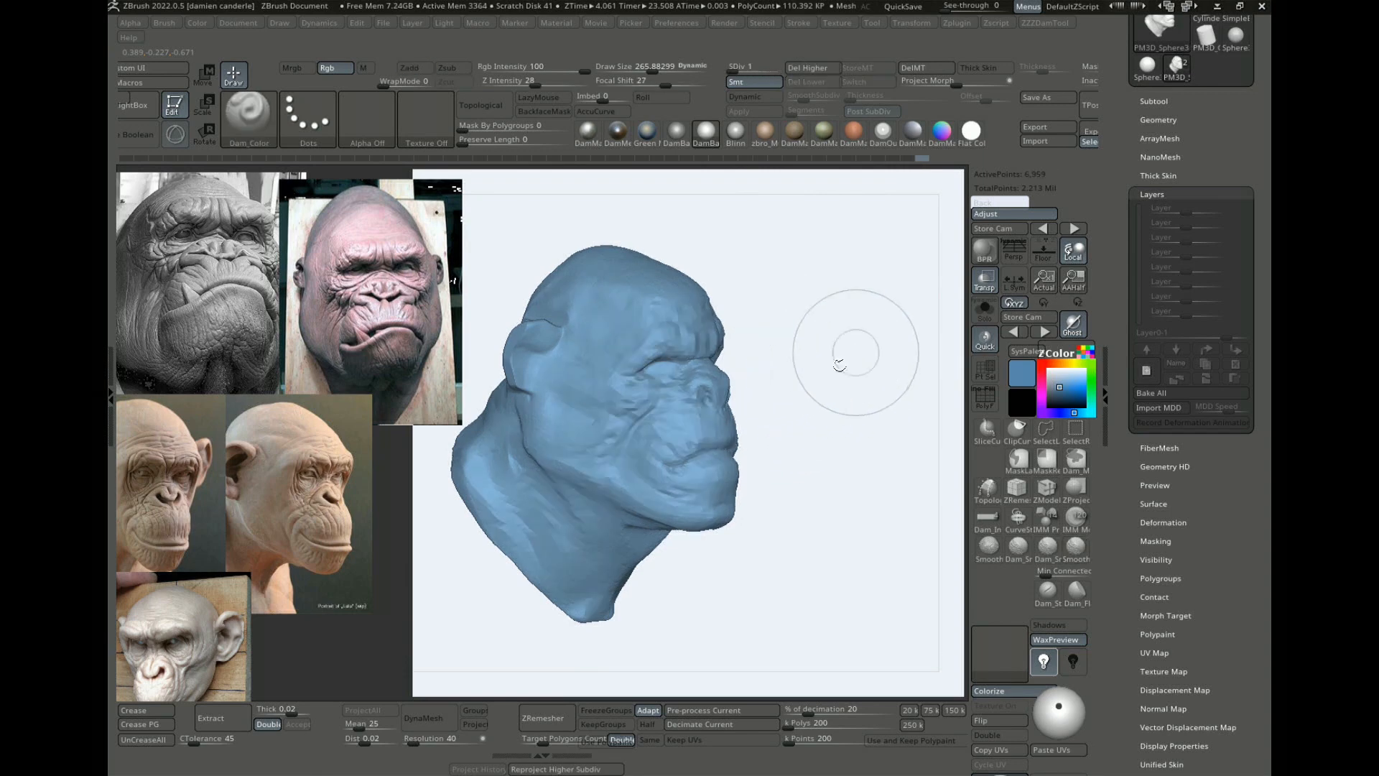
left_click_drag(839, 365, 808, 356)
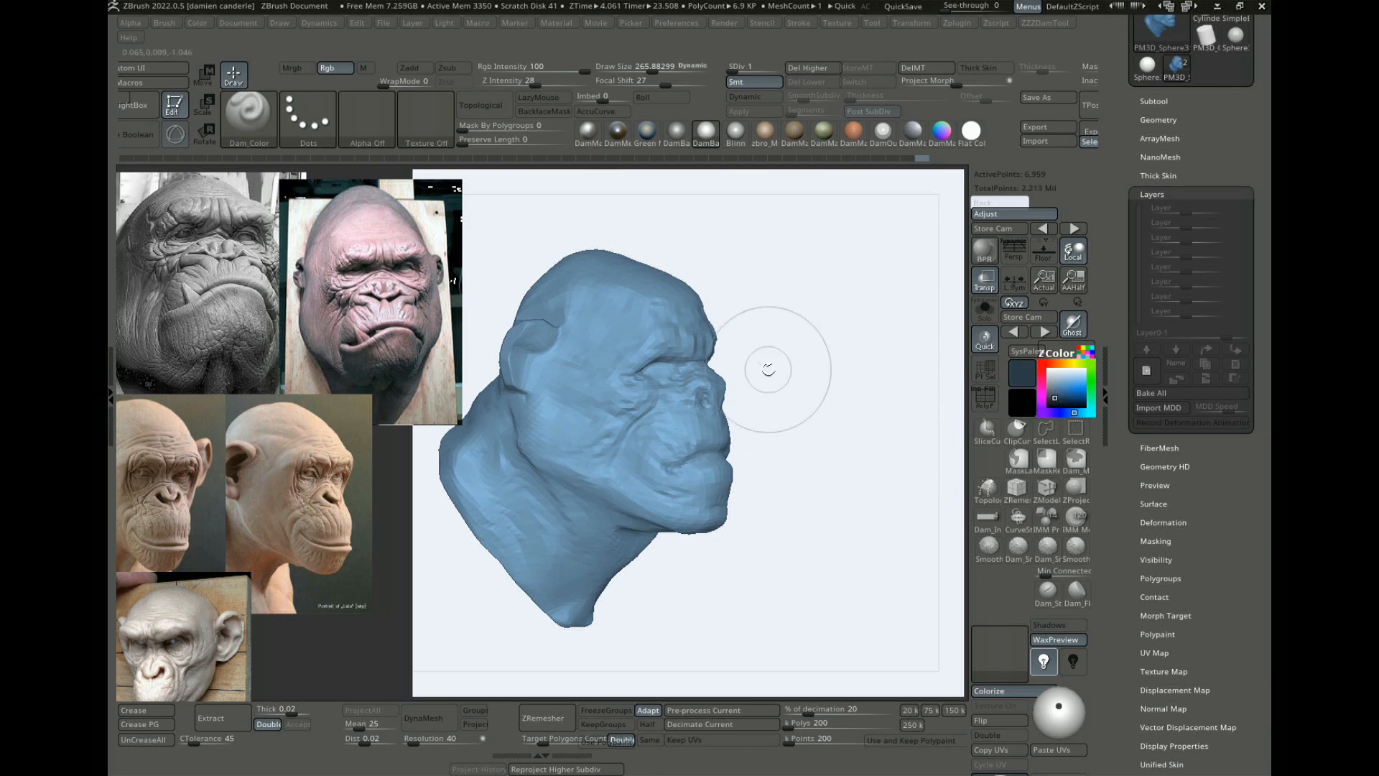
Step: Paint a darker blue along the neck with a draw size of about 331
key("s")
mouse_move(474, 435)
left_mouse_down()
mouse_move(551, 399)
mouse_move(462, 450)
mouse_move(560, 559)
left_mouse_up()
left_click_drag(808, 482, 712, 489)
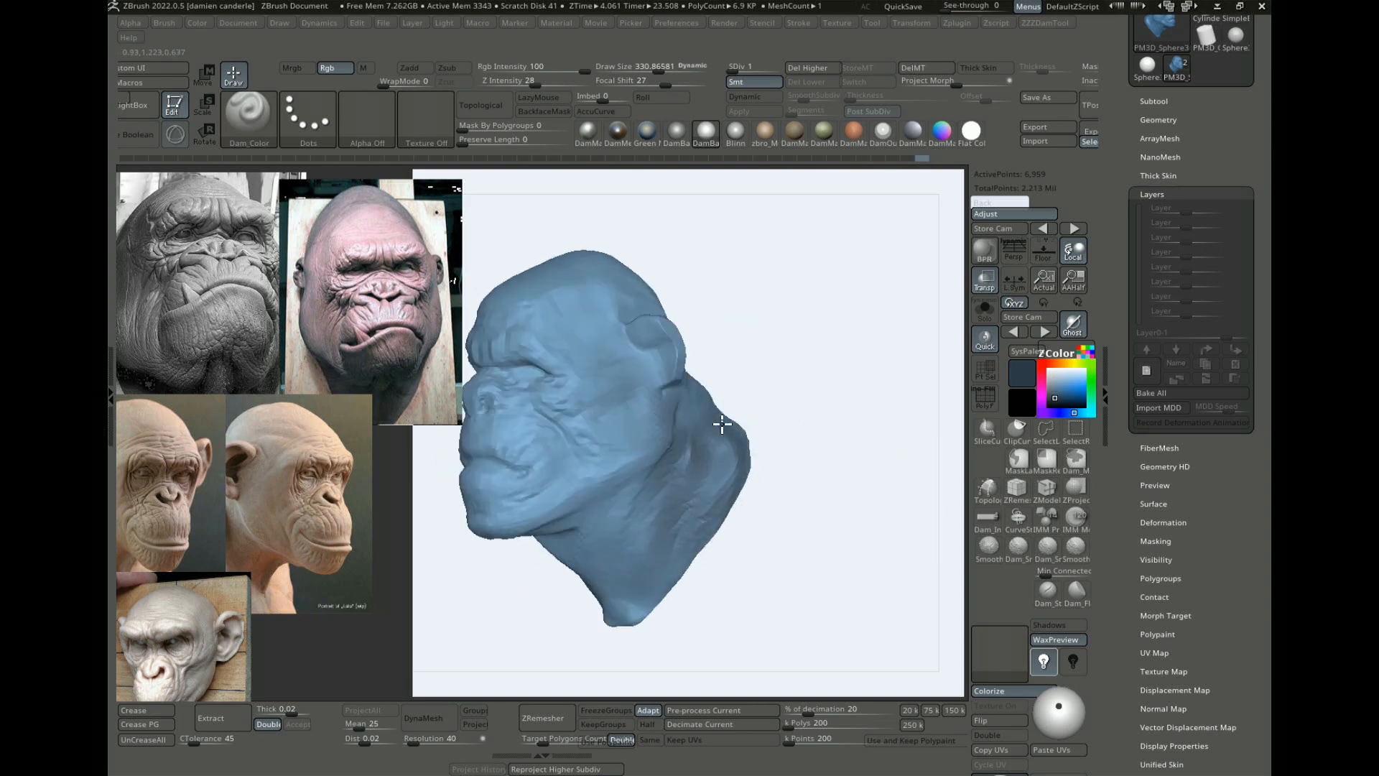
left_click_drag(761, 391, 915, 357)
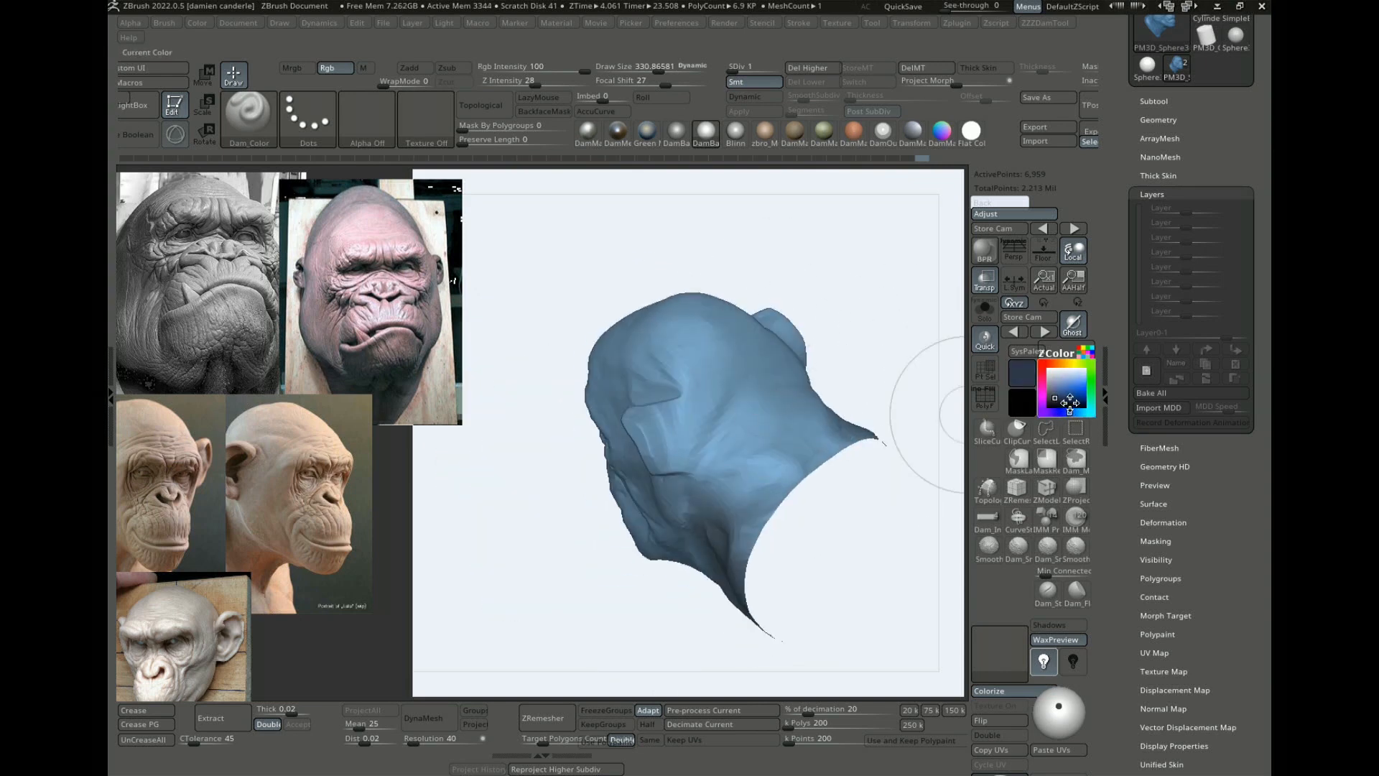
Step: Paint a deep navy blue over the top and back of the head and around the neck
mouse_move(696, 314)
left_mouse_down()
mouse_move(699, 394)
mouse_move(767, 497)
left_mouse_up()
mouse_move(830, 513)
left_mouse_down()
mouse_move(884, 385)
mouse_move(914, 373)
left_mouse_up()
mouse_move(619, 289)
left_mouse_down()
mouse_move(649, 283)
mouse_move(680, 336)
mouse_move(740, 358)
left_mouse_up()
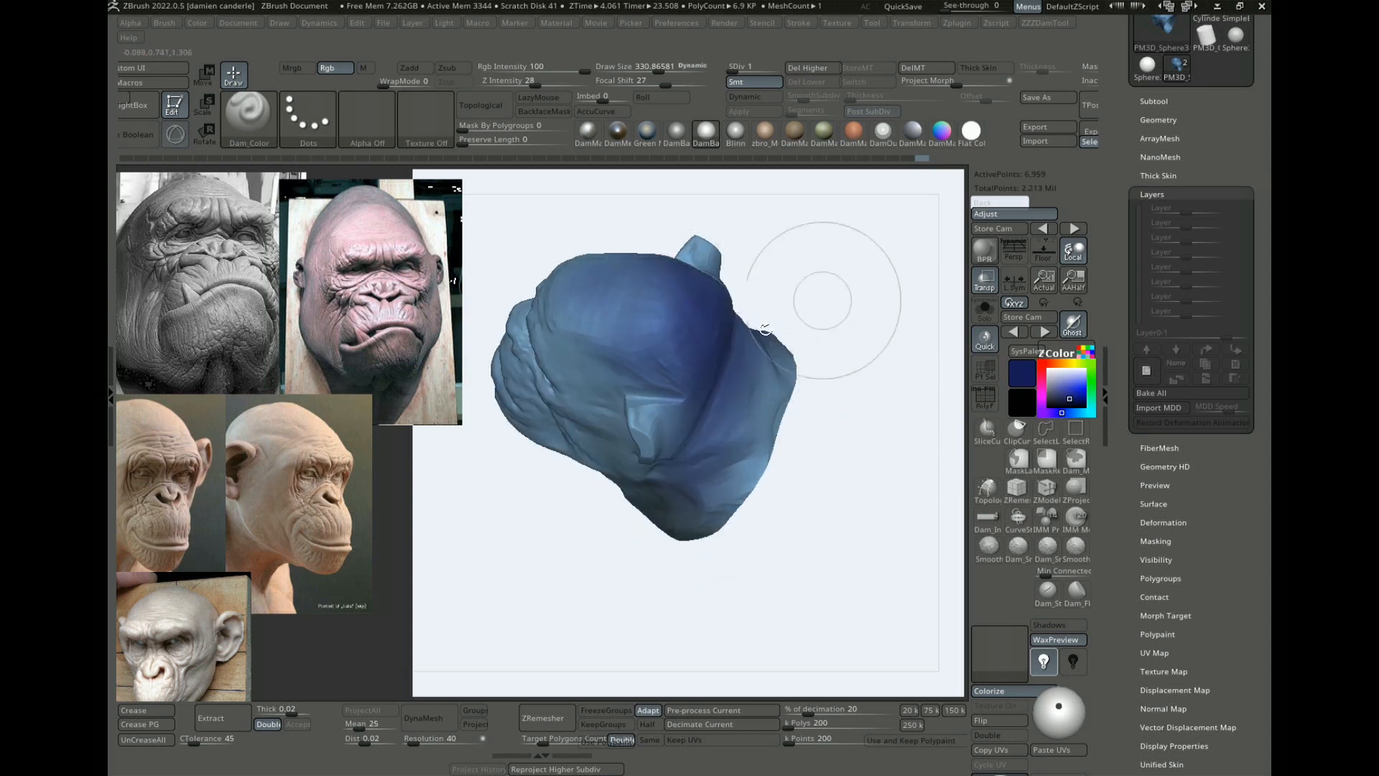
left_click_drag(824, 360, 838, 278)
mouse_move(628, 388)
left_mouse_down()
mouse_move(665, 481)
mouse_move(640, 528)
left_mouse_up()
left_click_drag(806, 433, 893, 309)
mouse_move(634, 345)
left_mouse_down()
mouse_move(601, 484)
mouse_move(503, 460)
left_mouse_up()
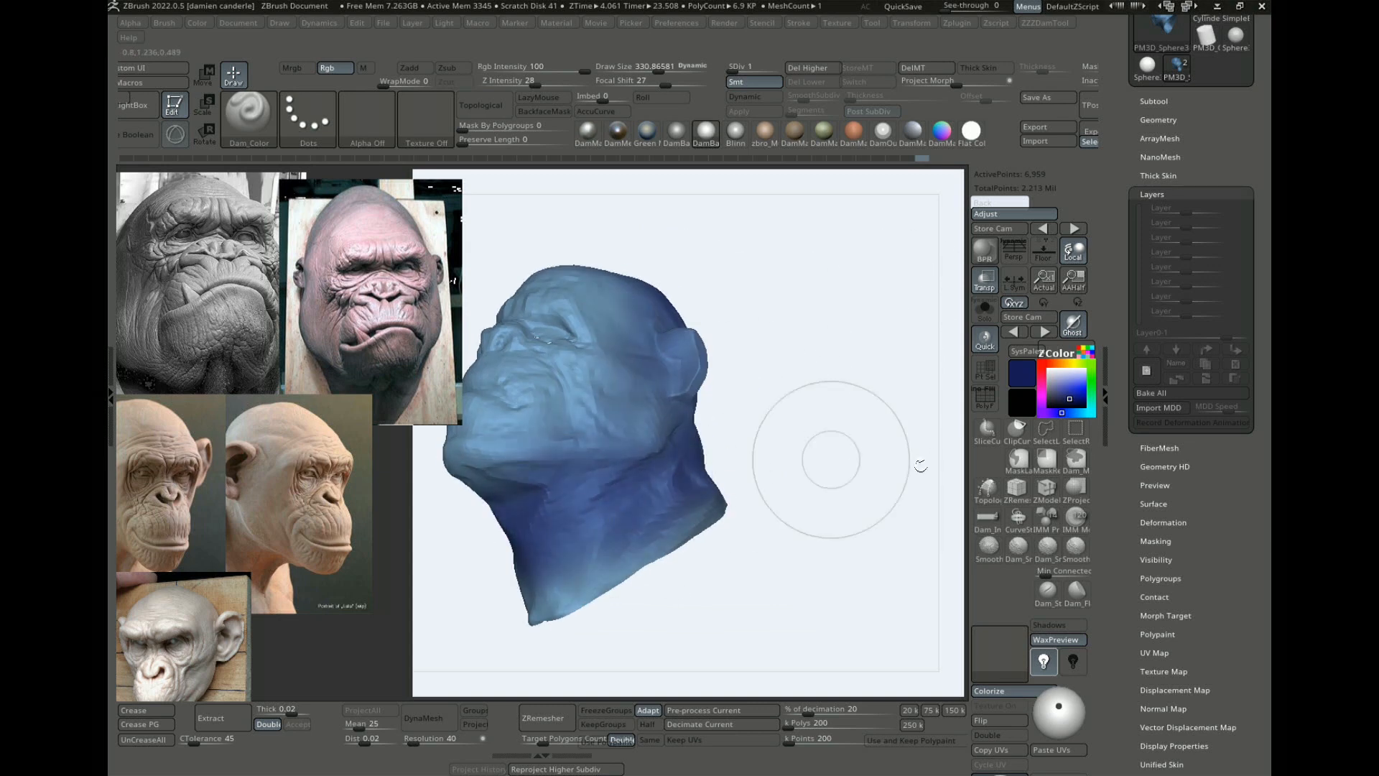
Step: Shade the neck, under the jaw and the sides of the head with a near-black blue
left_click(1055, 403)
mouse_move(669, 452)
left_mouse_down()
mouse_move(656, 459)
mouse_move(683, 536)
mouse_move(564, 449)
left_mouse_up()
left_click_drag(578, 409, 611, 437)
left_click_drag(779, 323, 757, 373)
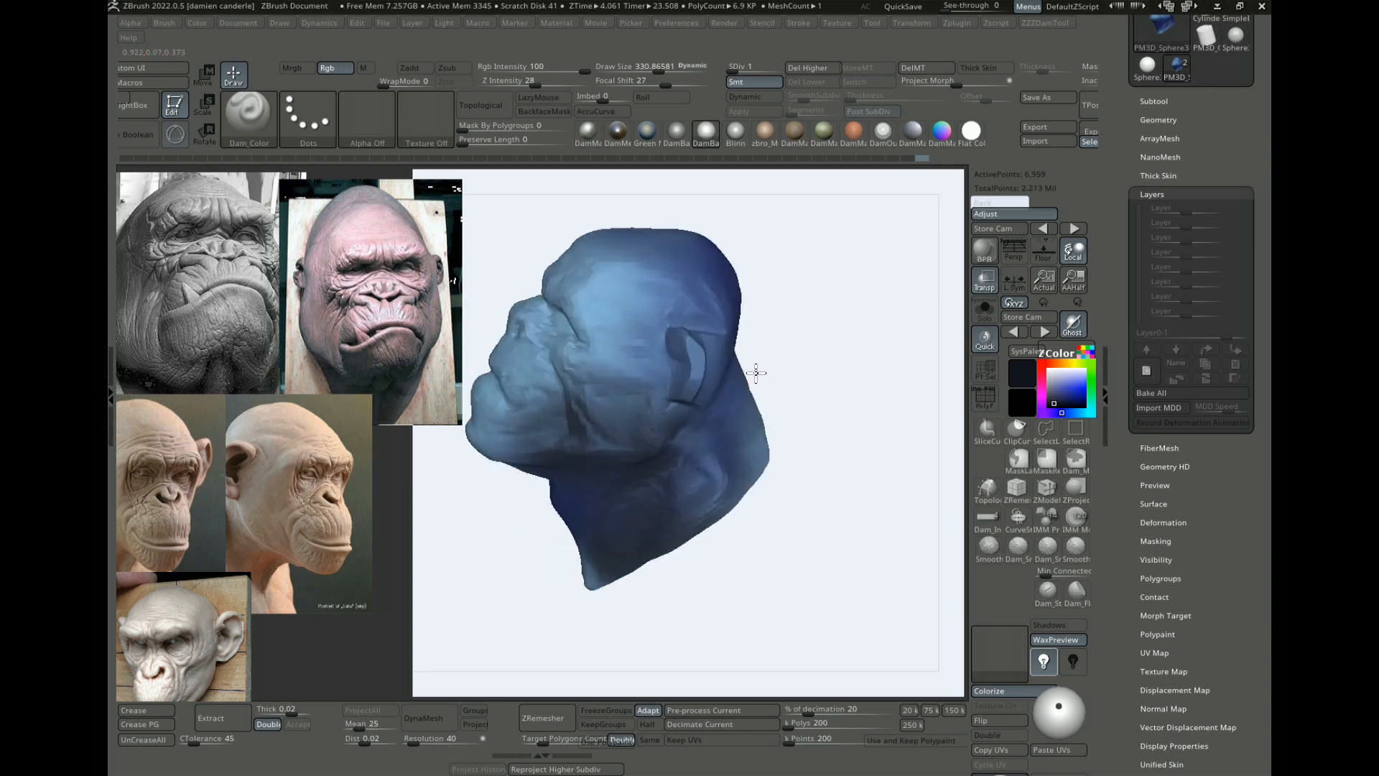
mouse_move(623, 313)
left_mouse_down()
mouse_move(628, 330)
mouse_move(638, 291)
left_mouse_up()
mouse_move(773, 283)
left_mouse_down()
mouse_move(761, 326)
mouse_move(815, 321)
mouse_move(816, 402)
left_mouse_up()
mouse_move(841, 420)
left_mouse_down()
mouse_move(812, 431)
mouse_move(862, 431)
left_mouse_up()
Step: Darken the eye sockets and the mouth line with a draw size of about 129
key("s")
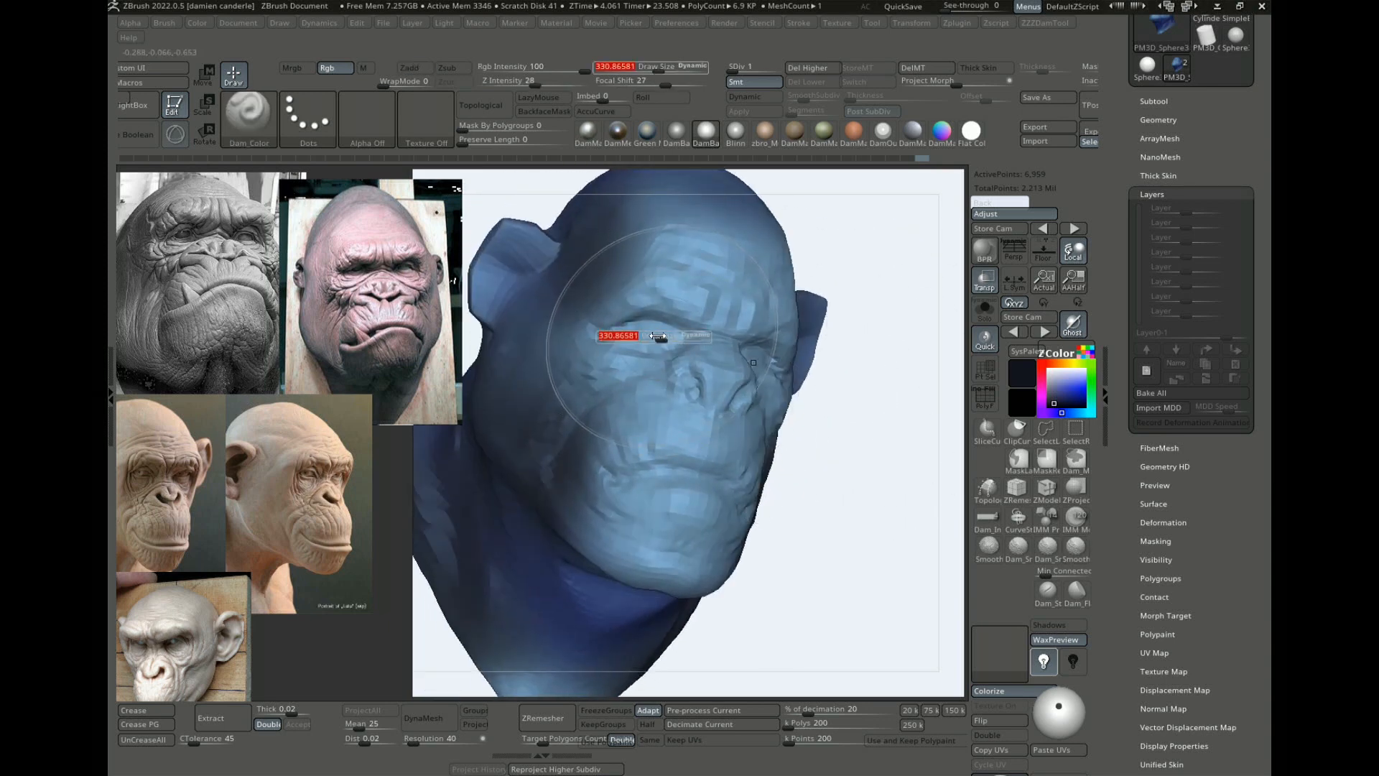
mouse_move(659, 336)
left_mouse_down()
mouse_move(635, 332)
mouse_move(679, 316)
mouse_move(671, 332)
left_mouse_up()
mouse_move(675, 424)
left_mouse_down()
mouse_move(692, 483)
mouse_move(721, 484)
mouse_move(636, 472)
left_mouse_up()
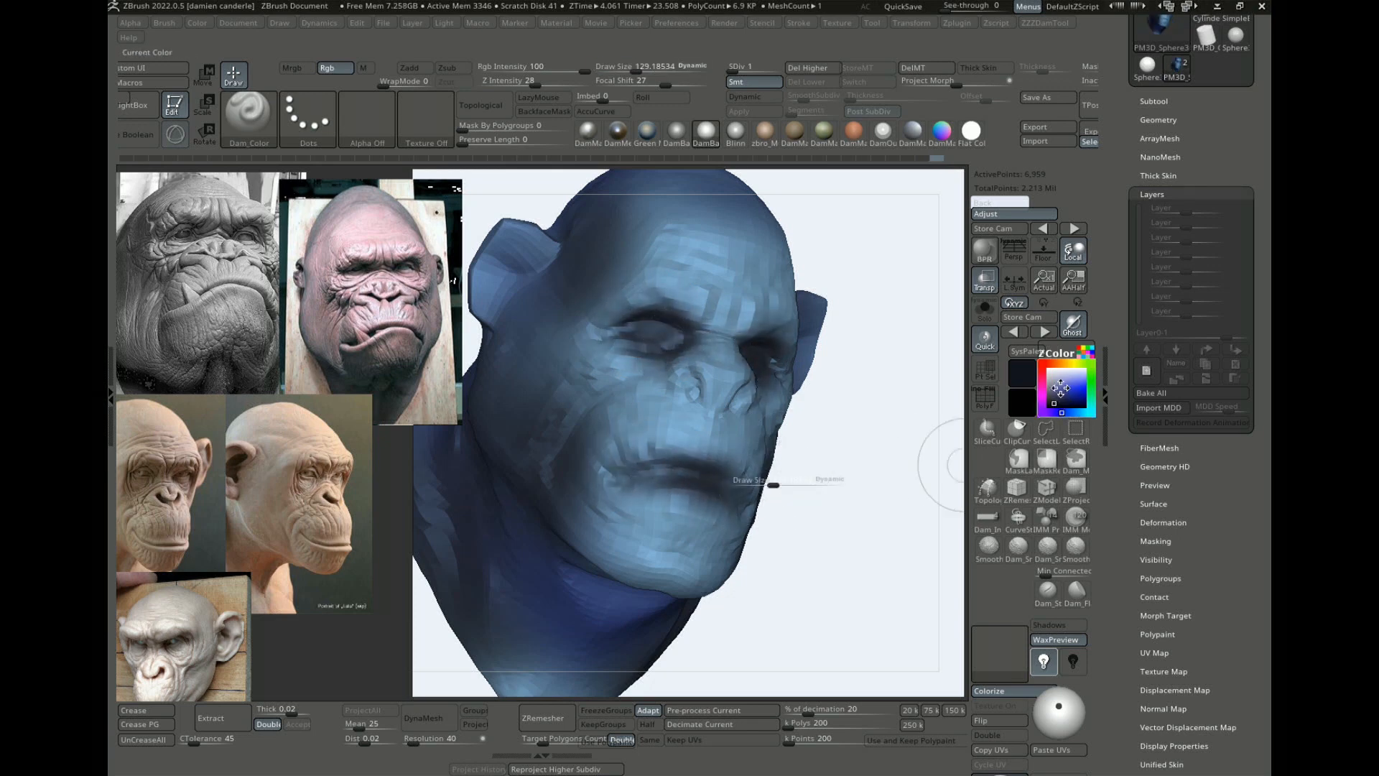
Step: Paint soft tan tones on the forehead, cheeks, ears and around the nose and mouth with draw sizes of about 129 to 236
left_click(1063, 363)
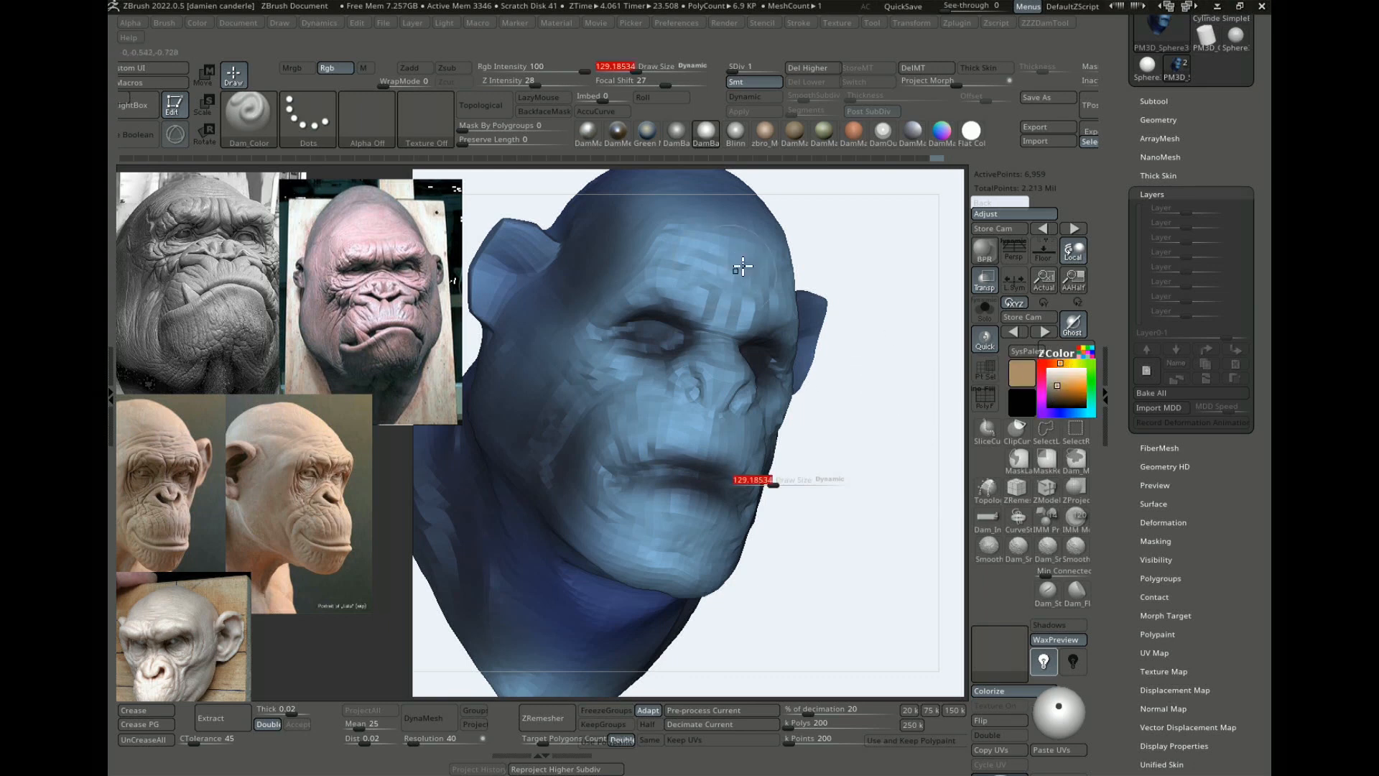
mouse_move(848, 229)
left_mouse_down()
mouse_move(871, 222)
mouse_move(867, 282)
mouse_move(734, 272)
left_mouse_up()
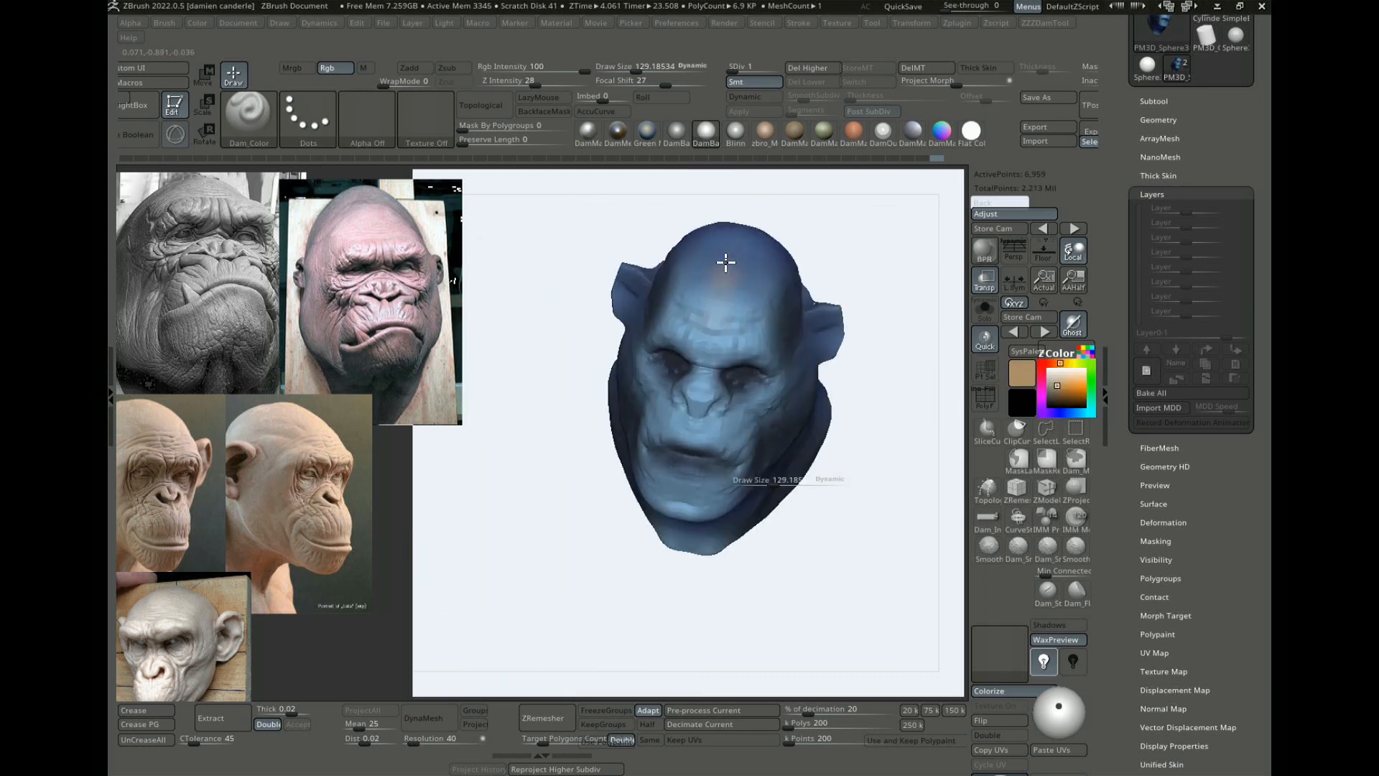
left_click_drag(762, 470, 775, 471)
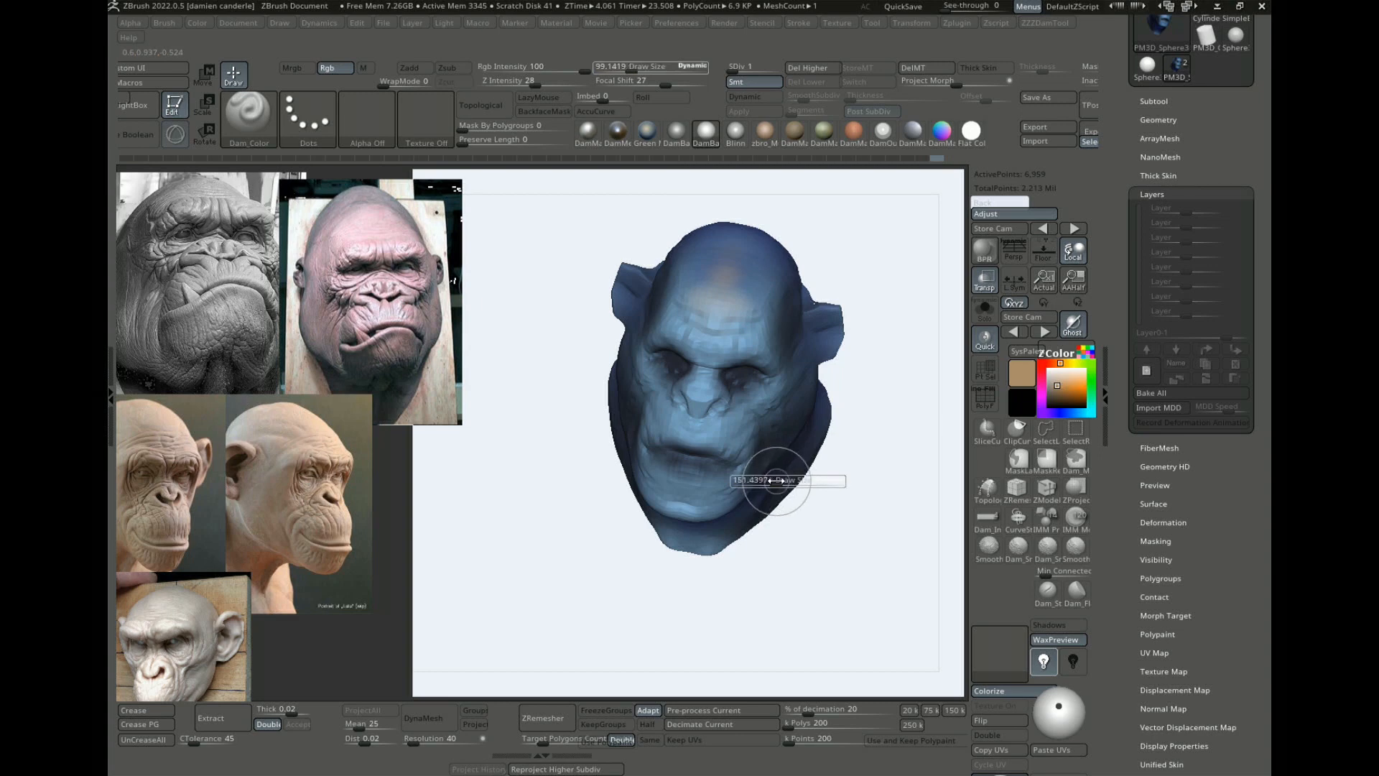
left_click_drag(920, 274, 656, 333)
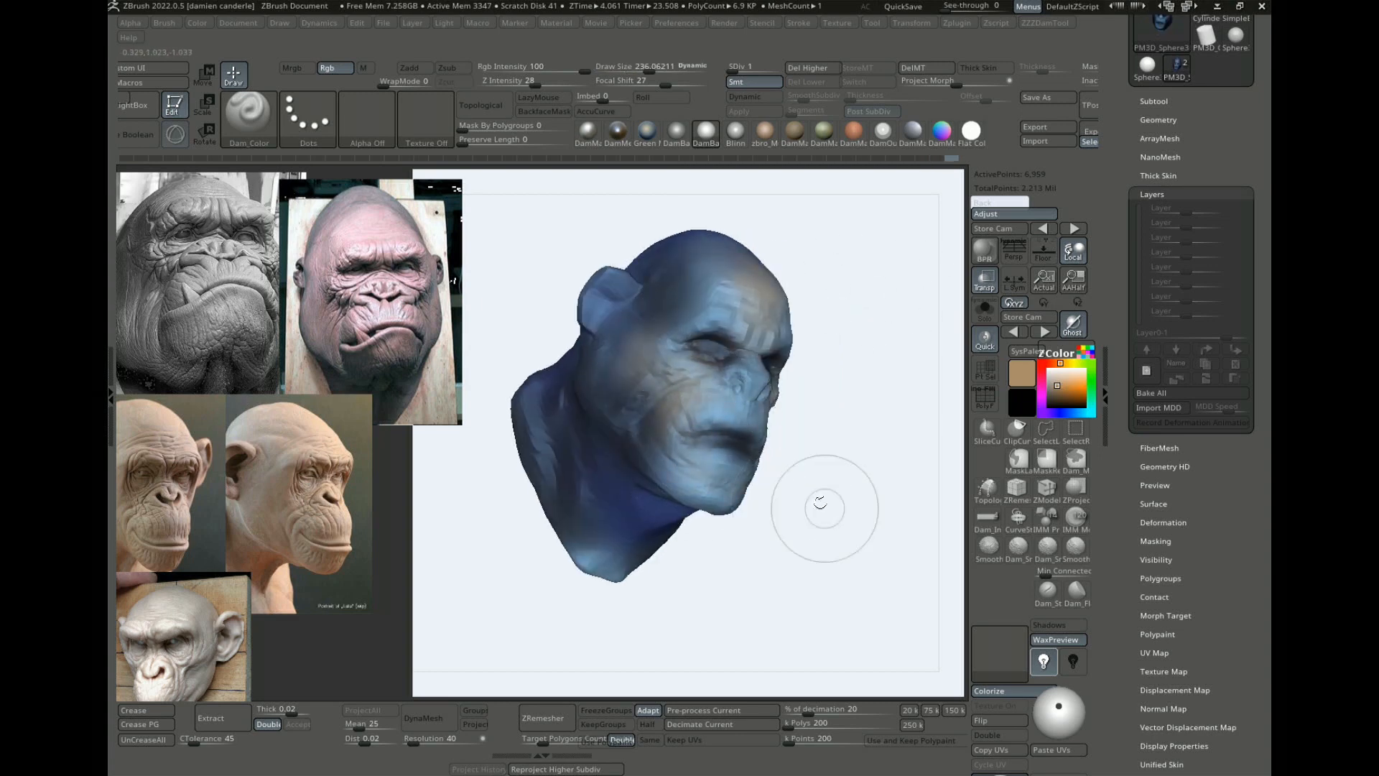
mouse_move(821, 506)
left_mouse_down()
mouse_move(877, 523)
mouse_move(899, 410)
mouse_move(849, 273)
mouse_move(840, 294)
left_mouse_up()
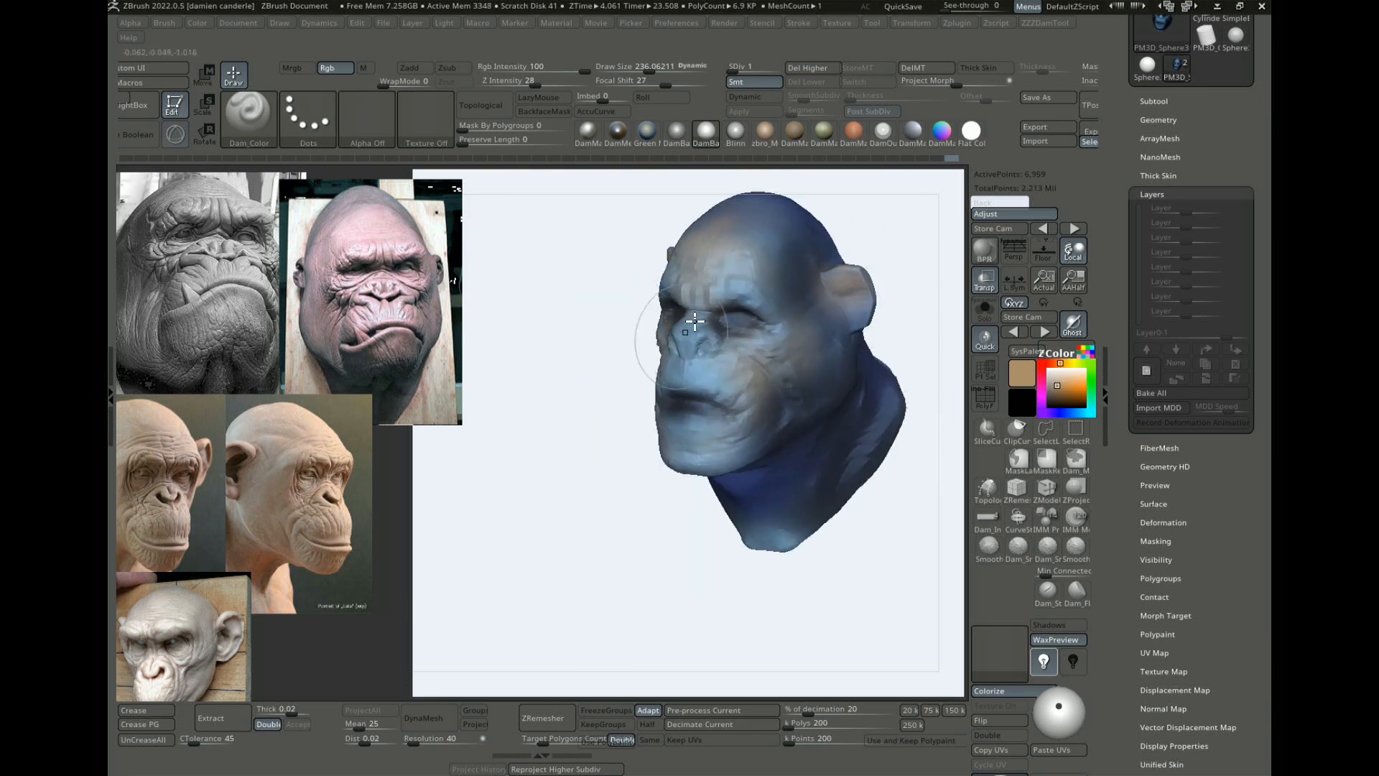
left_click_drag(523, 542, 639, 493)
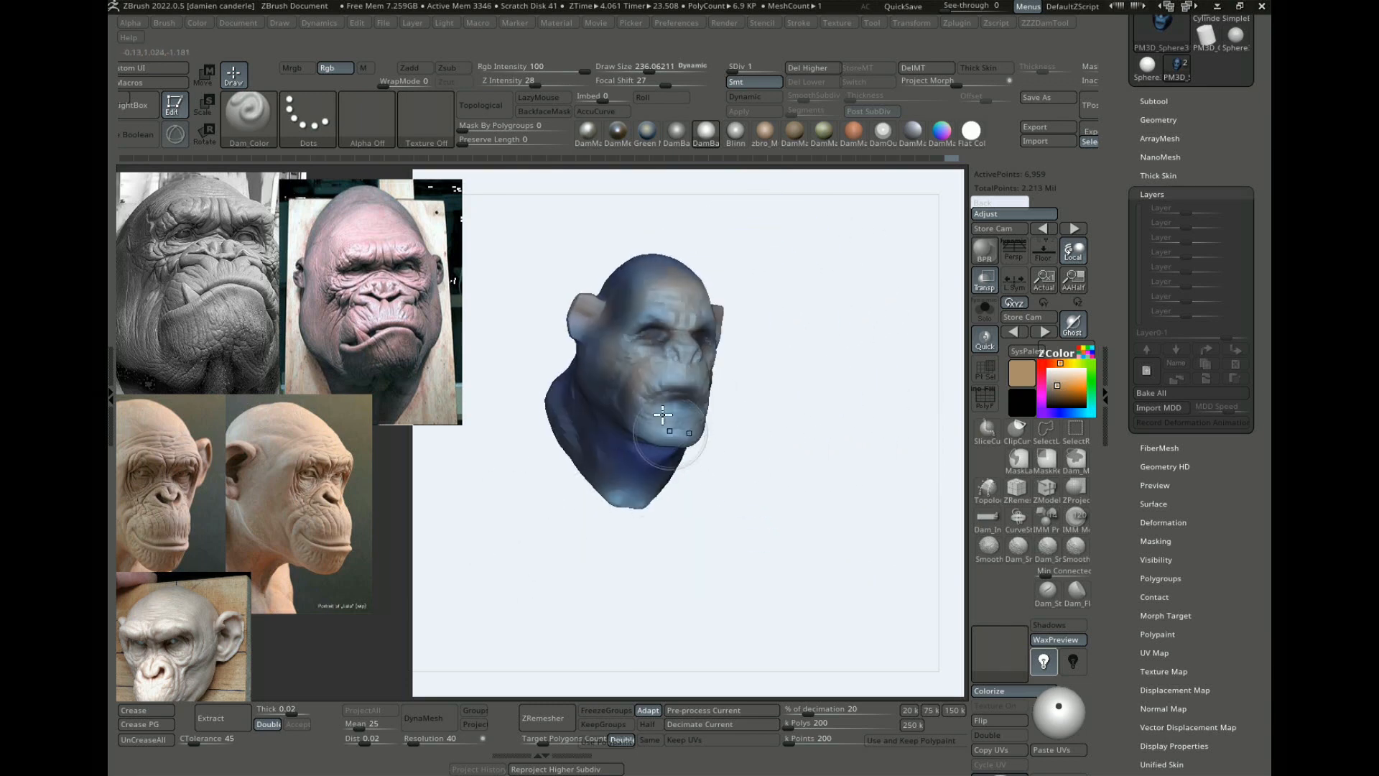
Step: Raise the head to subdivision level 3
left_click_drag(842, 374, 852, 447, "alt")
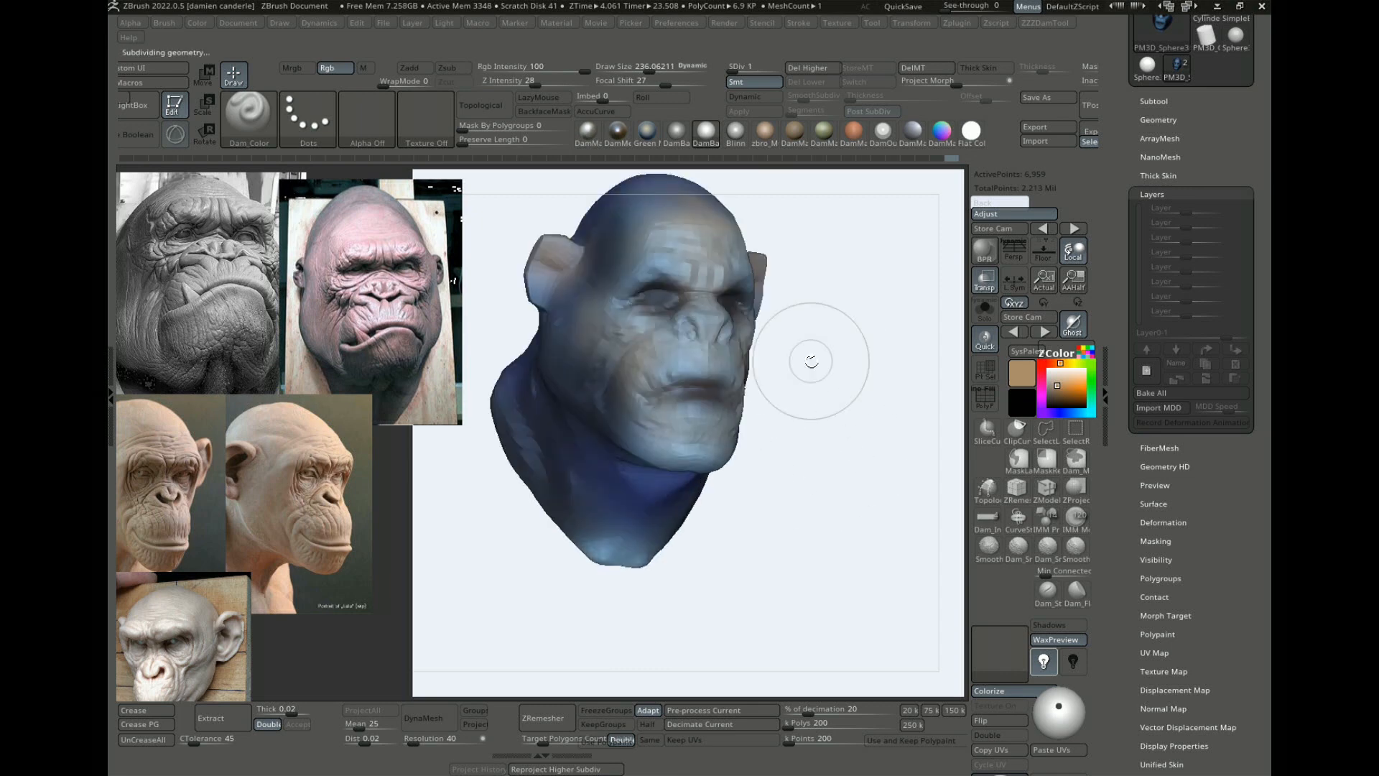
left_click_drag(867, 393, 852, 551)
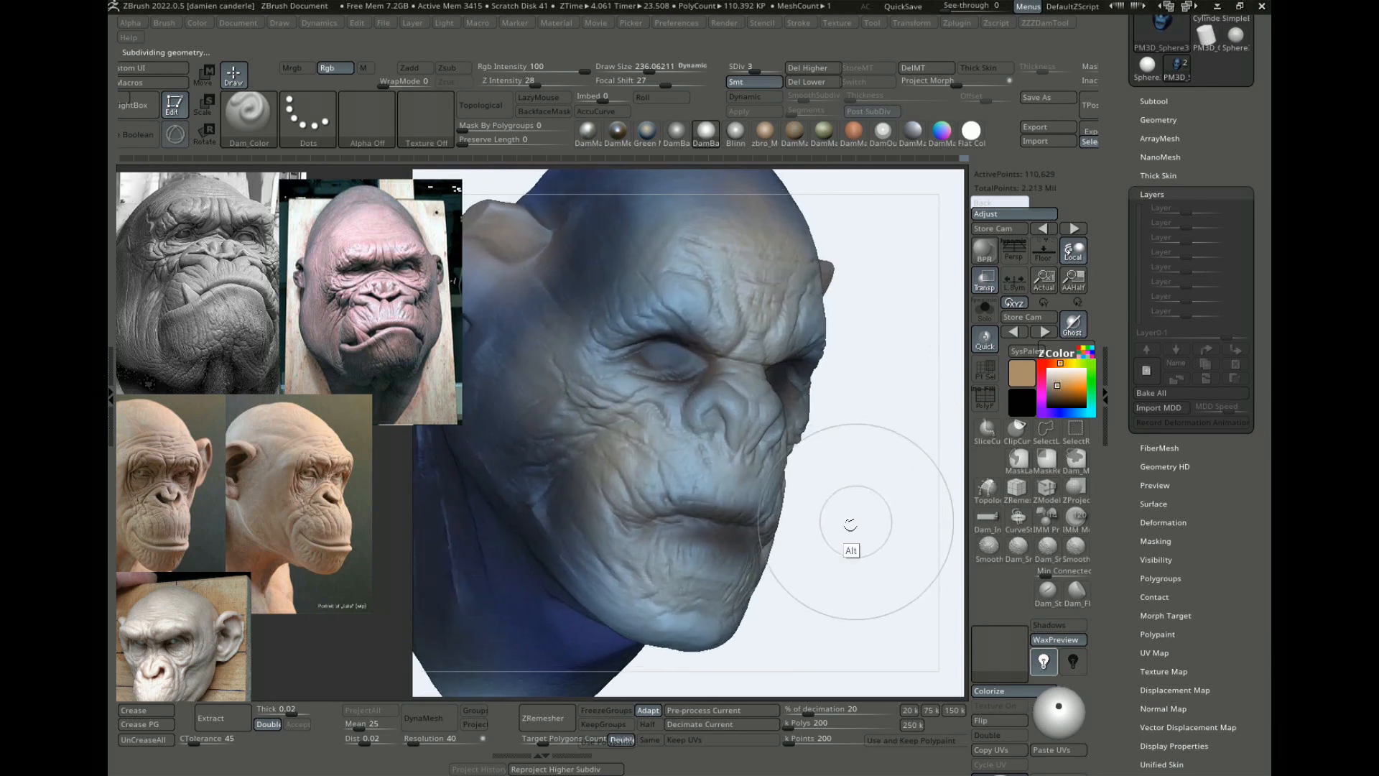
mouse_move(862, 468)
left_mouse_down()
mouse_move(857, 521)
mouse_move(883, 440)
left_mouse_up()
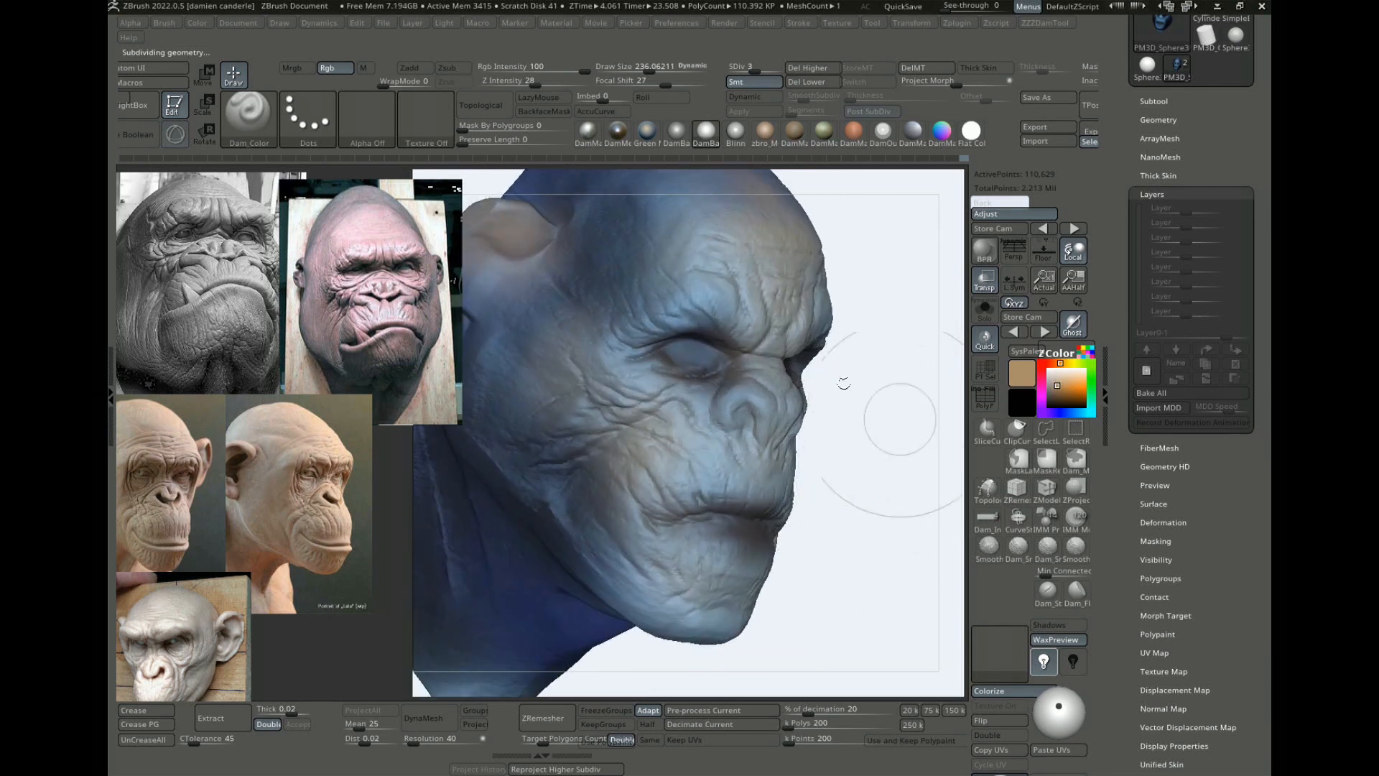
Step: Try the Green Metallic material on the painted head and apply the zbro_M material instead
left_click_drag(896, 425, 890, 416)
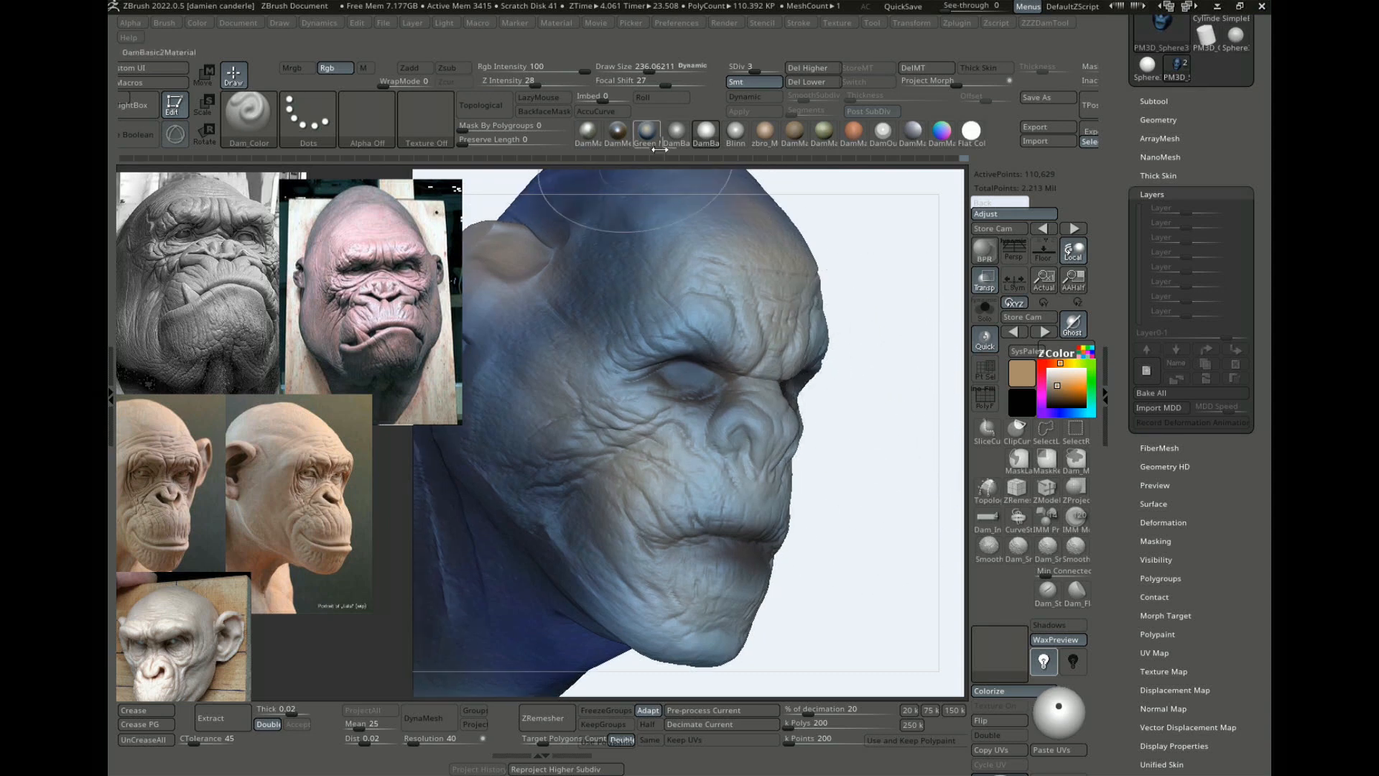
left_click(677, 131)
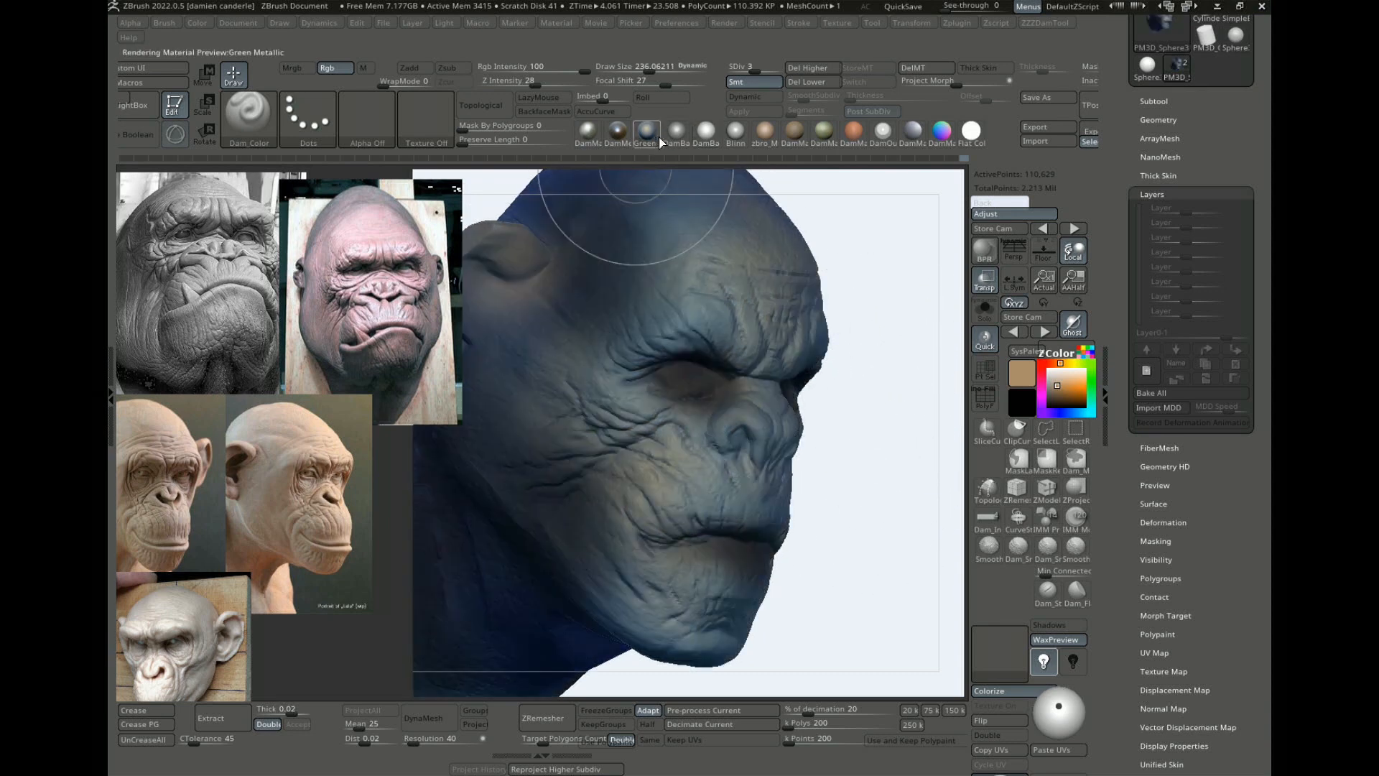
left_click(770, 135)
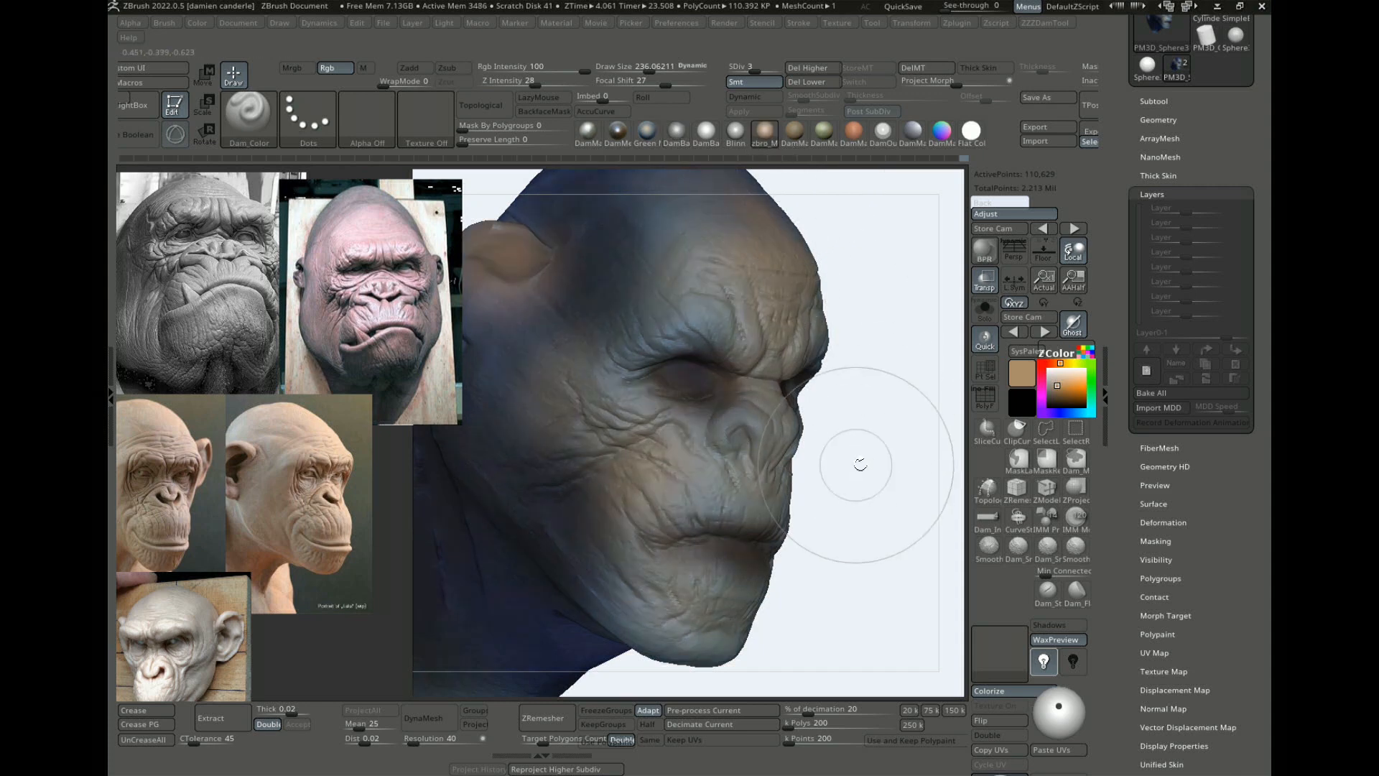
Step: Hide the polypaint to examine the bare sculpt, and show the paint again with an olive-toned material
left_click(987, 691)
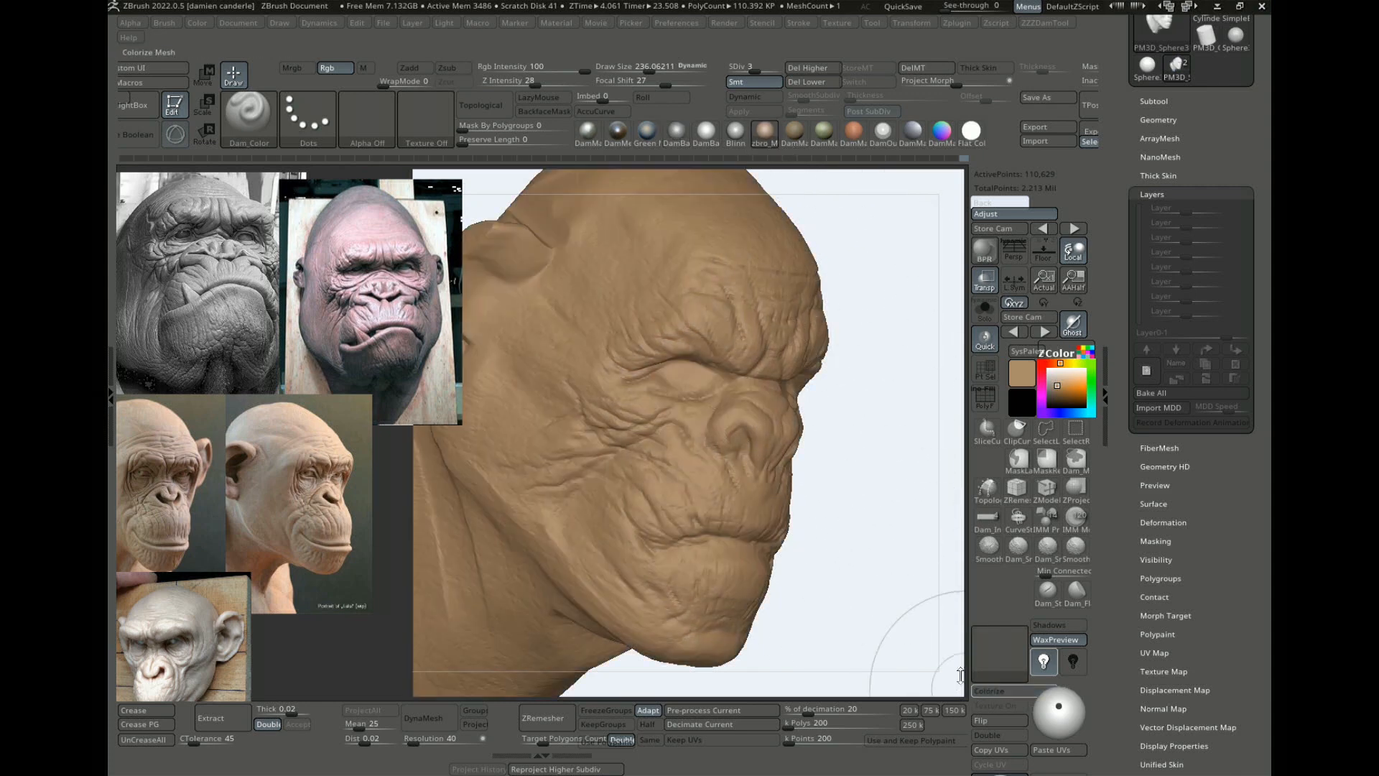
left_click_drag(904, 606, 893, 594)
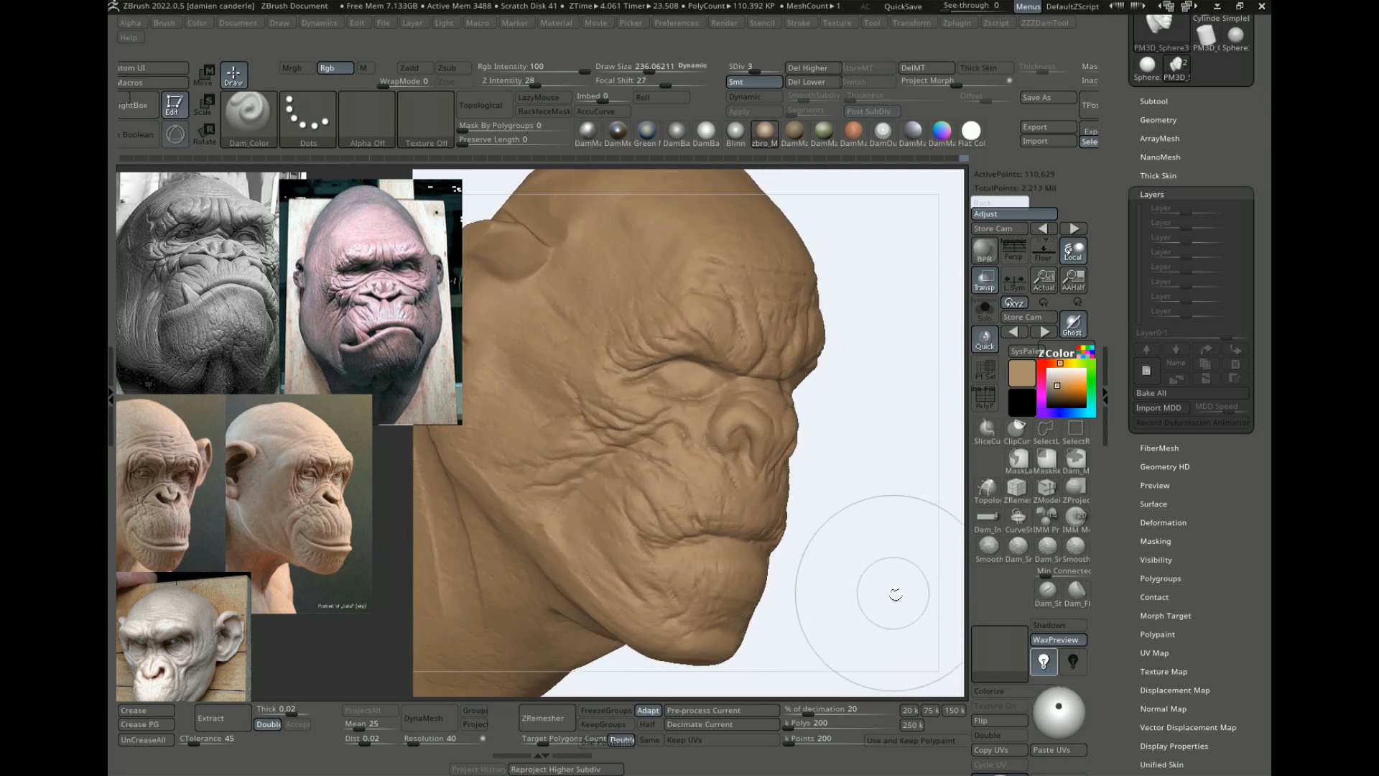
left_click(826, 131)
left_click(1007, 691)
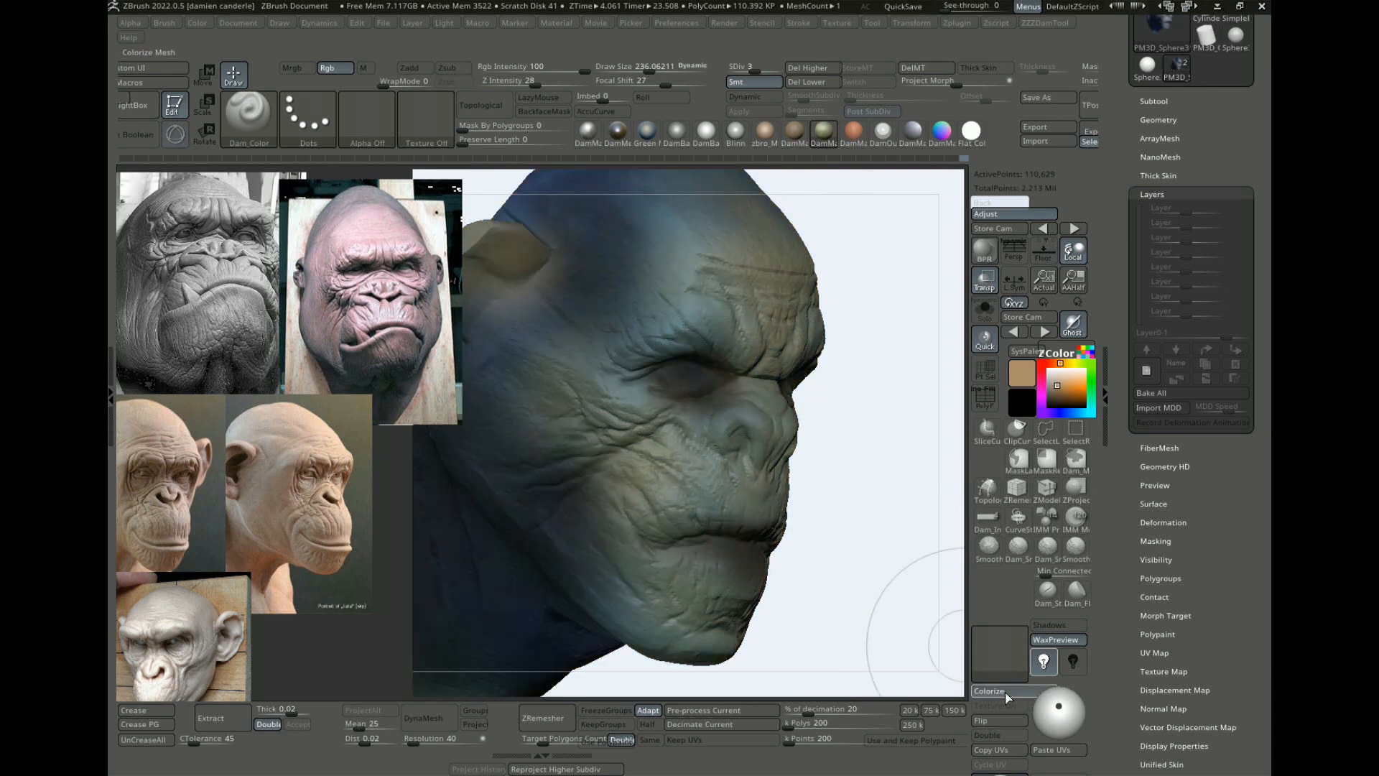
Step: Compare the painted head in Flat Color and a shaded grey material, and keep Flat Color for painting
left_click(965, 137)
left_click_drag(884, 483, 956, 185)
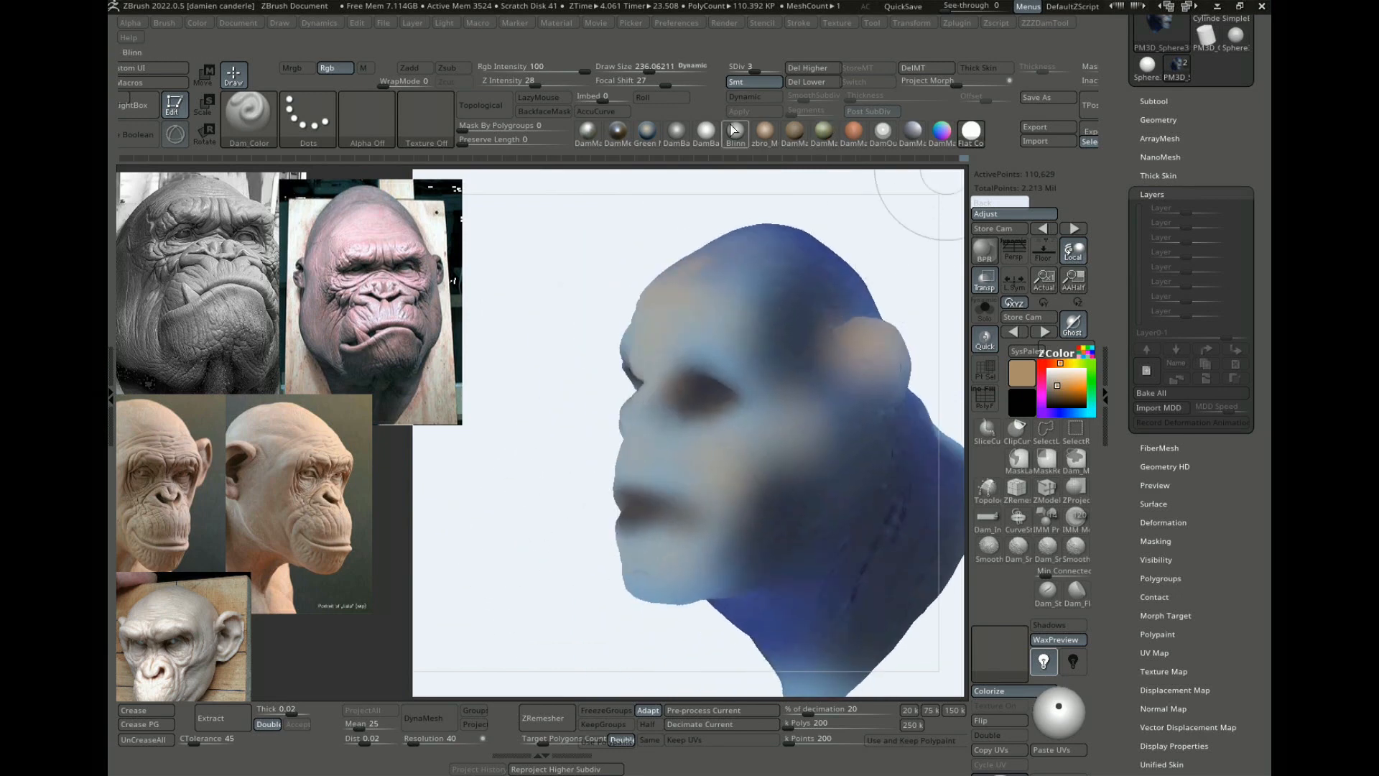
left_click(706, 130)
mouse_move(580, 417)
left_mouse_down()
mouse_move(572, 455)
mouse_move(956, 204)
left_mouse_up()
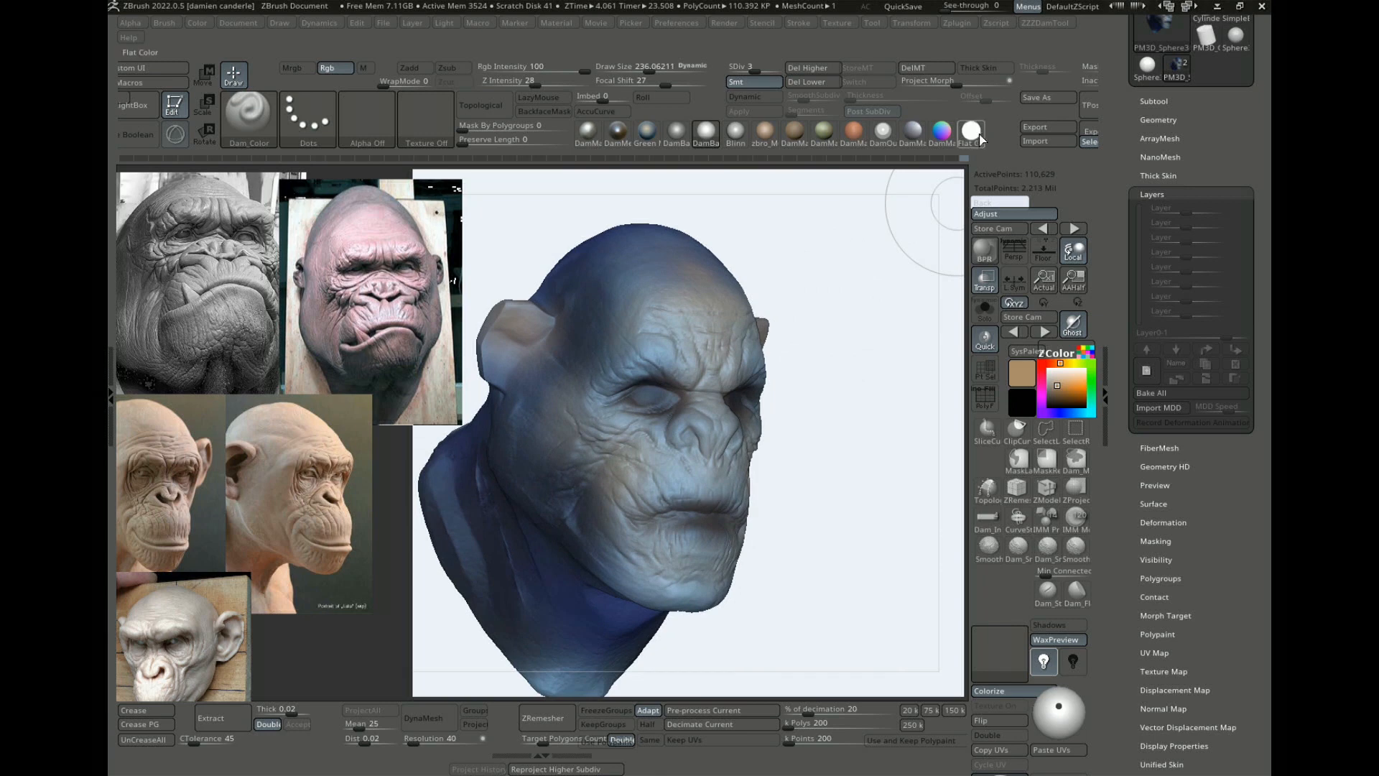
left_click(980, 138)
mouse_move(842, 360)
left_mouse_down()
mouse_move(888, 299)
mouse_move(915, 460)
mouse_move(832, 437)
left_mouse_up()
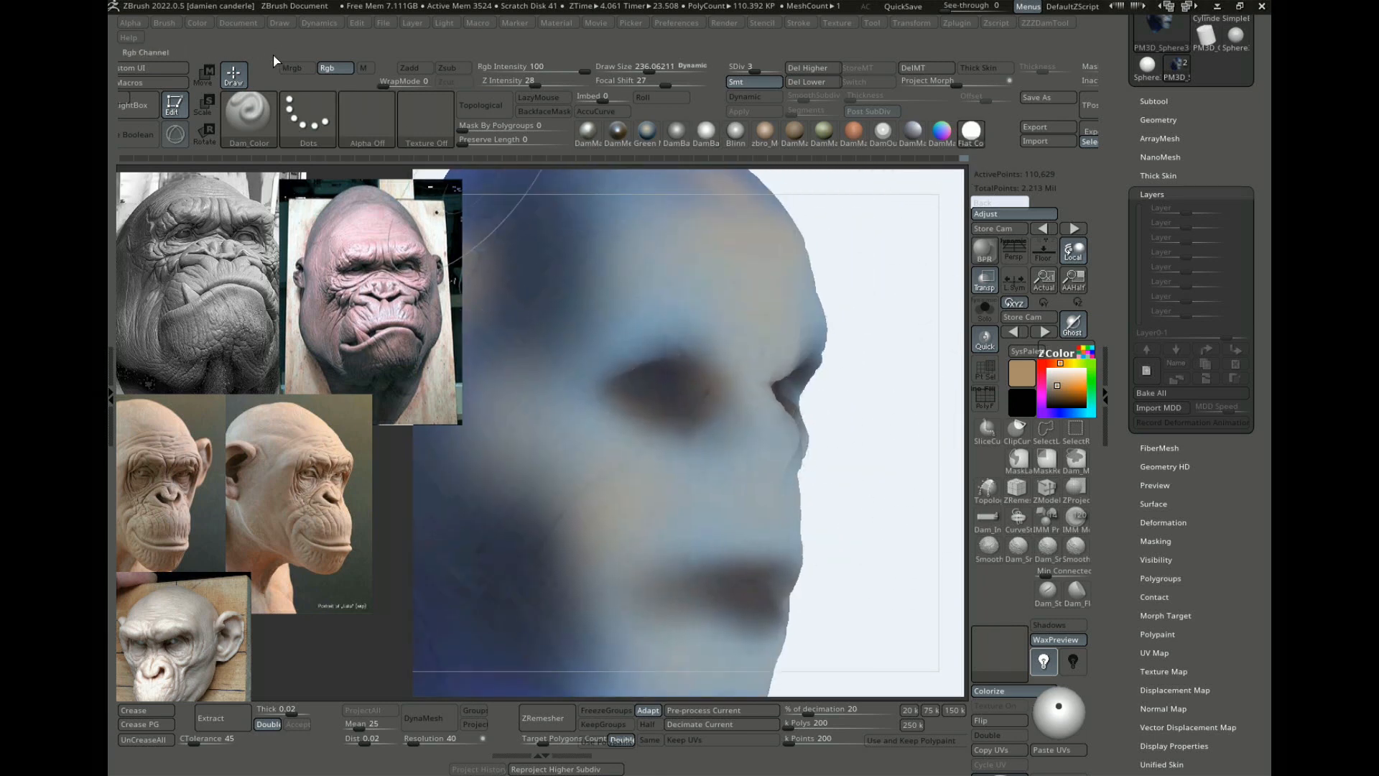
Step: Set the colour brush to Alpha 22 with the Spray stroke
left_click(363, 124)
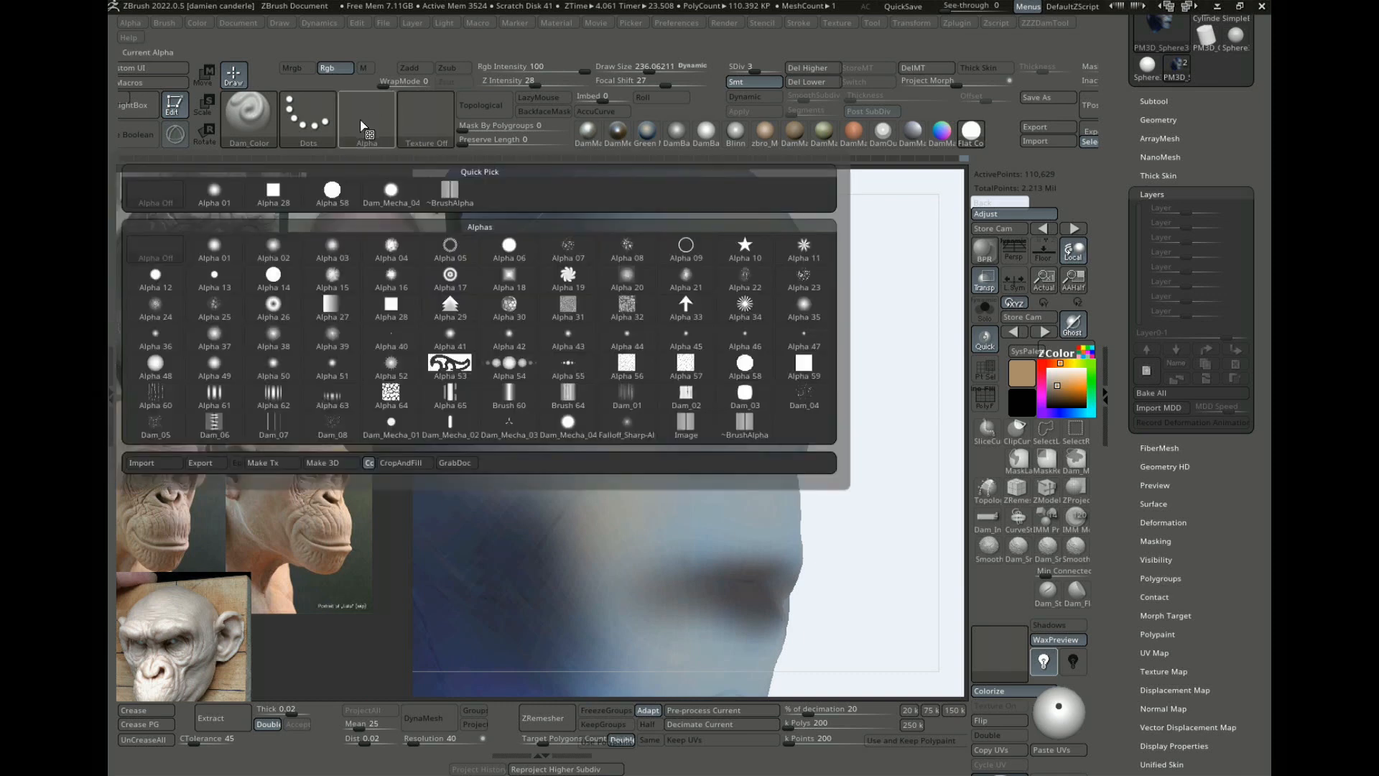
left_click(747, 279)
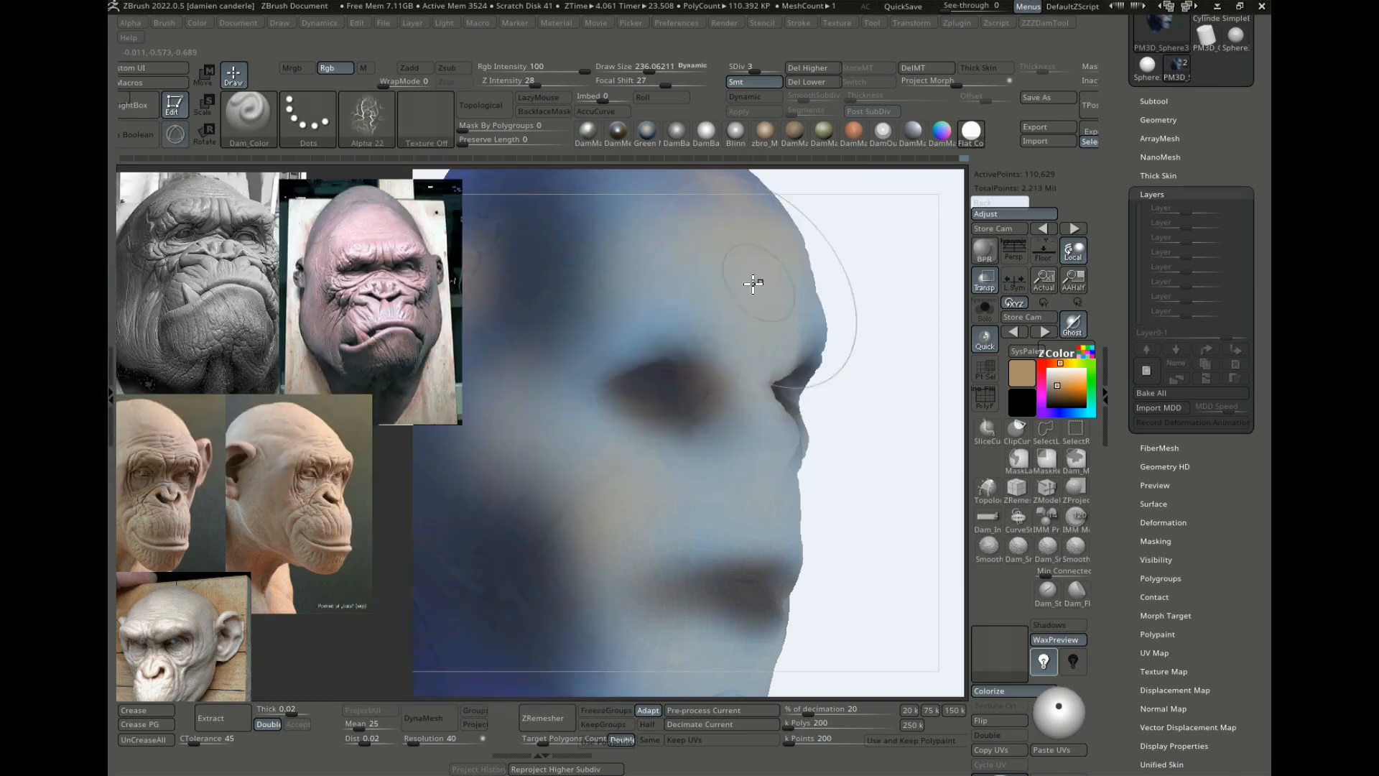
left_click(305, 120)
left_click(392, 193)
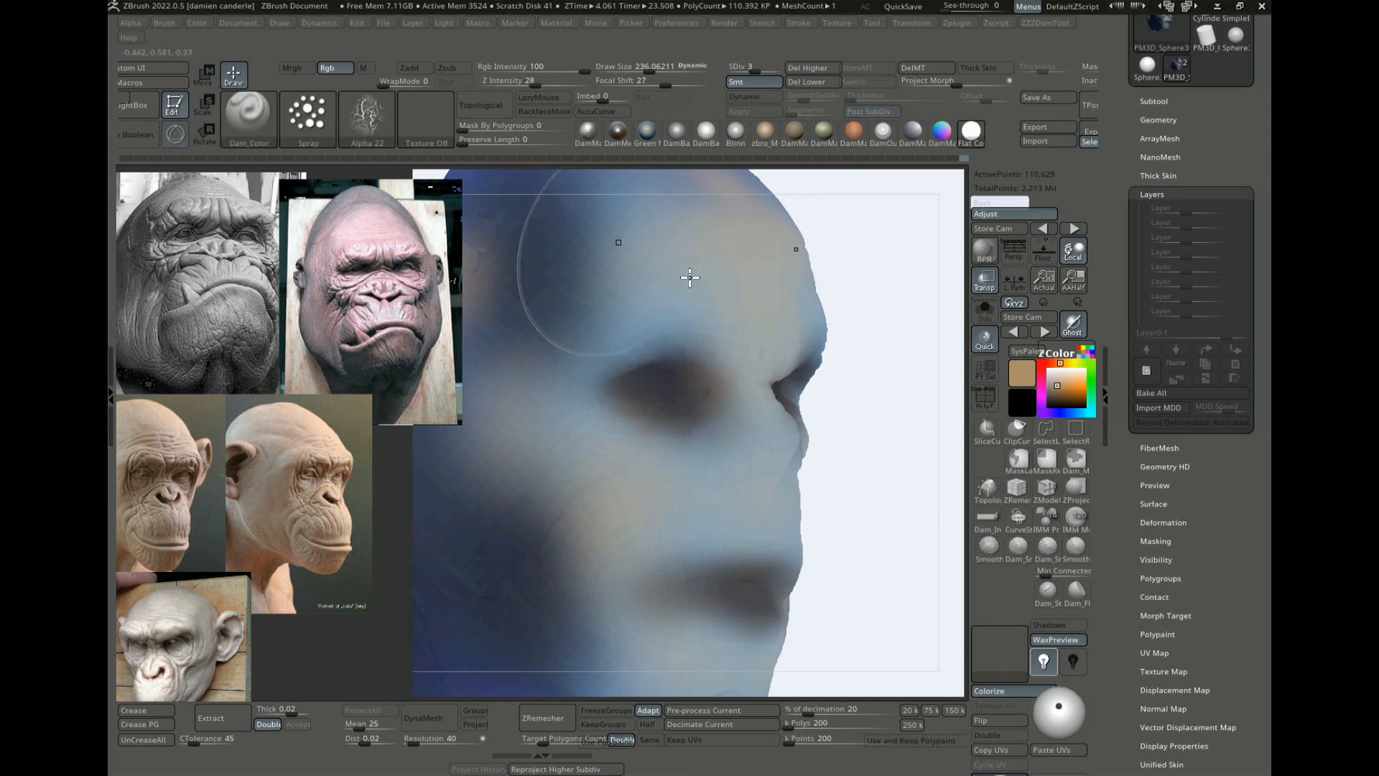
Step: Try spraying tan texture on the temple and jaw with a draw size of about 236, and undo the strokes
left_click_drag(857, 309, 891, 299)
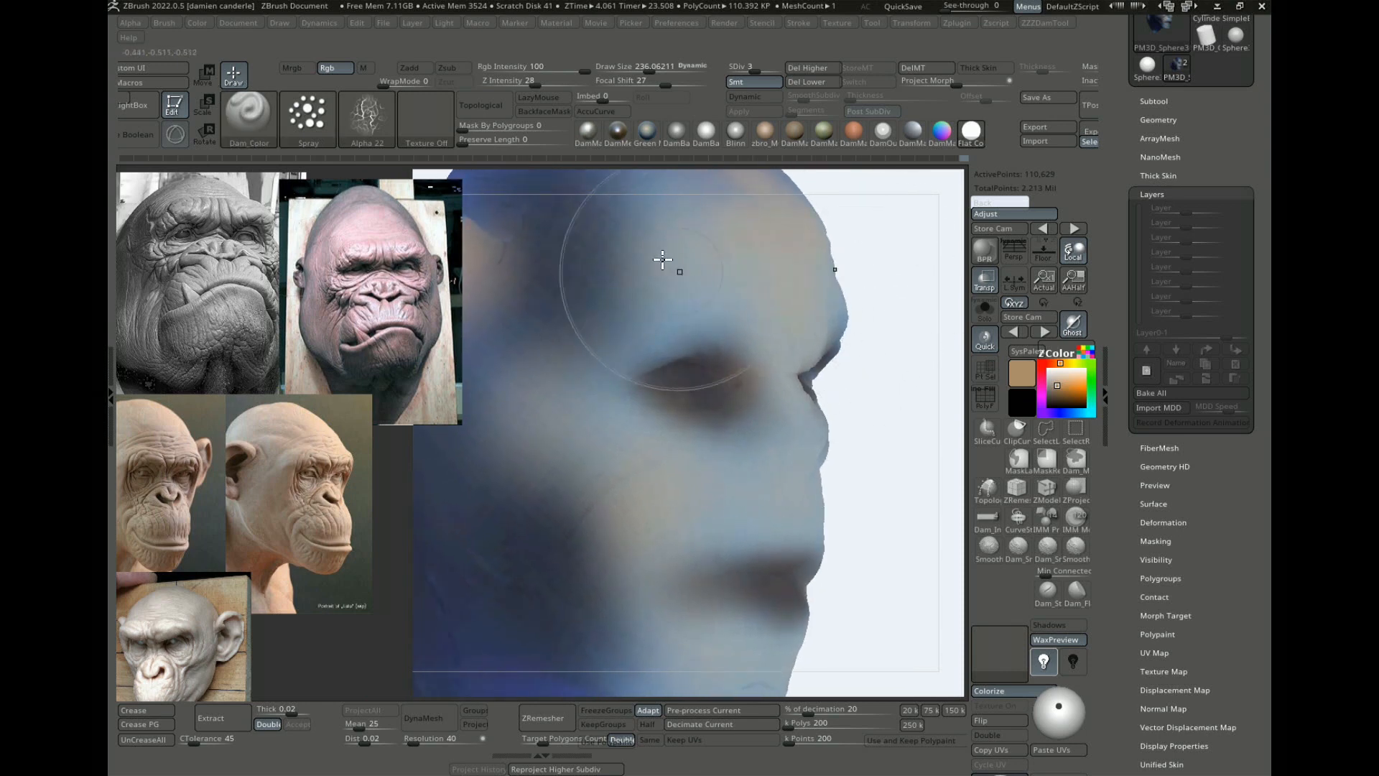
left_click_drag(662, 259, 543, 378)
mouse_move(868, 572)
left_mouse_down("alt")
mouse_move(907, 452)
mouse_move(951, 449)
mouse_move(951, 511)
left_mouse_up("alt")
key("ctrl+z")
left_click_drag(826, 632, 907, 552, "alt")
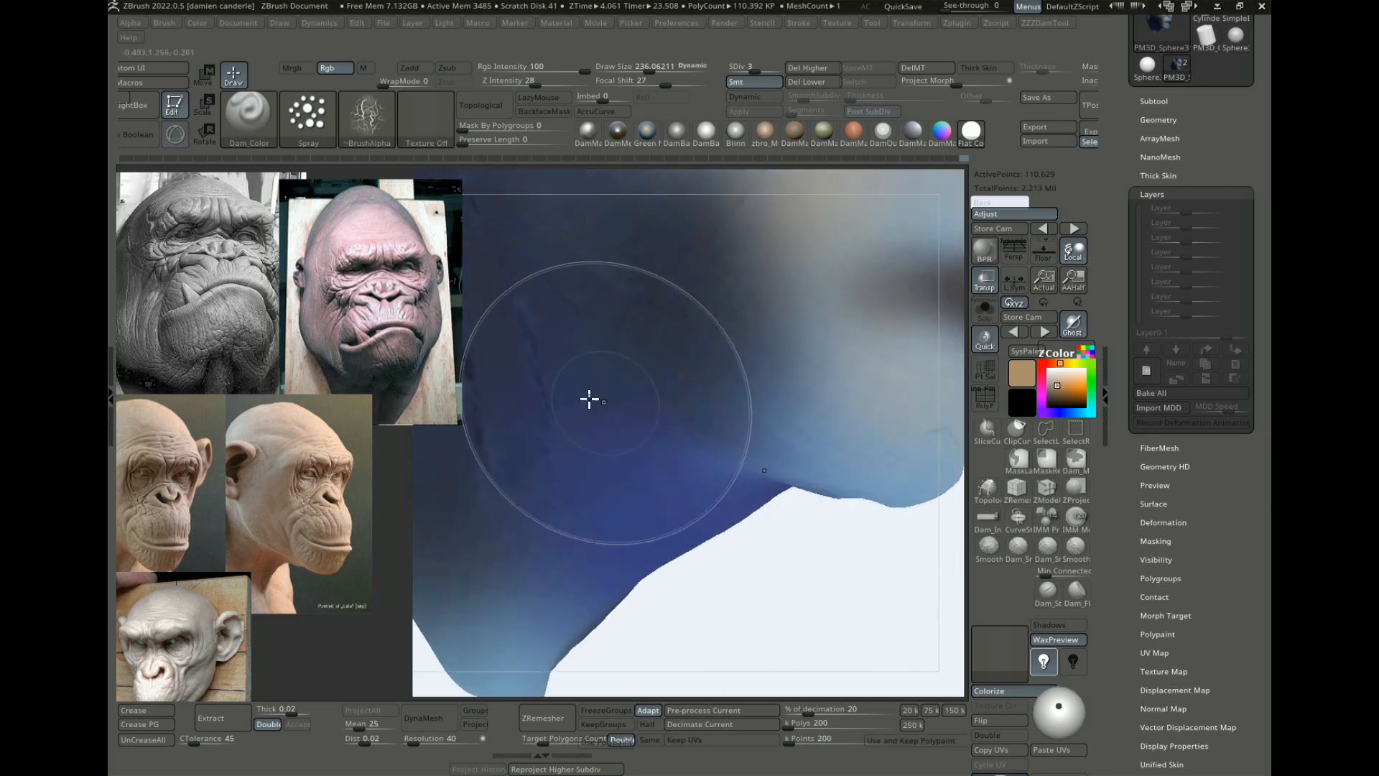
left_click_drag(589, 399, 629, 481)
key("ctrl+z")
Step: Spray mottled tan texture across the jaw and lower cheek with a draw size of about 195
key("[")
mouse_move(613, 420)
left_mouse_down()
mouse_move(597, 474)
mouse_move(699, 350)
left_mouse_up()
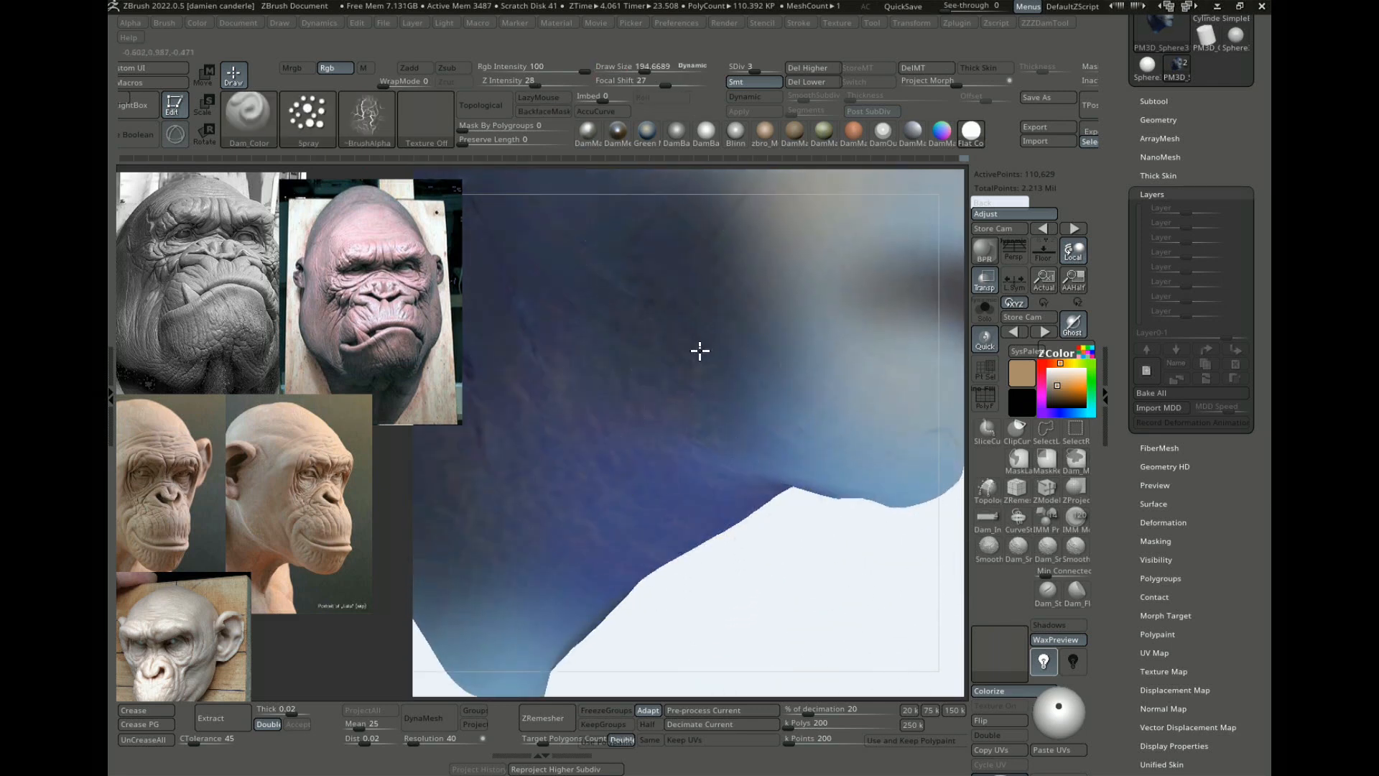
key("ctrl+z")
mouse_move(687, 425)
left_mouse_down()
mouse_move(760, 257)
mouse_move(816, 406)
left_mouse_up()
left_click_drag(801, 561, 726, 655, "alt")
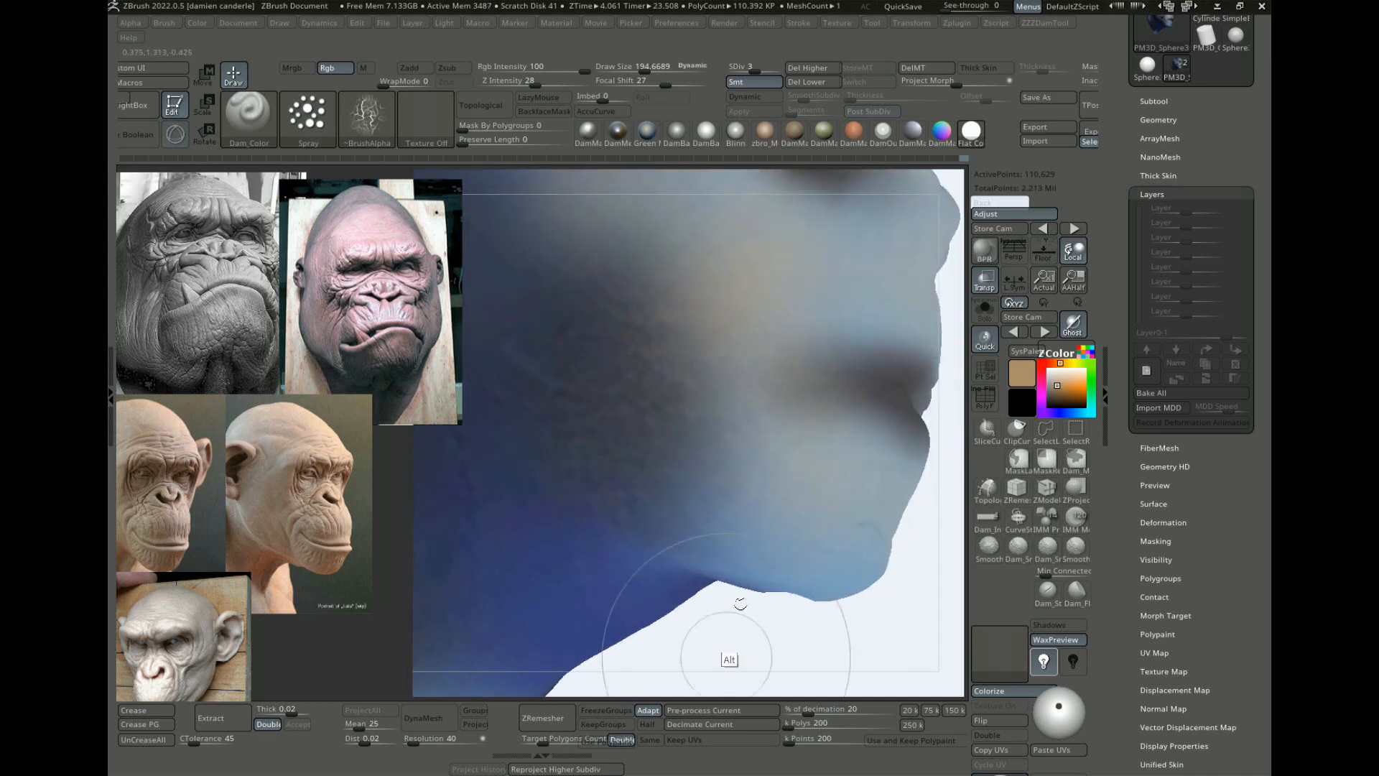
Step: Pick a very dark blue and spray mottling over the cheek
left_click(1070, 404)
left_click(1063, 413)
left_click_drag(740, 323, 763, 234)
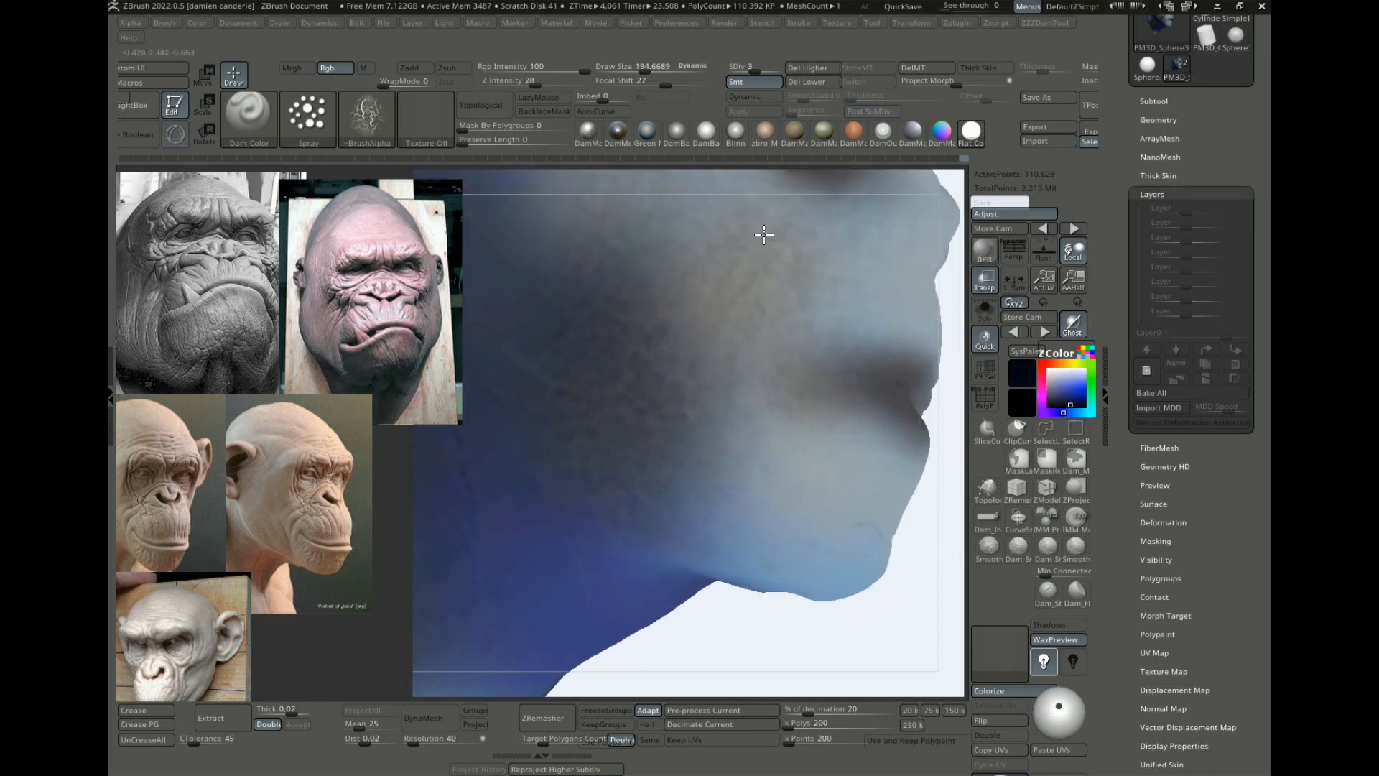
mouse_move(946, 434)
left_mouse_down("alt")
mouse_move(924, 462)
mouse_move(901, 585)
mouse_move(949, 322)
left_mouse_up("alt")
Step: Raise the head to subdivision level 4
key("d")
mouse_move(707, 626)
left_mouse_down("alt")
mouse_move(739, 643)
mouse_move(642, 724)
left_mouse_up("alt")
left_click_drag(880, 248, 865, 514, "alt")
left_click_drag(917, 381, 916, 451, "alt")
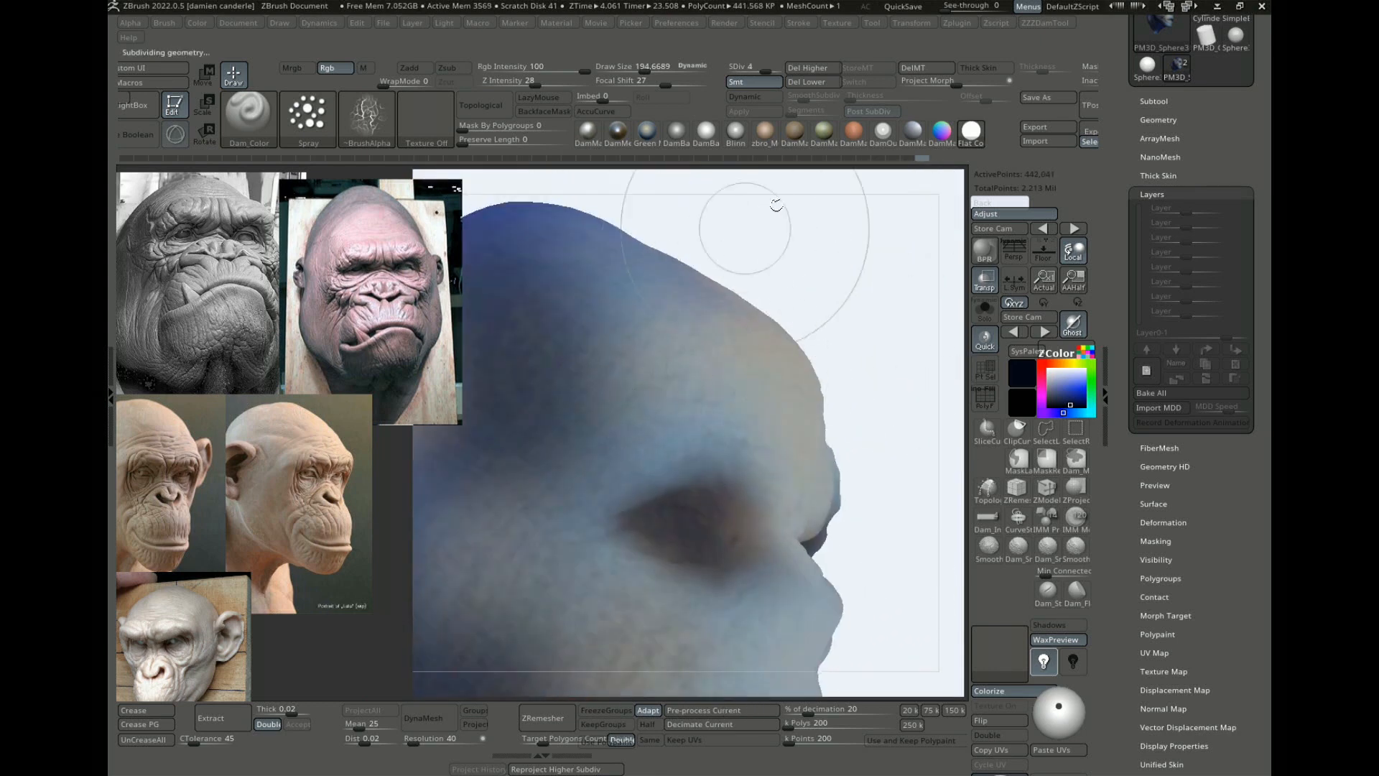
mouse_move(776, 206)
left_mouse_down()
mouse_move(909, 382)
mouse_move(619, 481)
left_mouse_up()
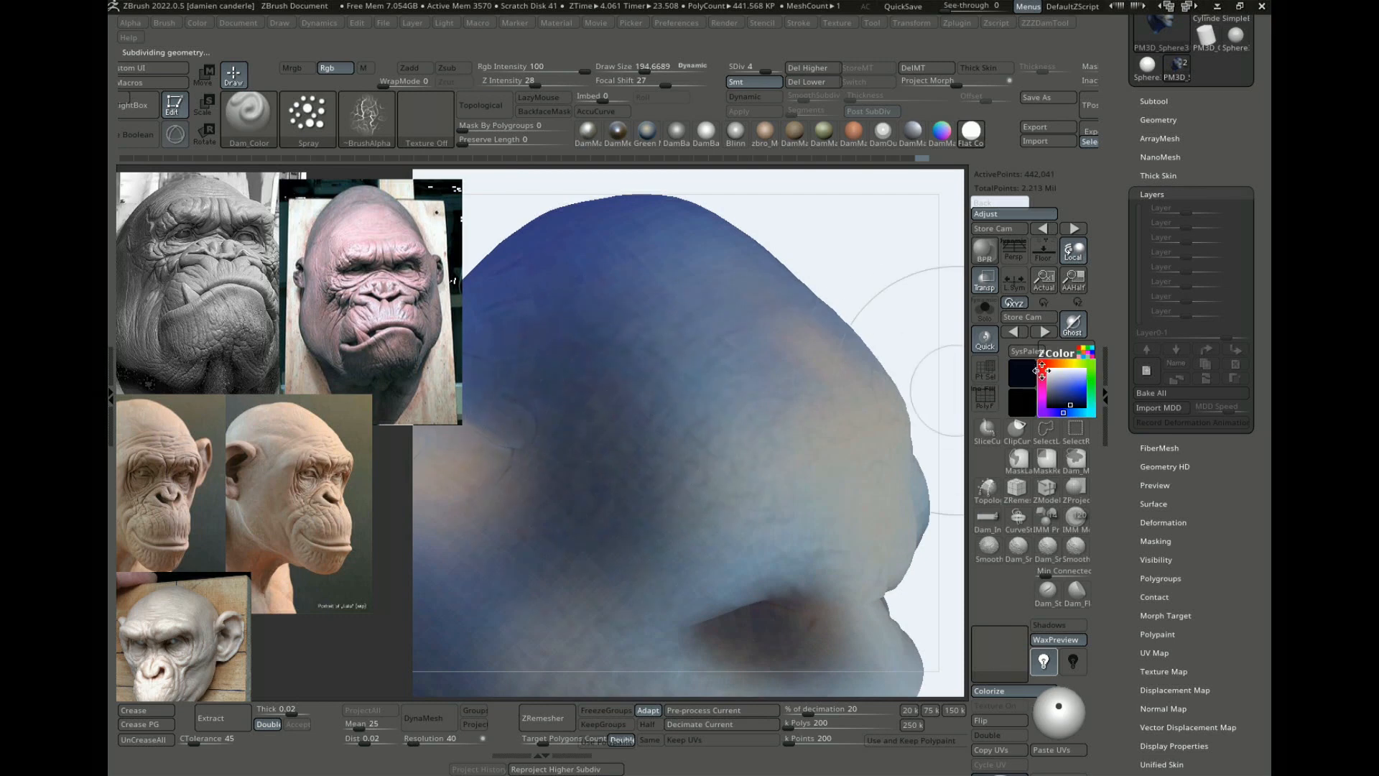
Step: Pick a dark red and spray a mottled tint over the temple and forehead
left_click(1041, 376)
left_click_drag(908, 306, 905, 235, "alt")
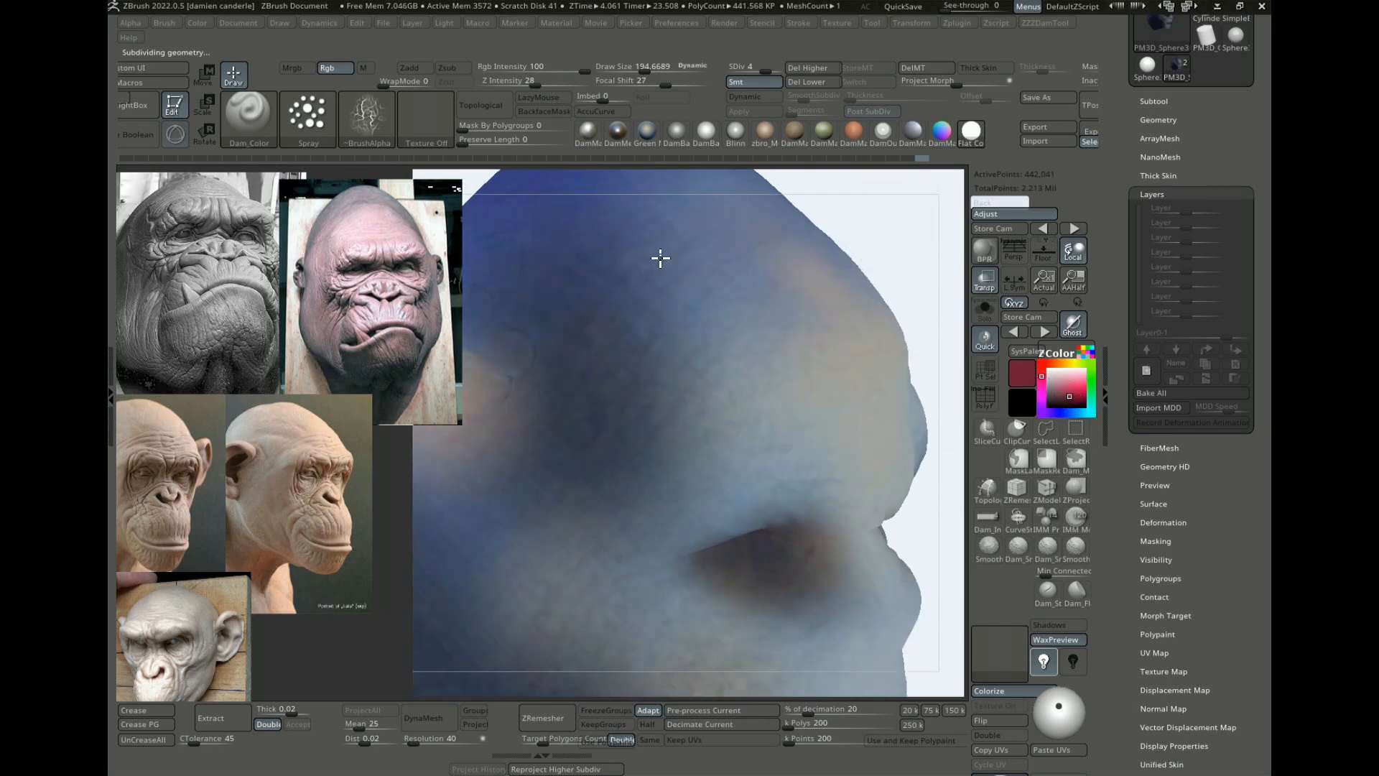
left_click_drag(924, 524, 949, 299, "alt")
left_click_drag(937, 388, 911, 408, "alt")
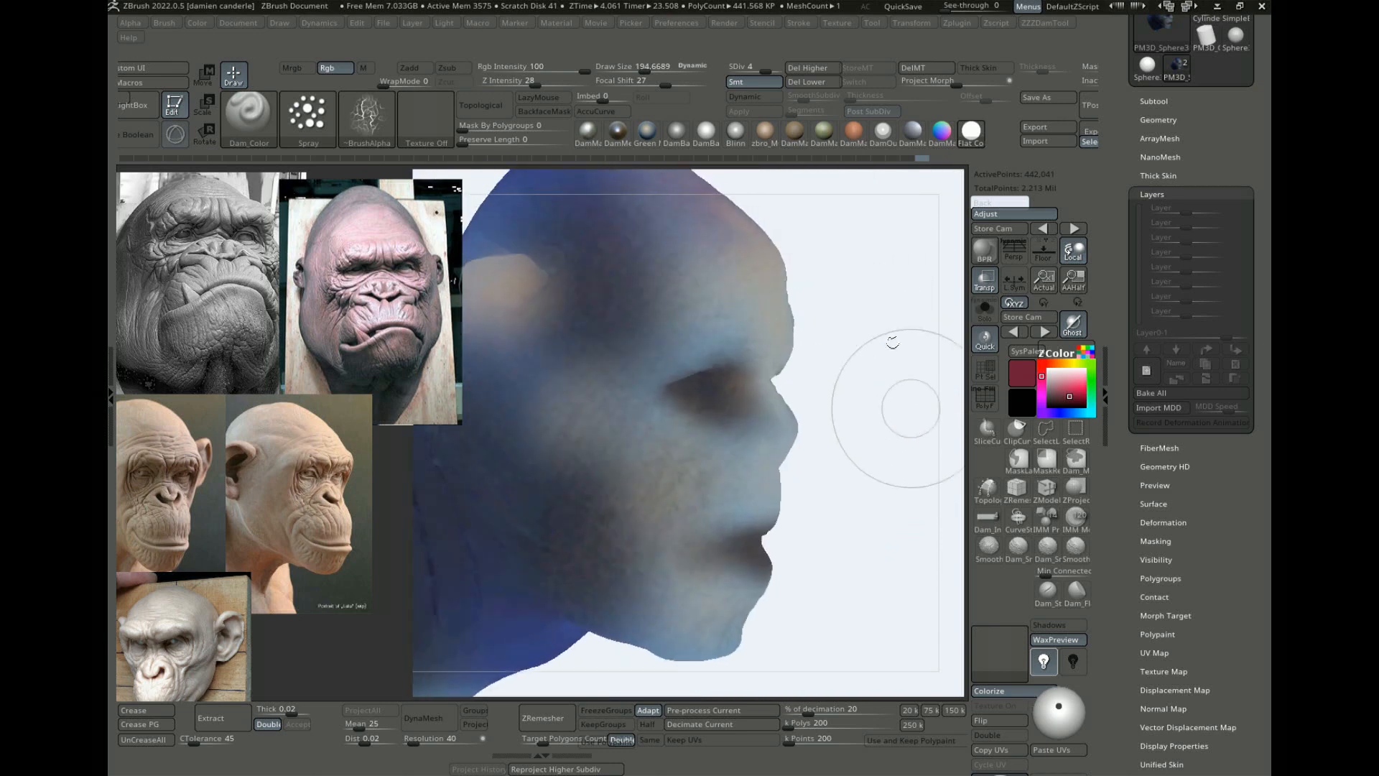
left_click_drag(865, 267, 886, 426, "alt")
mouse_move(944, 369)
left_mouse_down("alt")
mouse_move(872, 352)
mouse_move(938, 386)
left_mouse_up("alt")
Step: Set the colour brush to the FreeHand stroke with Alpha 13 and a draw size of about 48
left_click(328, 143)
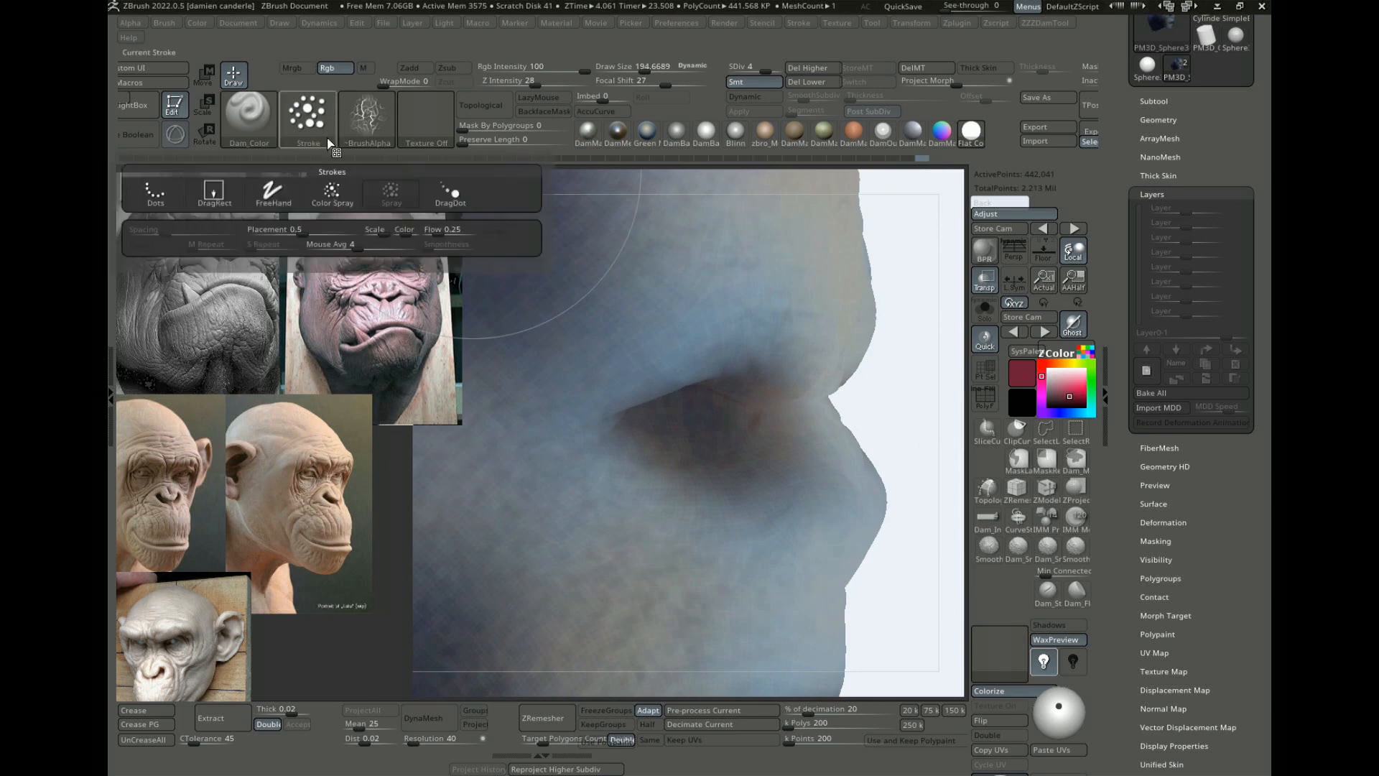
left_click(273, 192)
left_click(368, 116)
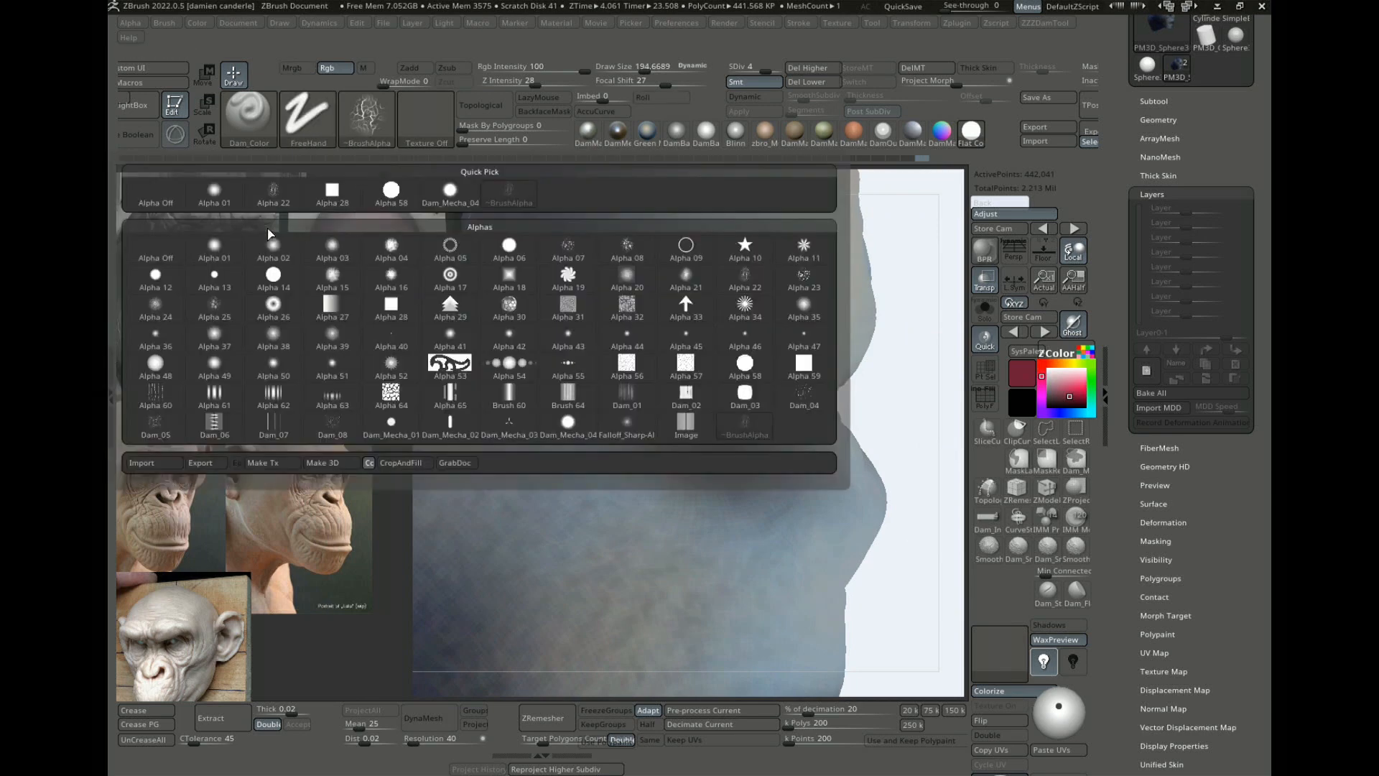
left_click(221, 275)
key("s")
left_click_drag(627, 282, 593, 266)
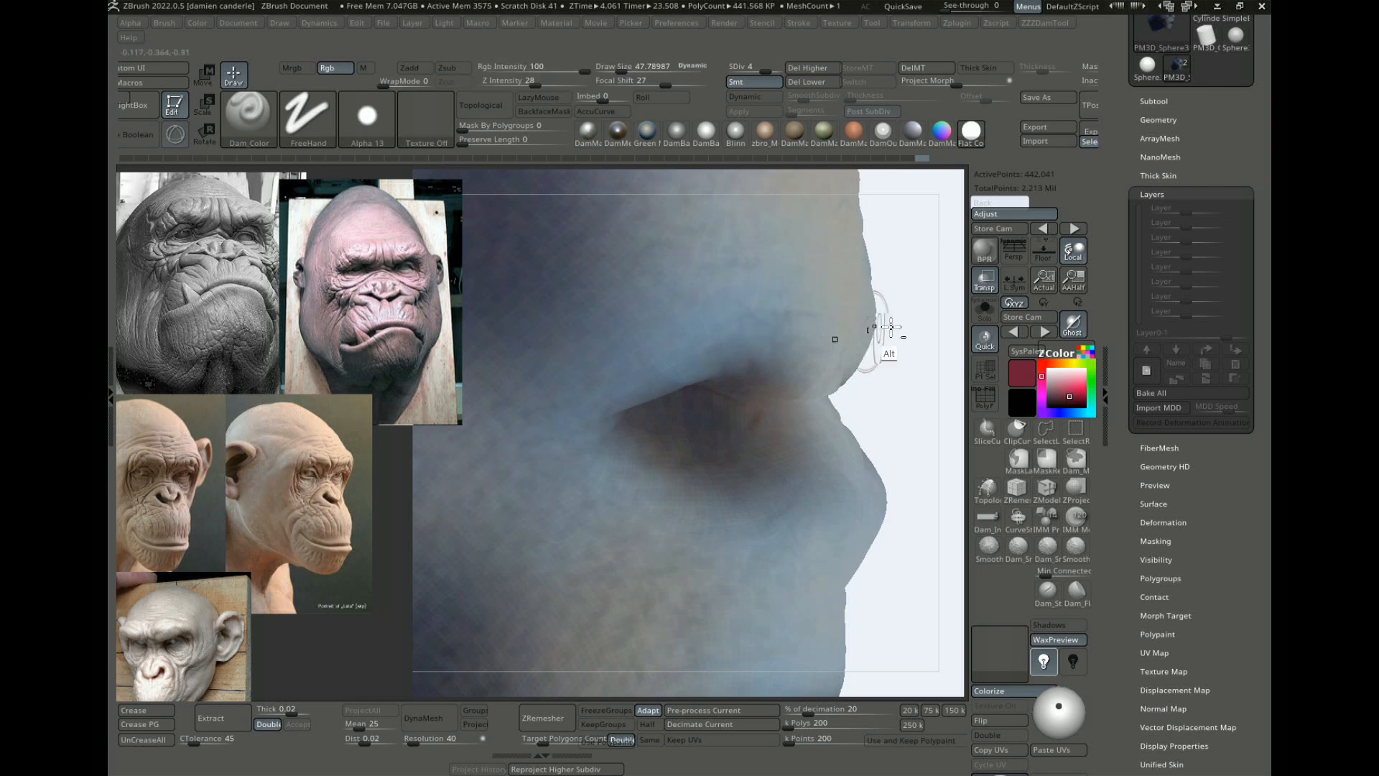
Step: Lower the head to subdivision level 2 and paint a deep red stroke above the eye socket
left_click_drag(891, 327, 848, 384, "alt")
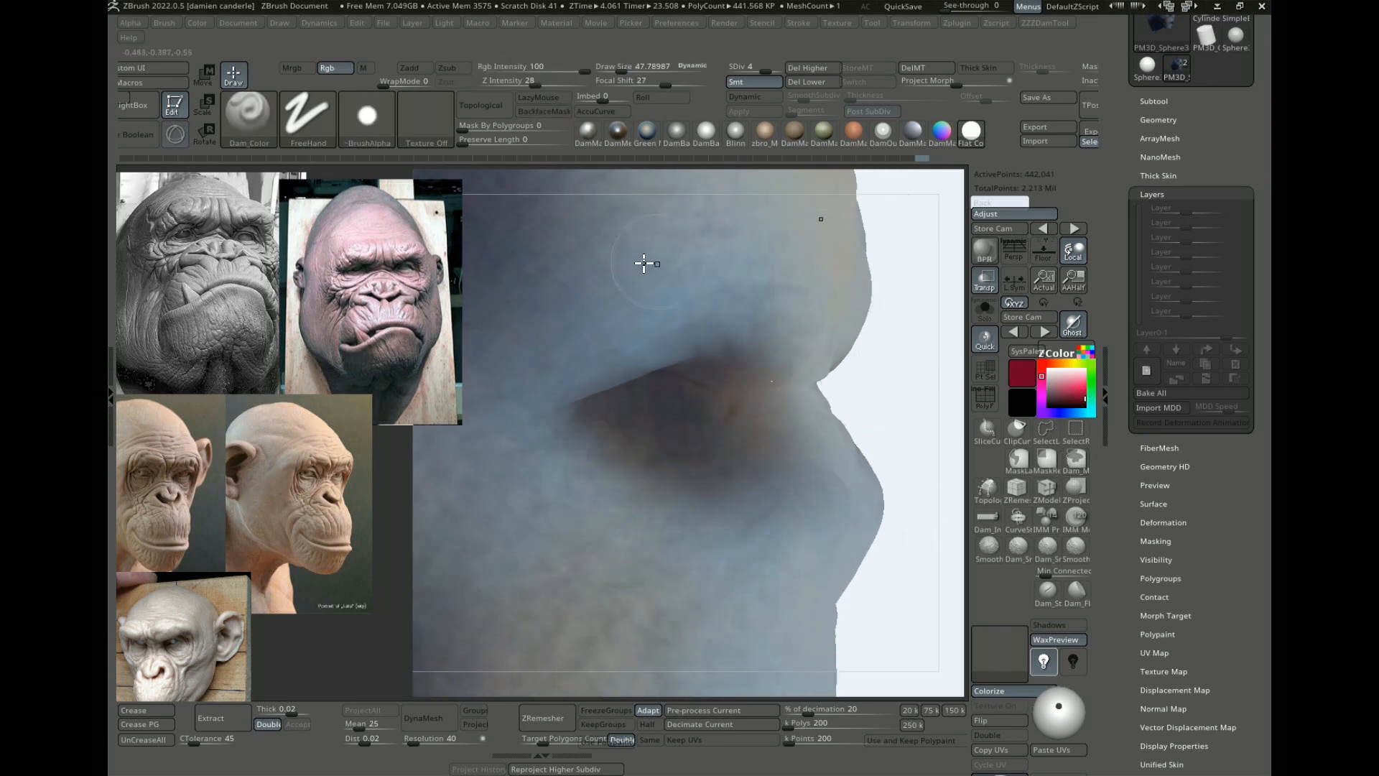
key("shift+d")
key("shift+d")
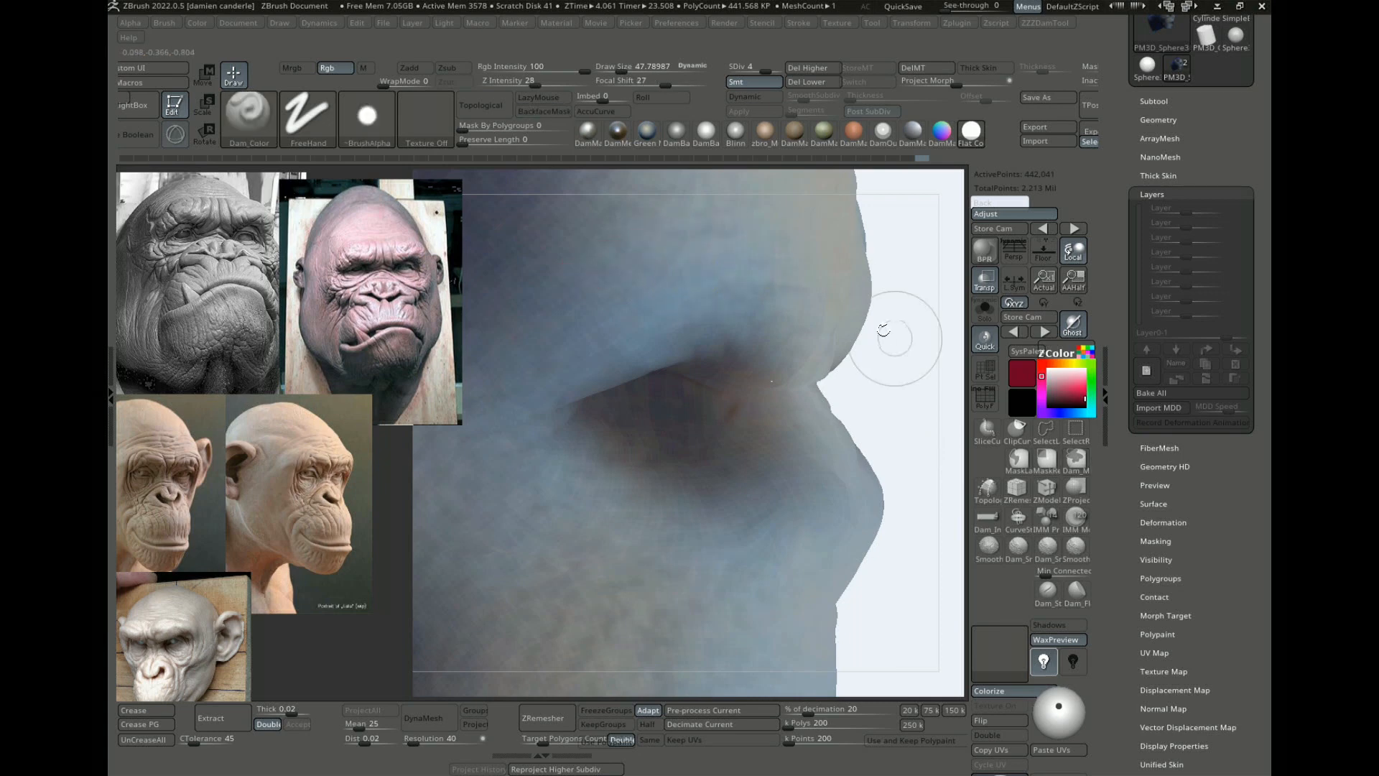
mouse_move(649, 297)
left_mouse_down()
mouse_move(600, 292)
mouse_move(680, 274)
left_mouse_up()
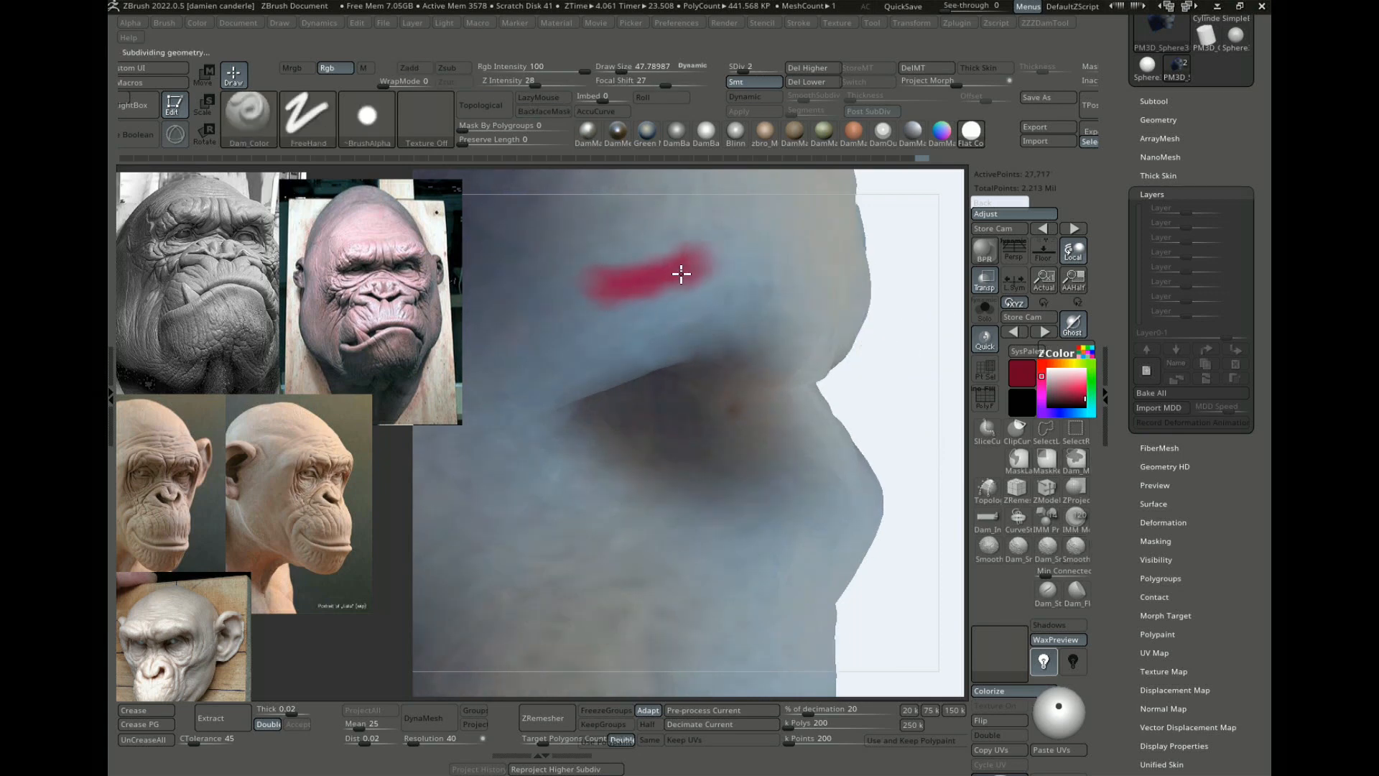
Step: Extend the red stroke above the eye and smooth it into the blue skin with a draw size of about 65
key("shift")
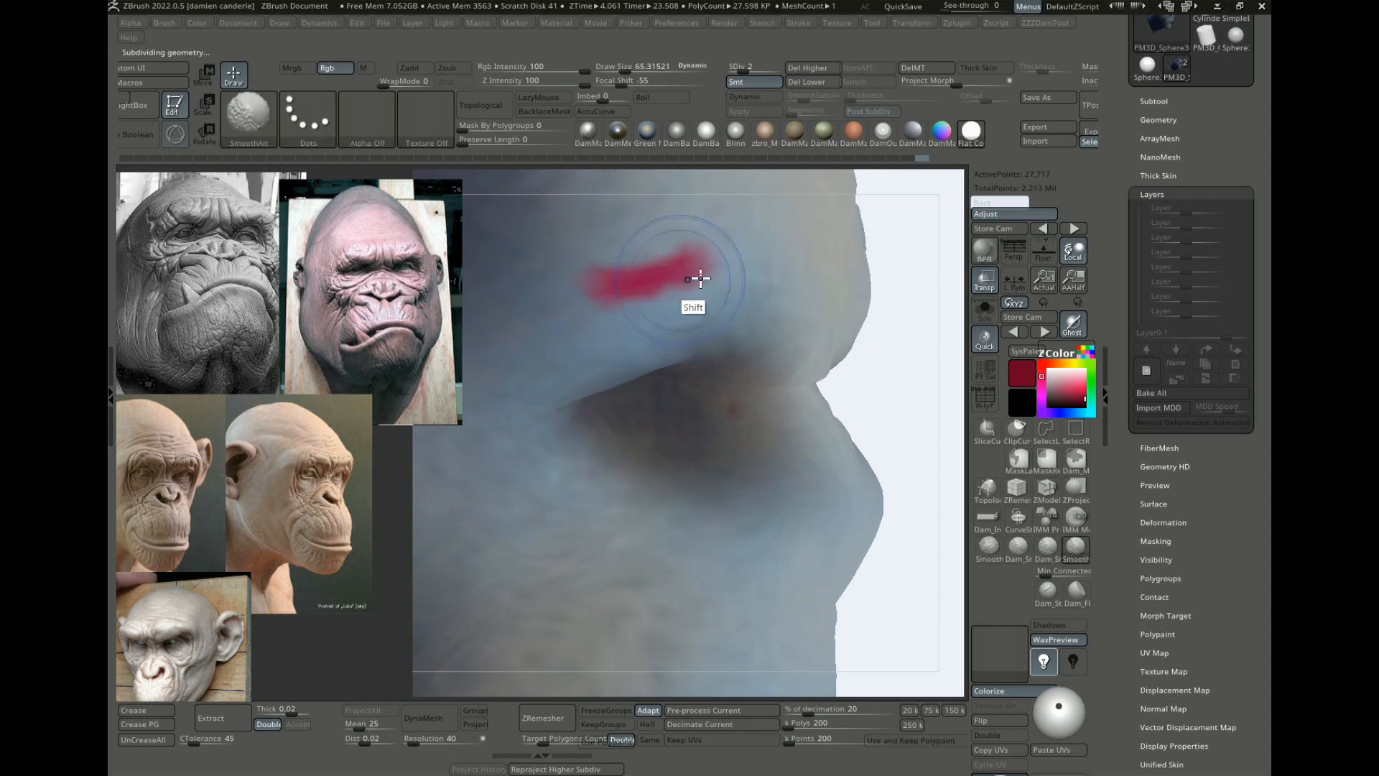
left_click_drag(702, 277, 699, 252, "shift")
left_click_drag(643, 295, 665, 287)
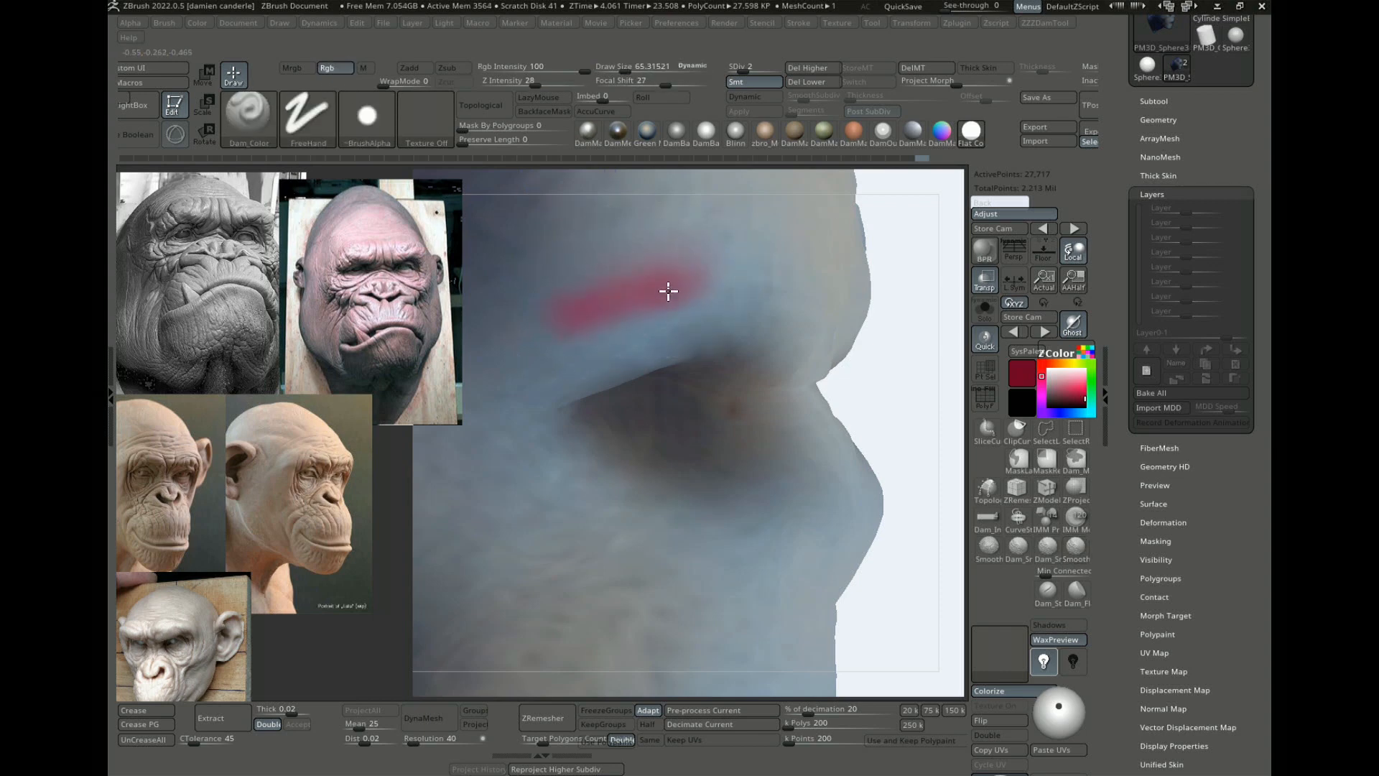
key("shift")
left_click_drag(898, 429, 896, 387, "alt")
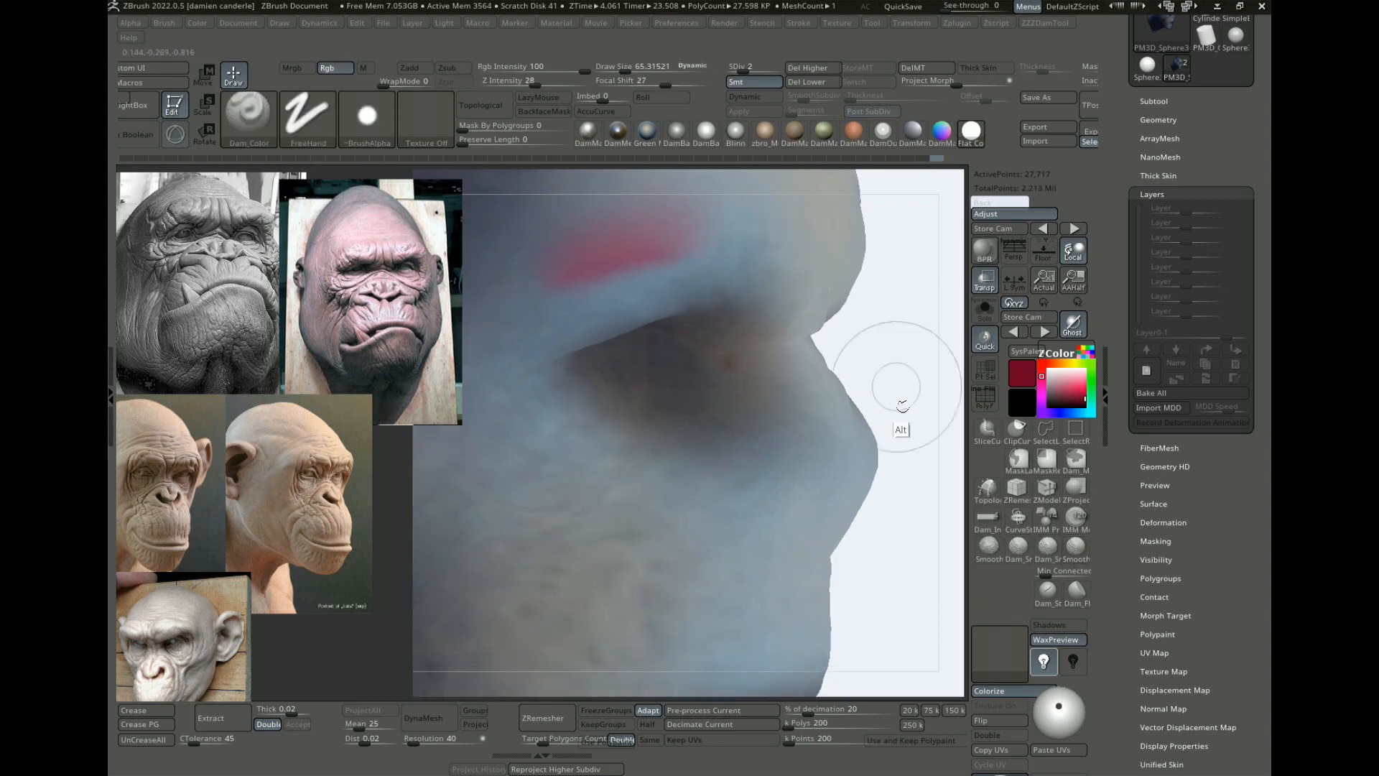
key("ctrl+z")
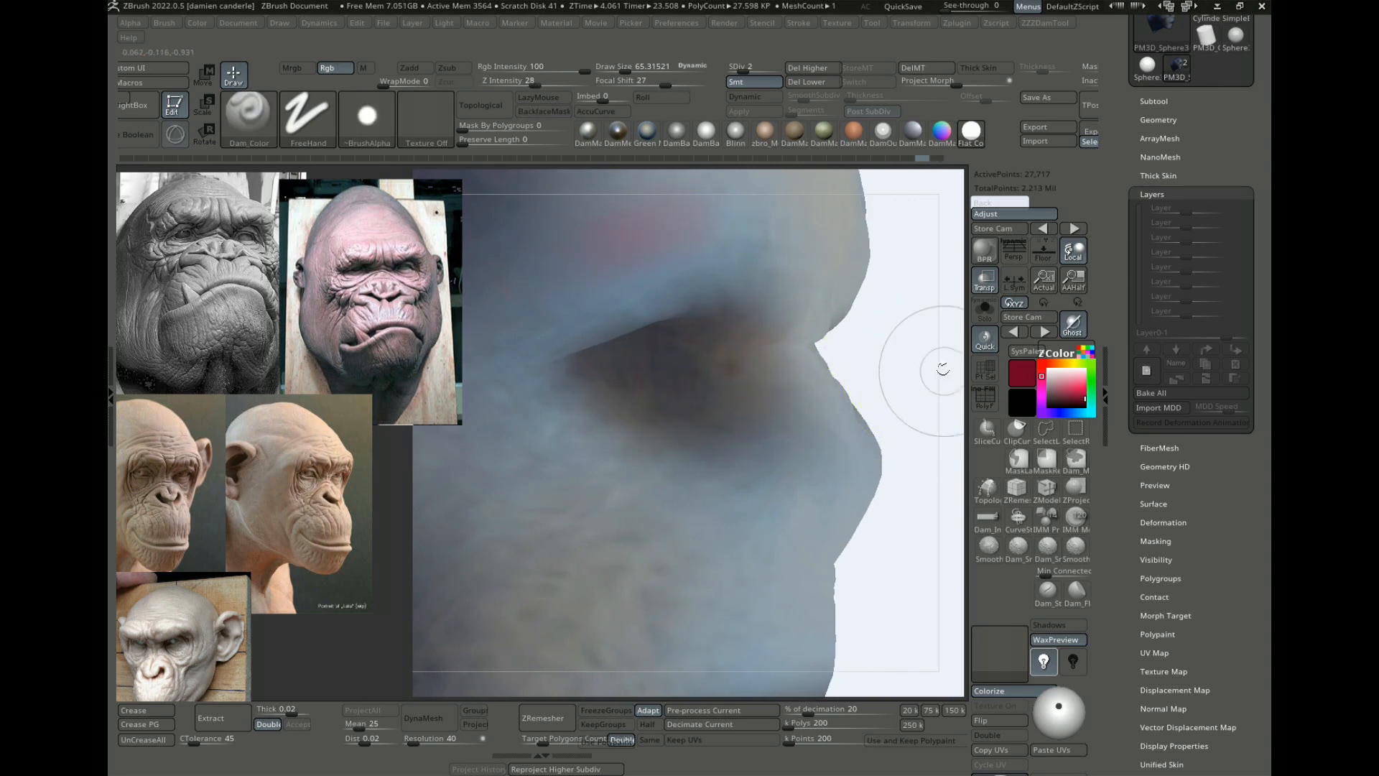
Step: Return to subdivision level 4 and smooth the mottled paint on the face and jaw with a draw size of about 314
key("d")
key("d")
left_click_drag(895, 331, 696, 333)
key("shift")
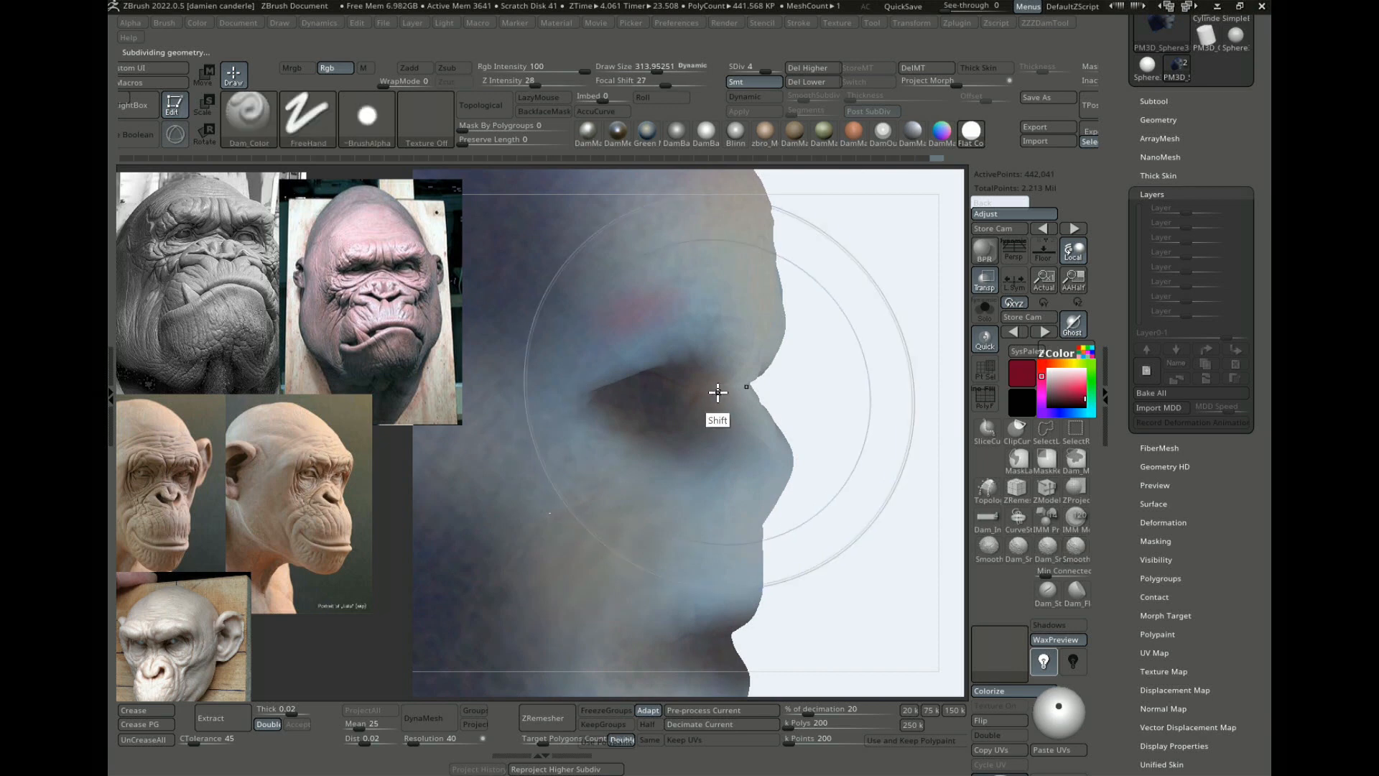
left_click_drag(868, 422, 541, 457)
key("shift")
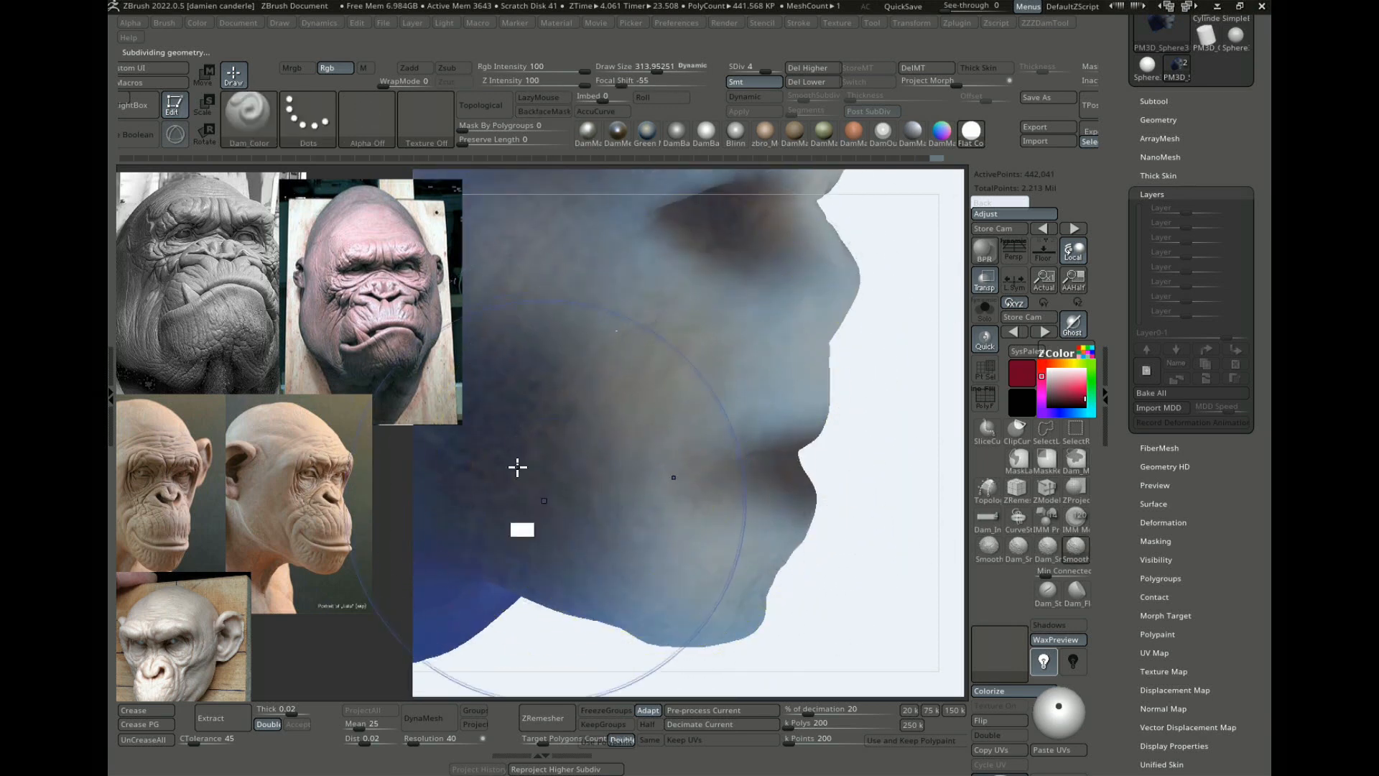
Step: Set the colour brush to the DragRect stroke with the Dam_05 alpha
mouse_move(884, 434)
left_mouse_down()
mouse_move(908, 443)
mouse_move(890, 413)
left_mouse_up()
key("b")
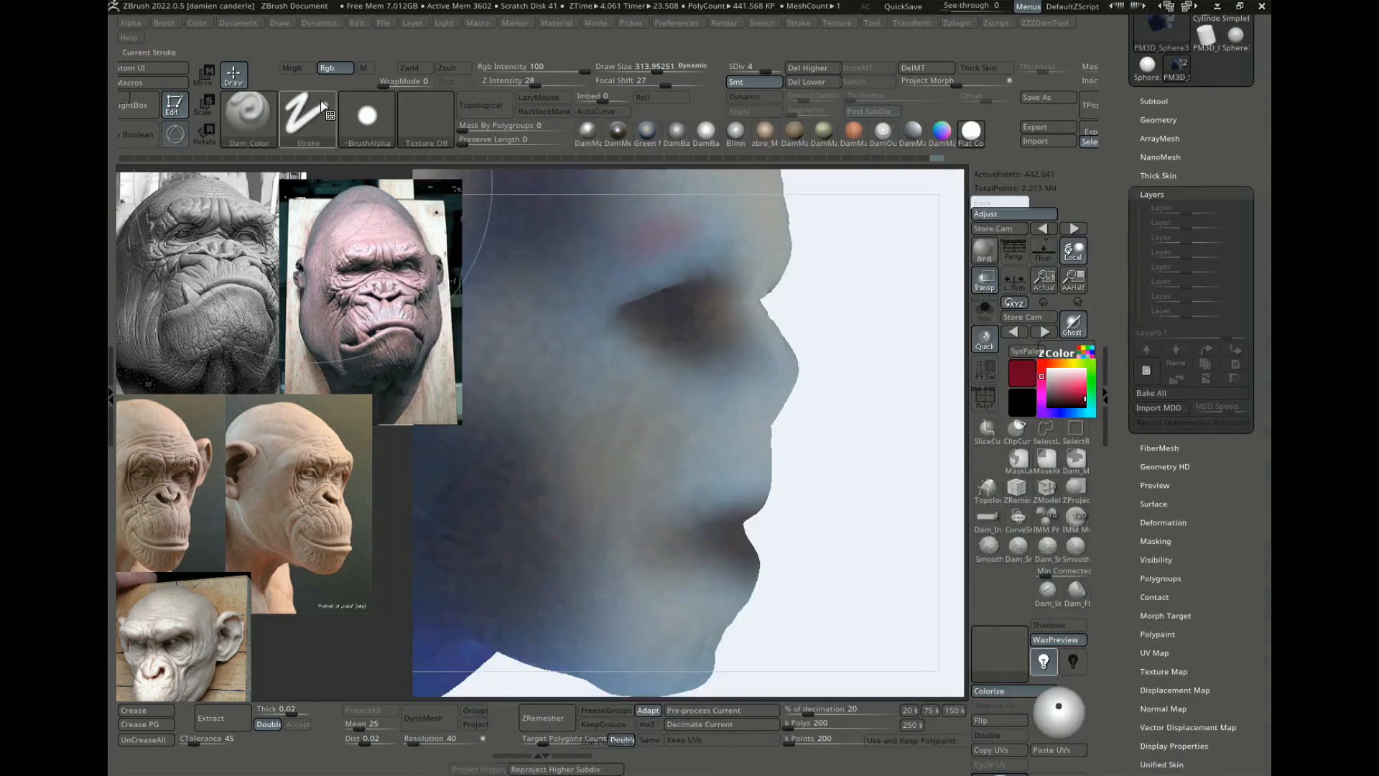
left_click(323, 113)
left_click(365, 114)
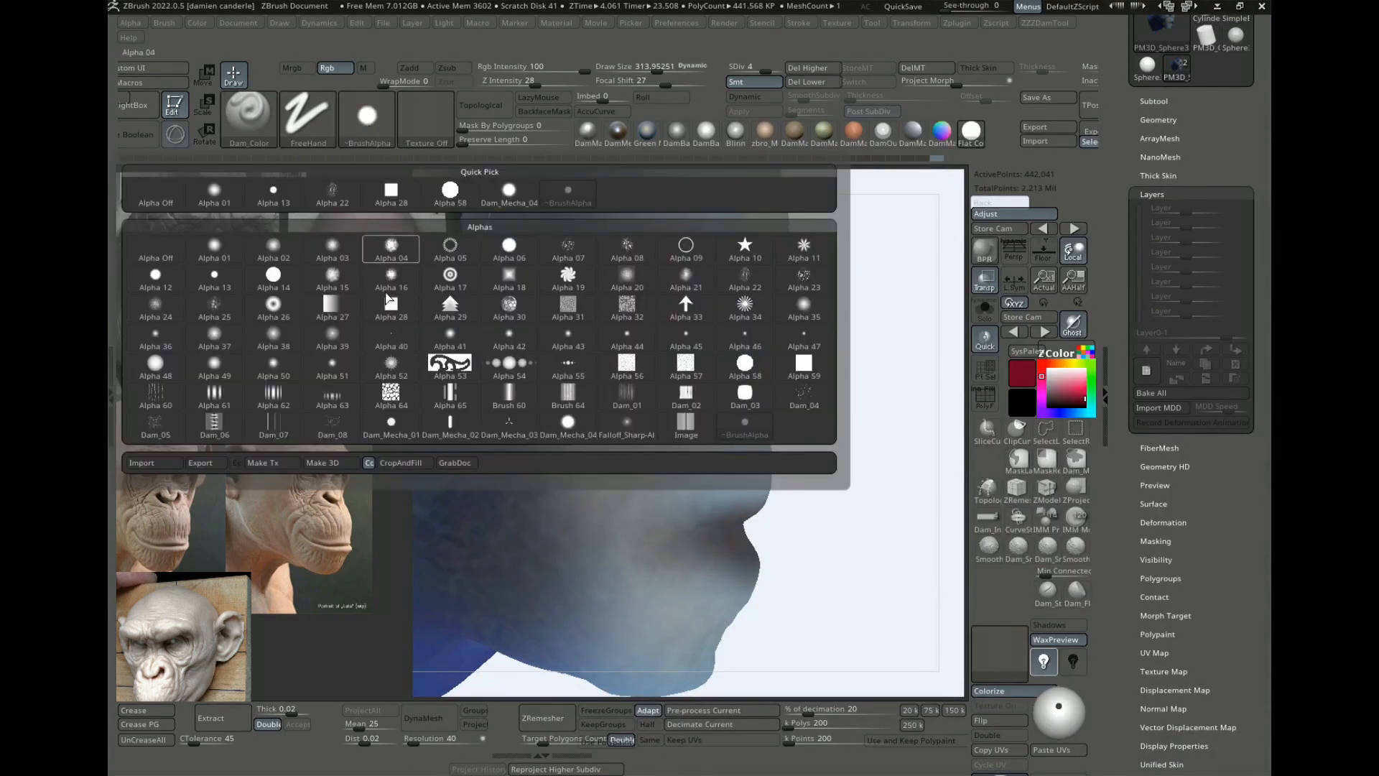
left_click(338, 431)
left_click(367, 115)
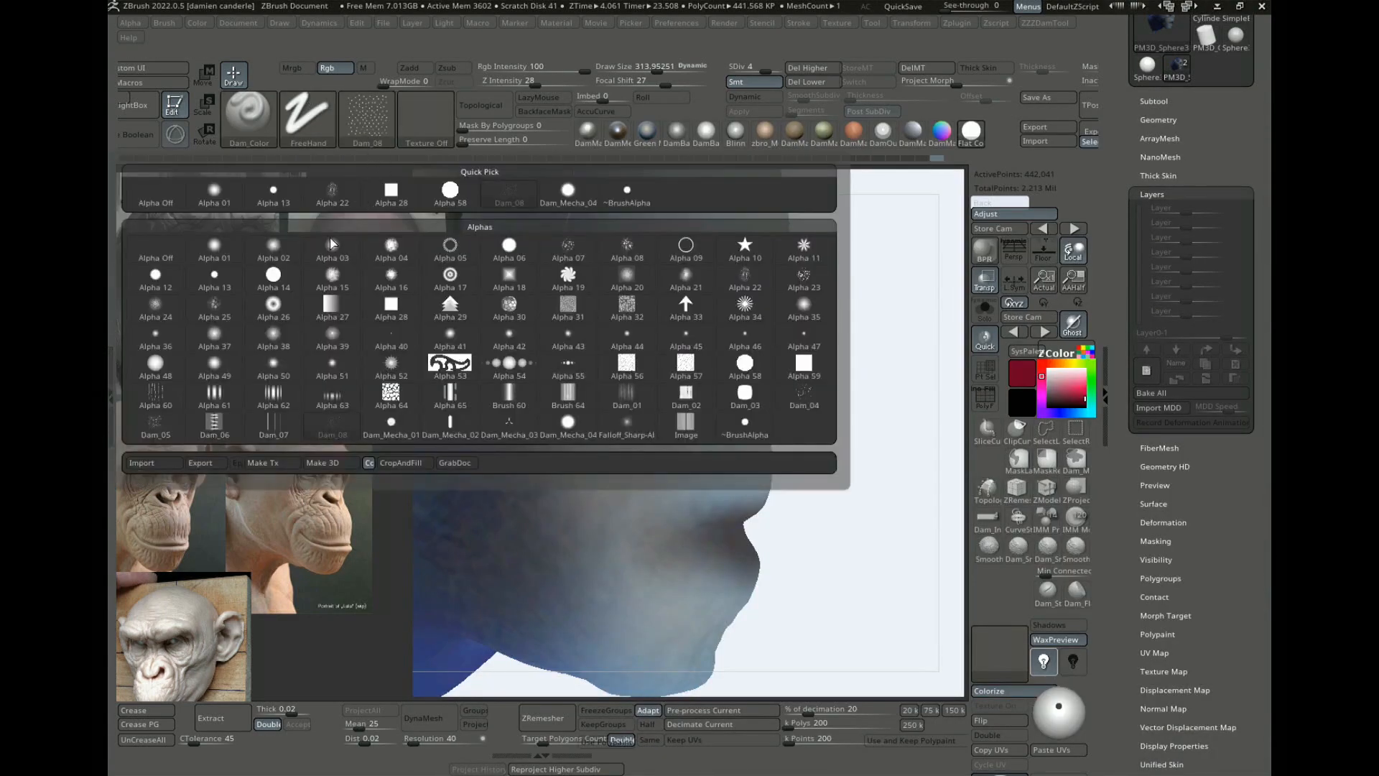
left_click(159, 434)
left_click(300, 108)
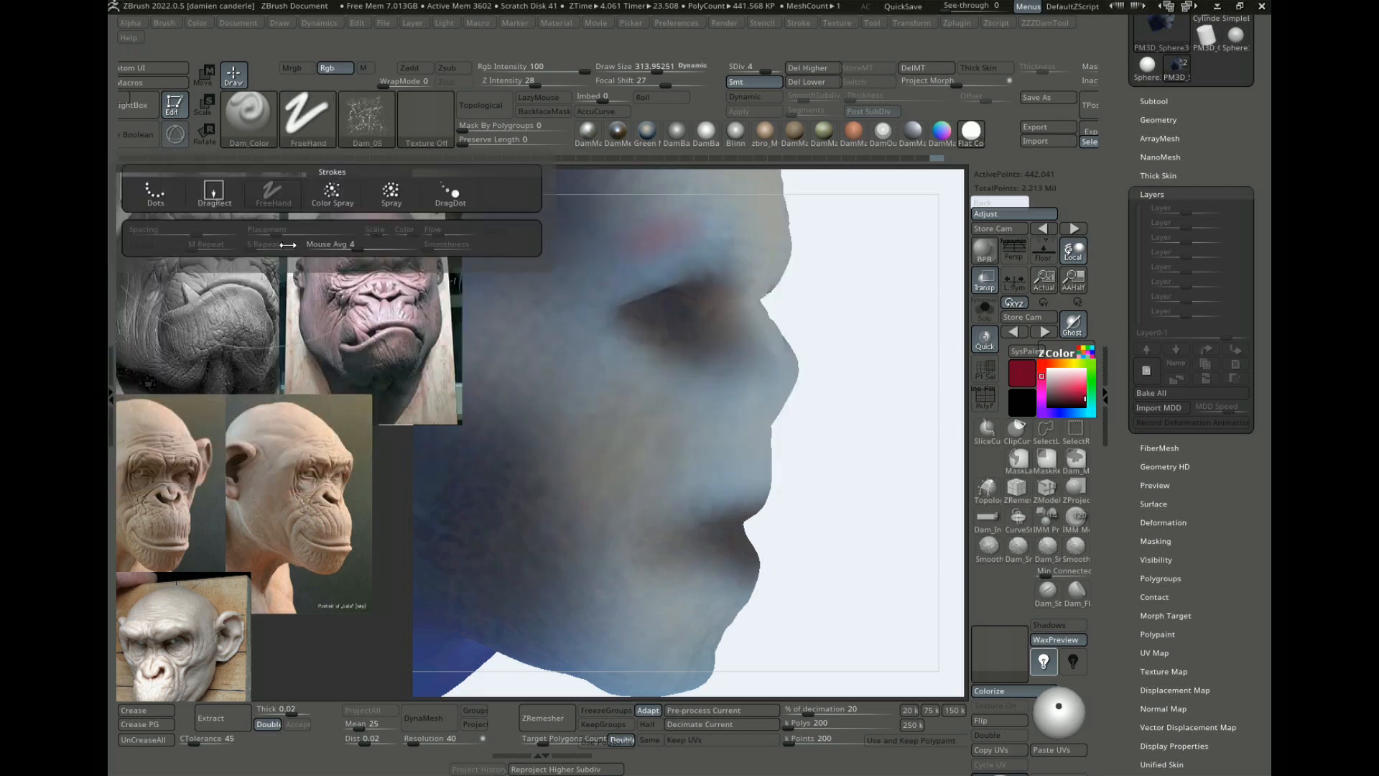
left_click(225, 188)
left_click_drag(805, 268, 782, 319, "alt")
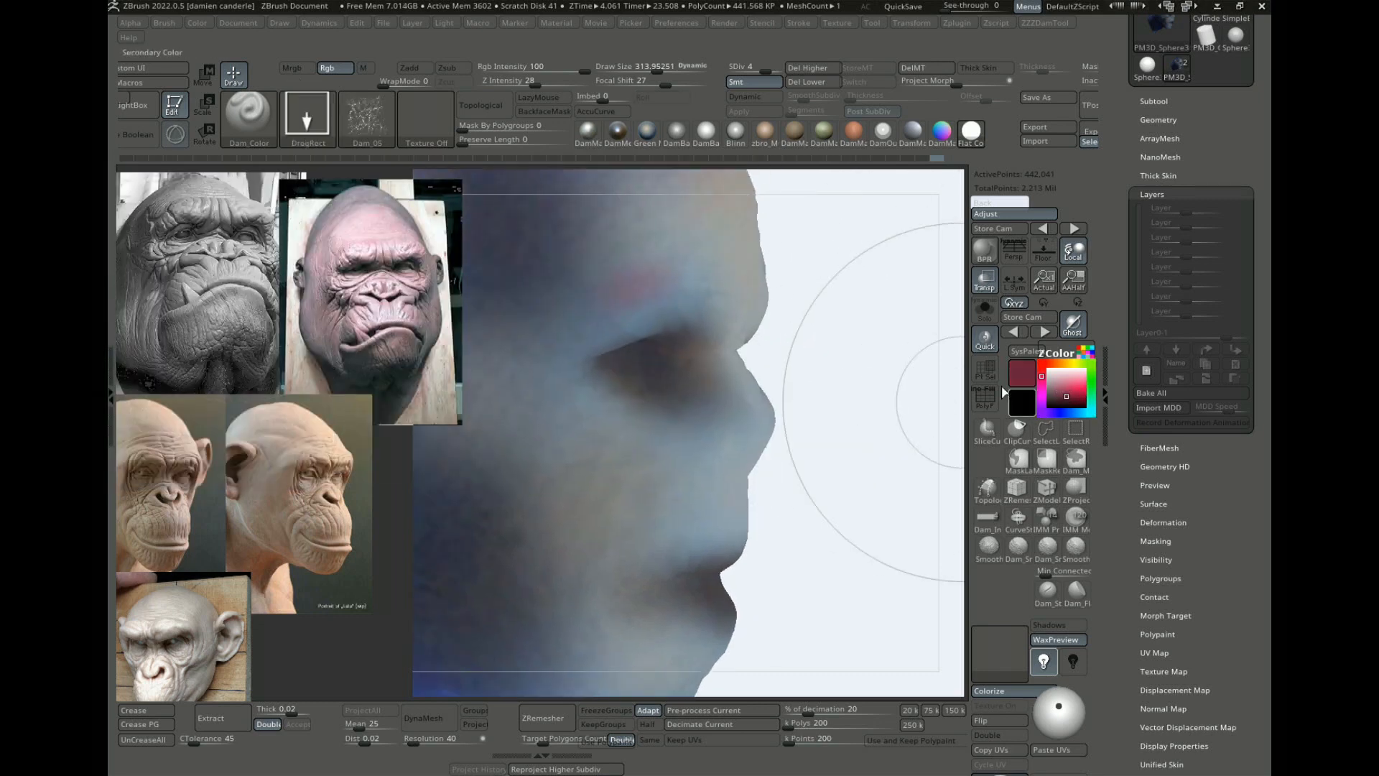
Step: Darken the brush colour to a deep brownish red and subdivide the head to level 5
left_click_drag(793, 257, 827, 381, "alt")
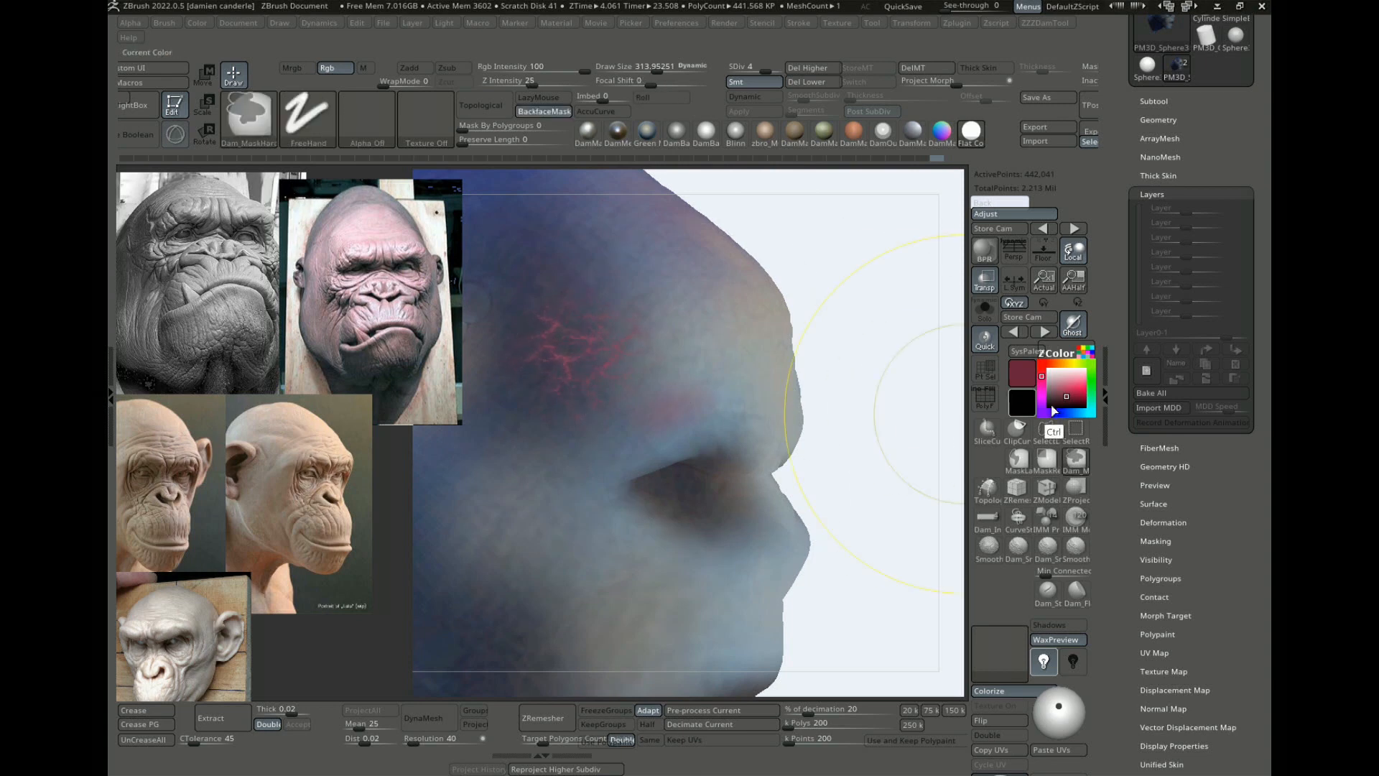
left_click_drag(1062, 399, 1054, 397)
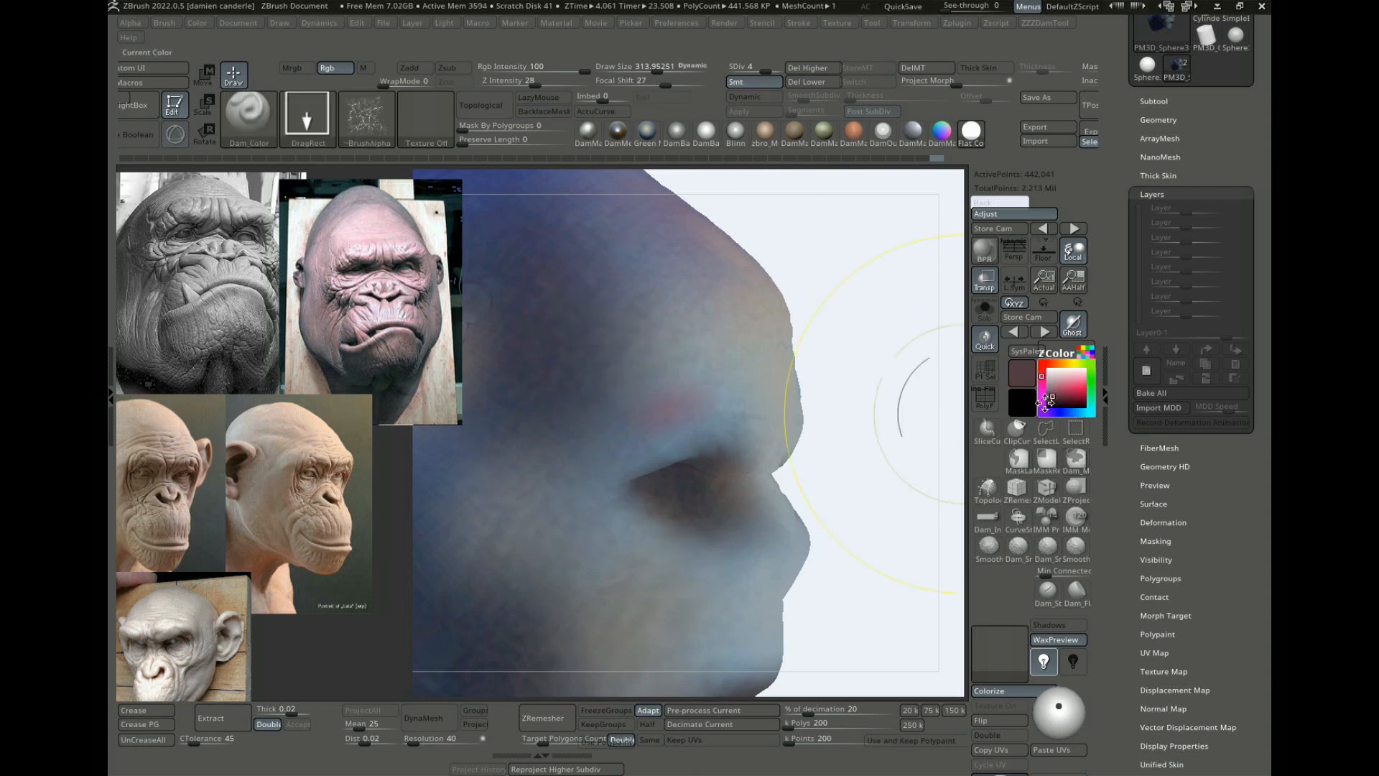
key("d")
left_click_drag(862, 374, 892, 376, "alt")
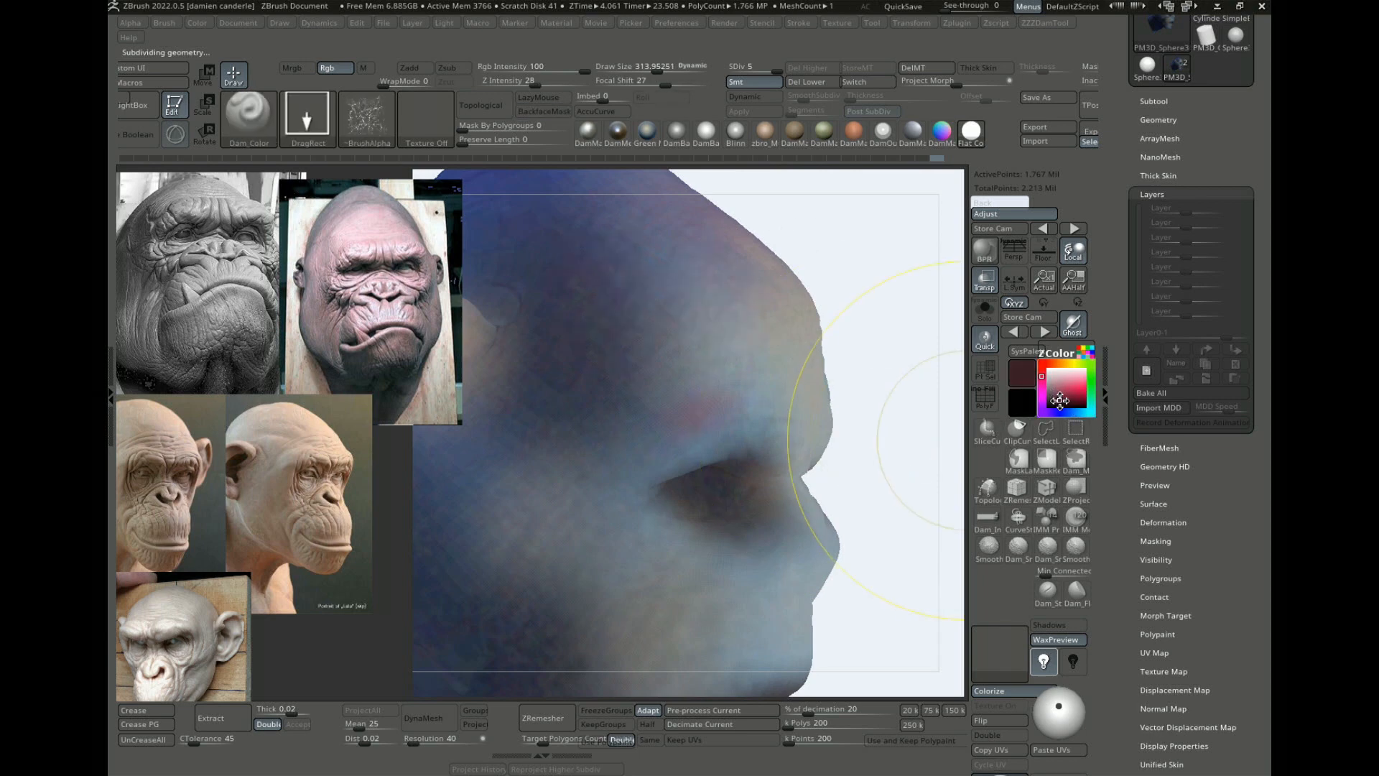
Step: Stamp dark red vein patterns onto the side of the forehead, the temple, the ear and the cheek
left_click_drag(591, 278, 655, 365)
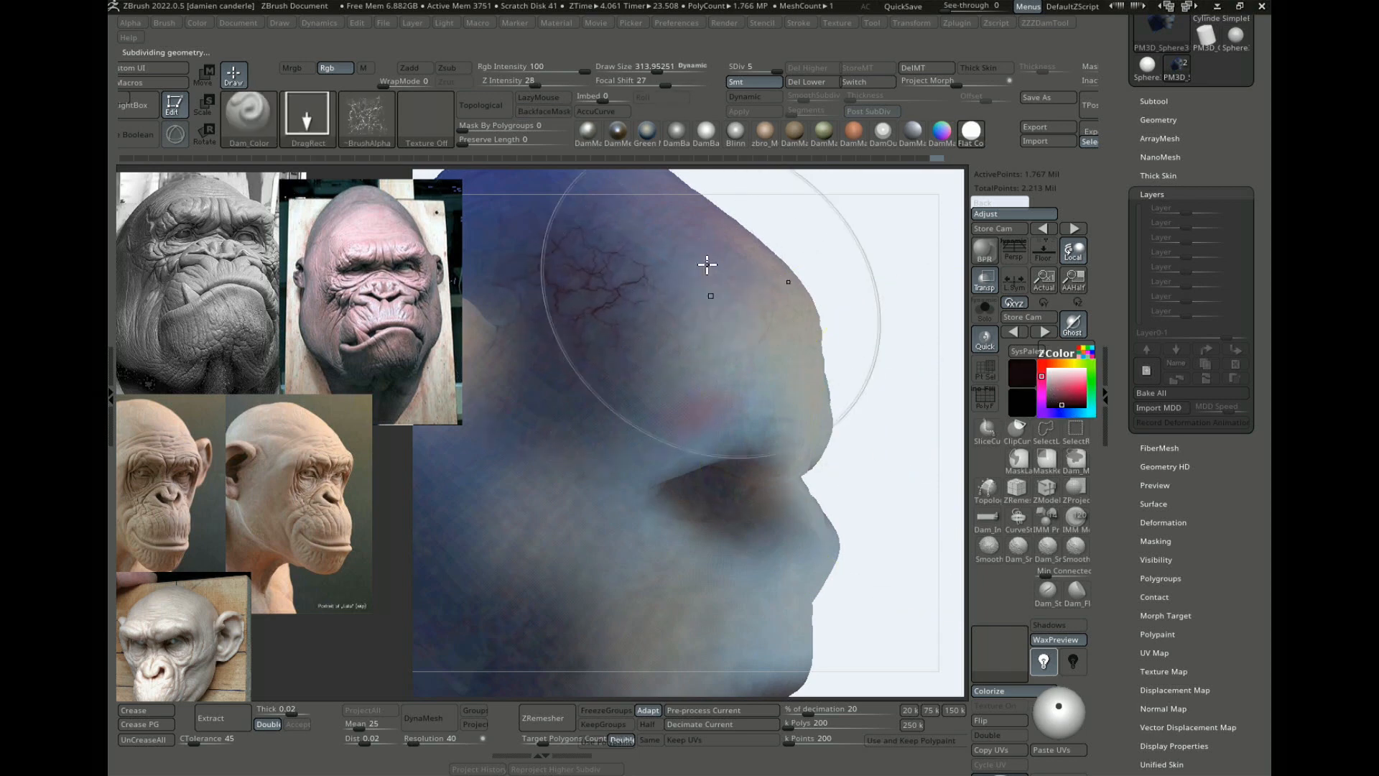
left_click_drag(702, 273, 726, 375)
left_click_drag(898, 453, 929, 345, "alt")
left_click_drag(503, 309, 671, 421)
mouse_move(924, 432)
left_mouse_down("alt")
mouse_move(921, 381)
mouse_move(883, 389)
left_mouse_up("alt")
left_click_drag(569, 440, 826, 387)
left_click_drag(913, 488, 907, 424, "alt")
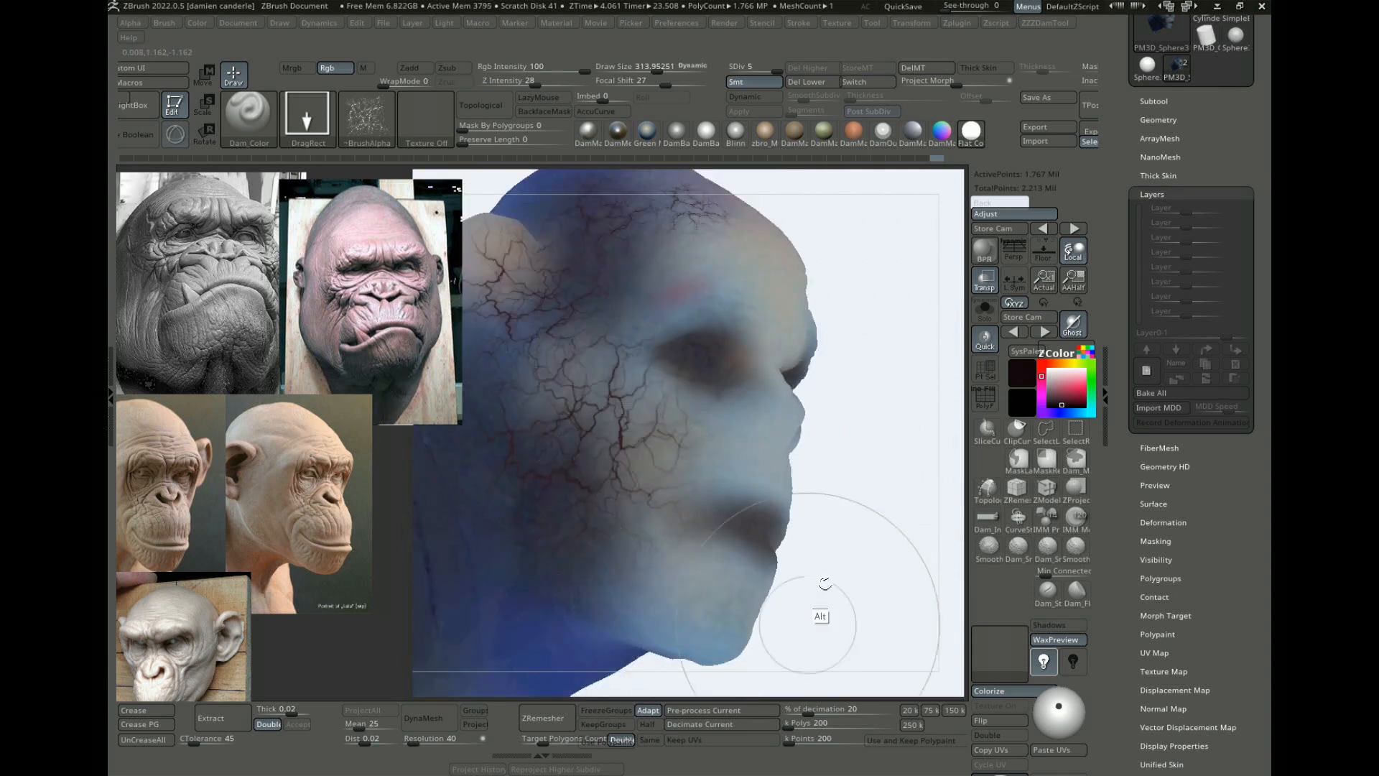
Step: Stamp more dark veins on the jaw side and across the top of the forehead and scalp
left_click_drag(821, 613, 947, 459, "alt")
left_click_drag(532, 449, 631, 591)
mouse_move(791, 553)
left_mouse_down()
mouse_move(893, 477)
mouse_move(876, 403)
left_mouse_up()
left_click_drag(613, 260, 634, 323)
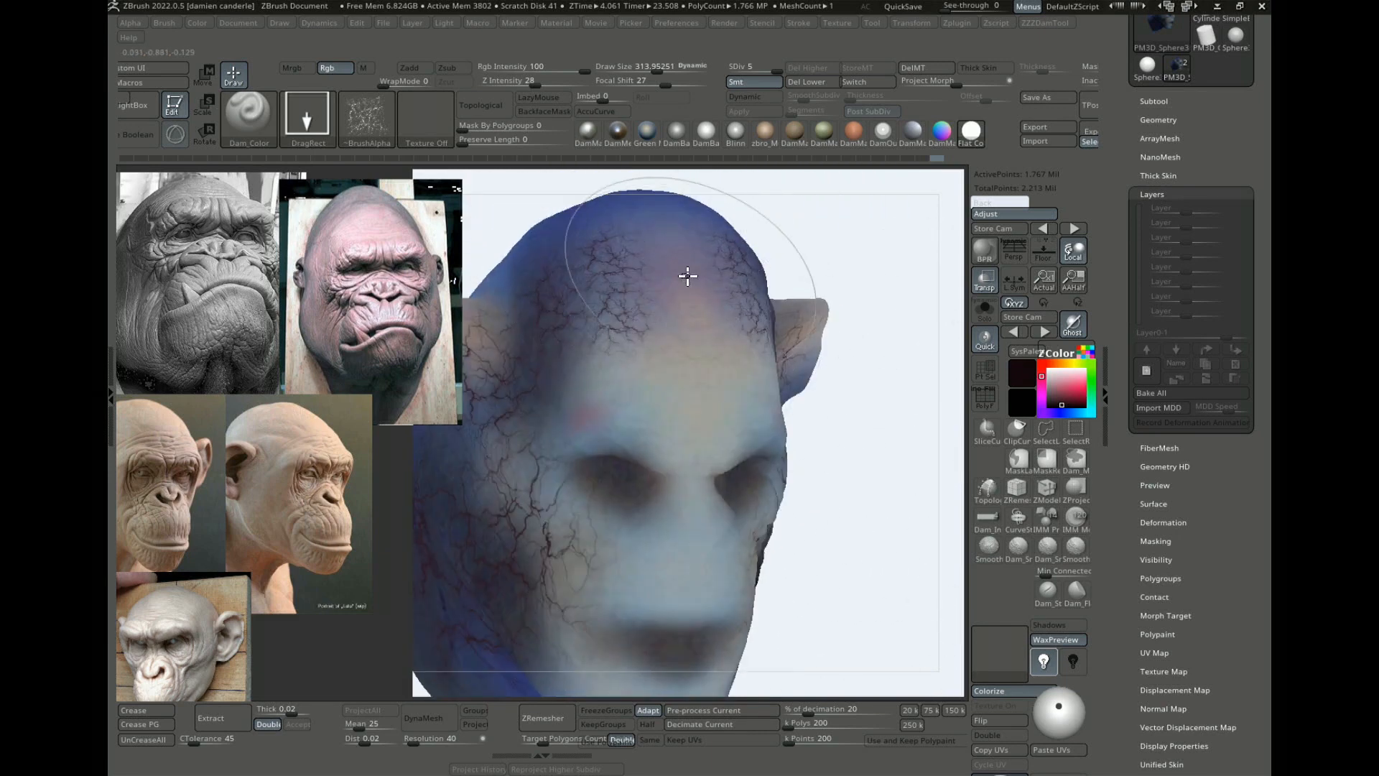
left_click_drag(685, 280, 665, 410)
mouse_move(890, 362)
left_mouse_down()
mouse_move(927, 405)
mouse_move(779, 351)
left_mouse_up()
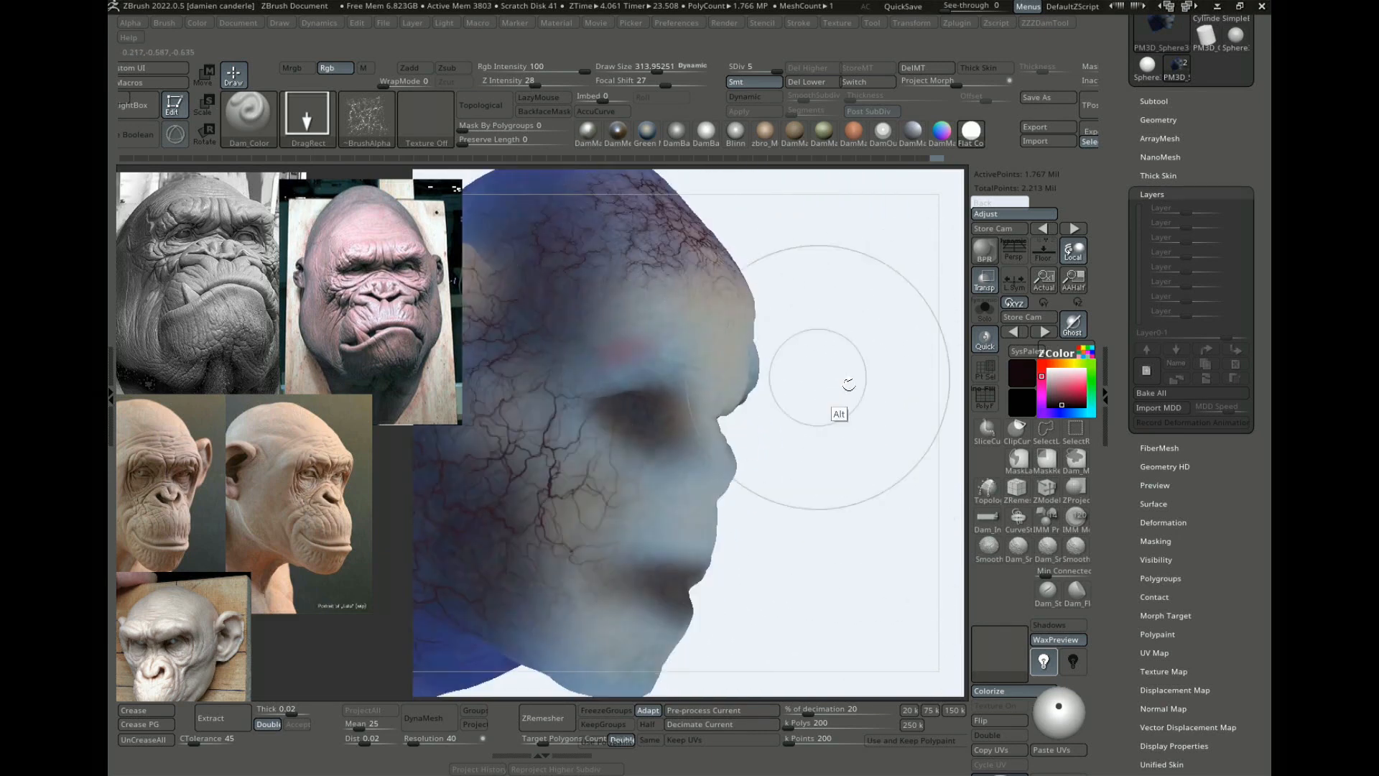
mouse_move(848, 385)
left_mouse_down()
mouse_move(856, 462)
mouse_move(853, 408)
left_mouse_up()
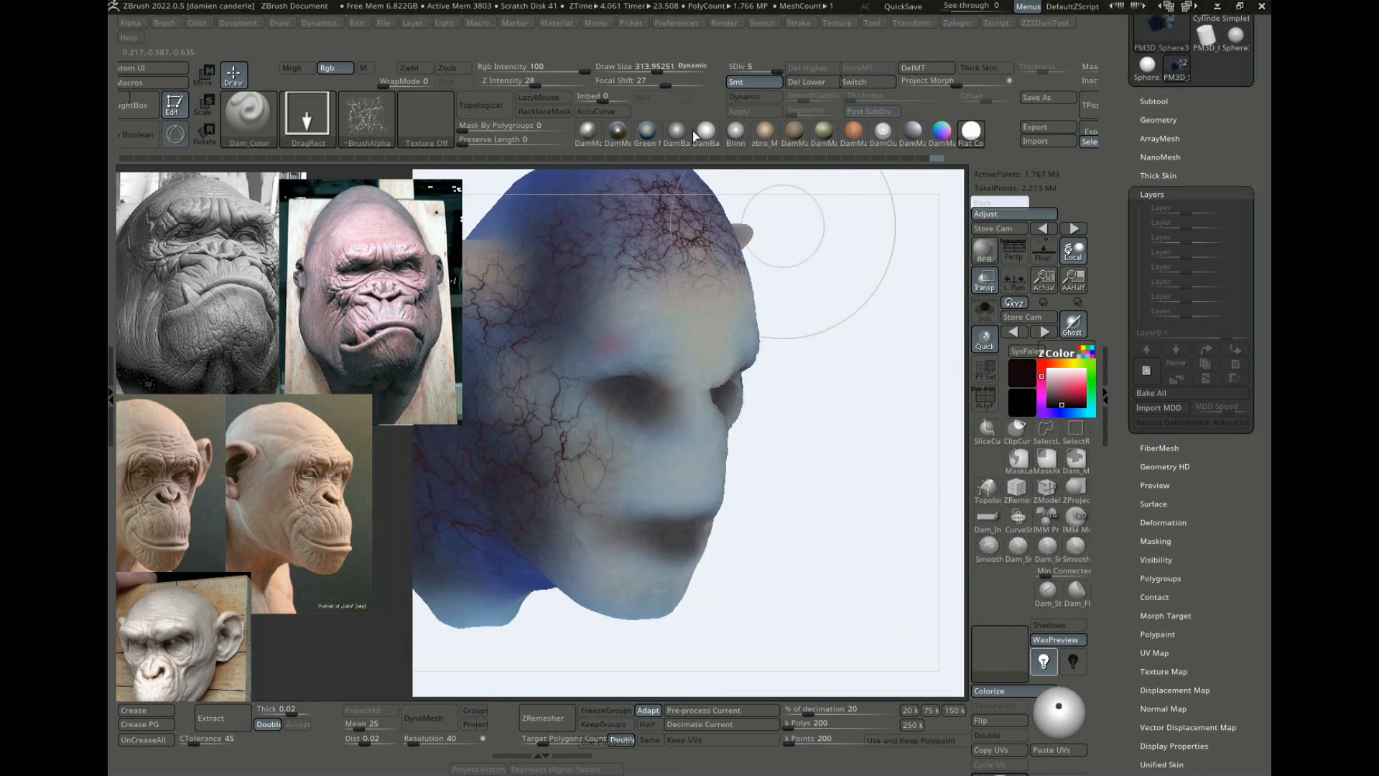
Step: Display the head with a shaded grey material and open its masking options
left_click(707, 130)
left_click_drag(829, 507, 838, 471)
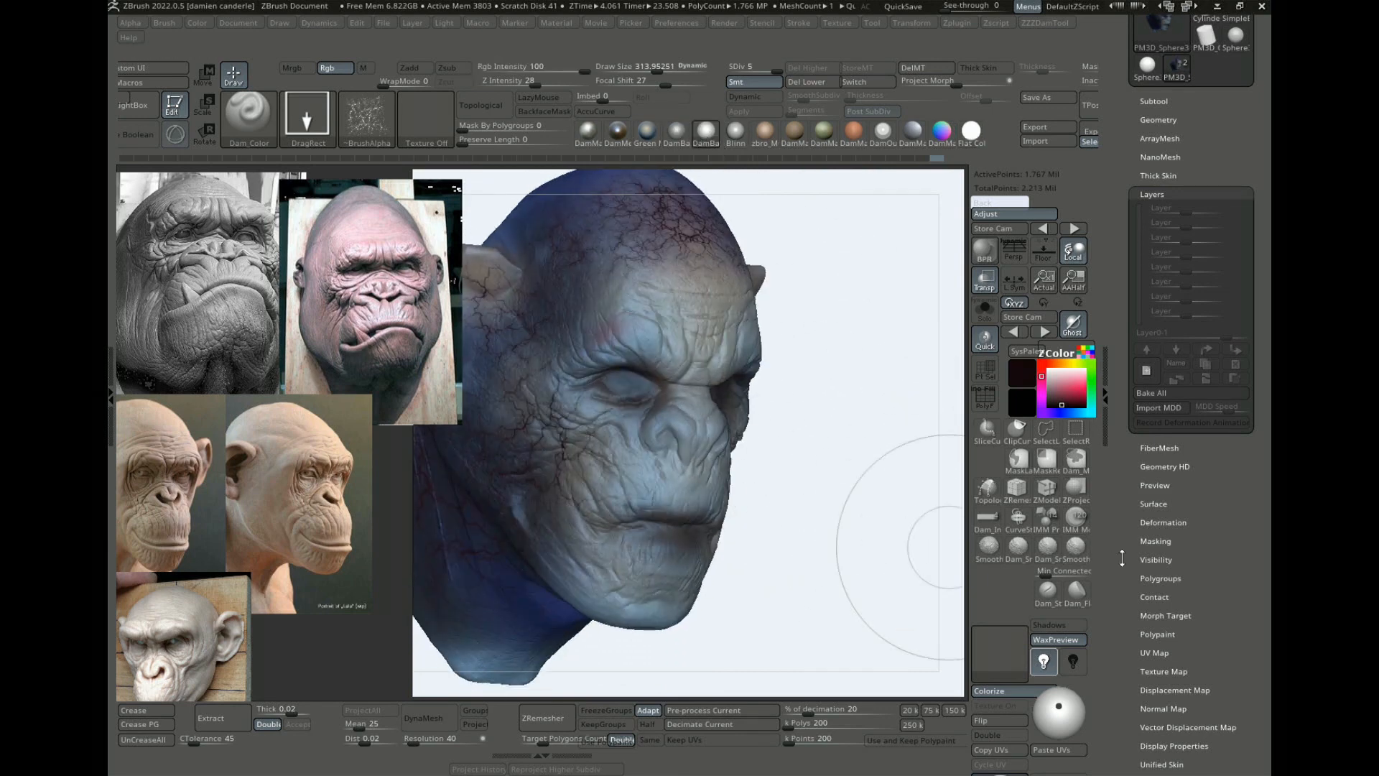
left_click_drag(1120, 554, 1151, 503)
left_click(1158, 321)
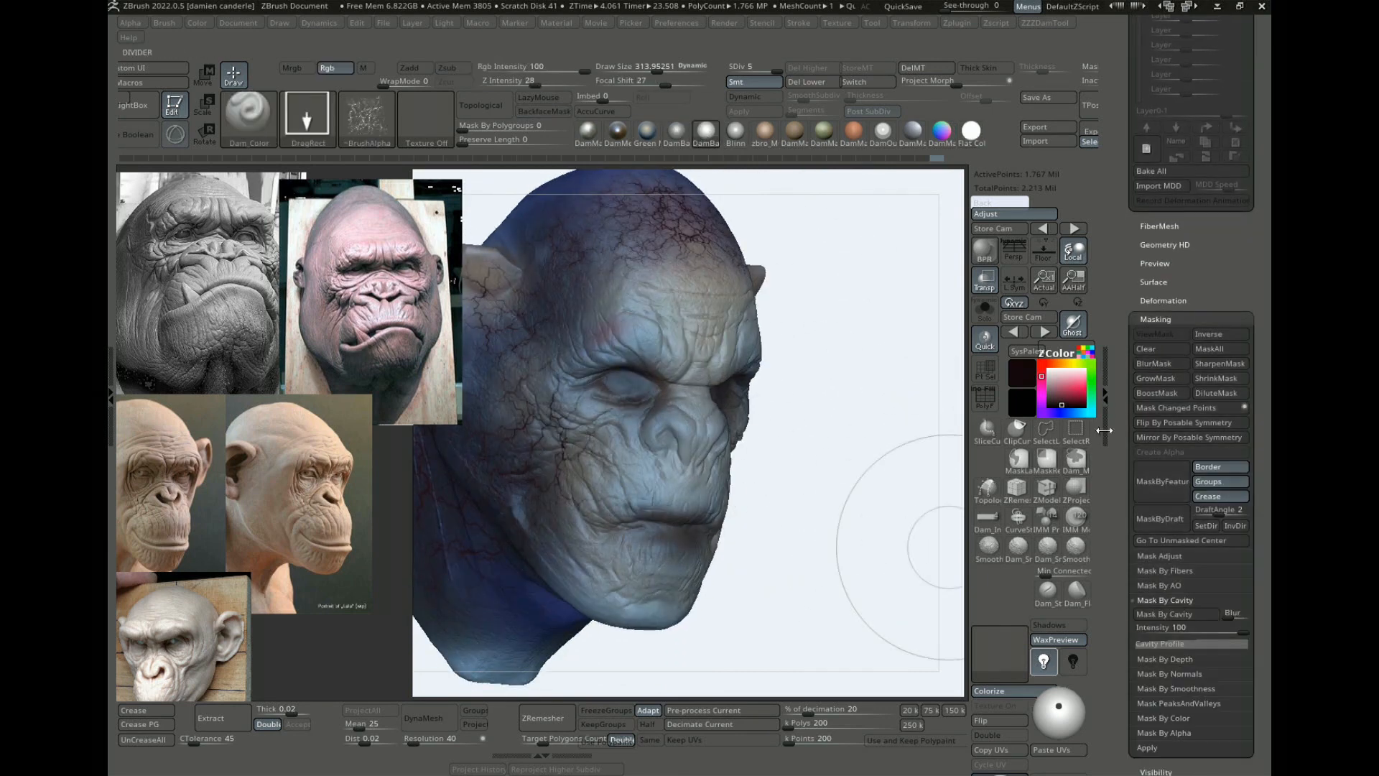
left_click_drag(1102, 565, 1163, 391)
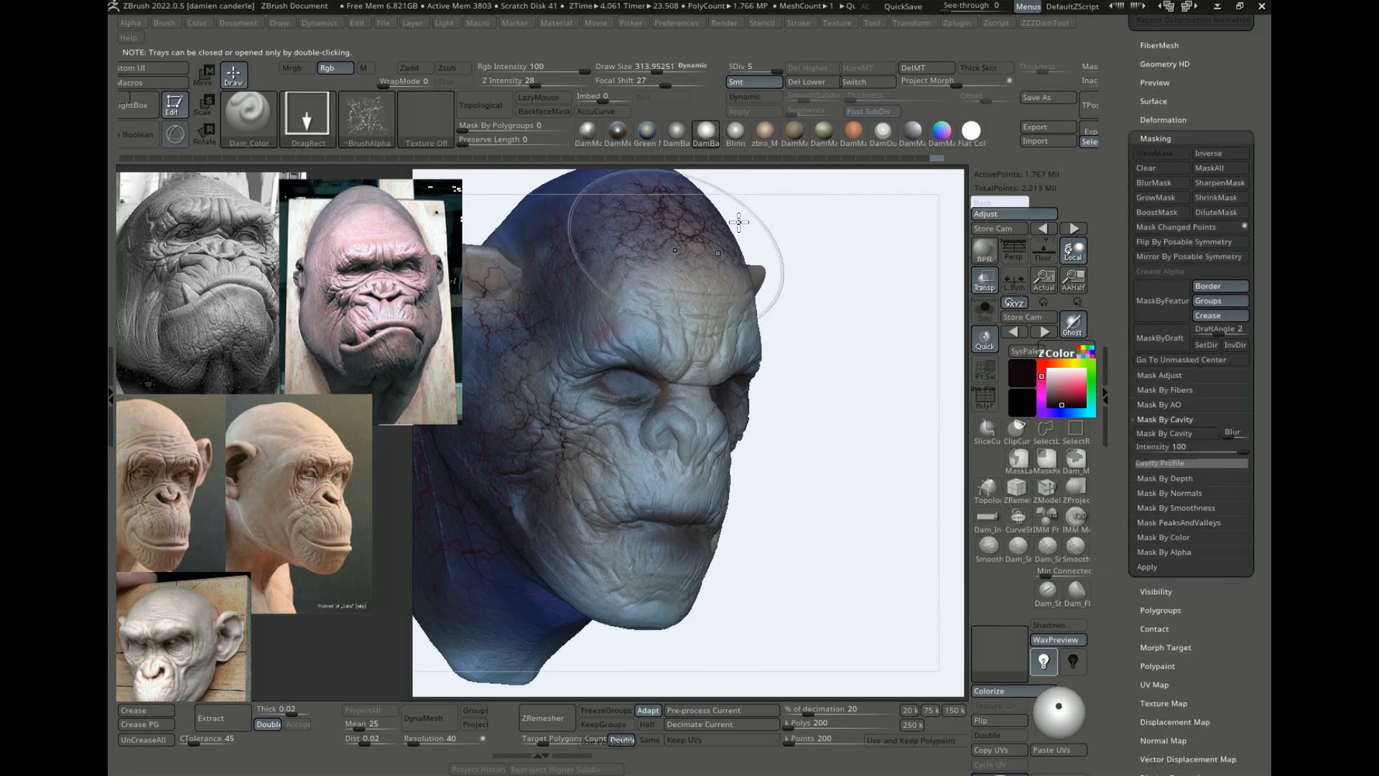
Step: Mask a spot on the forehead, try ClayBuildup around it at a draw size of about 236, and undo the sculpting
mouse_move(825, 362)
left_mouse_down("alt")
mouse_move(801, 392)
mouse_move(733, 370)
left_mouse_up("alt")
key("s")
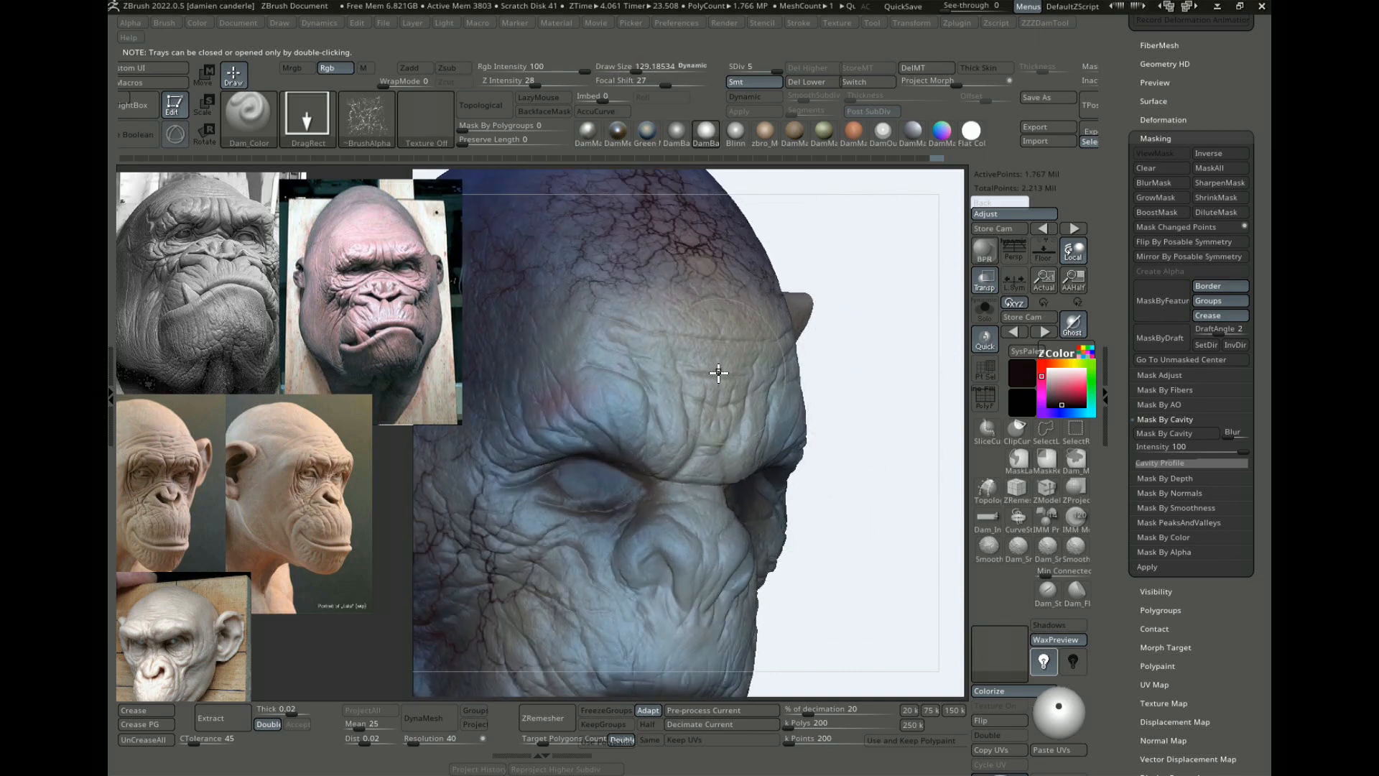
key("b")
key("c")
key("b")
mouse_move(763, 403)
left_mouse_down("ctrl")
mouse_move(692, 394)
mouse_move(750, 388)
left_mouse_up("ctrl")
key("s")
key("ctrl")
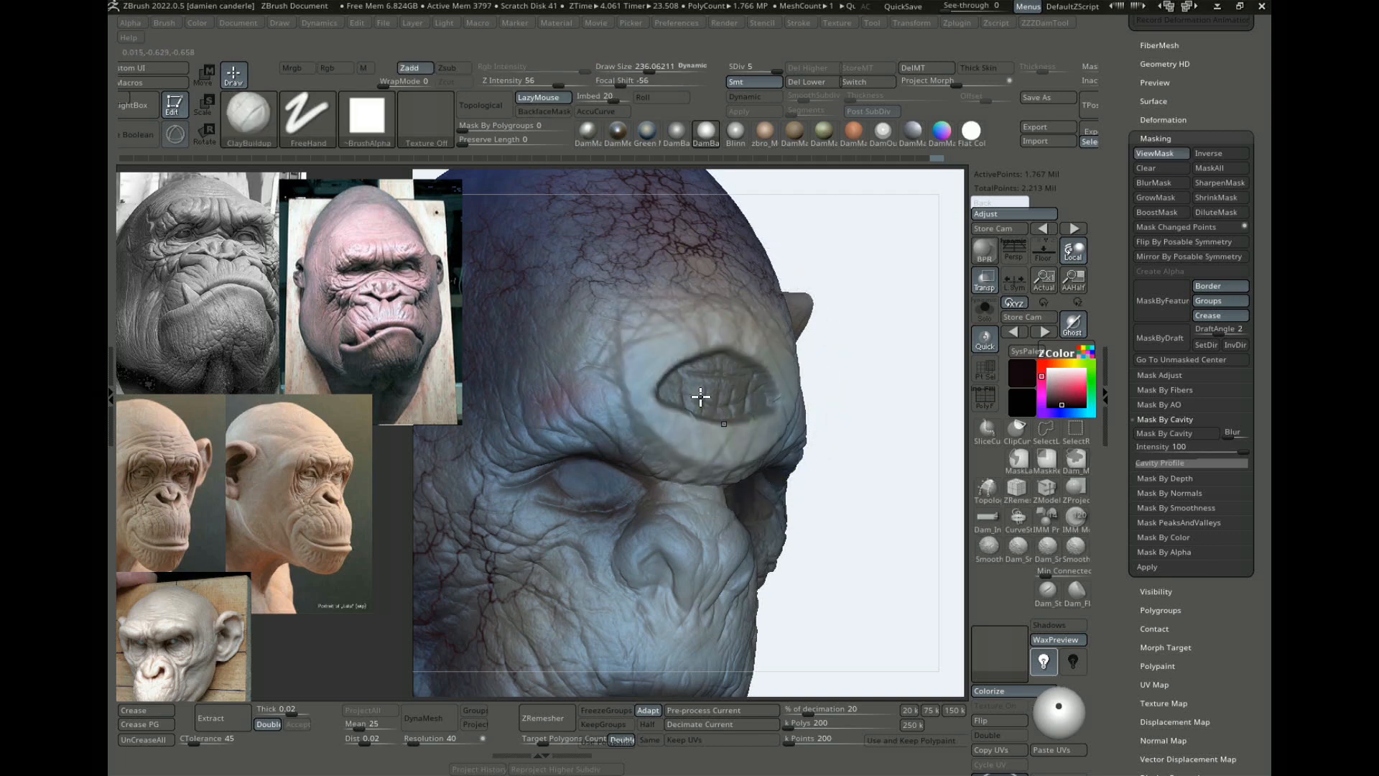
key("ctrl")
key("ctrl+z")
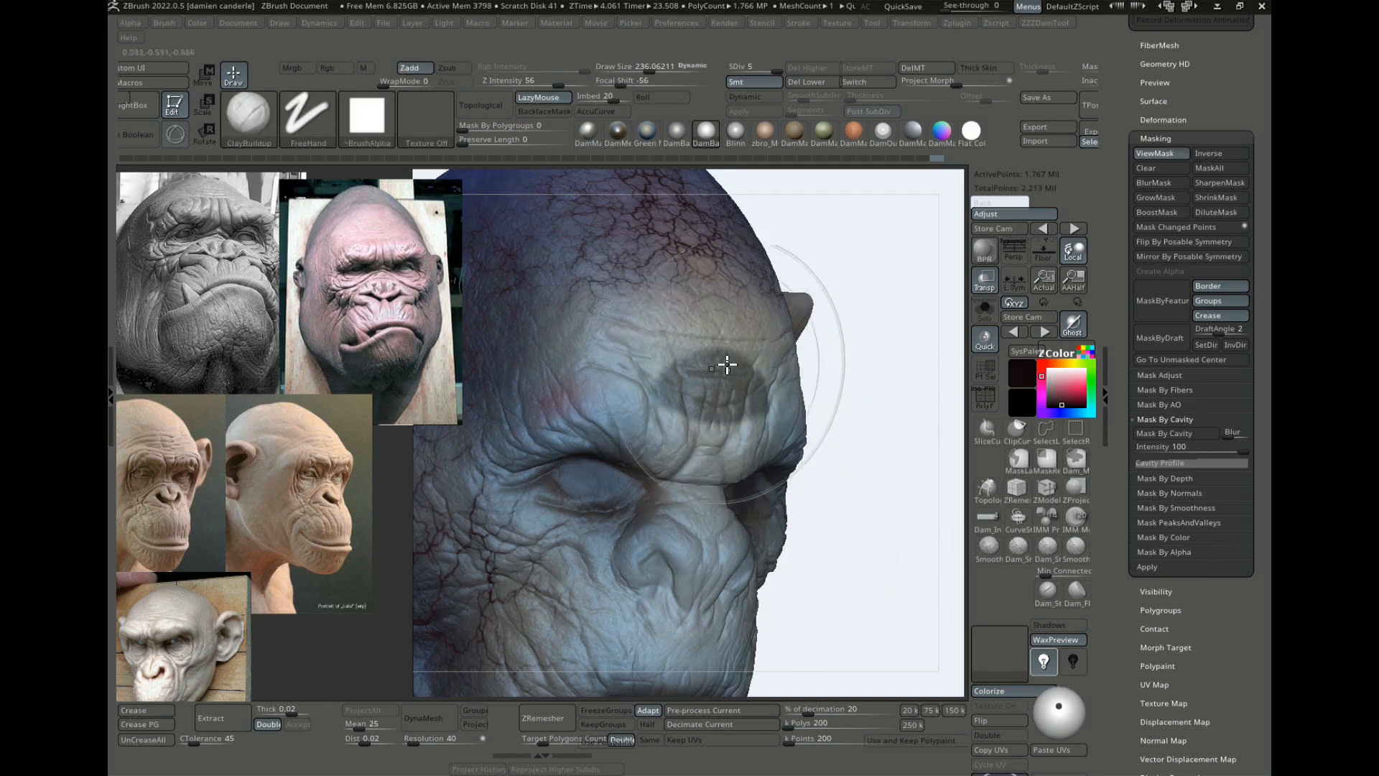
Step: Set the Dam_Color brush to the FreeHand stroke with Alpha 13 and try a dark stroke over the masked forehead spot
key("1")
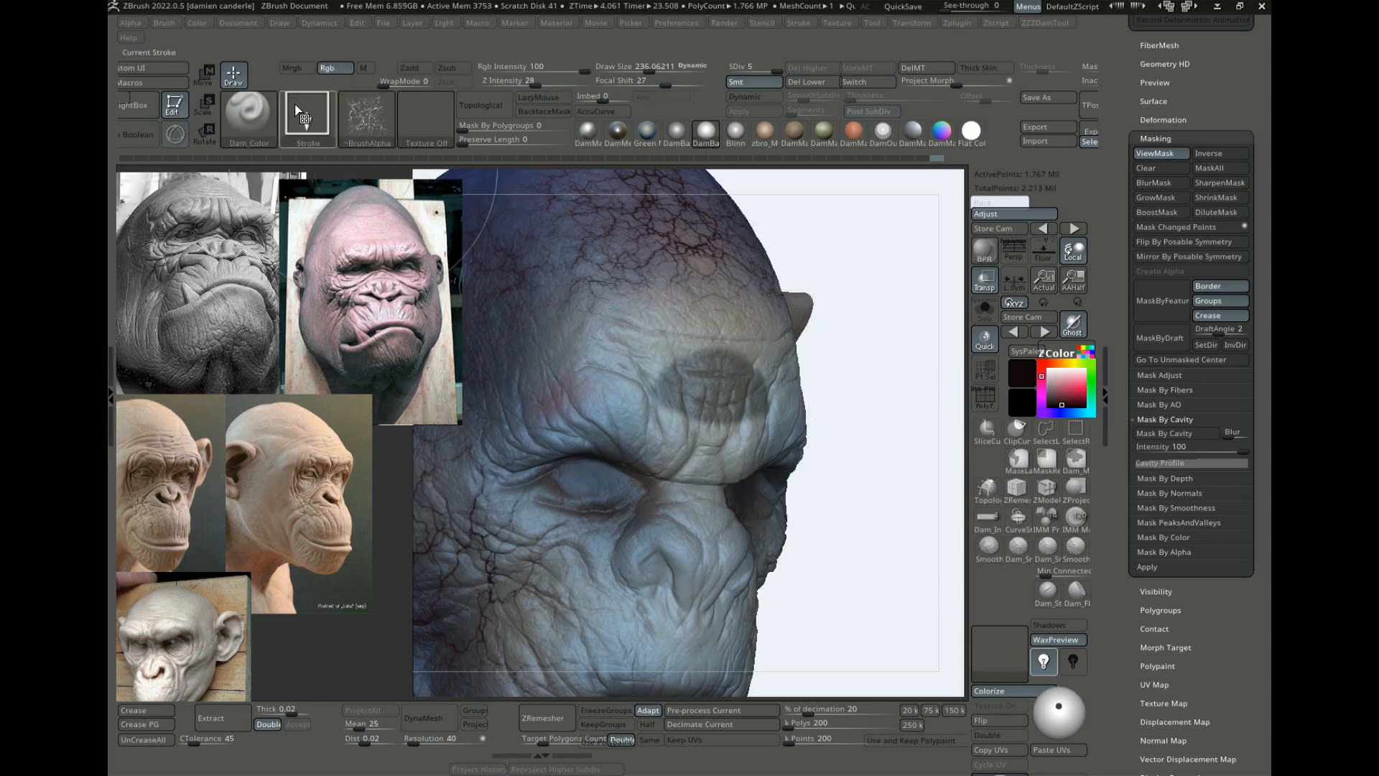
left_click(300, 119)
left_click(272, 191)
left_click(358, 121)
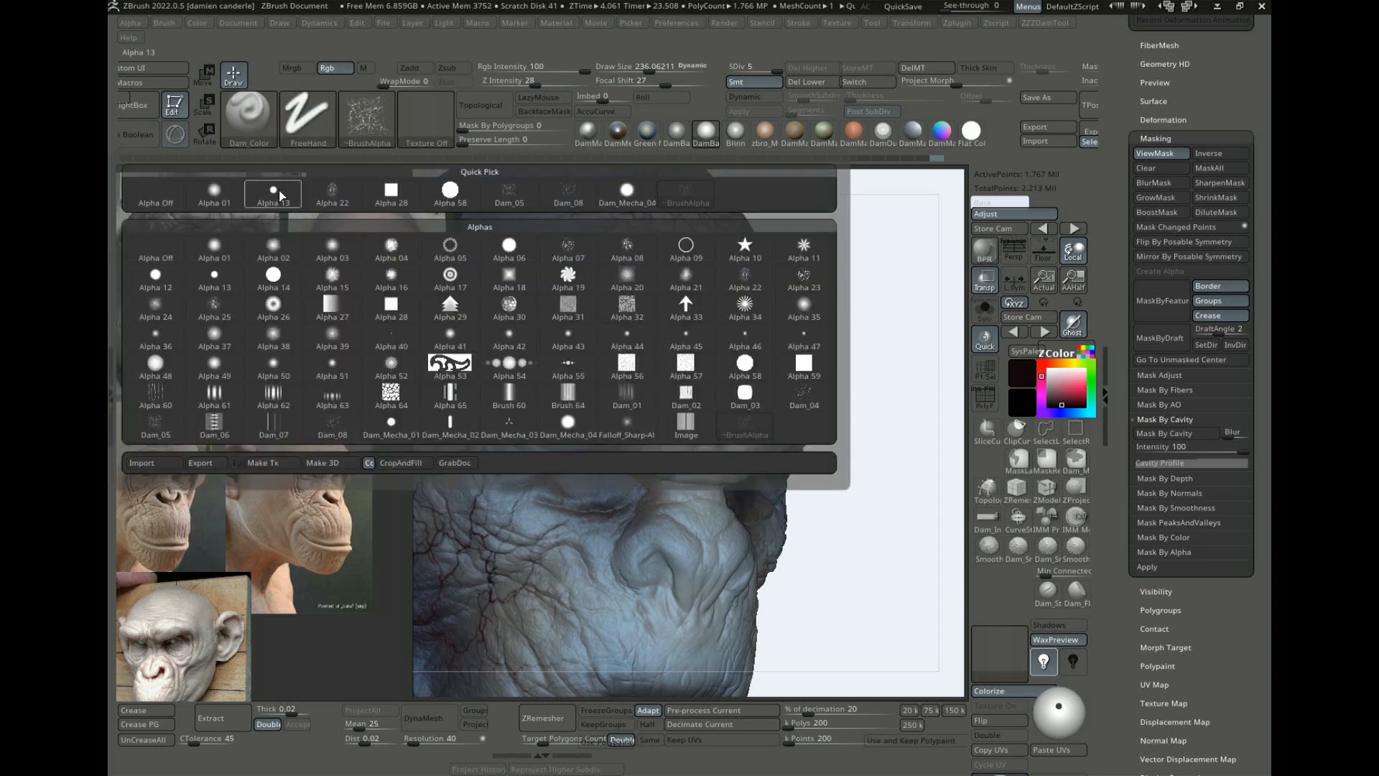
left_click(281, 195)
mouse_move(678, 373)
left_mouse_down()
mouse_move(692, 375)
mouse_move(703, 421)
left_mouse_up()
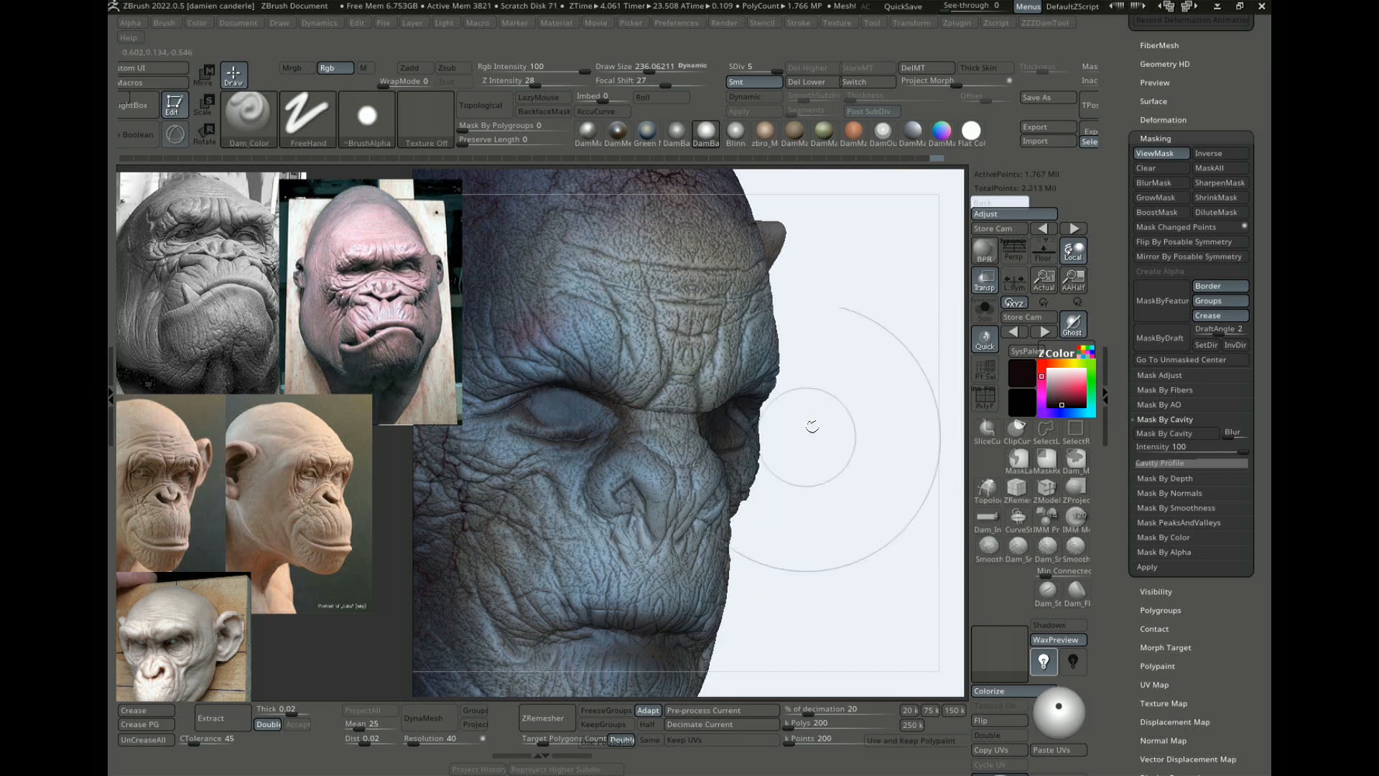
Step: Invert the cavity mask on the head and display it with the flat colour material
left_click_drag(937, 386, 924, 355)
mouse_move(924, 355)
left_mouse_down("alt")
mouse_move(926, 406)
mouse_move(853, 421)
mouse_move(897, 455)
mouse_move(884, 453)
left_mouse_up("alt")
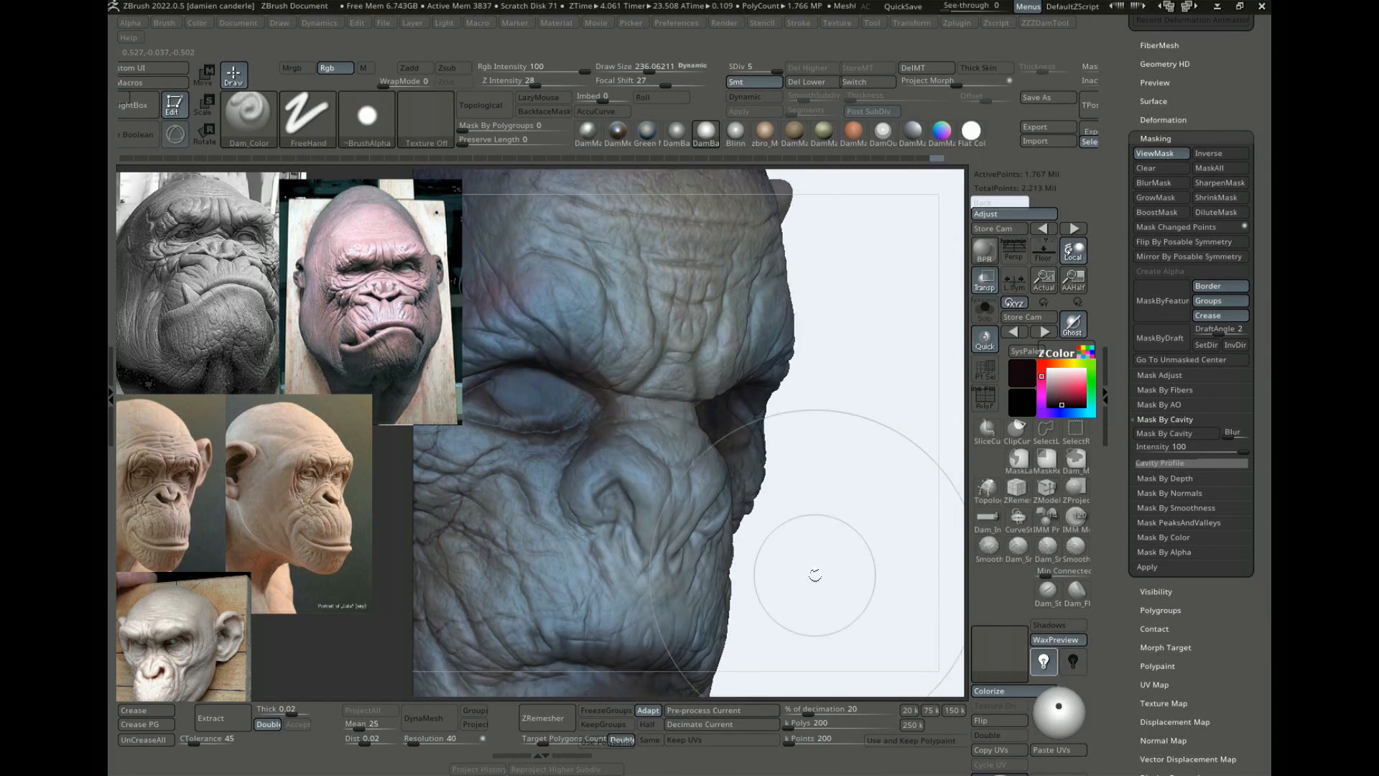
left_click(972, 132)
mouse_move(893, 424)
left_mouse_down()
mouse_move(869, 412)
mouse_move(893, 431)
left_mouse_up()
left_click(874, 460, "ctrl")
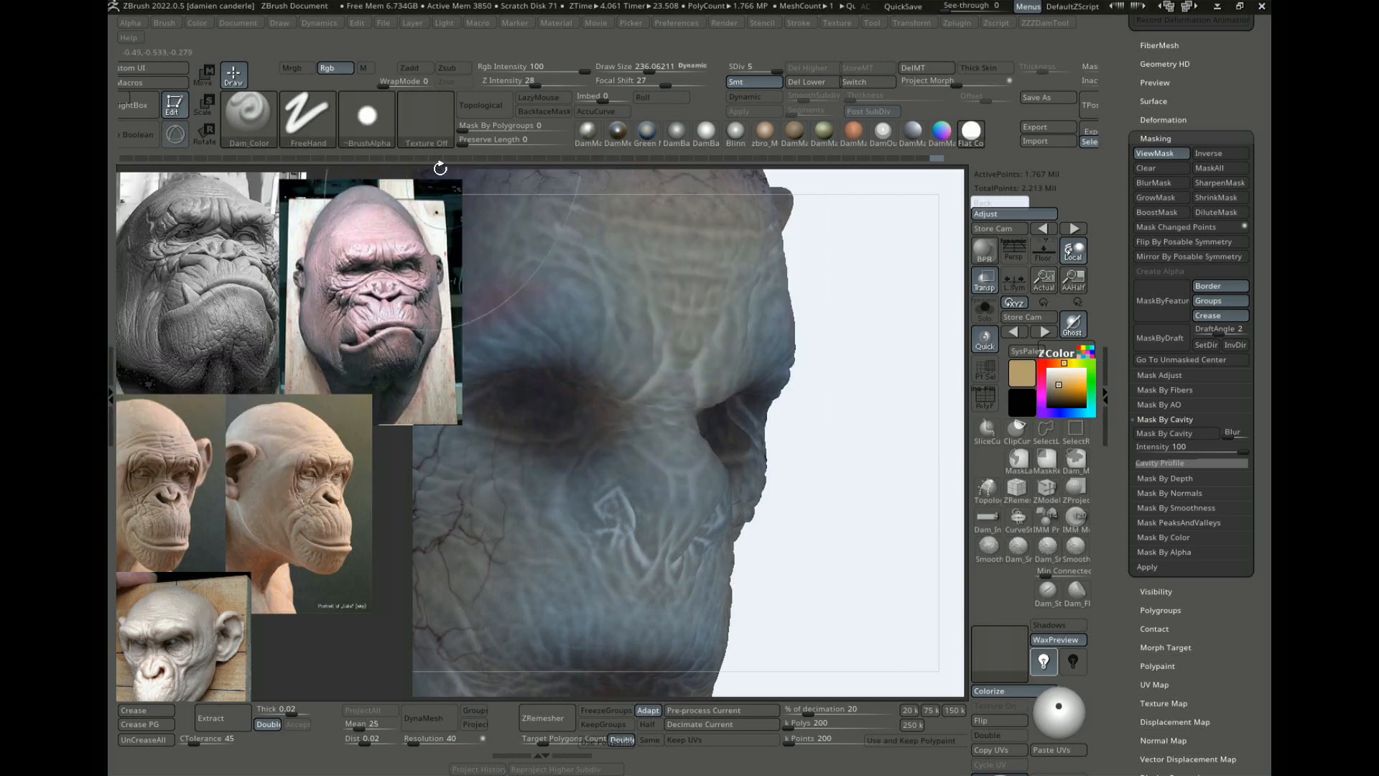
Step: Set the colour brush to Alpha 08 and paint light tan onto the face through the cavity mask
left_click(377, 137)
left_click(627, 248)
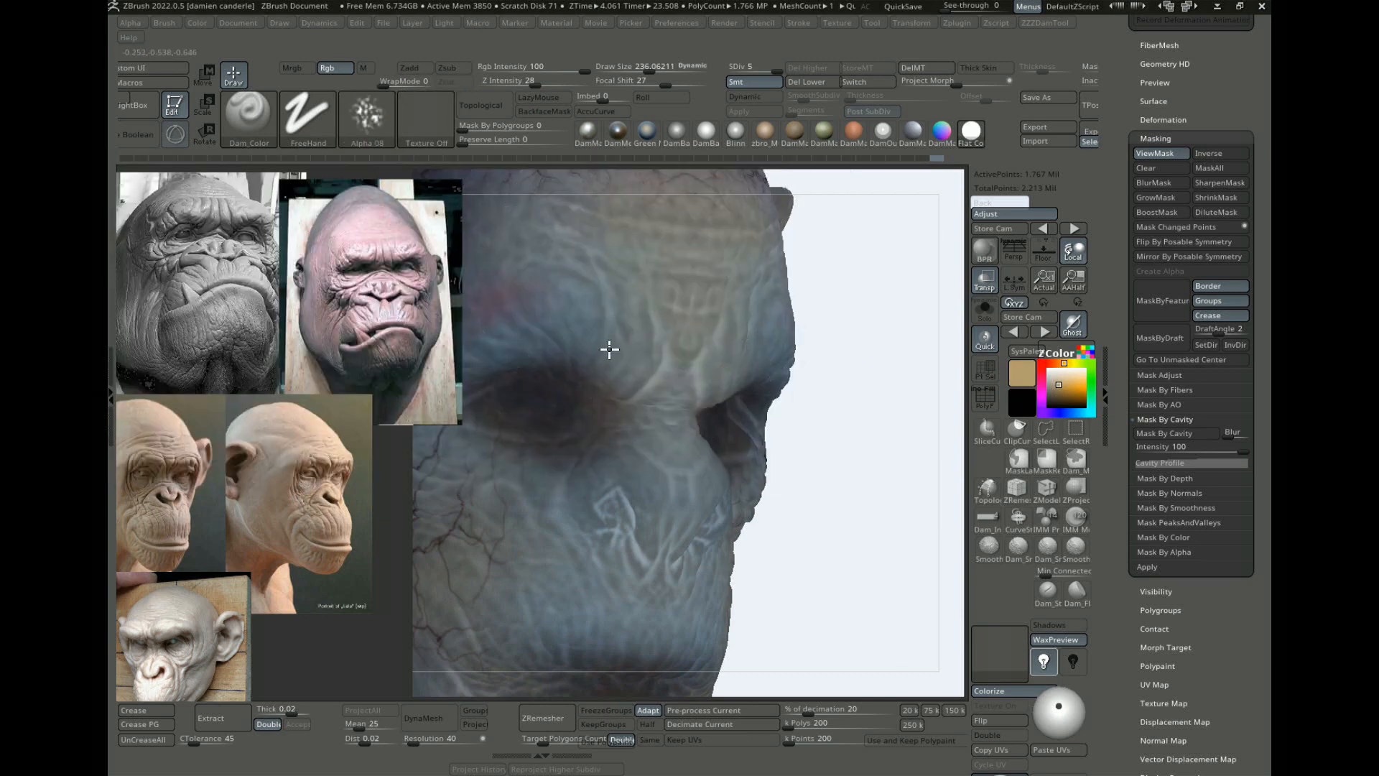
left_click_drag(596, 495, 618, 524)
left_click_drag(861, 574, 907, 441, "alt")
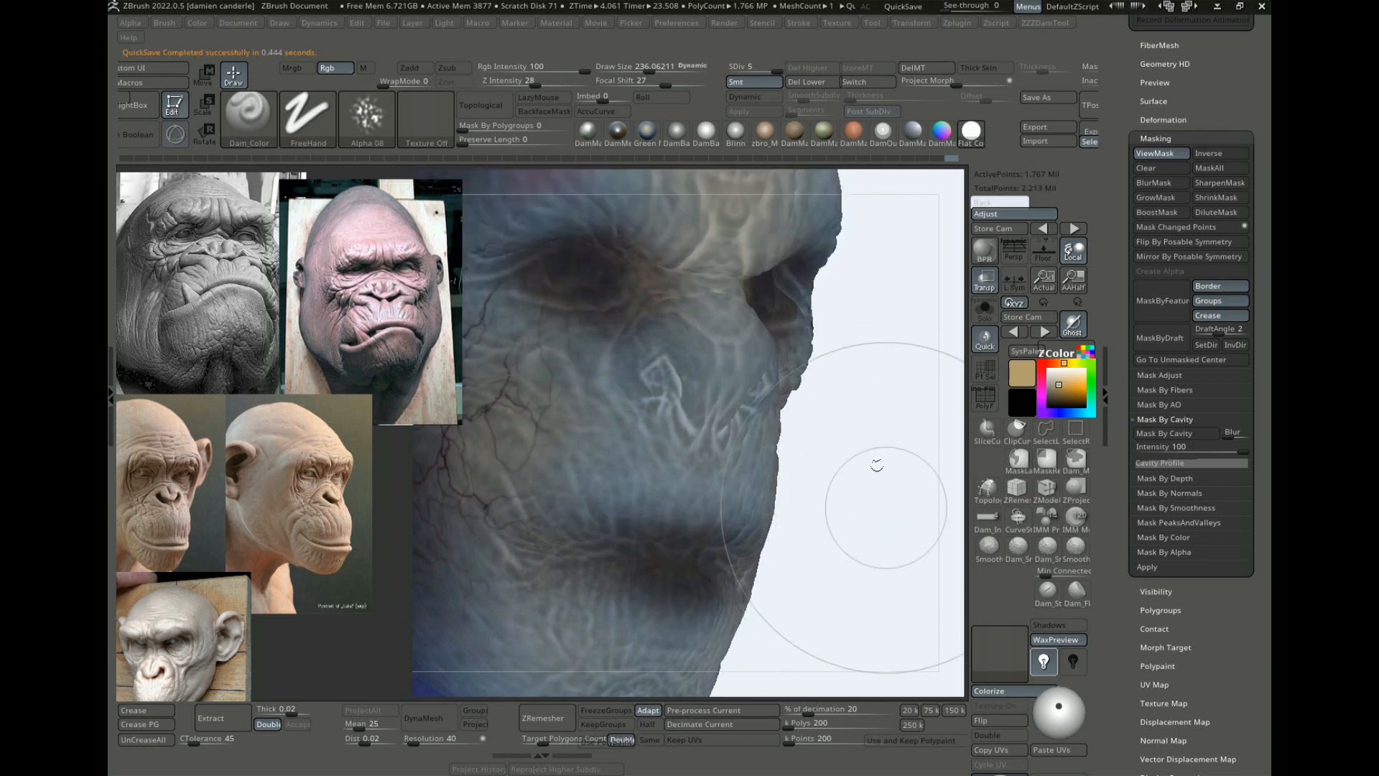
mouse_move(877, 461)
left_mouse_down()
mouse_move(908, 440)
mouse_move(906, 482)
mouse_move(934, 470)
mouse_move(878, 542)
mouse_move(873, 598)
left_mouse_up()
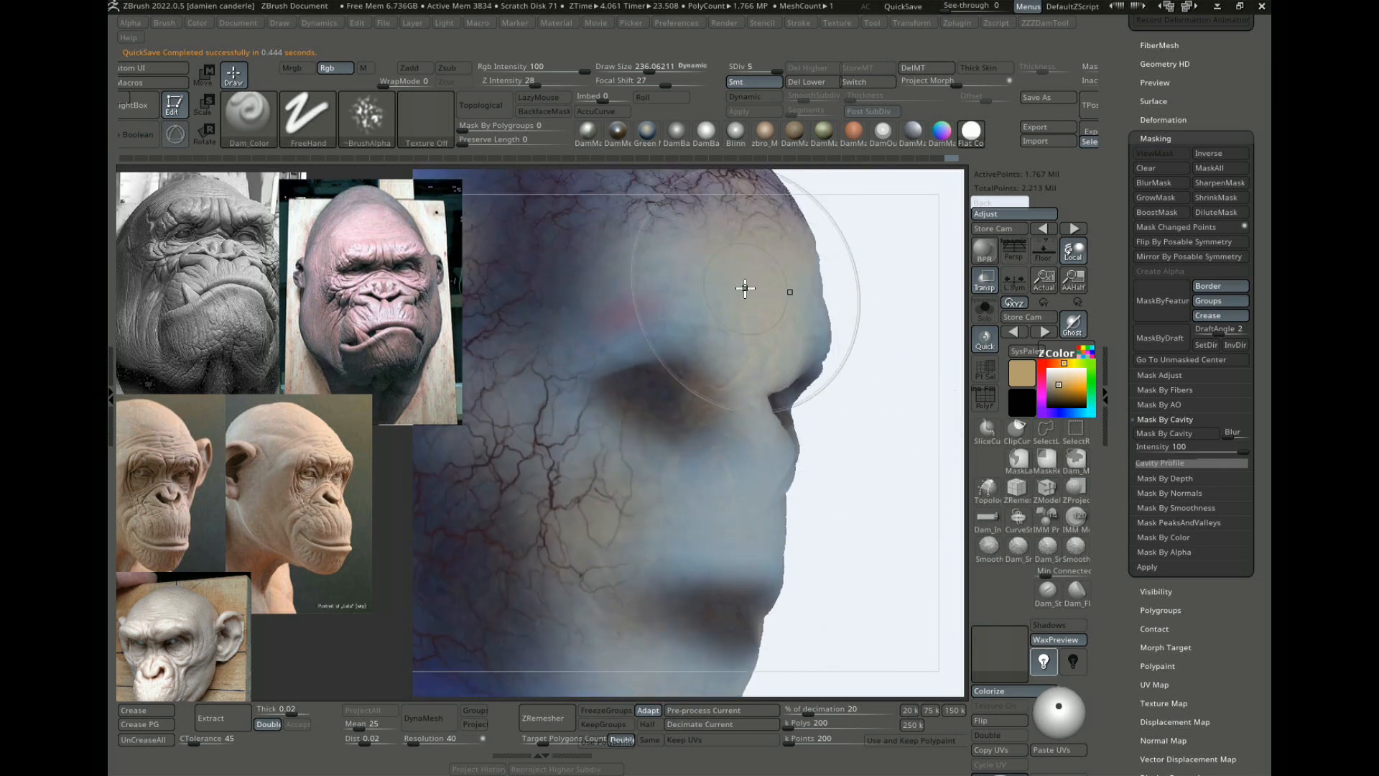
Step: Glaze tan over the forehead, the inner eye corner and the cheek with a draw size of about 236
left_click_drag(844, 526, 852, 541, "alt")
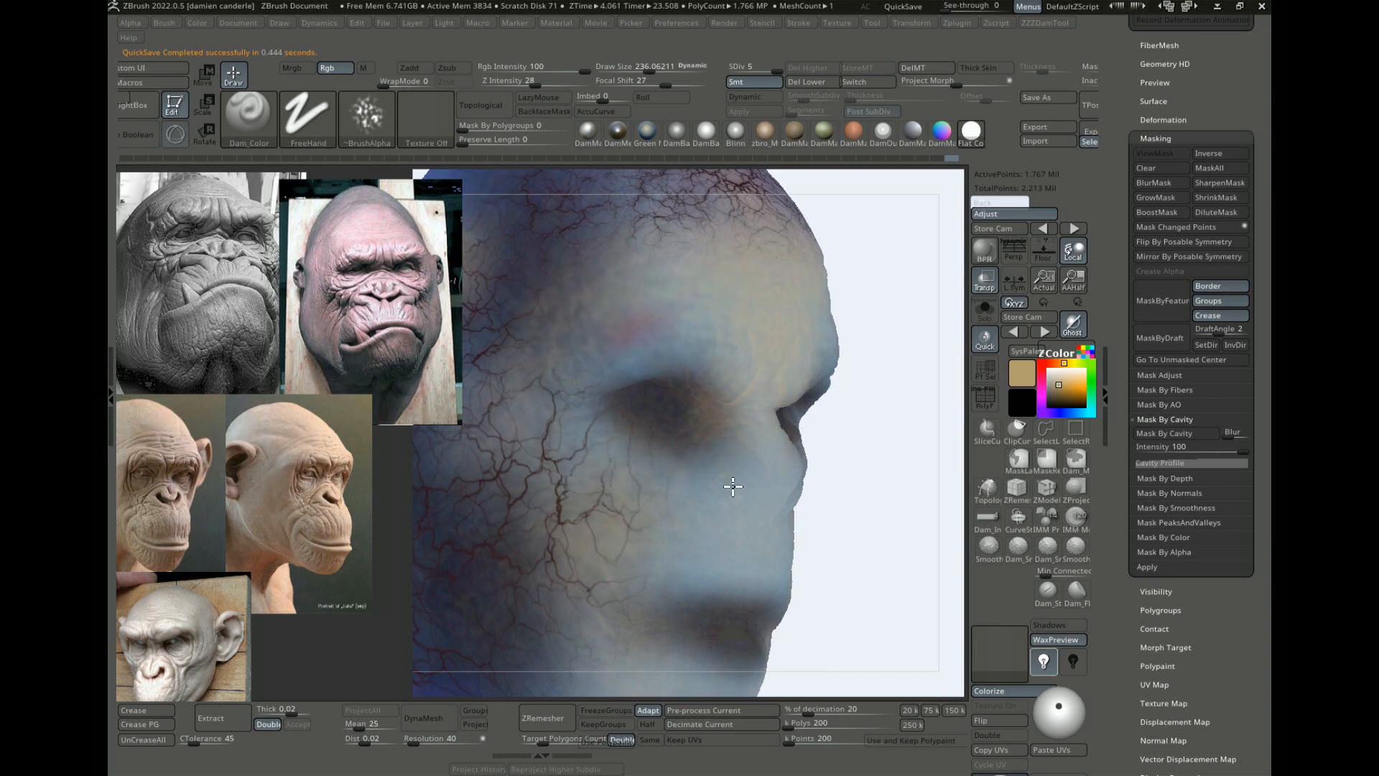
left_click_drag(849, 574, 686, 474, "alt")
left_click_drag(646, 527, 611, 467)
left_click_drag(902, 405, 879, 534, "alt")
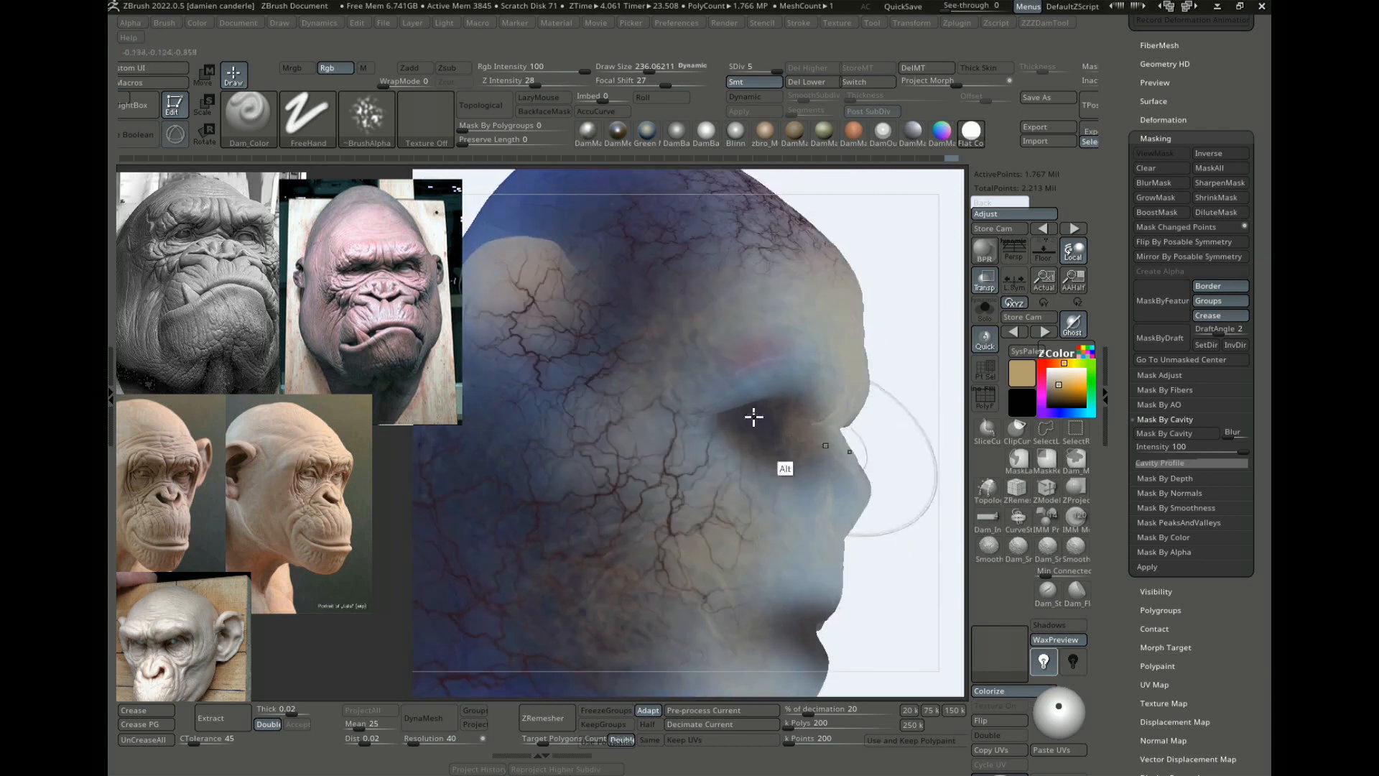
left_click_drag(927, 338, 840, 348, "alt")
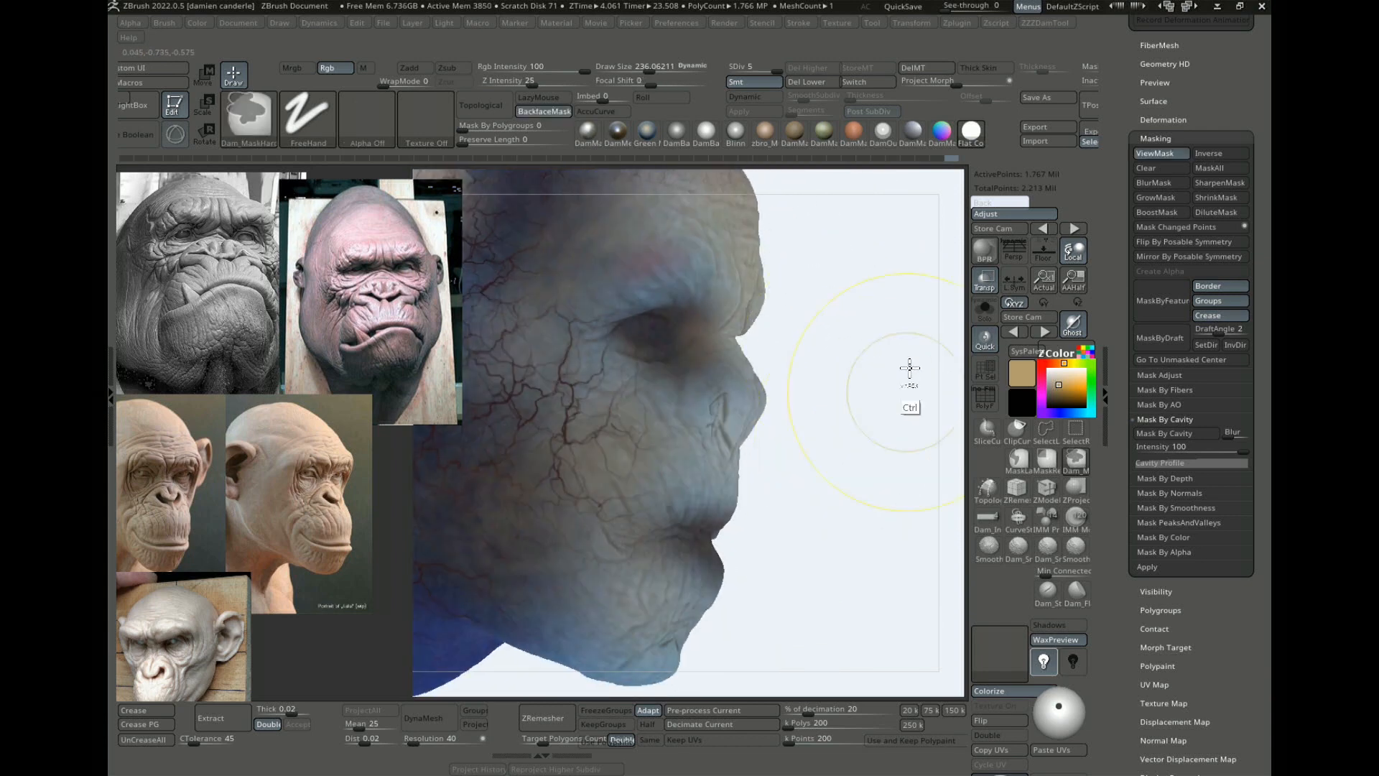
left_click_drag(842, 419, 823, 473, "alt")
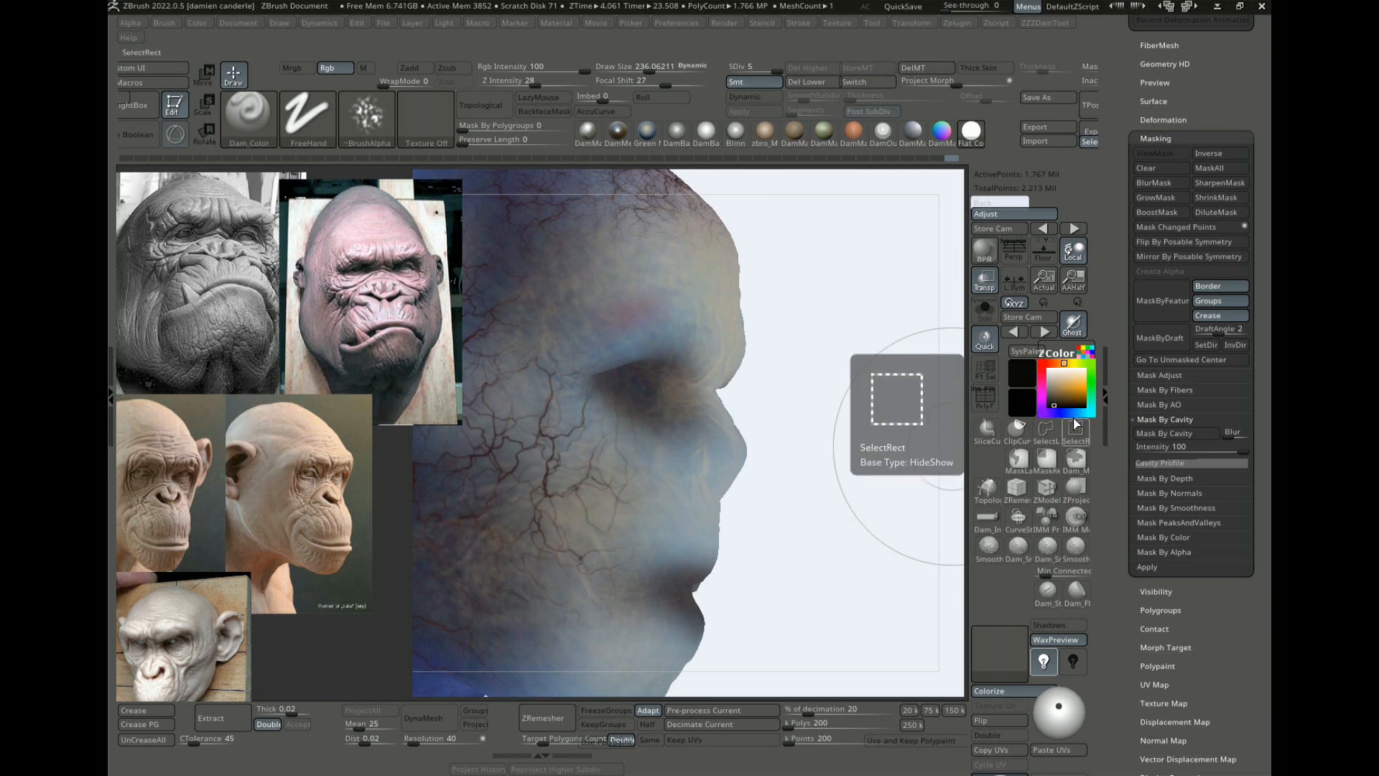
Step: Choose a very dark blue and shade the forehead, brow and nose through the mask with a draw size of about 208
left_click(1067, 412)
mouse_move(758, 350)
left_mouse_down("alt")
mouse_move(832, 401)
mouse_move(794, 400)
left_mouse_up("alt")
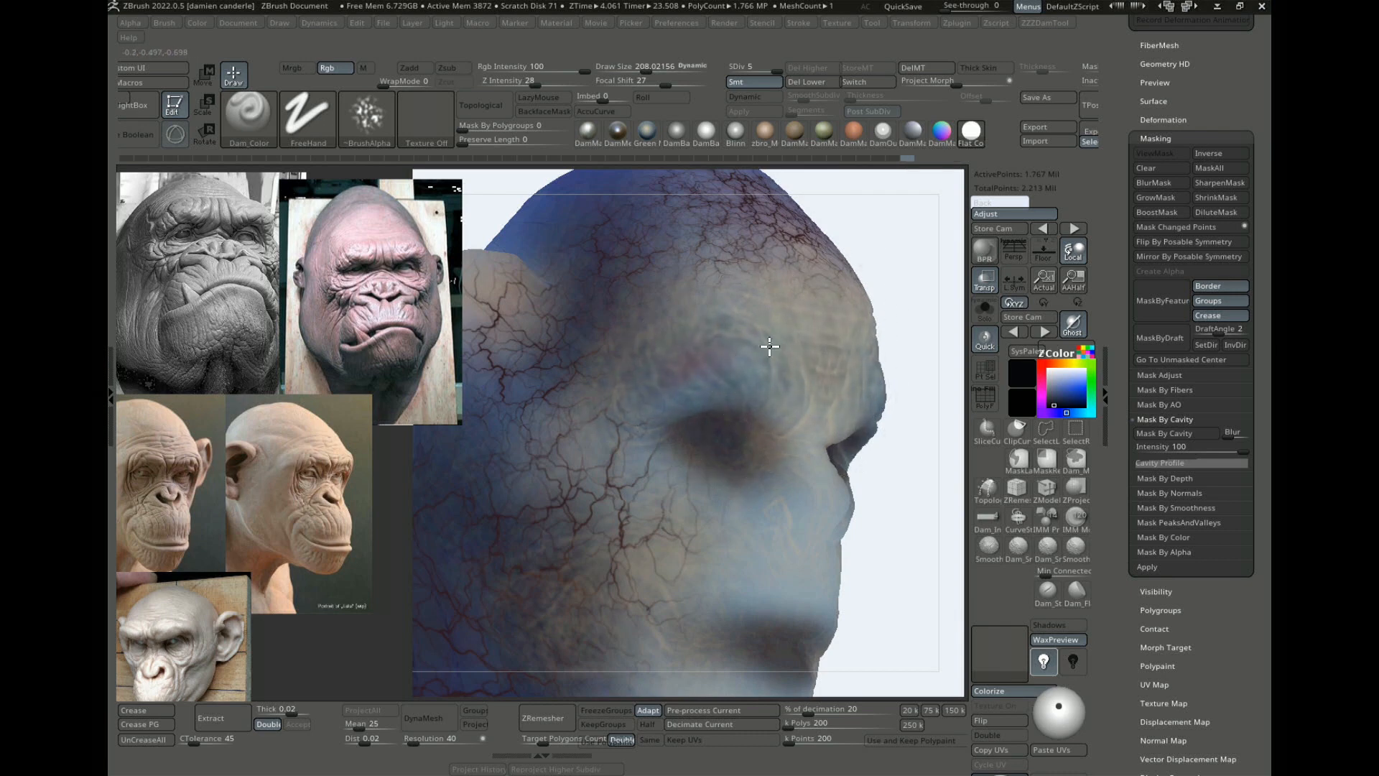
left_click_drag(889, 526, 878, 444, "alt")
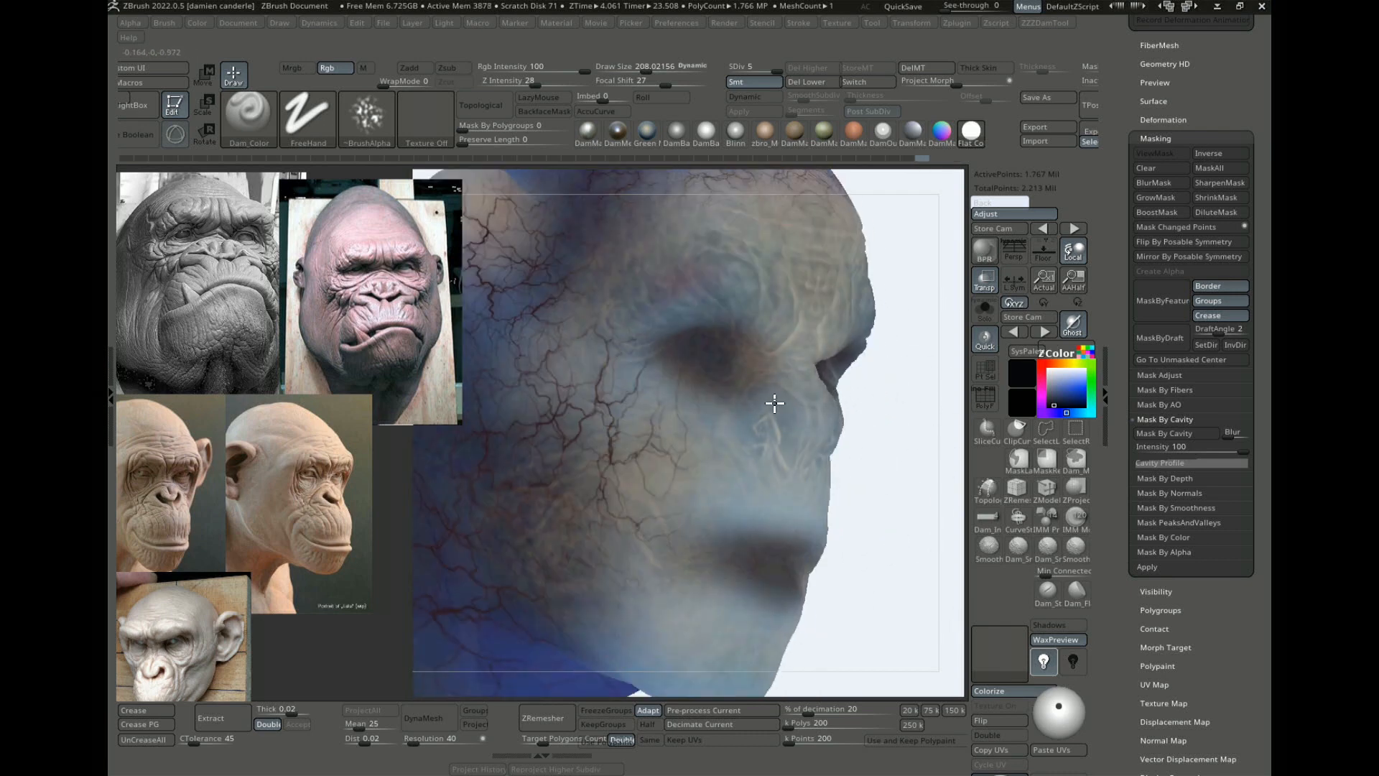
key("s")
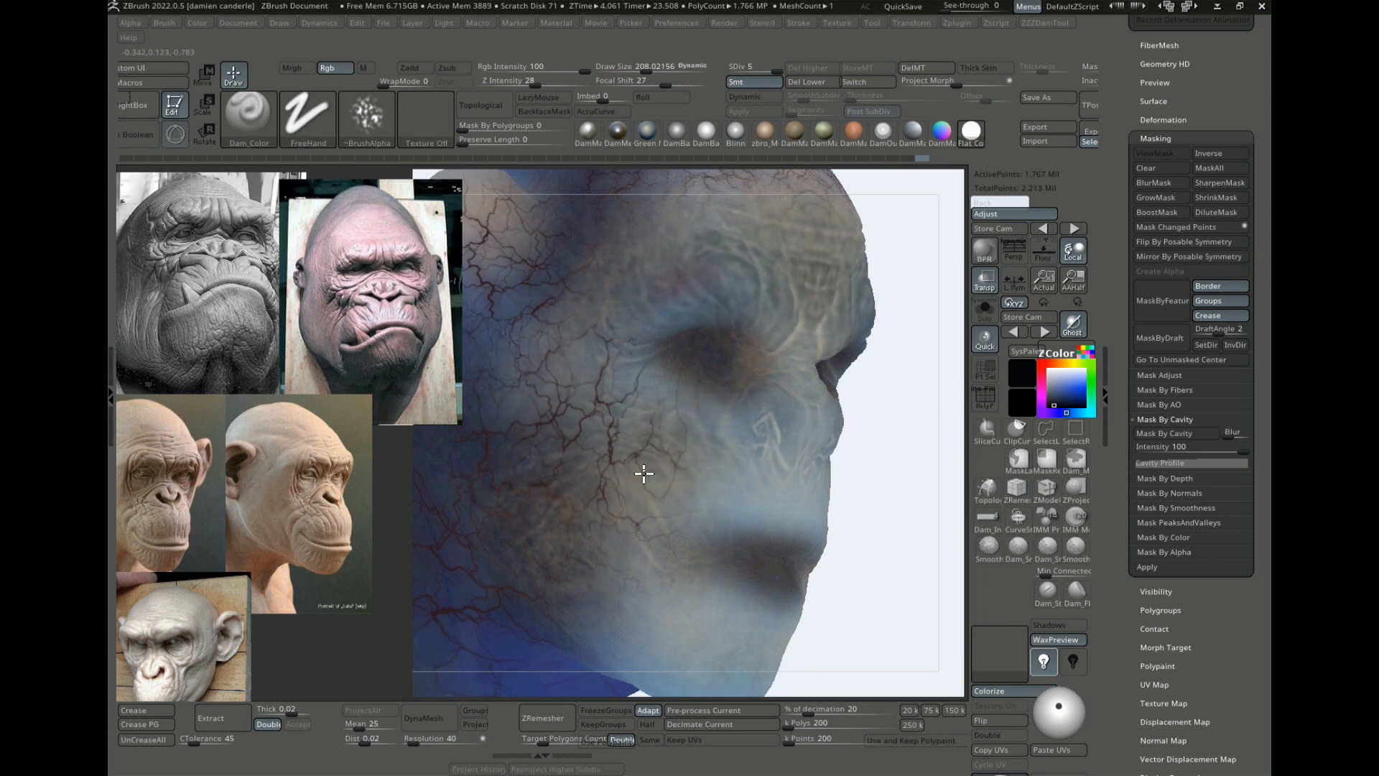
Step: Continue the dark blue shading over the lower cheek, mouth, chin and brow so the wrinkles stay light
left_click_drag(904, 606, 882, 521, "alt")
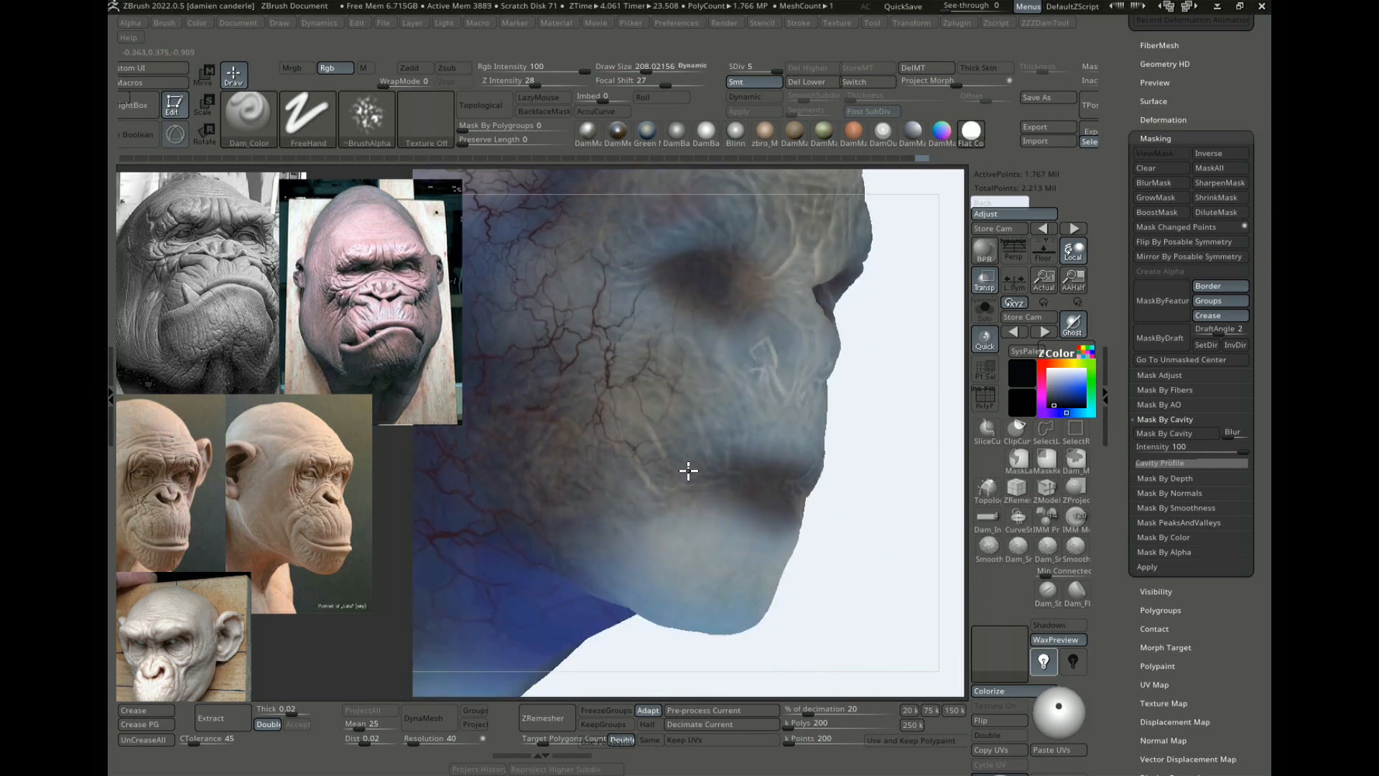
left_click_drag(750, 562, 669, 516)
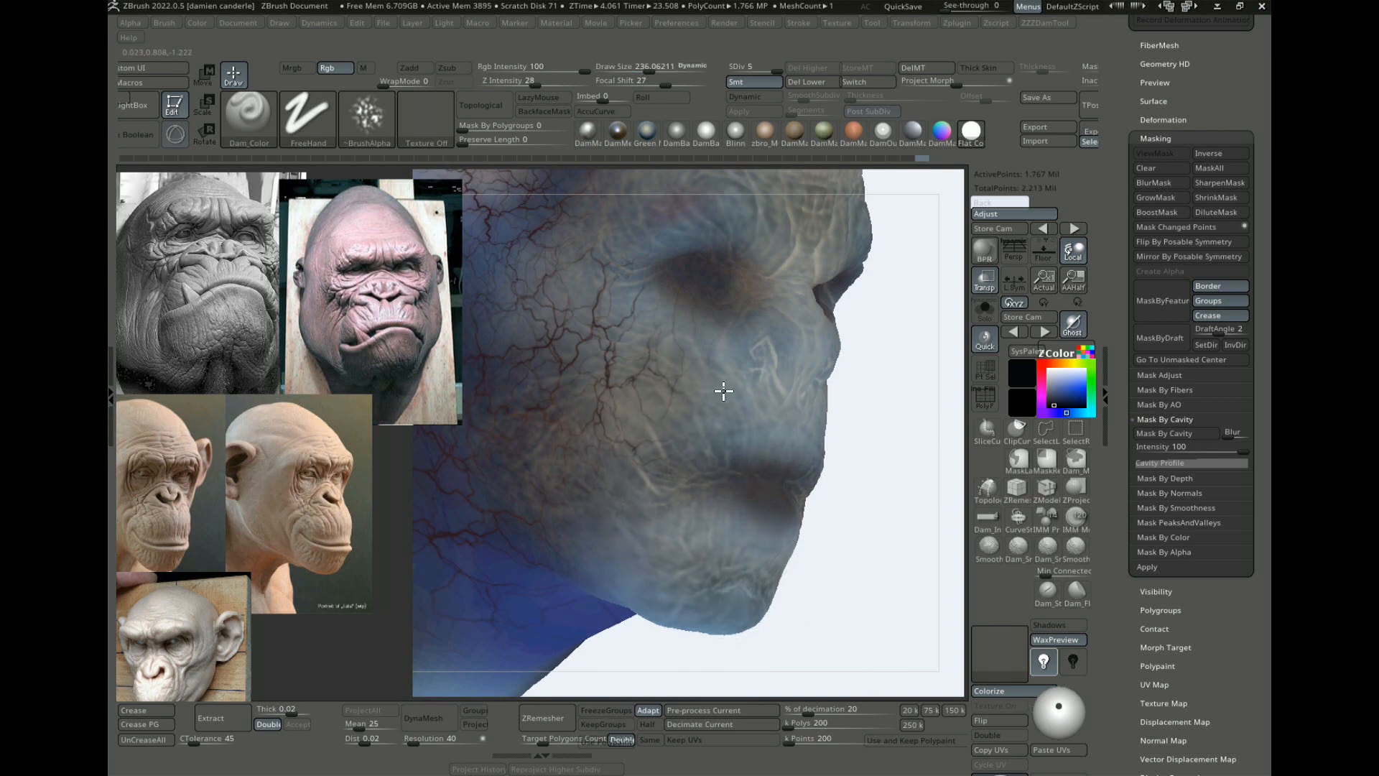
left_click_drag(871, 446, 820, 563, "alt")
left_click_drag(706, 257, 757, 321)
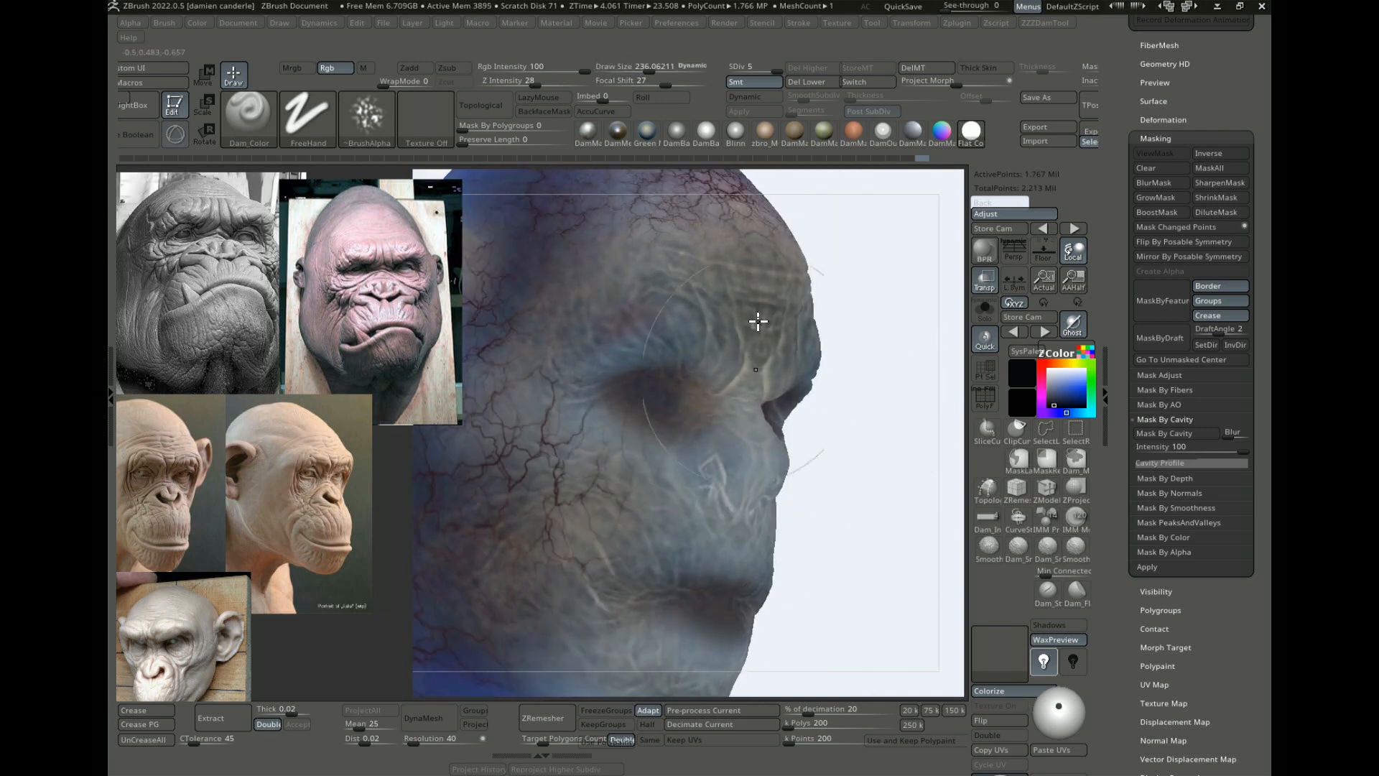
left_click_drag(636, 333, 671, 345)
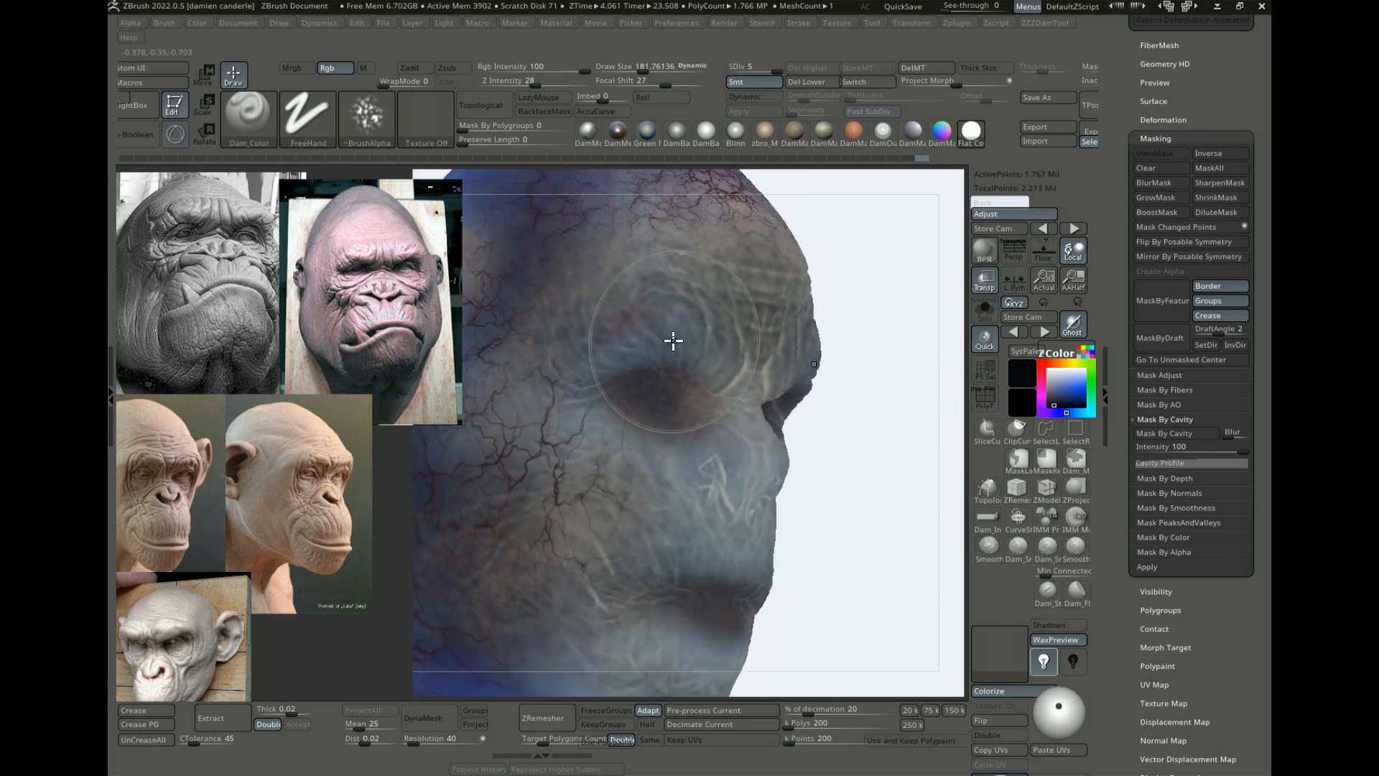
Step: Sample the greyish olive of the forehead and paint it over the veined scalp with a draw size of about 297
left_click_drag(893, 354, 841, 354)
left_click_drag(932, 234, 882, 328, "alt")
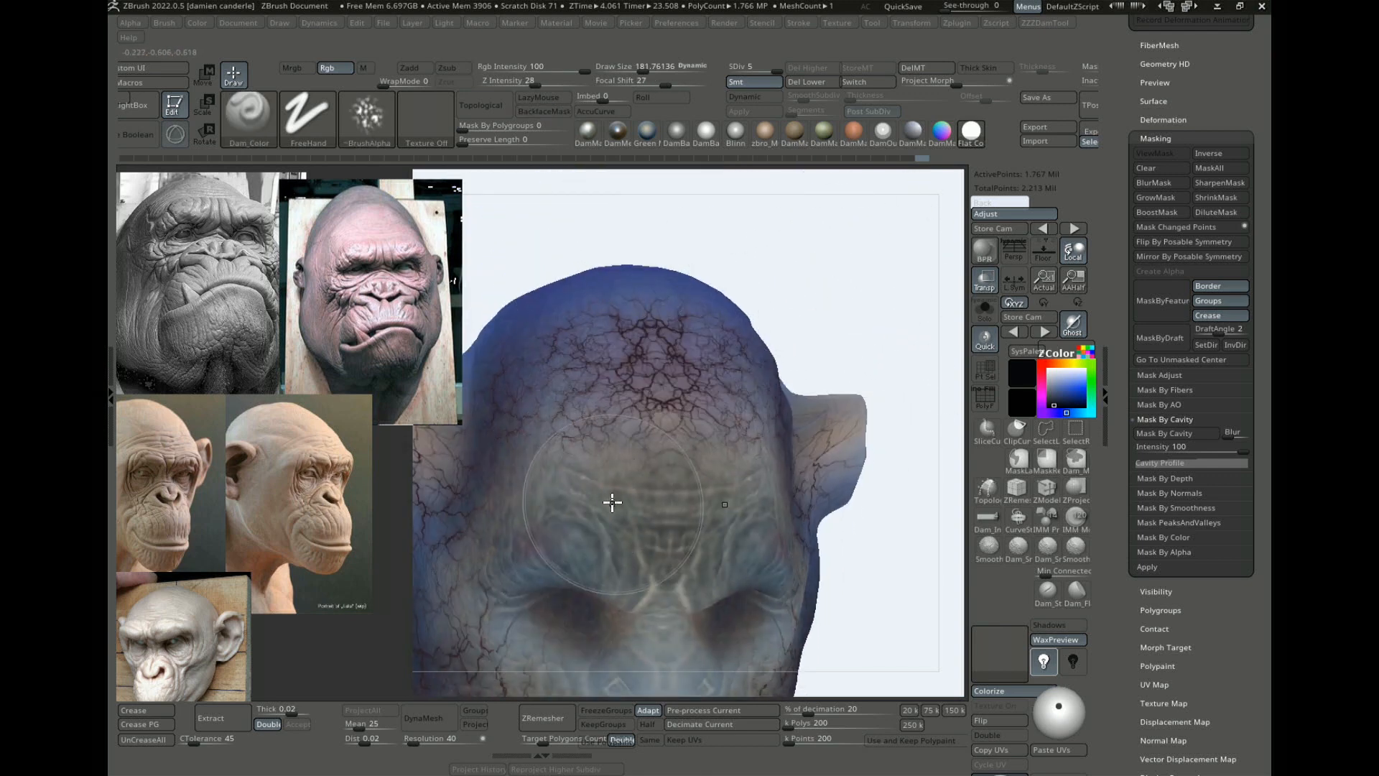
key("c")
key("]")
key("]")
left_click_drag(631, 324, 635, 428)
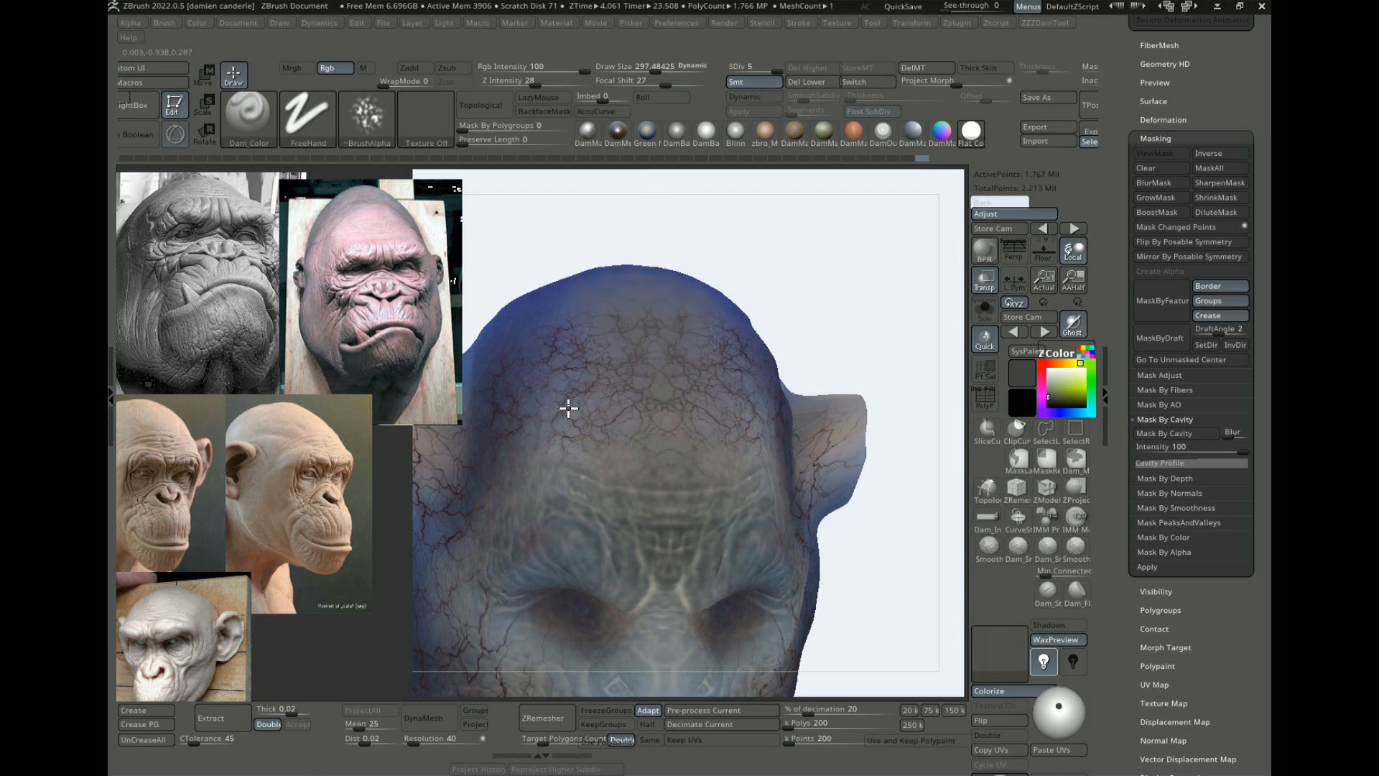
Step: Extend the greyish olive over the temple, cheek and jaw with a draw size of about 297
left_click_drag(844, 273, 926, 189, "alt")
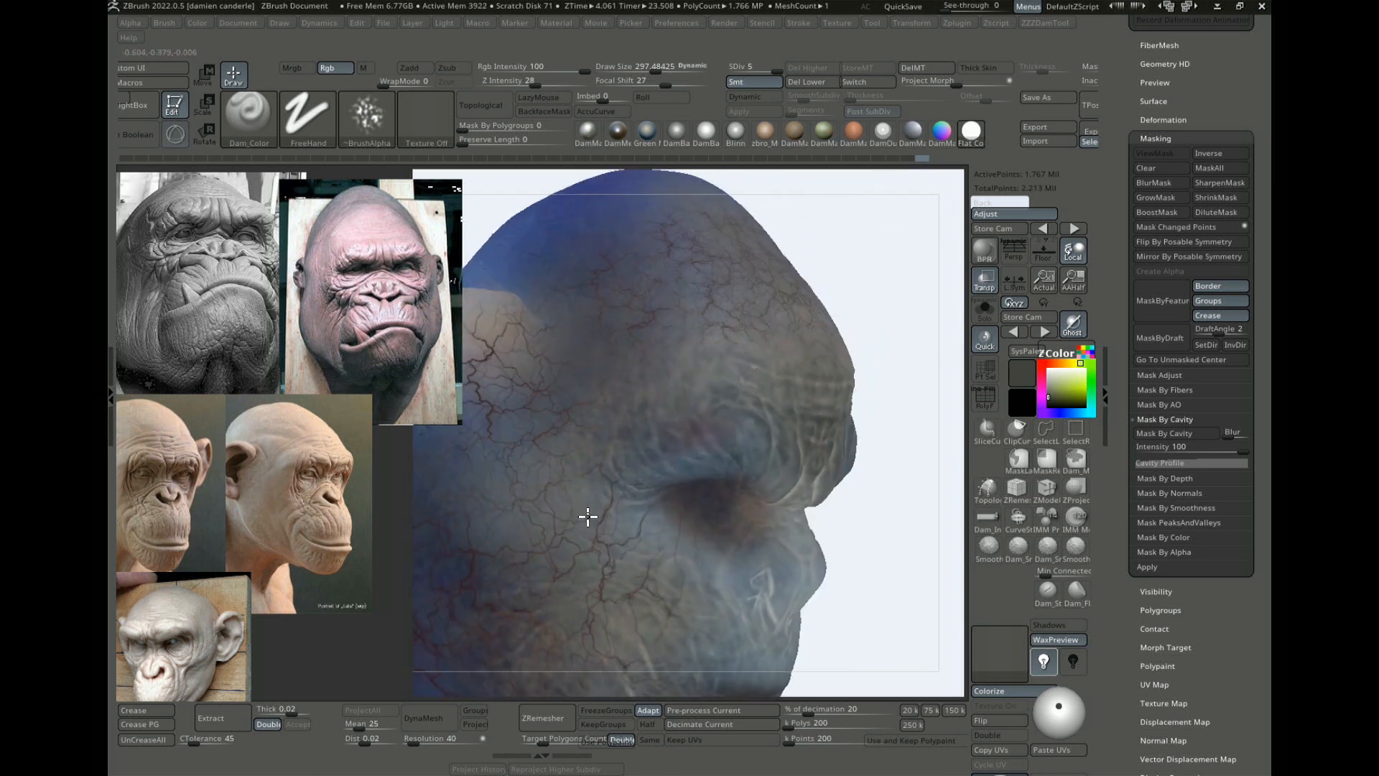
mouse_move(587, 517)
left_mouse_down()
mouse_move(607, 604)
mouse_move(649, 629)
left_mouse_up()
left_click_drag(871, 547, 930, 392, "alt")
mouse_move(461, 557)
left_mouse_down()
mouse_move(456, 486)
mouse_move(470, 550)
left_mouse_up()
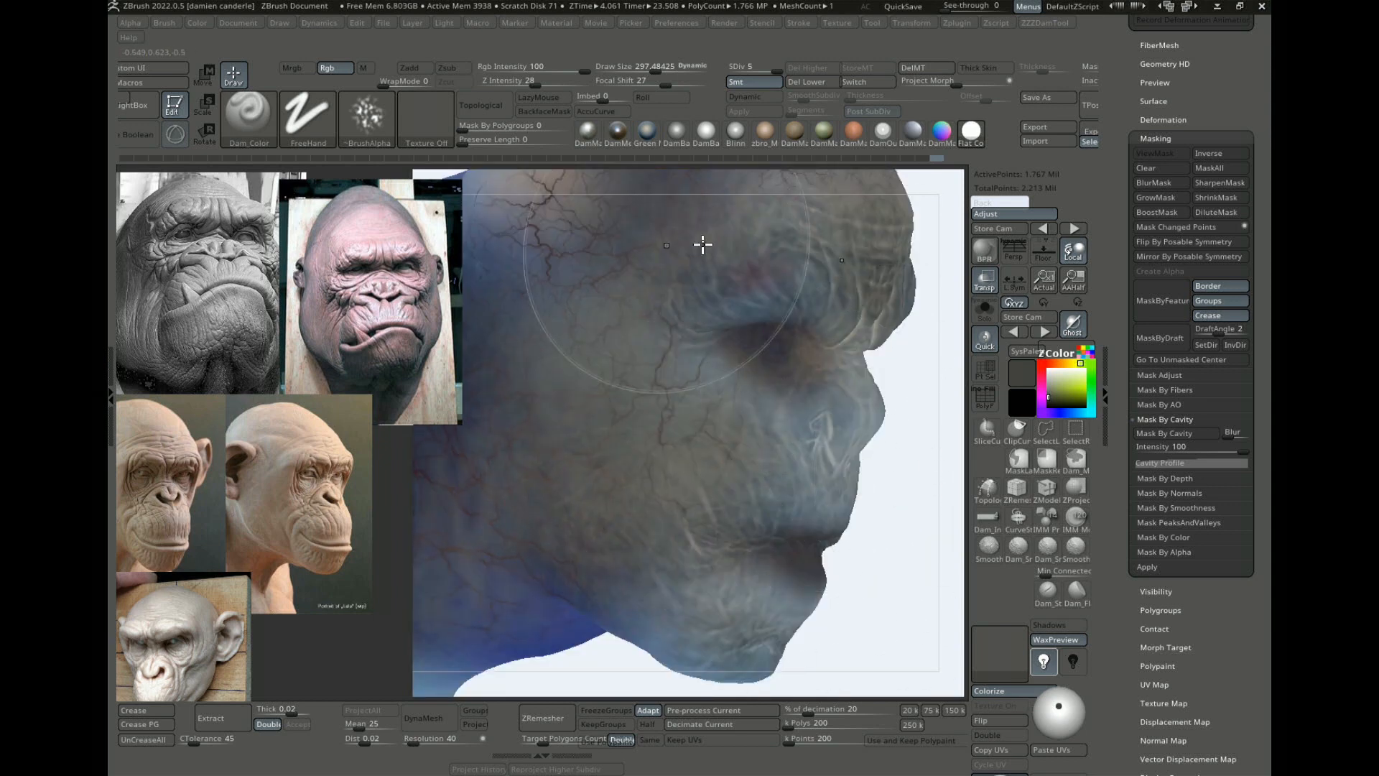
left_click_drag(911, 361, 831, 517, "alt")
left_click_drag(663, 477, 707, 503)
left_click_drag(887, 583, 844, 431, "alt")
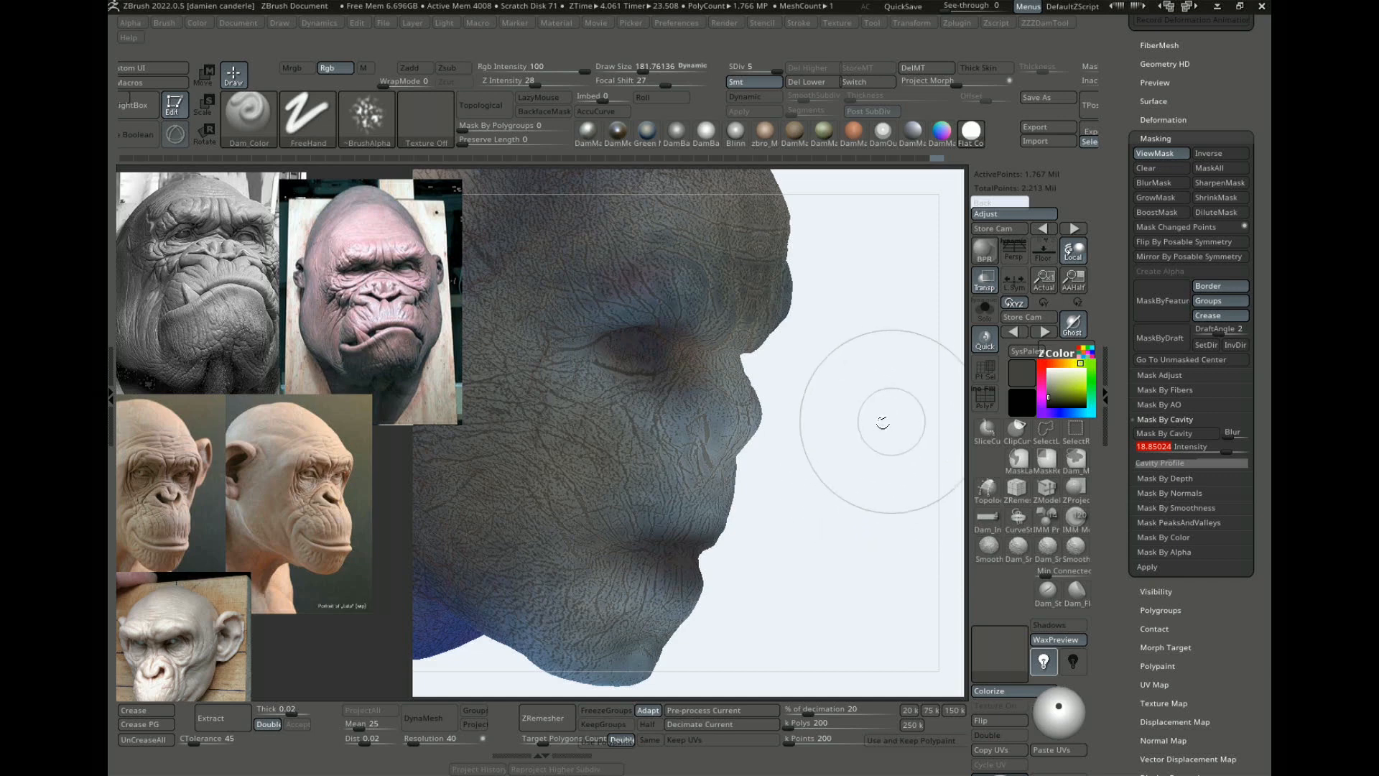
Step: Remask the head by cavity with a profile focal shift of 36, an intensity of about 37.6 and an adjusted blur
left_click(1187, 465)
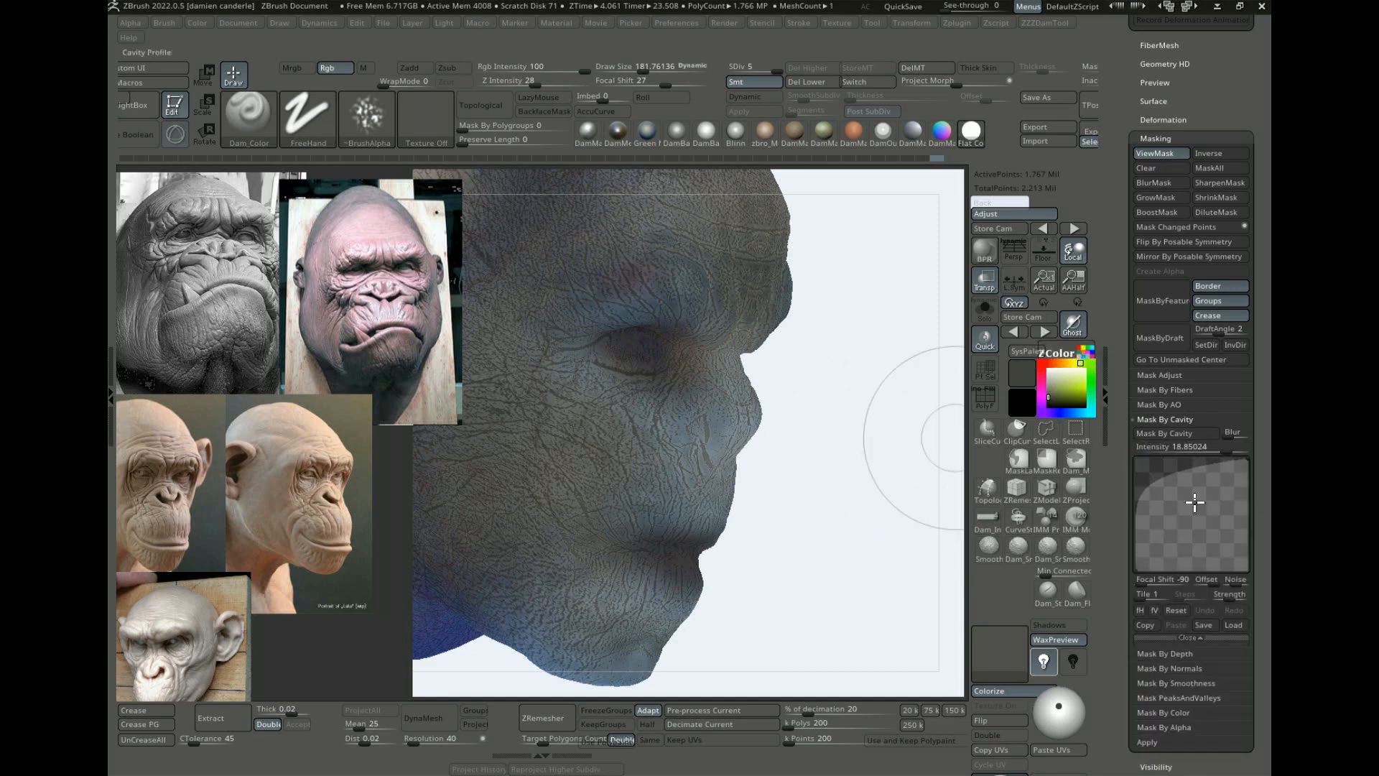
left_click_drag(1157, 585, 1176, 581)
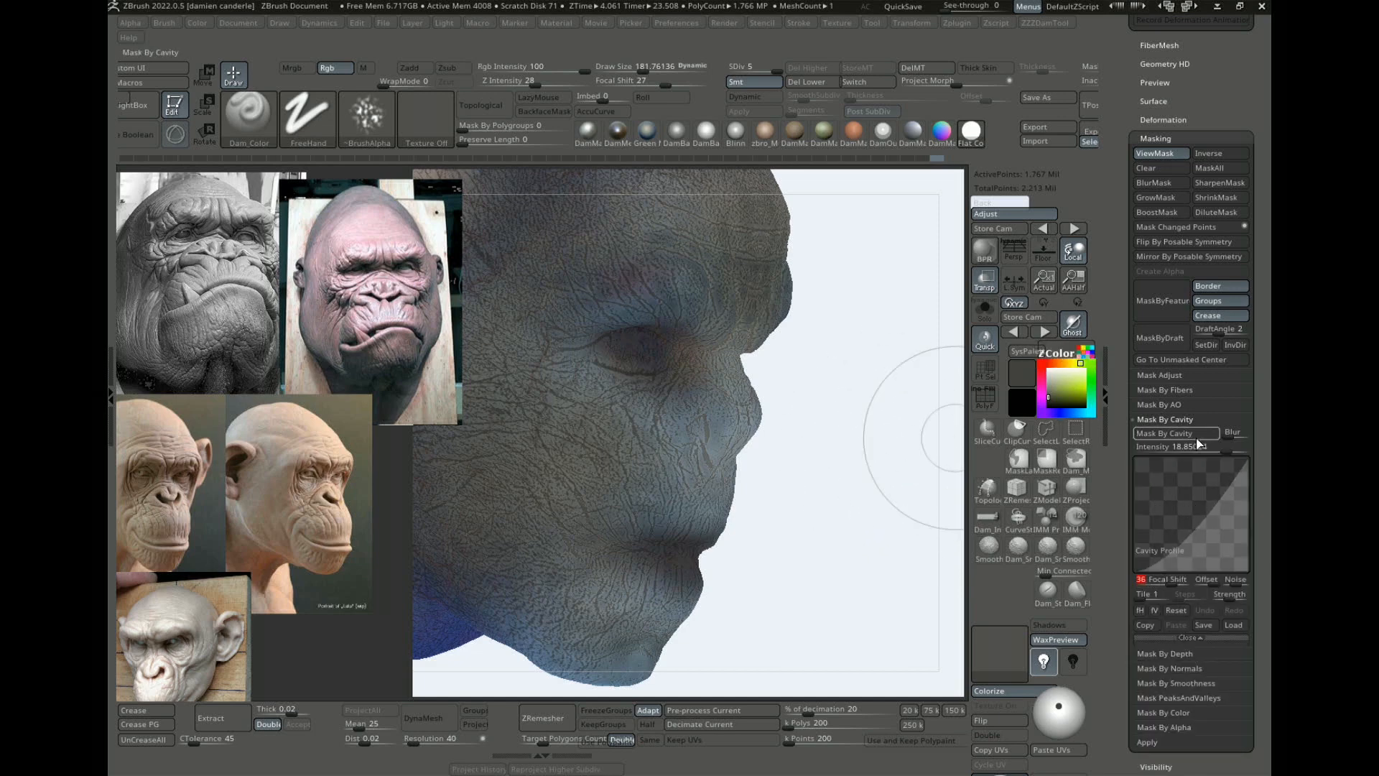
key("Return")
left_click_drag(1221, 447, 1233, 447)
left_click(1236, 433)
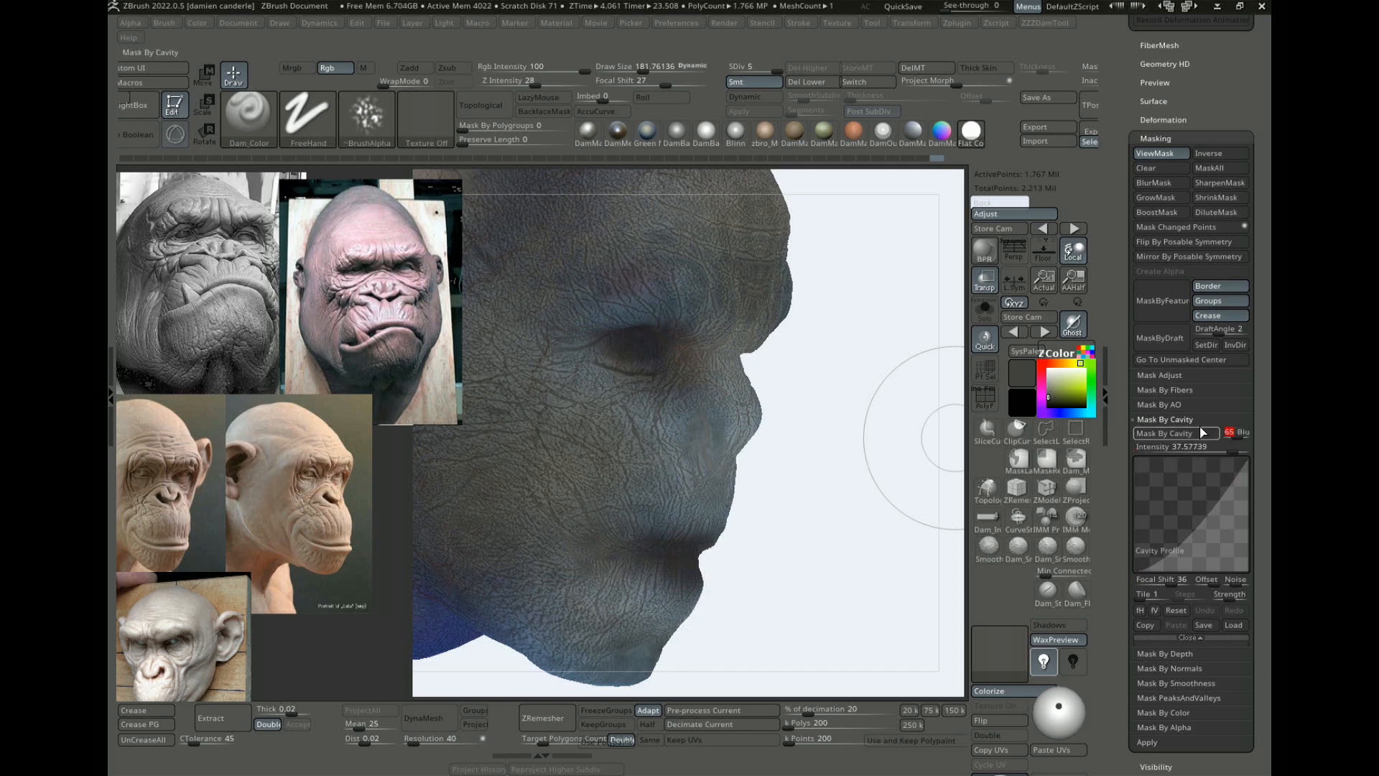
Step: Choose a very dark olive and shade the cheek, temple and brow through the cavity mask with a draw size of about 182
left_click_drag(900, 429, 858, 433, "alt")
mouse_move(877, 412)
left_mouse_down()
mouse_move(860, 443)
mouse_move(826, 454)
mouse_move(861, 453)
left_mouse_up()
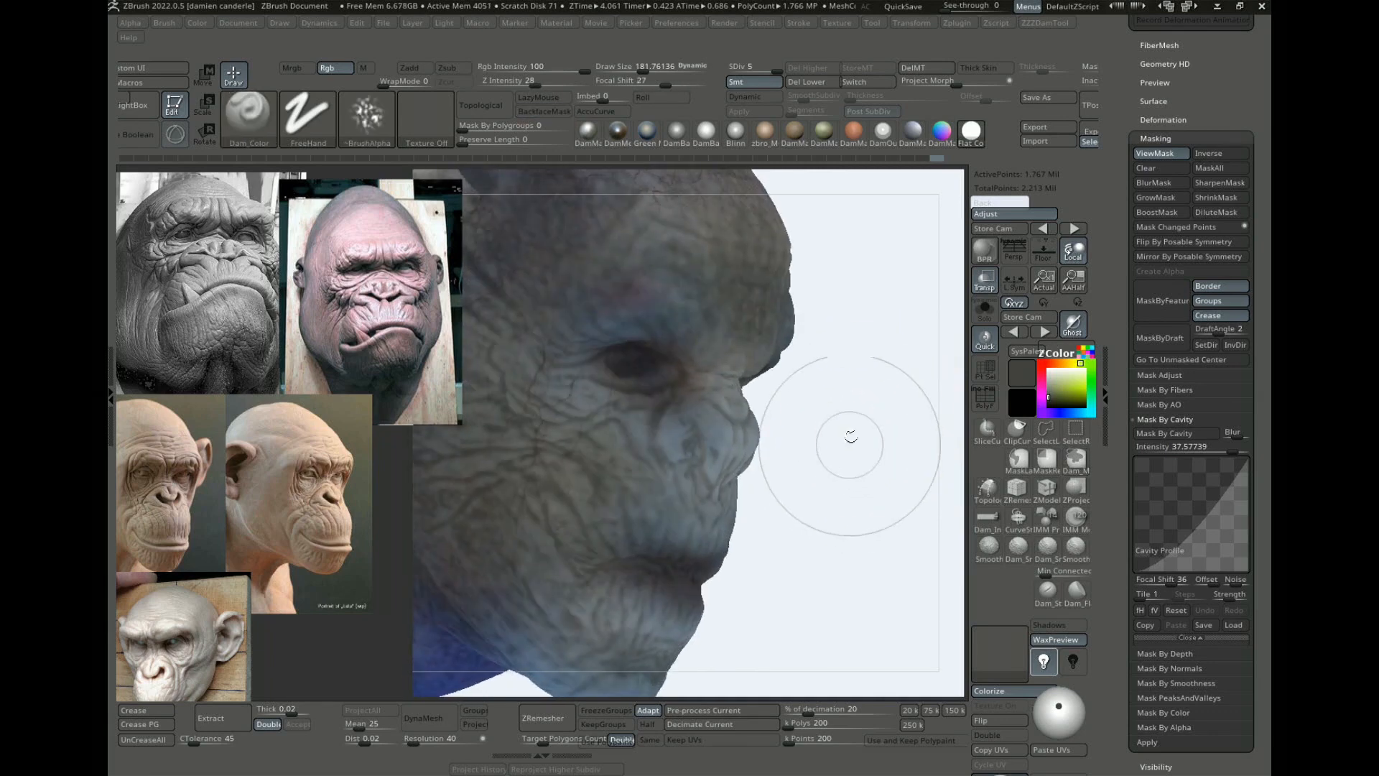
left_click(850, 442, "ctrl")
left_click(865, 436, "ctrl")
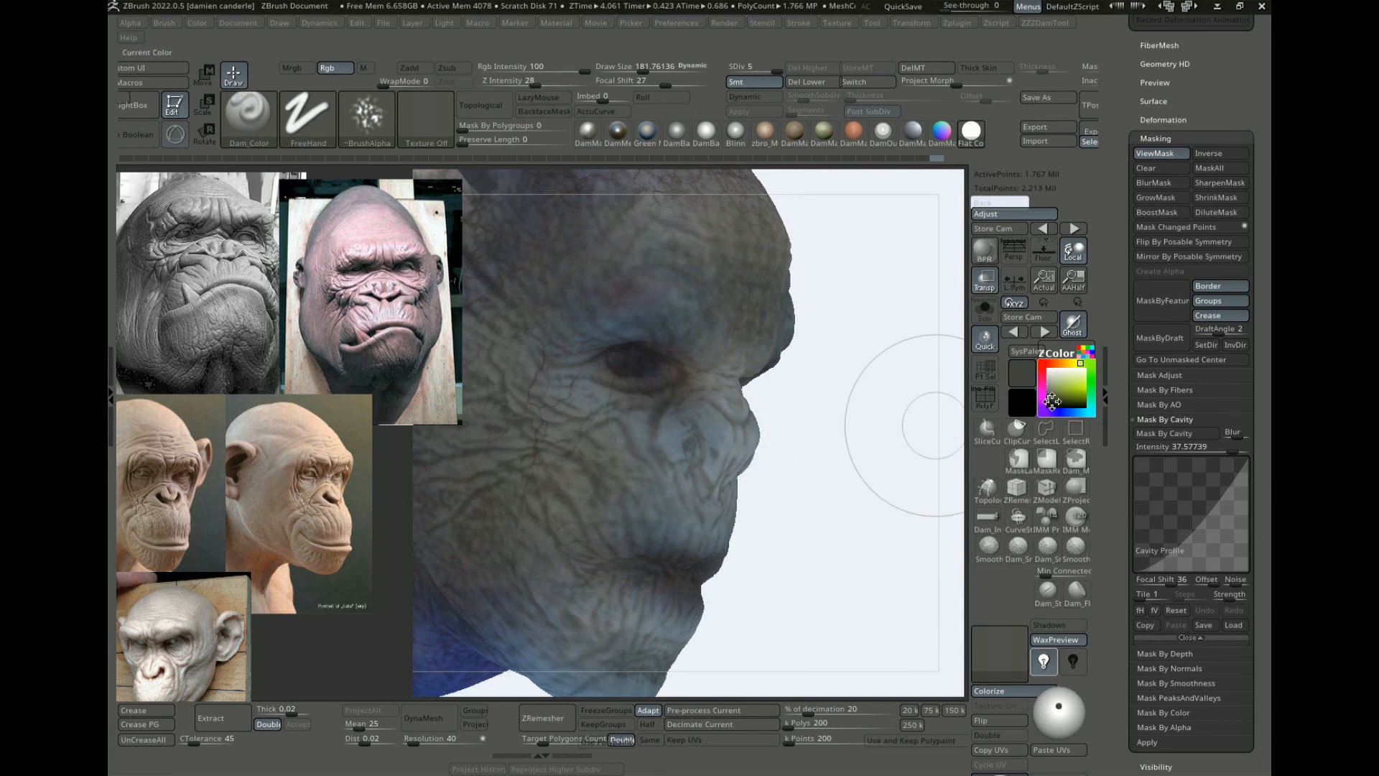
mouse_move(799, 434)
left_mouse_down()
mouse_move(836, 446)
mouse_move(848, 492)
mouse_move(819, 453)
left_mouse_up()
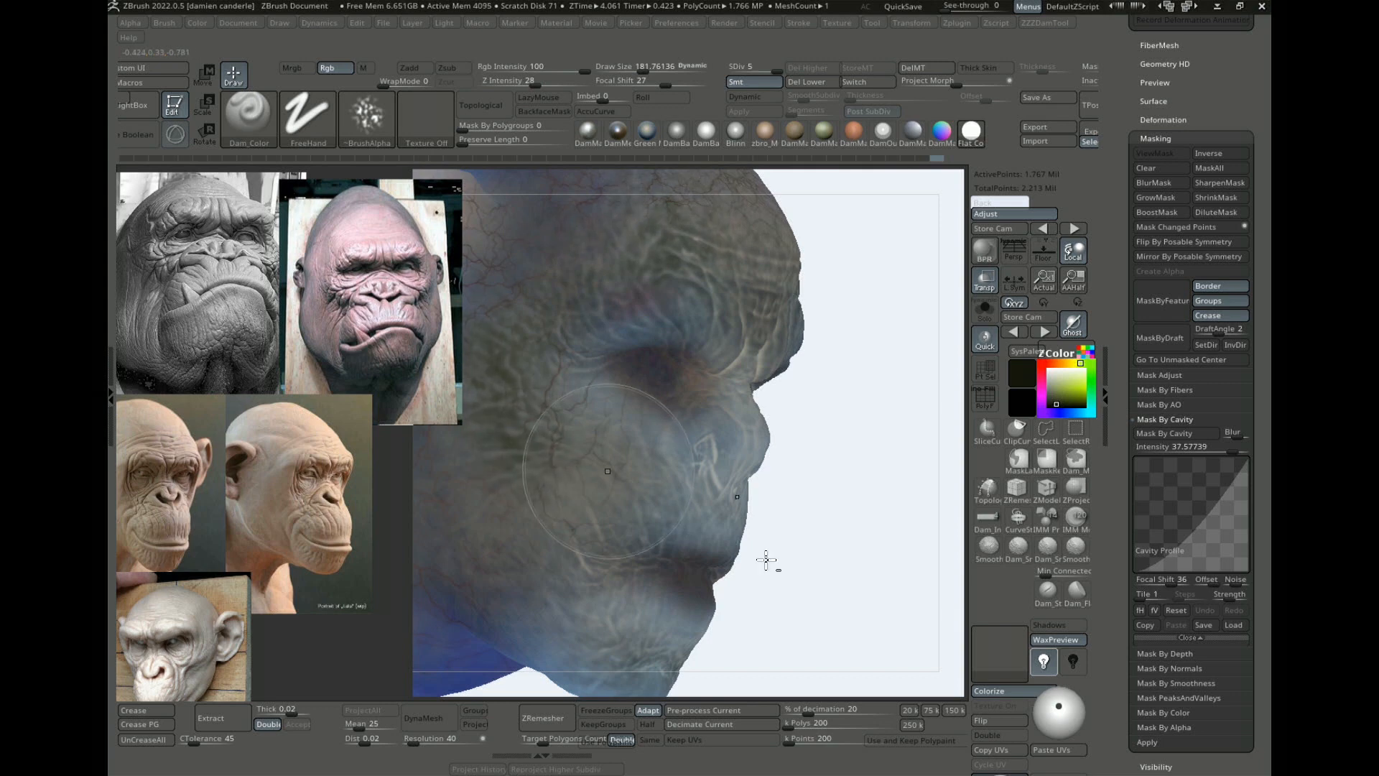
left_click_drag(767, 560, 567, 379)
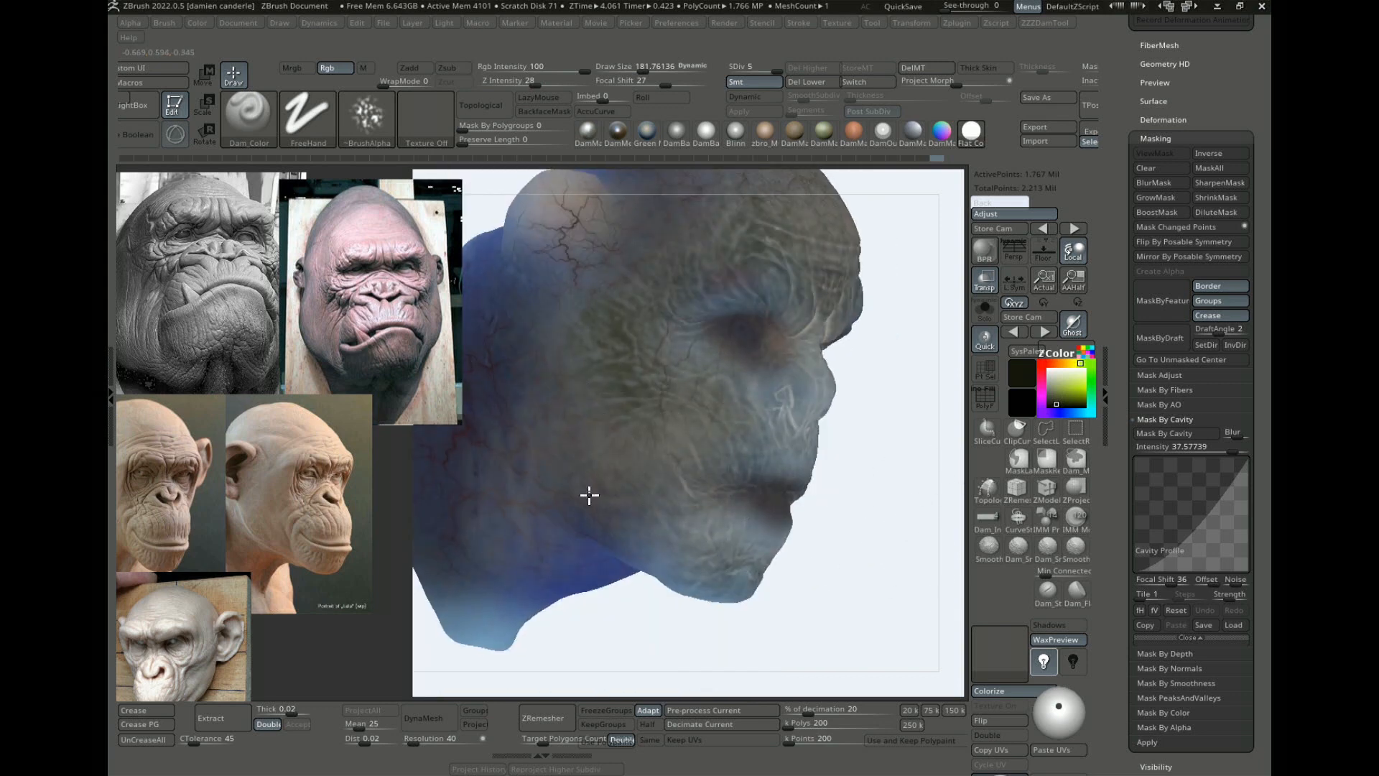
Step: Compare the head with its polypaint hidden and shown from the side and three-quarter views
right_click_drag(803, 398, 891, 447)
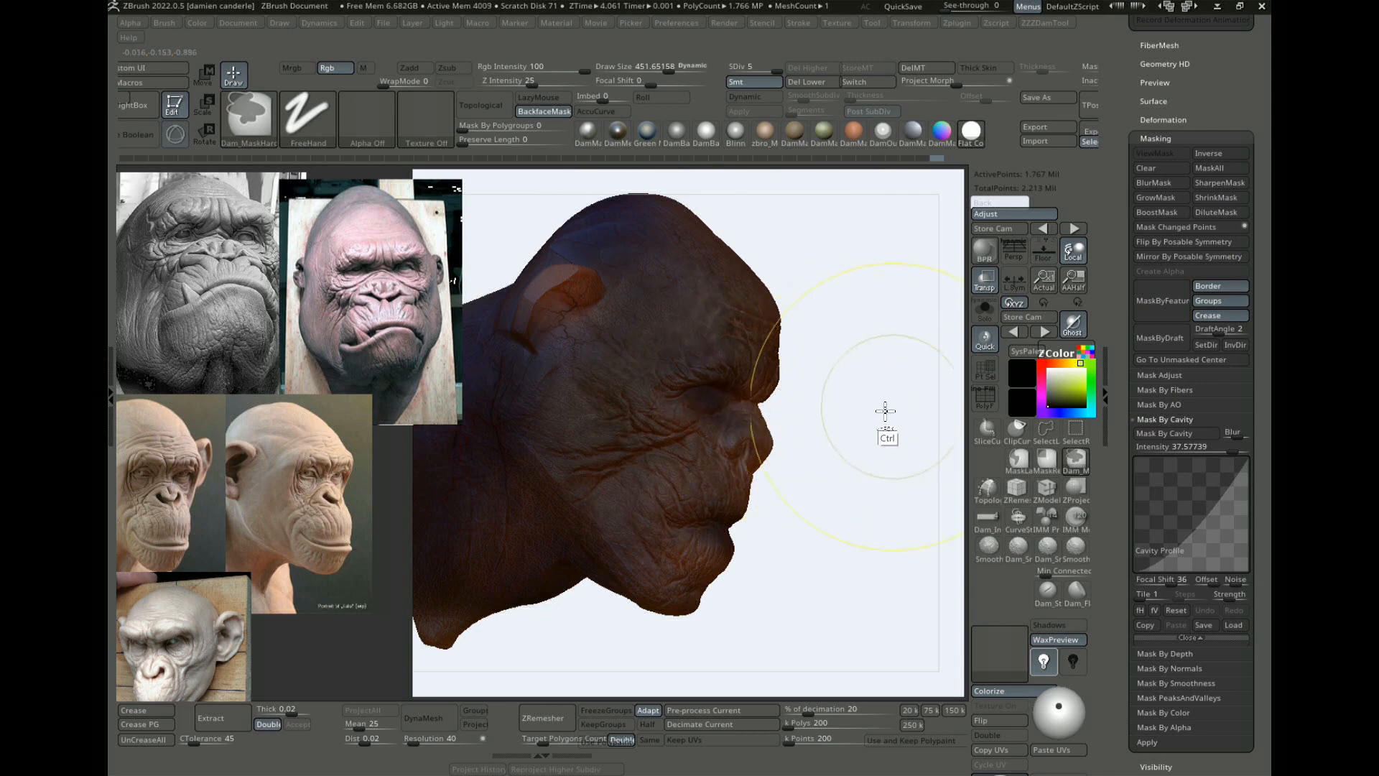
left_click_drag(871, 418, 912, 462)
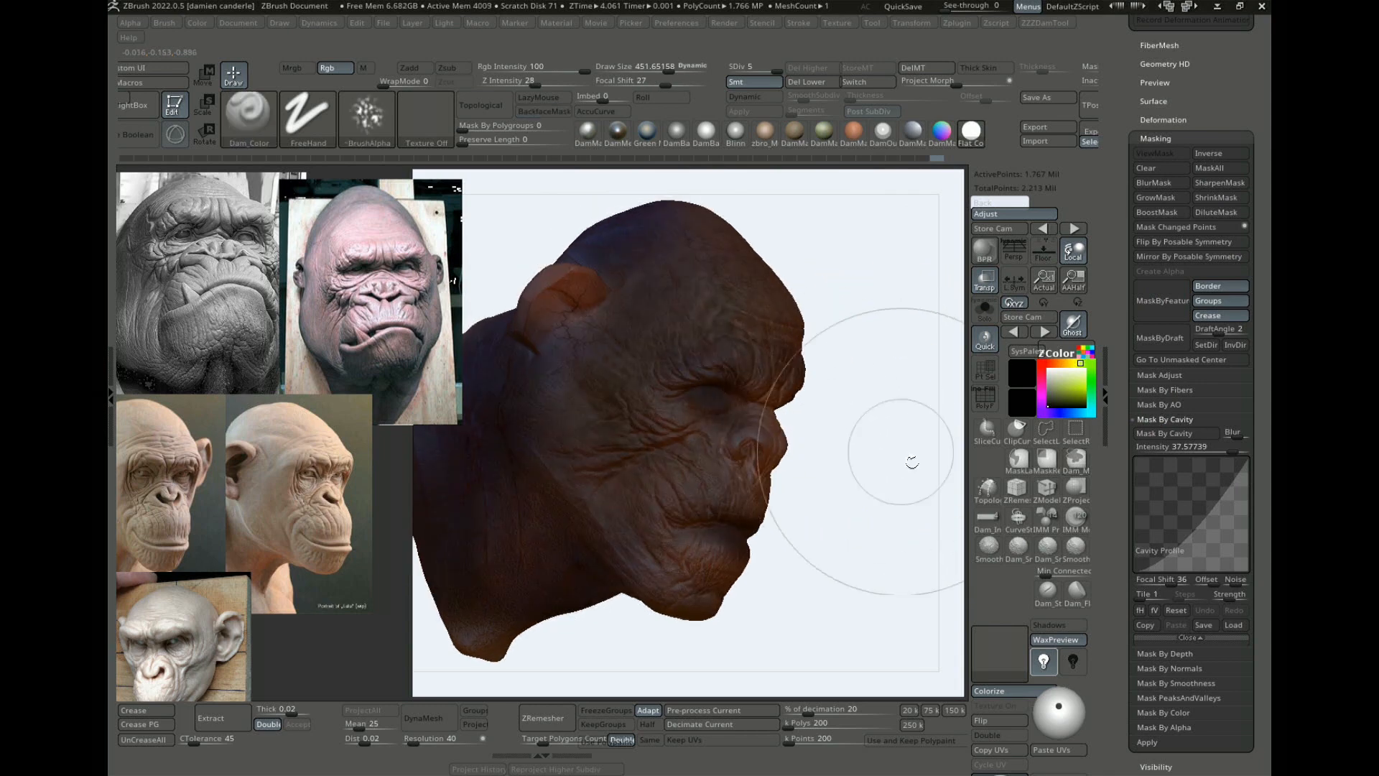
left_click(991, 697)
left_click(992, 697)
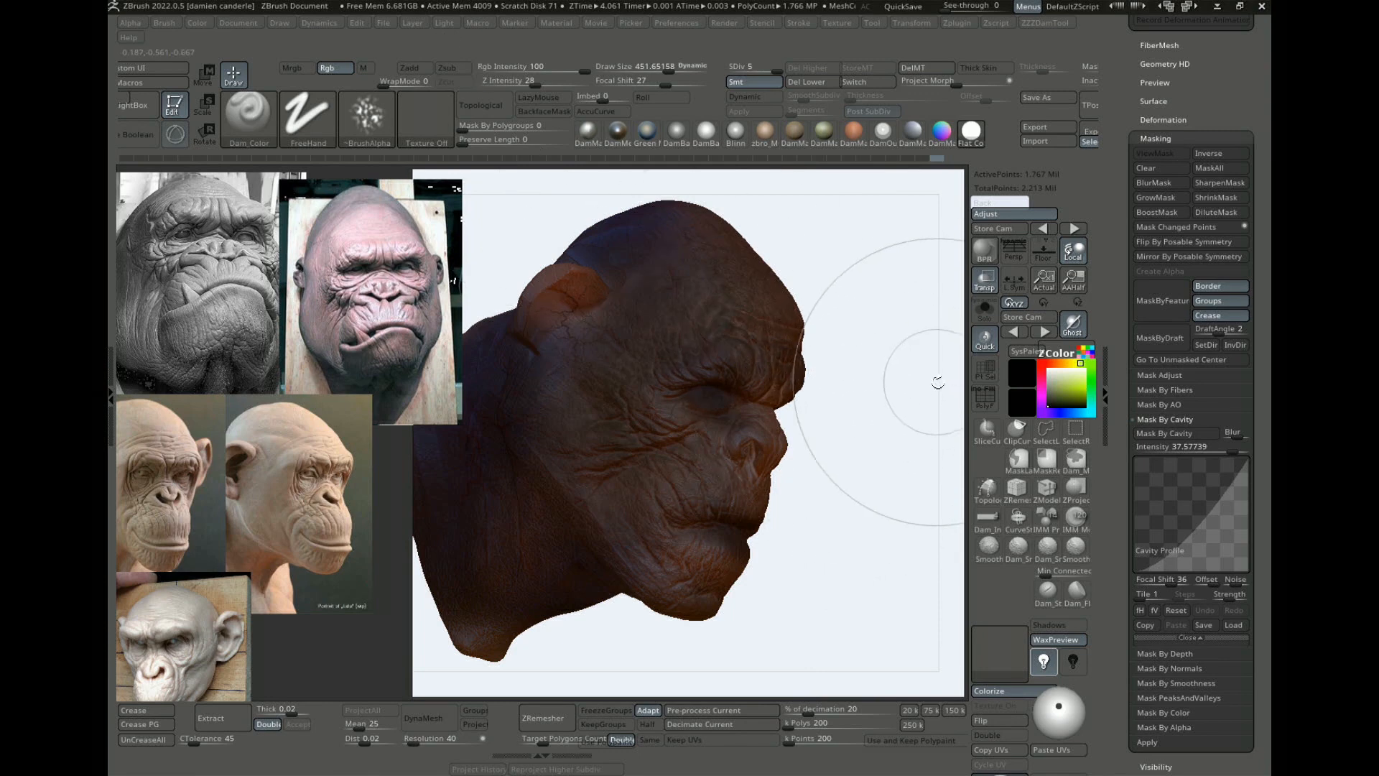
left_click_drag(938, 383, 927, 379)
left_click_drag(1113, 334, 1113, 417)
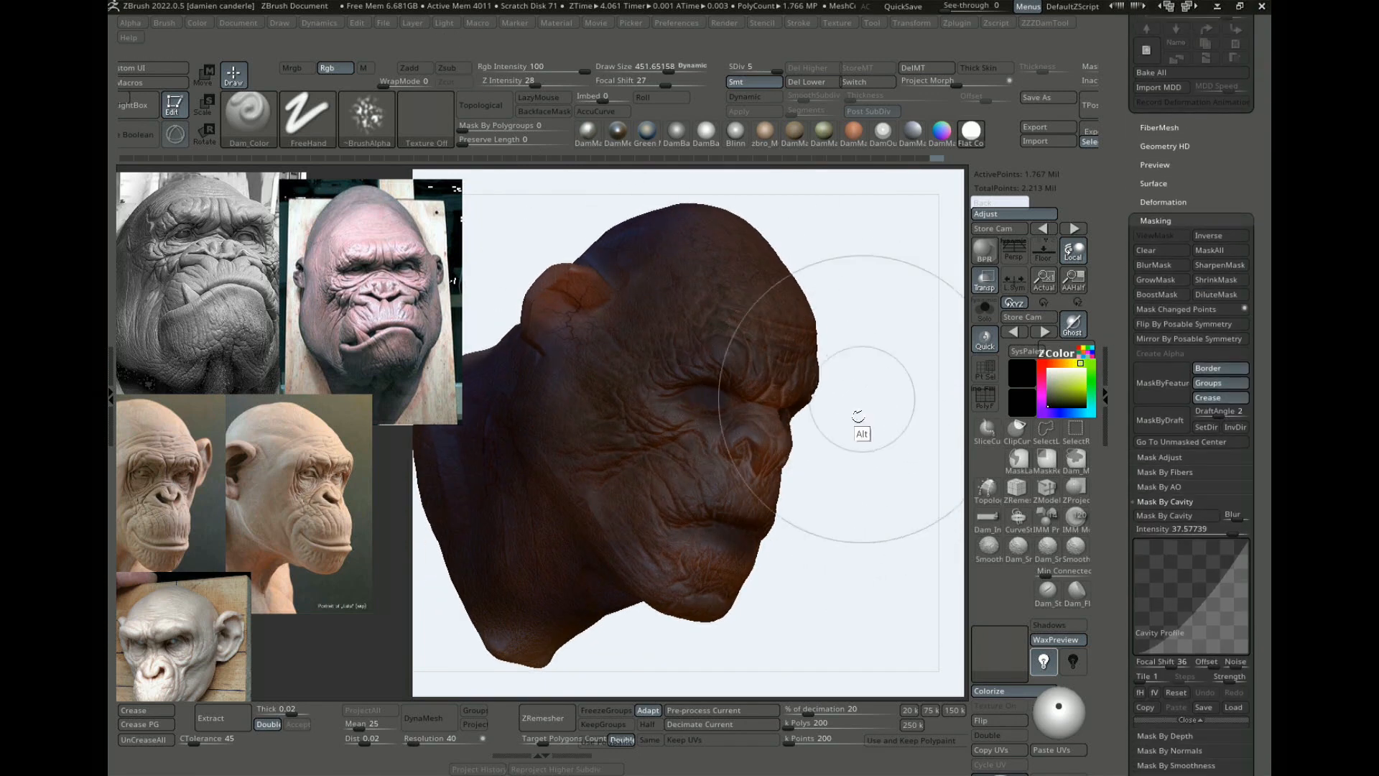
left_click_drag(859, 416, 875, 474, "alt")
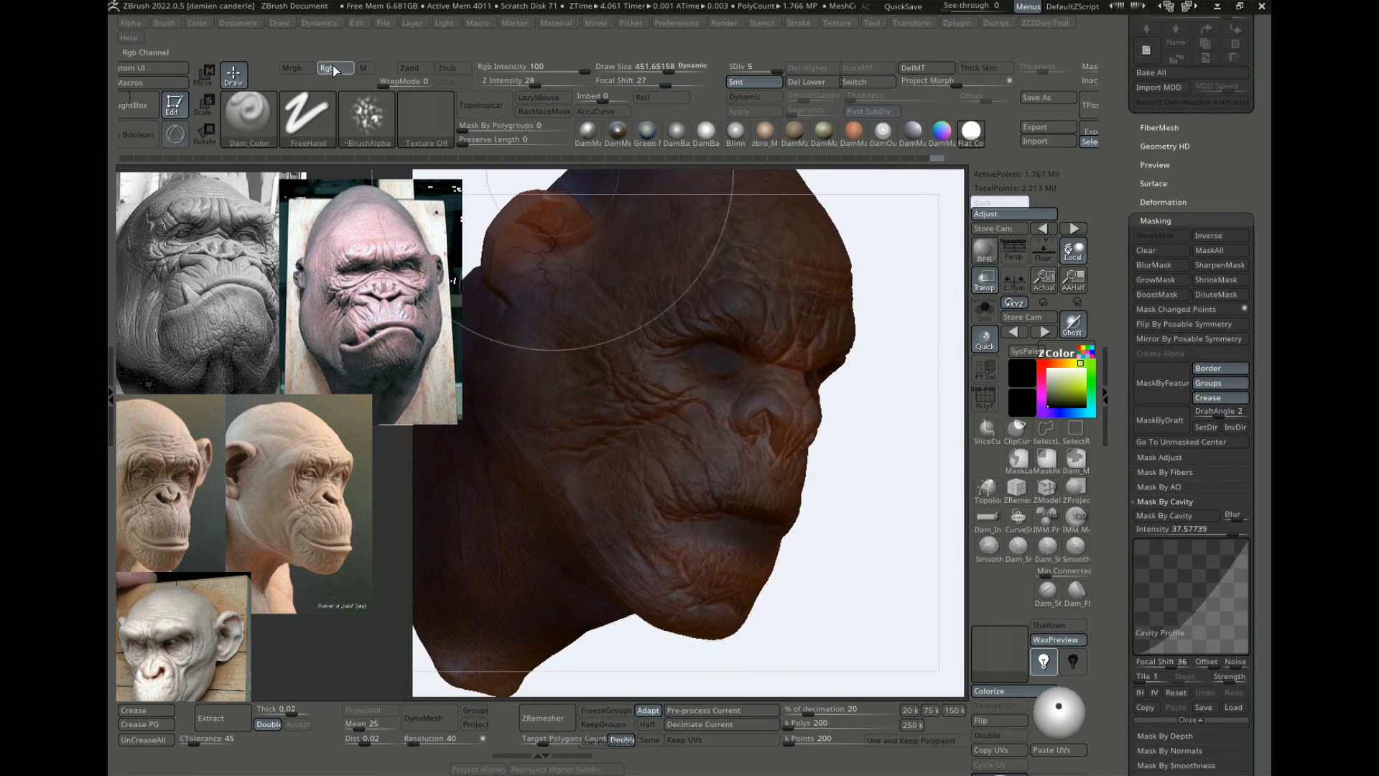
Step: Fill the whole head with the Flat Color material through the material channel only, and toggle the polypaint display to check it
key("space")
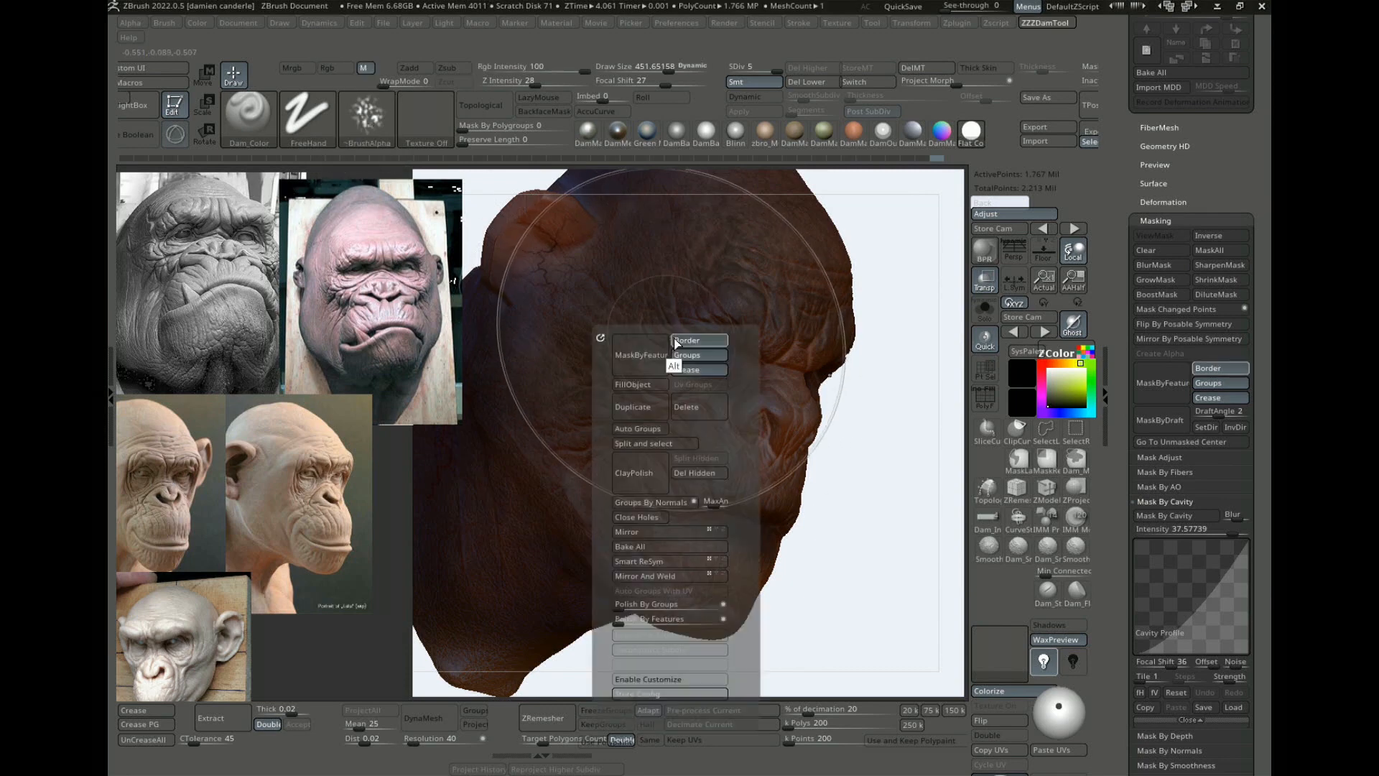
left_click(652, 389)
left_click_drag(883, 440, 914, 462)
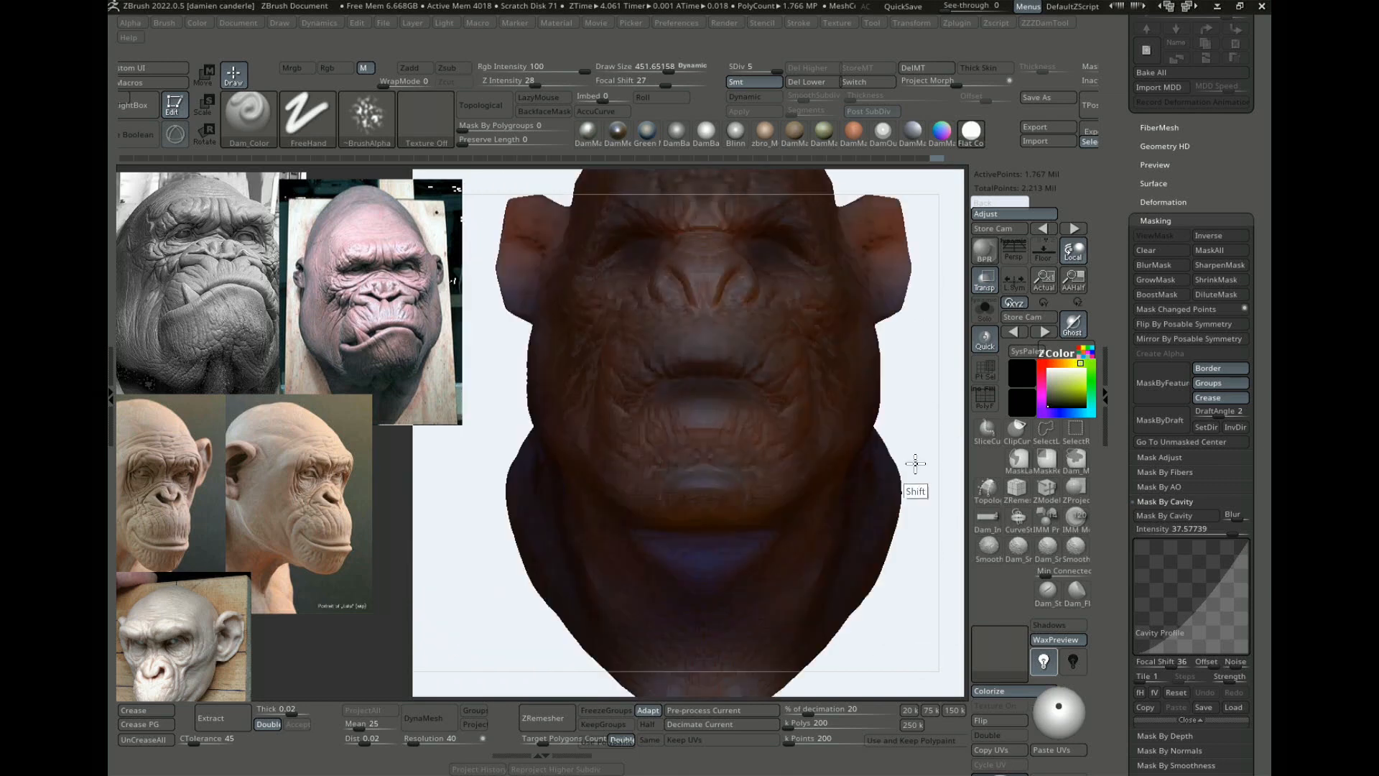
left_click(992, 694)
left_click(992, 694)
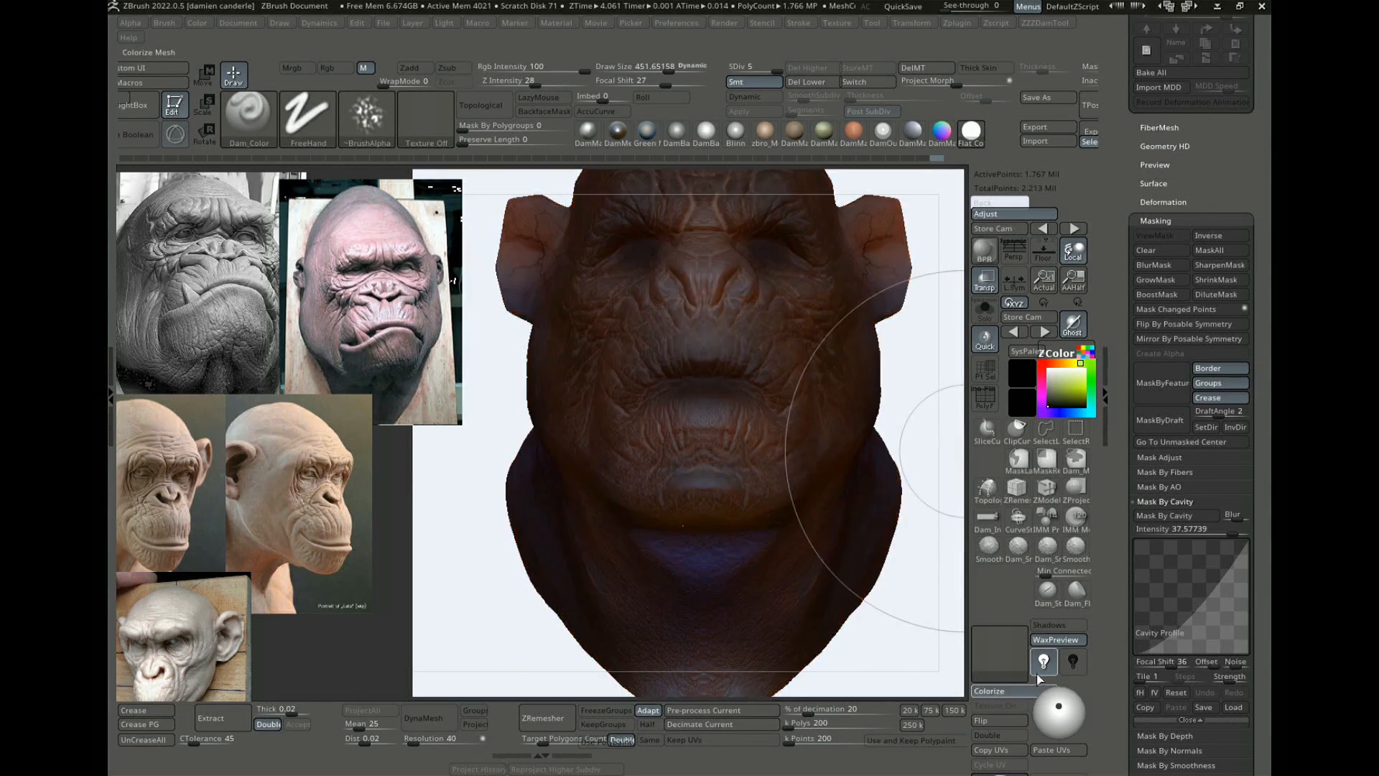
scroll(1150, 546, "up", 5)
left_click_drag(1092, 682, 1089, 692)
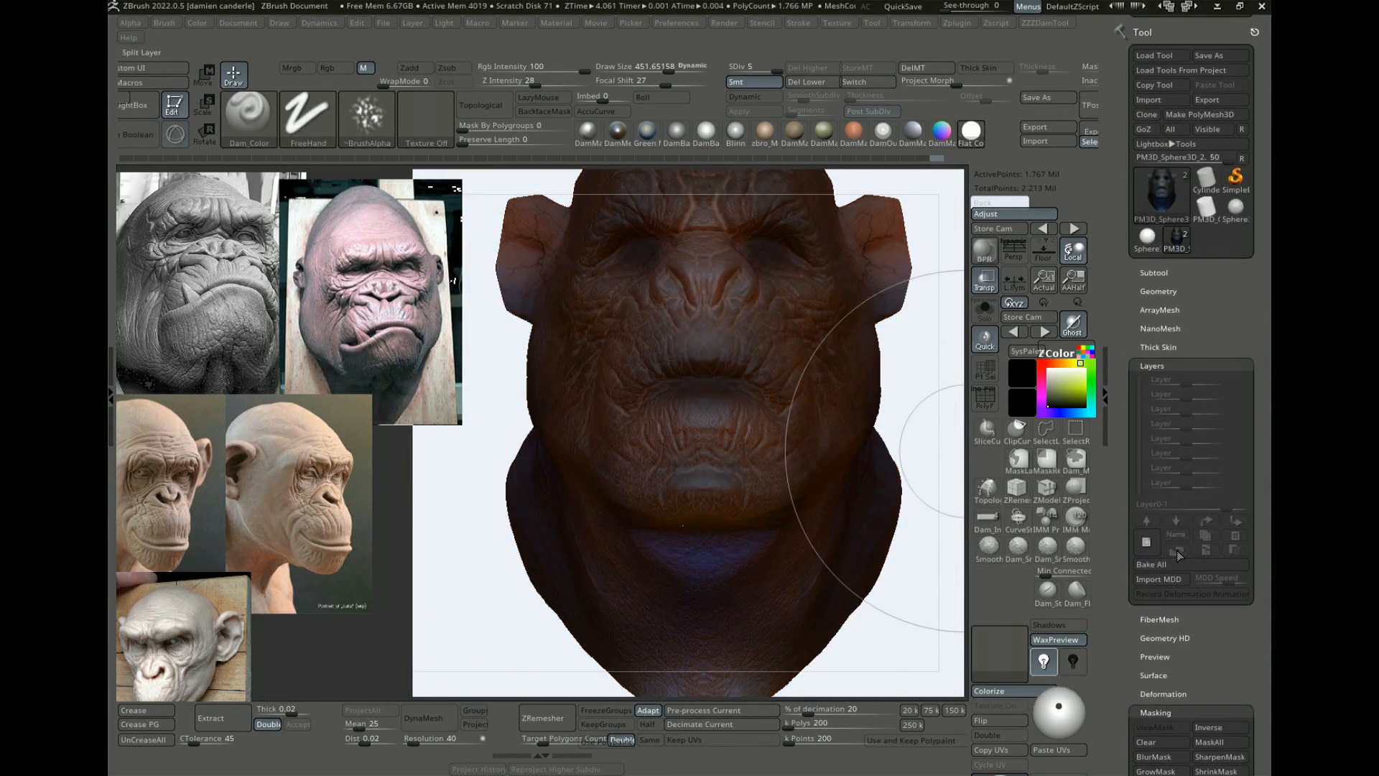
Step: Preview zbro_Mud_3Dcoat and other quick-access materials on the head, and return to Flat Color
left_click_drag(927, 345, 960, 375)
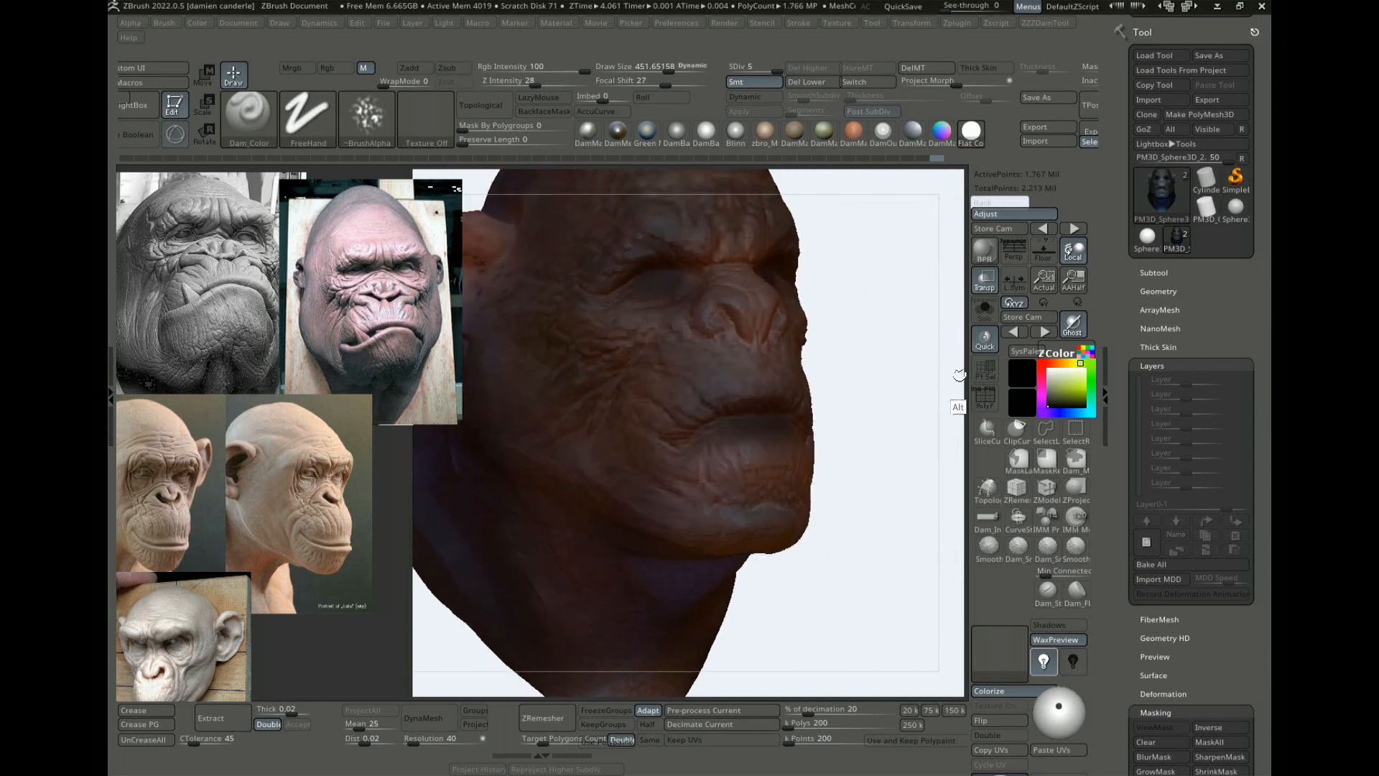
left_click(710, 133)
left_click(765, 134)
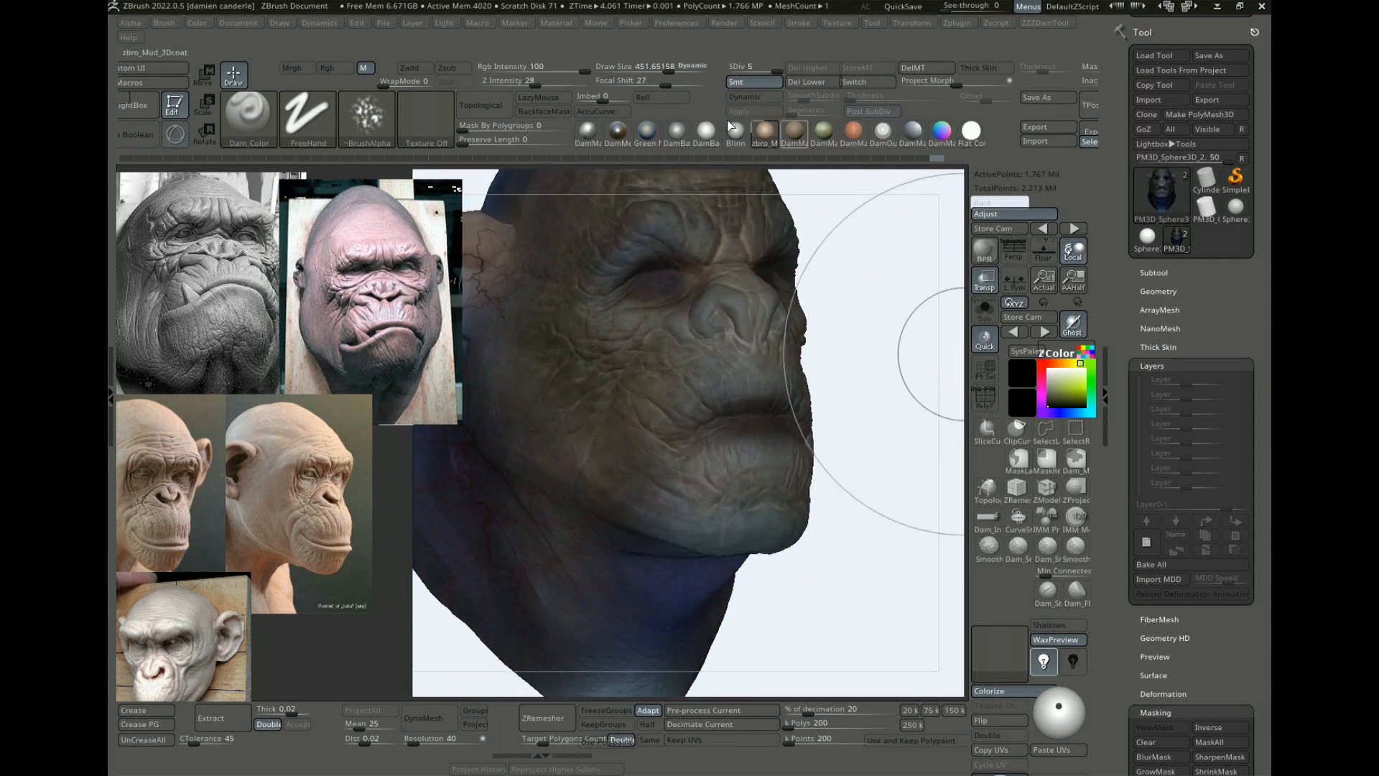
left_click(708, 134)
left_click(968, 139)
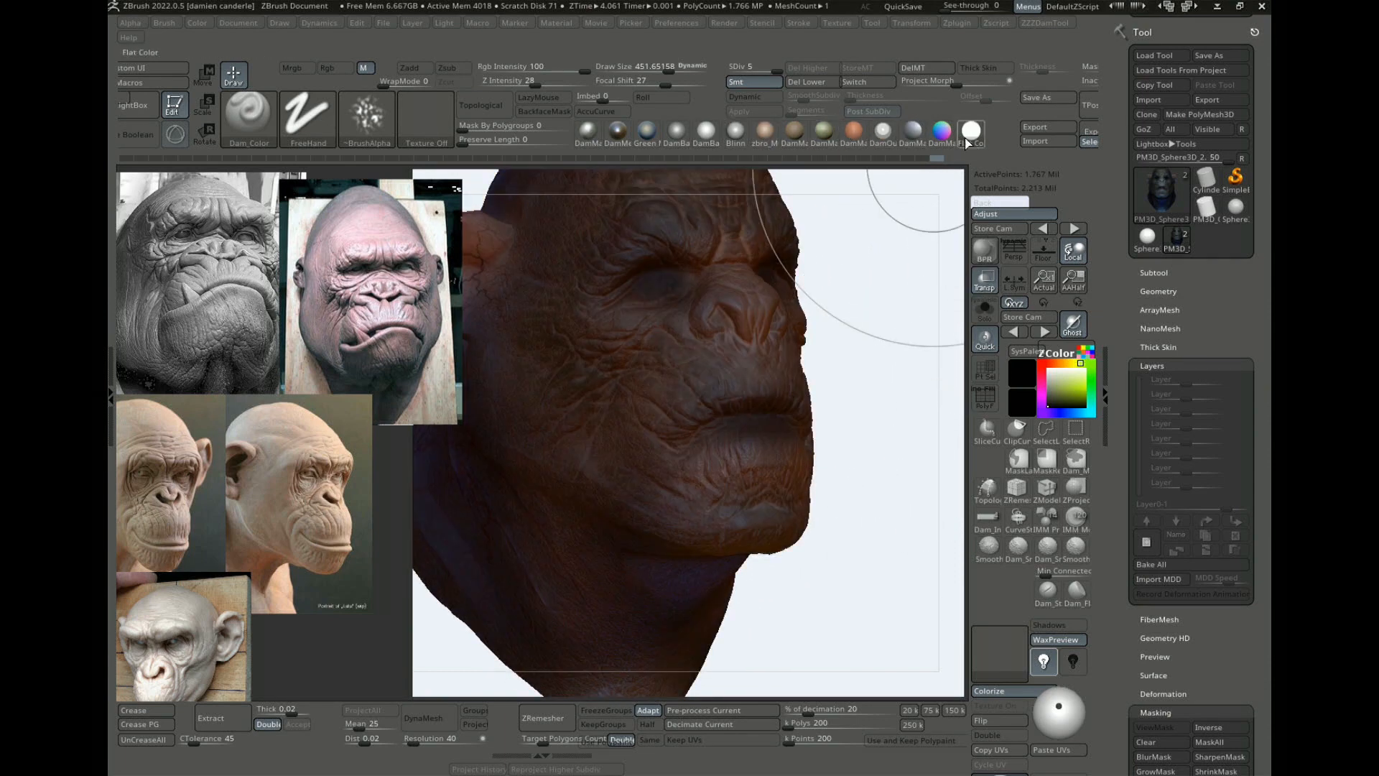
Step: Compare the FlatSketch01 and Flat Color materials on the head and keep FlatSketch01
left_click(970, 141)
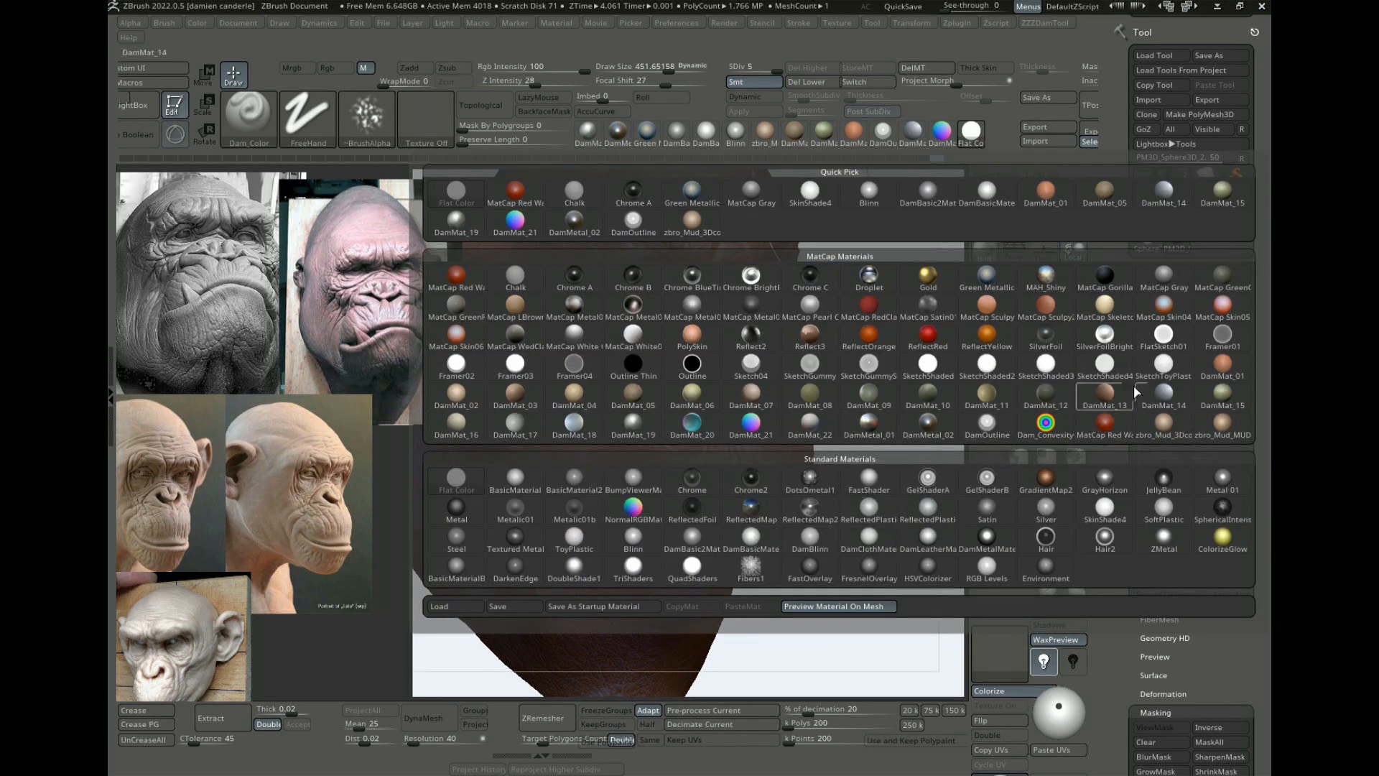
left_click(1168, 335)
left_click_drag(922, 381, 942, 384)
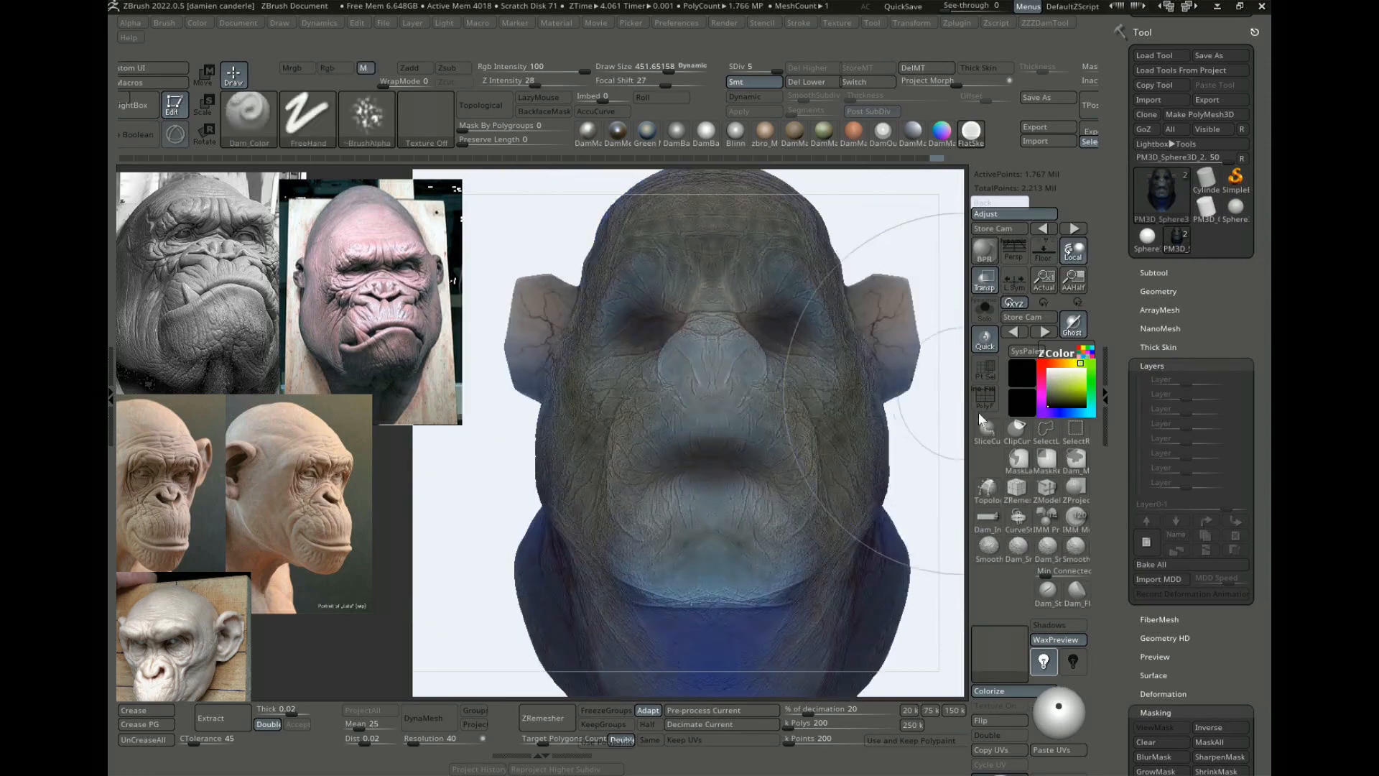
left_click(970, 140)
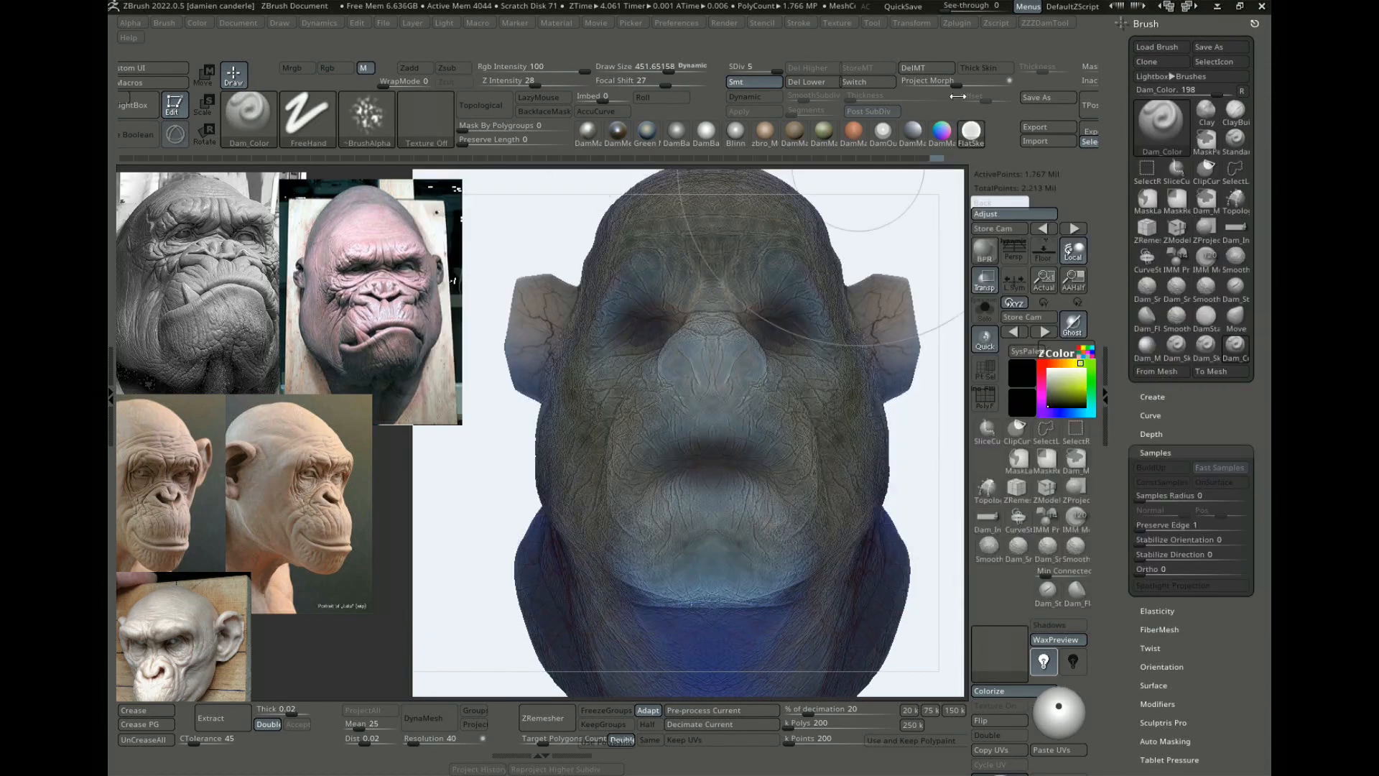
left_click(974, 140)
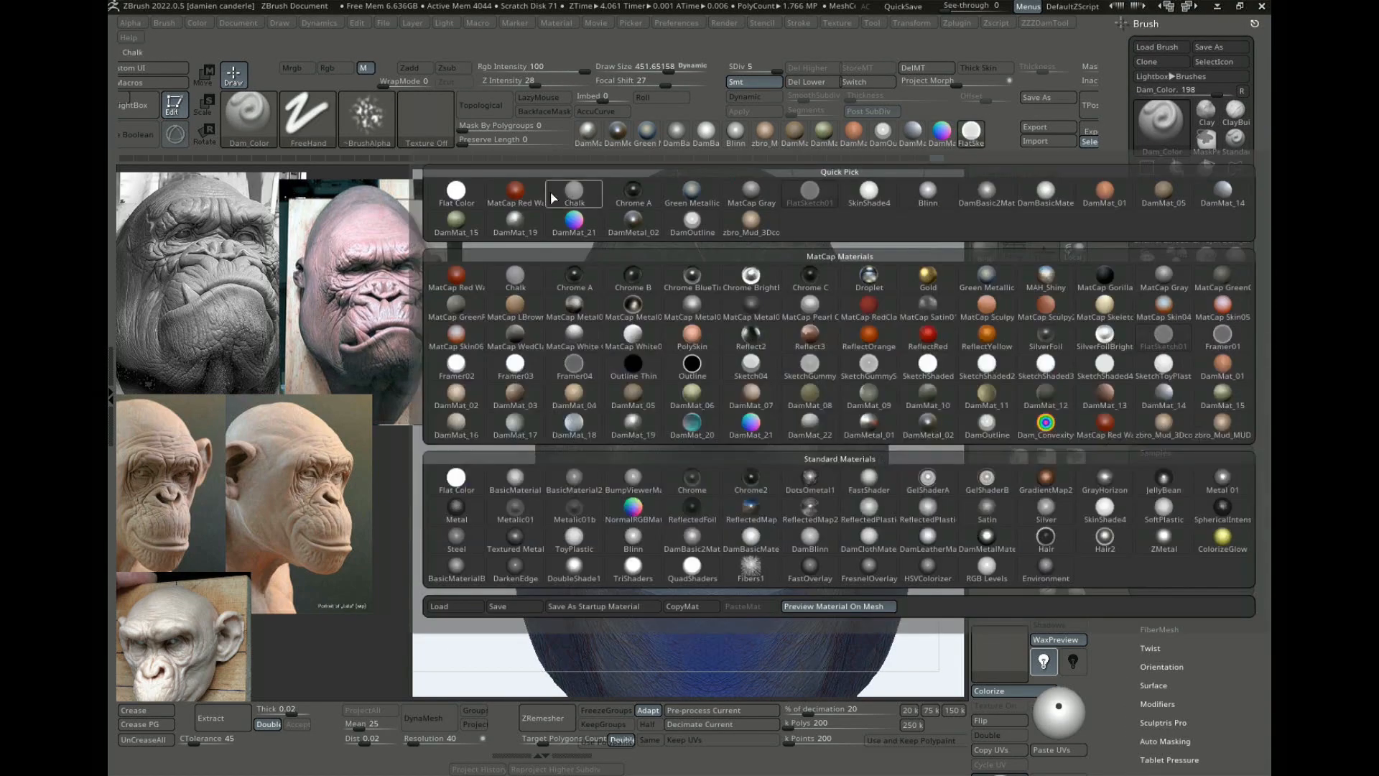
left_click(457, 192)
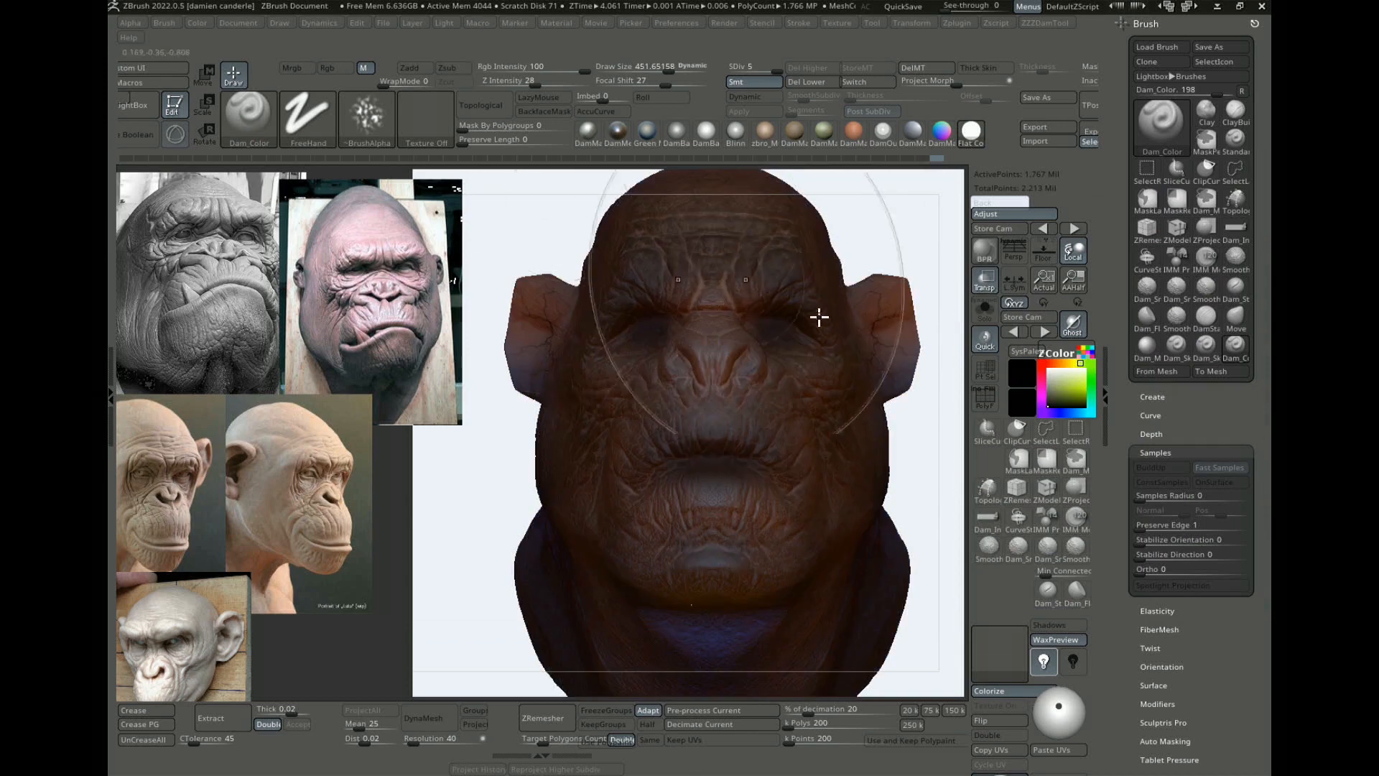
left_click(969, 135)
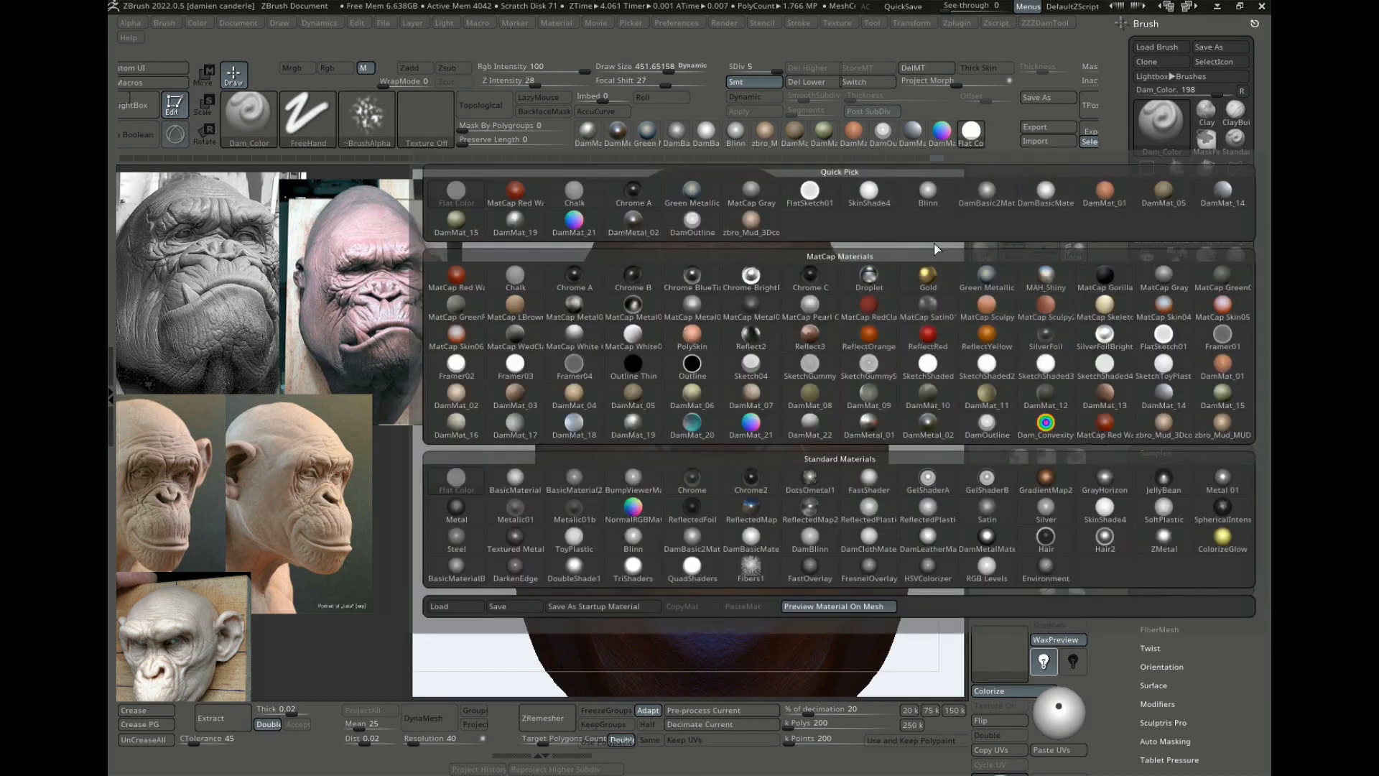
left_click(813, 195)
left_click_drag(862, 234, 963, 271)
left_click_drag(893, 335, 637, 425)
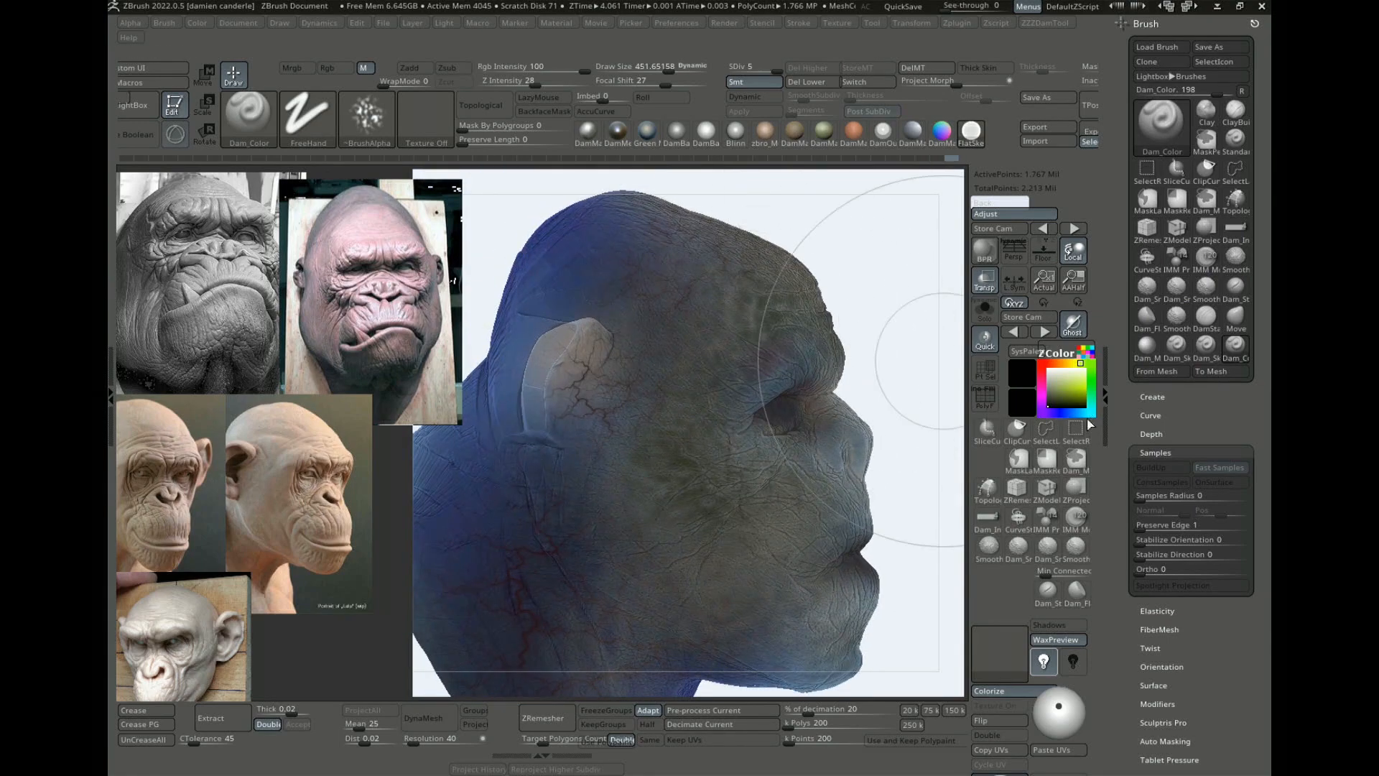
Step: Try to darken the side of the crown with black using a draw size of about 603
left_click(1028, 380)
left_click(996, 466)
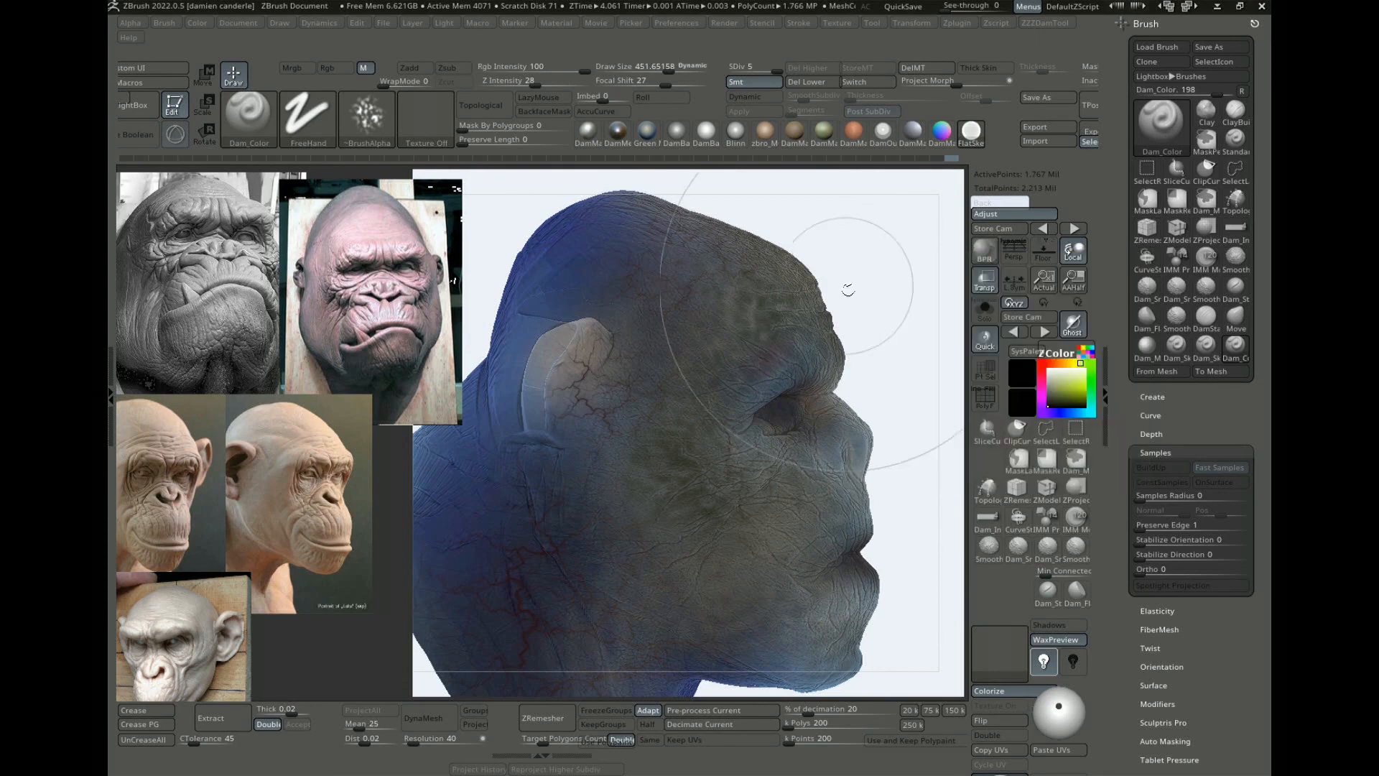
left_click_drag(917, 226, 902, 246, "alt")
left_click_drag(583, 284, 605, 279)
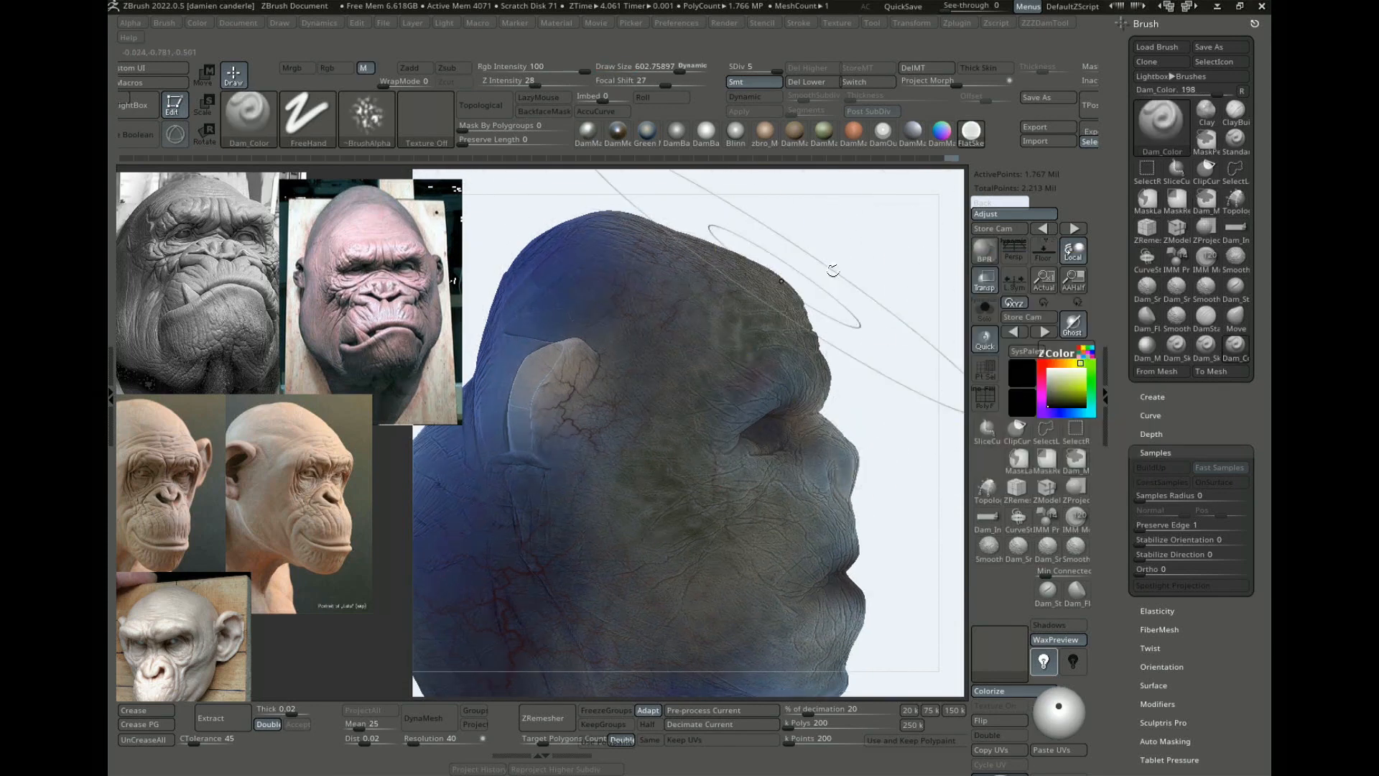
key("ctrl+z")
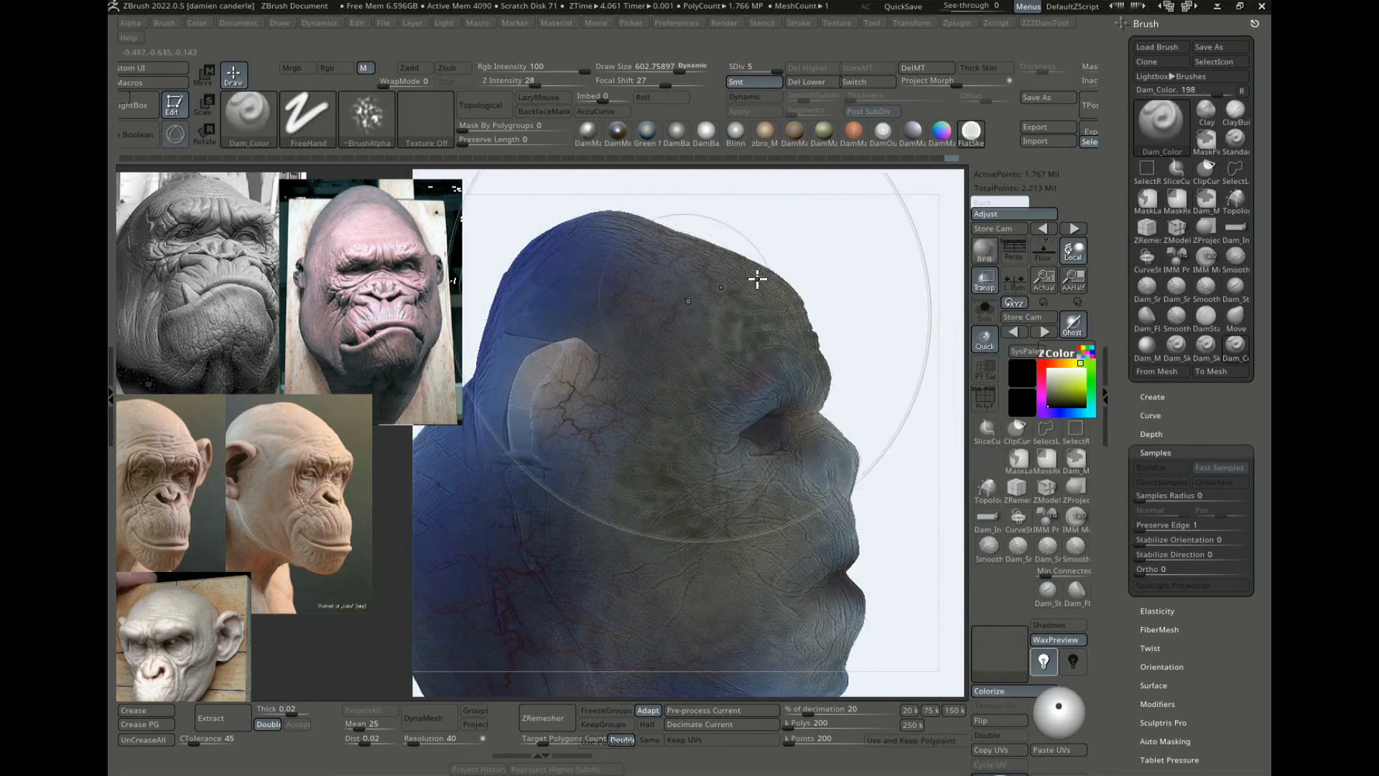
left_click_drag(647, 279, 585, 303)
left_click_drag(878, 277, 877, 304, "alt")
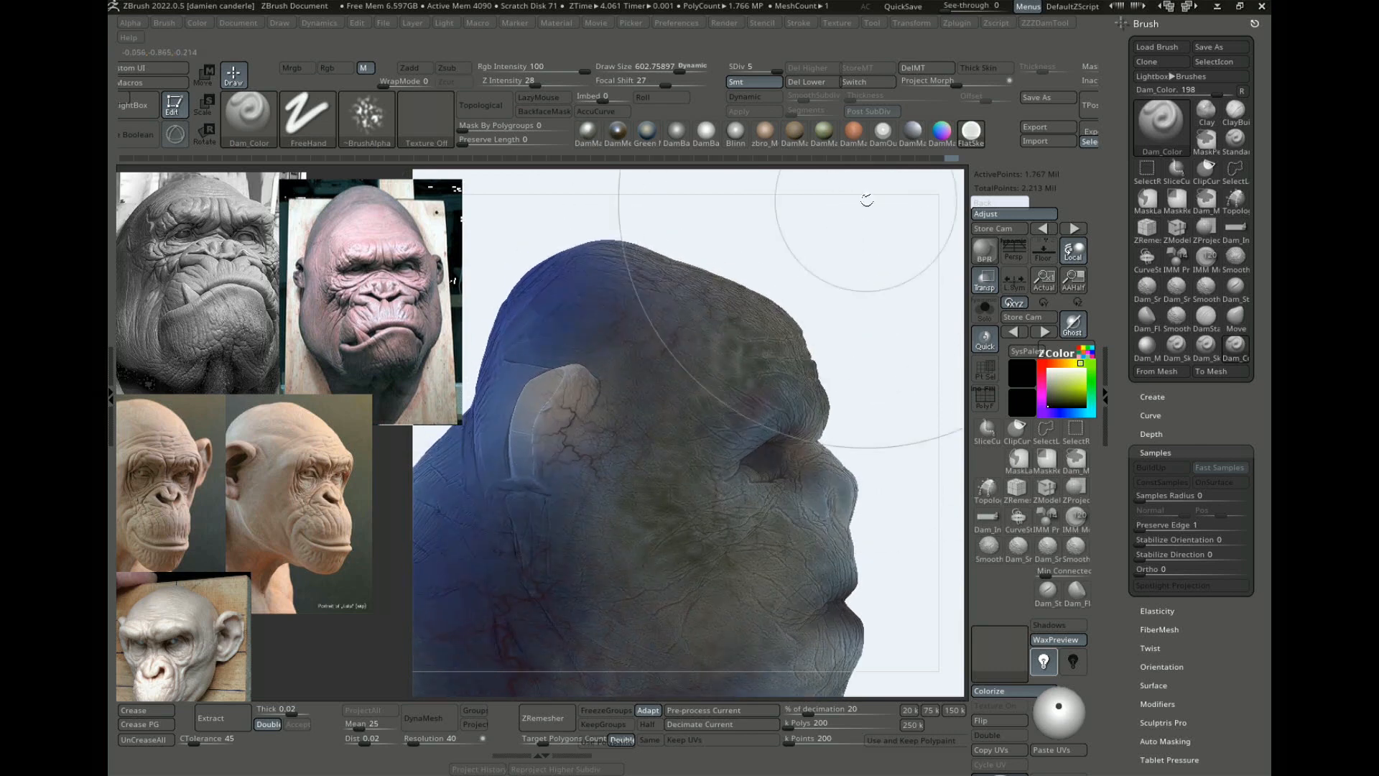
Step: Switch the brush back to colour painting and darken the crown, temple and back of the neck with black
left_click(338, 69)
mouse_move(558, 297)
left_mouse_down()
mouse_move(644, 312)
mouse_move(599, 259)
mouse_move(638, 310)
left_mouse_up()
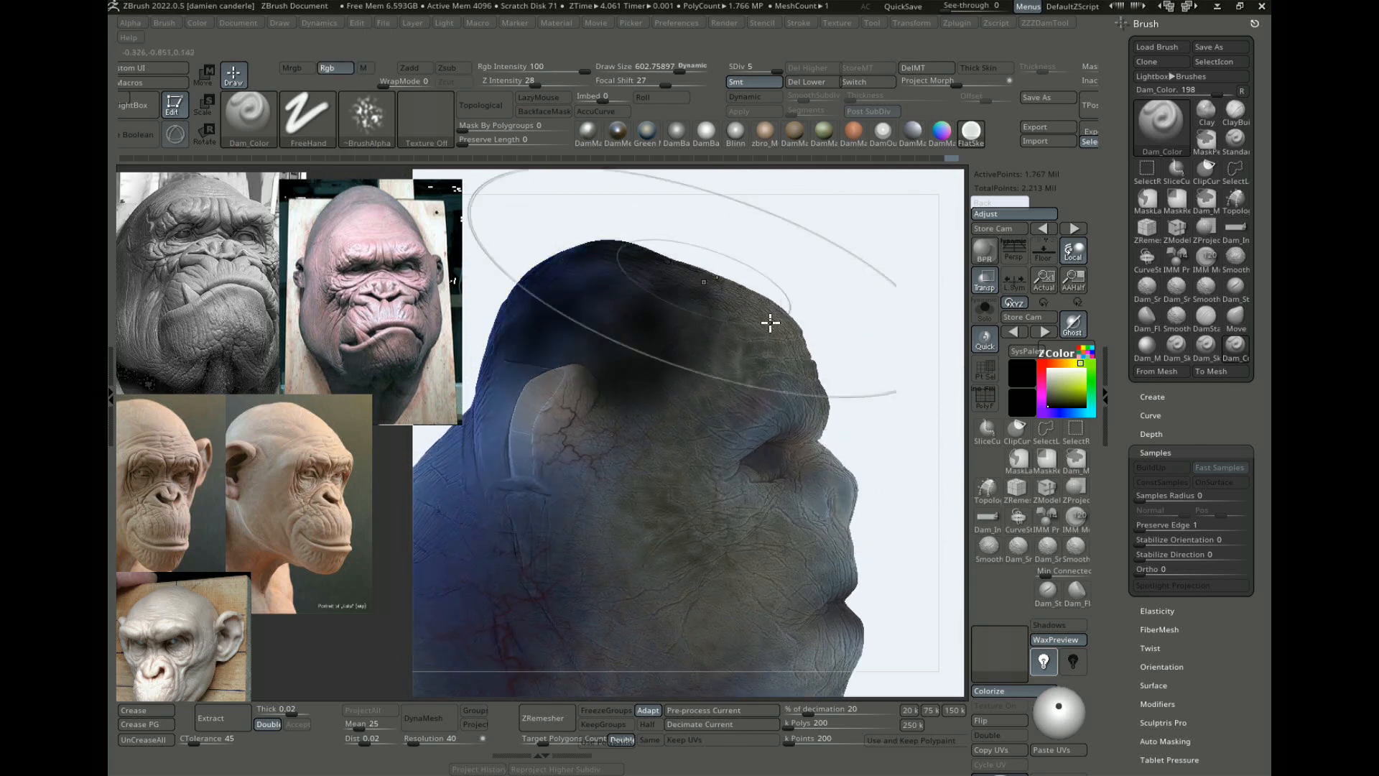
left_click_drag(858, 409, 944, 288, "alt")
mouse_move(572, 328)
left_mouse_down()
mouse_move(598, 322)
mouse_move(574, 510)
left_mouse_up()
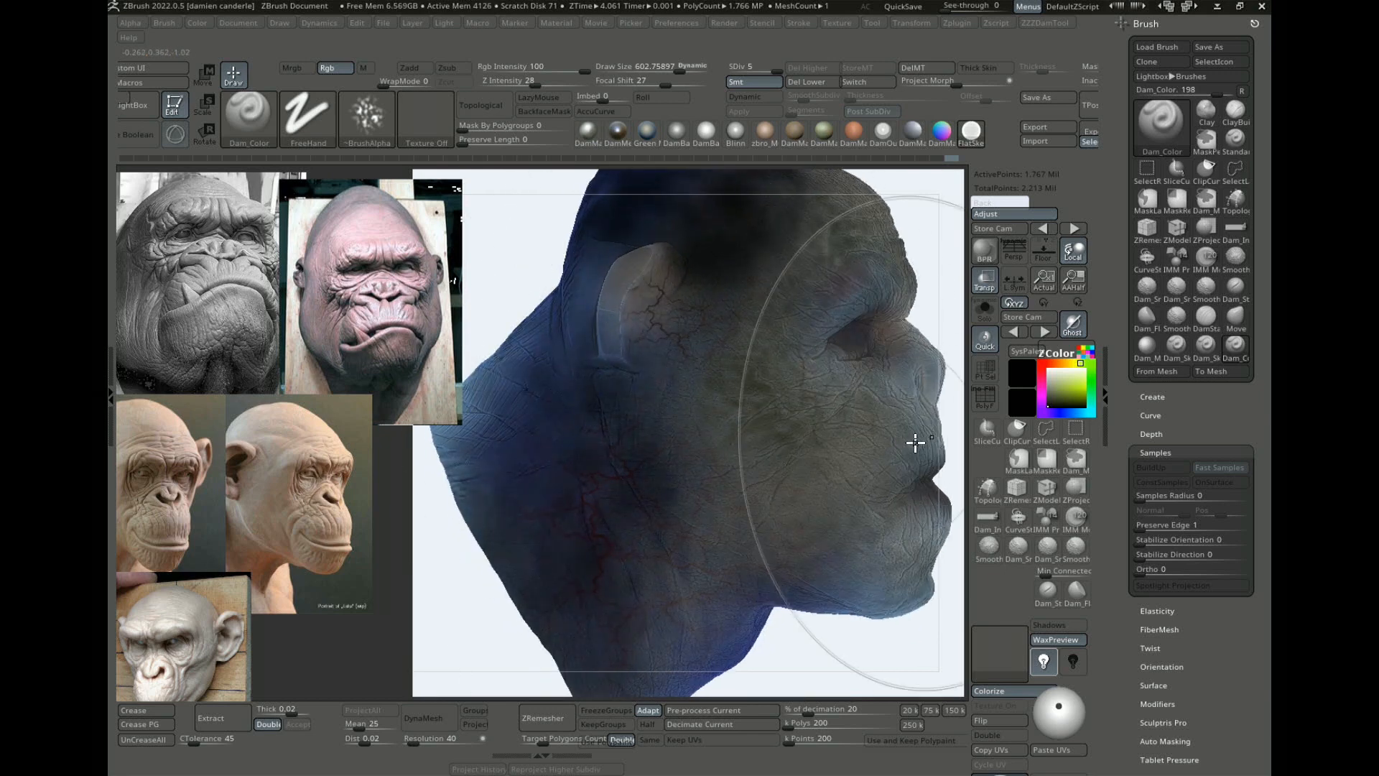
Step: Apply the second DamBa quick-access material to the head and inspect it from the front and three-quarter side
mouse_move(887, 636)
left_mouse_down("alt")
mouse_move(914, 403)
mouse_move(855, 406)
left_mouse_up("alt")
left_click(710, 134)
mouse_move(919, 313)
left_mouse_down("alt")
mouse_move(868, 368)
mouse_move(890, 336)
mouse_move(884, 345)
mouse_move(936, 360)
mouse_move(847, 359)
left_mouse_up("alt")
left_click_drag(848, 359, 911, 360)
left_click_drag(939, 314, 909, 365)
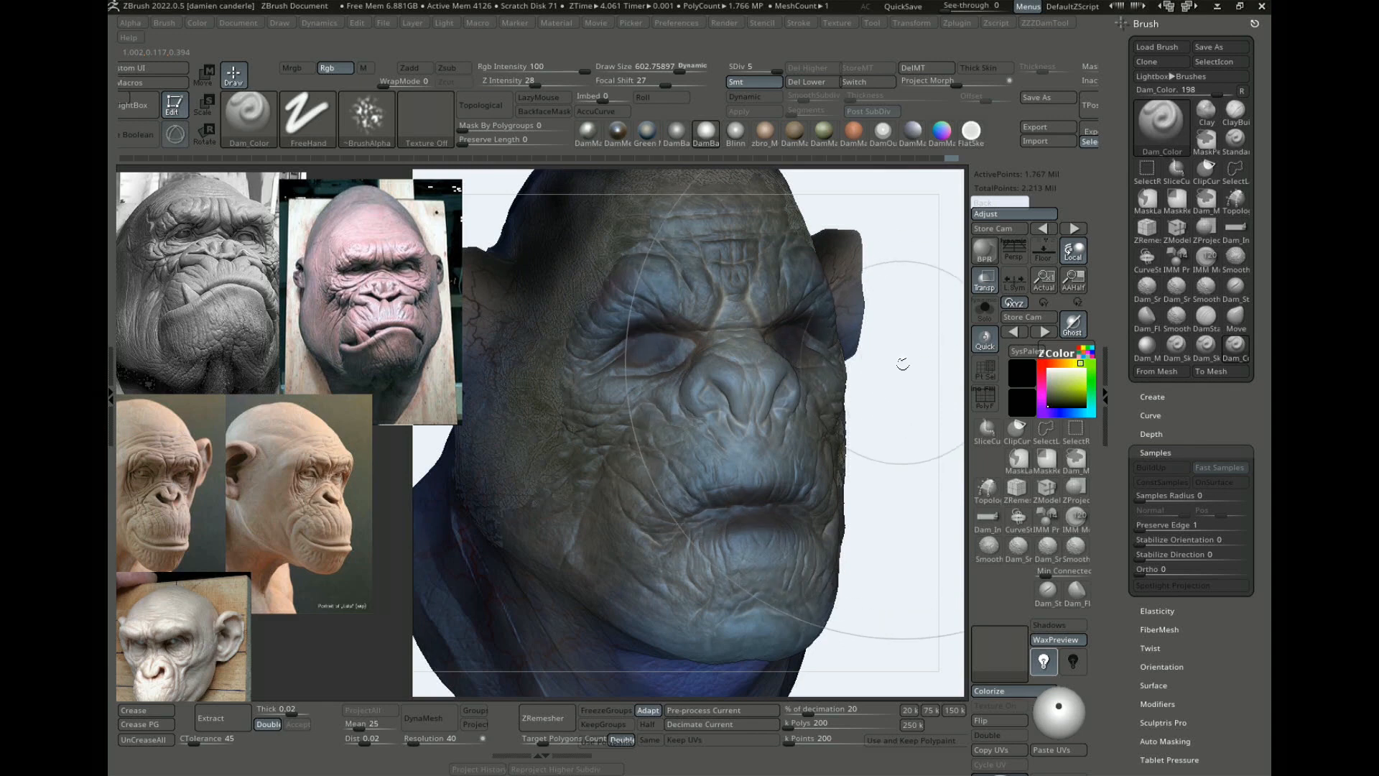
mouse_move(886, 406)
left_mouse_down()
mouse_move(878, 375)
mouse_move(897, 364)
left_mouse_up()
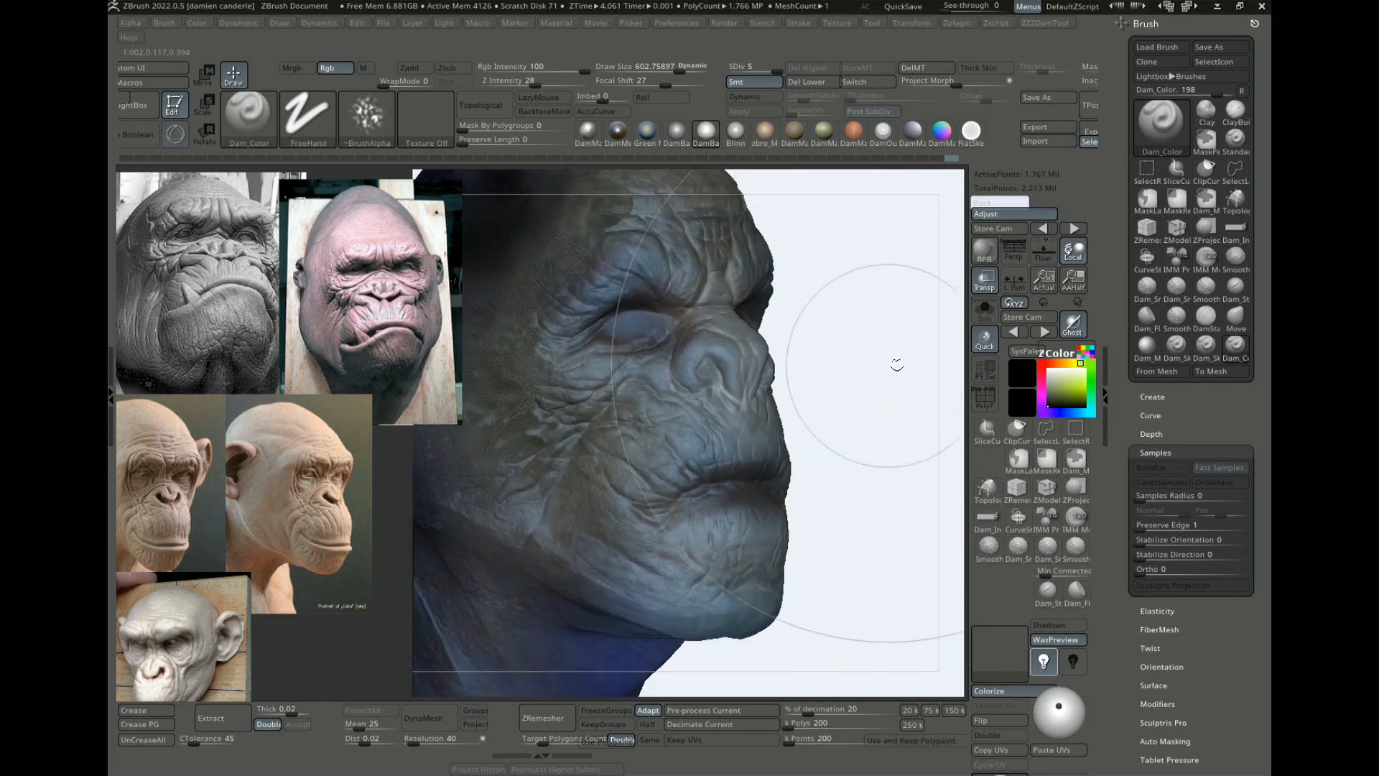
Step: Lower the head to subdivision level 1 and show its PolyFrame wireframe
key("shift+d")
key("shift")
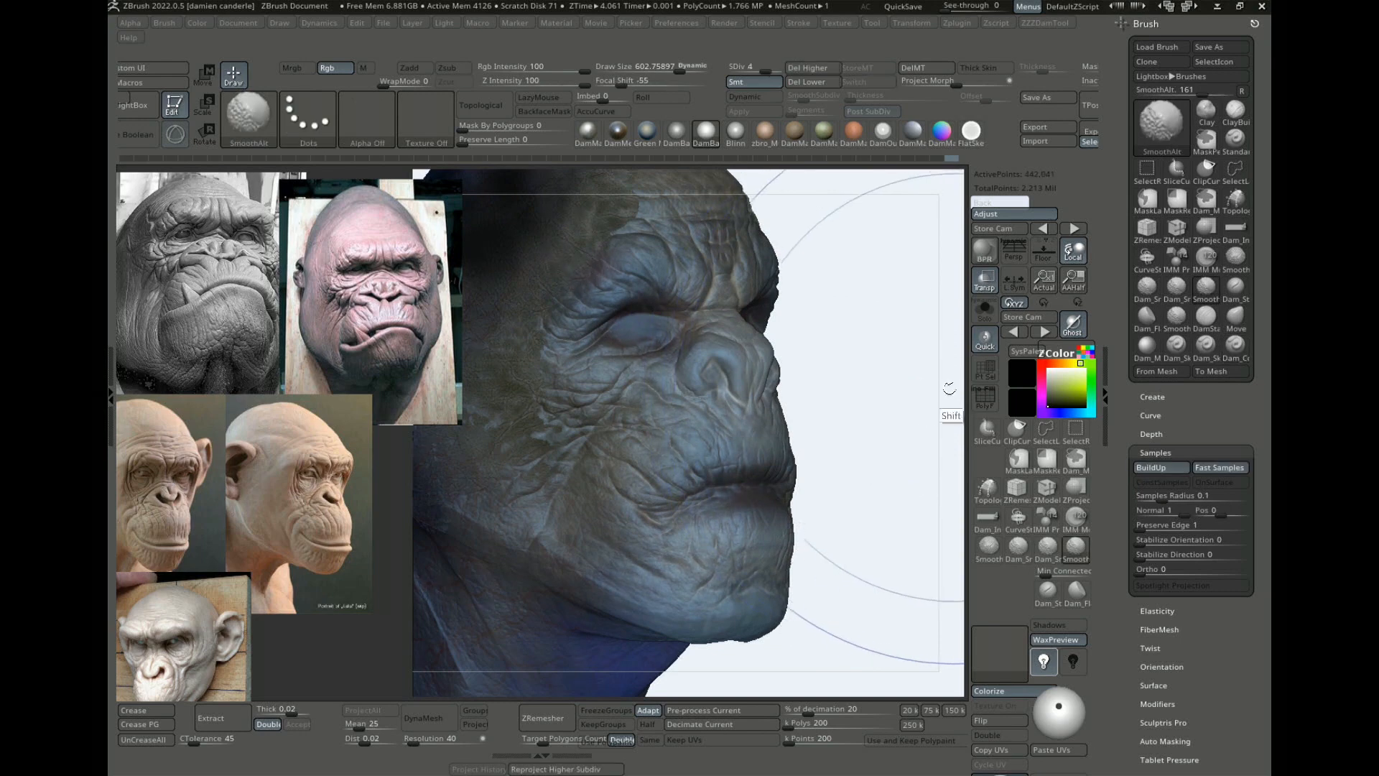
mouse_move(869, 431)
left_mouse_down()
mouse_move(902, 397)
mouse_move(877, 400)
mouse_move(935, 372)
left_mouse_up()
key("shift+d")
key("shift+d")
key("shift+d")
key("shift+f")
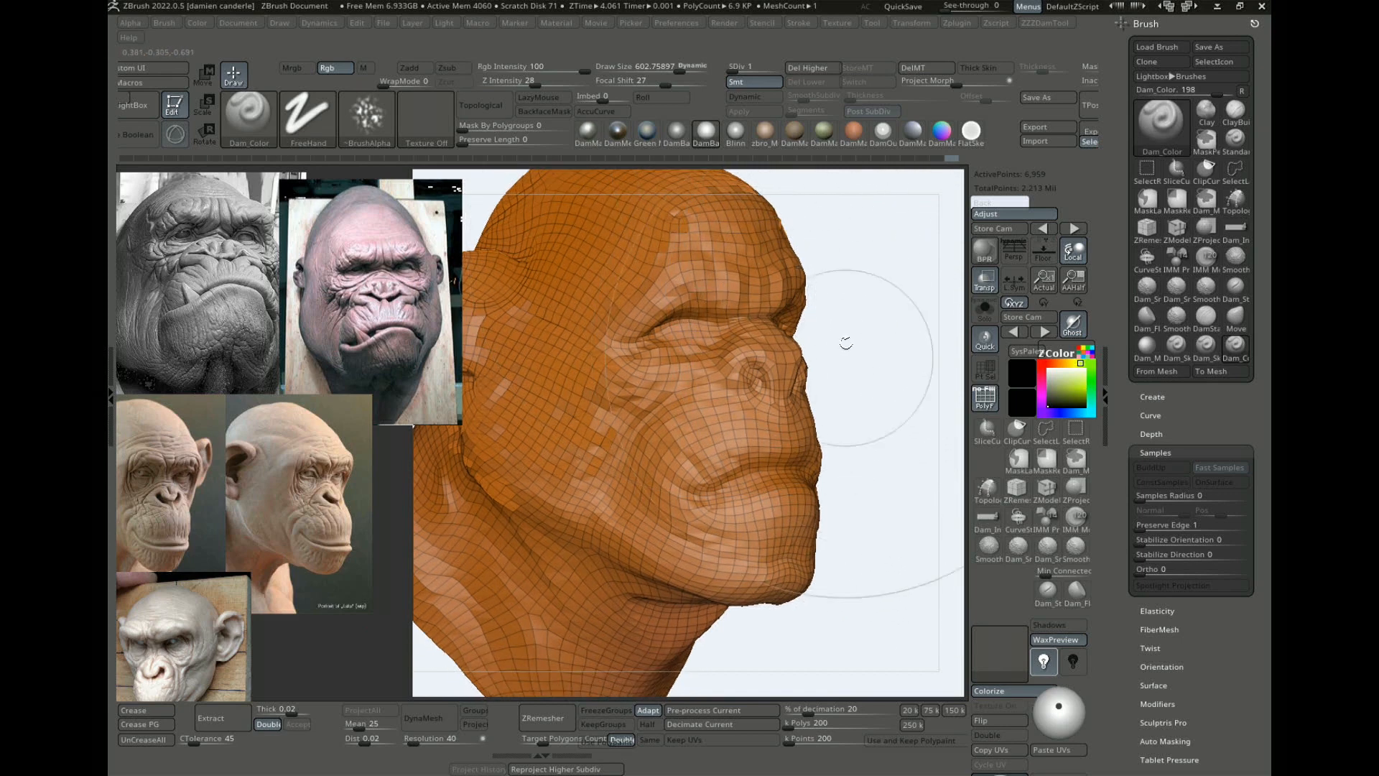
mouse_move(840, 338)
left_mouse_down()
mouse_move(884, 357)
mouse_move(873, 338)
left_mouse_up()
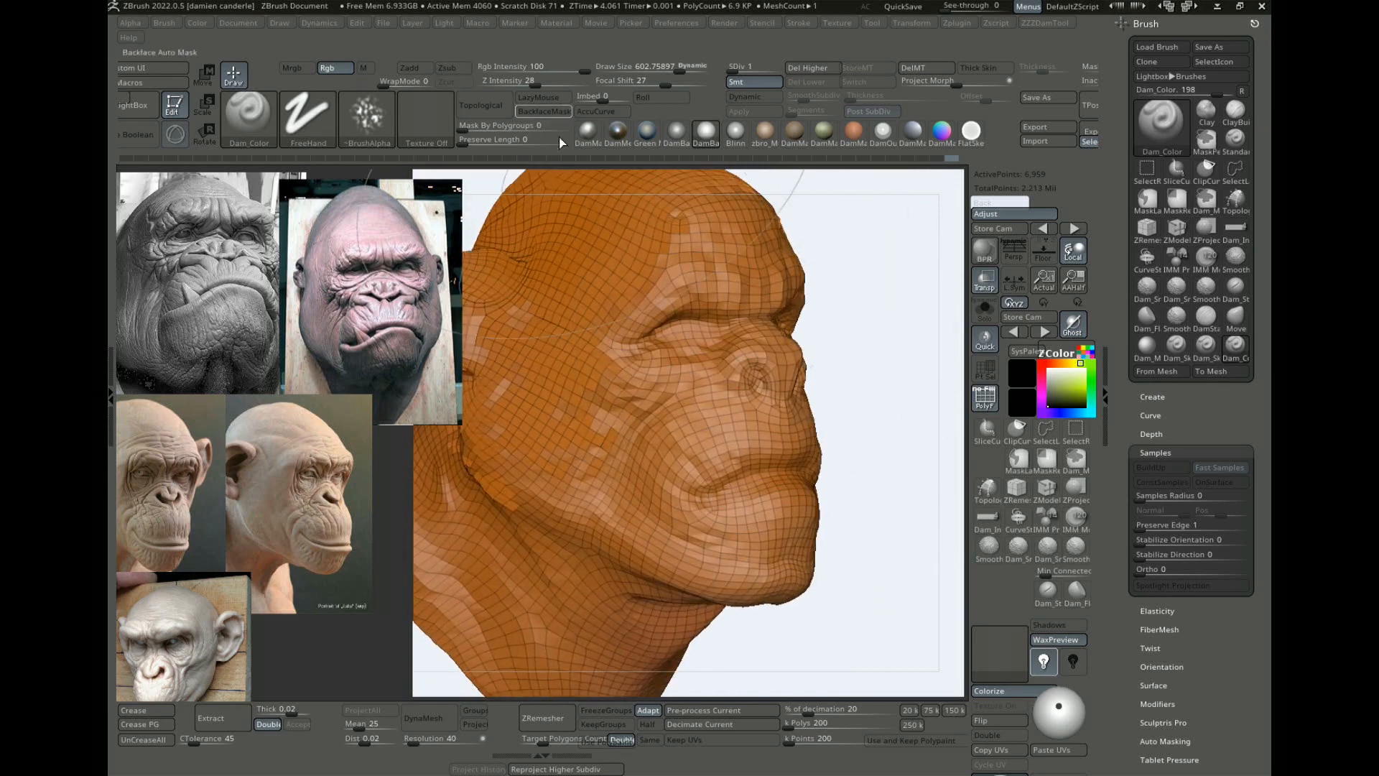
Step: Turn off Colorize for the head and unwrap its UVs with UV Master, keeping Symmetry on
left_click(985, 689)
left_click_drag(899, 553, 884, 524, "alt")
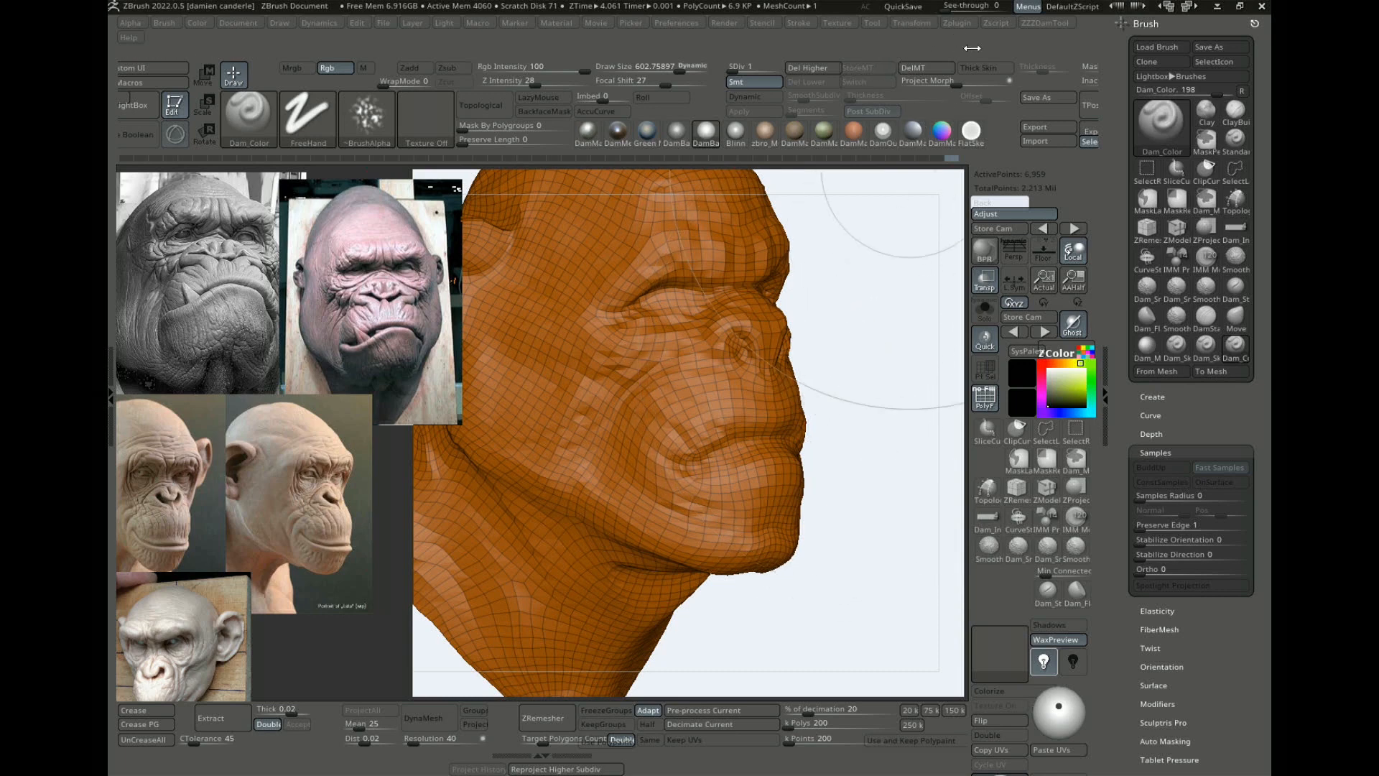
left_click(964, 25)
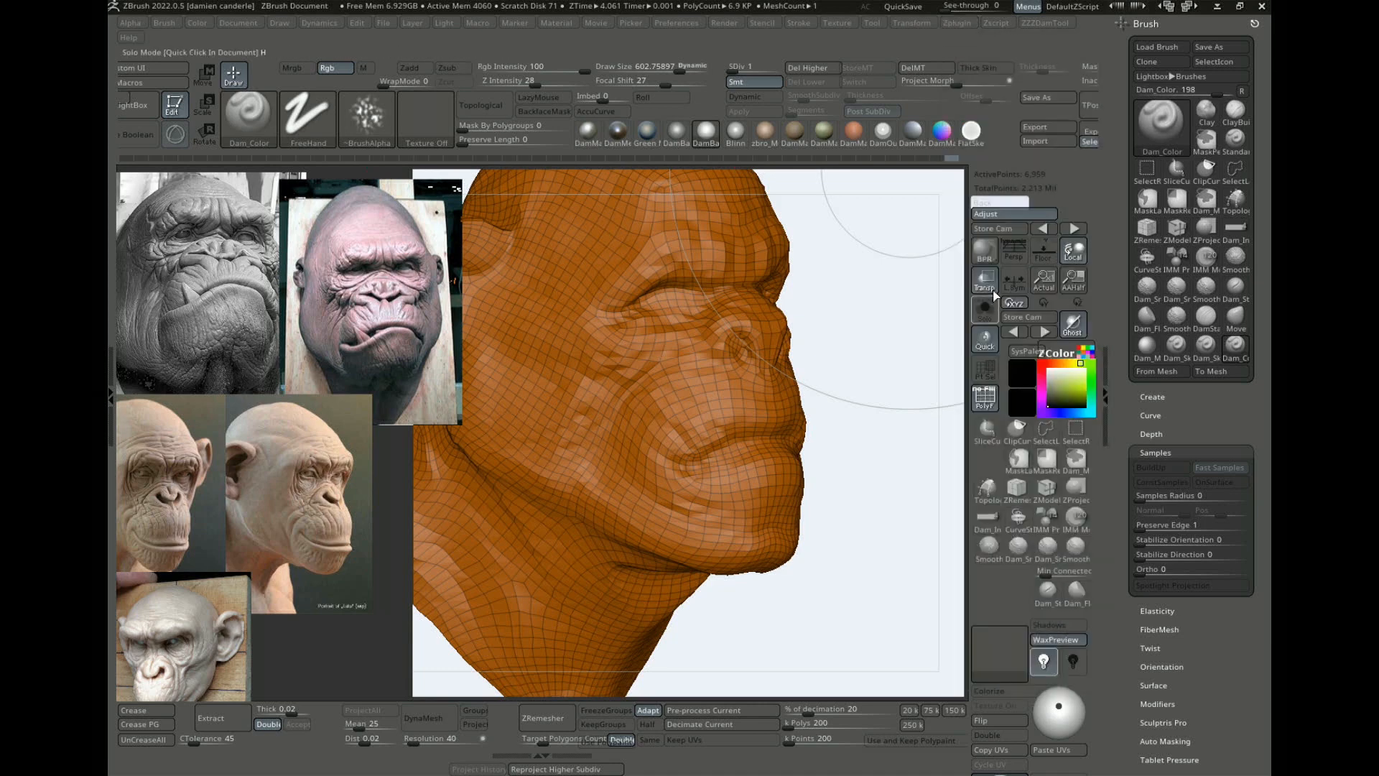
left_click(960, 26)
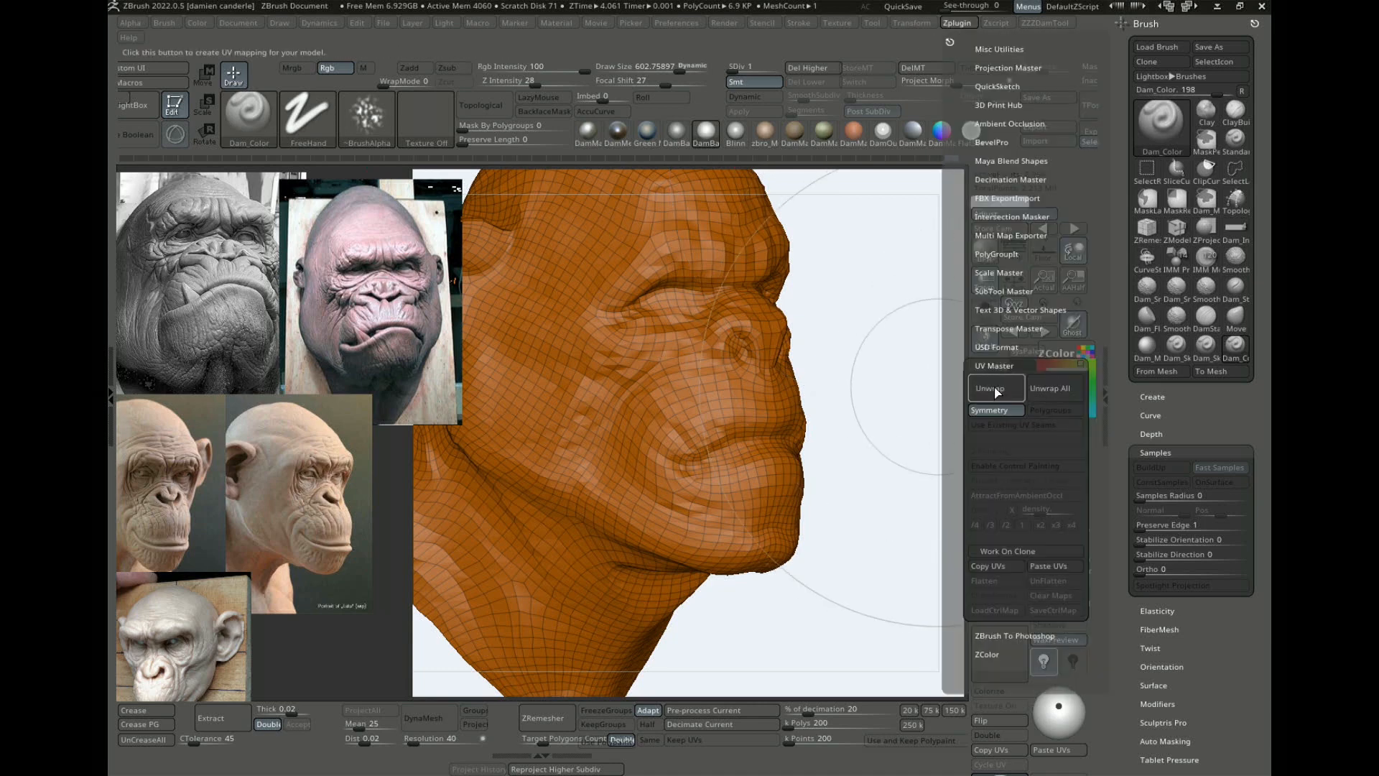
left_click(996, 394)
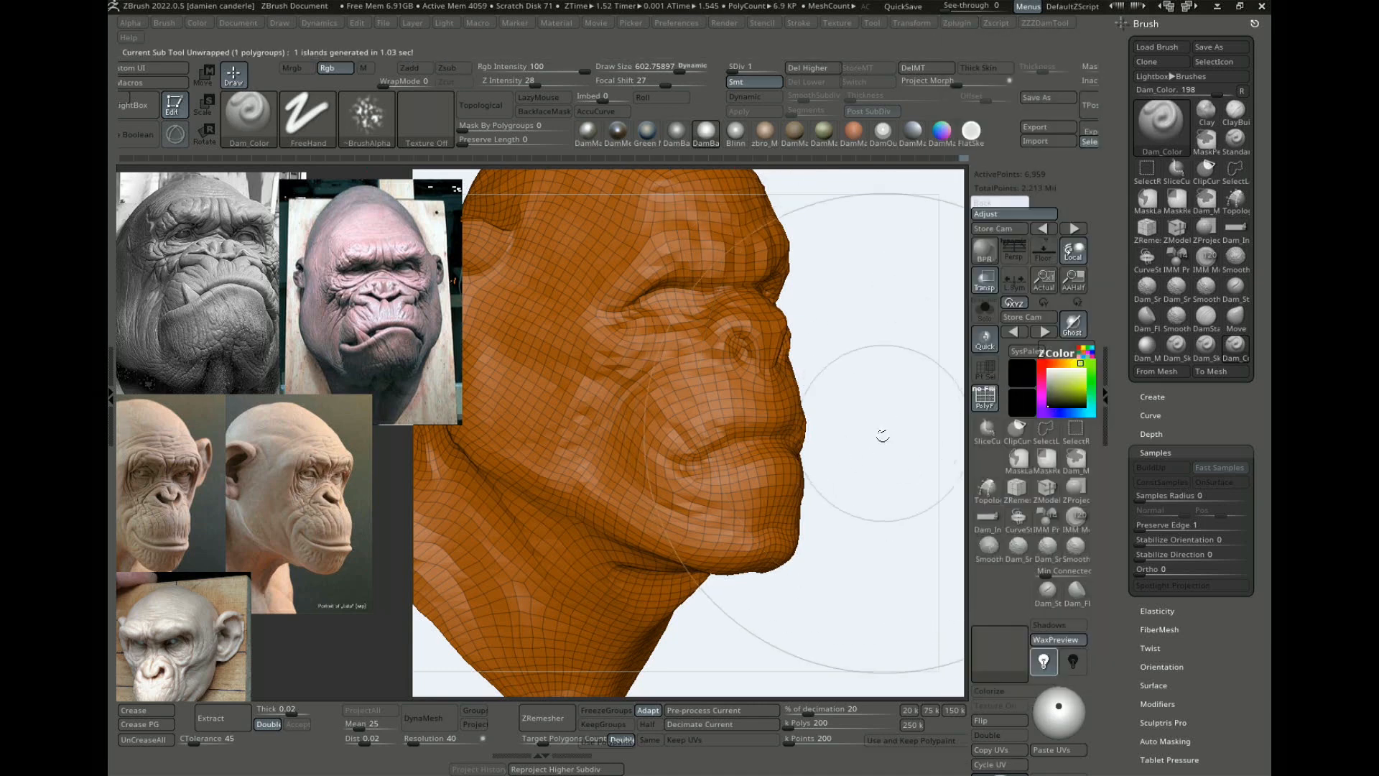
Step: Check the UV unwrap by showing checker Texture 19 on the head, and turn the texture off again
left_click(1005, 669)
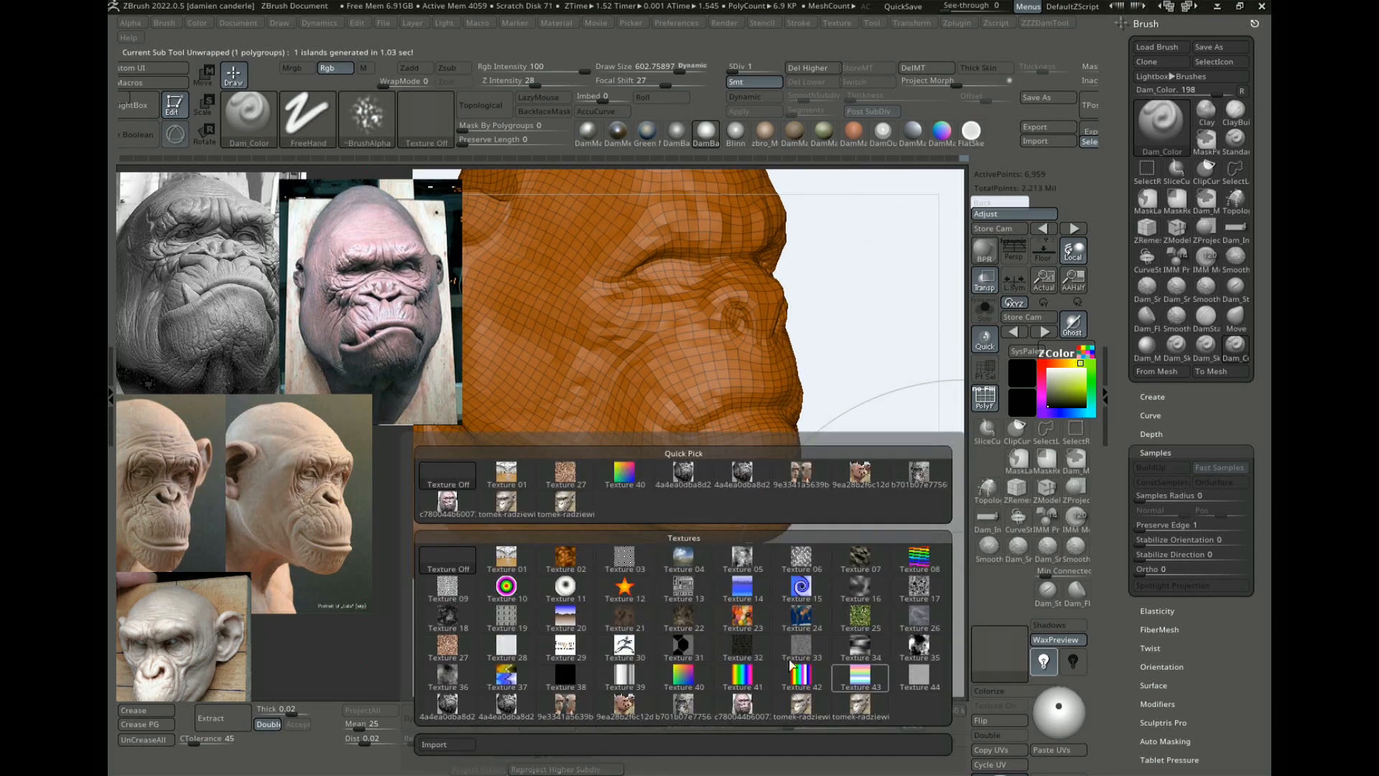
left_click(505, 619)
mouse_move(884, 449)
left_mouse_down()
mouse_move(880, 563)
mouse_move(890, 480)
mouse_move(829, 459)
mouse_move(893, 375)
mouse_move(883, 455)
mouse_move(948, 455)
mouse_move(886, 425)
mouse_move(850, 472)
mouse_move(904, 487)
mouse_move(908, 410)
left_mouse_up()
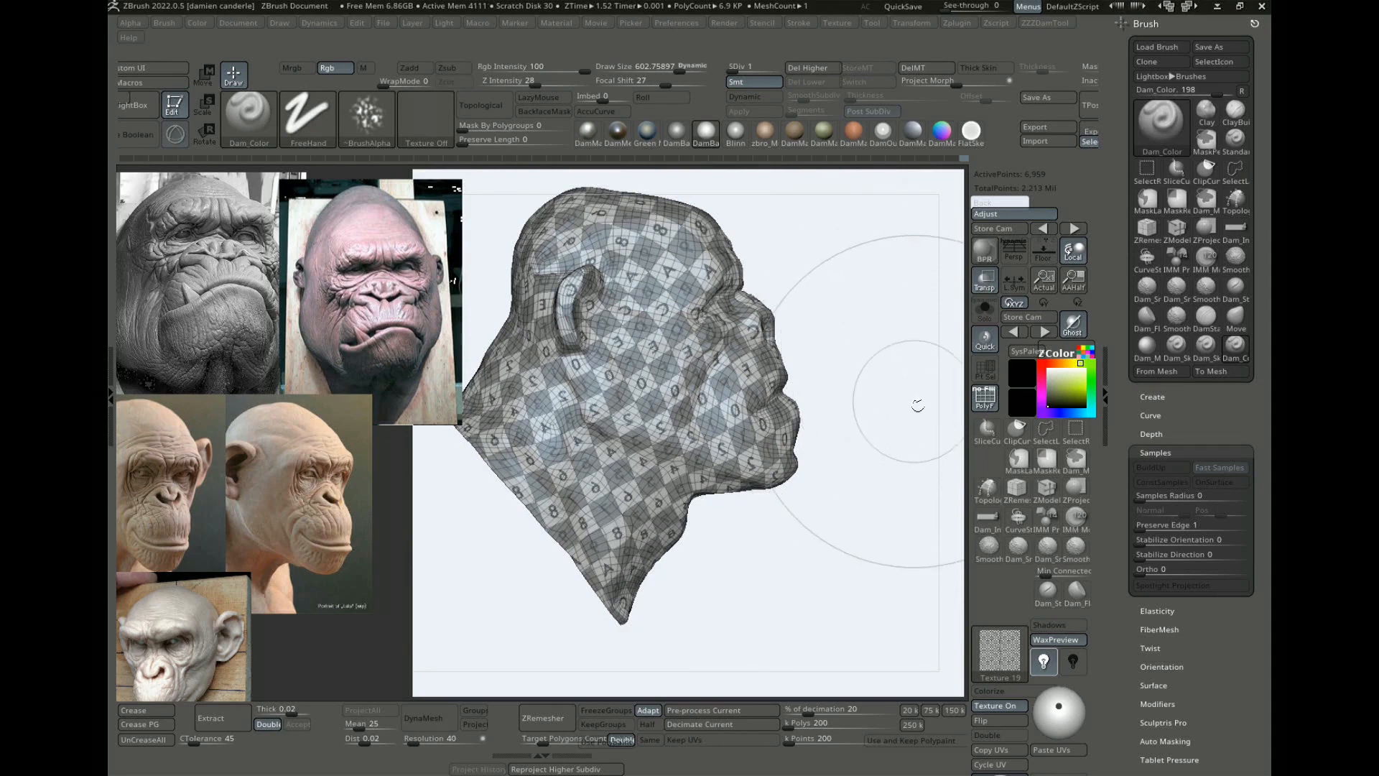
left_click_drag(839, 554, 851, 596)
left_click(990, 677)
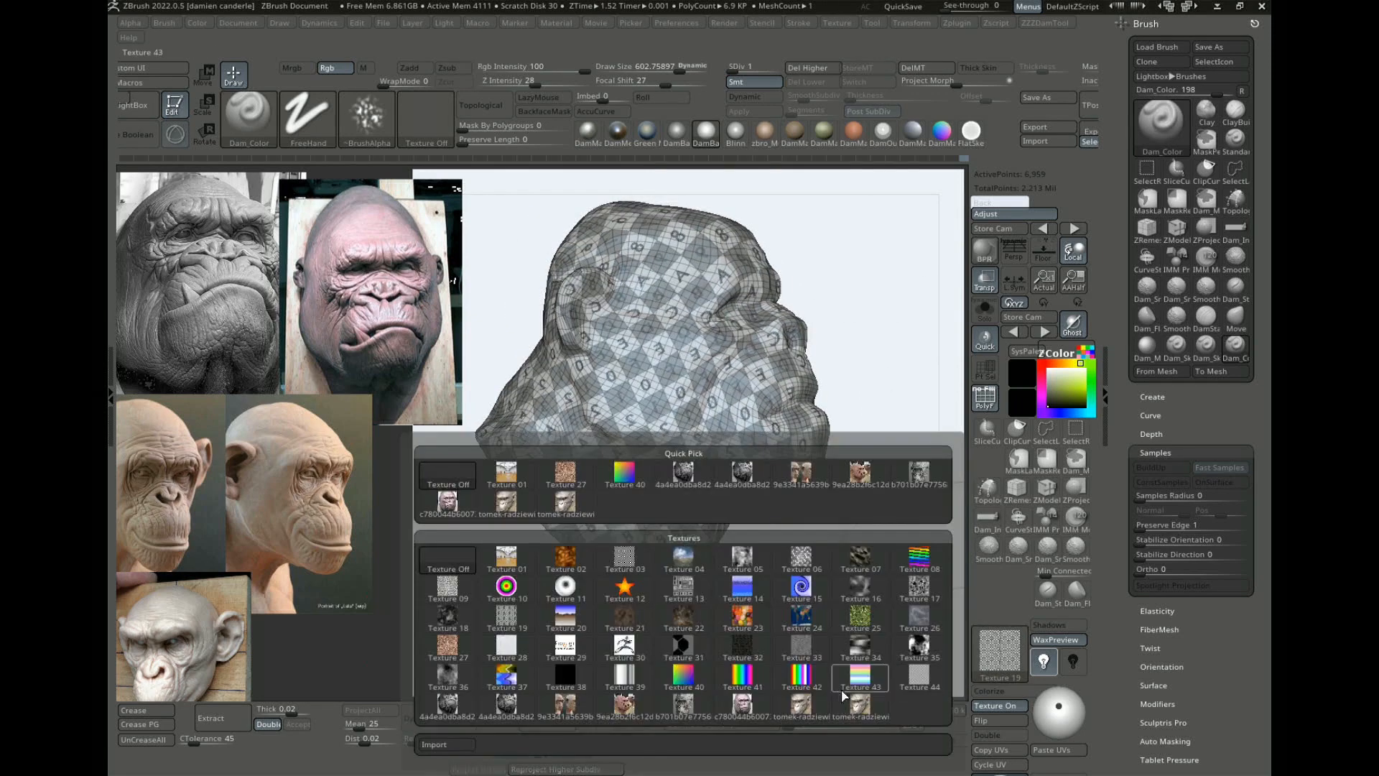
left_click(998, 664)
left_click(452, 559)
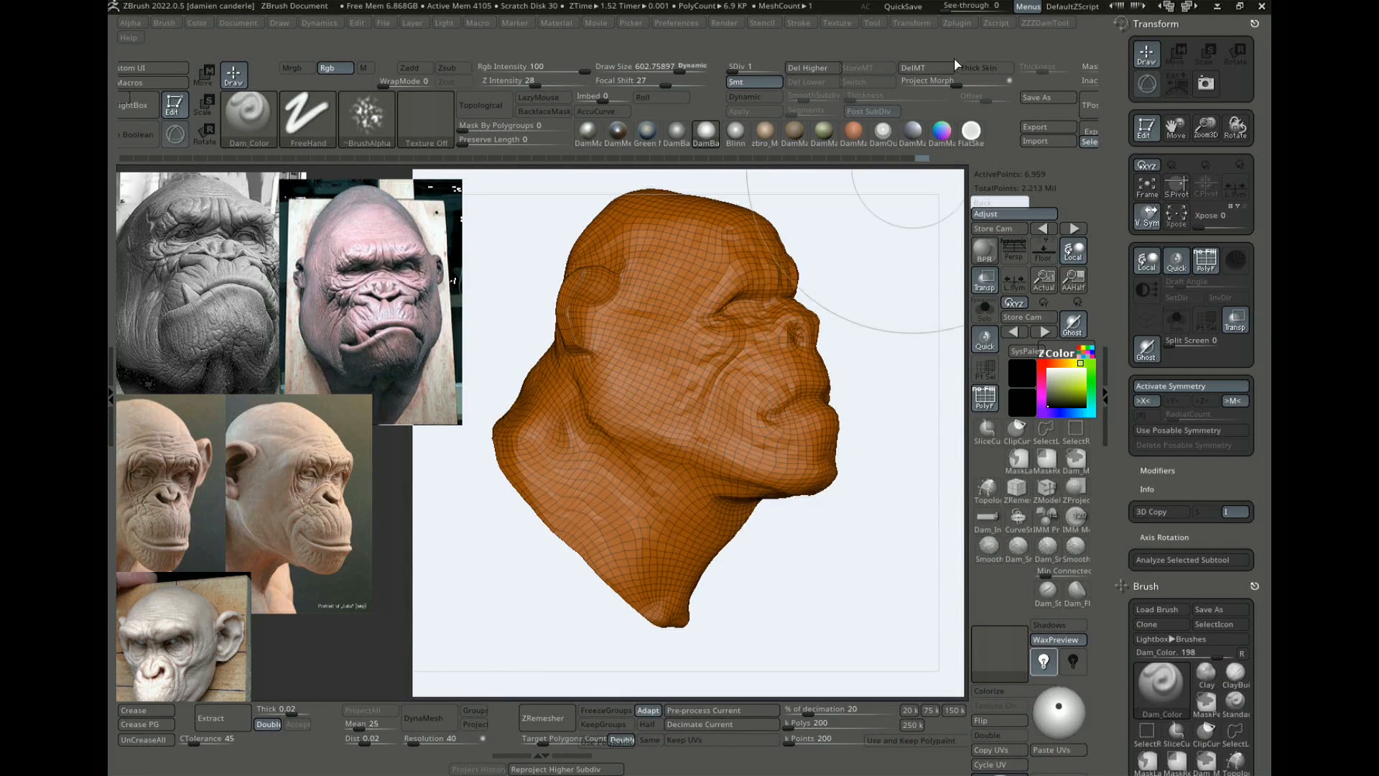
Step: Start creating all maps with Multi Map Exporter, with Displacement, Normal and Texture from Polypaint at map size 2048
left_click(957, 23)
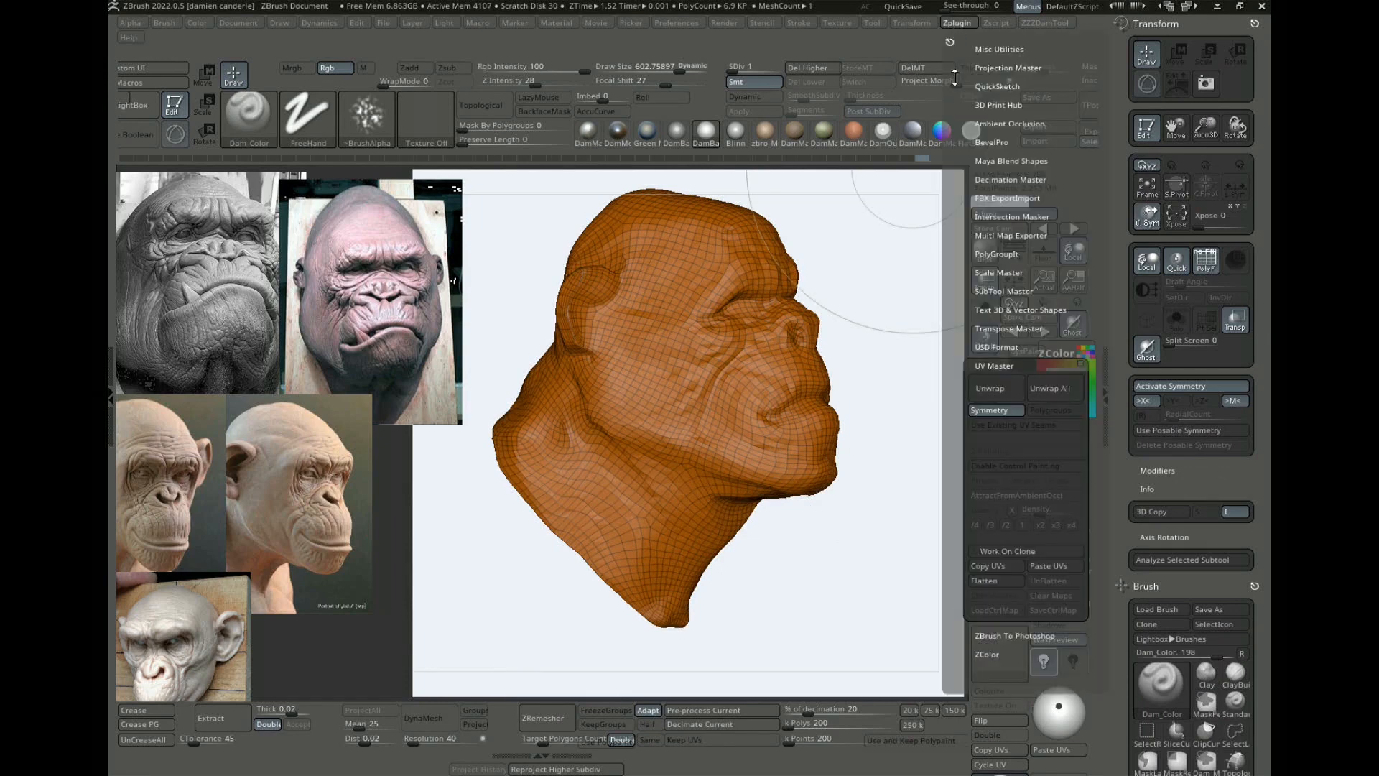
left_click(966, 23)
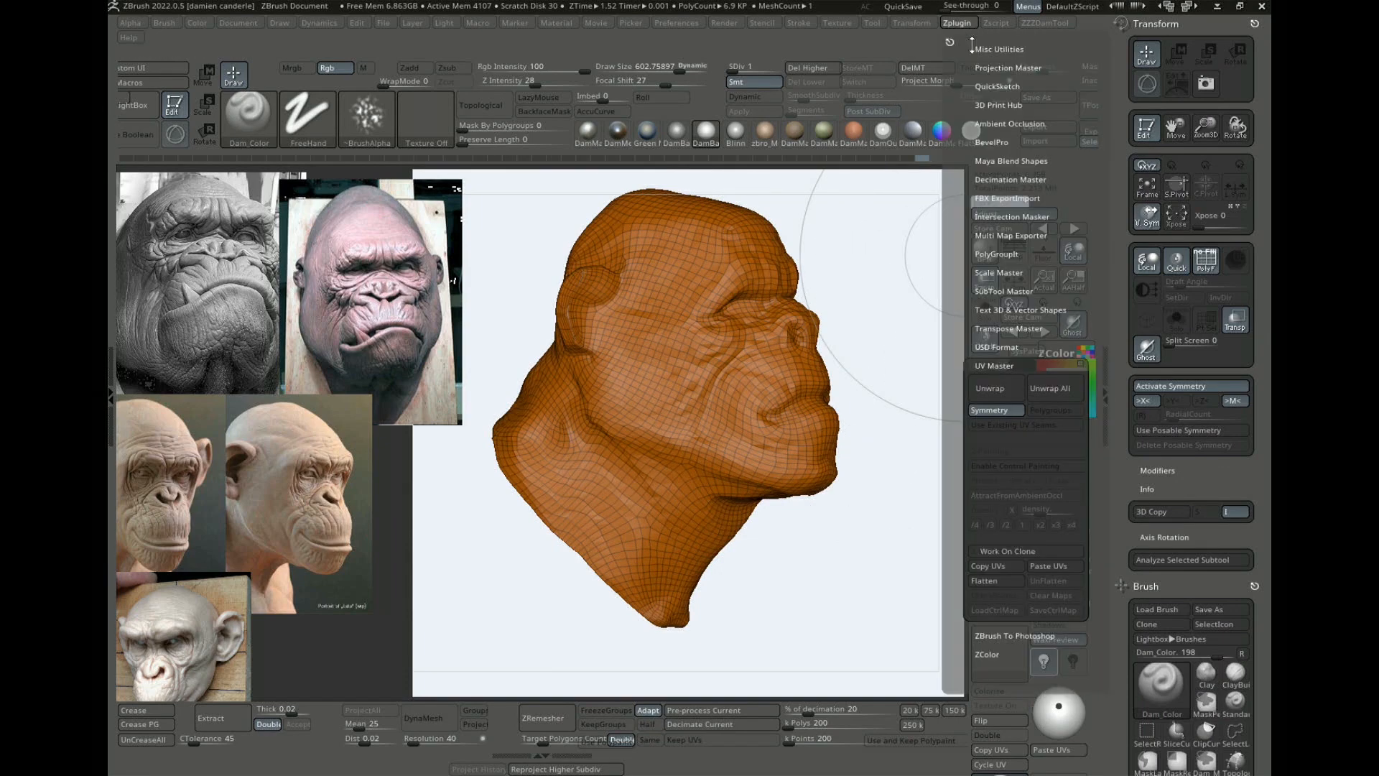
left_click(1011, 235)
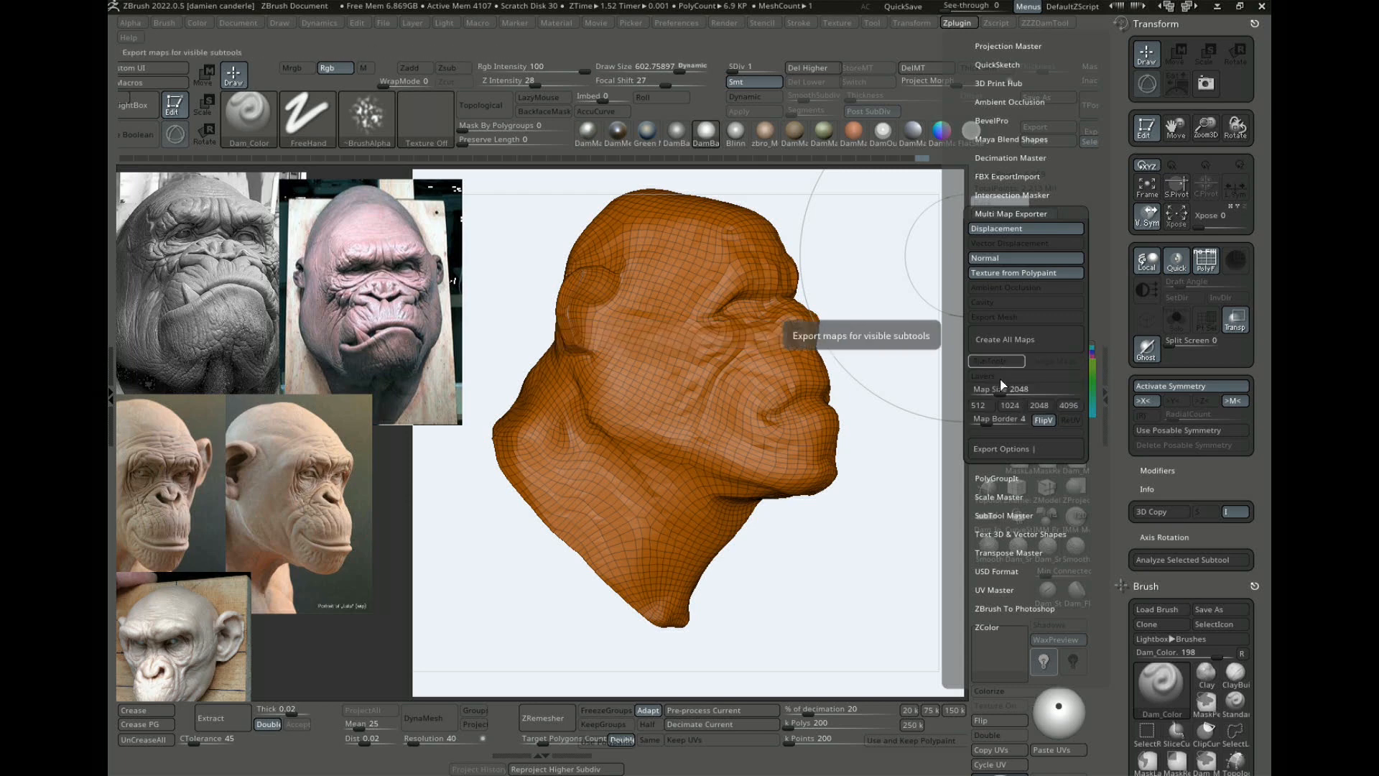
left_click(1031, 346)
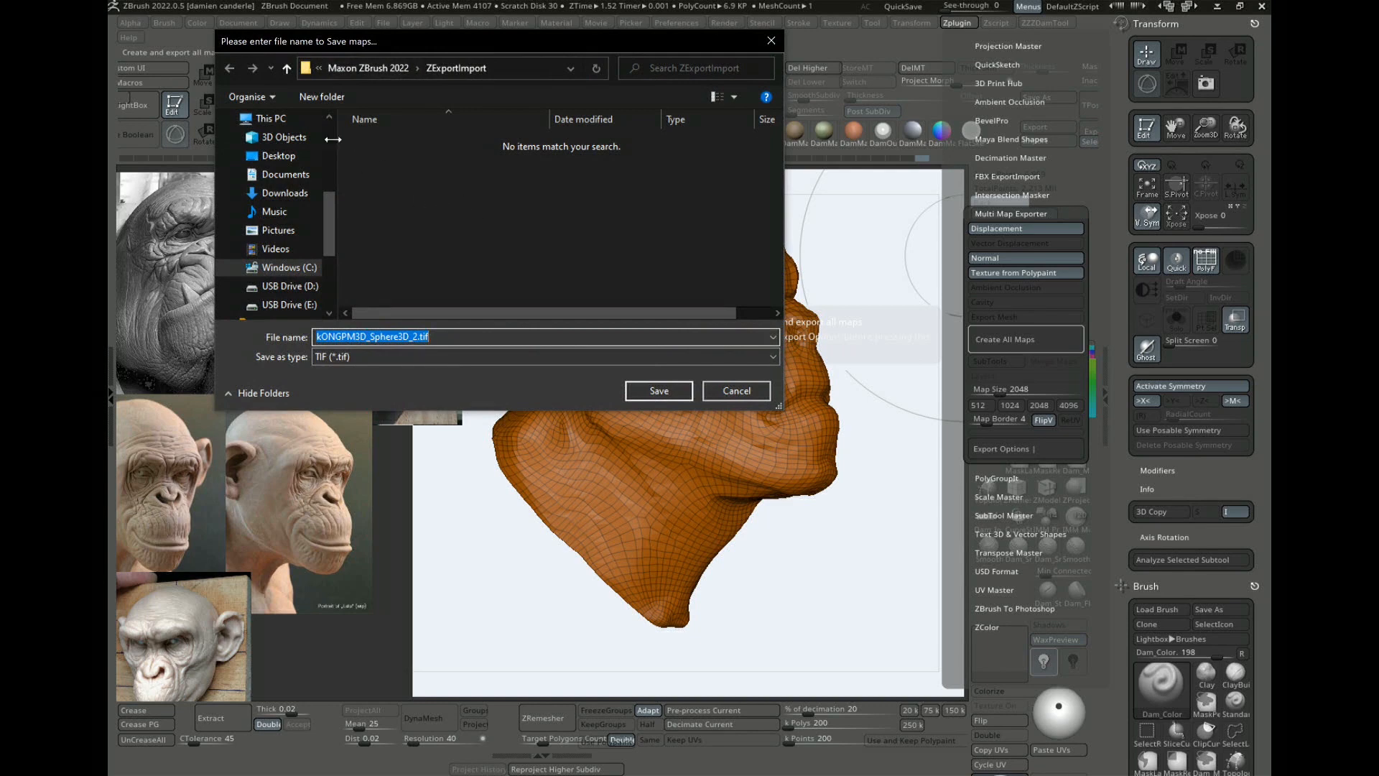
Step: Save the exported maps as TIF files named Kong in the Maps folder of IBC2022 on the Desktop
left_click(279, 156)
left_click(382, 157)
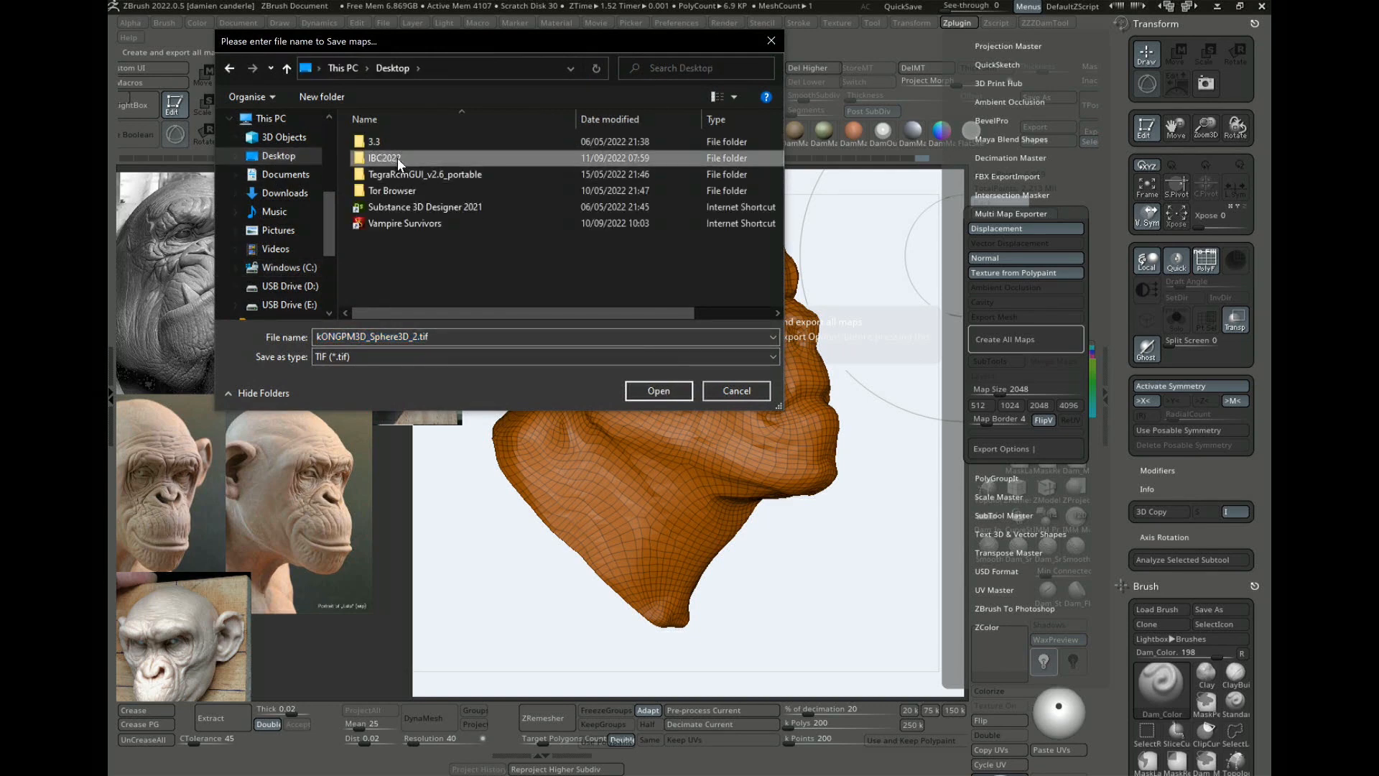
double_click(402, 158)
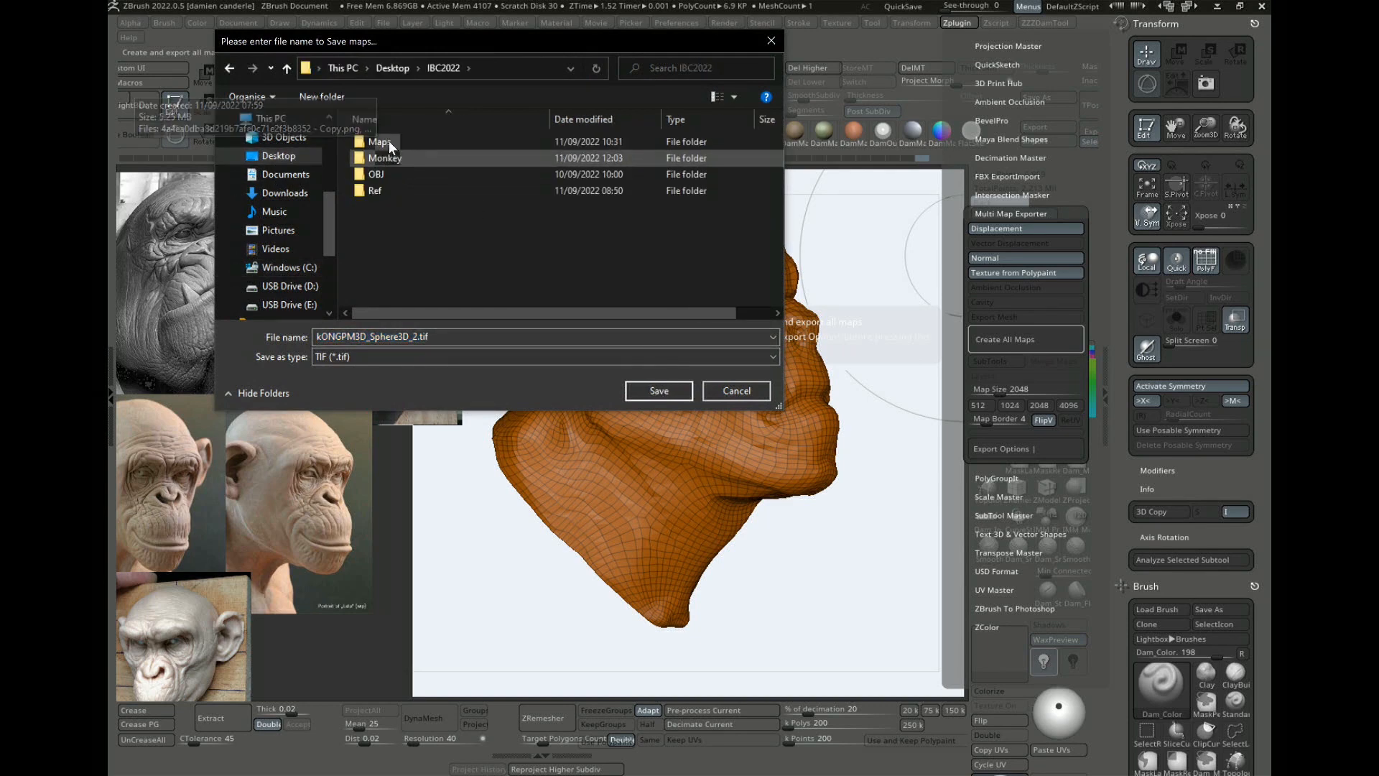
left_click(388, 141)
double_click(388, 140)
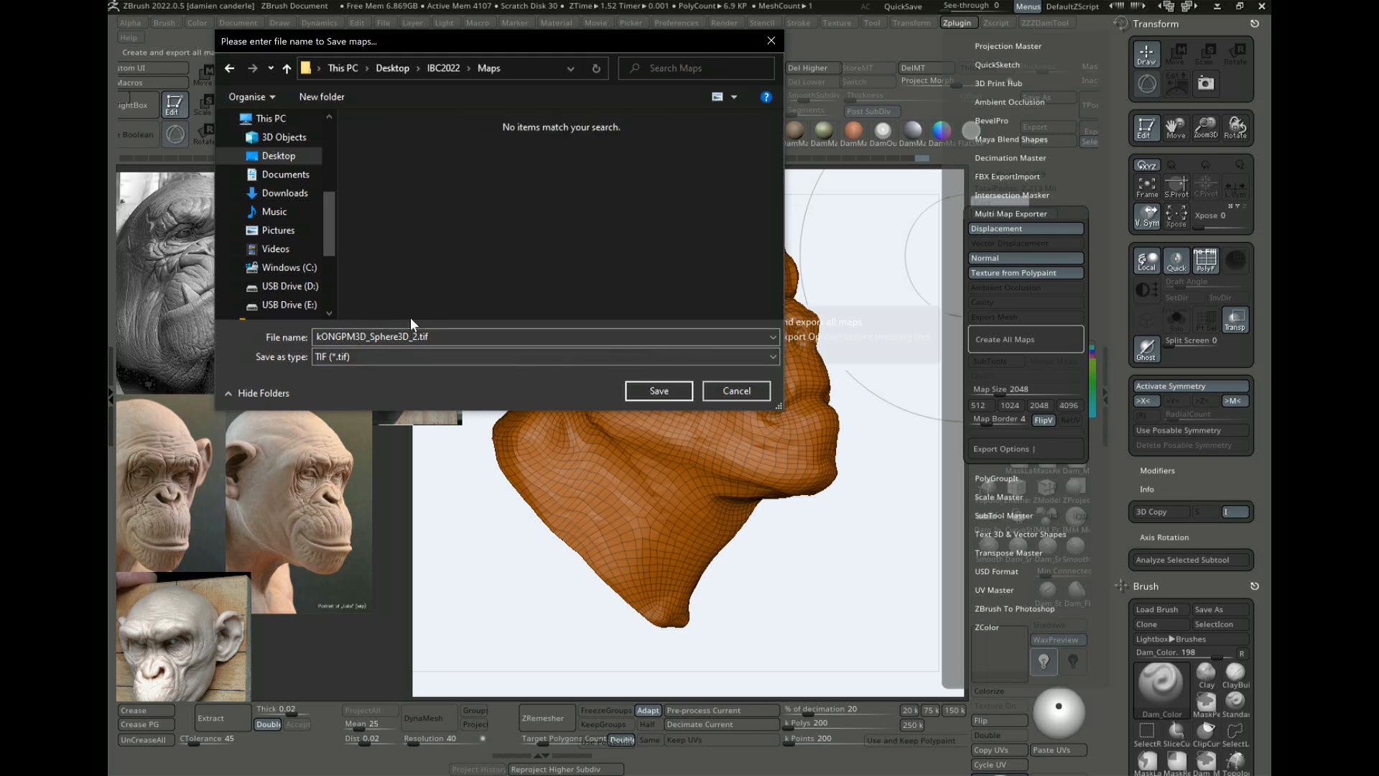
double_click(451, 335)
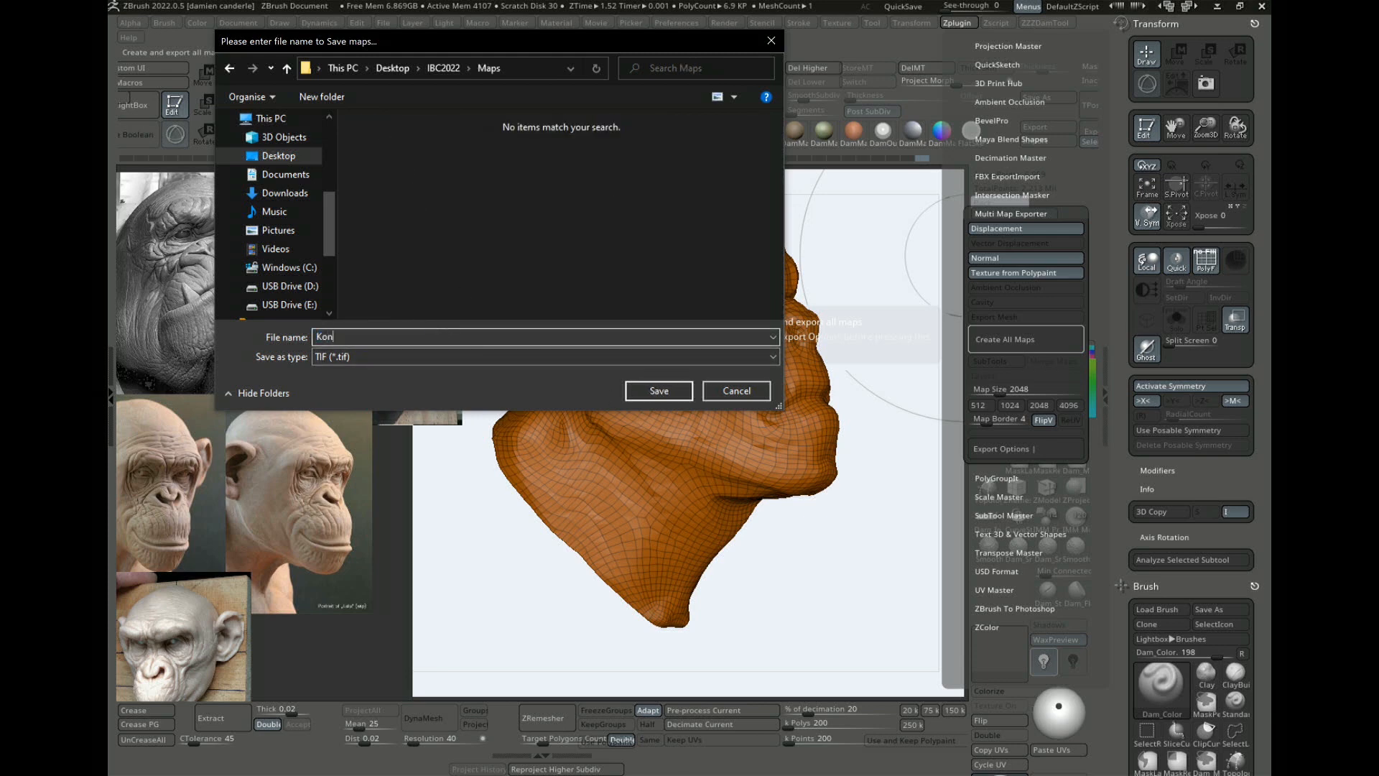
left_click(658, 392)
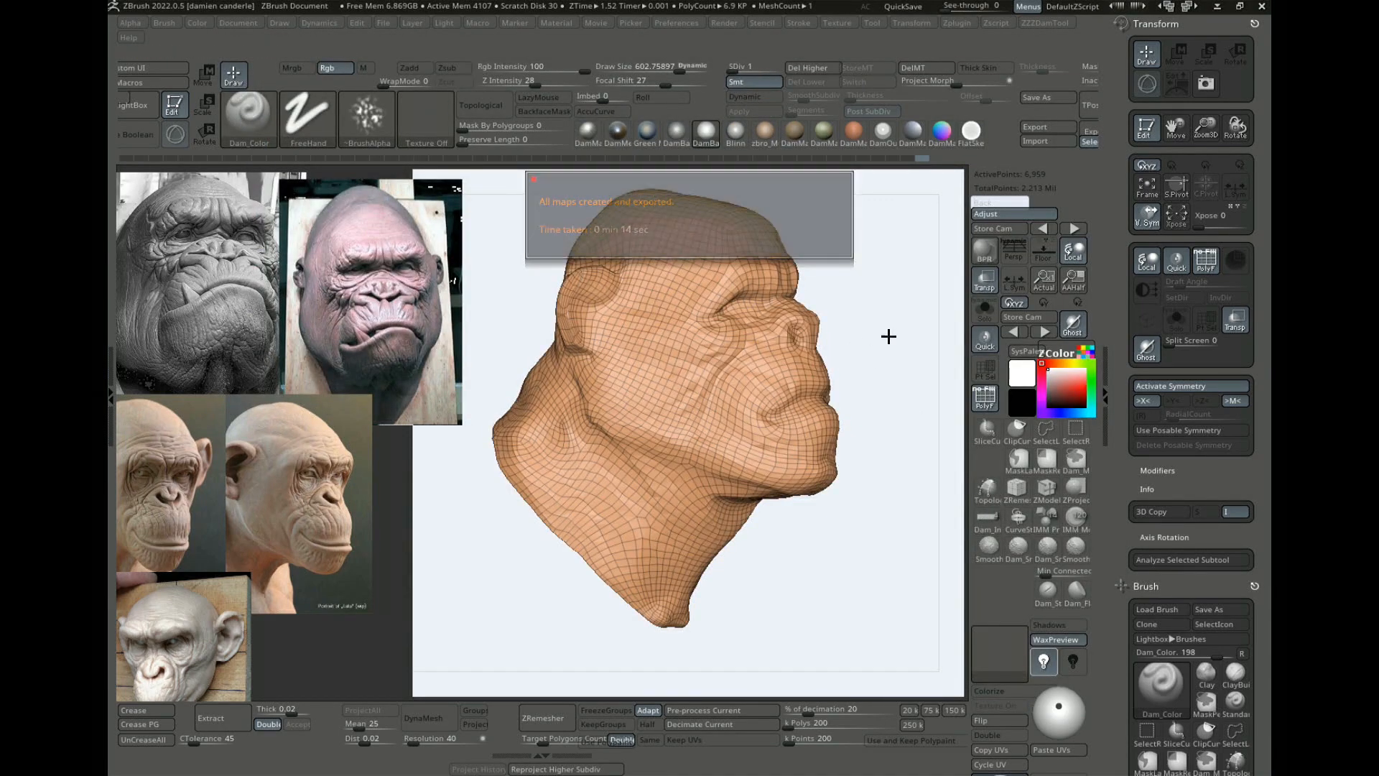
Step: Switch to File Explorer and open the Maps folder inside IBC2022
key("alt+Tab")
left_click(718, 369)
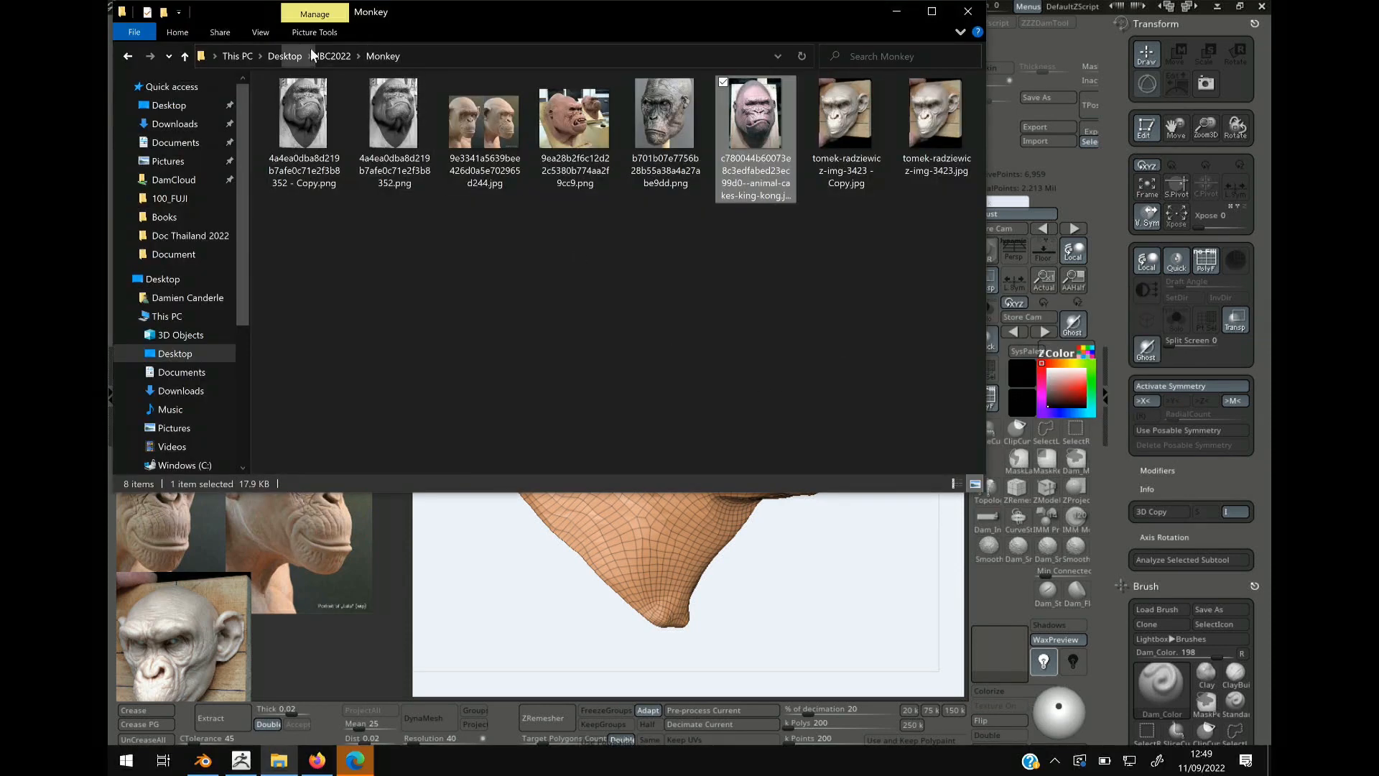
left_click(333, 56)
left_click(308, 102)
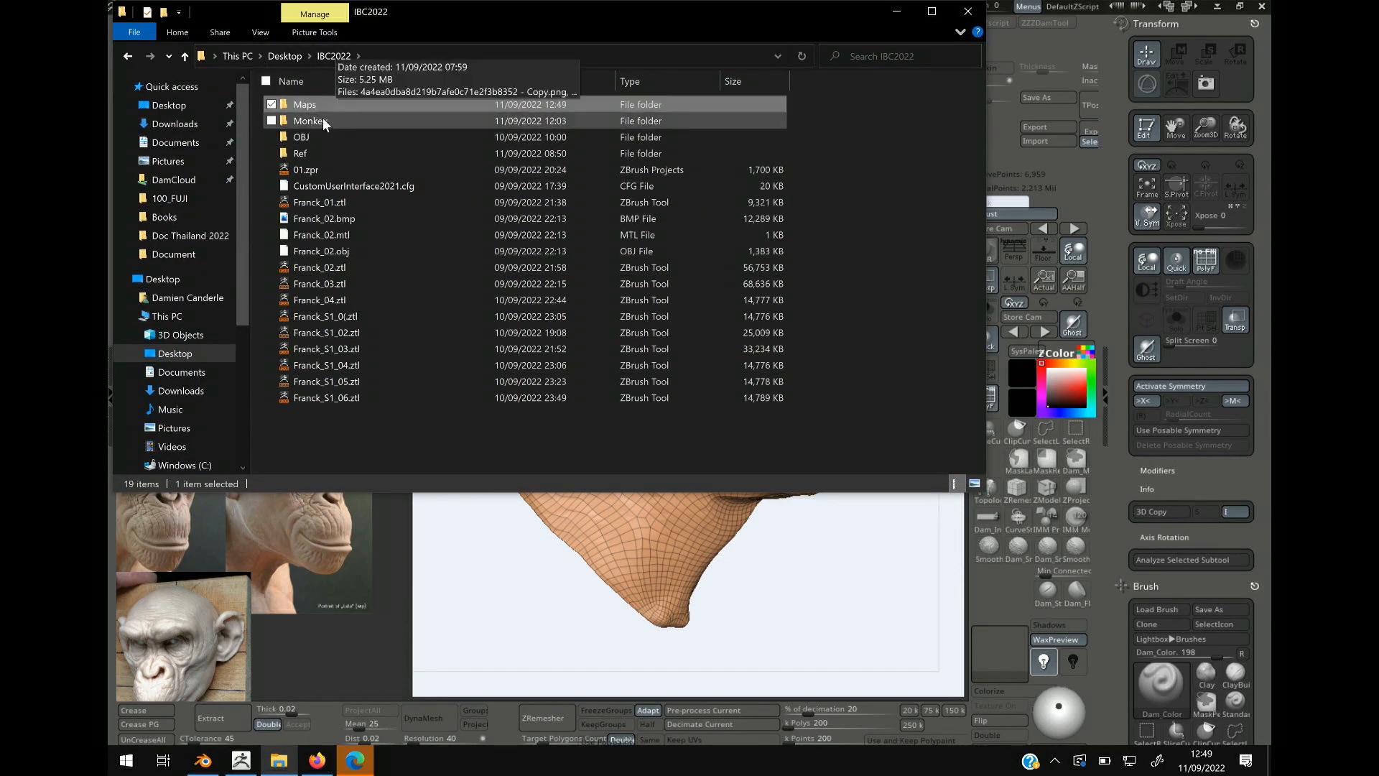
double_click(311, 107)
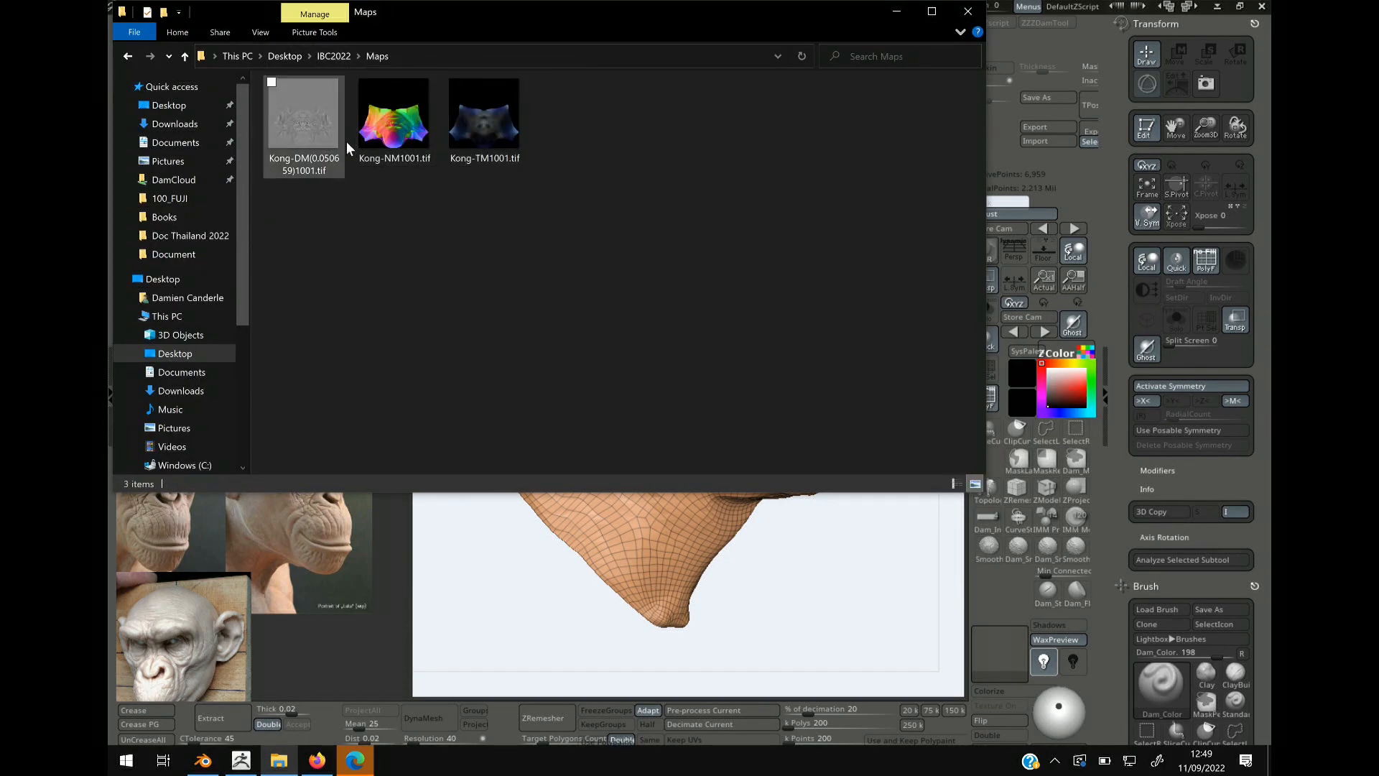
Step: Examine the exported Kong displacement, normal and texture maps one after another in a maximized Photo Viewer
left_click(317, 124)
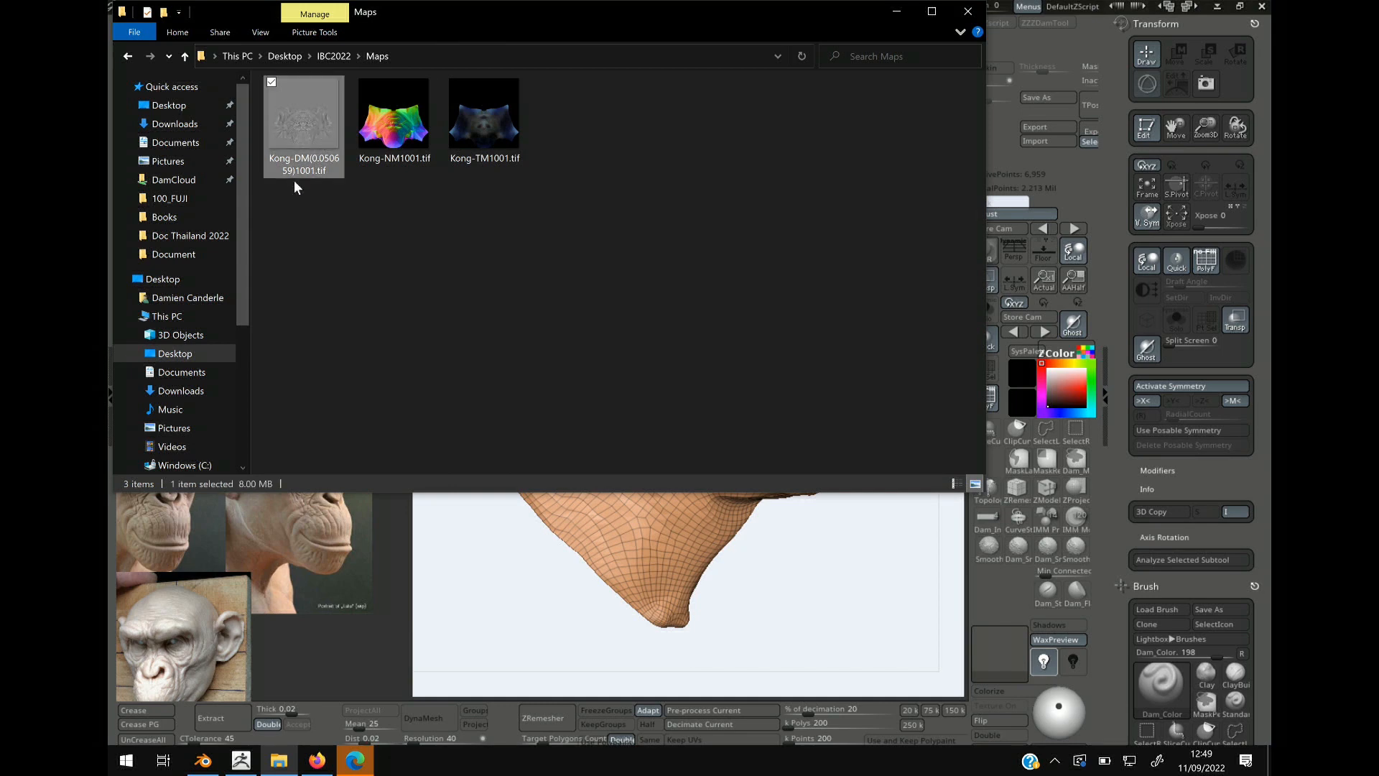
key("Return")
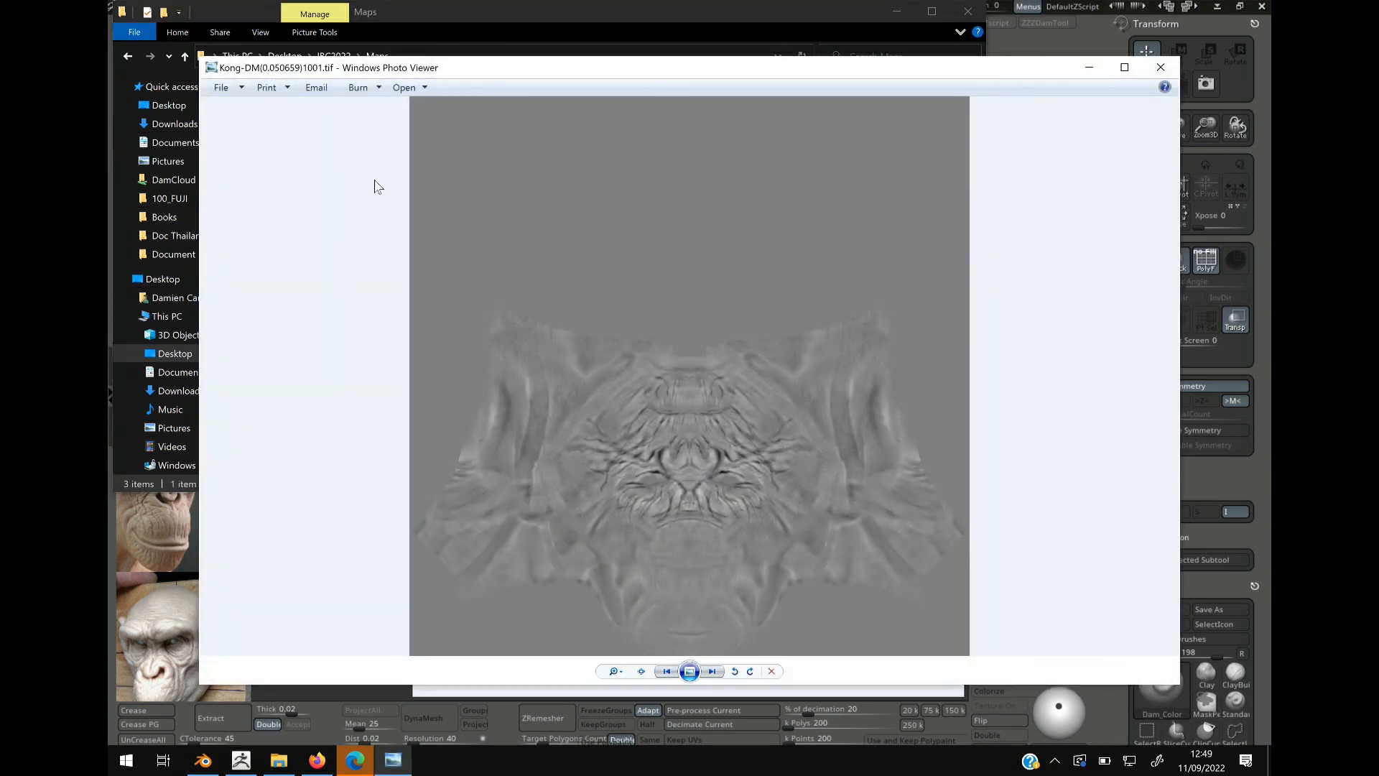
left_click(1125, 67)
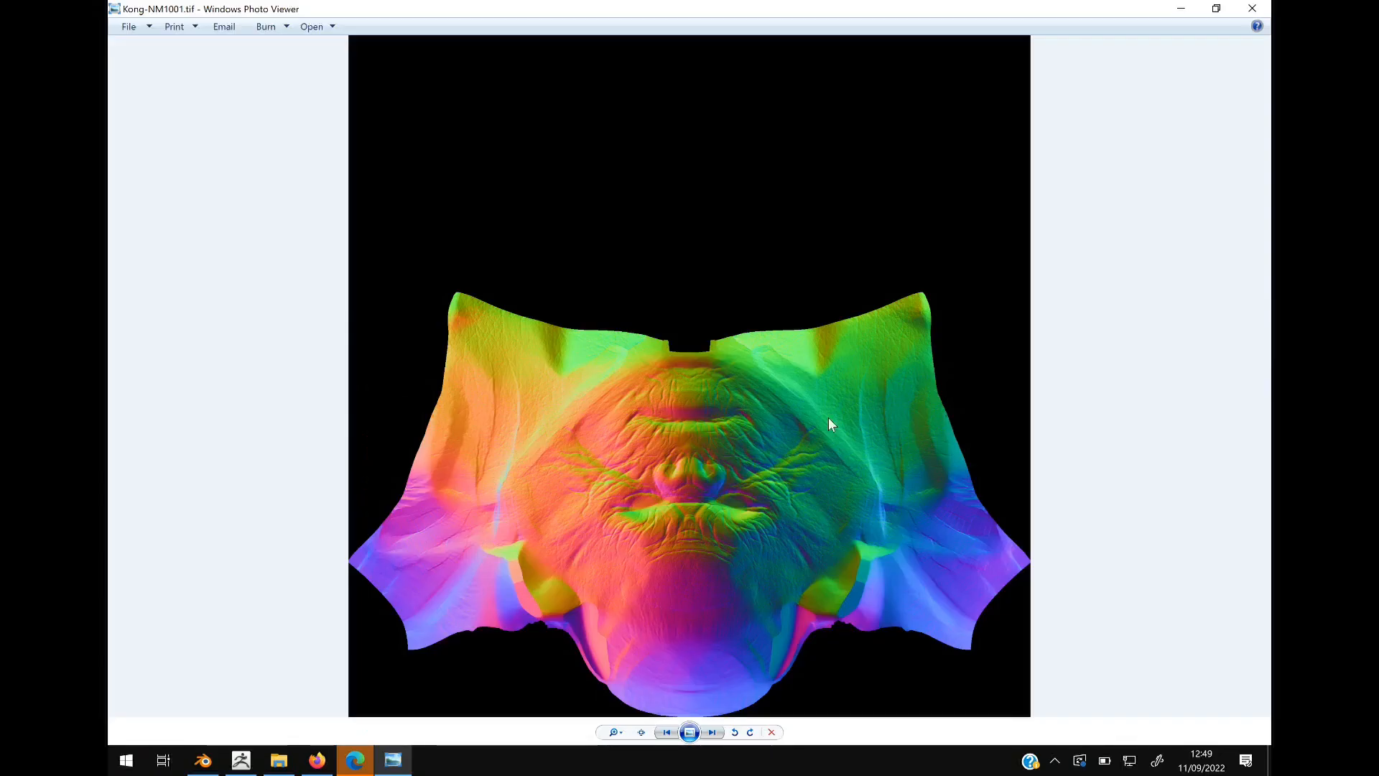
key("Right")
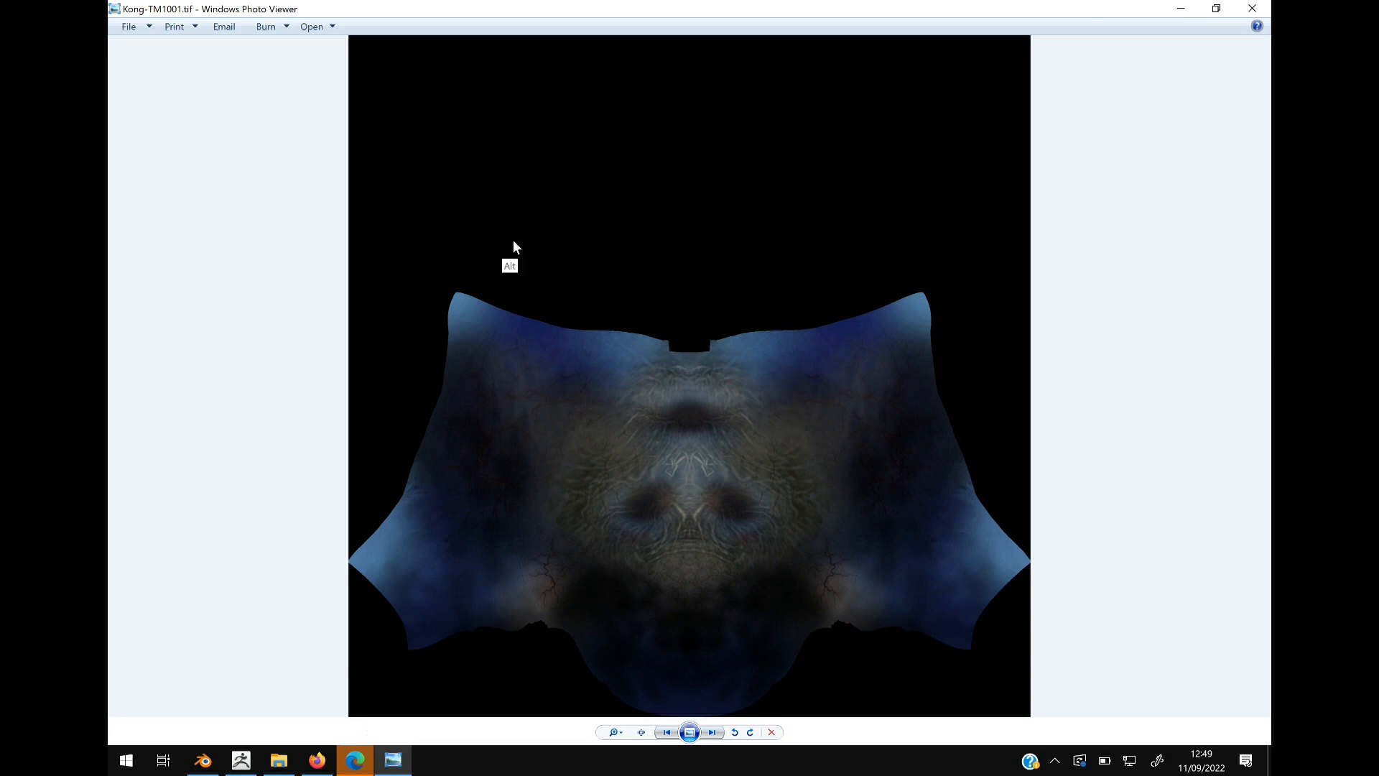
Step: Switch back to ZBrush and assign the whole head to a single new polygroup
key("alt+Tab")
key("alt+Tab")
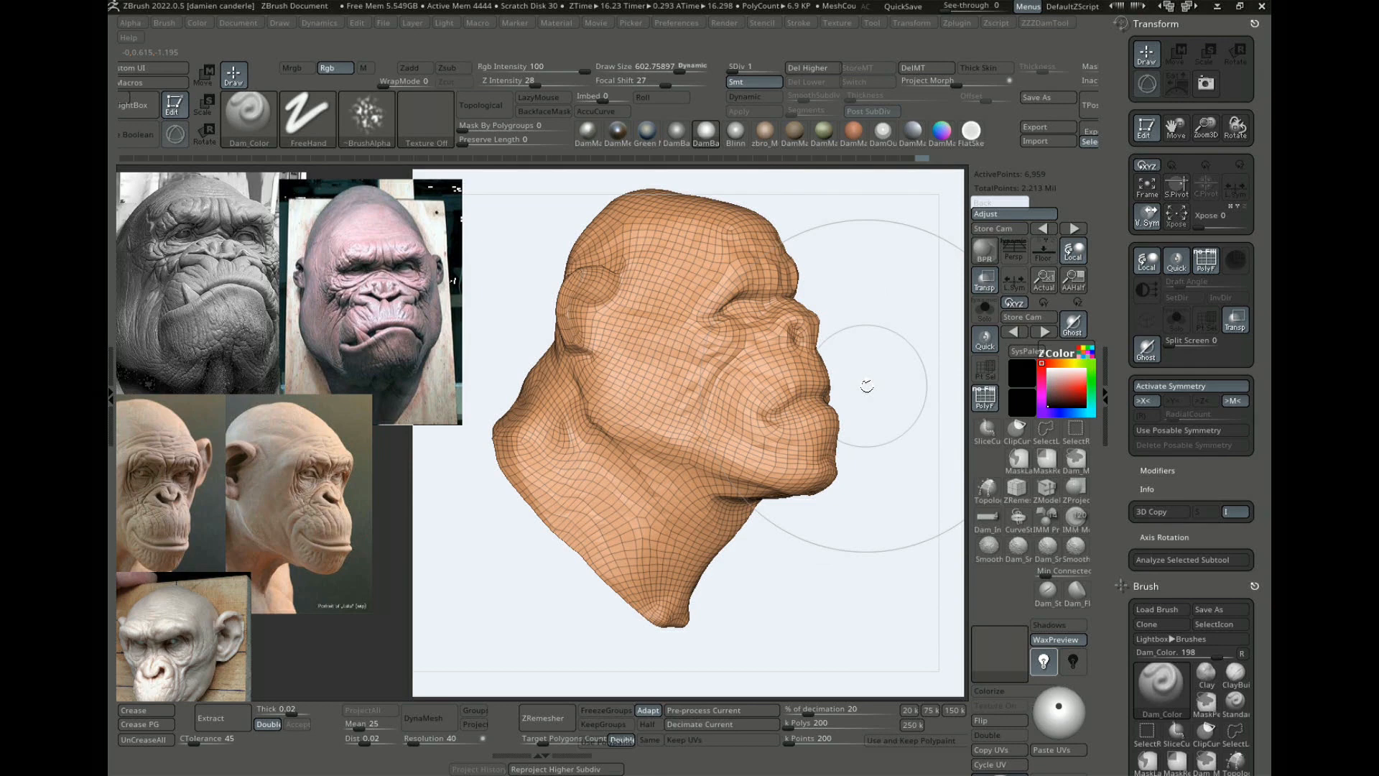
key("ctrl+w")
left_click_drag(890, 411, 891, 415)
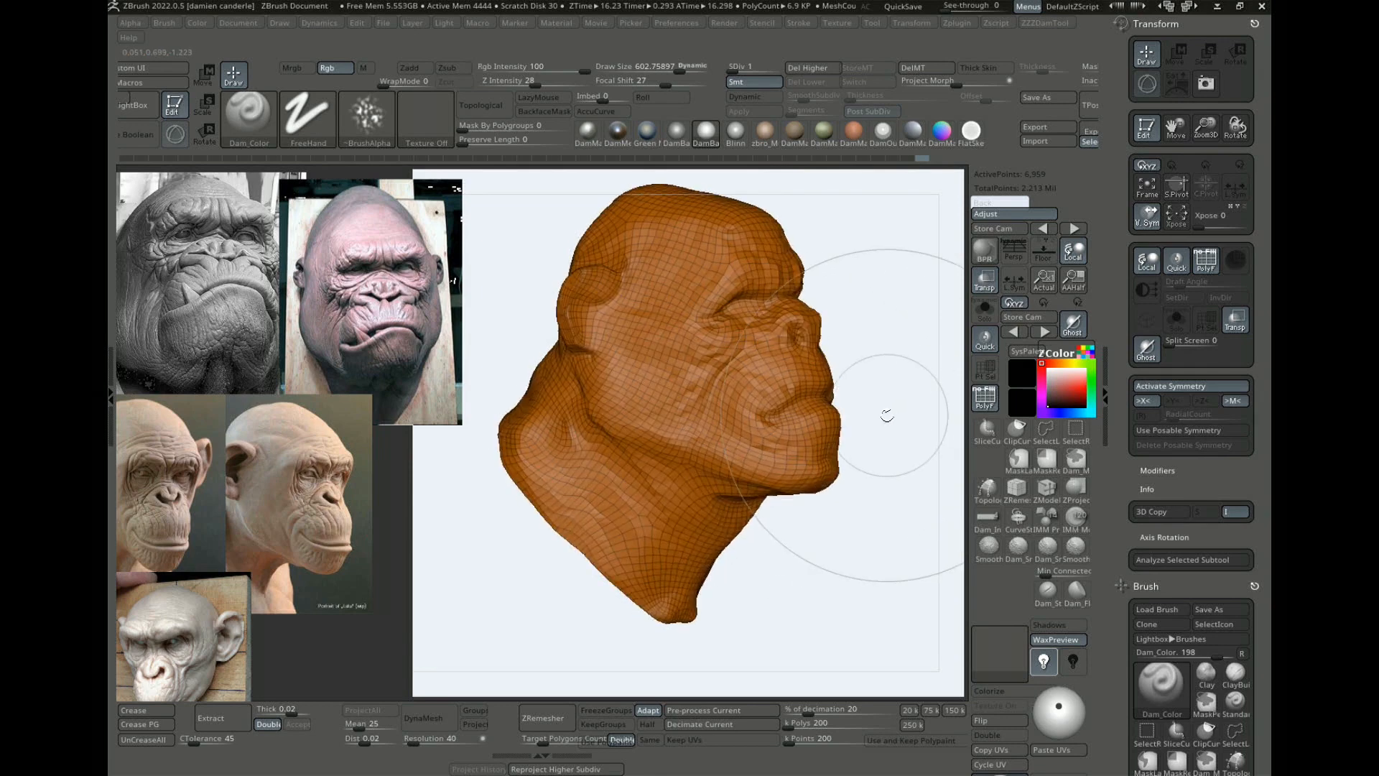